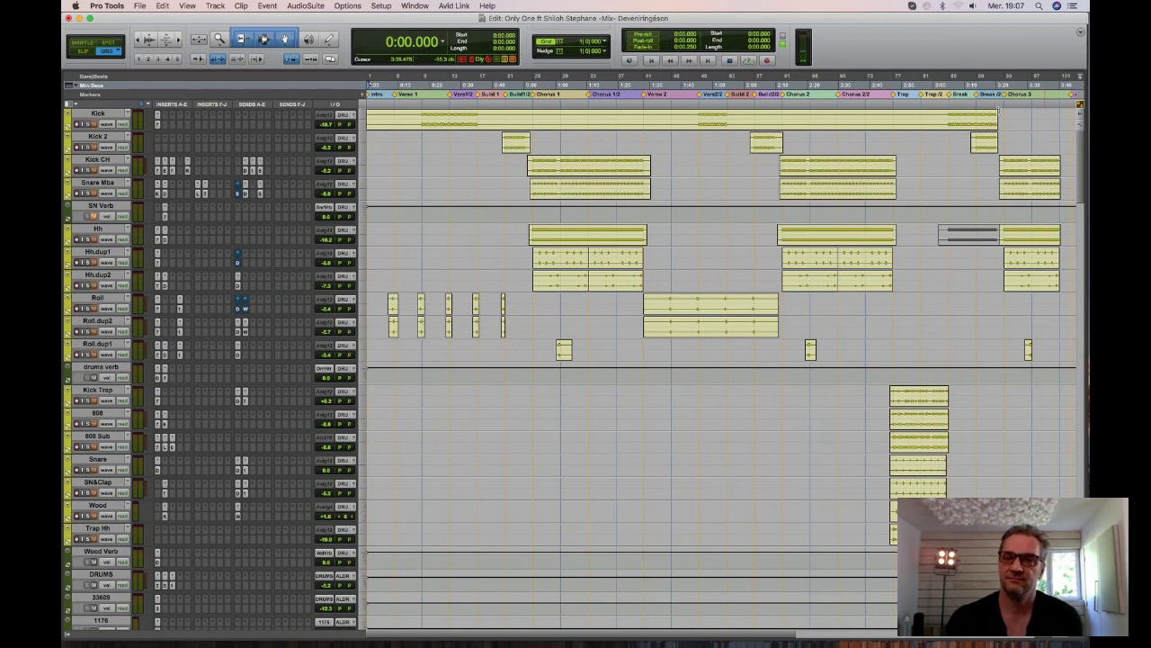
Adjust the system output volume for the monitor audio device.
left_click(974, 7)
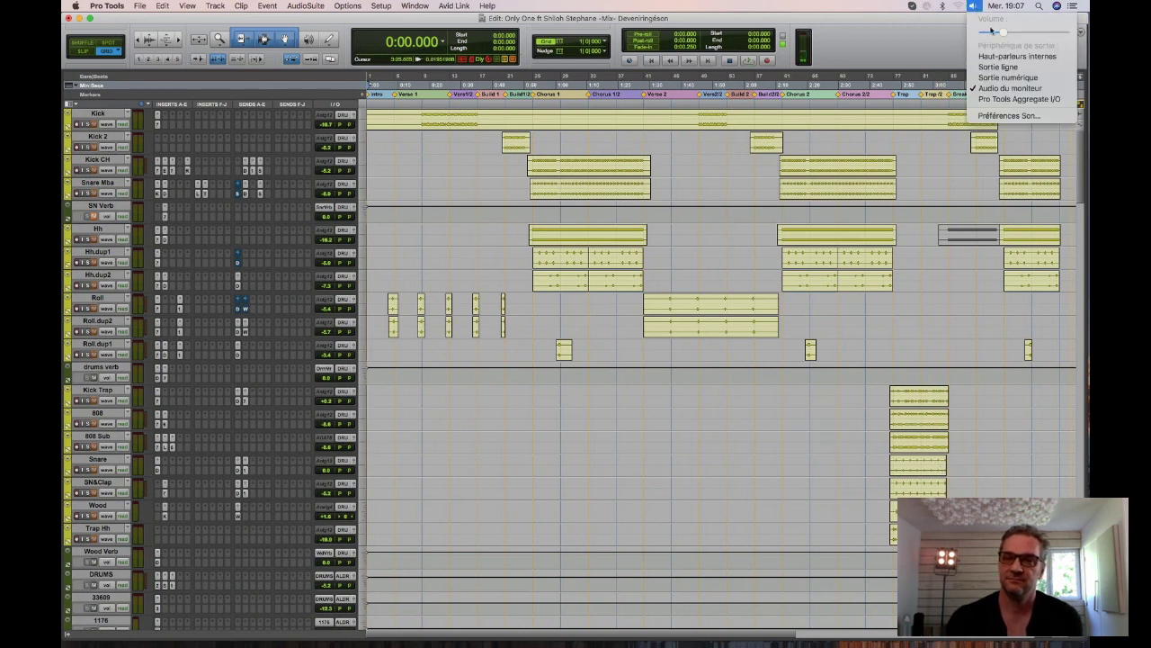
left_click(998, 33)
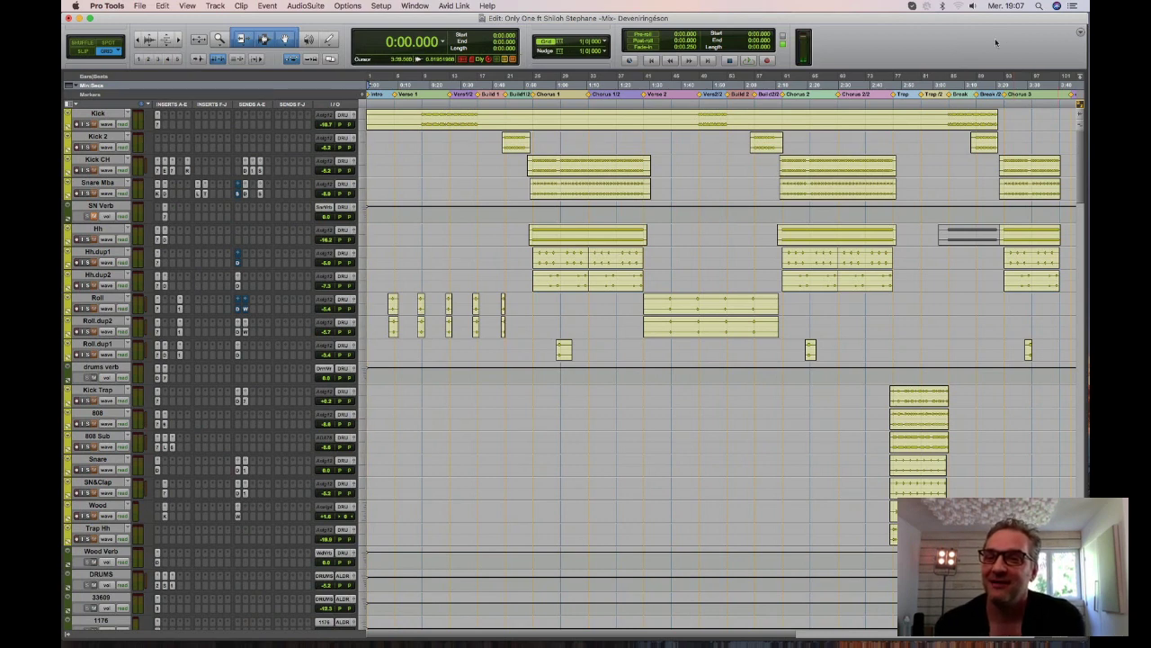
left_click(974, 7)
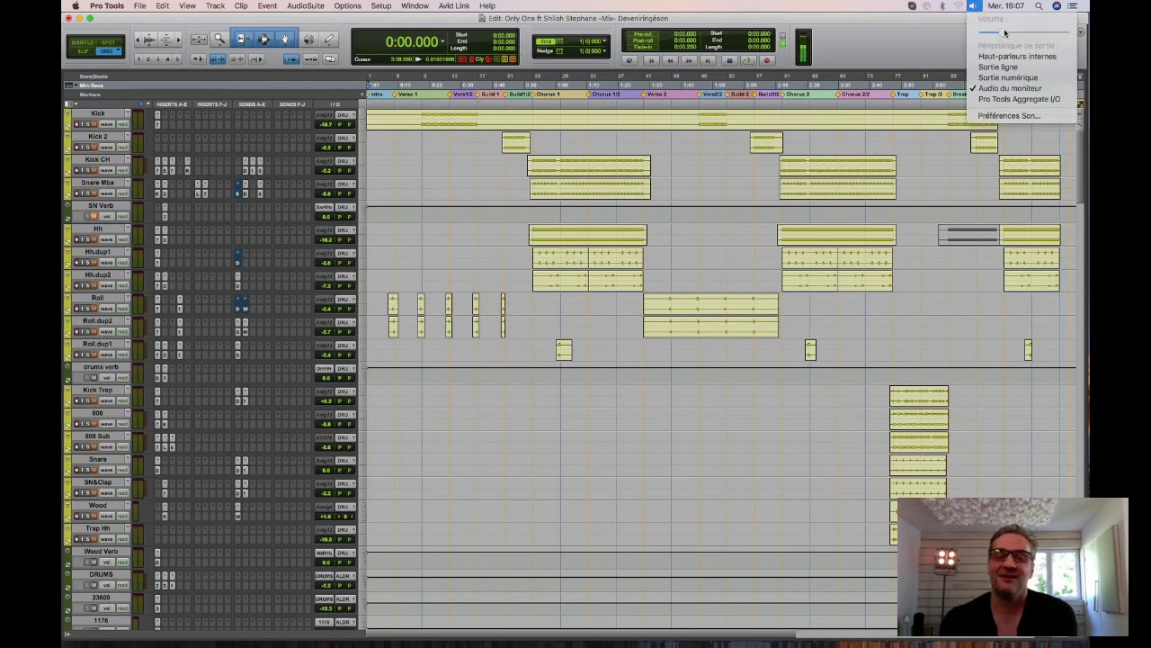
left_click(996, 36)
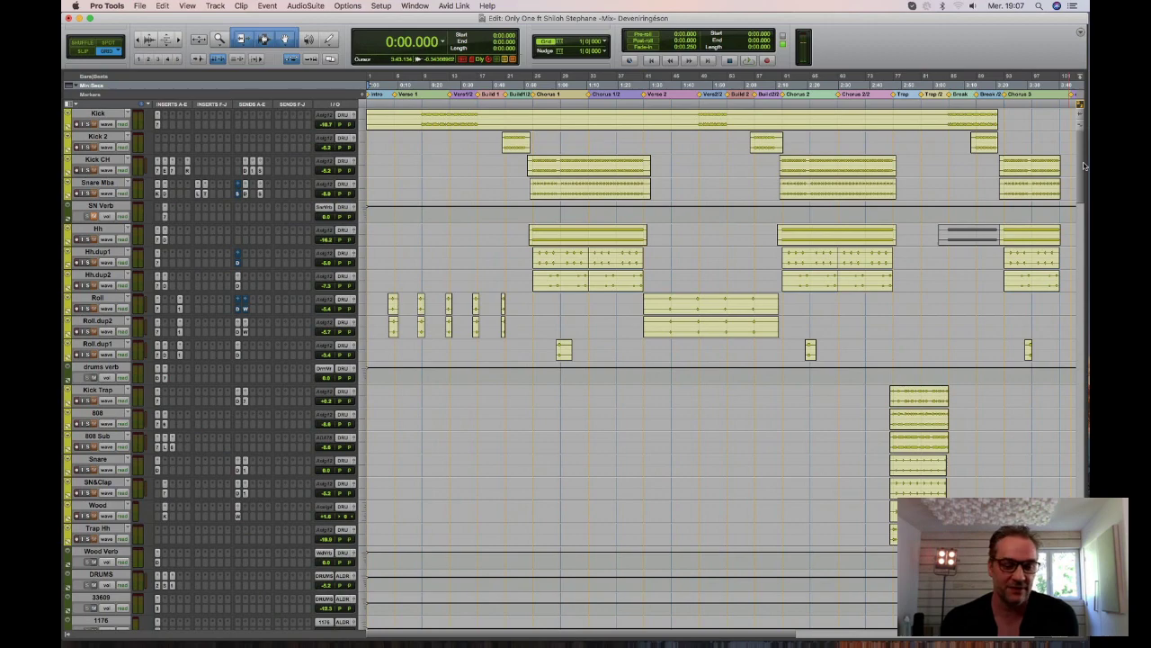
Examine the session's track layout from the drums through percussion and vocals down to the submaster, ruff and PRINT tracks.
left_click_drag(1084, 165, 1079, 202)
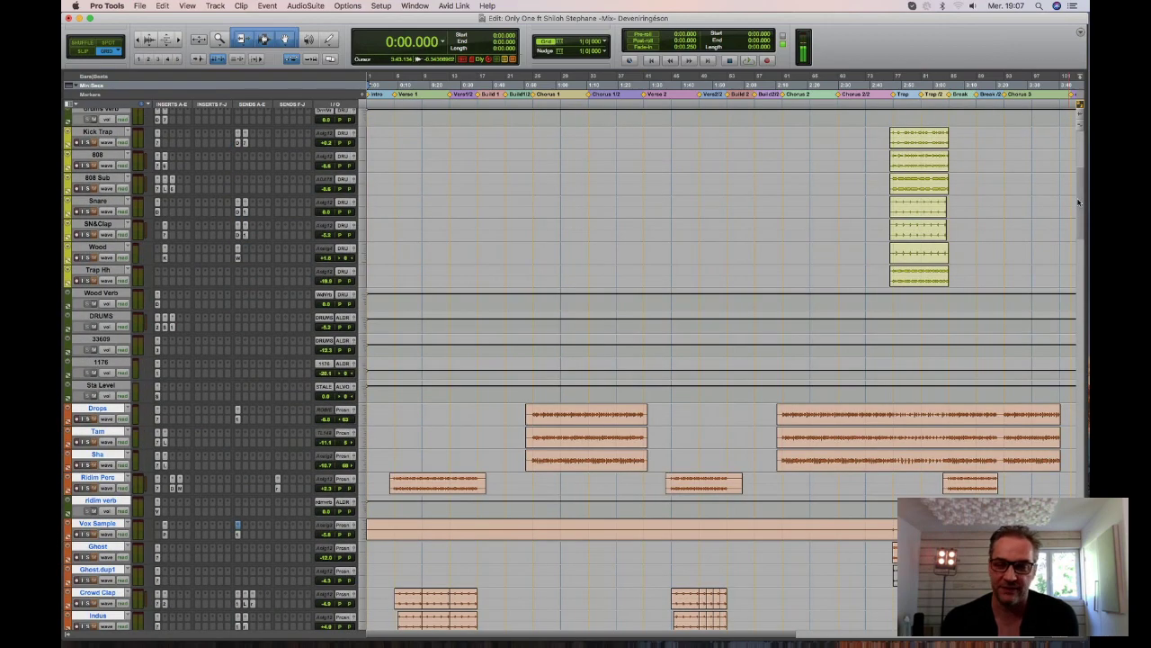
scroll(1079, 202, "down", 10)
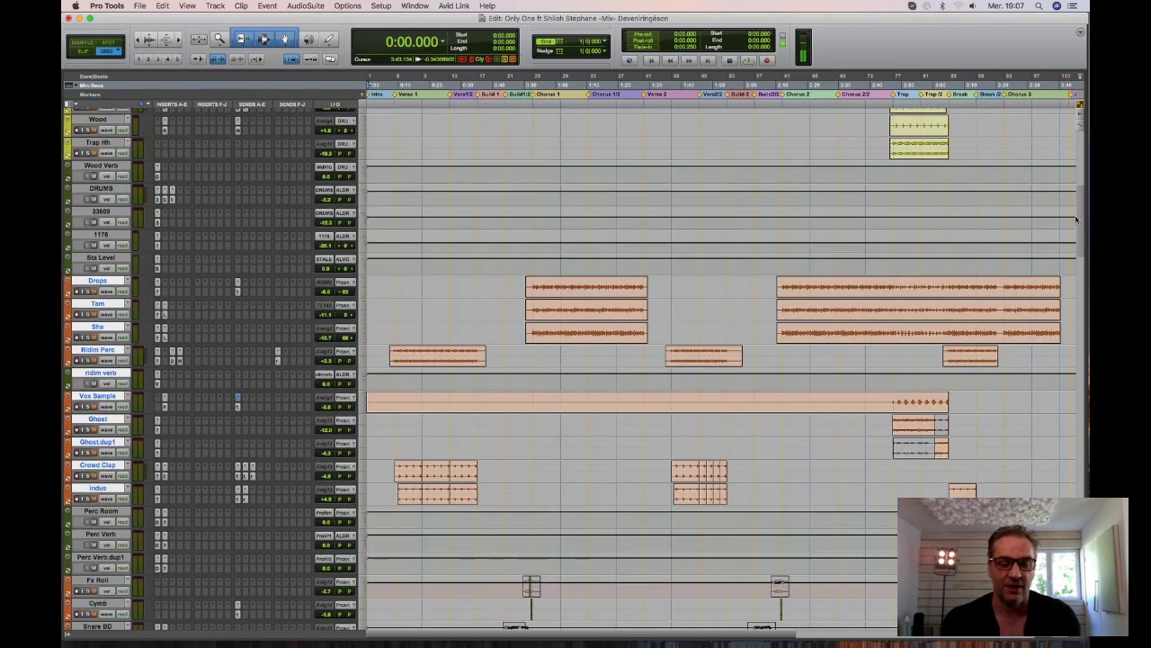
scroll(1084, 324, "down", 10)
scroll(720, 360, "down", 20)
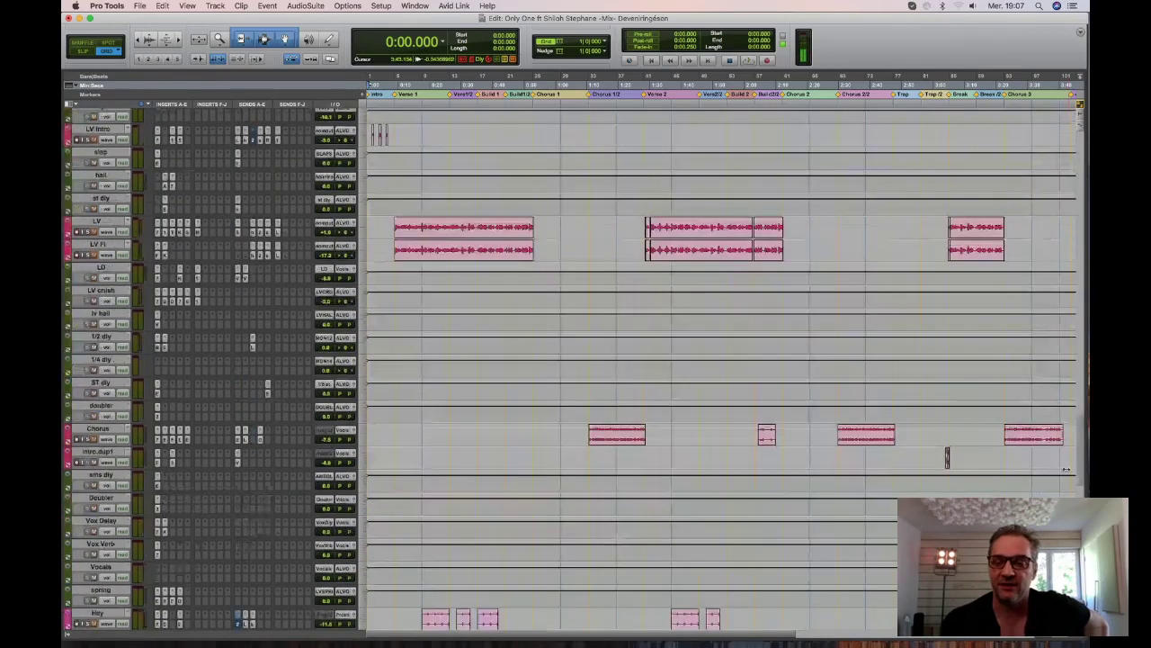
scroll(720, 360, "down", 3)
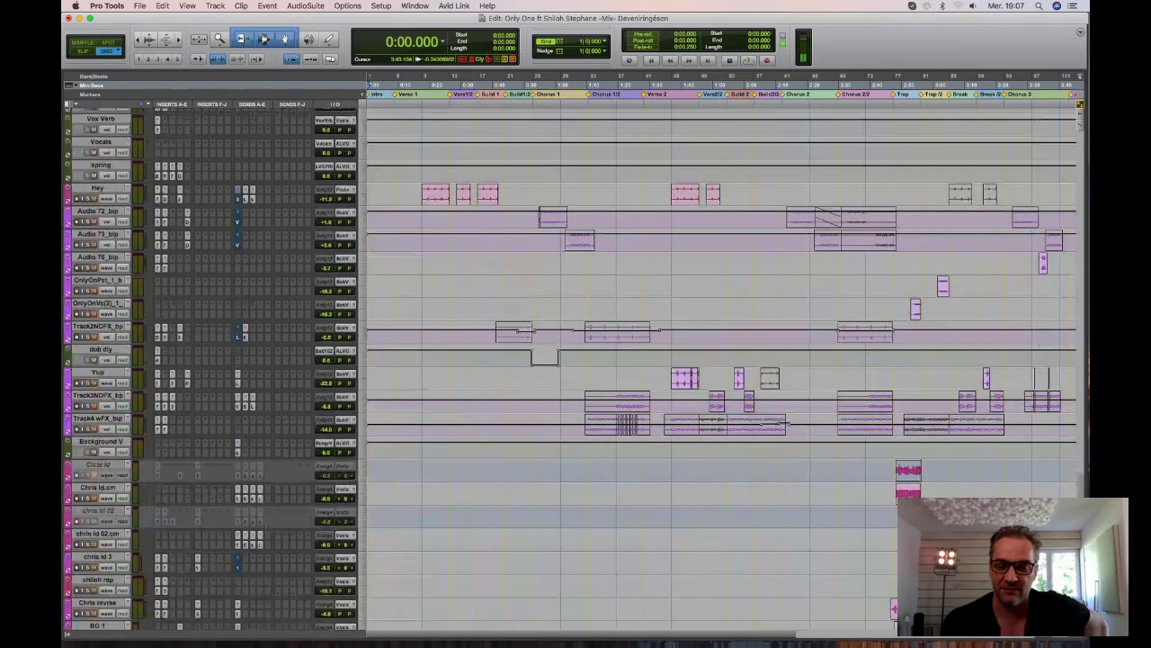
scroll(720, 360, "down", 3)
scroll(720, 359, "down", 10)
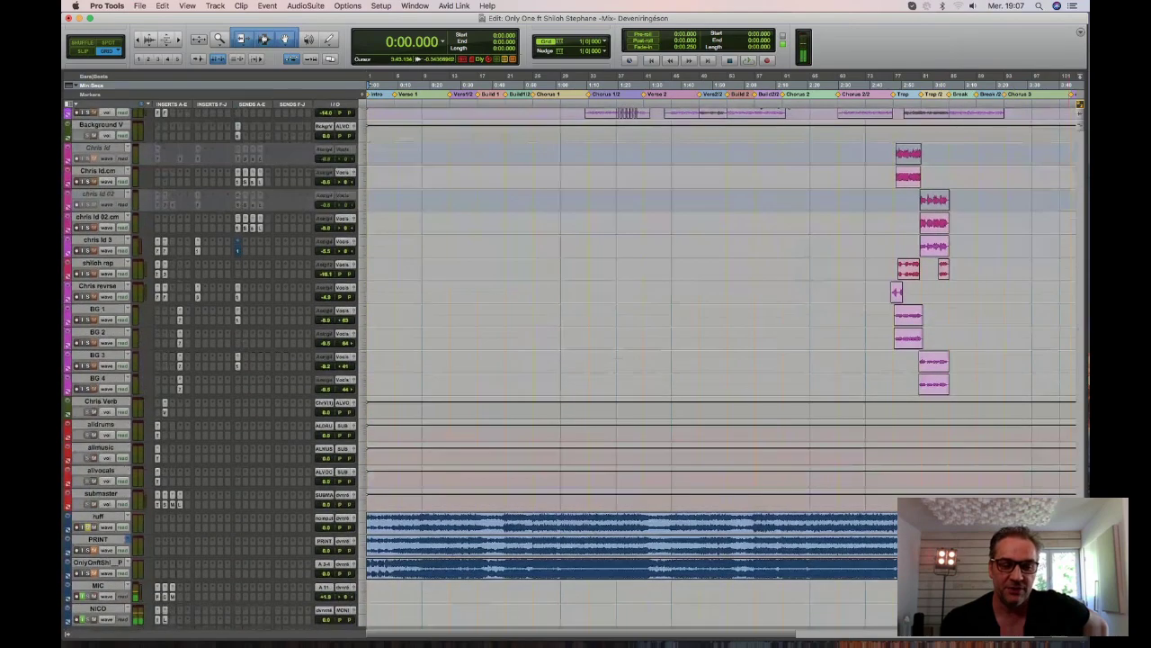
scroll(720, 360, "up", 1)
scroll(719, 360, "up", 2)
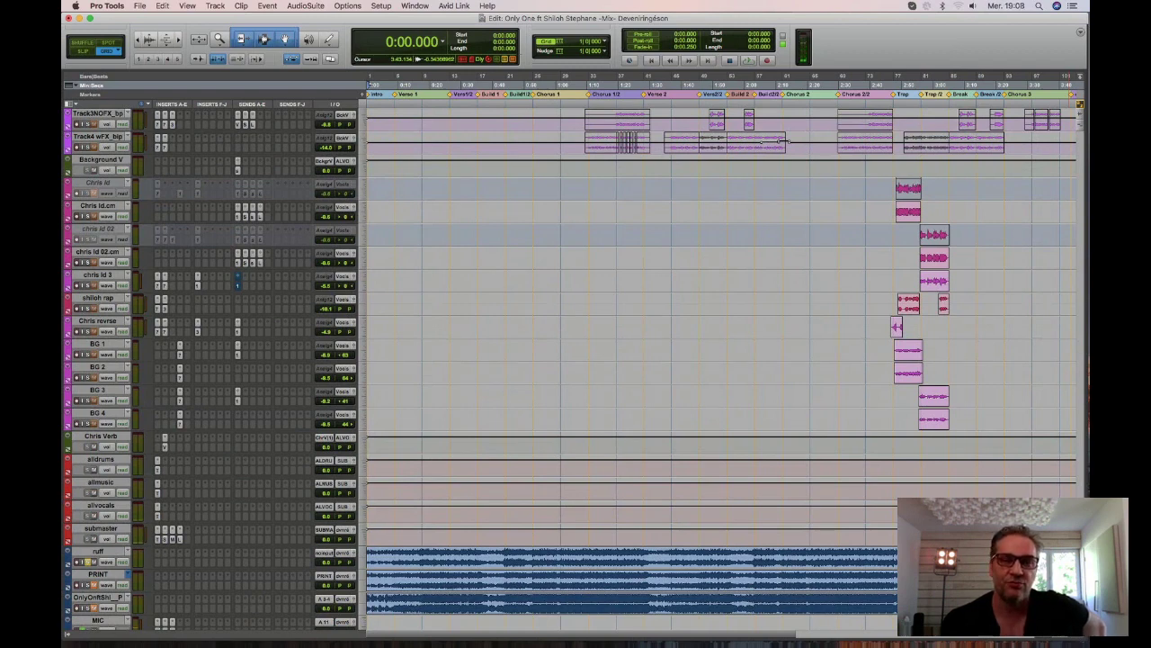
scroll(571, 369, "down", 1)
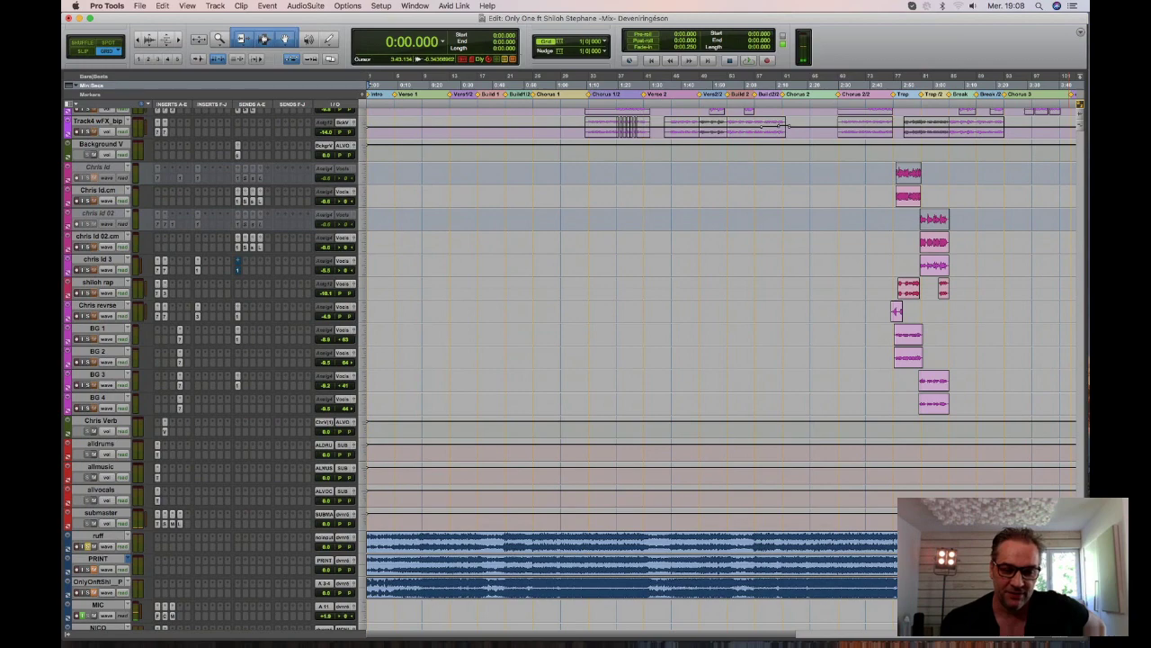
scroll(570, 369, "down", 1)
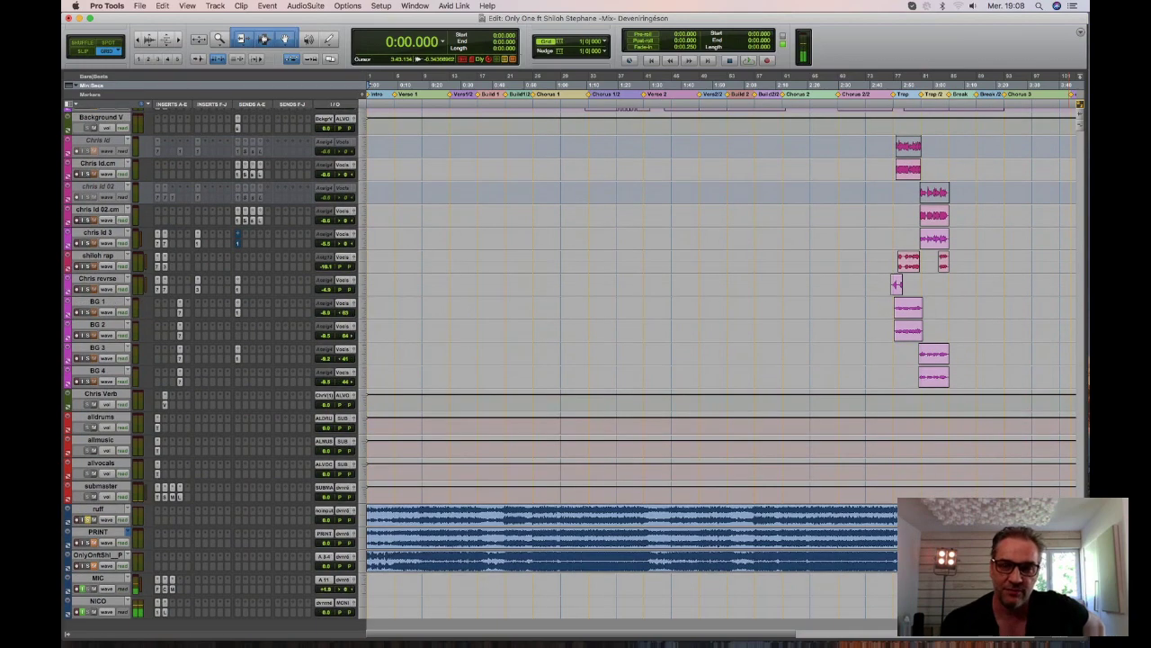
scroll(571, 369, "down", 1)
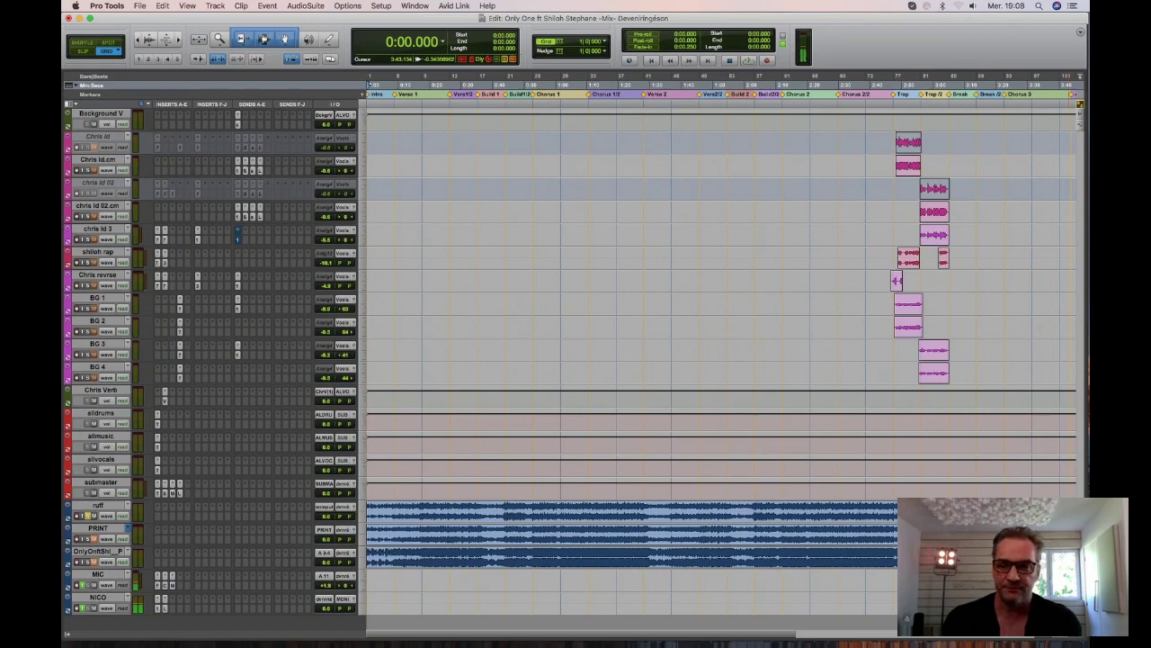
scroll(1087, 487, "up", 2)
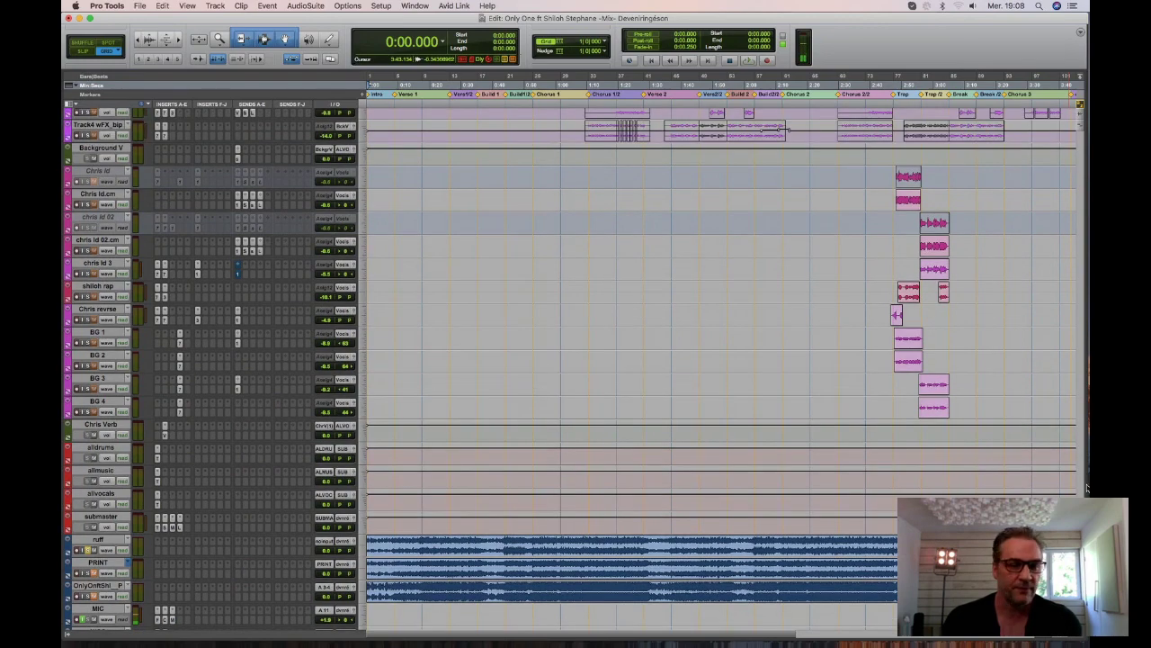
Play the soloed ruff mix from the session start and readjust the system output volume during playback.
left_click_drag(1087, 486, 1080, 174)
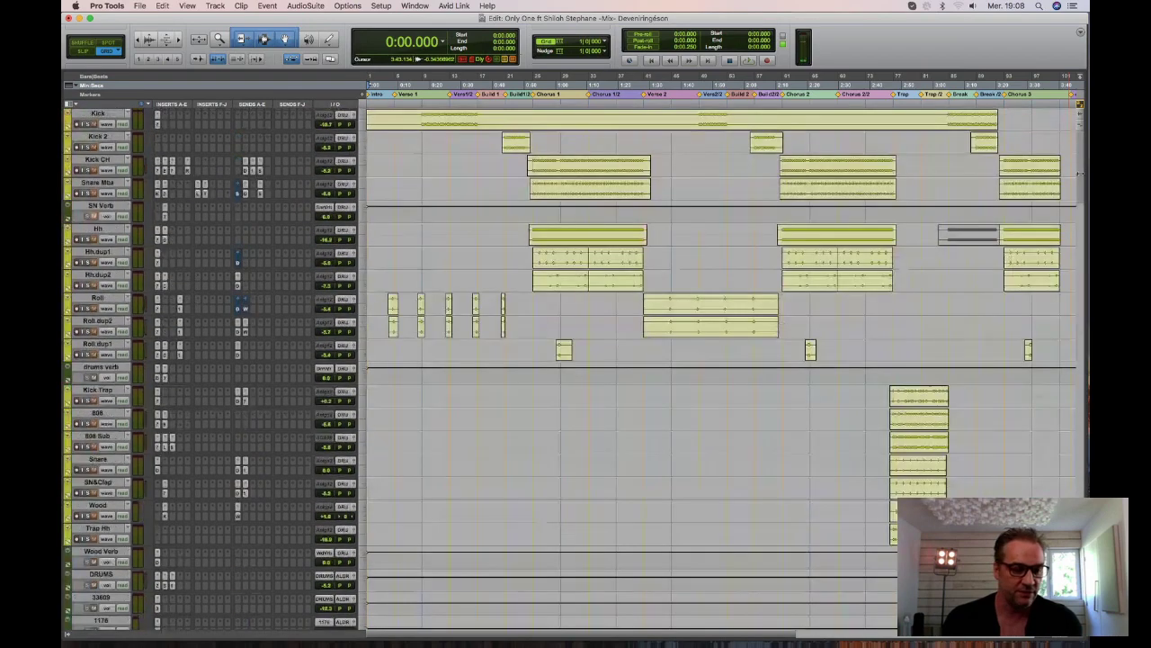
scroll(1037, 165, "down", 15)
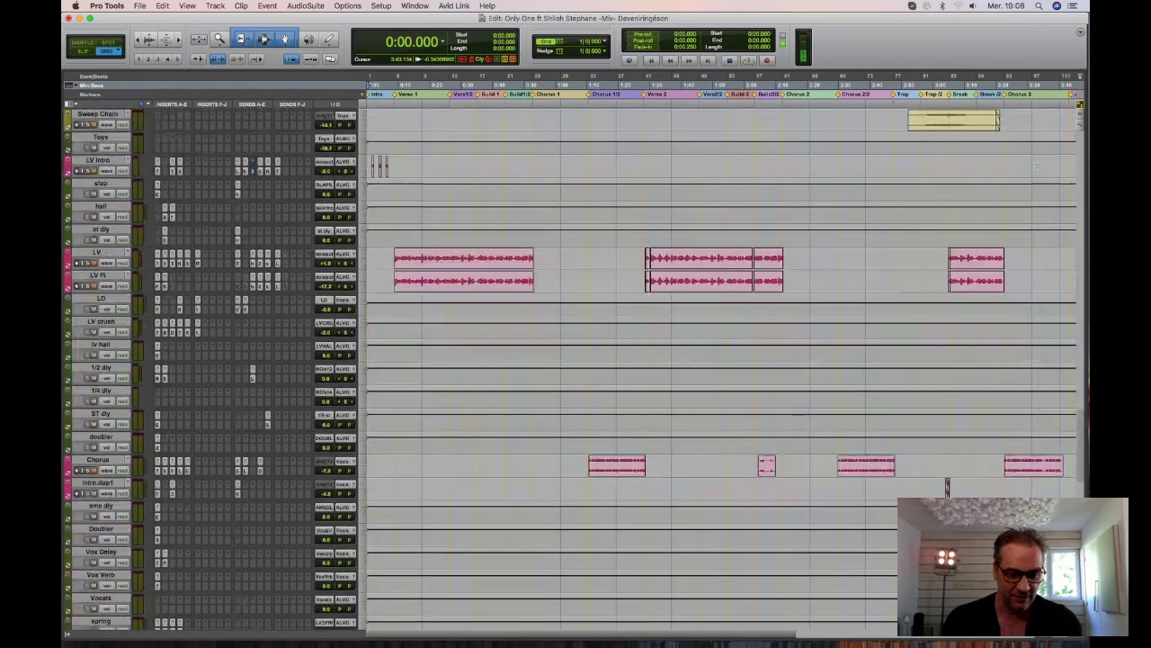
scroll(1038, 165, "down", 20)
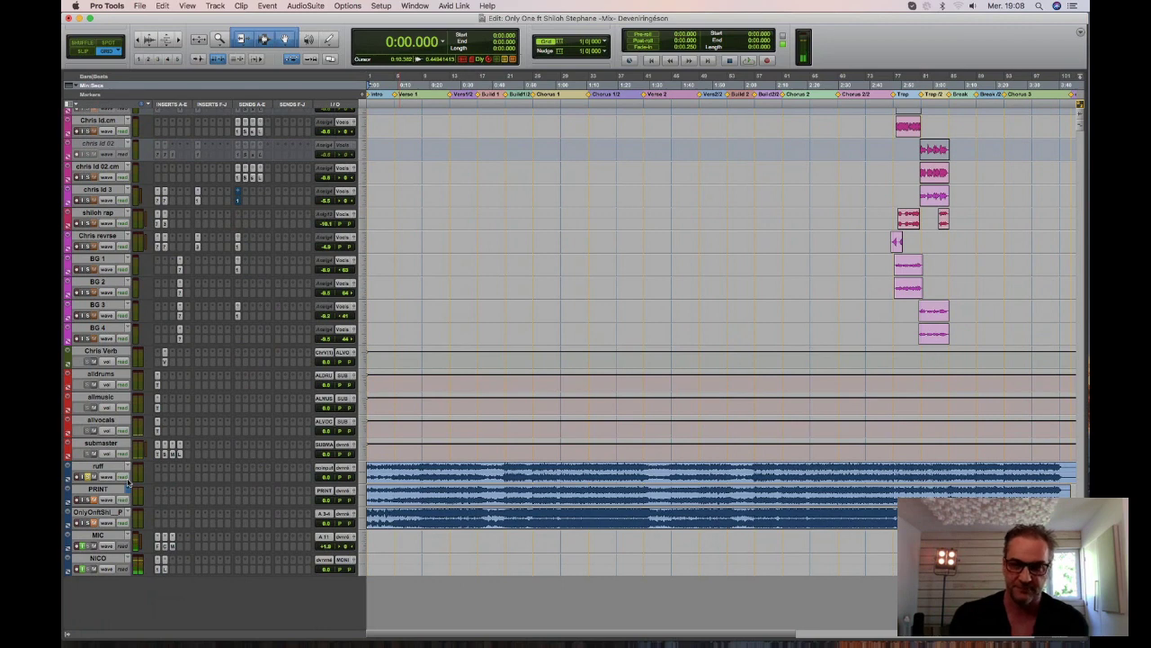
key("space")
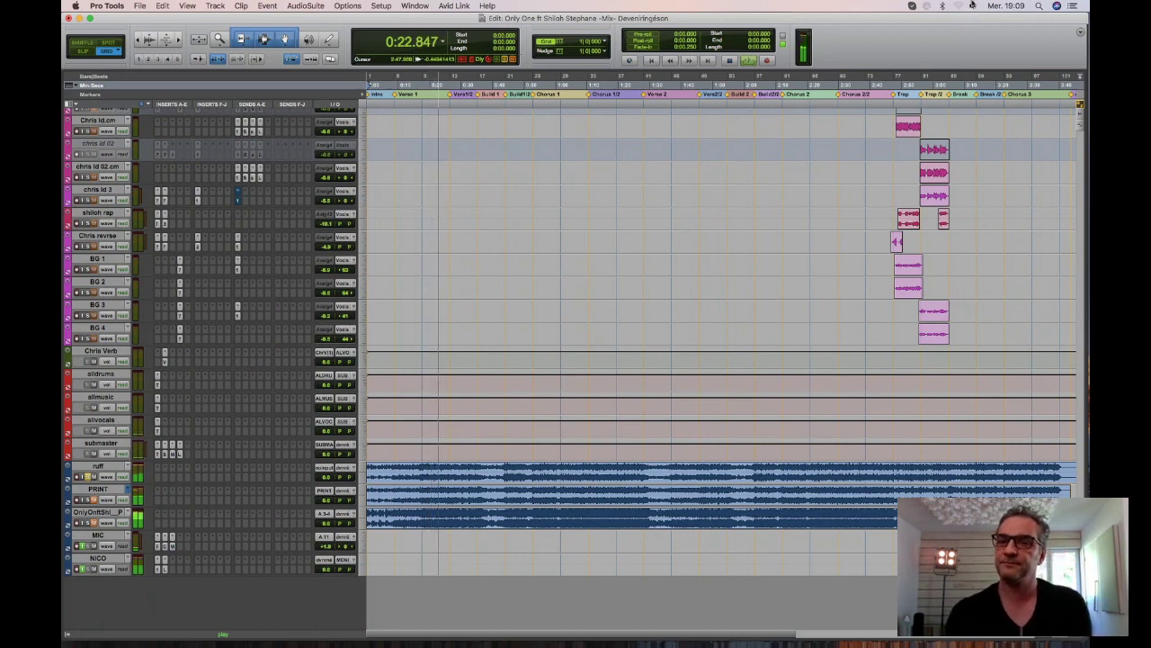
left_click(973, 5)
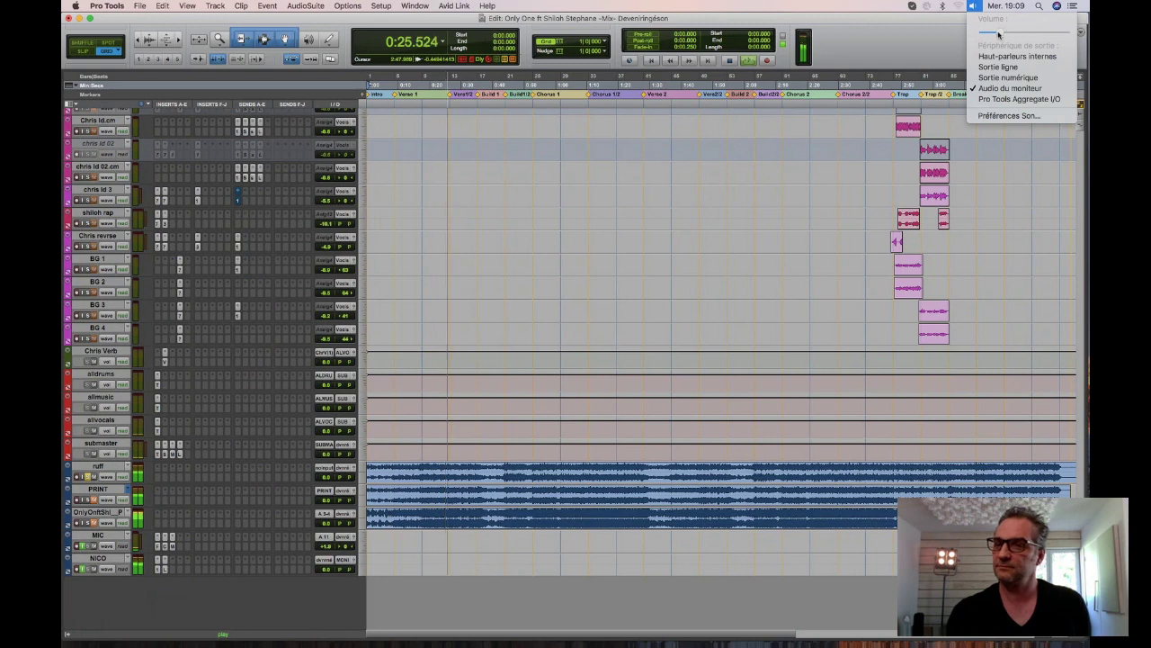
left_click(998, 34)
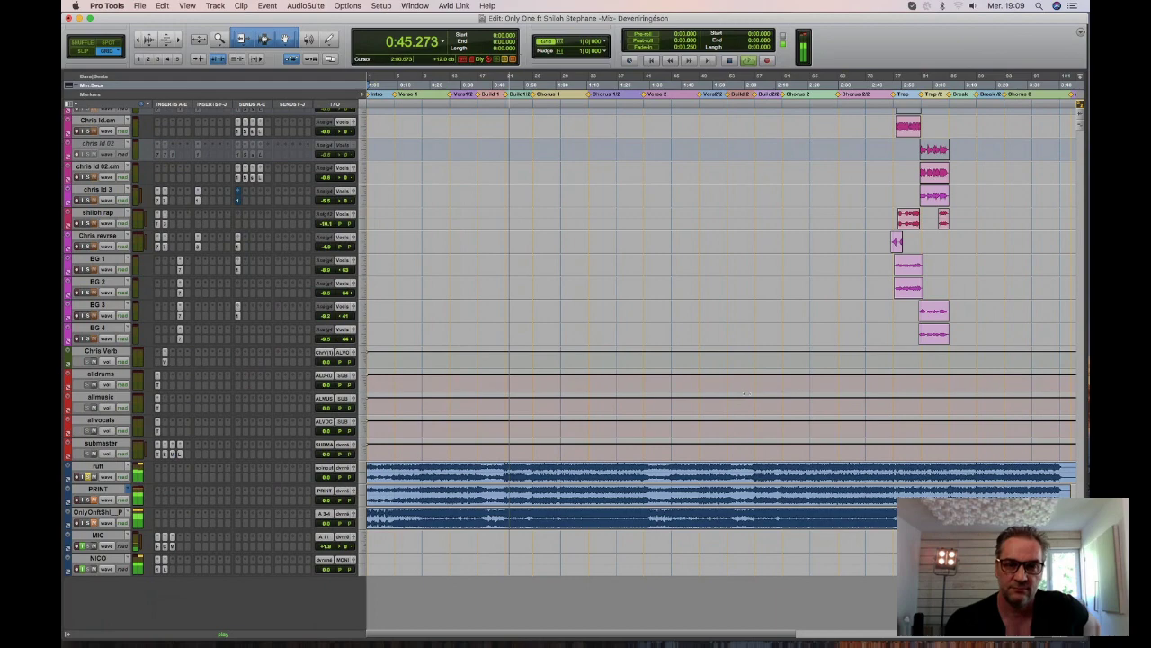
Examine the tracks during playback, from the mix buses back up through vocals and effects to the percussion.
scroll(745, 393, "up", 3)
key("space")
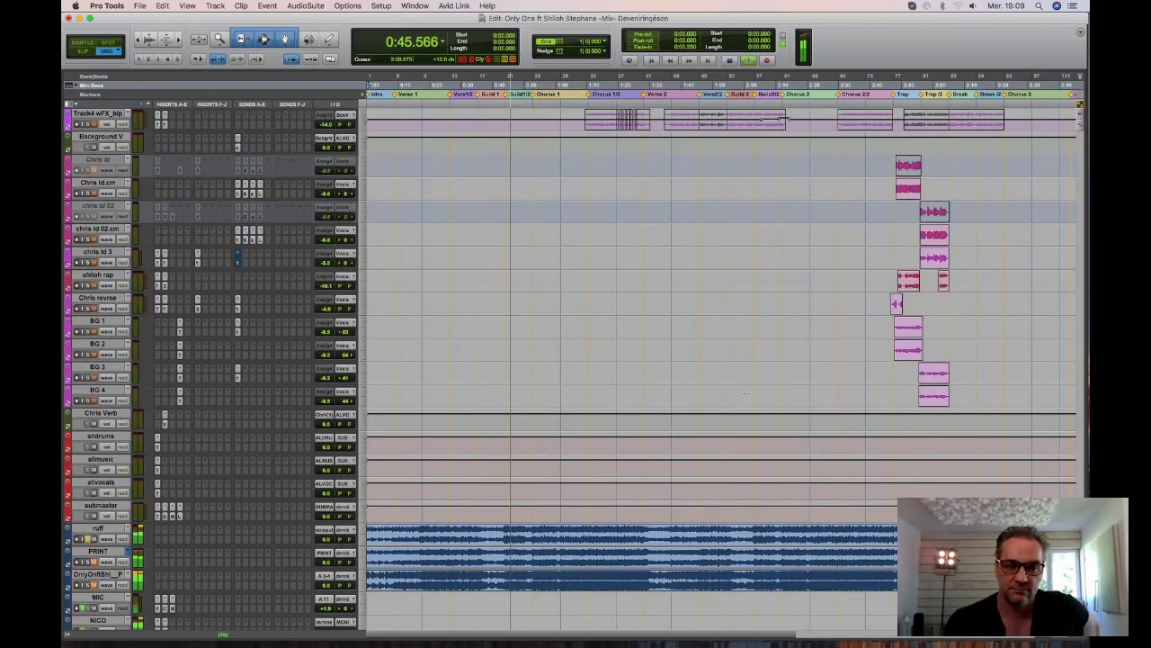
scroll(745, 393, "up", 6)
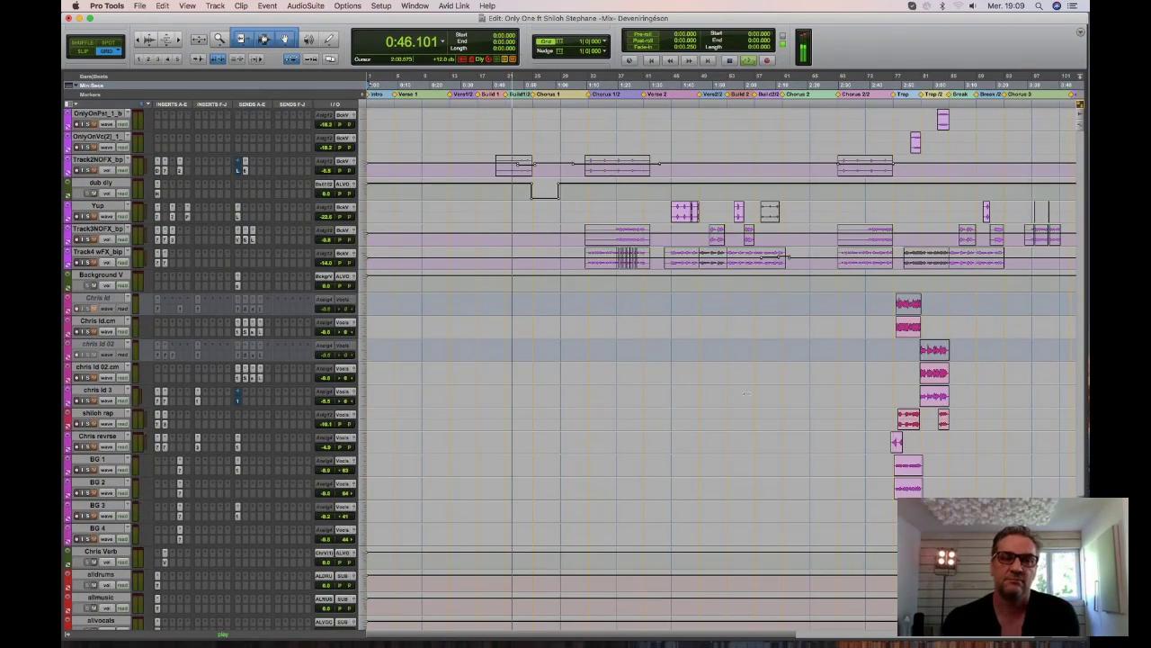
scroll(744, 393, "up", 15)
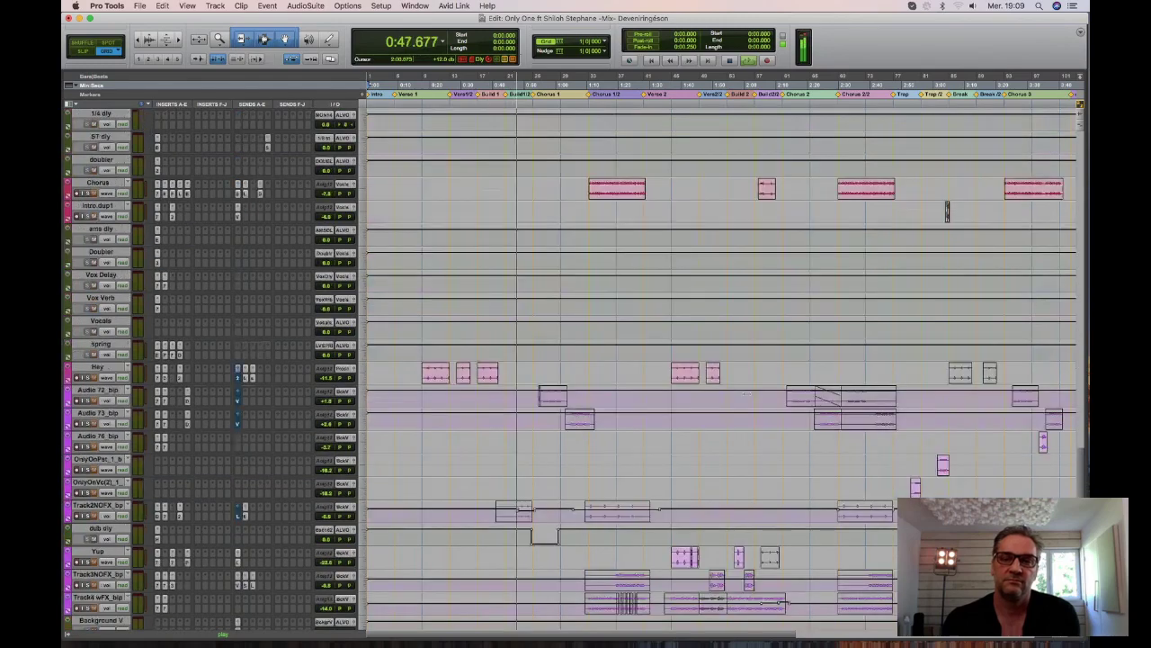
scroll(746, 393, "up", 20)
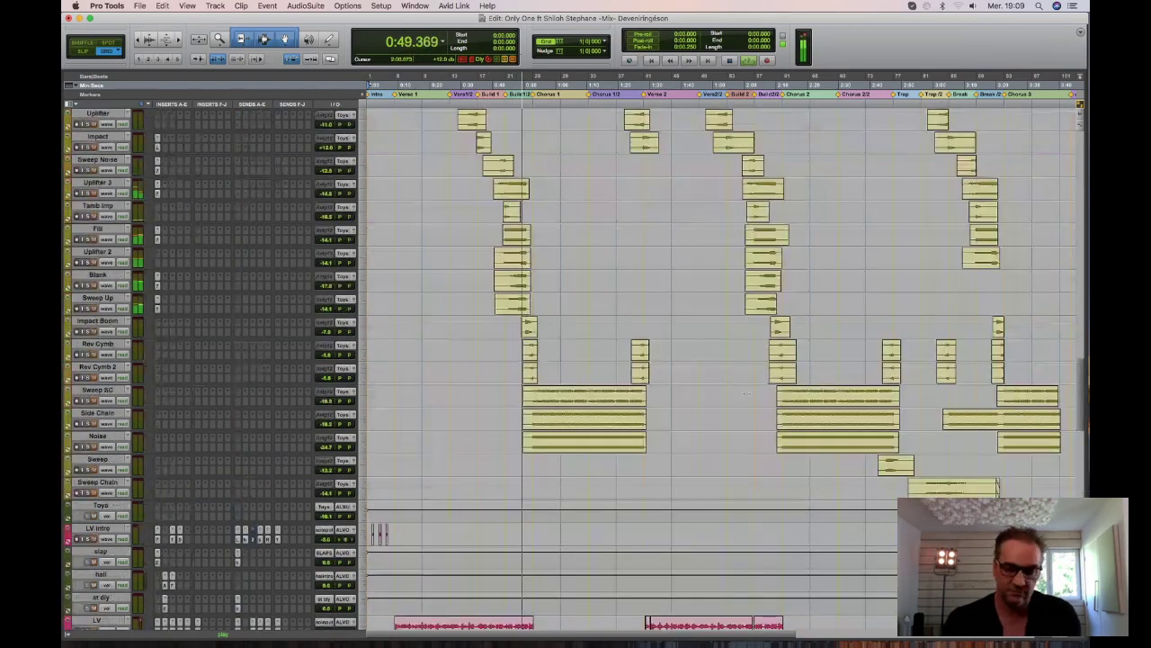
scroll(746, 393, "up", 20)
scroll(746, 393, "up", 15)
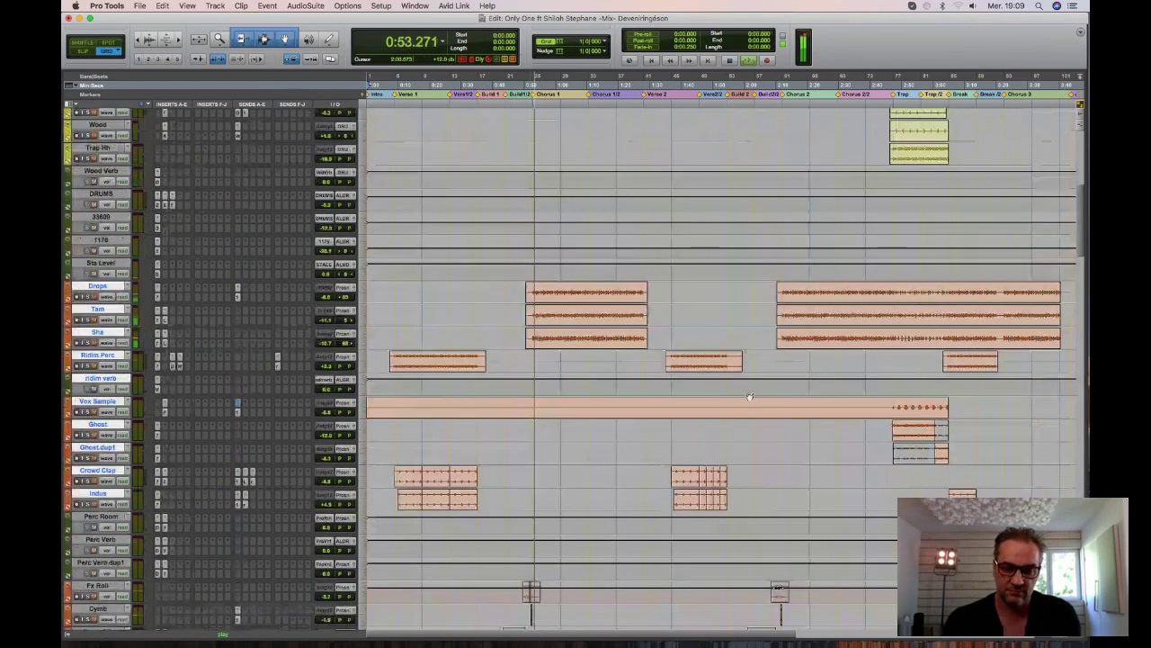
Examine the channel strips in the Mix window during playback, from the vocals back to the drums and across to the ruff channel.
key("super+equal")
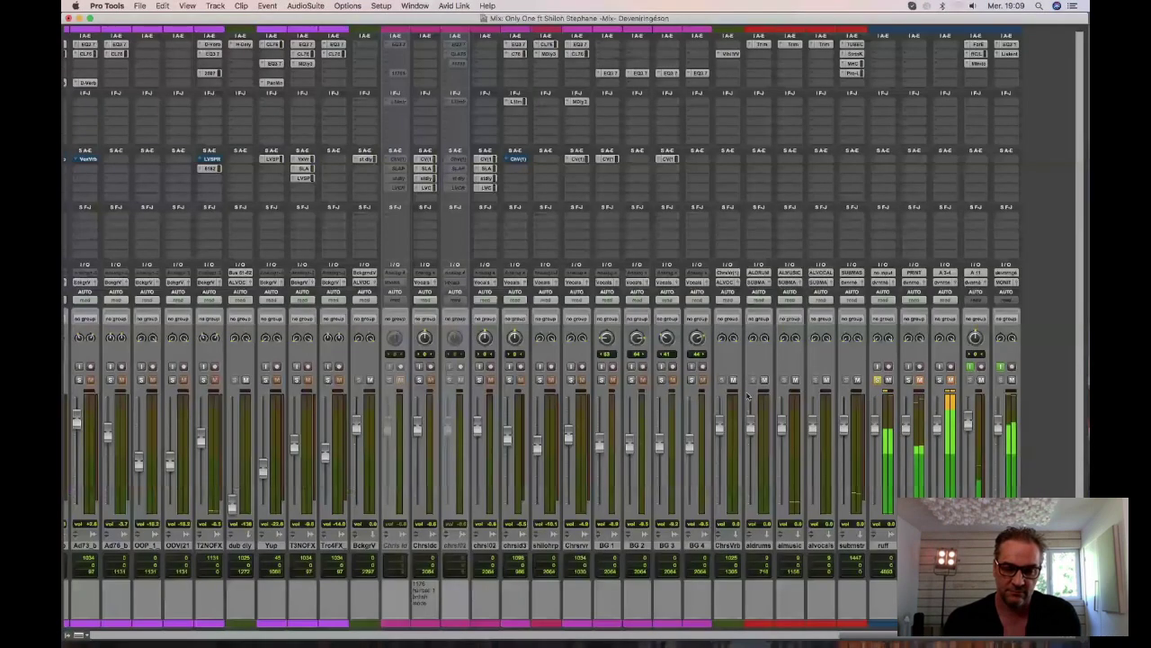
scroll(745, 396, "left", 10)
scroll(747, 396, "left", 20)
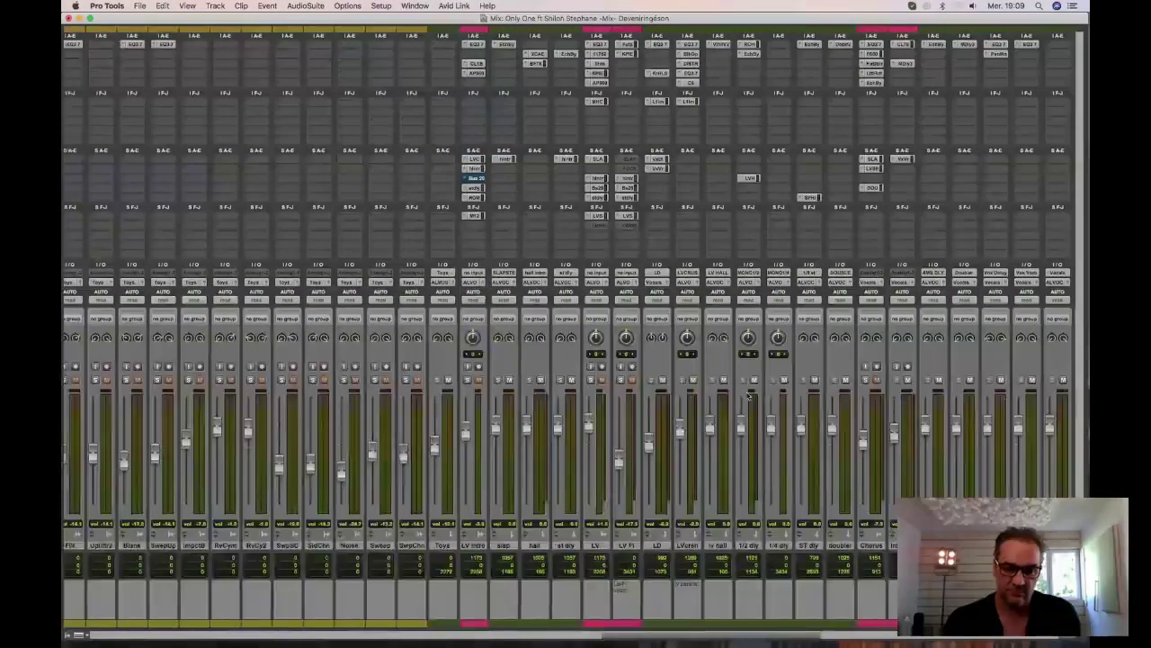
scroll(747, 396, "left", 8)
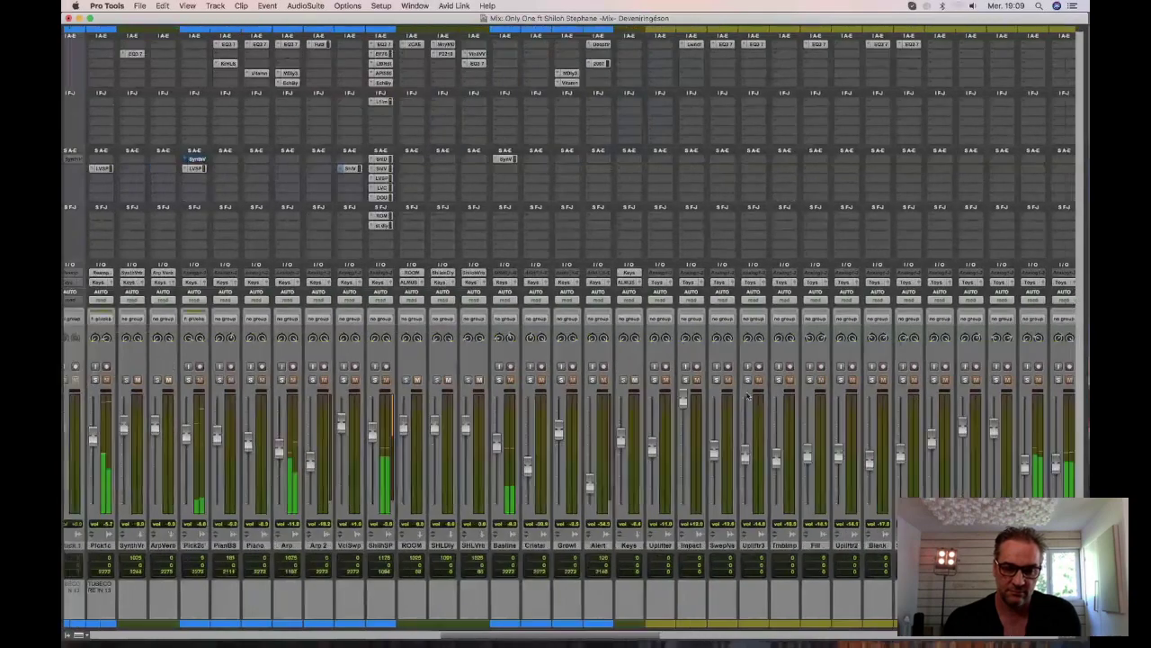
scroll(746, 396, "left", 18)
scroll(746, 396, "left", 20)
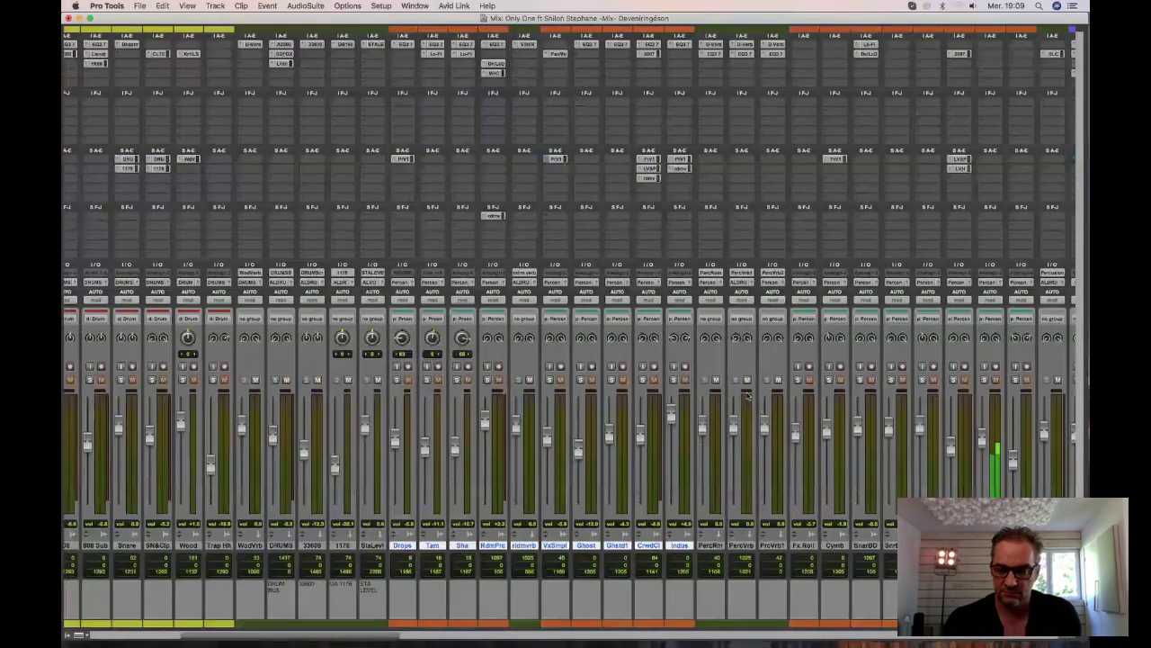
scroll(747, 396, "right", 6)
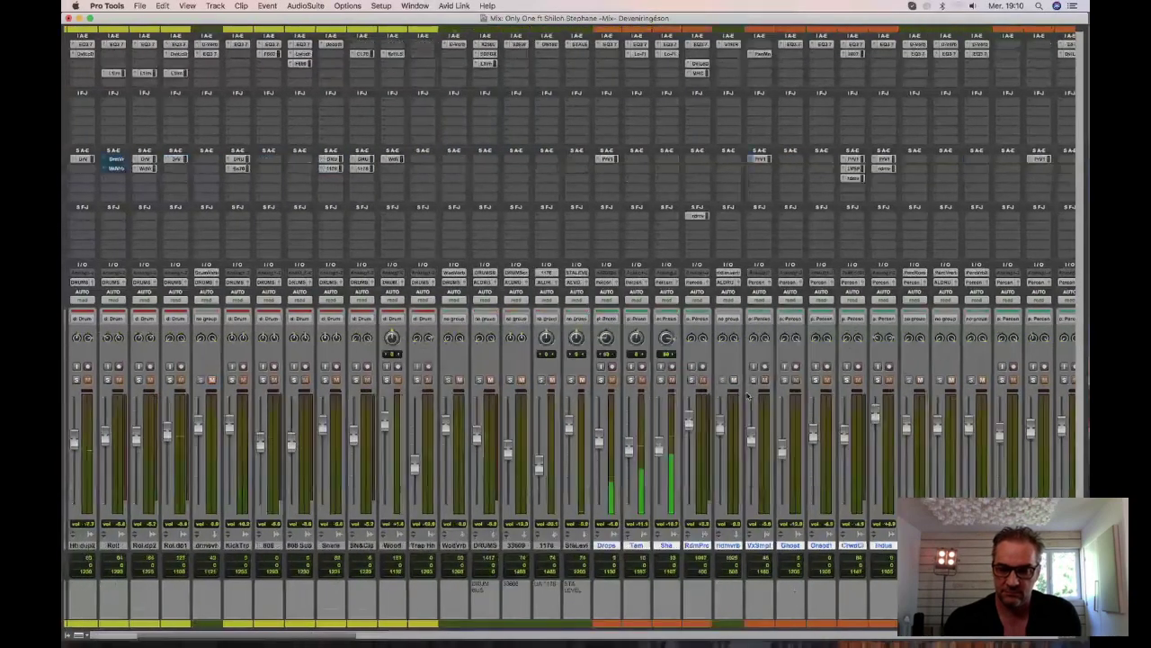
scroll(747, 396, "right", 15)
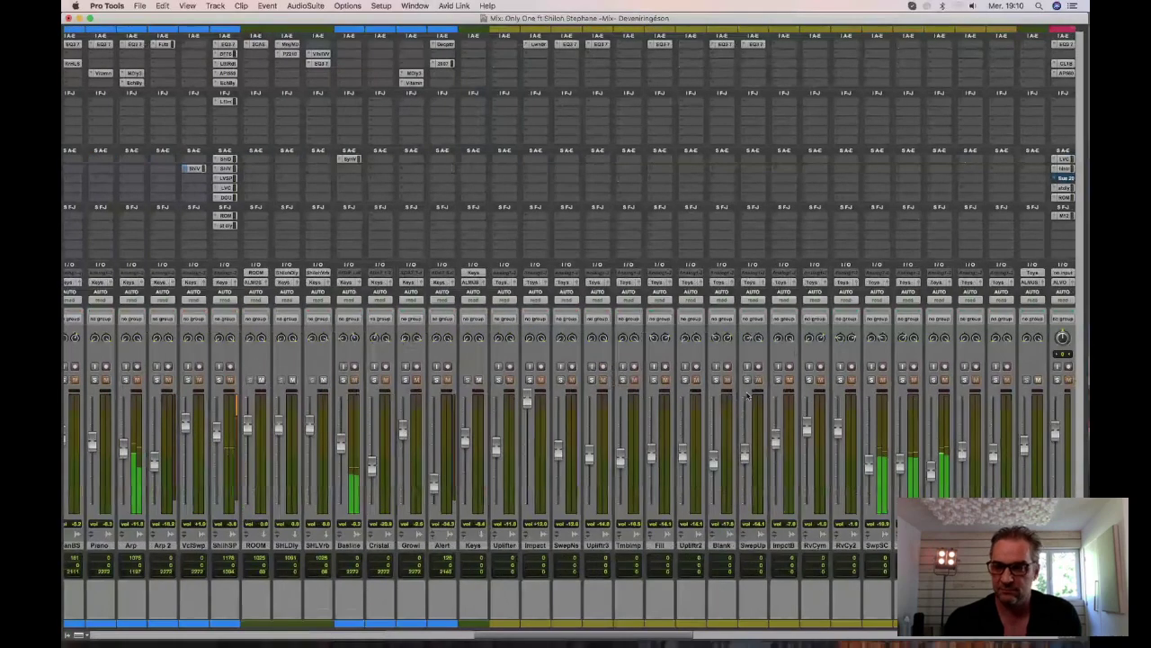
scroll(746, 396, "left", 1)
scroll(747, 396, "right", 20)
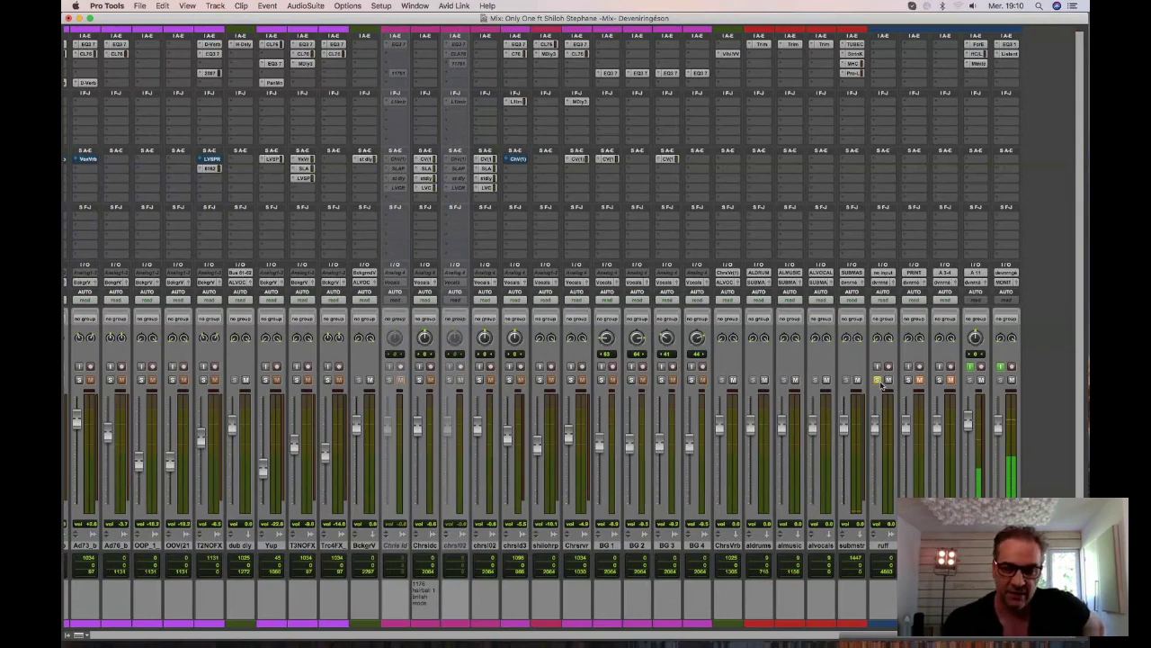
Take the ruff track off solo in the Edit window and play the full mix from the session start.
key("super+equal")
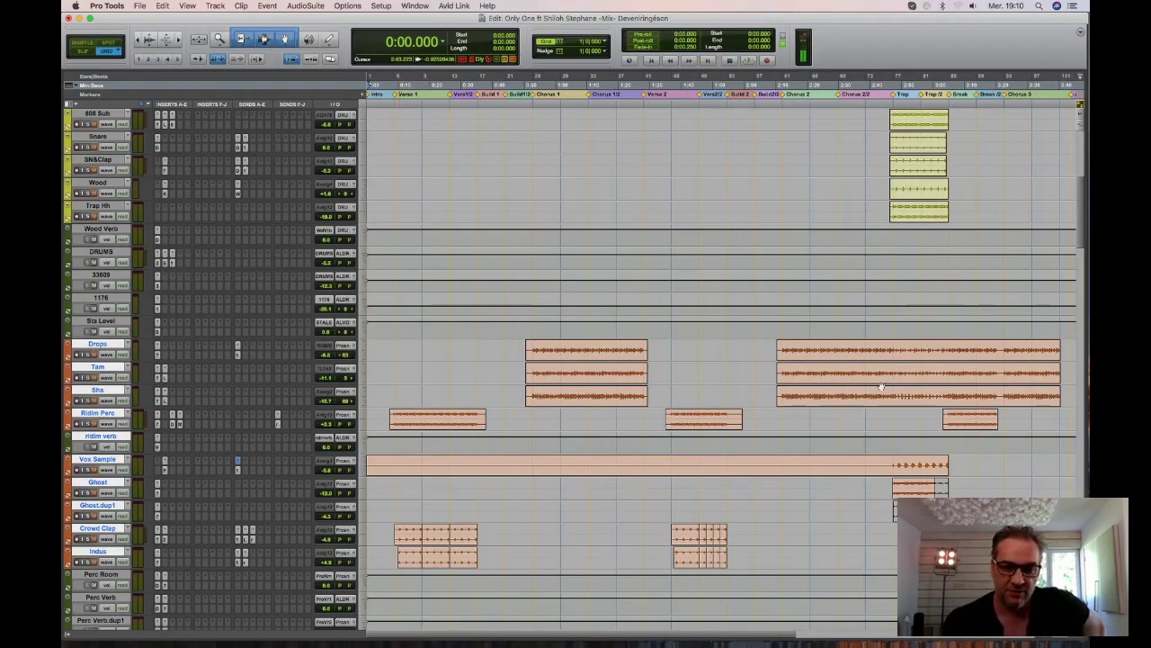
scroll(881, 387, "down", 3)
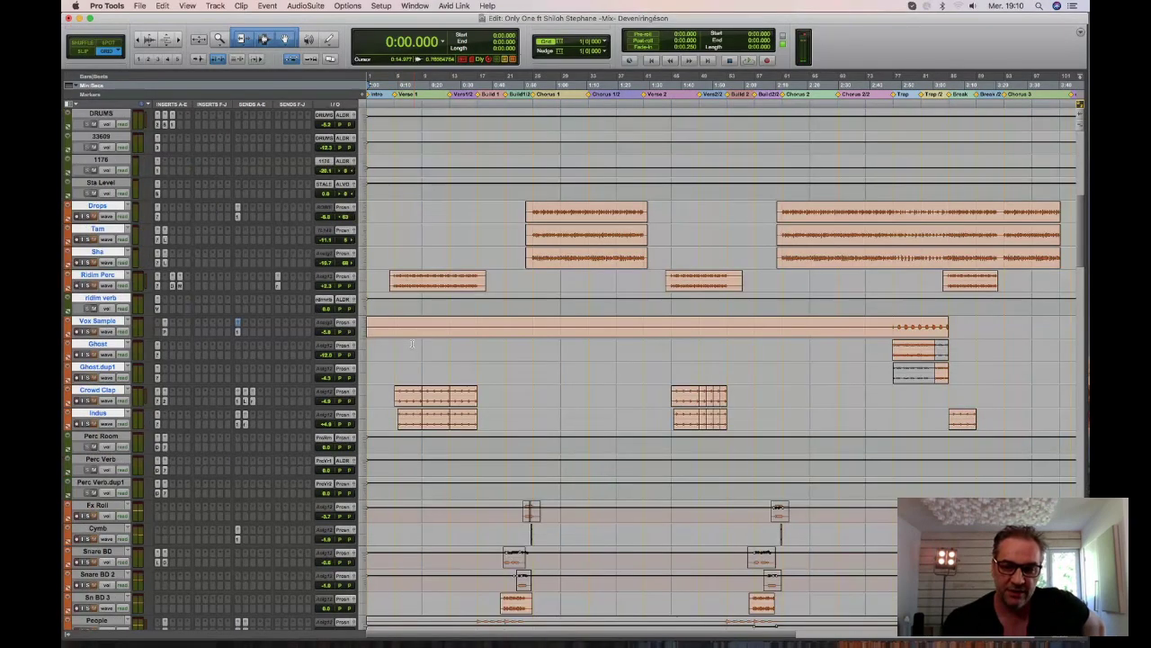
scroll(405, 346, "down", 5)
scroll(405, 346, "down", 10)
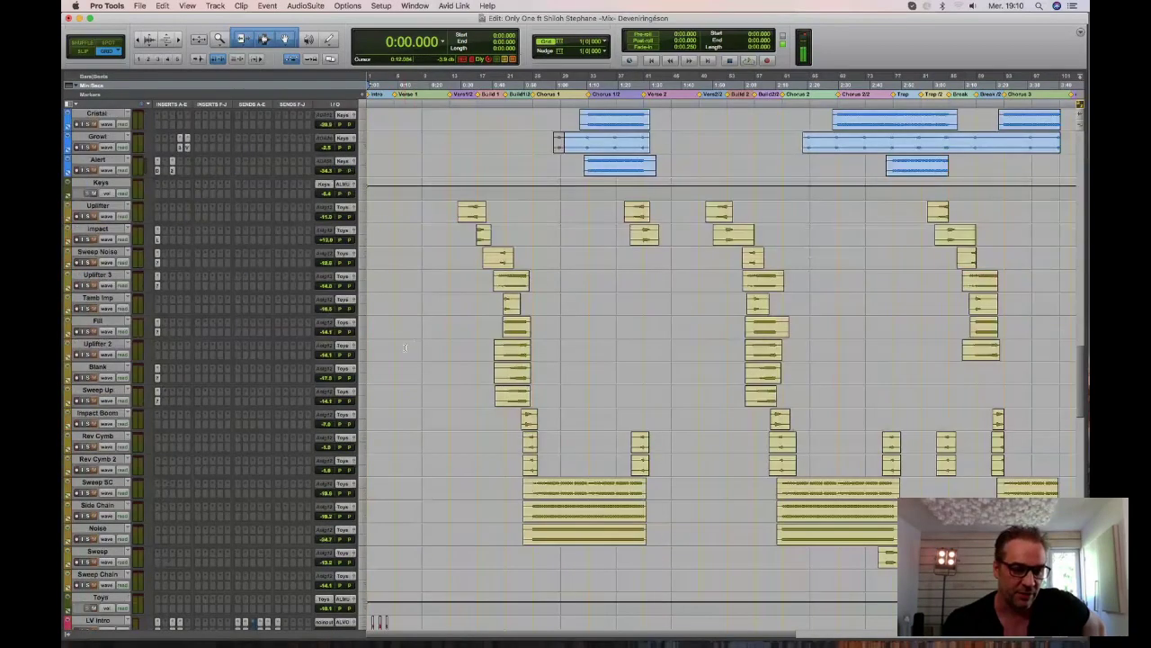
scroll(404, 346, "down", 8)
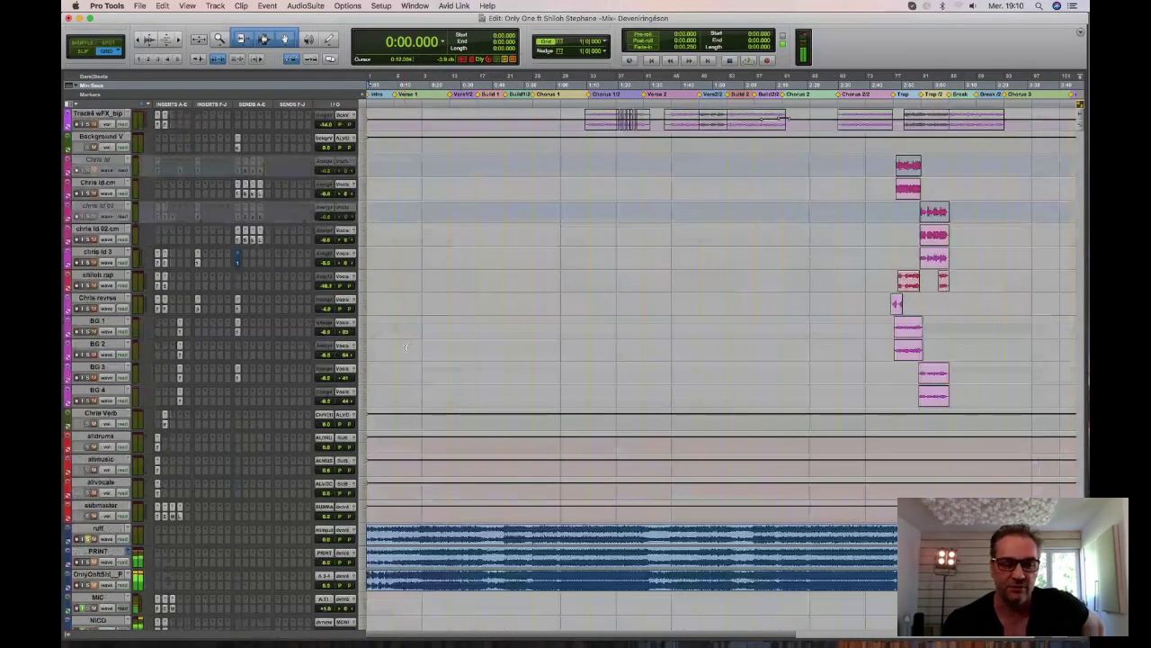
scroll(405, 346, "down", 3)
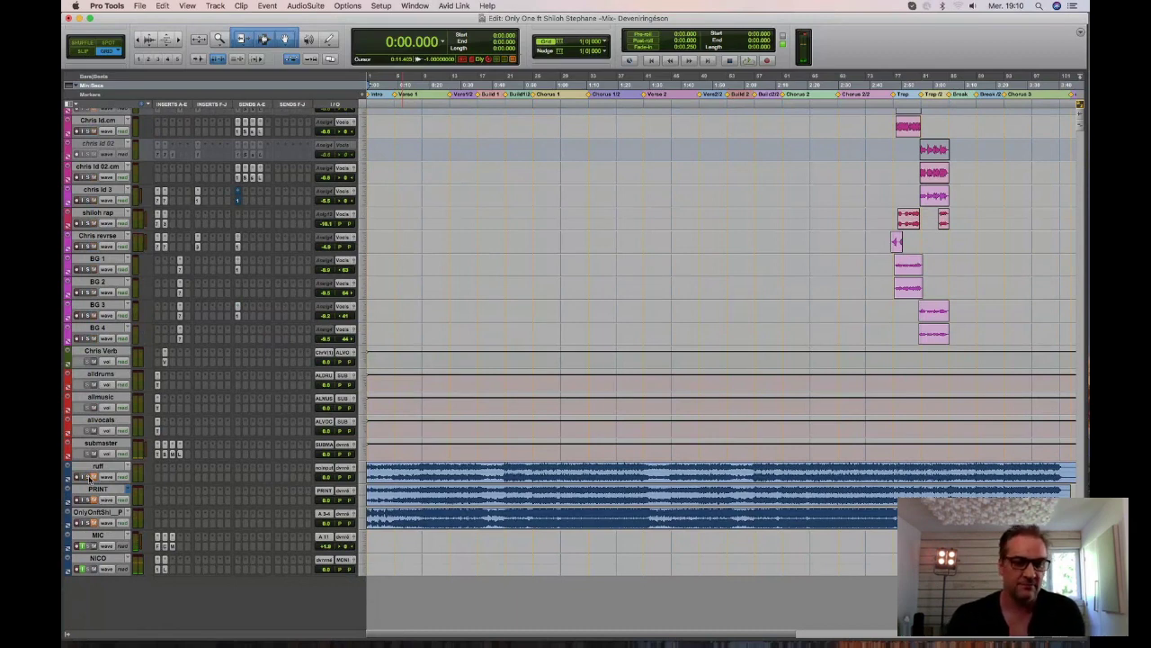
key("space")
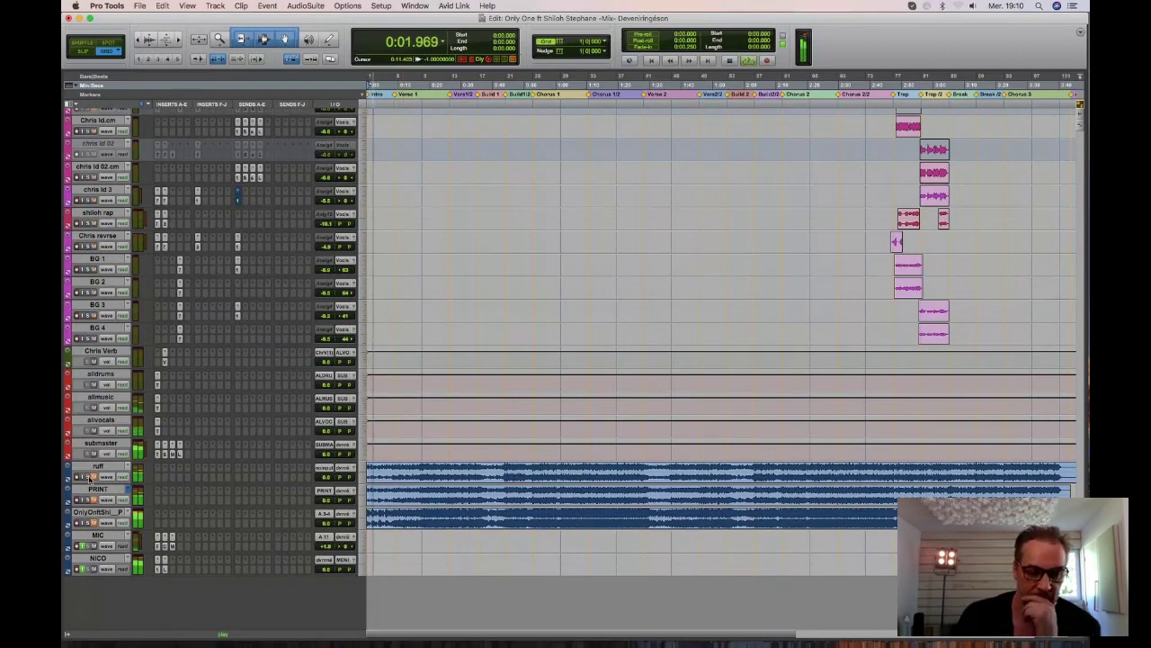
Follow the mix playback in the Mix window with the MIC channel muted, then unmute MIC and stop playback.
key("super+equal")
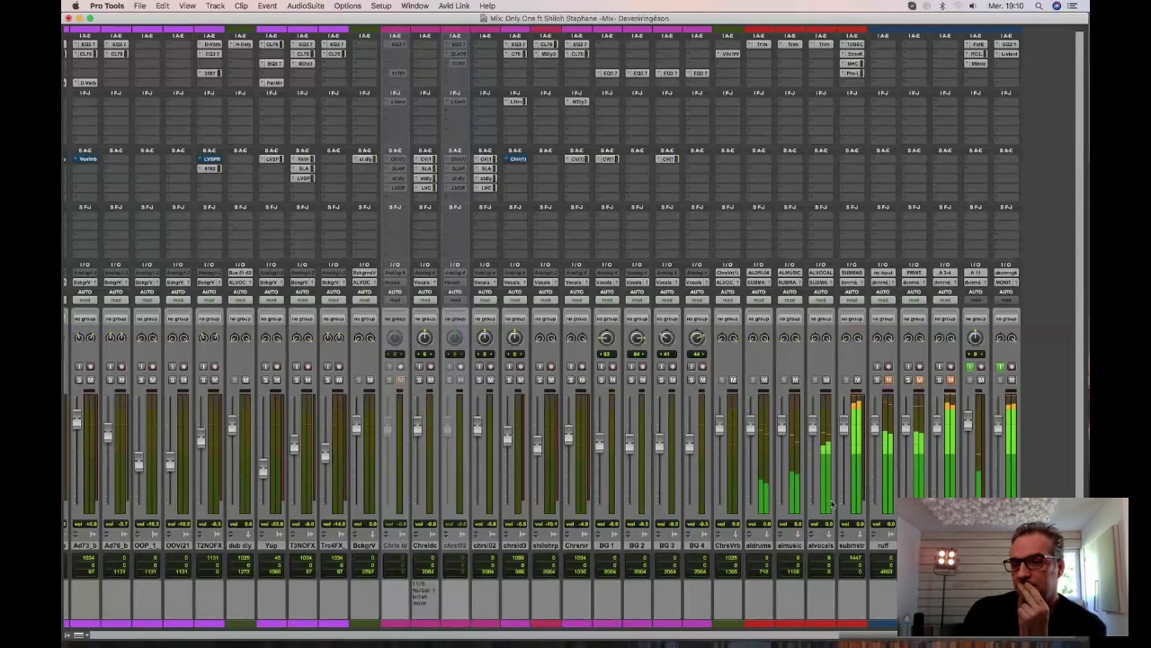
left_click(984, 382)
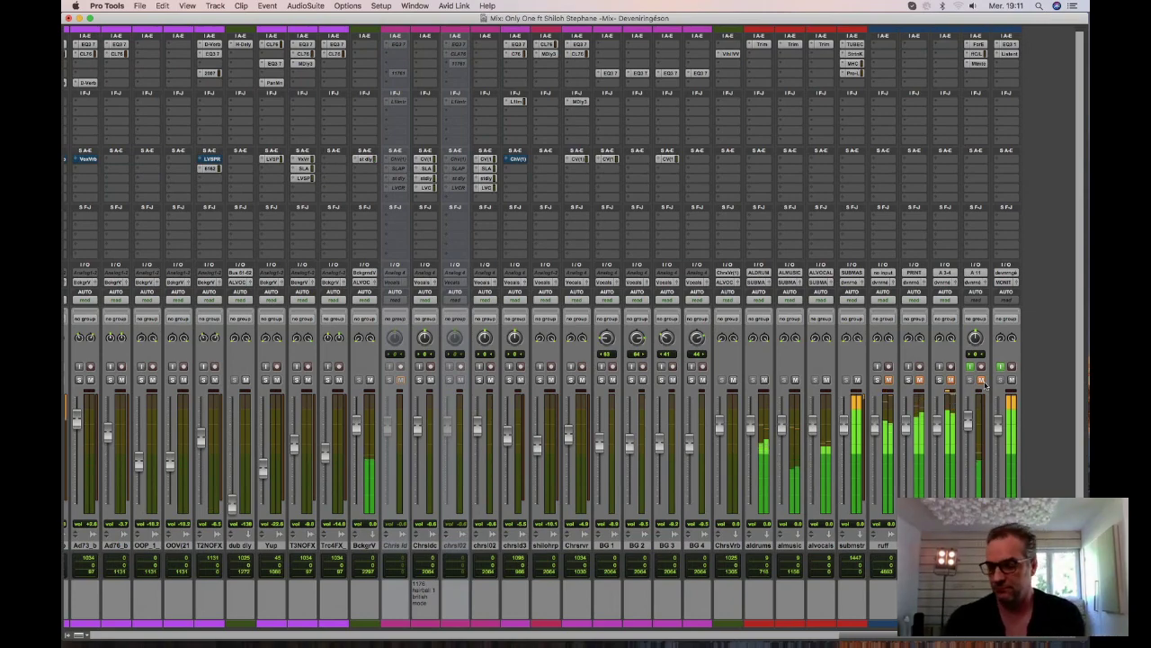
key("super+equal")
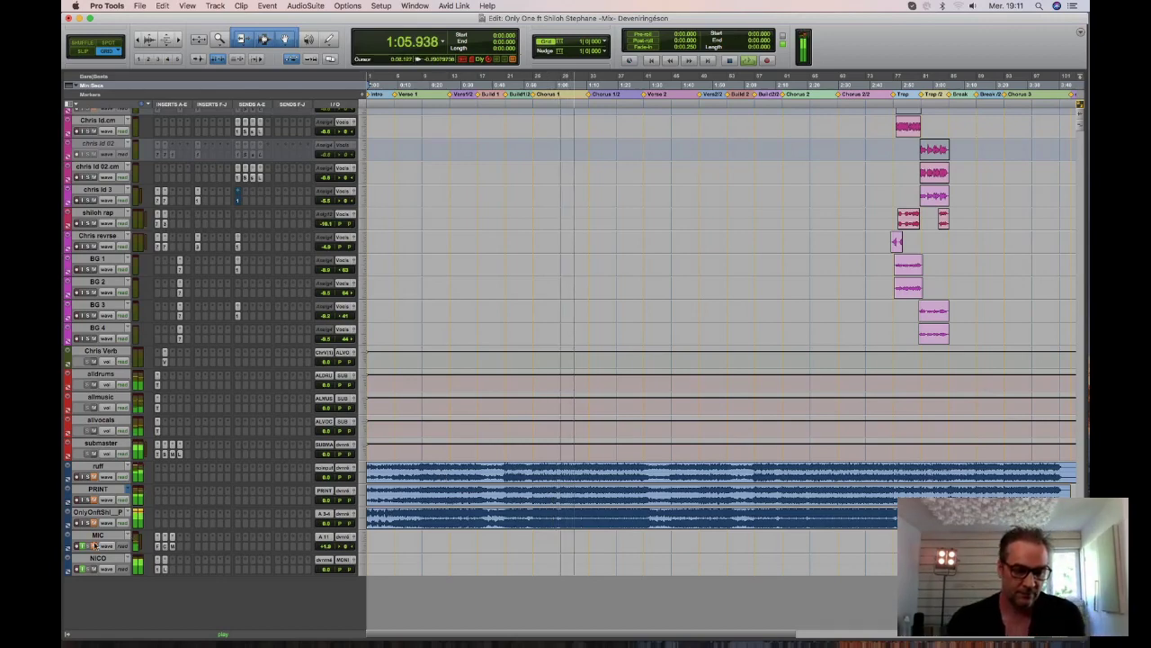
key("space")
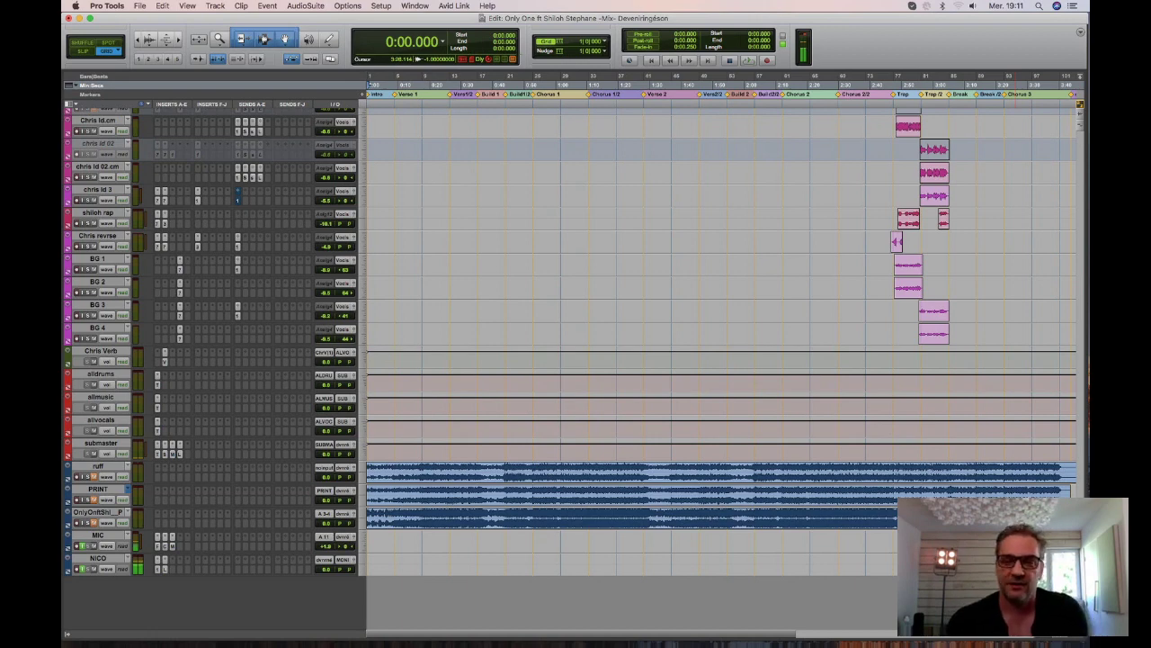
Review the tracks back up to the drums in the Edit window, and the channel strips back to Kick in the Mix window.
scroll(1077, 373, "up", 3)
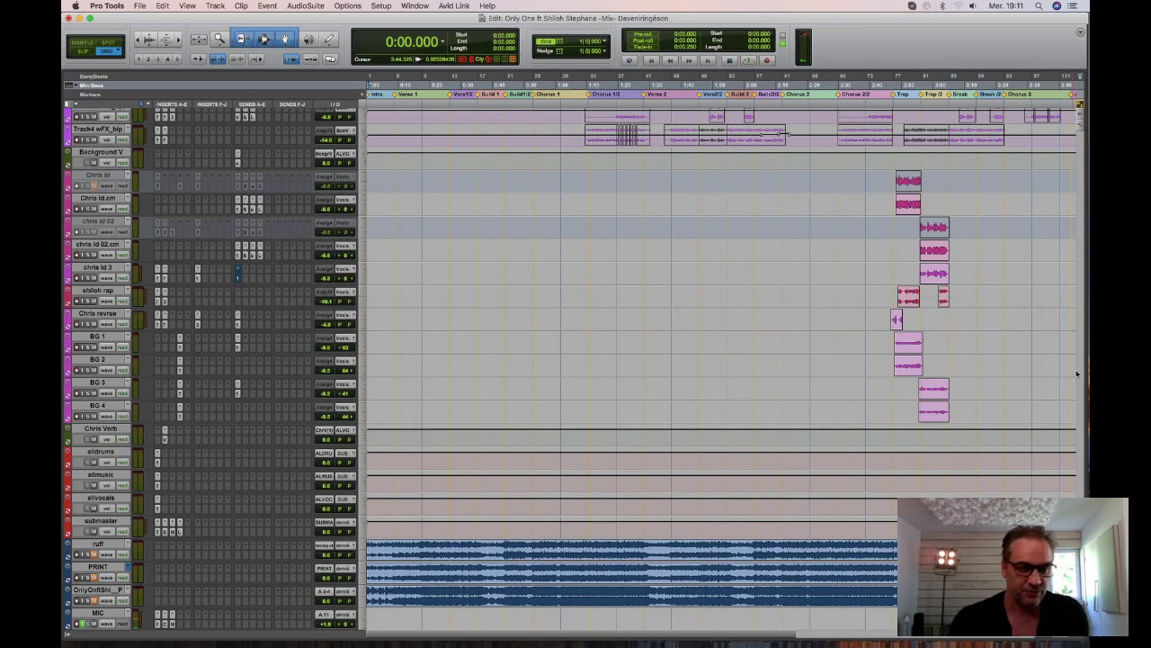
scroll(1078, 373, "up", 10)
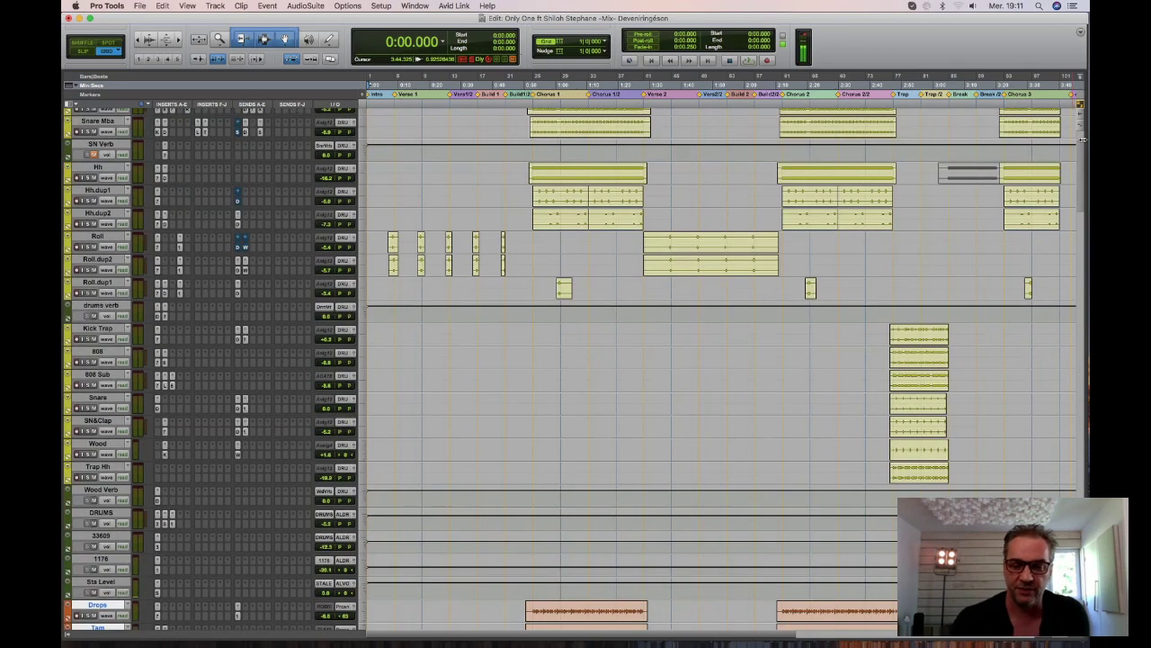
scroll(1083, 139, "up", 2)
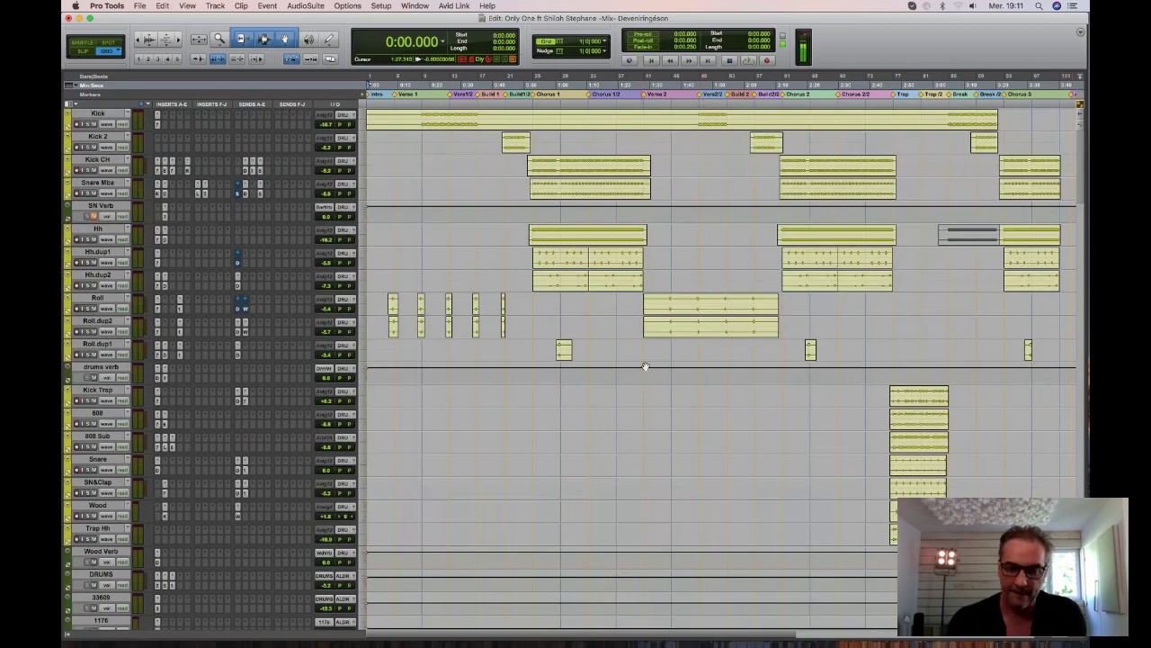
key("super+equal")
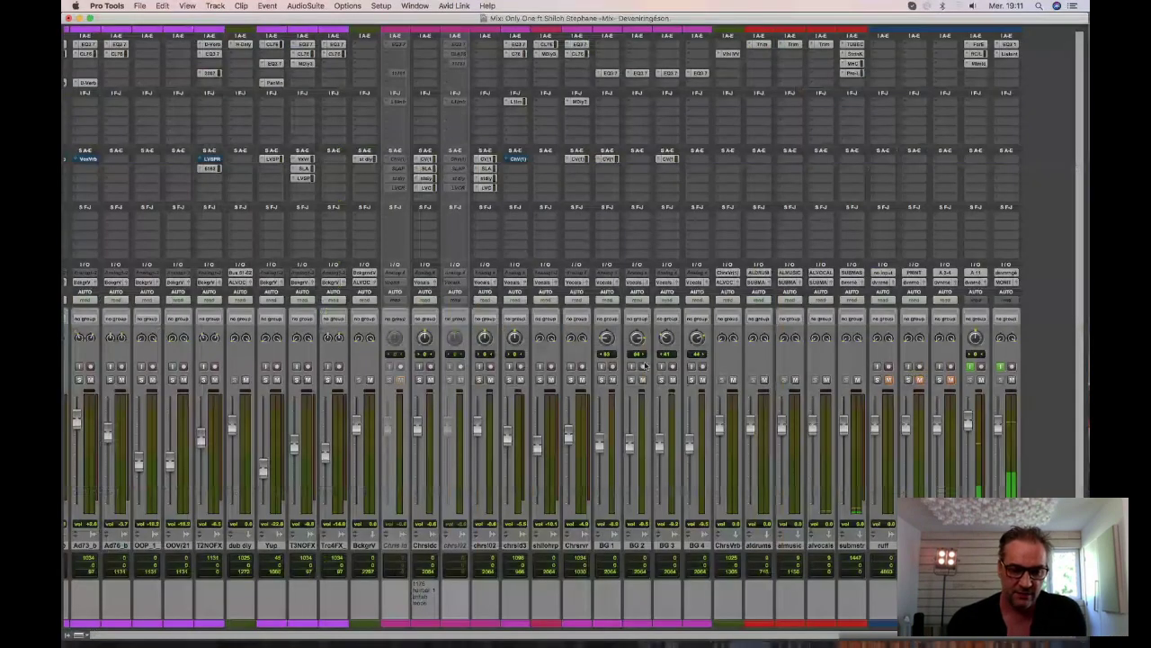
scroll(644, 364, "left", 5)
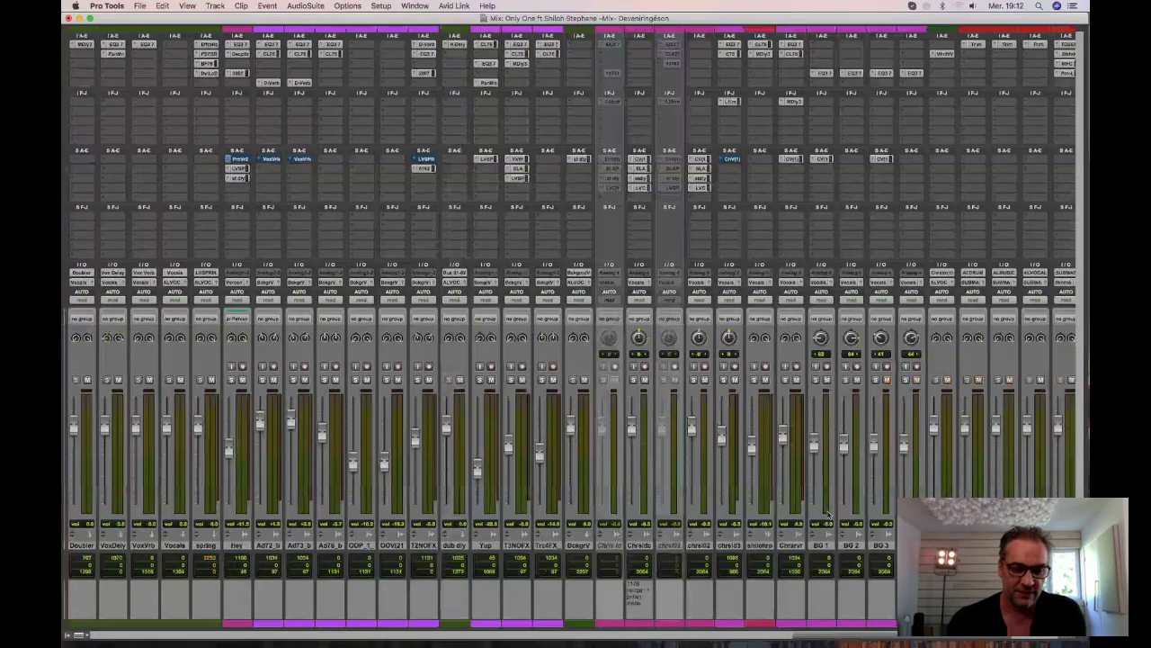
scroll(828, 514, "left", 10)
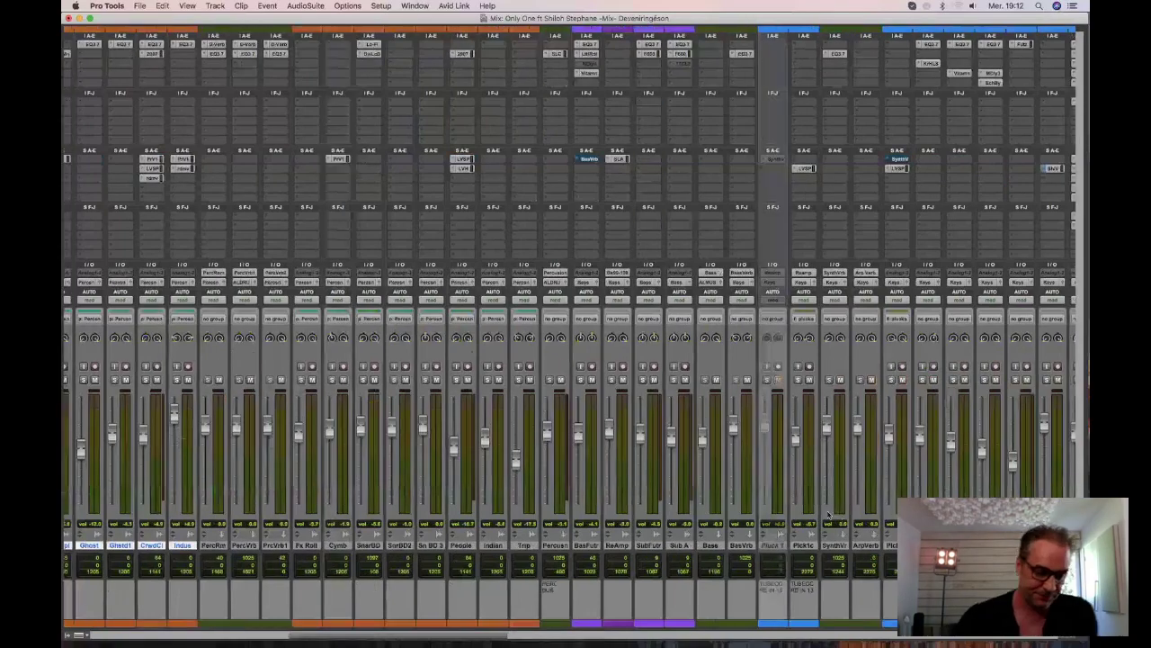
scroll(828, 514, "left", 10)
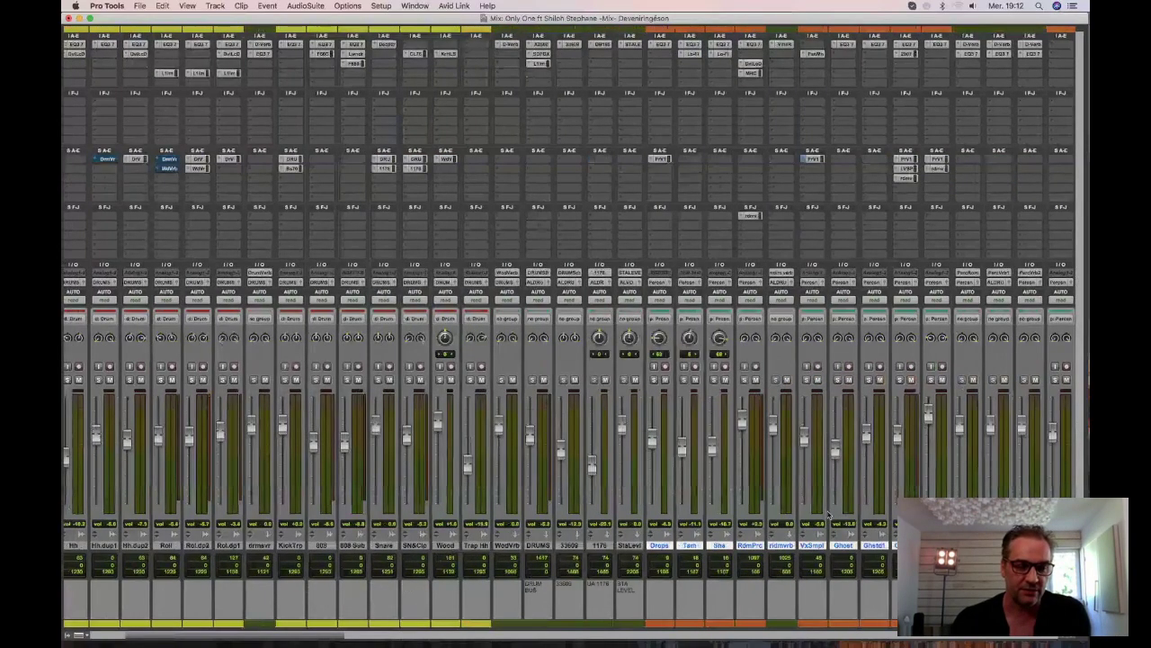
scroll(829, 516, "left", 4)
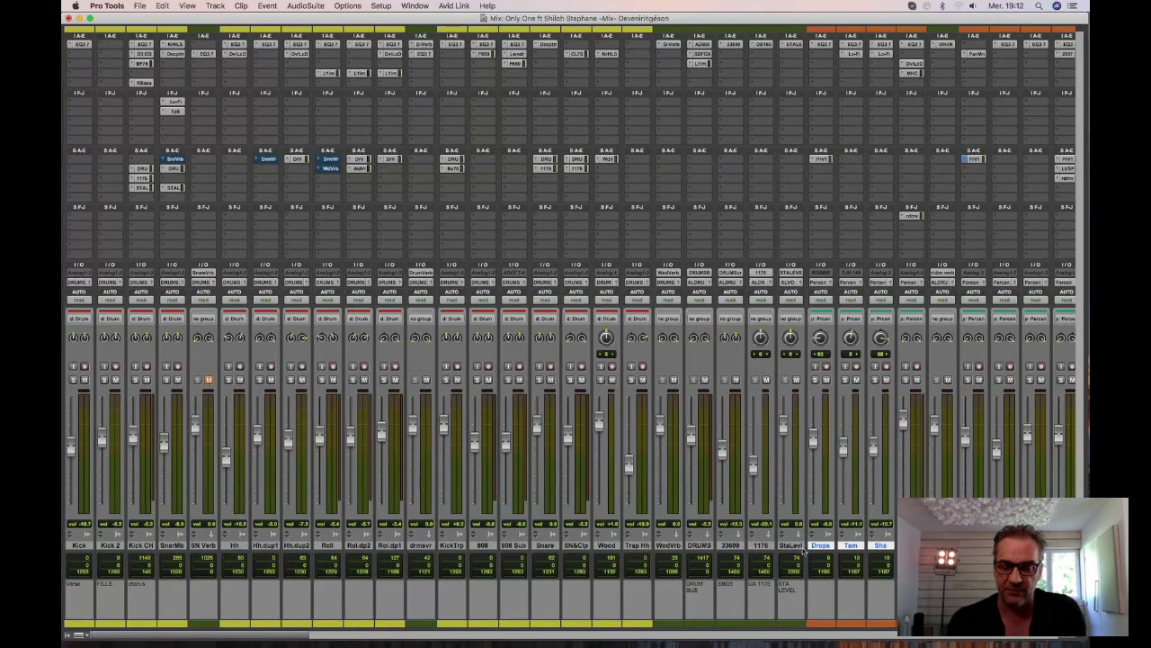
Select the vocal and effects channels from lv hall through spring in the Mix window.
scroll(804, 552, "right", 10)
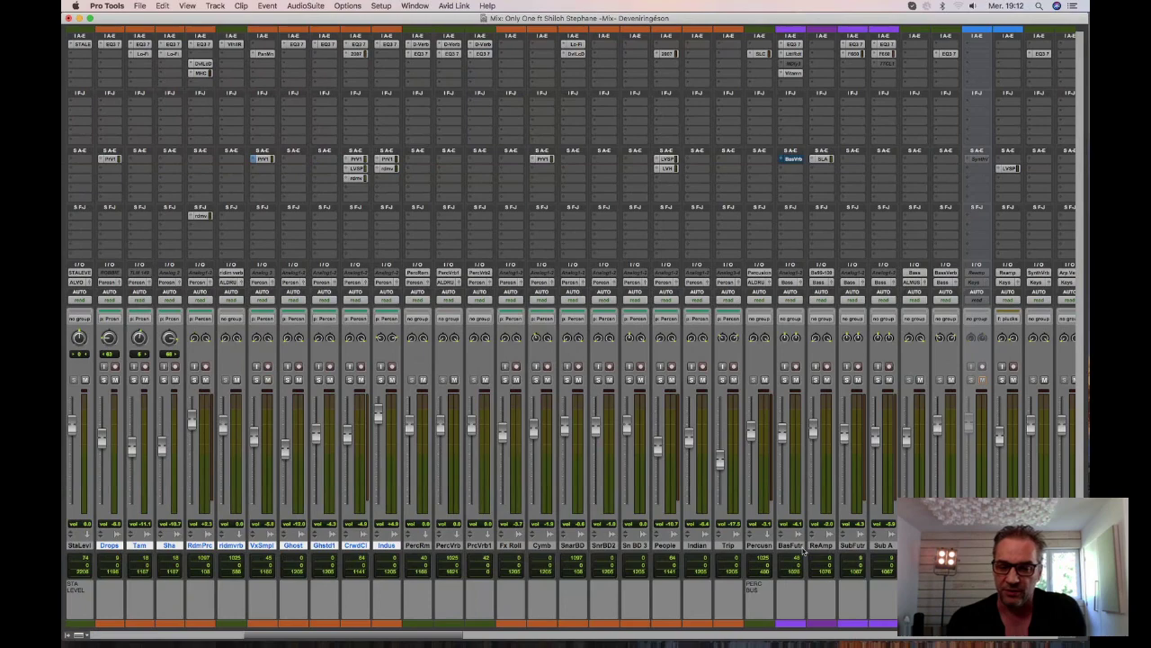
scroll(804, 552, "right", 8)
scroll(804, 553, "right", 10)
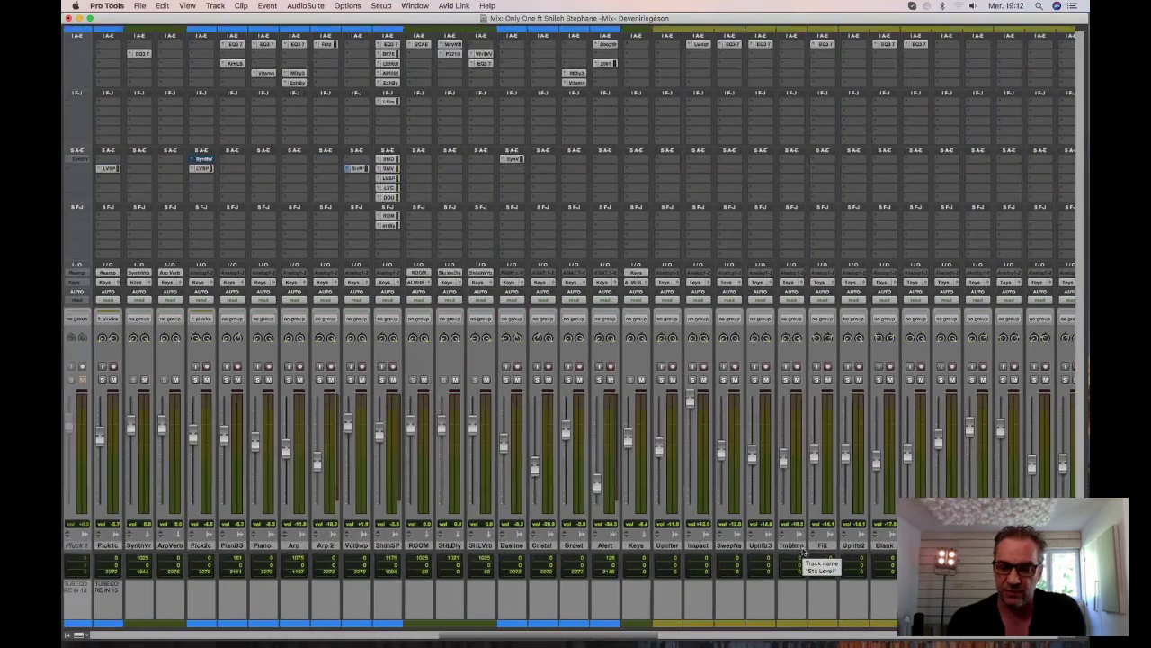
scroll(804, 553, "right", 12)
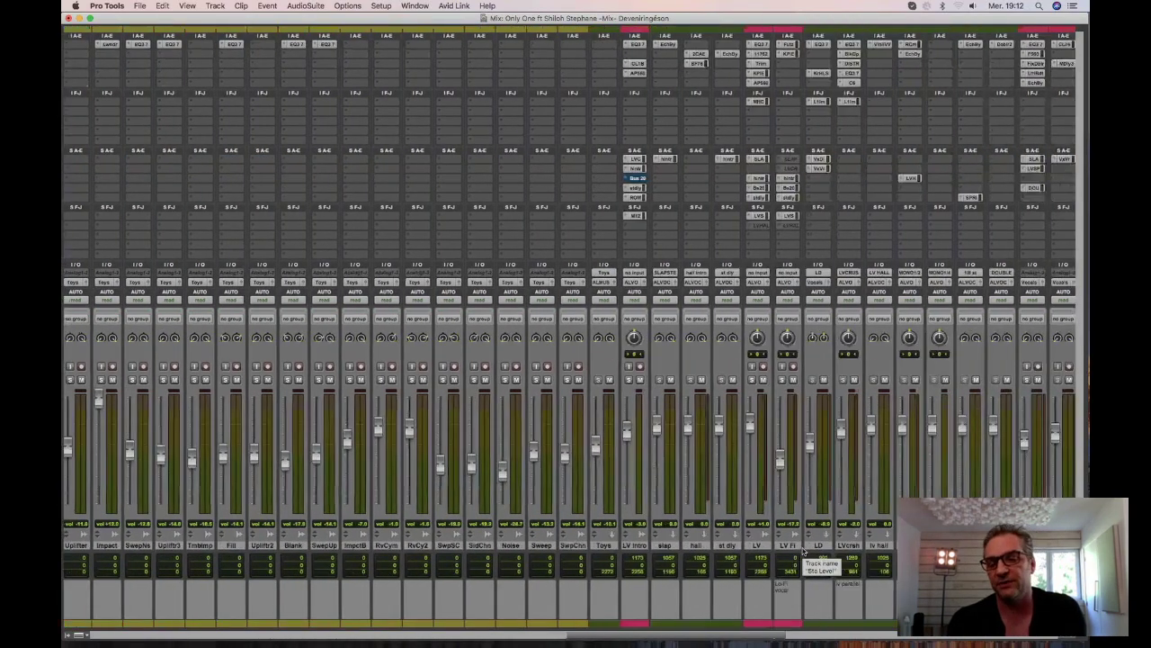
scroll(804, 553, "right", 8)
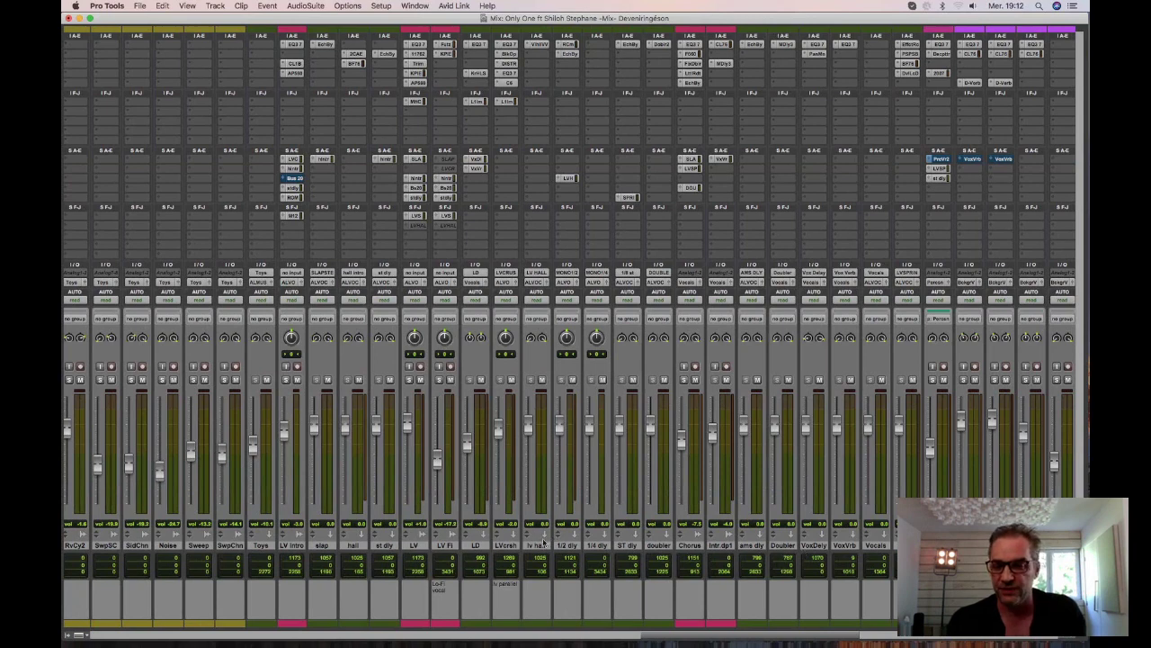
left_click(540, 544)
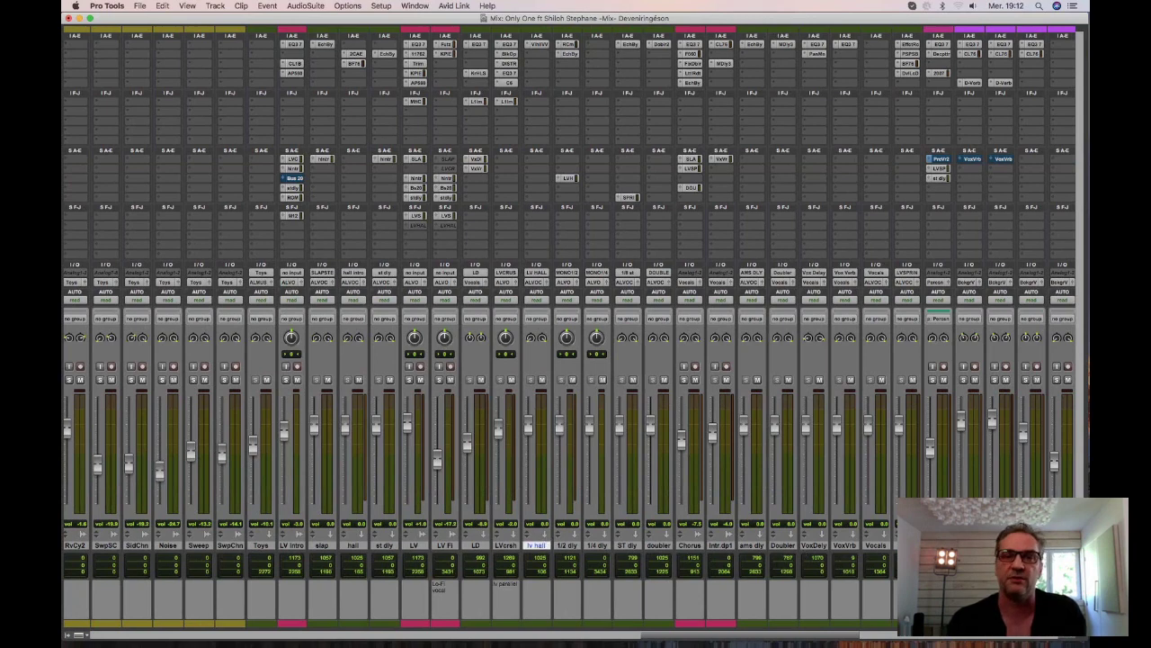
left_click_drag(539, 545, 876, 545)
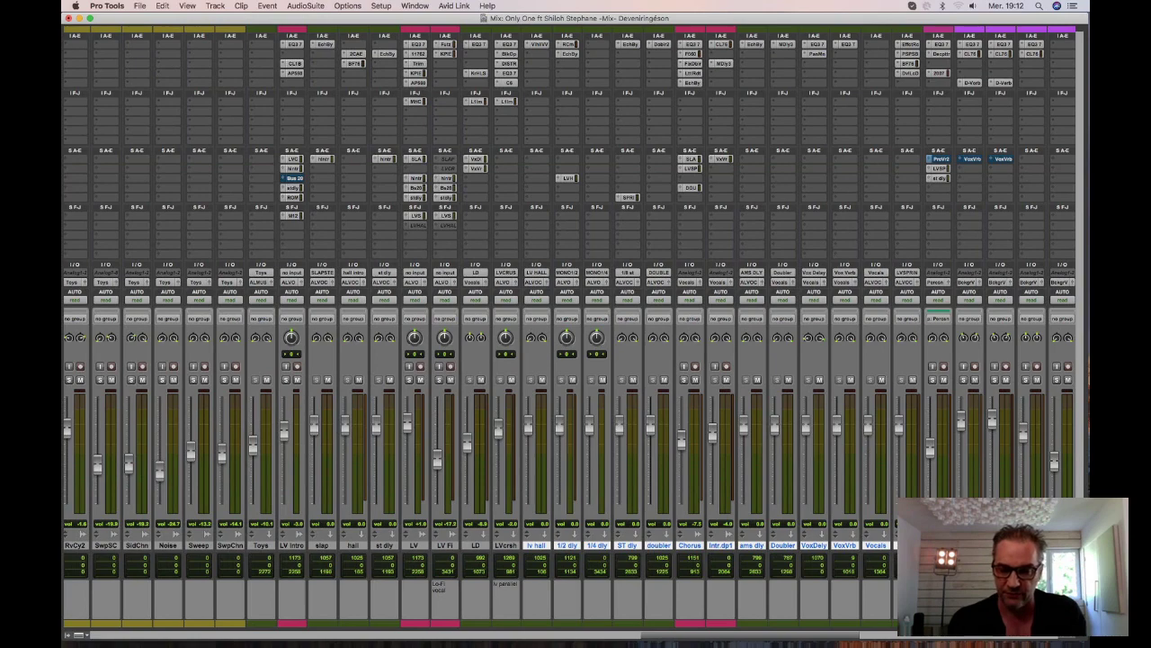
Select only the aldrums bus channel in the Mix window.
scroll(570, 333, "right", 2)
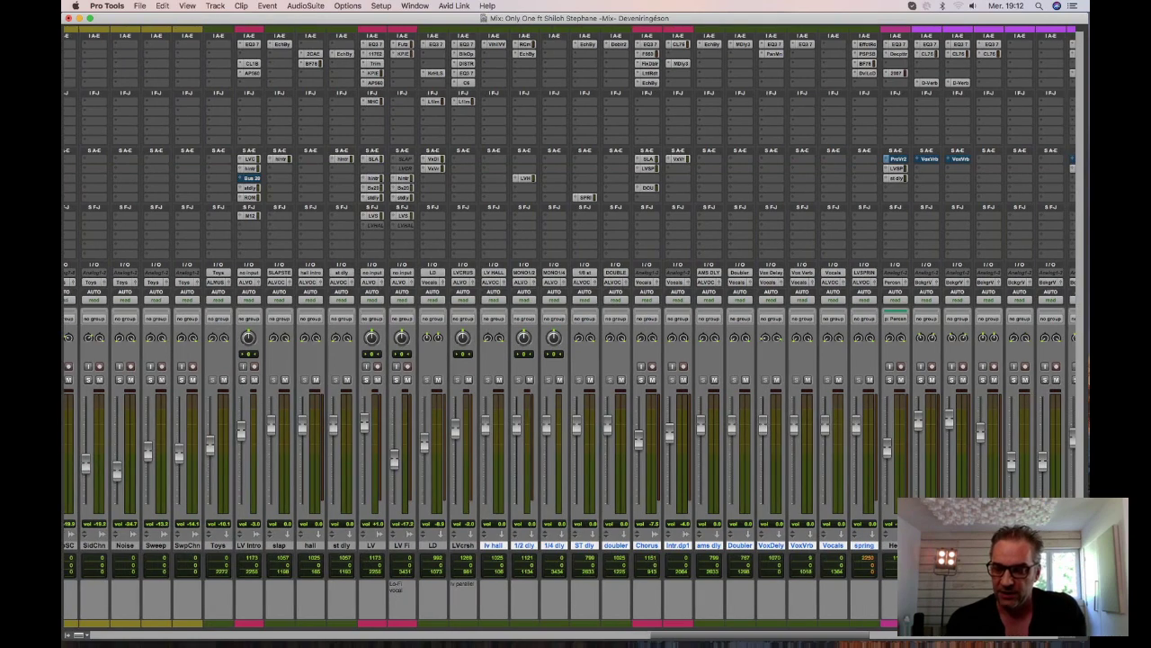
scroll(762, 550, "right", 10)
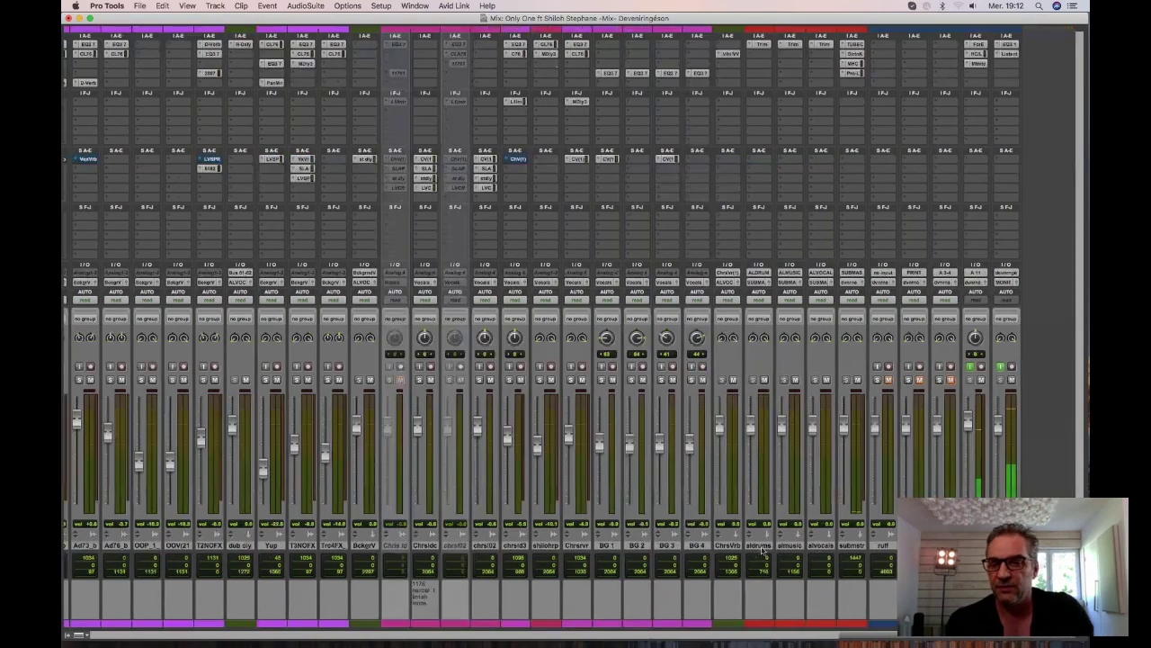
left_click(761, 549)
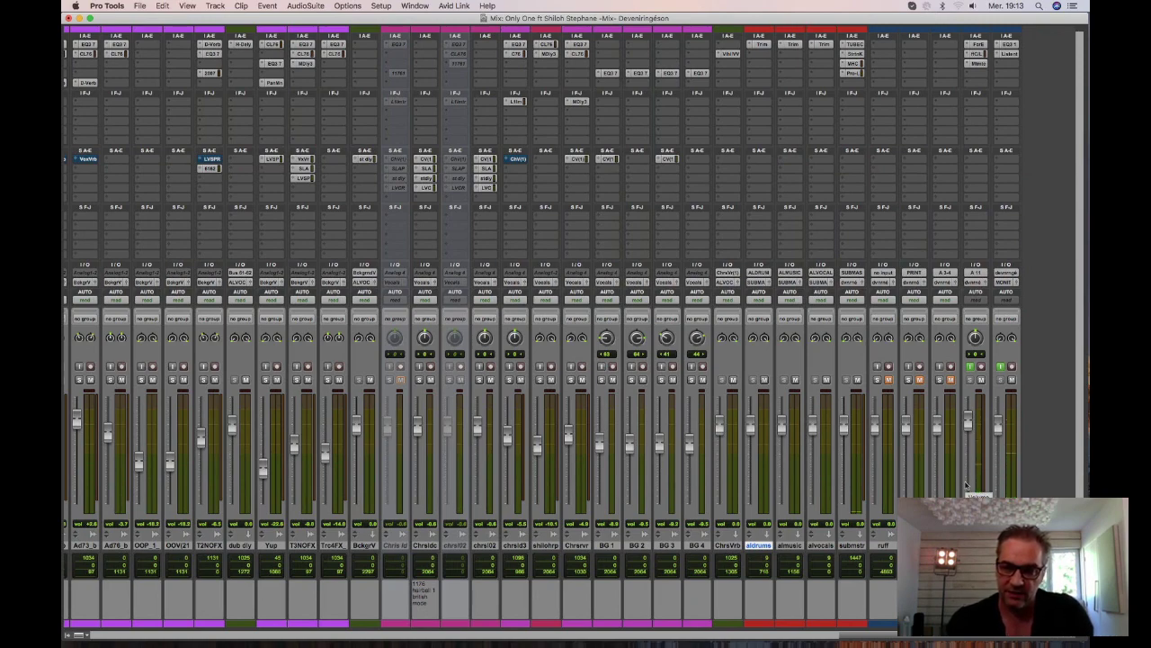
Examine the Edit window tracks from the percussion through bass, toys and vocals down to the mix buses and print tracks.
key("super+equal")
scroll(960, 316, "down", 15)
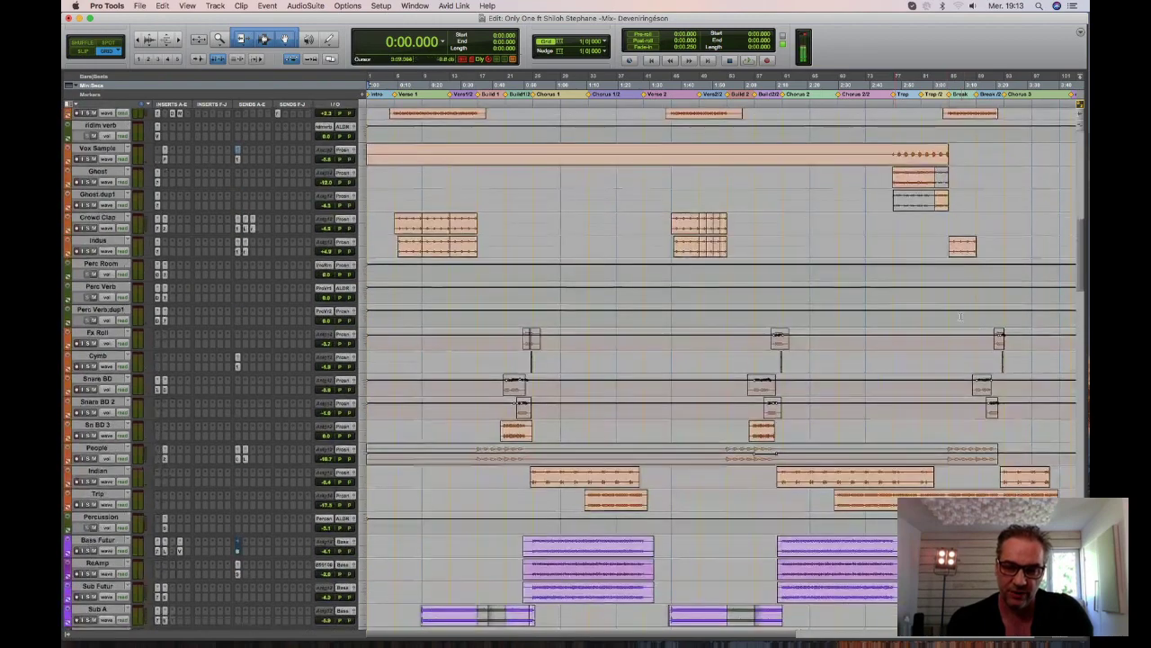
scroll(954, 320, "down", 10)
scroll(944, 323, "down", 15)
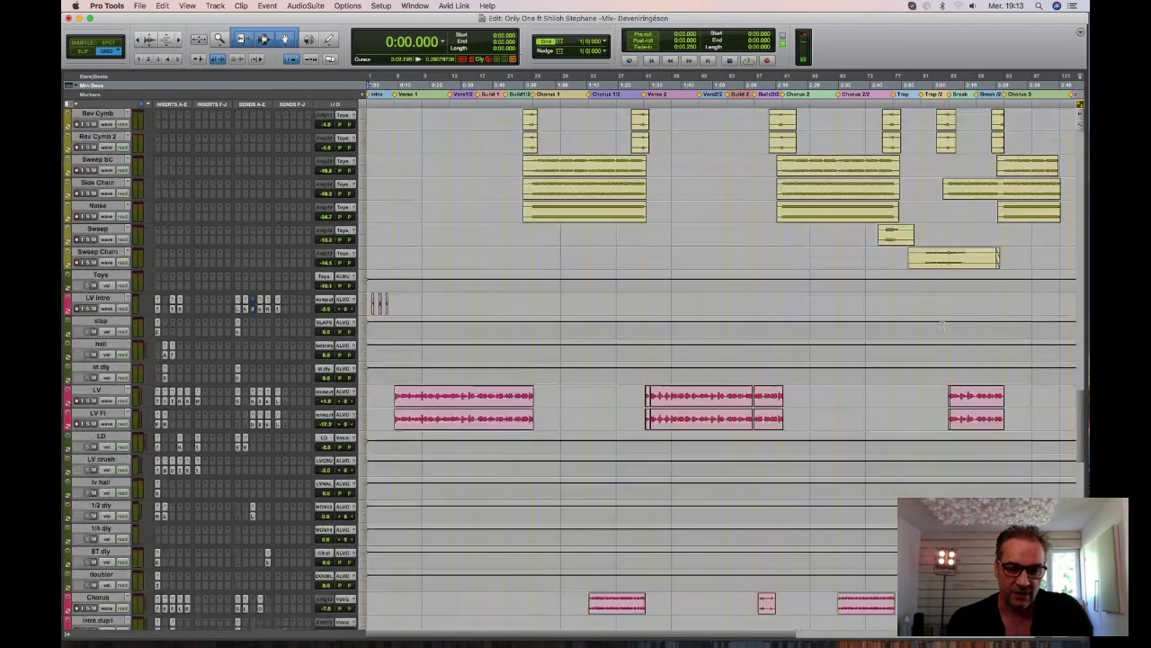
scroll(946, 141, "down", 15)
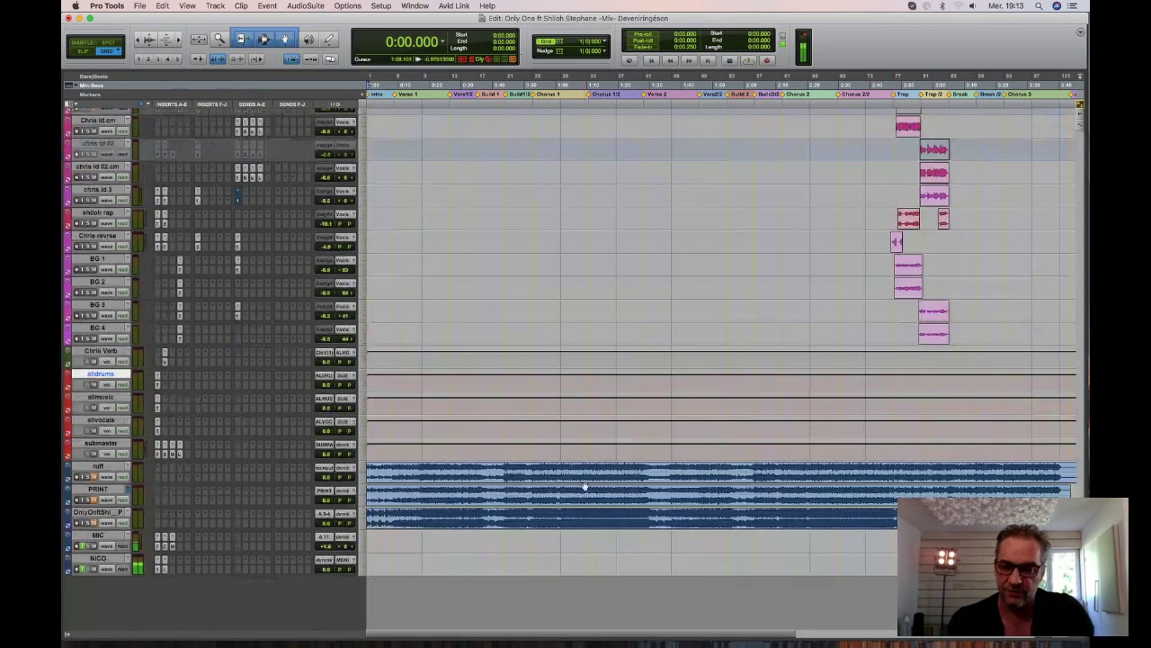
Examine the Mix window channel strips from the mix buses back through the vocals to the drum buses and percussion.
key("super+equal")
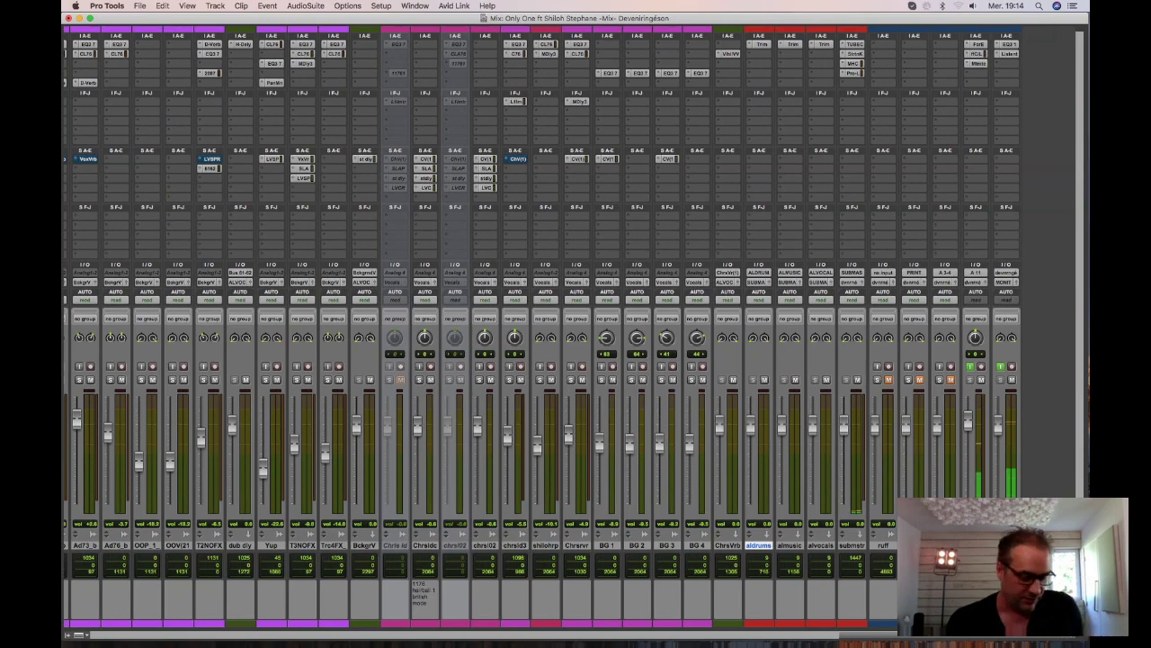
scroll(547, 324, "left", 5)
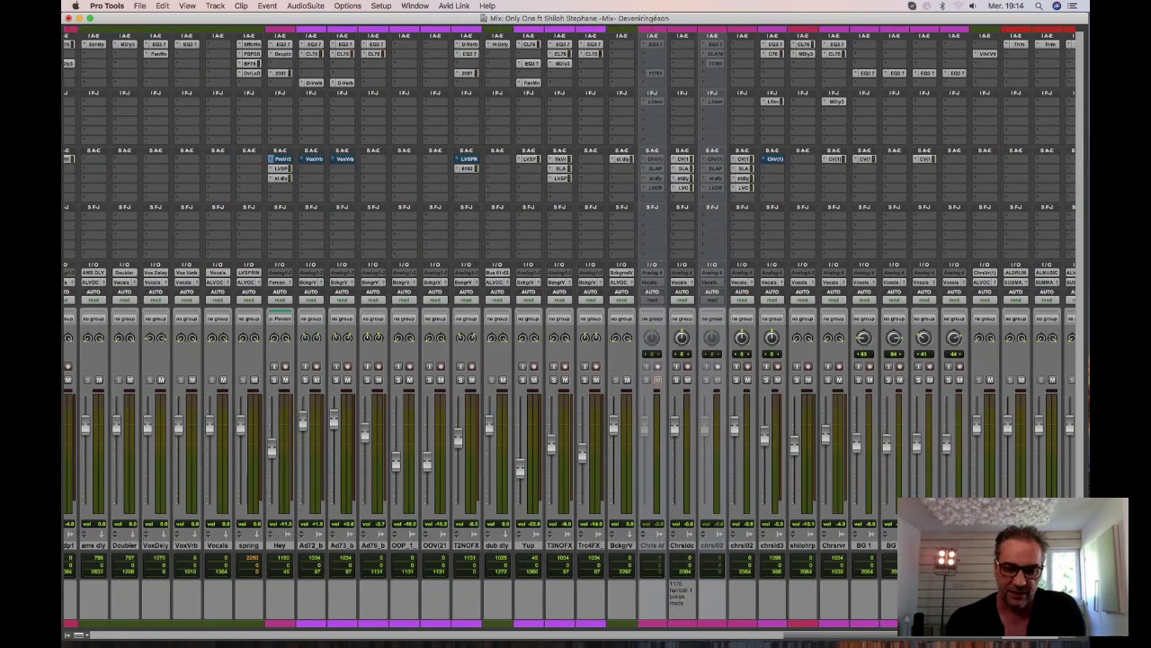
scroll(547, 324, "left", 5)
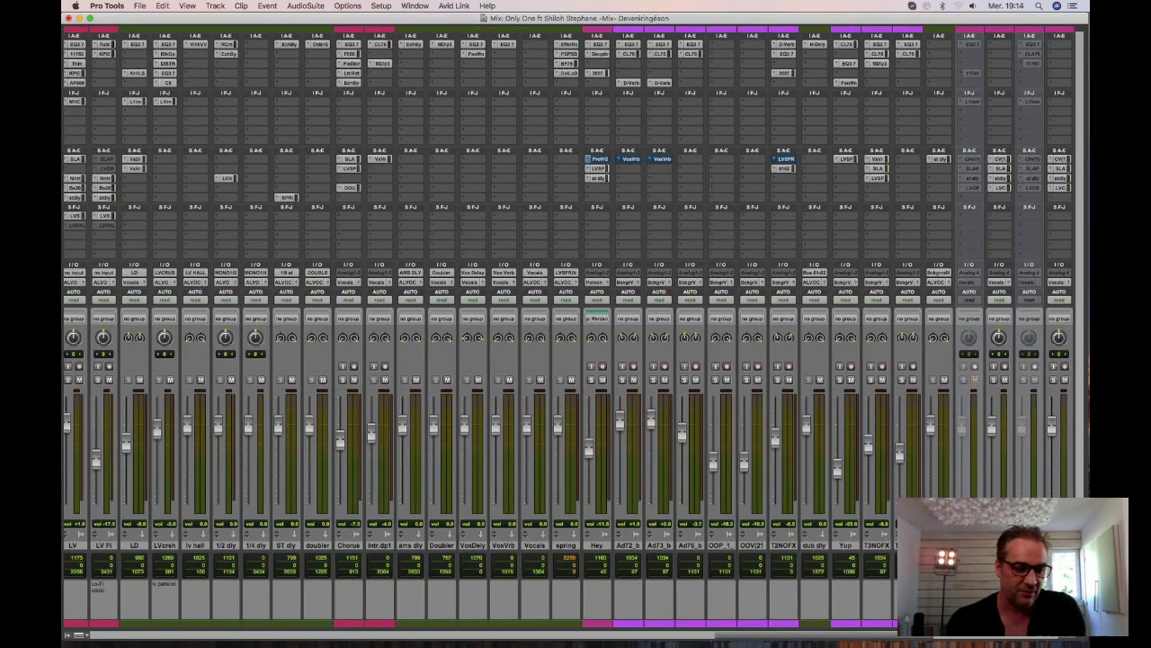
scroll(547, 324, "left", 15)
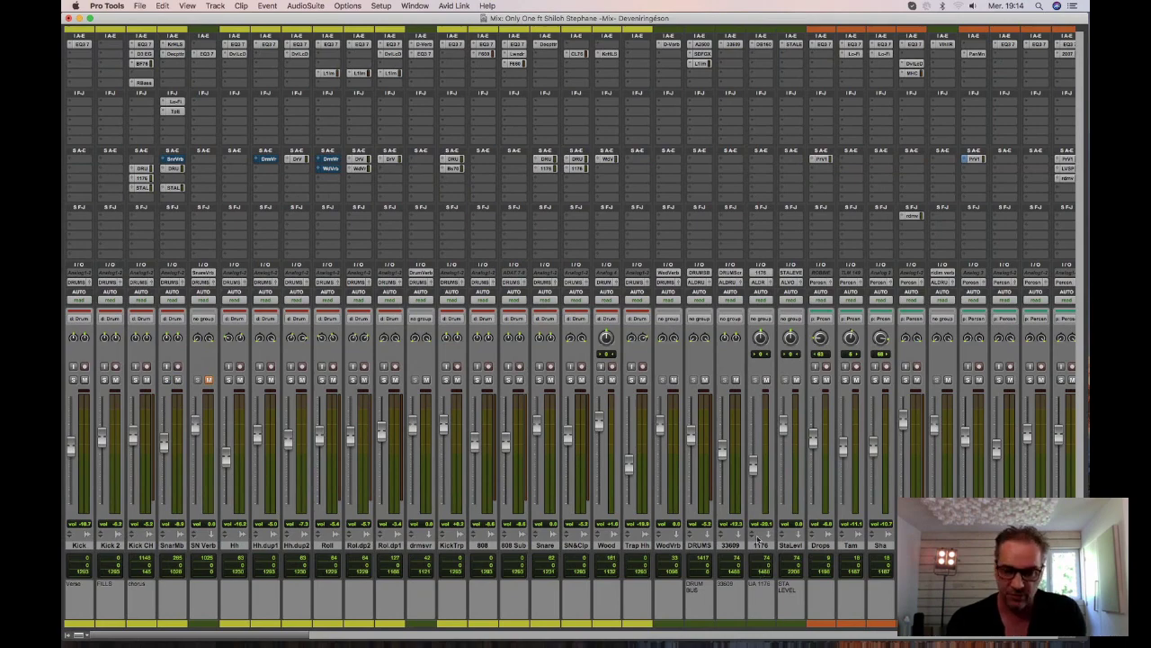
scroll(759, 538, "right", 8)
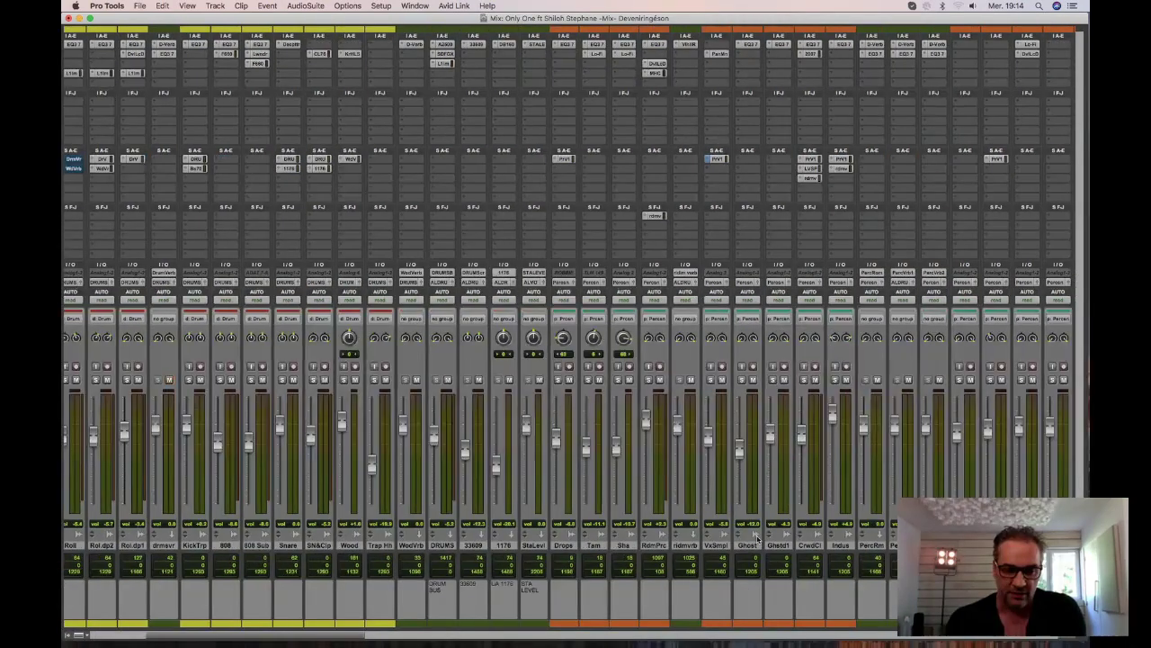
Examine the Mix window channel strips from the drums and percussion through the bass and keys to the toys.
scroll(758, 538, "left", 8)
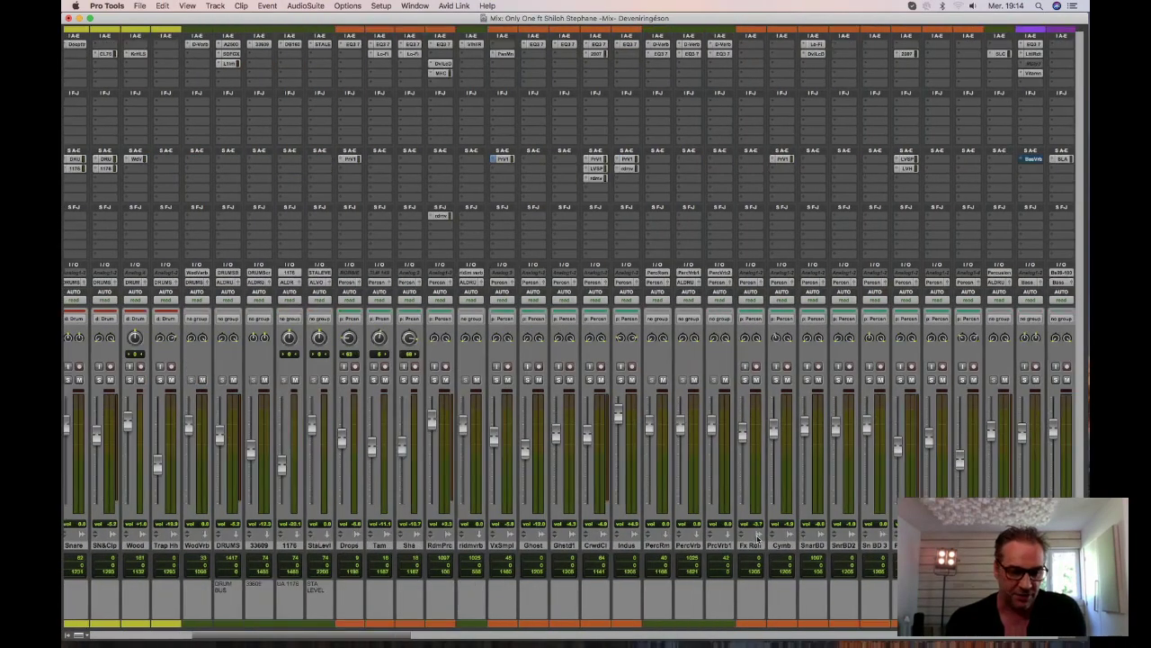
scroll(758, 538, "left", 1)
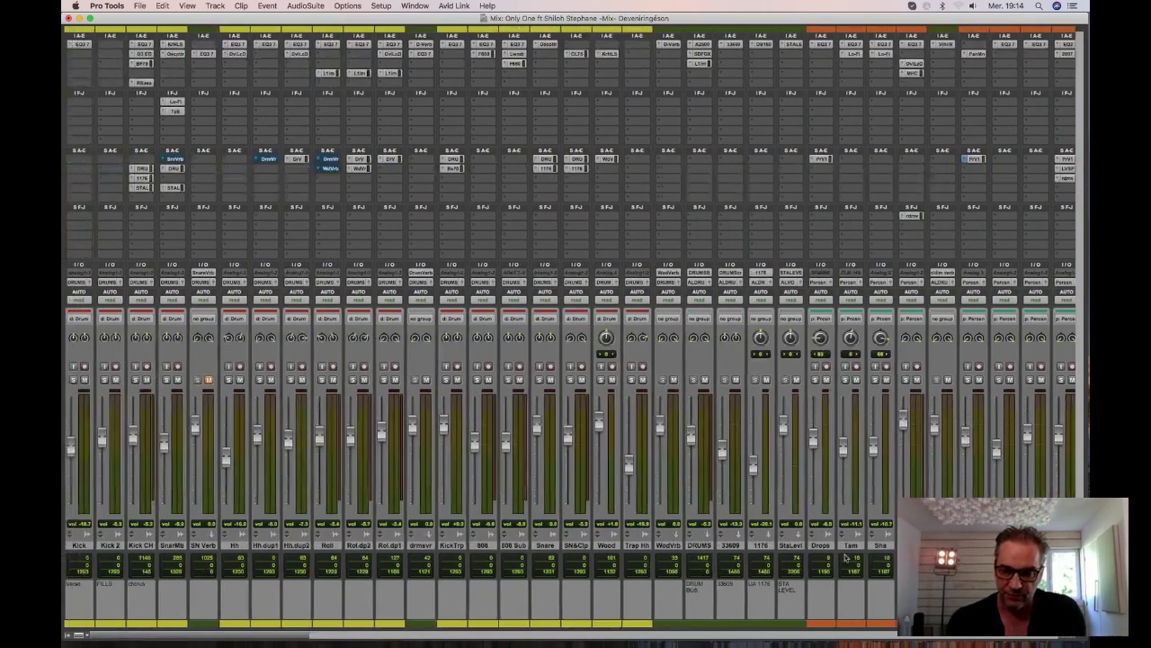
scroll(759, 538, "right", 8)
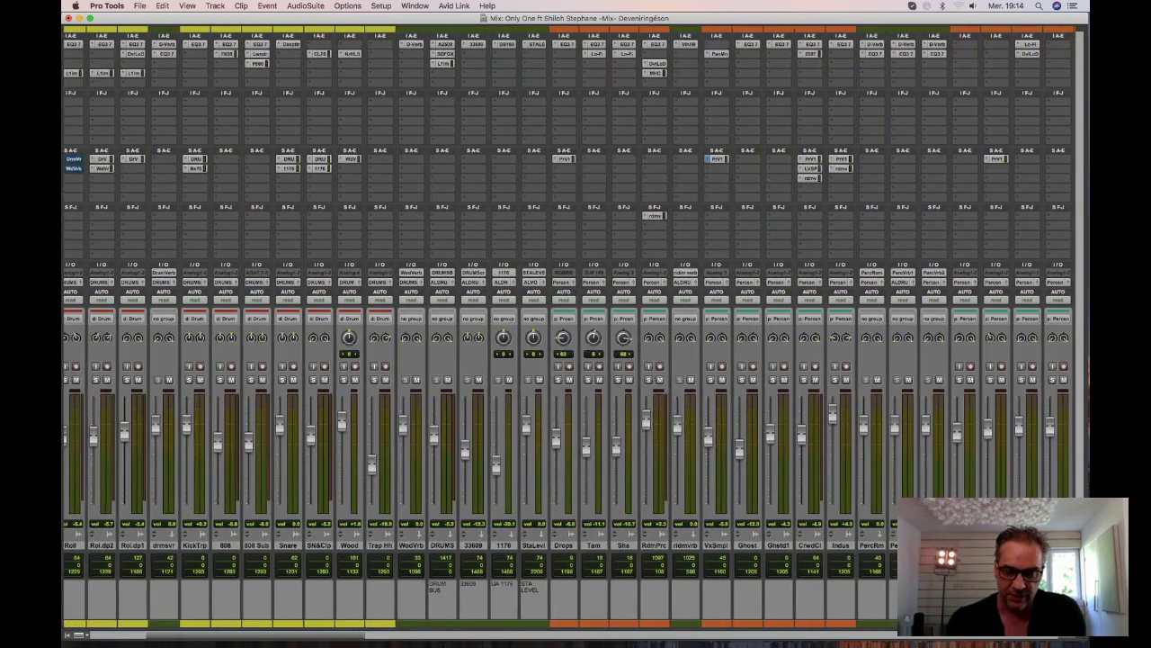
scroll(877, 533, "right", 1)
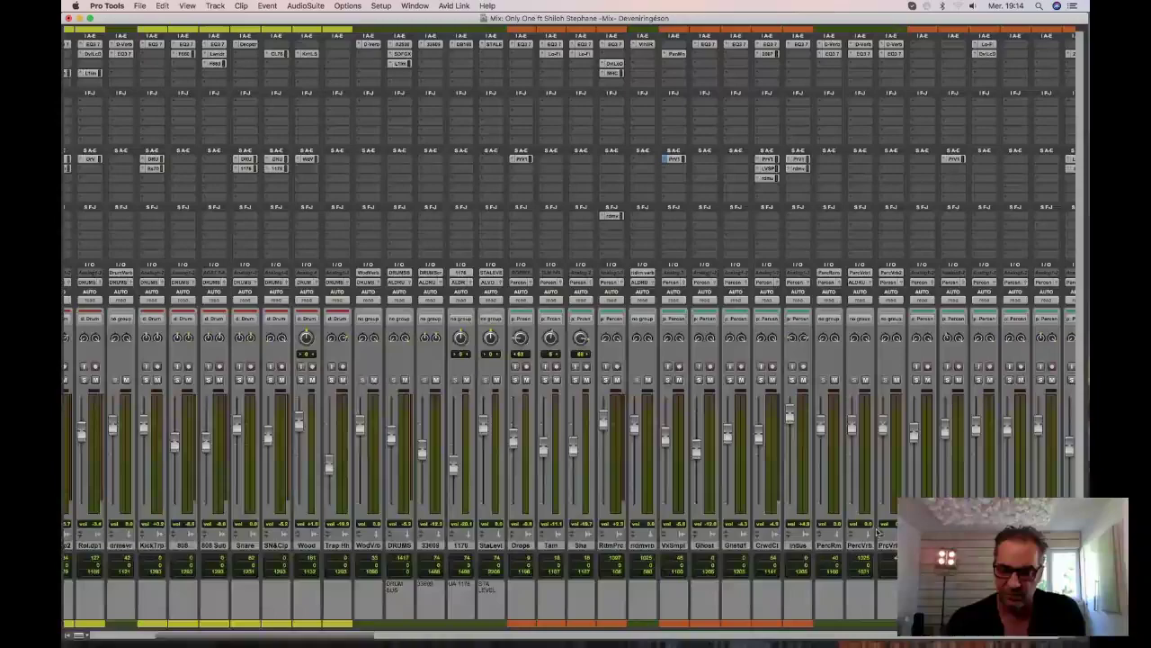
scroll(877, 533, "right", 20)
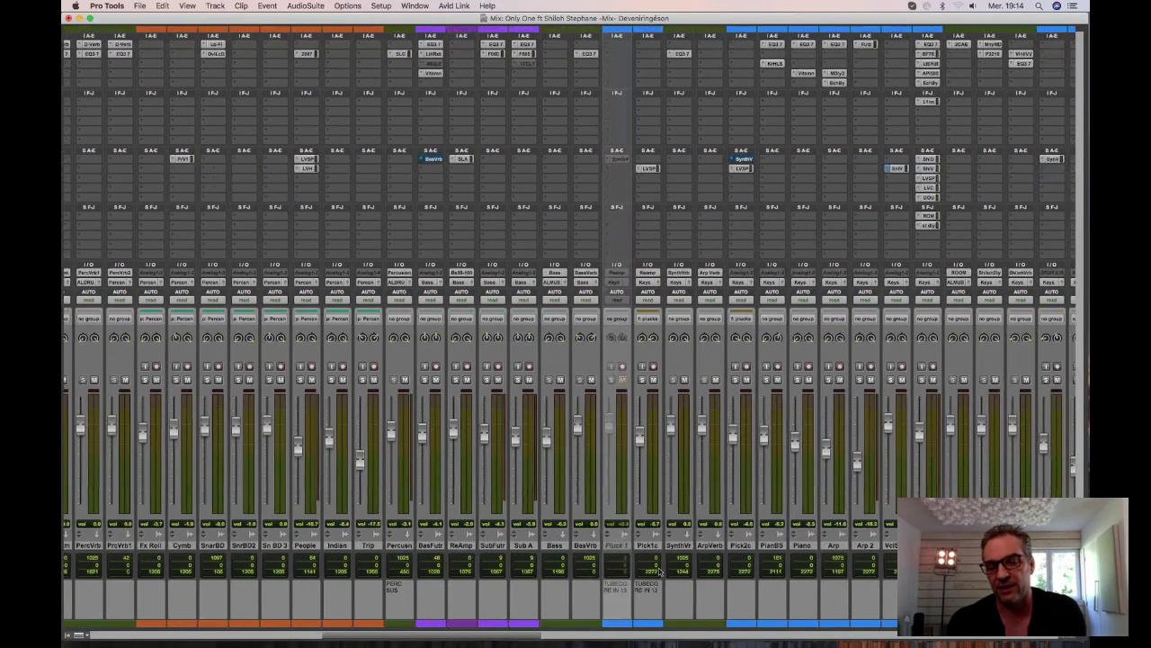
scroll(661, 573, "right", 5)
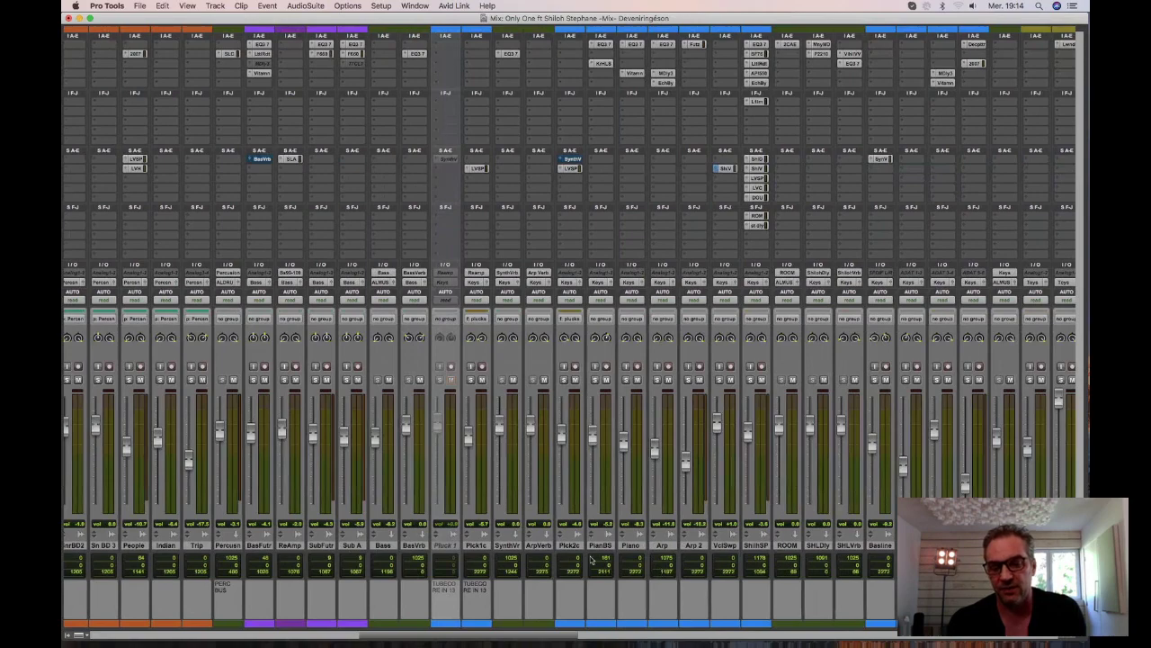
scroll(591, 560, "right", 18)
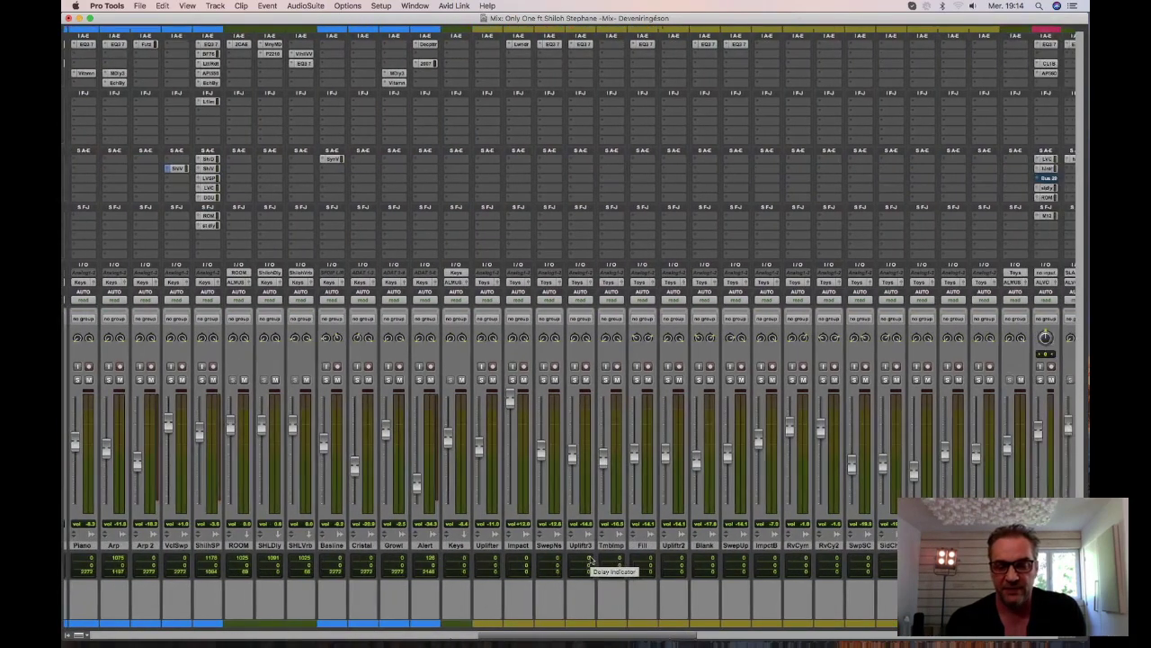
scroll(591, 560, "right", 3)
scroll(591, 560, "right", 4)
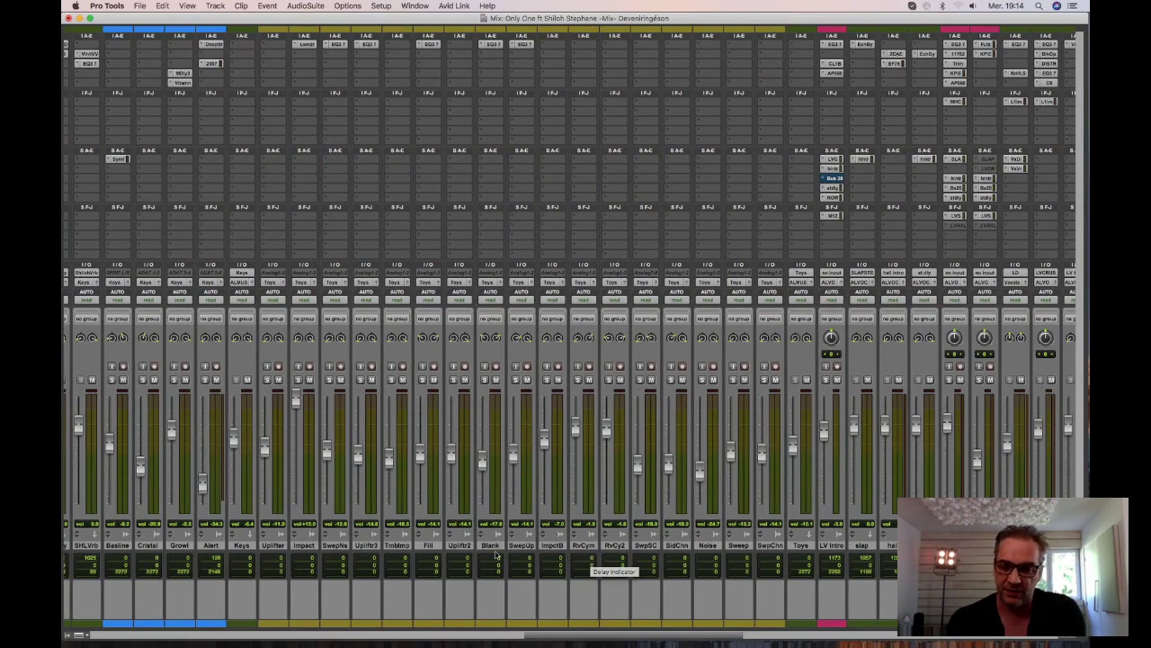
scroll(717, 569, "right", 4)
scroll(717, 570, "right", 1)
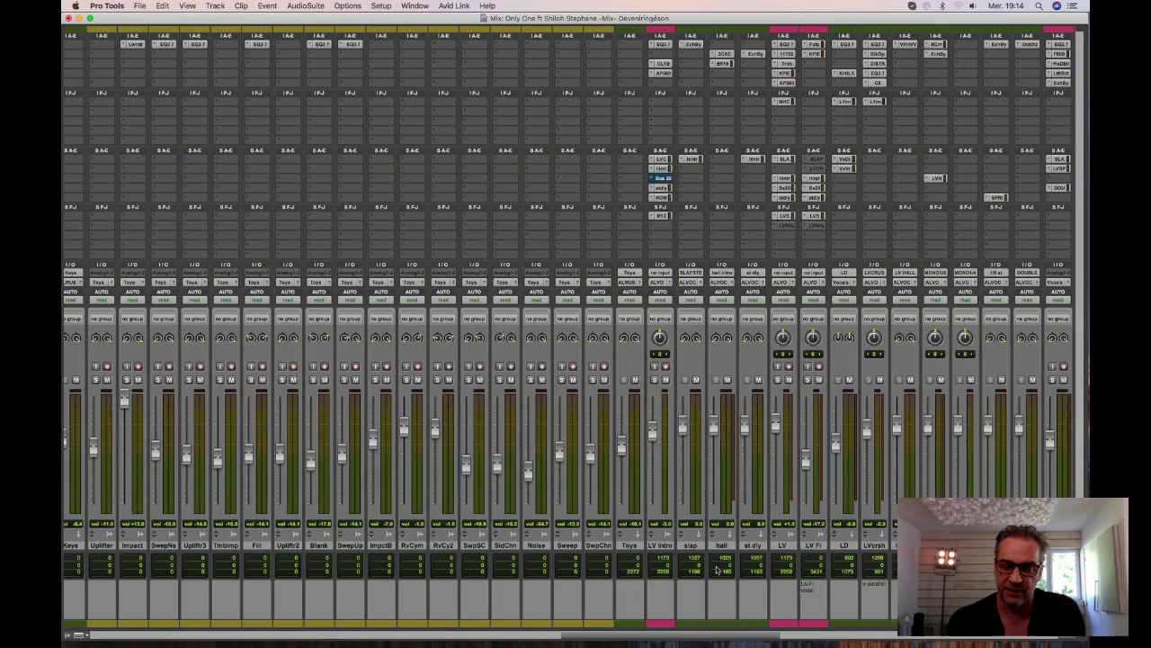
Select the LV Intro channel and examine the Mix window strips from the lead vocals to the mix buses and back to the kicks.
left_click(668, 547)
scroll(668, 548, "right", 1)
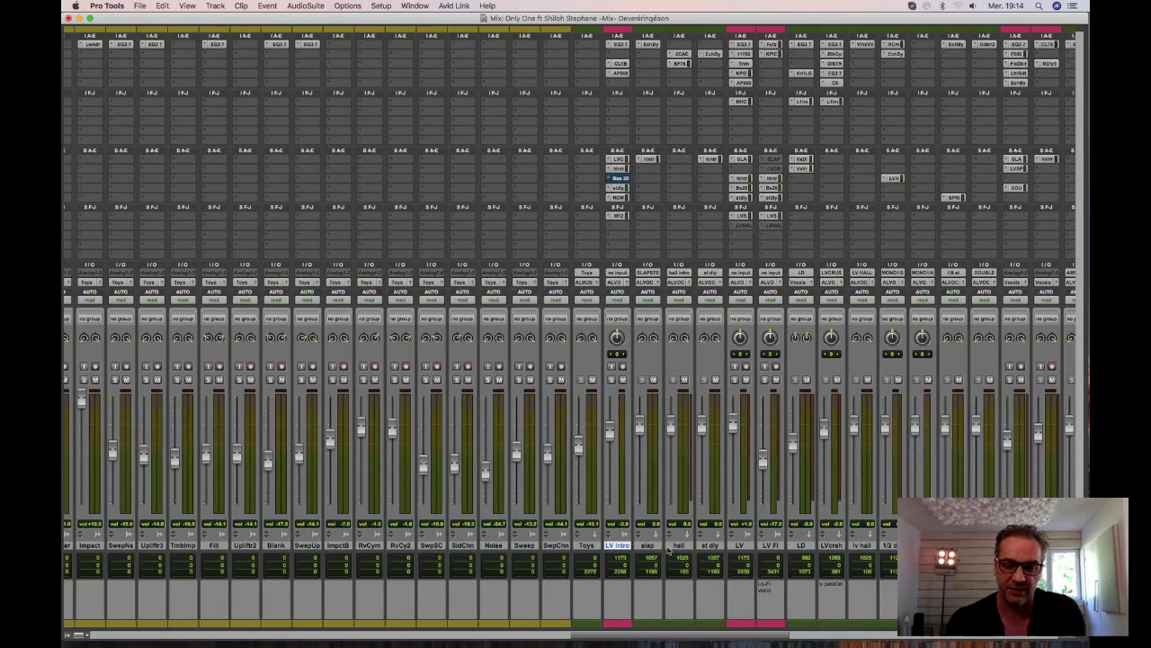
scroll(667, 550, "right", 10)
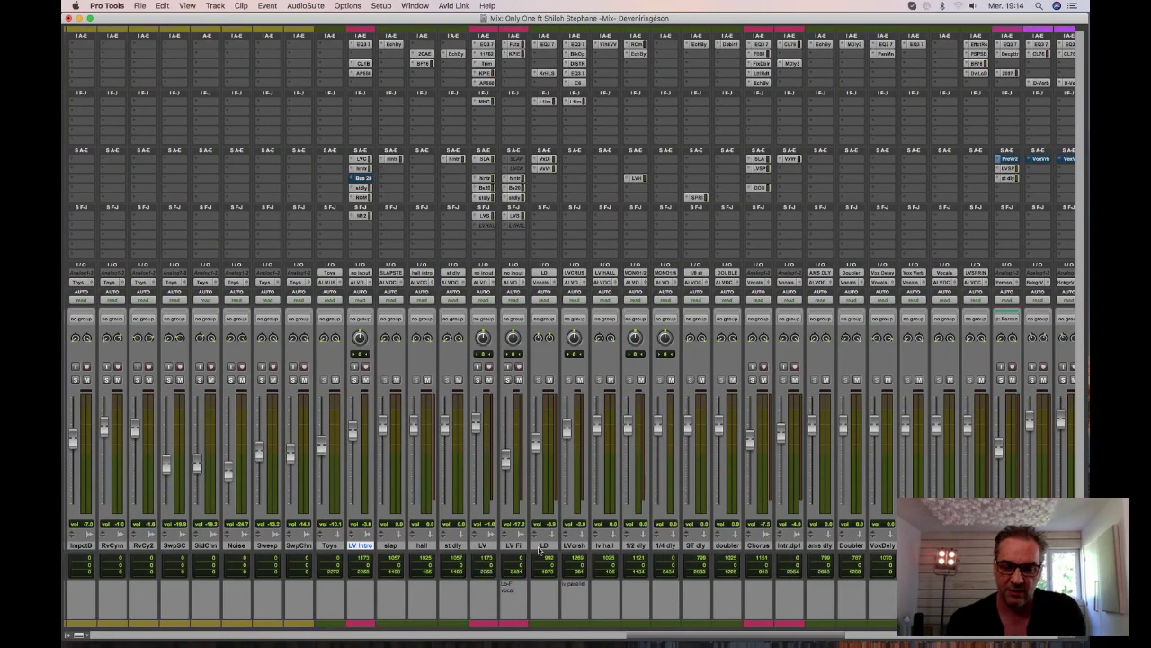
scroll(540, 550, "right", 1)
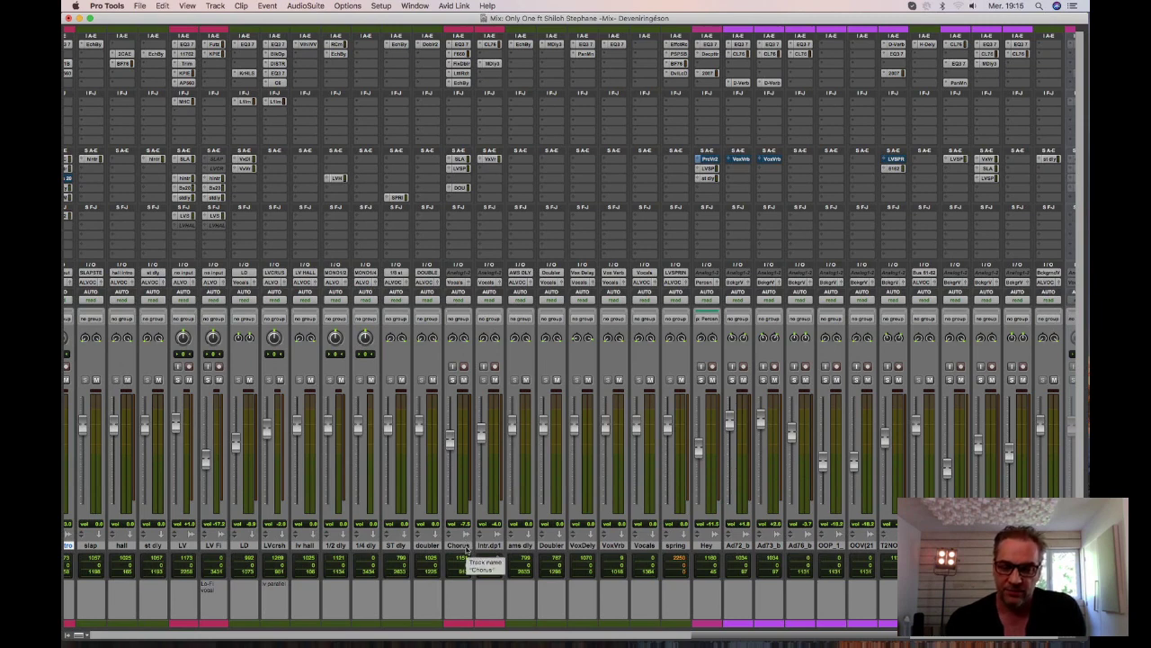
scroll(466, 551, "right", 8)
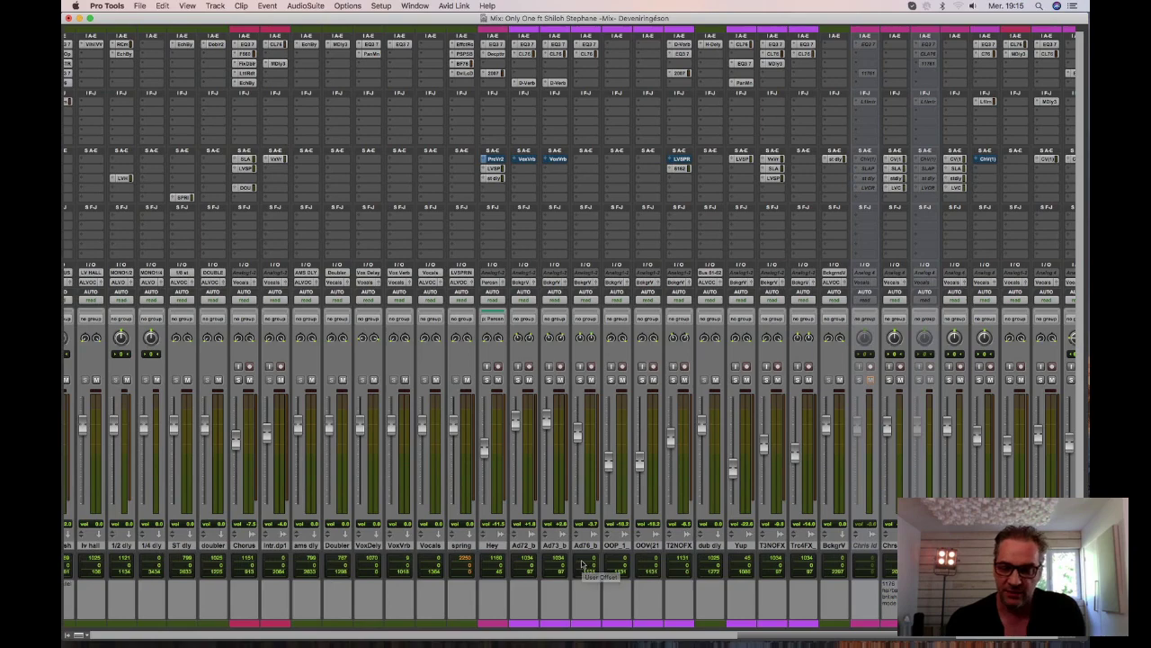
scroll(583, 564, "right", 6)
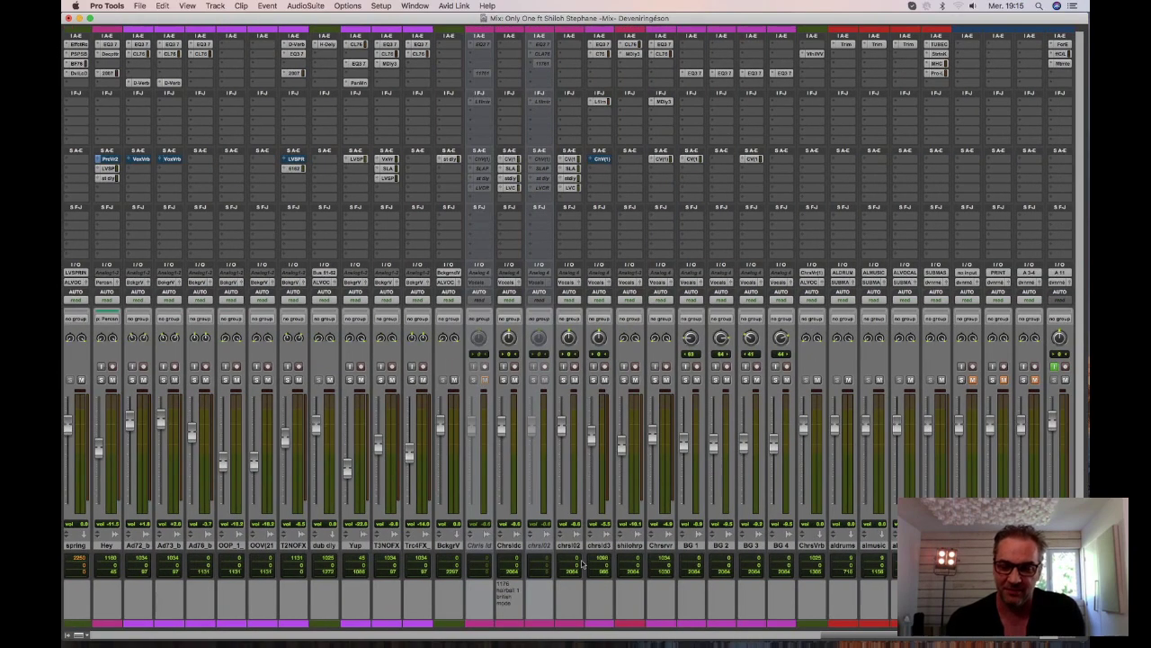
scroll(582, 564, "left", 15)
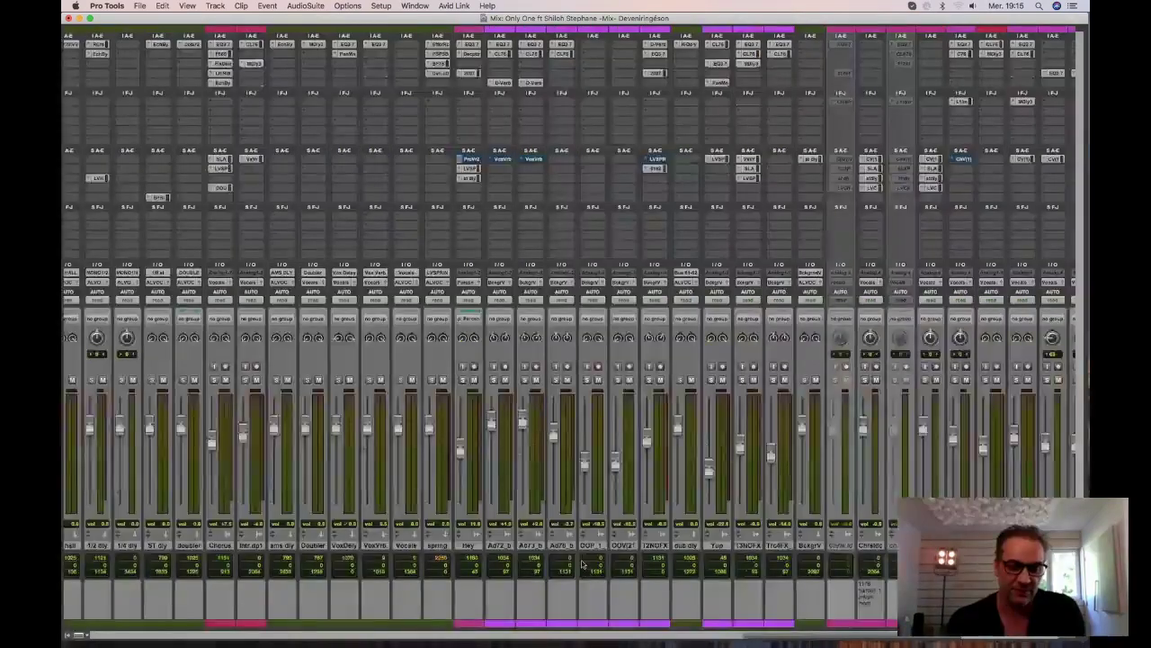
scroll(583, 564, "left", 20)
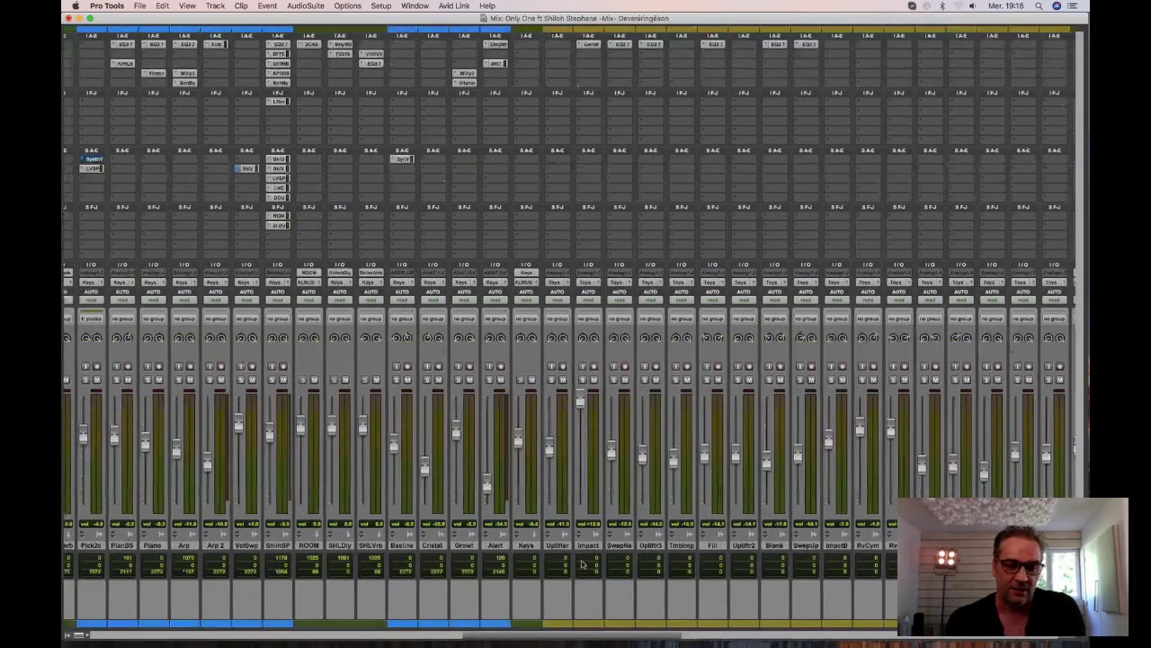
scroll(583, 564, "left", 4)
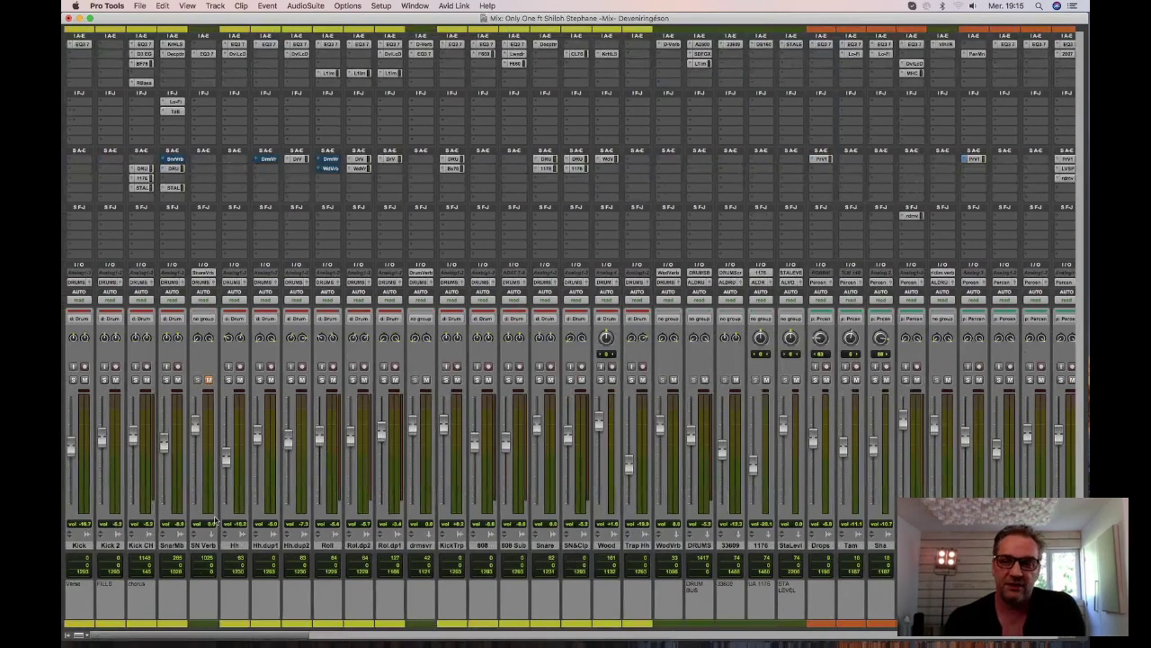
In the Edit window, select the Kick, Kick 2 and Kick CH tracks and enlarge their track height.
key("super+equal")
scroll(255, 200, "up", 15)
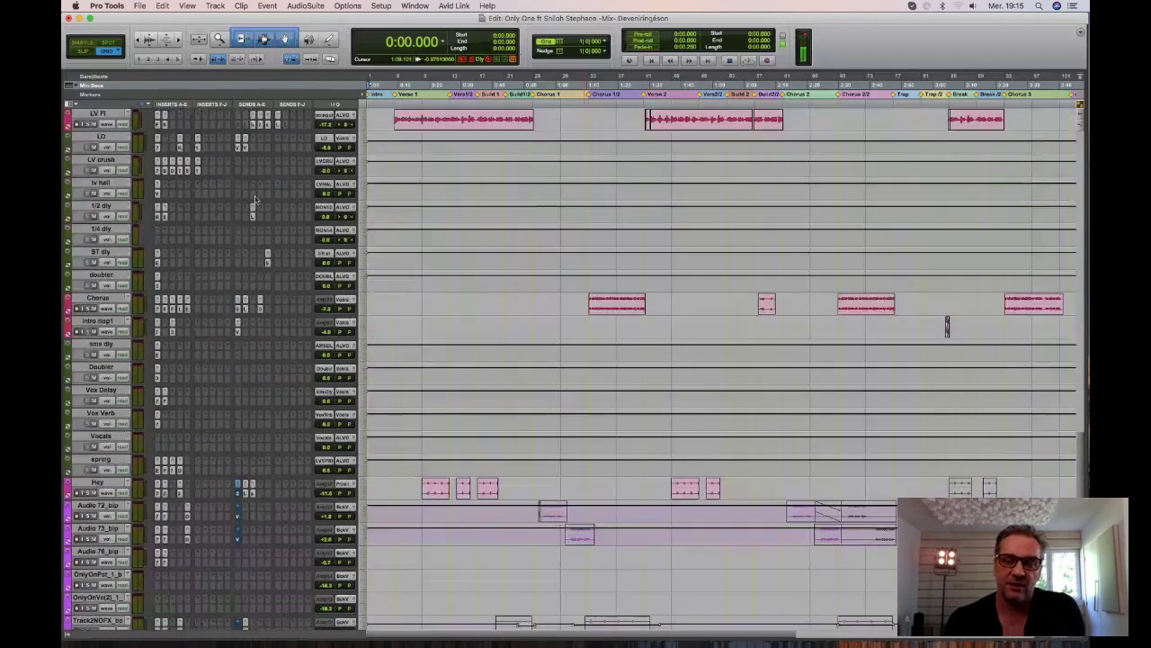
scroll(256, 200, "up", 10)
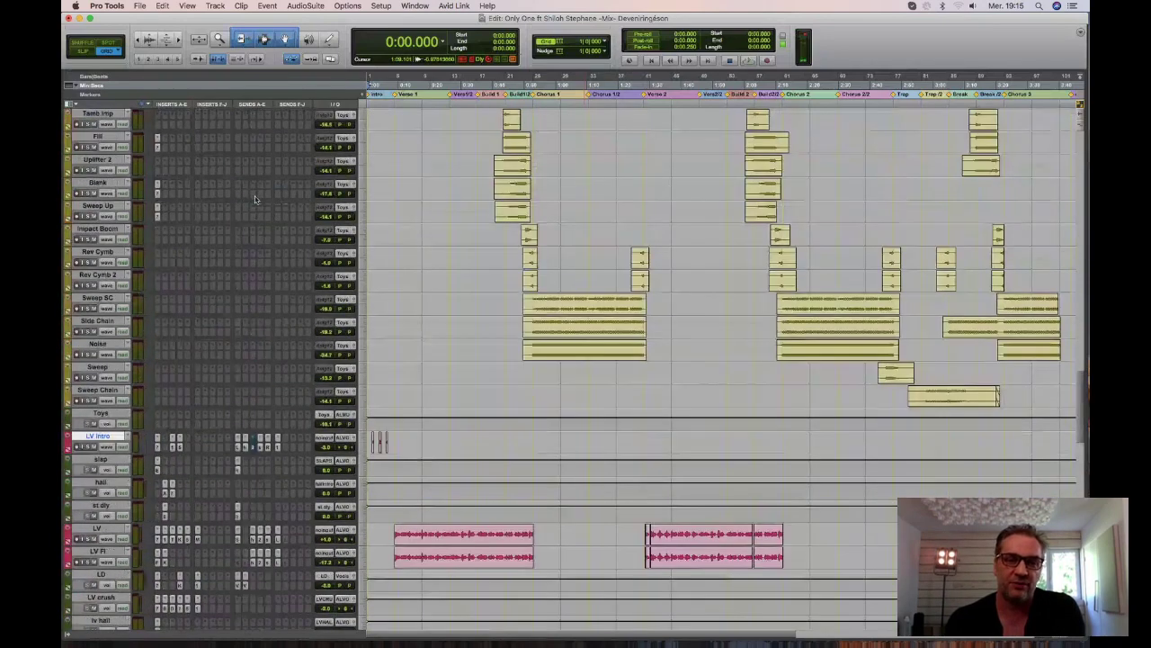
scroll(256, 199, "up", 5)
scroll(255, 200, "up", 8)
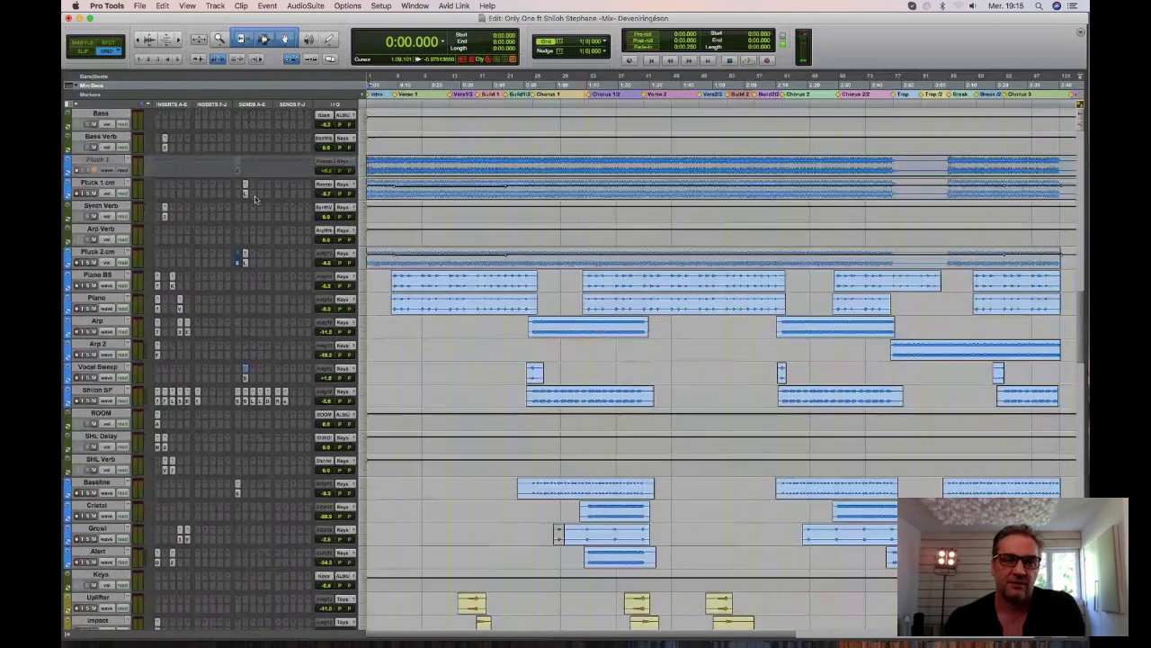
scroll(255, 200, "up", 8)
scroll(255, 200, "up", 10)
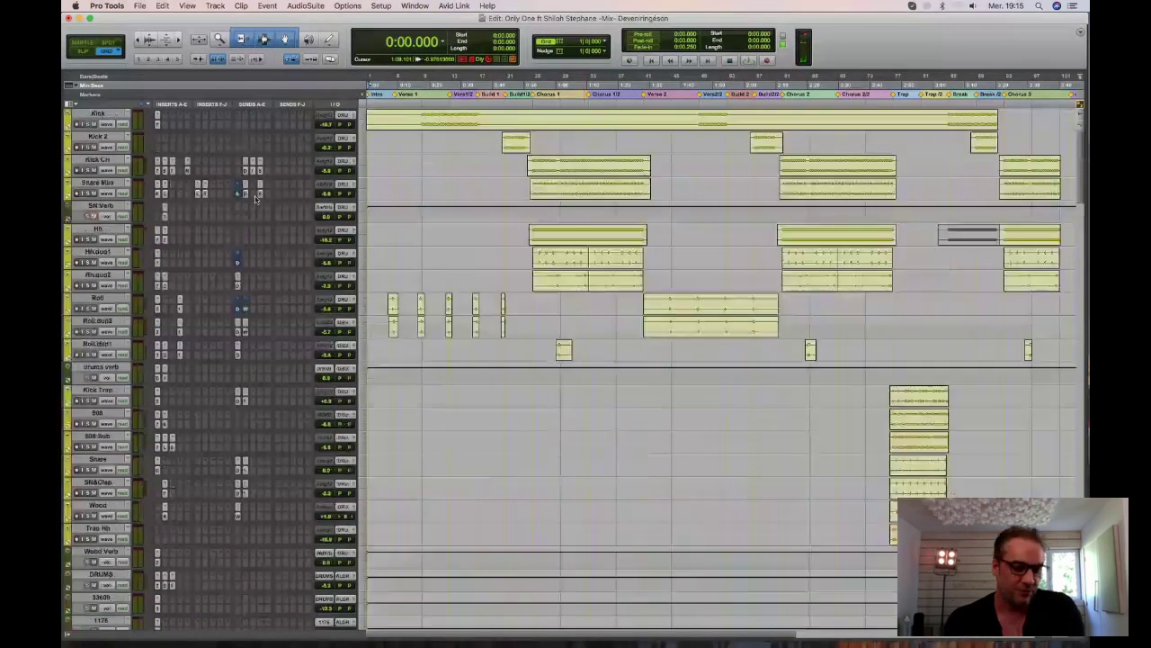
left_click(99, 116)
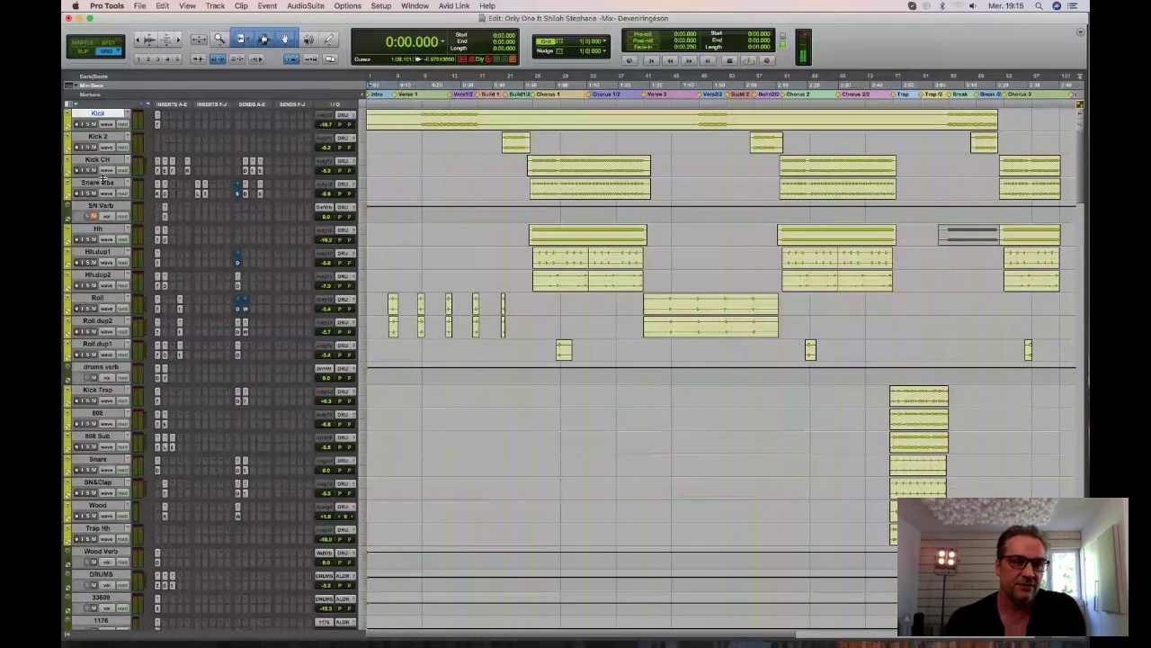
left_click(102, 159, "shift")
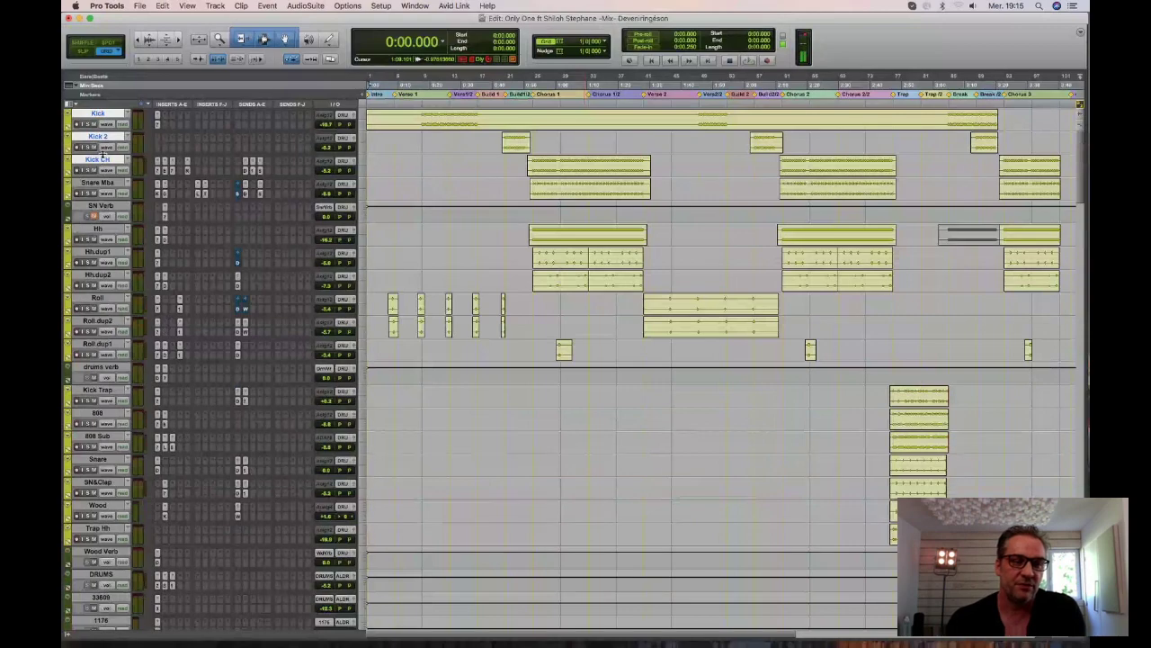
key("ctrl+Up")
key("ctrl+Up")
key("ctrl+Up")
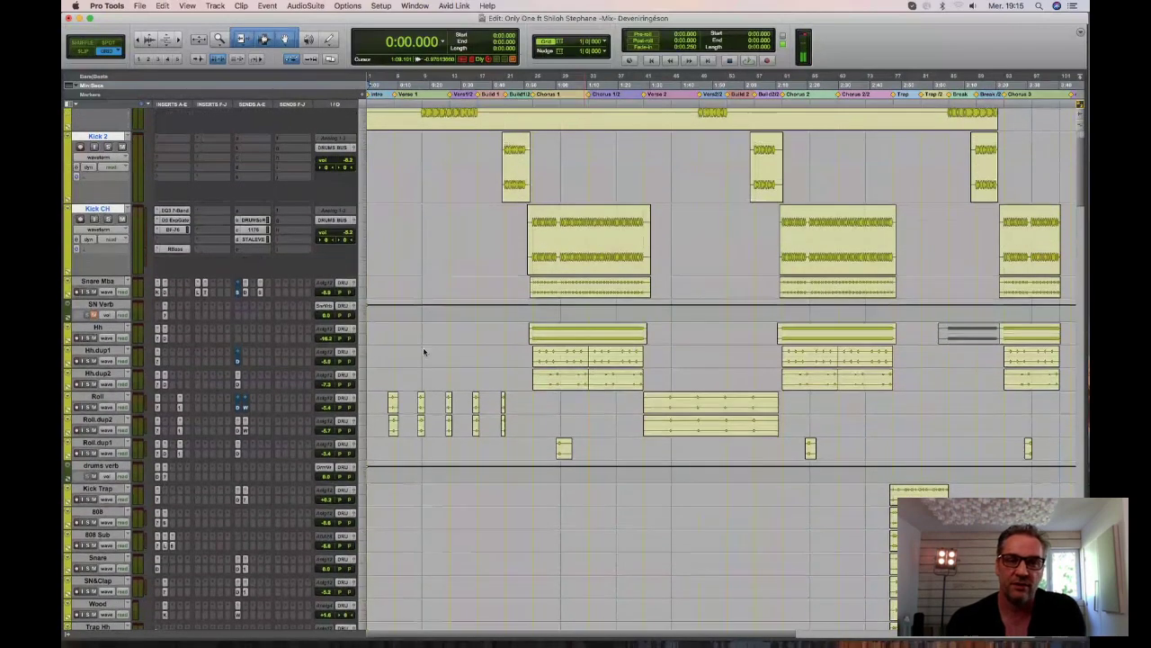
scroll(496, 366, "up", 2)
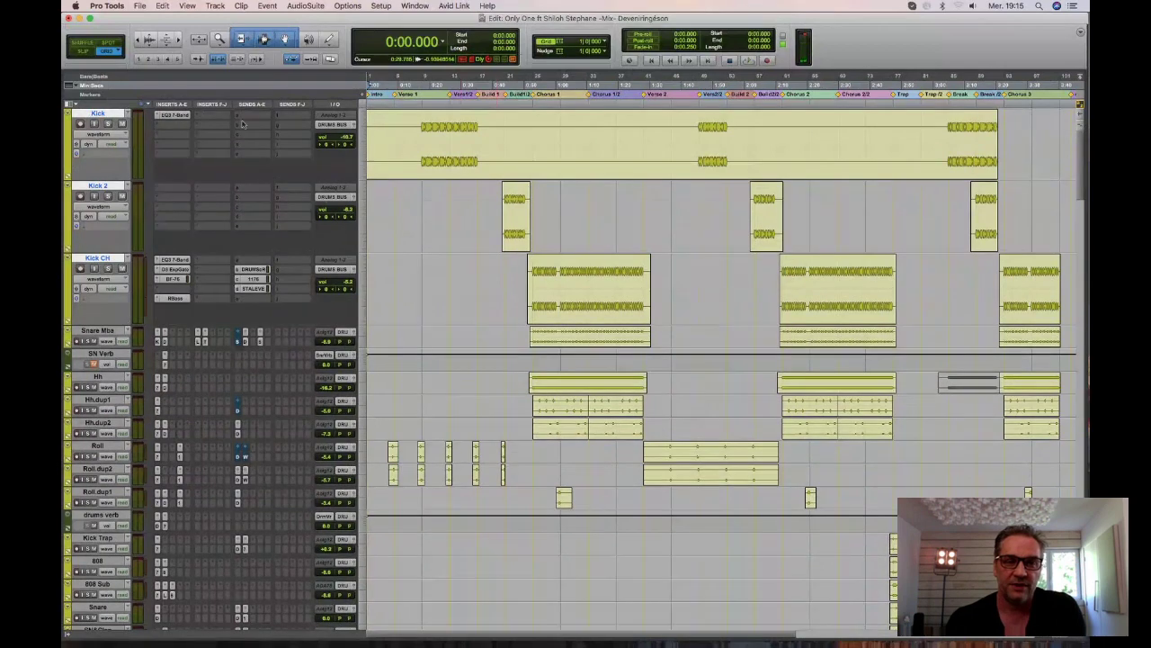
Select the Verse 1 kick passage from 0:17.614 to 0:35.229 and solo the Kick track.
left_click_drag(420, 105, 477, 107)
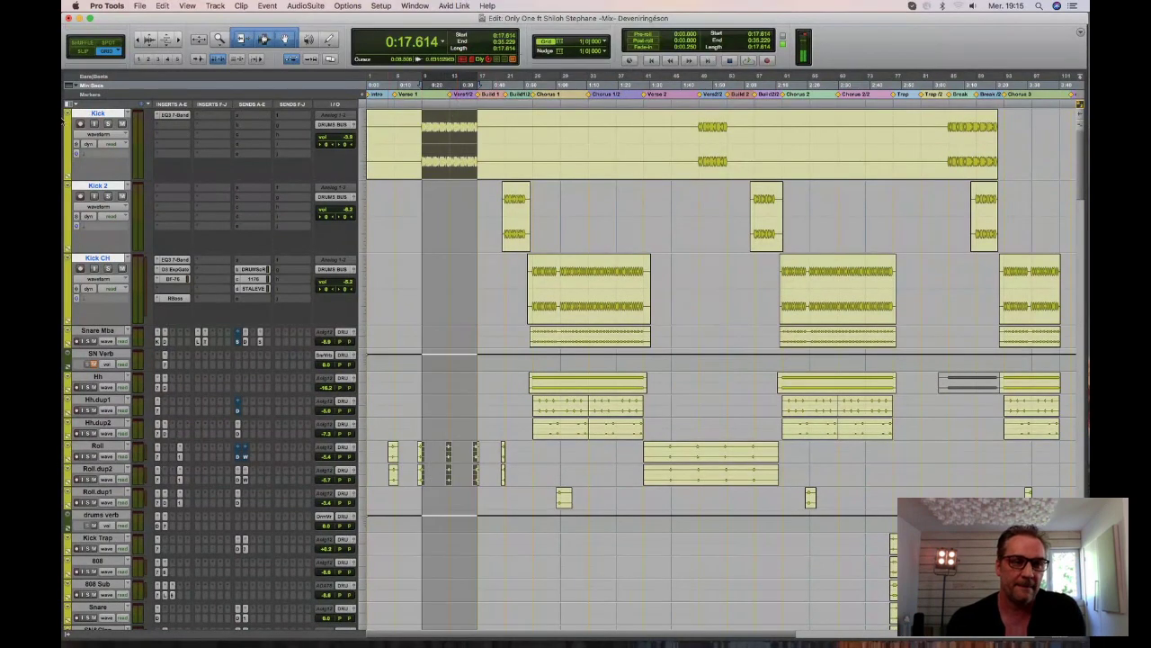
left_click(109, 125)
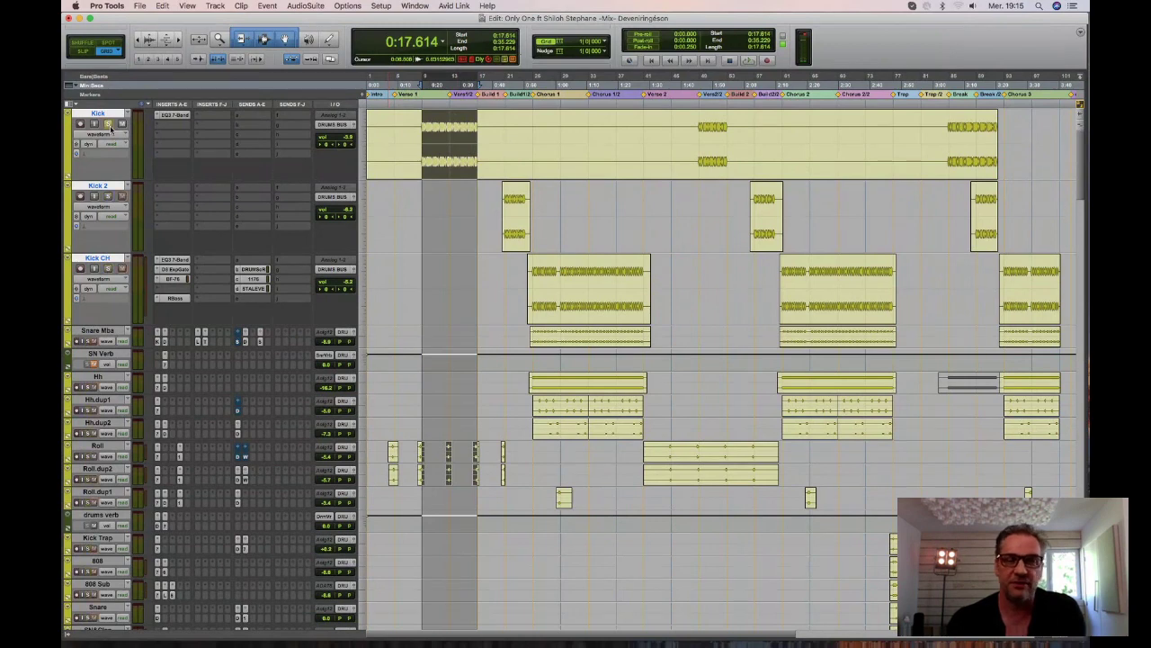
Open the Kick track's EQ3 7-Band and play the selected passage, comparing the sound with the EQ bypassed and active.
left_click(182, 120)
left_click_drag(641, 69, 628, 191)
key("space")
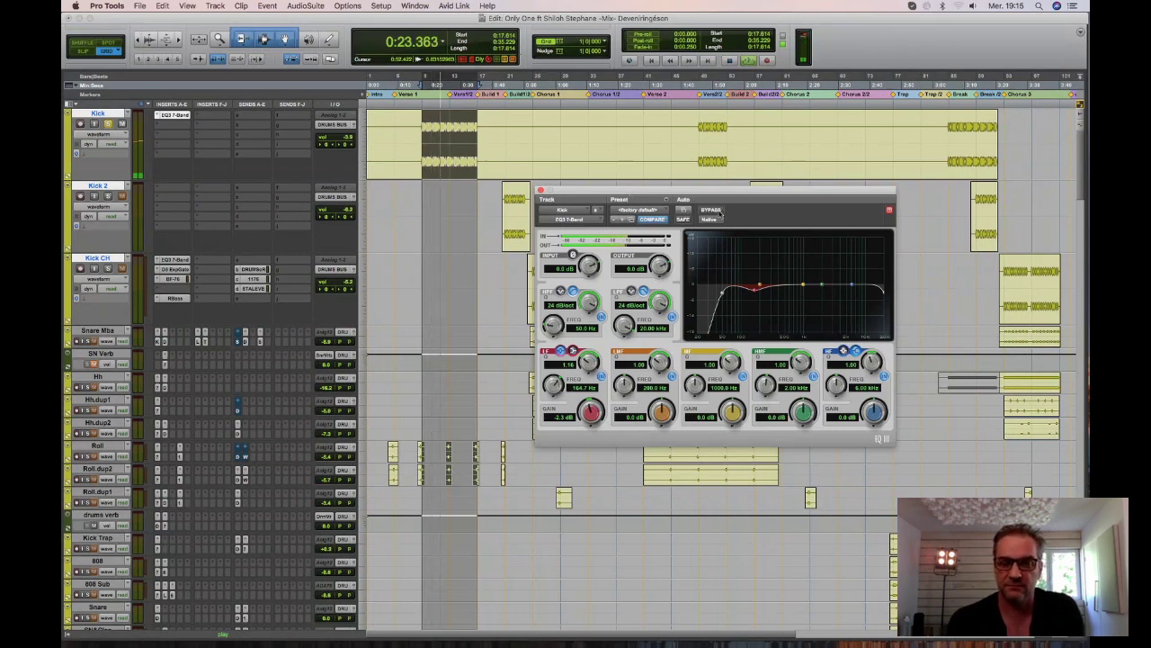
left_click(711, 211)
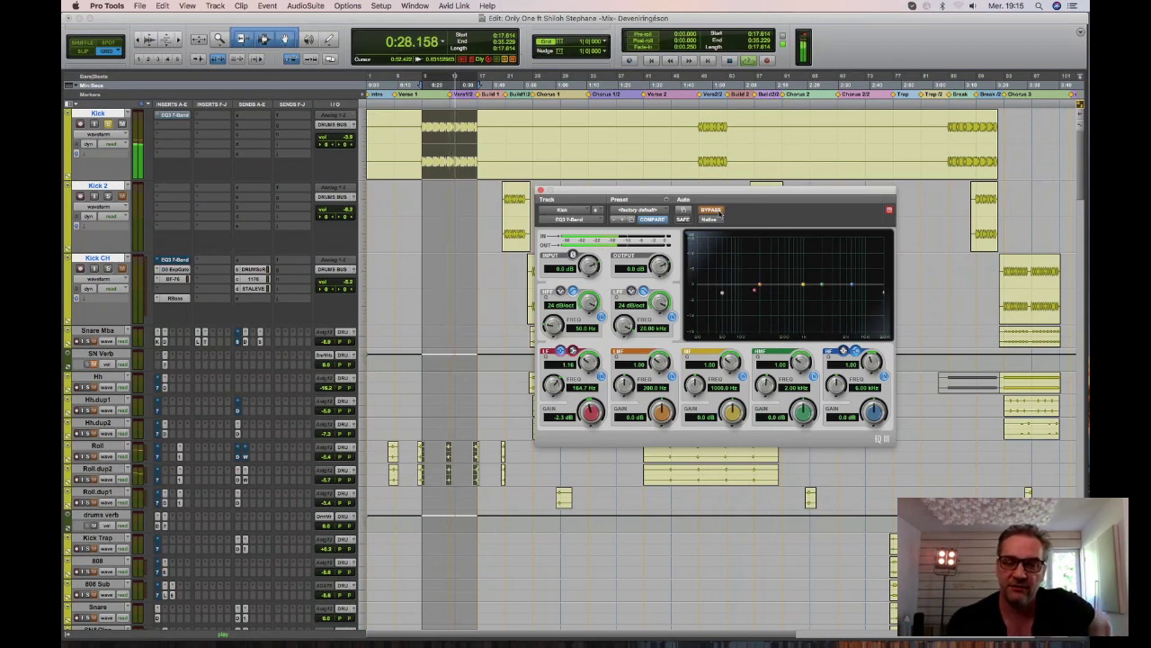
left_click(718, 212)
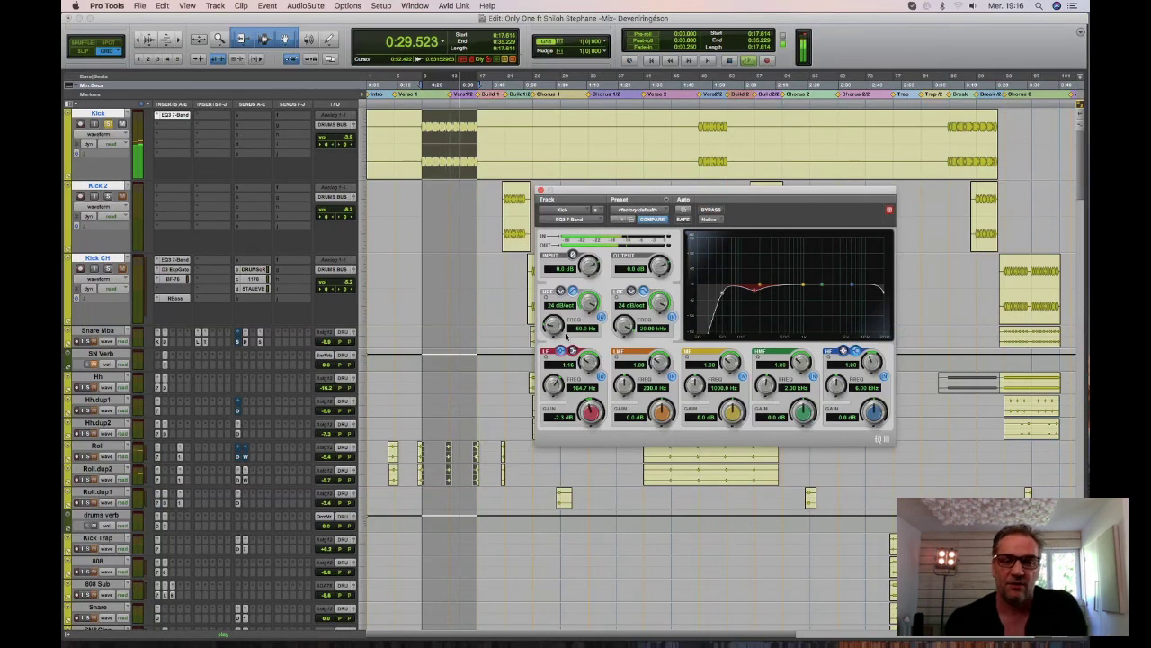
key("space")
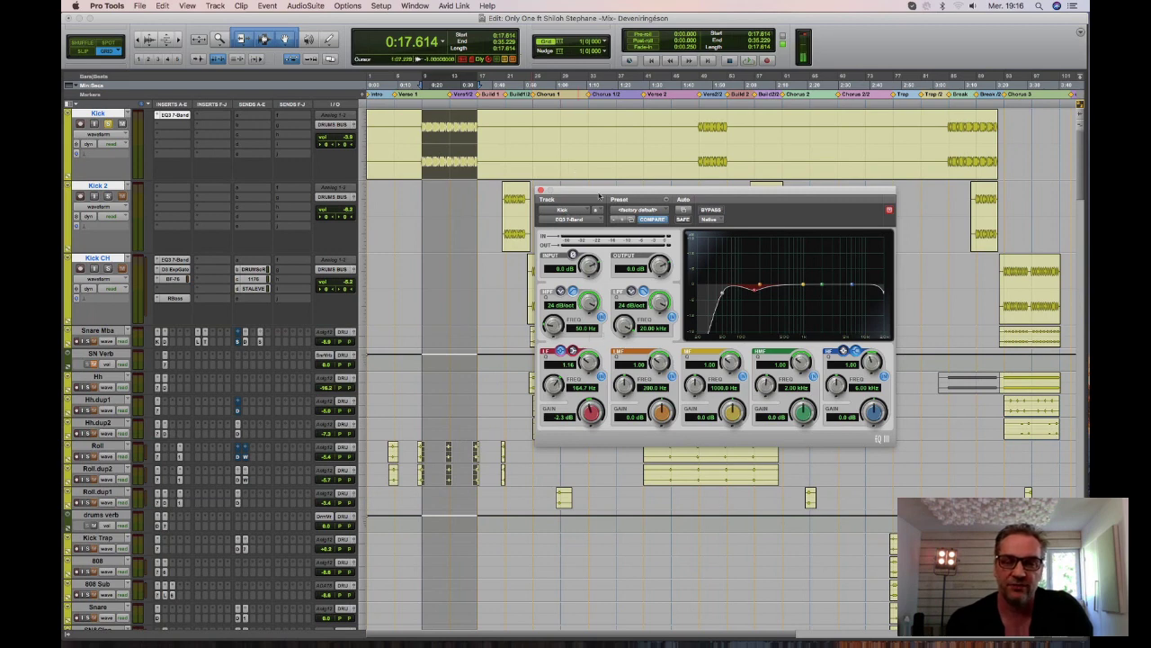
Reposition the Kick EQ window over the timeline and solo the Sub A bass track along with the Kick.
left_click_drag(599, 196, 594, 140)
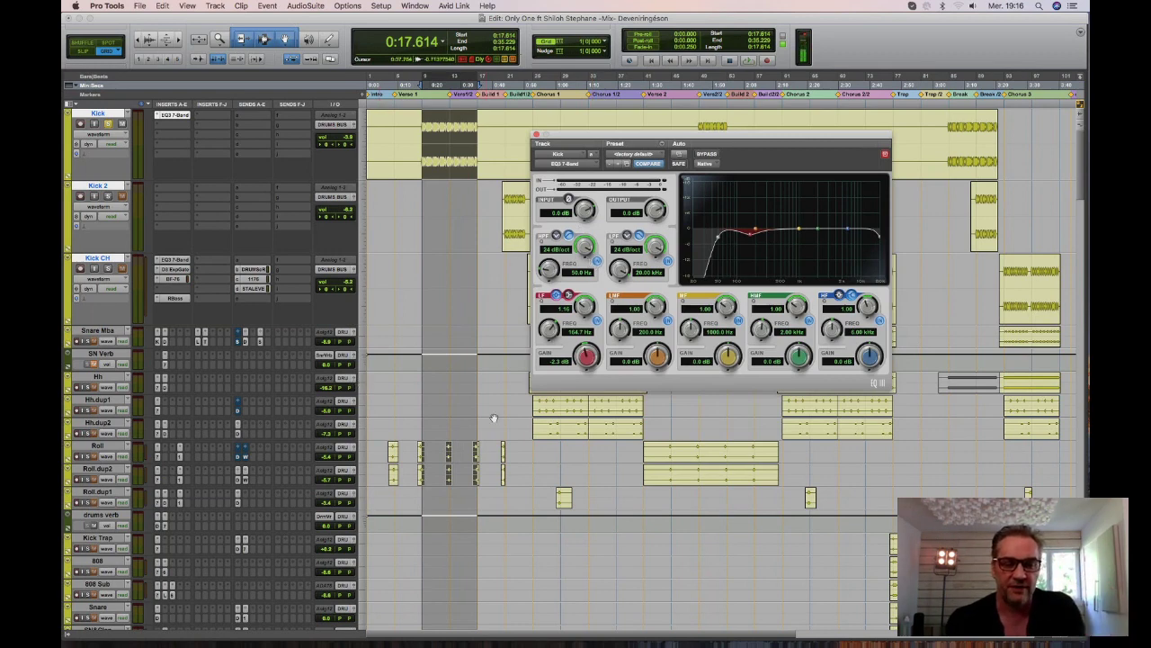
scroll(493, 419, "down", 15)
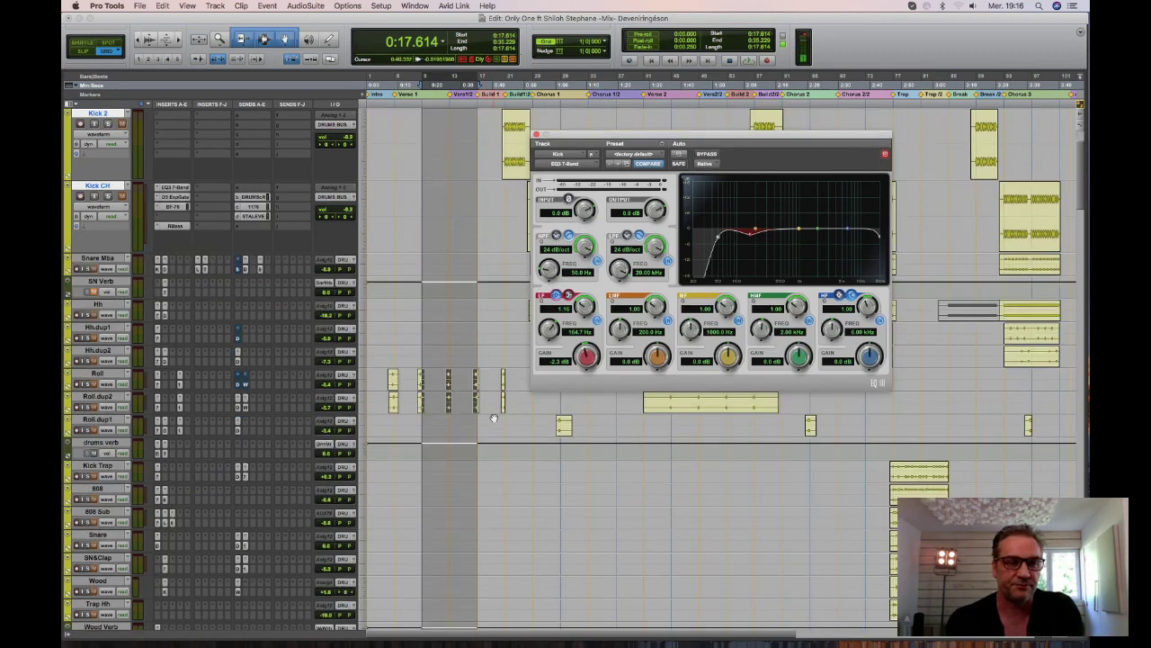
scroll(493, 418, "down", 10)
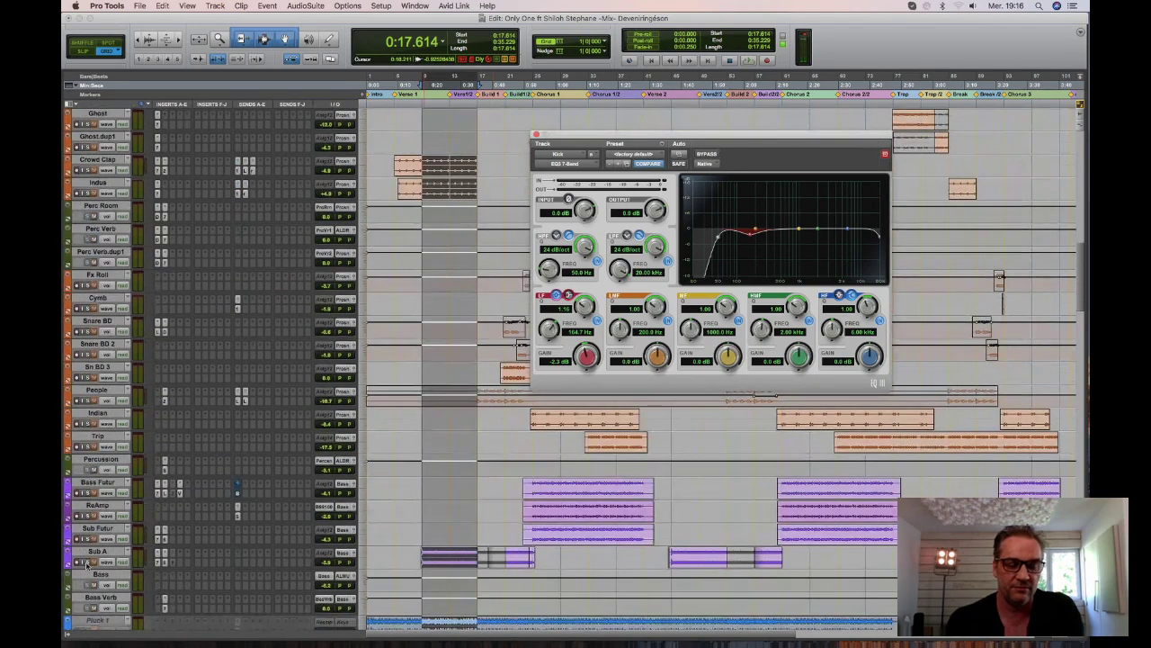
left_click(87, 563)
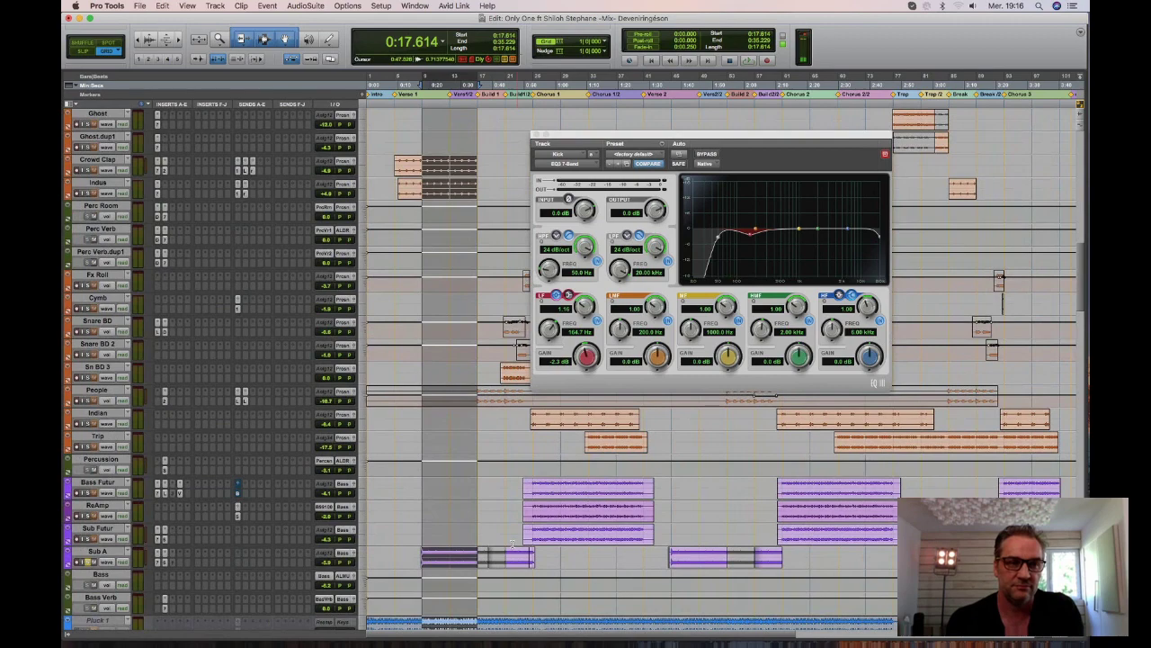
Play the selected Verse 1 passage with Kick and Sub A soloed, and shift the Kick EQ window slightly.
scroll(512, 543, "up", 10)
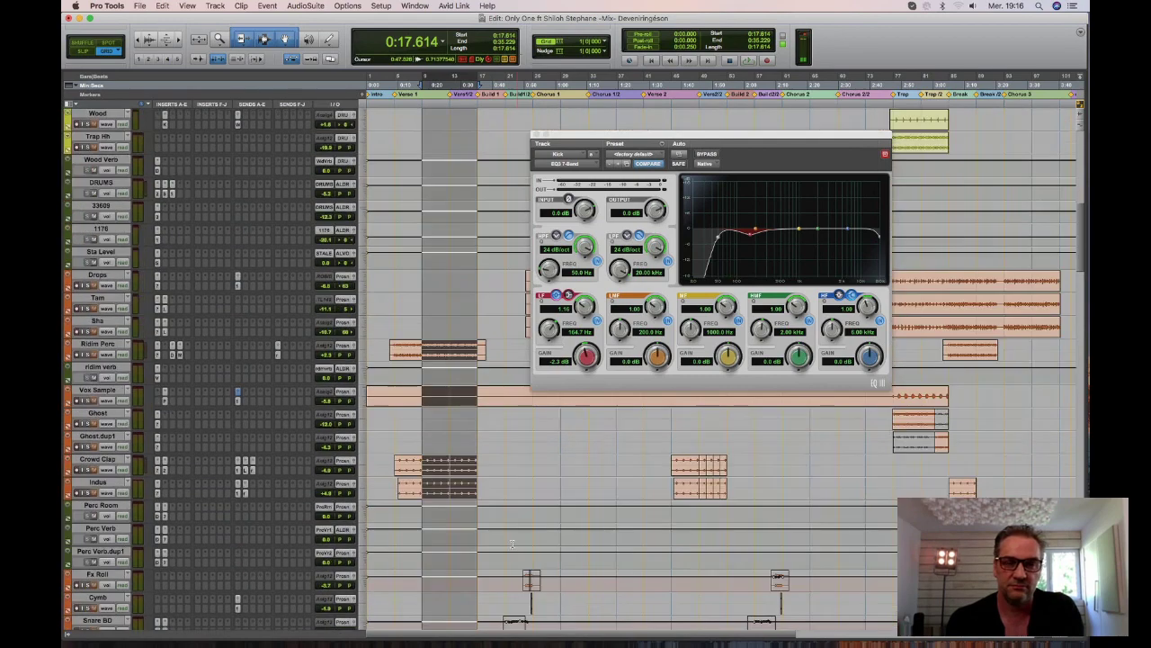
scroll(512, 543, "up", 10)
key("space")
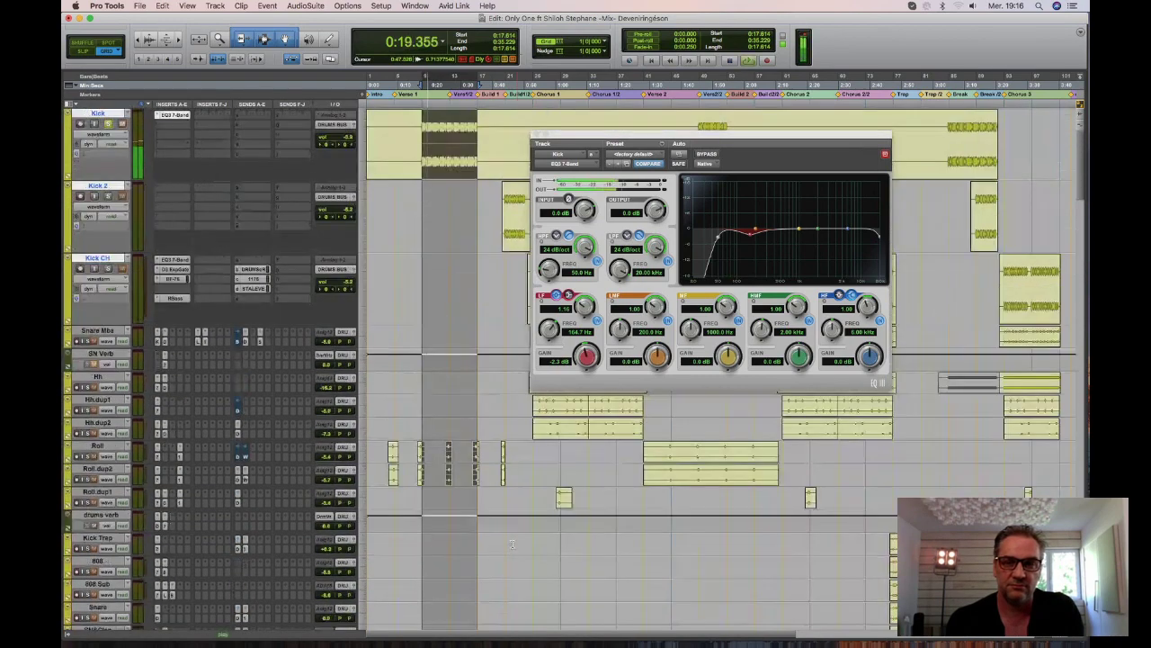
key("space")
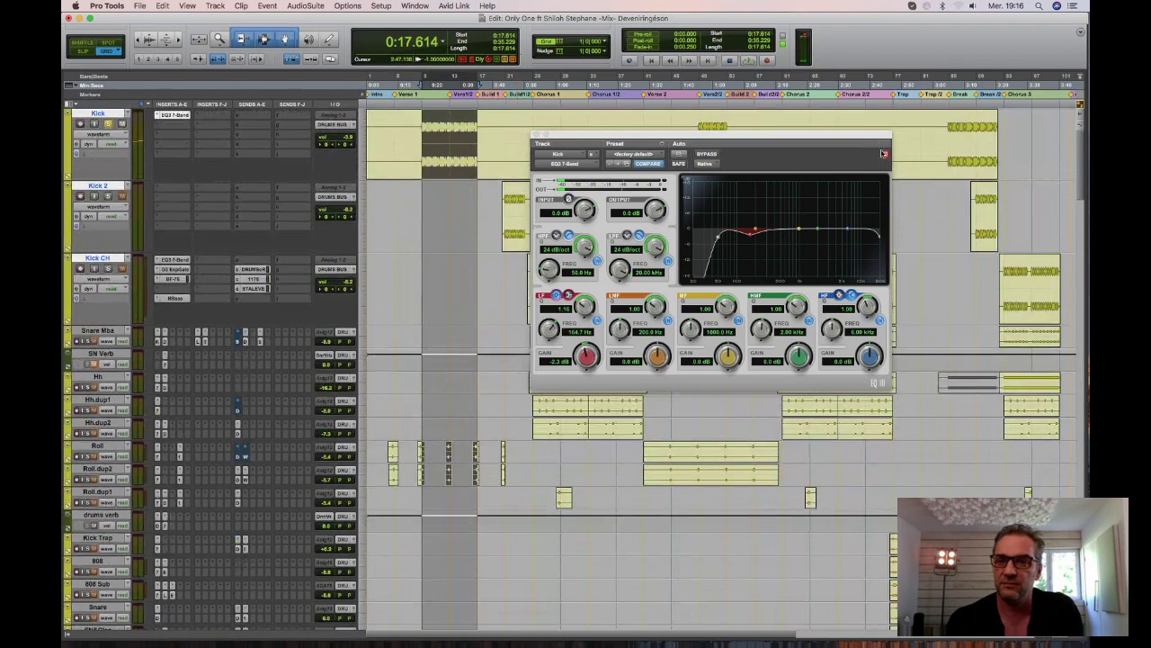
left_click_drag(868, 137, 866, 137)
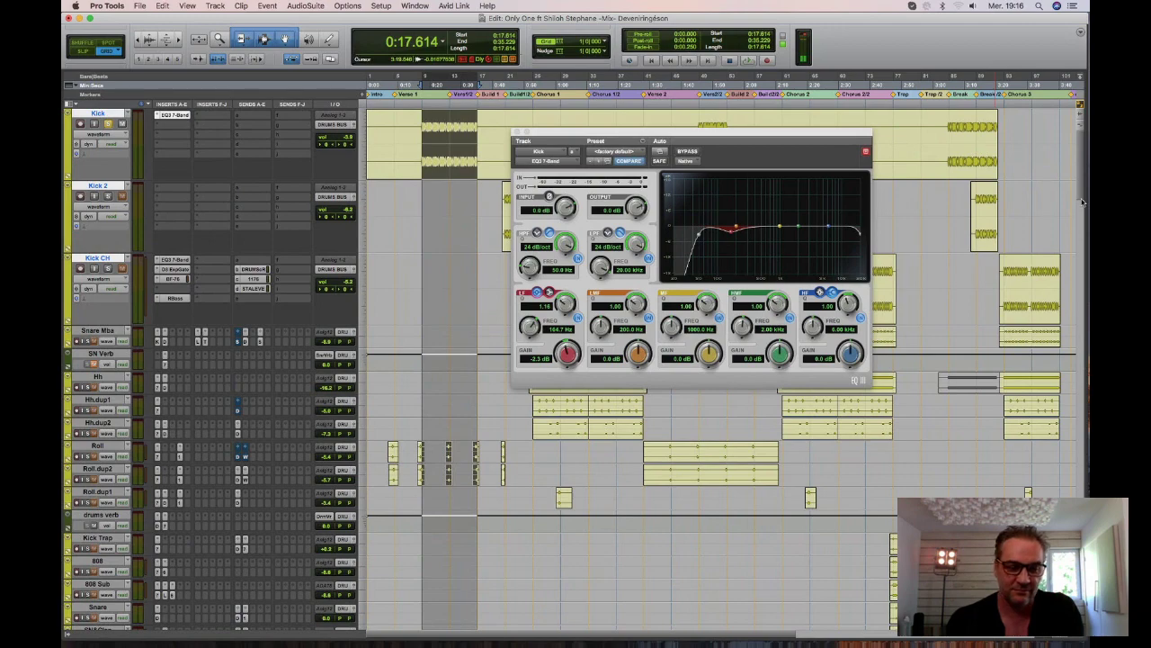
Raise the computer's sound output volume slightly while checking the MIC and NICO tracks at the end of the session.
scroll(1083, 201, "down", 15)
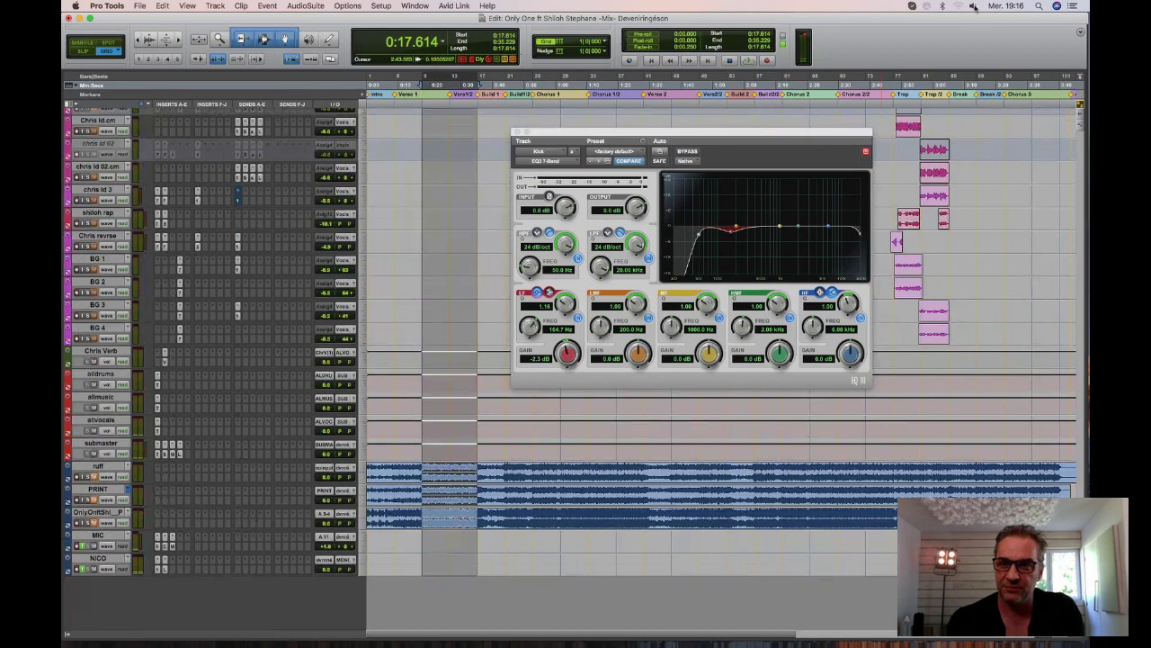
left_click(973, 6)
left_click_drag(994, 34, 1001, 34)
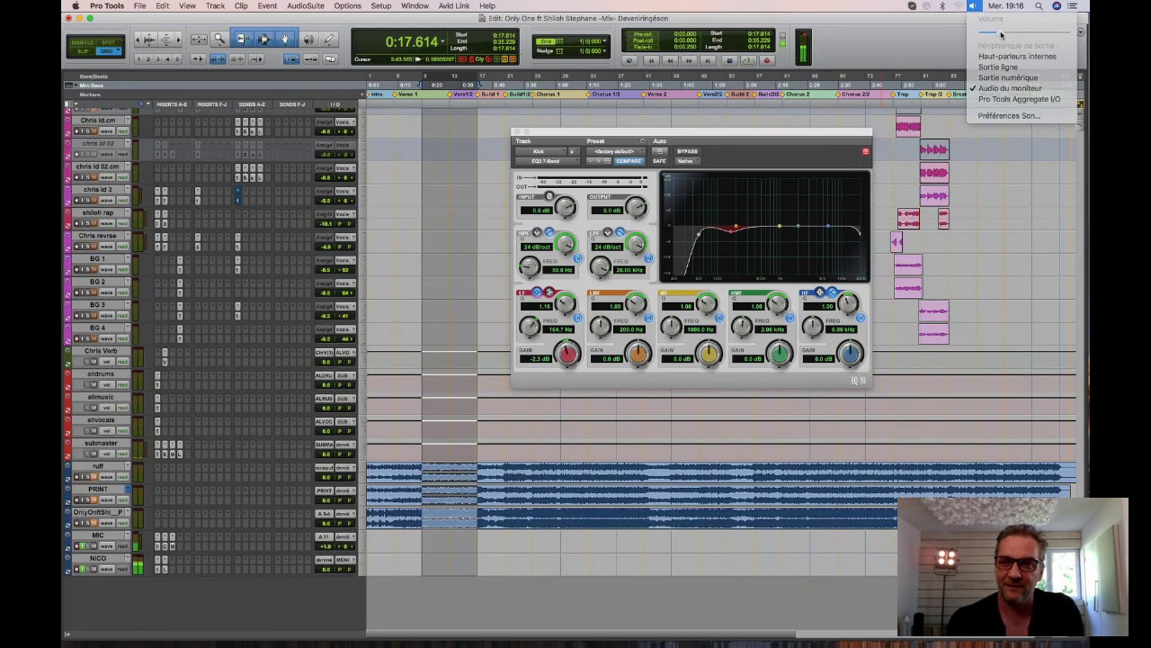
left_click(973, 7)
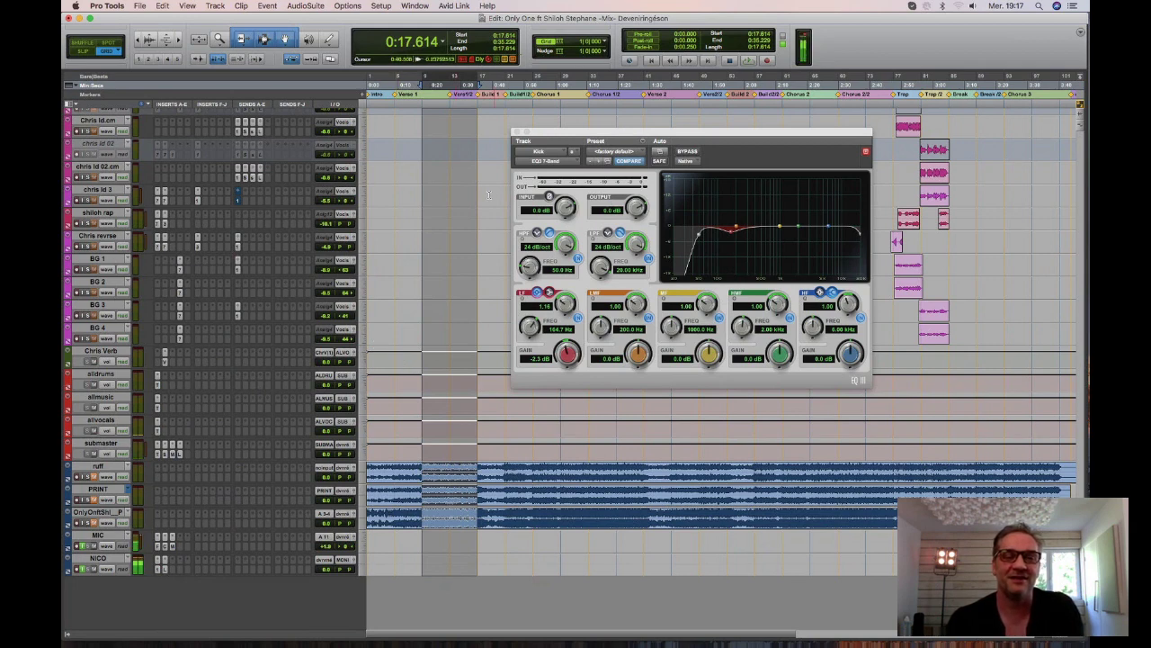
Set the Kick EQ's input gain to 1.8 dB and nudge its window over the timeline.
scroll(488, 194, "up", 1)
scroll(488, 195, "up", 7)
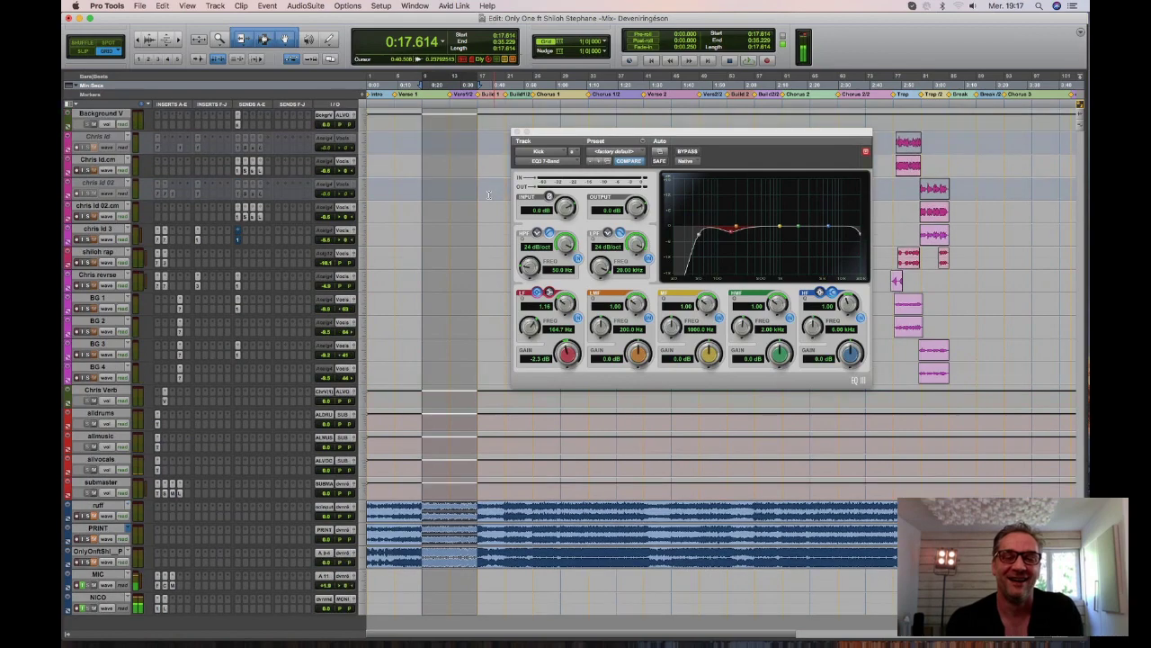
scroll(488, 194, "down", 20)
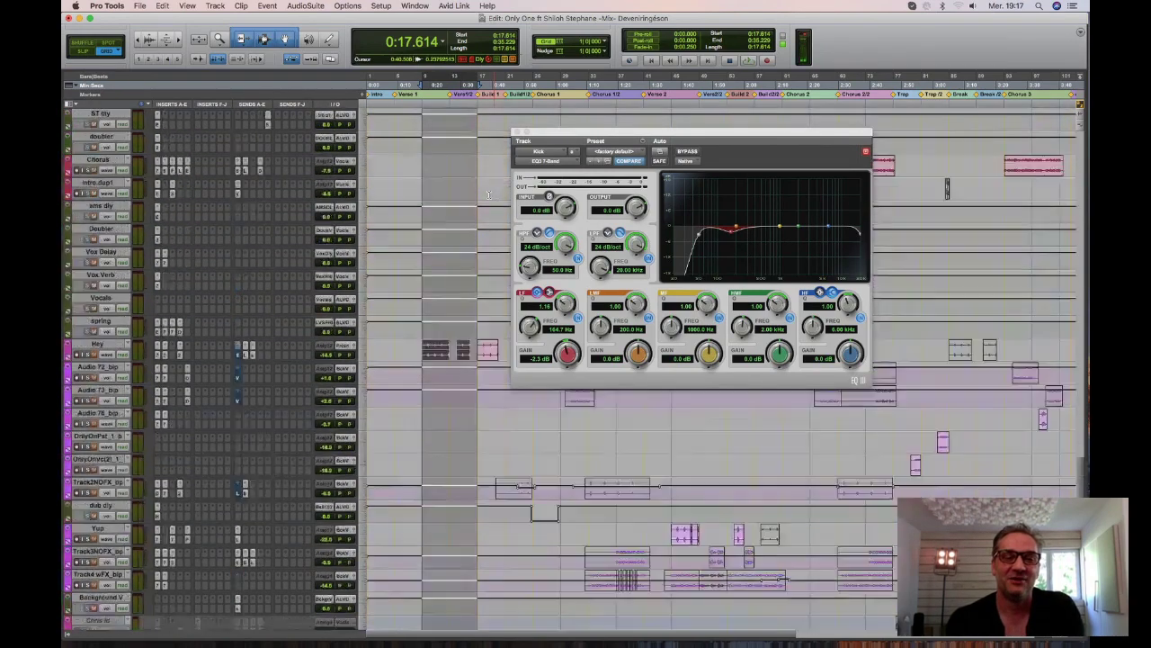
scroll(488, 195, "down", 20)
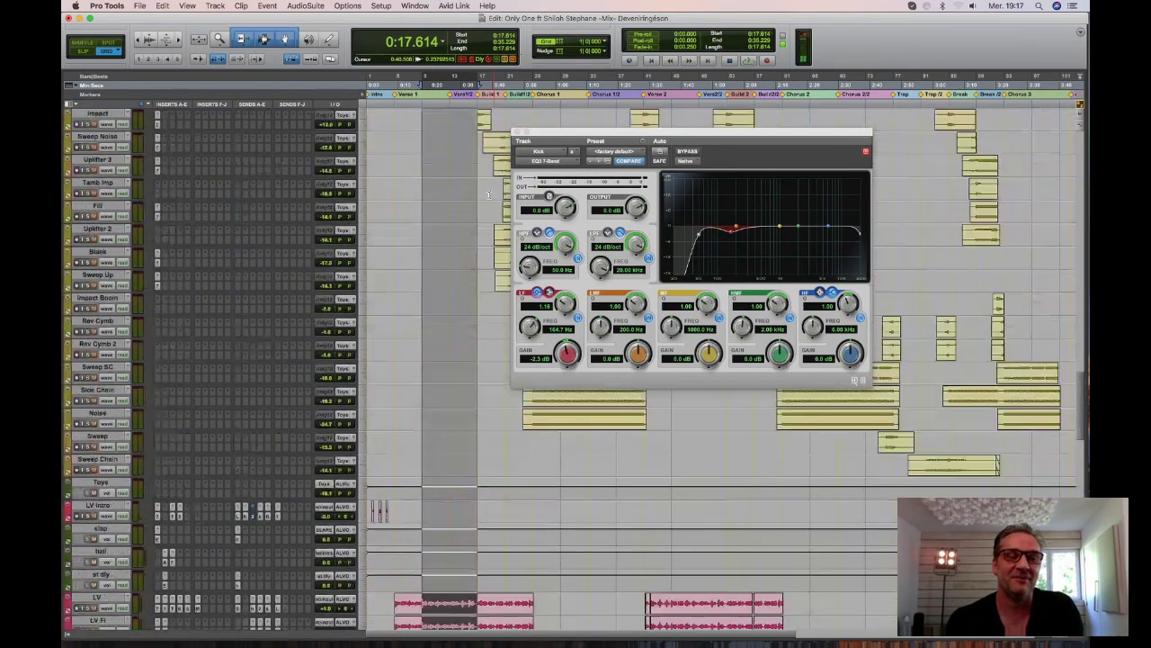
scroll(488, 194, "down", 20)
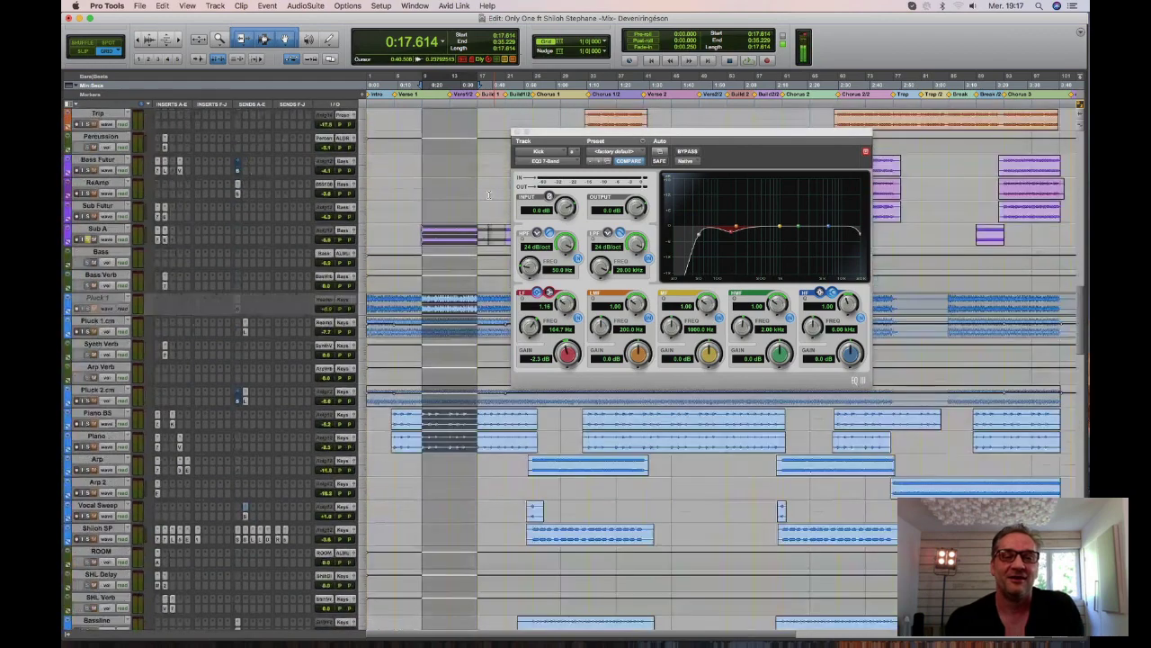
scroll(488, 194, "up", 10)
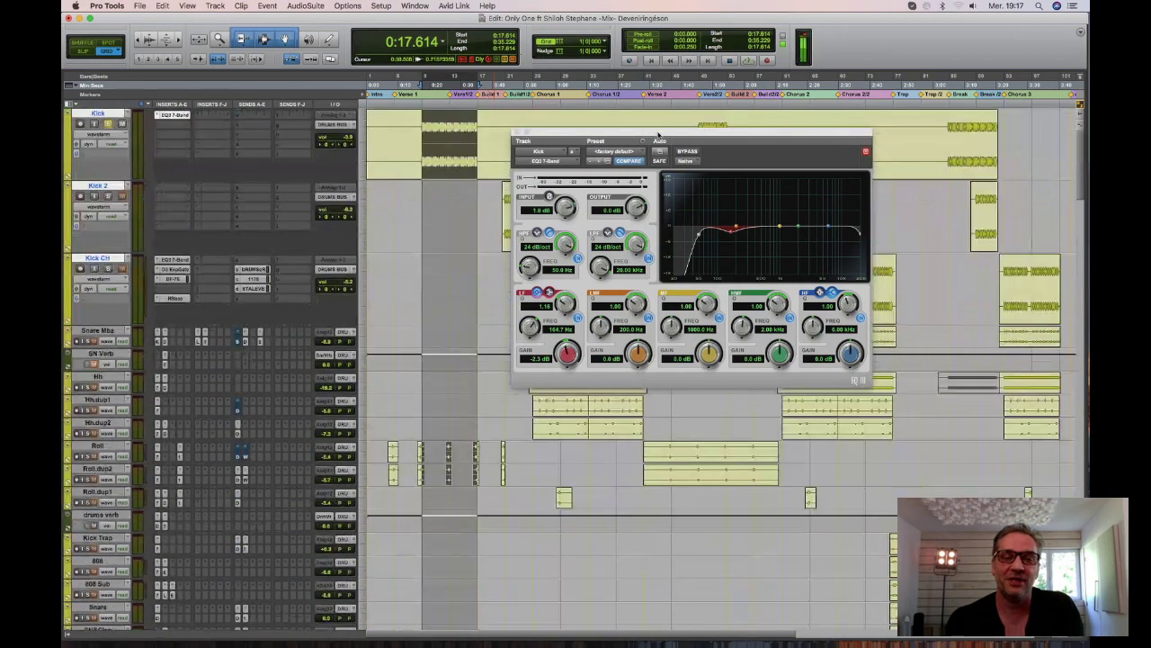
left_click_drag(658, 134, 648, 132)
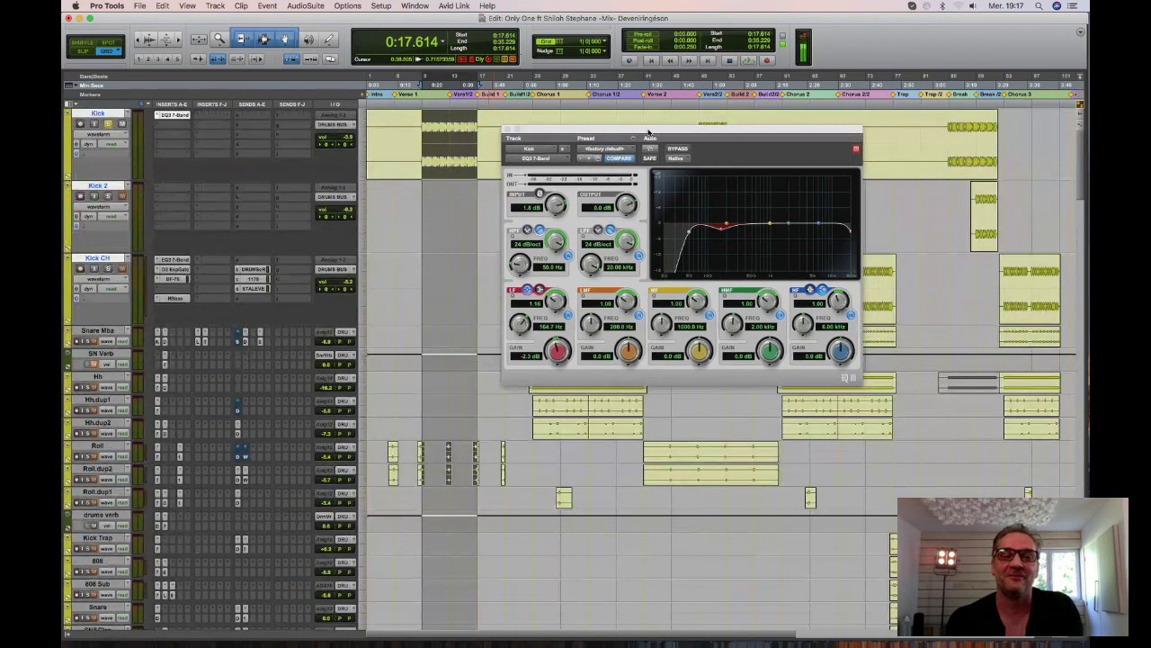
Play the selected passage again and compare Kick plus Sub A with the Kick EQ active and bypassed.
key("space")
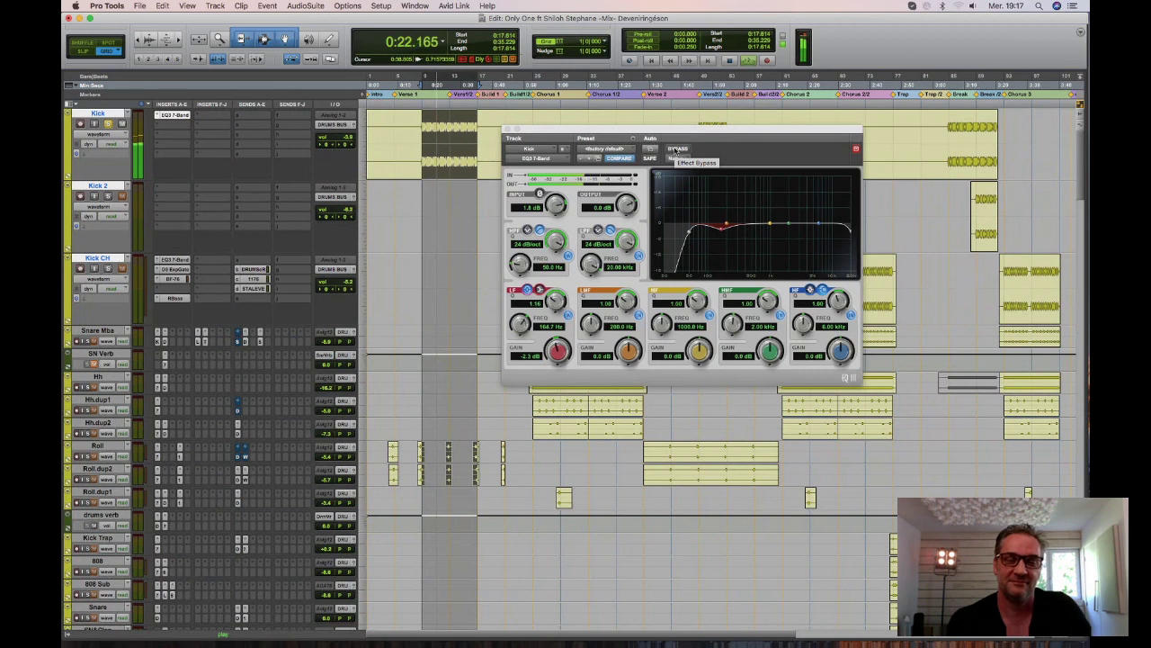
left_click(677, 150)
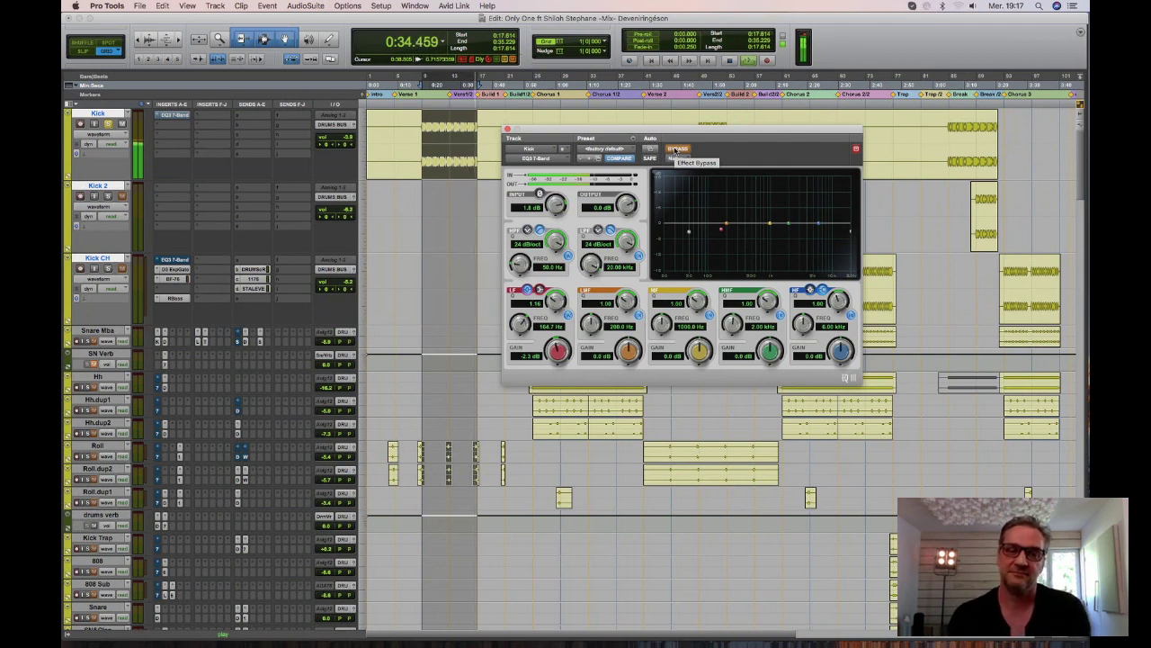
left_click(676, 150)
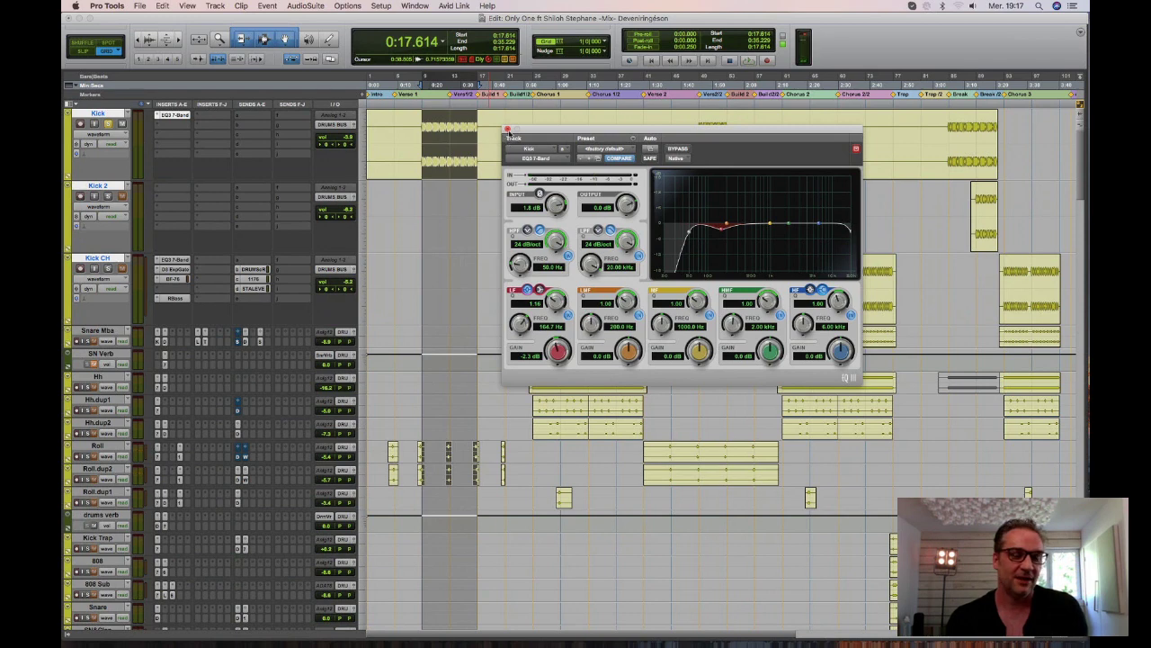
left_click(507, 130)
left_click(172, 115)
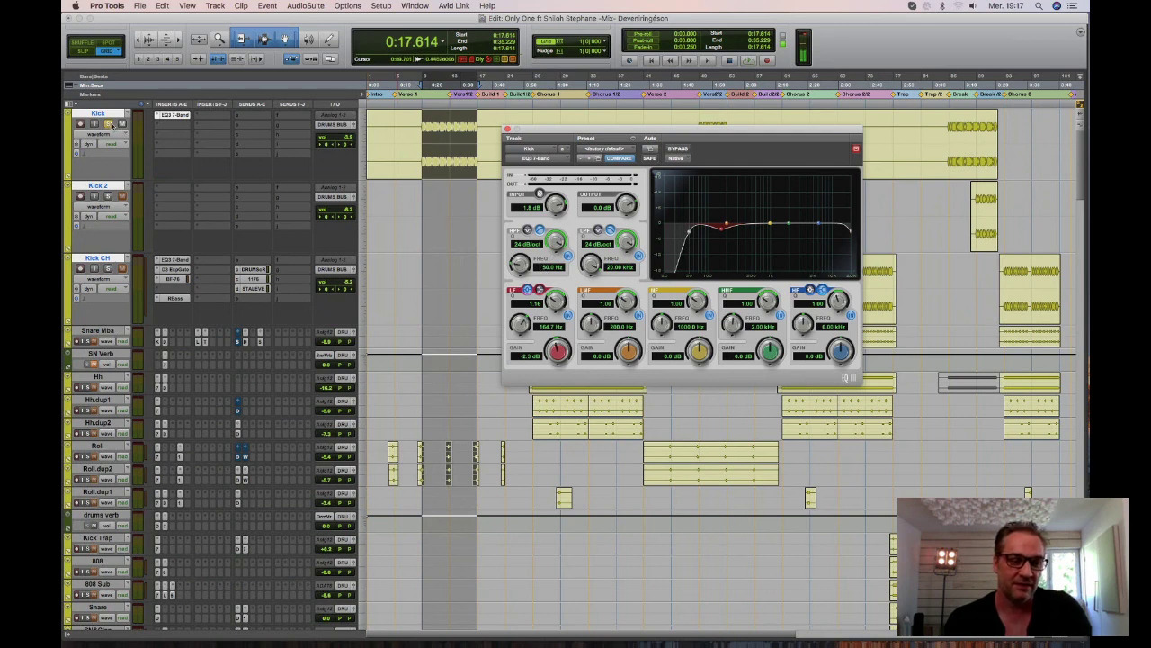
Take the Kick and Sub A tracks out of solo.
left_click(109, 123)
scroll(194, 211, "down", 5)
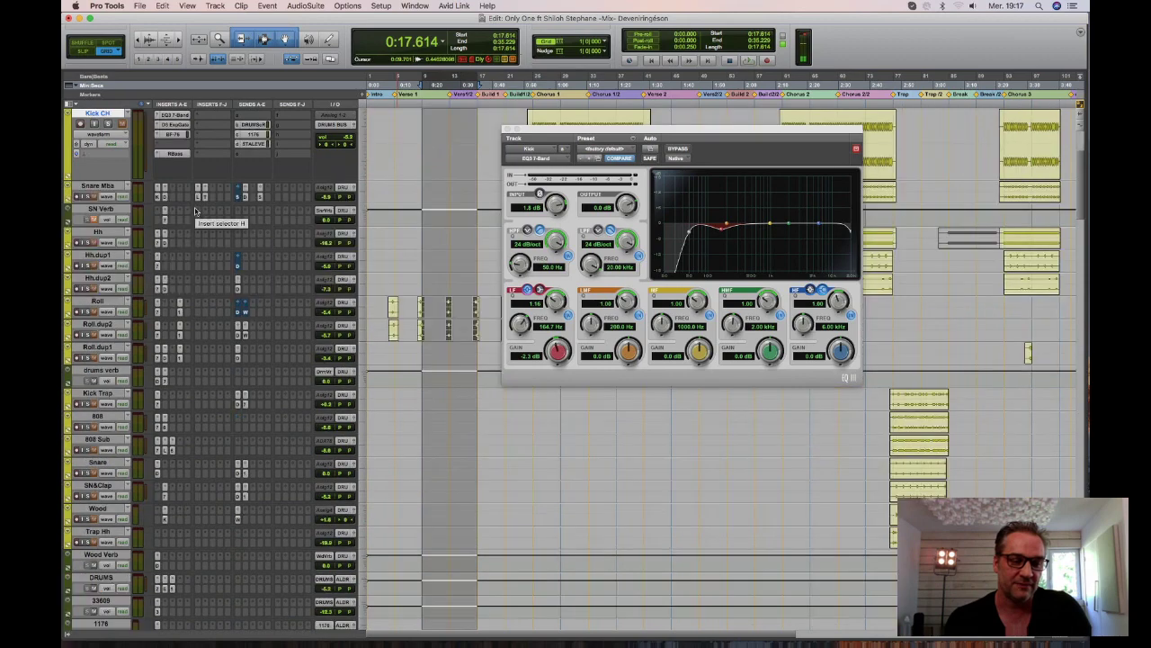
scroll(194, 211, "down", 15)
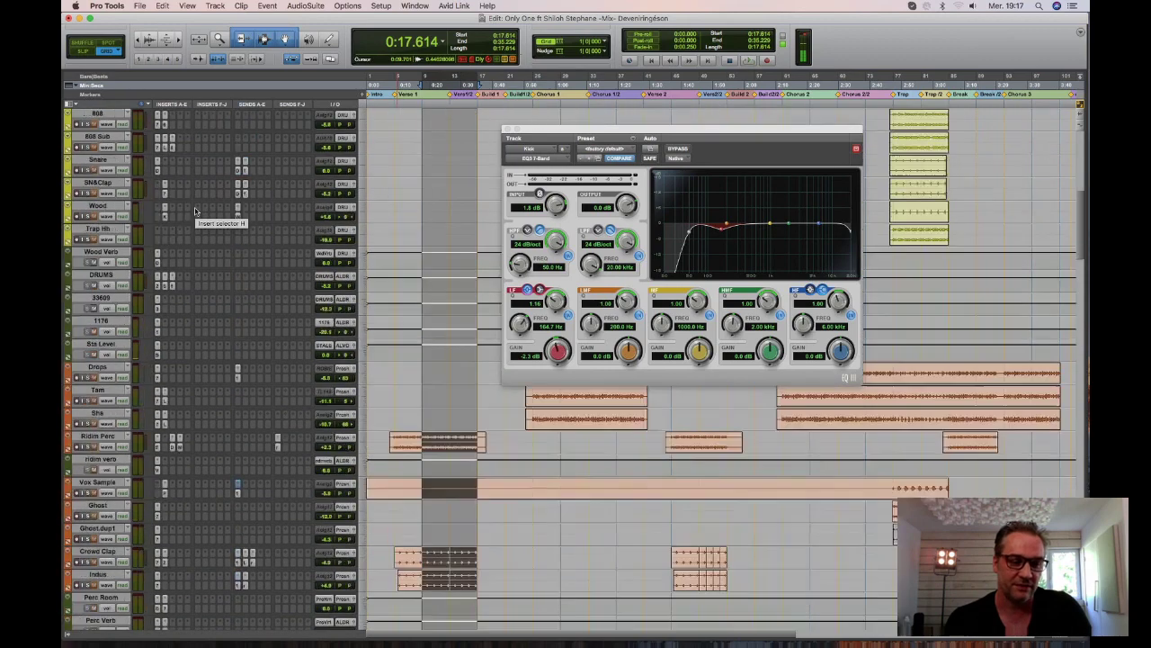
scroll(194, 210, "down", 7)
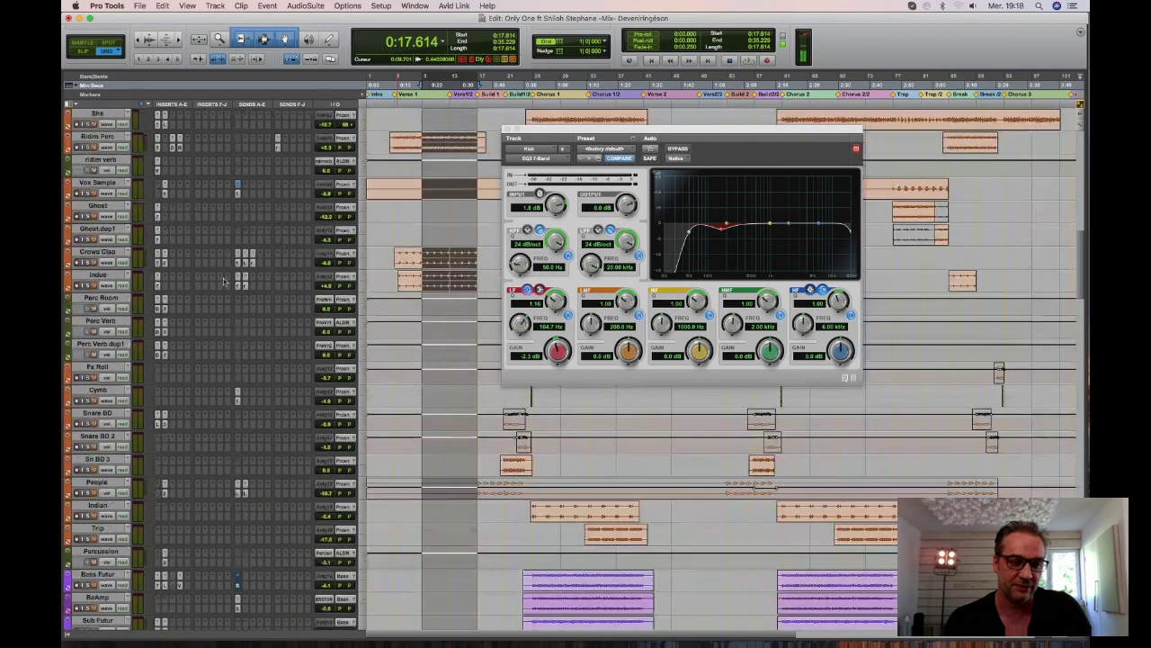
scroll(224, 281, "down", 3)
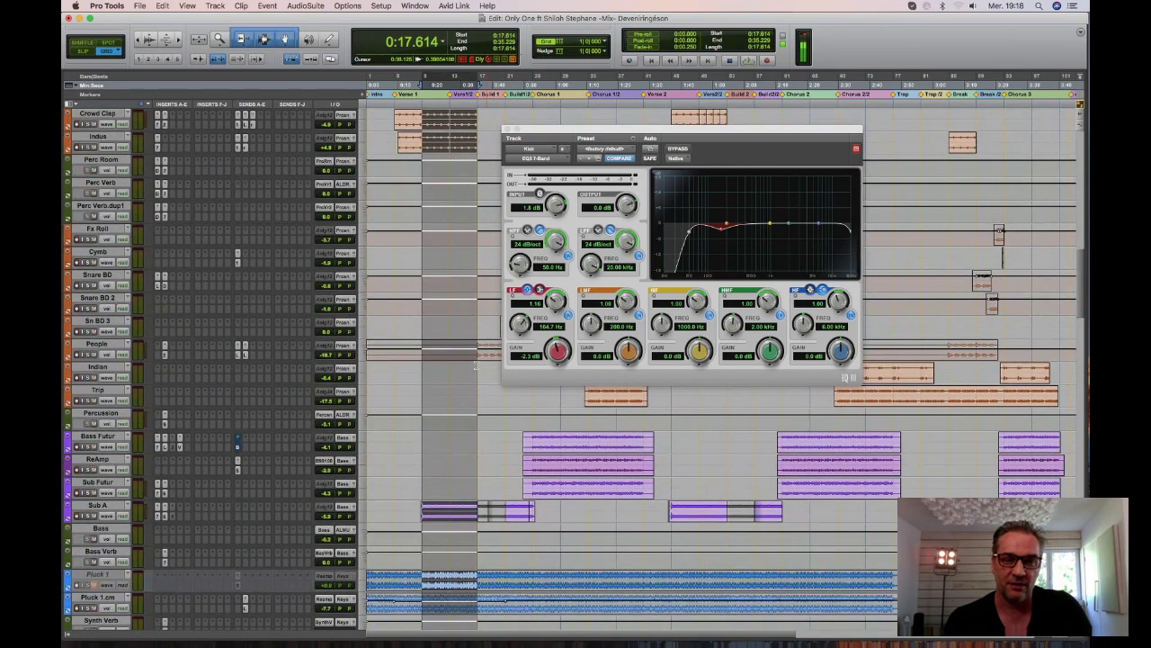
Return to the kick tracks and close the Kick EQ window.
scroll(475, 365, "up", 2)
scroll(475, 365, "up", 15)
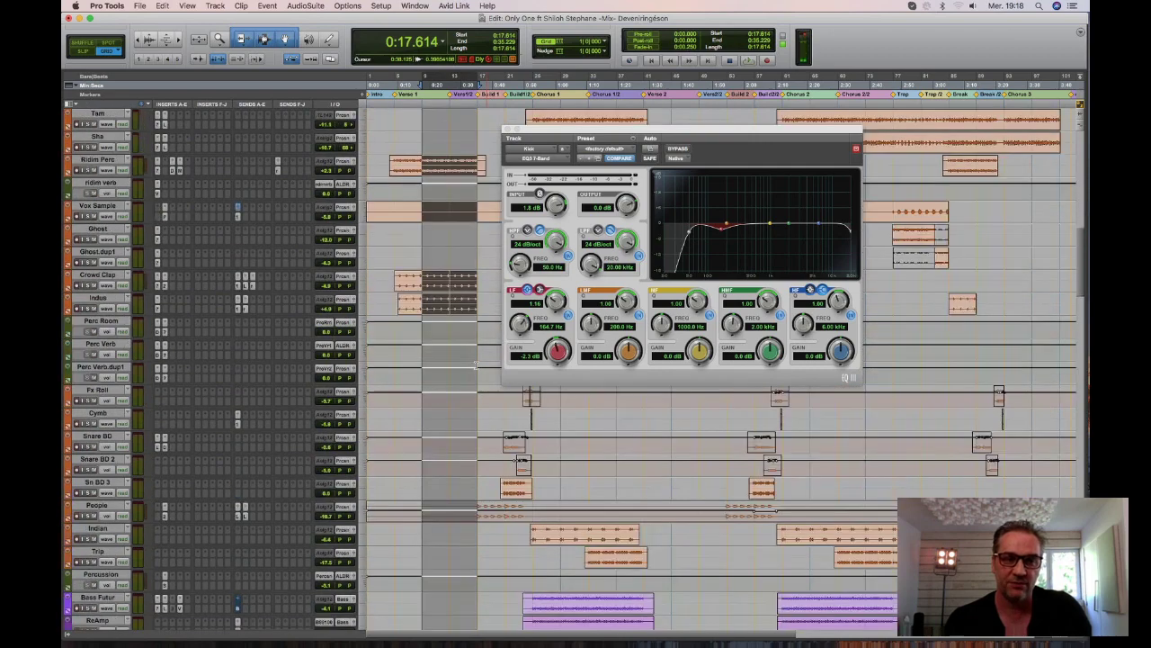
scroll(475, 364, "up", 10)
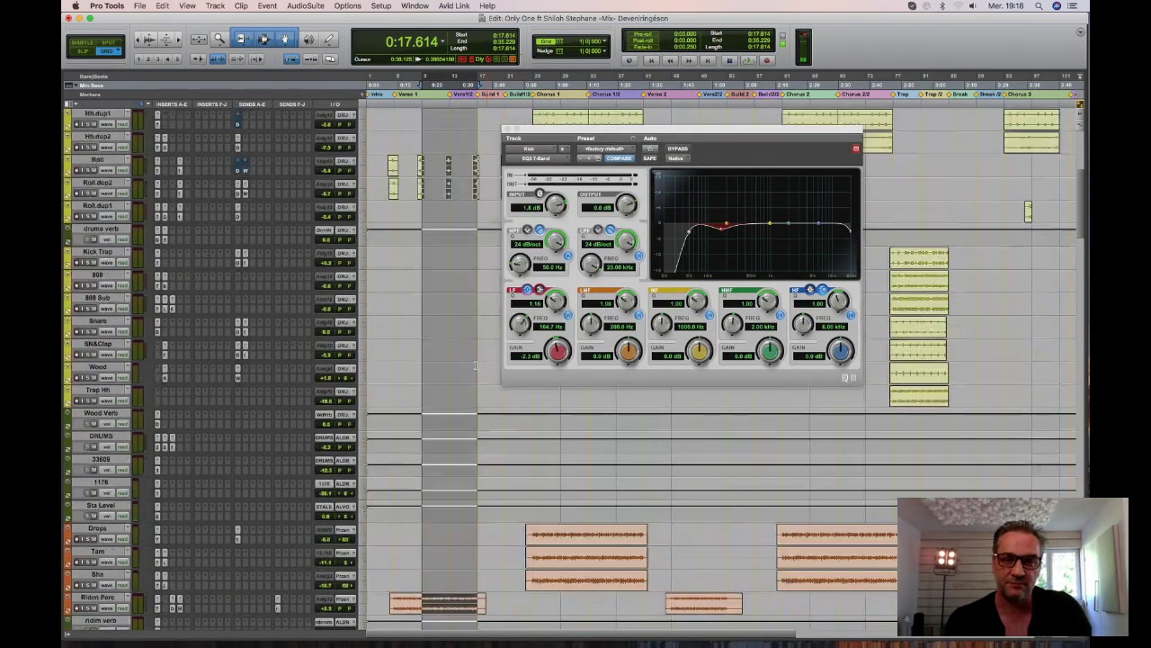
left_click(507, 130)
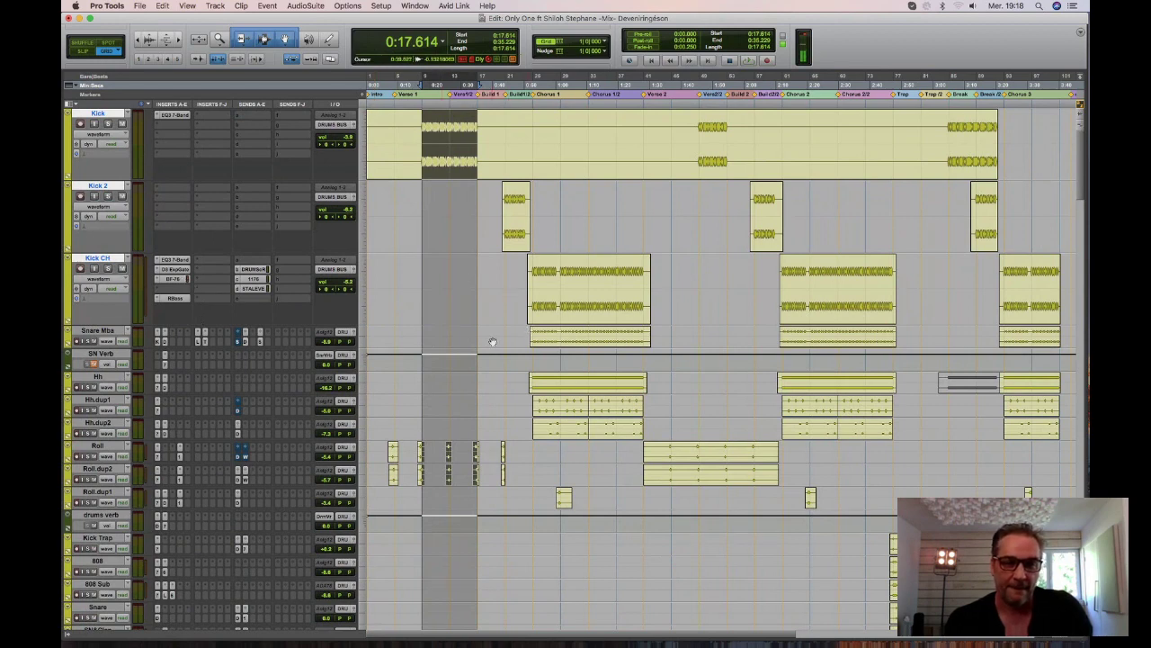
Select the Roll clip at 0:25.173, at the start of the second half of Verse 1, and solo the Roll track.
scroll(493, 341, "down", 2)
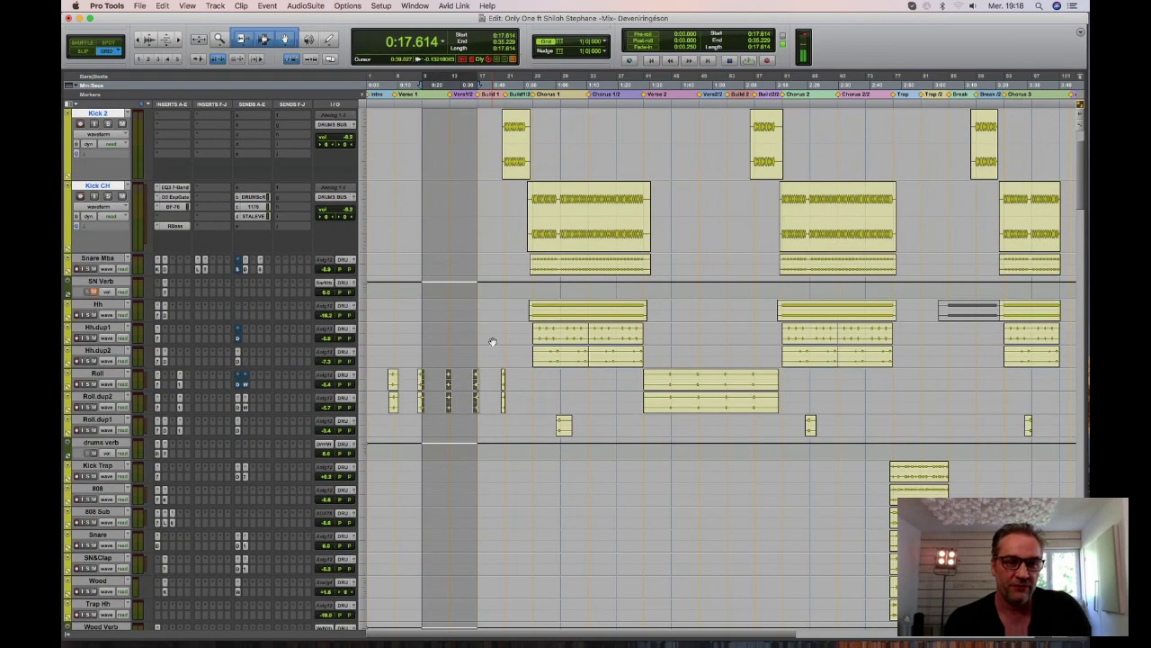
scroll(493, 342, "down", 5)
scroll(493, 342, "up", 7)
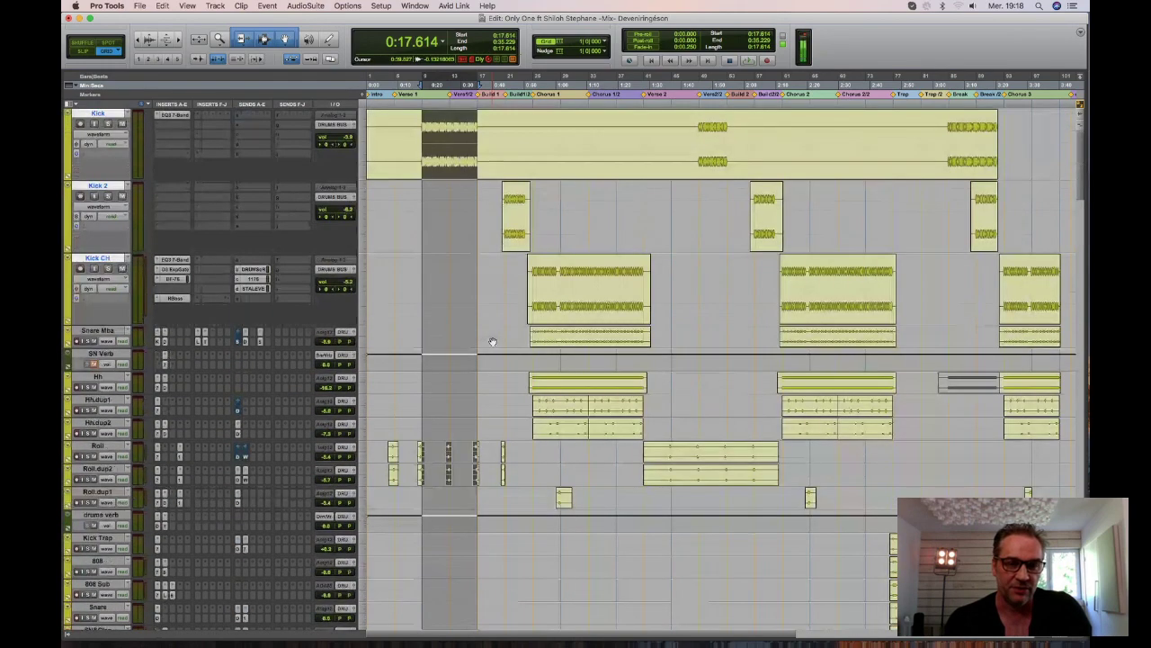
scroll(493, 342, "down", 10)
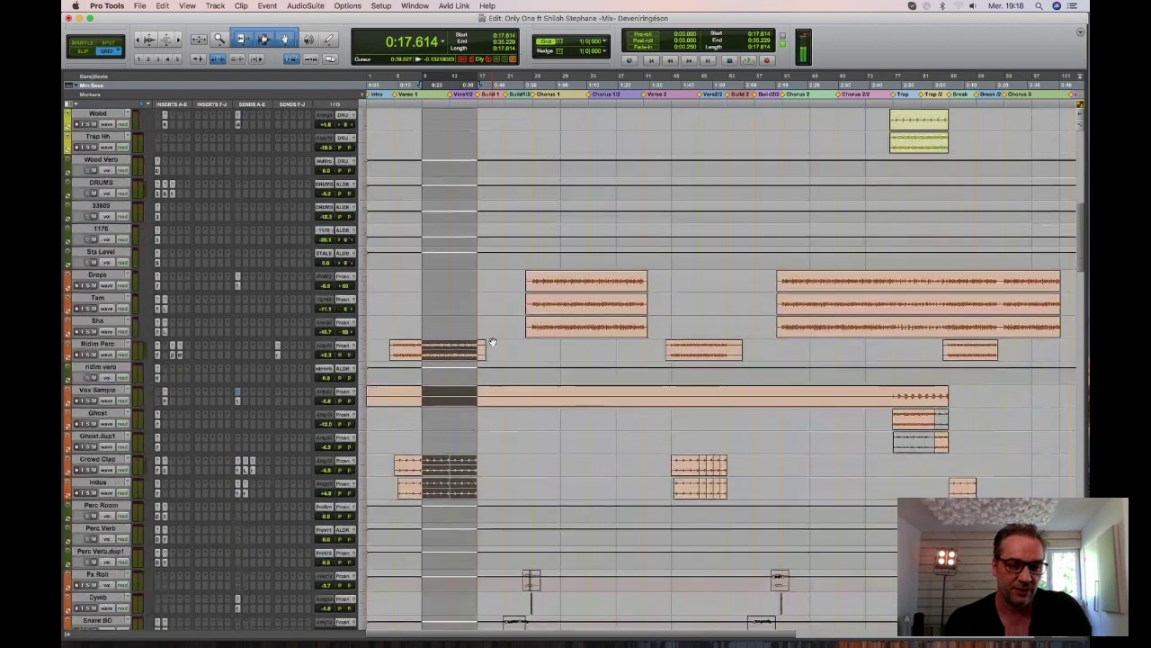
scroll(493, 341, "up", 10)
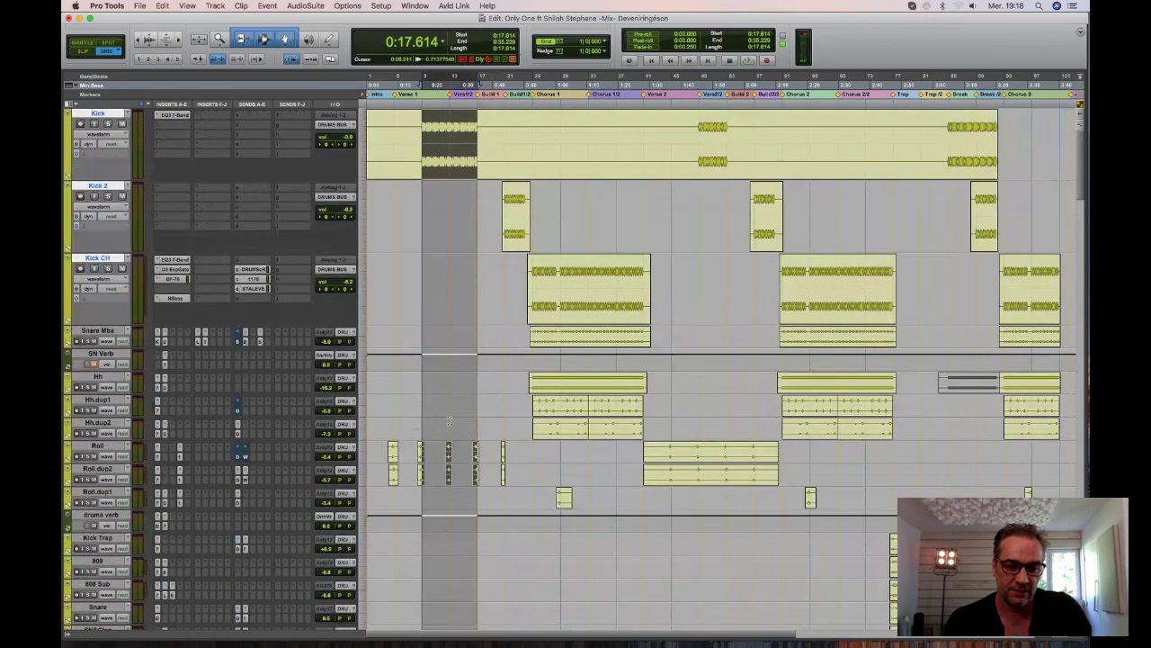
left_click(448, 459)
double_click(449, 459)
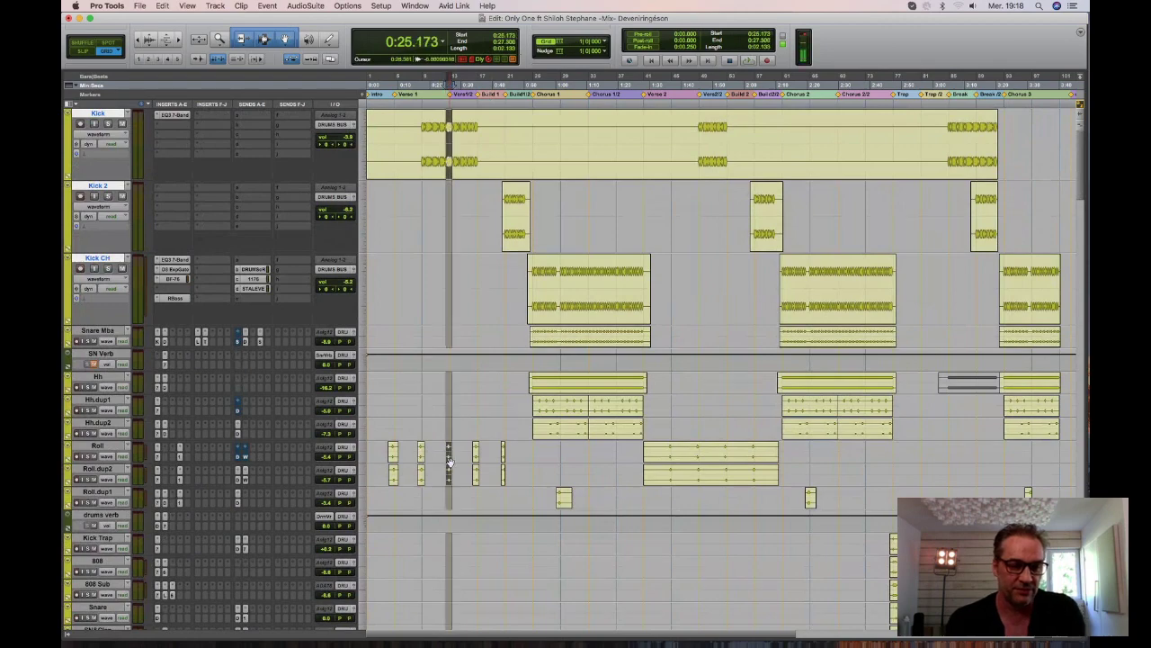
left_click(87, 457)
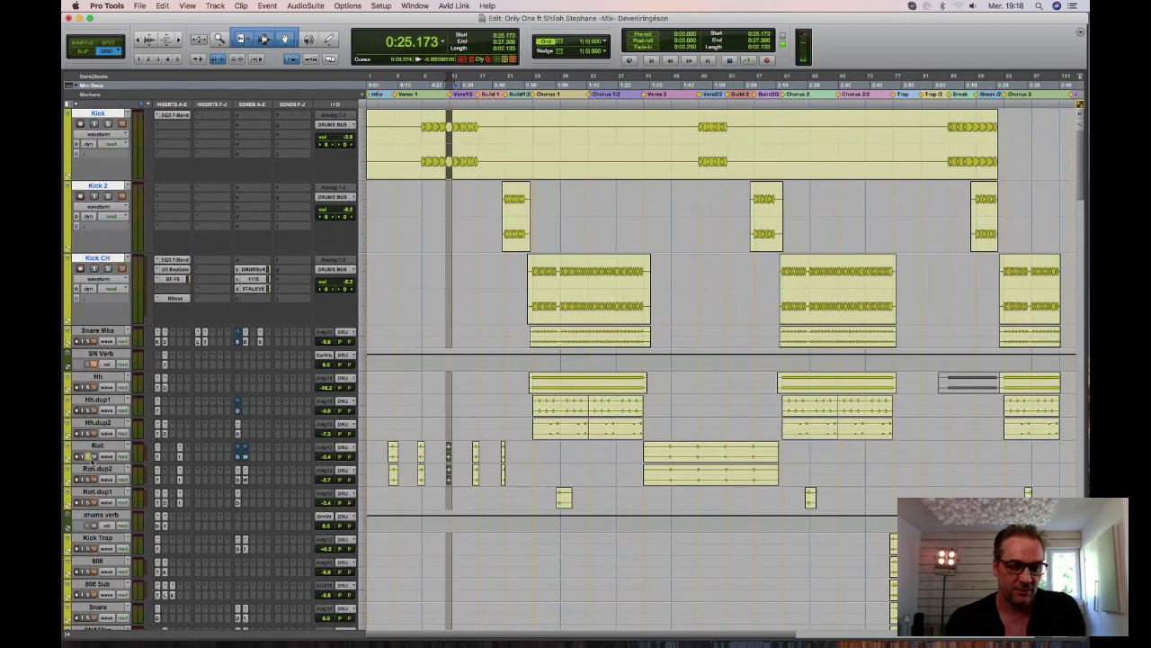
Enlarge the height of the audio tracks in the Edit window so the drum inserts and sends are readable.
key("ctrl+Down")
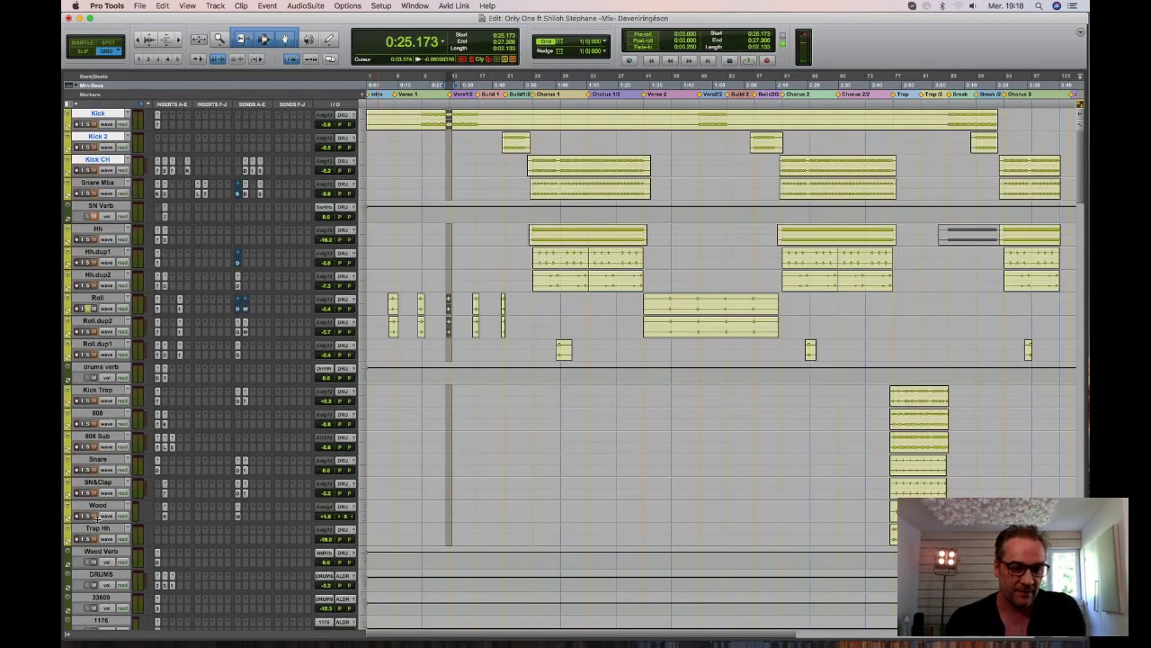
key("ctrl+Up")
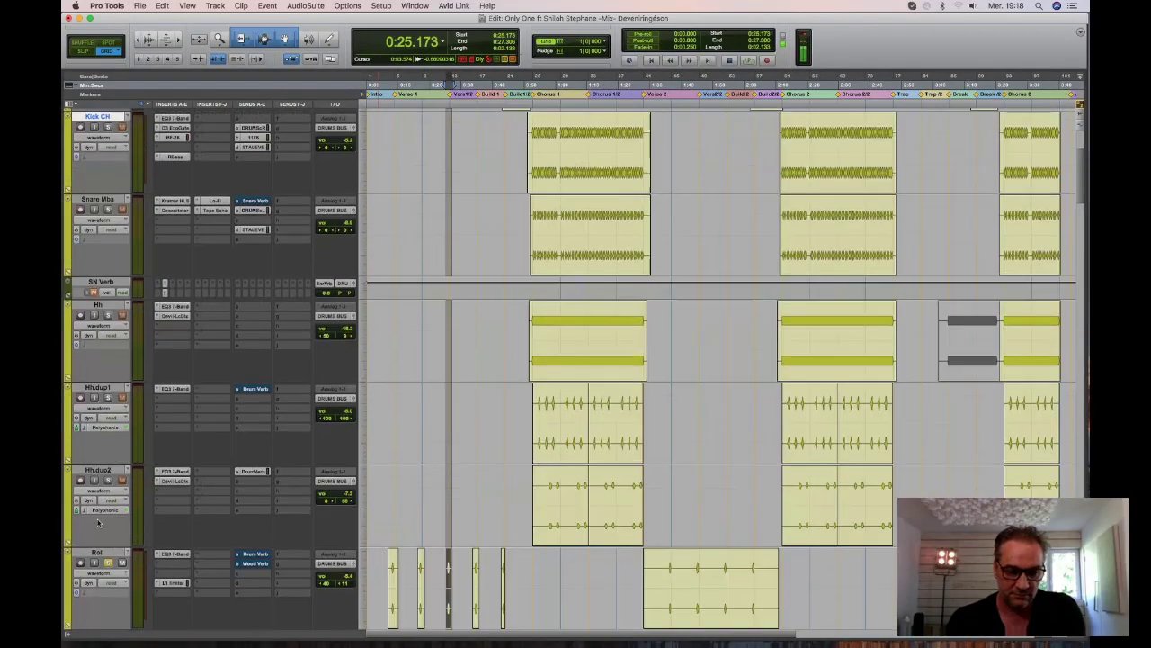
Play the soloed Roll clip and examine the Roll track's EQ3 7-Band settings.
key("space")
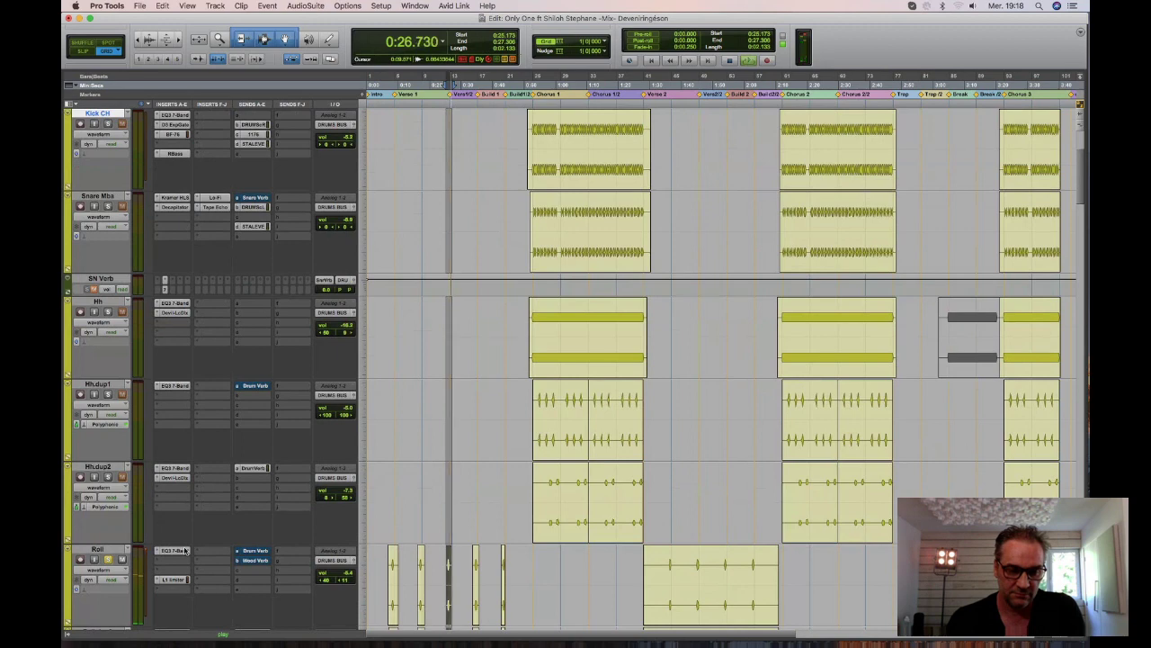
key("space")
left_click(184, 551)
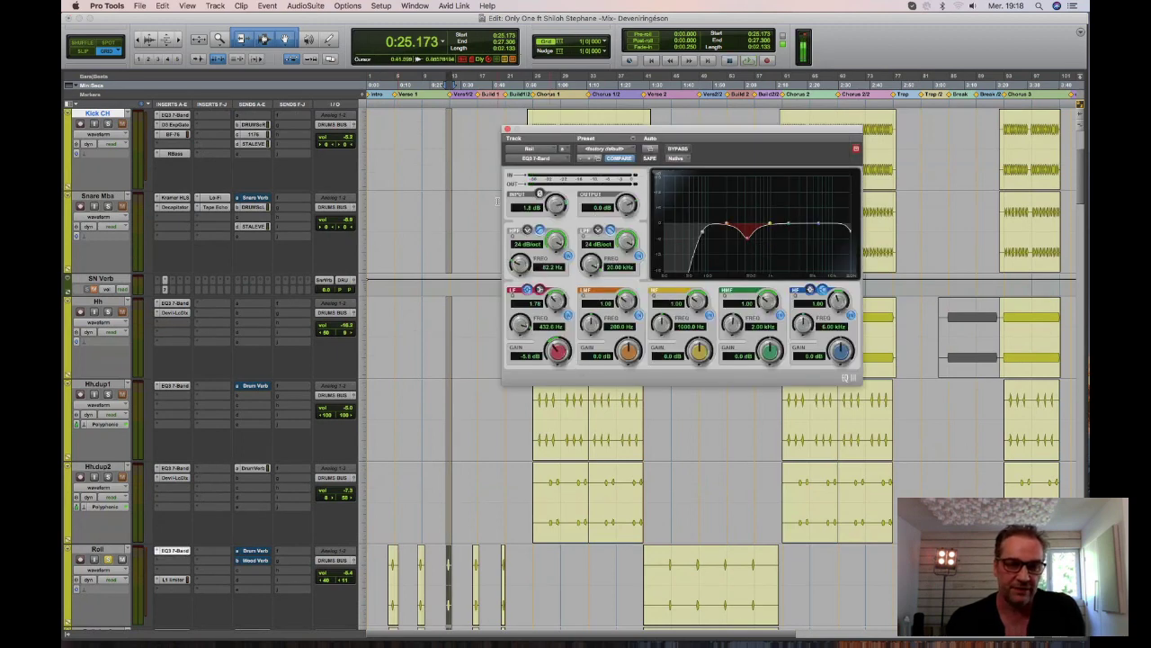
left_click(508, 131)
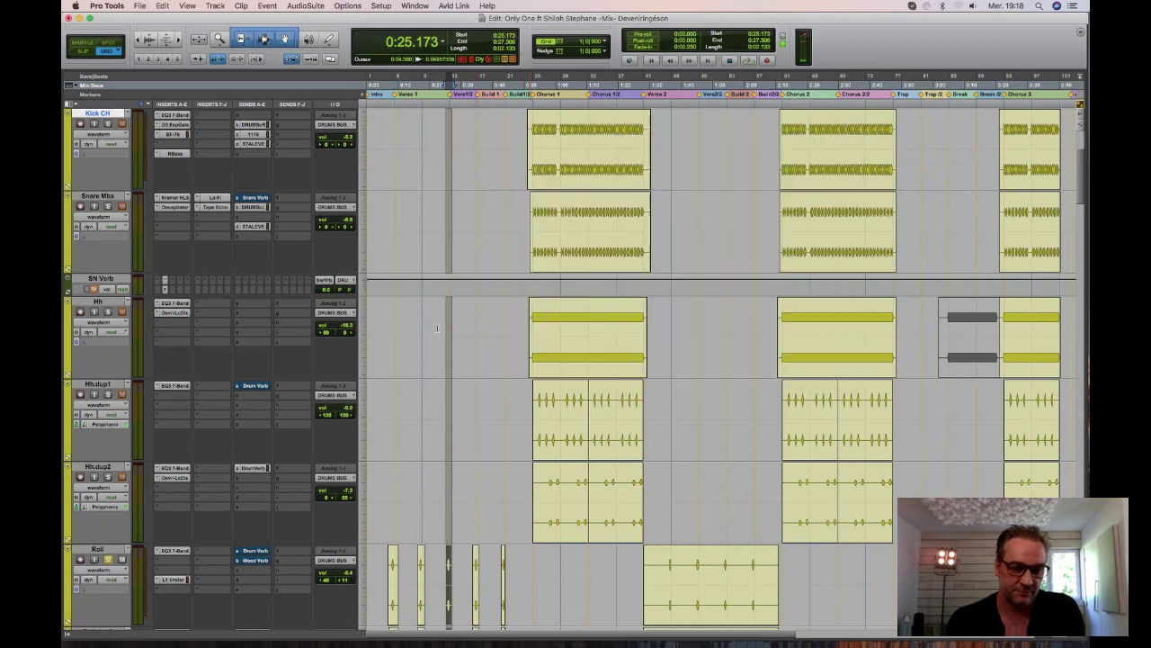
Open the Roll track's L1 Limiter and play the soloed clip to examine the limiter's threshold, ceiling and level meters.
left_click(171, 581)
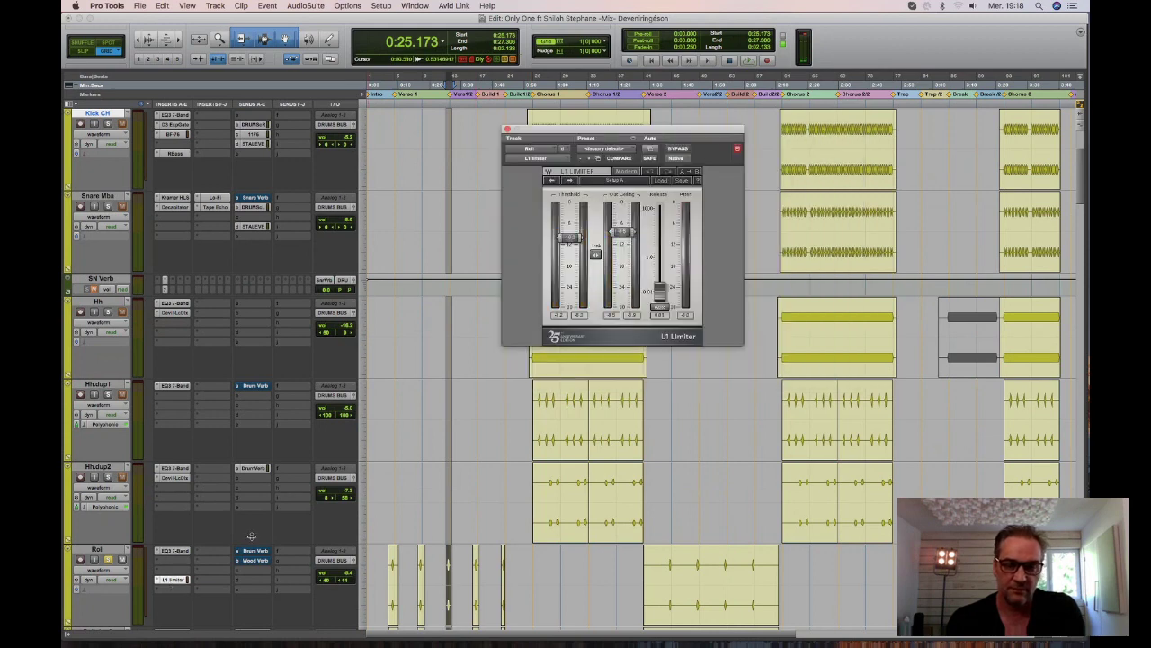
key("space")
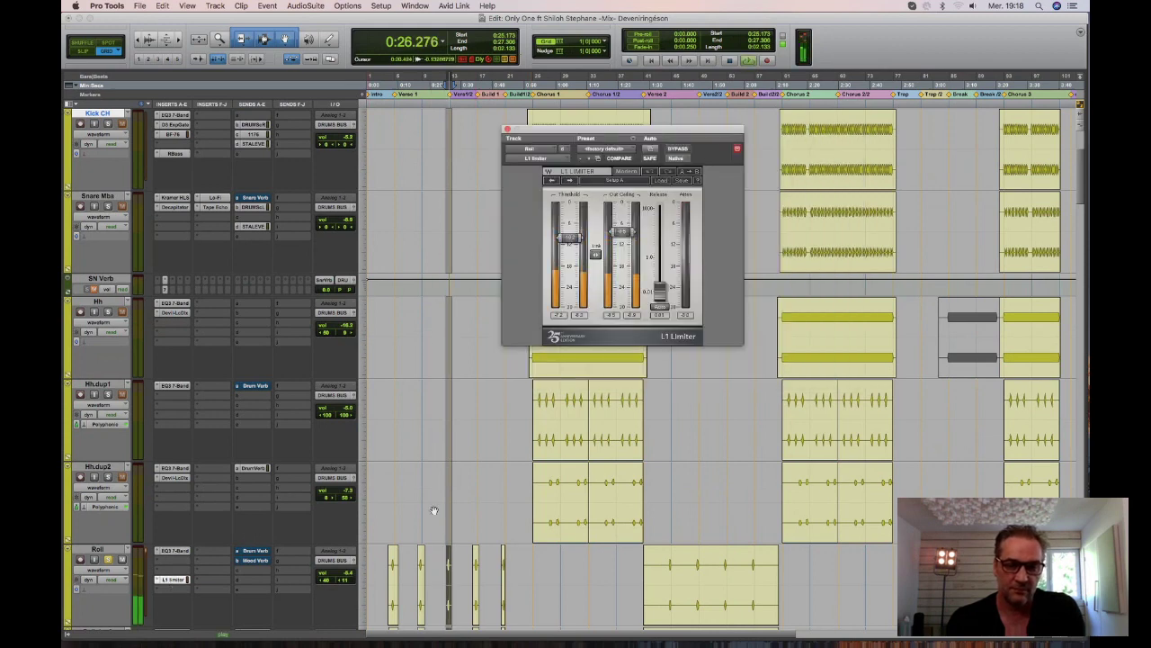
key("space")
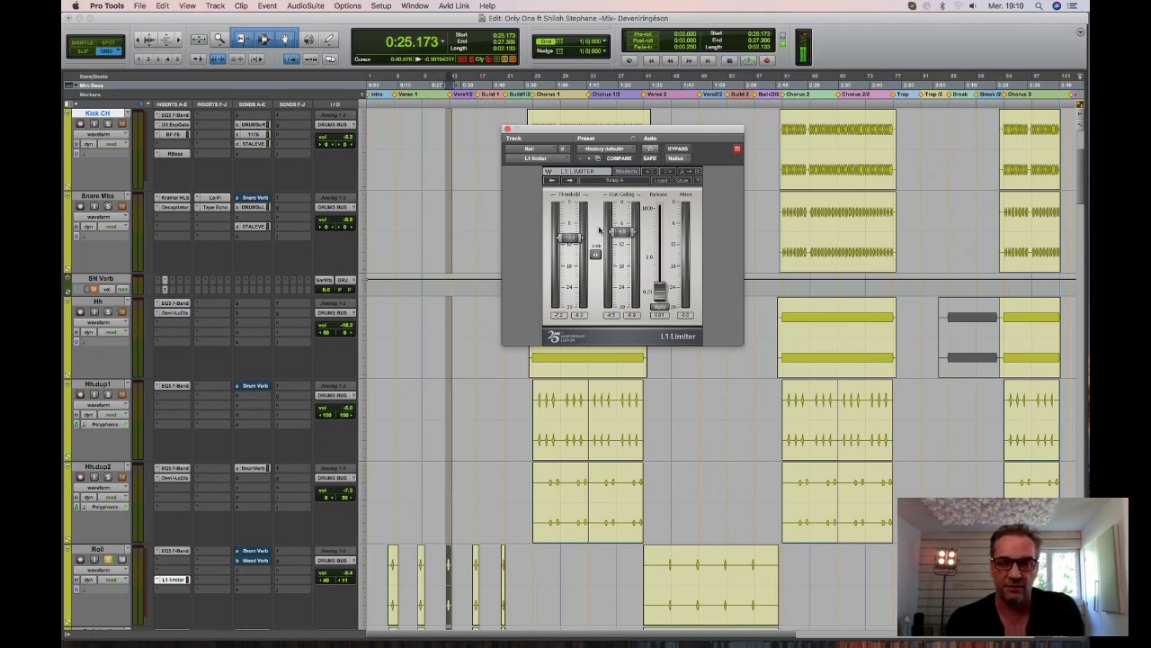
left_click_drag(546, 133, 575, 132)
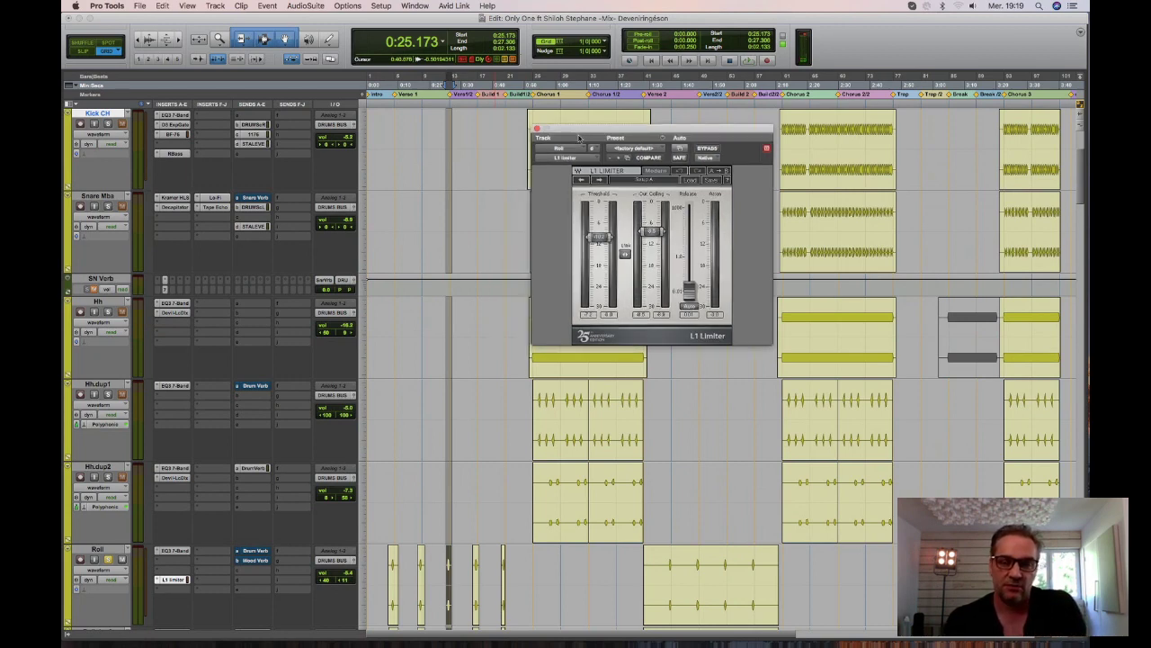
key("space")
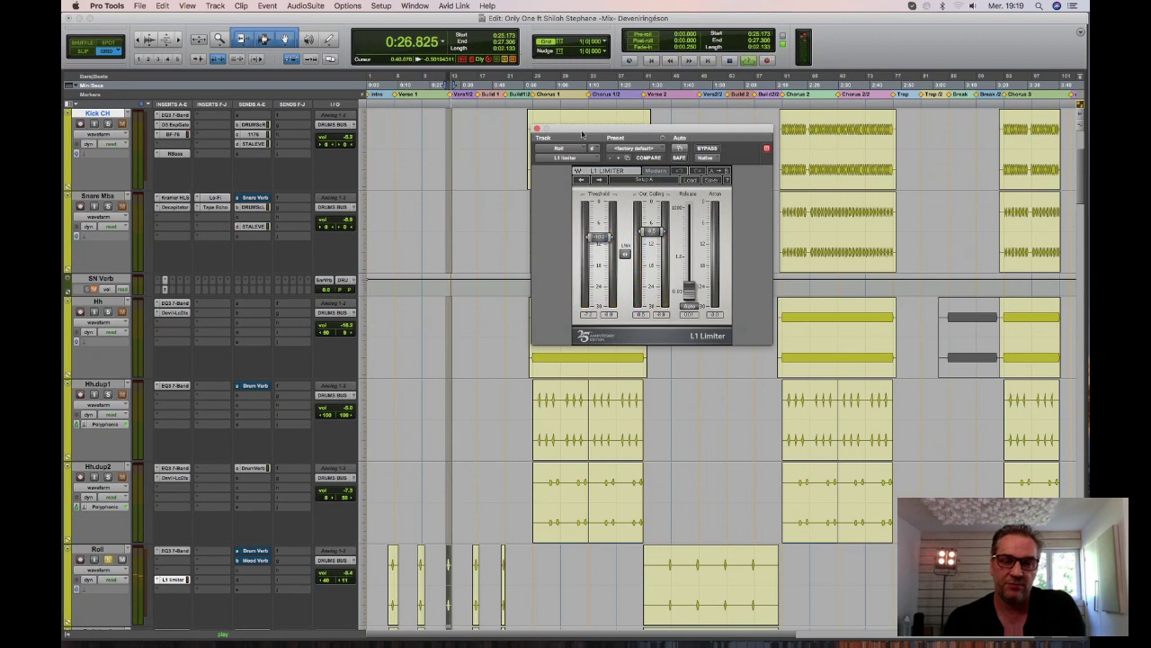
key("space")
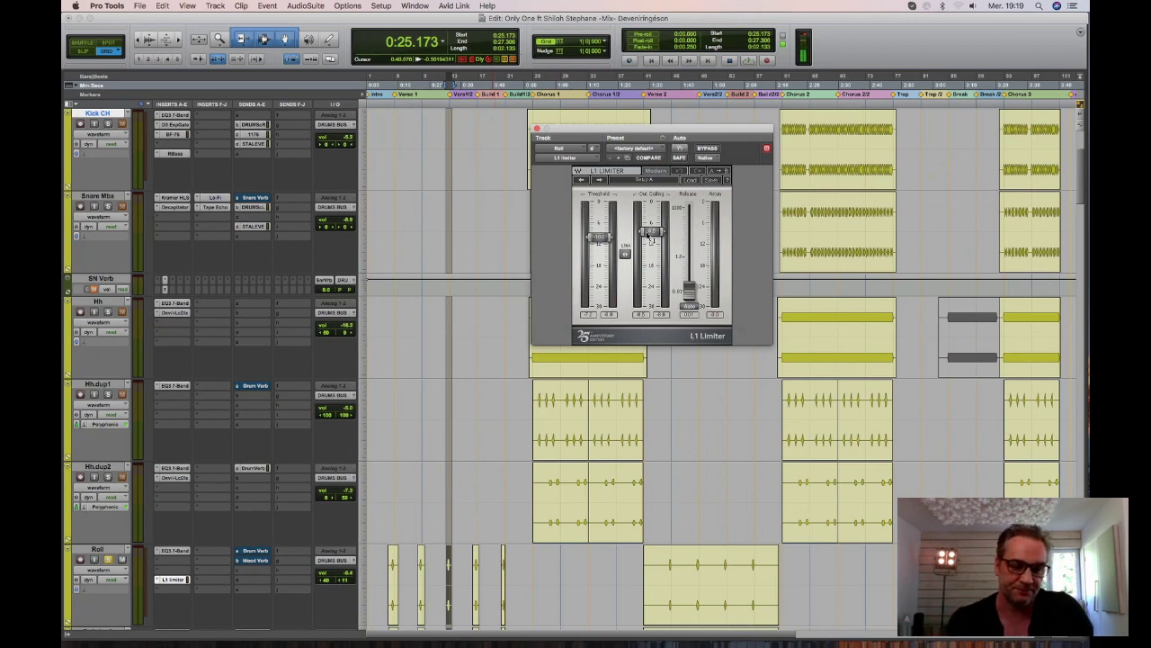
Select the Roll track, and bypass and re-enable the EQ and L1 Limiter inserts.
left_click(106, 549)
key("super+shift+e")
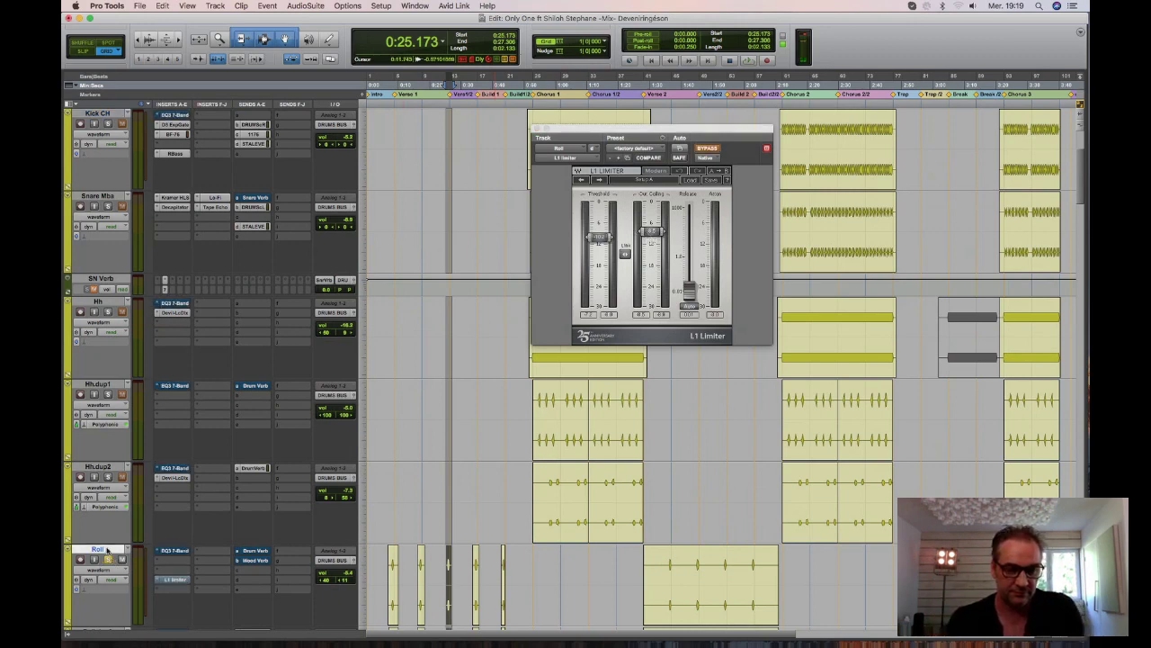
key("super+shift+e")
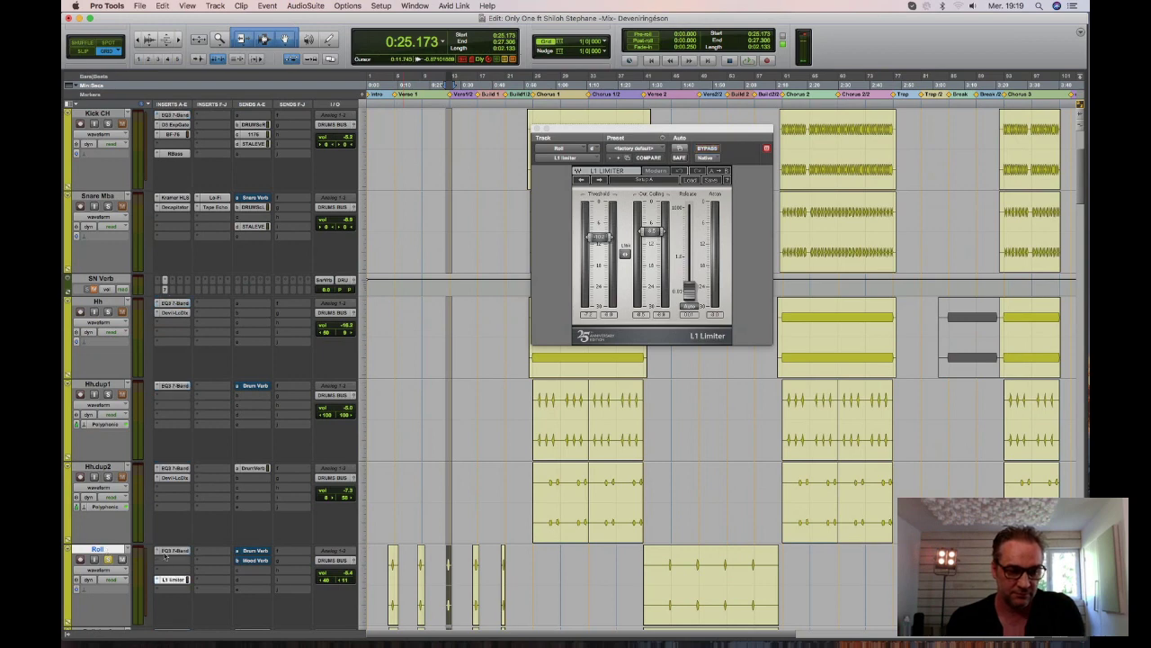
Show the track and group lists, and compare the soloed Roll clip with the Roll track's inserts bypassed and active.
left_click(65, 635)
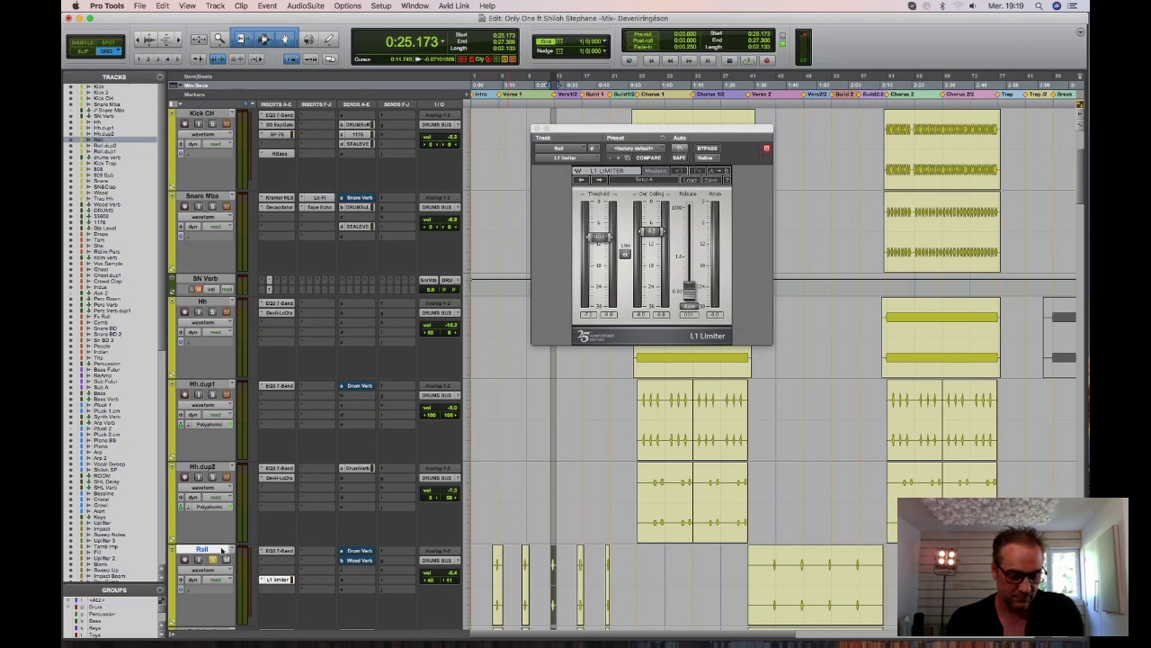
key("shift+a")
key("space")
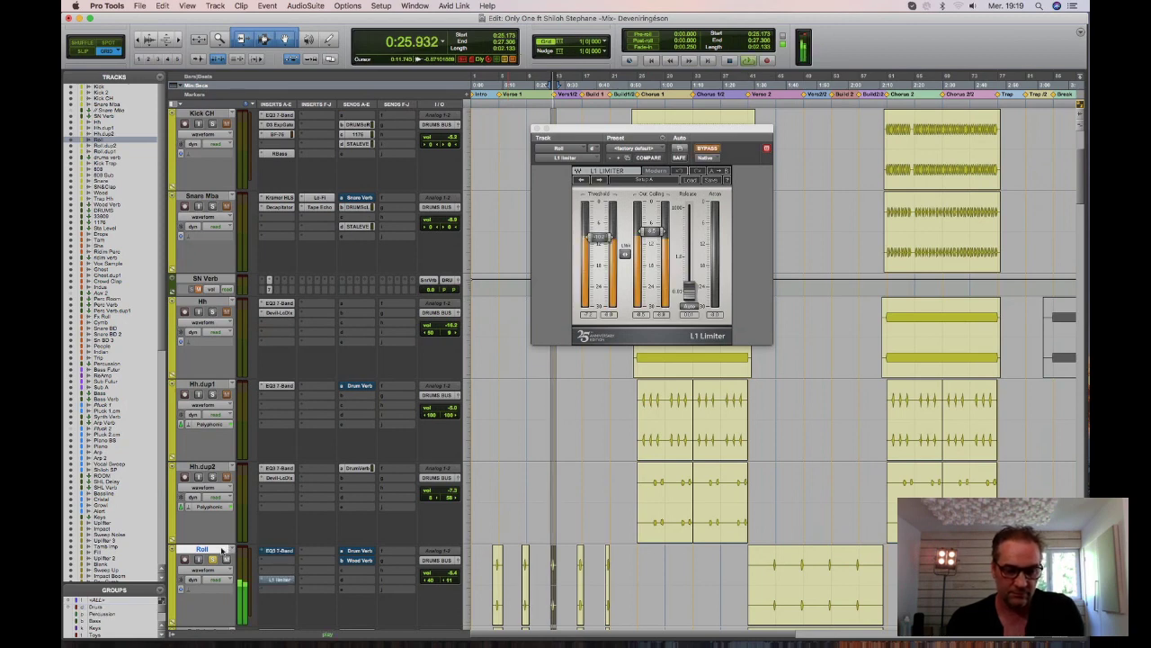
key("space")
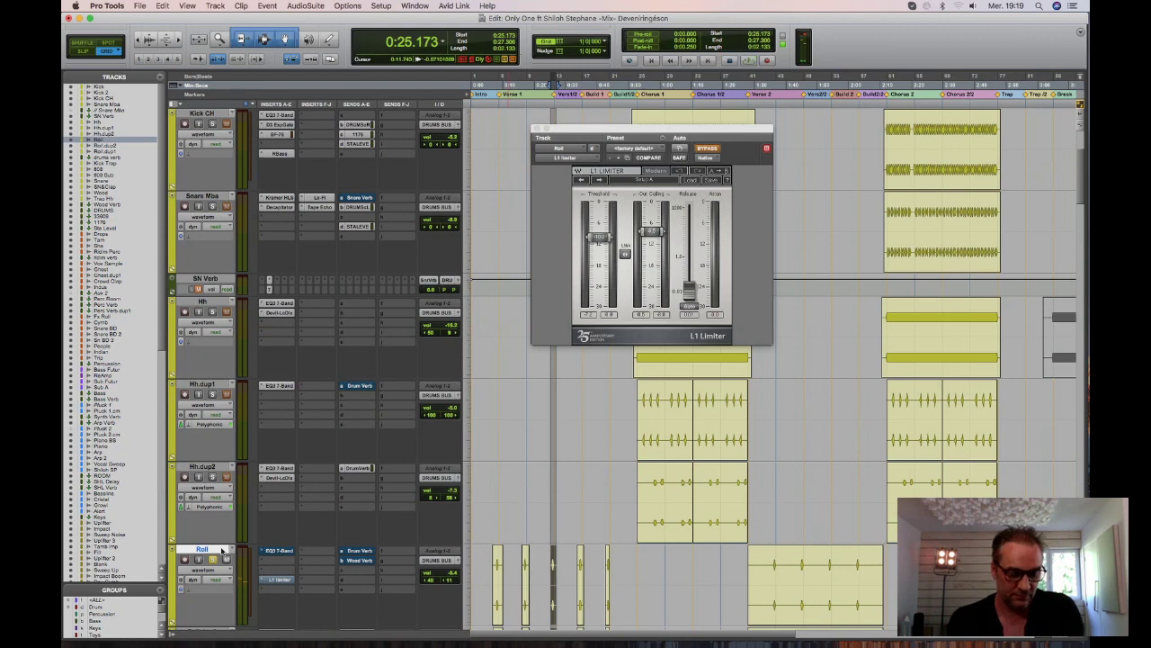
key("shift+a")
key("space")
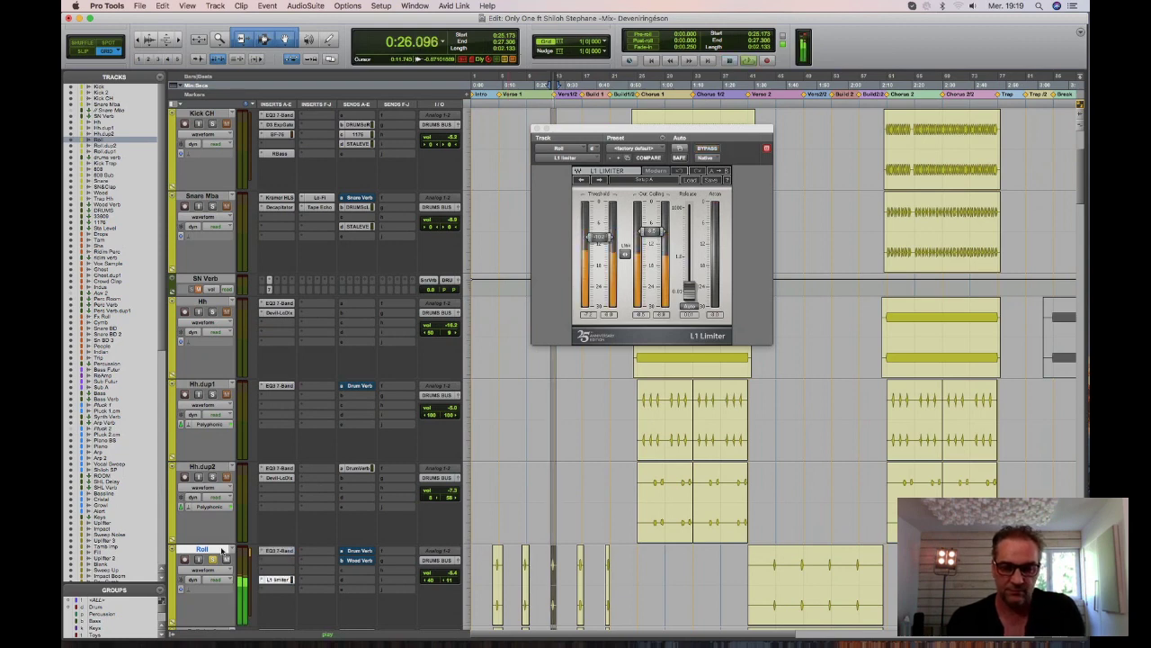
key("space")
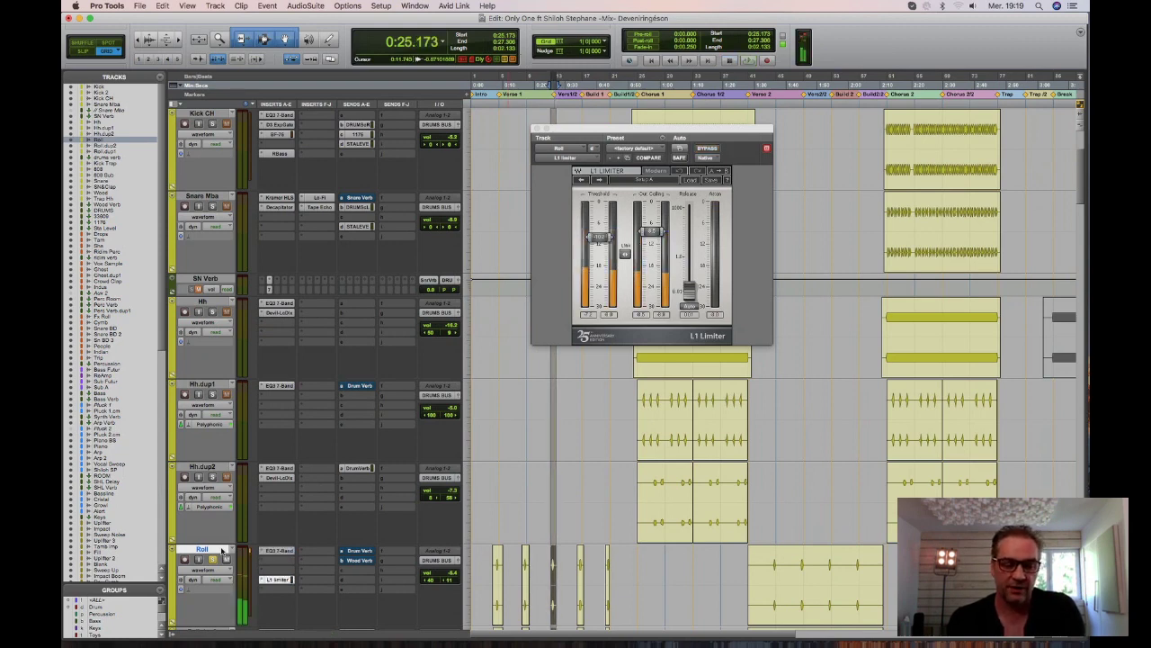
Replay the Roll clip with its inserts active and close the L1 Limiter window.
key("space")
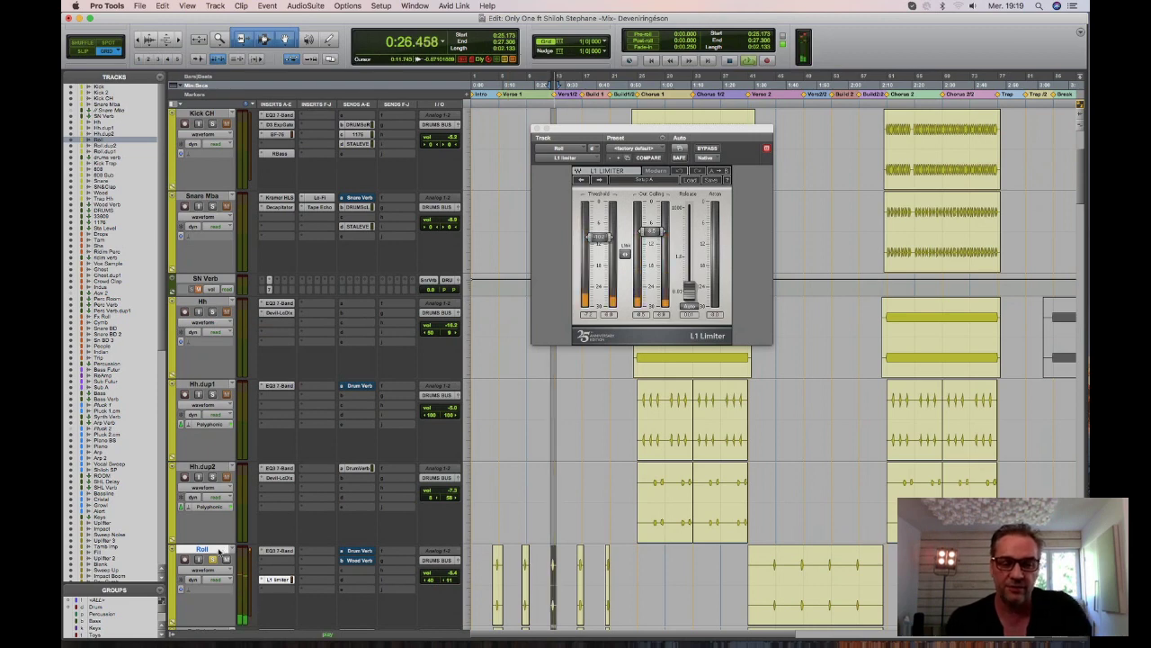
key("space")
key("space")
key("space")
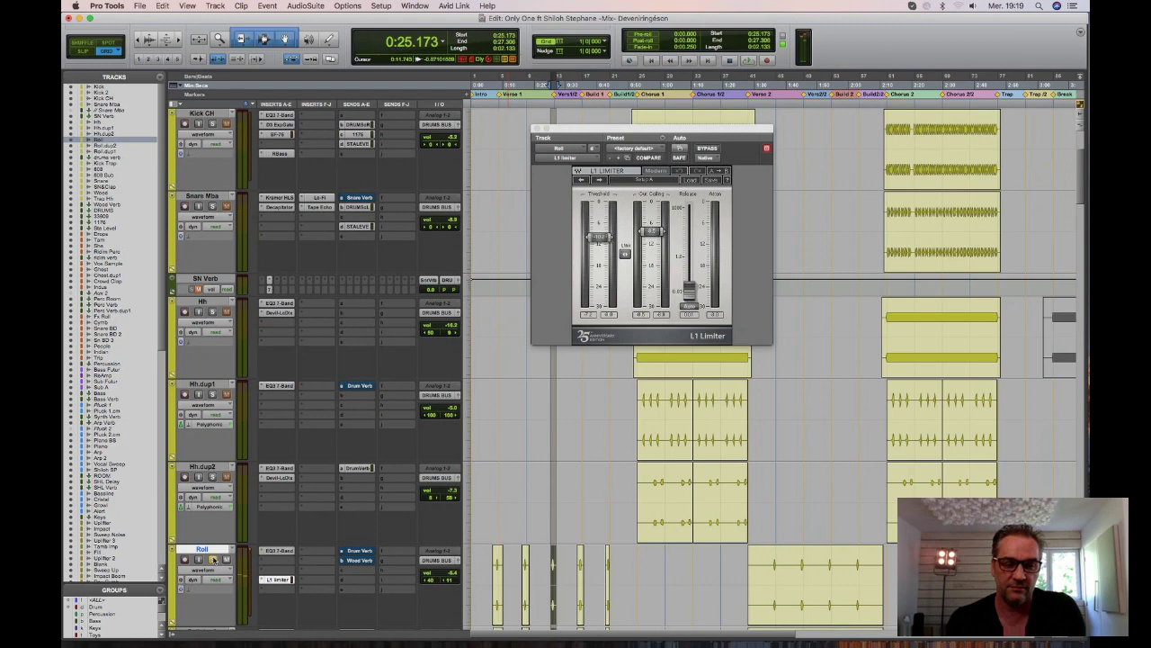
left_click(536, 128)
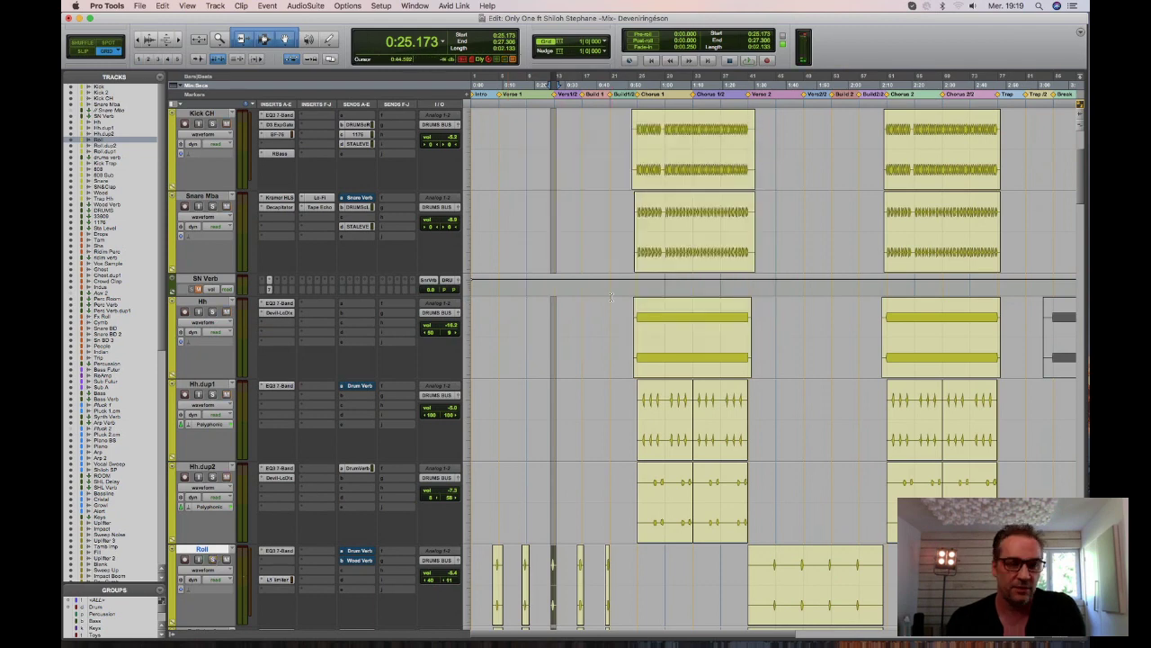
Select the first Kick 2 clip at 0:43.008, just before Build 1/2, solo the Kick 2 track and play it.
scroll(610, 295, "up", 3)
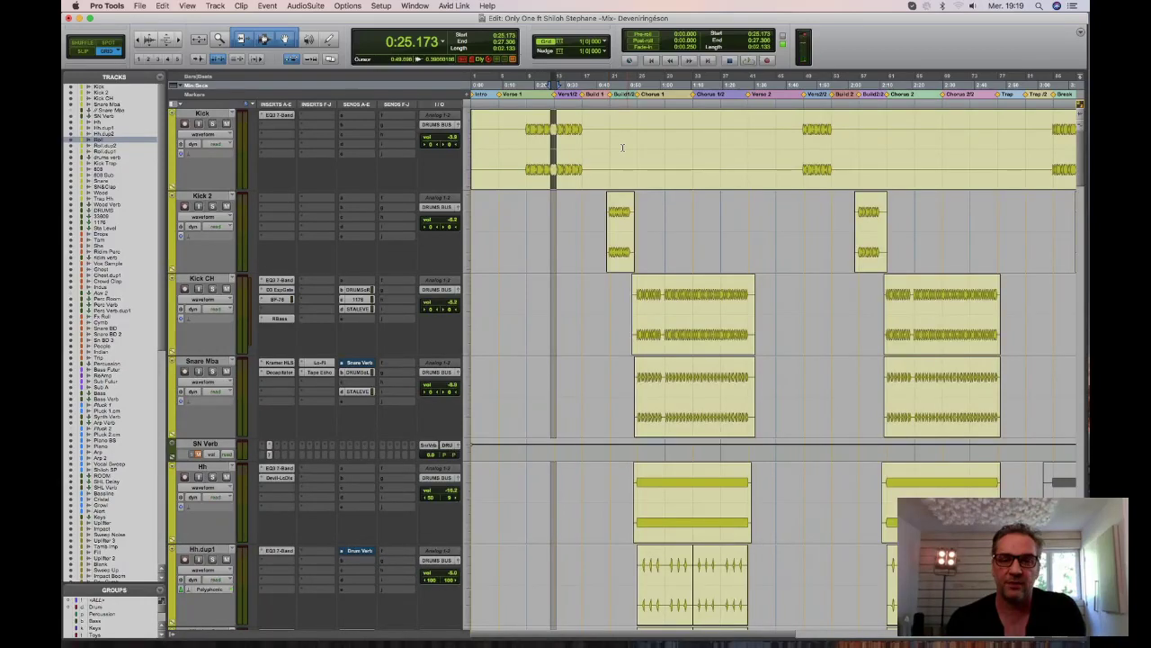
left_click(620, 239)
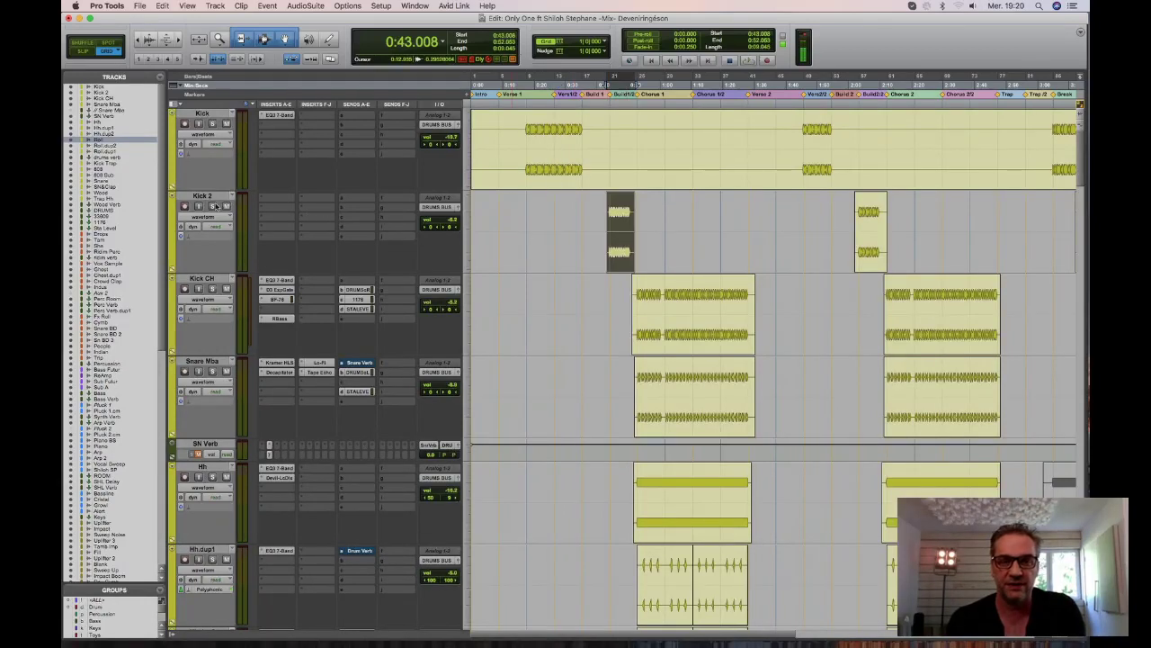
left_click(213, 206)
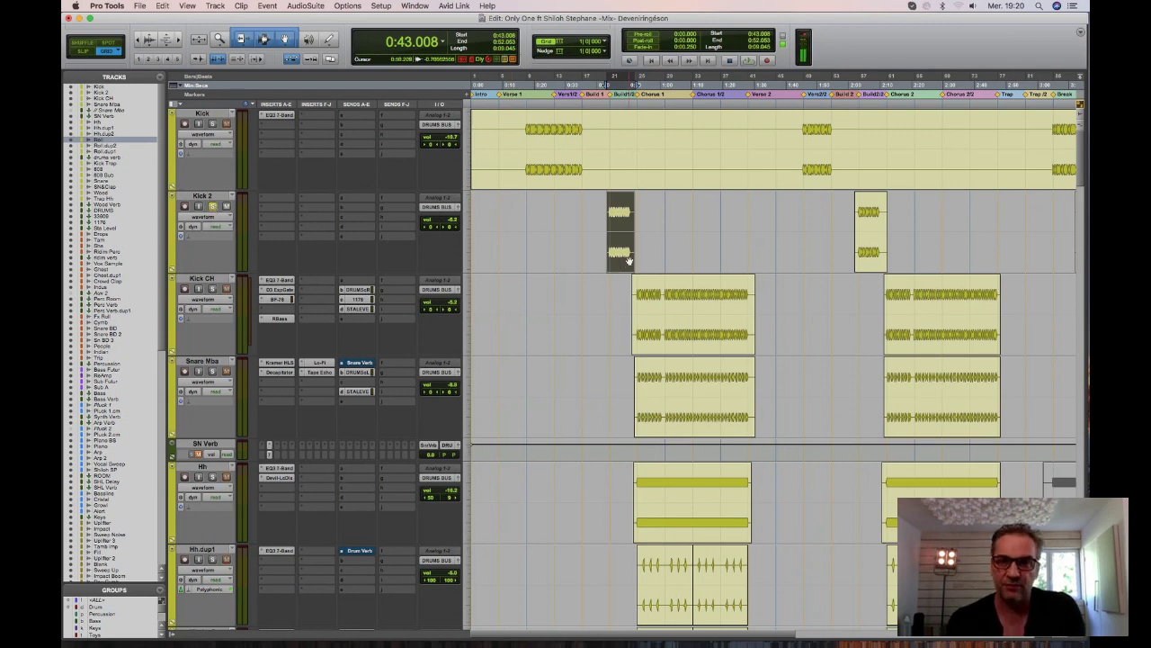
key("super+bracketright")
key("super+bracketright")
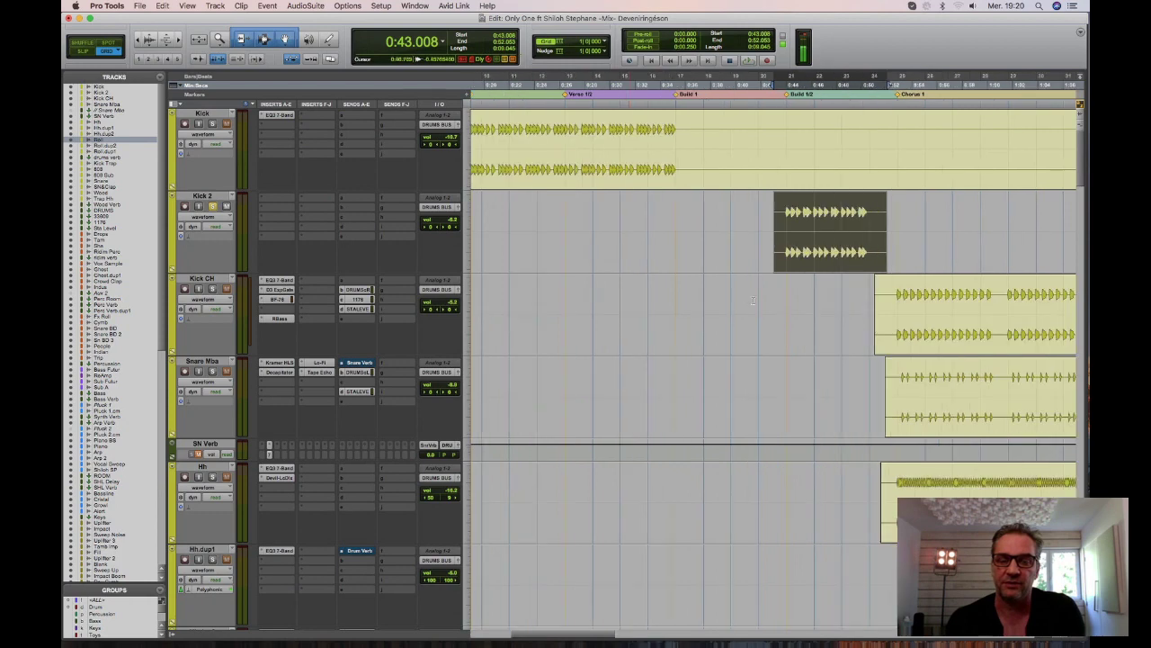
scroll(753, 299, "right", 3)
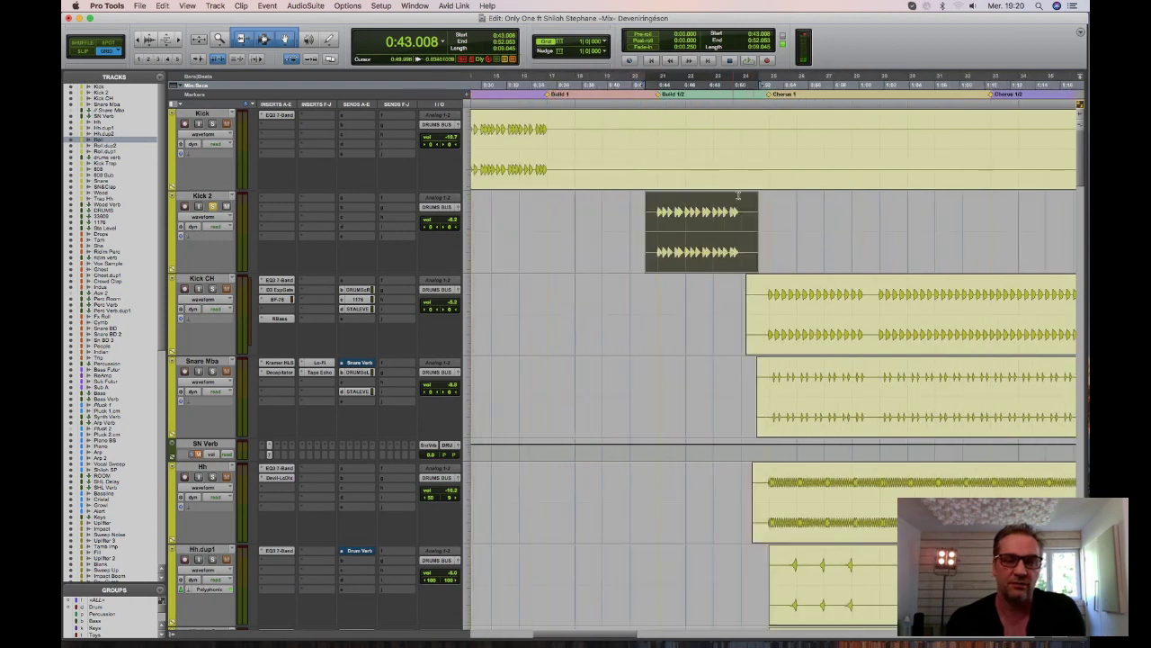
key("space")
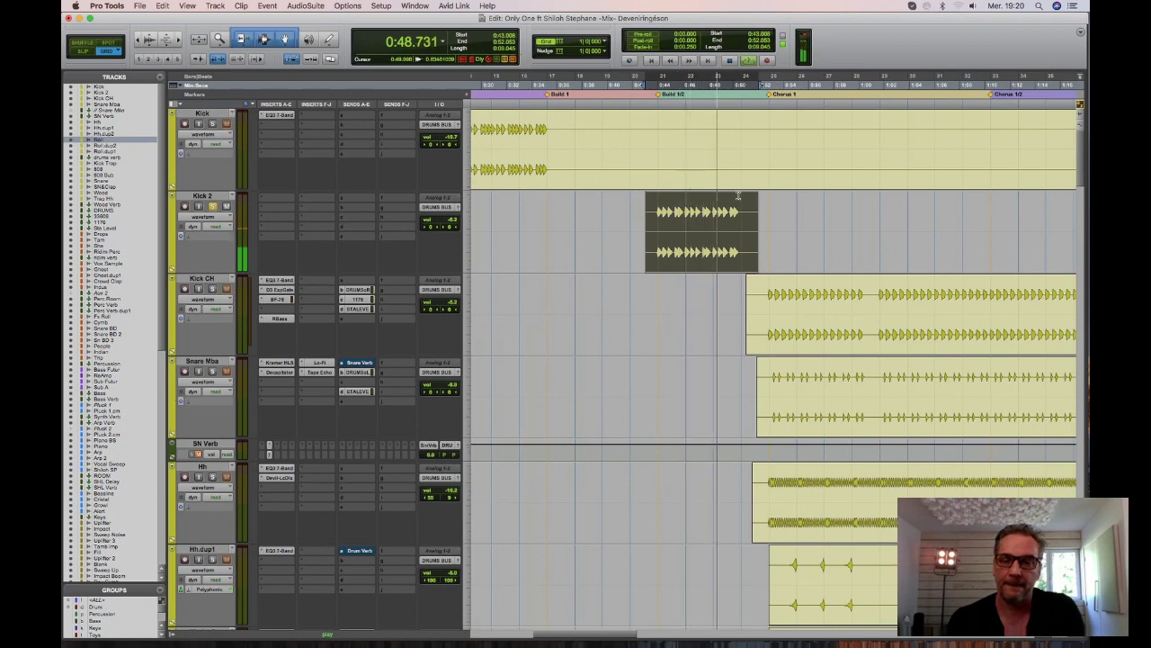
key("space")
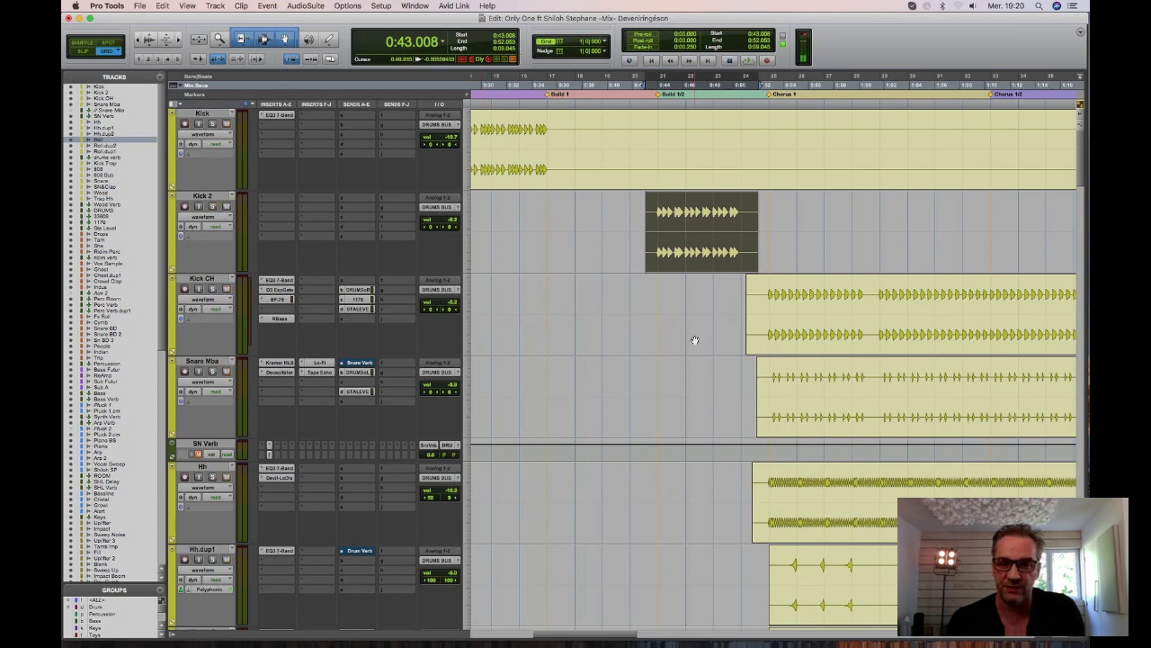
scroll(694, 340, "down", 4)
scroll(695, 340, "down", 15)
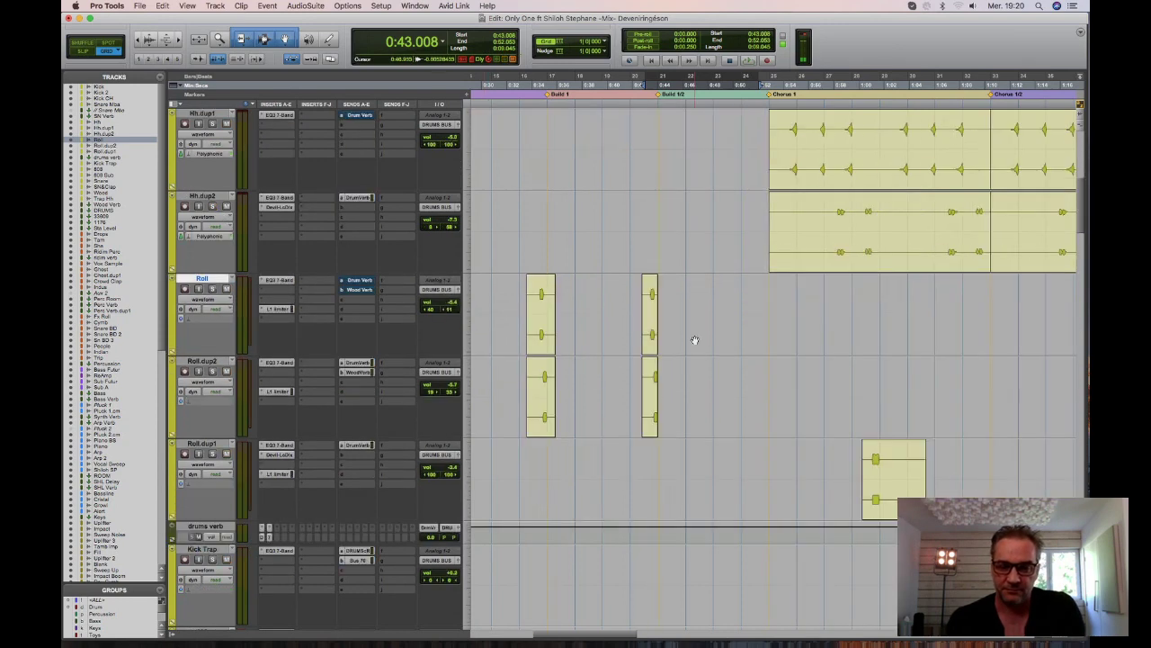
scroll(694, 340, "down", 10)
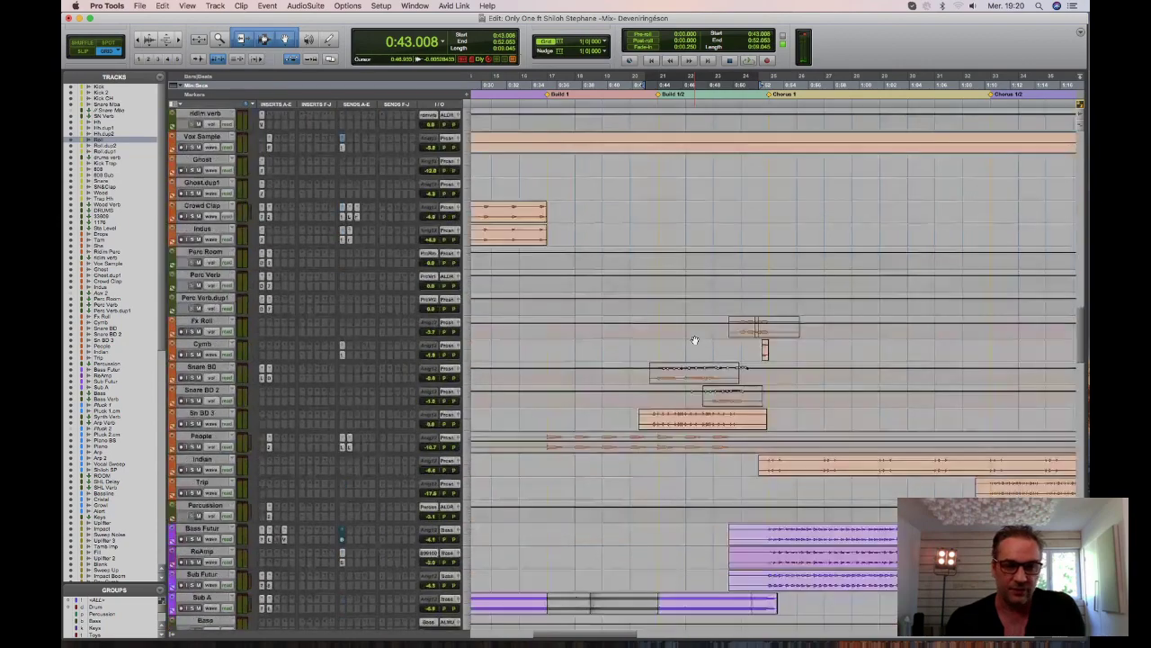
scroll(694, 341, "up", 15)
key("ctrl+alt+Up")
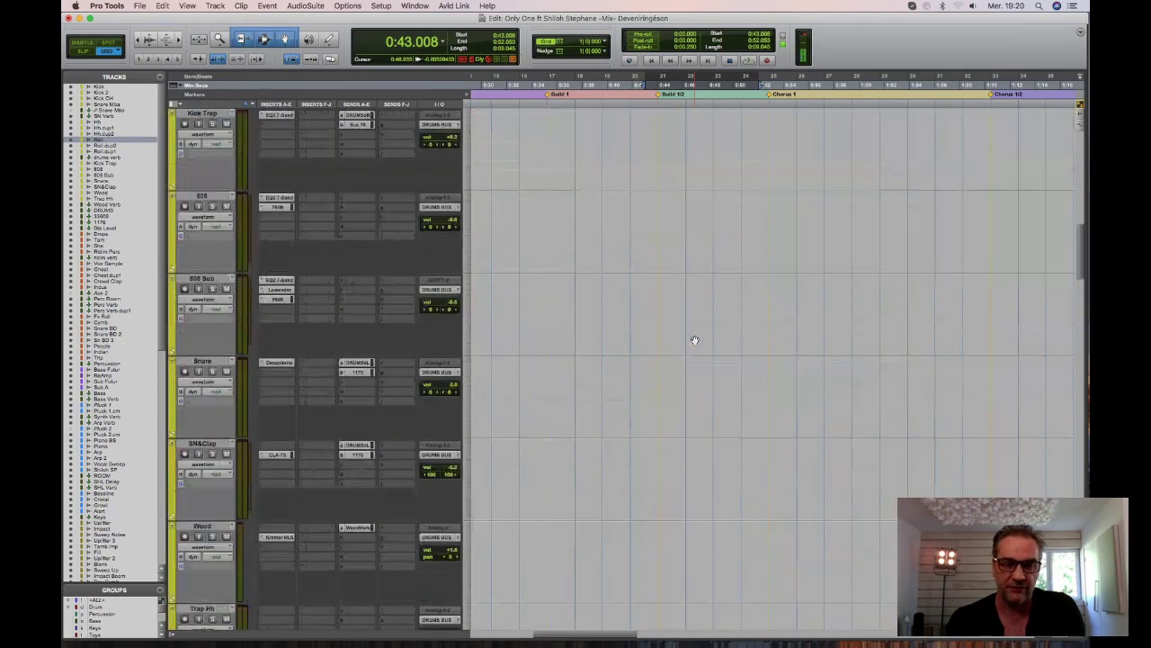
scroll(694, 340, "up", 10)
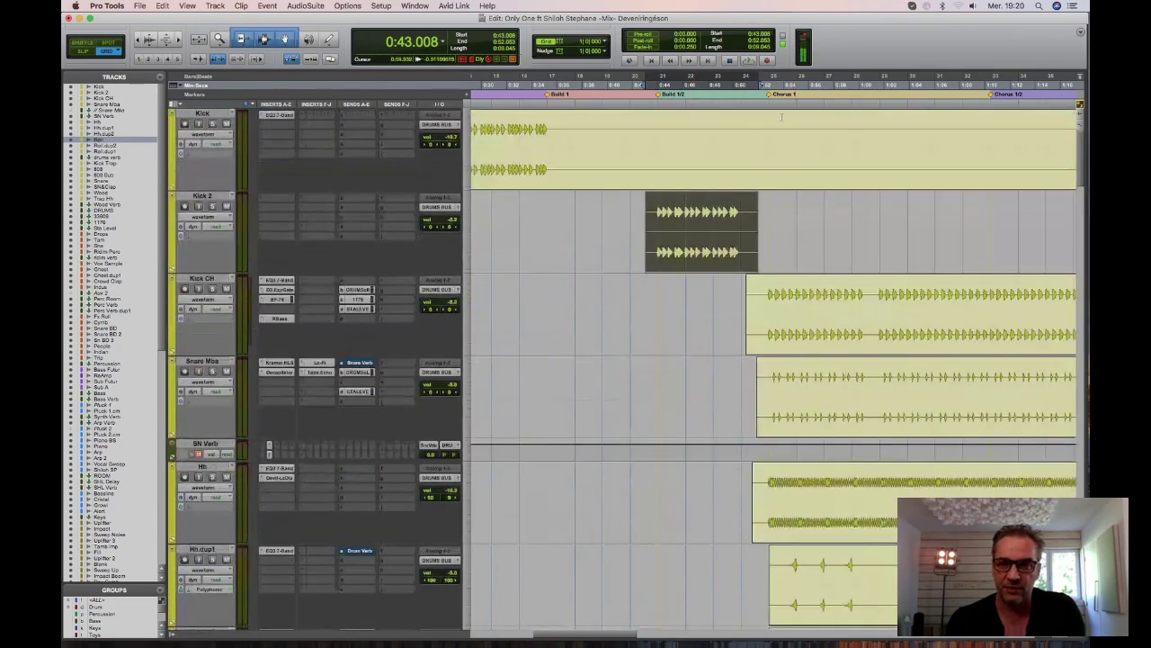
left_click(769, 94)
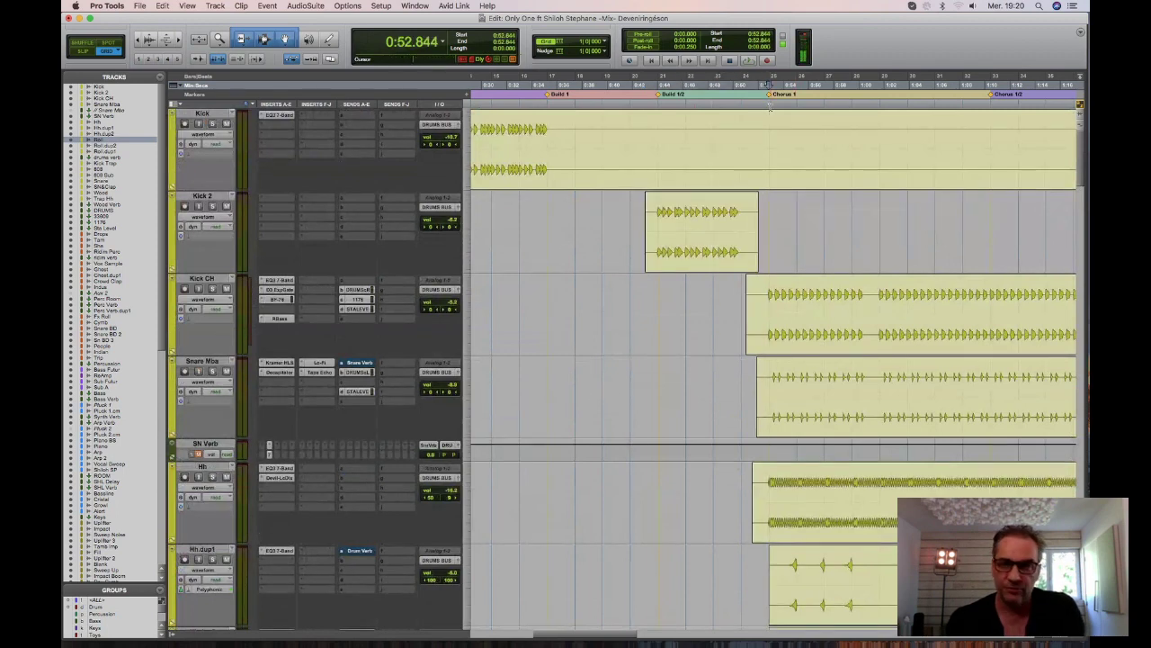
scroll(769, 107, "right", 3)
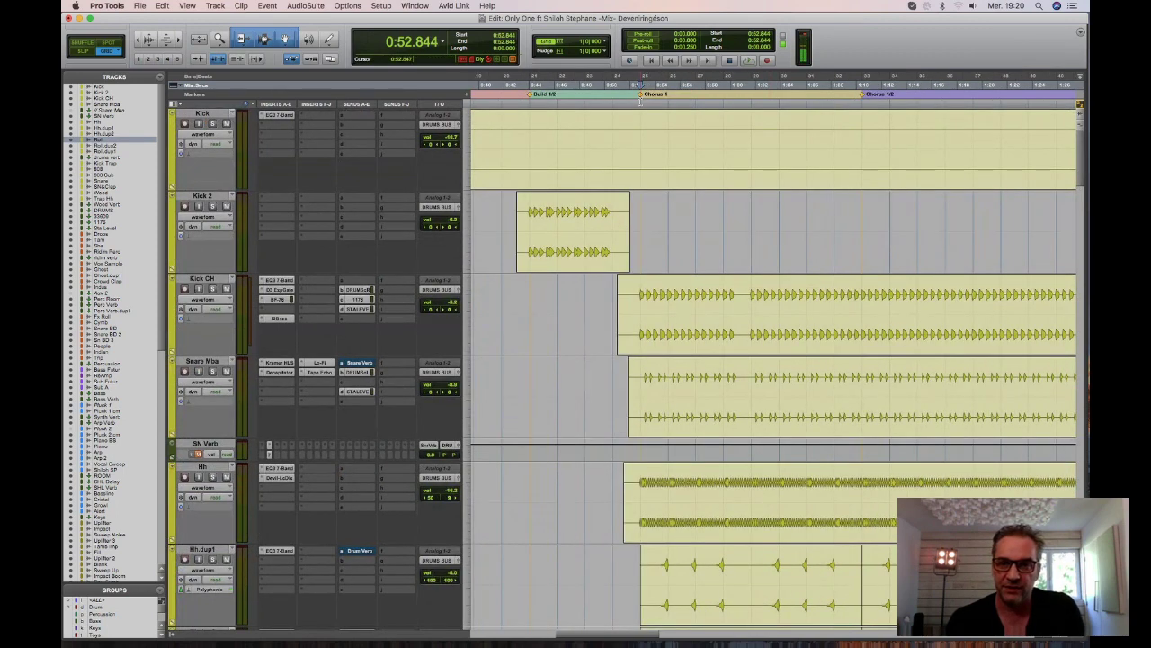
left_click_drag(639, 101, 862, 100)
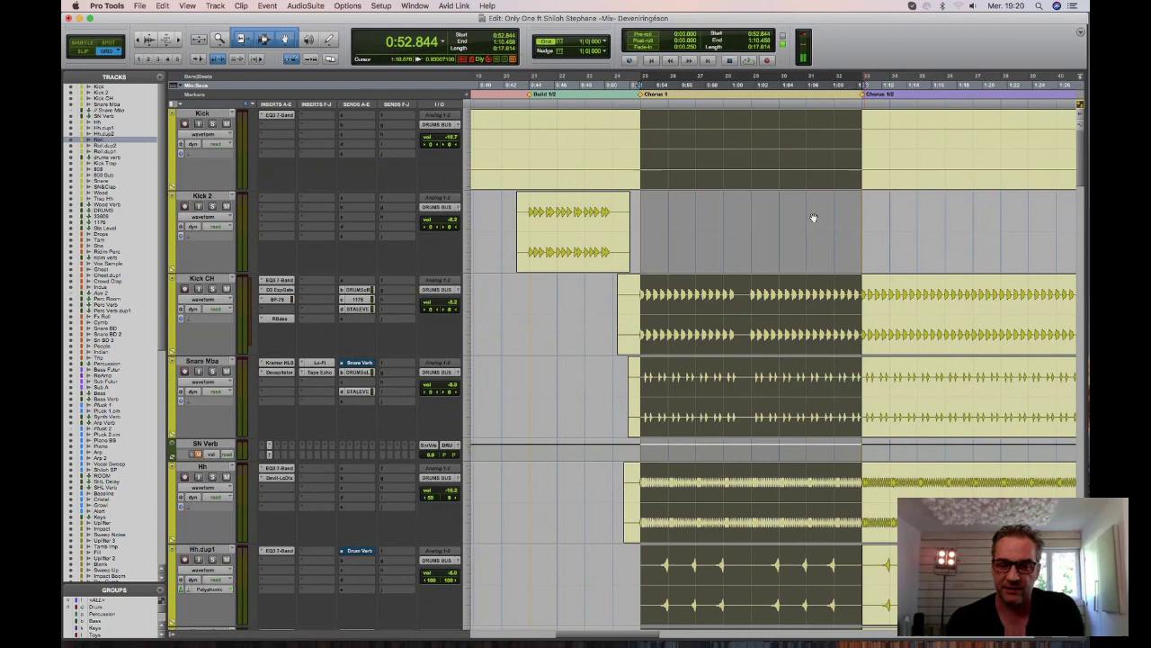
left_click(778, 299)
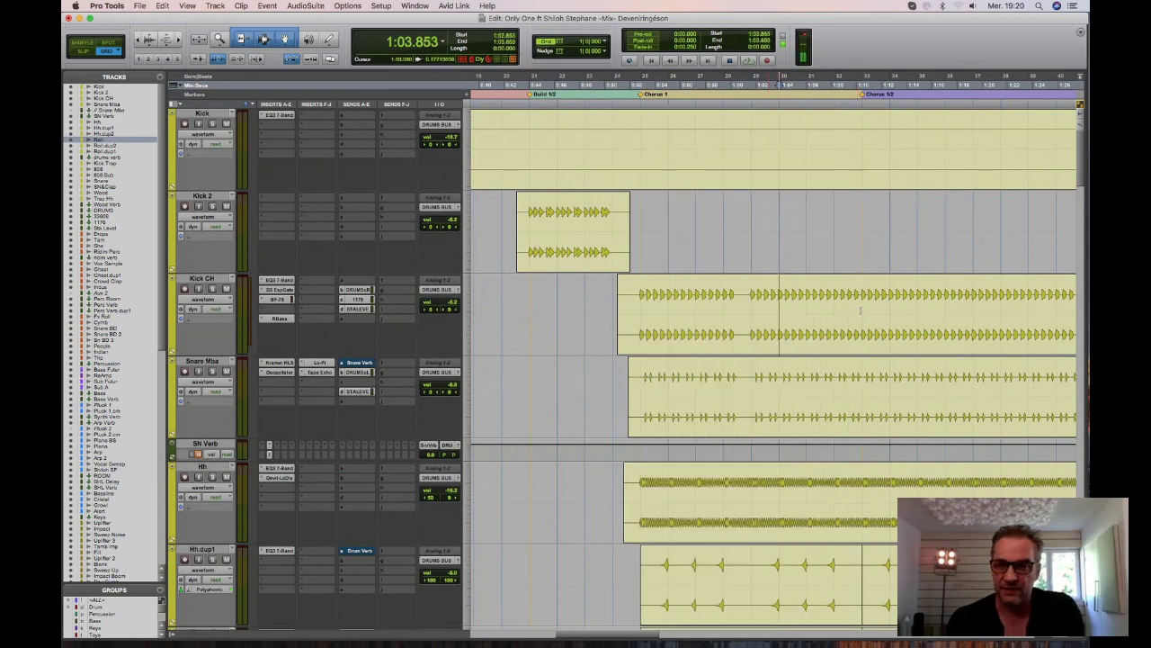
Select the first half of Chorus 1 on the Kick CH track, 0:52.844 to 1:10.458, and play it soloed.
left_click_drag(862, 306, 640, 306)
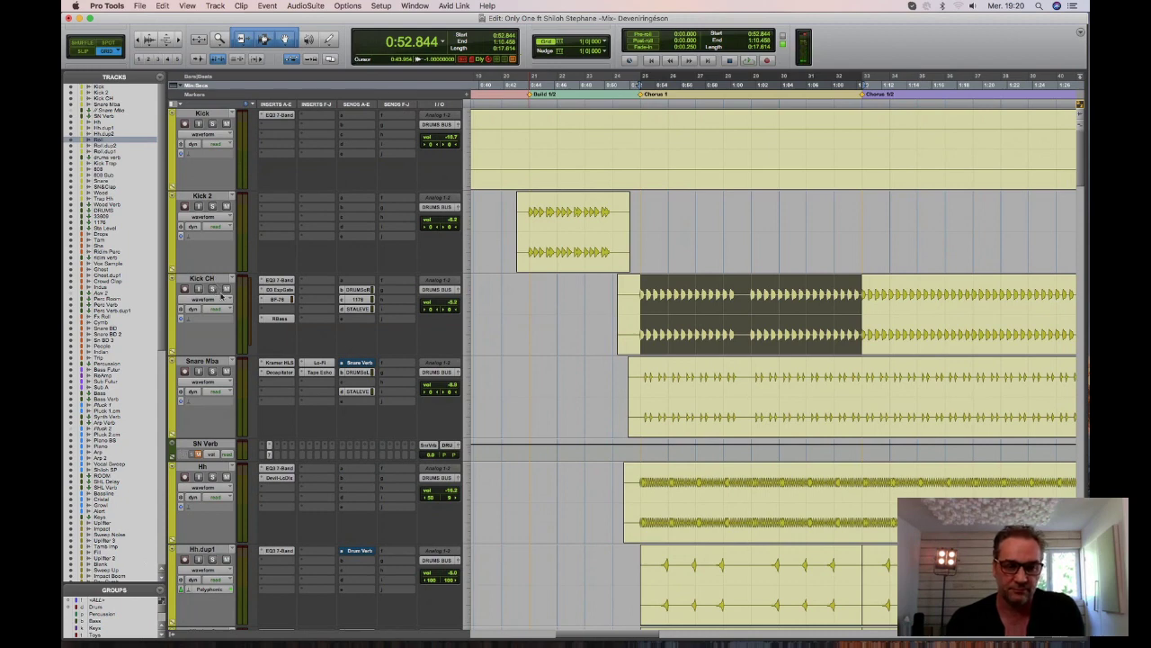
left_click(213, 289)
key("space")
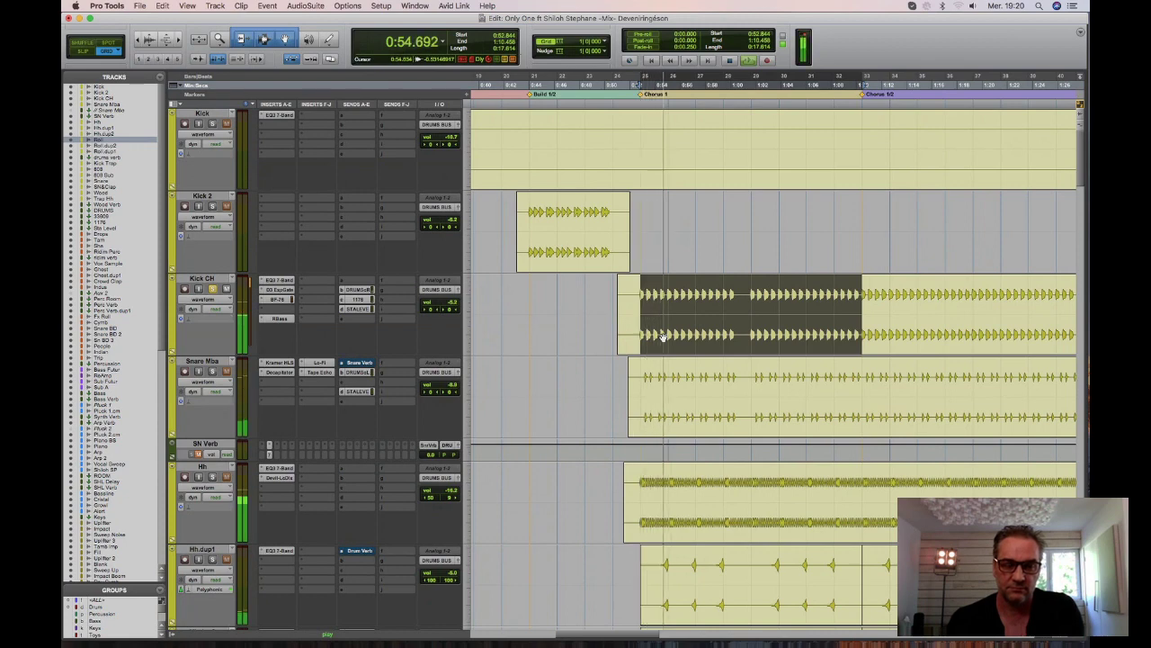
Select the Kick CH track, stop playback, and shorten the selection to 0:06.605 from the start of Chorus 1.
left_click(206, 278)
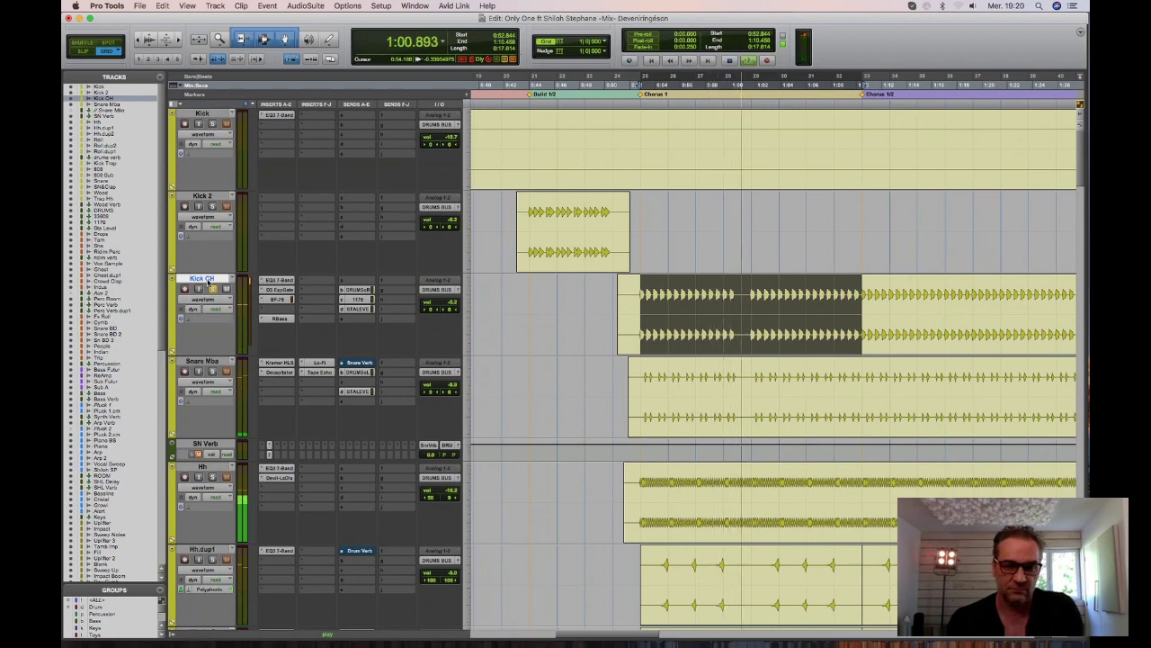
key("space")
left_click_drag(724, 296, 640, 295)
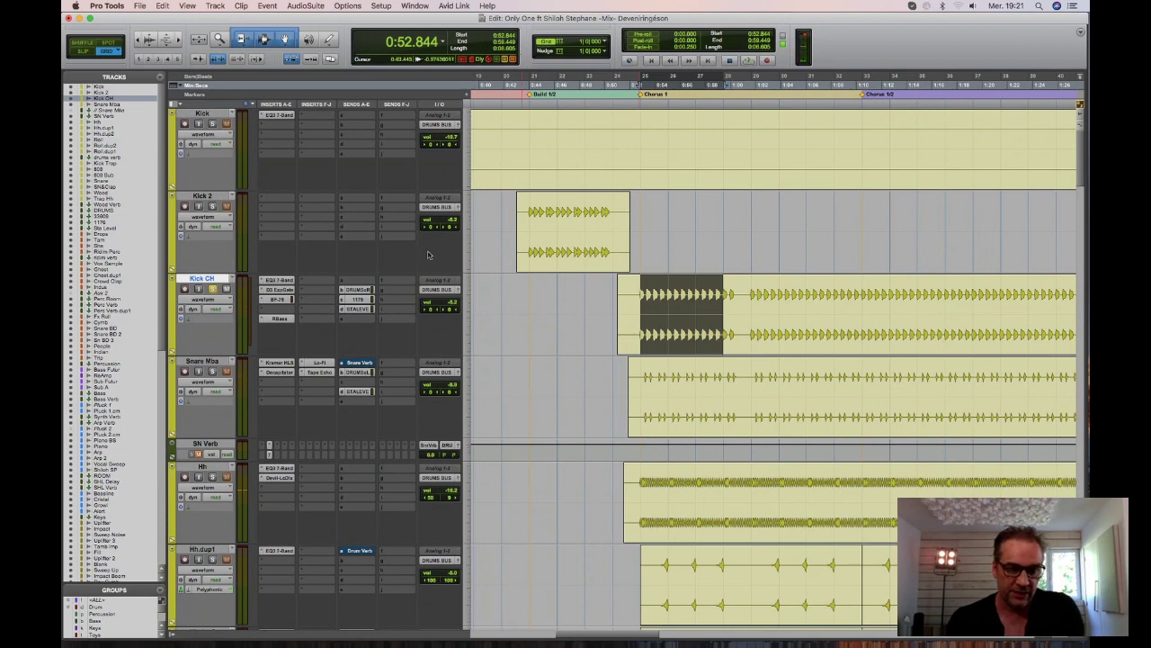
Open the Kick CH track's EQ3 7-Band and compare its low-mid band off and on while the selection plays.
left_click(280, 281)
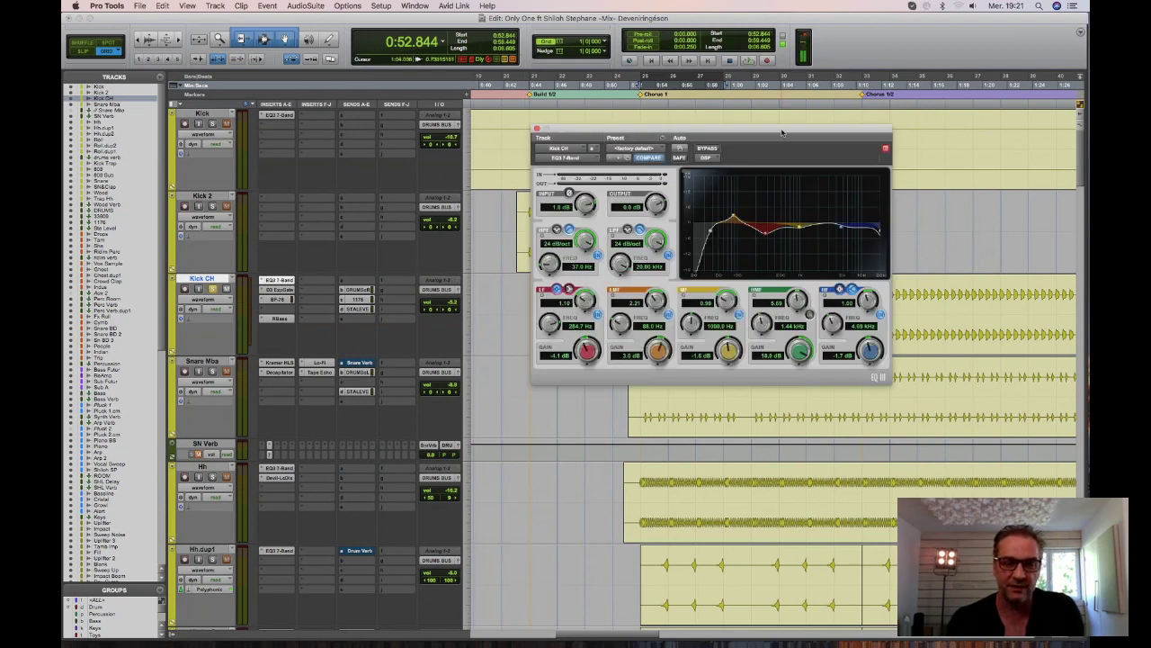
left_click_drag(782, 133, 498, 26)
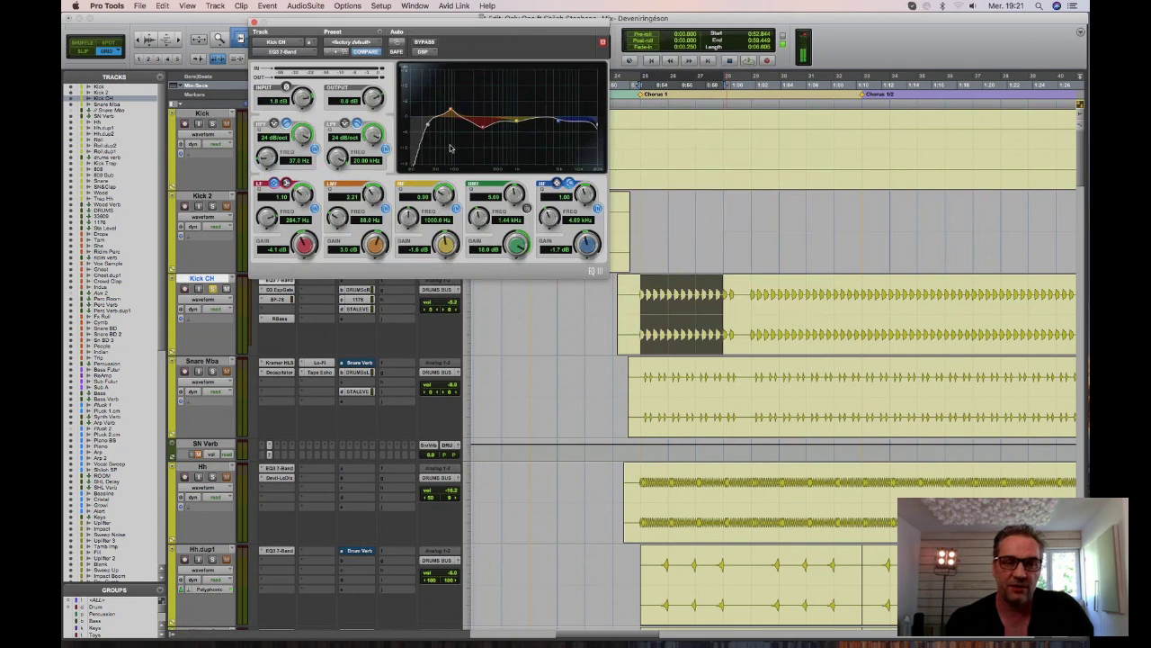
left_click(385, 209)
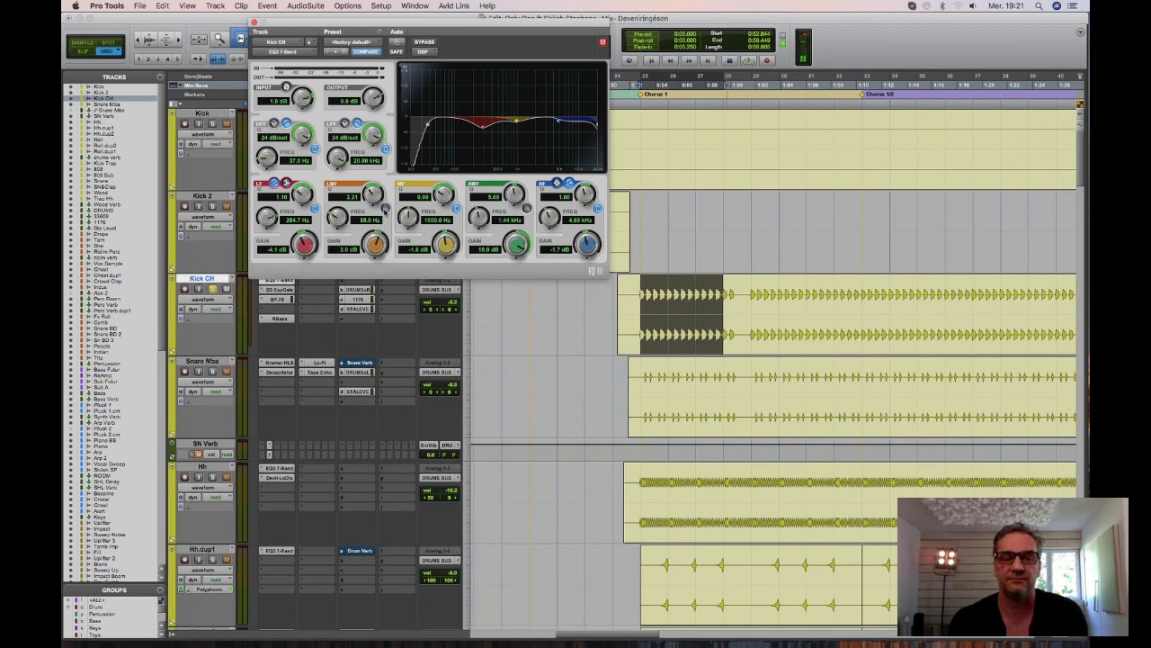
key("space")
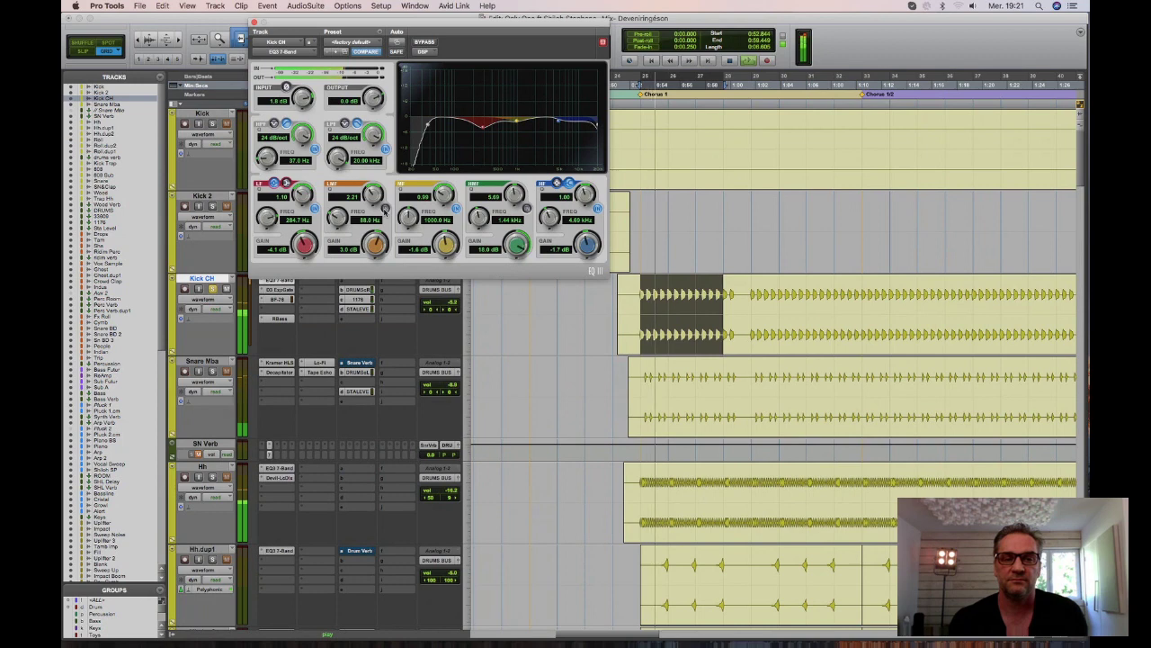
left_click(385, 210)
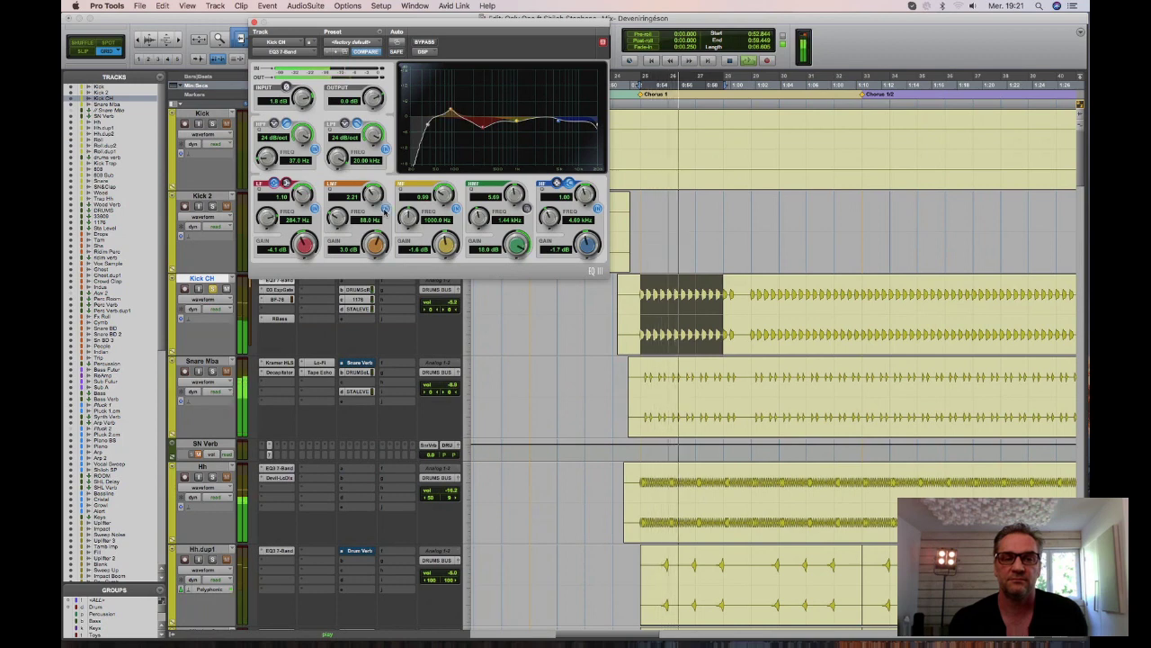
left_click(385, 209)
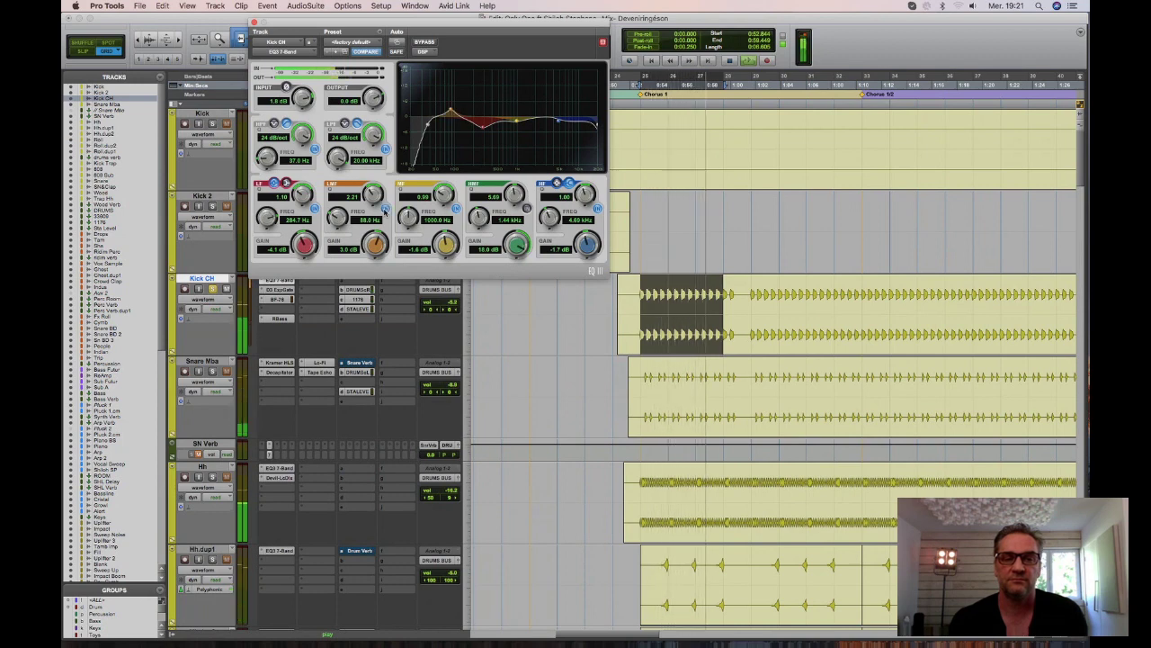
left_click(385, 210)
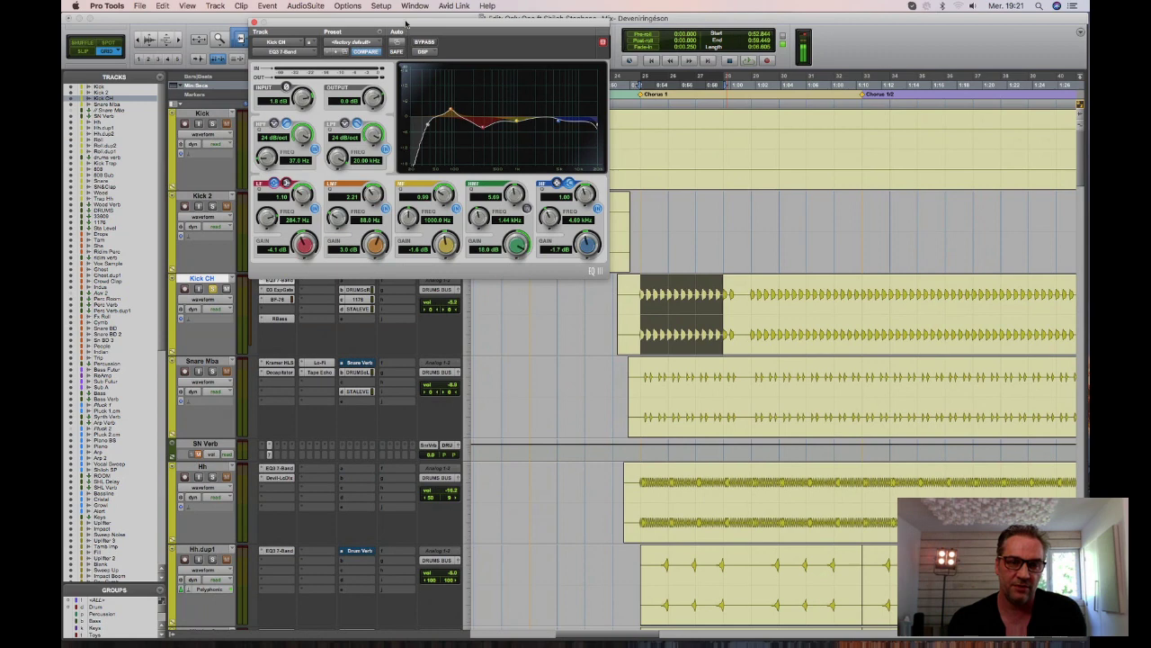
Uncover the Kick CH inserts and compare the whole EQ3 7-Band bypassed and active during playback.
left_click_drag(406, 25, 401, 334)
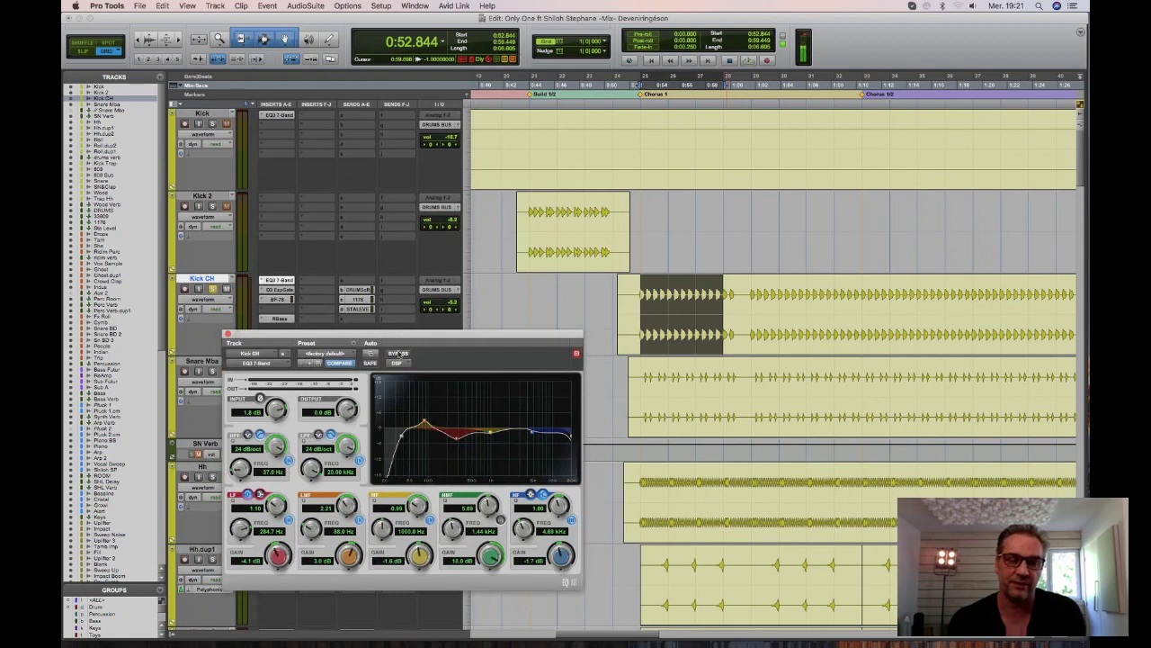
left_click(399, 354)
key("space")
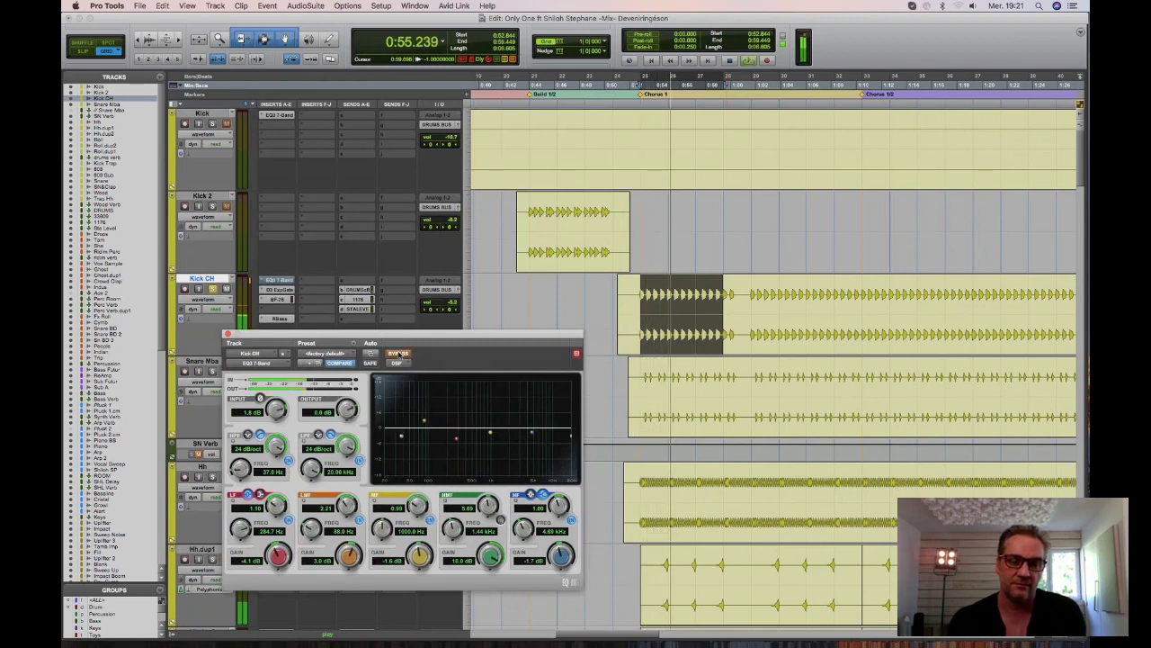
left_click(399, 355)
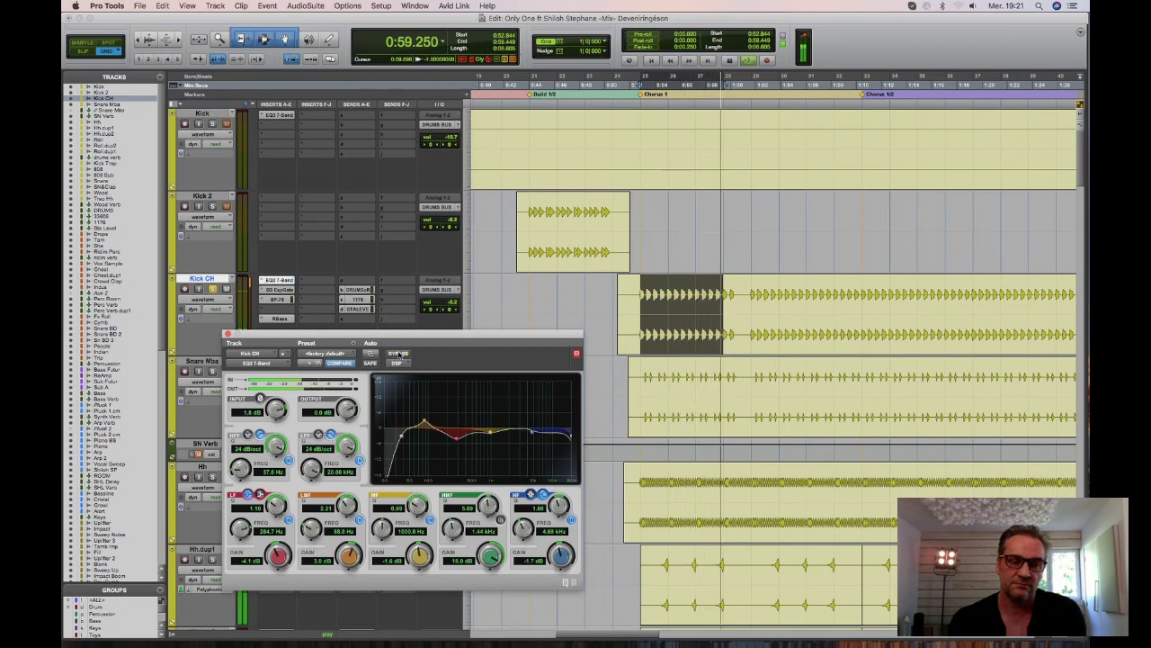
key("space")
Open the Kick CH track's Dyn3 Expander/Gate and compare it bypassed and active while the selection plays.
left_click_drag(399, 343, 404, 369)
left_click(279, 289)
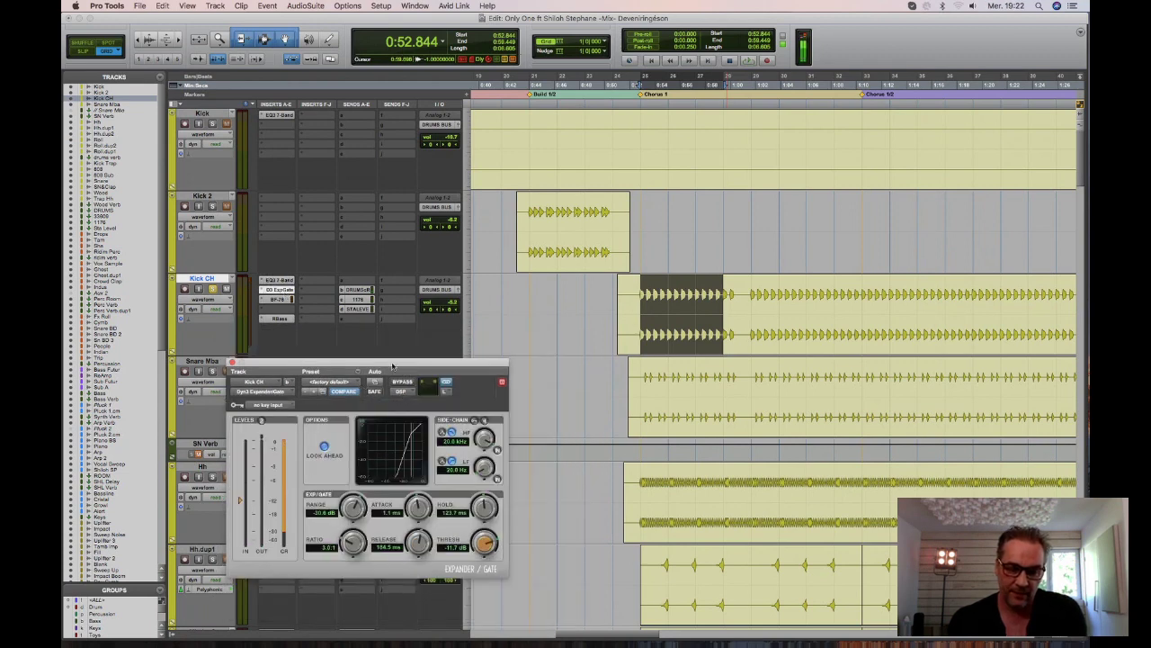
left_click_drag(400, 361, 418, 342)
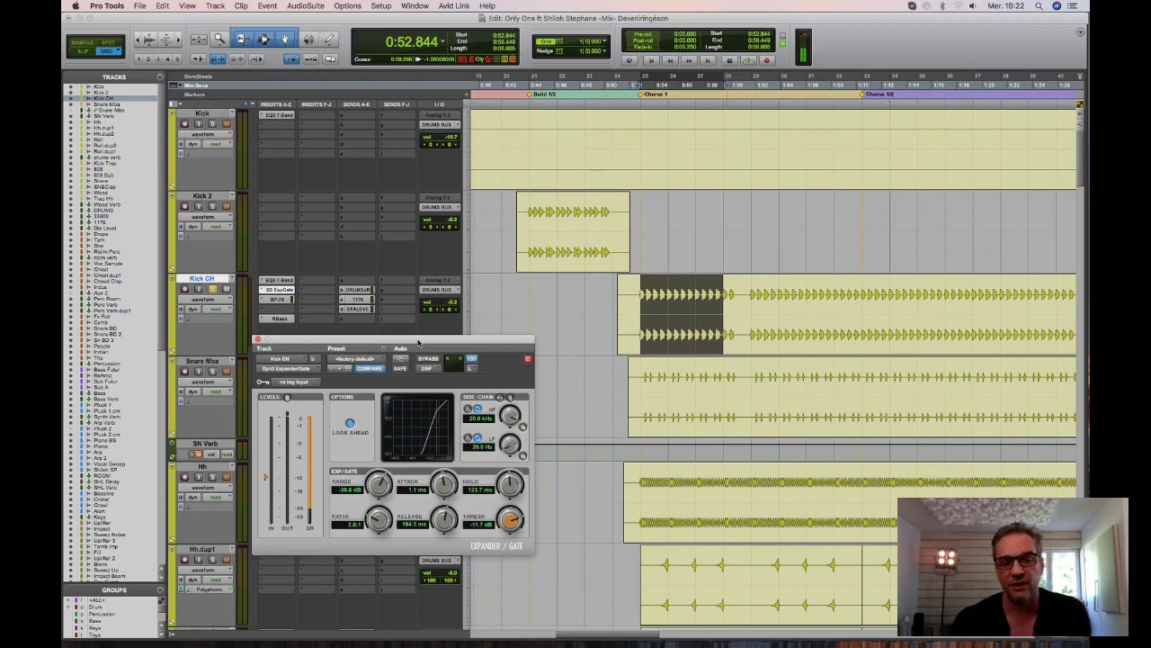
left_click_drag(418, 343, 494, 337)
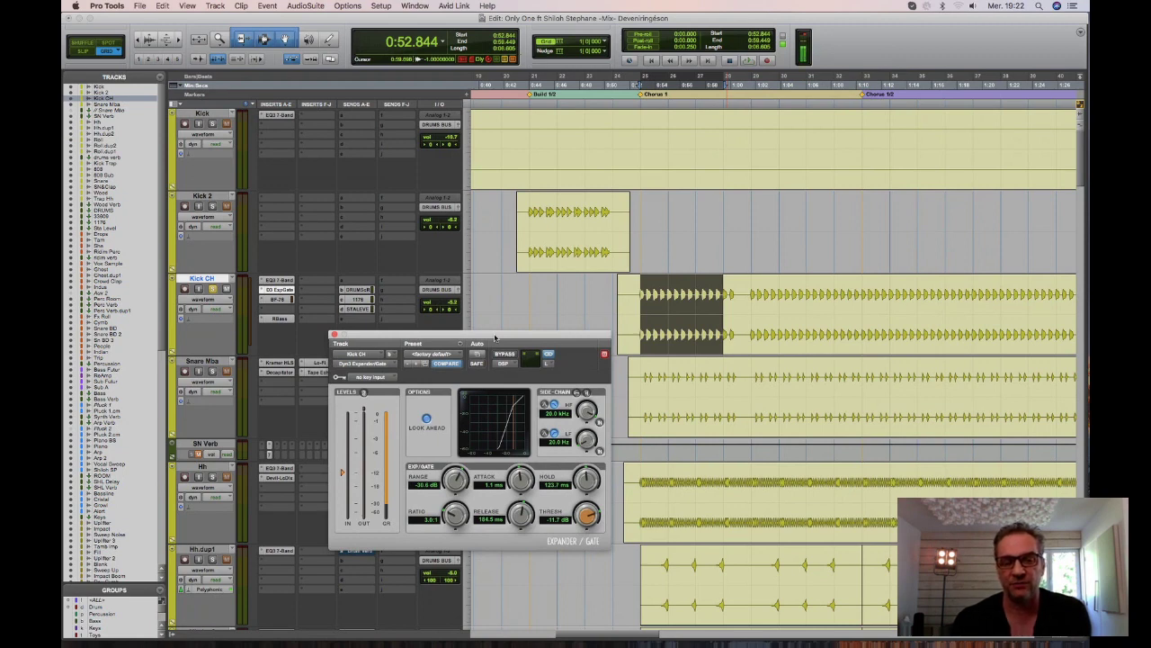
left_click_drag(494, 337, 499, 328)
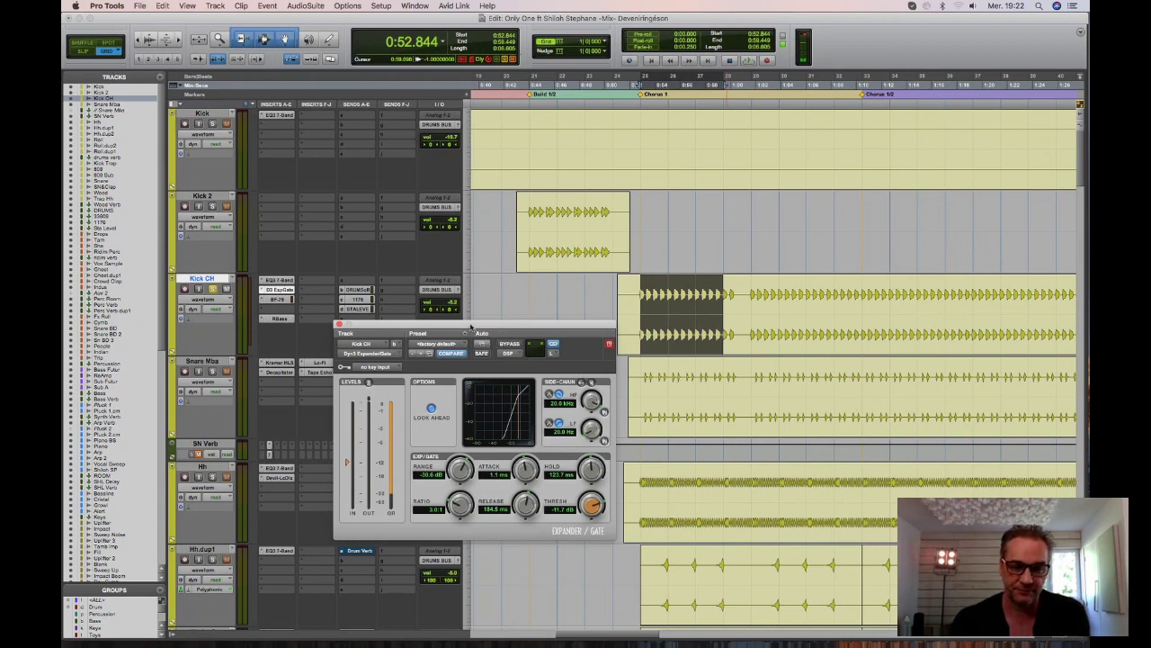
left_click_drag(470, 326, 467, 322)
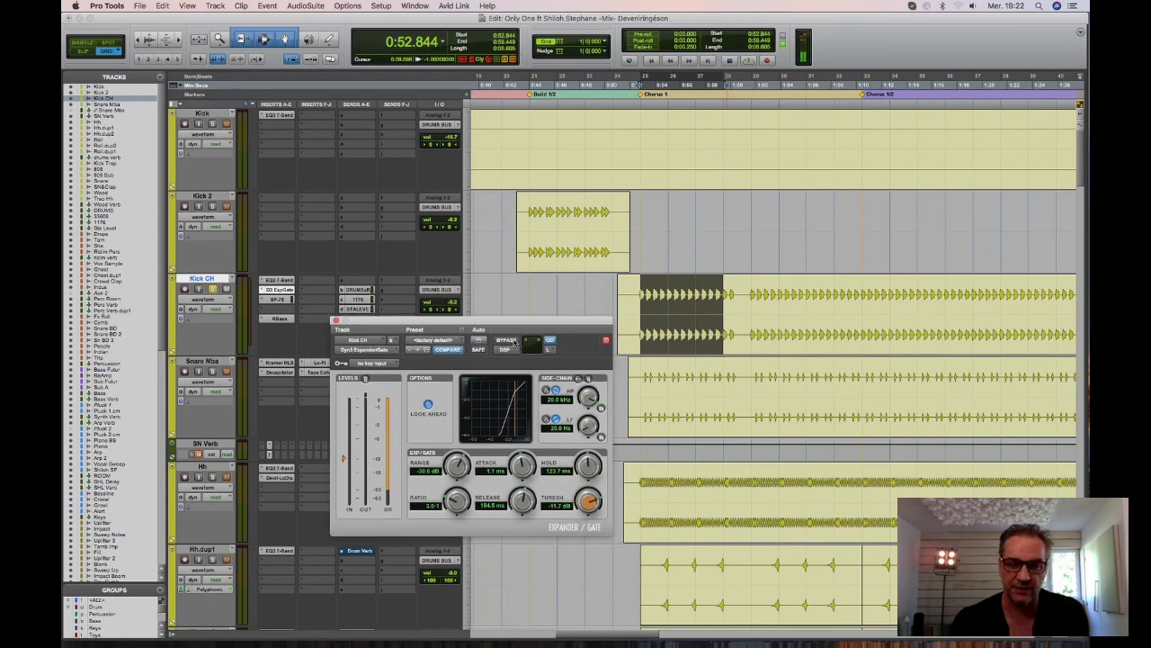
key("space")
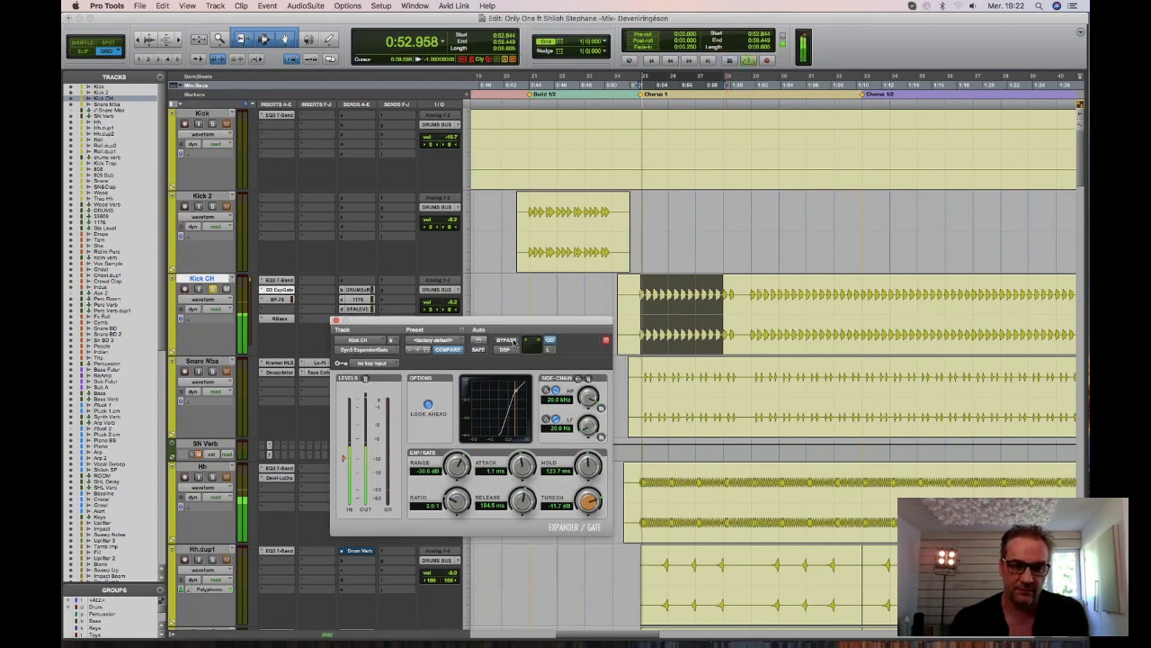
left_click(507, 340)
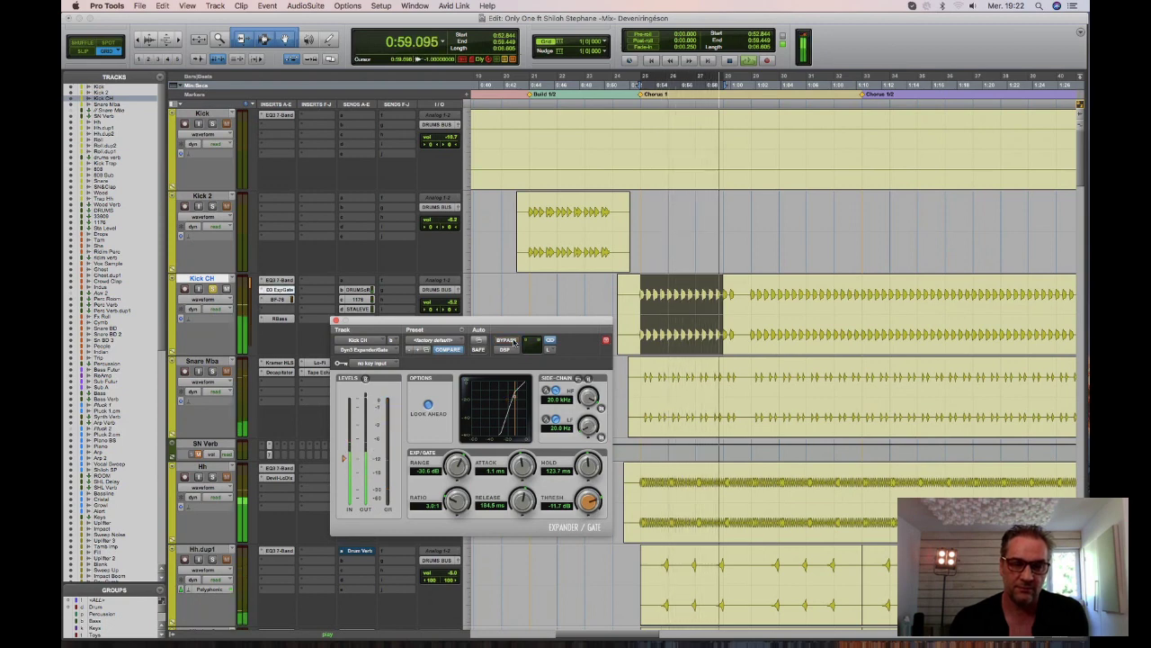
left_click(508, 340)
key("space")
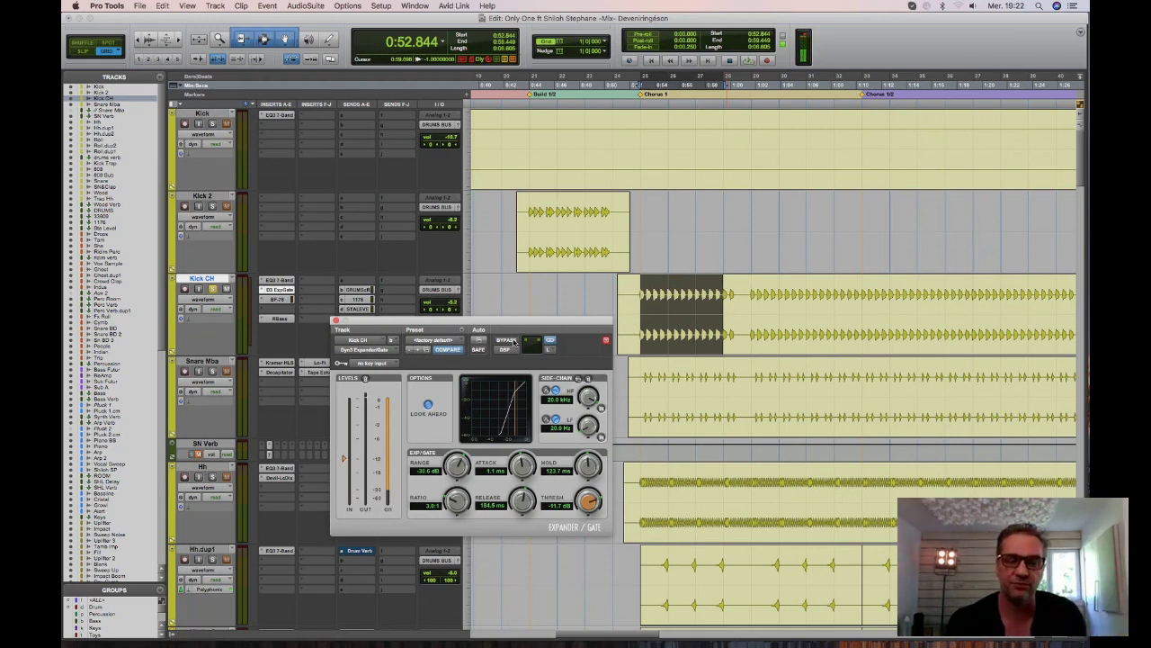
Open the BF-76 peak limiter on the Kick CH track and place its window below the track's inserts.
left_click(278, 300)
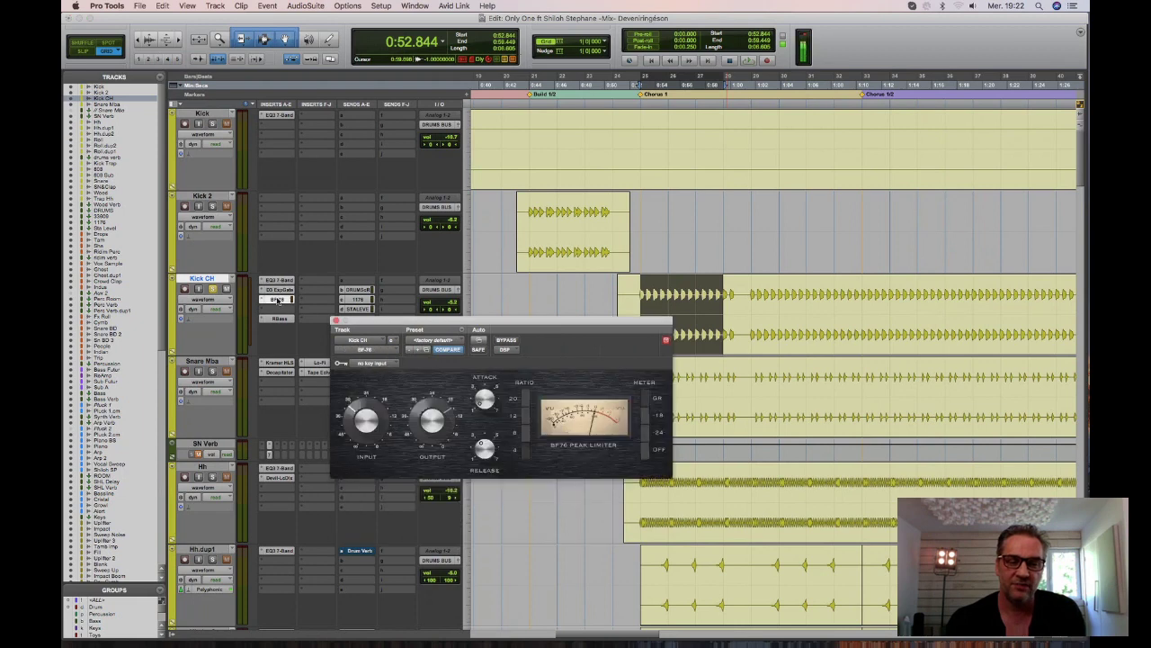
left_click_drag(396, 322, 386, 326)
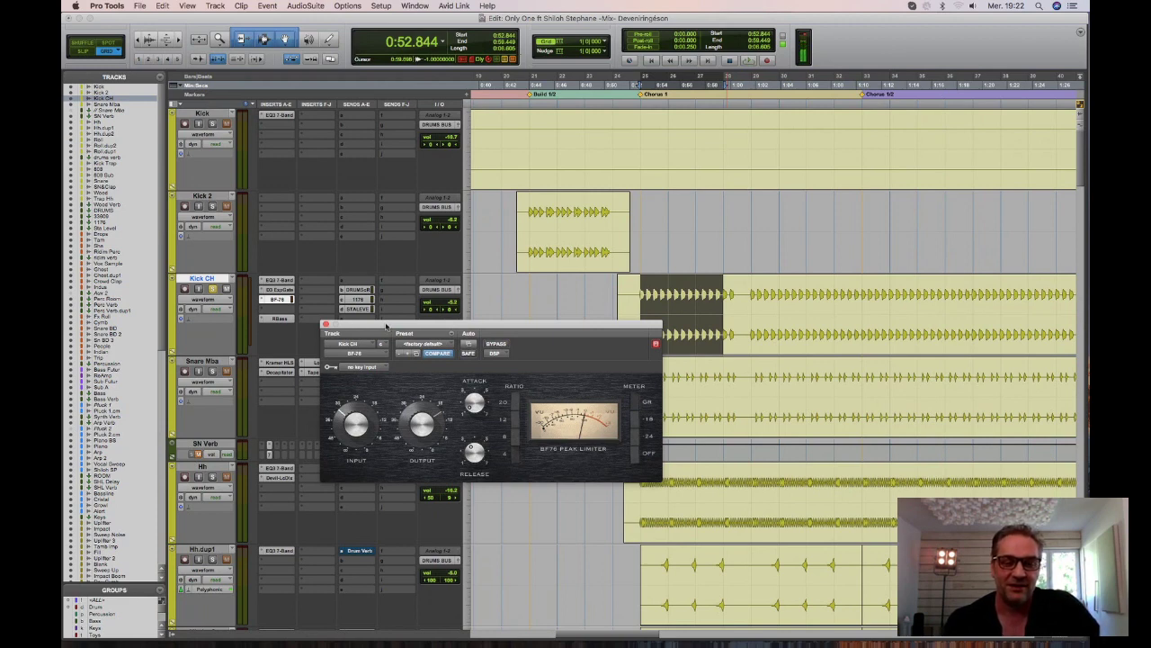
left_click_drag(387, 325, 381, 318)
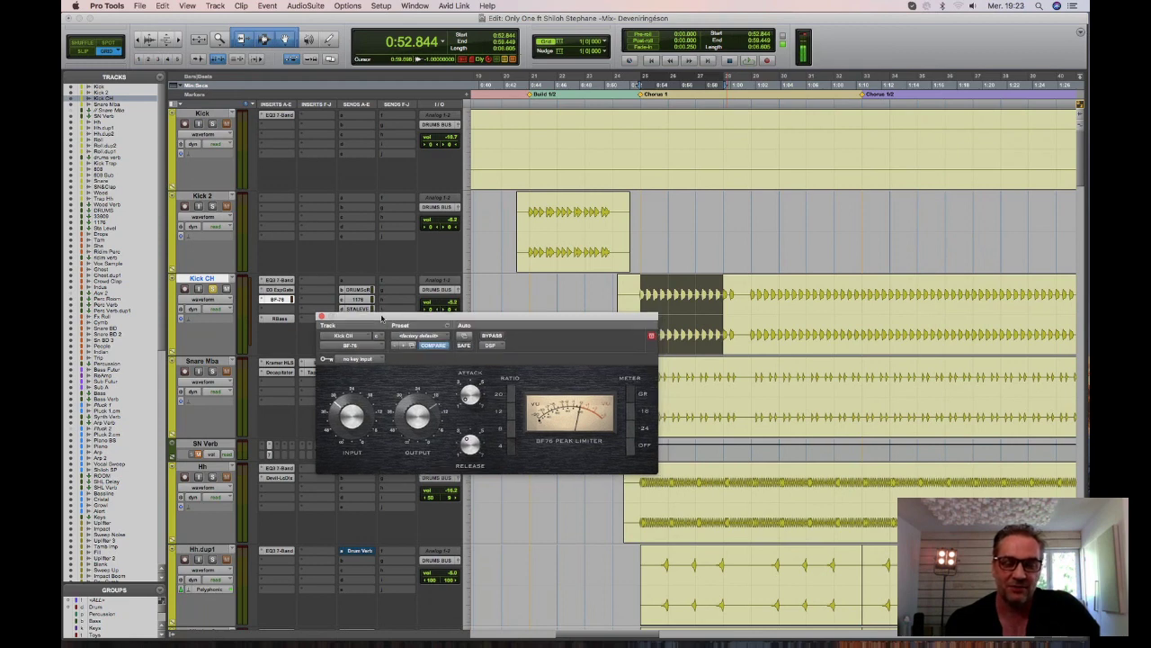
left_click_drag(382, 318, 380, 325)
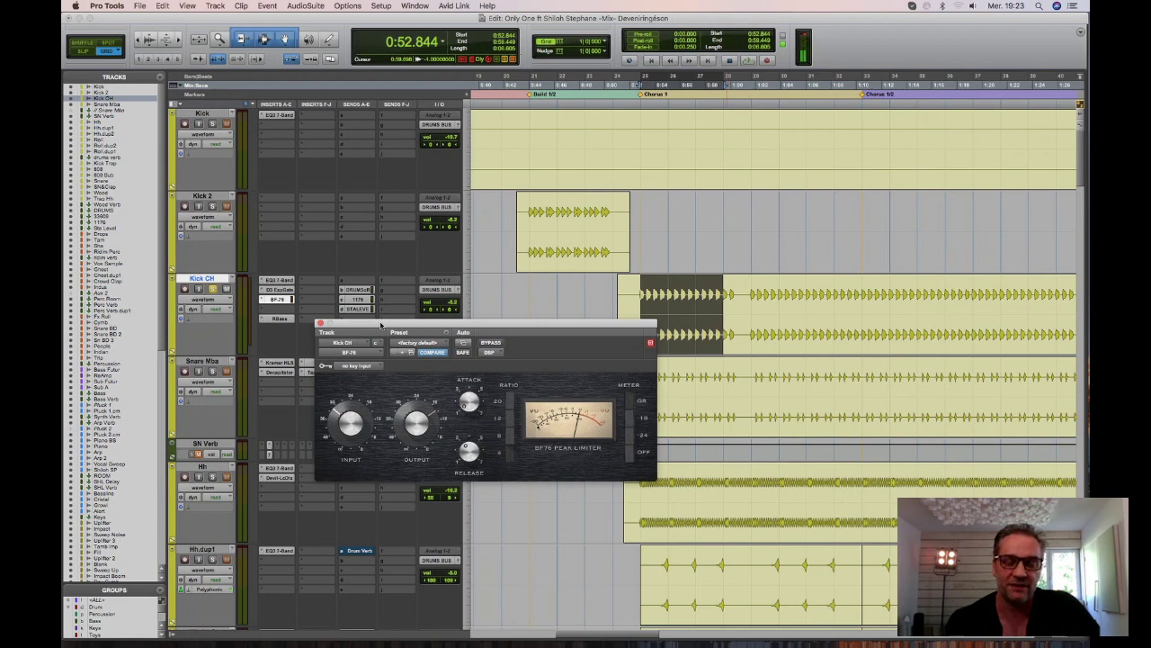
left_click_drag(381, 325, 380, 322)
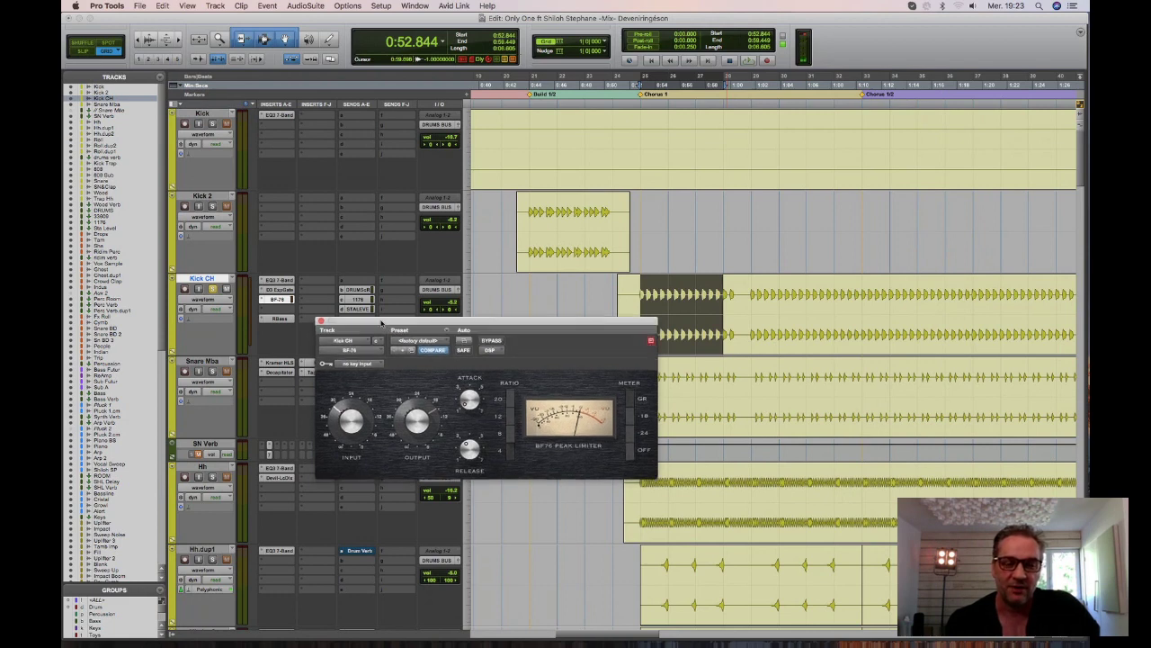
Show the BF-76's choices between DSP and Native formats, leaving it as a DSP plug-in.
left_click(500, 351)
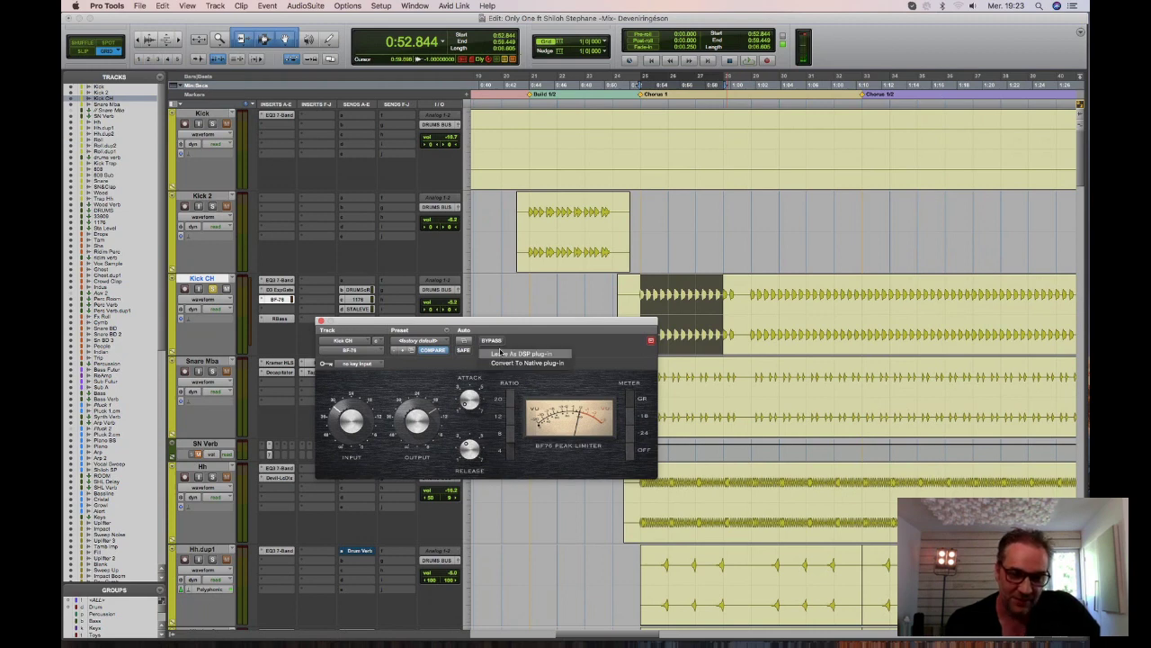
left_click(505, 353)
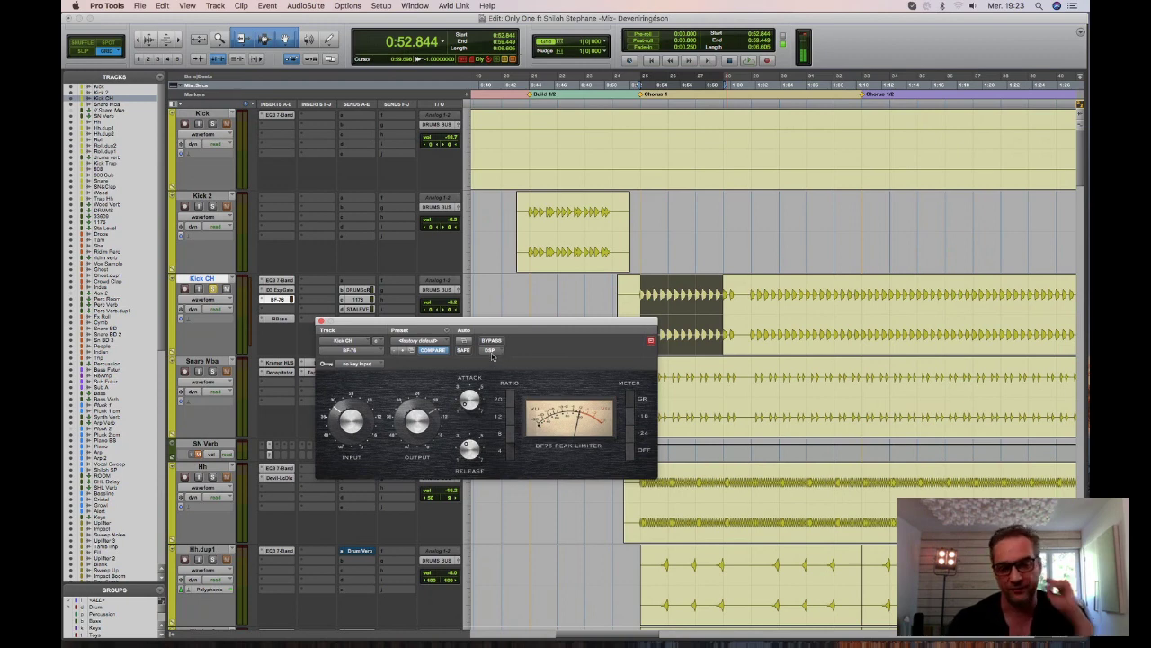
left_click(491, 352)
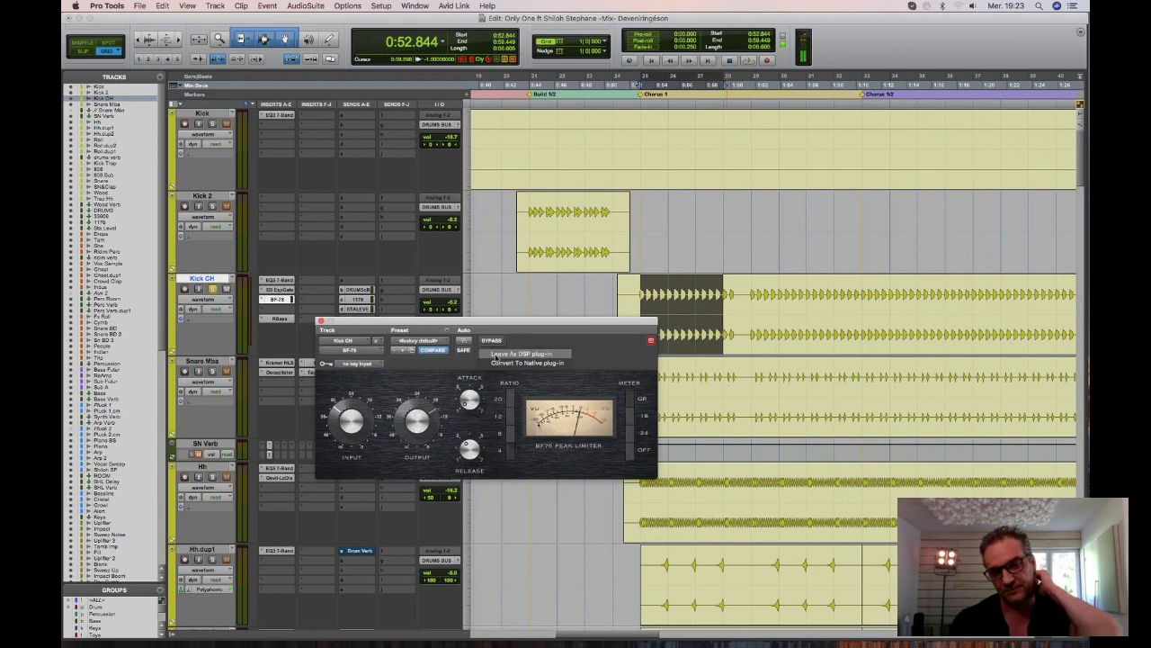
left_click(527, 333)
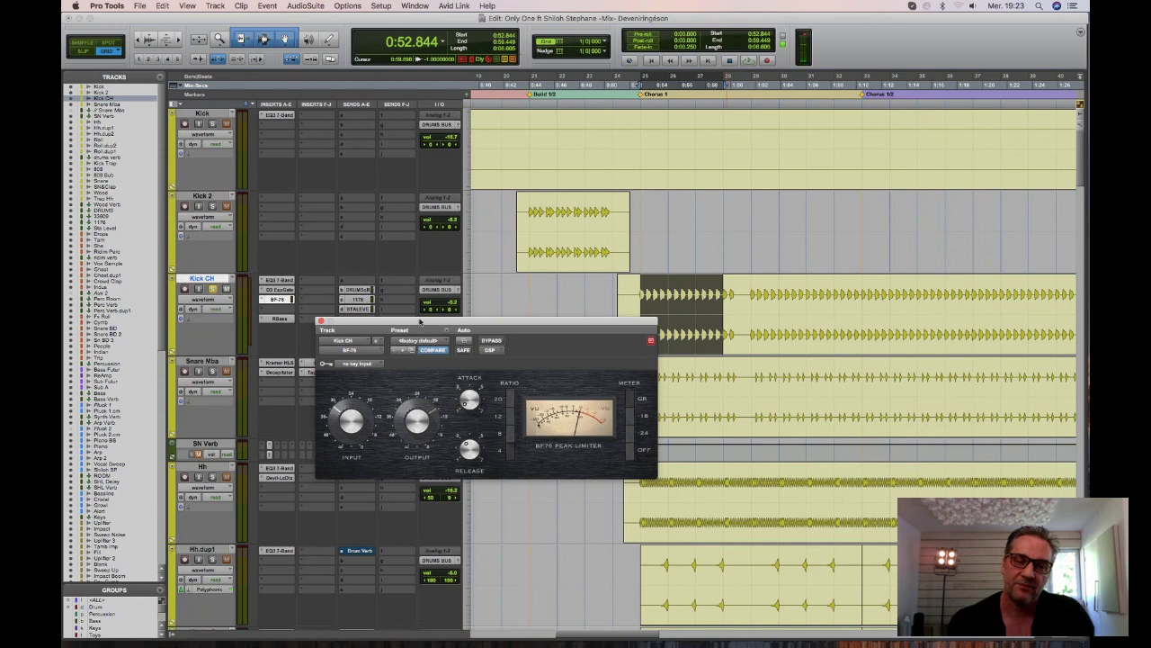
Play the Kick CH selection with the BF-76 bypassed and active, and close the limiter window.
left_click_drag(418, 321, 414, 333)
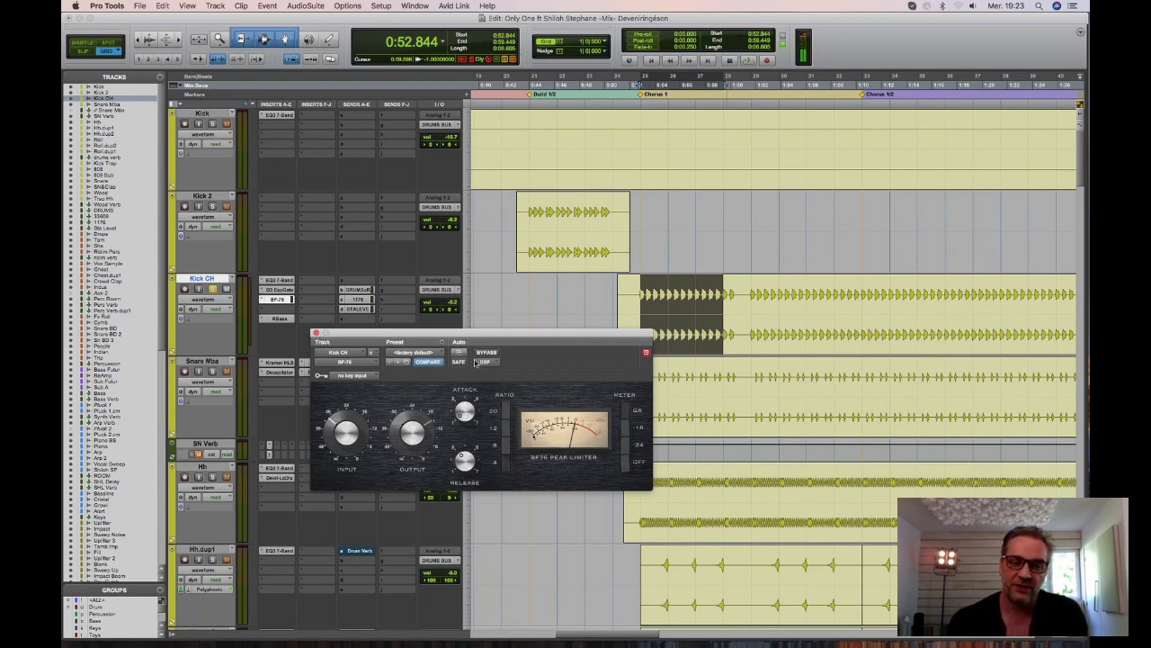
key("space")
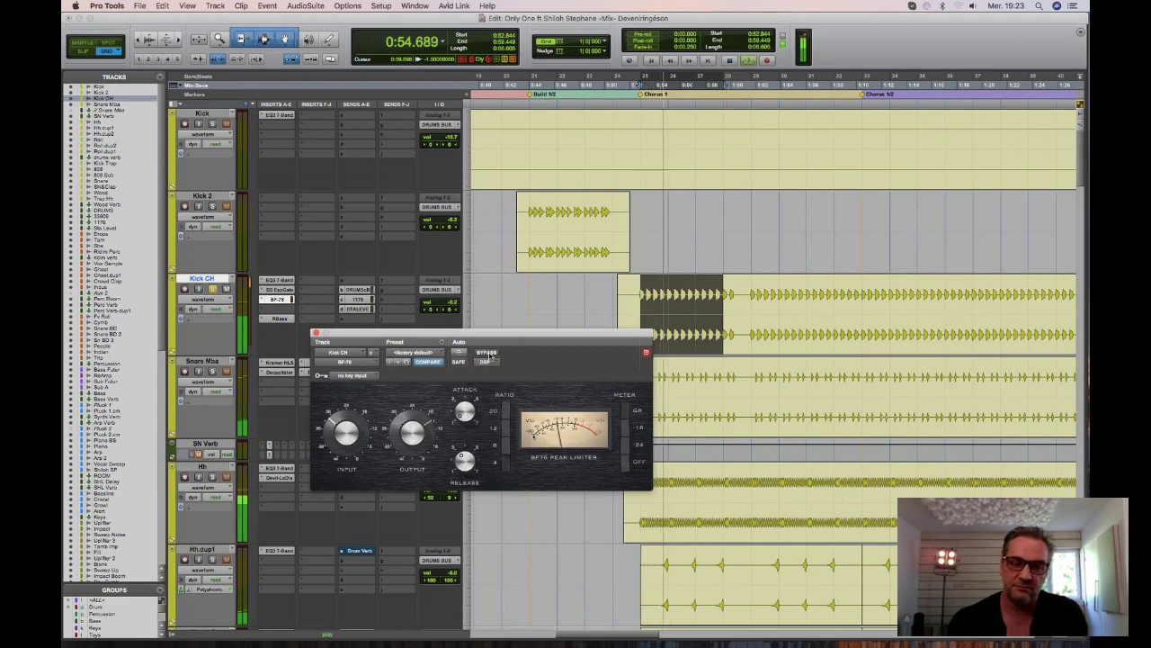
left_click(486, 354)
left_click(487, 353)
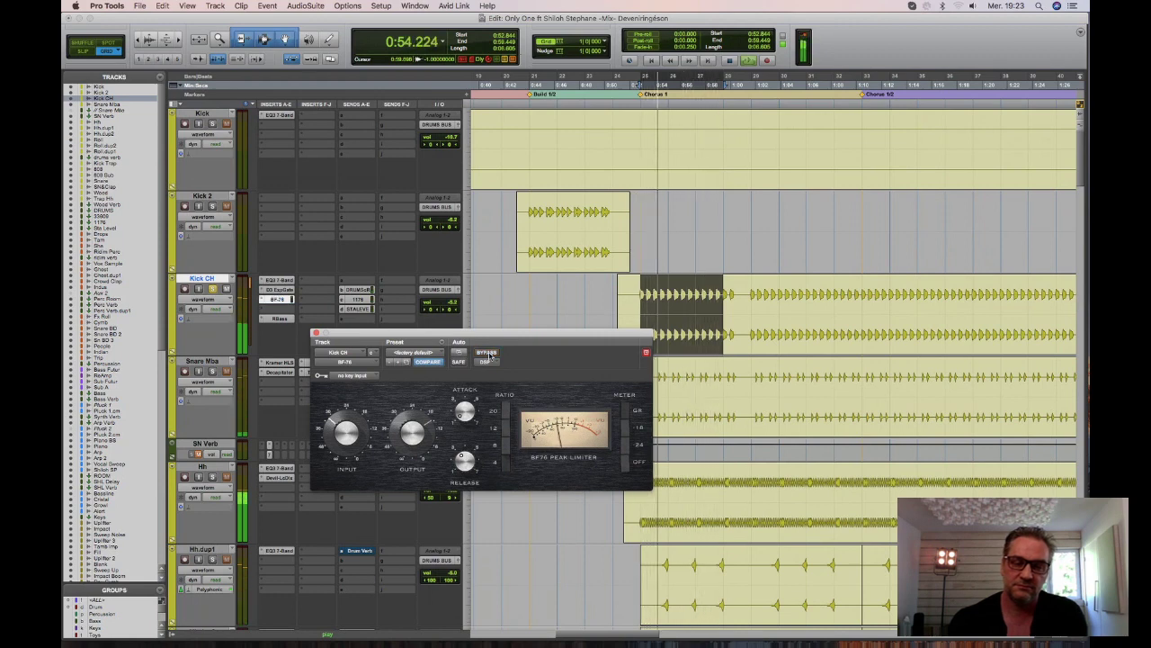
key("space")
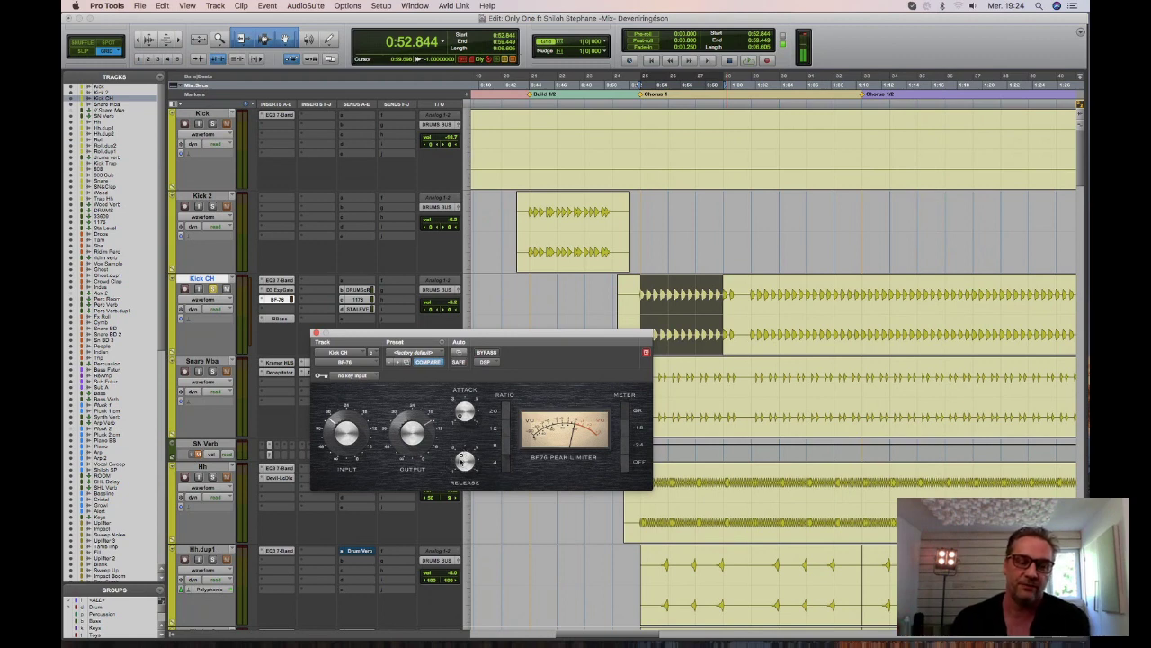
left_click(316, 333)
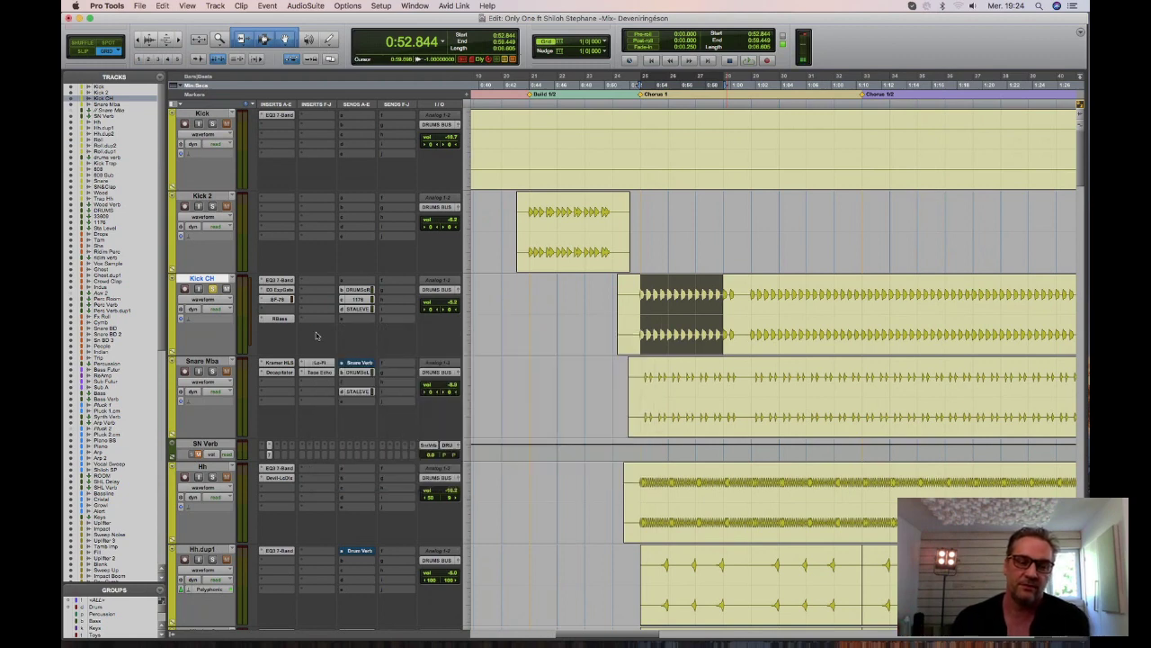
Open the Renaissance Bass insert on the Kick CH track and place its window beside the track's inserts and sends.
left_click(282, 320)
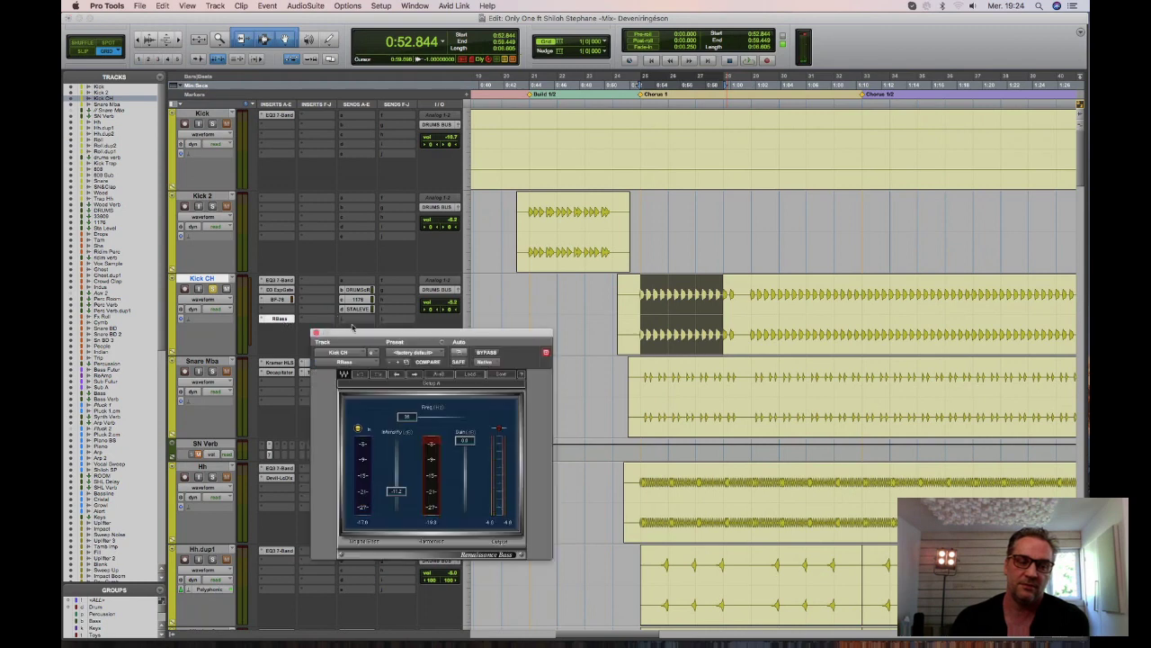
left_click_drag(363, 327, 410, 197)
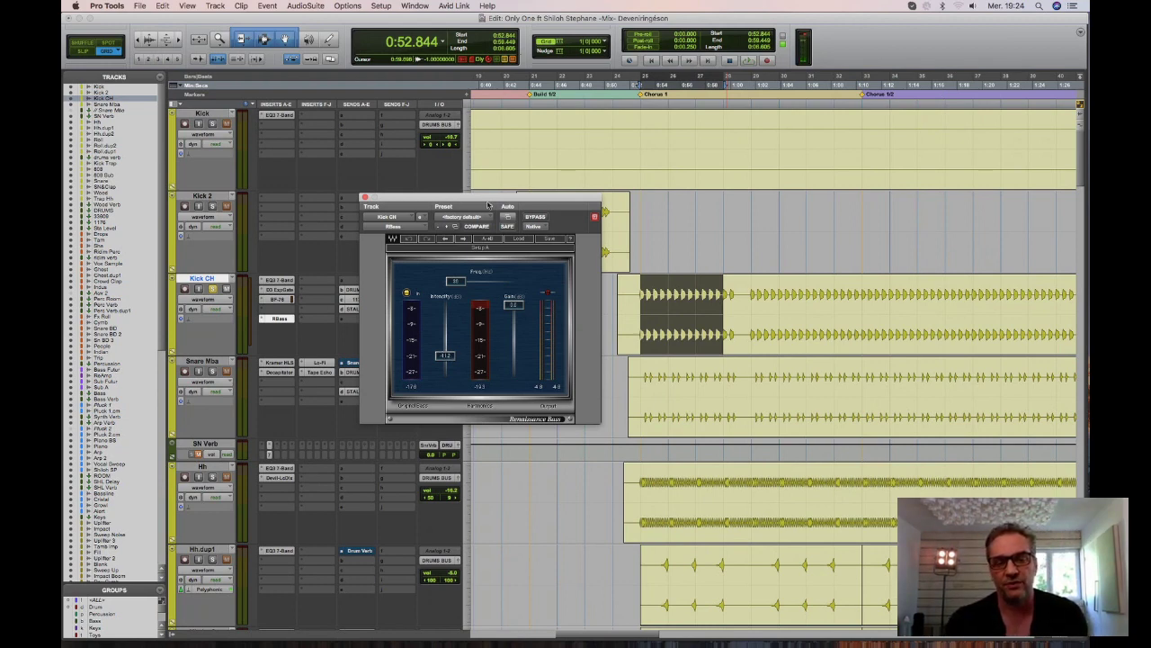
left_click_drag(489, 198, 531, 243)
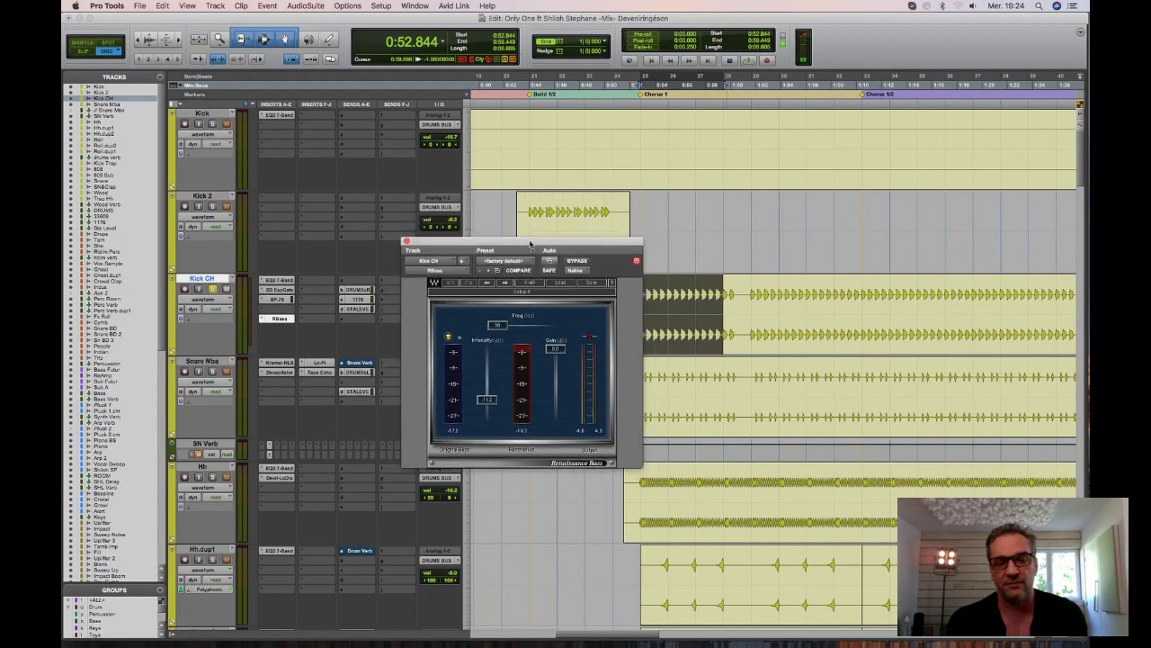
Play the Kick CH selection with Renaissance Bass bypassed and active, and close the plug-in window.
key("space")
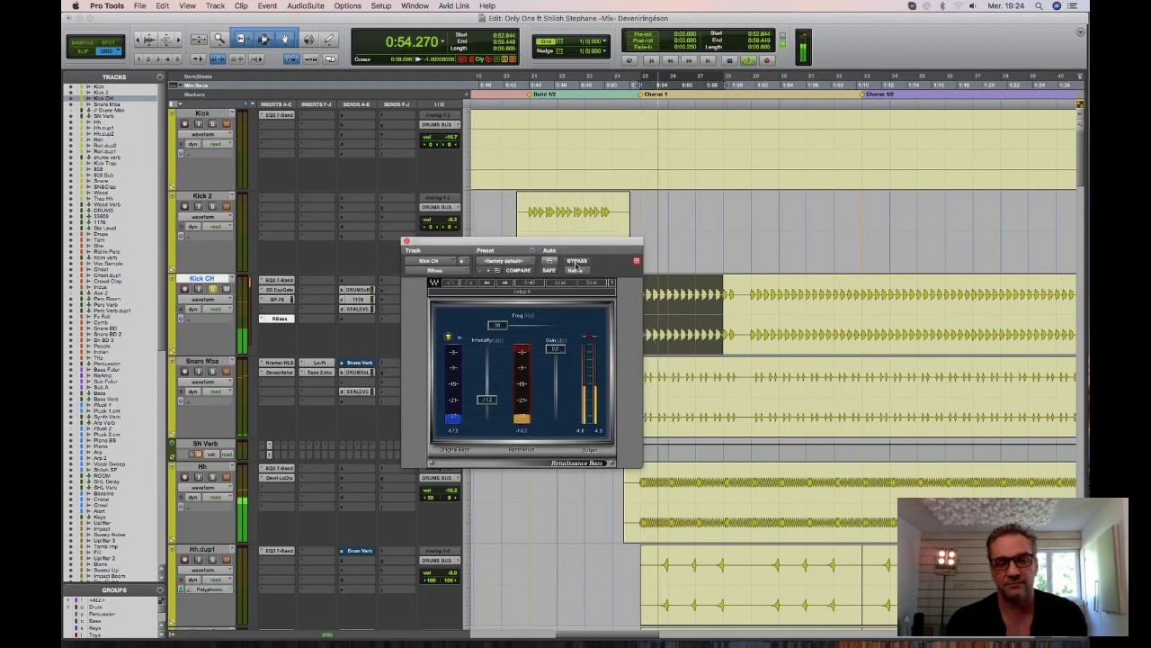
left_click(577, 262)
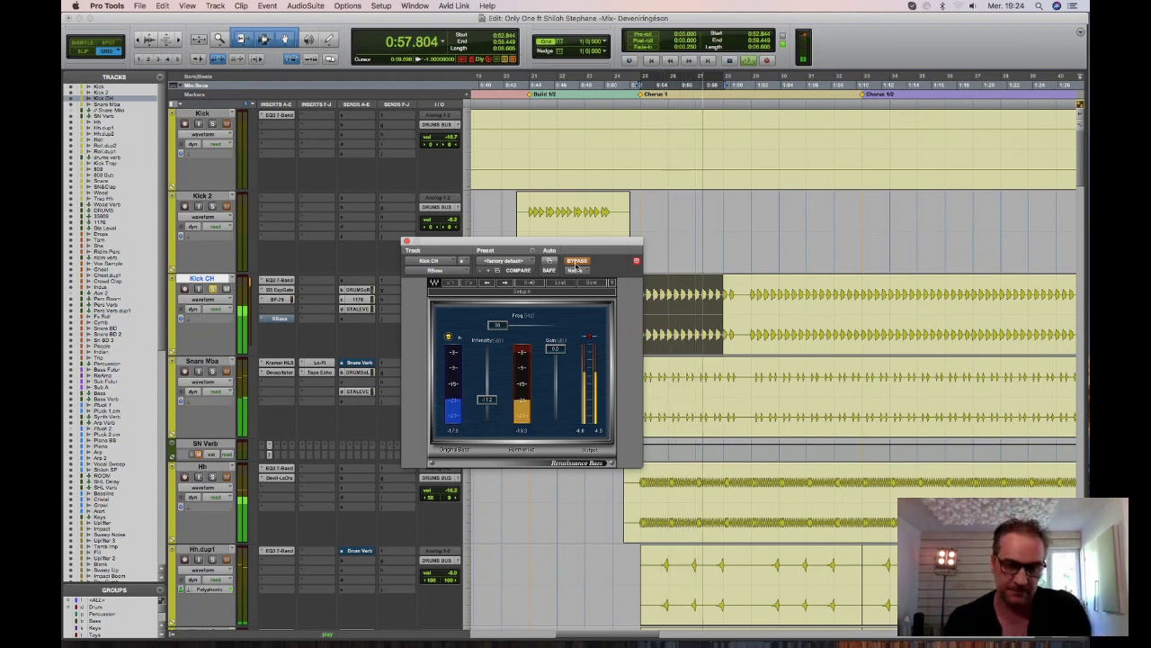
left_click(577, 261)
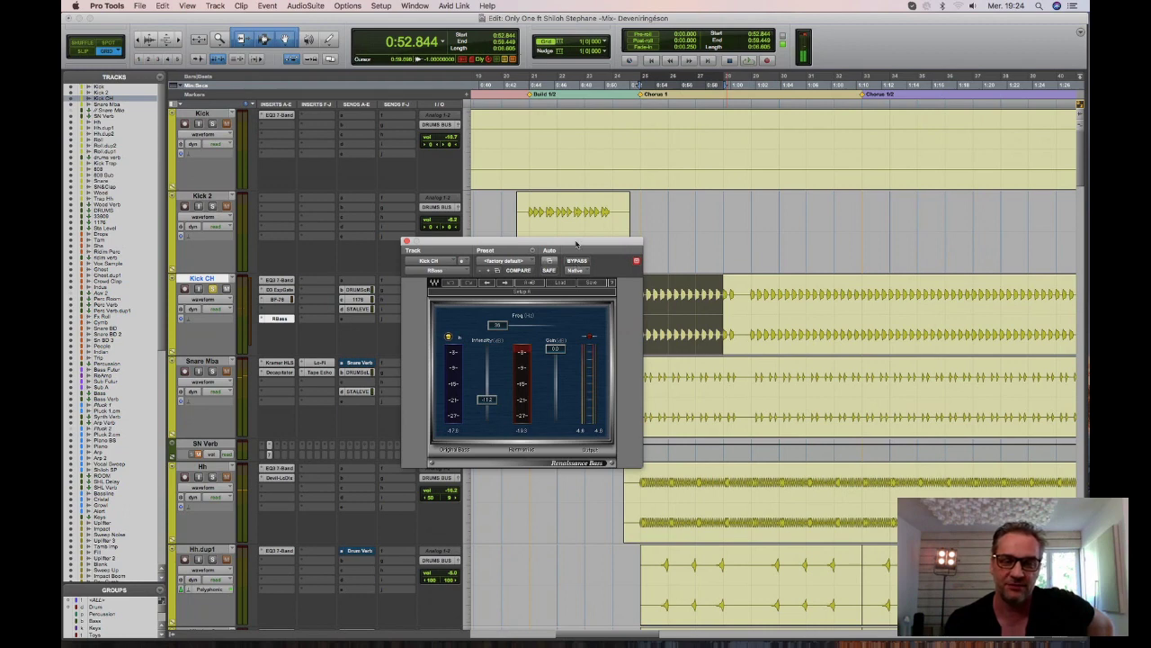
left_click_drag(575, 243, 572, 232)
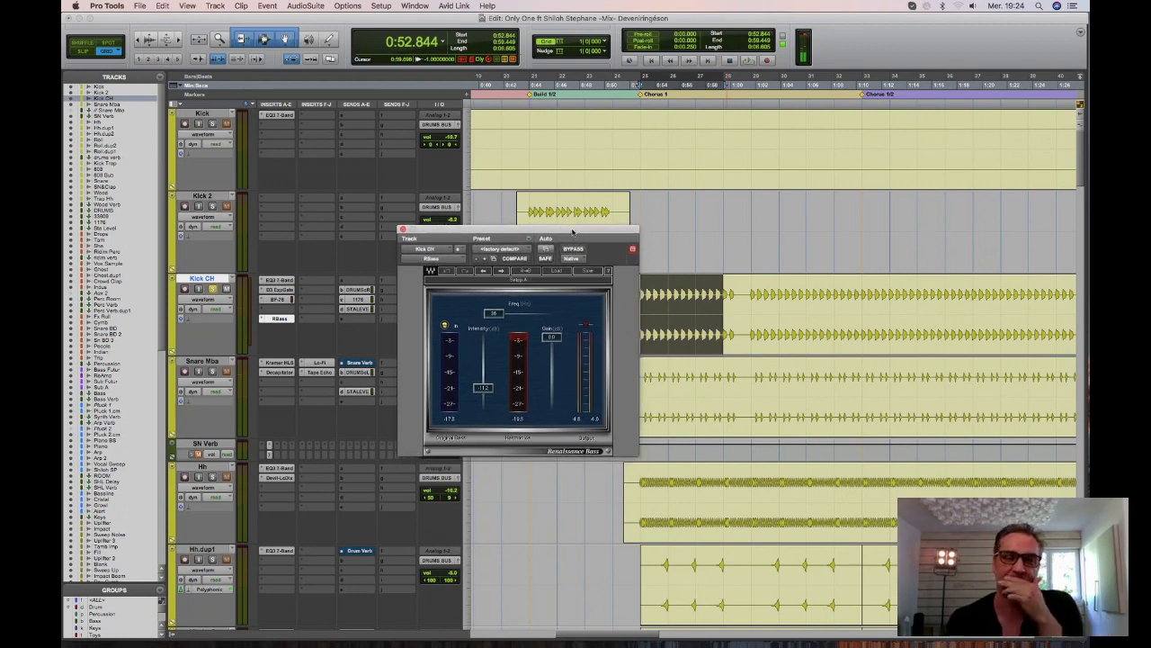
left_click(403, 229)
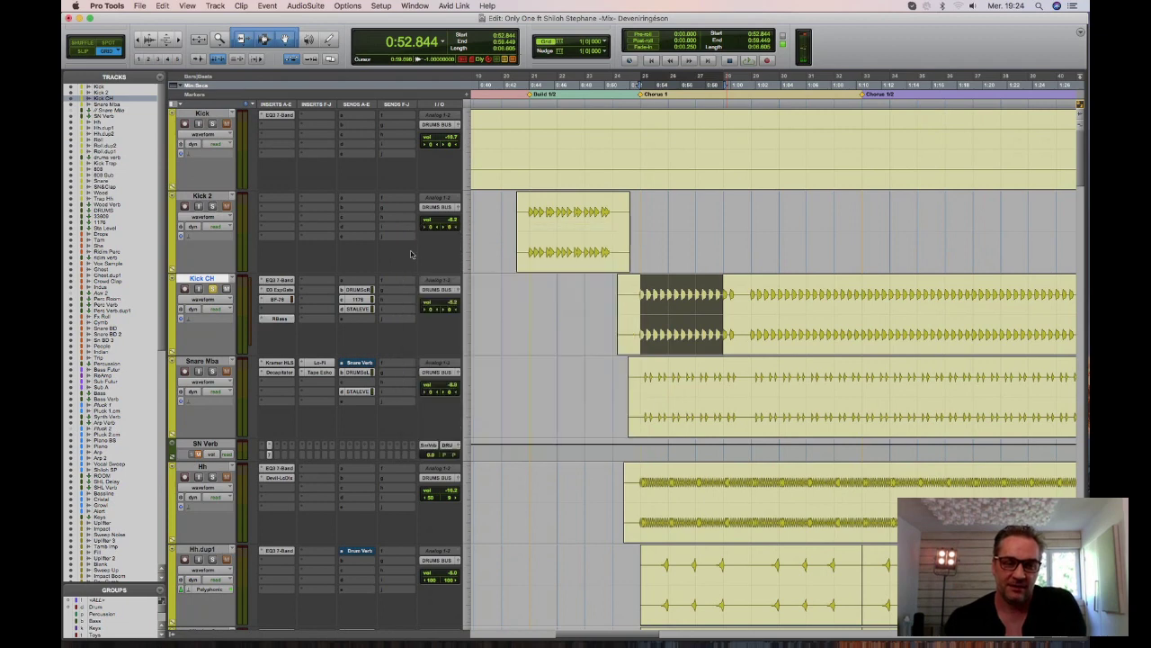
Open the Kick CH track's drum crush send fader, move it over the timeline, and hide the track list.
left_click(356, 294)
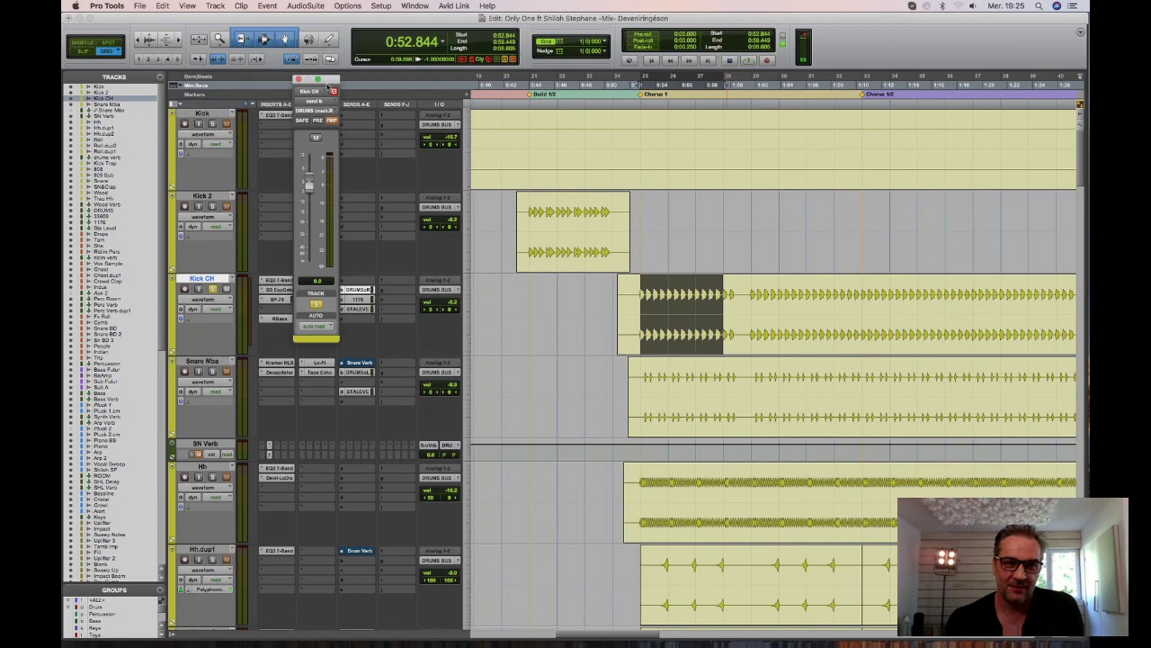
left_click_drag(330, 84, 546, 118)
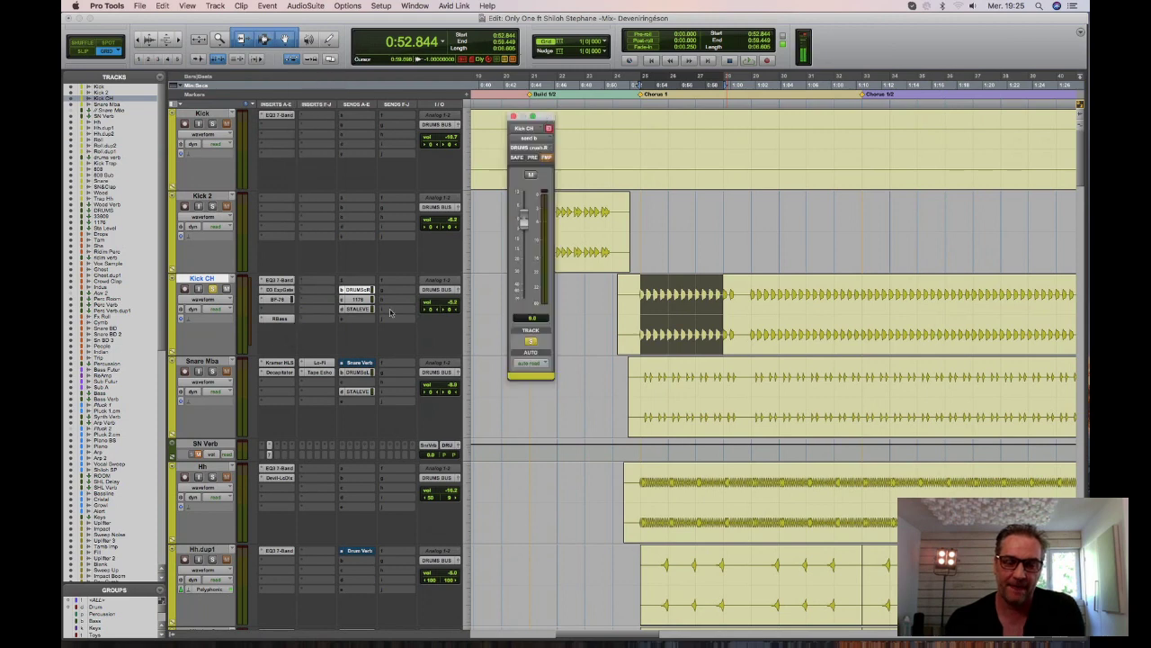
left_click(172, 633)
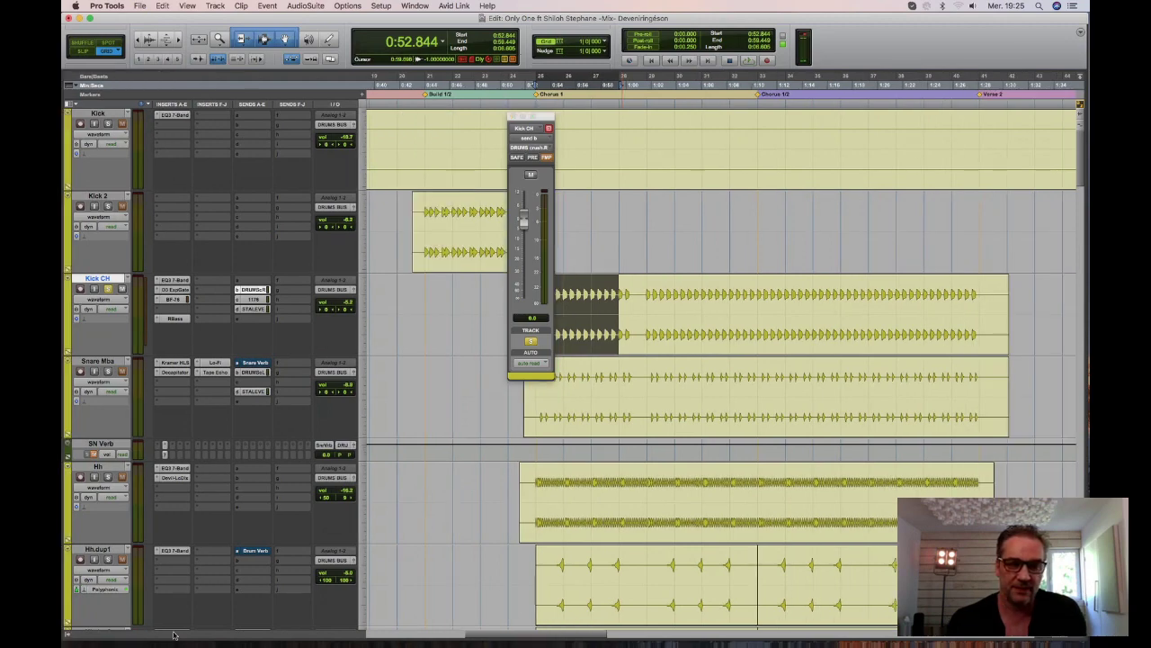
Switch to the Mix window and play the Kick CH selection to show the signal reaching the parallel drum buses.
key("super+equal")
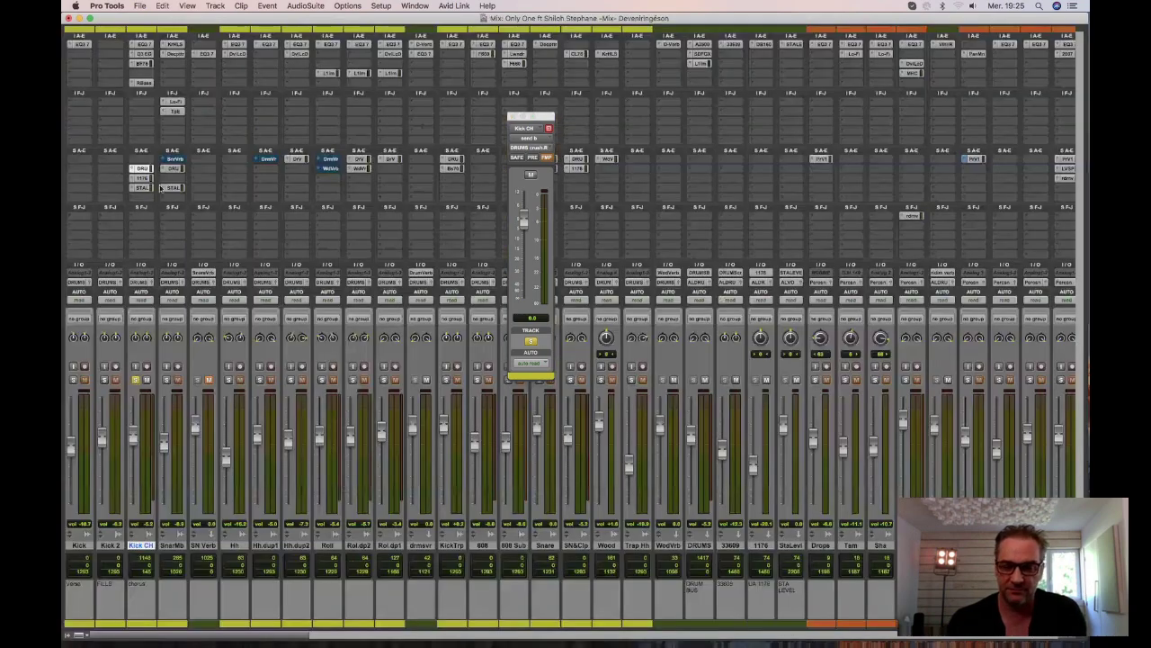
key("space")
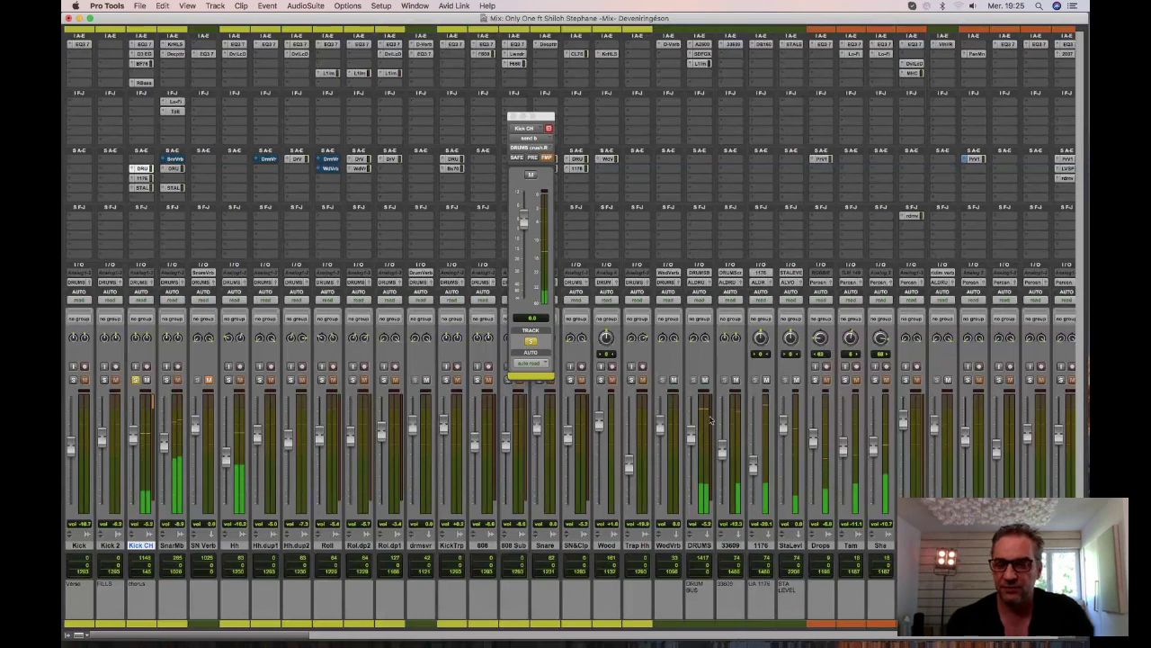
key("space")
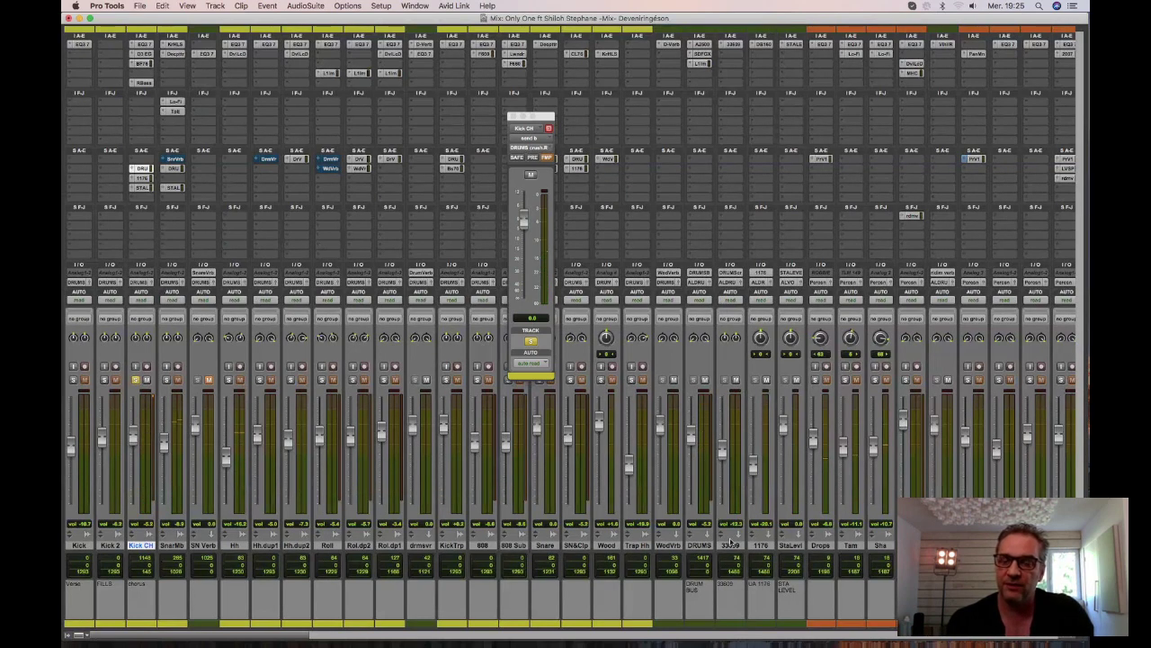
Show the hardware insert on the 33609 track, close it, and reposition the Kick CH drum crush send window.
left_click(734, 45)
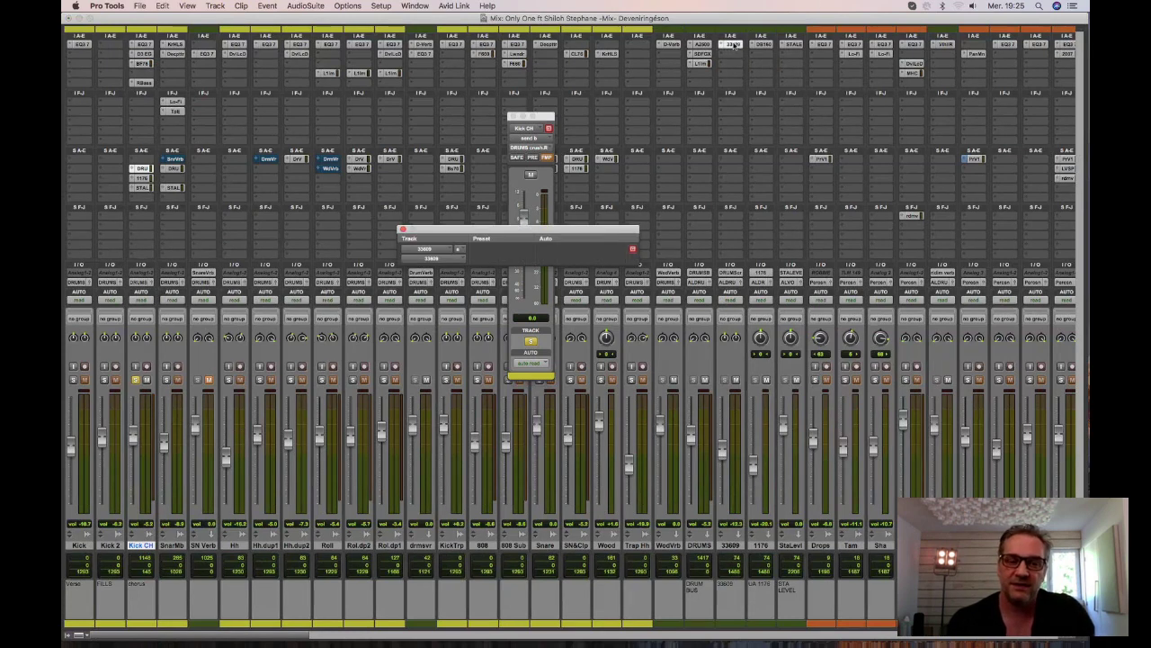
left_click(402, 230)
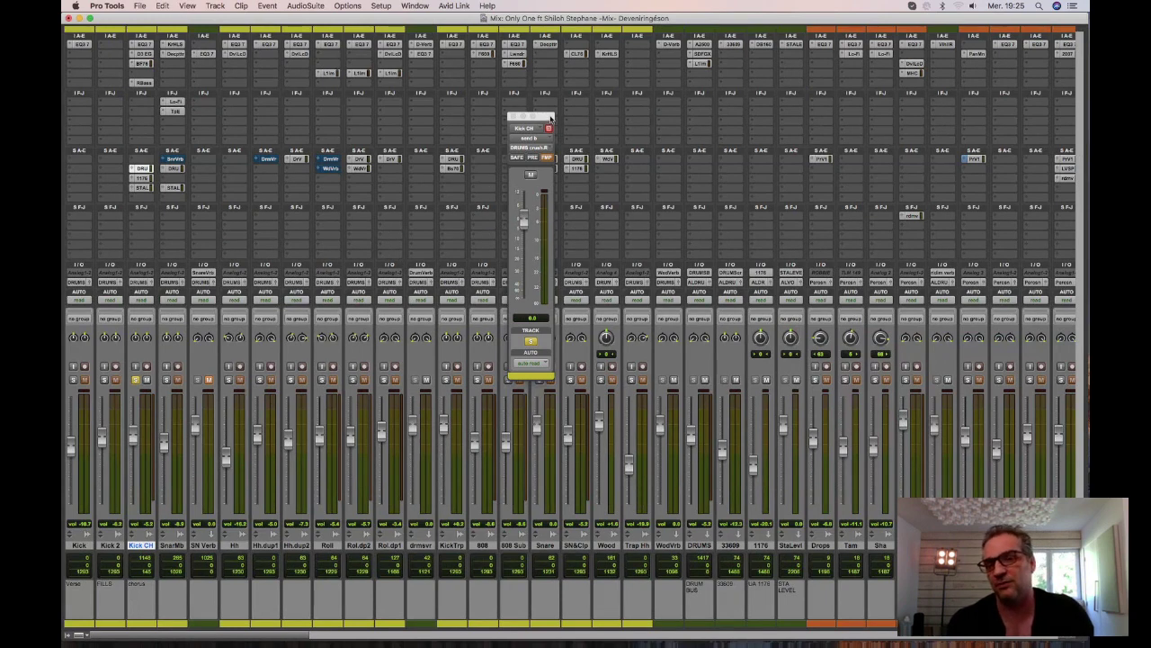
left_click_drag(550, 118, 518, 108)
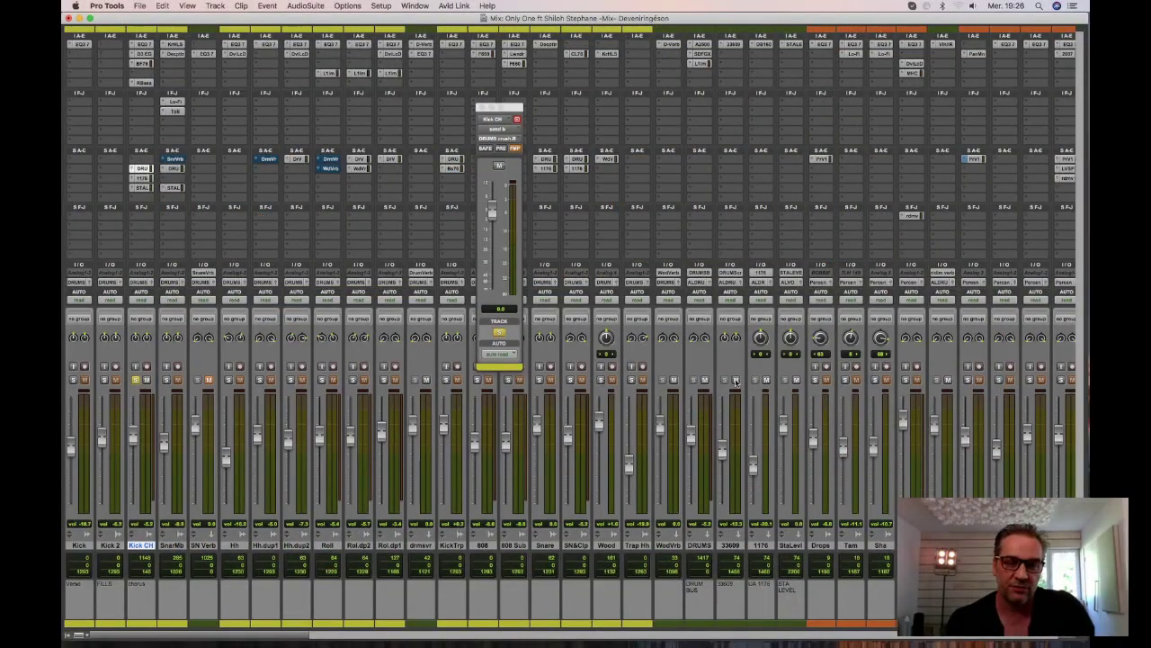
left_click_drag(517, 110, 576, 146)
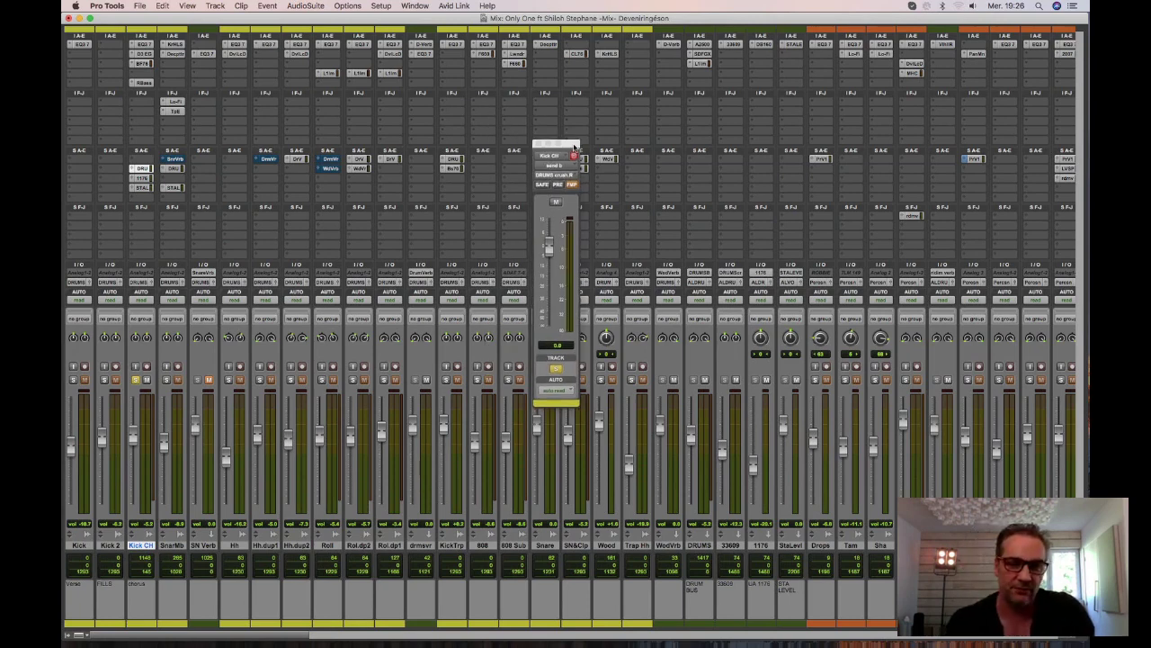
left_click_drag(574, 147, 528, 188)
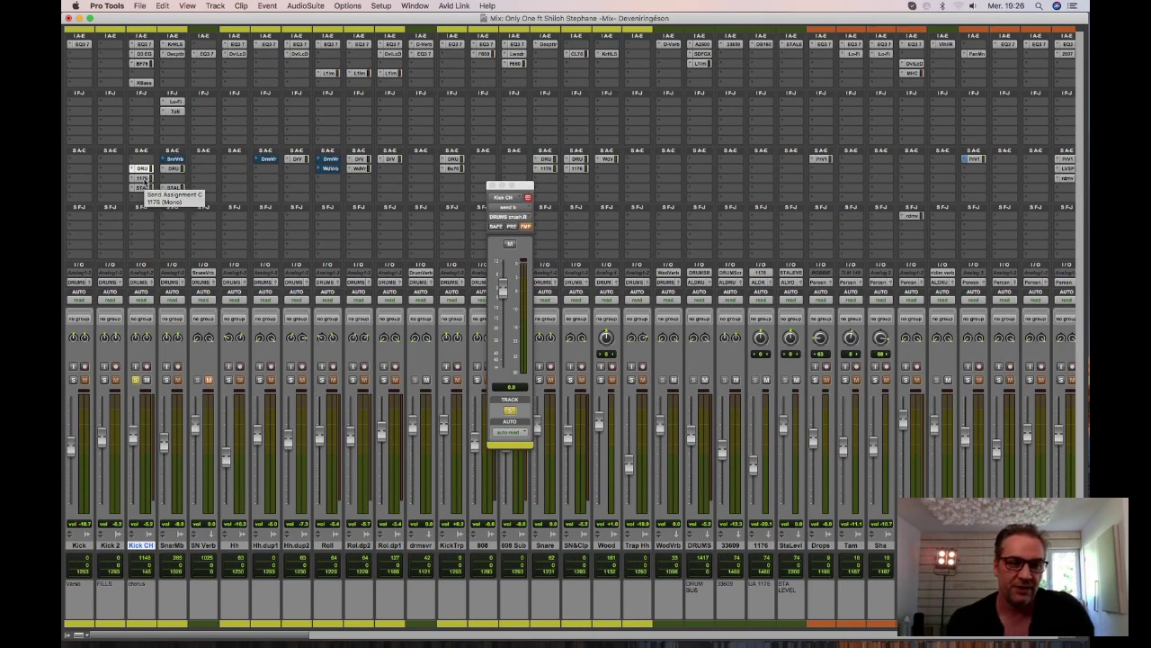
Open the Kick CH track's send to the 1176 bus and move its fader window clear of the sends.
left_click(141, 178)
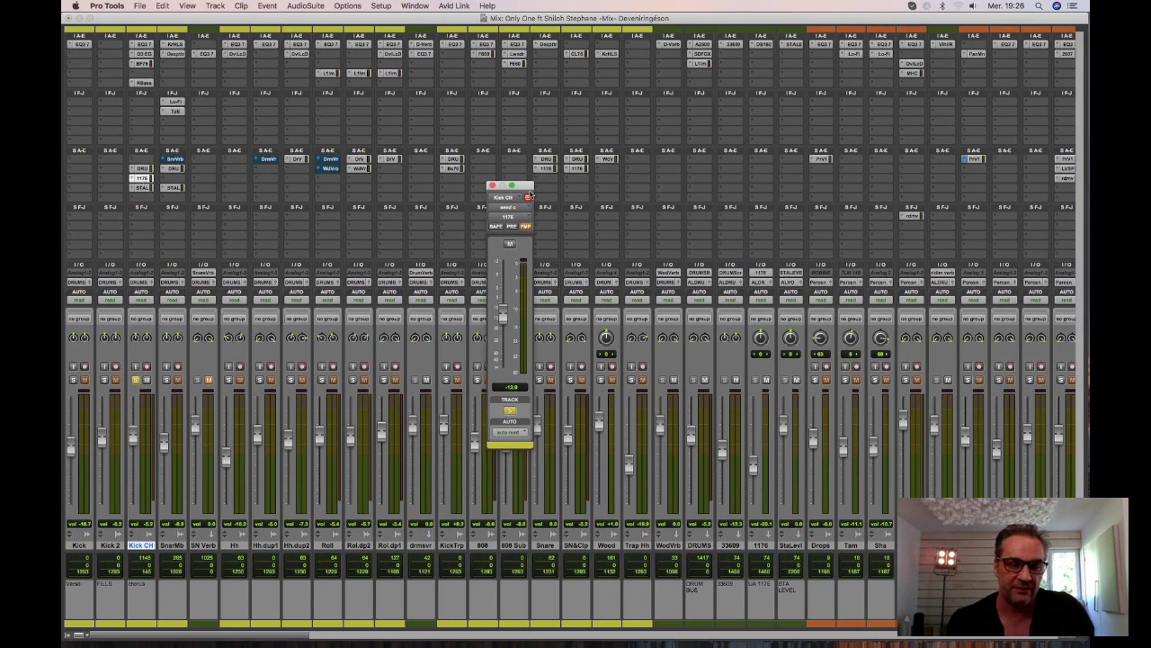
left_click_drag(531, 194, 462, 192)
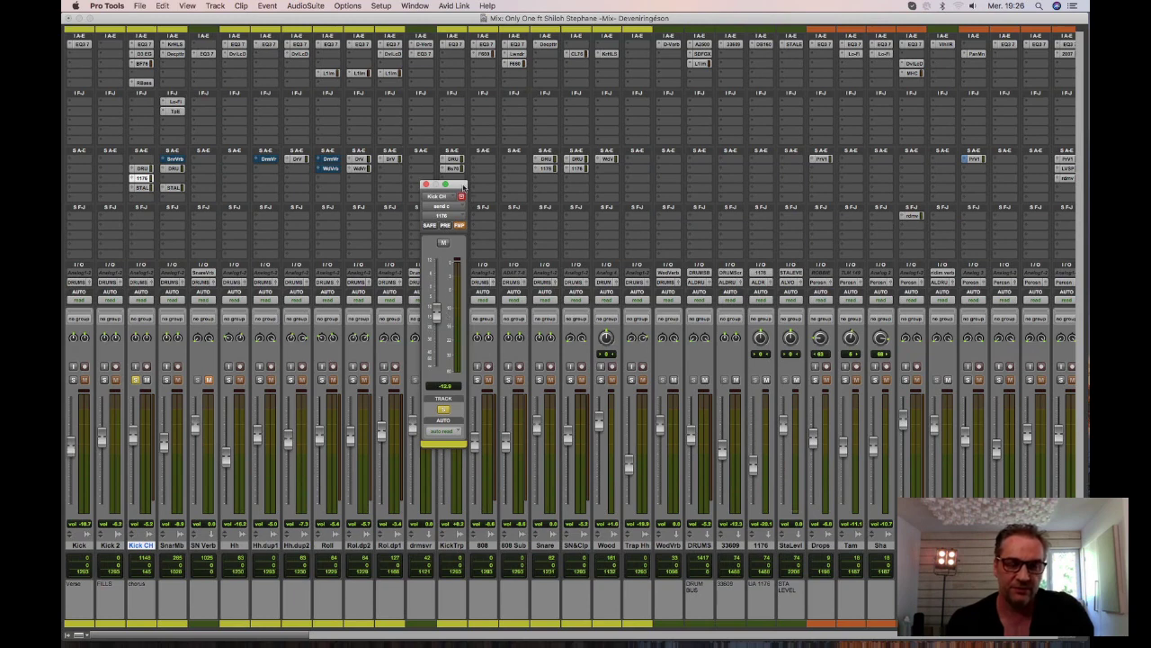
left_click_drag(464, 186, 528, 160)
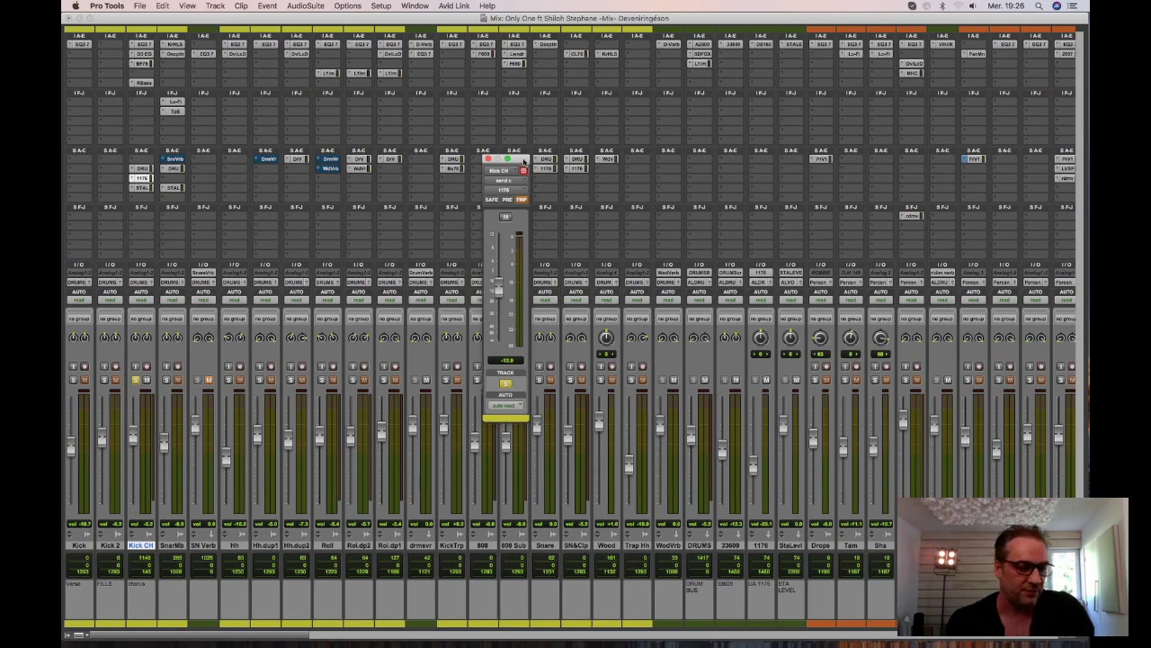
left_click_drag(524, 161, 520, 159)
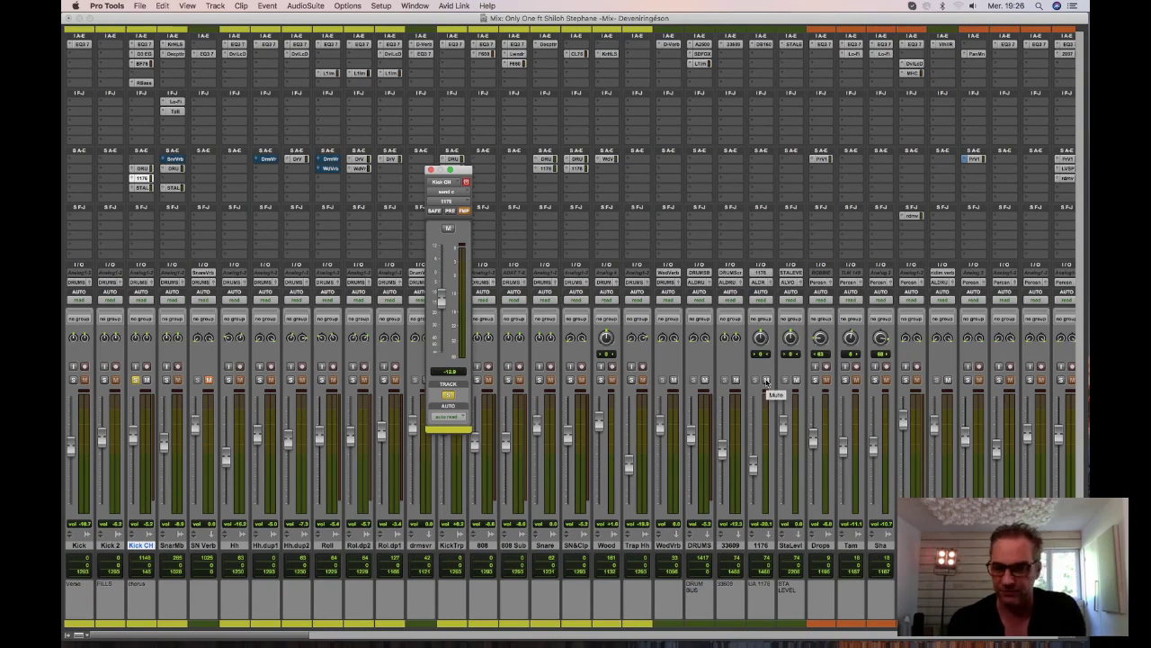
Play the Kick CH selection with the 1176 return muted and active, and close the send window.
left_click(766, 380)
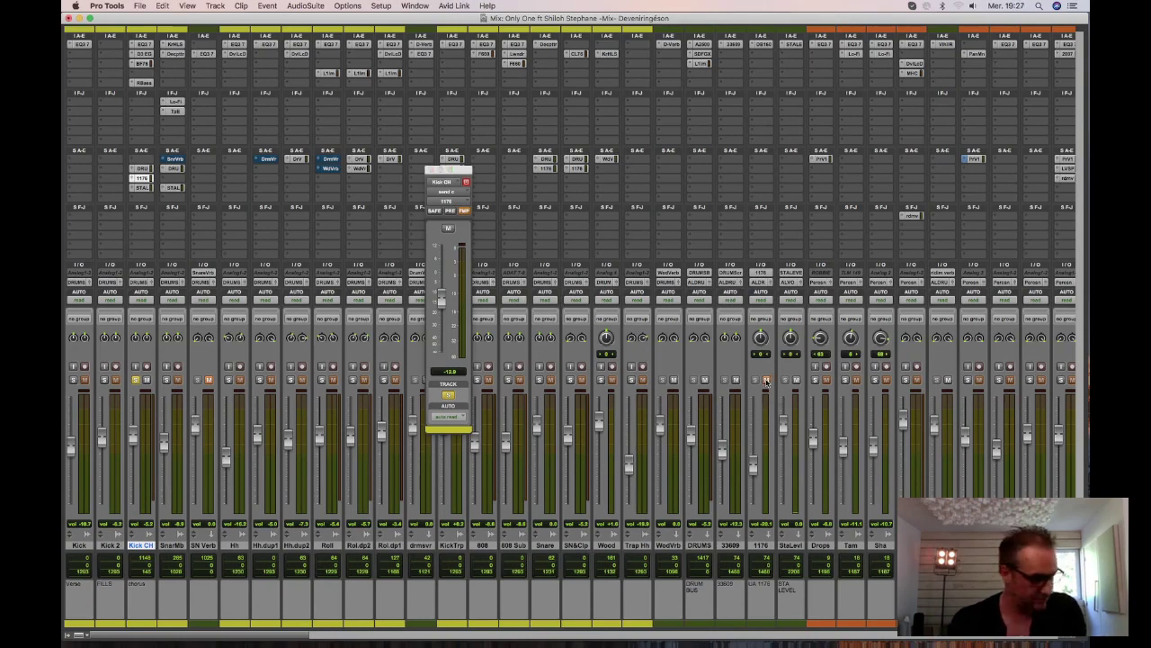
key("space")
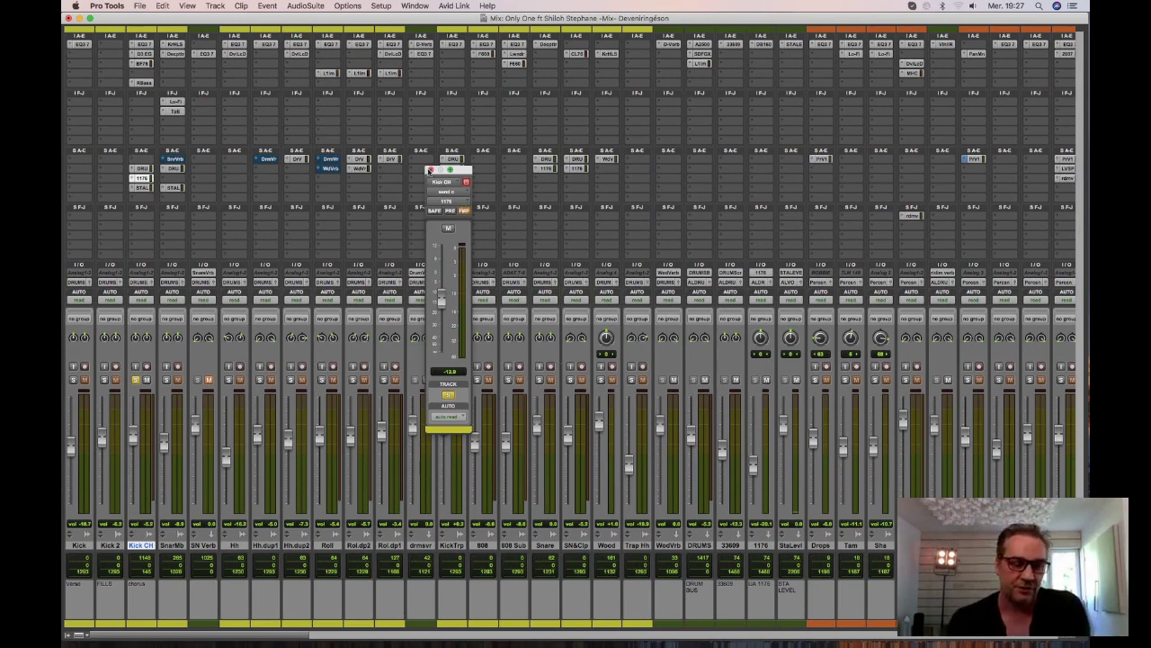
left_click(428, 170)
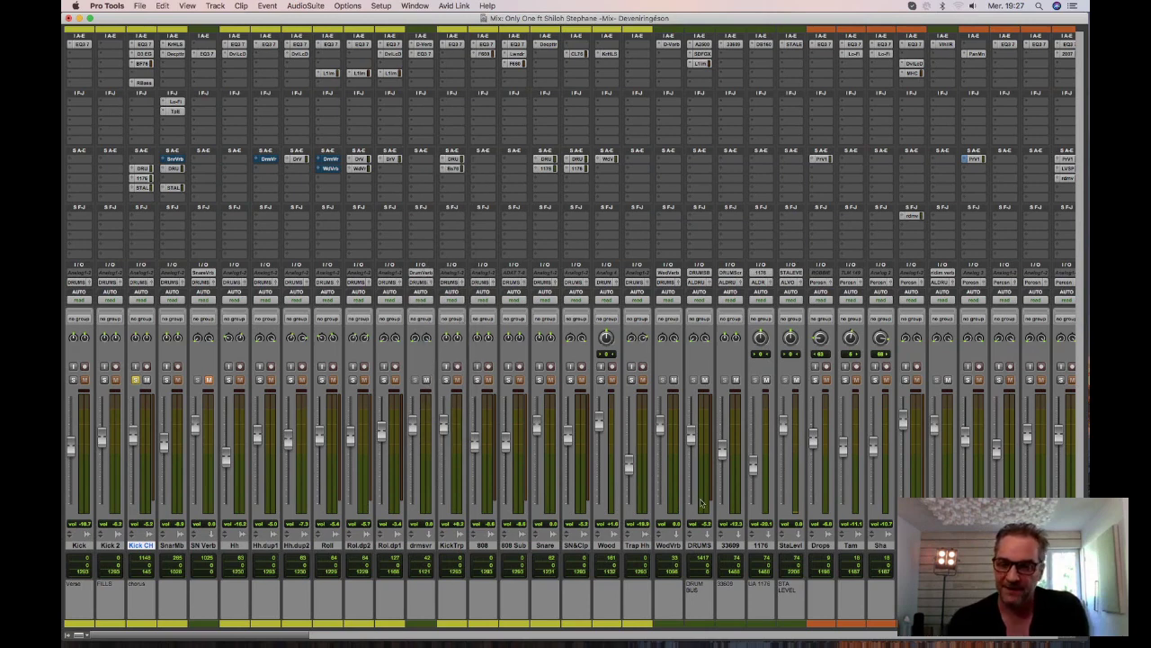
Play the Kick CH selection to compare the 33609 and 1176 parallel returns muted and active.
left_click(736, 381)
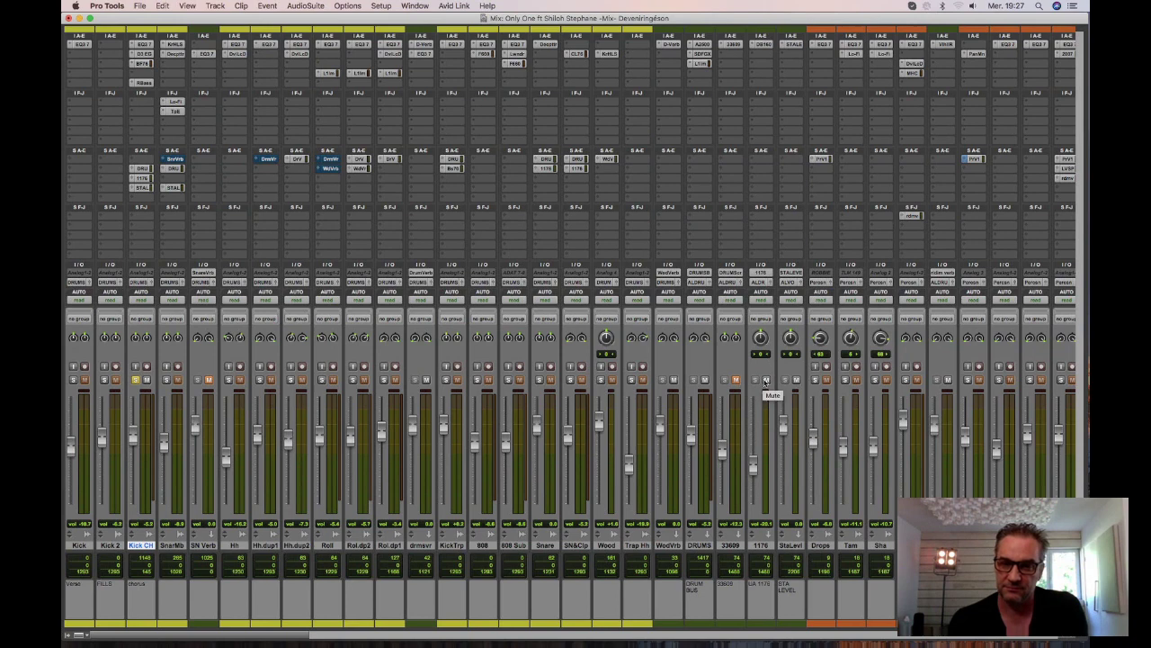
left_click(765, 381)
key("space")
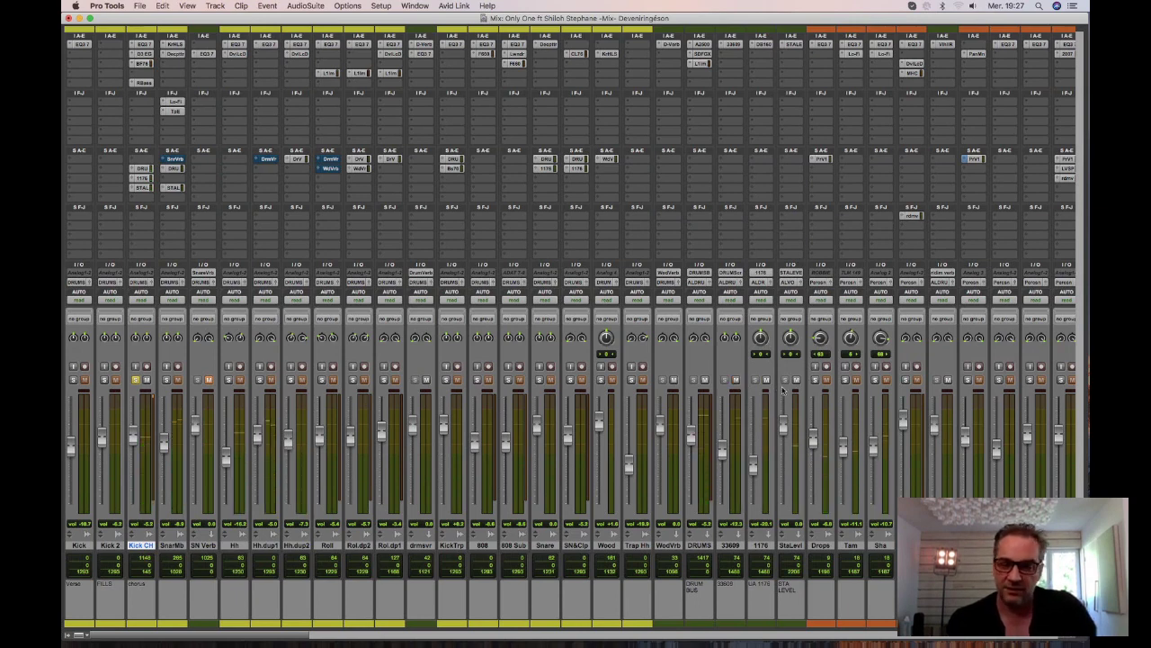
Show the Kick CH track's STA LEVEL send, and play the selection with the StaLevl return muted and active.
left_click(795, 547)
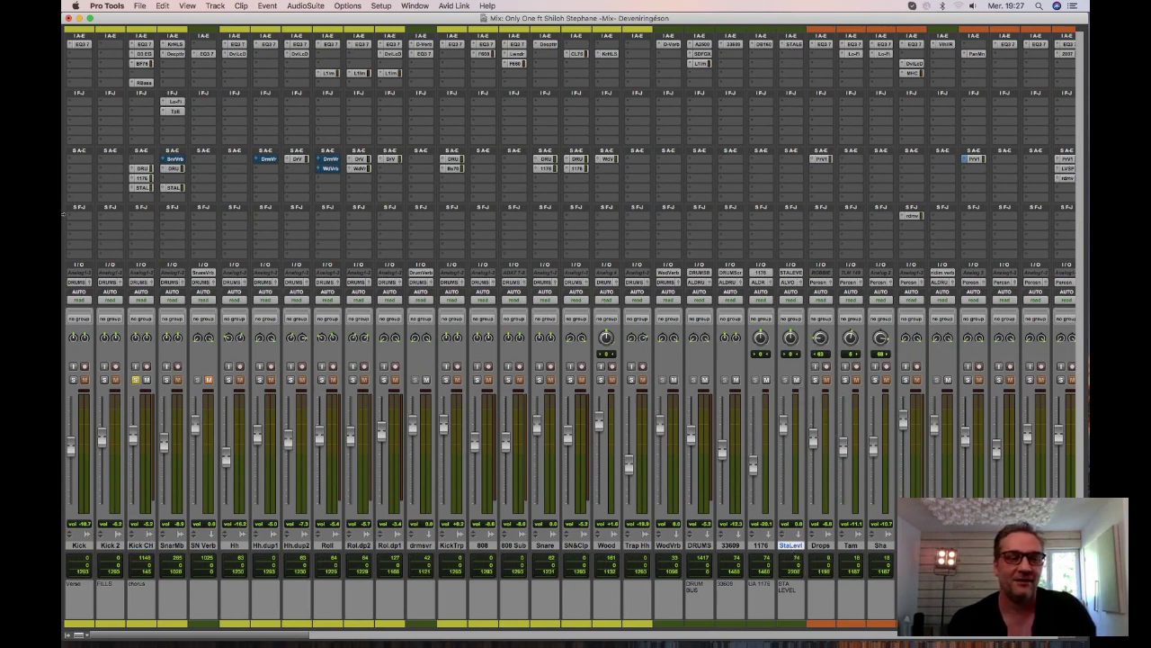
left_click(141, 187)
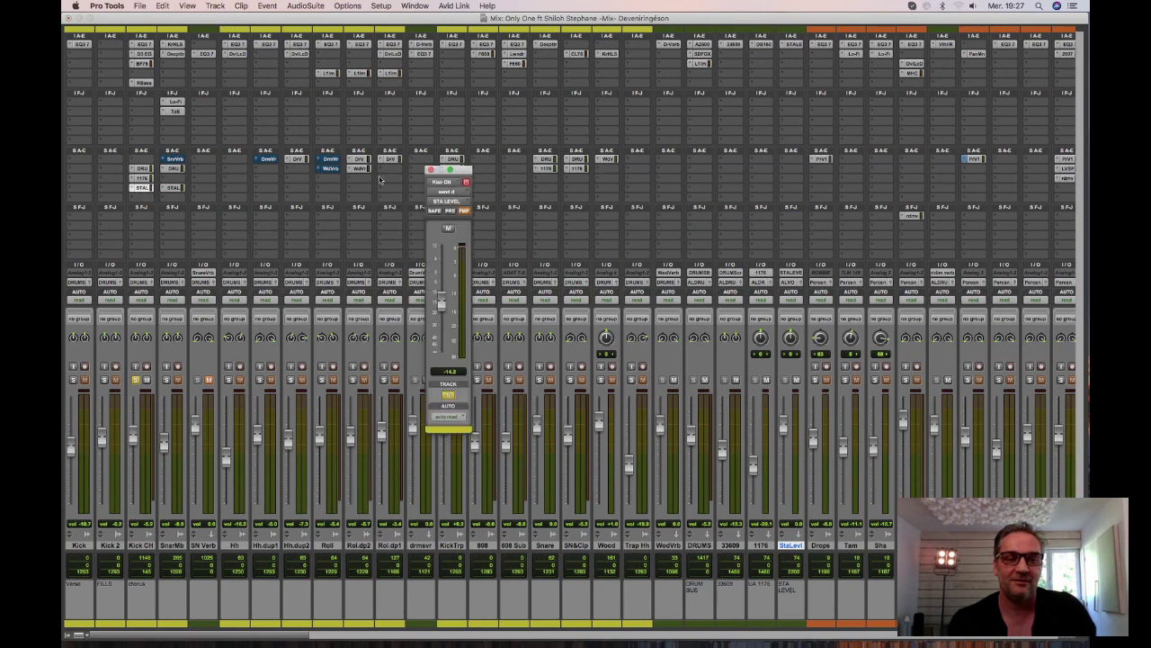
left_click_drag(461, 170, 490, 168)
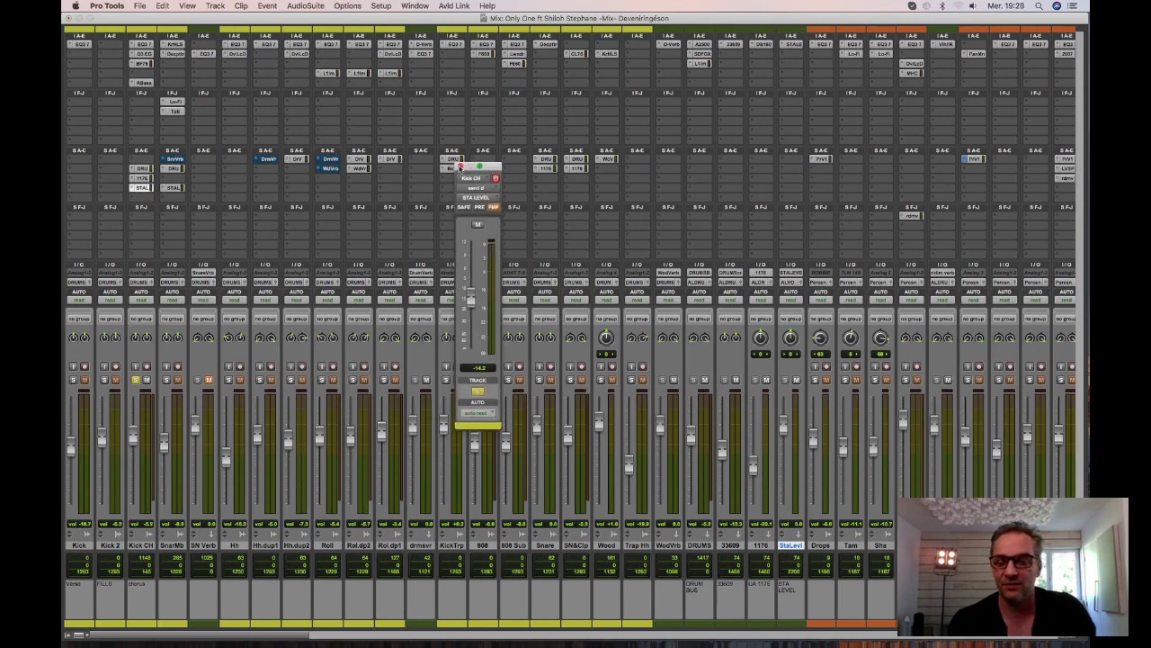
left_click(459, 168)
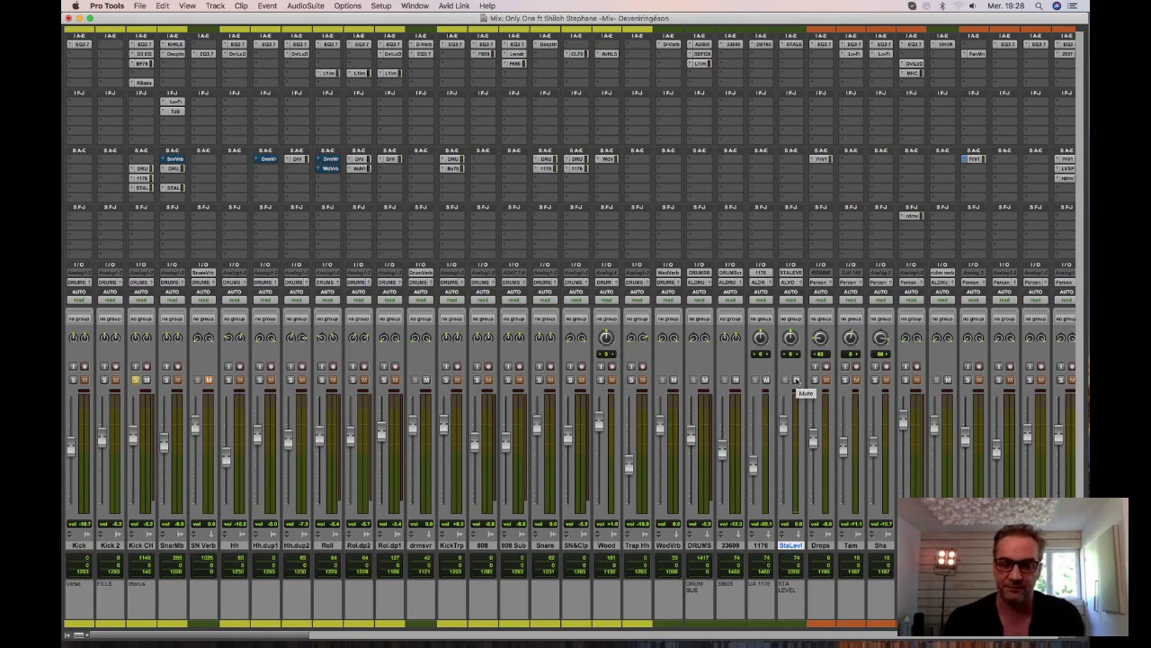
left_click(795, 380)
key("space")
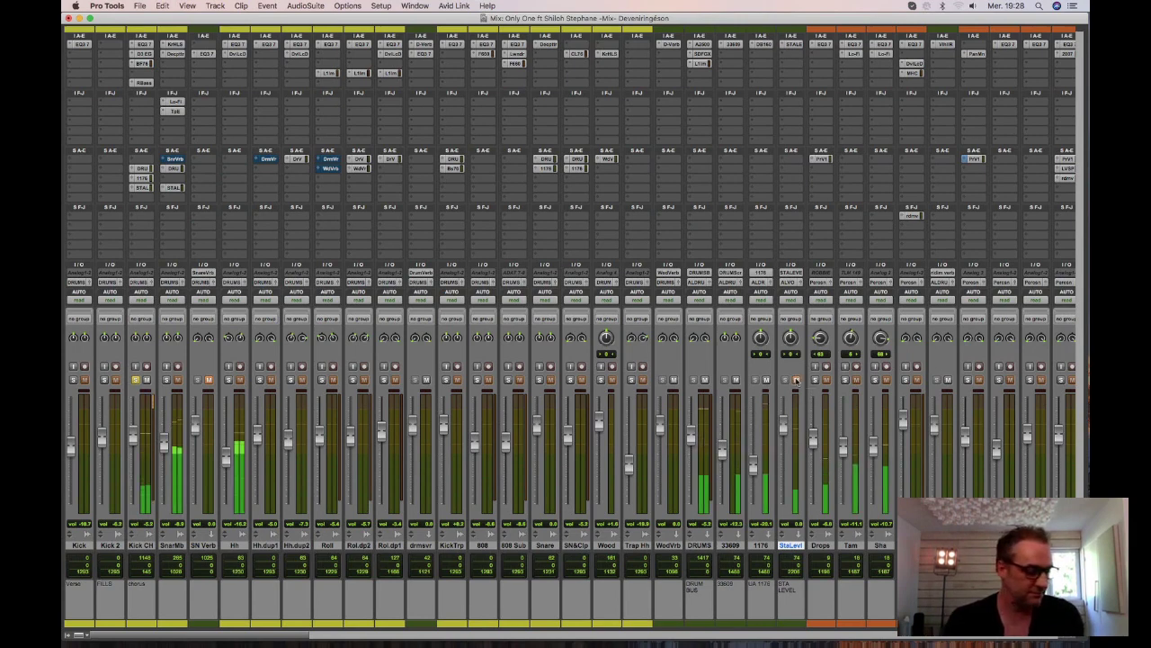
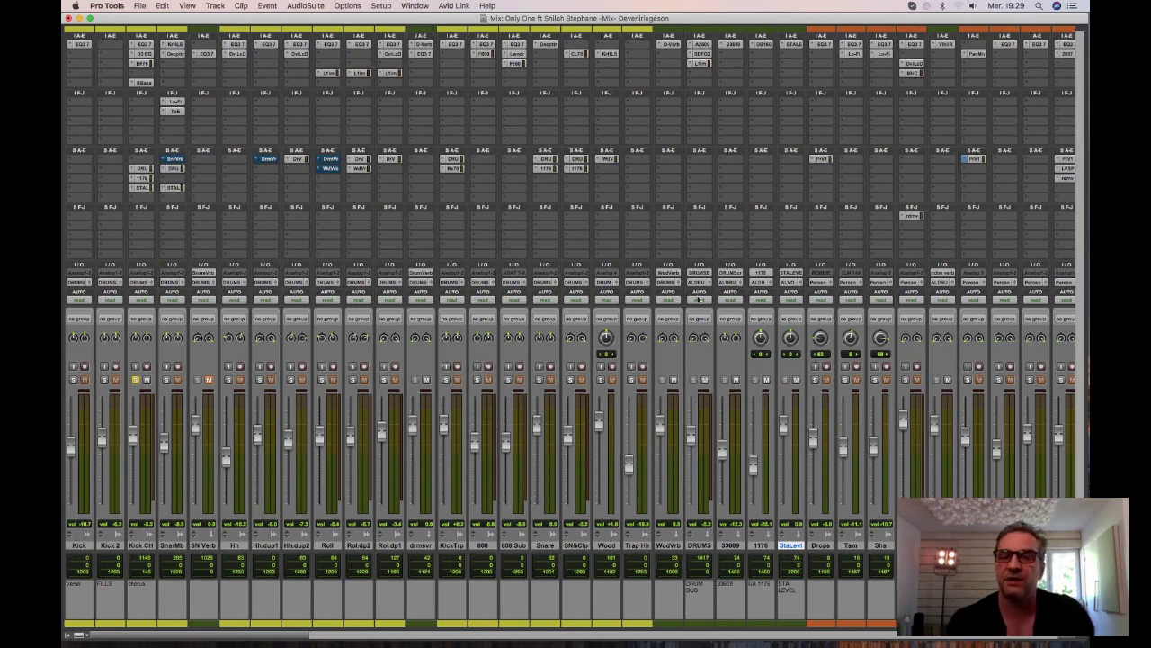
Show the DRUMS bus's API 2500 and Slate Digital FG-X mastering inserts in turn, and close each insert window.
left_click(703, 45)
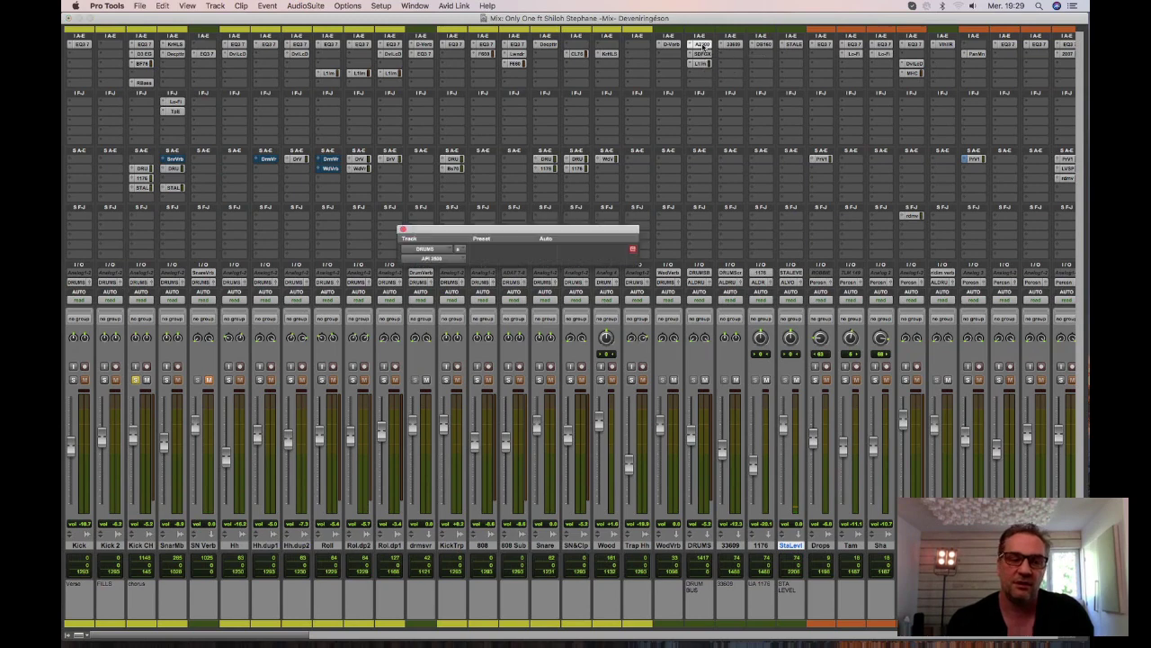
left_click(403, 230)
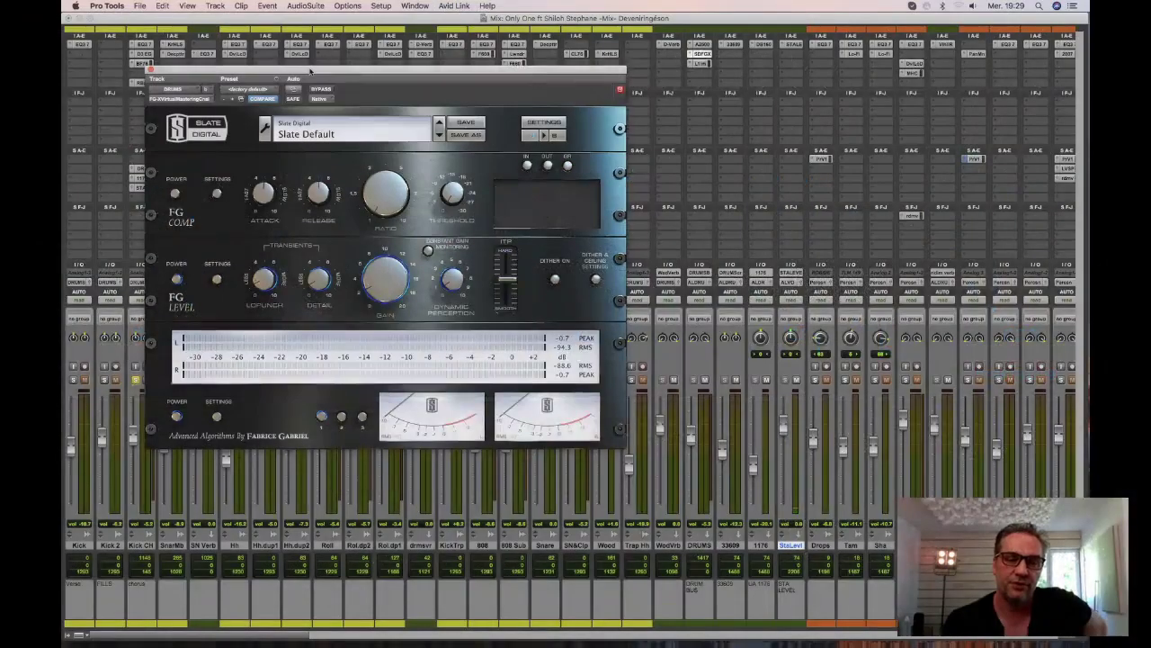
left_click_drag(311, 72, 302, 73)
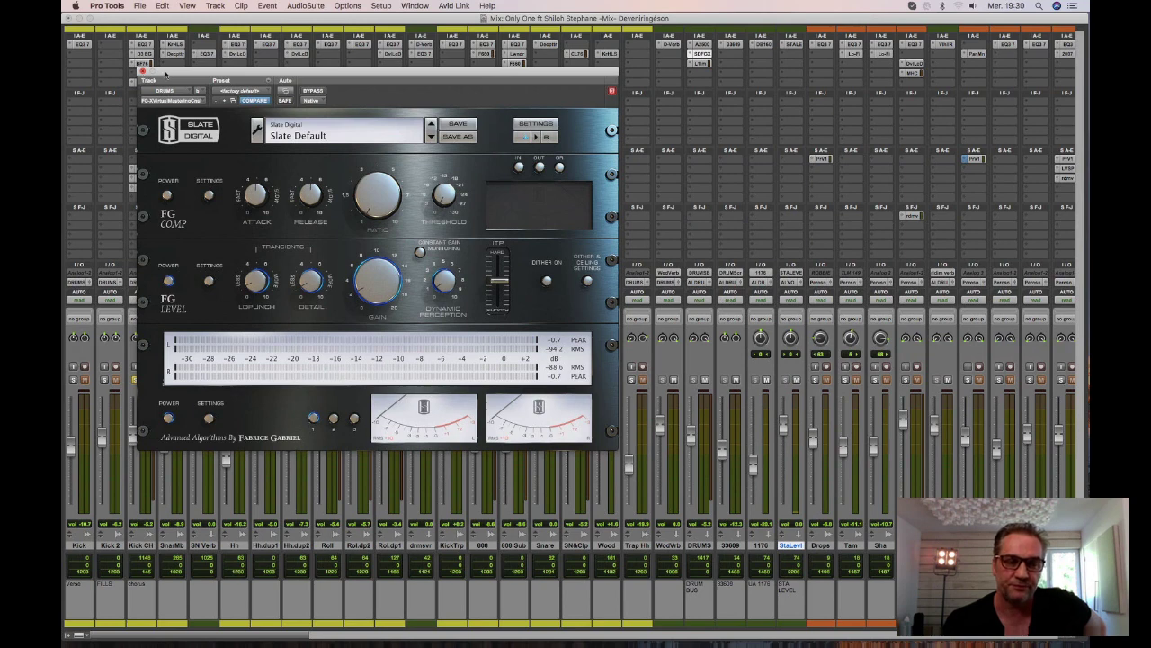
left_click_drag(166, 75, 171, 95)
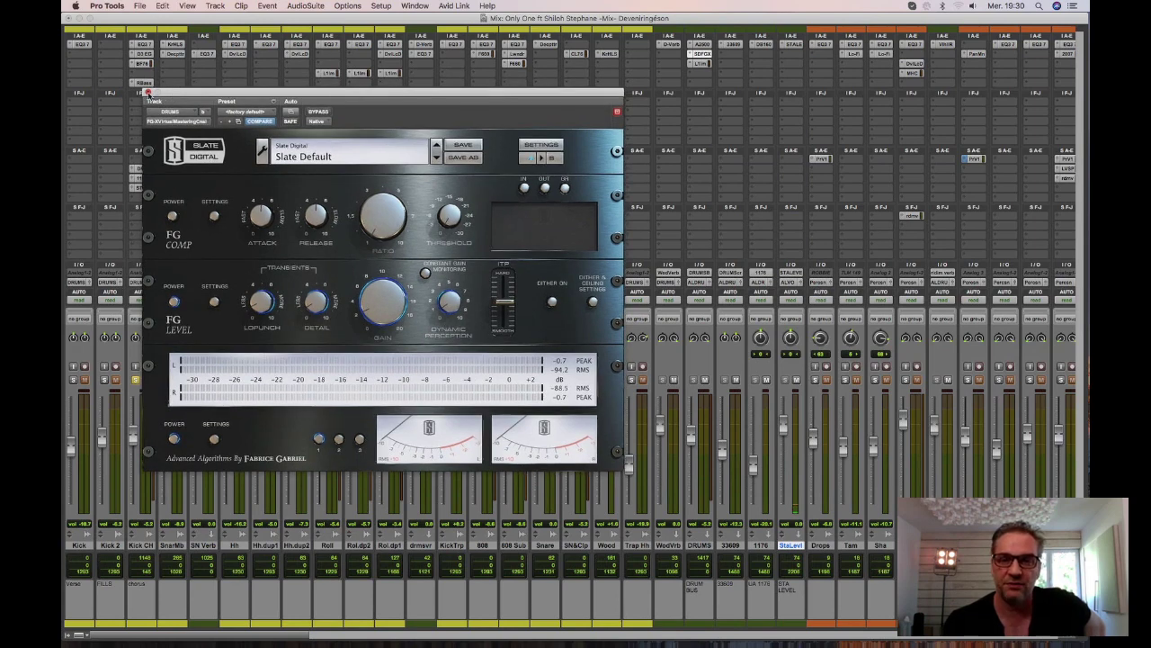
left_click(149, 93)
Show the DRUMS bus's L1 limiter insert, shift its window across the mixer, and close it.
left_click(703, 63)
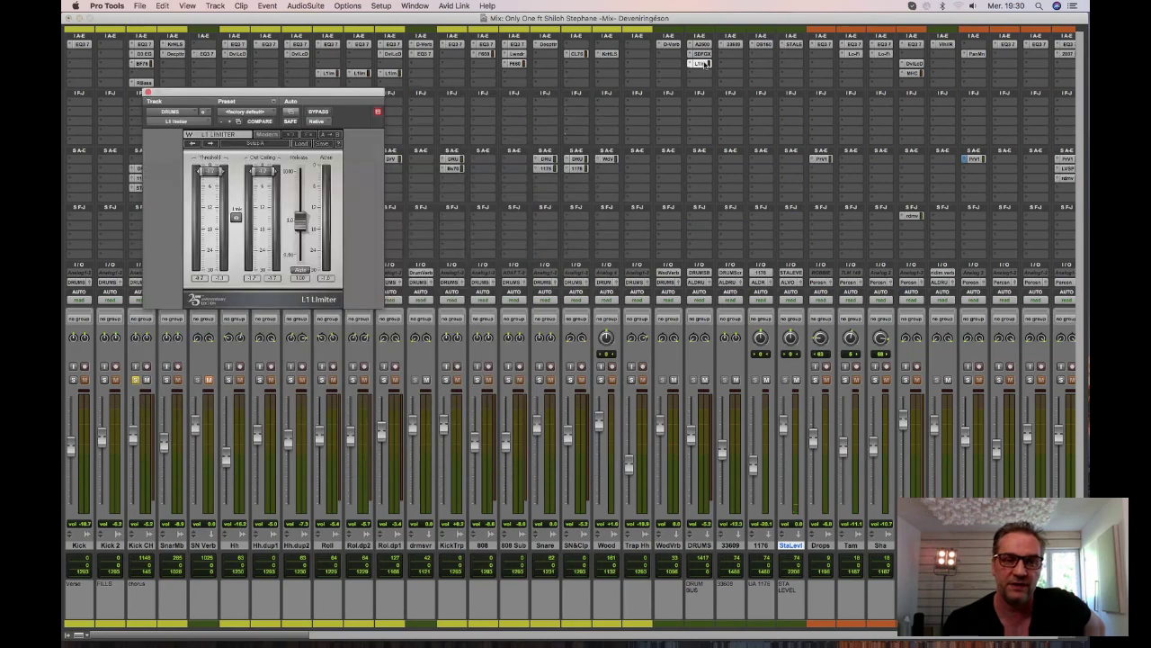
left_click_drag(345, 92, 373, 84)
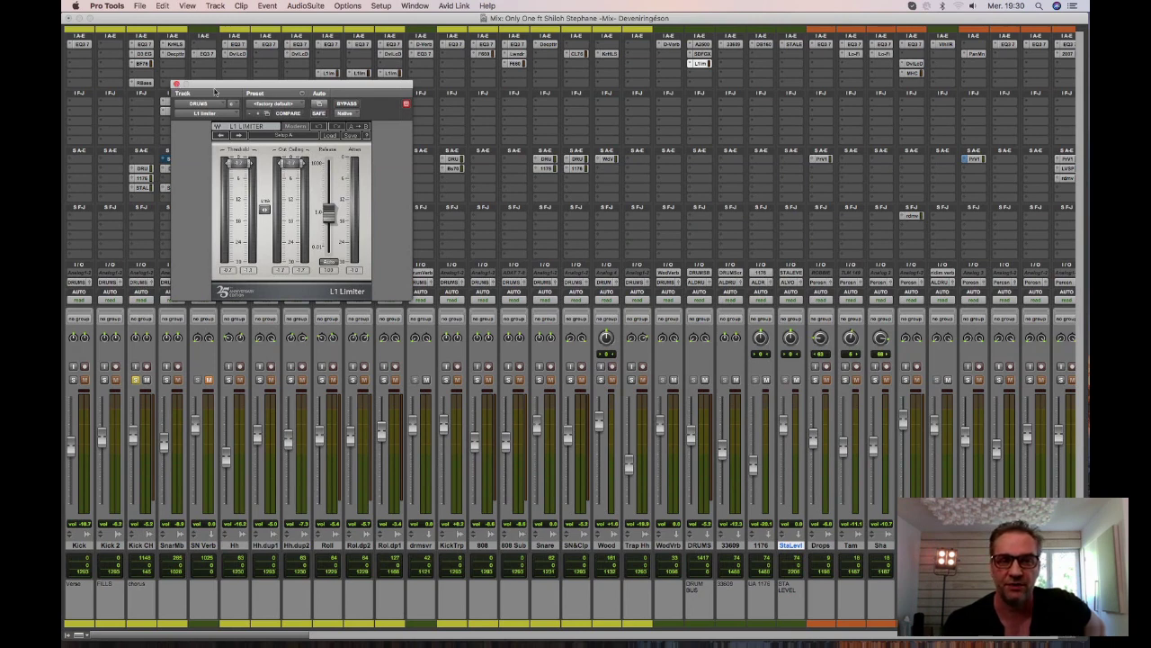
left_click_drag(213, 87, 273, 88)
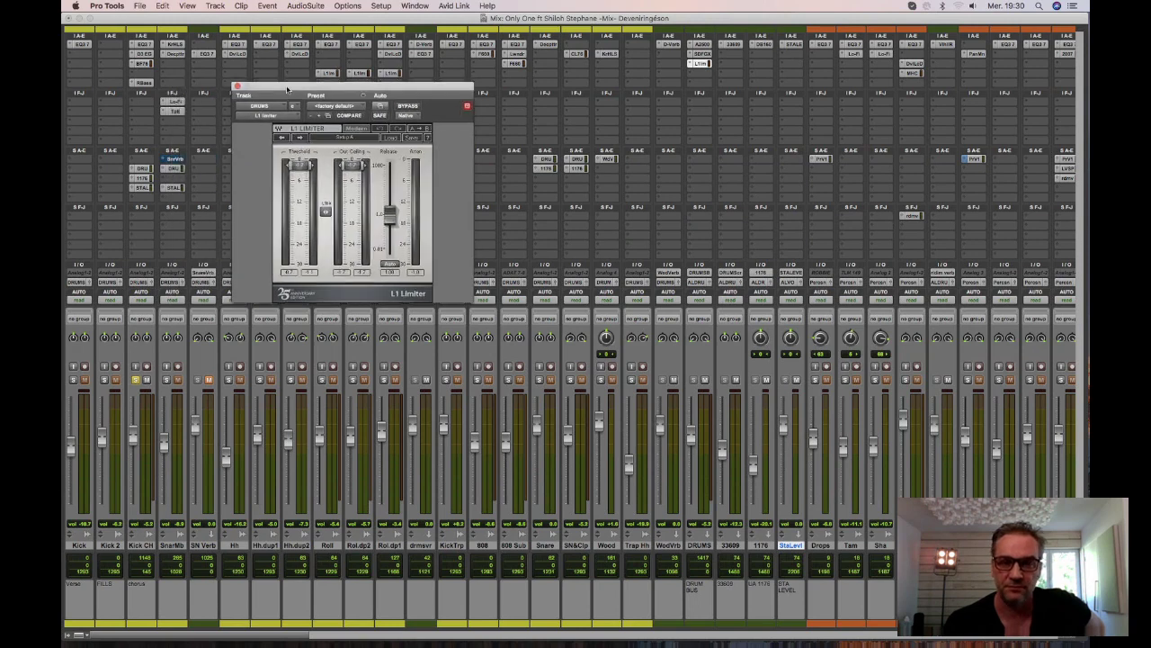
left_click(238, 86)
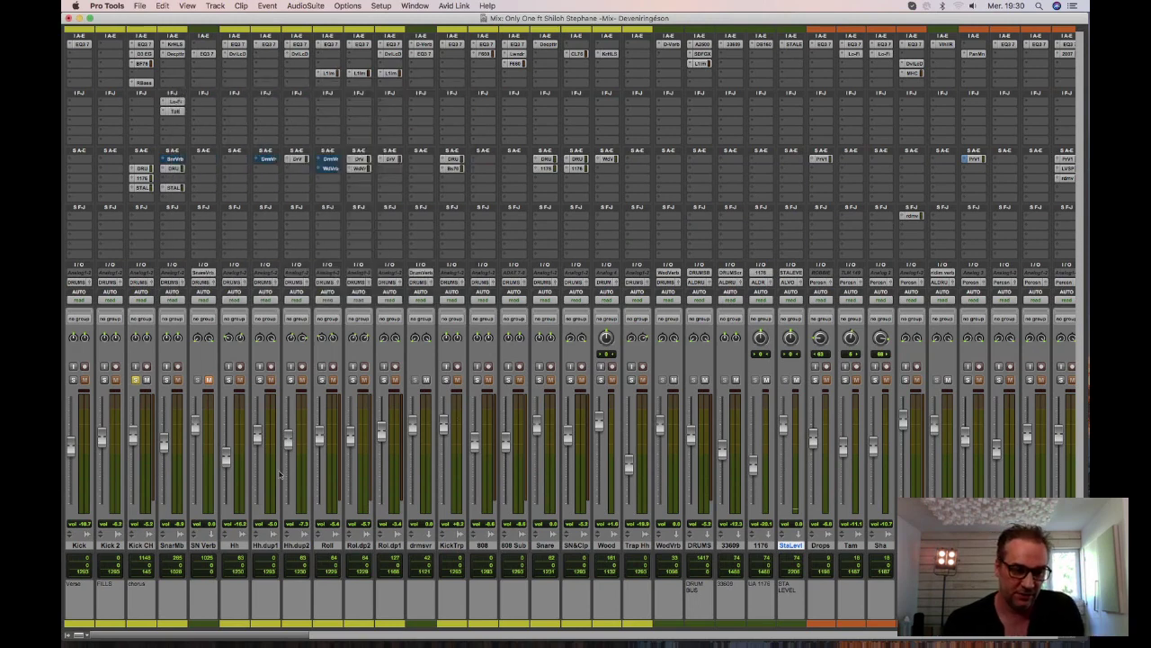
Unsolo the Kick CH track, and solo all the drum tracks from Kick 2 through Trap Hh together.
left_click(136, 381)
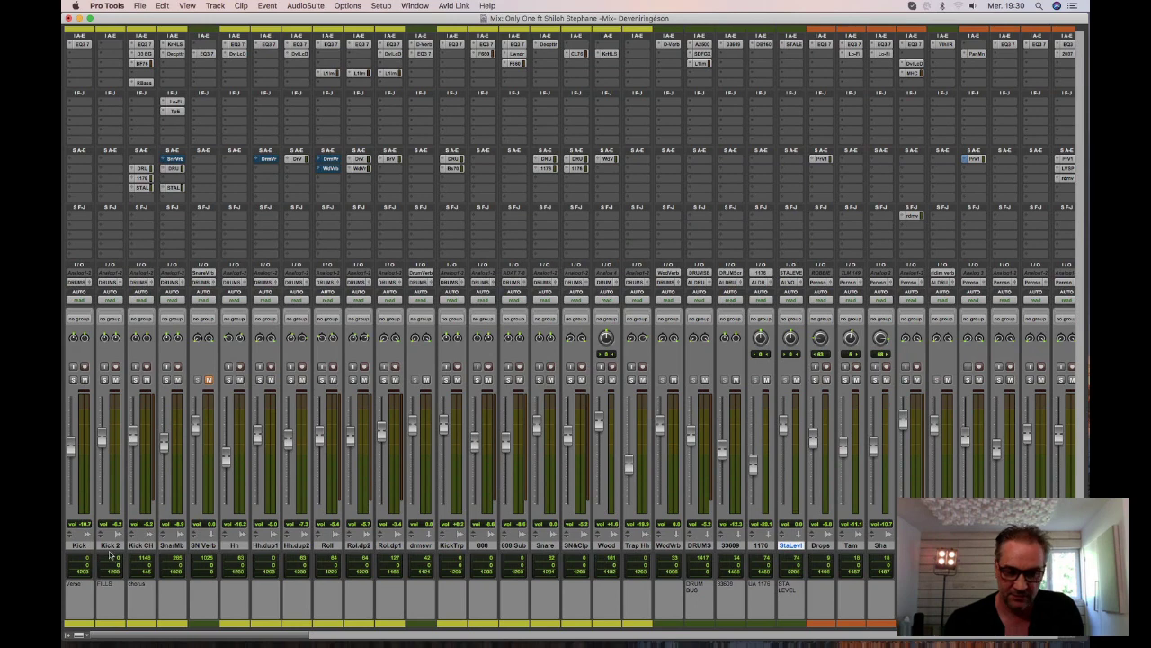
left_click(110, 546)
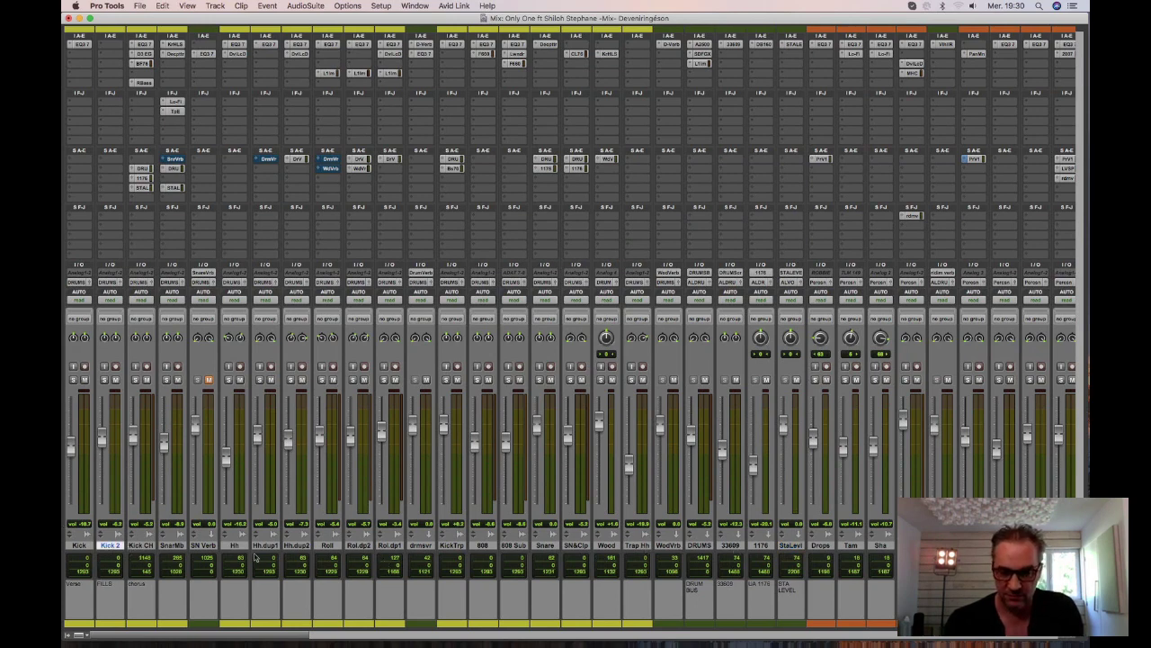
left_click(635, 545, "shift")
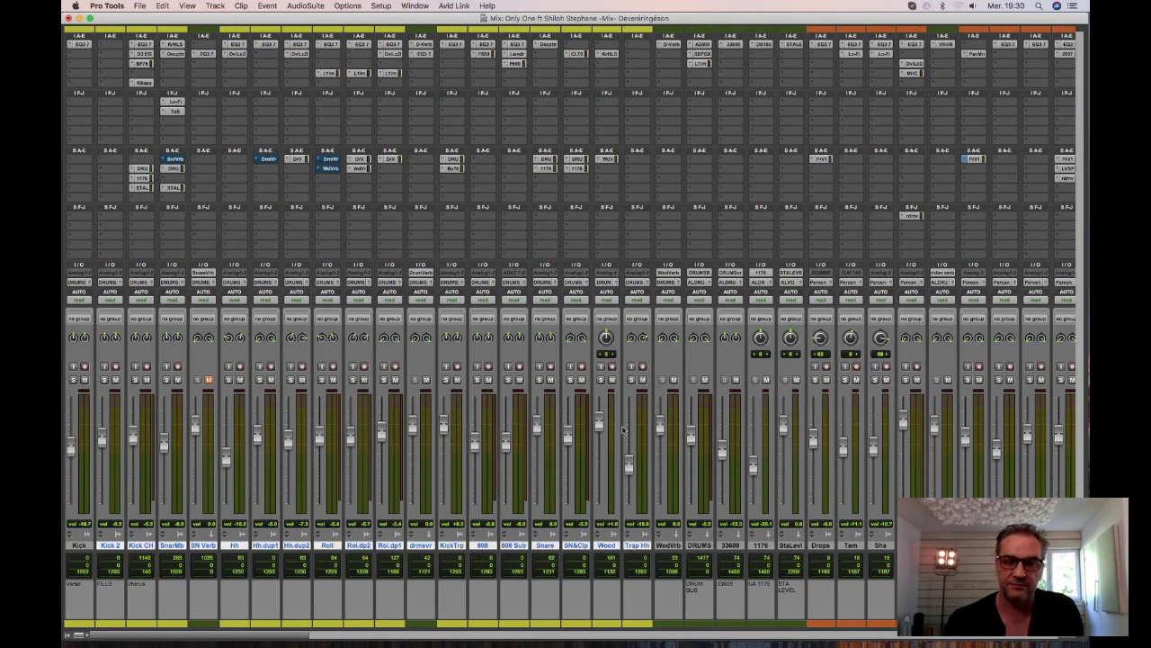
left_click(601, 380)
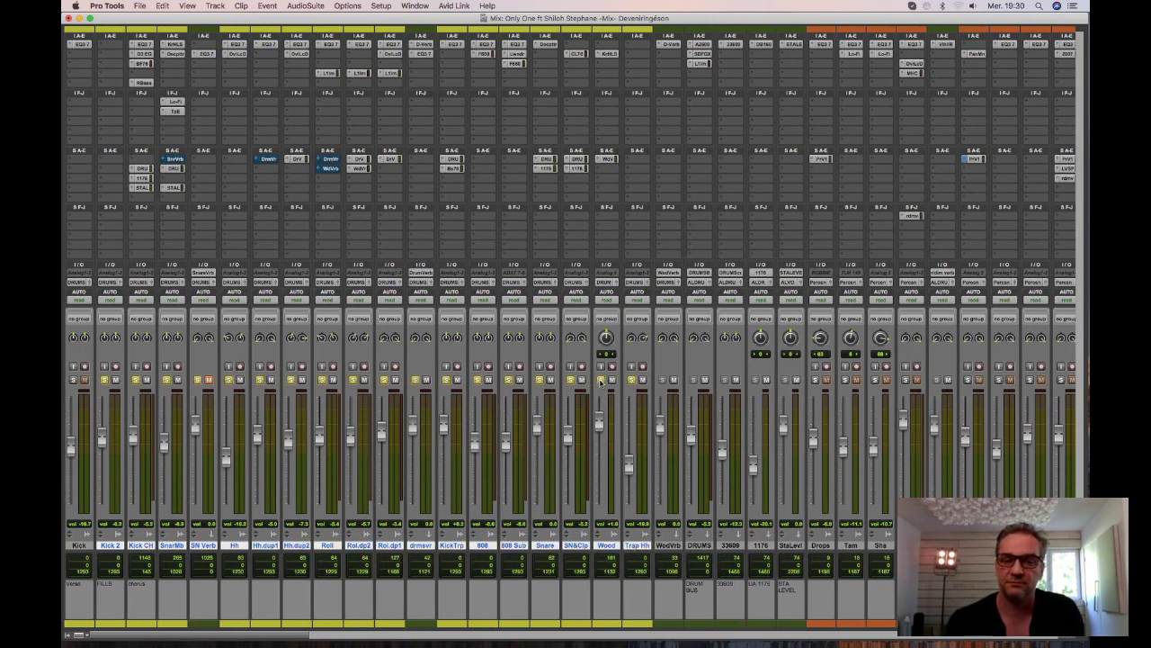
Play the soloed drums with the DRUMS bus inserts bypassed and active, and check the L1 limiter during playback.
key("space")
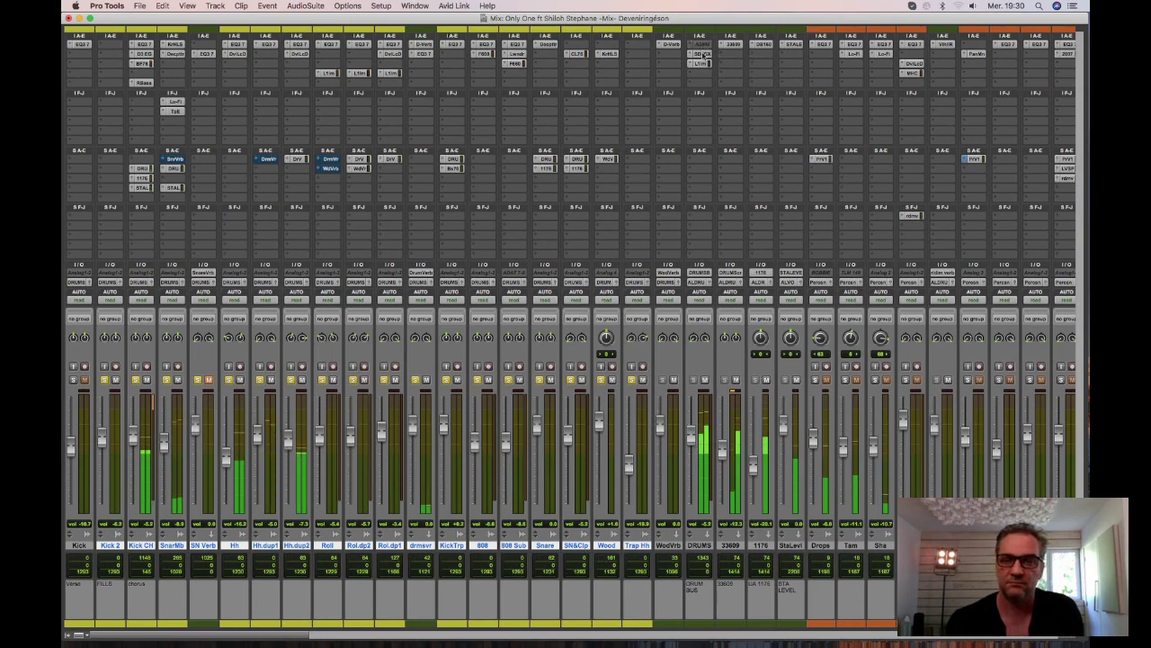
left_click(703, 54, "super")
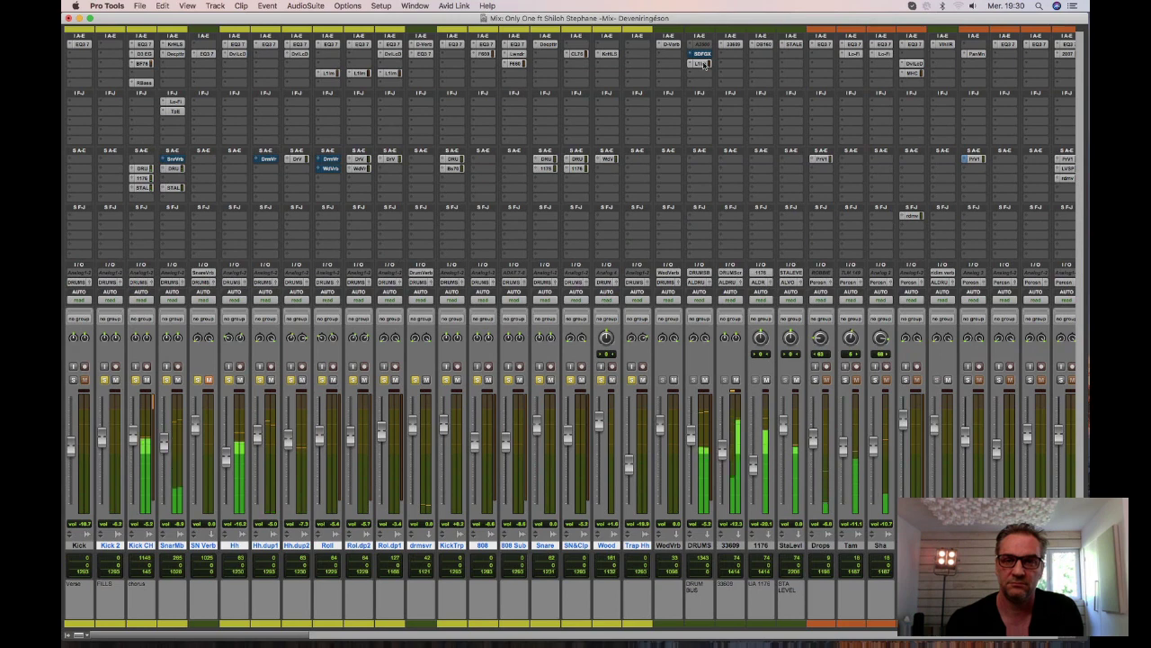
left_click(702, 63, "super")
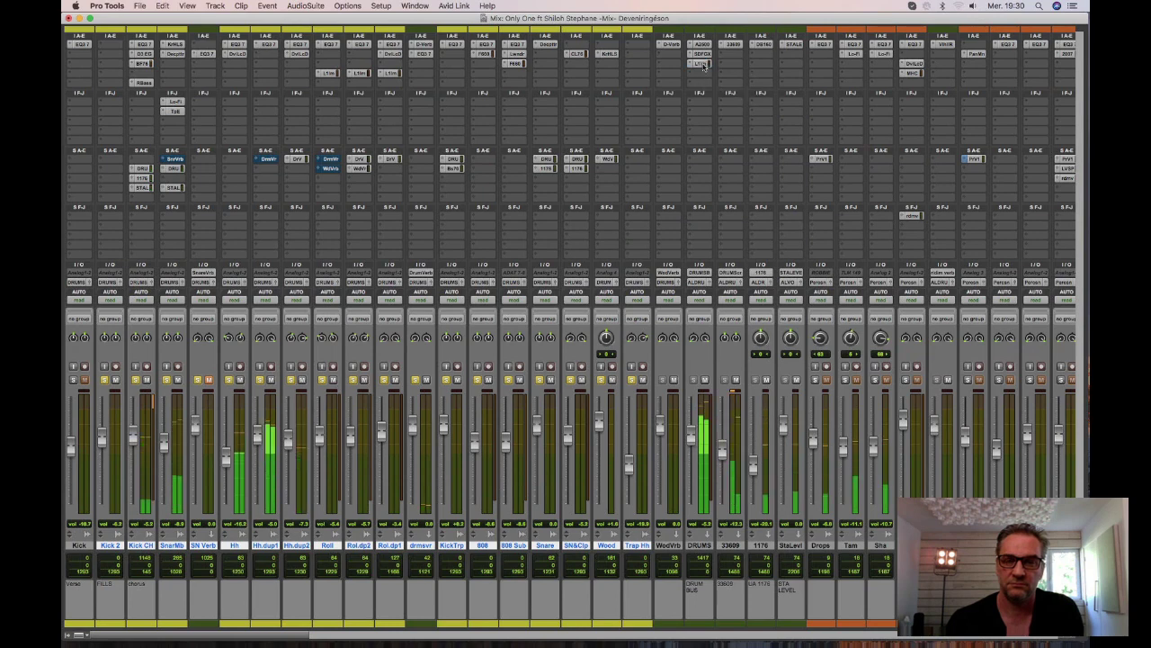
left_click(703, 65)
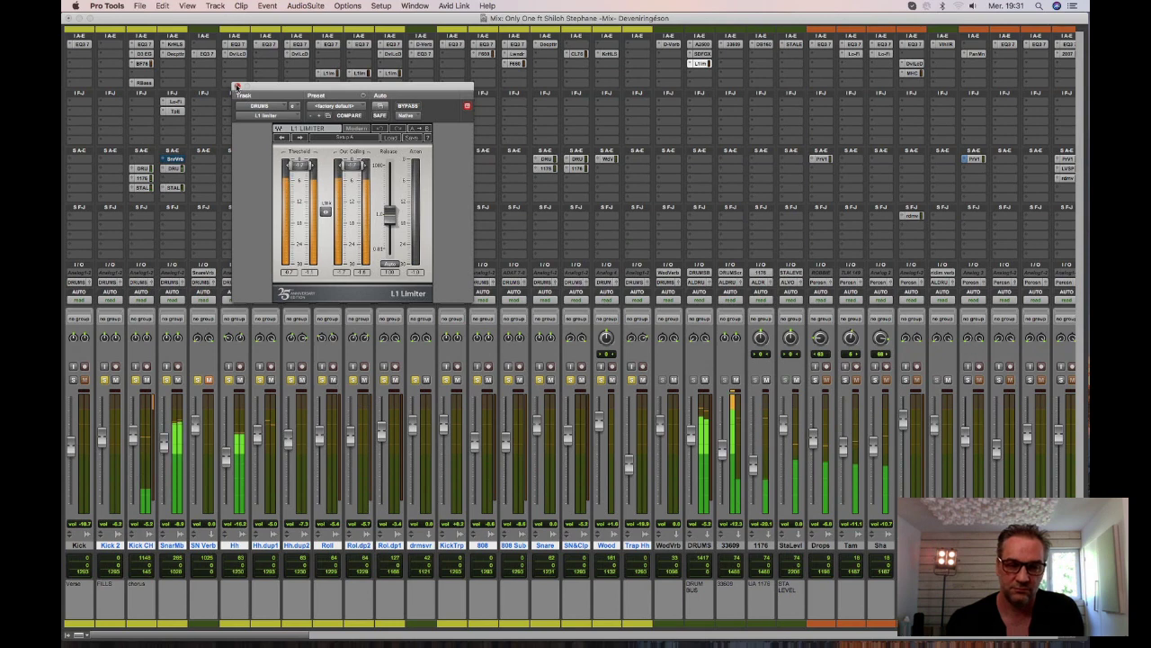
left_click(235, 87)
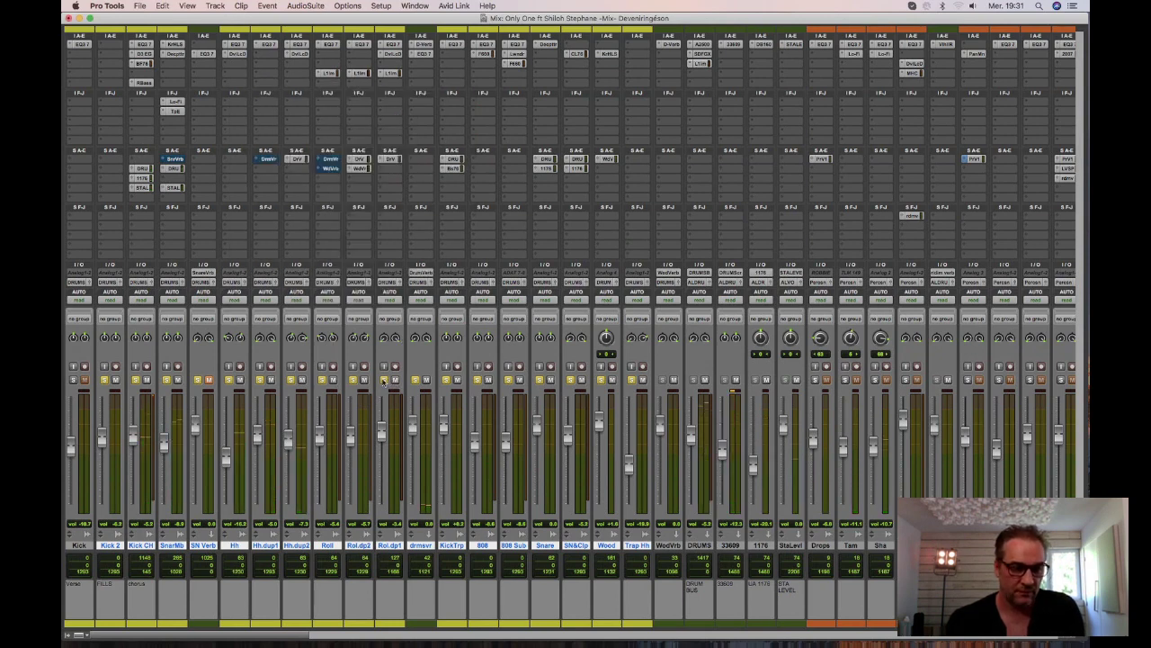
Clear the drum solos, and move the chorus selection onto the Snare Mba track in the Edit window.
left_click(384, 380)
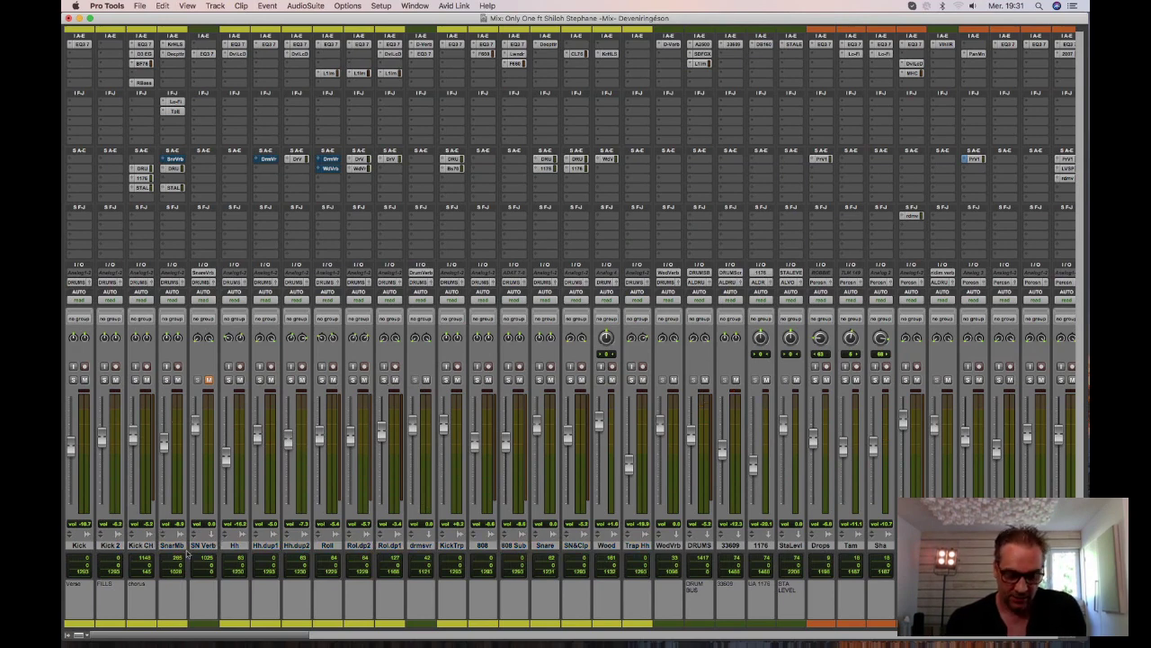
left_click(174, 546)
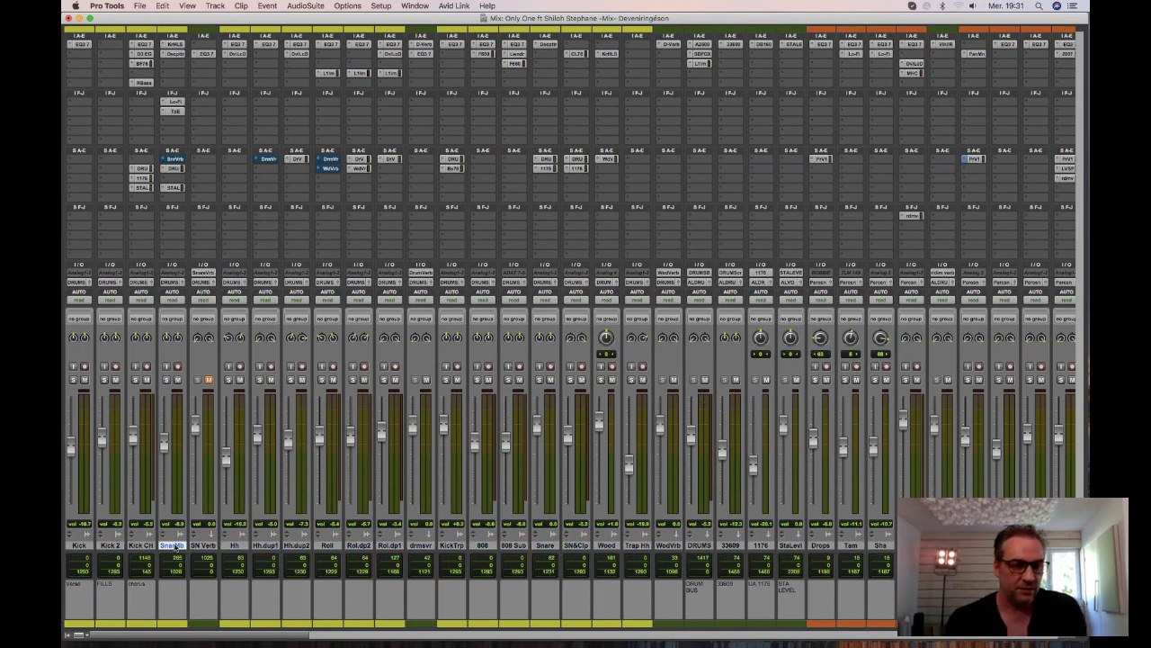
key("super+equal")
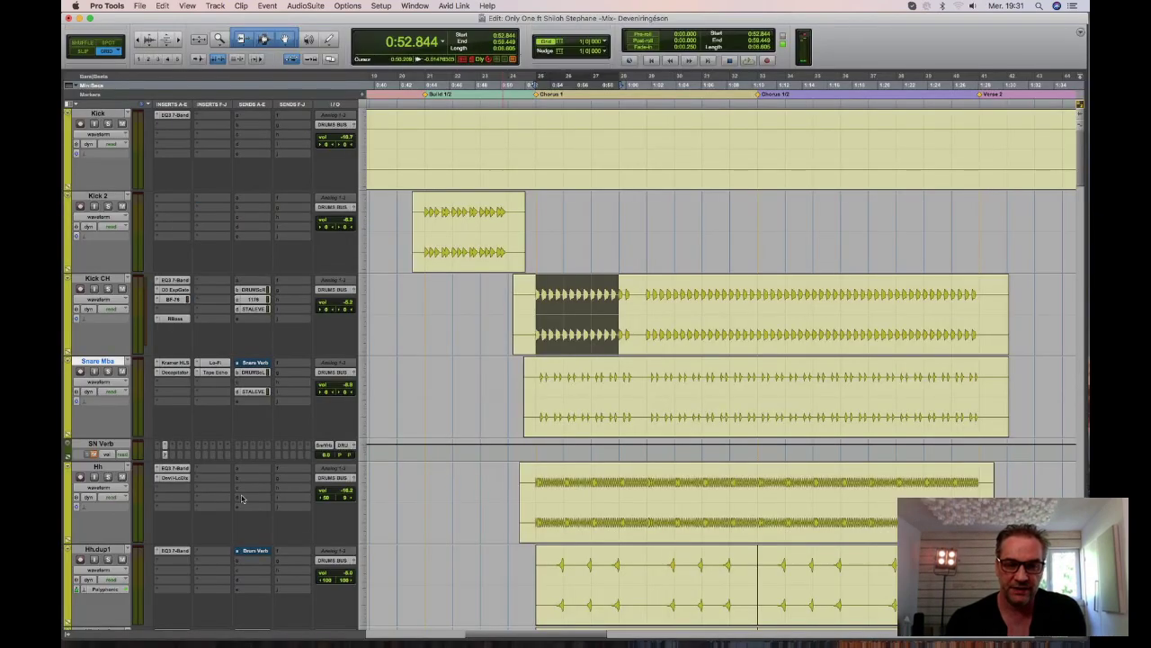
key("semicolon")
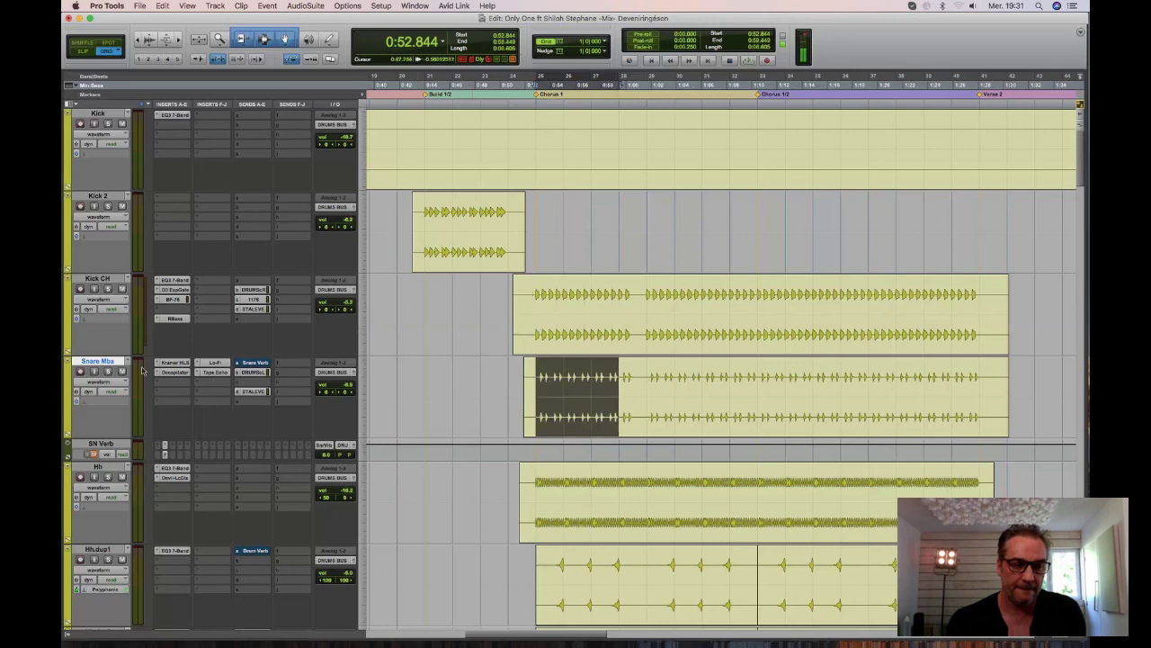
Solo the Snare Mba track and play its chorus selection.
left_click(107, 371)
key("space")
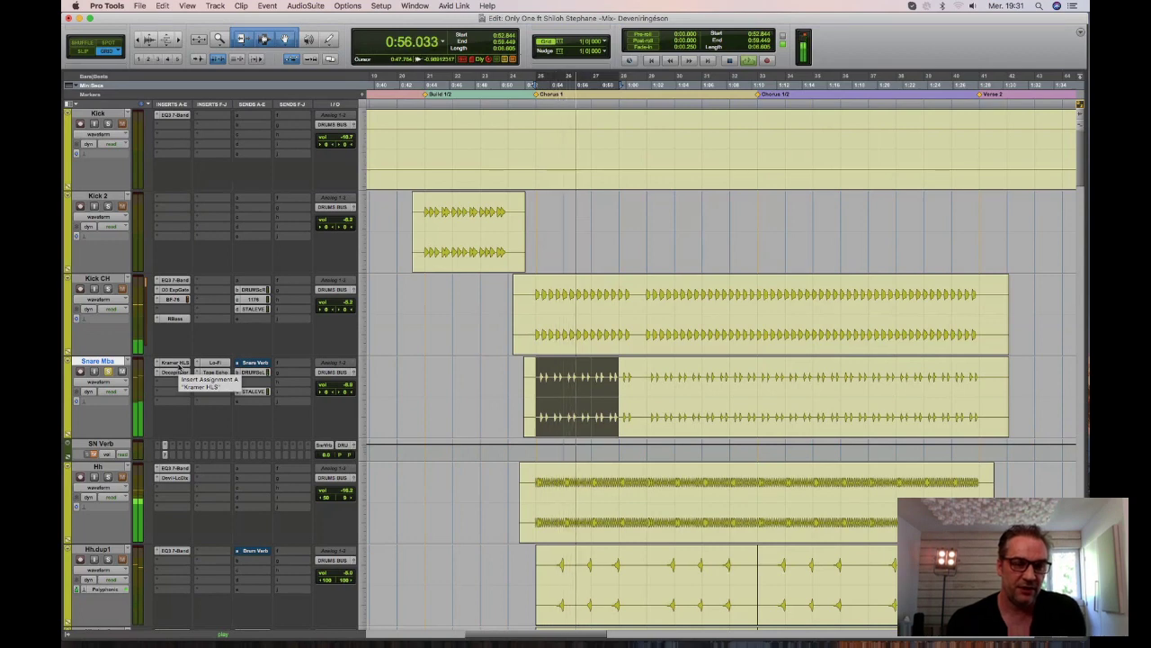
key("space")
Show the Snare Mba track's Kramer HLS insert and place its window clear of the insert and send columns.
left_click(179, 367)
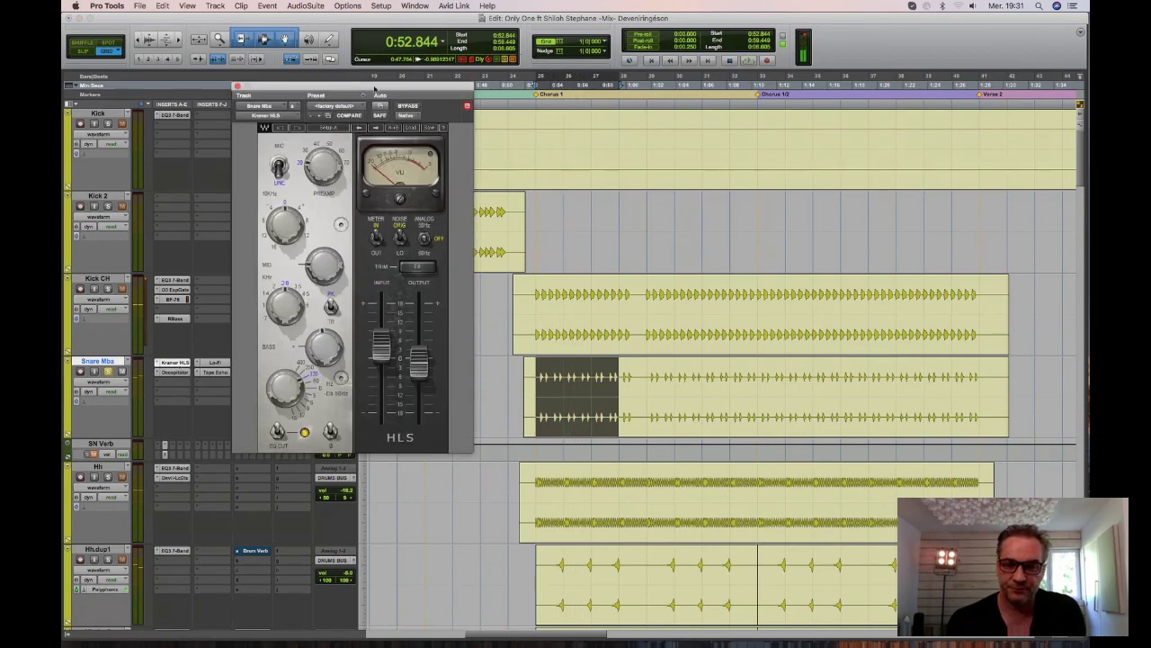
left_click_drag(376, 85, 835, 118)
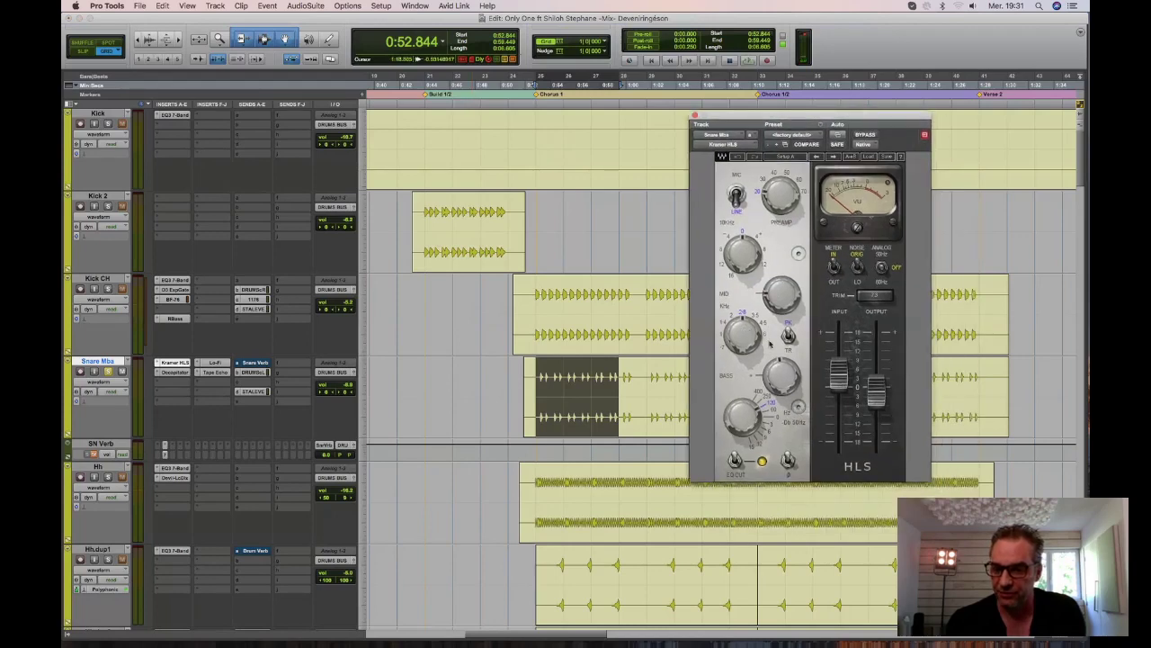
mouse_move(779, 385)
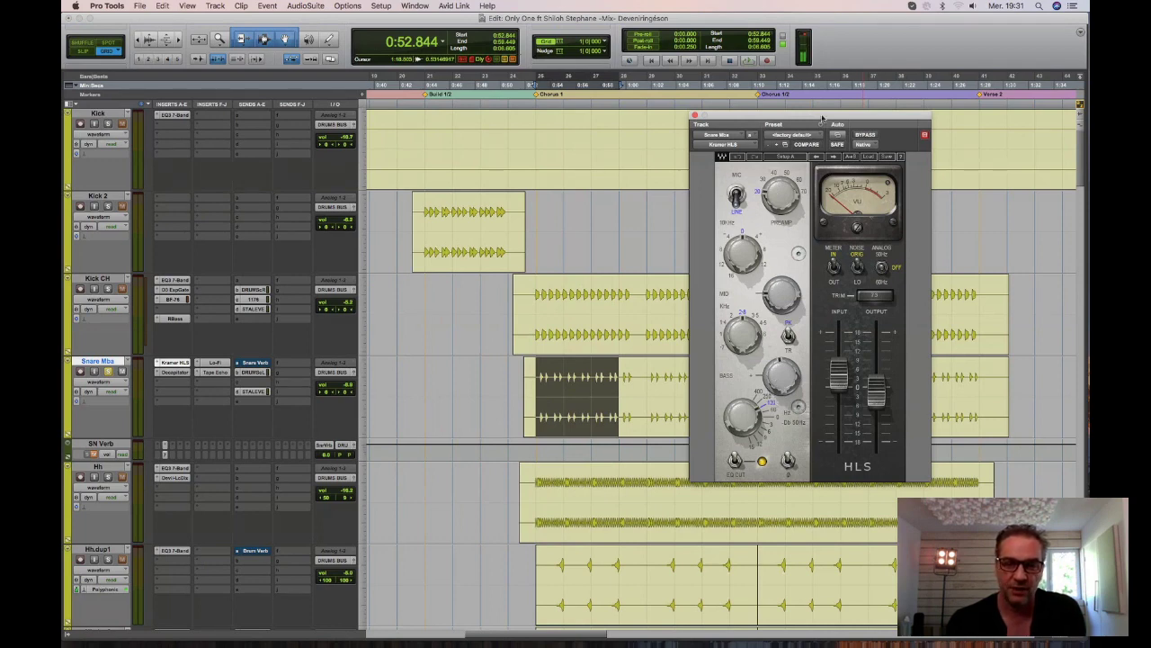
left_click_drag(820, 117, 711, 109)
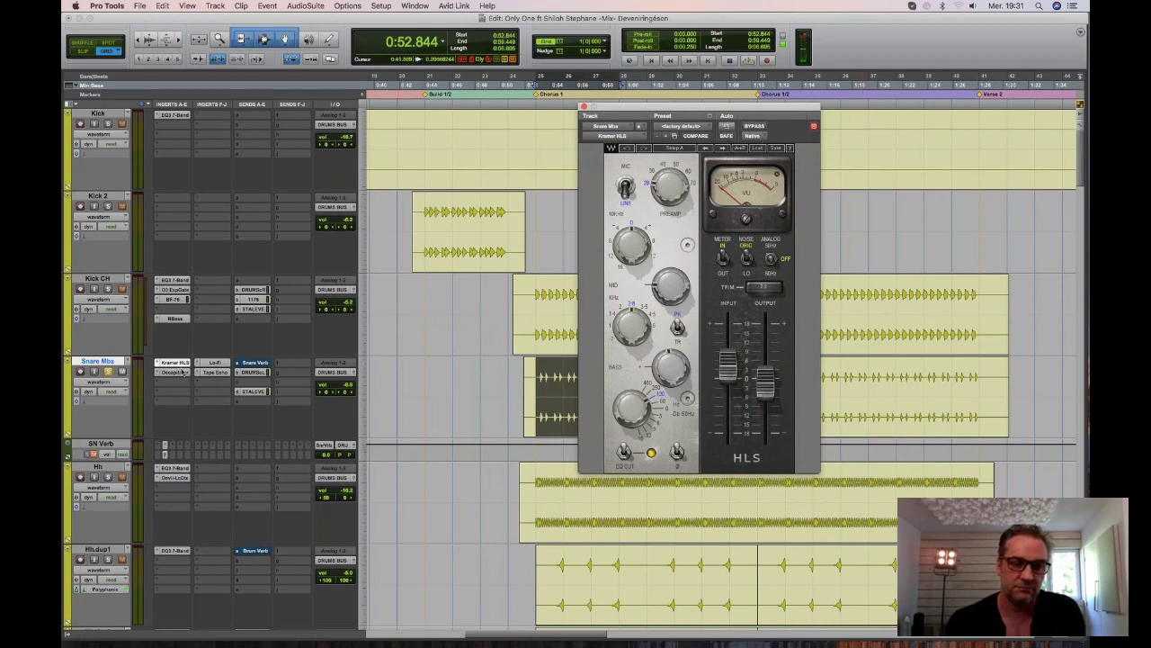
Bypass the Decapitator insert, and play the Snare Mba selection with the Kramer HLS insert bypassed and active.
left_click_drag(180, 372, 207, 378)
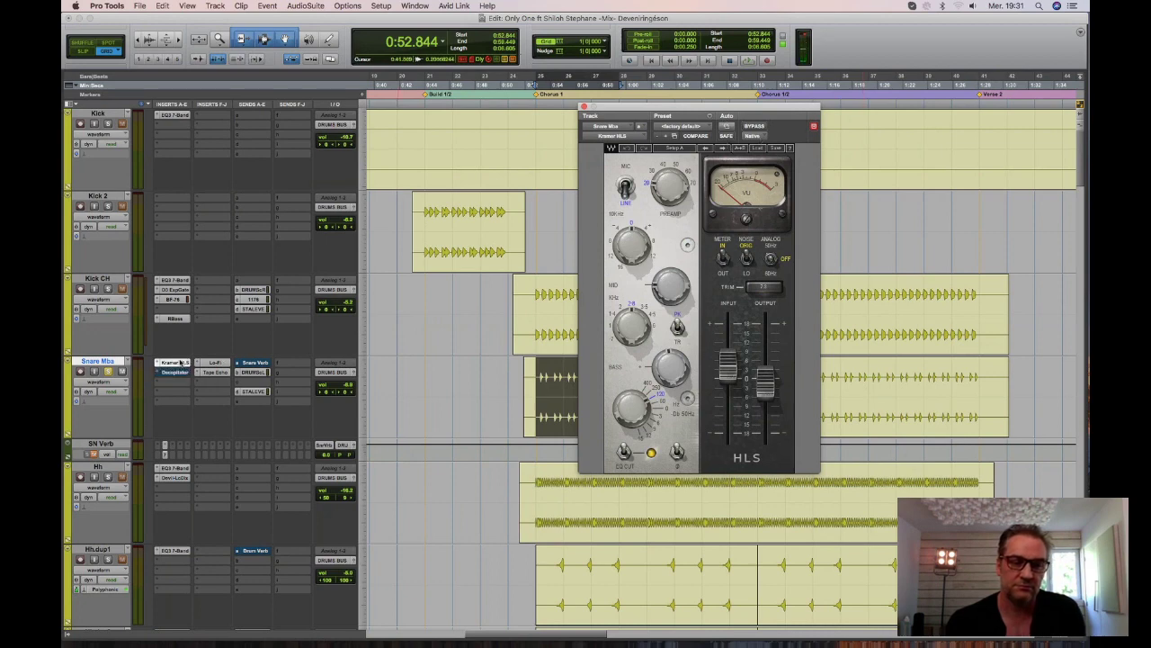
key("space")
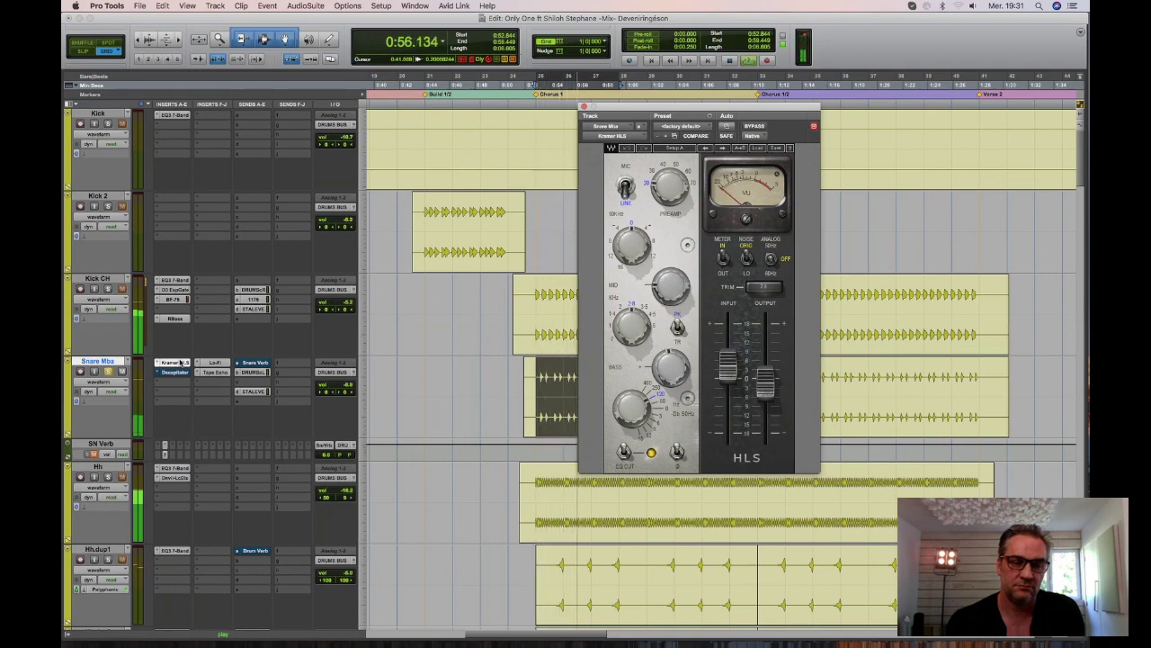
left_click(180, 363, "super")
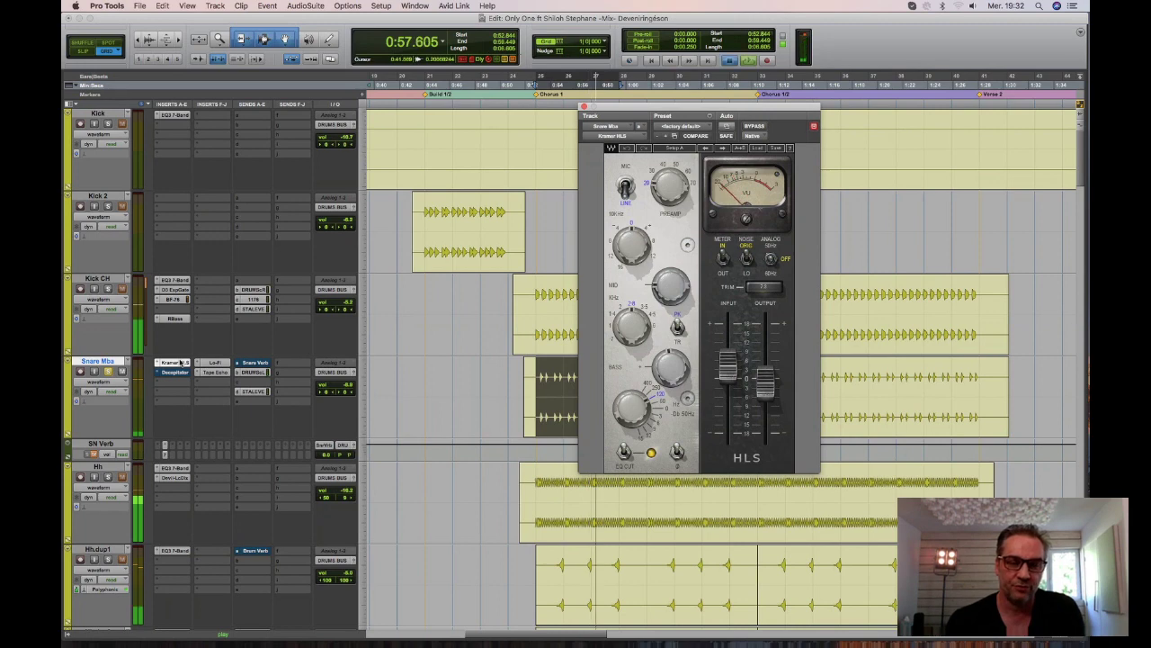
key("space")
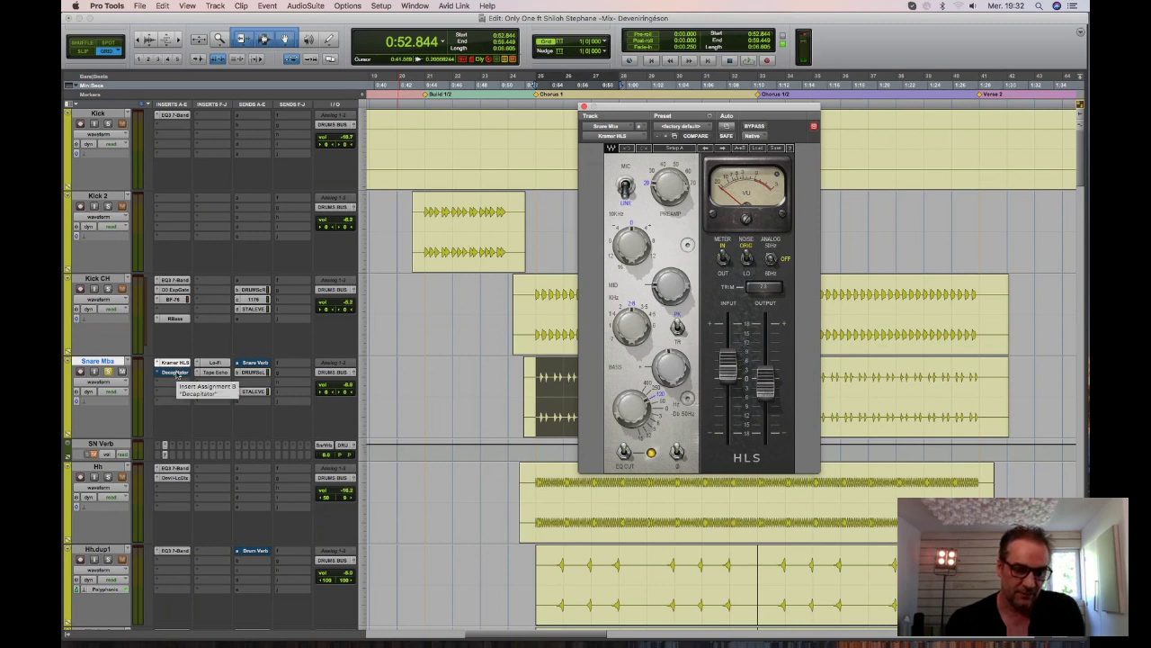
Show the Snare Mba track's Decapitator insert and place its window over the timeline, near the insert and send columns.
left_click(177, 372)
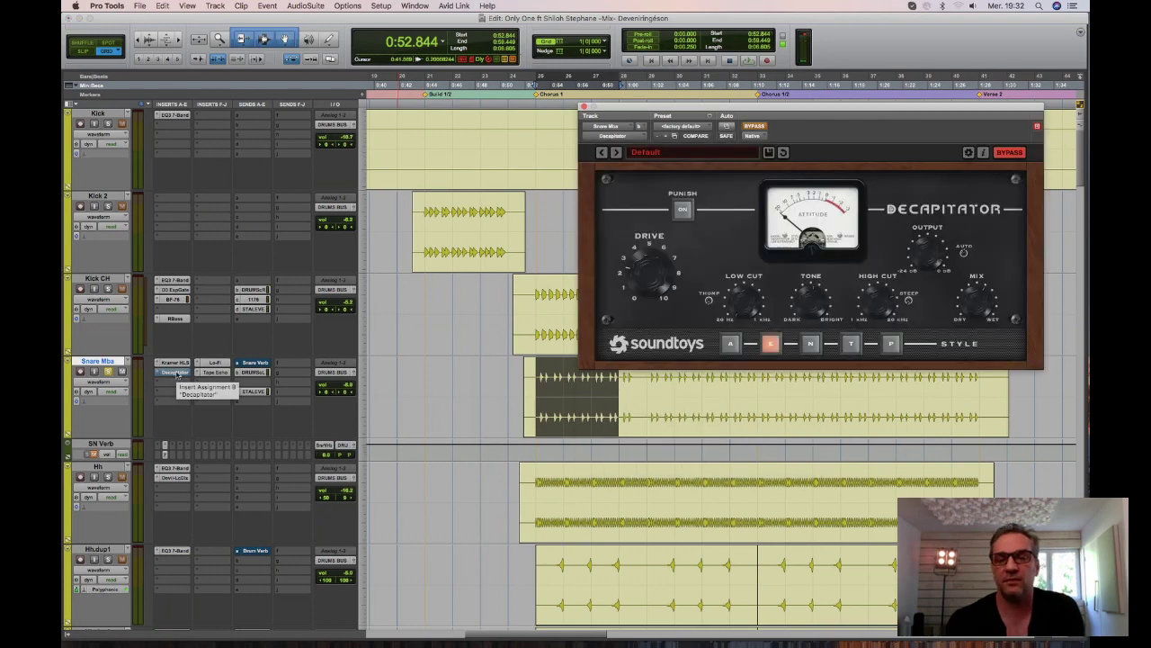
left_click_drag(725, 108, 484, 122)
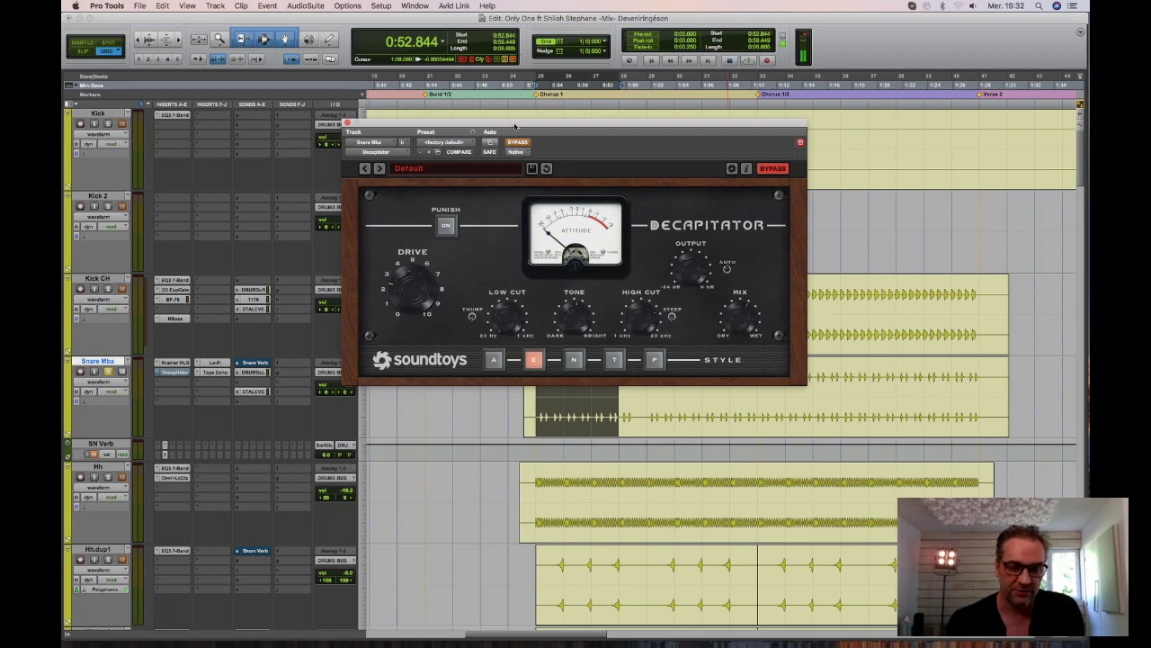
left_click_drag(515, 126, 542, 111)
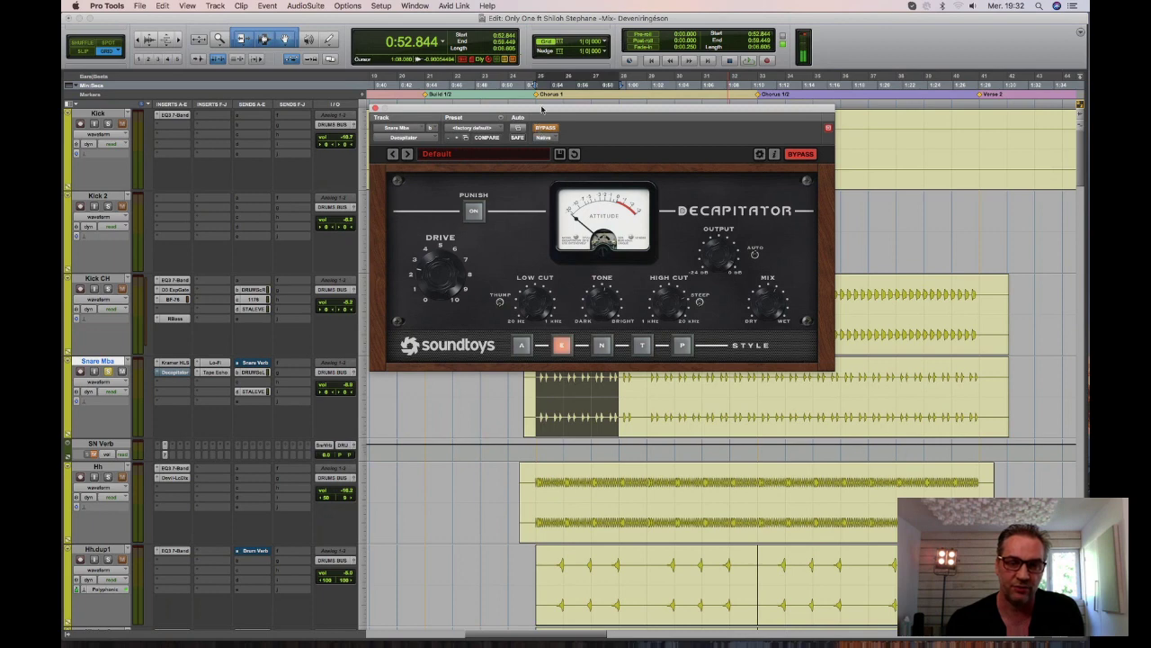
left_click_drag(543, 109, 509, 105)
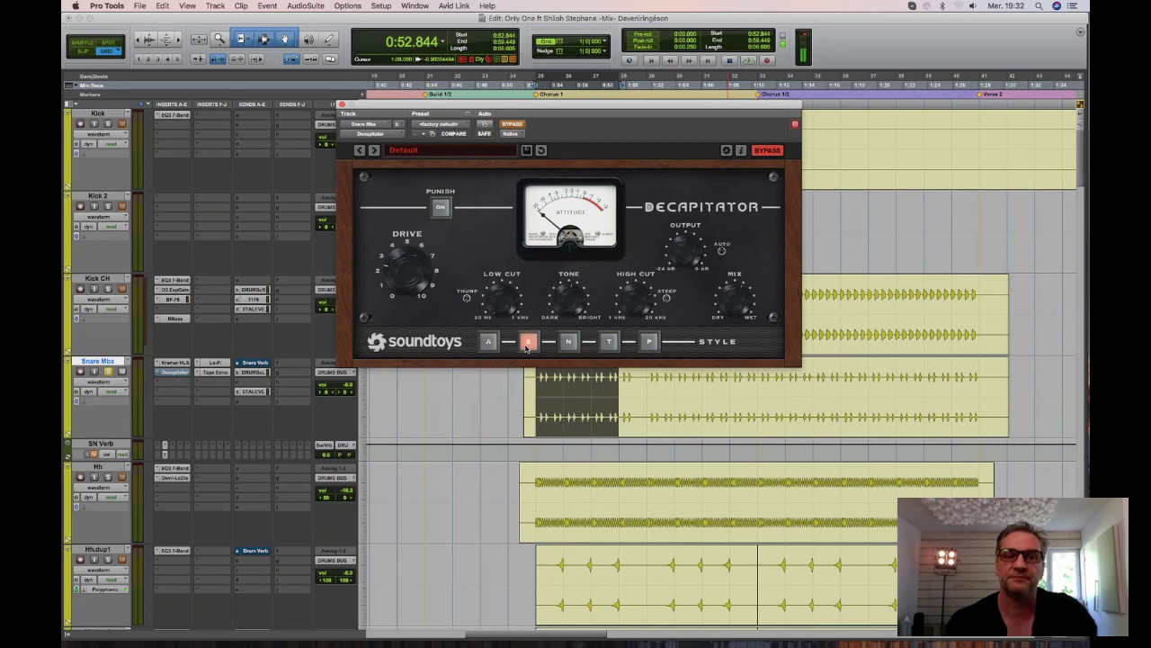
Play the Snare Mba selection with the Decapitator bypassed, reactivate the insert during playback, and stop.
key("space")
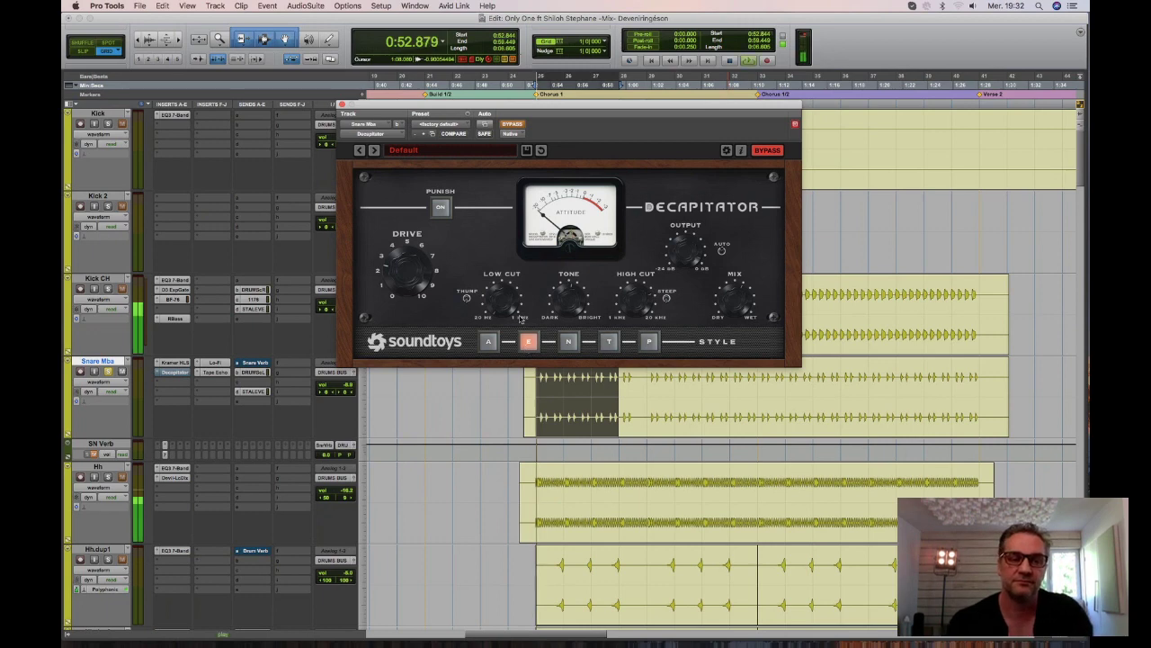
left_click(516, 124)
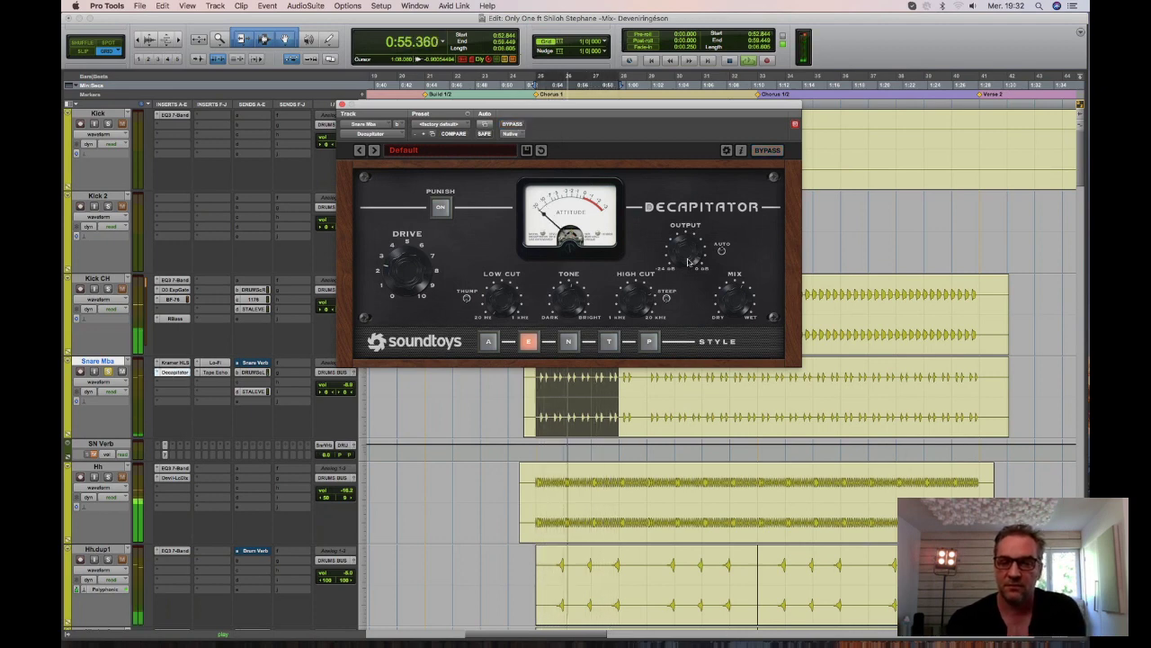
key("space")
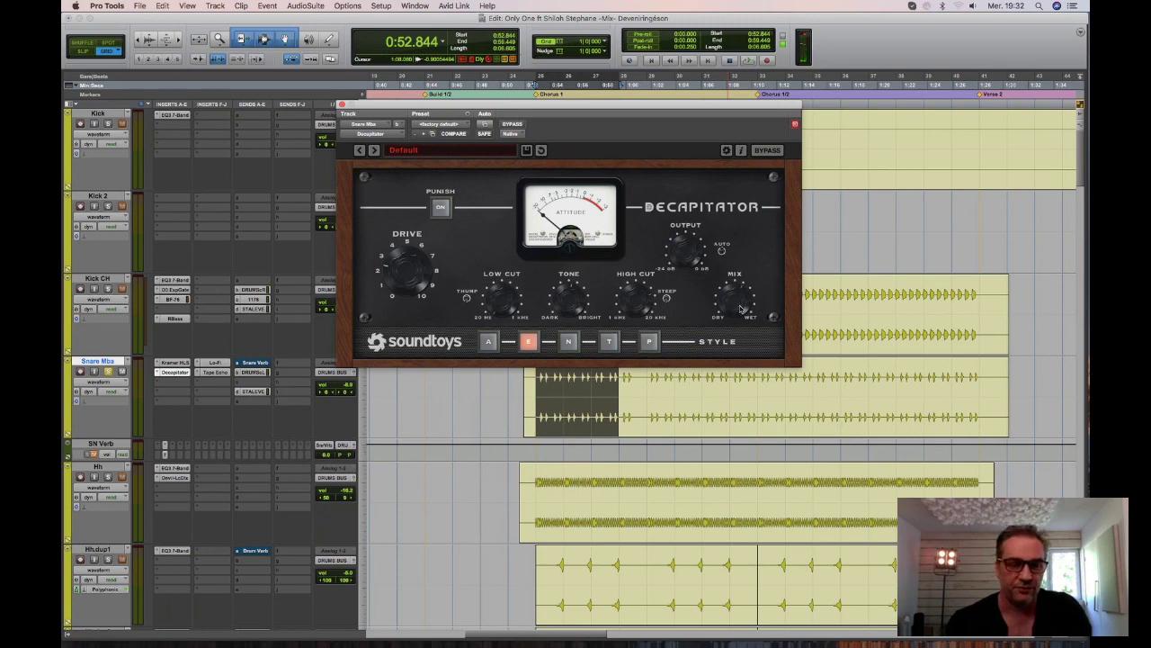
Show the Snare Mba track's Lo-Fi insert and place its window clear of the insert and send columns.
left_click(216, 363)
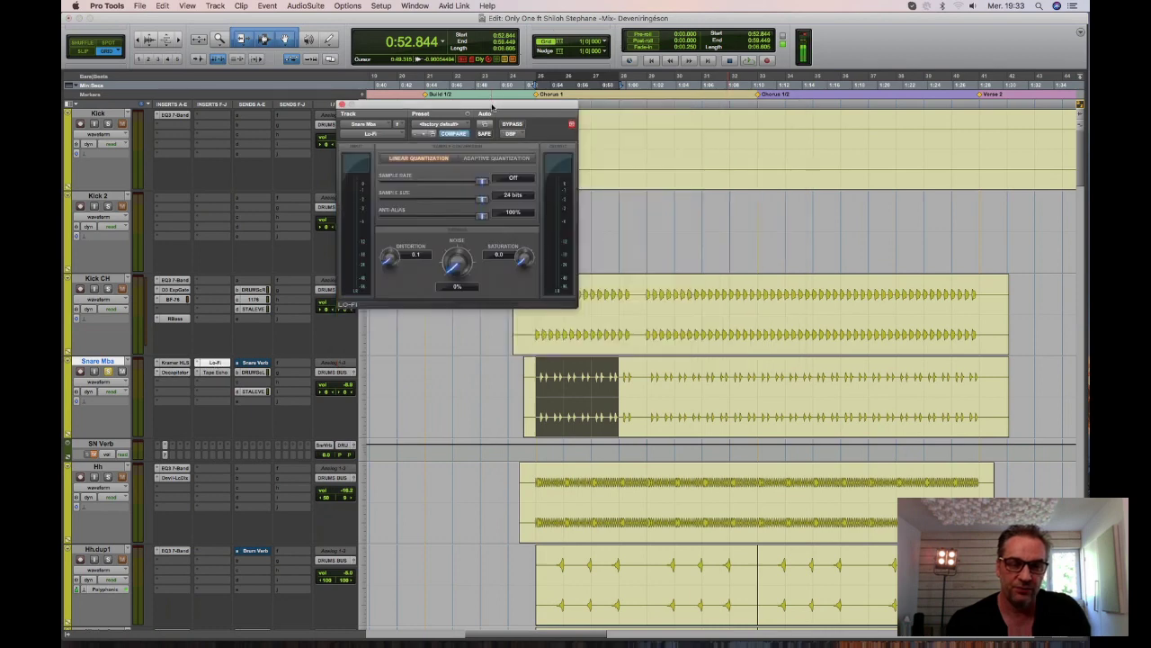
left_click_drag(492, 107, 533, 104)
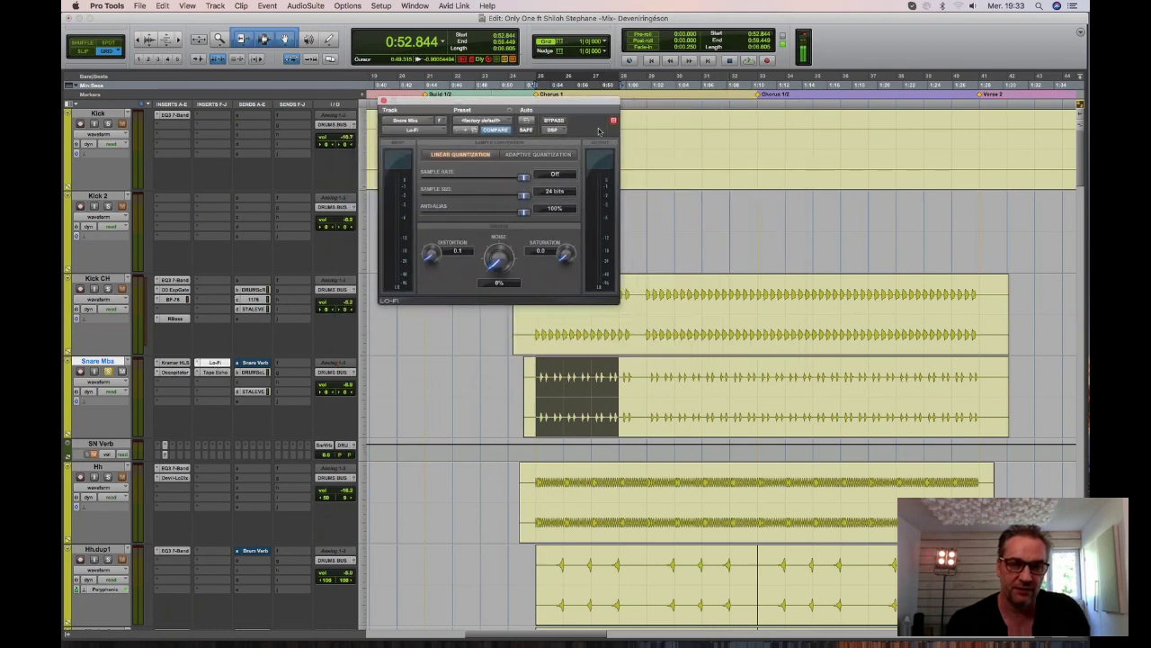
left_click_drag(553, 107, 552, 123)
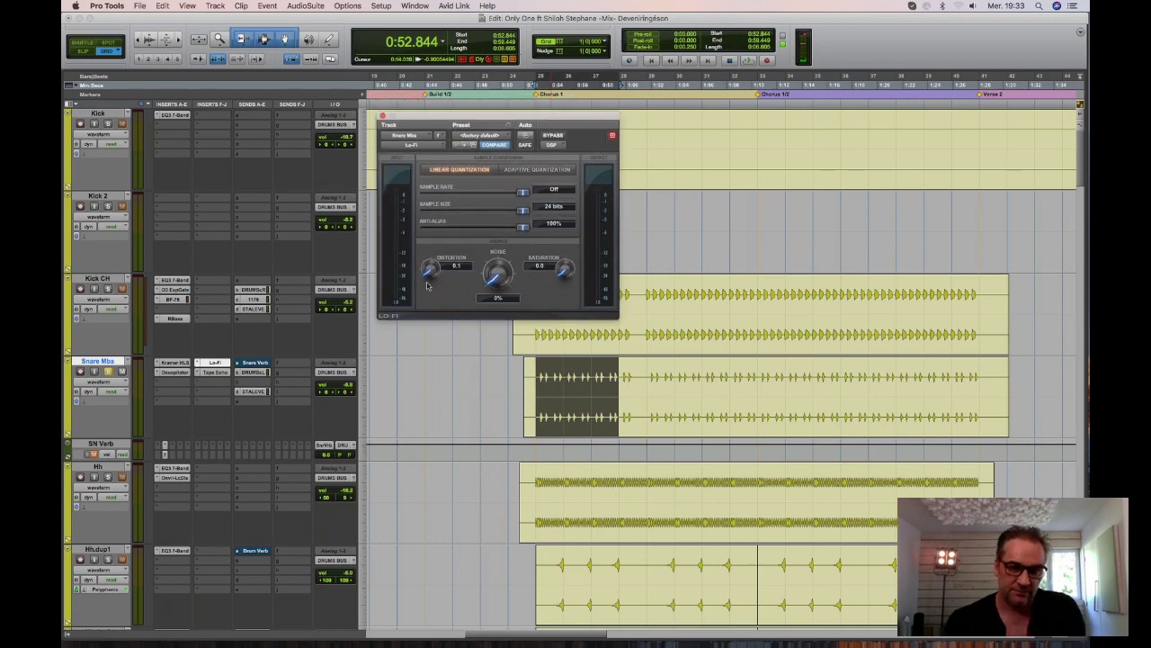
Play the Snare Mba selection and compare the sound with the Lo-Fi insert bypassed and active.
key("space")
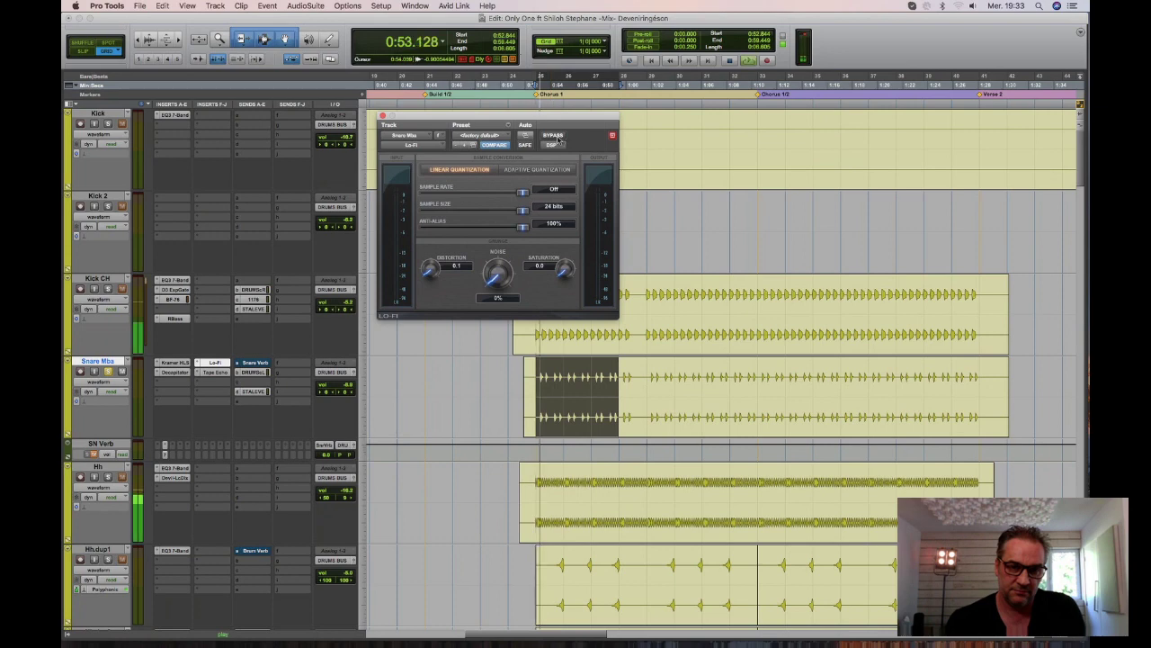
left_click(555, 135)
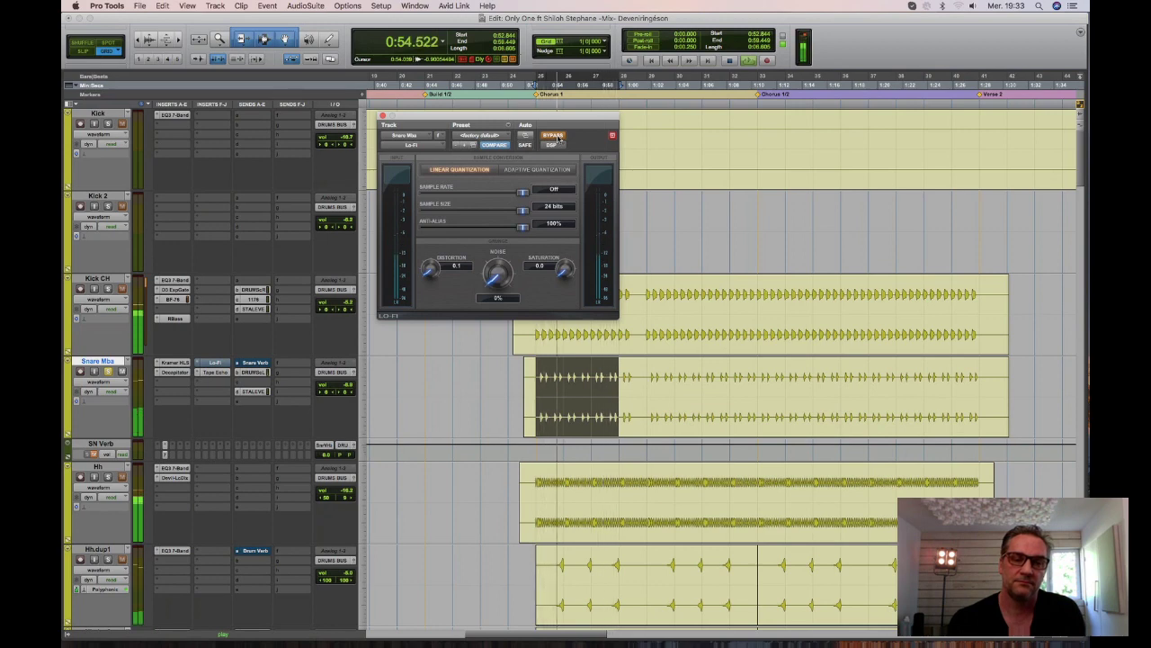
left_click(554, 136)
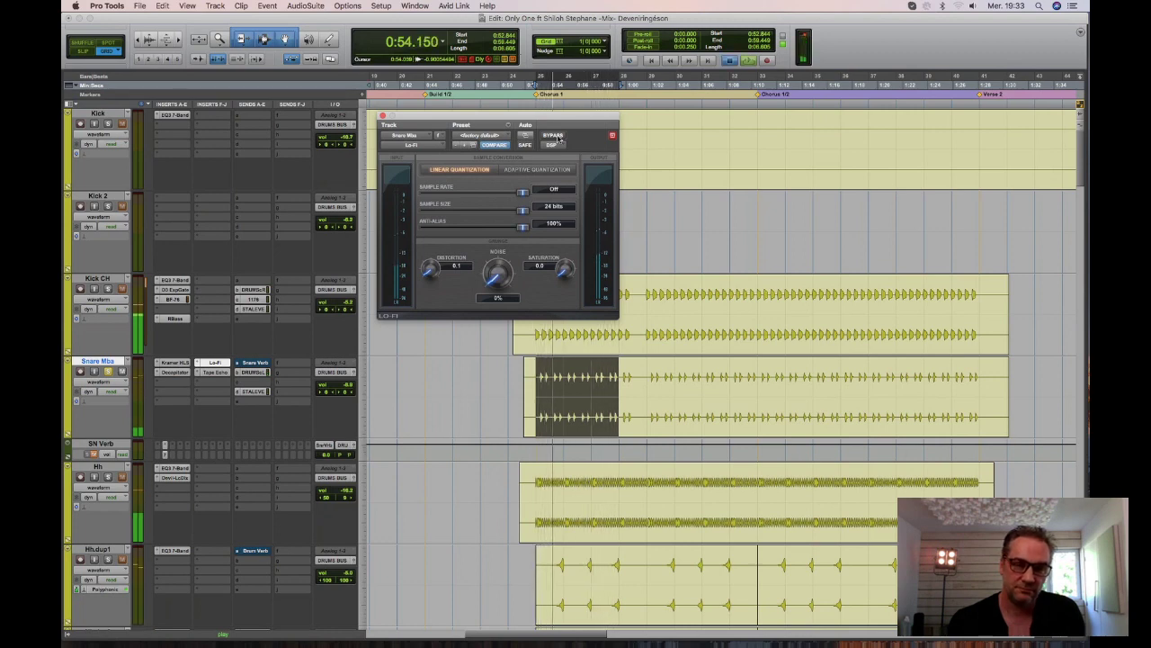
key("space")
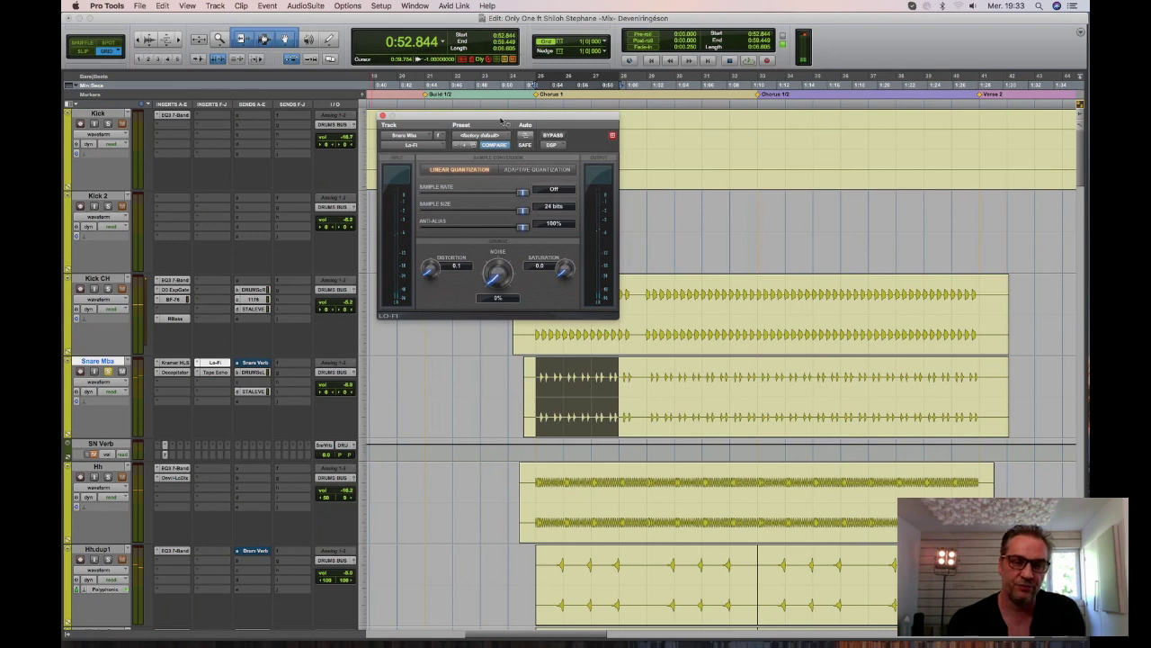
Show the Snare Mba track's Tape Echo insert and place its window beside the channel columns, above the selected clip.
left_click_drag(499, 117, 572, 127)
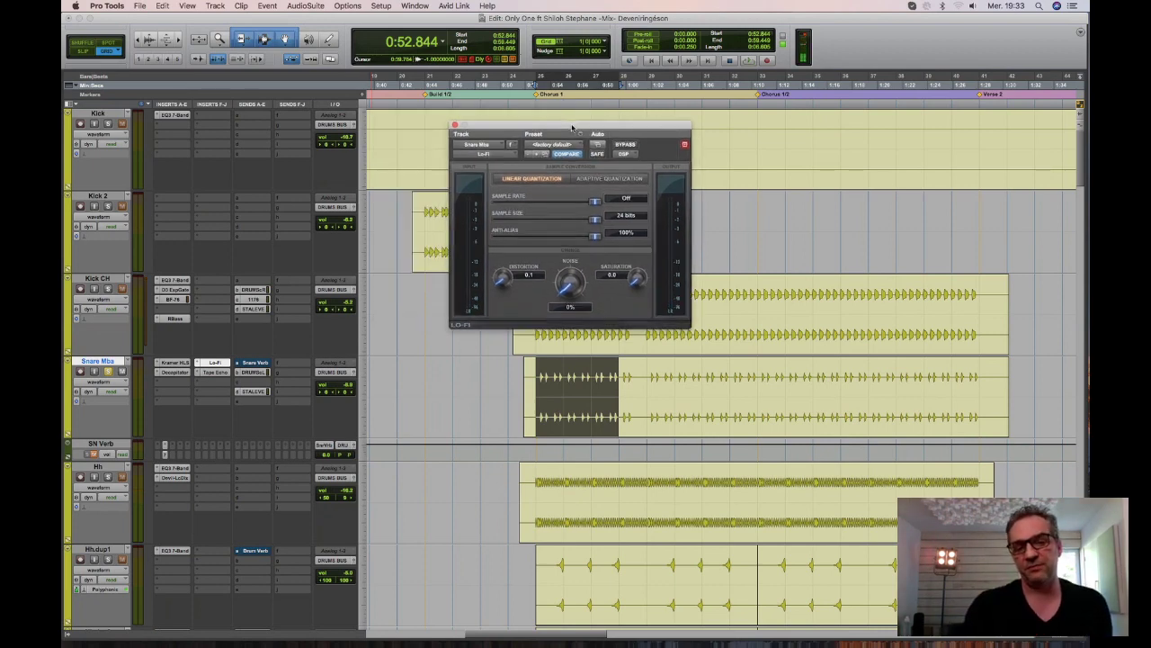
left_click_drag(572, 127, 547, 123)
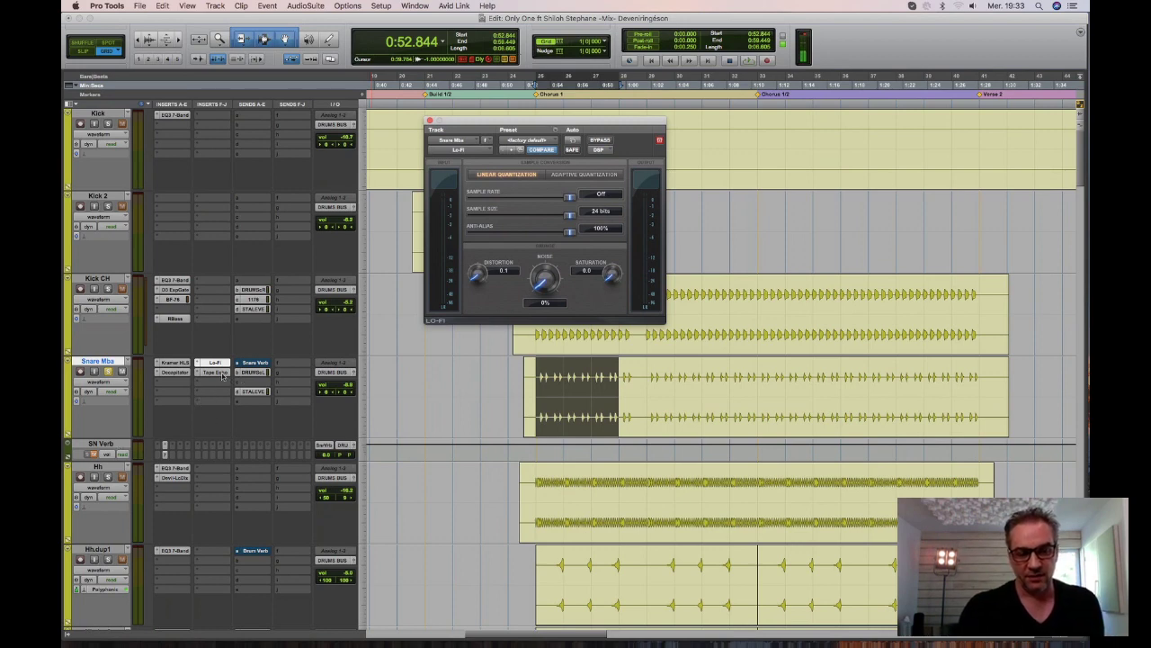
left_click(222, 376)
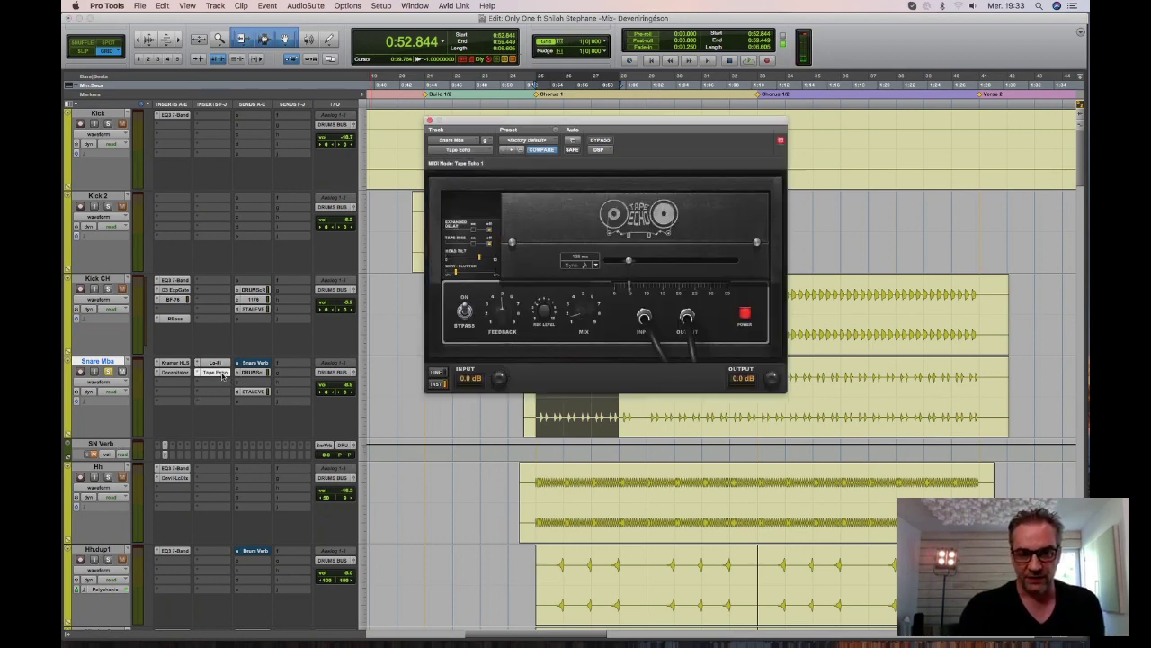
left_click_drag(501, 124, 454, 122)
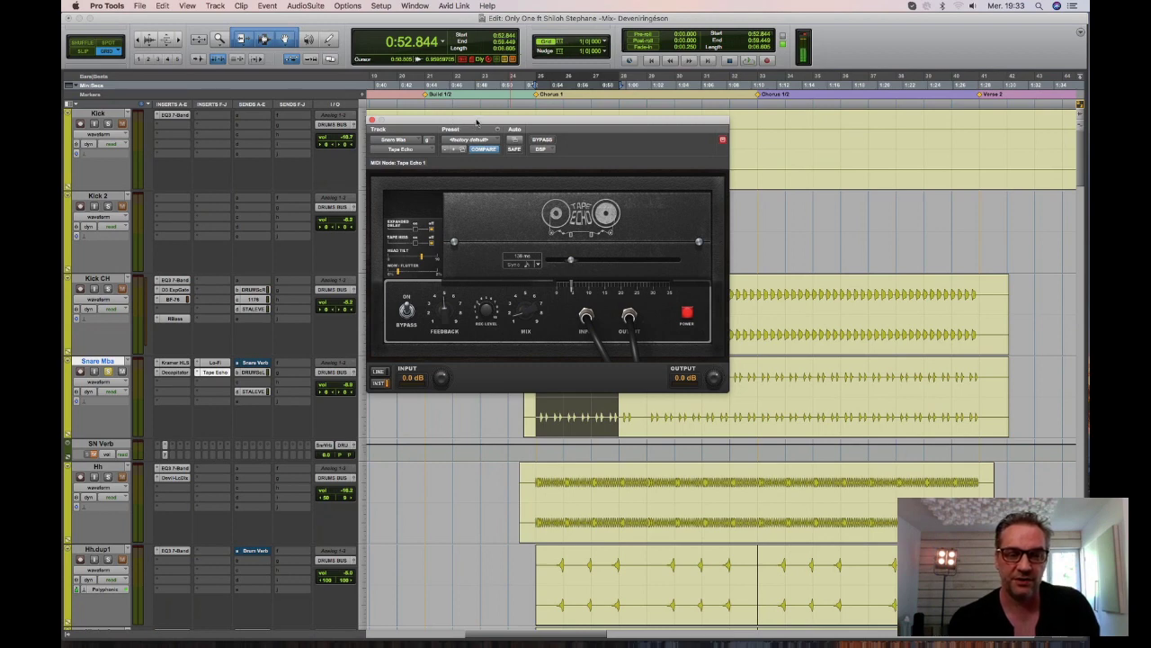
left_click_drag(477, 122, 472, 98)
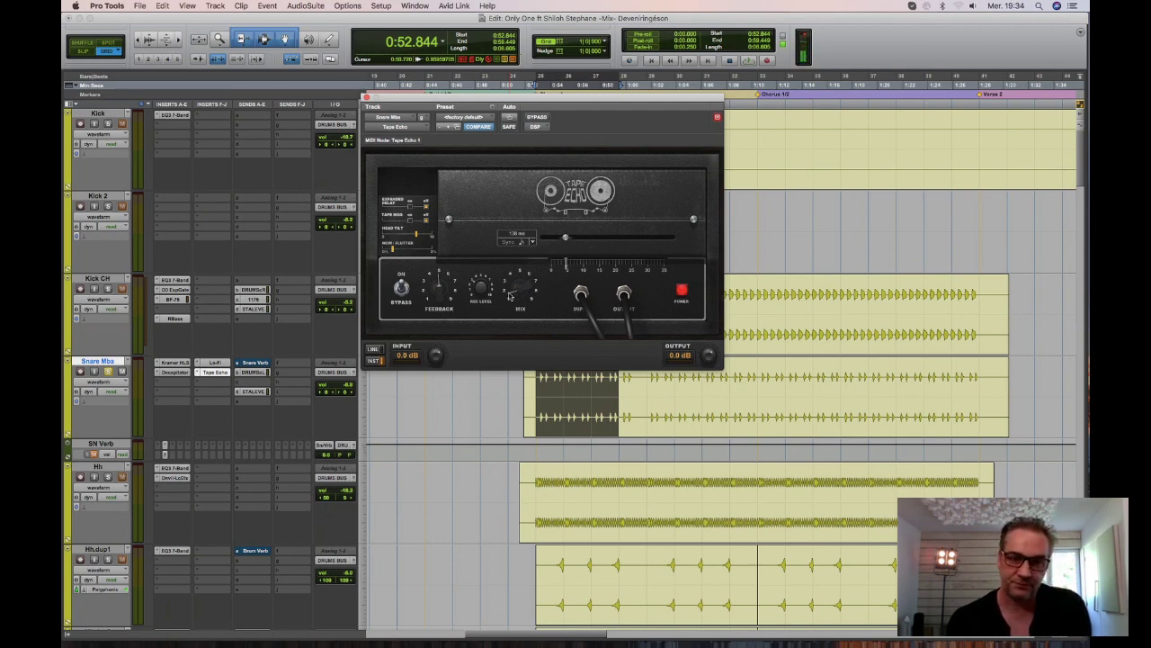
Play the Snare Mba selection and compare the sound with the Tape Echo insert bypassed and active.
left_click(540, 119)
key("space")
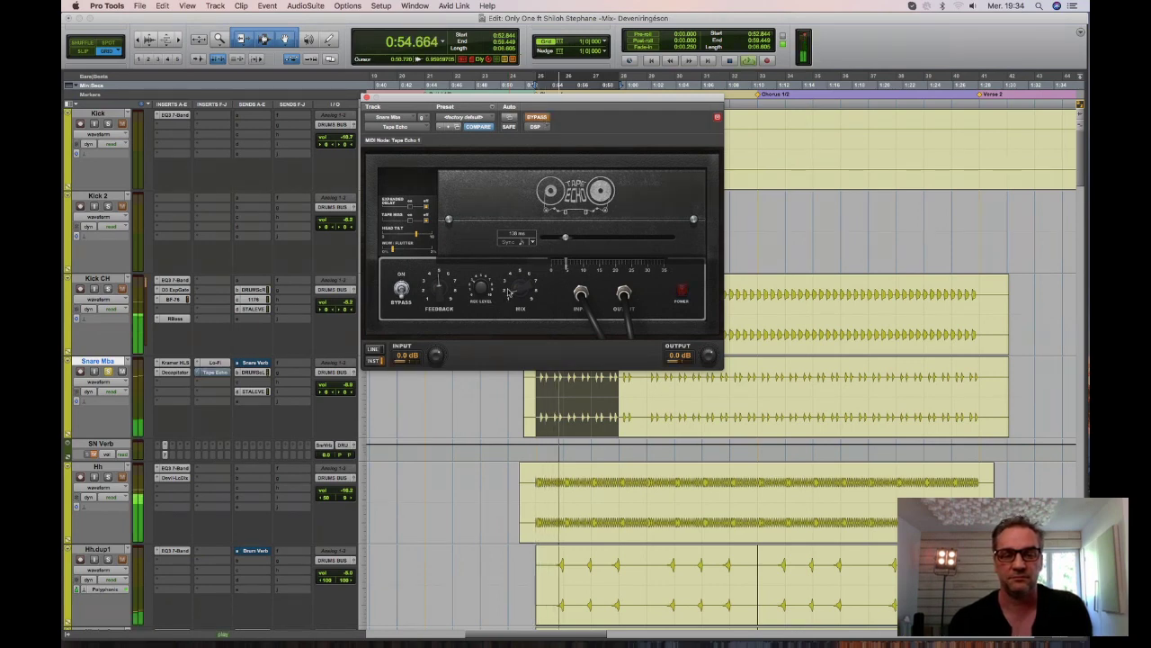
left_click(538, 119)
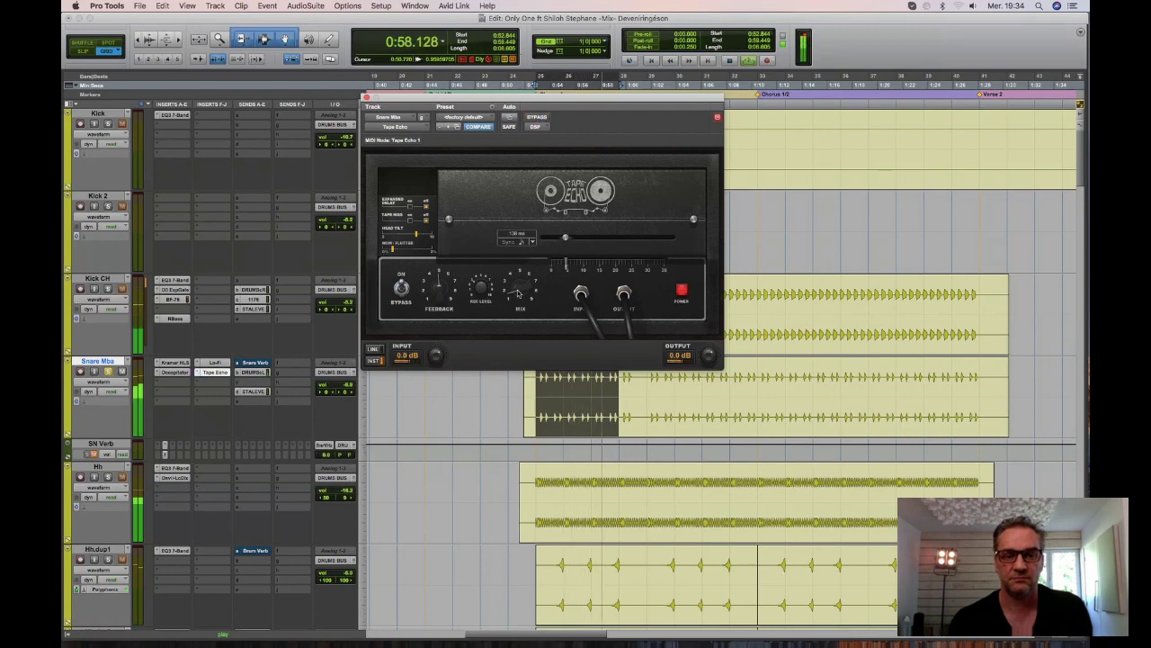
key("space")
Play the selection with the Tape Echo's Mix raised, set Mix to 2.1, and close the plug-in window.
key("space")
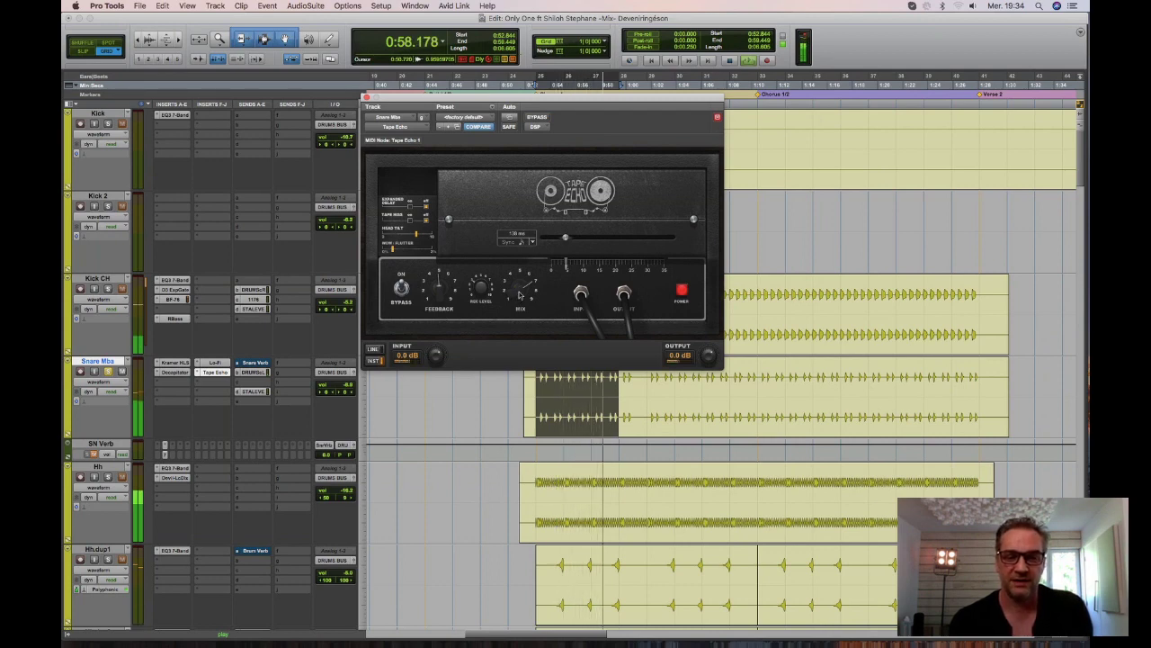
key("space")
left_click_drag(519, 295, 505, 349)
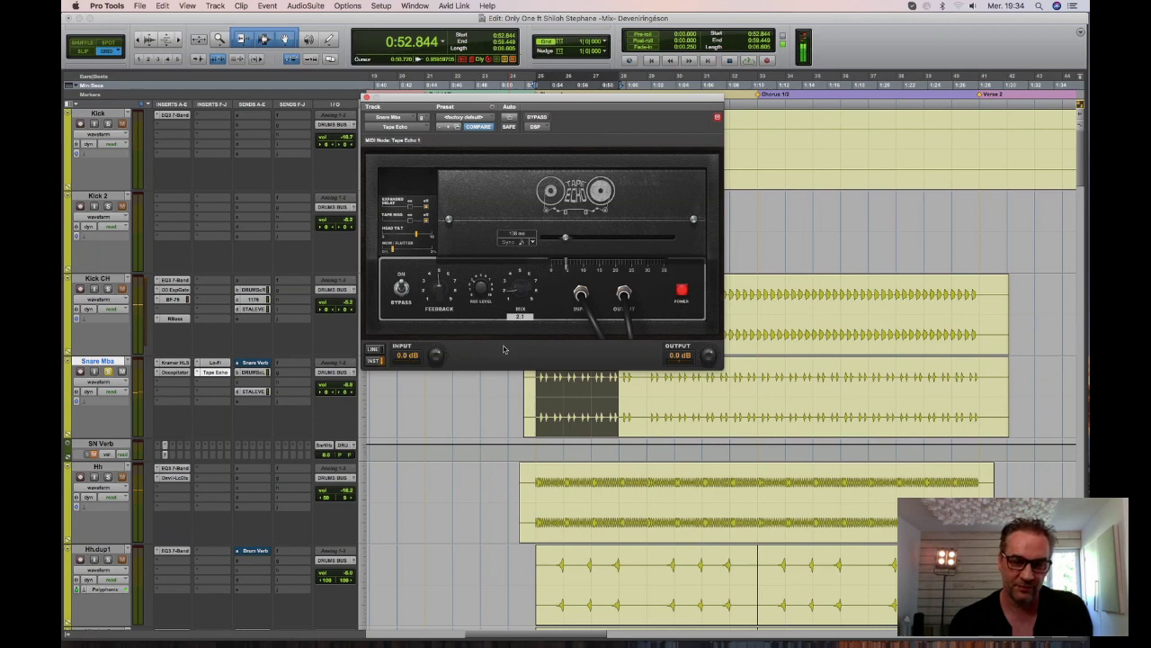
left_click(518, 295)
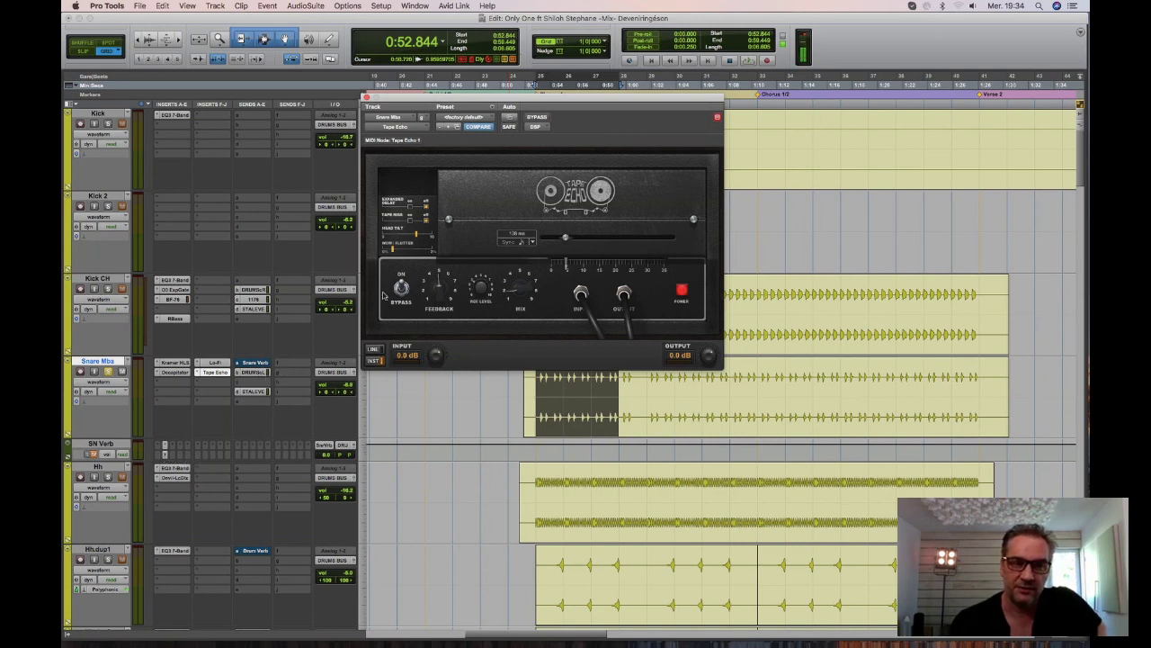
left_click(366, 96)
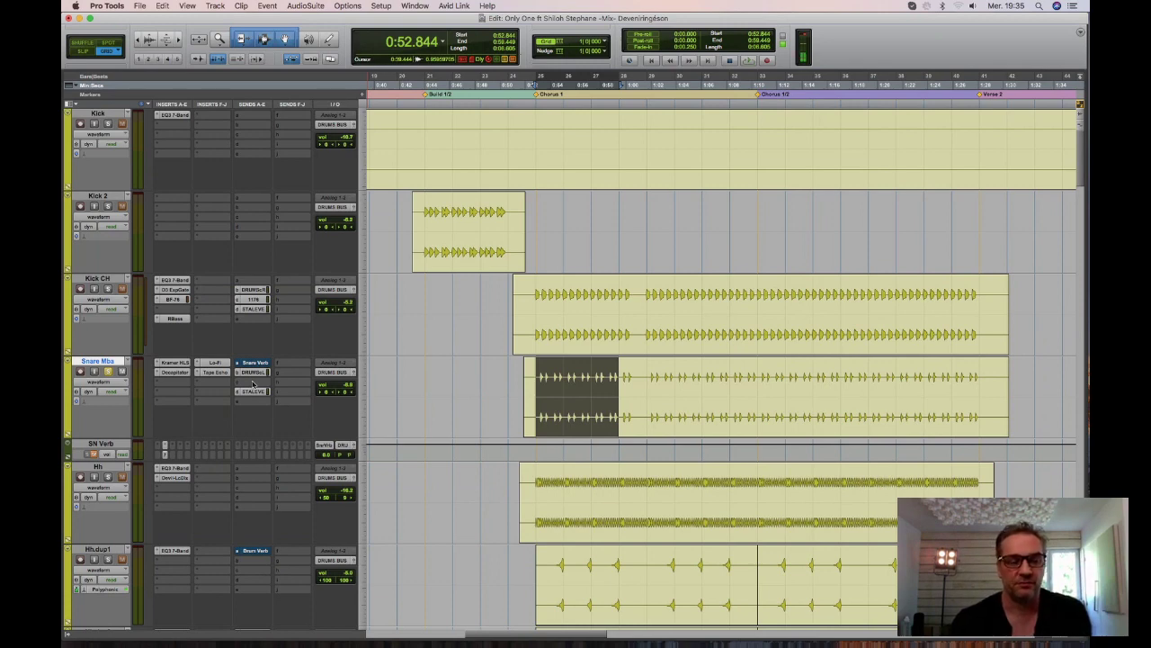
Show the Snare Mba's DRUMS crush send, play the selection from the Mix window with the 33609 return unmuted, mute it, and close the send.
left_click(255, 372)
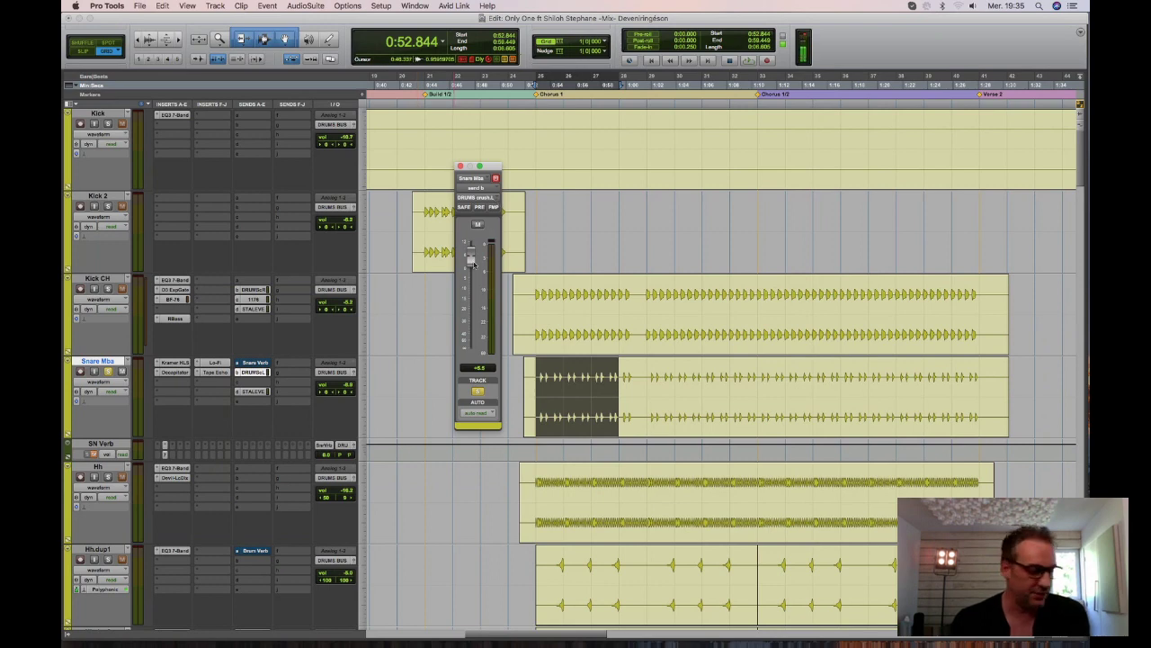
key("super+equal")
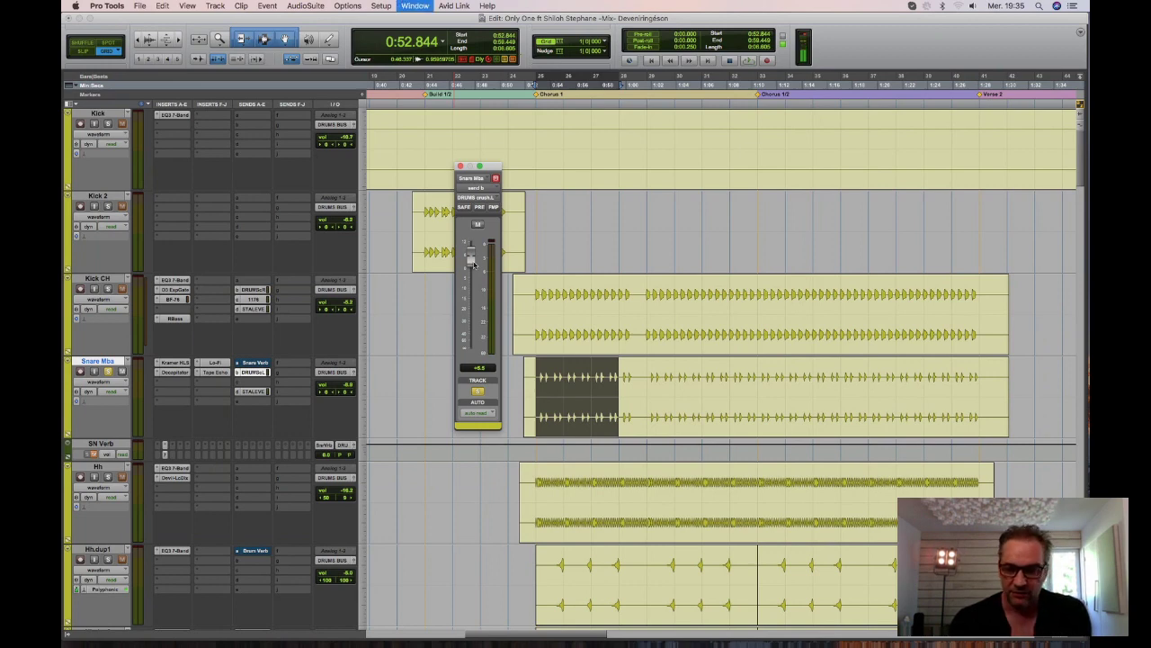
key("super+equal")
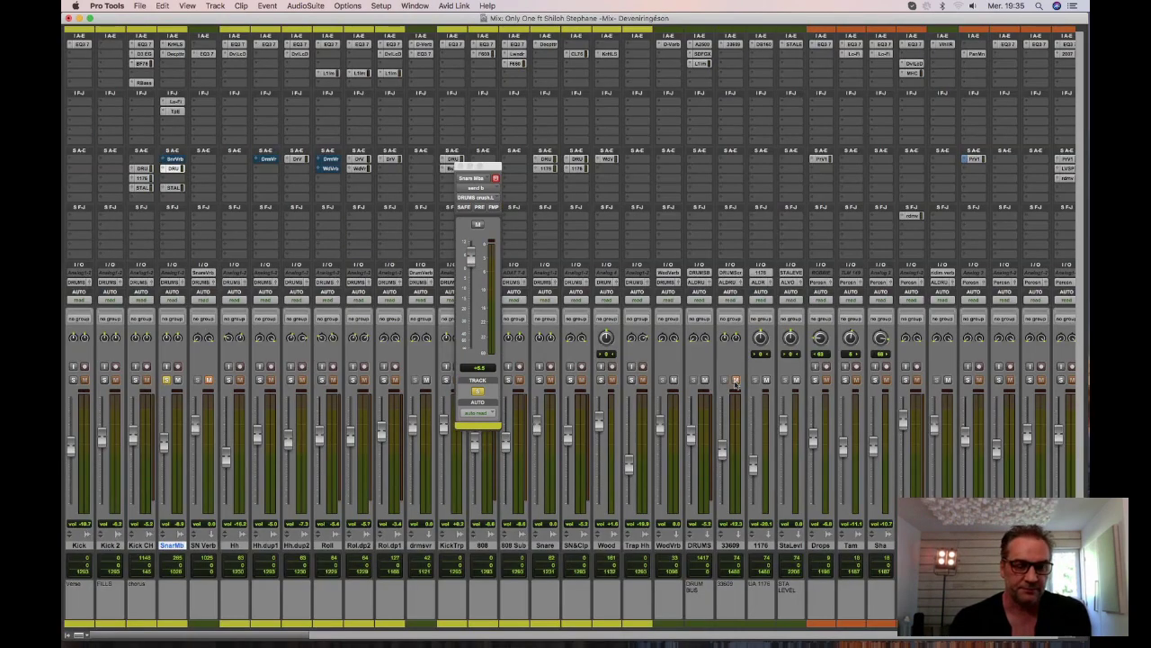
key("space")
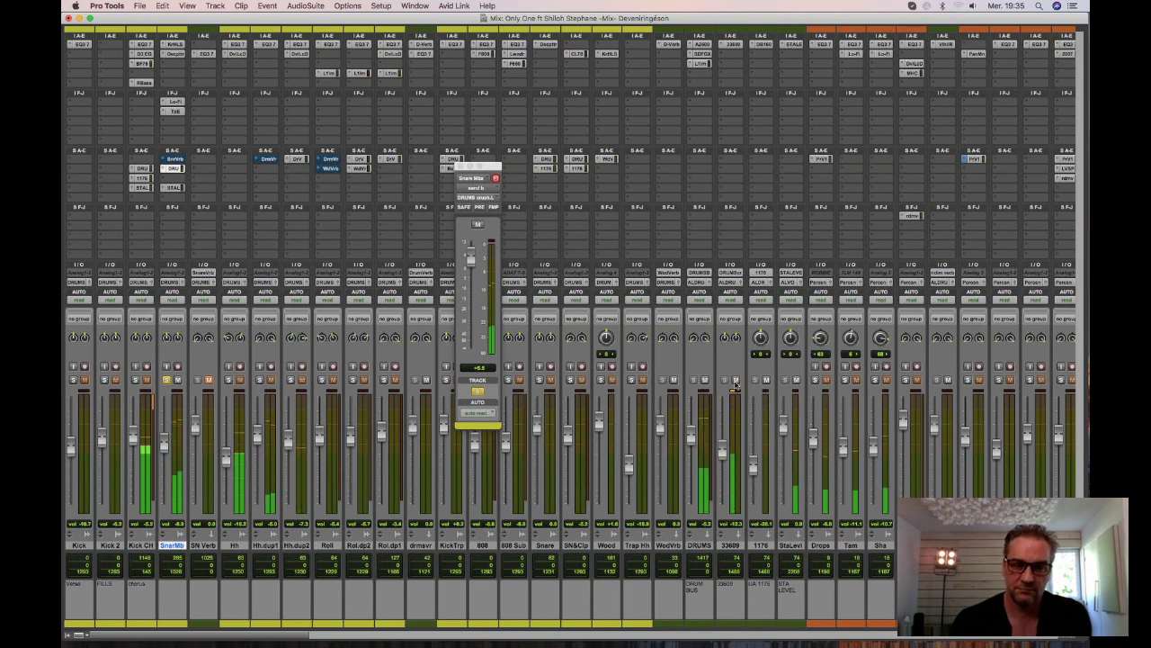
left_click(736, 380)
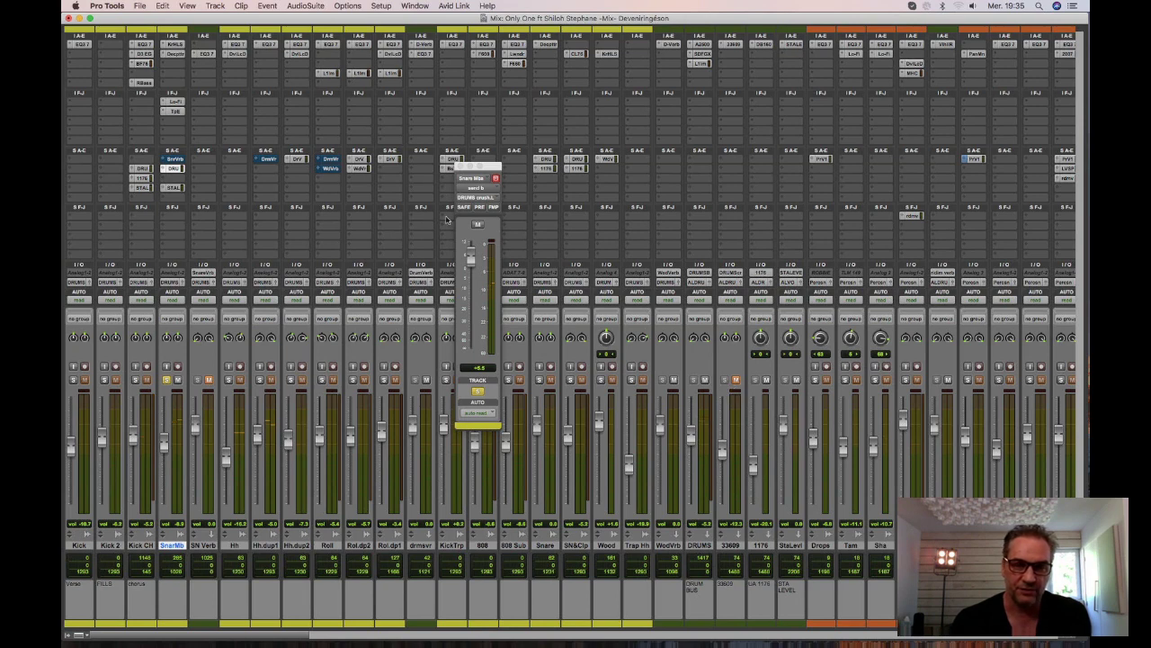
left_click(459, 166)
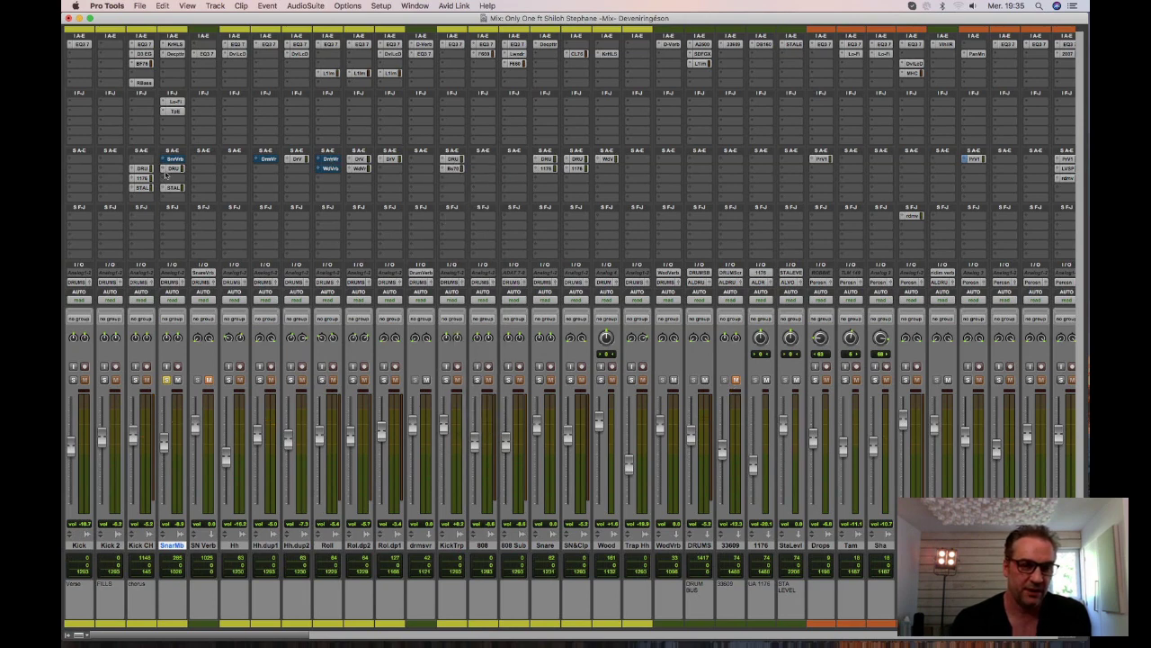
Show the Snare Mba's STA LEVEL send, toggle the StaLevl return's mute to compare its effect on the snare, and close the send window.
left_click(173, 187)
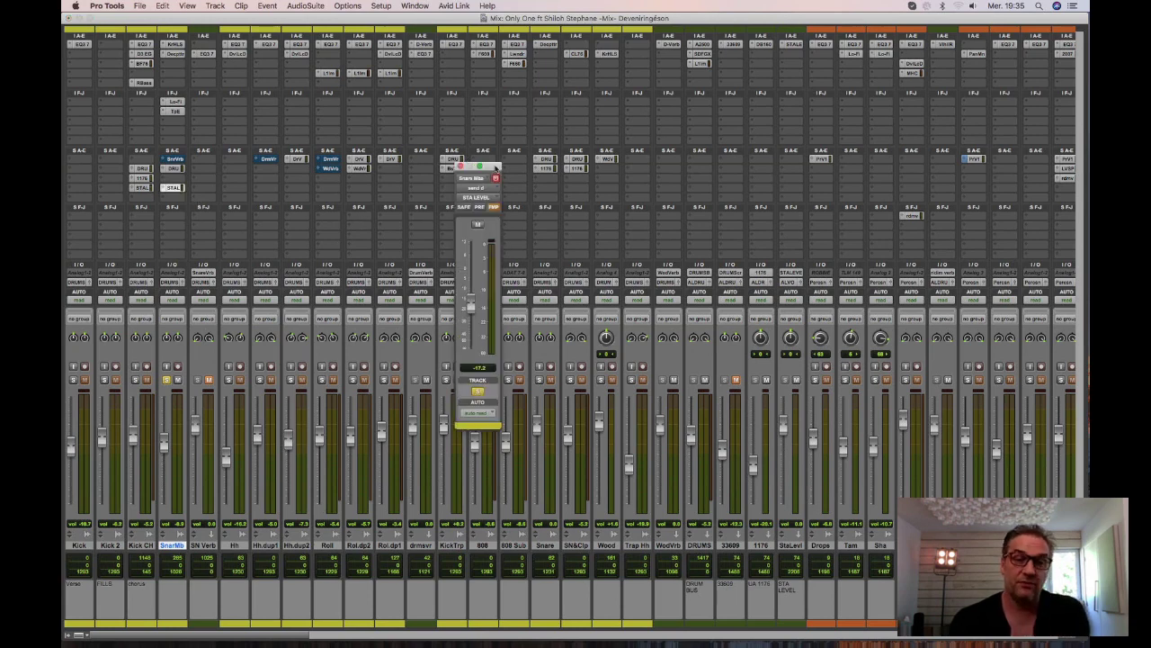
left_click_drag(495, 168, 550, 171)
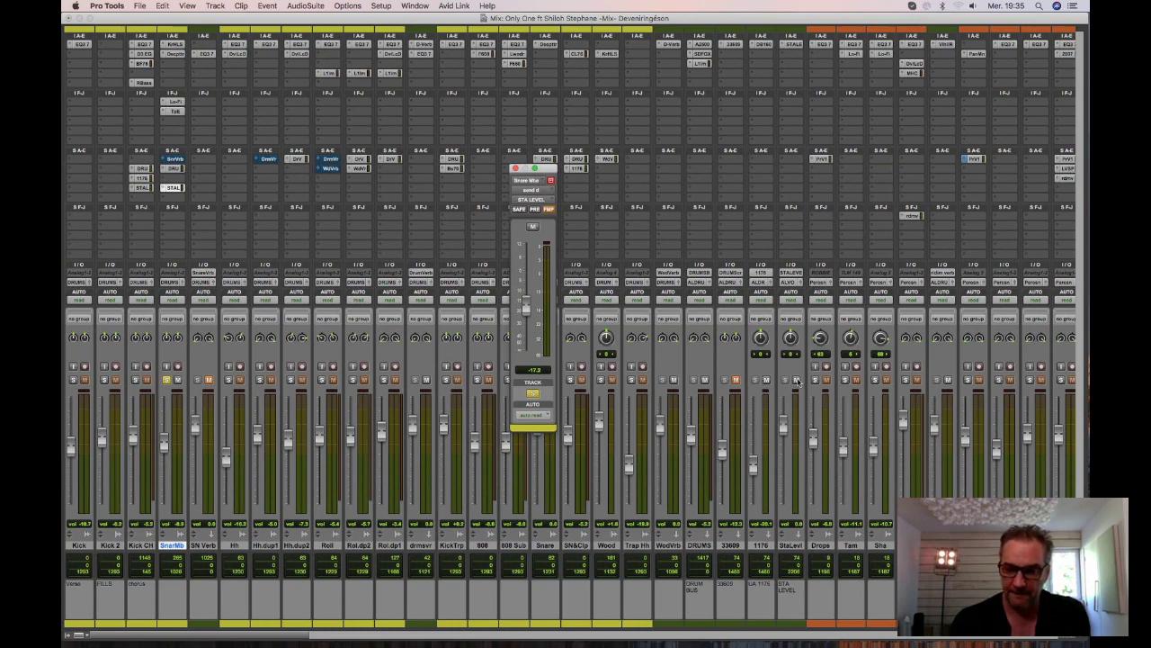
left_click(796, 380)
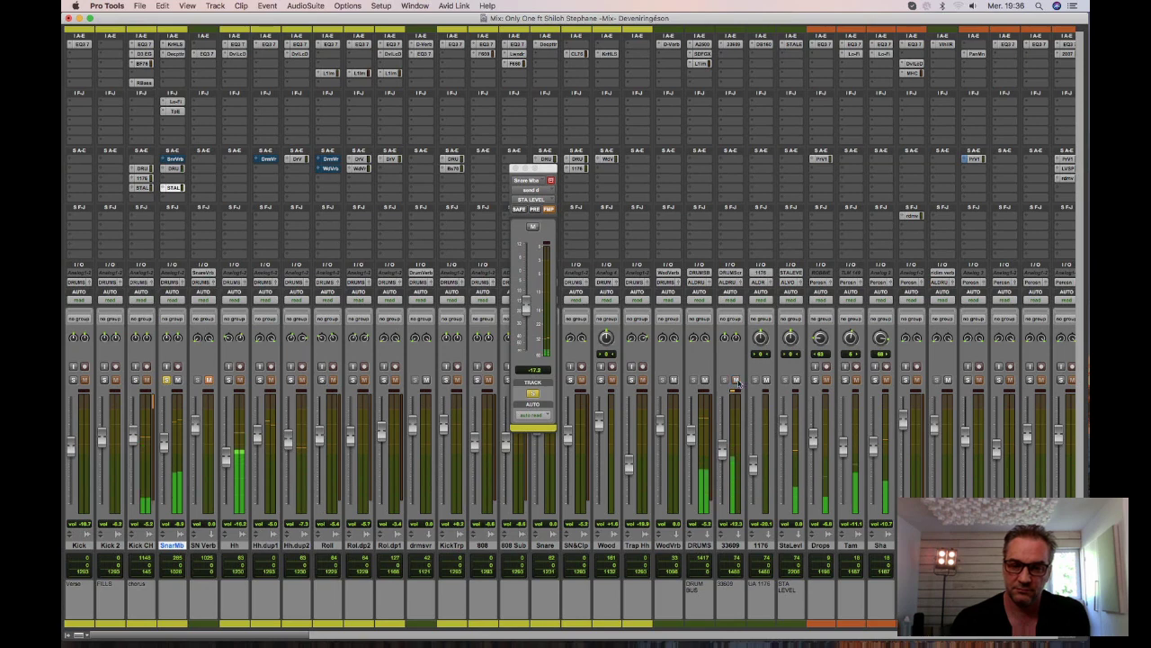
left_click(514, 168)
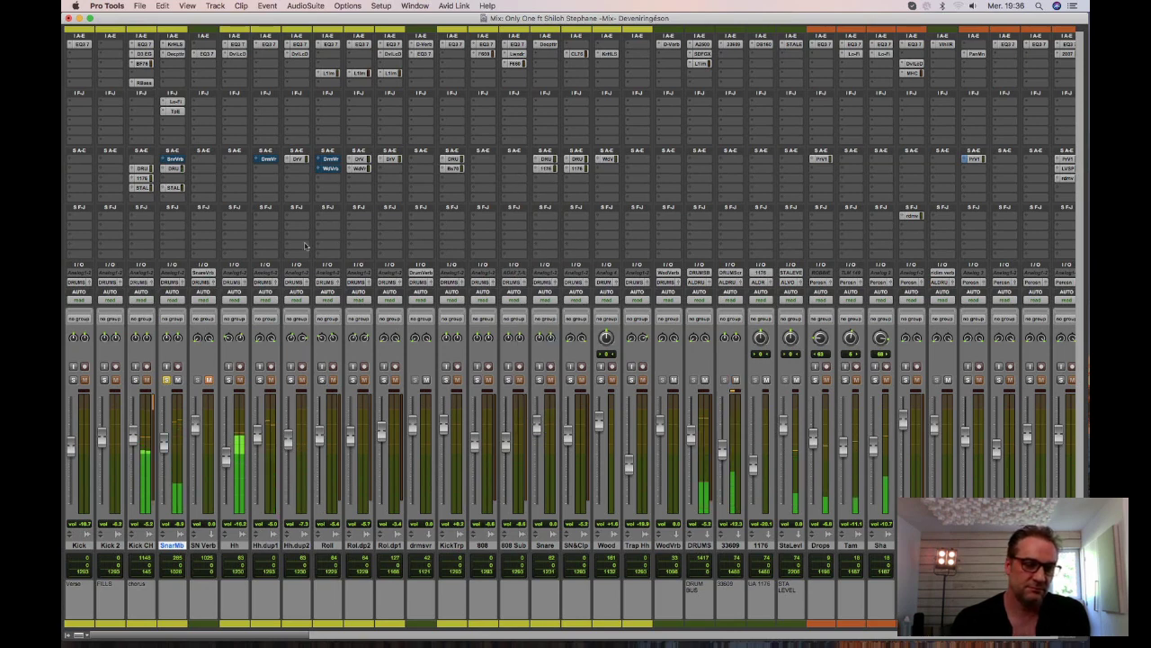
Solo the Kick CH and SnarMb tracks together and compare their sound while toggling mutes on the StaLevl, 1176 and 33609 returns.
left_click(166, 380)
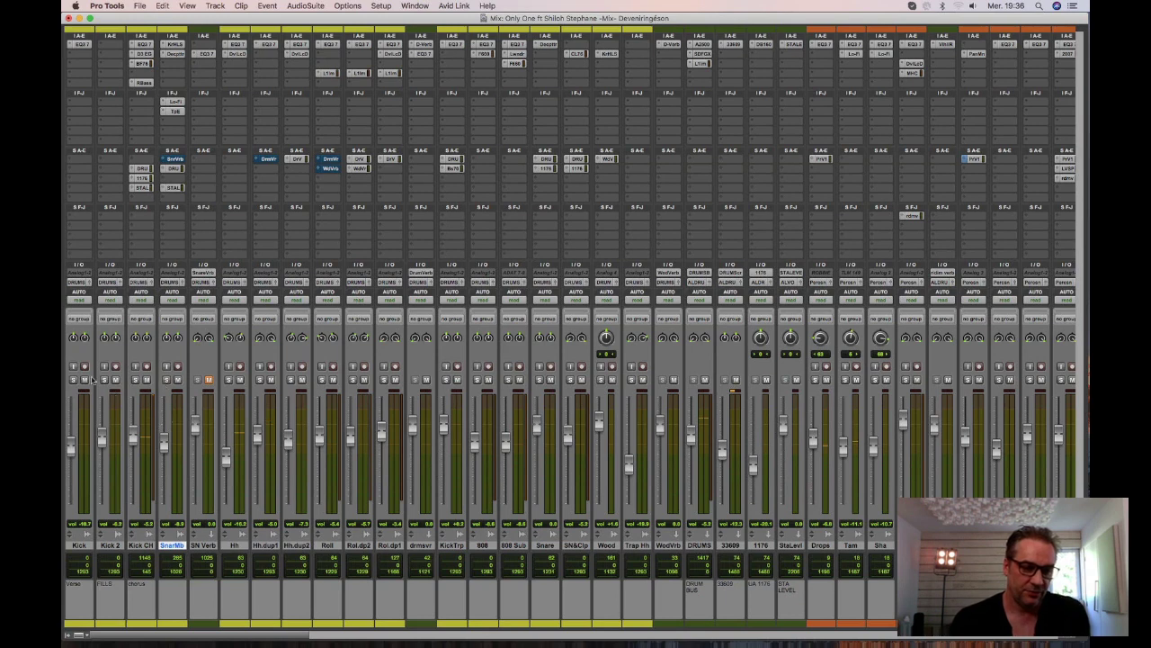
left_click(135, 380)
left_click(166, 379)
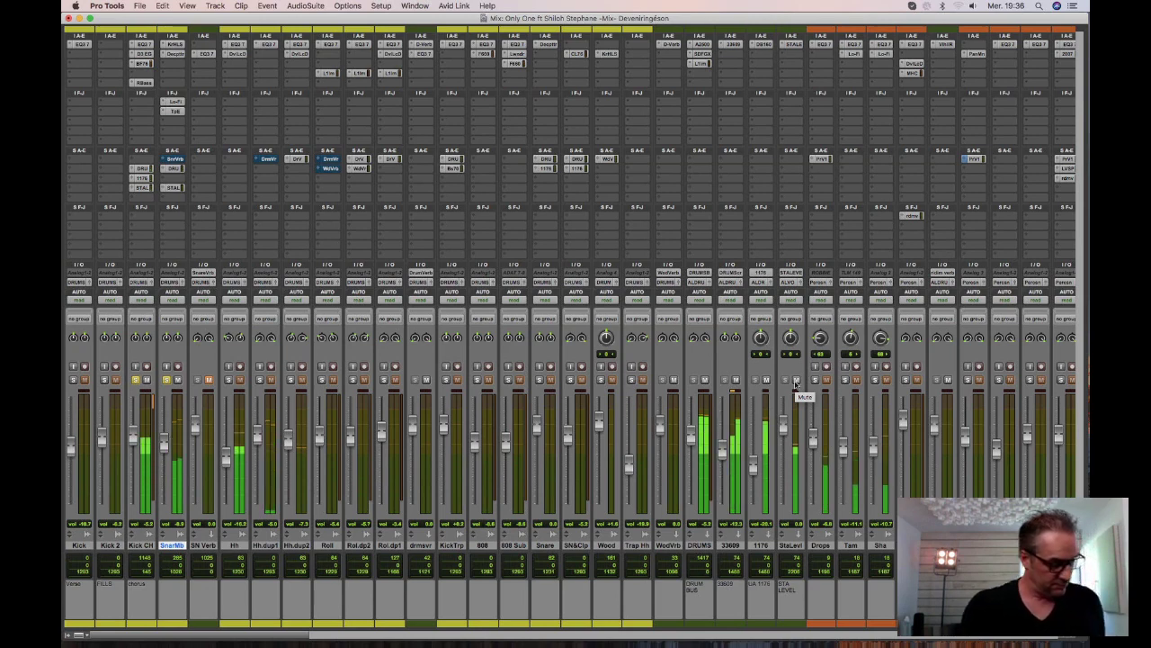
left_click(796, 382)
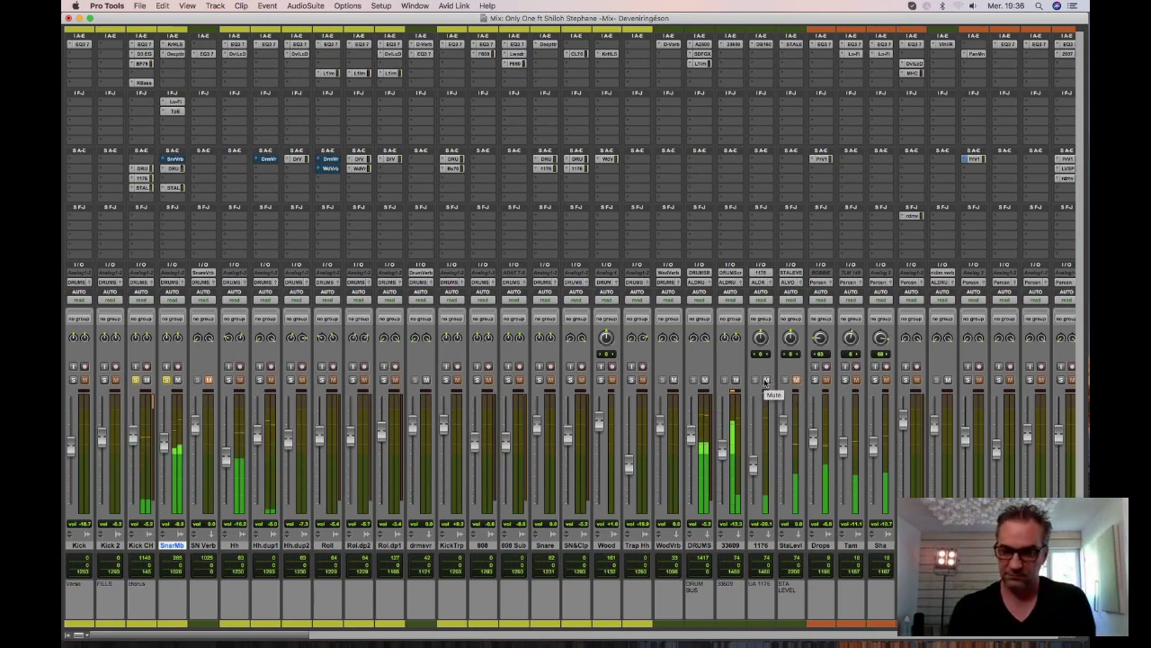
left_click(766, 381)
left_click(736, 381)
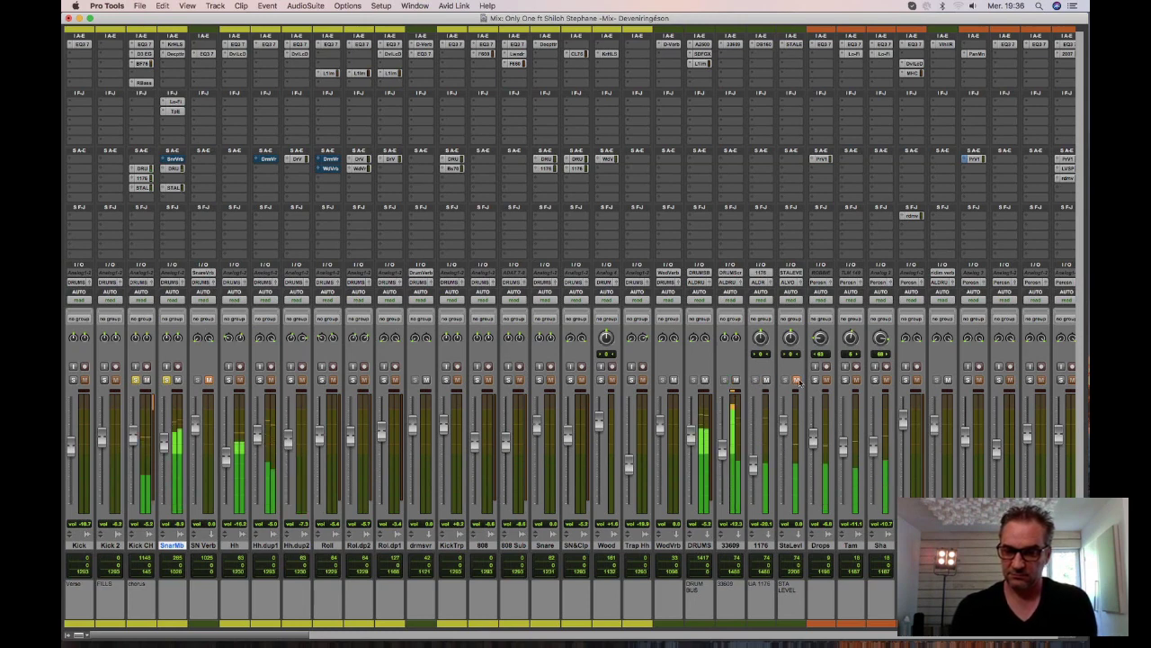
left_click(797, 380)
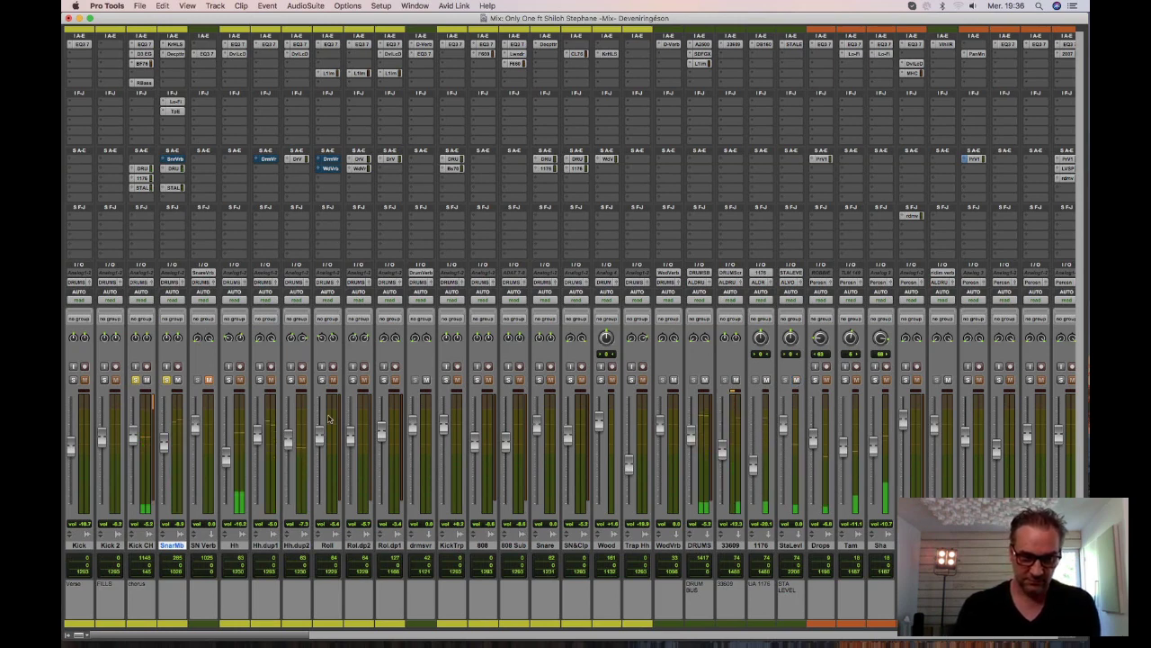
Add the Hh track to the solo, show its EQ3 7-Band and Devil-Loc Deluxe windows one above the other, and select the track.
left_click(229, 379)
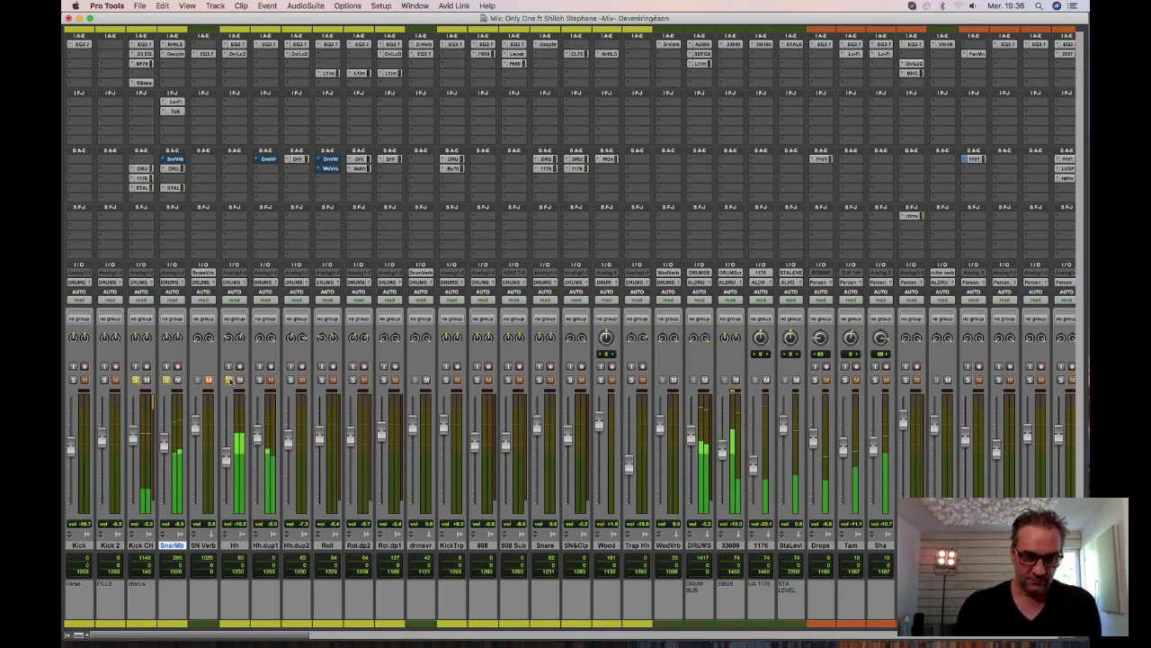
left_click(236, 45)
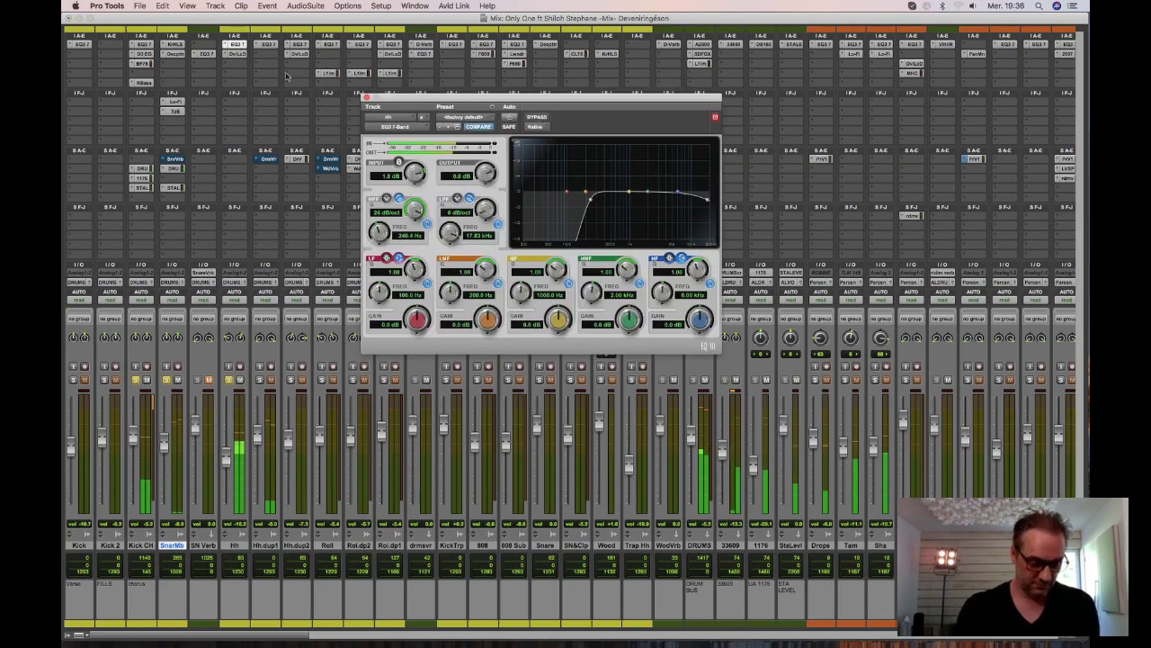
left_click_drag(540, 99, 629, 89)
left_click(236, 57)
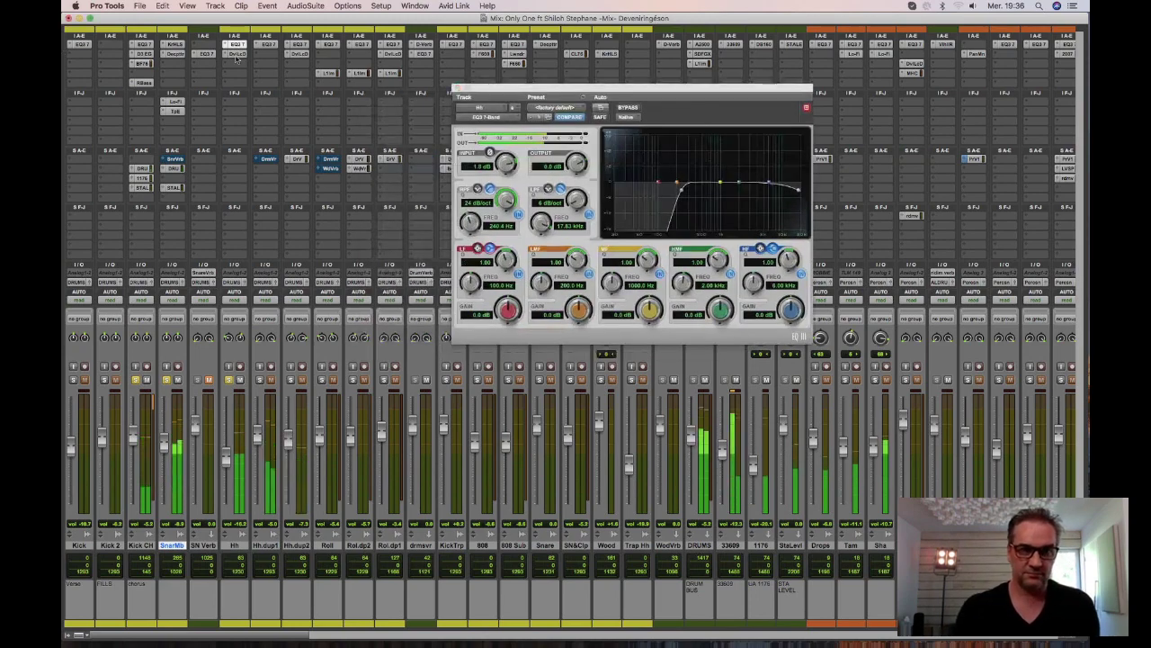
left_click_drag(275, 20, 589, 357)
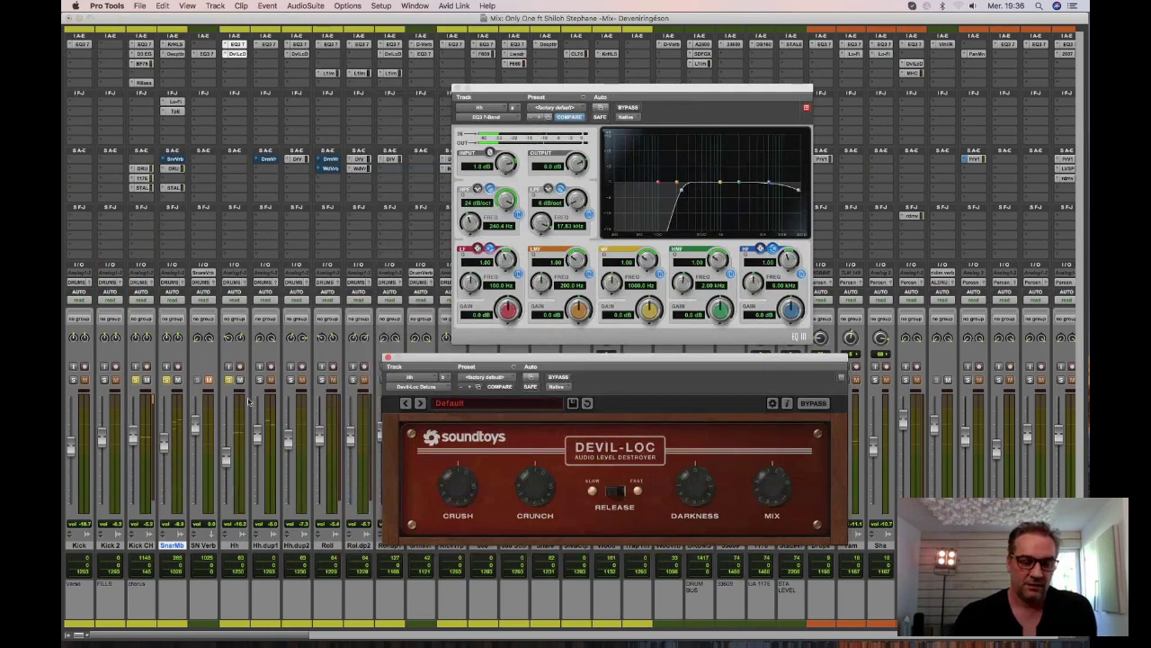
left_click(235, 546)
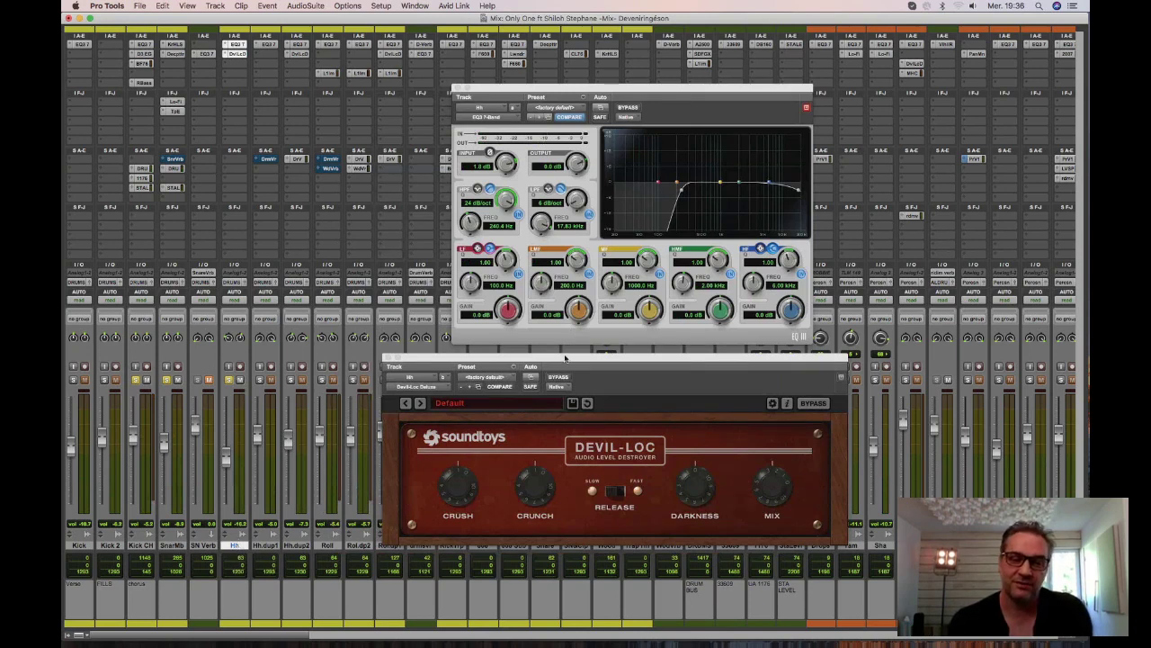
left_click_drag(565, 358, 536, 352)
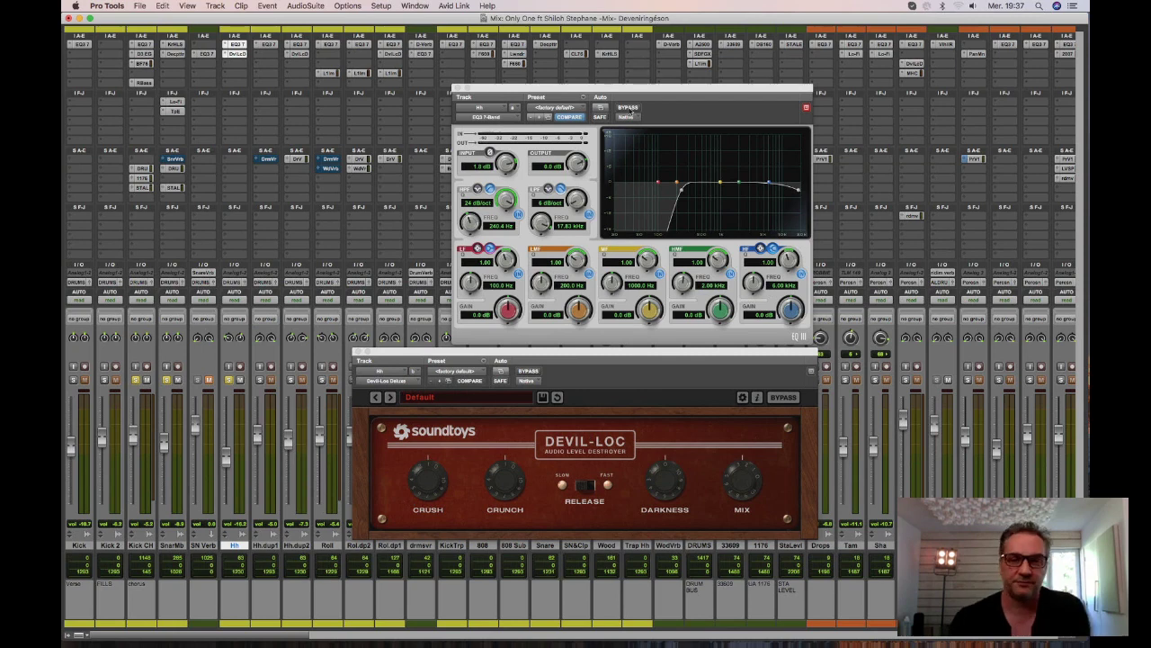
Play the drums and compare the hi-hat sound with the EQ3 7-Band and the Devil-Loc Deluxe each bypassed and active.
left_click(629, 108)
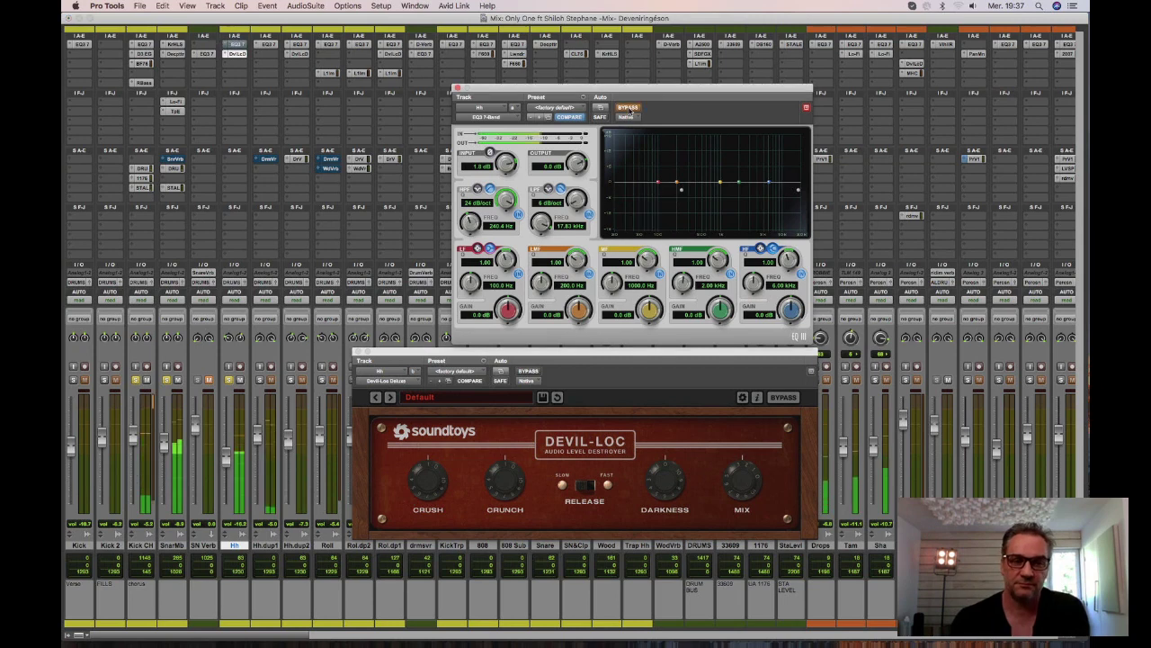
left_click(630, 108)
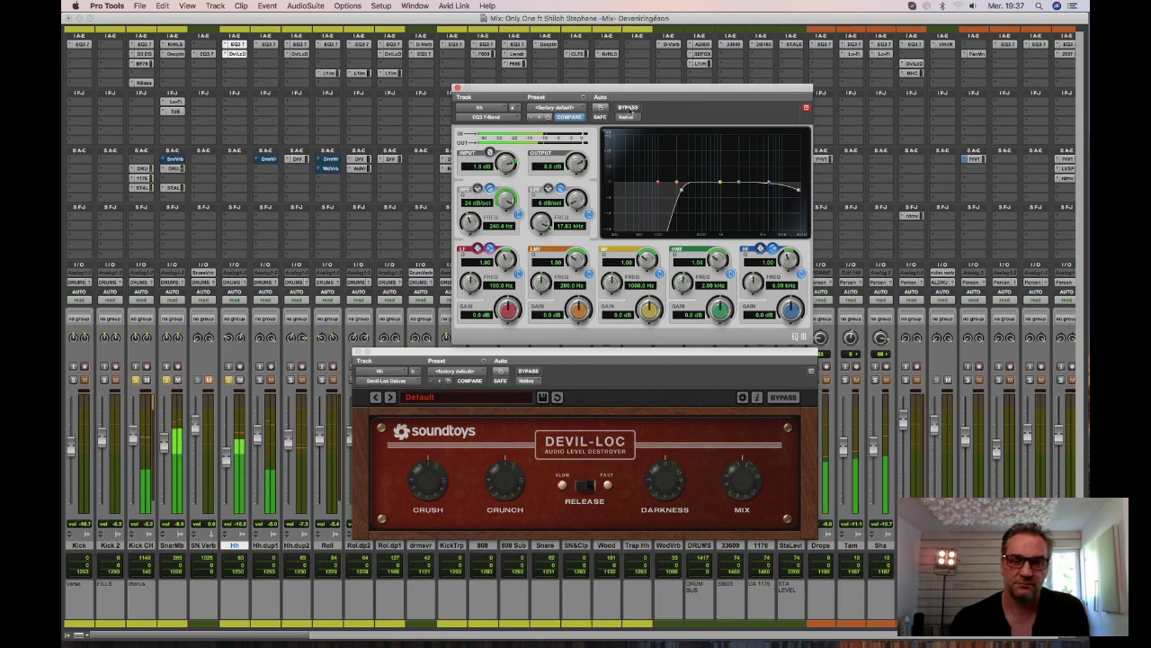
left_click(528, 371)
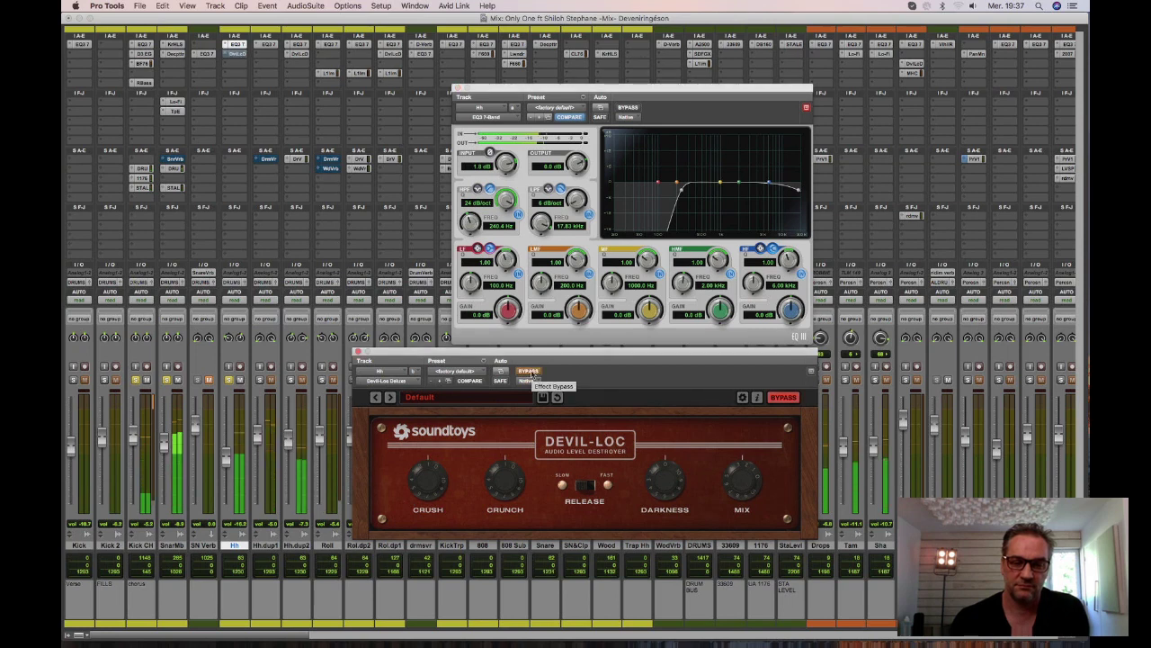
left_click(528, 372)
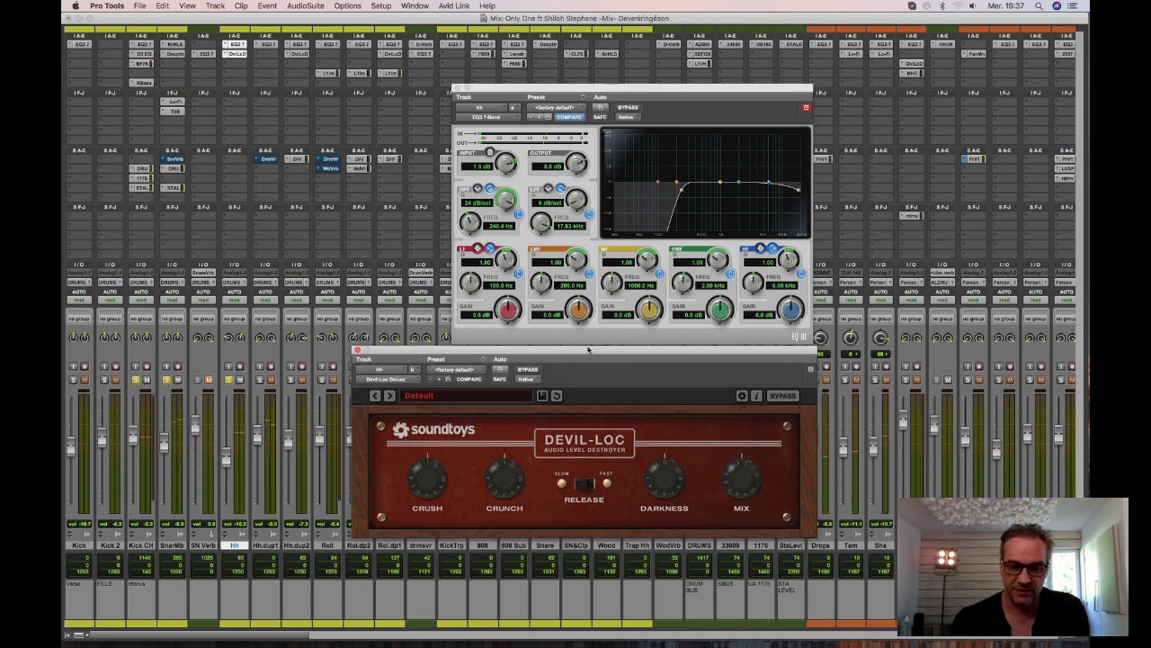
Examine the Hh track's Devil-Loc Deluxe controls, including the Release switch, with its window moved up to mid-screen.
left_click_drag(590, 356, 565, 282)
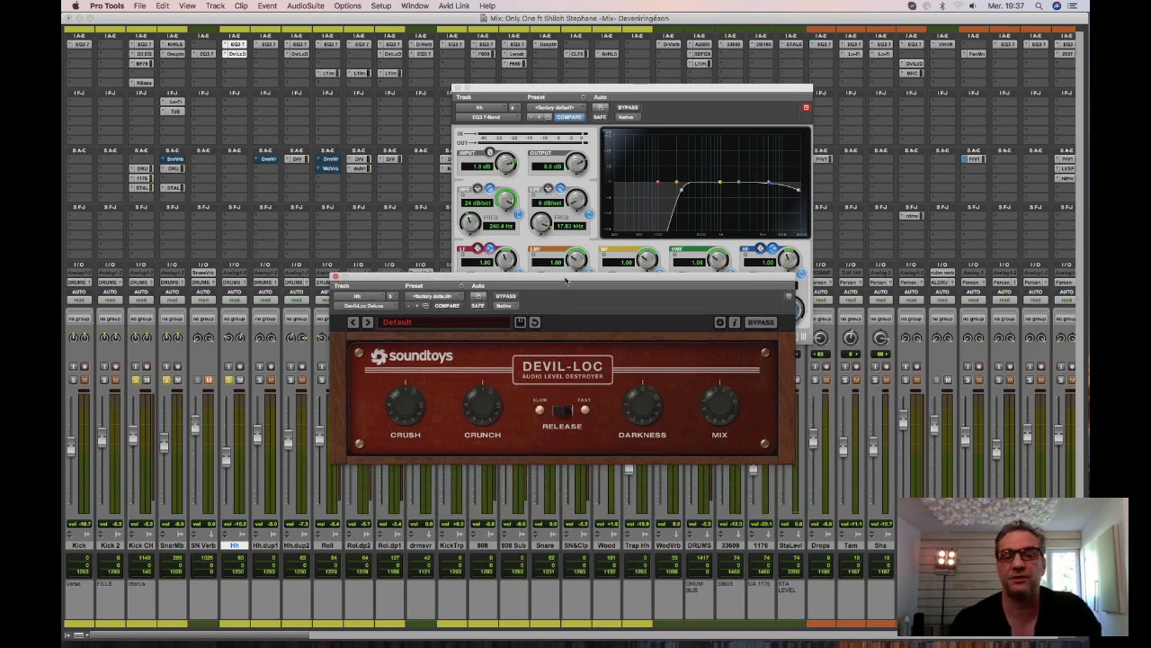
left_click_drag(565, 281, 570, 216)
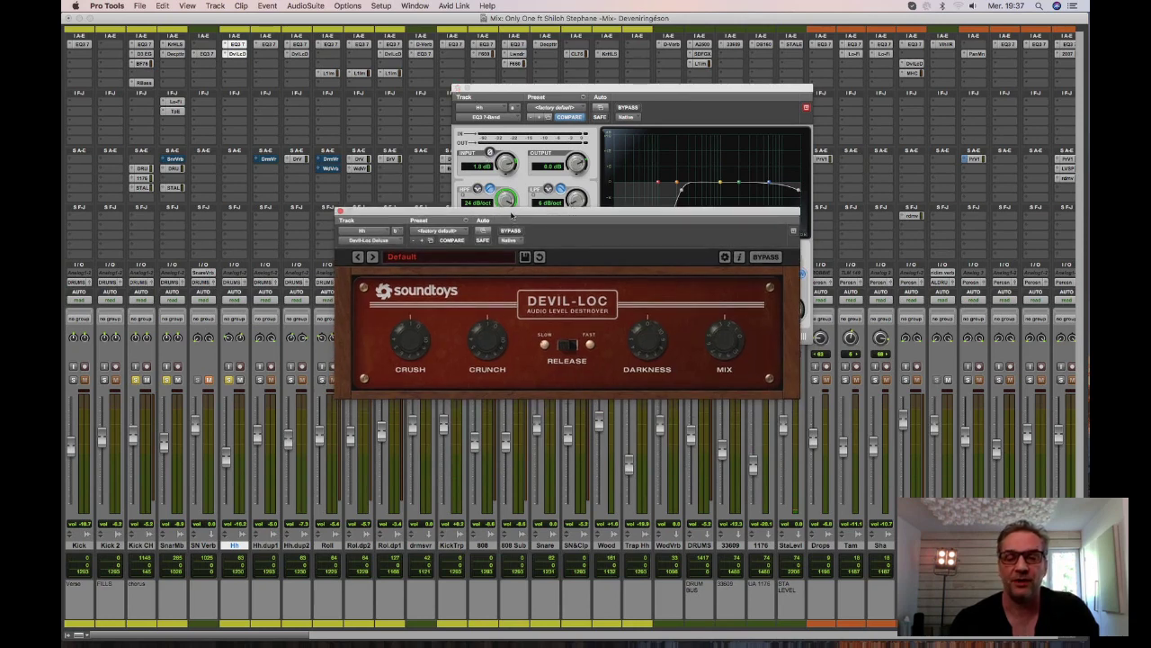
left_click_drag(511, 216, 520, 283)
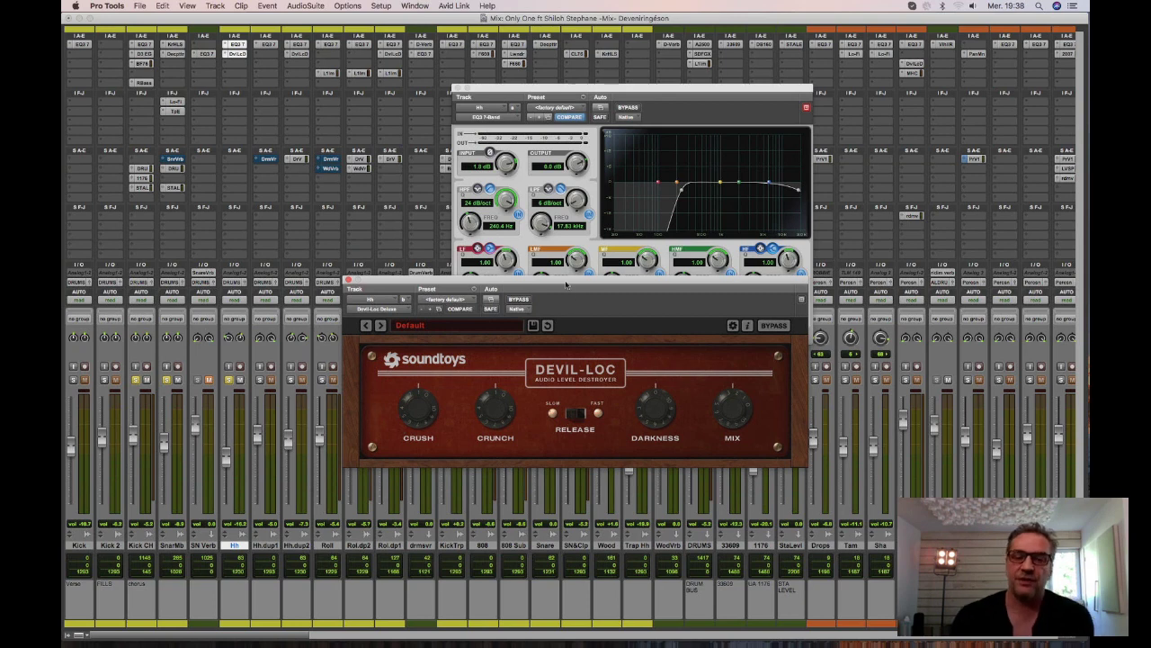
left_click_drag(566, 284, 566, 282)
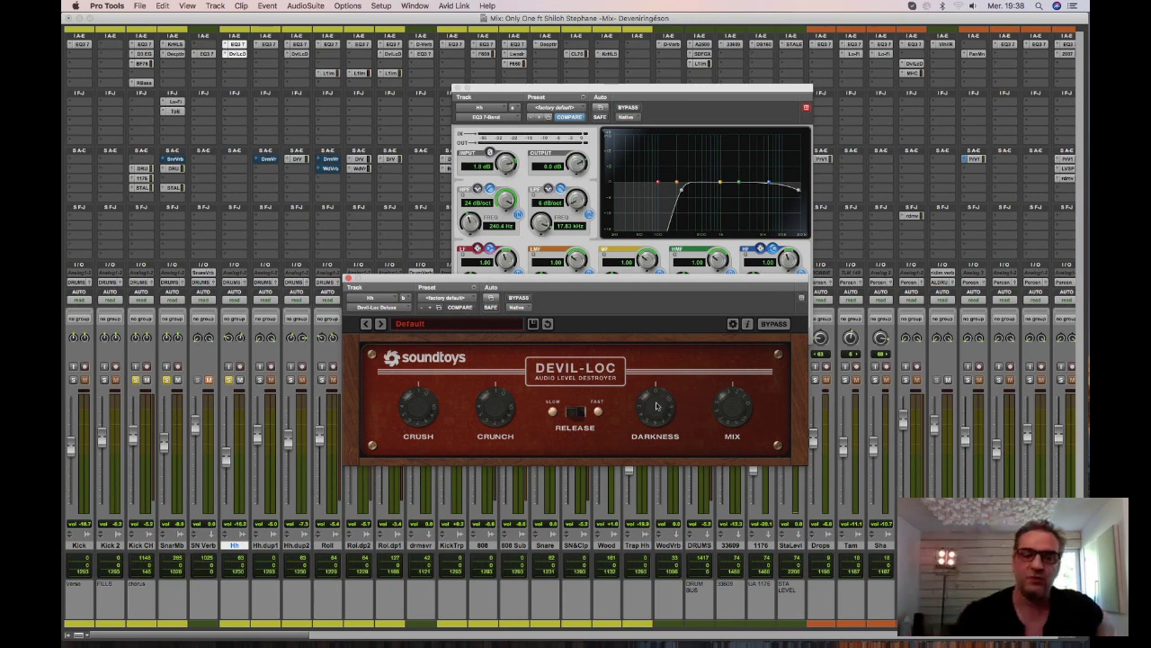
left_click(577, 416)
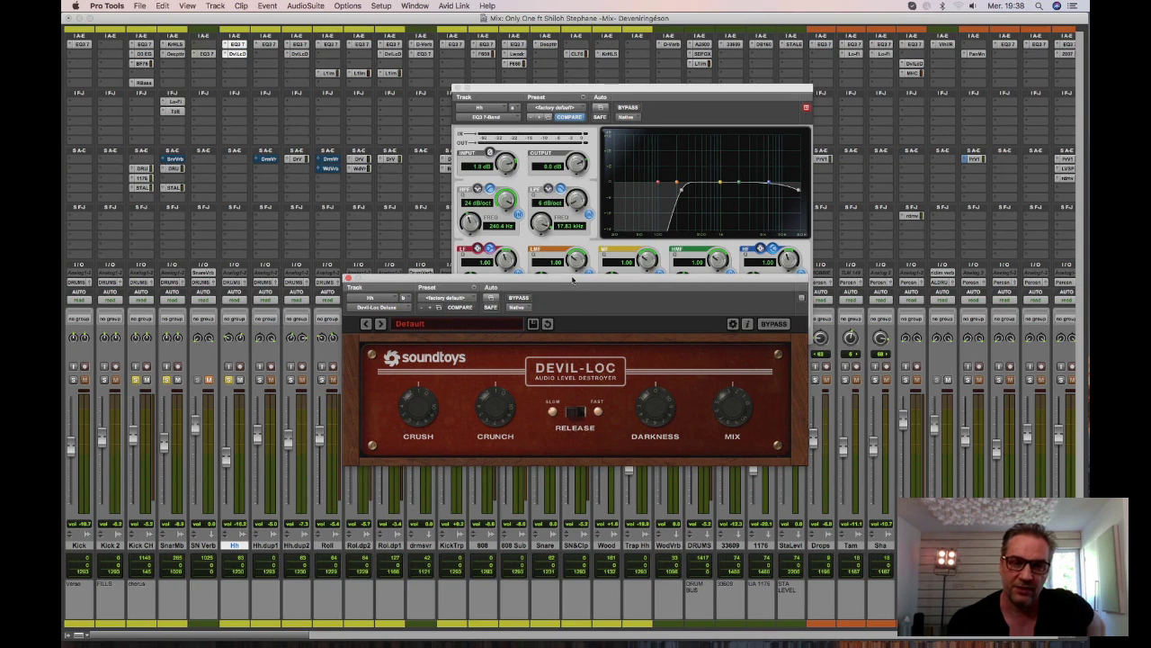
left_click_drag(572, 281, 573, 217)
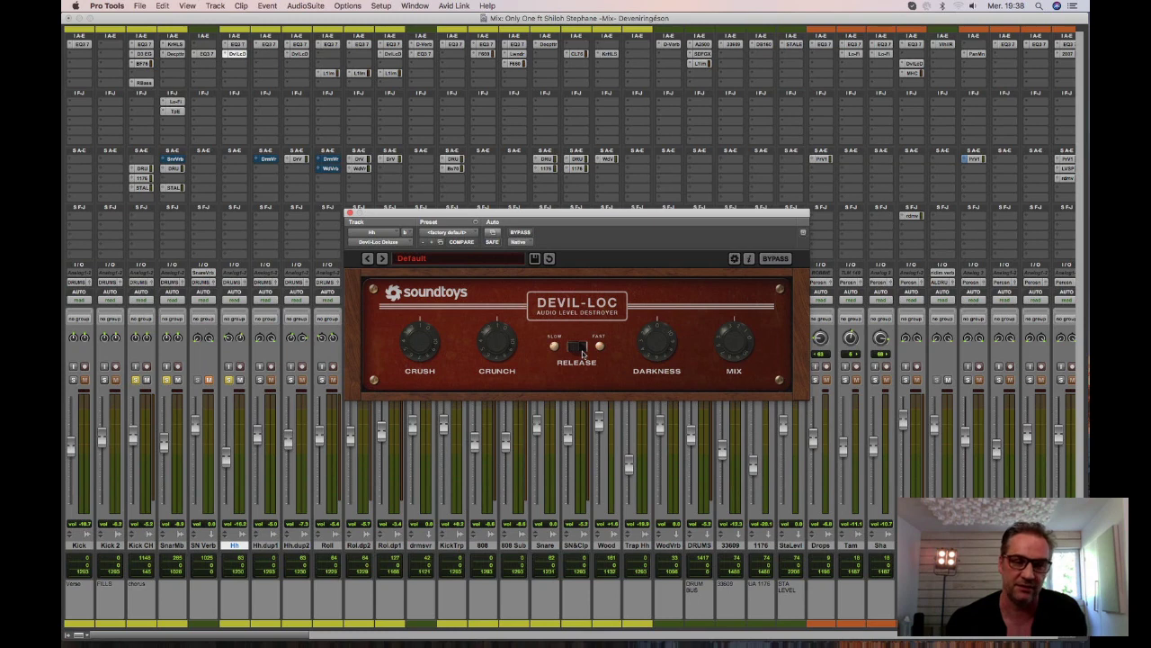
Compare the Hh track with Devil-Loc bypassed and active, and reposition the plug-in window over the mixer.
left_click(522, 233)
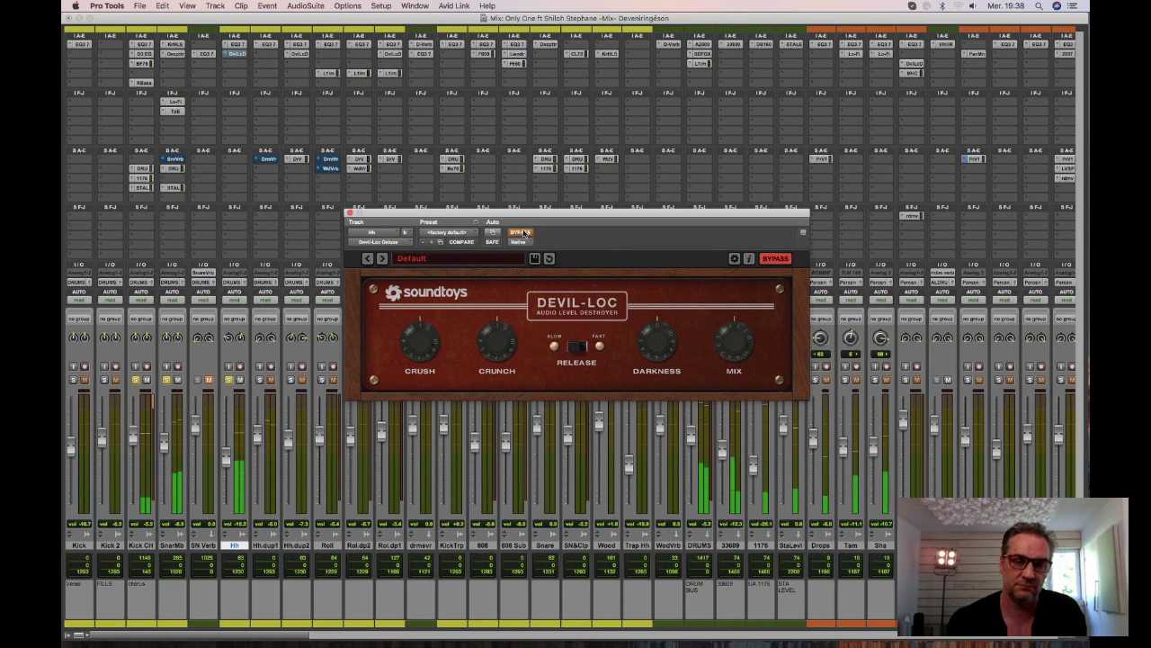
left_click(521, 233)
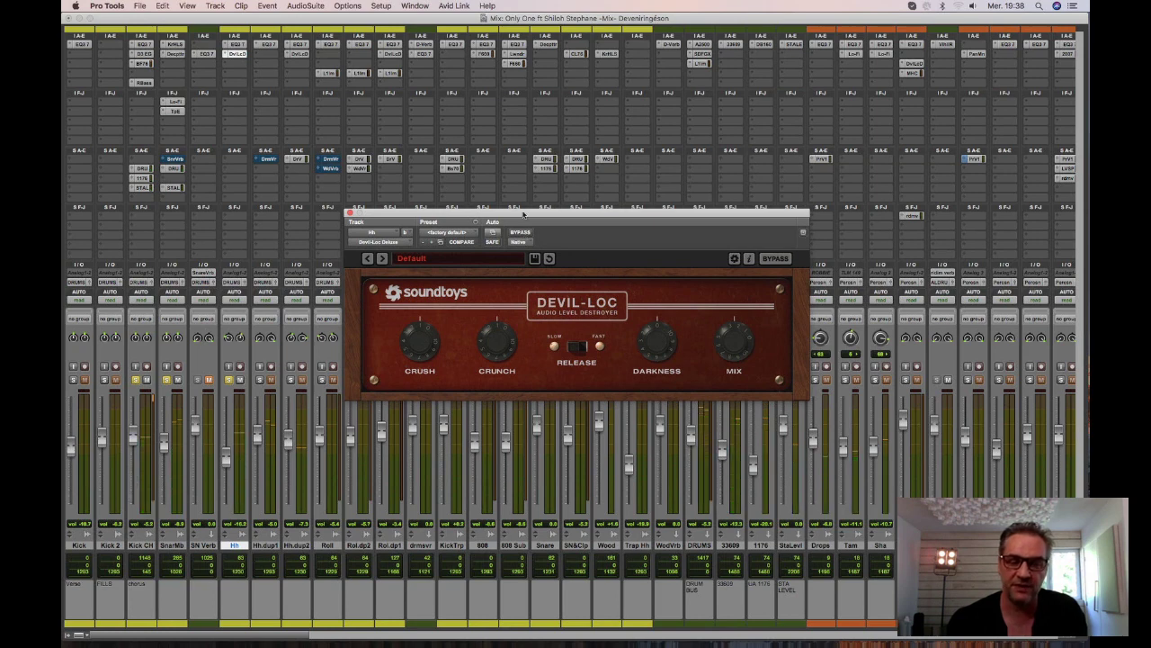
left_click_drag(523, 213, 568, 218)
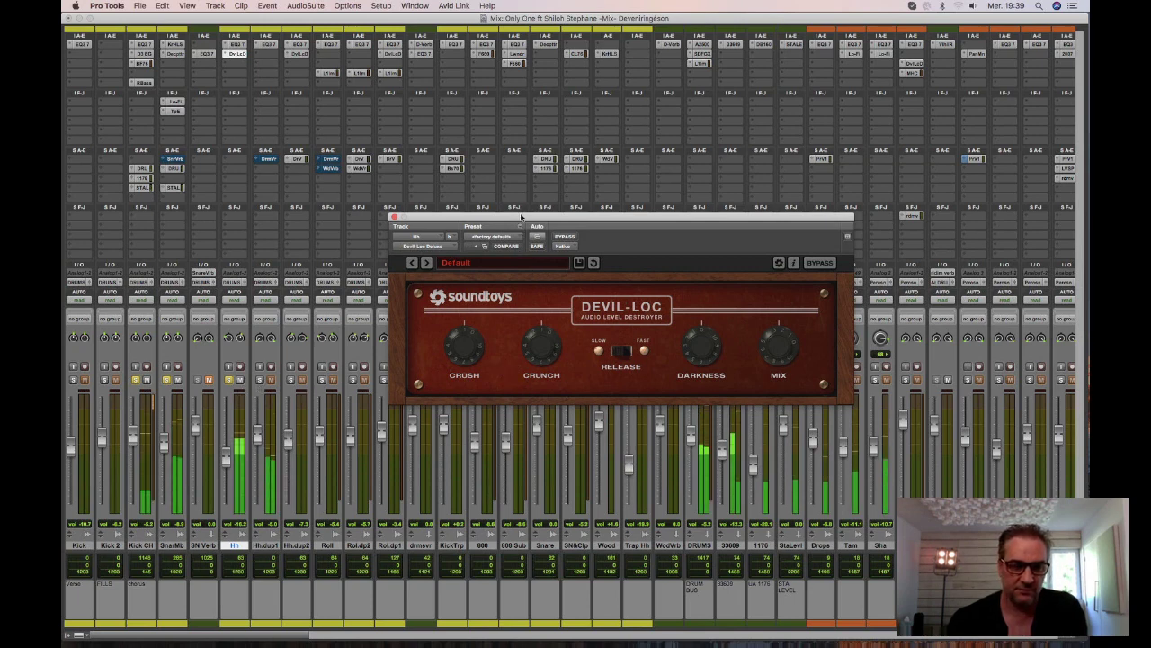
left_click_drag(521, 217, 414, 192)
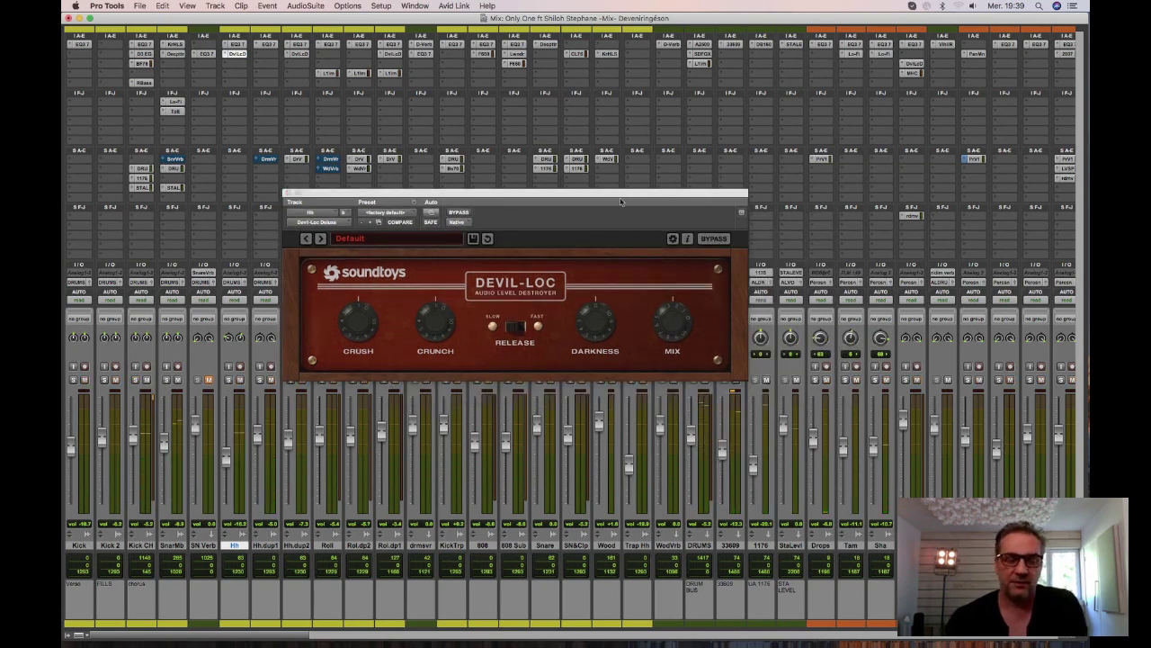
left_click_drag(586, 196, 441, 197)
Close the Devil-Loc plug-in and bring up the Drops, Tam and Sha percussion tracks in the Edit window.
left_click(142, 197)
key("super+equal")
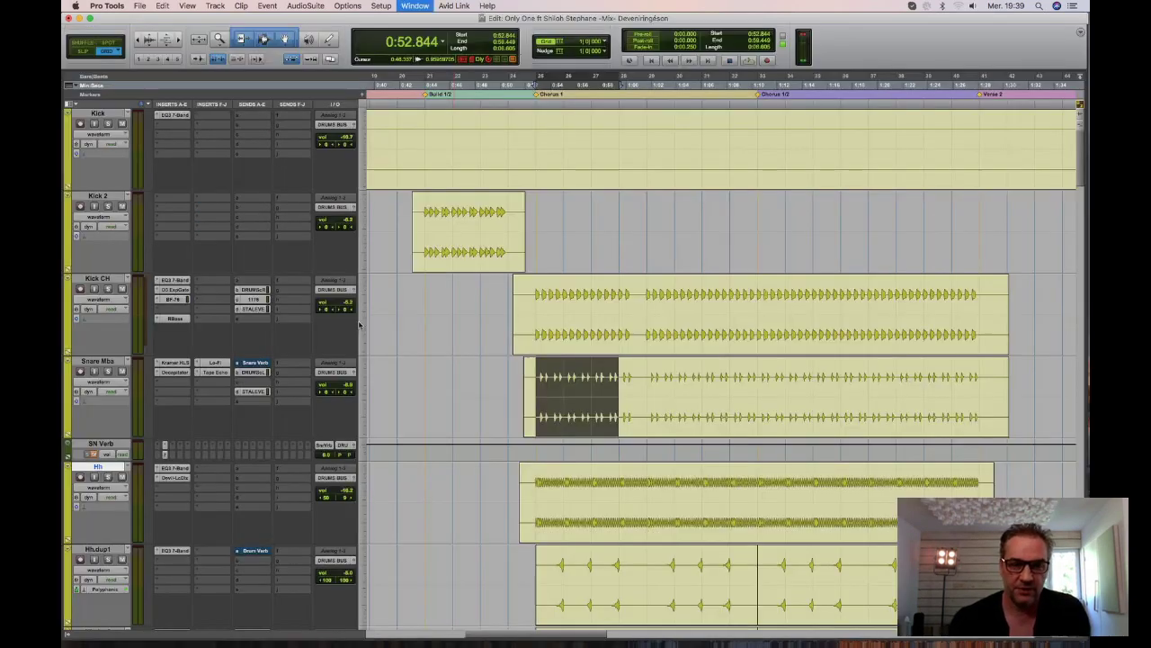
scroll(745, 447, "down", 3)
scroll(745, 448, "up", 2)
scroll(745, 447, "down", 2)
scroll(745, 448, "down", 15)
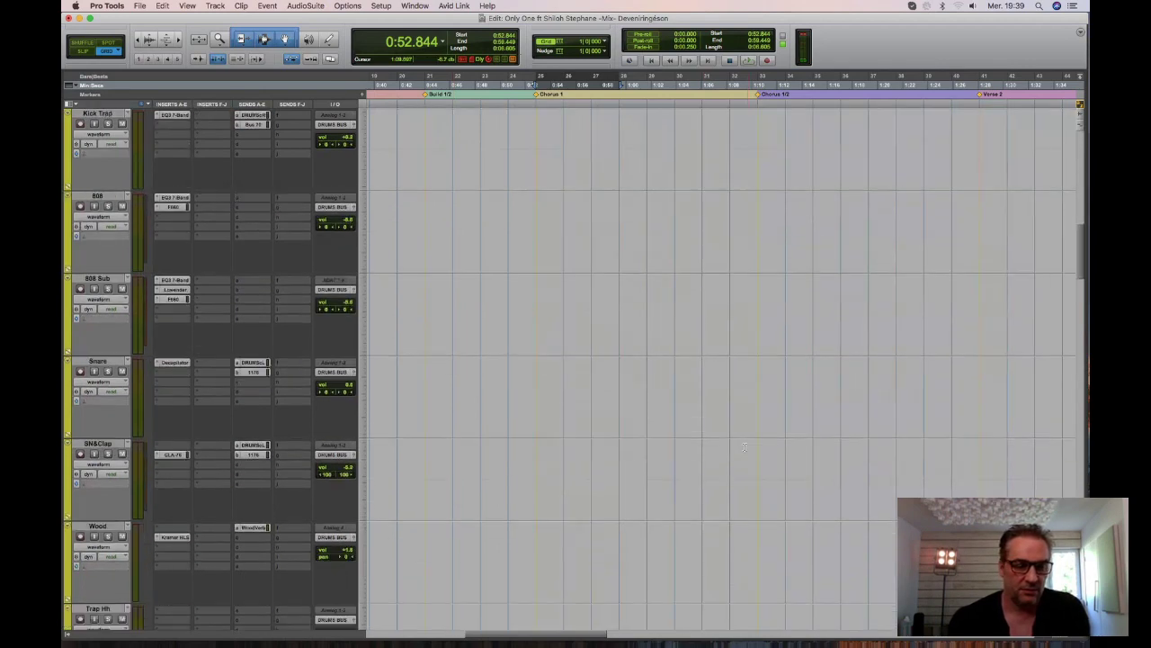
scroll(745, 447, "down", 12)
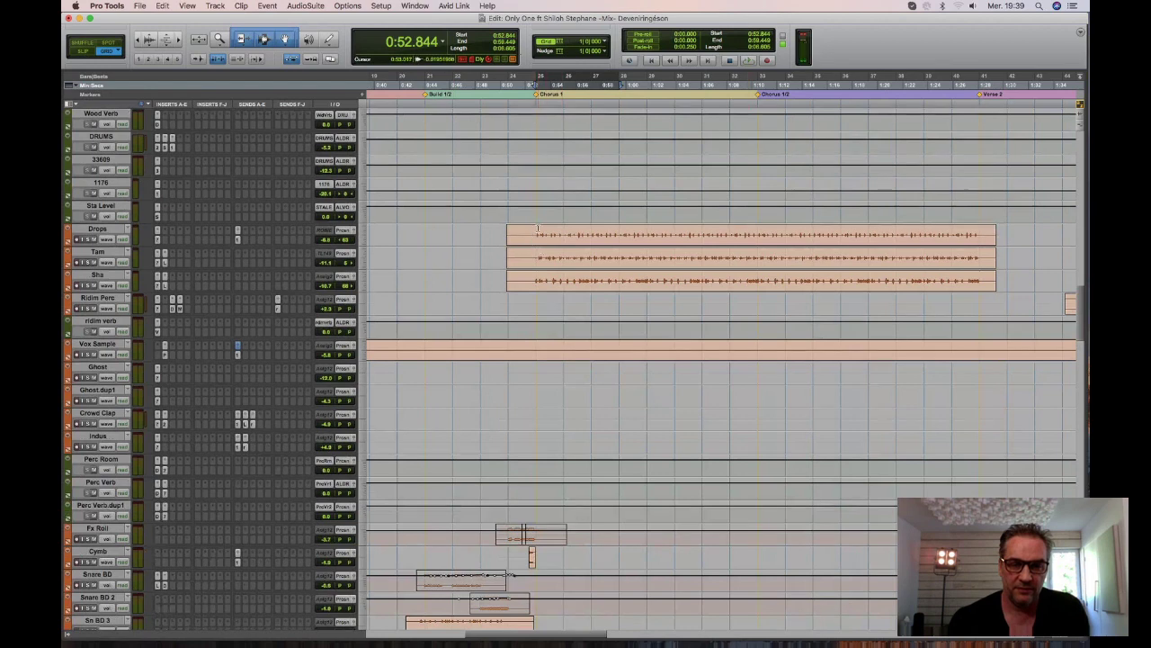
Adjust the Mac's sound output volume.
left_click(975, 6)
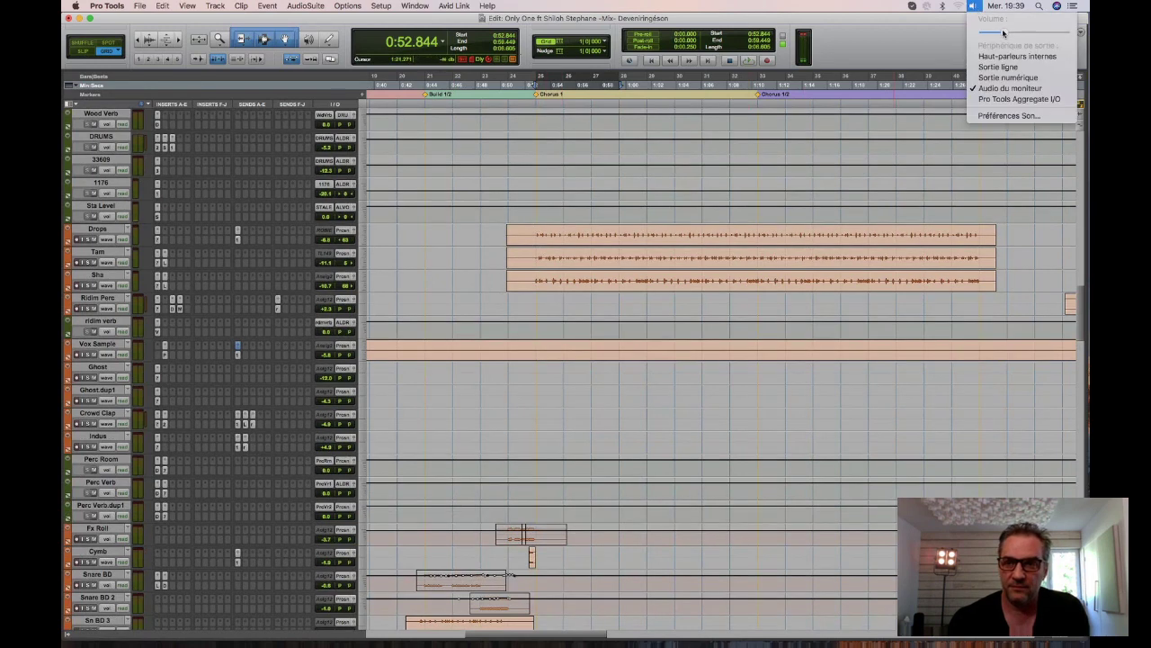
left_click(1003, 33)
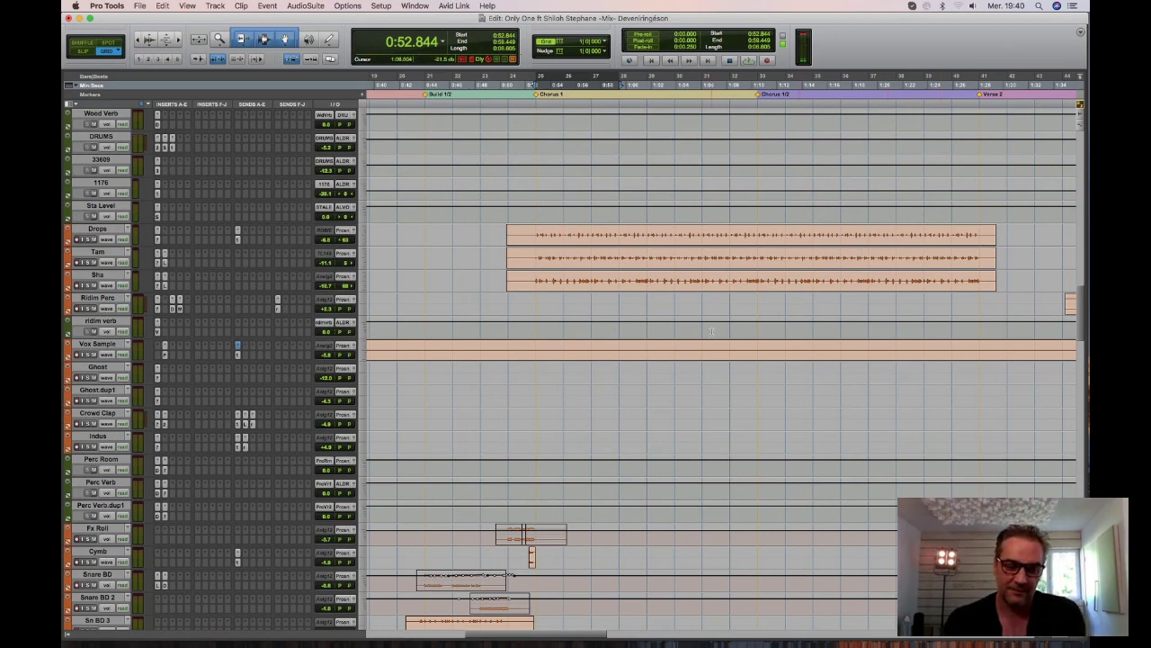
Select the first four bars of Chorus 1, from bar 25 to bar 29, on the Drops, Tam and Sha tracks.
scroll(711, 331, "down", 5)
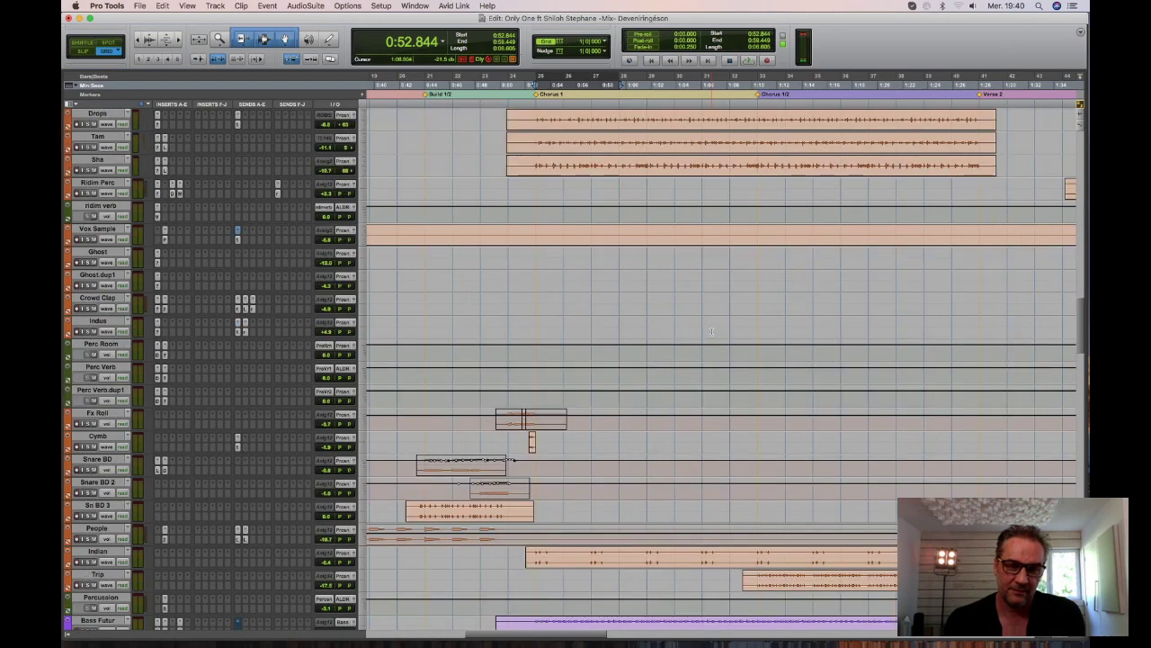
scroll(710, 331, "down", 3)
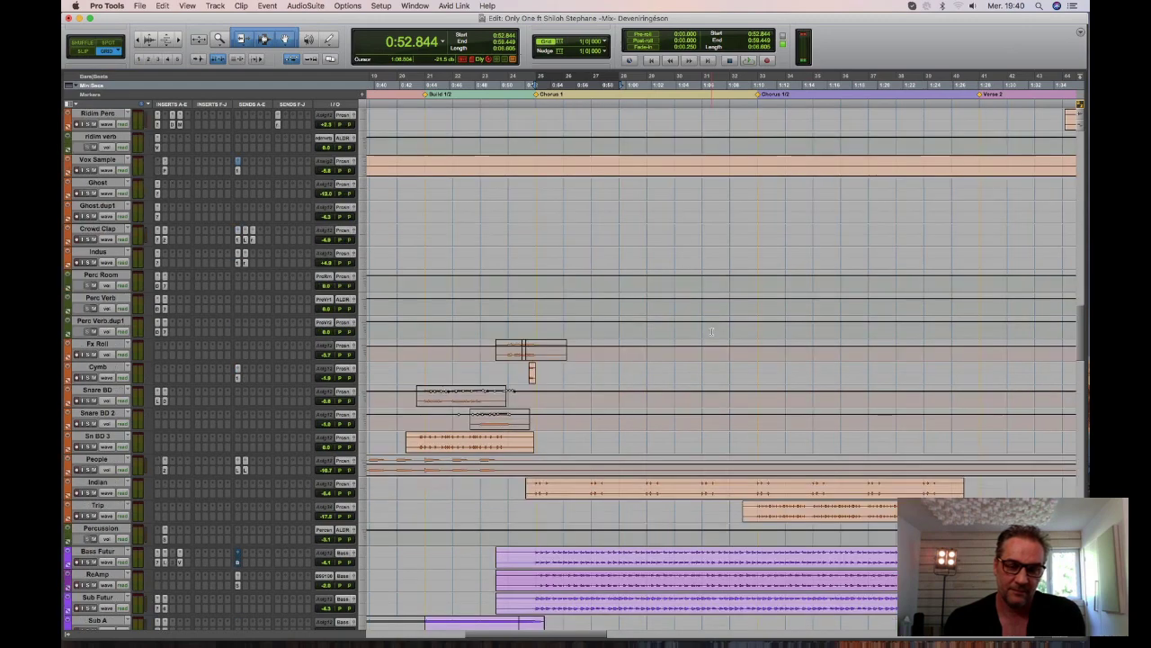
scroll(711, 331, "down", 14)
scroll(711, 331, "up", 8)
key("ctrl+alt+Down")
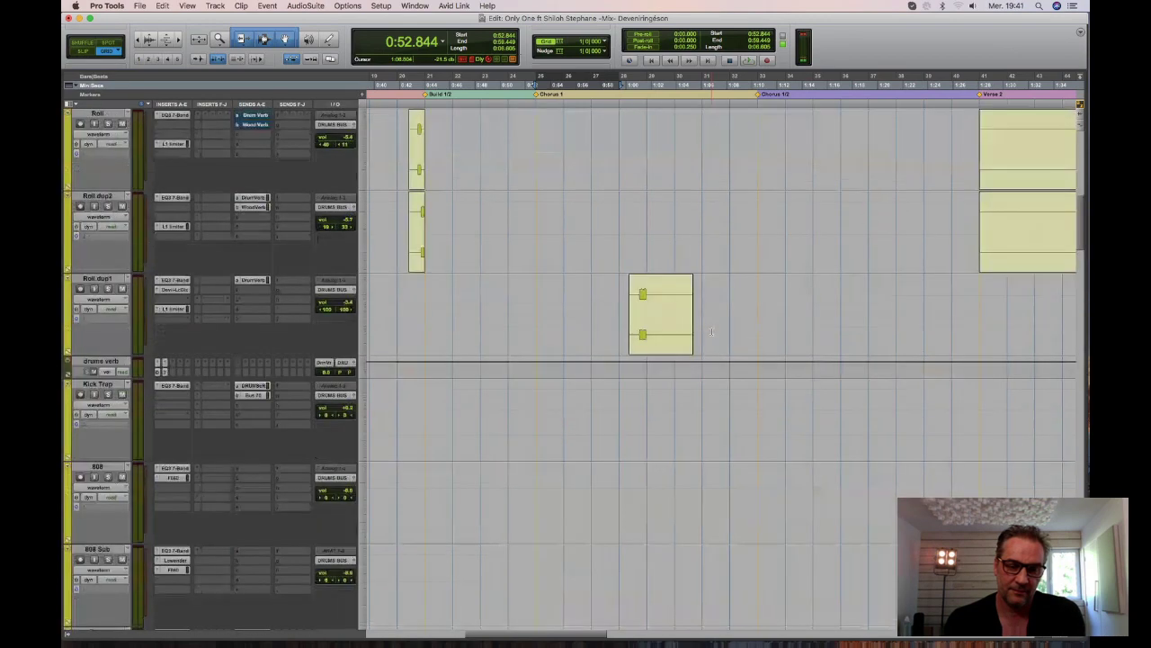
scroll(711, 331, "down", 5)
scroll(711, 331, "down", 10)
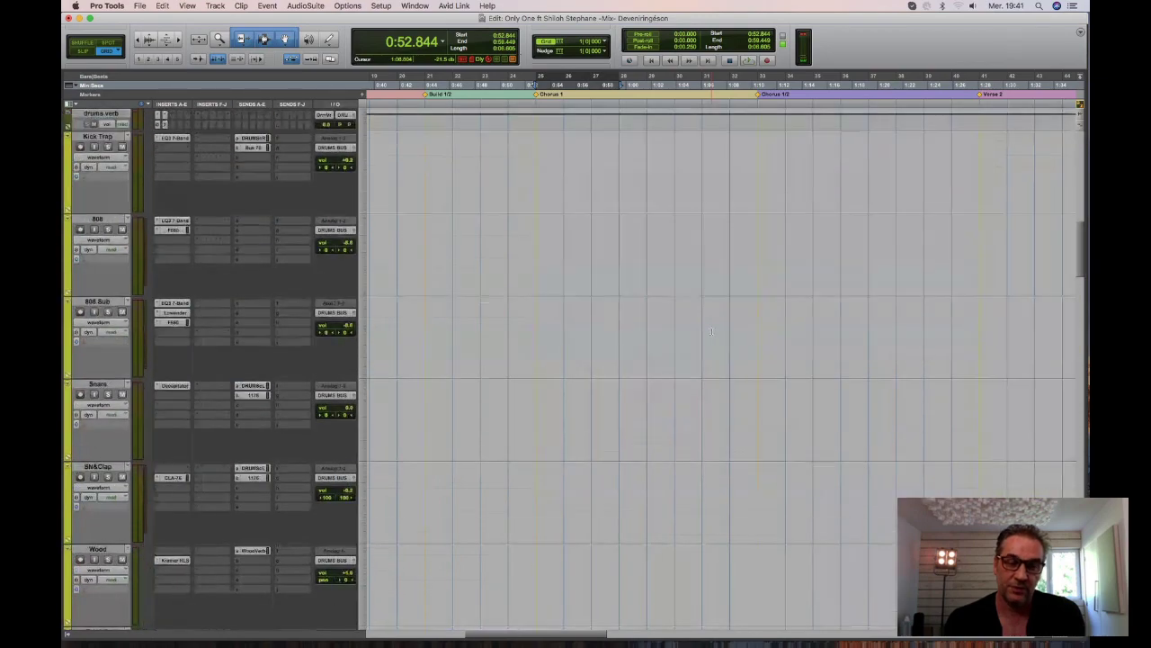
scroll(711, 331, "down", 3)
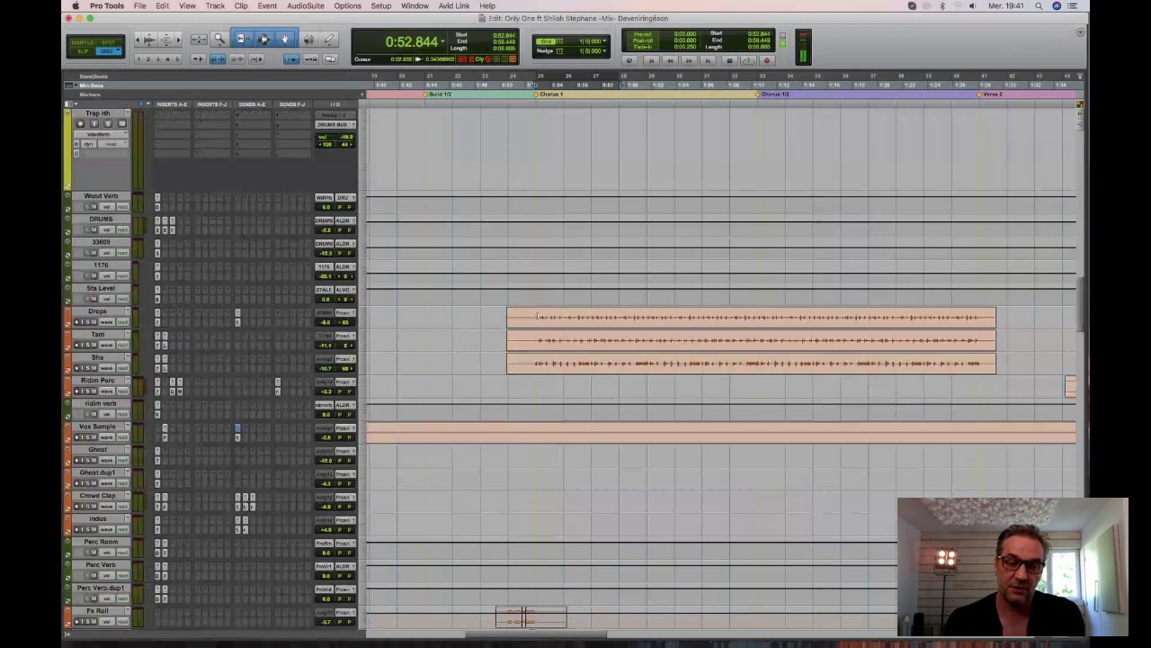
left_click_drag(537, 316, 638, 362)
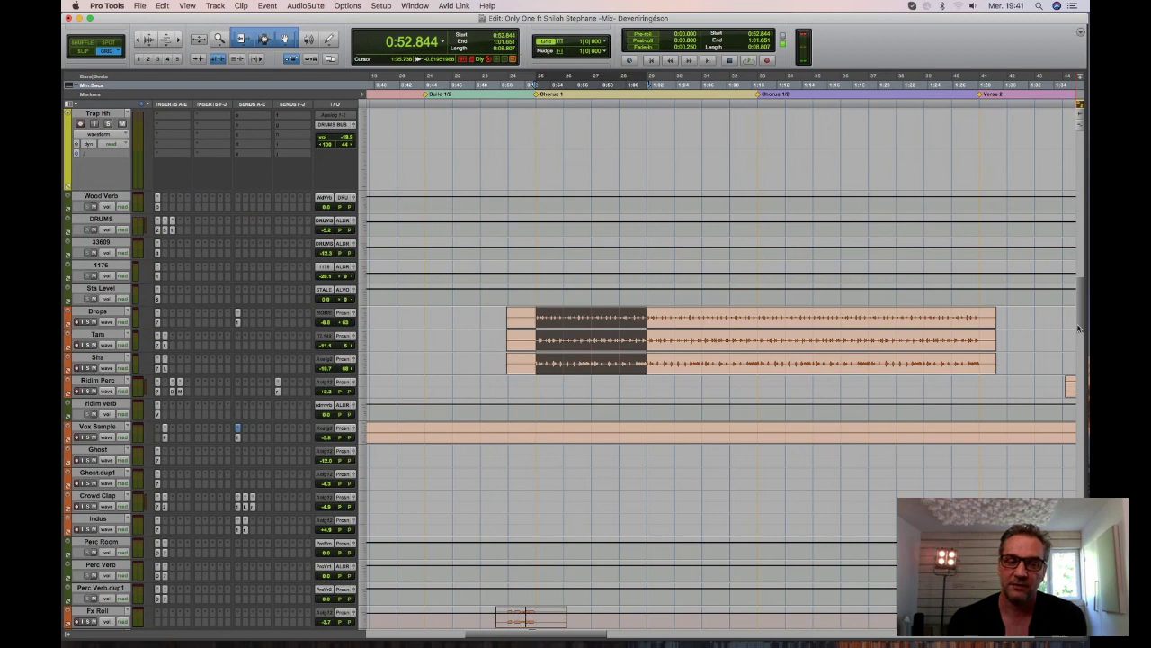
Examine the percussion, bass and synth tracks around Chorus 1 below the selected Drops, Tam and Sha clips.
scroll(1079, 328, "down", 1)
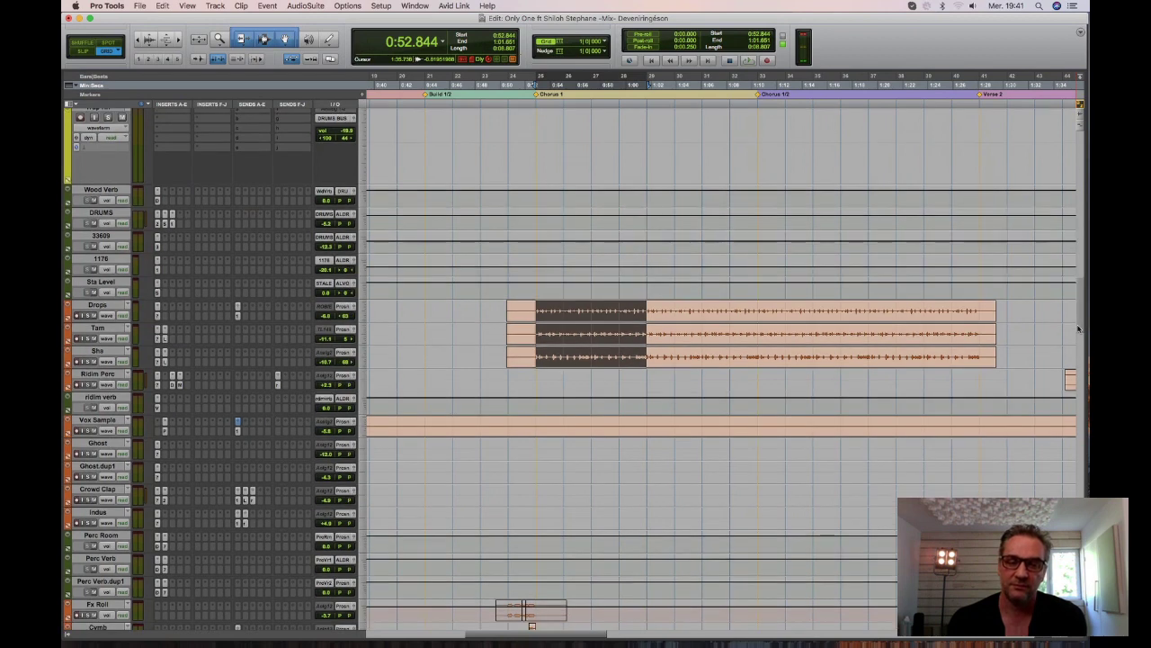
scroll(1079, 328, "down", 10)
scroll(1075, 362, "down", 3)
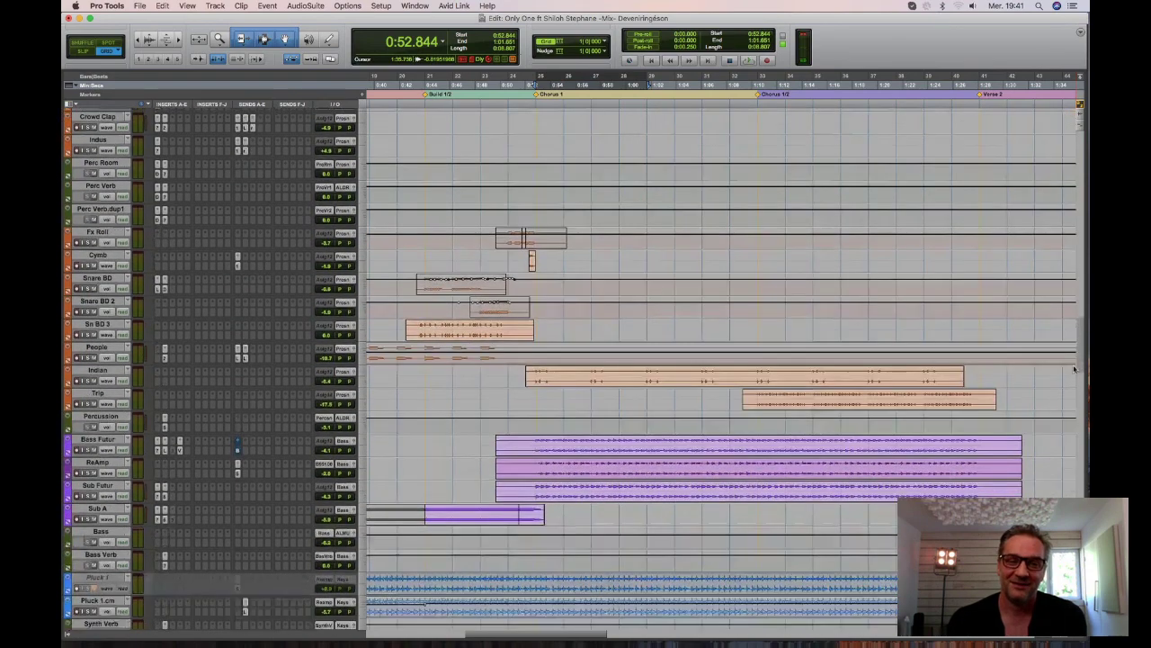
scroll(1073, 366, "down", 1)
scroll(1072, 365, "down", 2)
scroll(1073, 376, "up", 15)
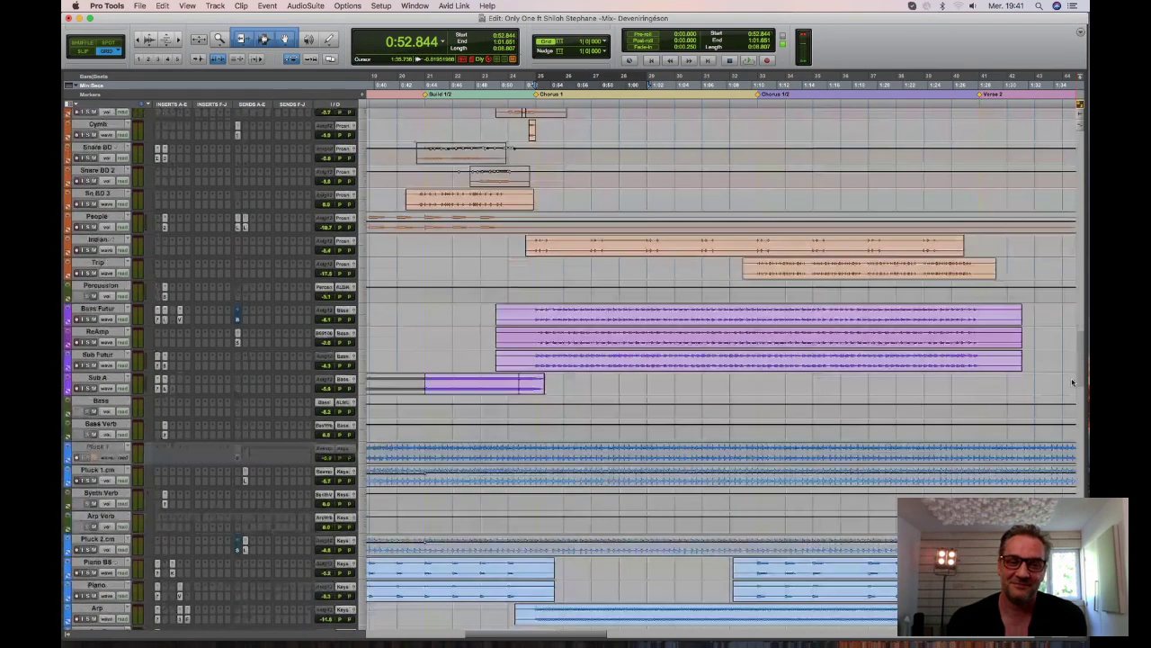
scroll(1083, 333, "up", 6)
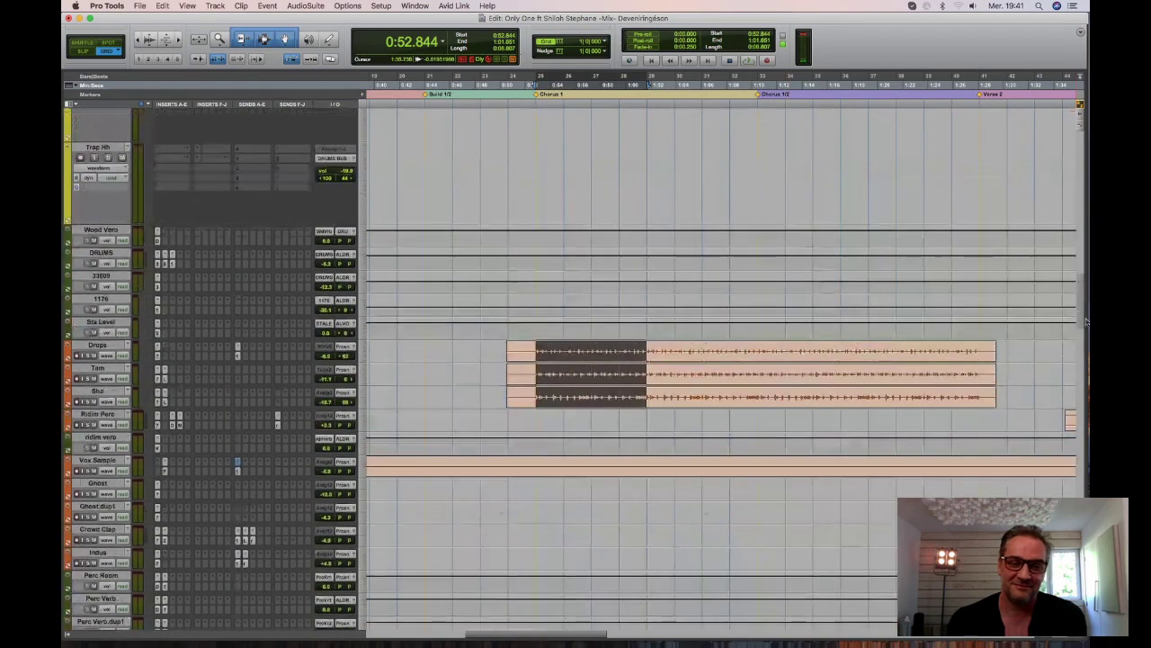
scroll(1076, 355, "down", 7)
scroll(1076, 358, "down", 4)
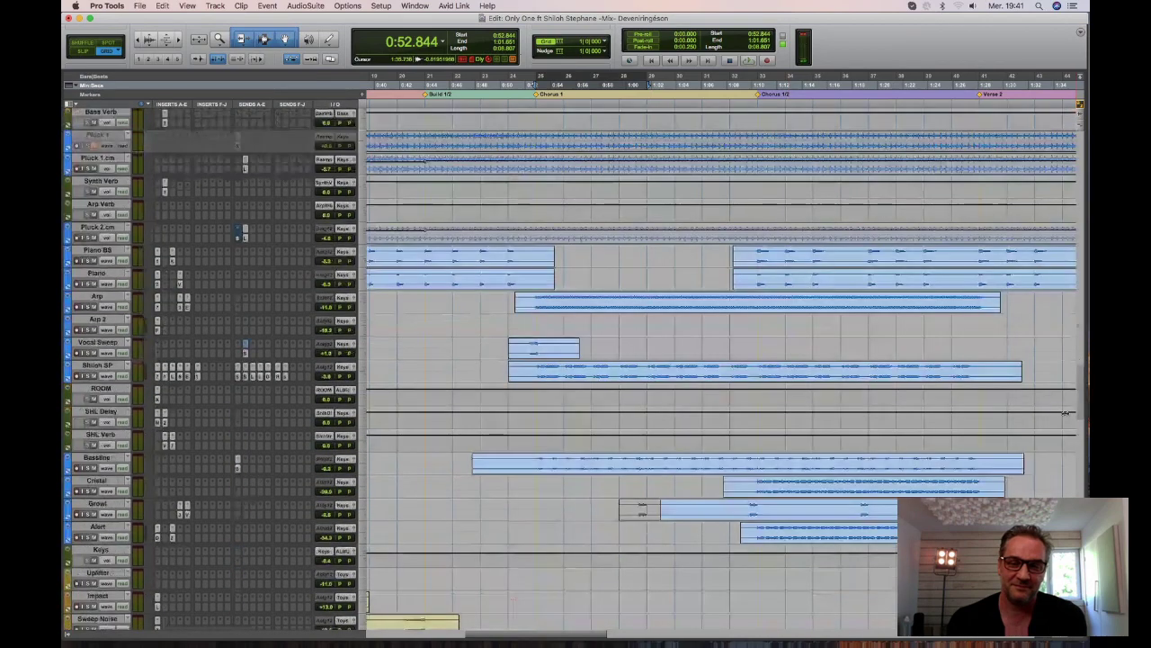
scroll(1083, 324, "up", 14)
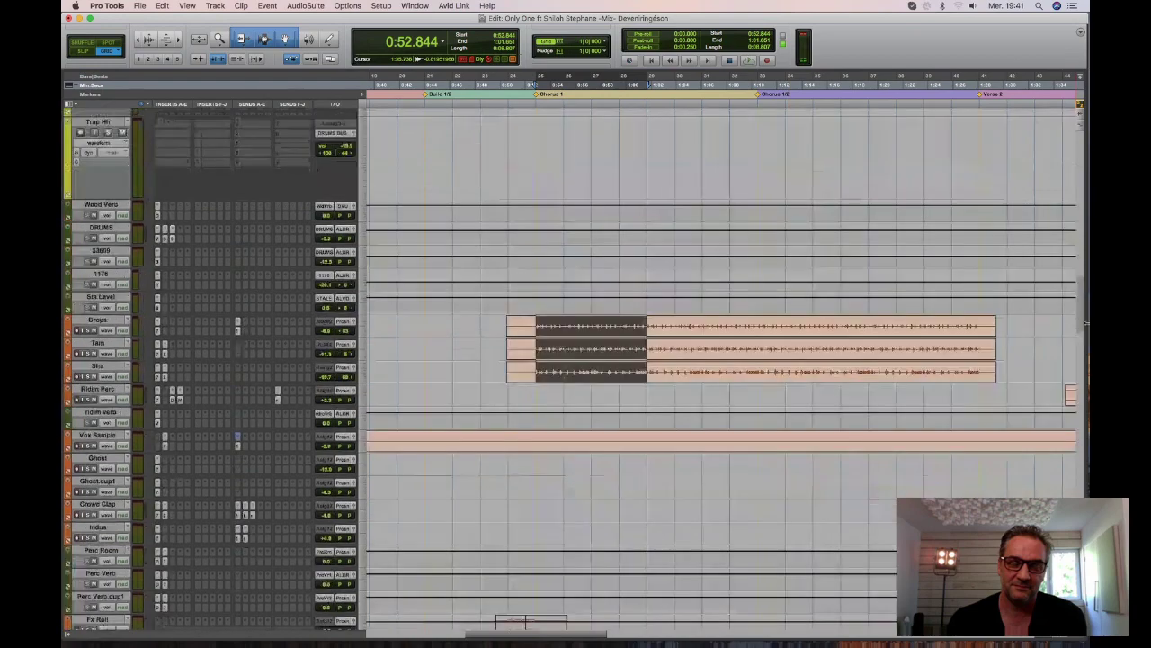
scroll(1079, 303, "down", 8)
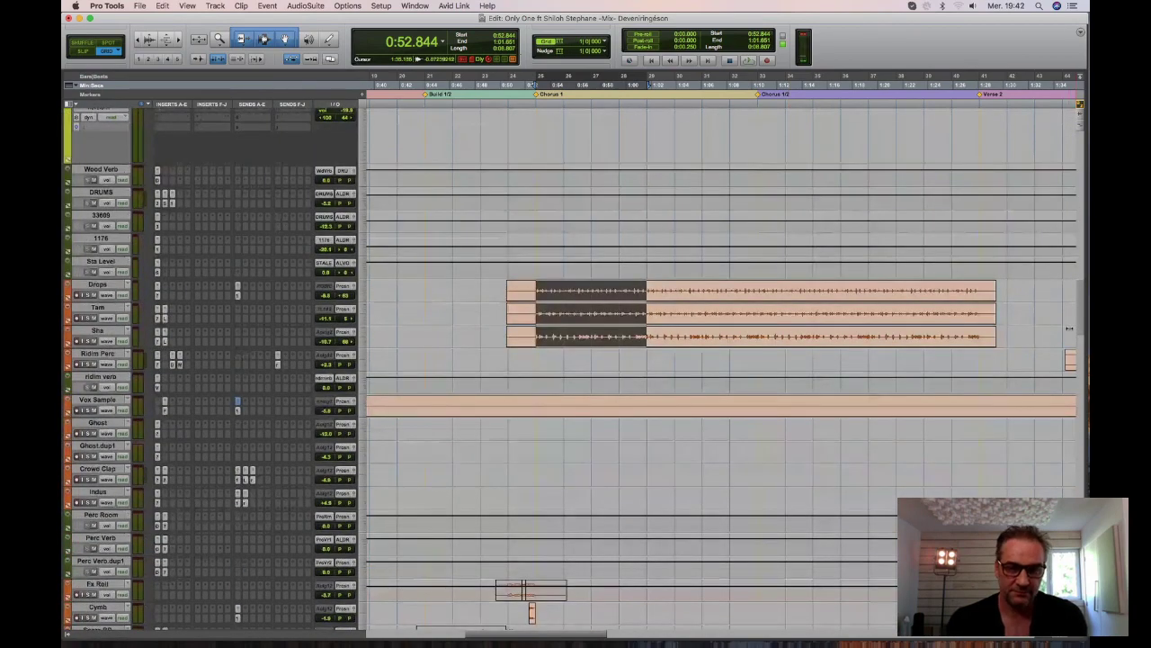
Examine how the percussion, bass and keys clips are arranged across the wider span from Verse 1/2 to Build 2/2.
key("super+bracketleft")
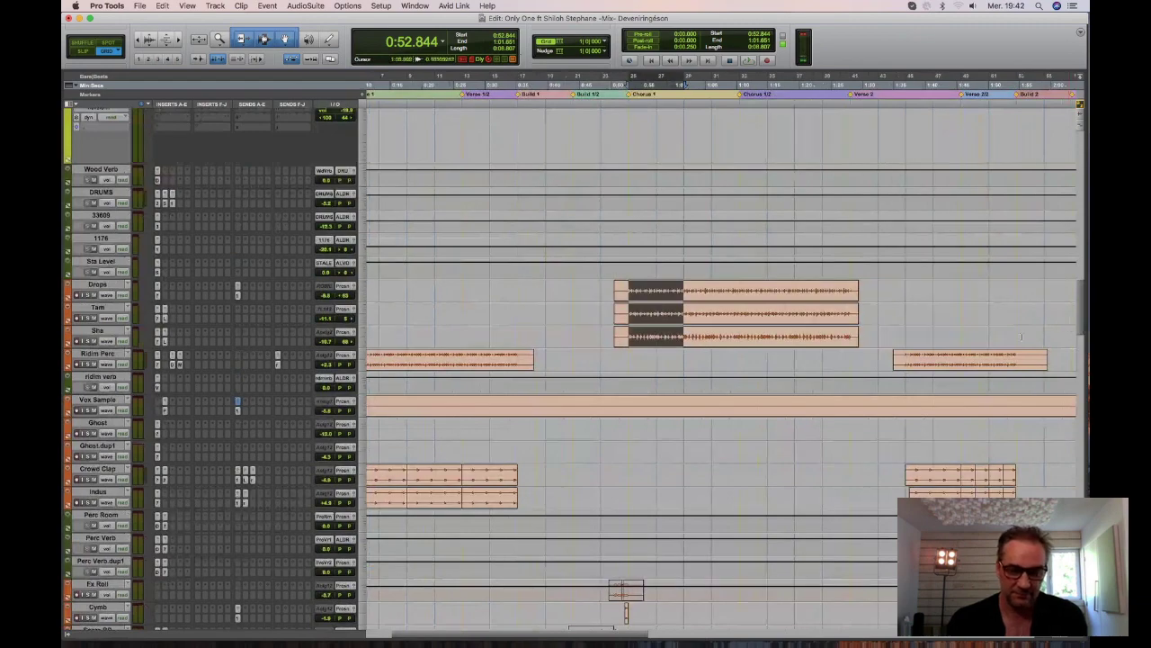
scroll(967, 343, "left", 2)
scroll(967, 343, "right", 4)
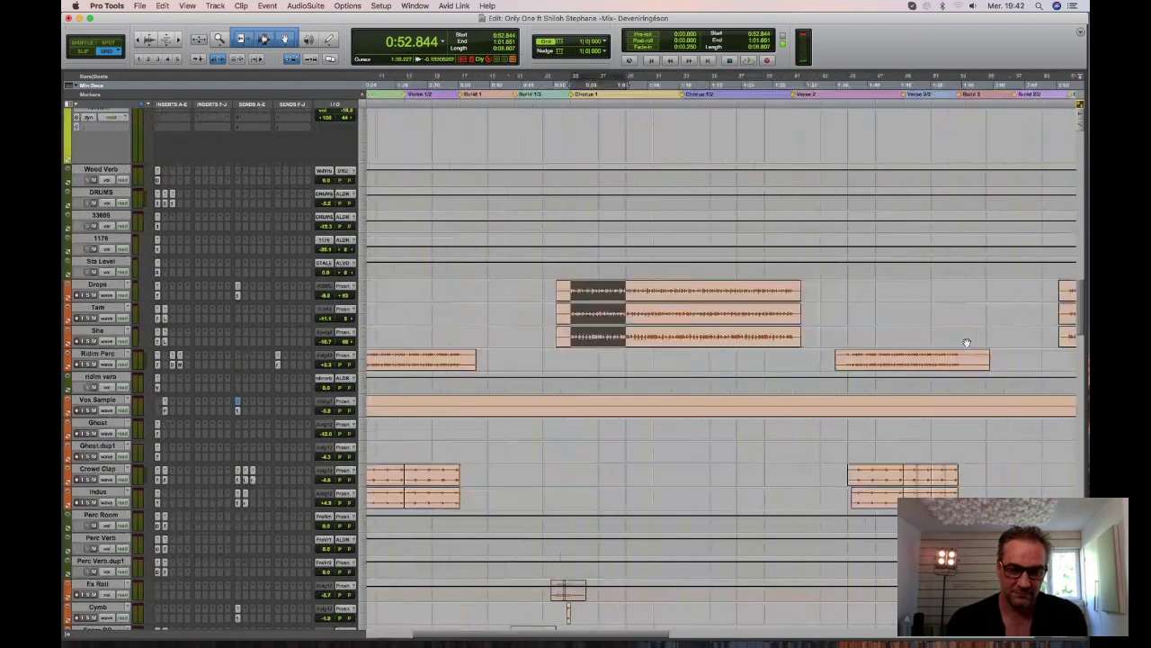
scroll(967, 342, "down", 6)
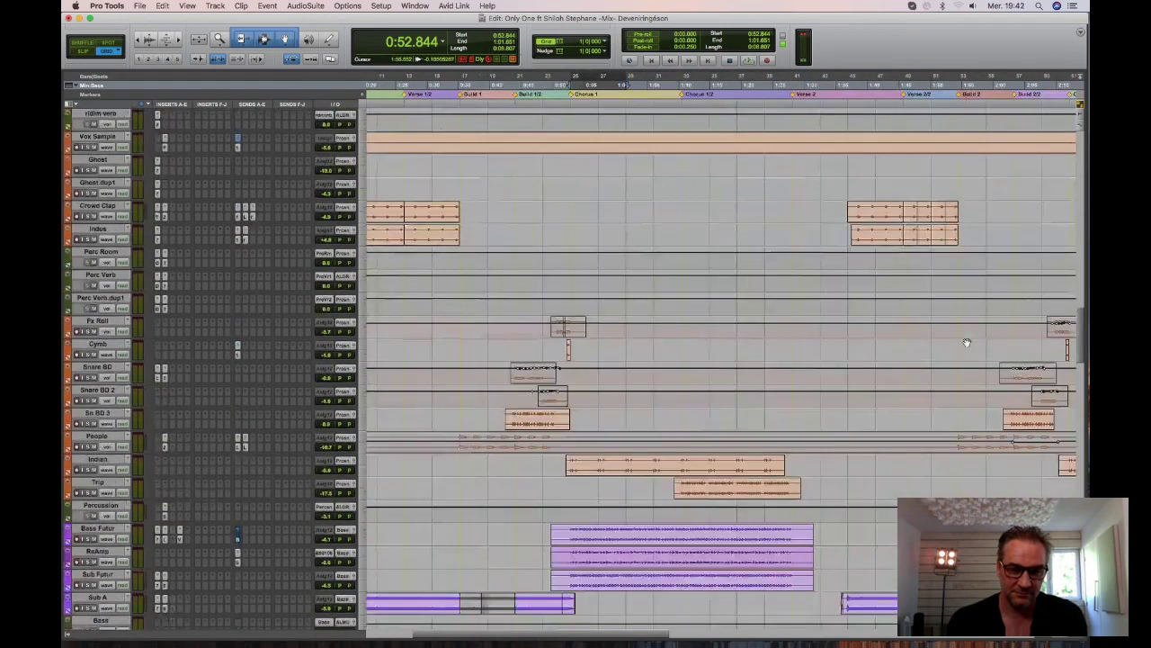
scroll(967, 343, "down", 4)
scroll(967, 343, "down", 4)
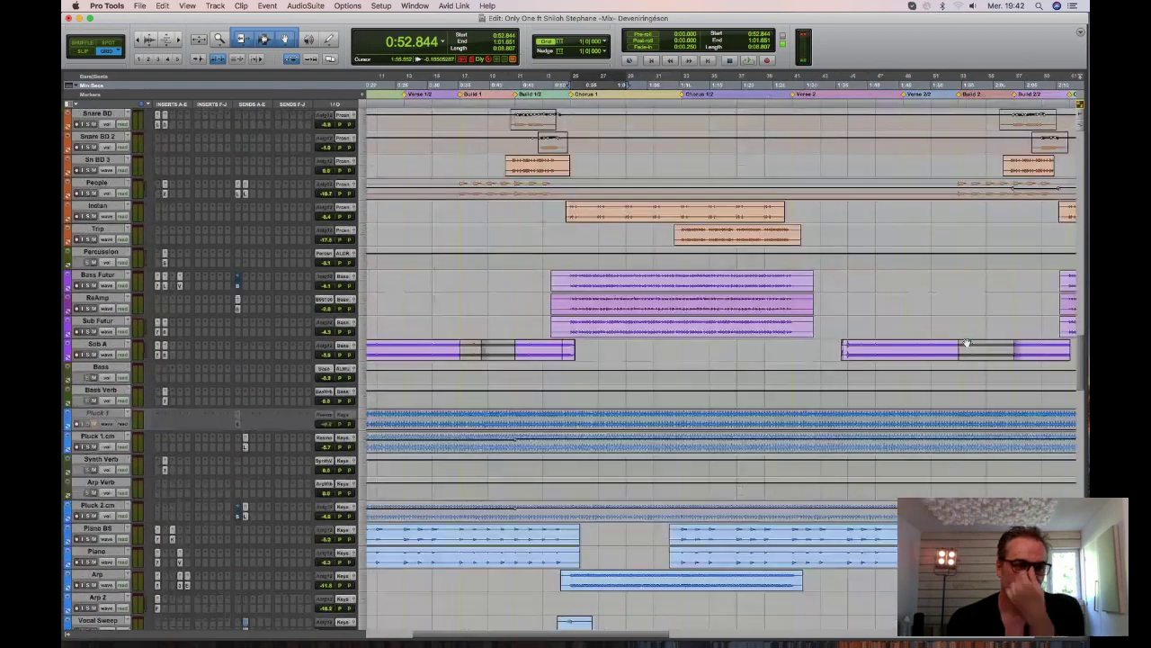
scroll(967, 343, "down", 1)
scroll(967, 343, "up", 1)
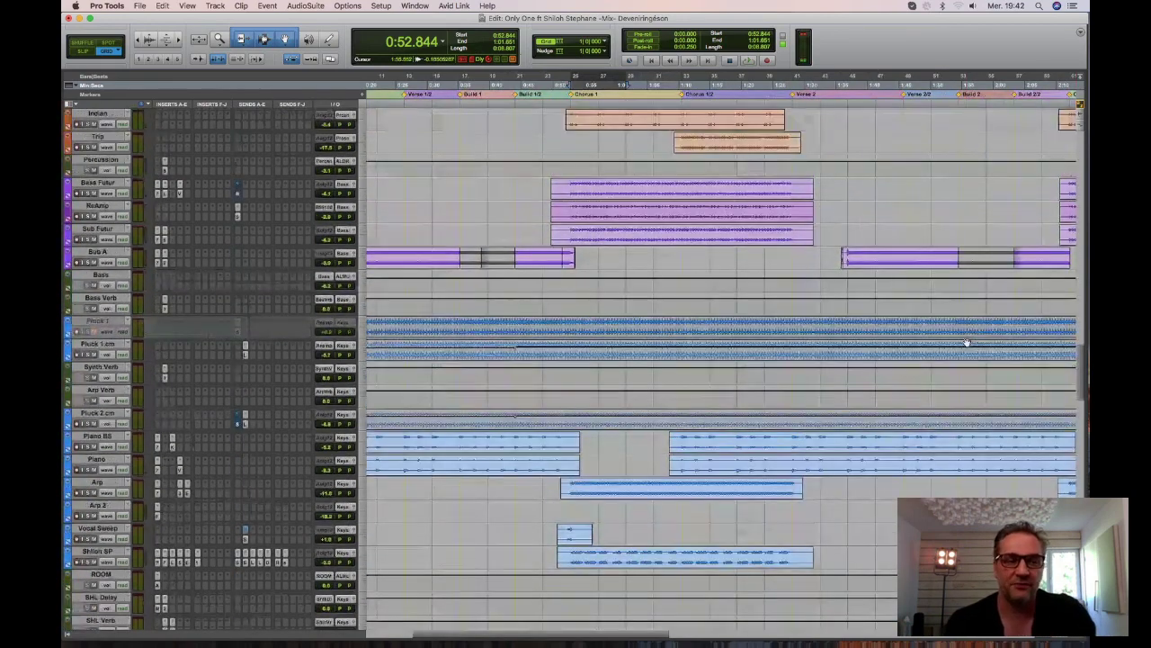
Review the drum tracks from Kick through Trap Hh and the drum buses, ending at the percussion group.
scroll(967, 343, "up", 5)
scroll(967, 342, "up", 15)
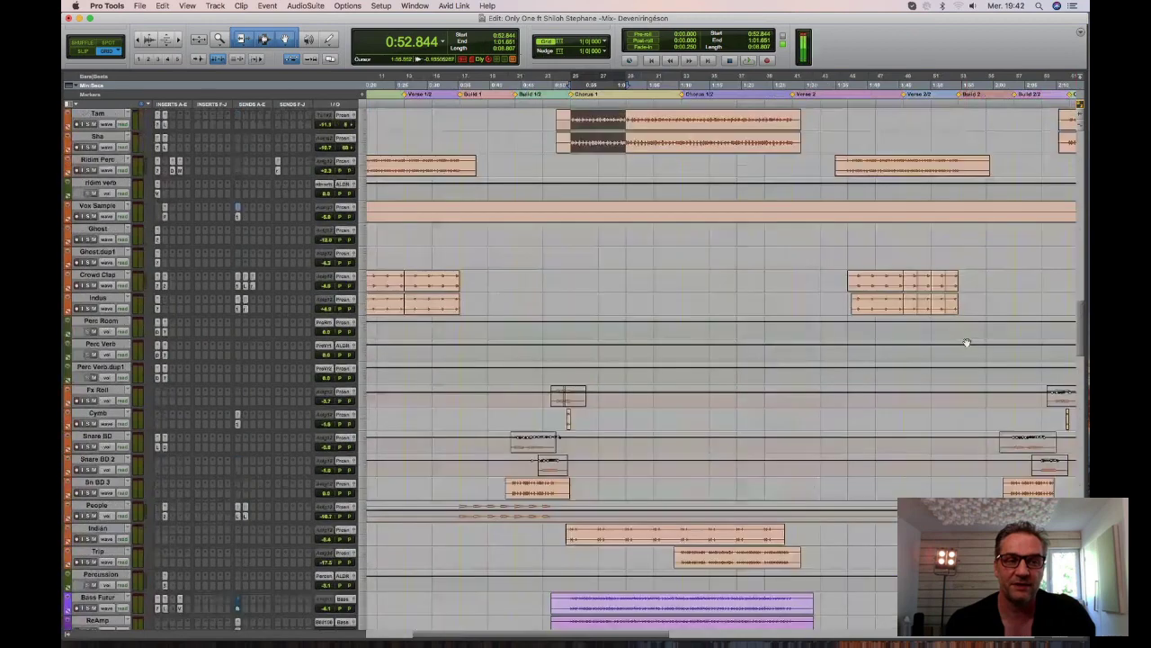
scroll(967, 342, "up", 10)
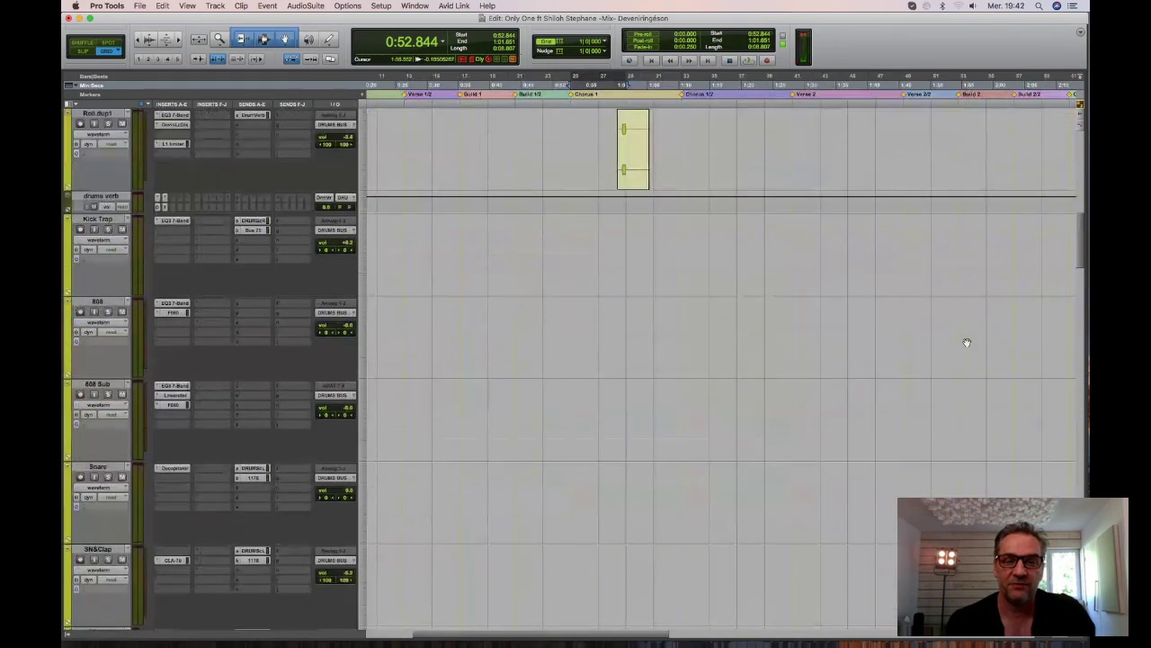
scroll(967, 343, "up", 10)
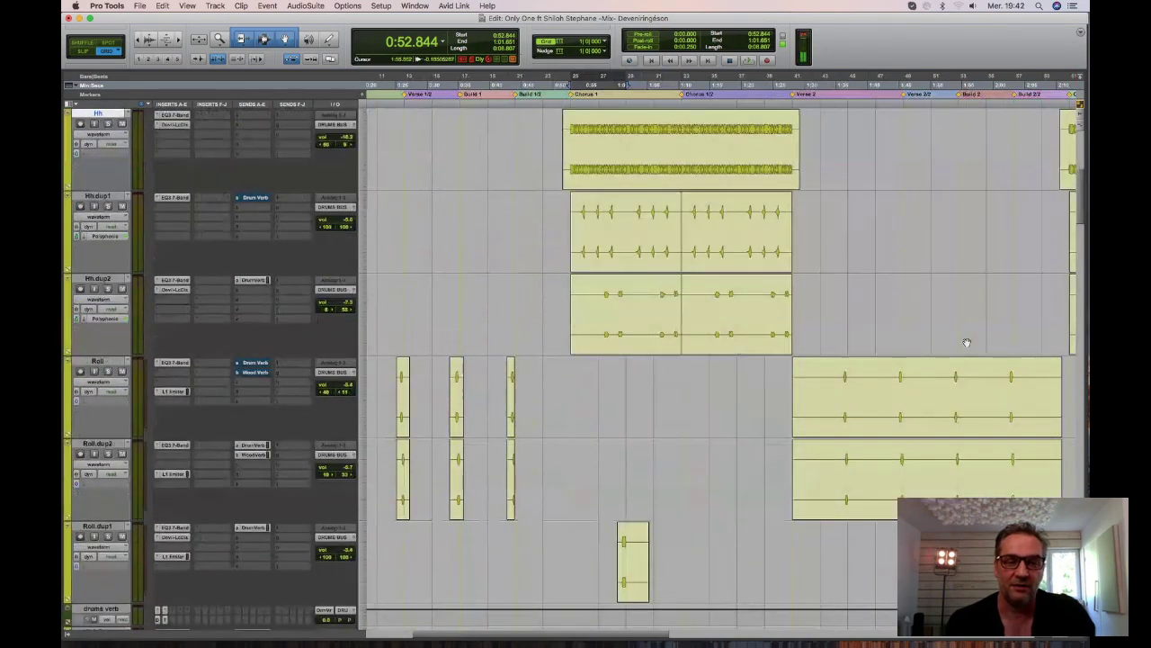
scroll(967, 342, "up", 6)
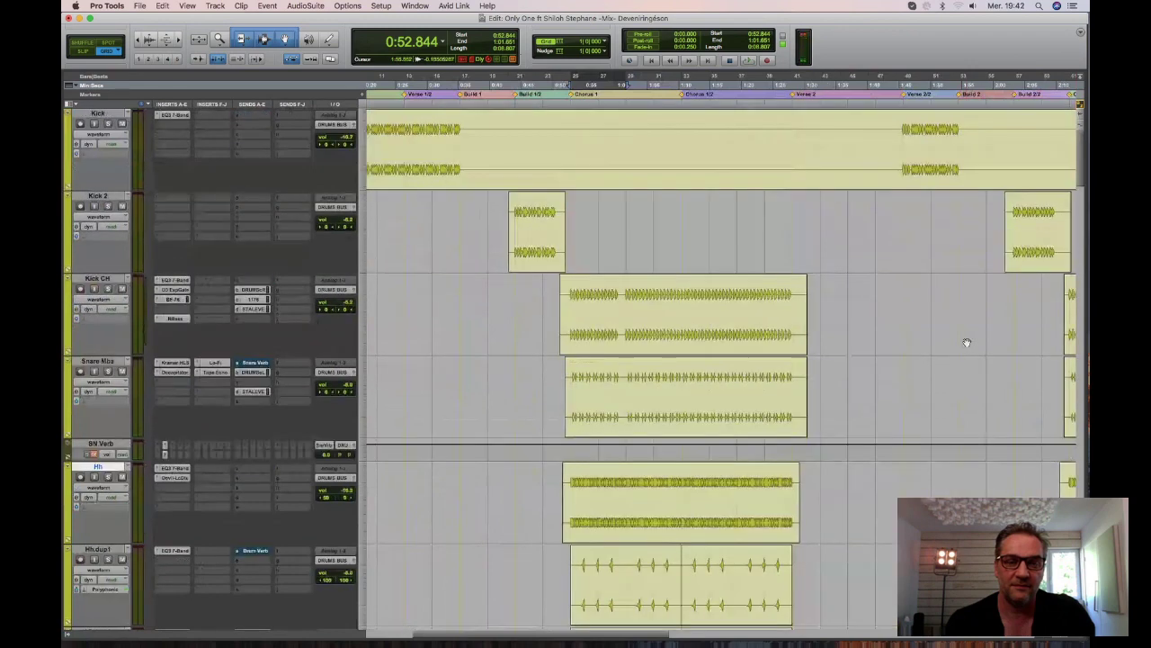
scroll(967, 342, "down", 20)
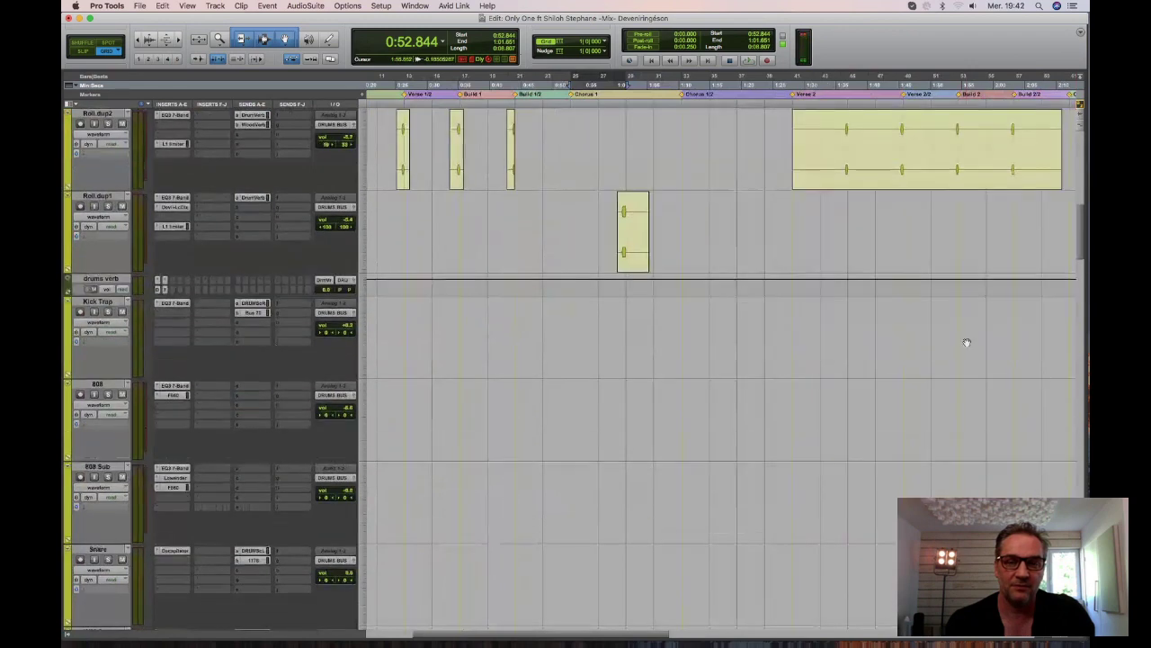
scroll(967, 342, "down", 4)
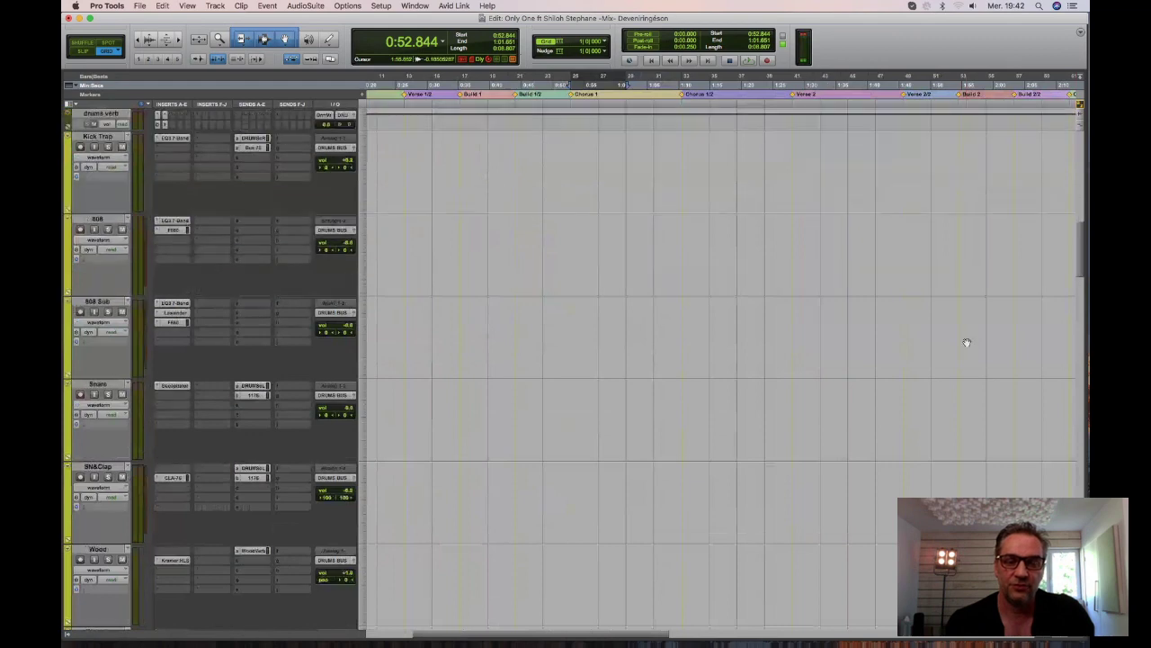
scroll(967, 343, "down", 10)
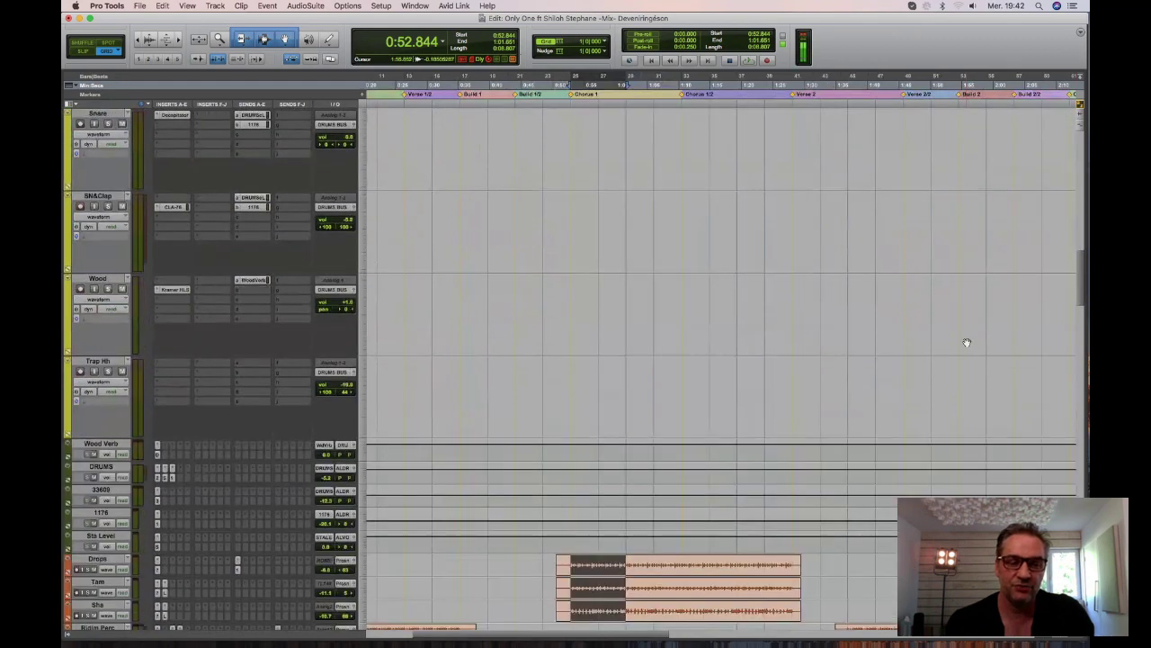
scroll(967, 342, "down", 8)
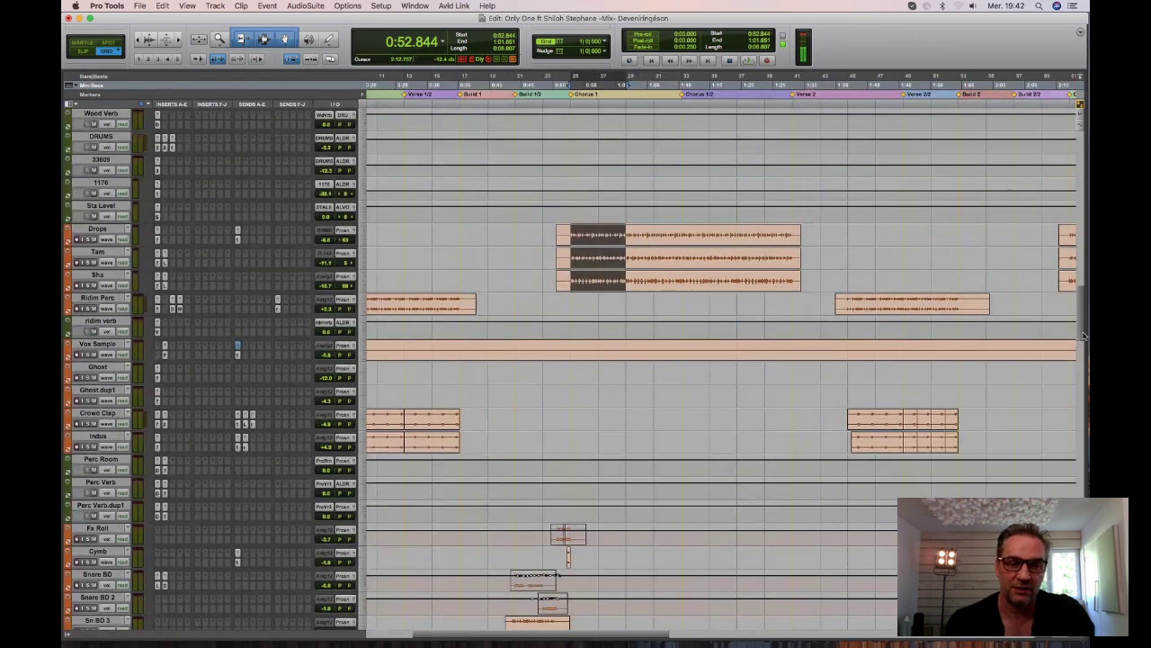
Examine the percussion tracks from Drops down to Trip and the bass tracks that follow the percussion bus.
scroll(1084, 335, "down", 3)
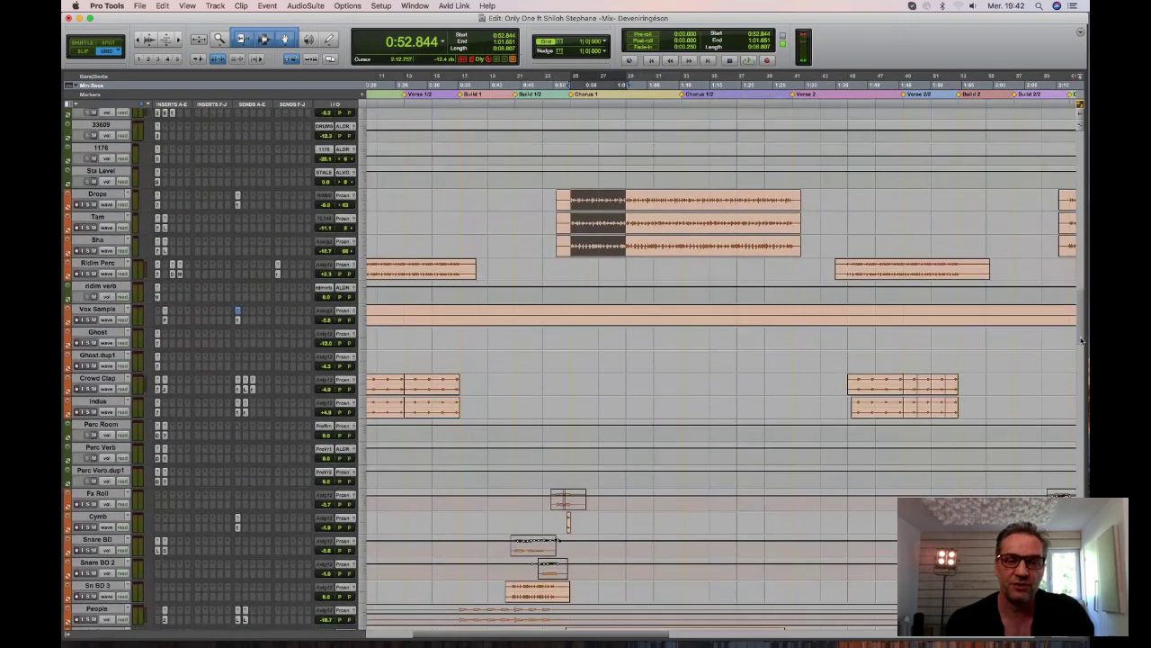
scroll(1082, 340, "down", 1)
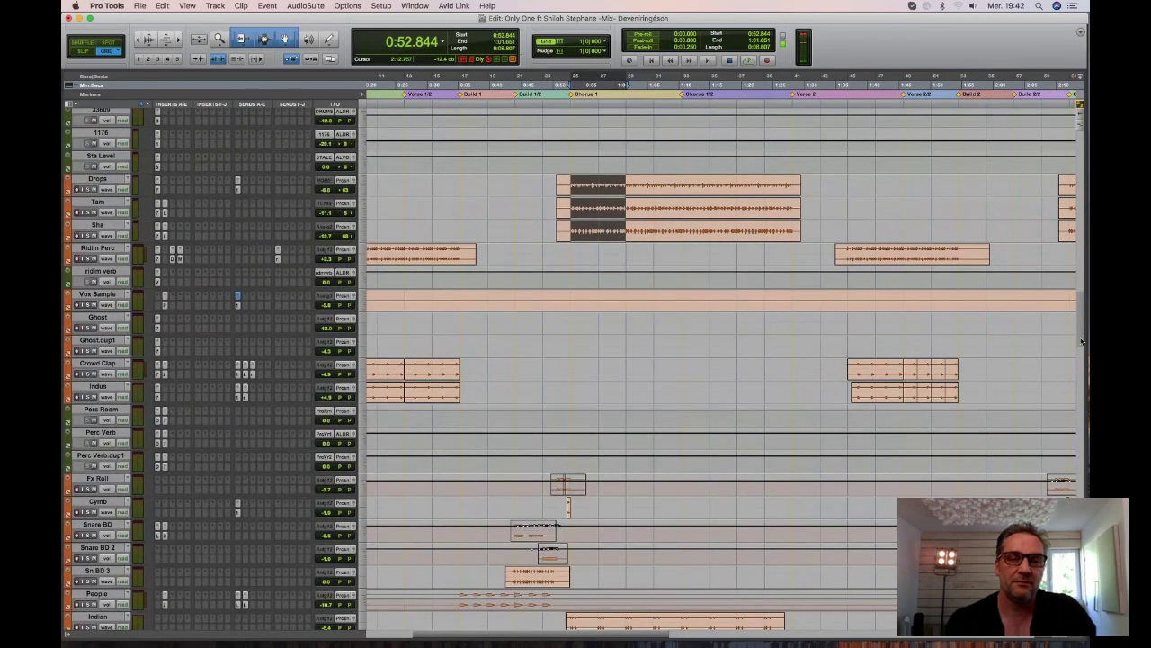
scroll(1082, 340, "down", 1)
scroll(1082, 343, "down", 1)
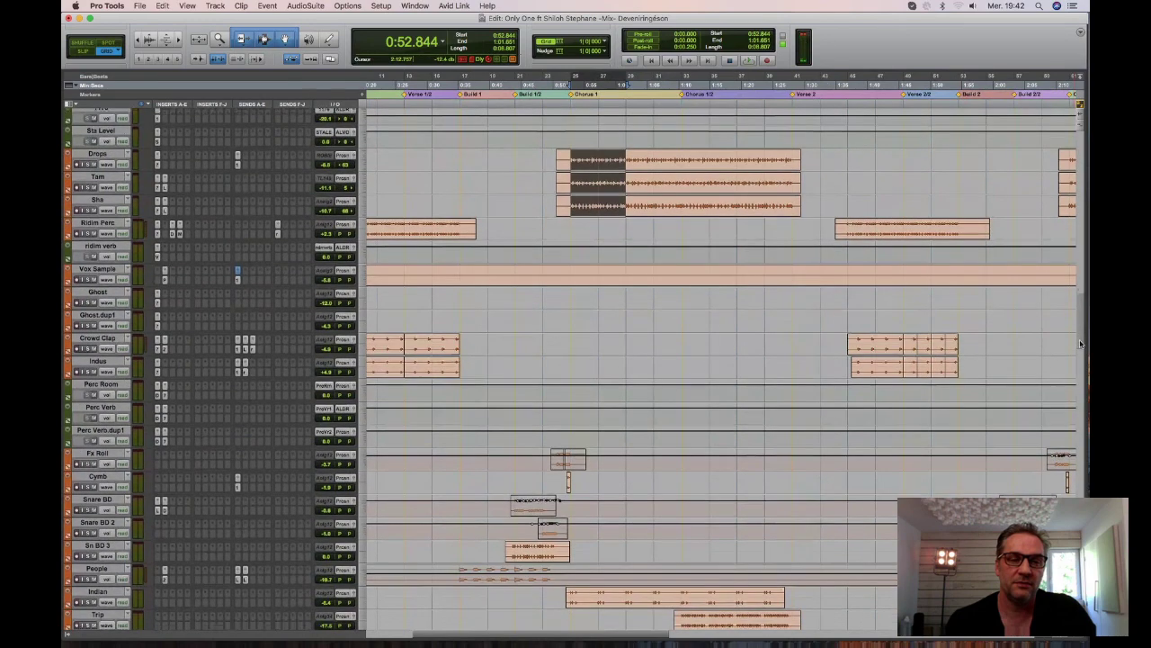
scroll(1081, 346, "down", 3)
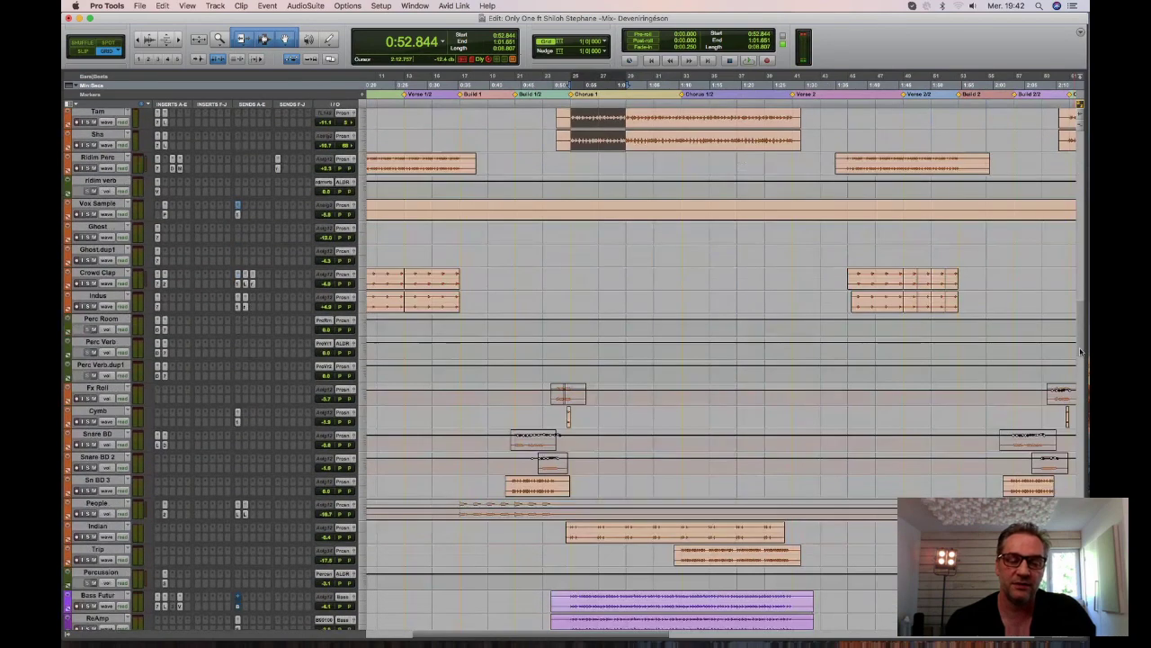
scroll(1081, 356, "down", 3)
scroll(1080, 359, "down", 3)
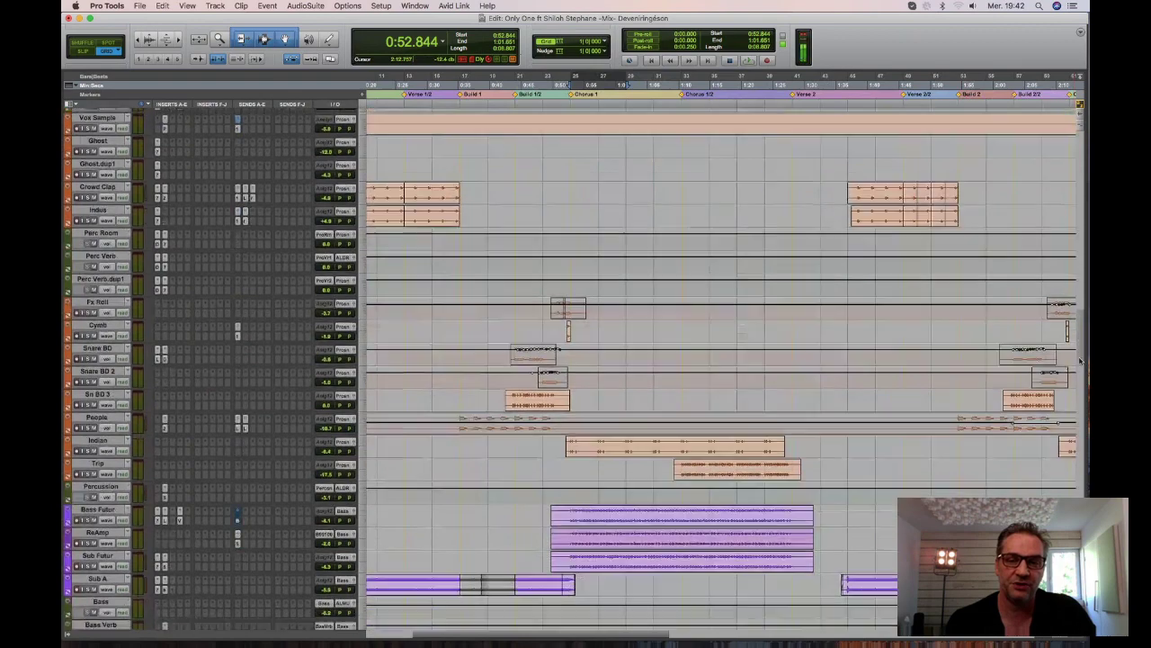
Review the SN&Clap, Wood and Trap Hh tracks and the drum buses leading back into the percussion group.
scroll(1080, 364, "up", 12)
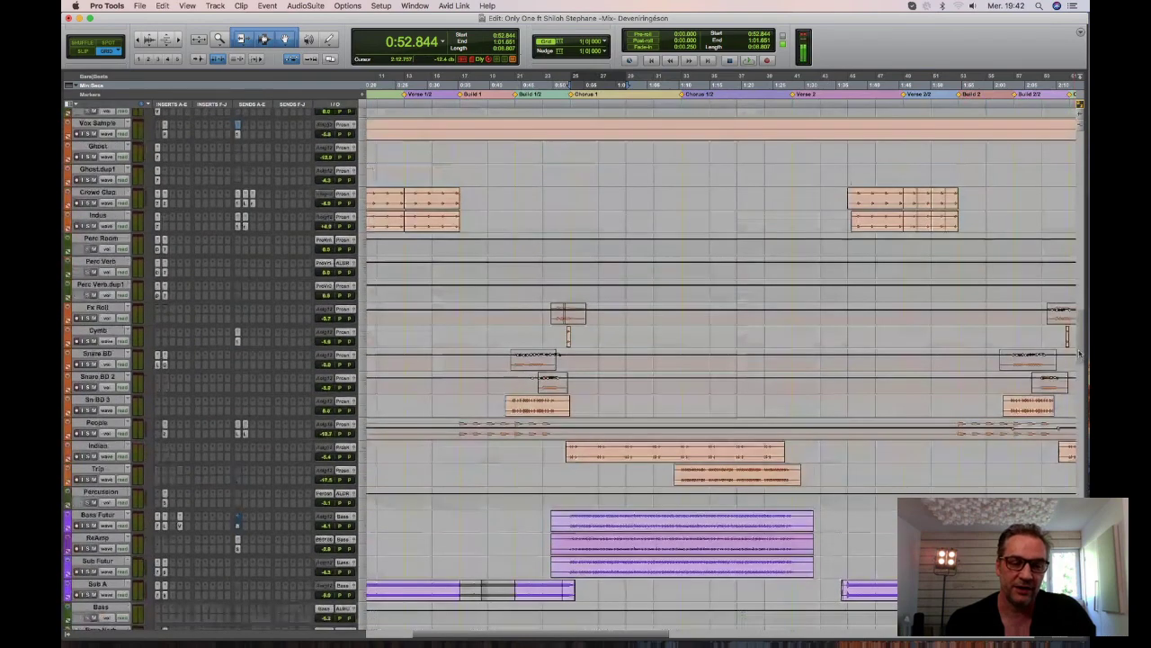
scroll(1086, 335, "up", 7)
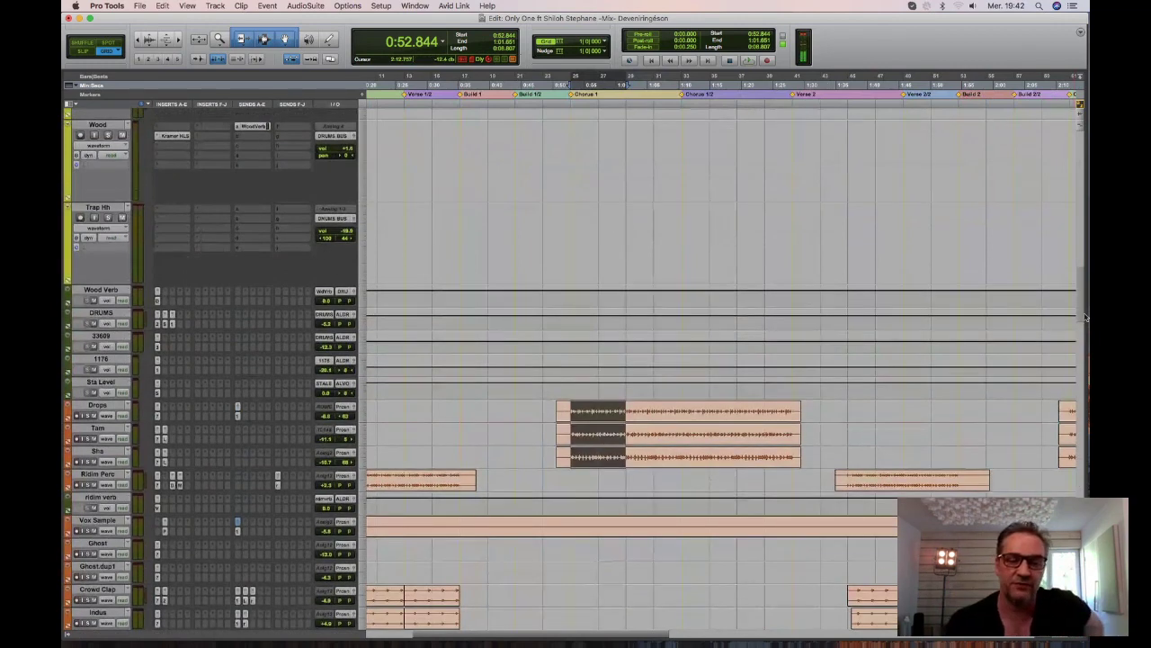
scroll(1086, 317, "up", 2)
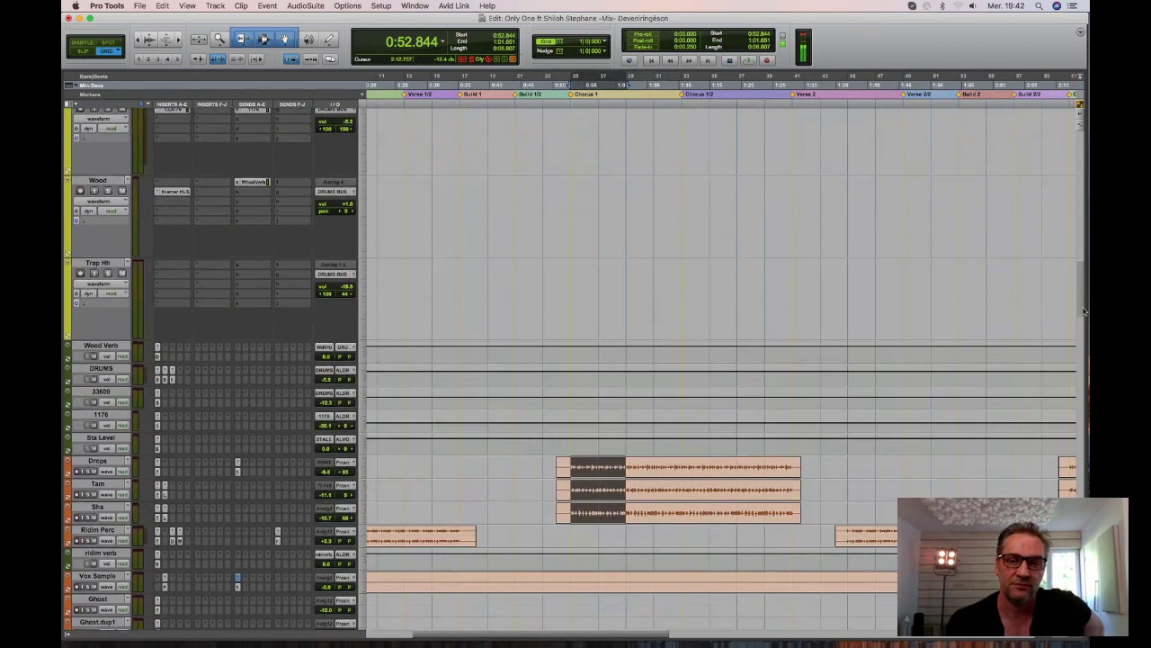
scroll(1084, 311, "up", 3)
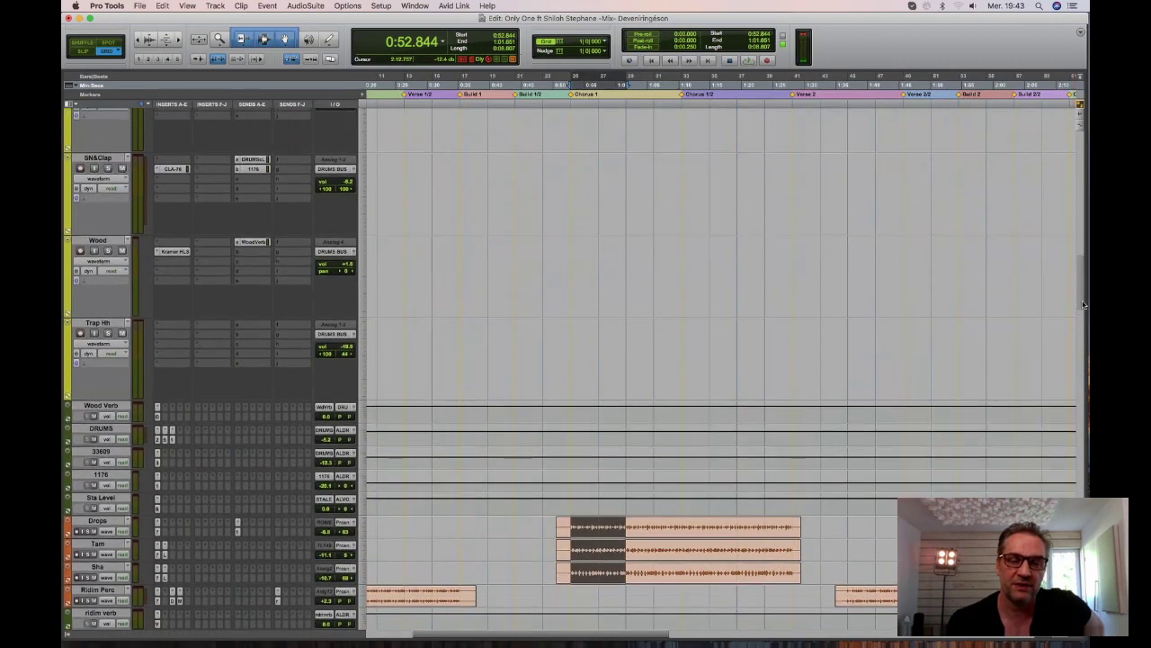
scroll(1084, 306, "down", 8)
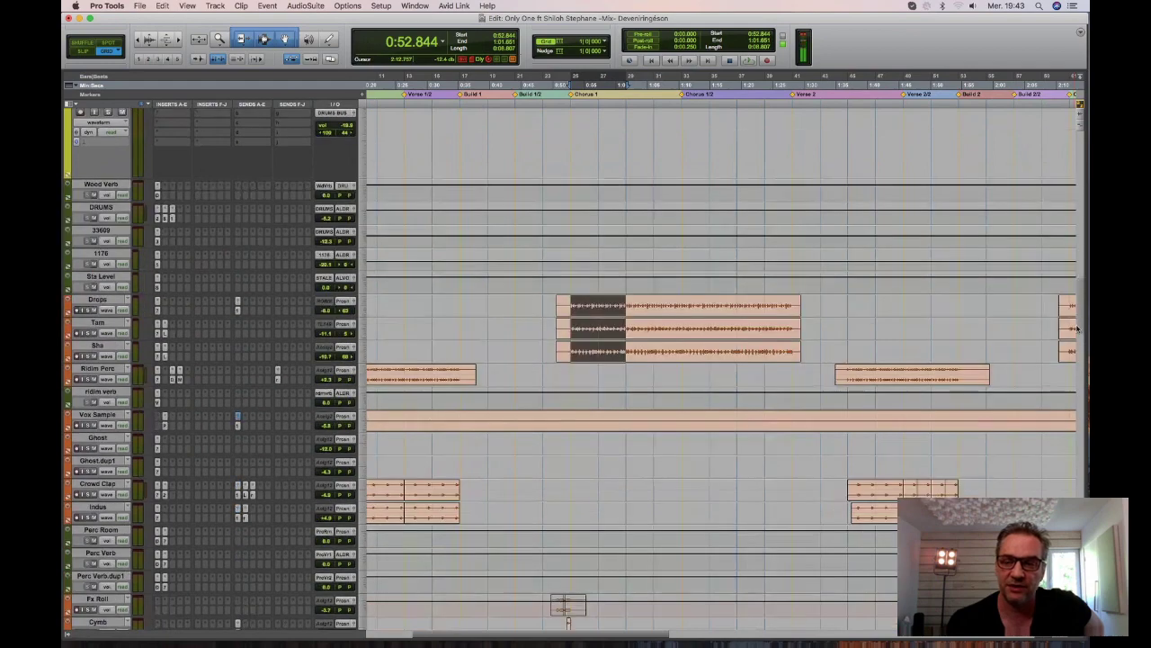
scroll(1077, 330, "down", 5)
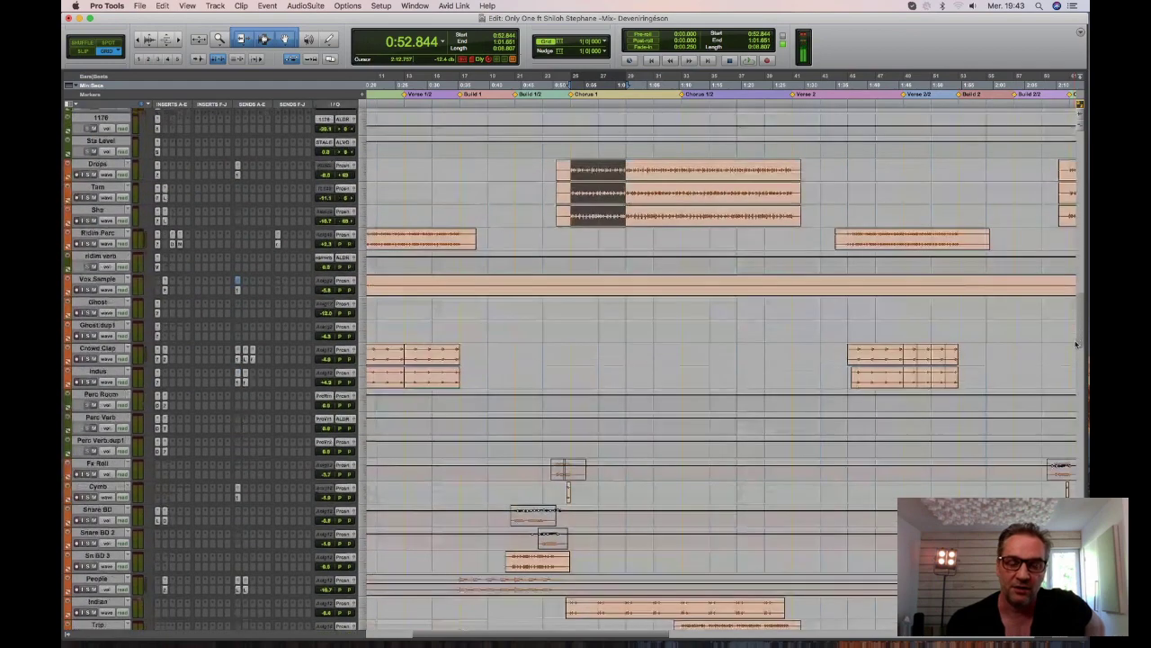
Examine the tracks from percussion through bass and plucks to the piano, arp and other keys clips.
scroll(1076, 345, "down", 1)
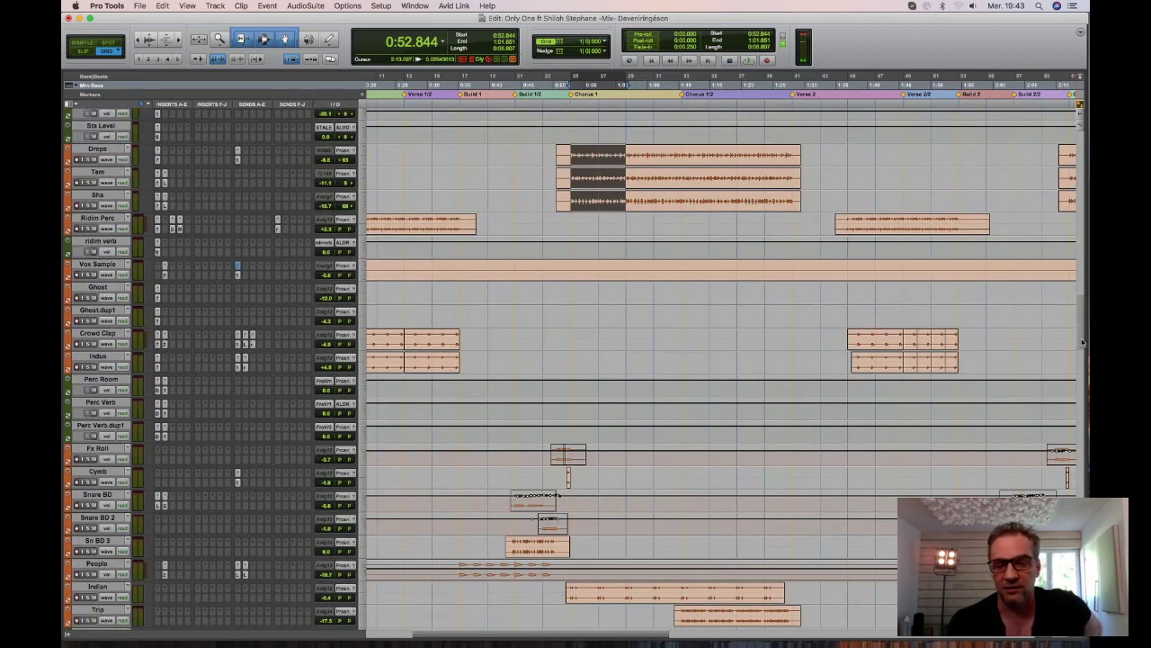
scroll(1083, 343, "down", 1)
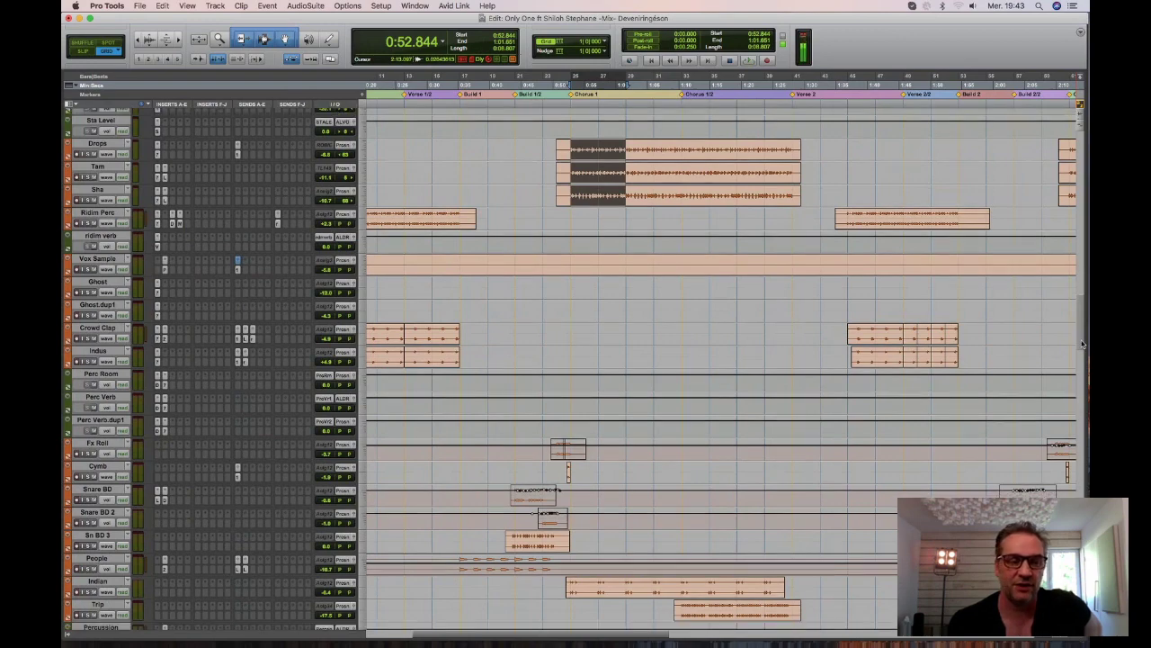
scroll(1083, 343, "down", 5)
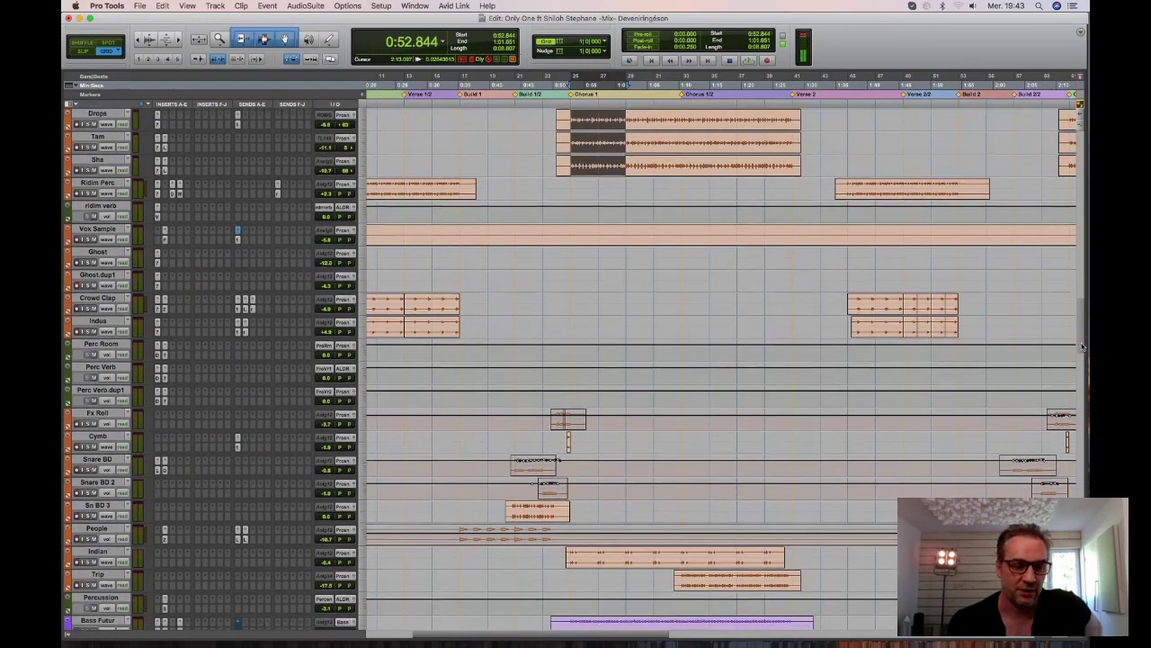
scroll(1083, 356, "down", 6)
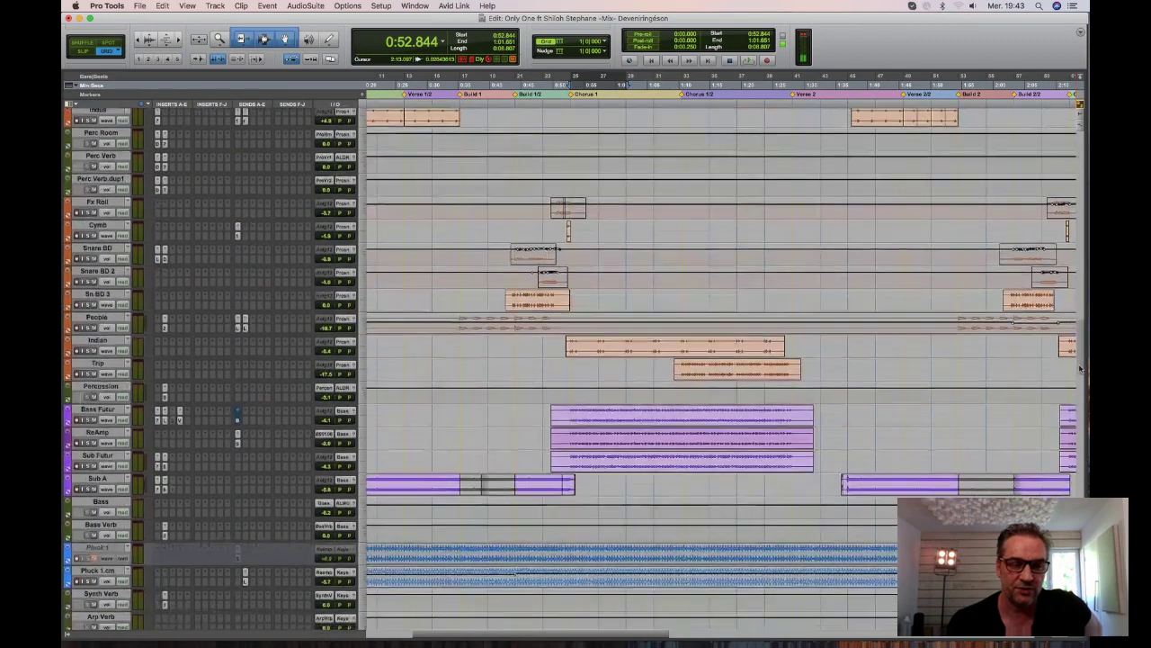
scroll(1082, 369, "down", 3)
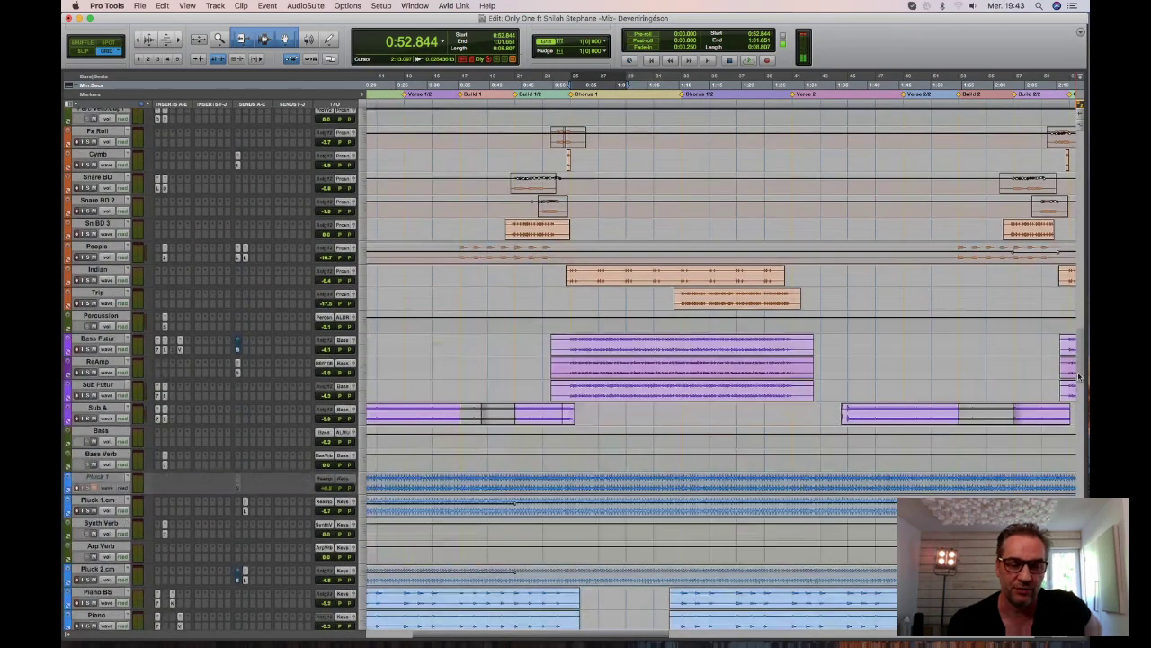
scroll(1080, 378, "down", 1)
scroll(1080, 379, "down", 1)
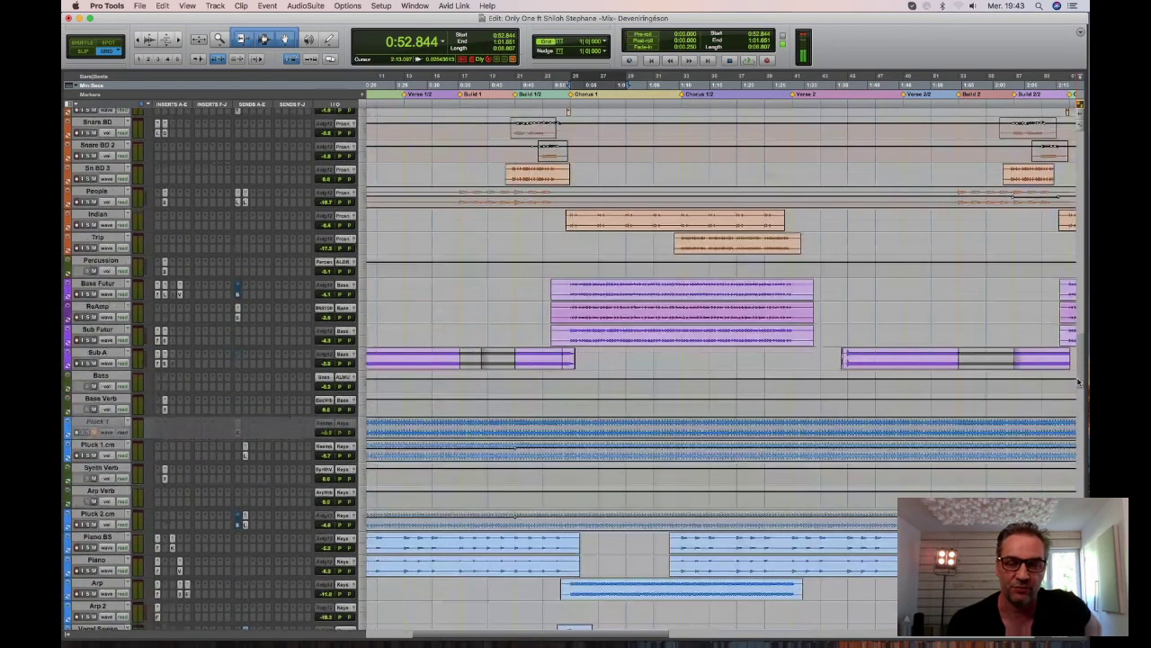
scroll(1080, 383, "down", 9)
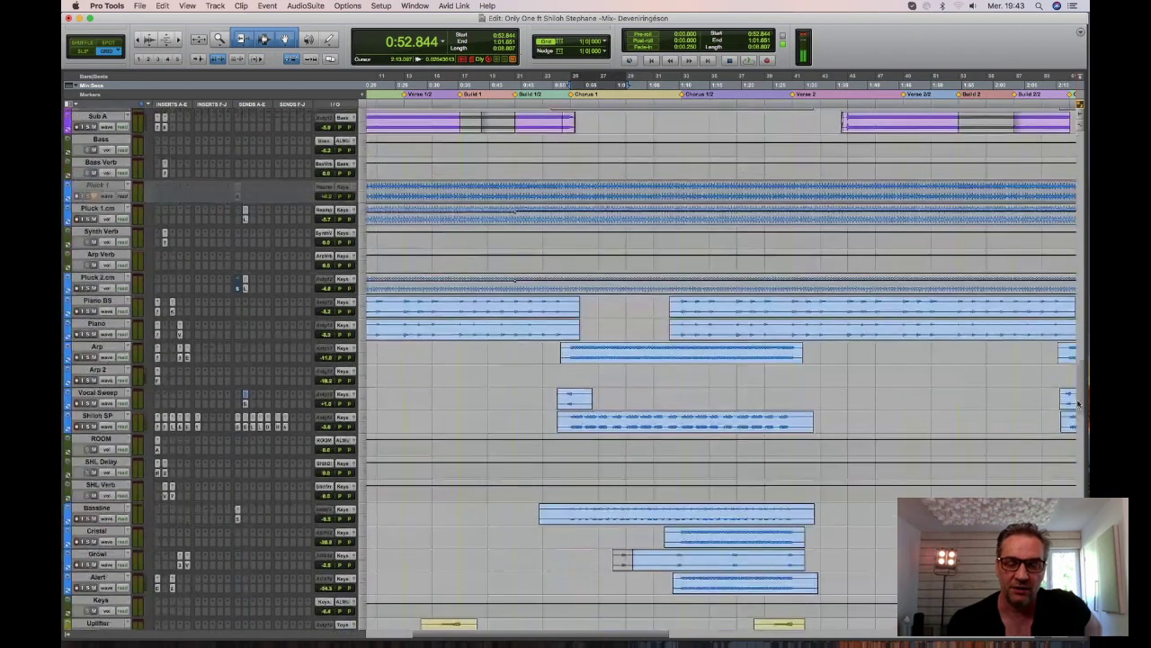
Review the percussion group again, comparing the Drops, Ridim Perc, Crowd Clap, Snare BD, Indian and Trip clips across the song sections.
scroll(1079, 405, "up", 7)
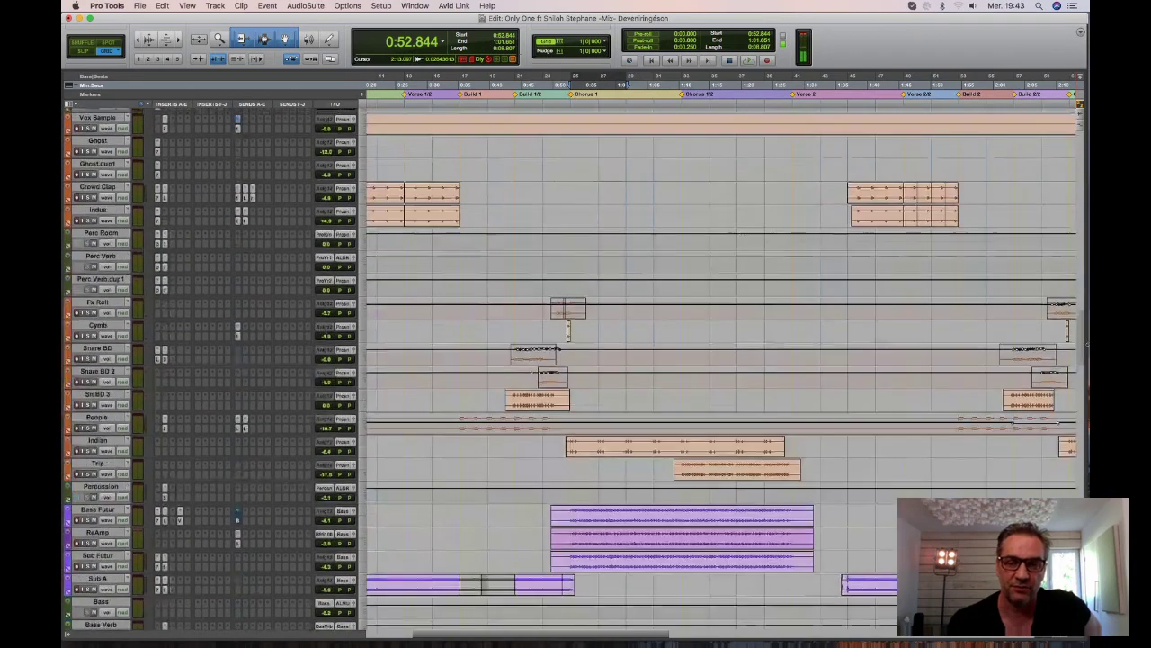
scroll(720, 359, "up", 6)
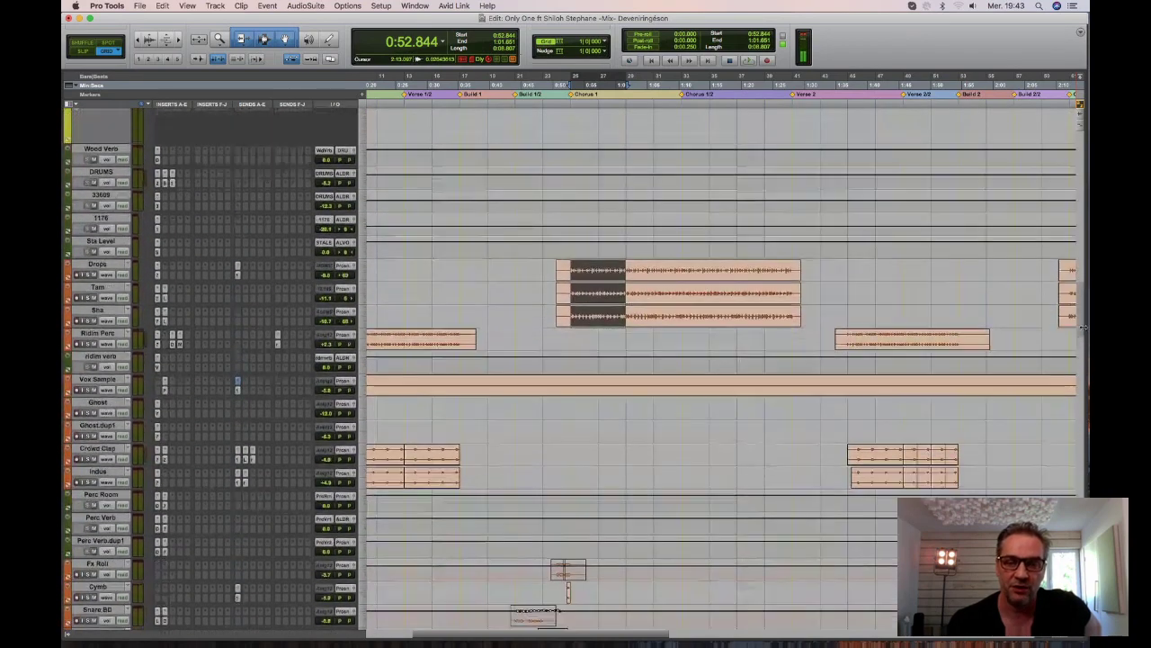
scroll(1083, 328, "down", 3)
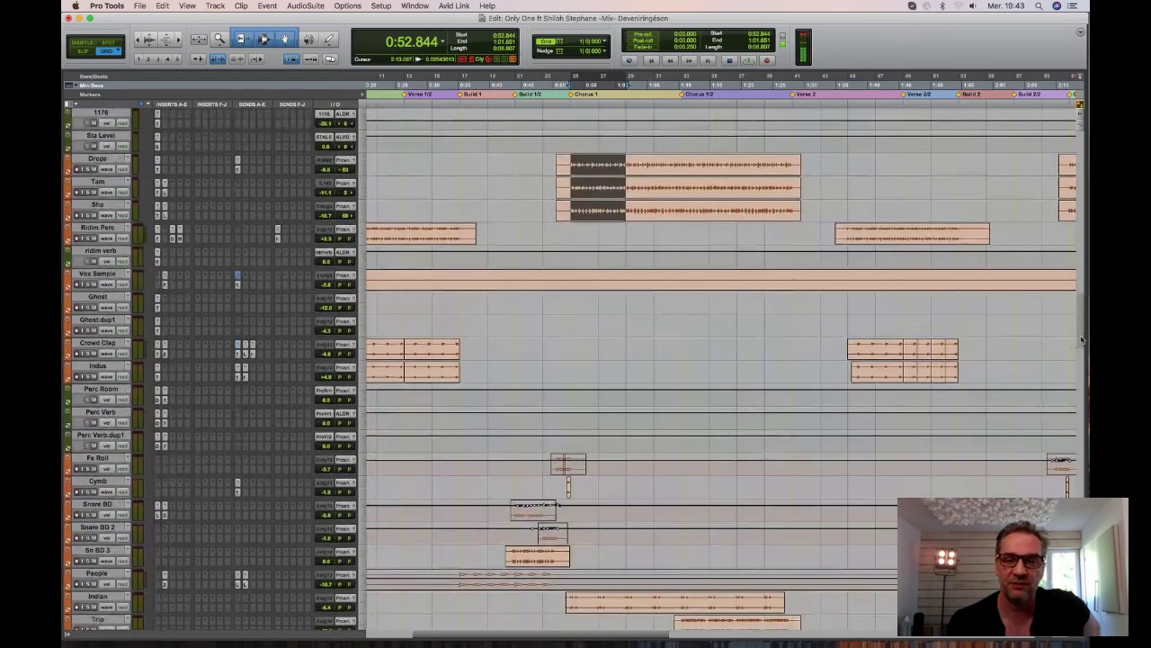
scroll(1083, 340, "down", 1)
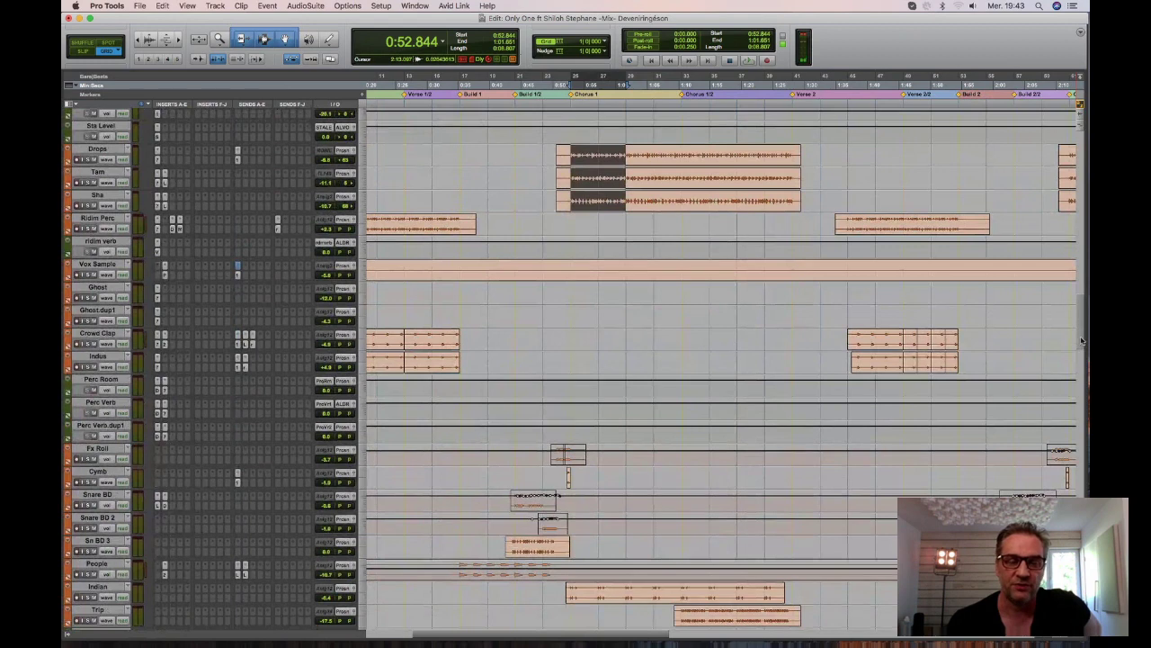
scroll(1083, 341, "down", 1)
scroll(1083, 340, "down", 1)
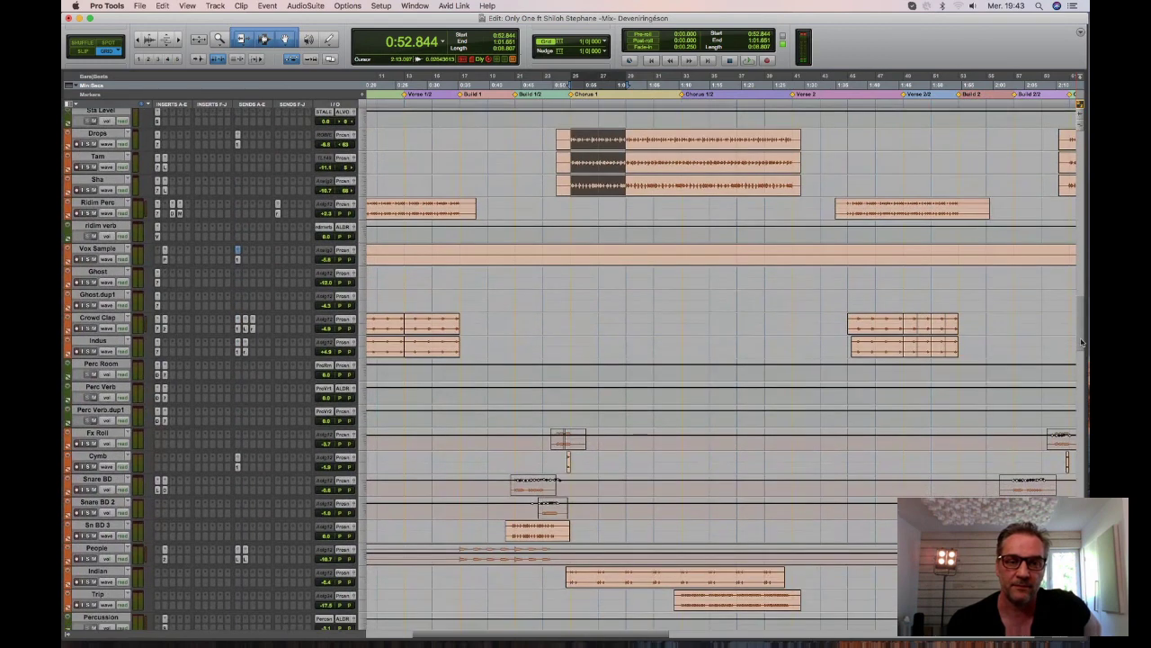
scroll(1083, 341, "up", 10)
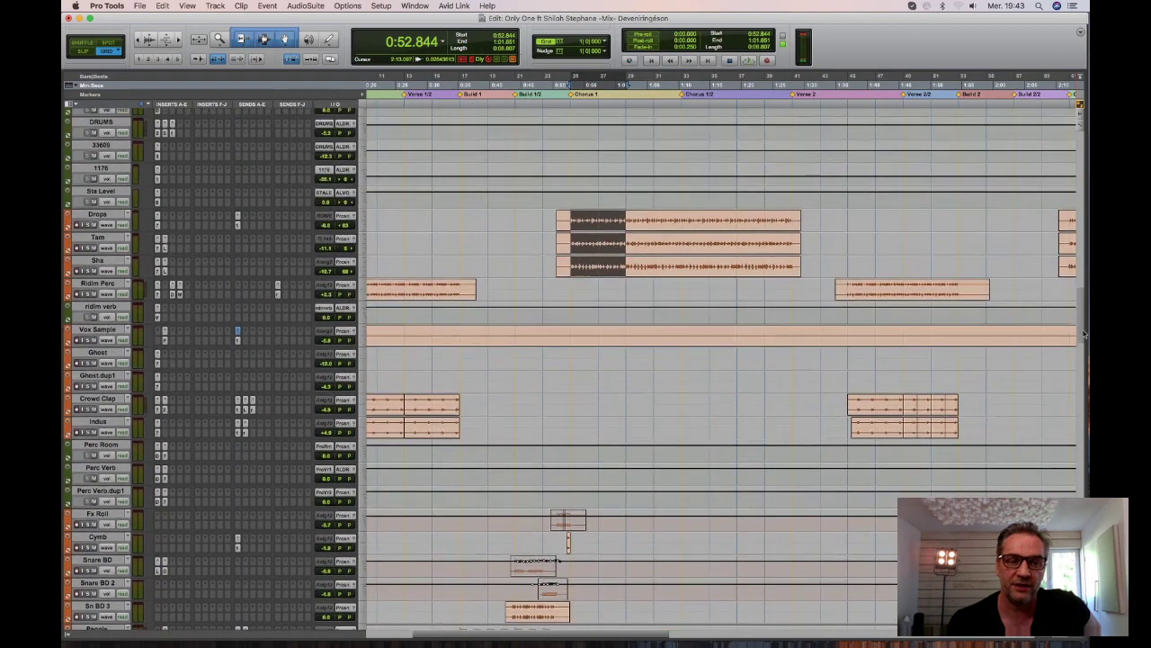
scroll(1084, 333, "down", 10)
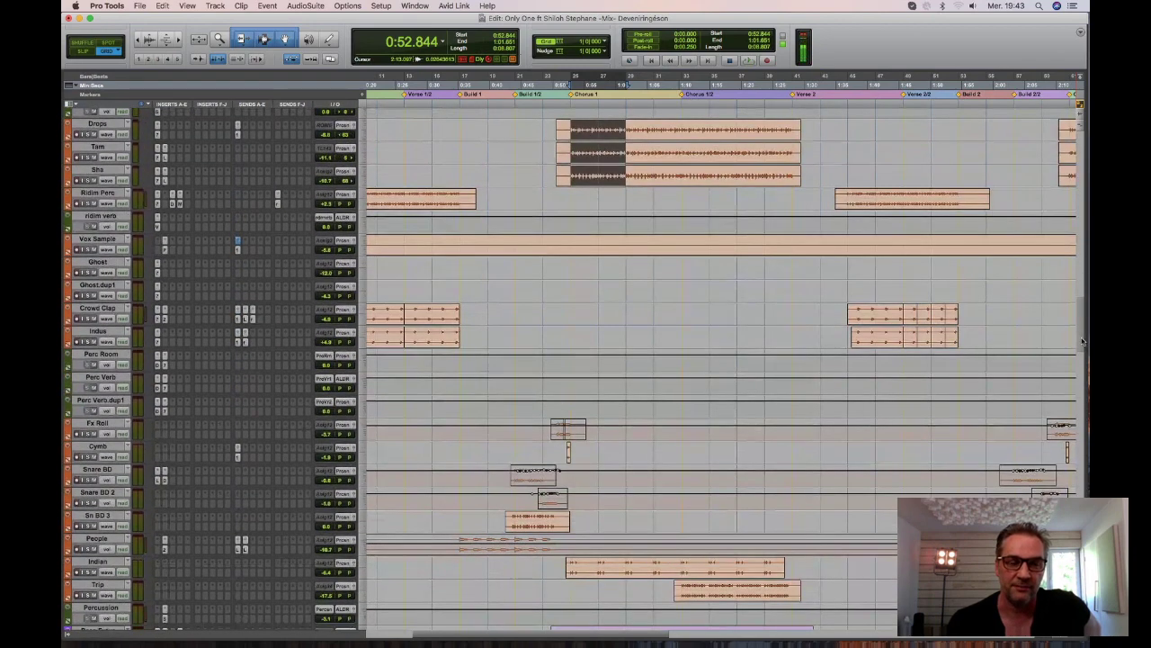
scroll(1083, 341, "down", 2)
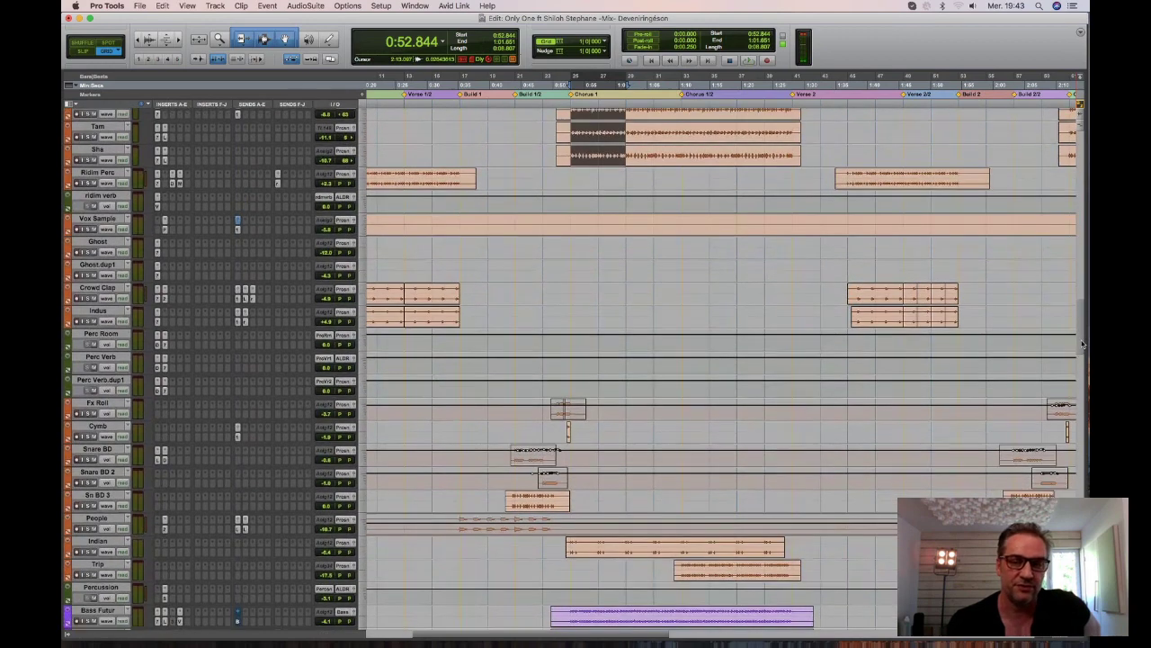
scroll(1083, 343, "down", 5)
scroll(1081, 360, "down", 12)
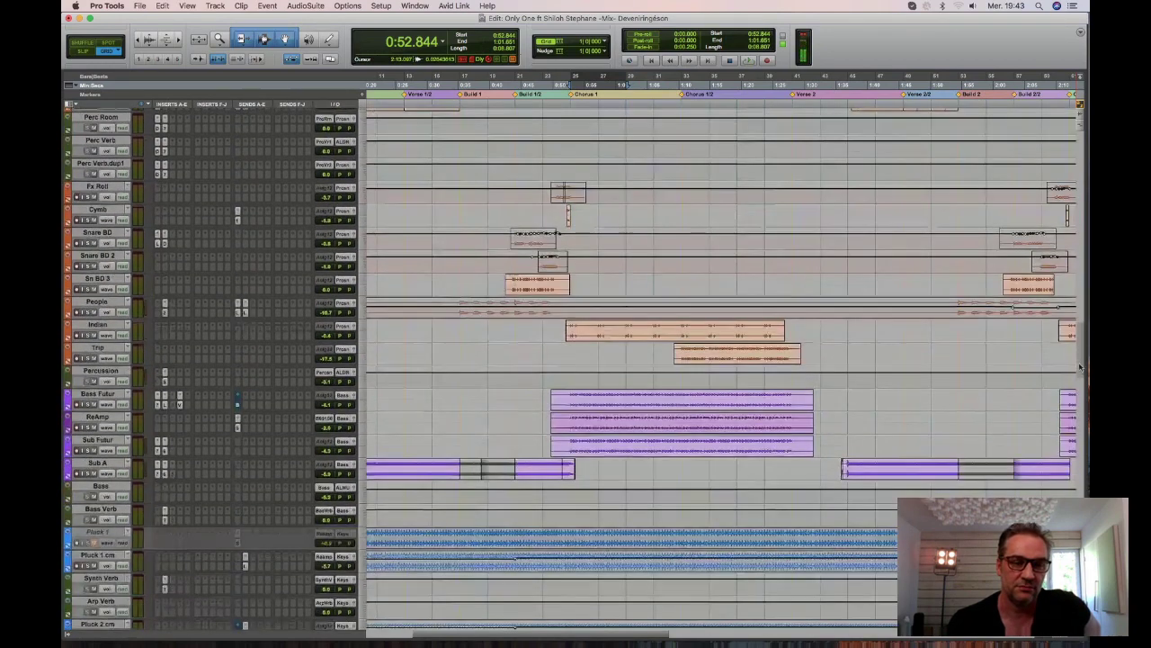
scroll(1081, 364, "up", 3)
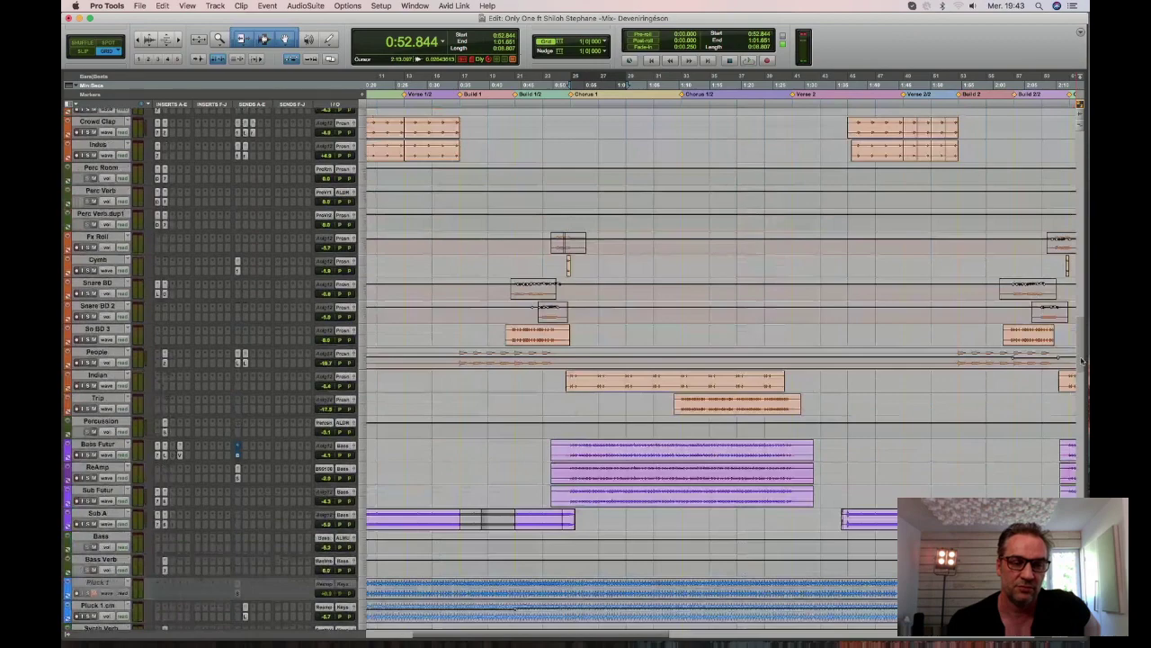
Select the percussion tracks from Drops through Indian and enlarge their track height by two sizes.
scroll(1083, 361, "up", 16)
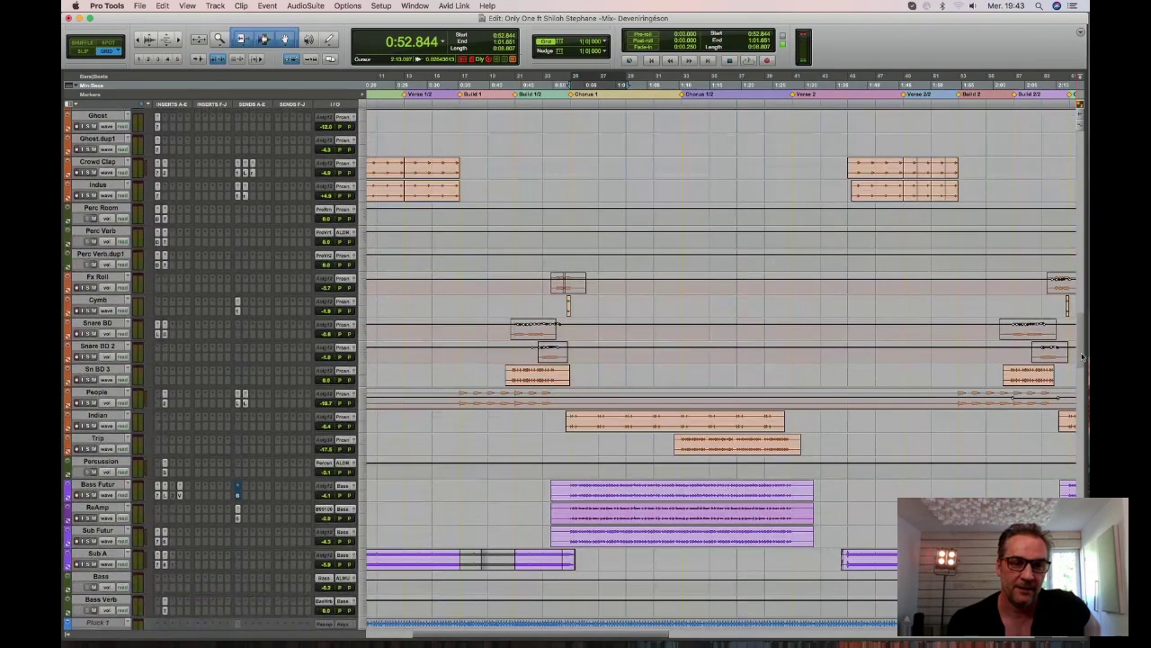
scroll(1086, 333, "up", 1)
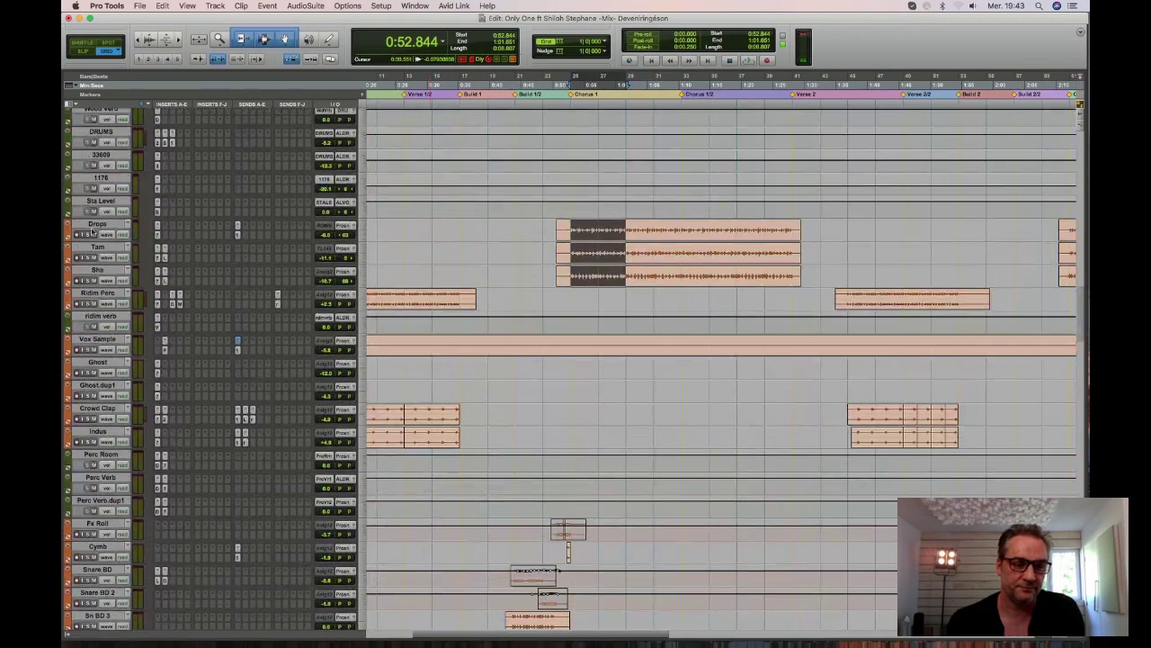
left_click(95, 225)
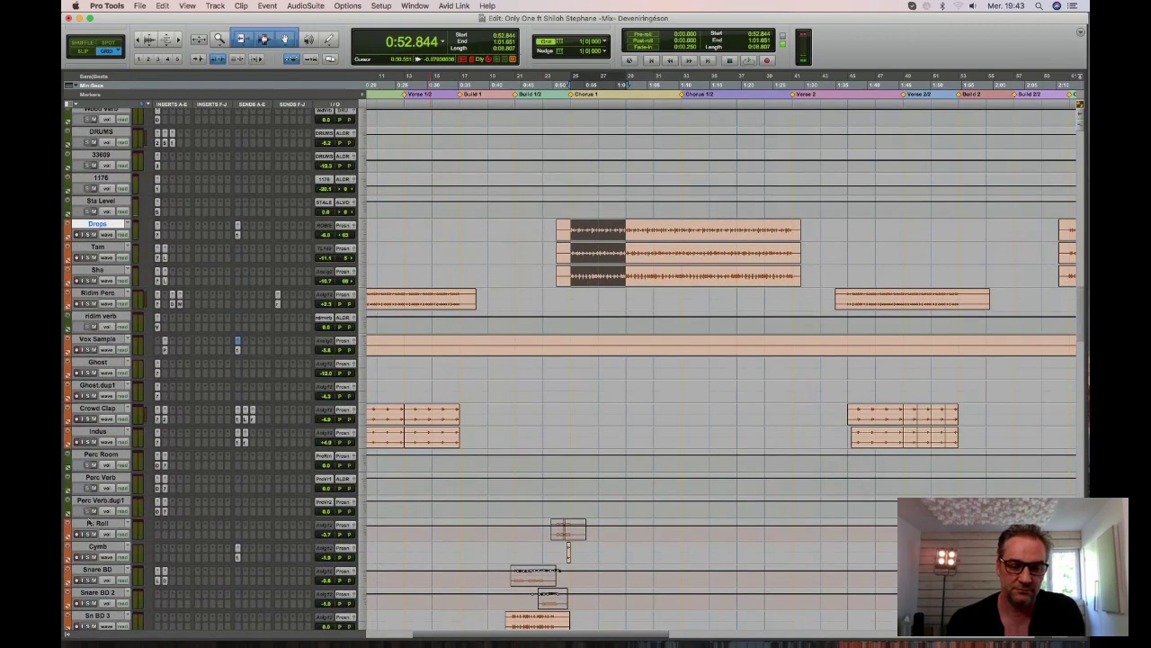
scroll(88, 523, "down", 4)
scroll(90, 517, "down", 4)
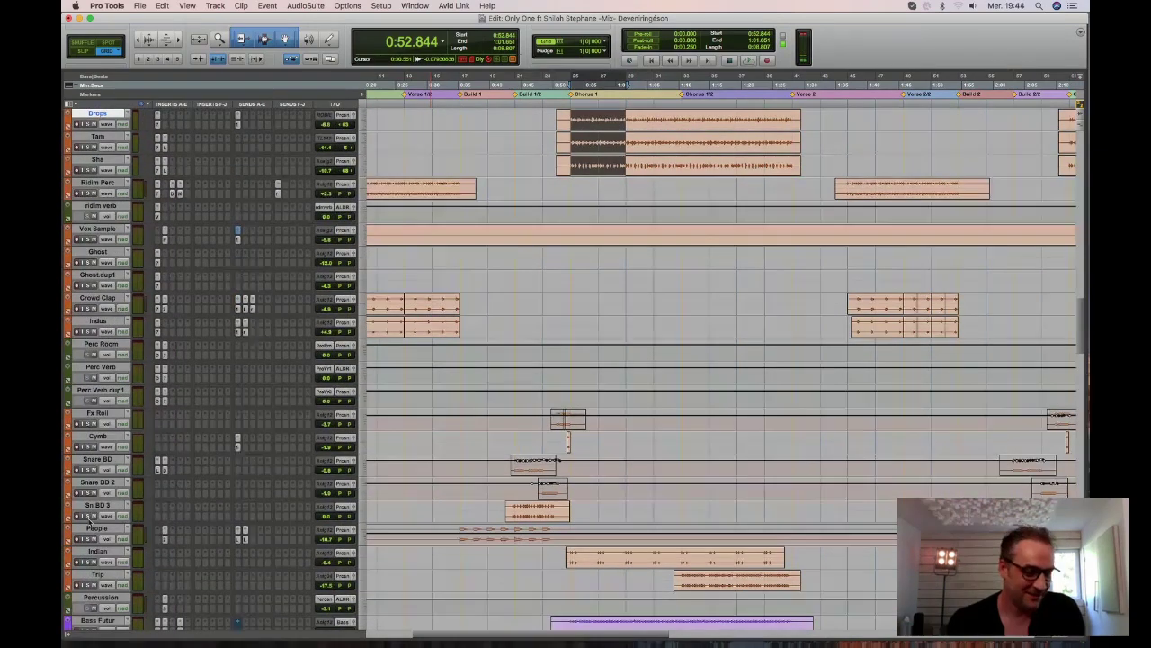
left_click(99, 529, "shift")
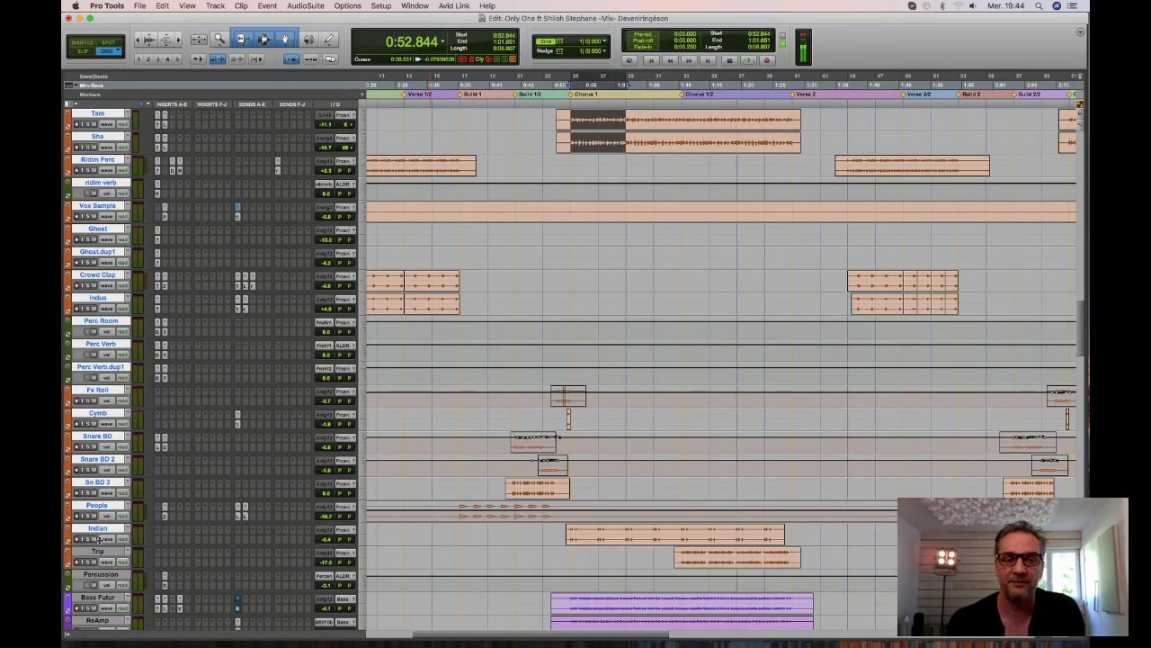
key("ctrl+Down")
key("ctrl+Down")
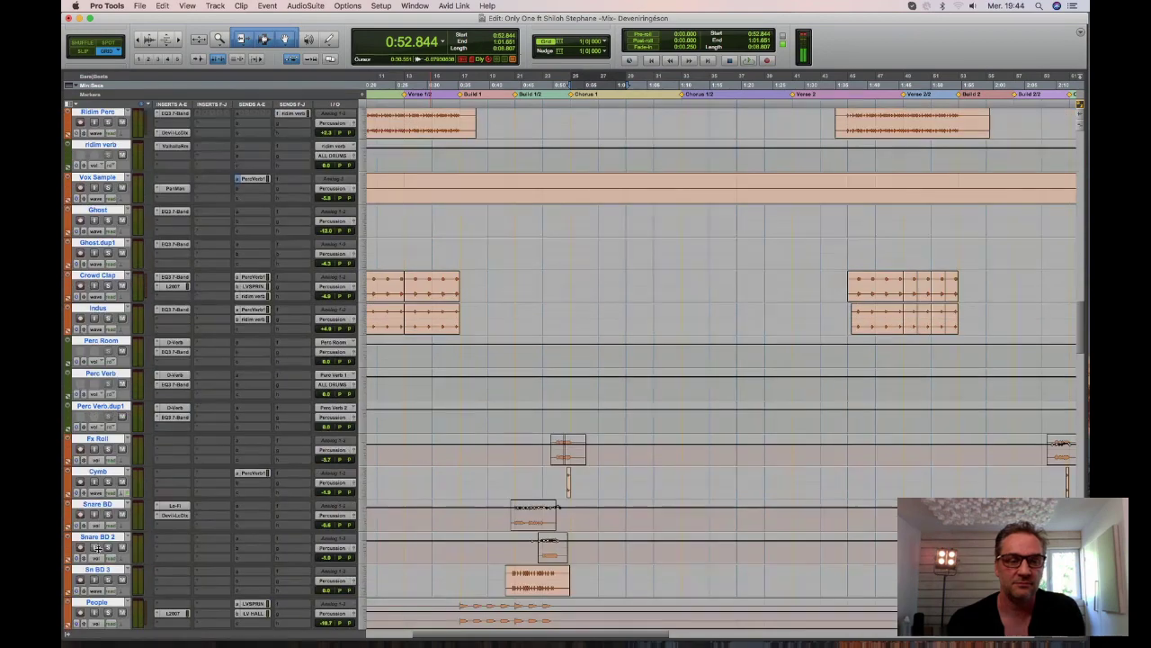
scroll(723, 322, "up", 10)
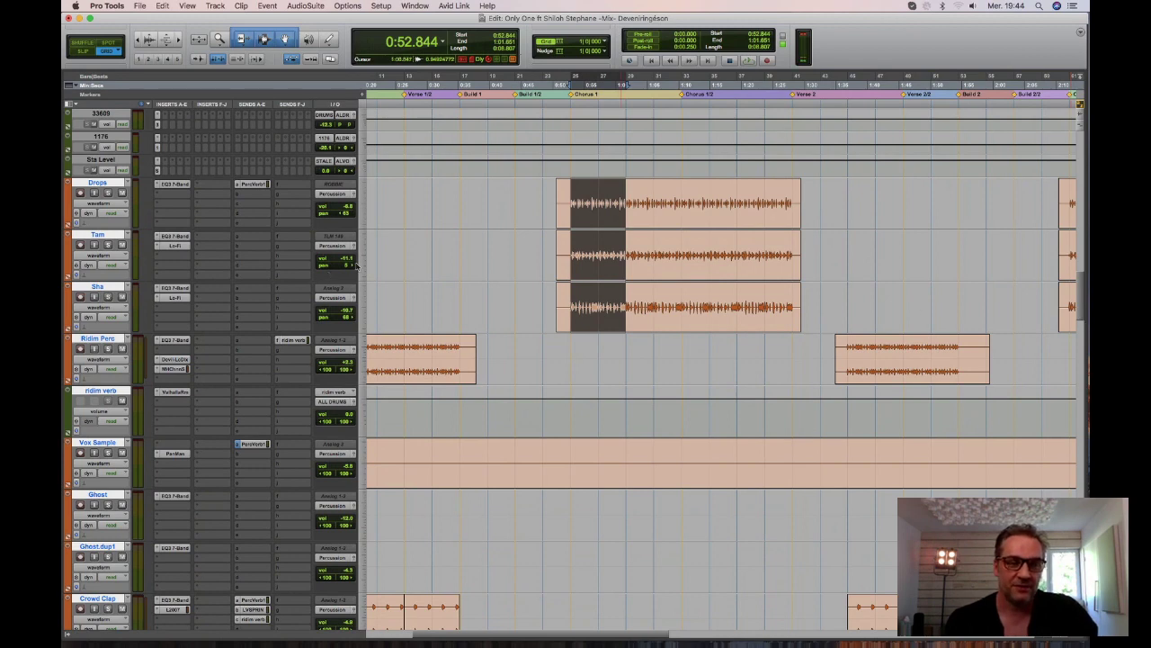
Solo the Drops track and play its selected Chorus 1 passage.
scroll(356, 265, "up", 5)
scroll(356, 265, "up", 6)
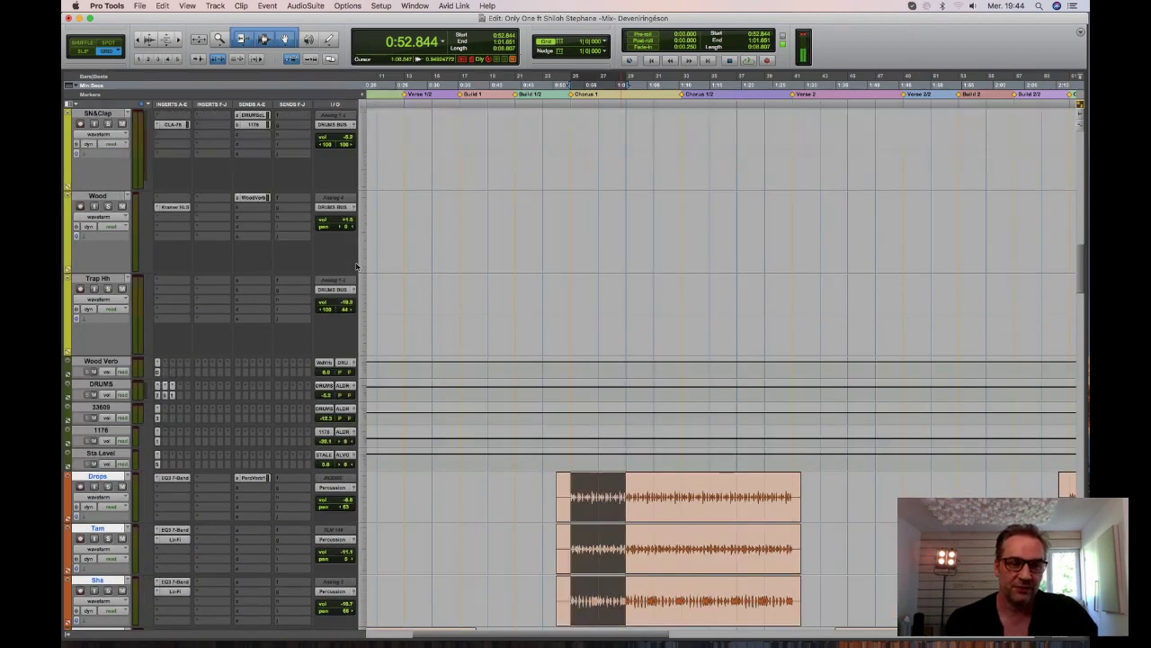
scroll(356, 265, "down", 13)
scroll(357, 265, "up", 2)
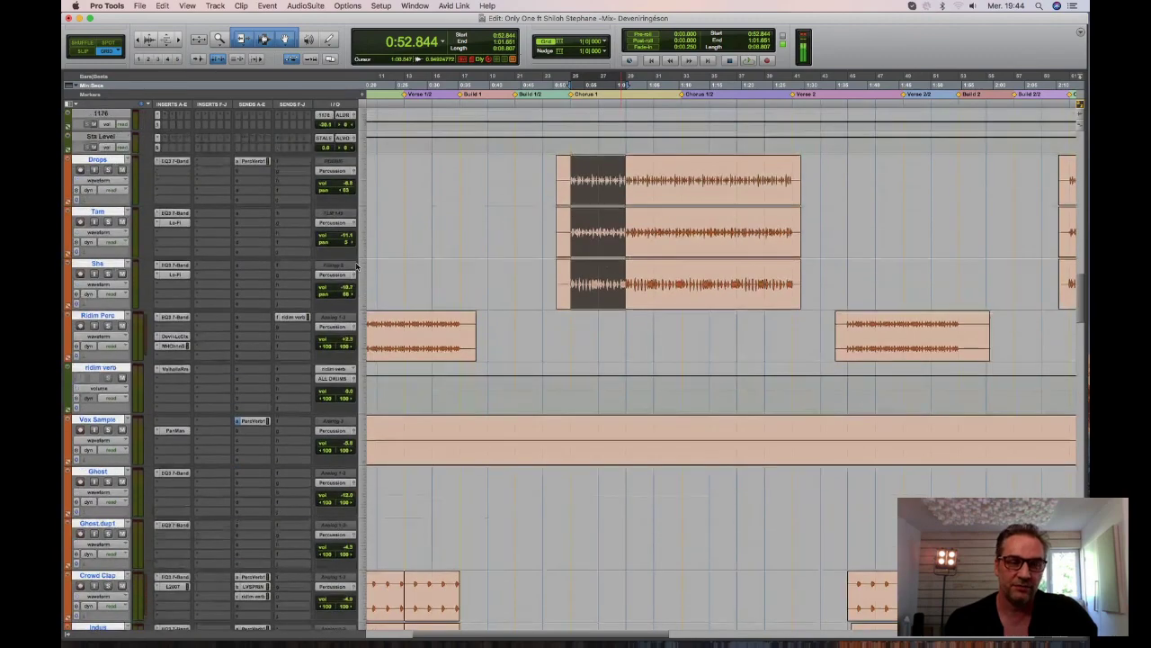
left_click(108, 194)
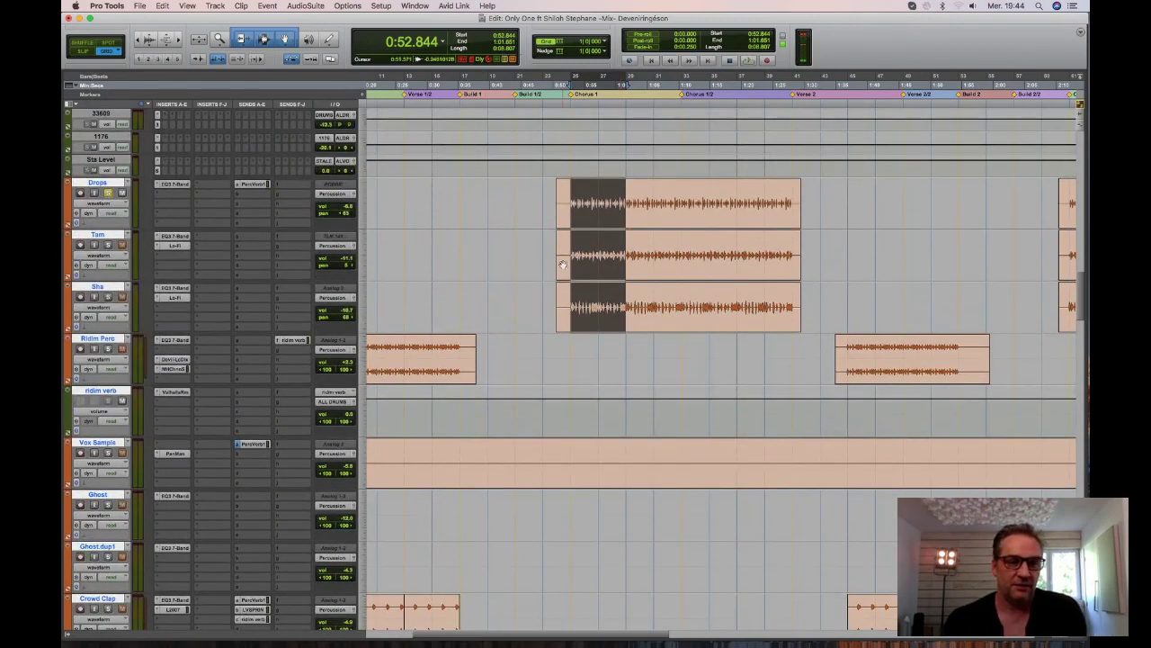
key("space")
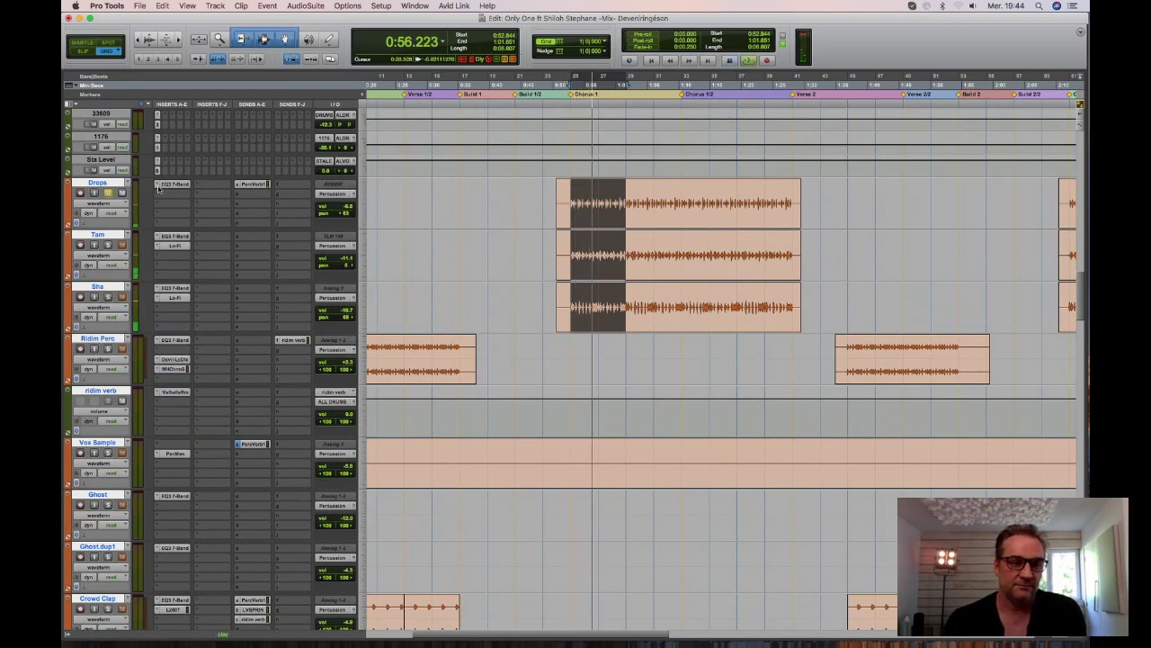
key("space")
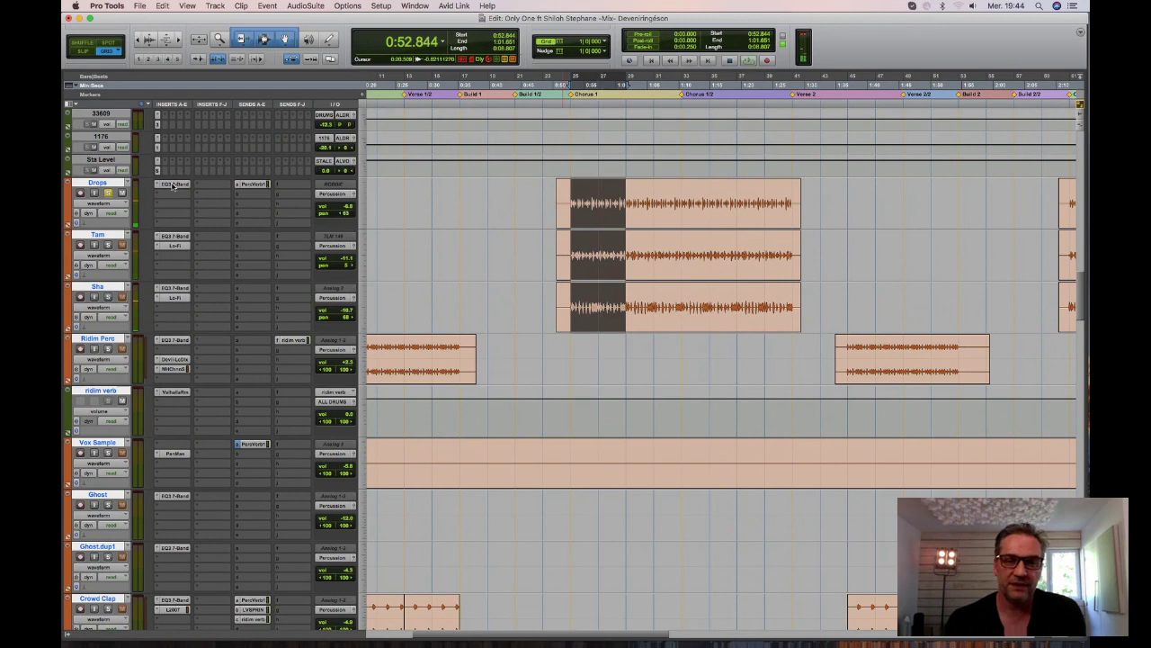
Open the EQ3 7-Band insert on Drops and place its window clear of the selected percussion clips.
left_click(173, 186)
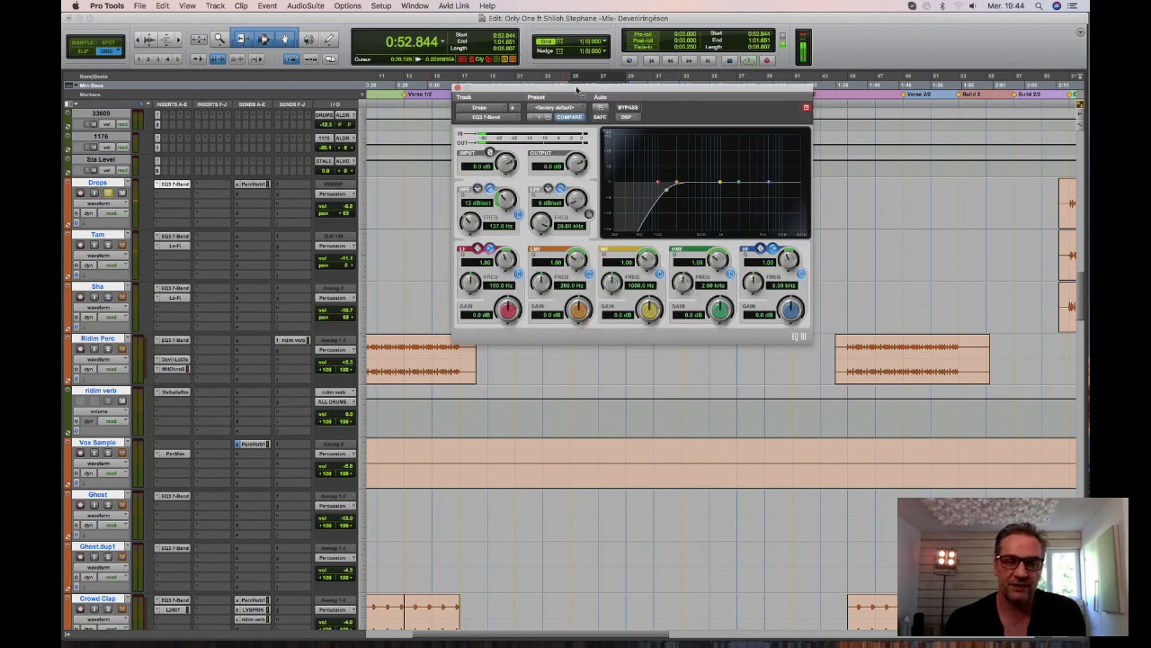
left_click_drag(577, 89, 651, 363)
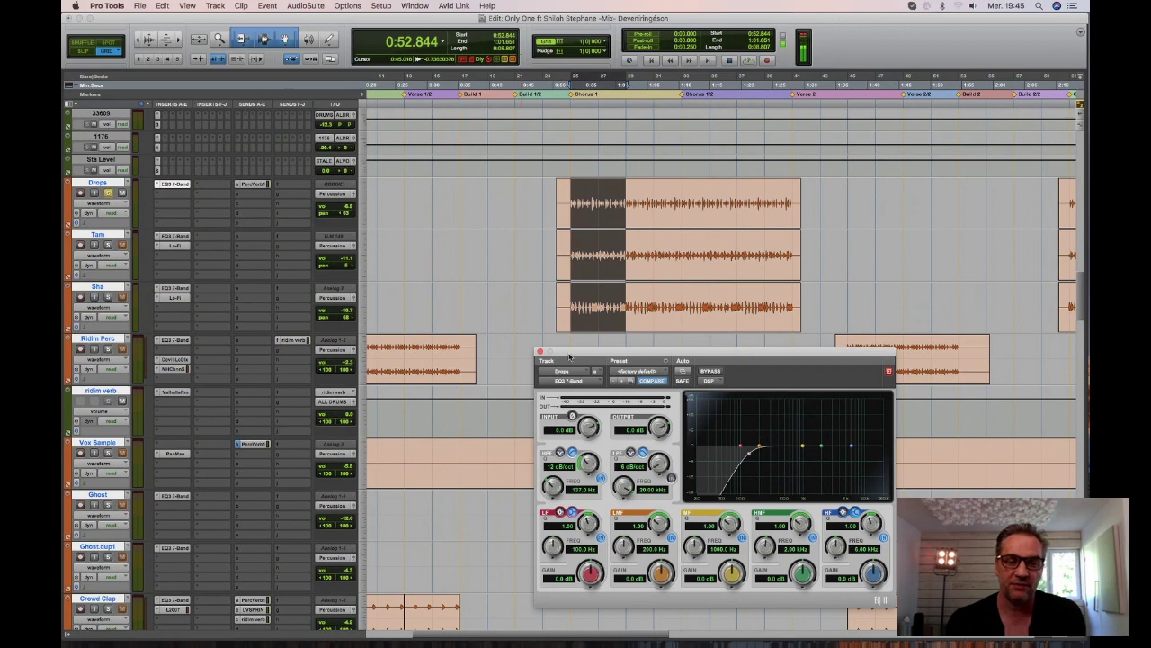
left_click_drag(572, 356, 545, 340)
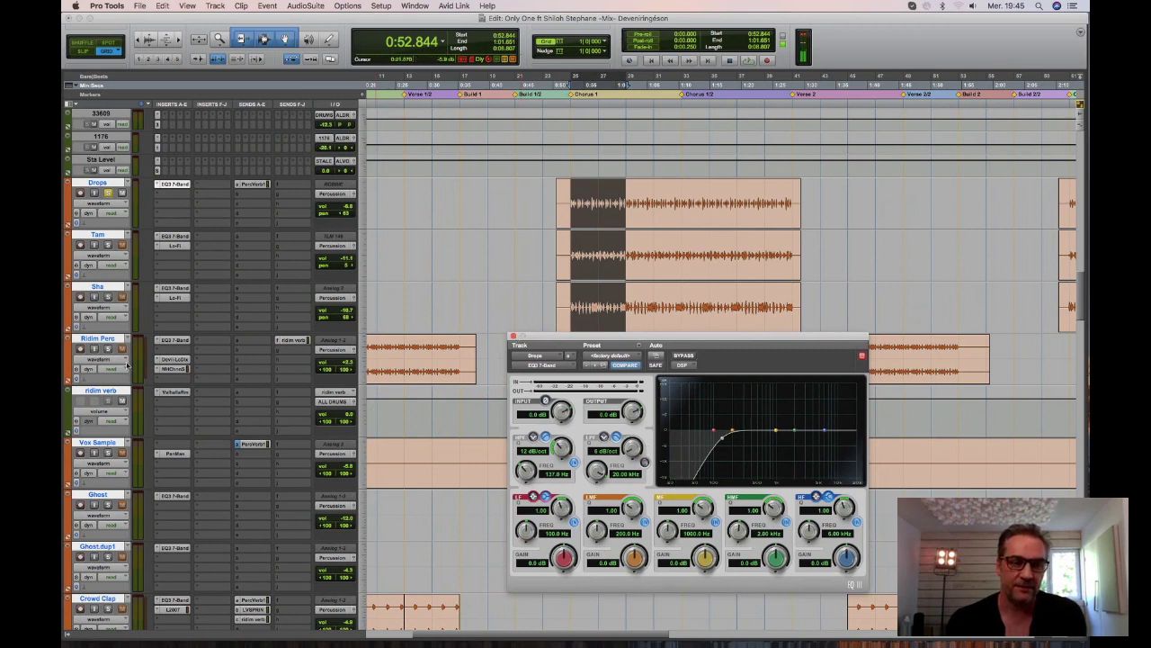
Solo Tam alongside Drops, play the Chorus 1 selection and open Tam's EQ3 7-Band insert.
left_click(107, 244)
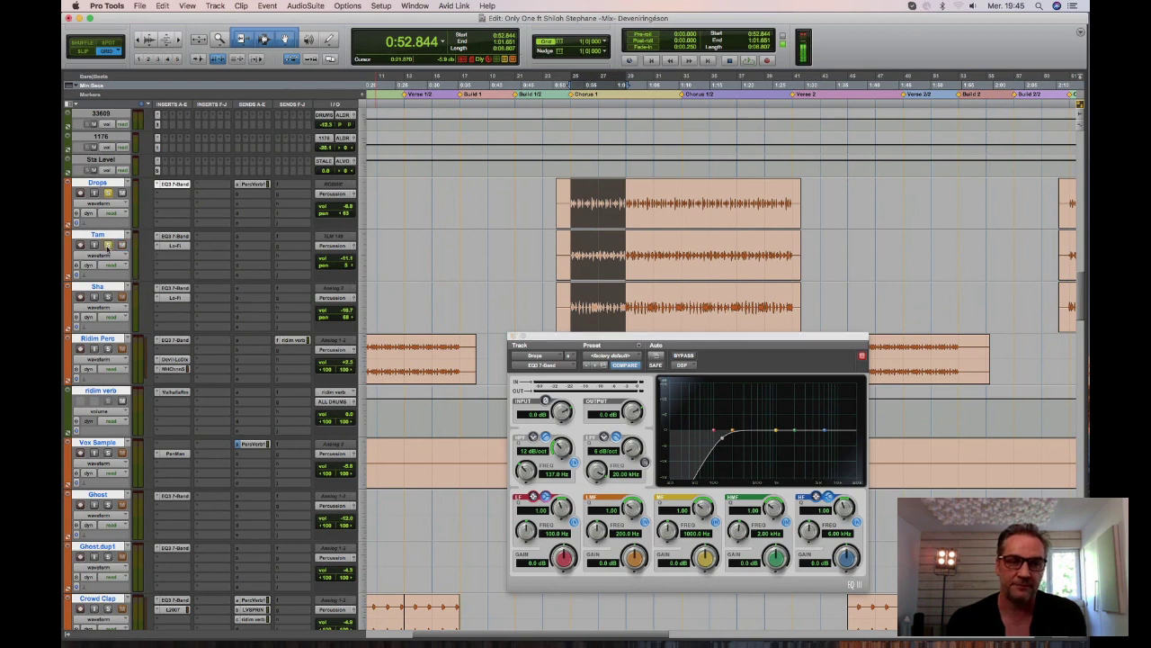
key("space")
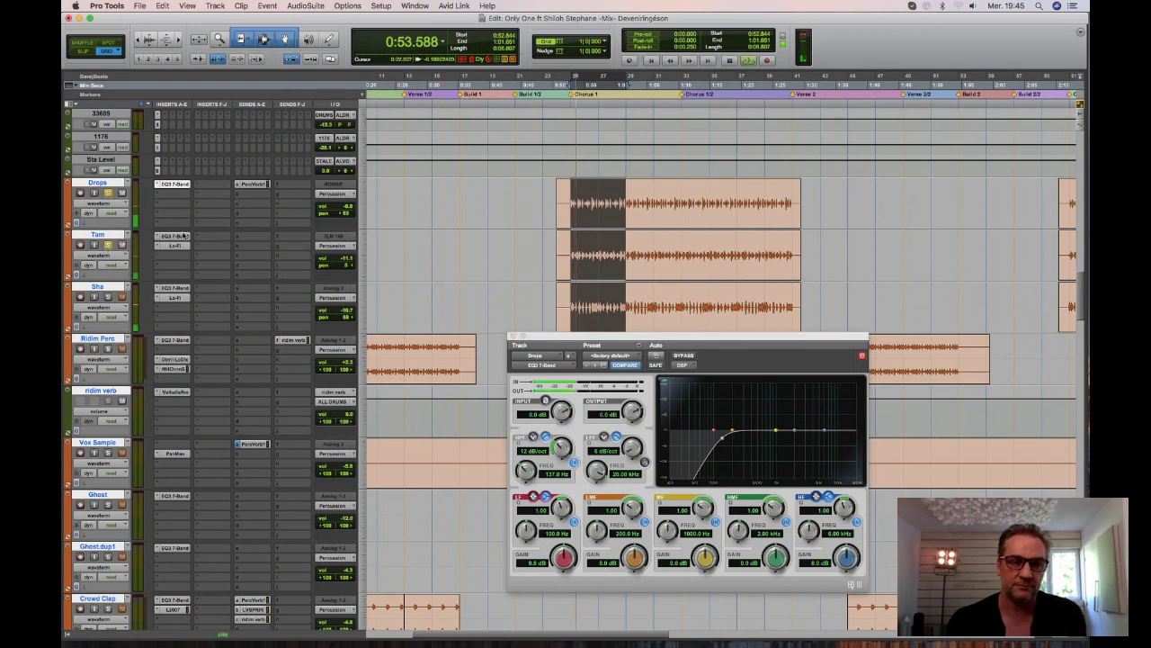
left_click(179, 237)
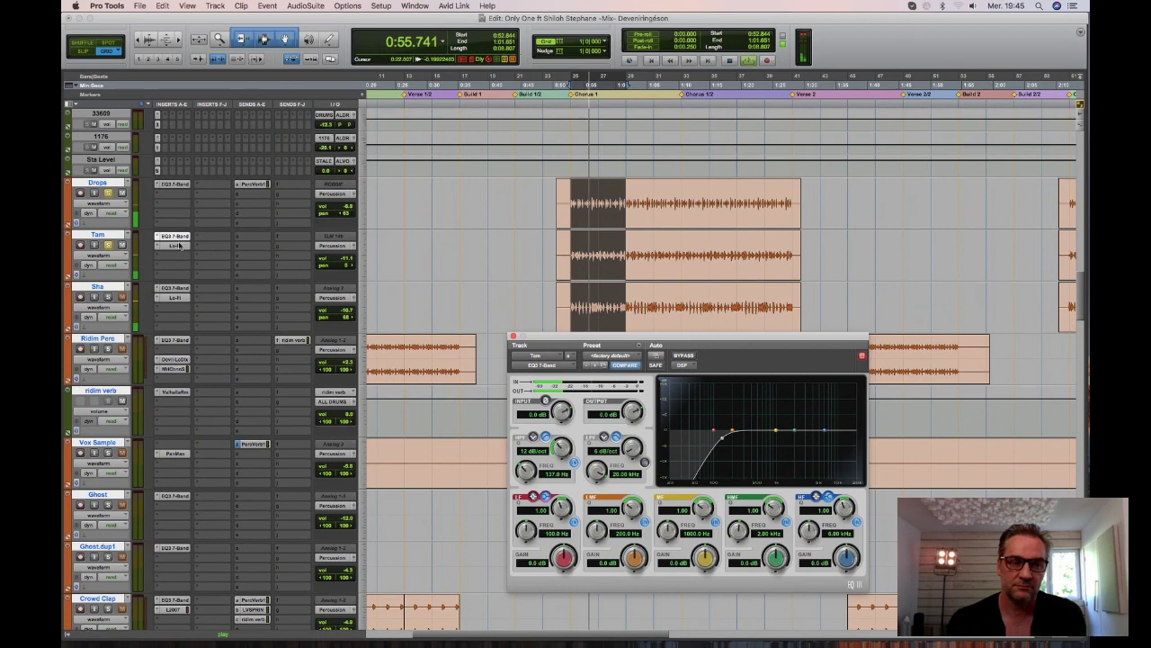
Open Tam's Lo-Fi insert and compare the sound with the effect bypassed and engaged during playback.
left_click(177, 246)
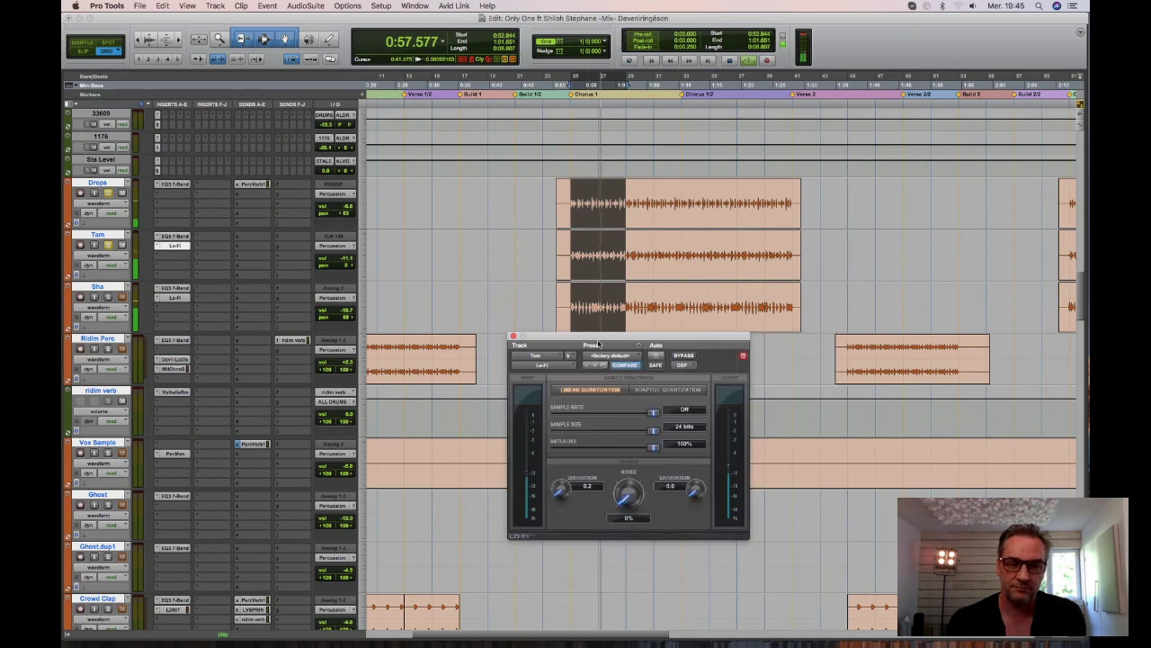
left_click(684, 355)
left_click(684, 356)
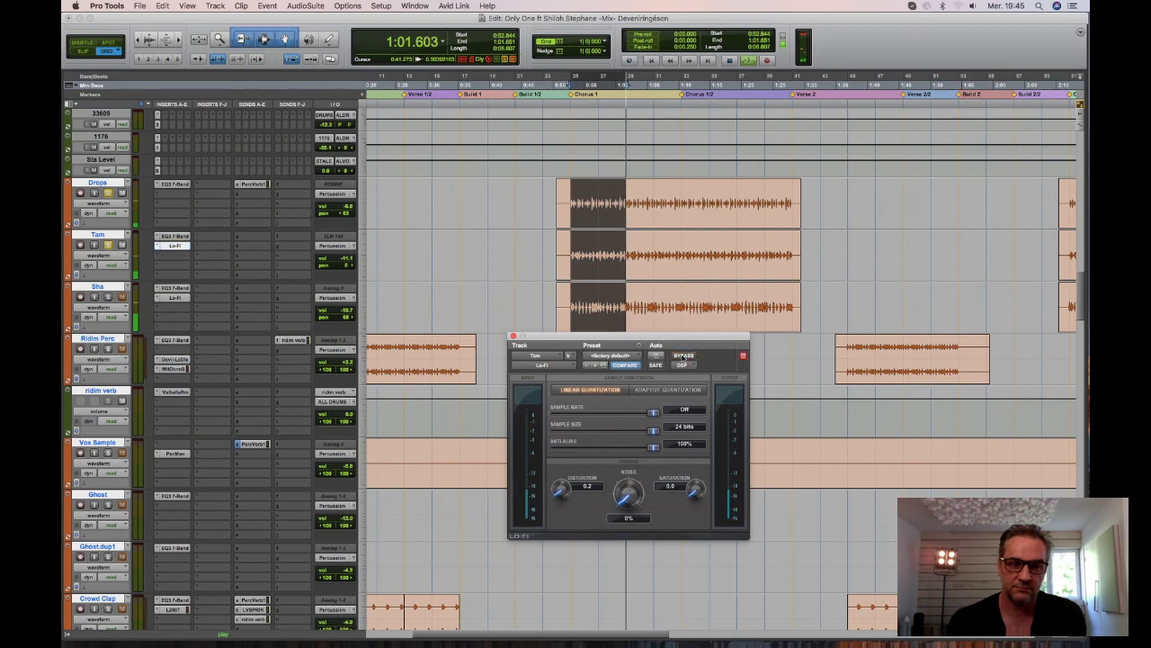
Unsolo Drops, stop playback and examine the distortion setting in Tam's Lo-Fi window, keeping the window clear of the clips.
left_click(110, 192)
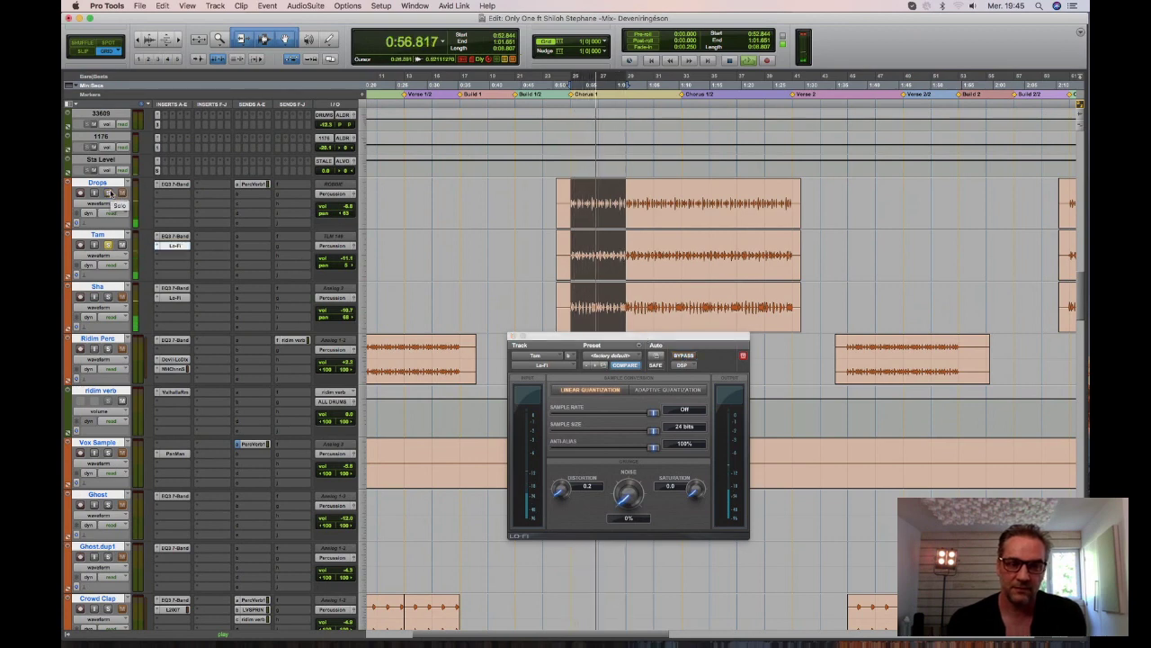
key("space")
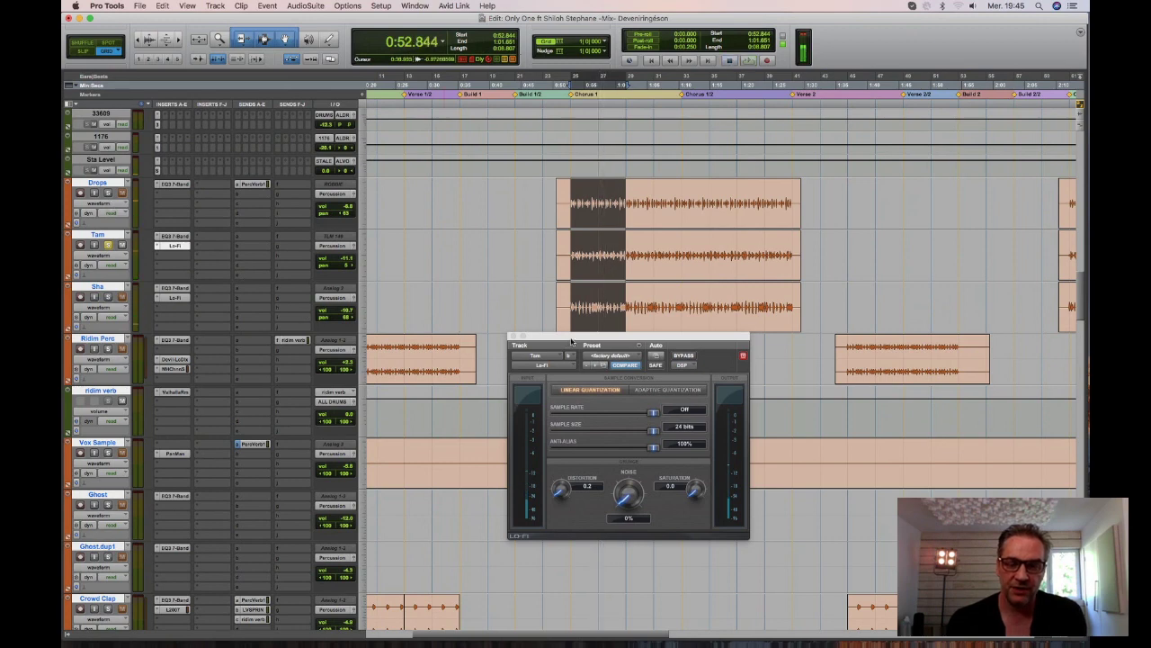
left_click_drag(589, 340, 643, 317)
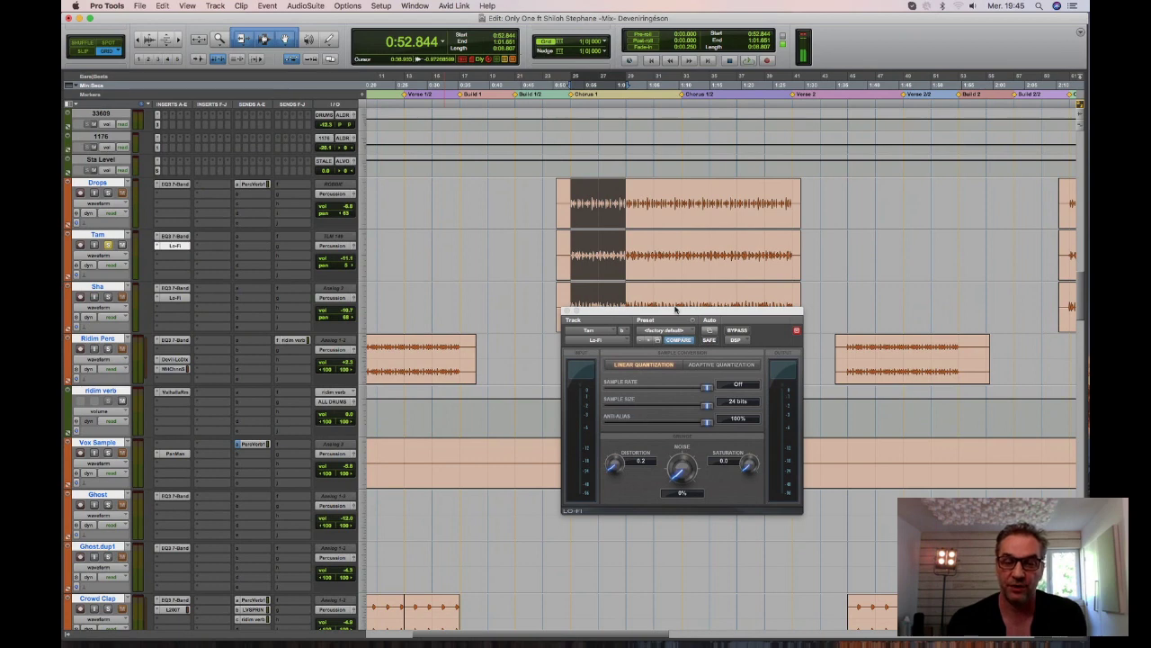
left_click_drag(676, 311, 669, 249)
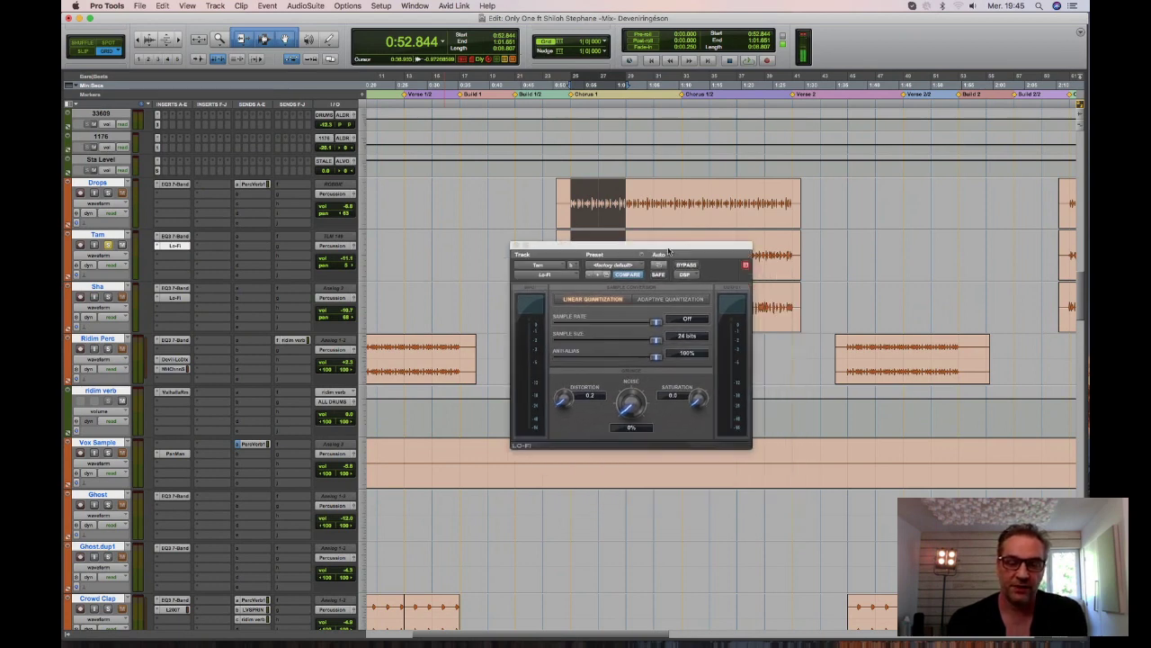
left_click_drag(590, 397, 599, 398)
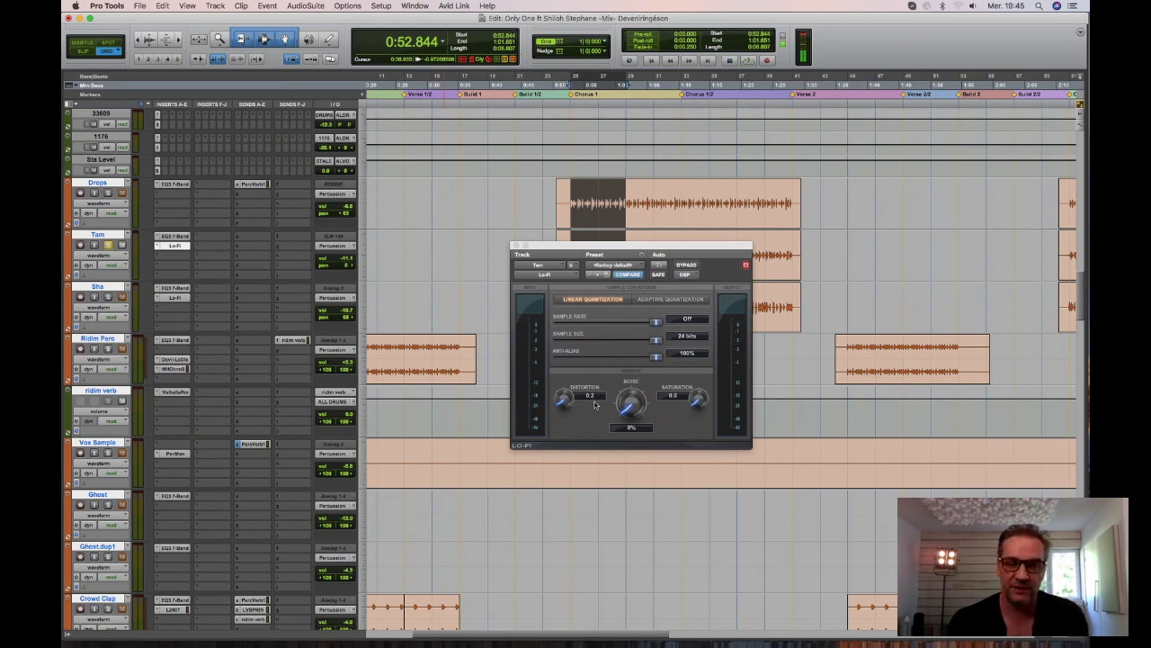
left_click_drag(651, 252, 633, 323)
Play the soloed Tam track, comparing Lo-Fi bypassed and engaged, and reposition the plug-in window beneath the clips.
key("space")
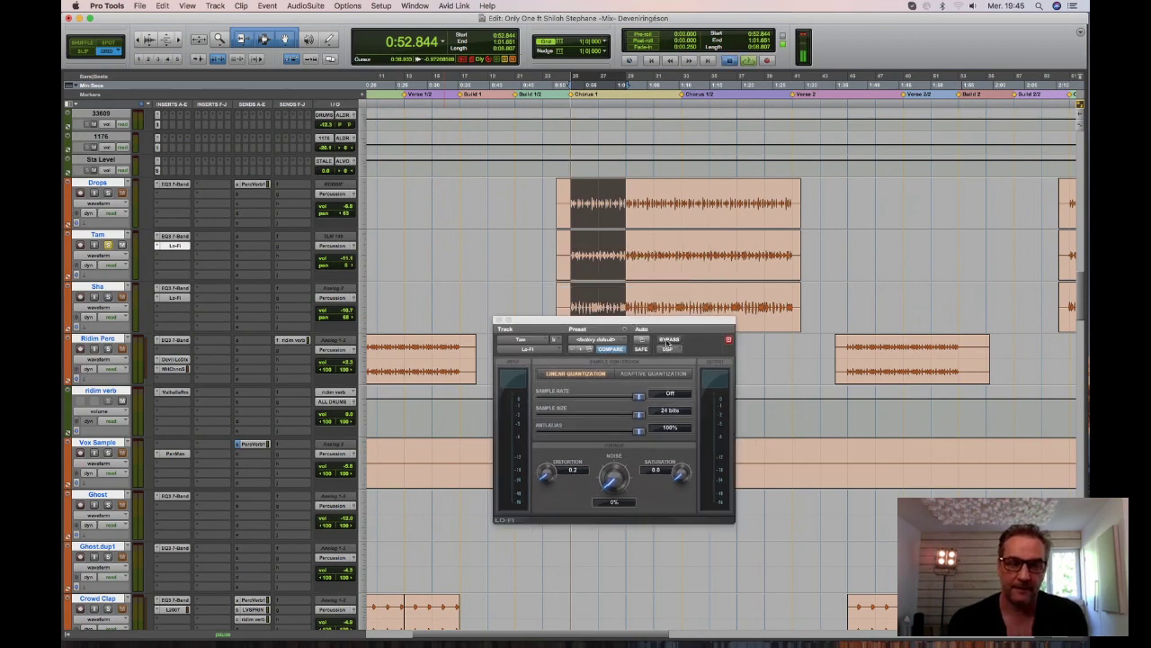
left_click(666, 340)
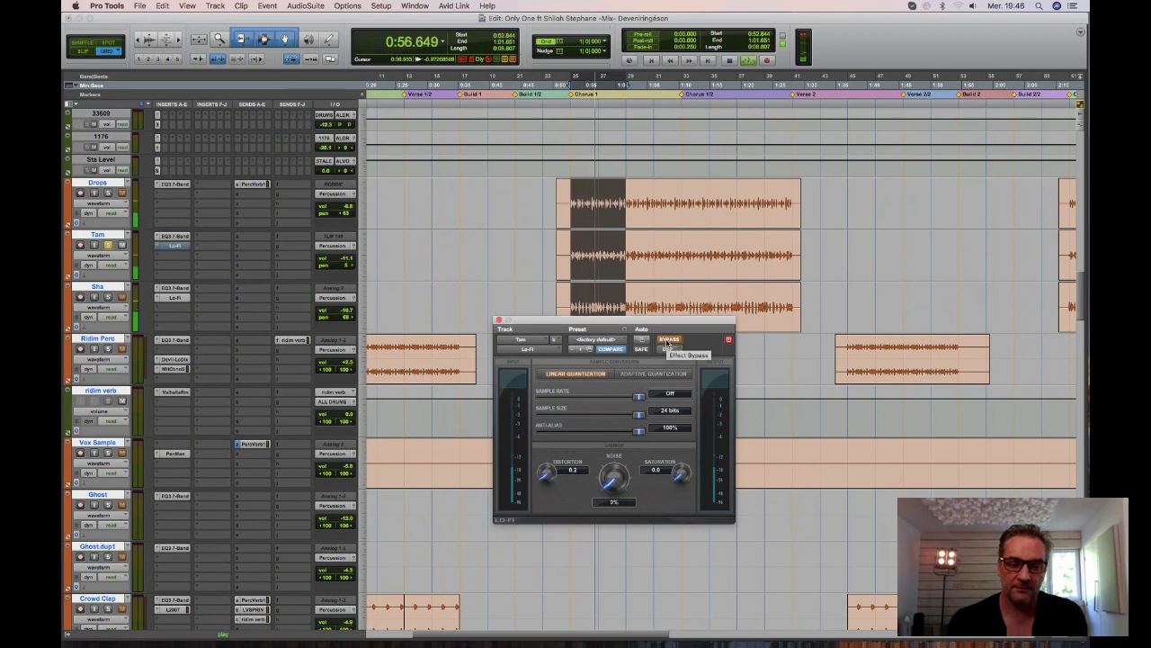
left_click(667, 340)
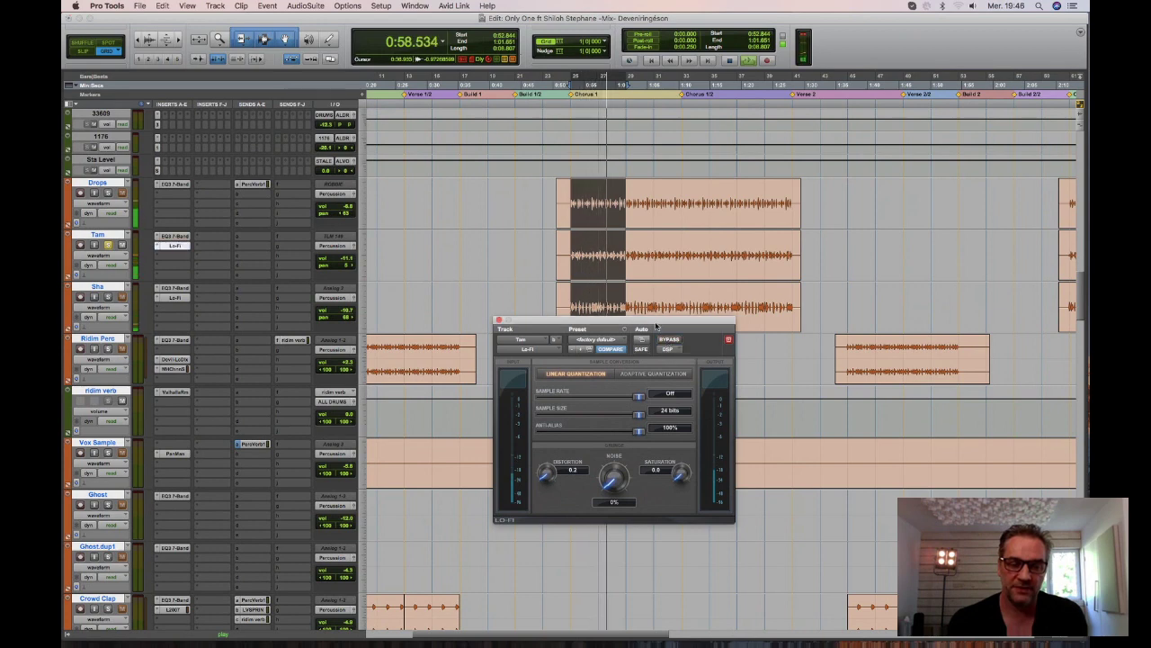
key("space")
left_click_drag(657, 328, 660, 364)
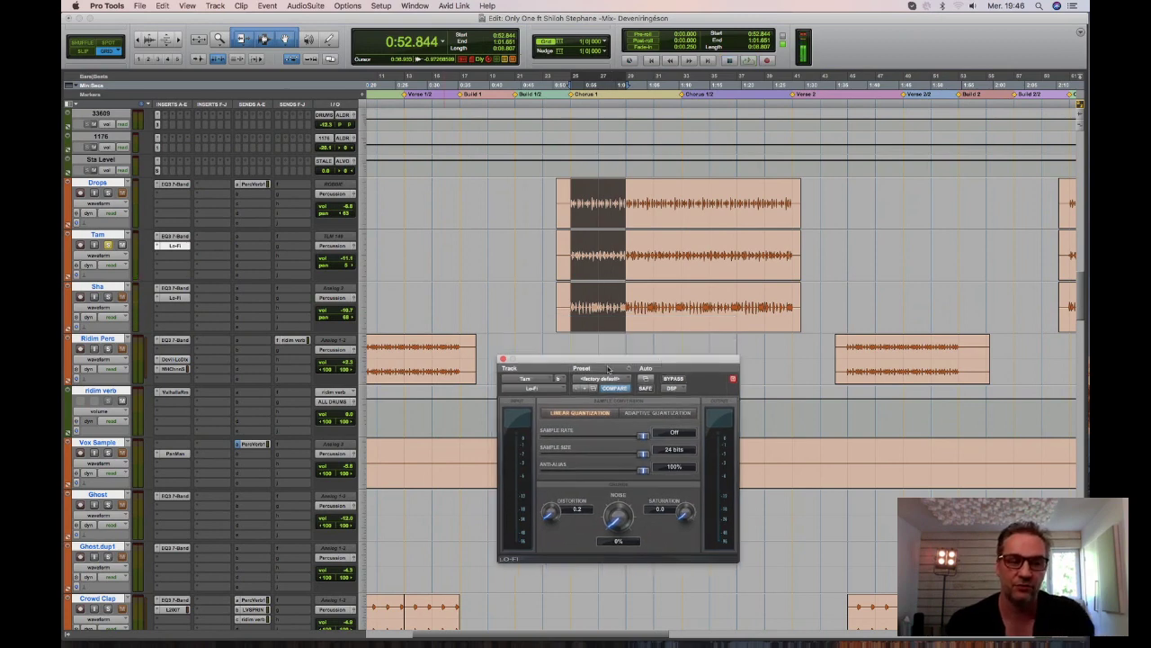
left_click_drag(608, 362, 603, 342)
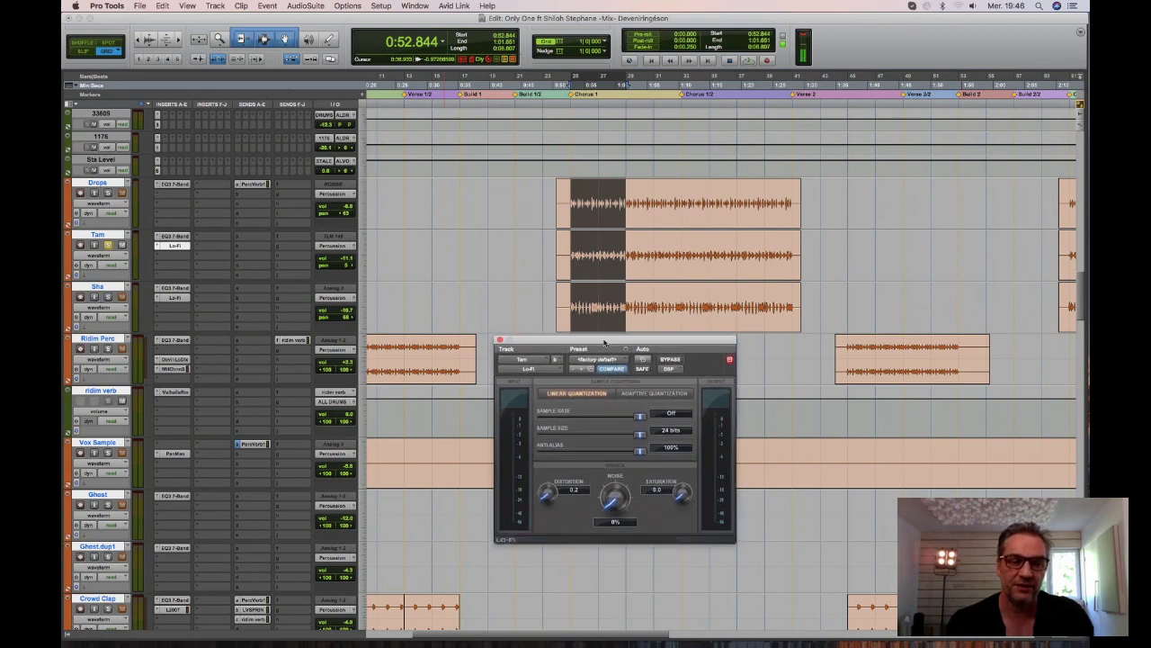
Solo Sha in place of Tam, compare its sound with the Lo-Fi insert bypassed and engaged, and close the plug-in.
left_click(108, 298)
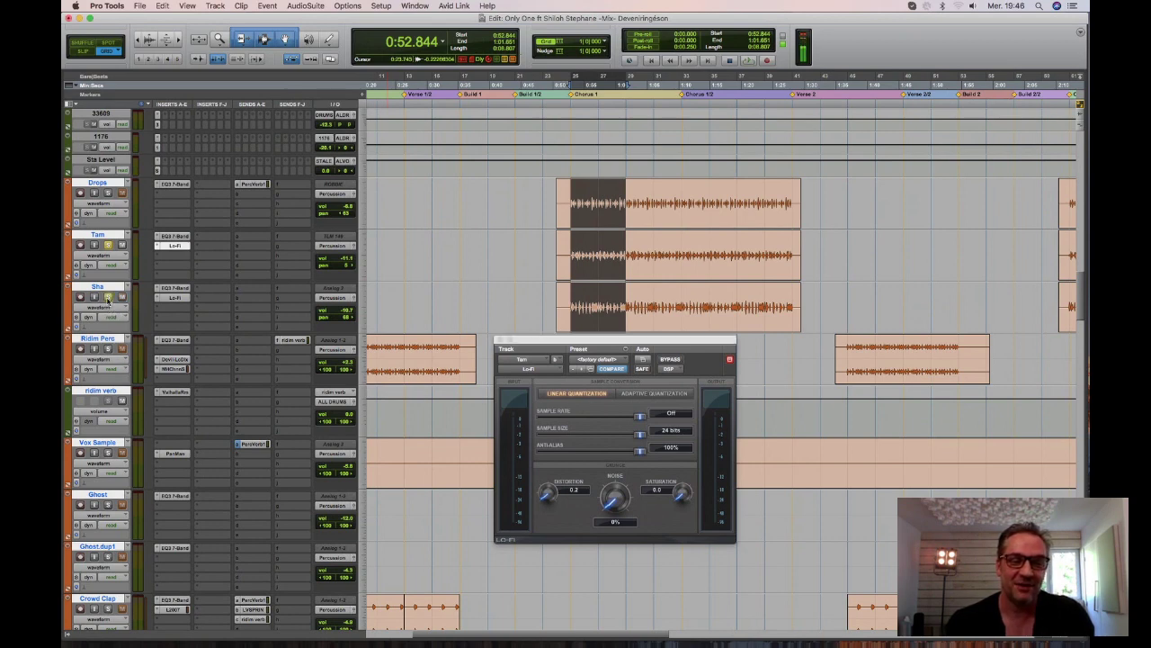
left_click_drag(547, 343, 592, 382)
left_click(172, 298)
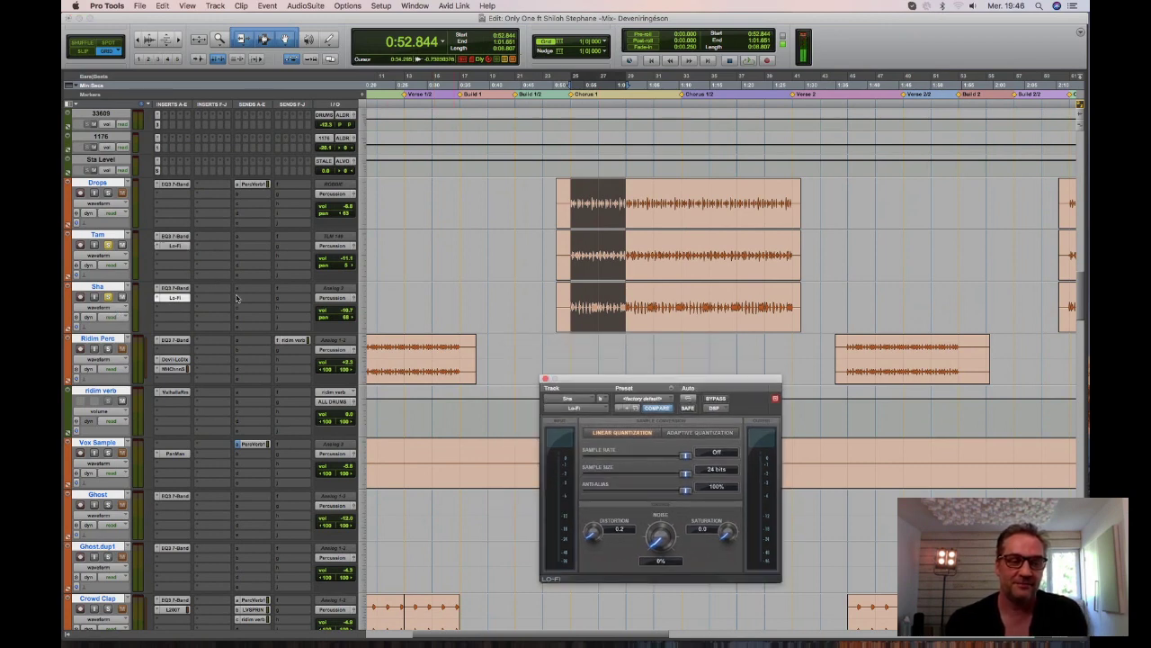
key("space")
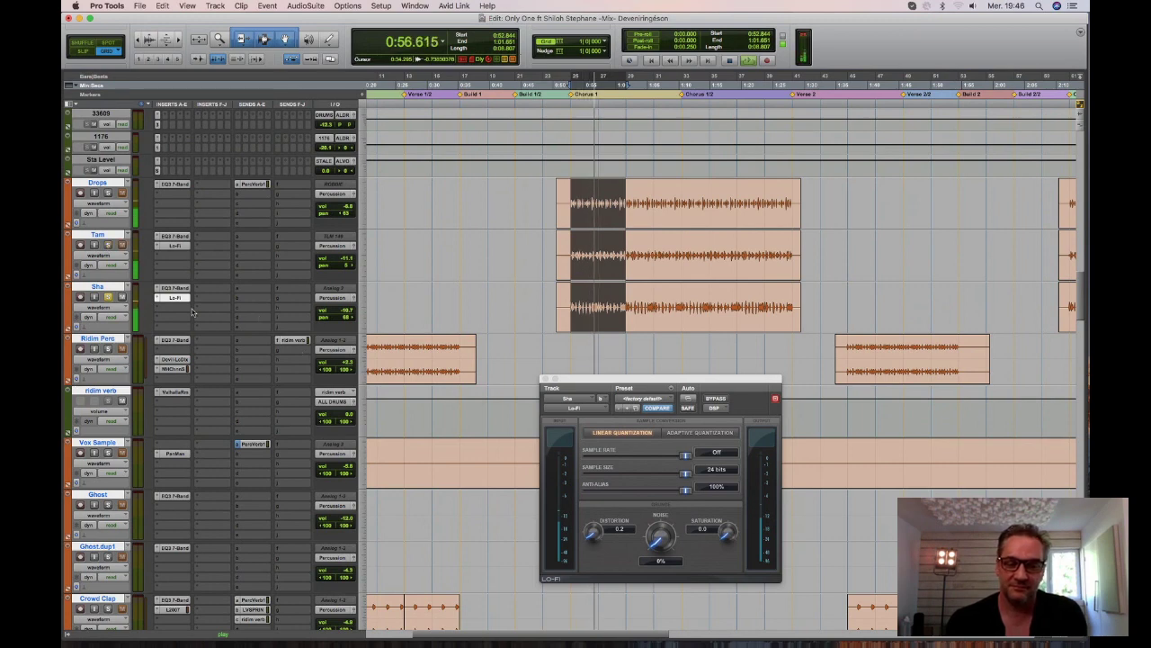
left_click(717, 399)
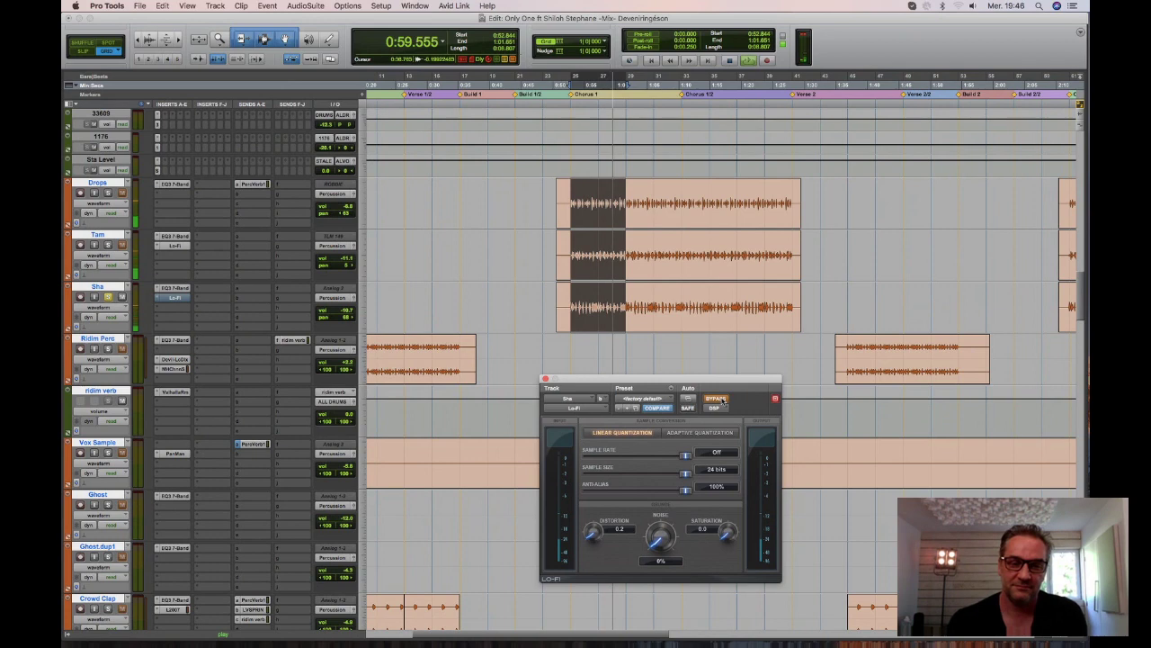
left_click(716, 399)
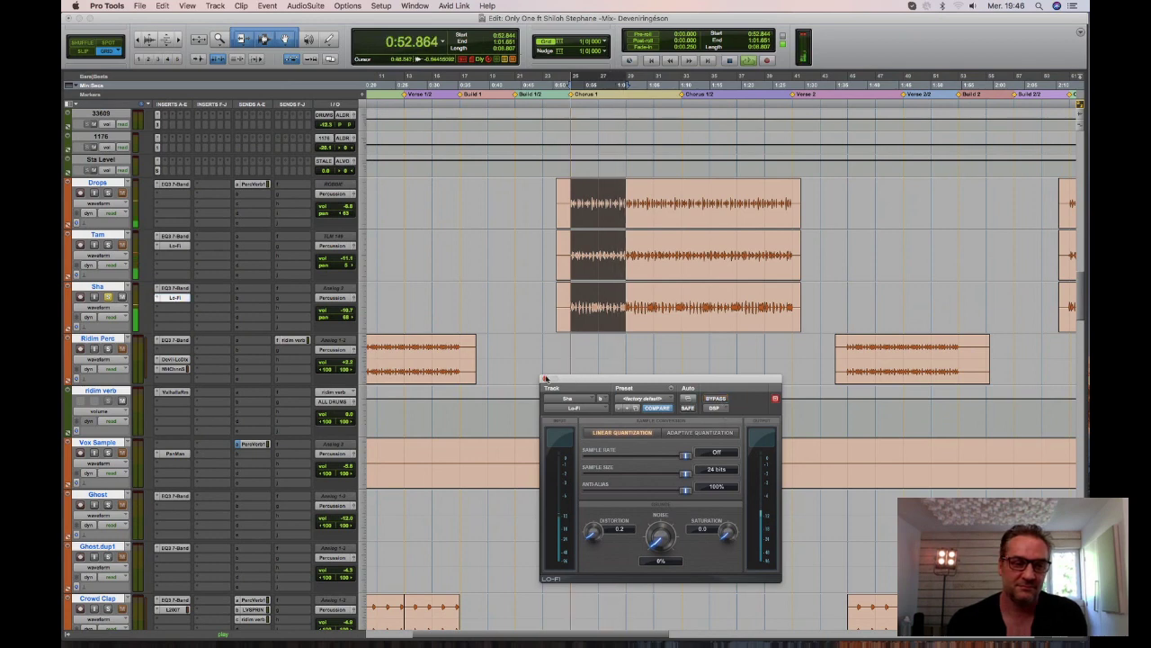
left_click(545, 379)
Solo Tam, Drops and Ridim Perc alongside Sha, and play the selected Ridim Perc clip starting in Verse 2.
left_click(108, 244)
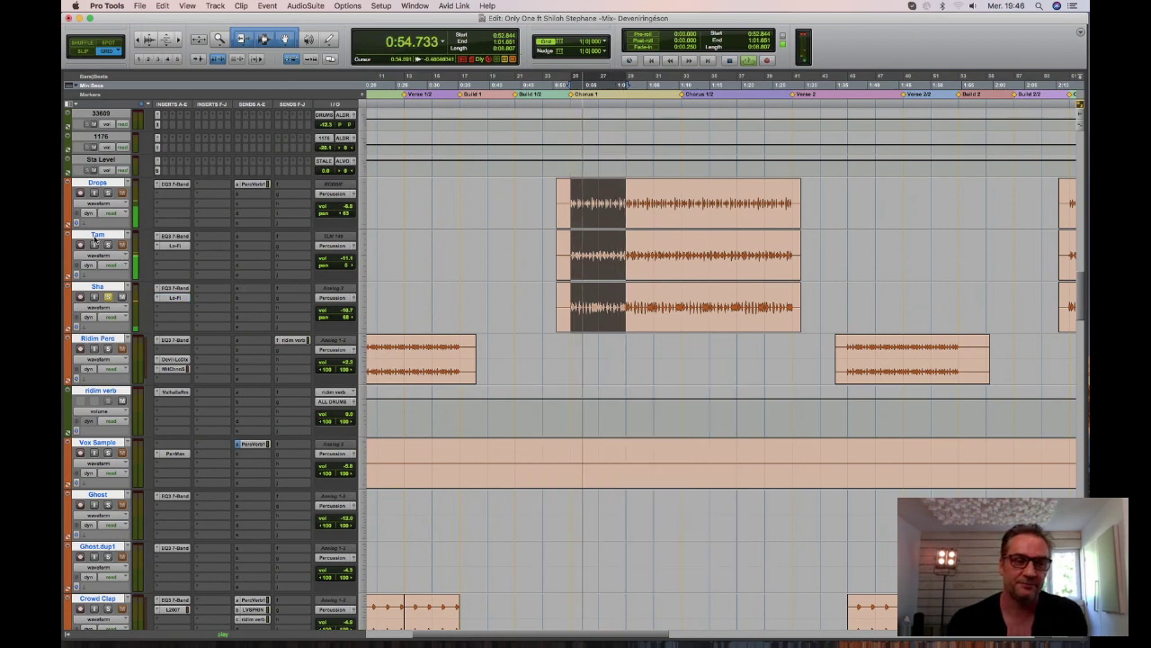
left_click(108, 192)
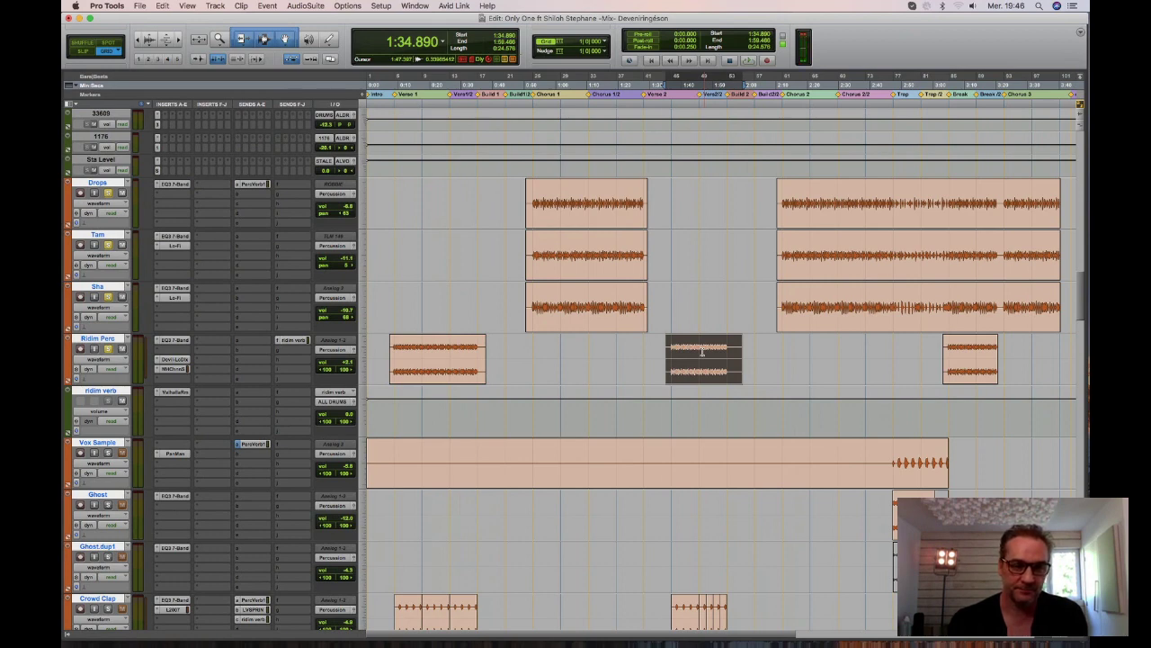
key("space")
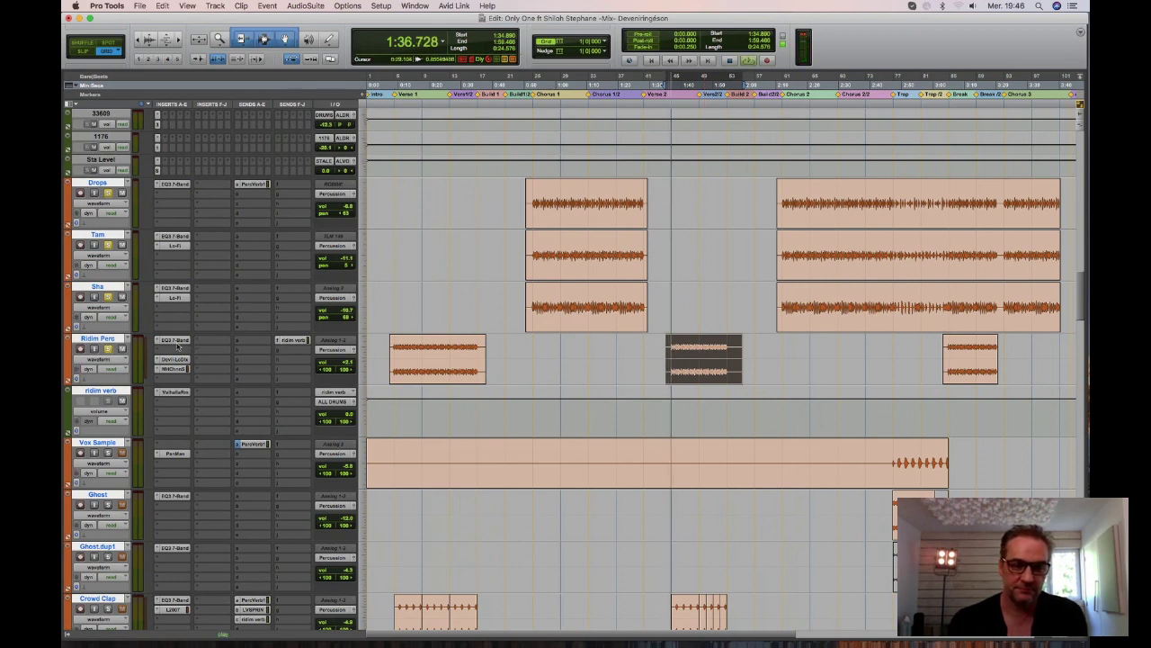
Open the EQ3 7-Band, Devil-Loc Deluxe and ChannelStrip3 inserts on Ridim Perc and spread out their windows.
left_click(176, 341)
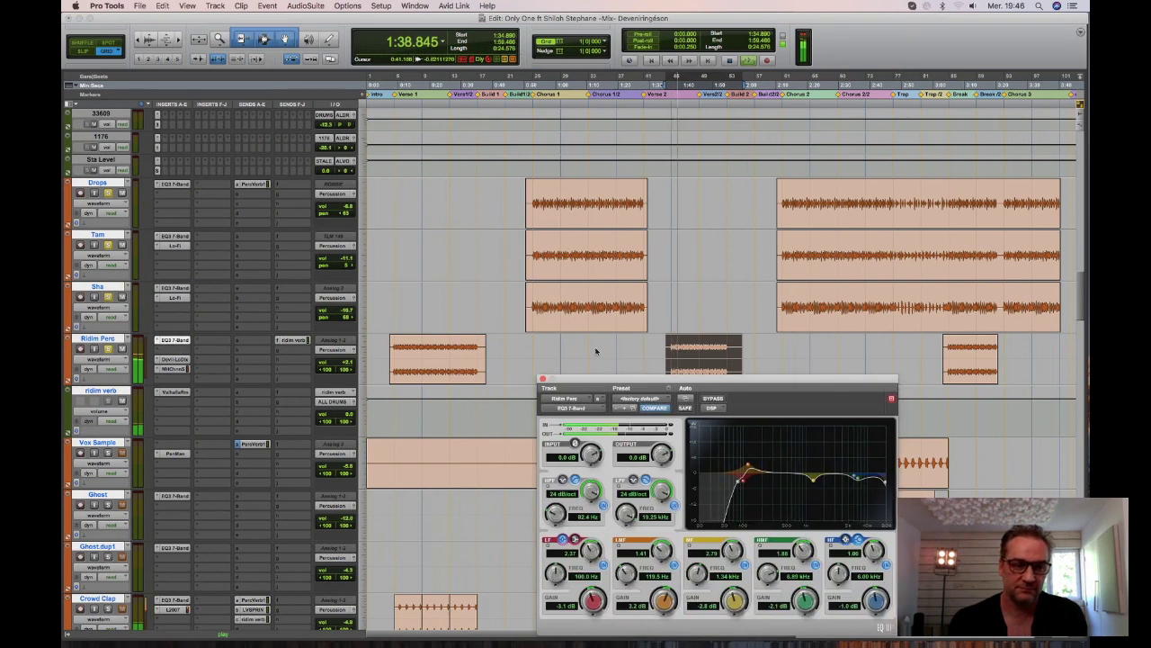
left_click_drag(593, 380, 505, 209)
left_click(174, 359)
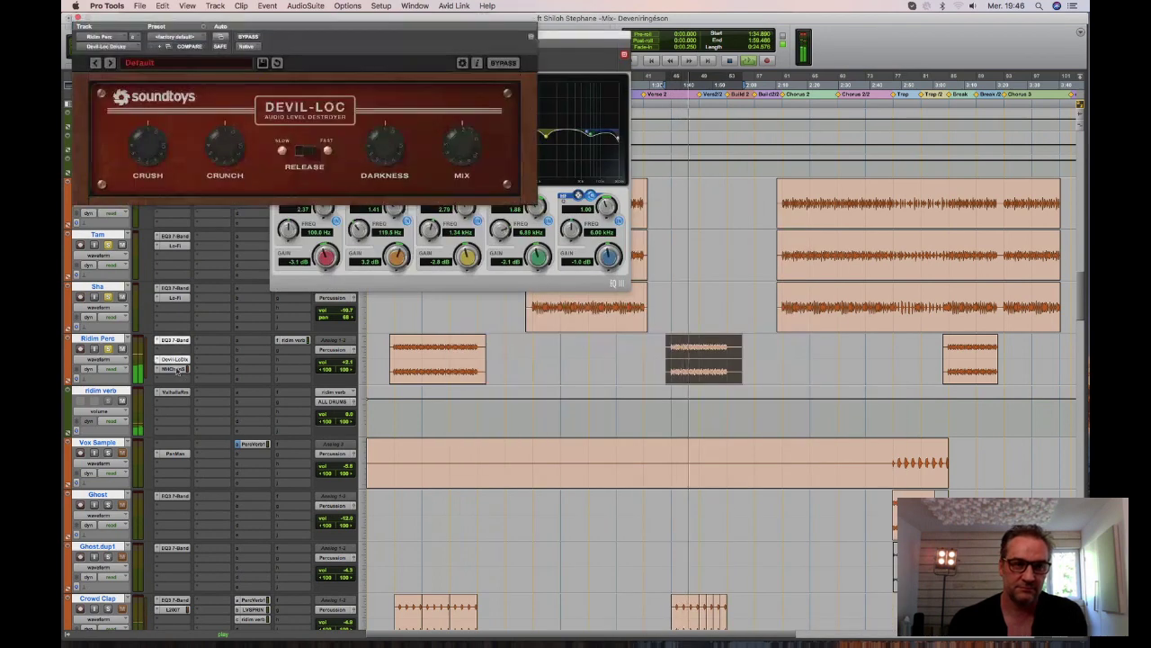
left_click(175, 369)
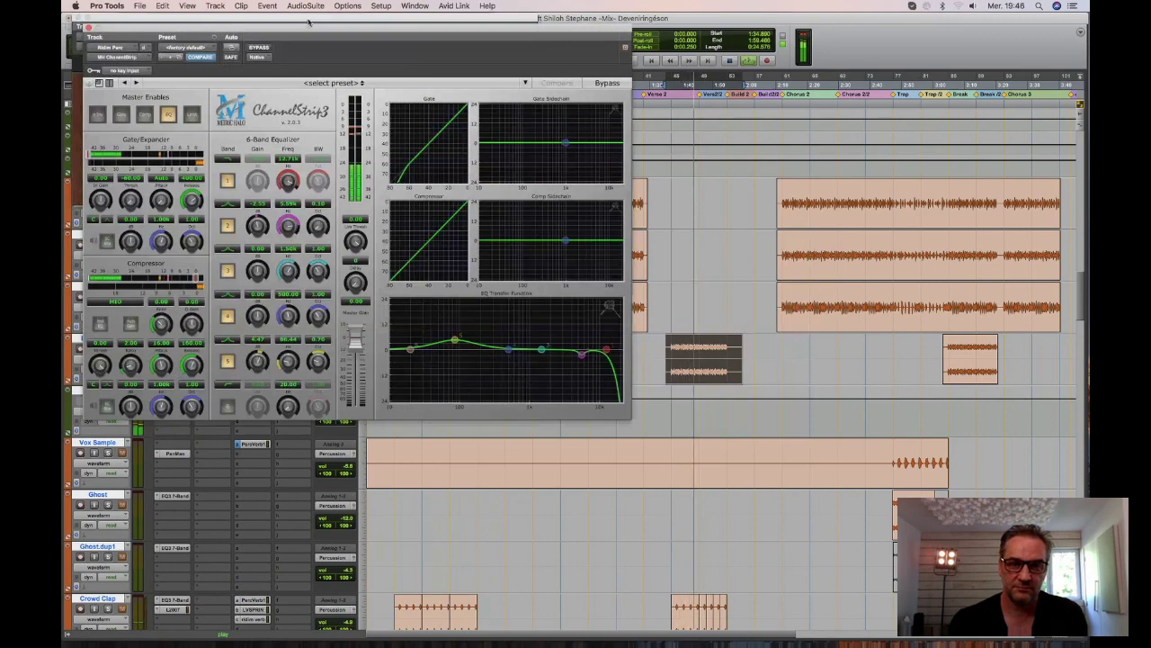
left_click_drag(308, 23, 727, 393)
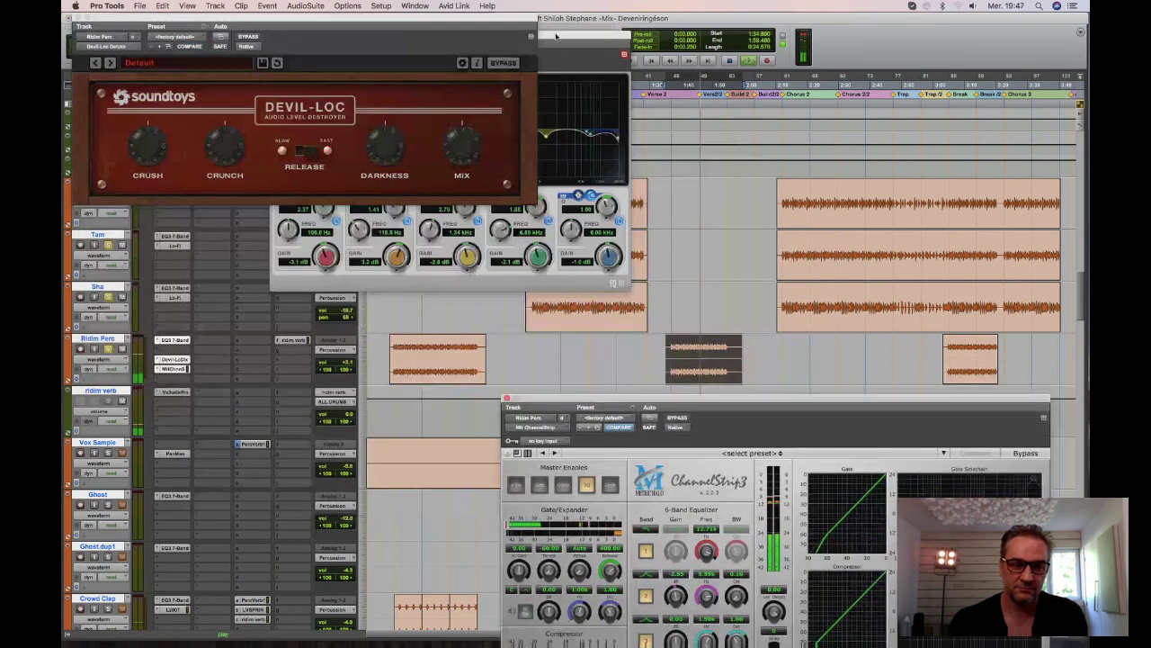
Lay the EQ3 window beneath Ridim Perc, select only that track, and compare part of its Verse 2 clip with all inserts bypassed and engaged.
left_click_drag(544, 34, 419, 386)
left_click_drag(338, 416, 409, 404)
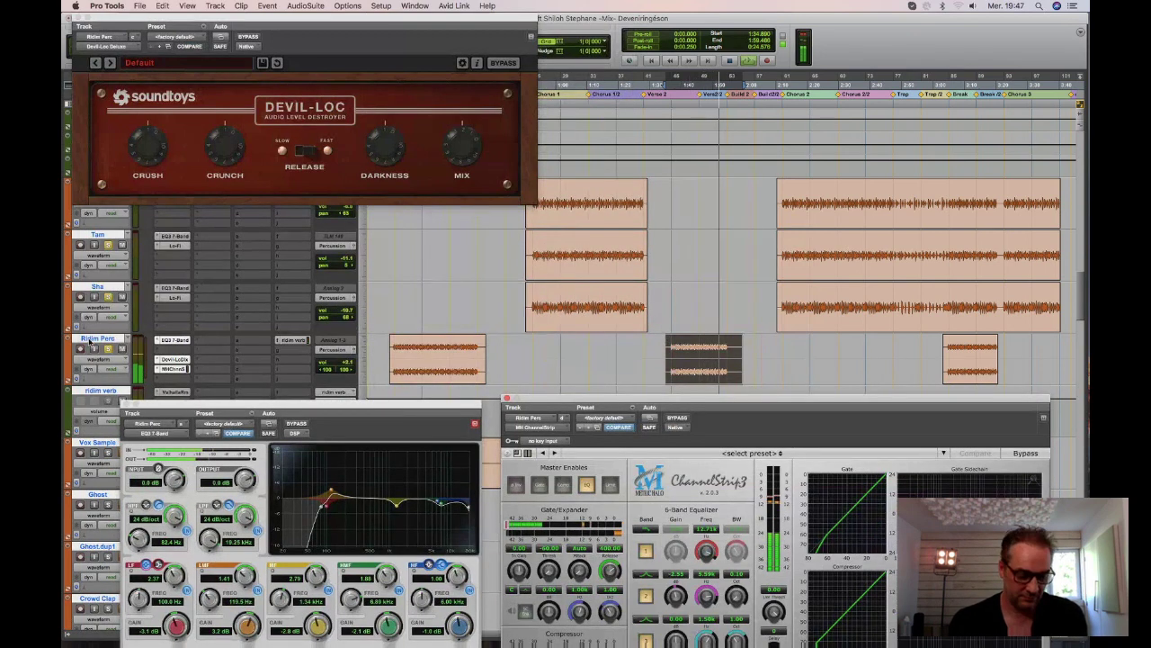
left_click(94, 345)
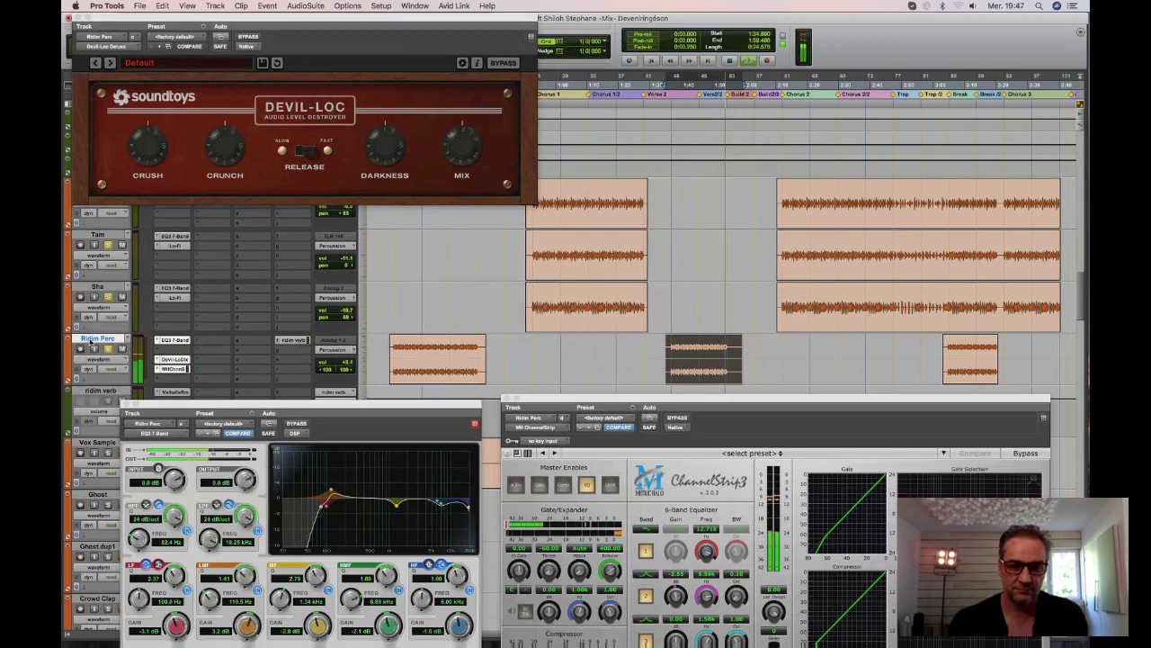
key("super+shift+a")
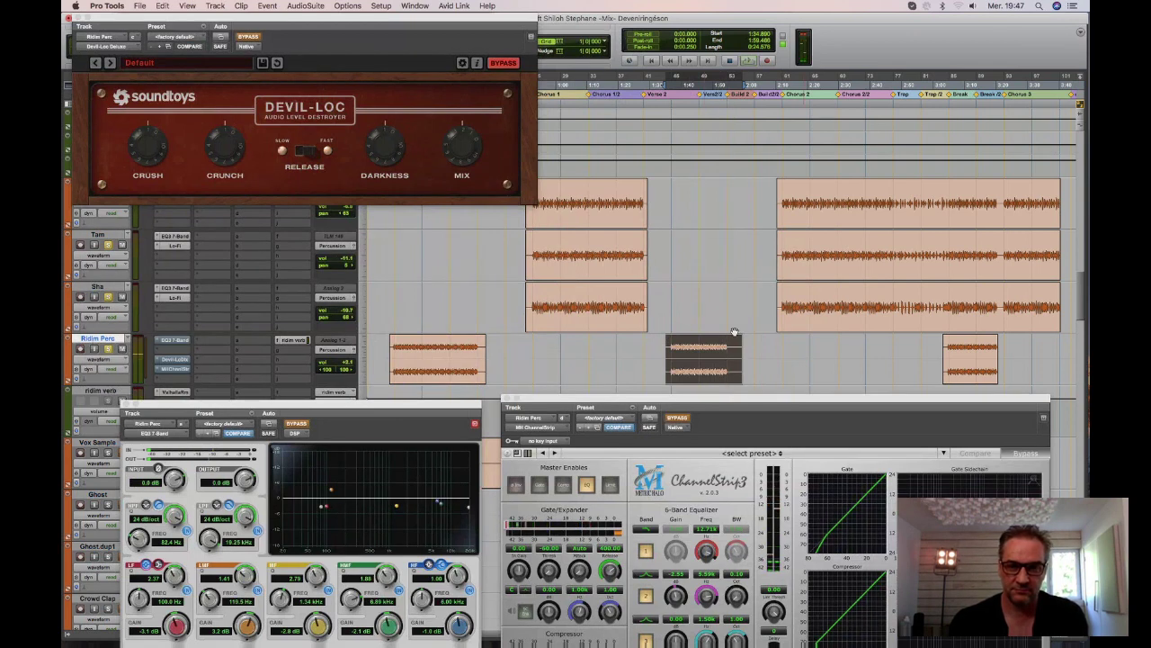
left_click_drag(669, 350, 725, 346)
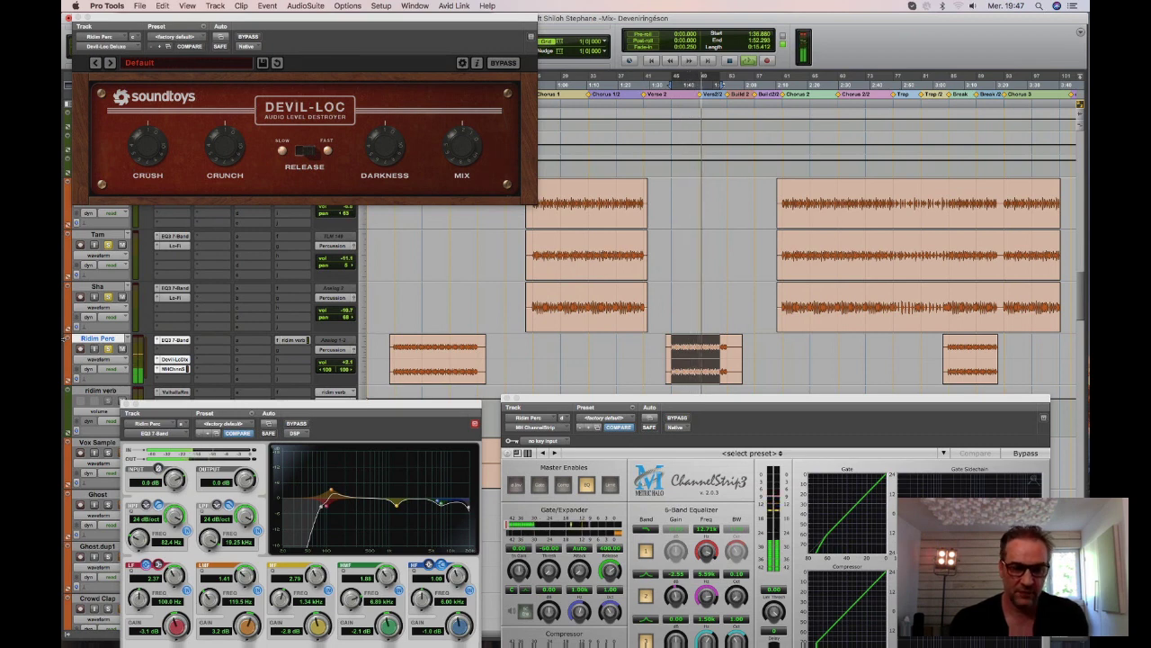
key("space")
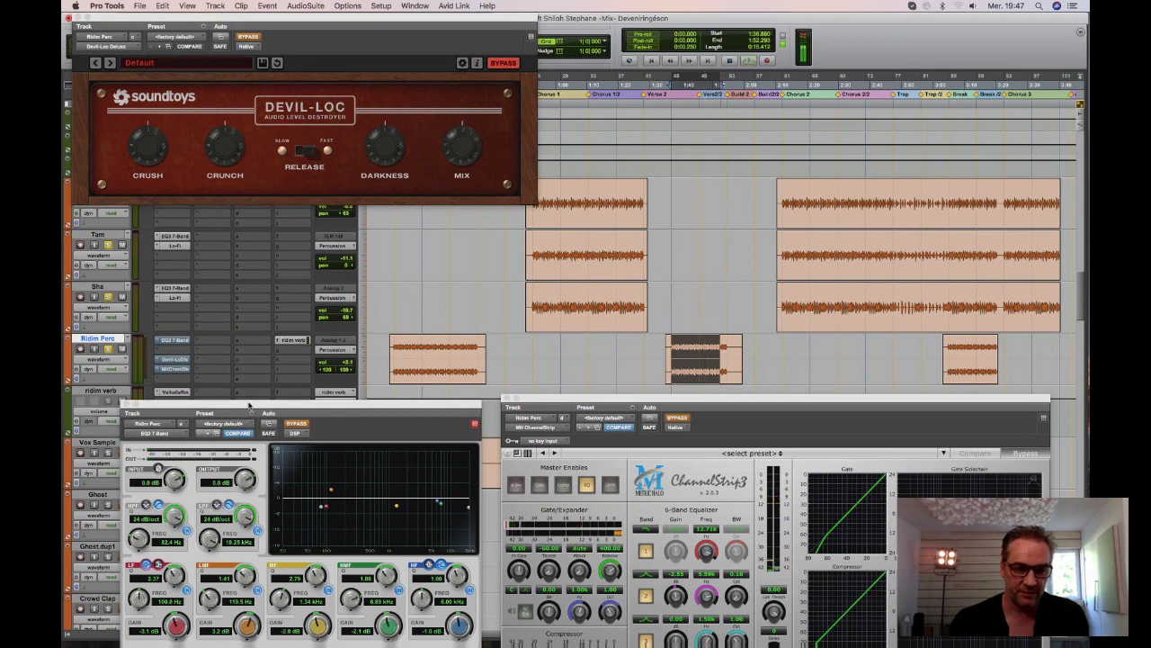
Re-engage the EQ3 7-Band, Devil-Loc Deluxe and ChannelStrip3 inserts on Ridim Perc one at a time, bringing ChannelStrip3 fully into view.
left_click(304, 423)
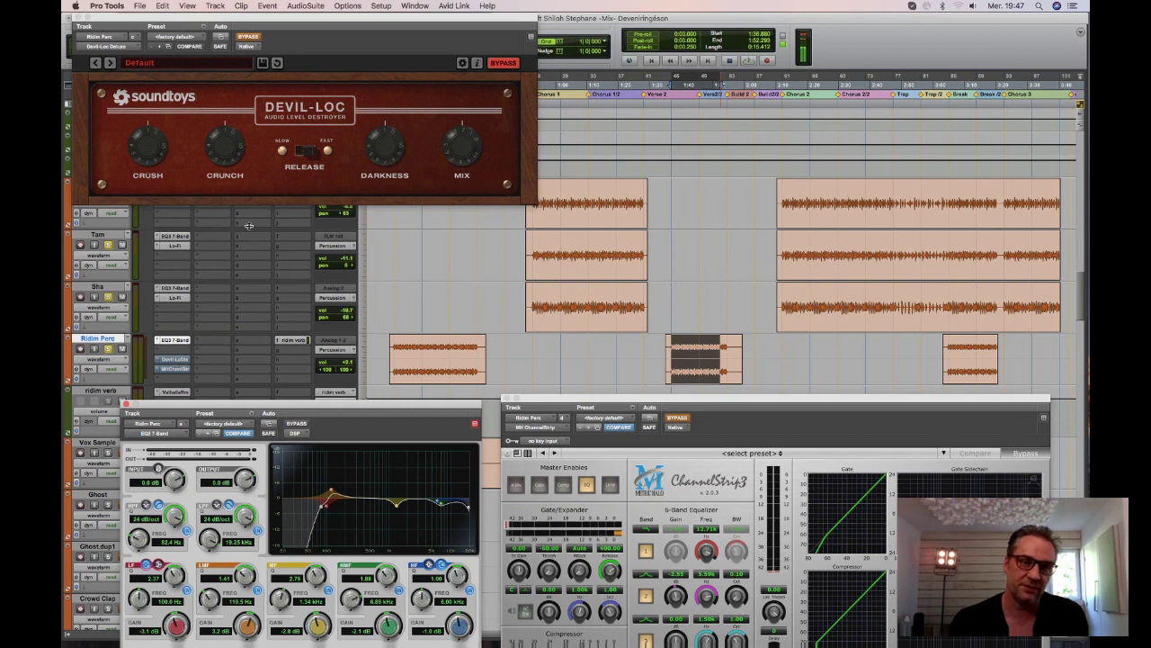
left_click(248, 37)
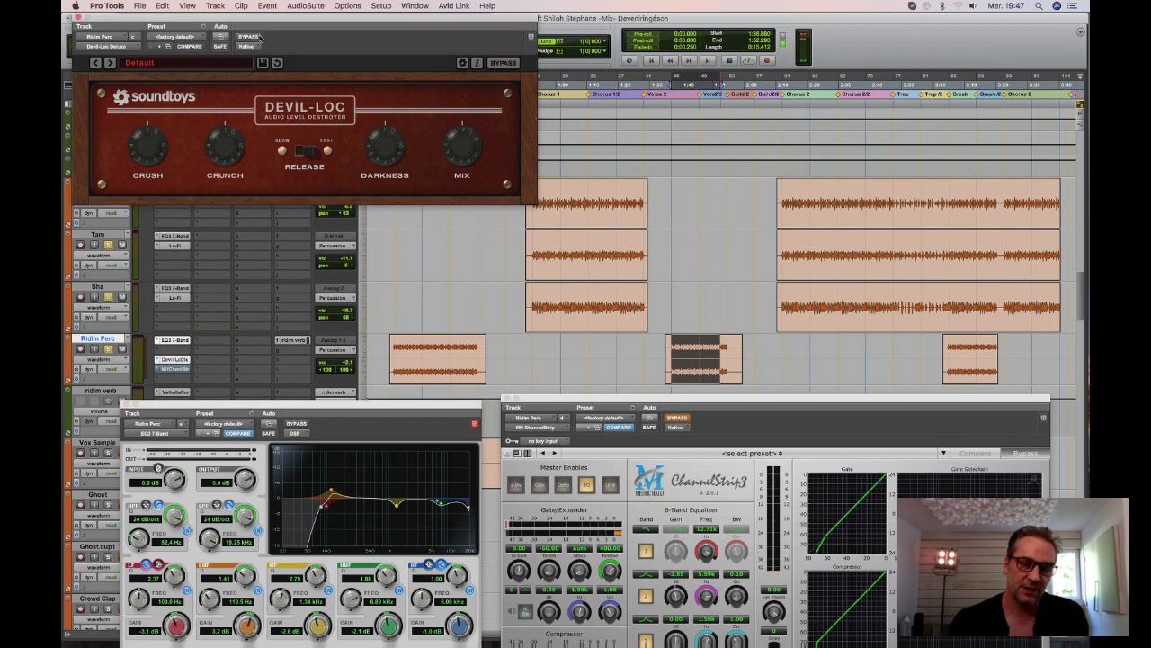
left_click(179, 369)
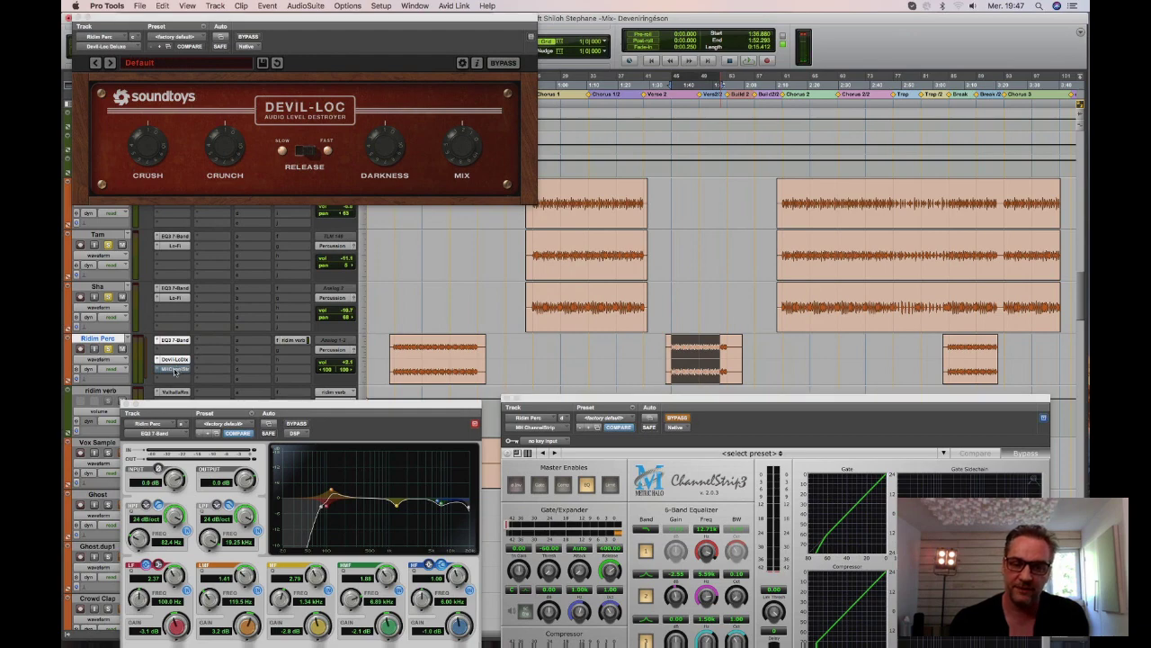
left_click_drag(630, 401, 607, 329)
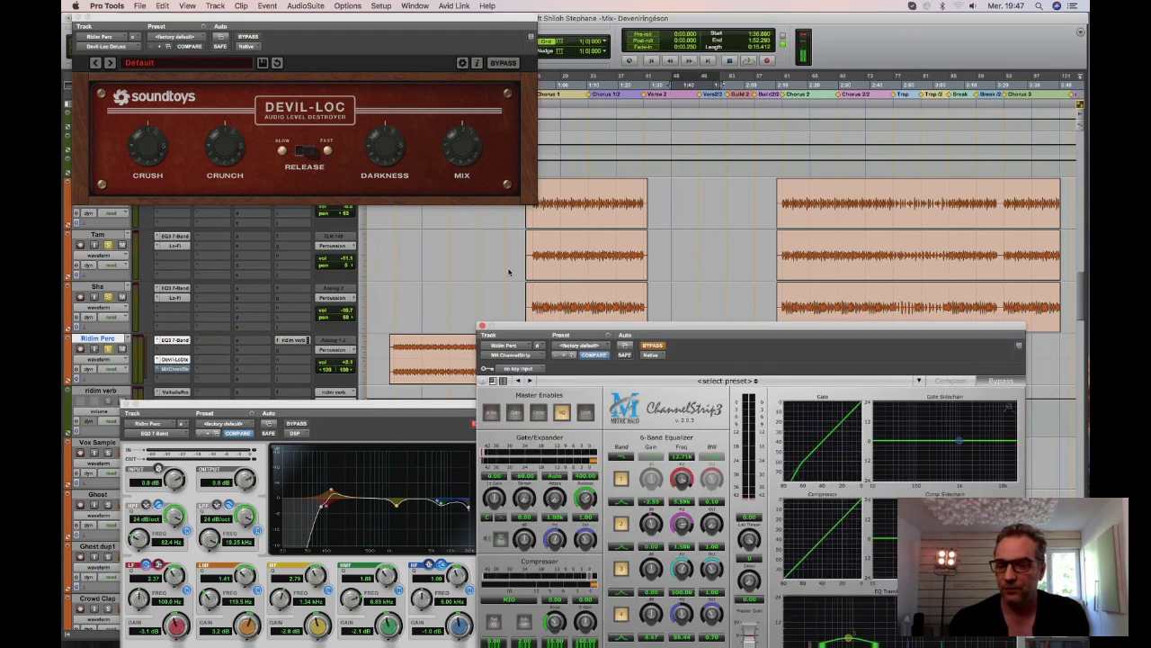
left_click_drag(528, 329, 508, 110)
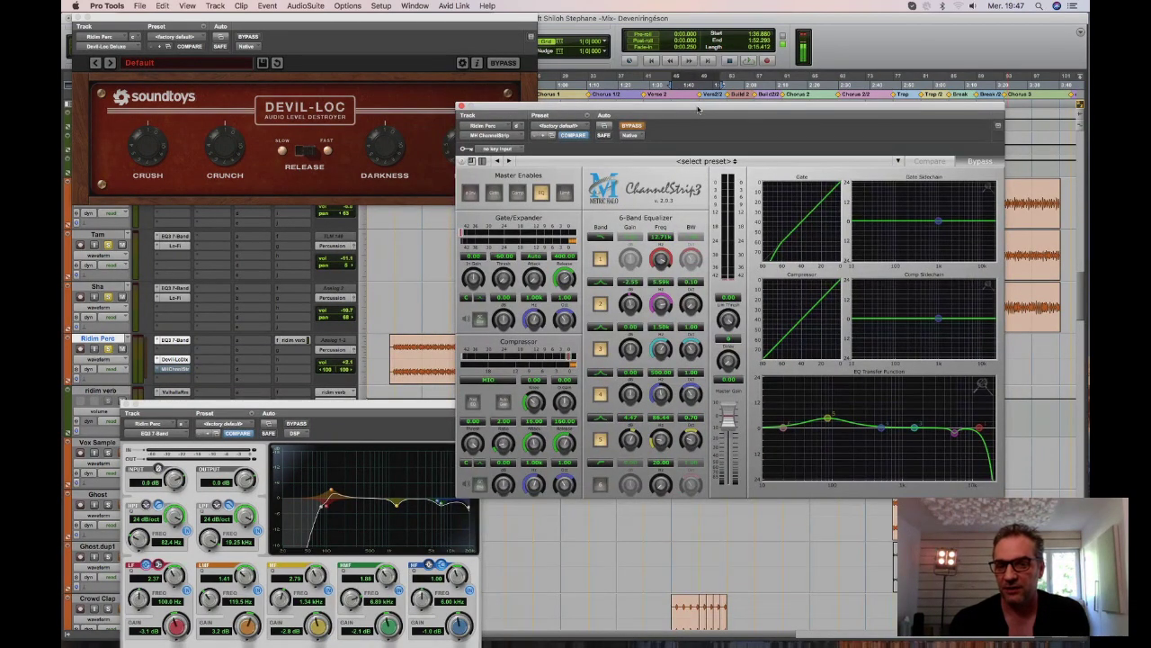
left_click_drag(698, 110, 665, 115)
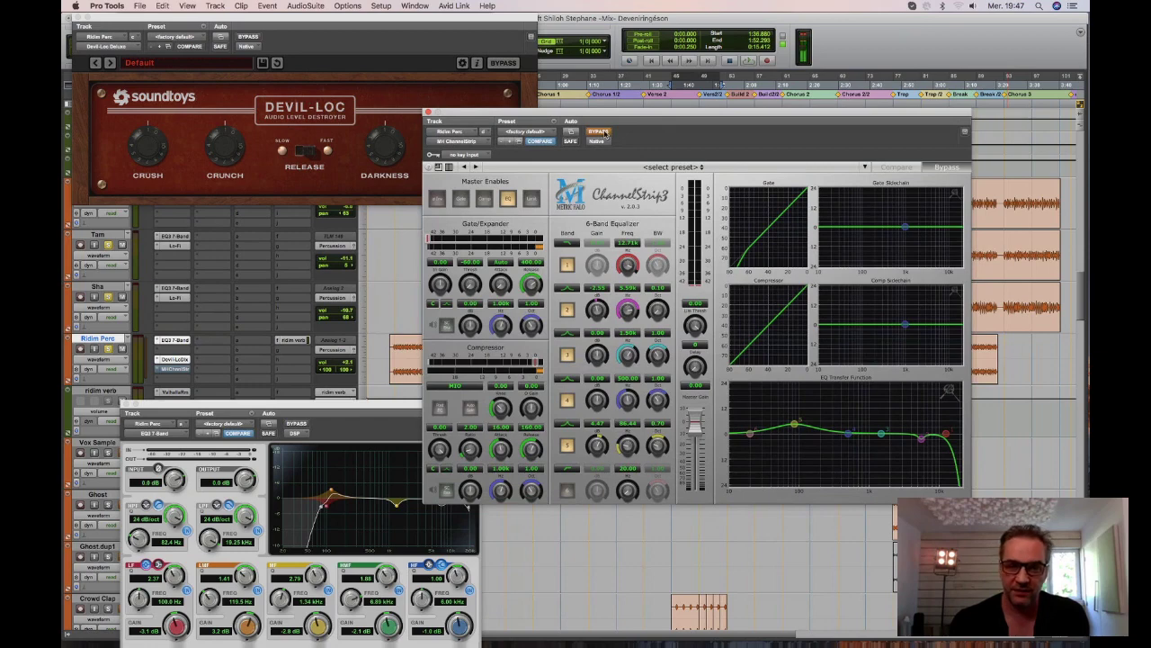
left_click_drag(602, 118, 521, 42)
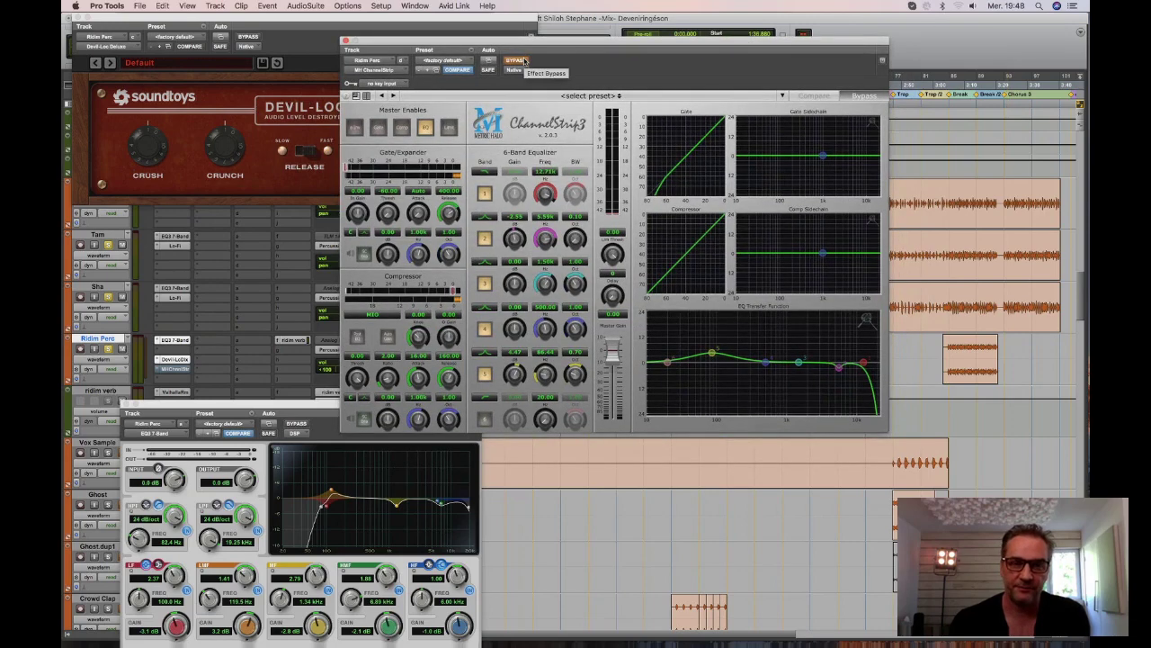
left_click(523, 60)
Play Ridim Perc and compare its sound with ChannelStrip3's EQ band 1 switched off and on.
key("space")
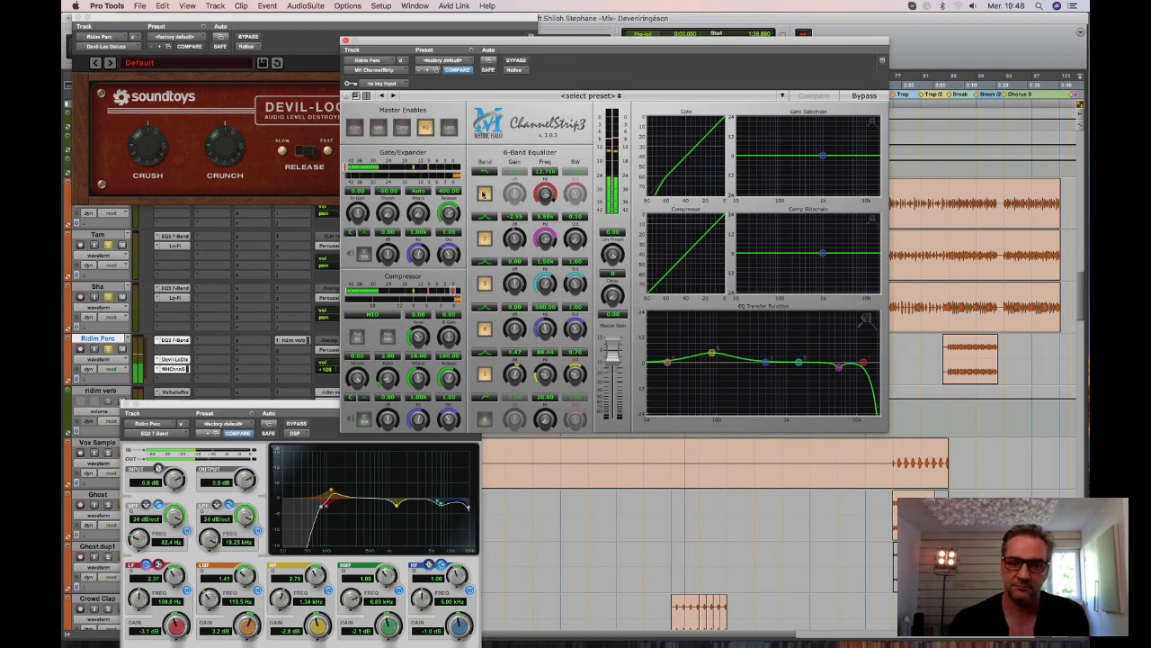
left_click(483, 193)
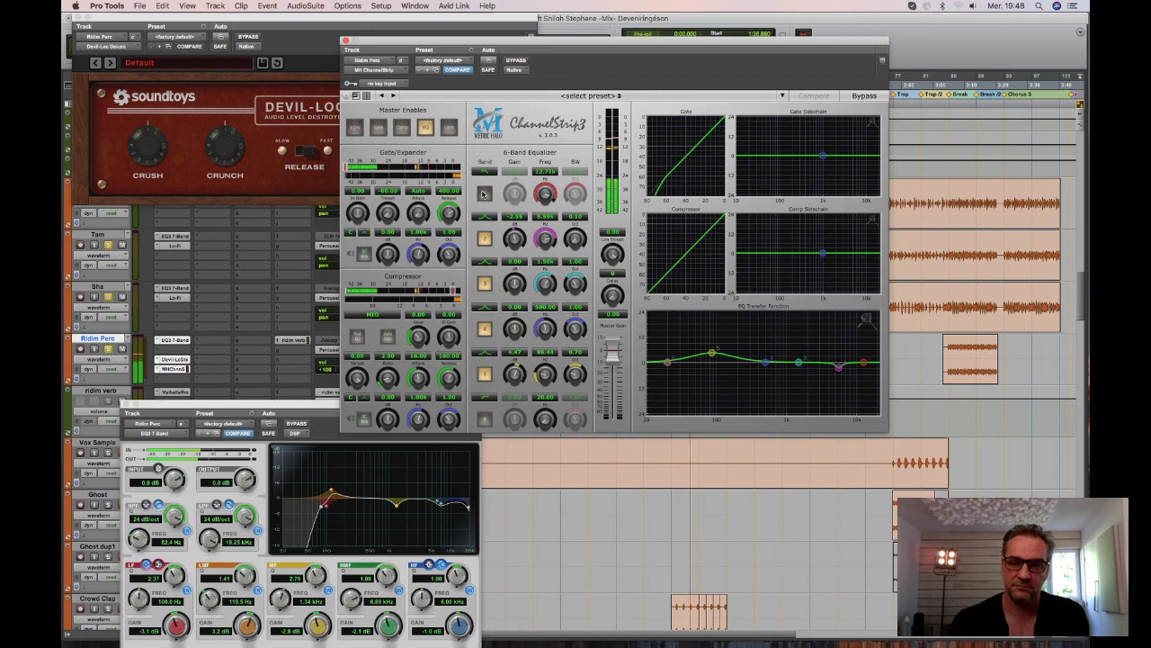
left_click(483, 193)
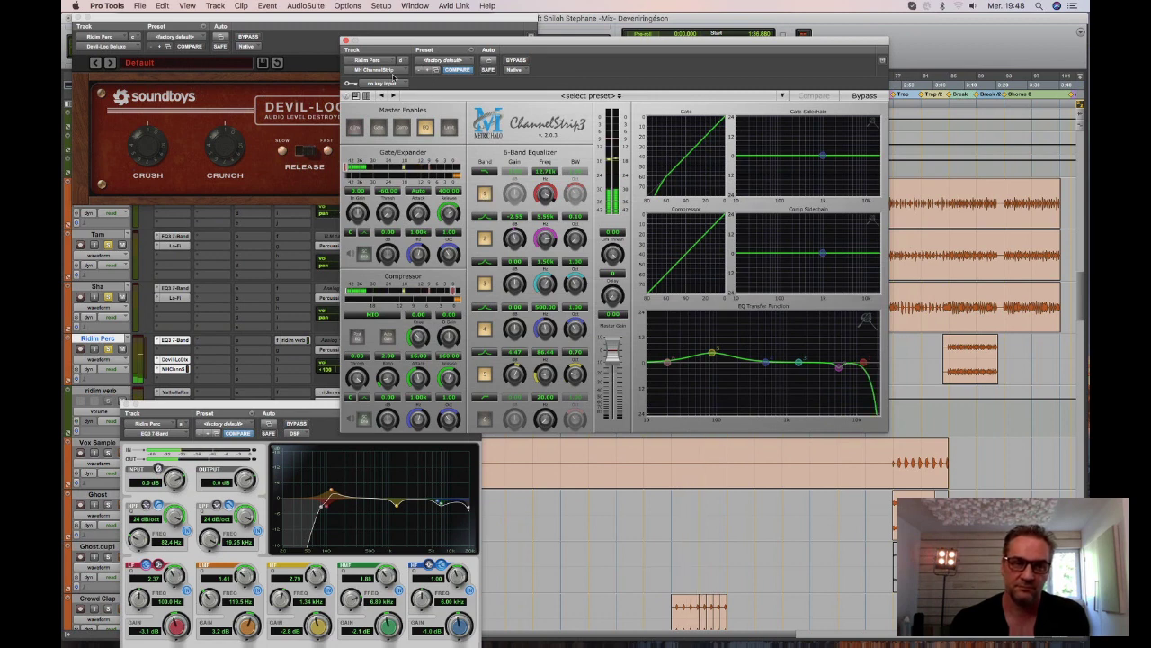
Close the ChannelStrip3, EQ3 7-Band and Devil-Loc Deluxe windows of Ridim Perc.
left_click(344, 41)
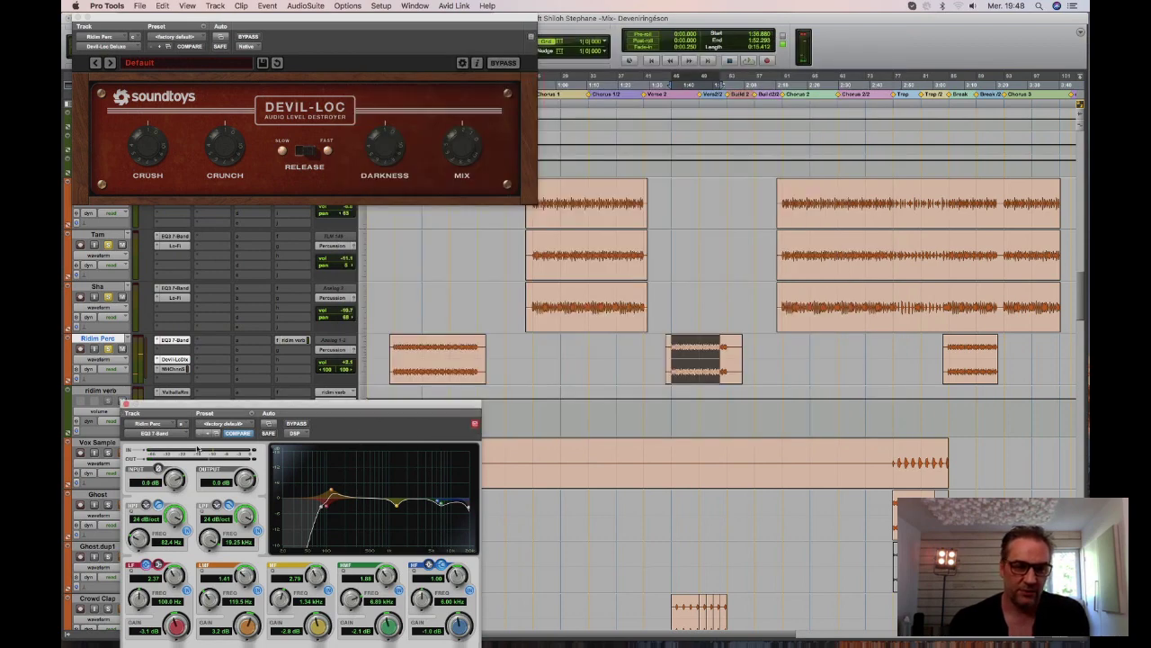
left_click(125, 404)
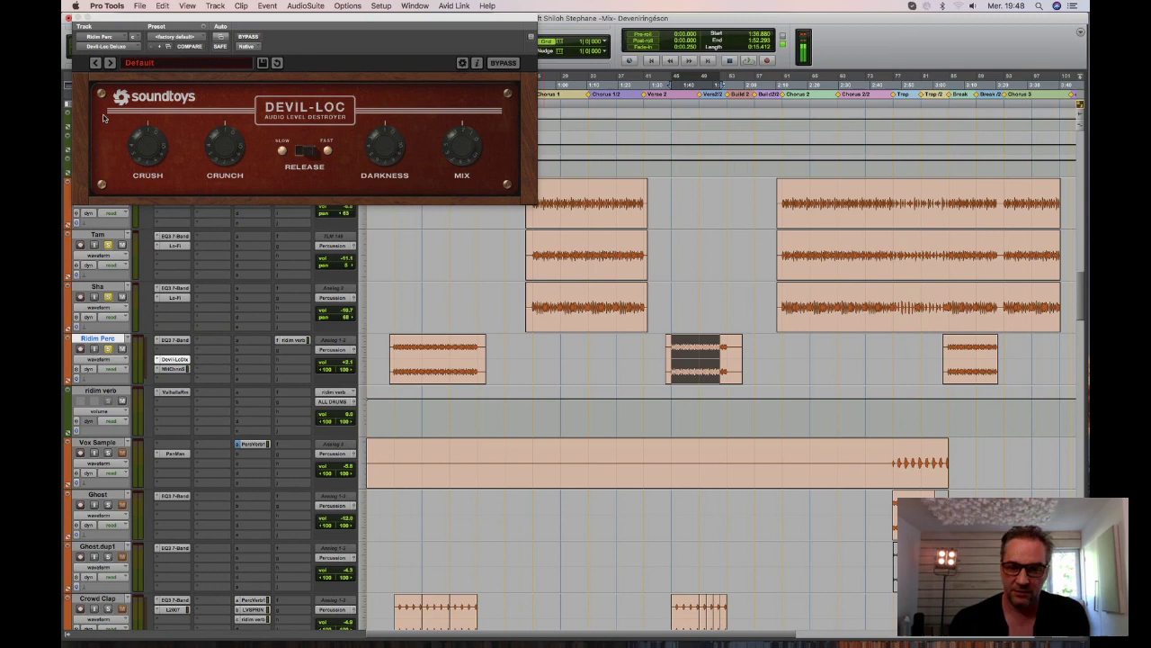
left_click(78, 18)
Solo Crowd Clap in place of the other percussion tracks and play its Verse 2 clips.
scroll(780, 533, "down", 5)
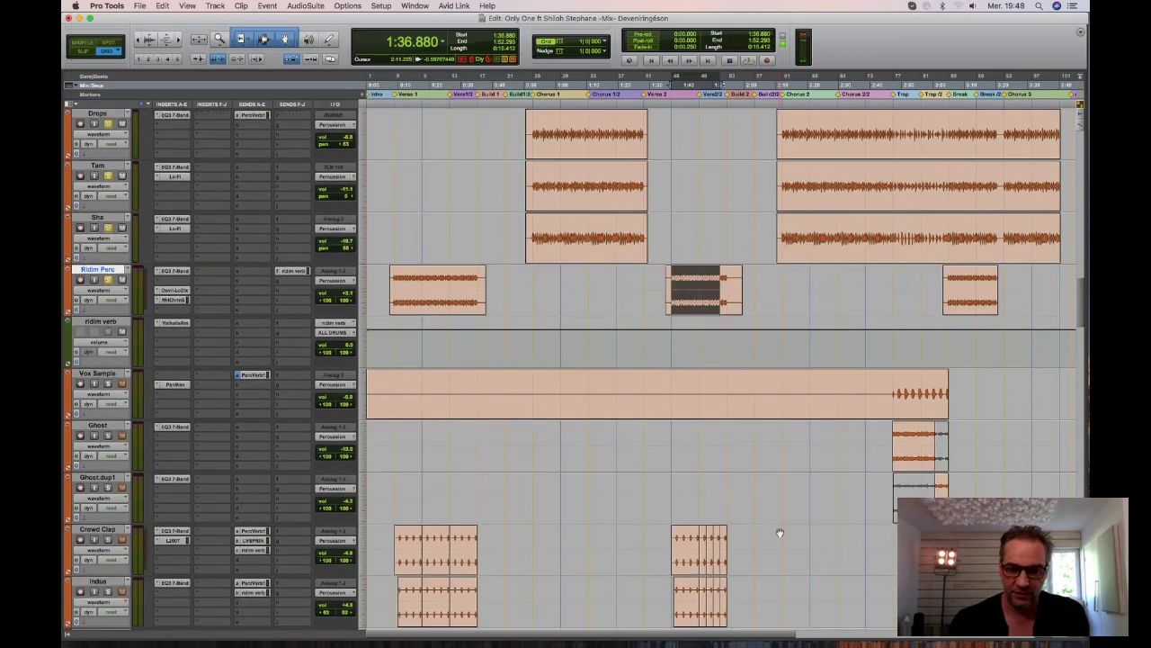
left_click(684, 513)
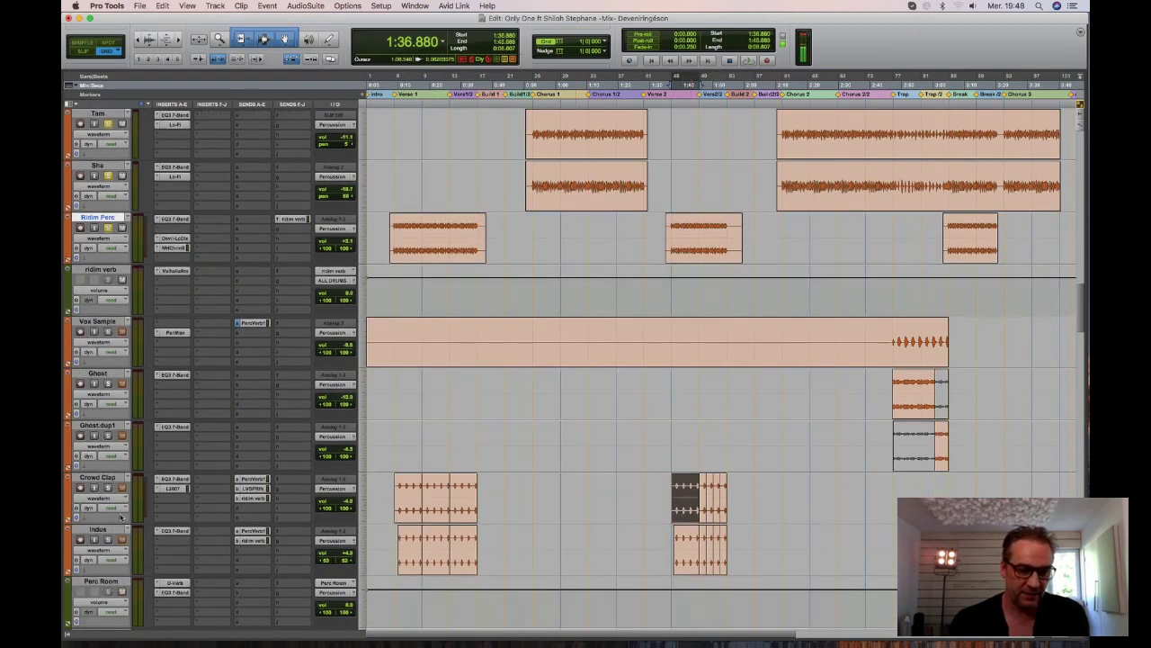
left_click(108, 488)
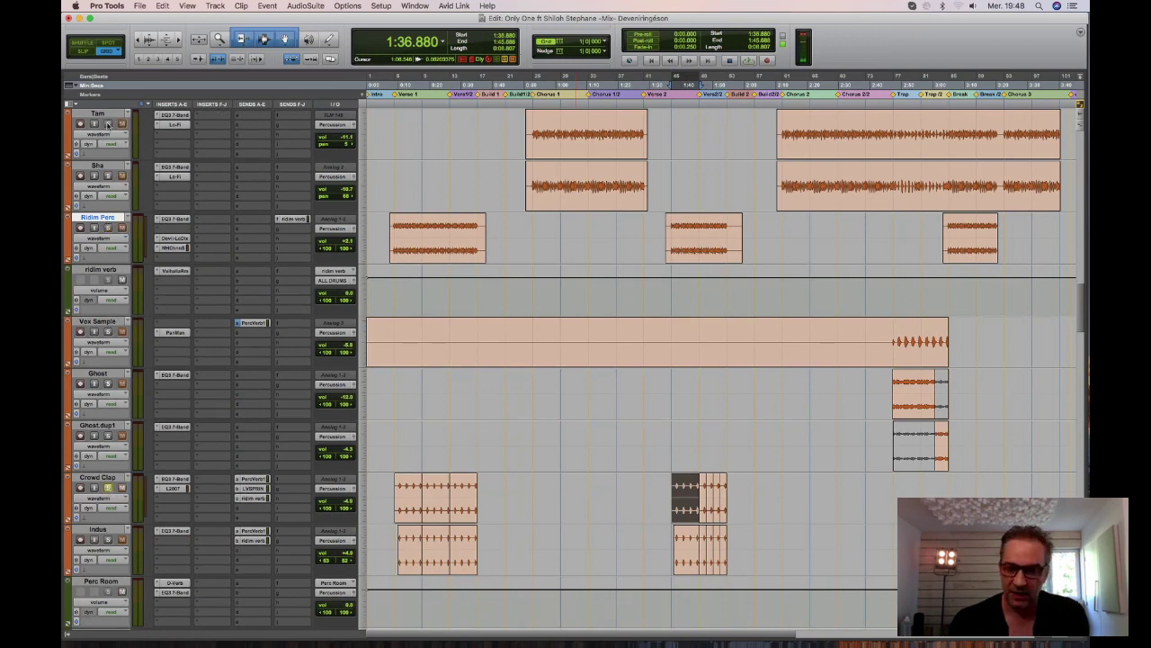
key("space")
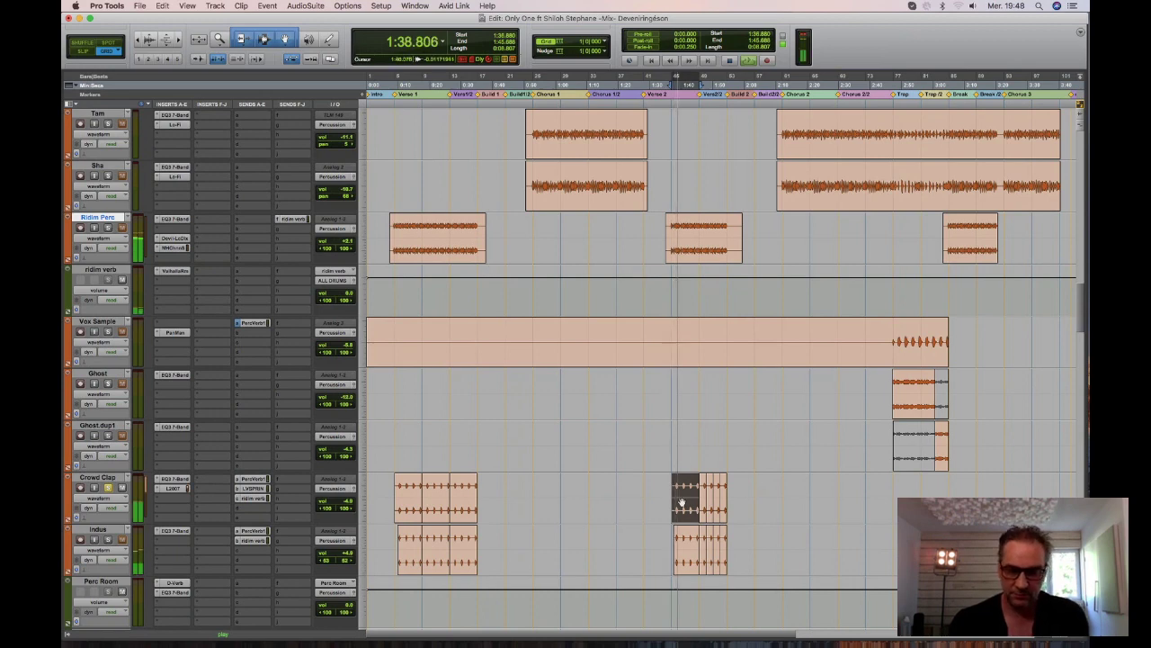
key("super+bracketright")
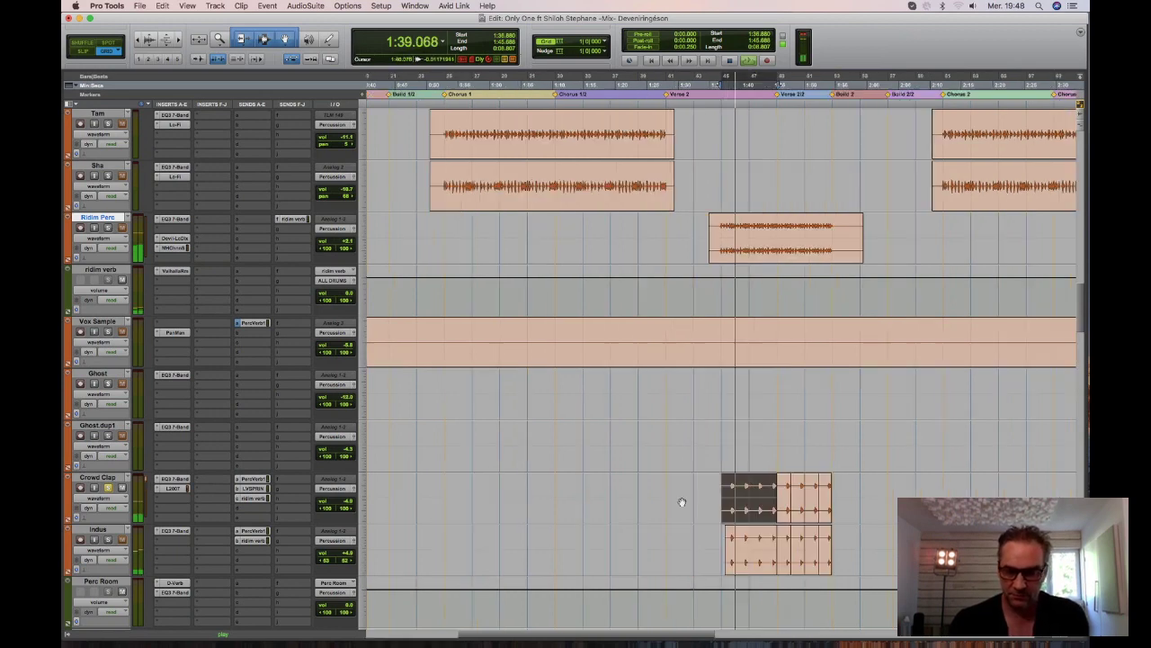
left_click(745, 486)
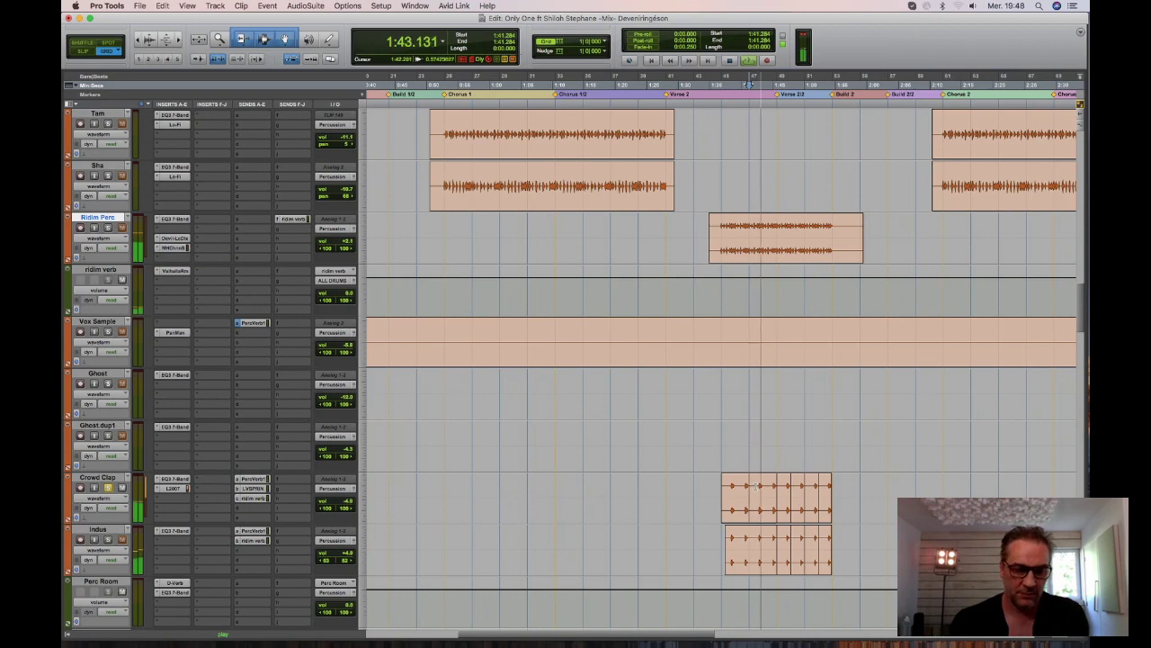
key("space")
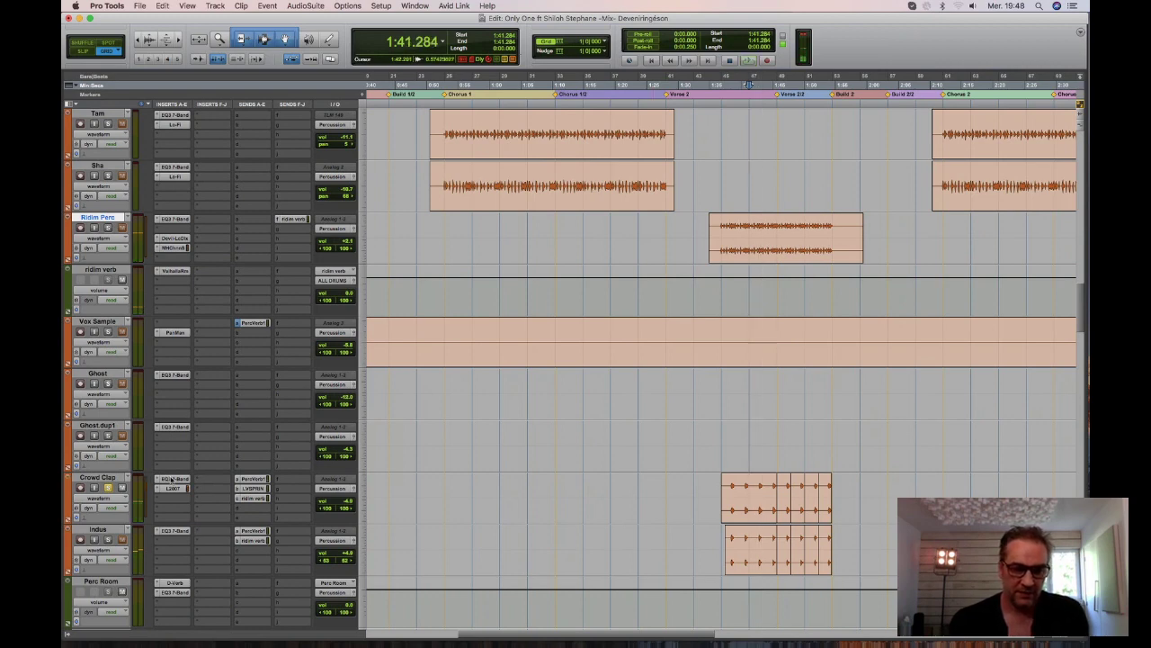
Open the EQ3 7-Band insert on Crowd Clap, inspect its low-cut and low-band settings, and close it.
left_click(171, 479)
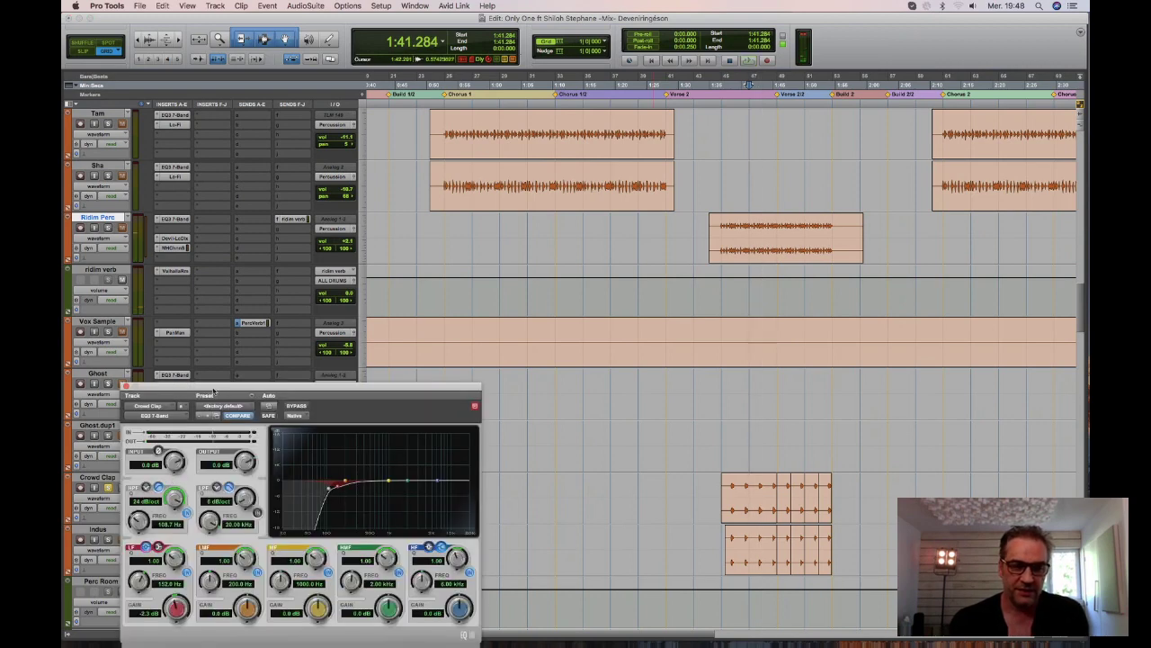
left_click_drag(214, 391, 293, 122)
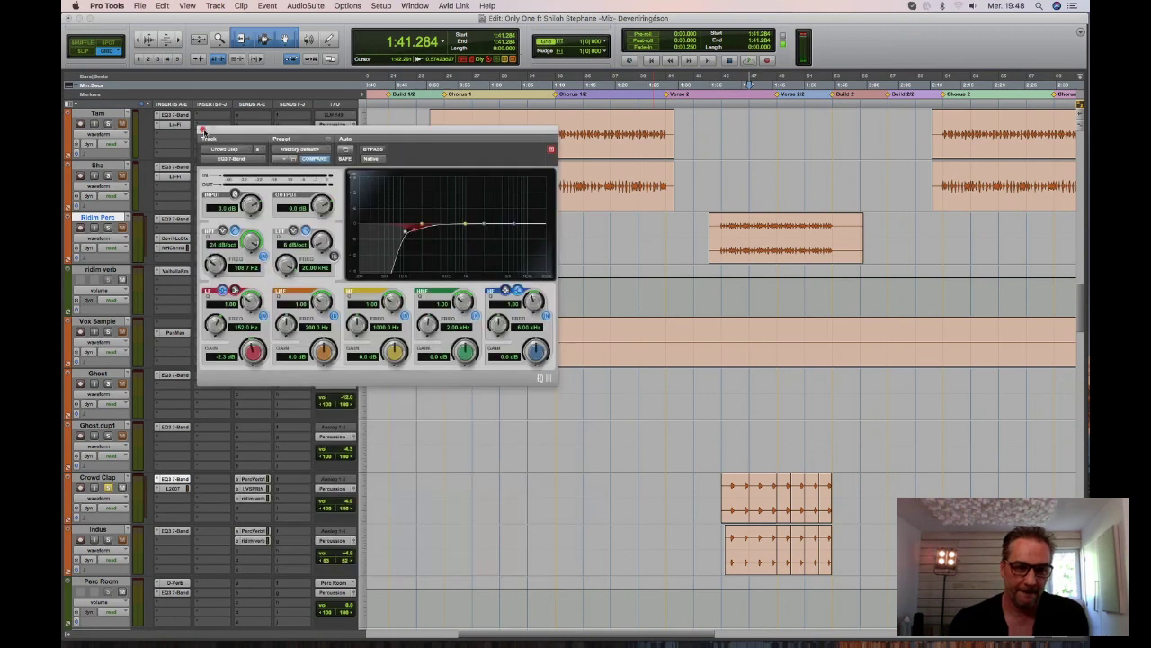
left_click(162, 478)
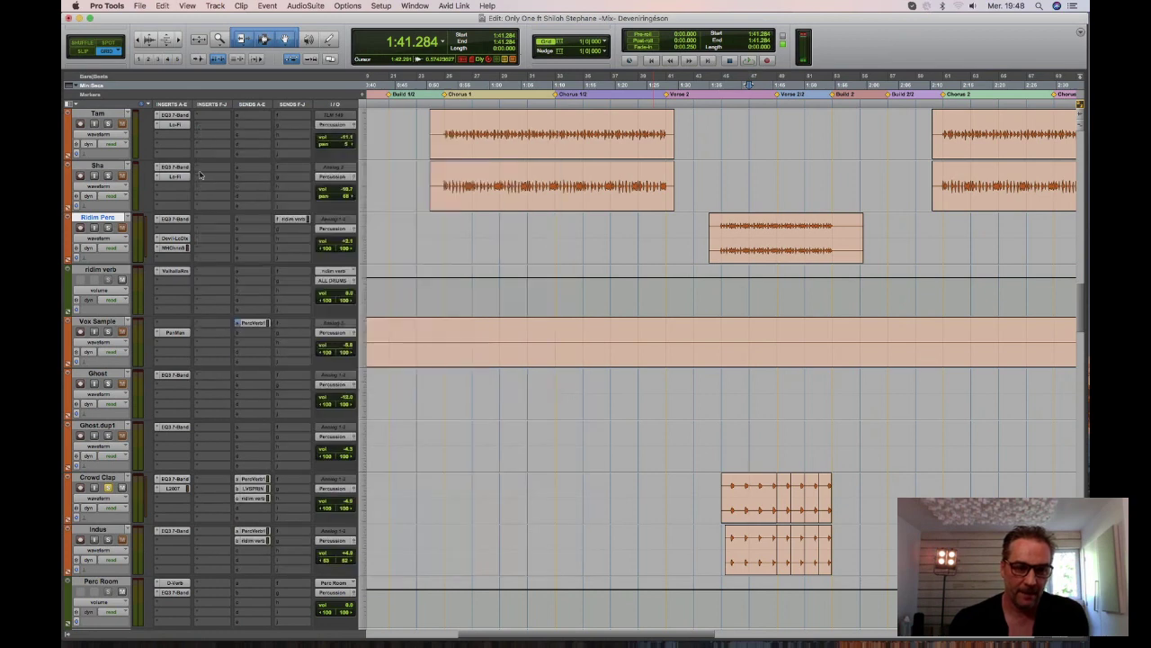
Open the L2007 limiter on Crowd Clap, compare playback with it bypassed and engaged, and close the plug-in.
left_click(169, 488)
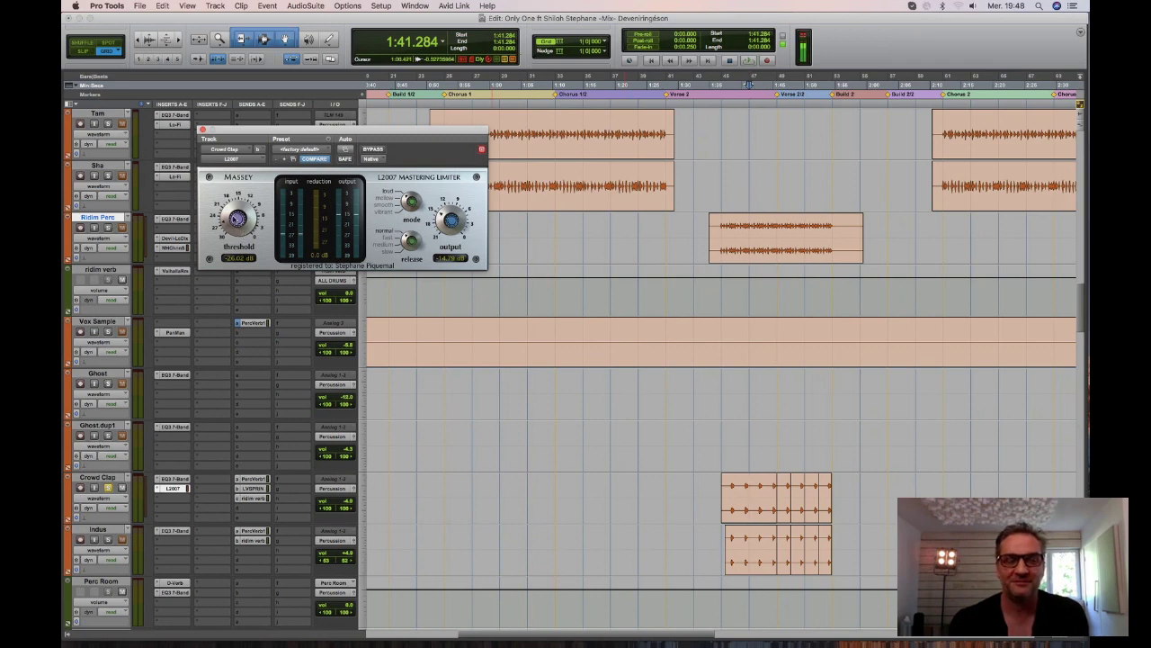
key("space")
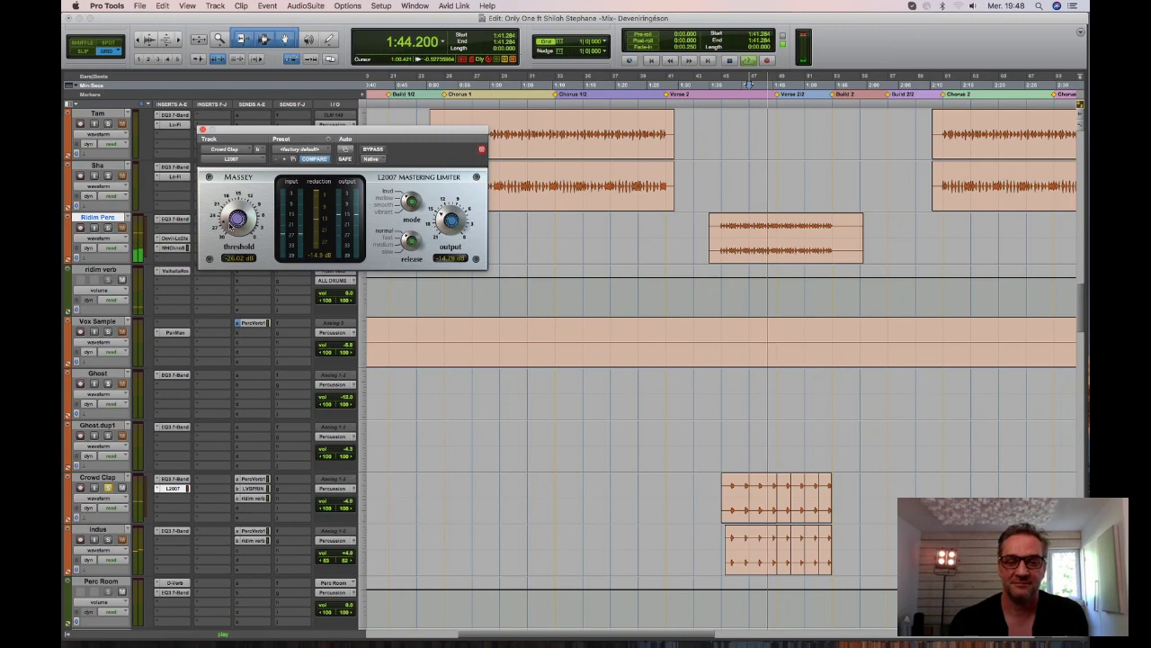
left_click(376, 149)
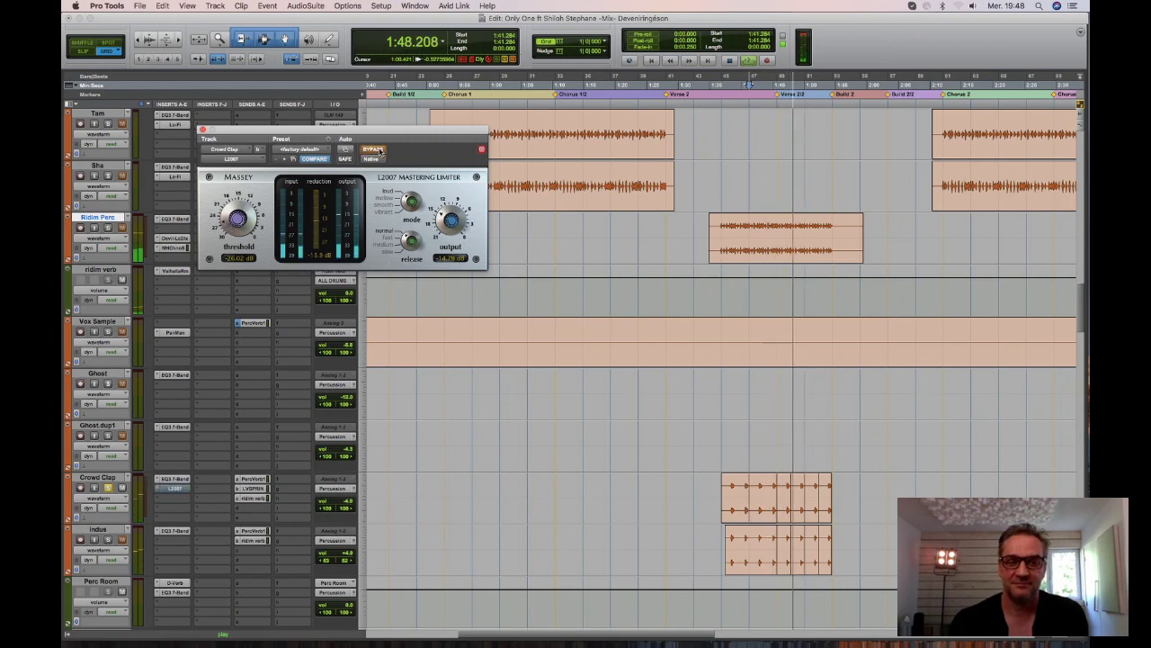
left_click(378, 150)
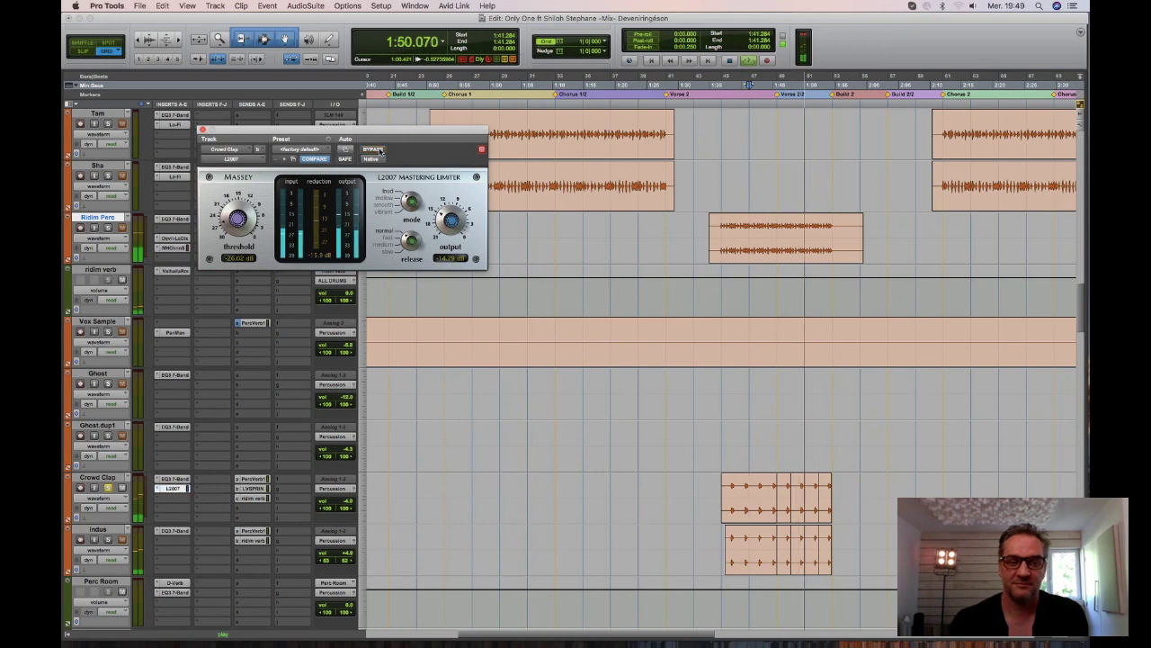
key("space")
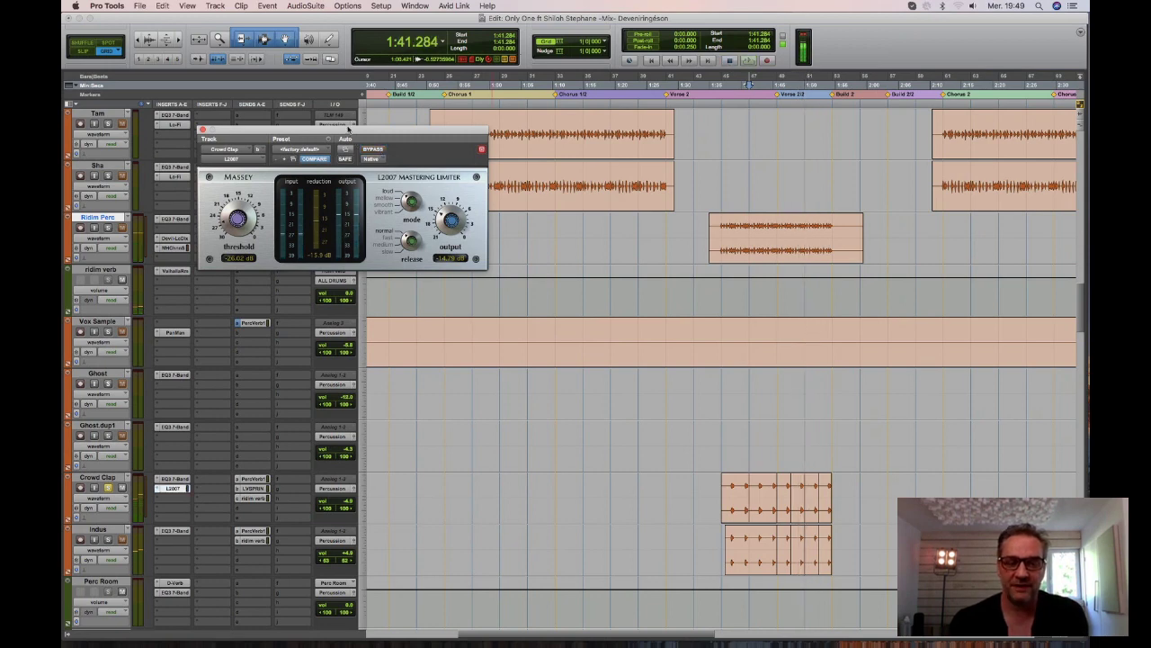
left_click_drag(349, 129, 554, 268)
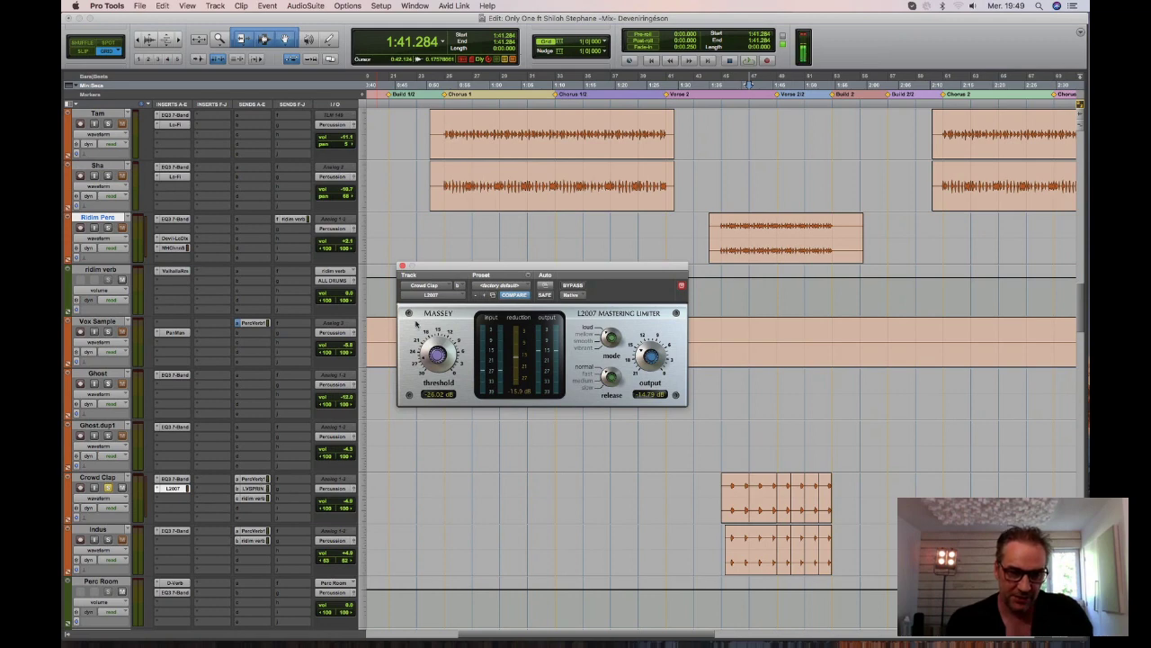
left_click(402, 267)
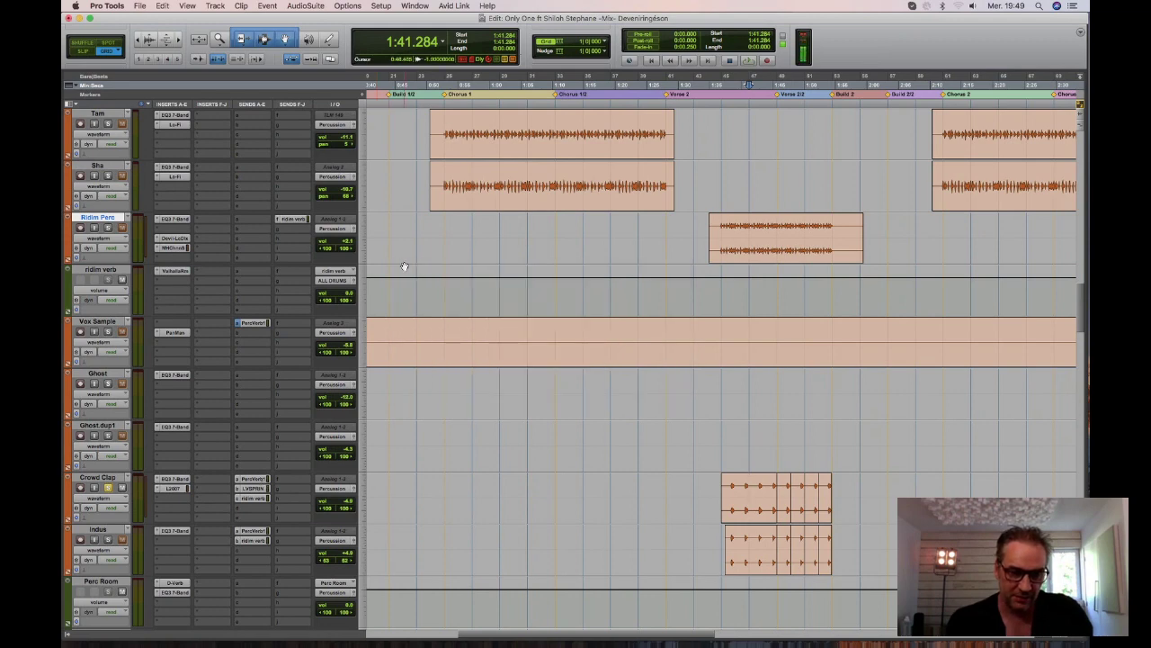
Open Crowd Clap's Perc Verb 1, LV SPRING and ridim verb sends in turn and inspect their levels.
left_click(253, 479)
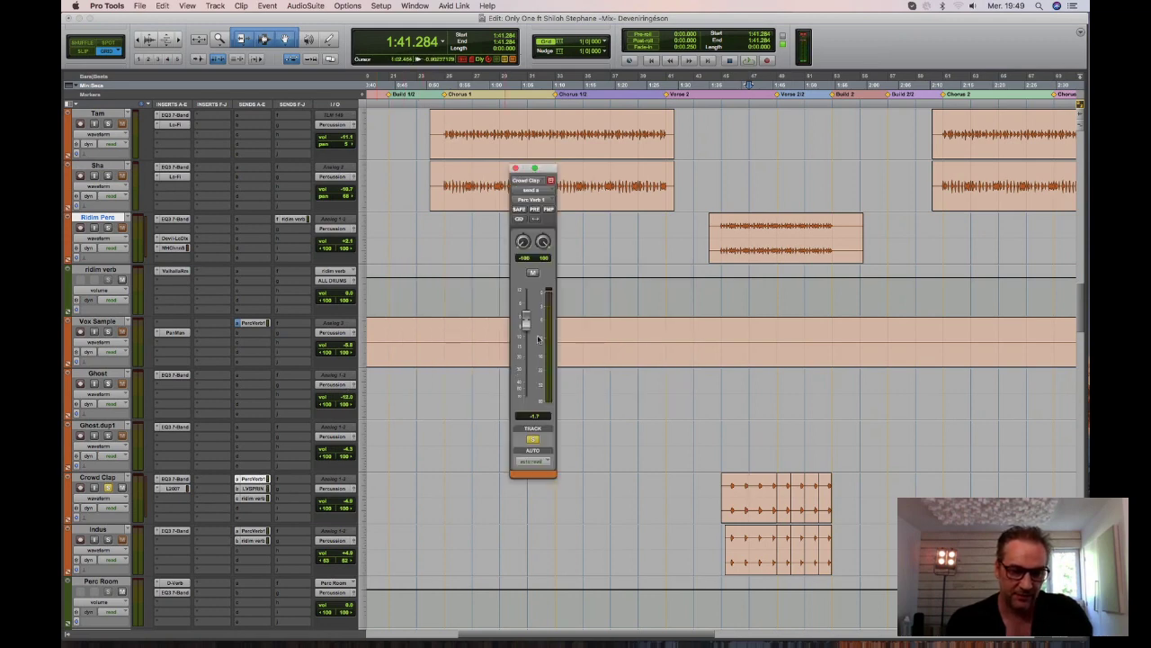
left_click(254, 489)
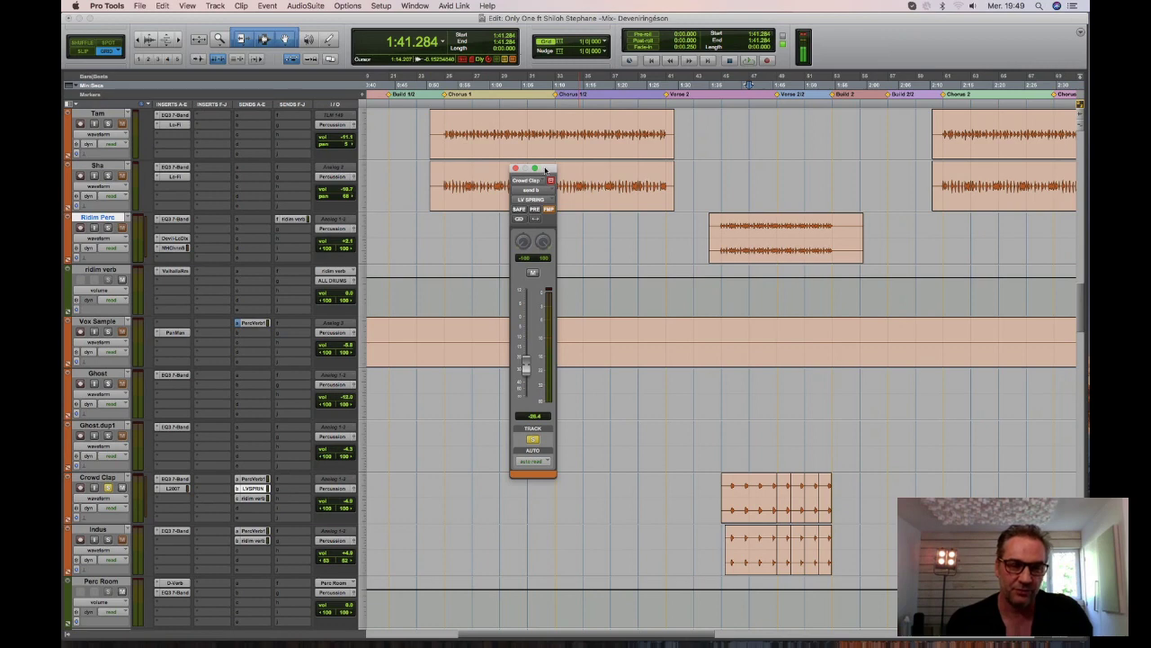
left_click_drag(547, 169, 450, 157)
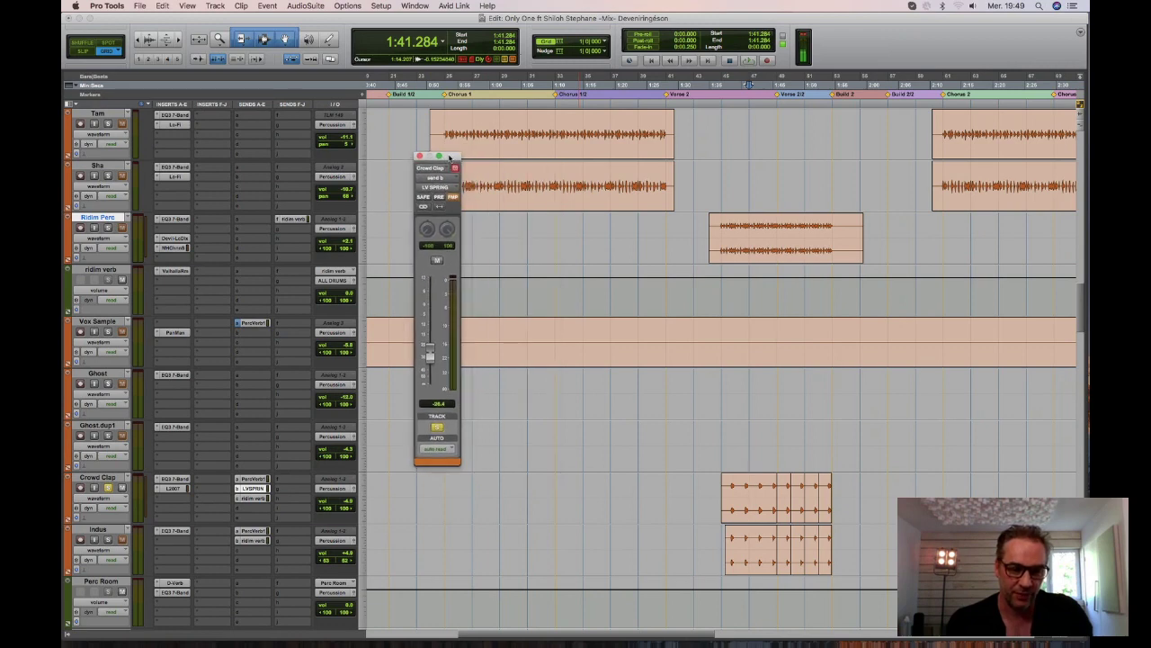
left_click(252, 498)
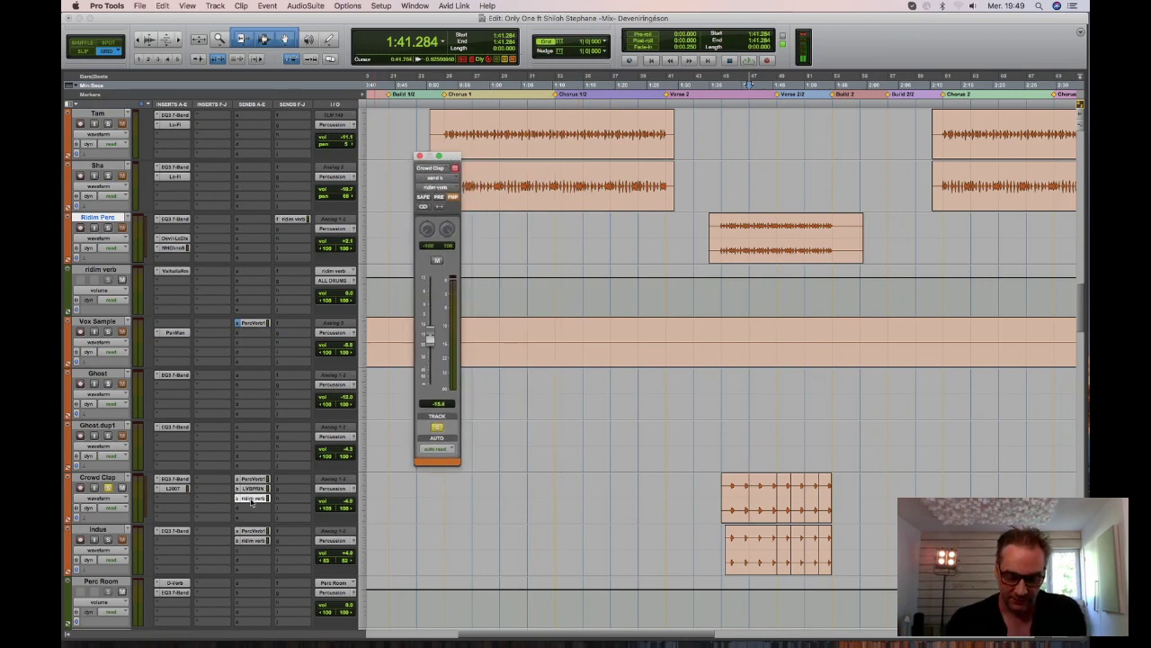
Switch to the Mix window, bring the percussion returns and Percussion bus into view, and close the Crowd Clap send window.
key("super+equal")
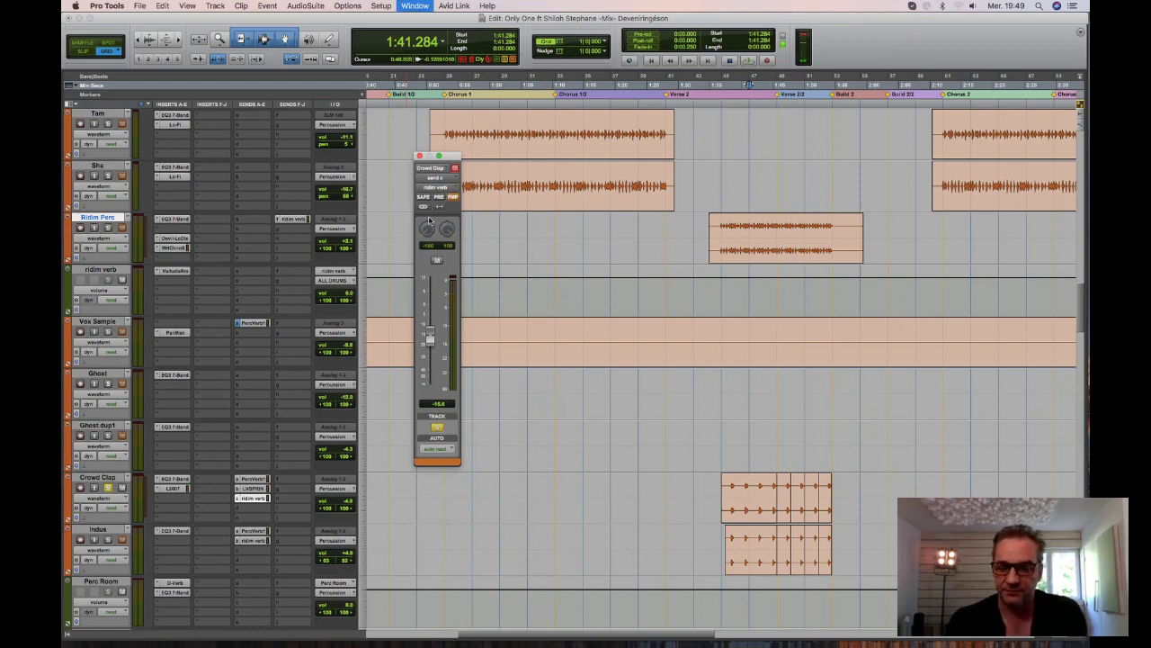
key("super+equal")
scroll(793, 422, "right", 5)
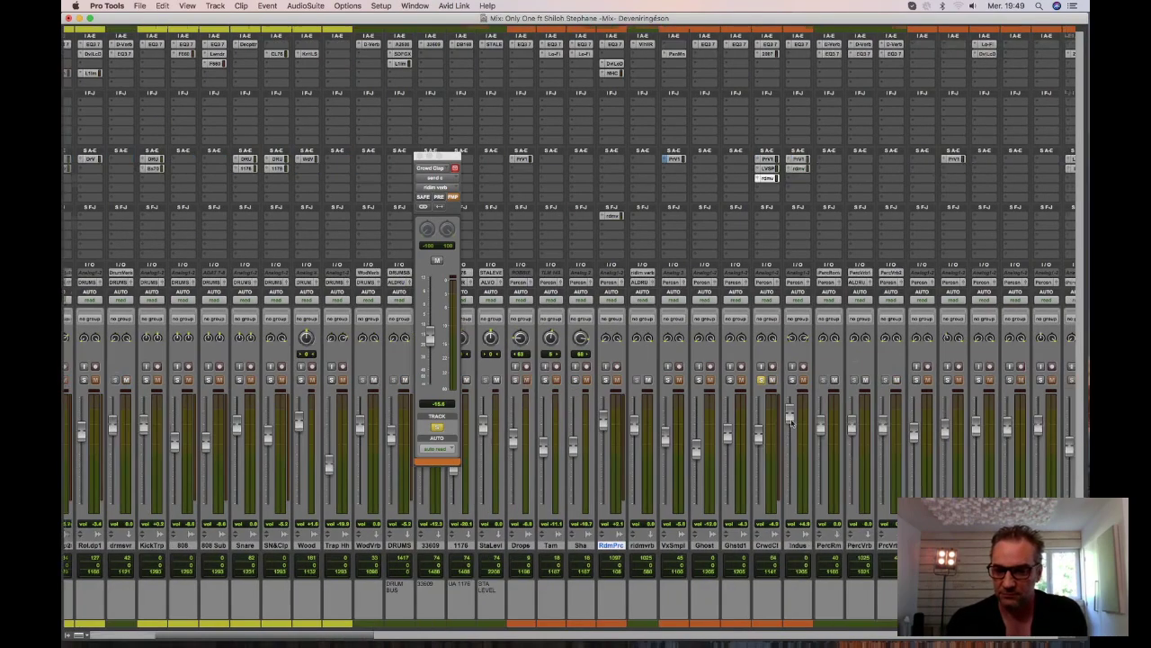
scroll(793, 423, "right", 3)
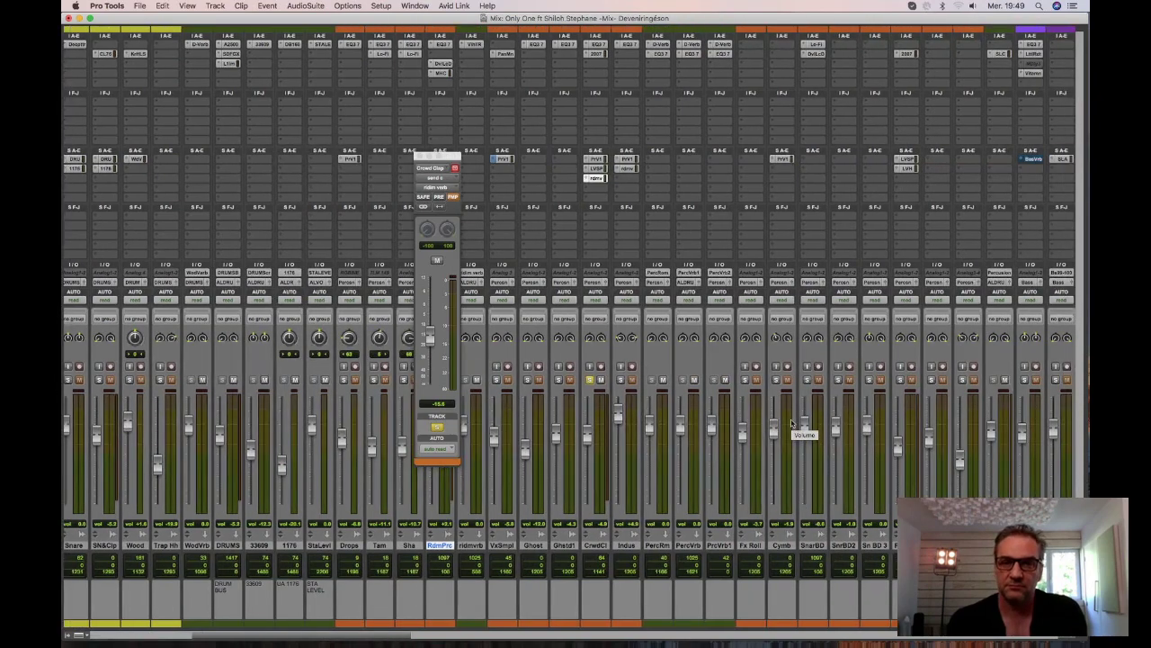
scroll(792, 423, "right", 3)
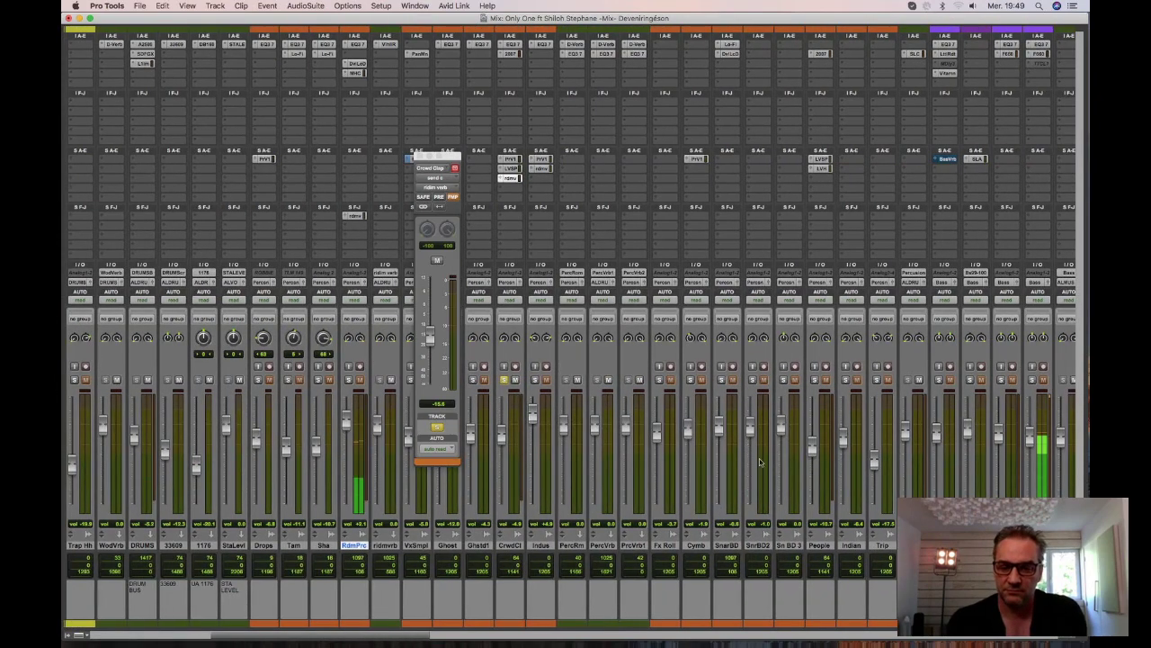
scroll(760, 463, "right", 4)
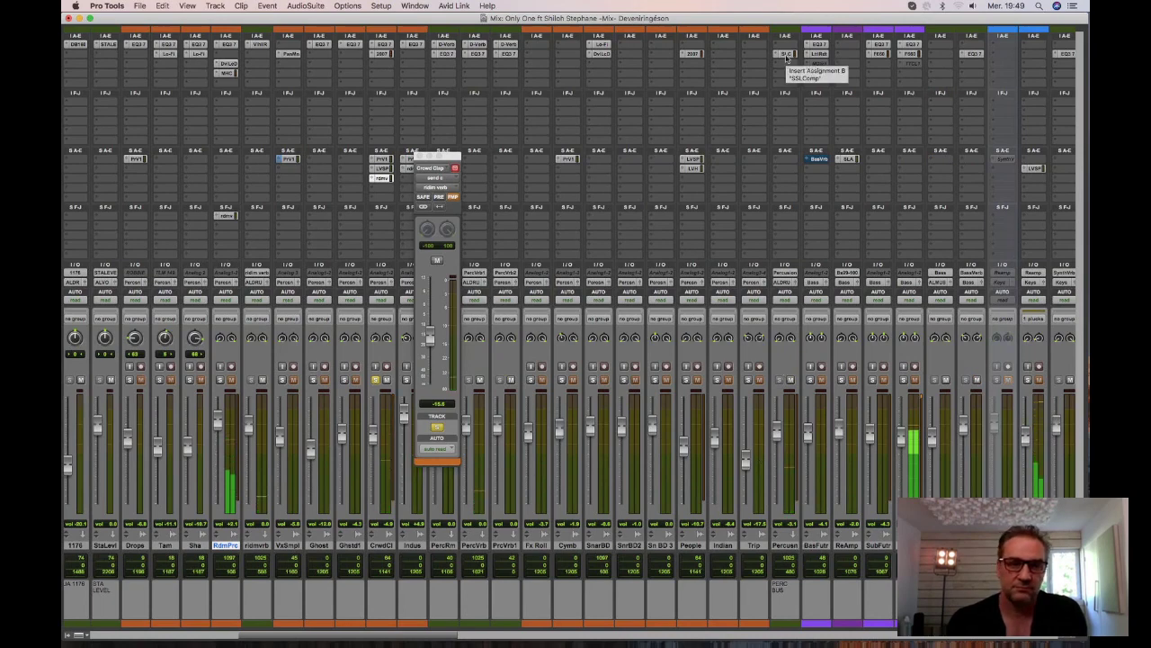
left_click(420, 158)
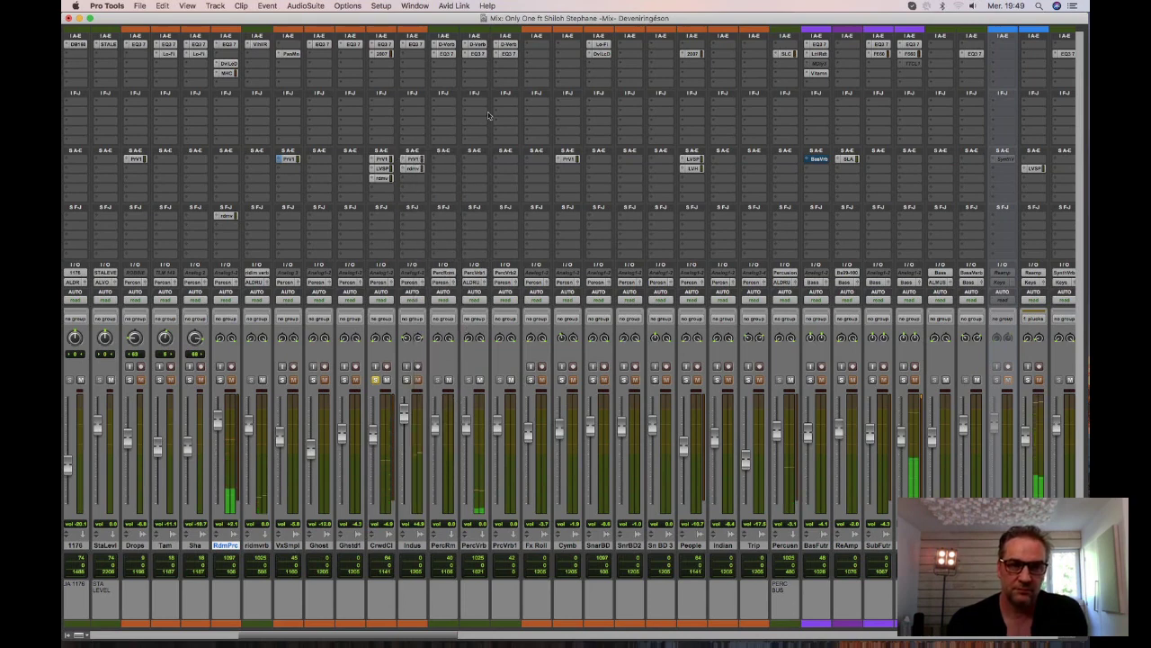
Open the D-Verb insert on the Perc Verb return, inspect its reverb type, size and decay settings, and close it.
left_click(476, 43)
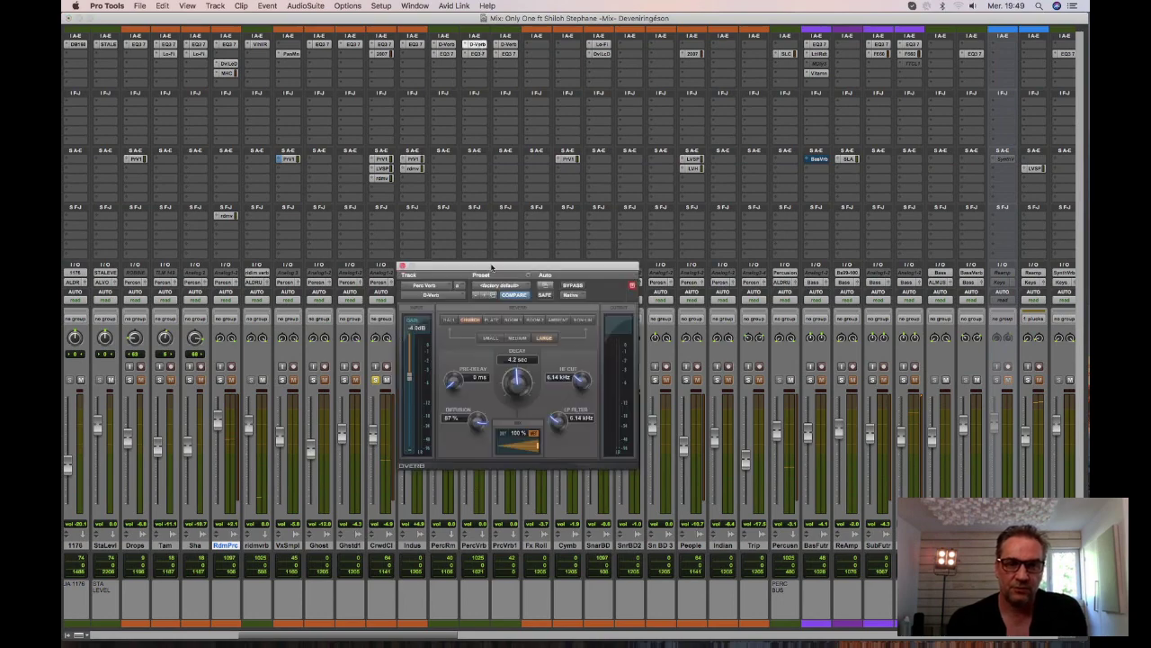
left_click_drag(492, 267, 688, 79)
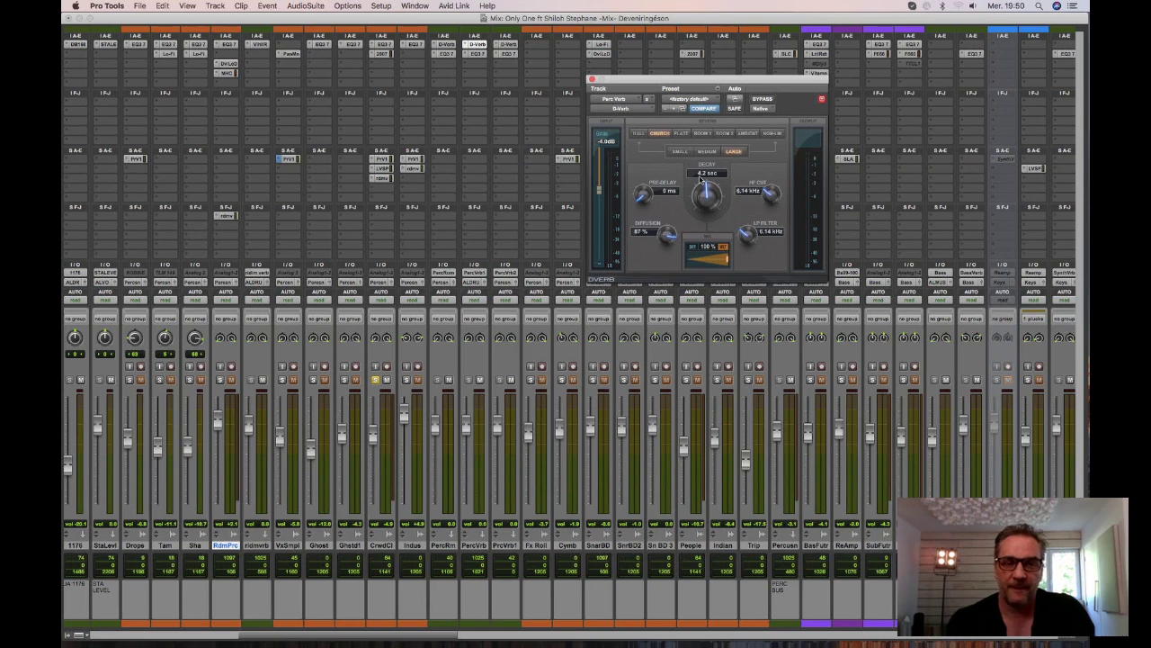
left_click_drag(684, 79, 684, 81)
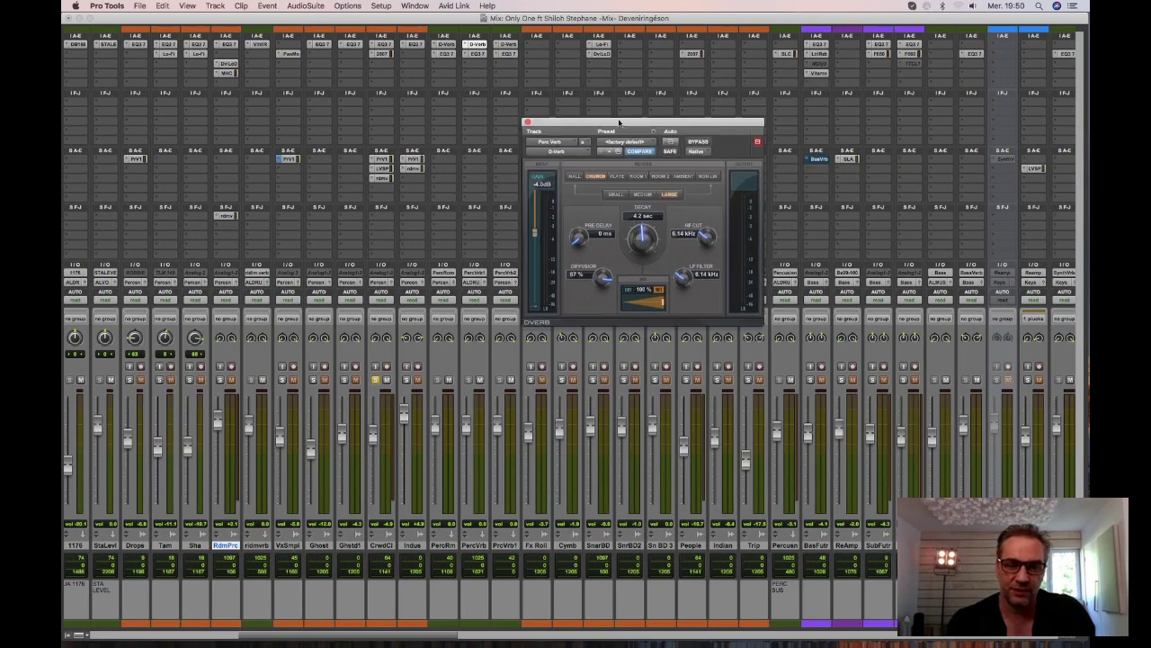
left_click_drag(620, 122, 576, 123)
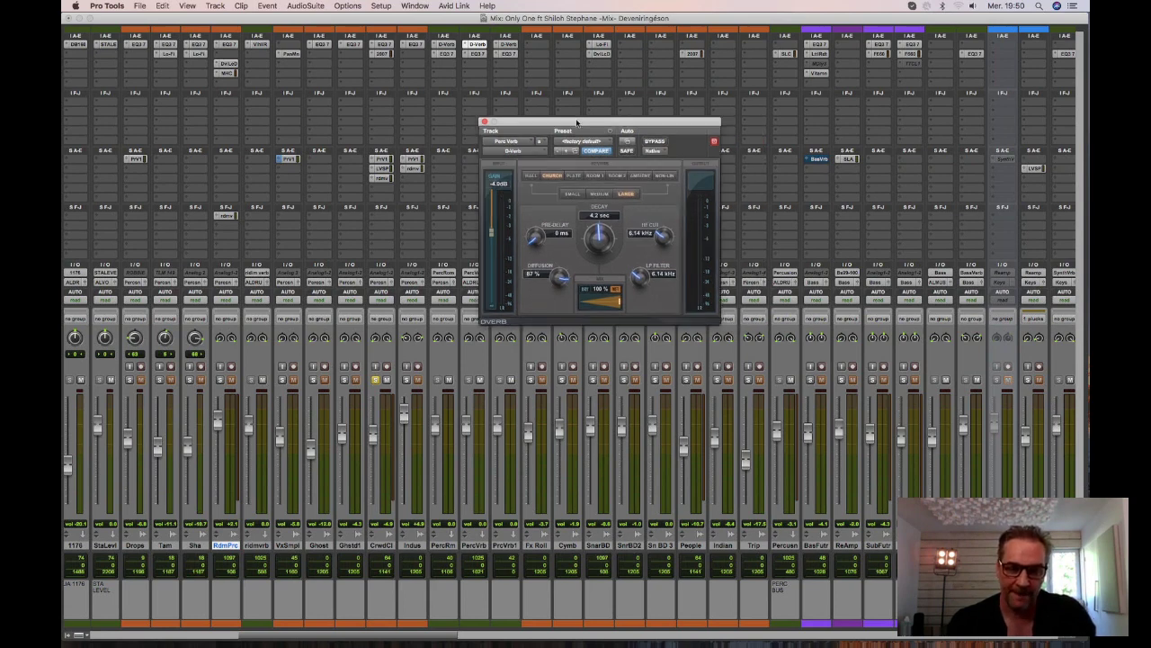
mouse_move(576, 123)
left_mouse_down()
mouse_move(570, 104)
mouse_move(572, 120)
left_mouse_up()
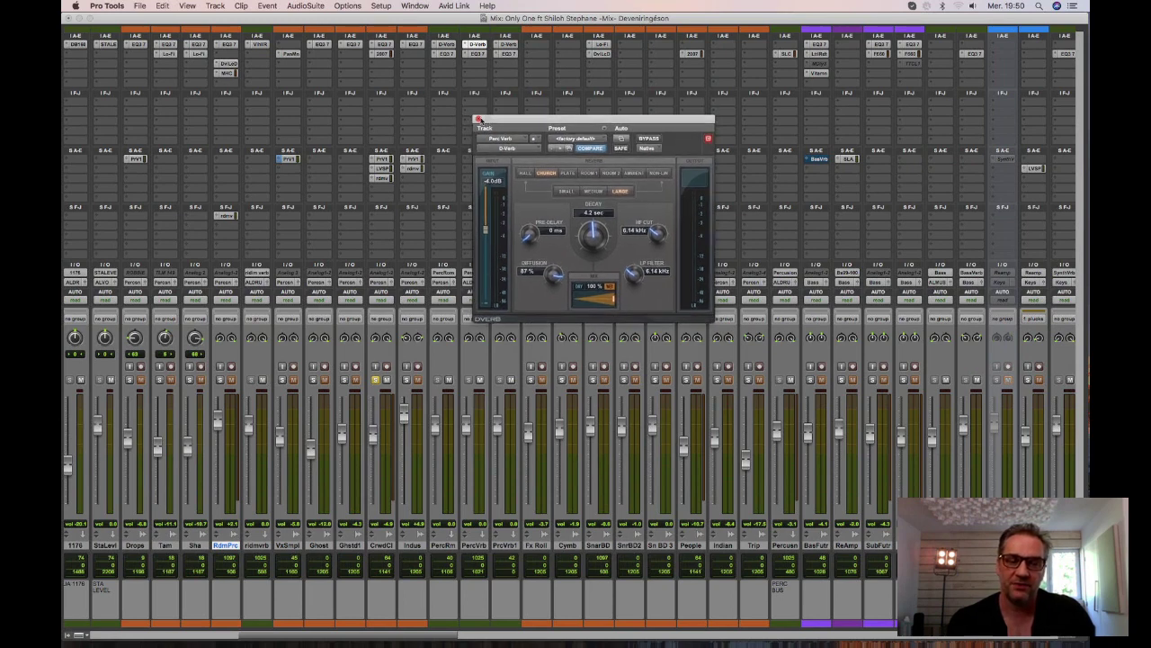
left_click_drag(508, 122, 556, 104)
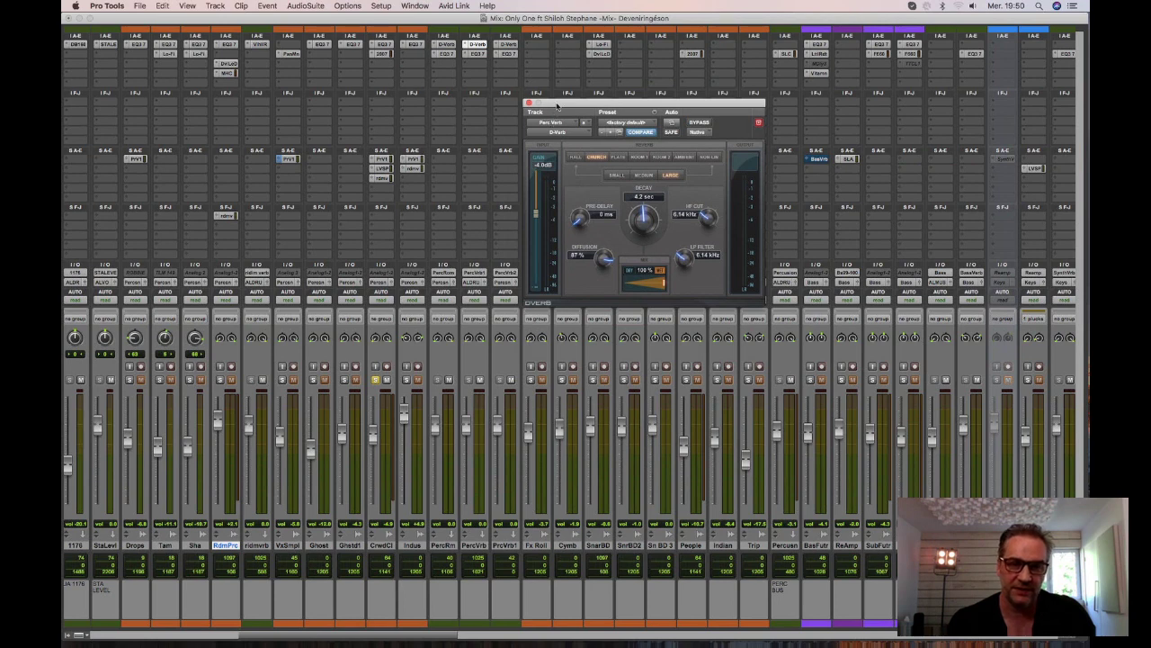
left_click_drag(557, 104, 489, 178)
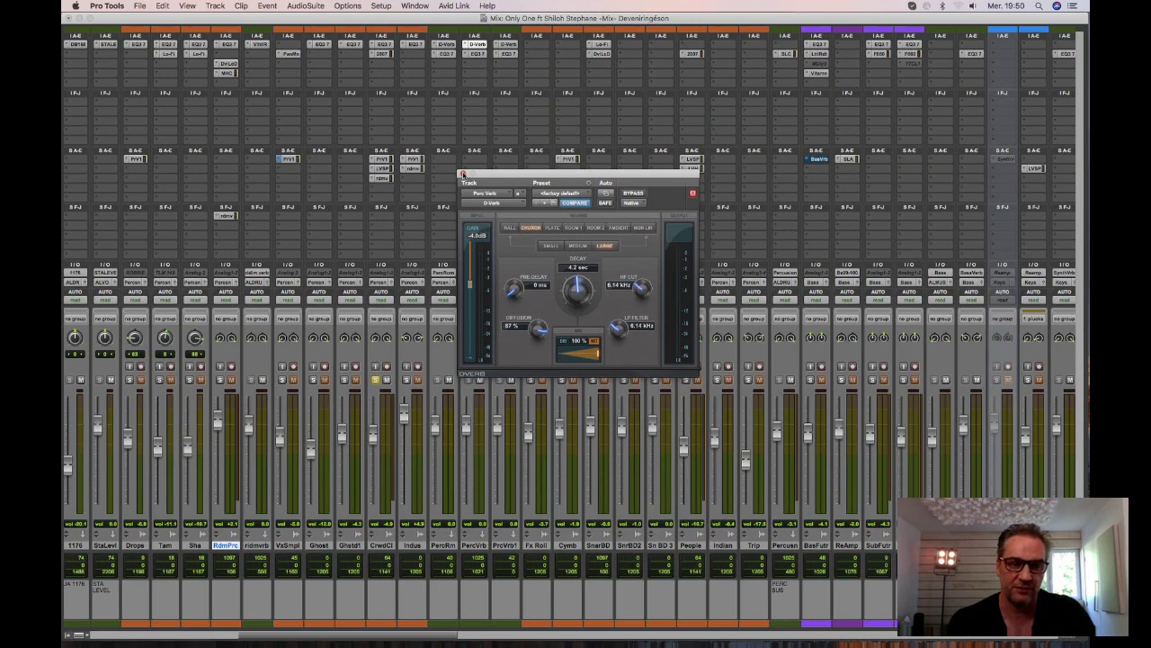
left_click(462, 173)
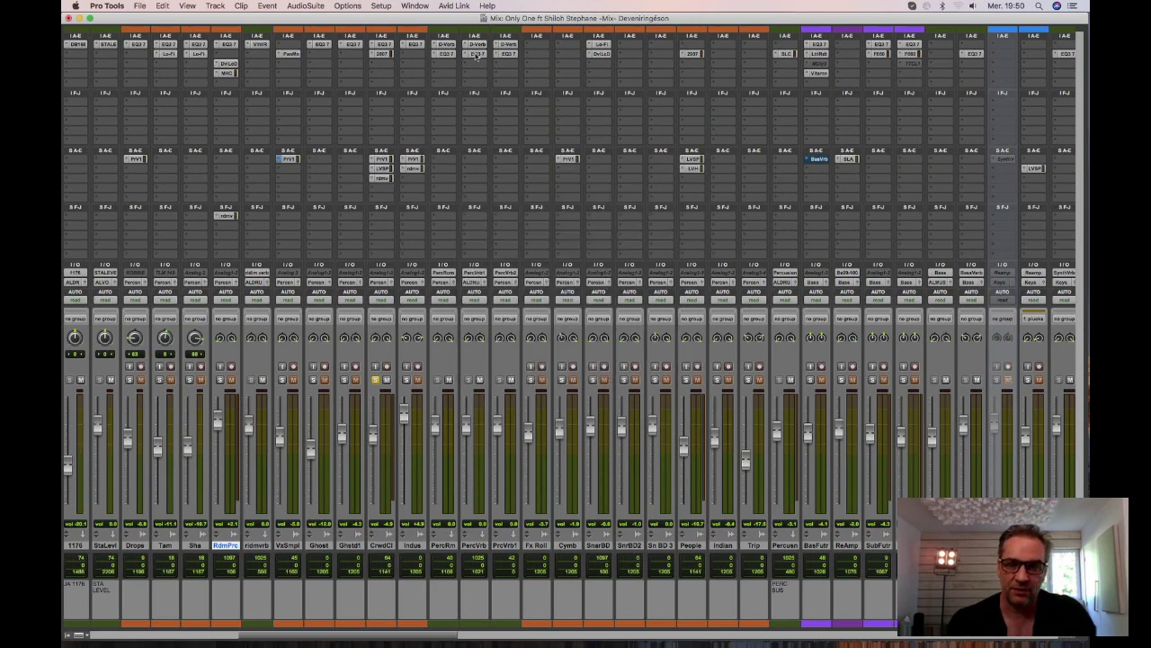
Open the EQ3 7-Band insert on the Perc Verb return, inspect its high-pass filter, and close it.
left_click(477, 54)
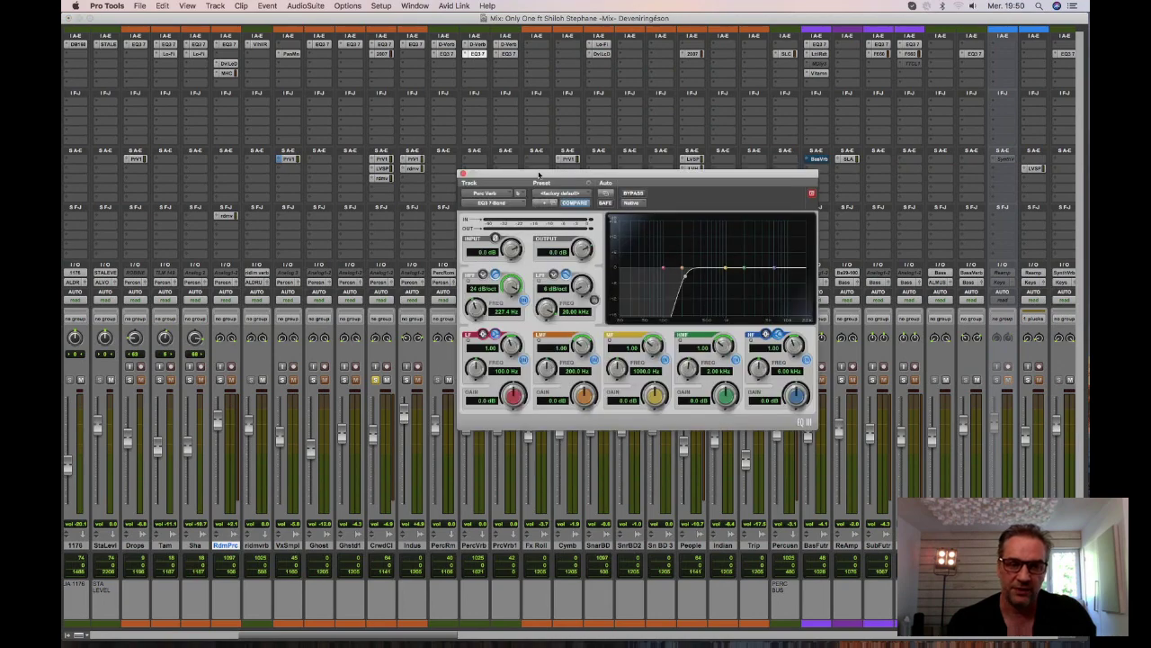
left_click_drag(539, 176, 509, 187)
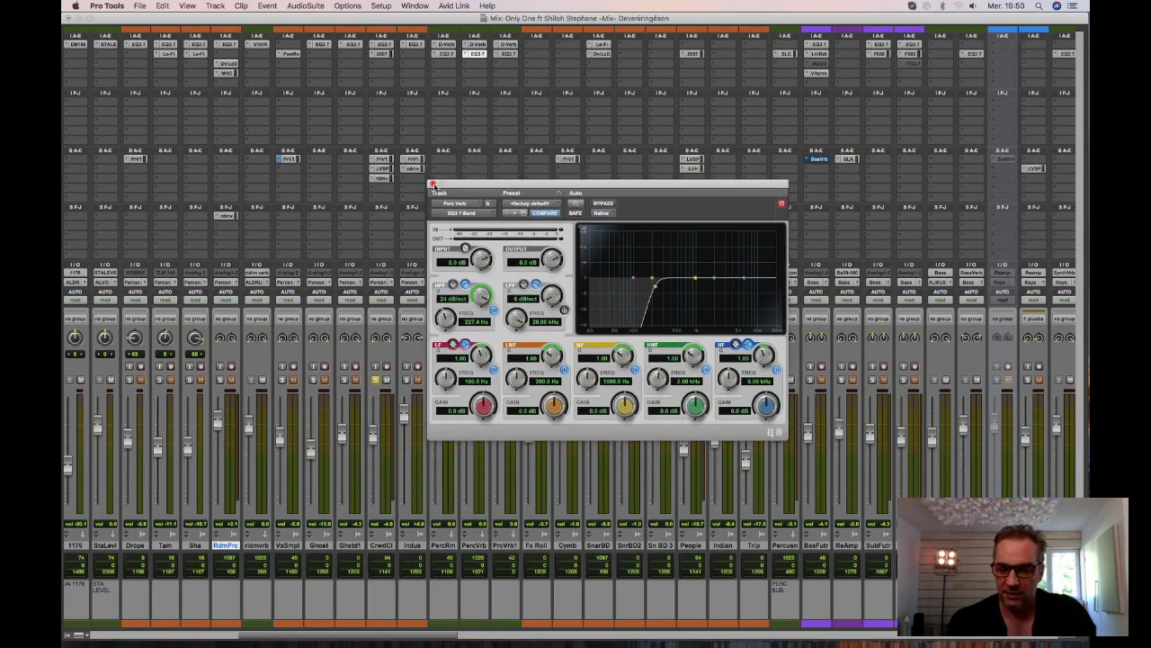
left_click(433, 185)
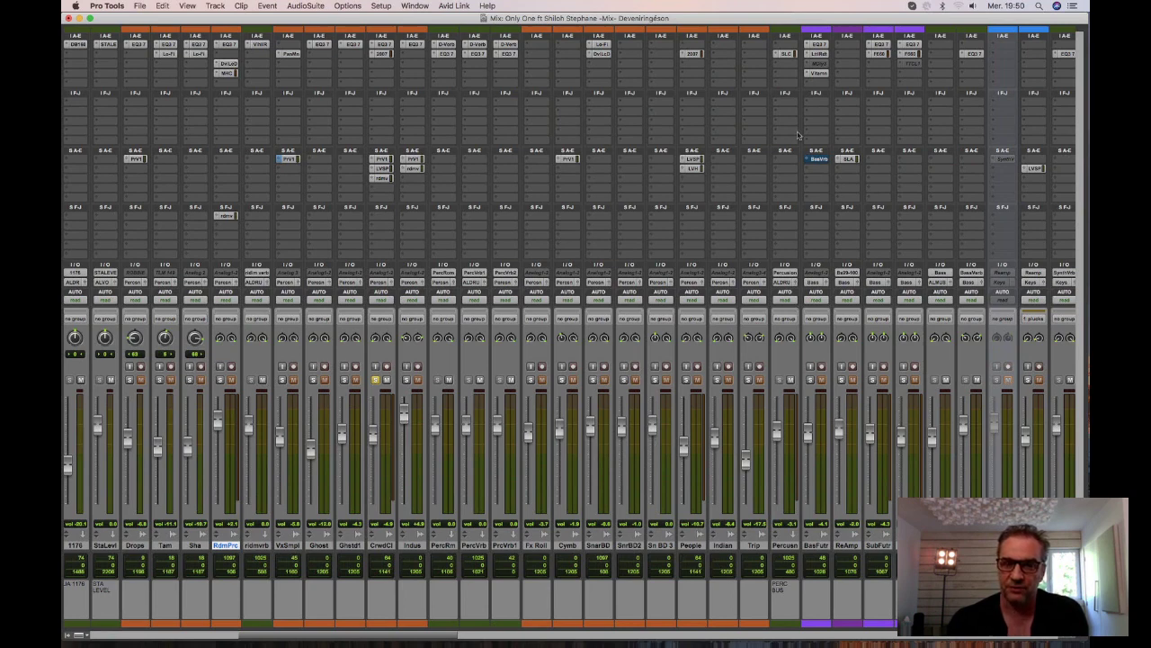
Open the SSLComp insert on the Percussion bus and solo all channels from Drops through Indian.
left_click(787, 54)
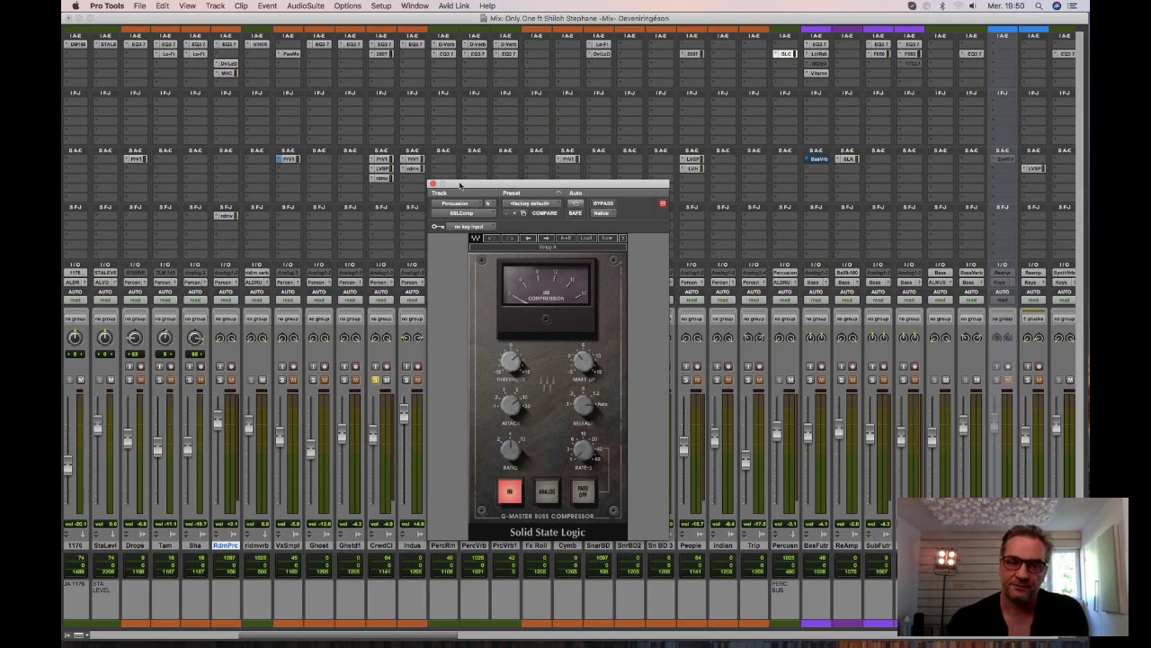
left_click_drag(460, 184, 632, 21)
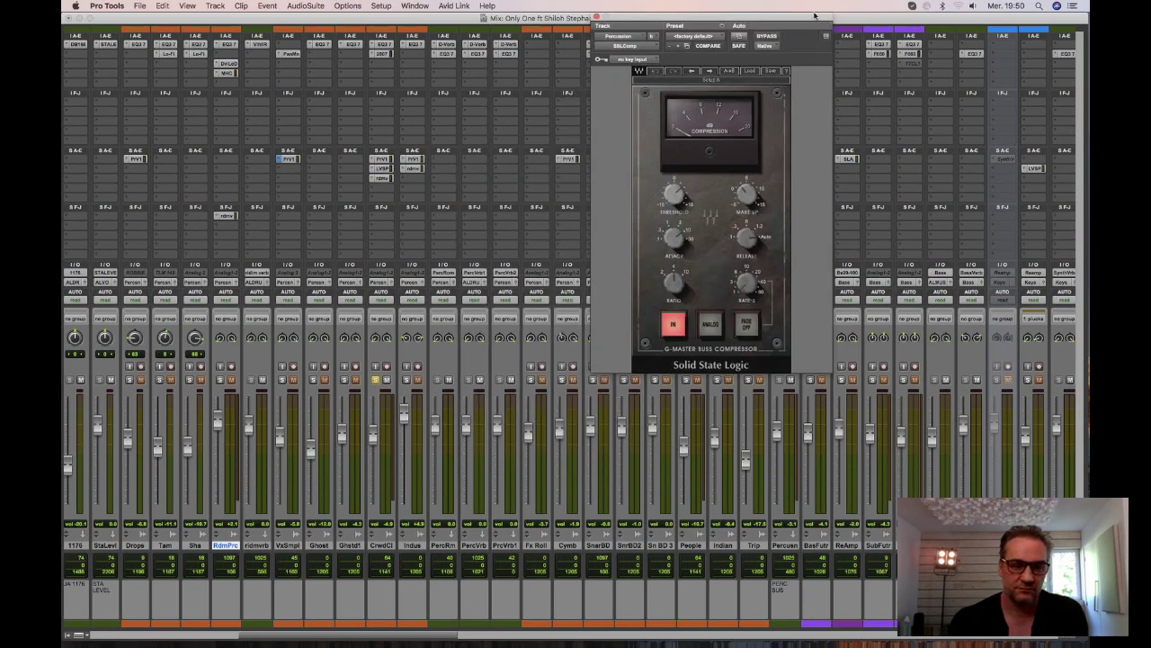
left_click(287, 546)
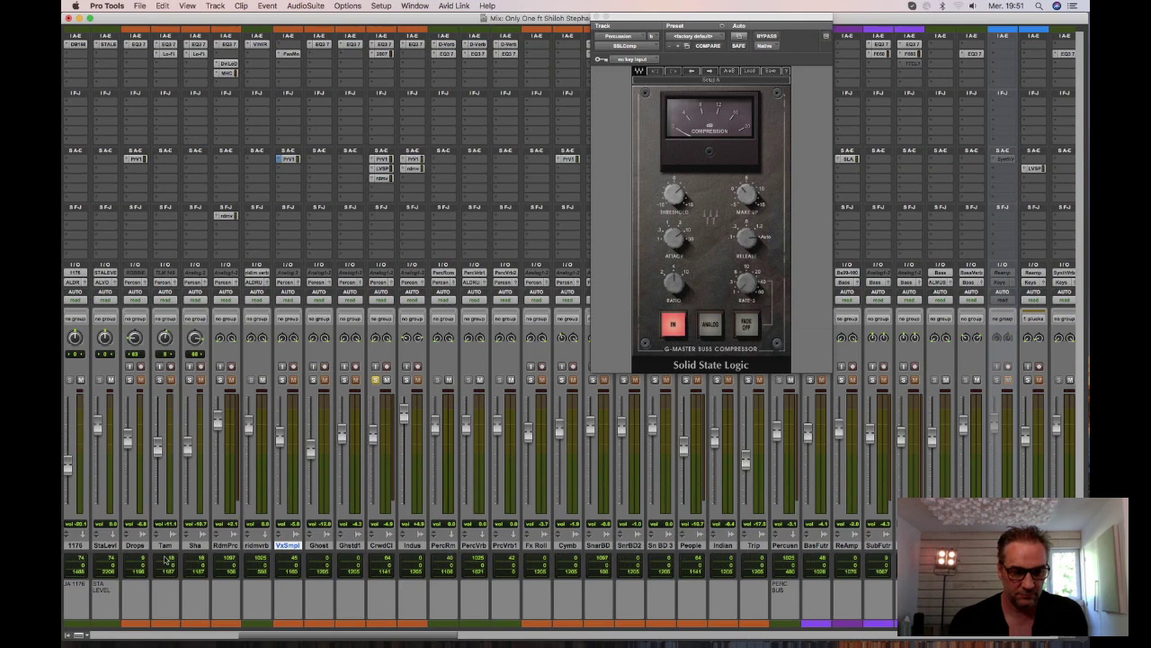
left_click(136, 545)
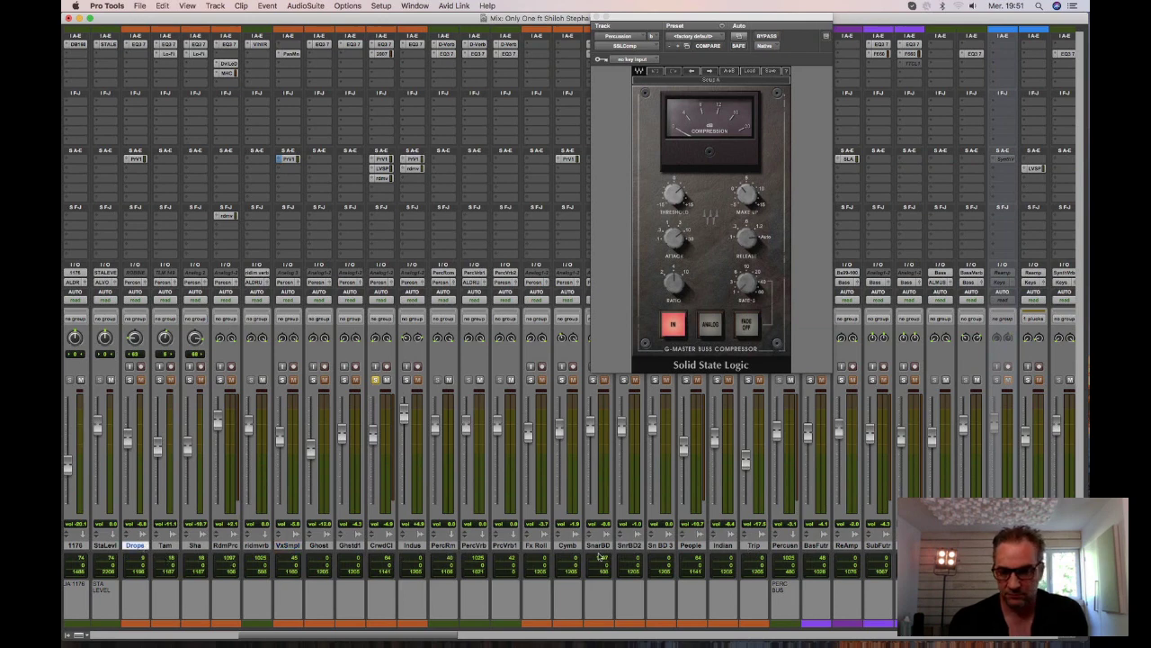
left_click(727, 545, "shift")
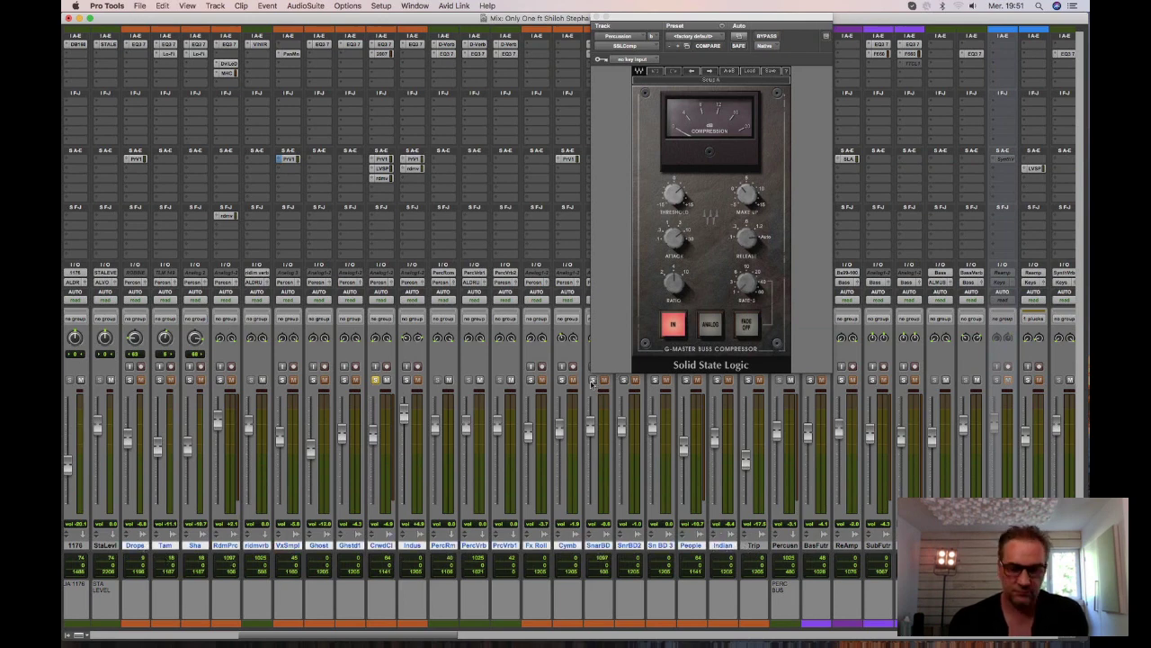
left_click(592, 379, "alt+shift")
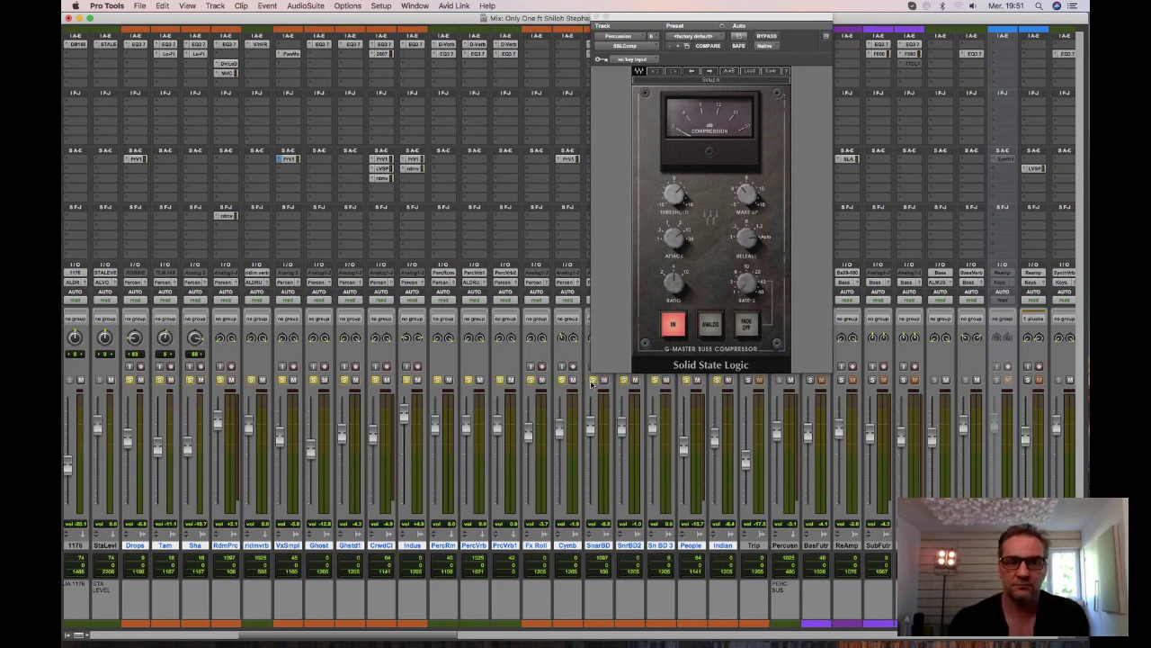
Return to the Edit window, select about 8.8 seconds of the Tam clip in Chorus 1/2, and play it.
key("super+equal")
left_click_drag(418, 141, 266, 258)
left_click_drag(583, 135, 638, 134)
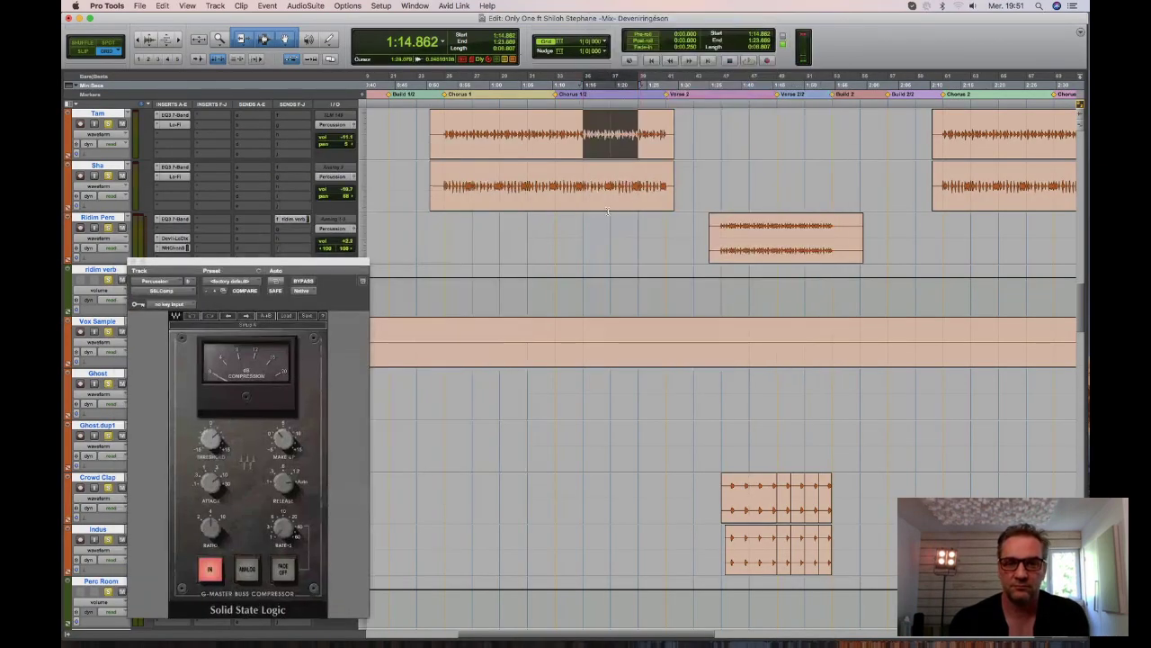
key("space")
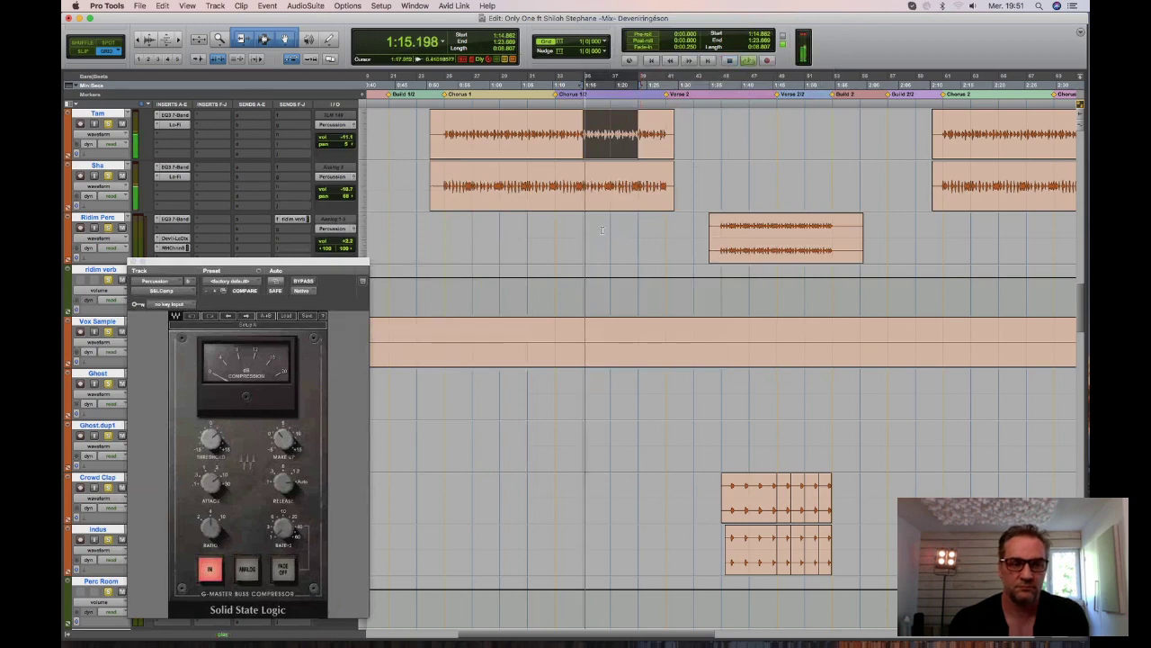
Compare the looped percussion with the Percussion bus SSLComp bypassed and engaged, and stop playback.
left_click_drag(324, 286, 394, 132)
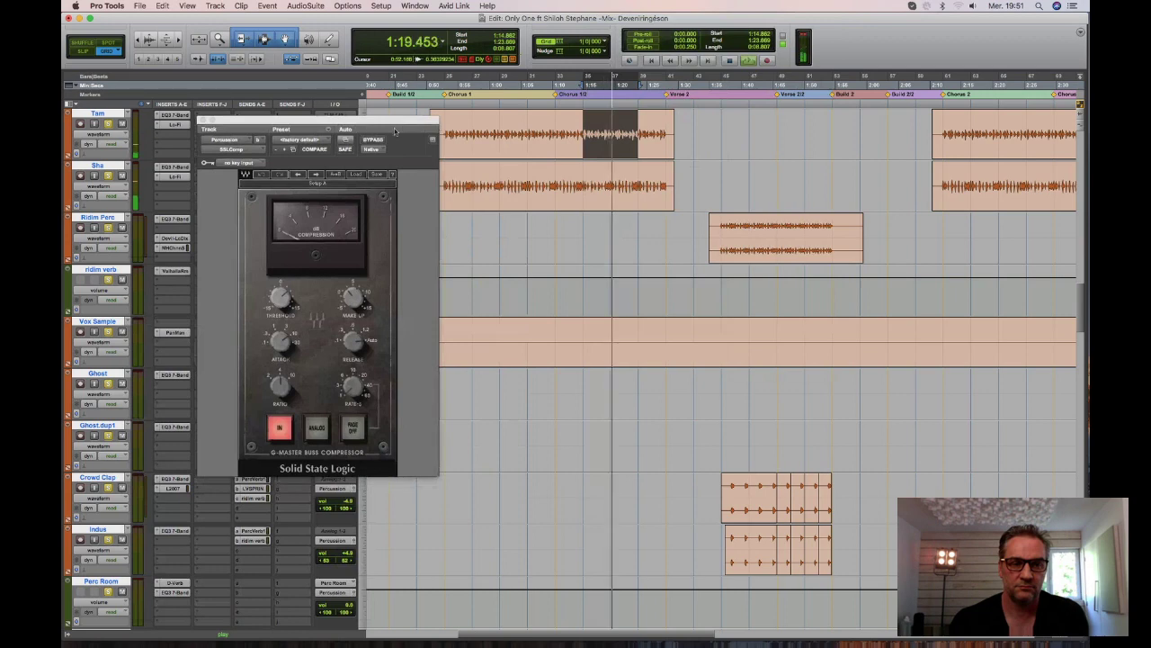
left_click(379, 140)
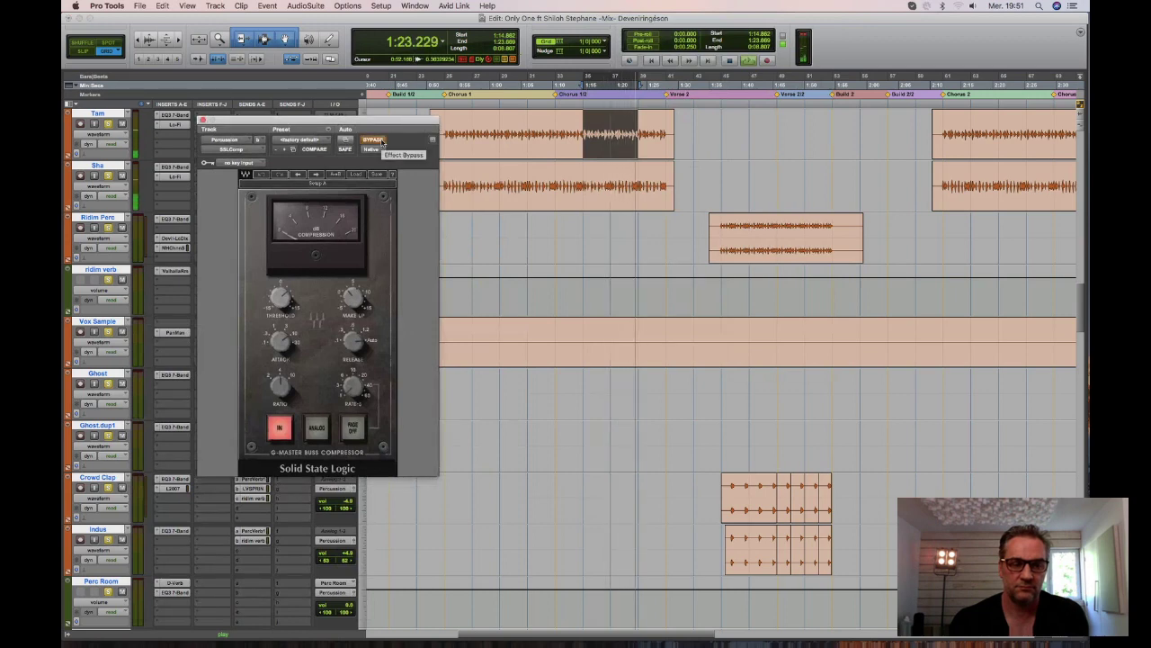
left_click(380, 140)
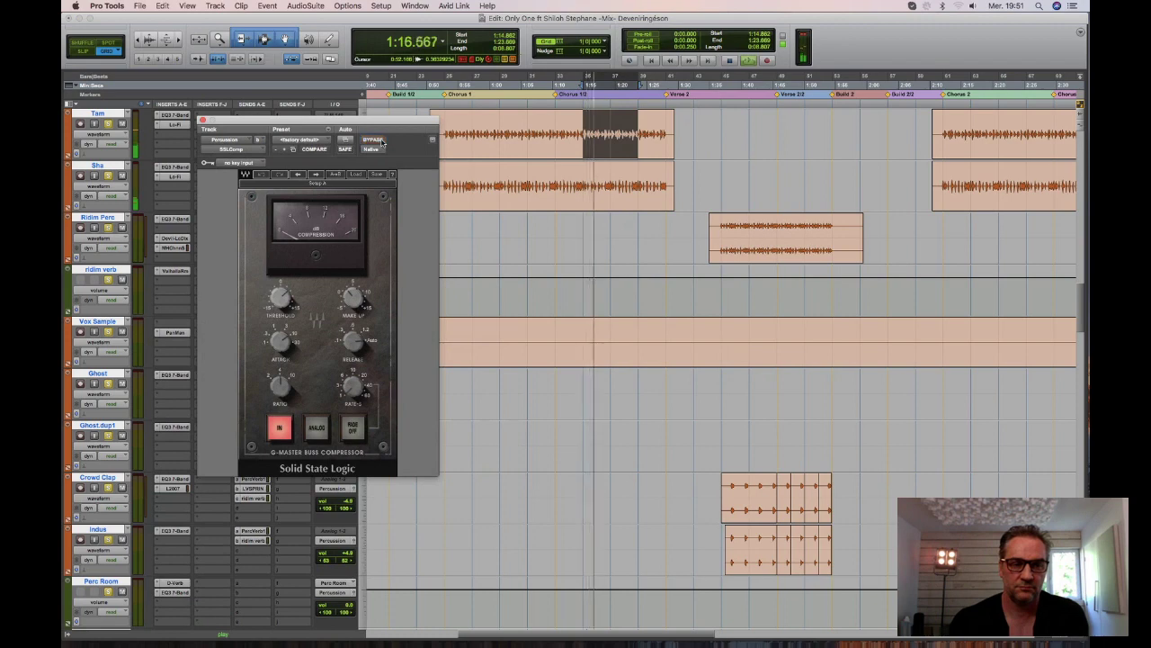
left_click_drag(377, 131, 527, 261)
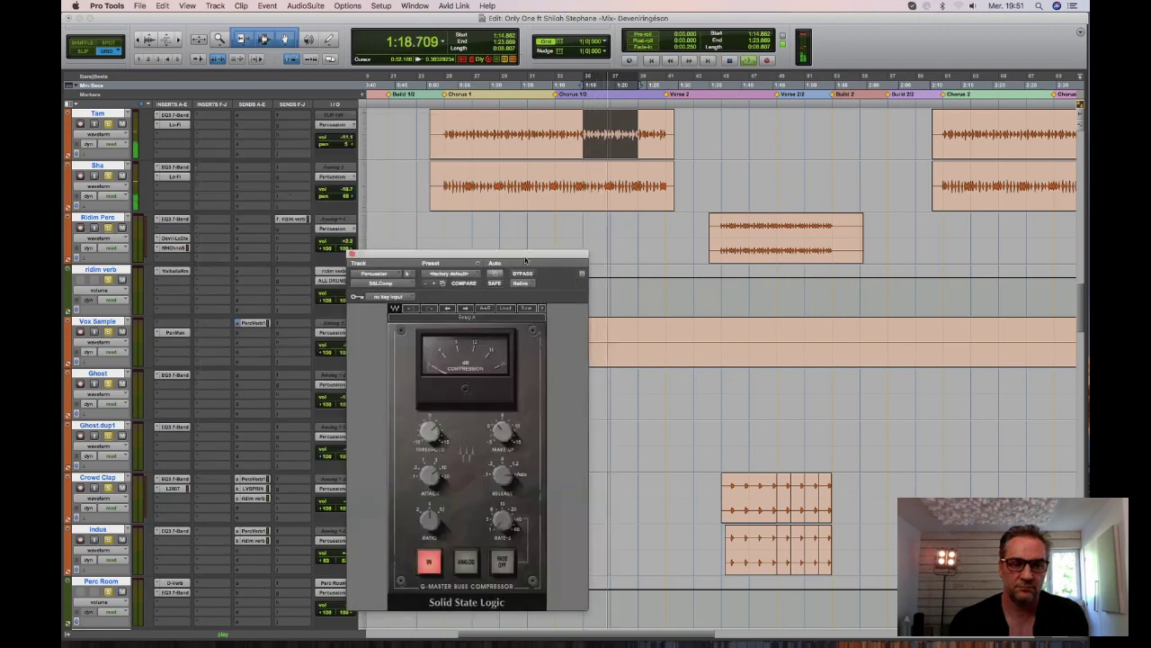
key("space")
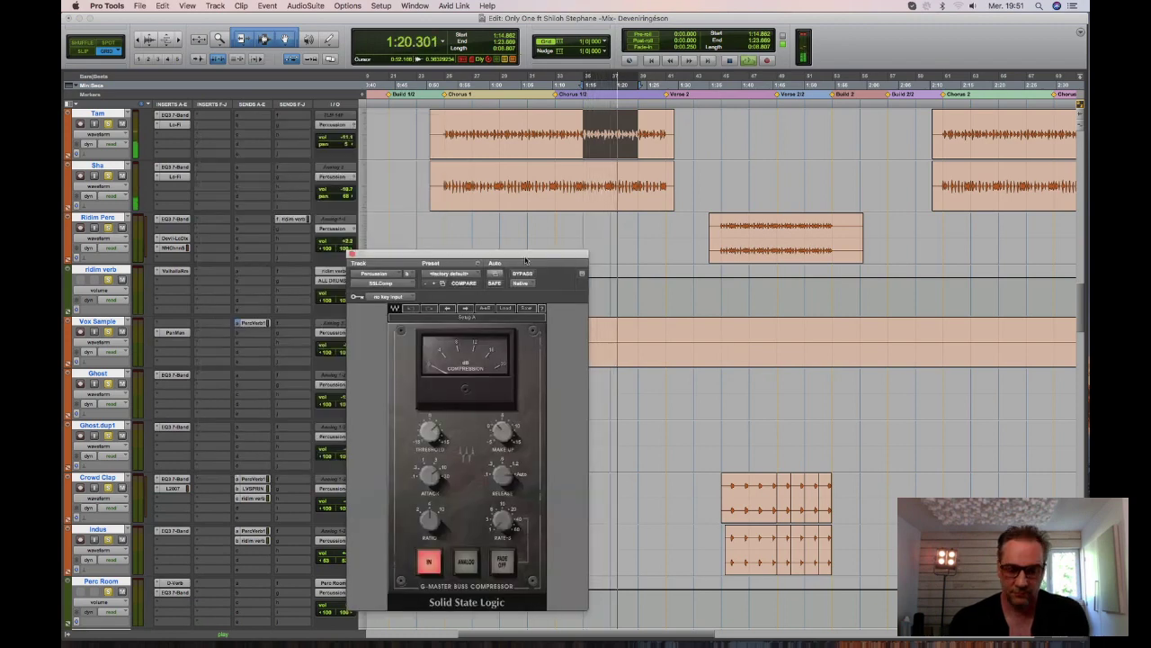
key("space")
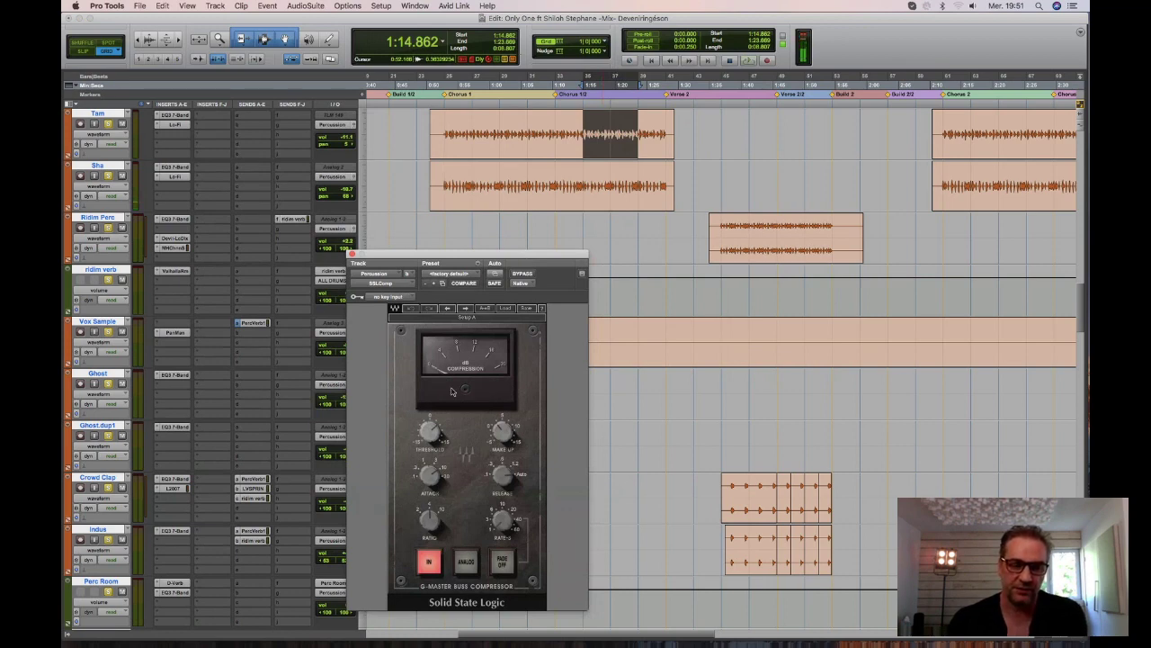
Move the Percussion bus SSLComp window clear of the track insert, send and I/O columns.
left_click_drag(432, 254, 372, 183)
mouse_move(465, 351)
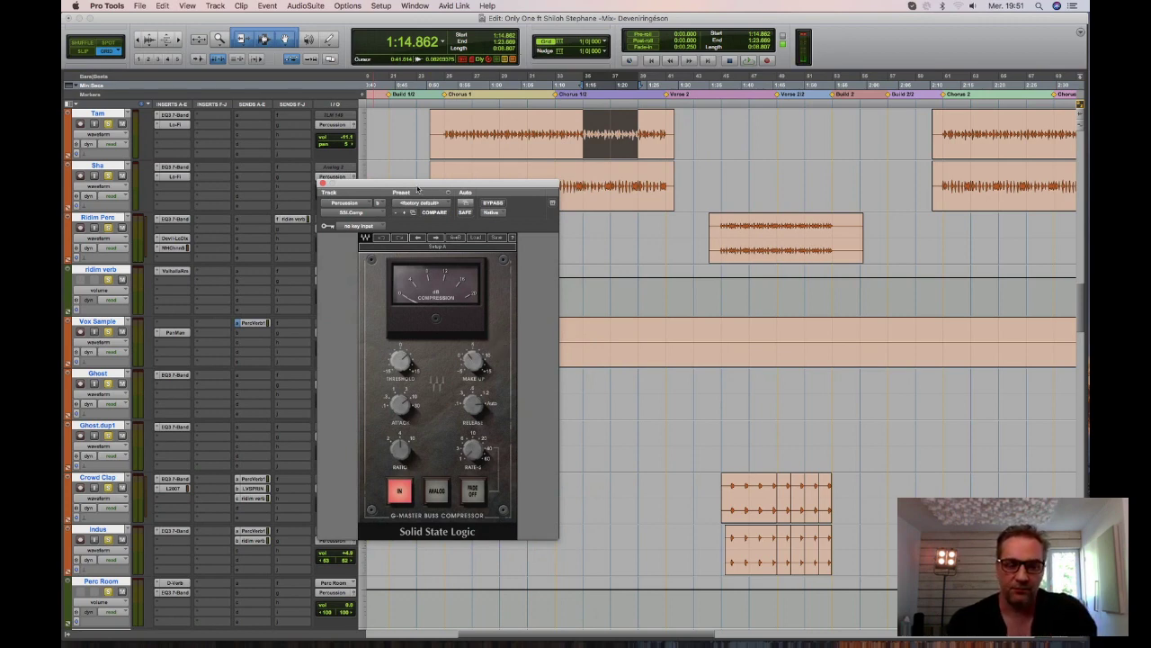
left_click_drag(417, 189, 491, 185)
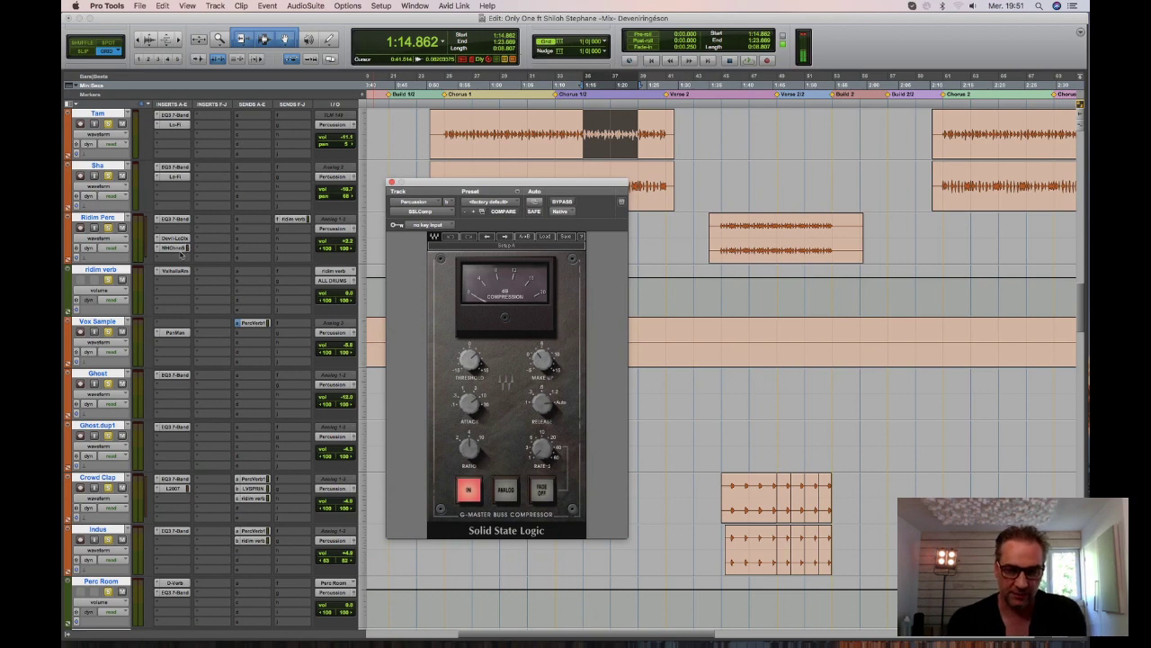
Switch to the Mix window and clear the solos on all percussion channels.
key("super+equal")
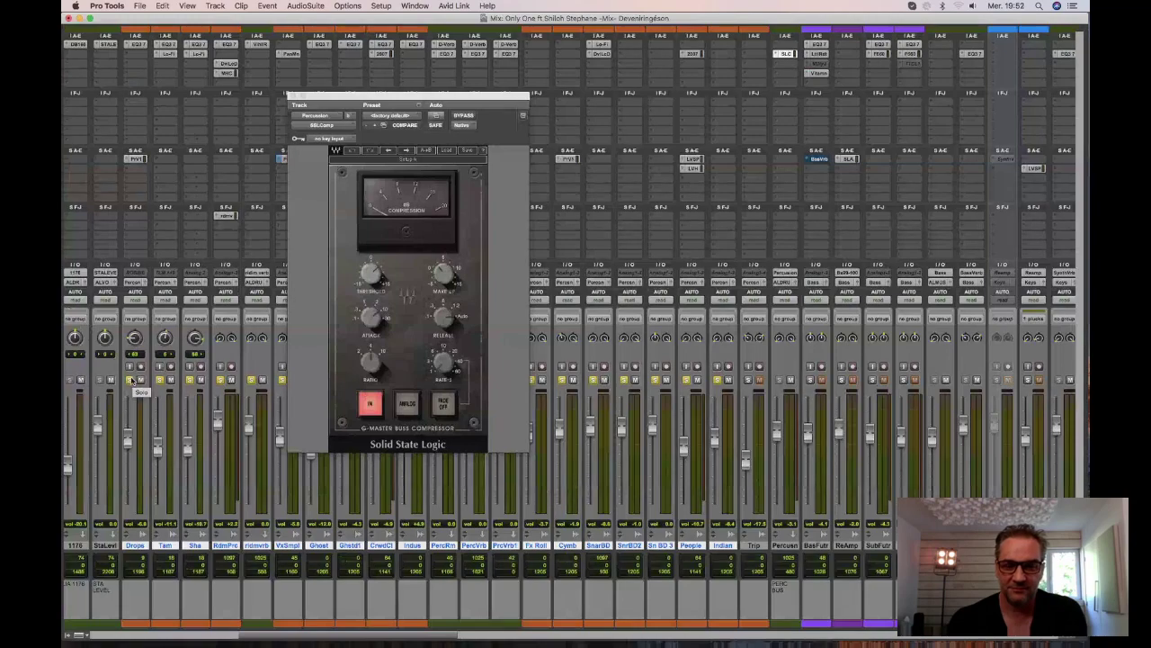
scroll(702, 375, "right", 3)
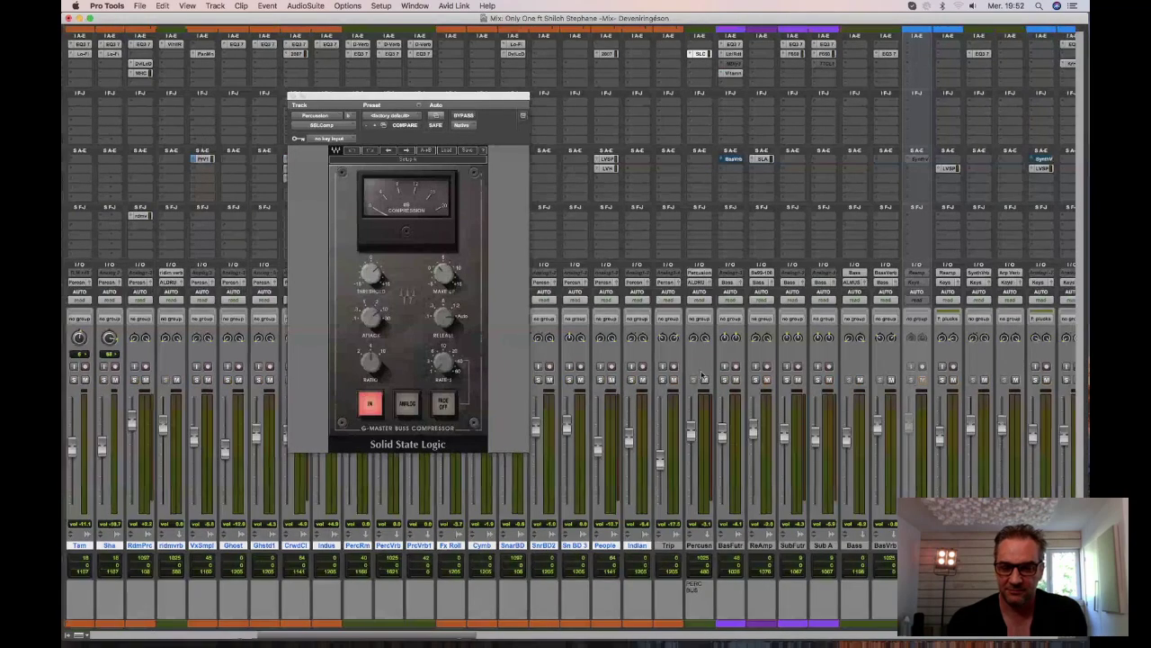
scroll(702, 375, "right", 2)
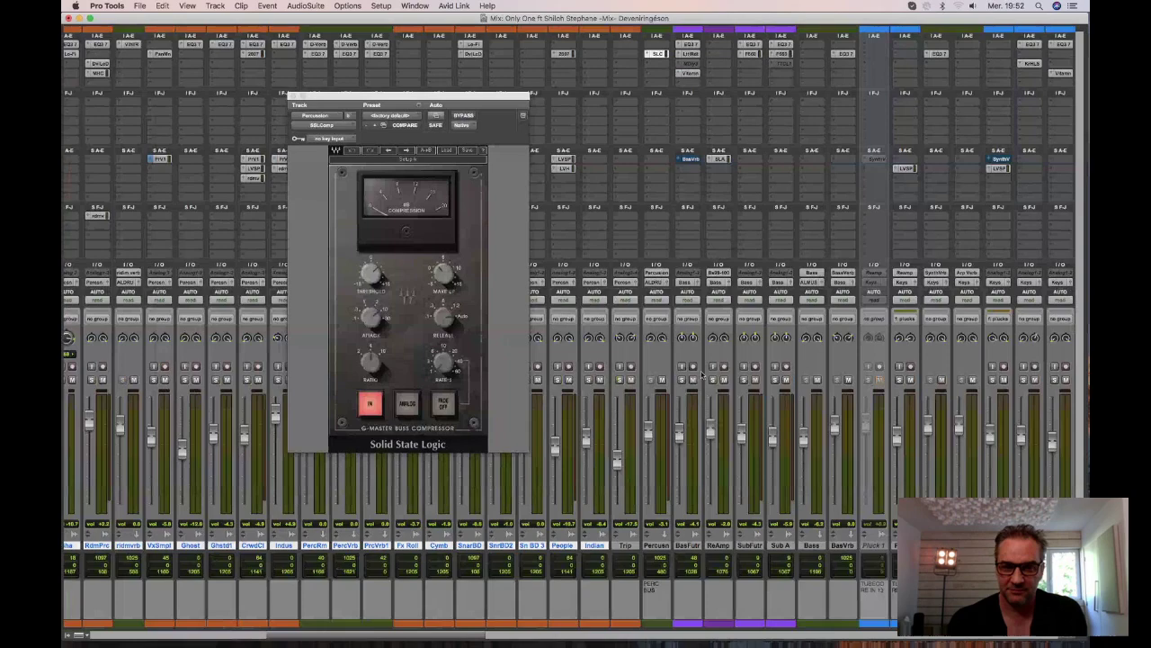
scroll(704, 377, "right", 3)
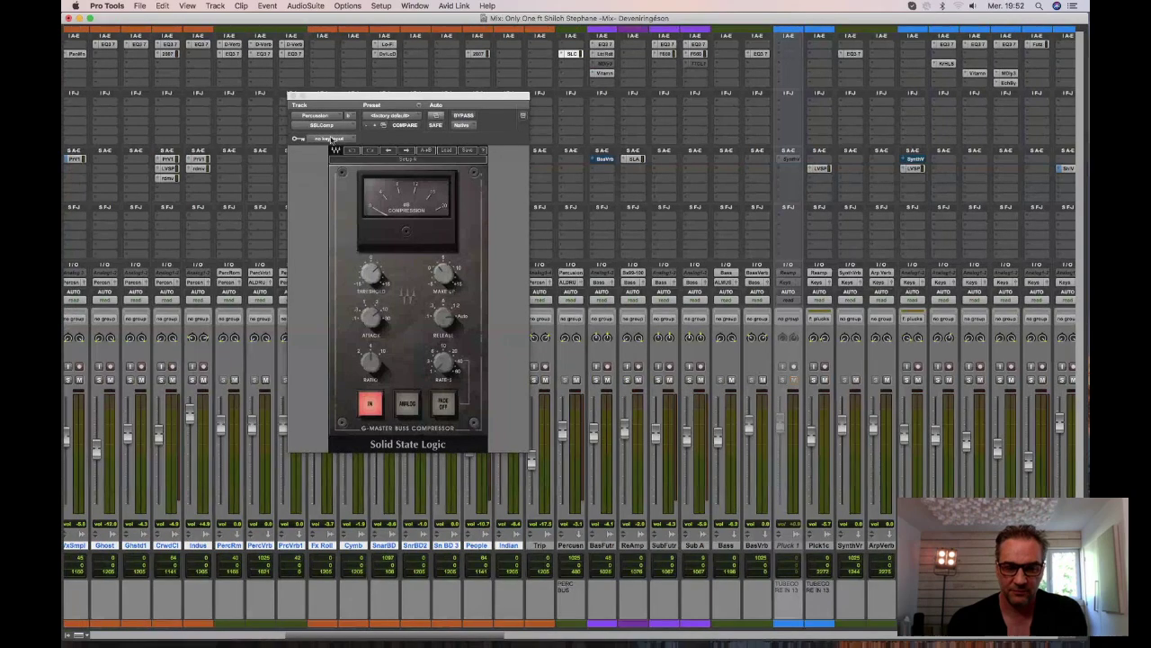
Close the SSLComp window and clear the percussion channel selection.
key("super+w")
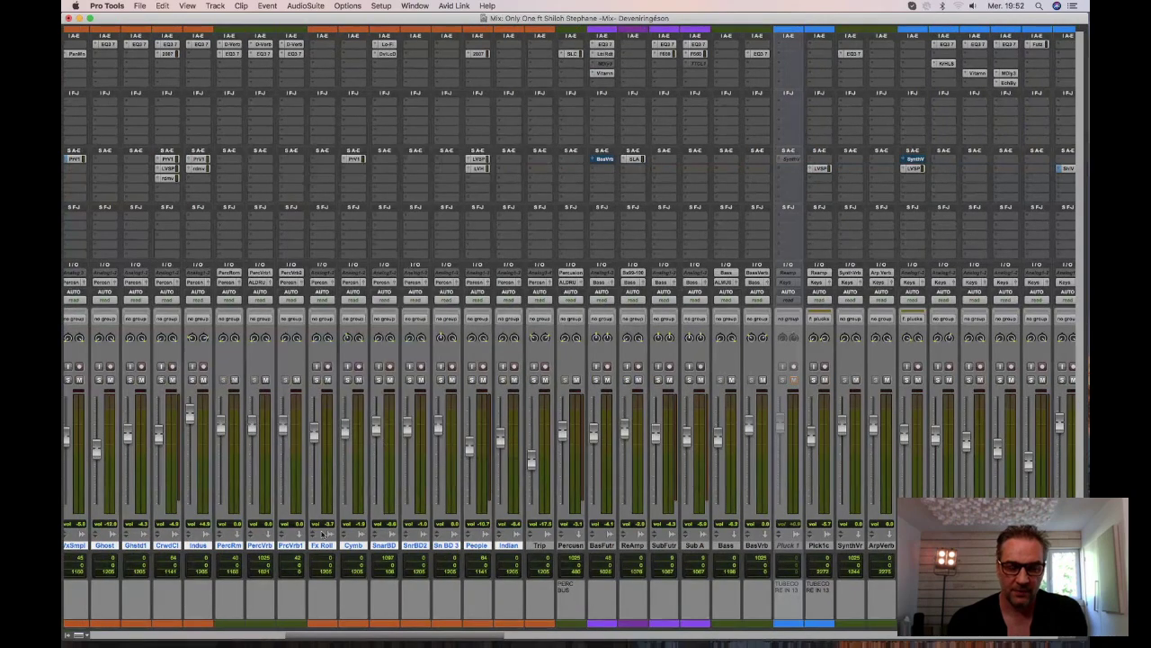
left_click(299, 538)
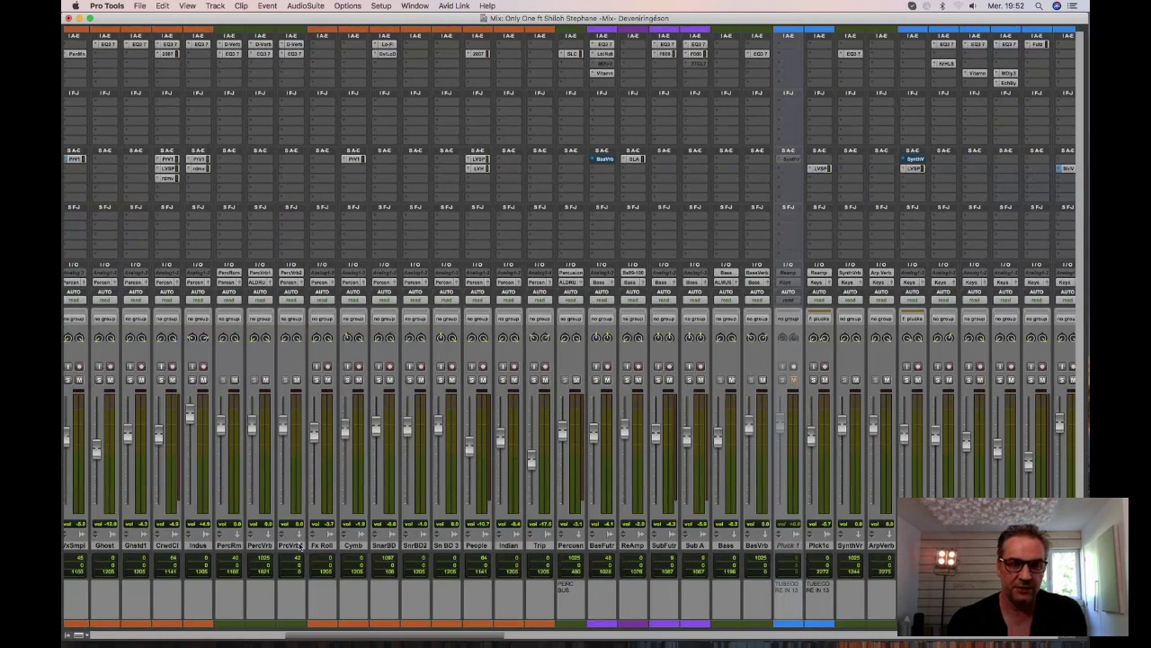
Open the D-Verb insert on the Perc Room return, inspect its settings, and close it.
scroll(386, 531, "left", 4)
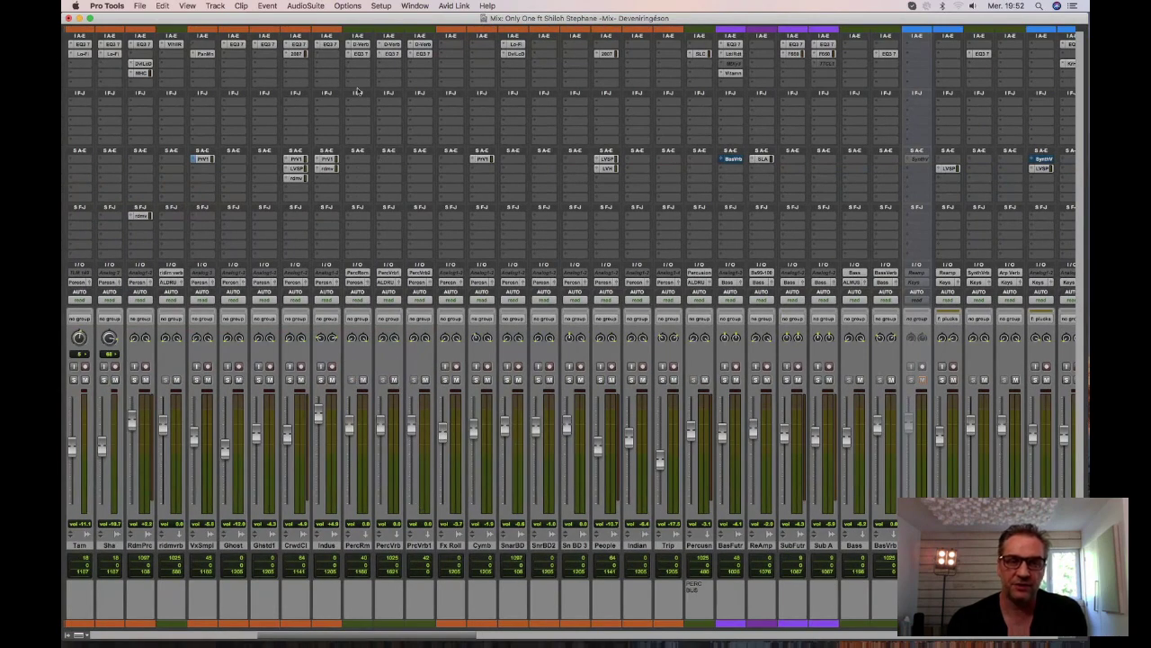
left_click(358, 44)
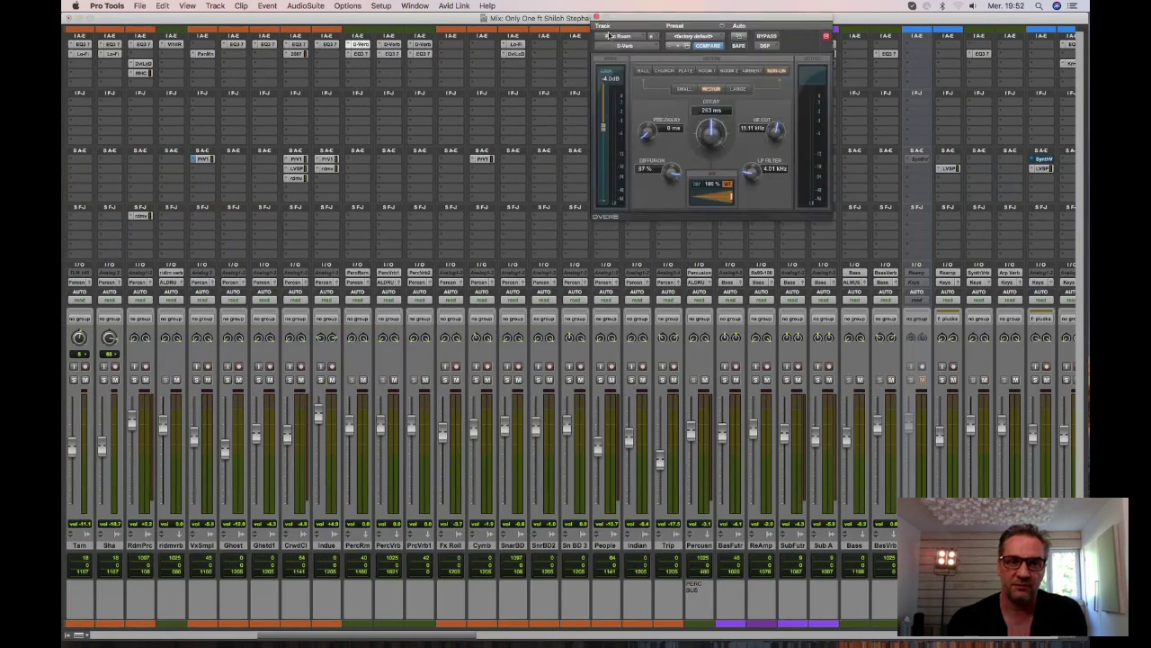
left_click_drag(615, 24, 520, 77)
left_click(501, 75)
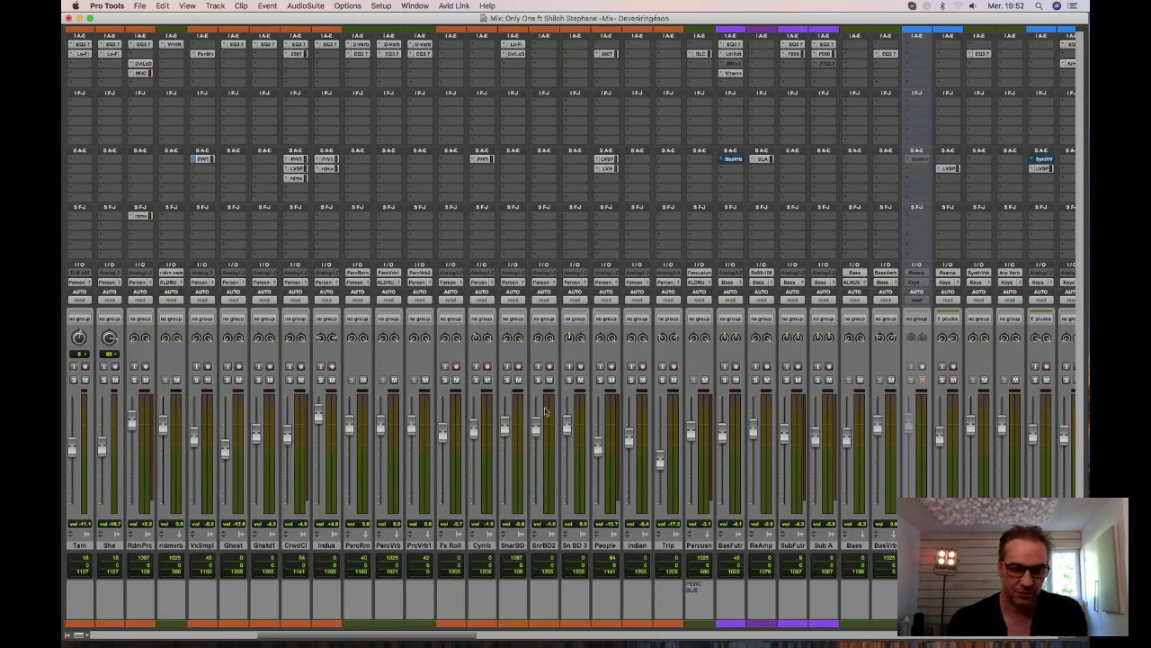
Look over the bass, keys and effects channels that follow the Percussion bus in the Mix window.
scroll(544, 412, "right", 4)
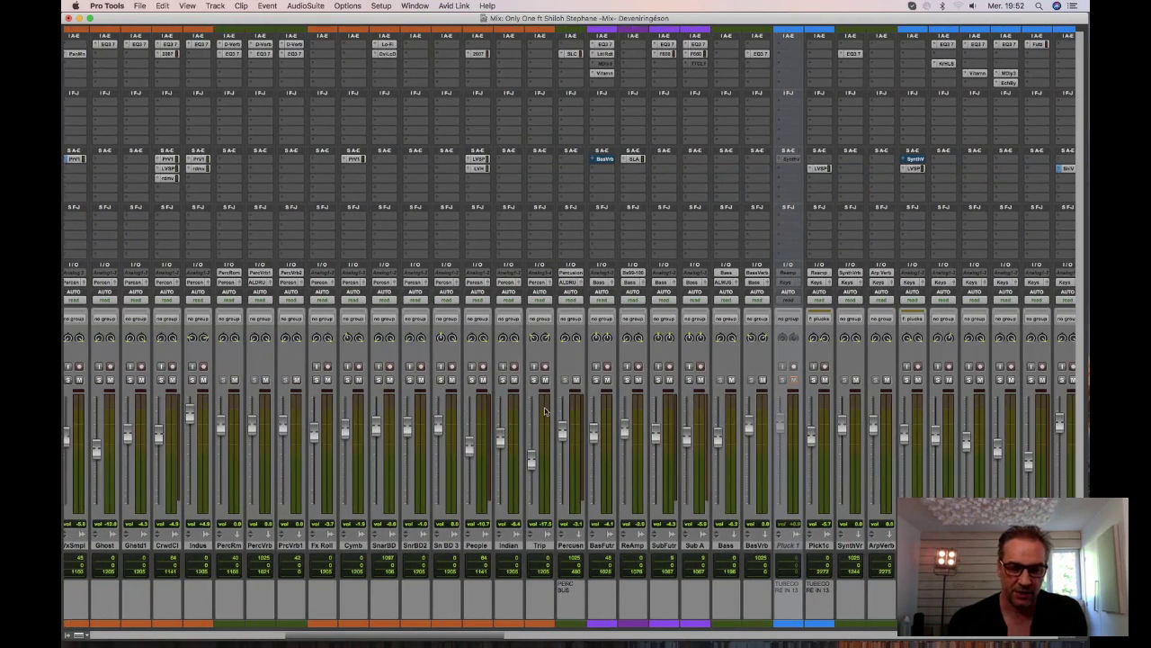
scroll(544, 412, "right", 3)
scroll(544, 412, "right", 4)
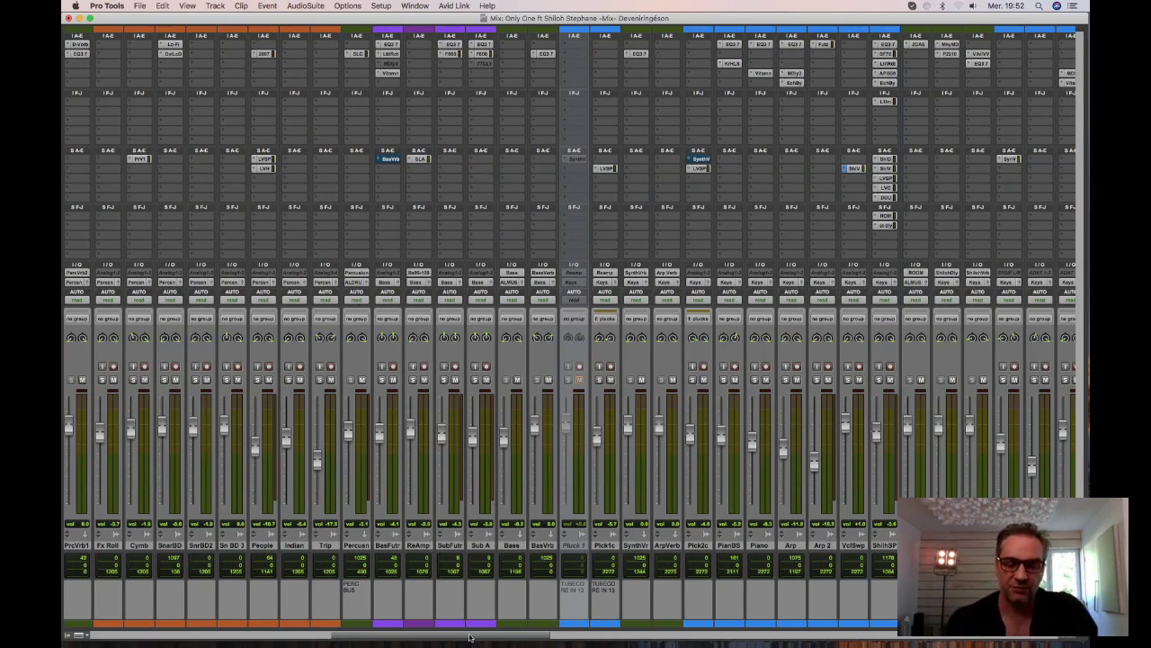
left_click_drag(472, 637, 506, 635)
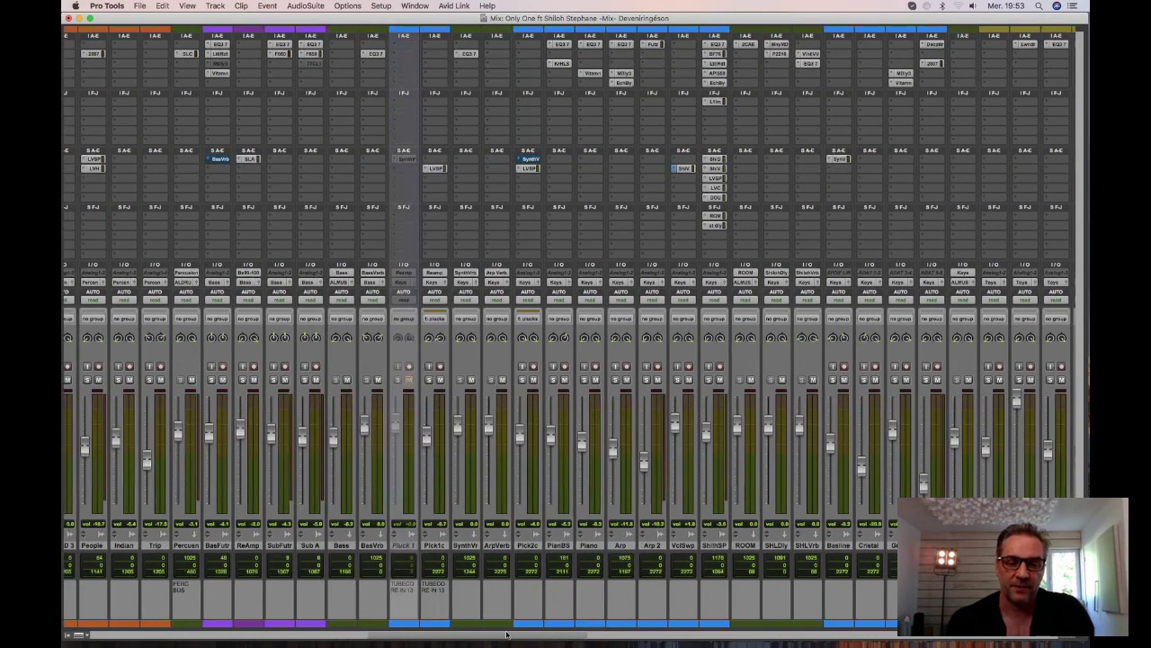
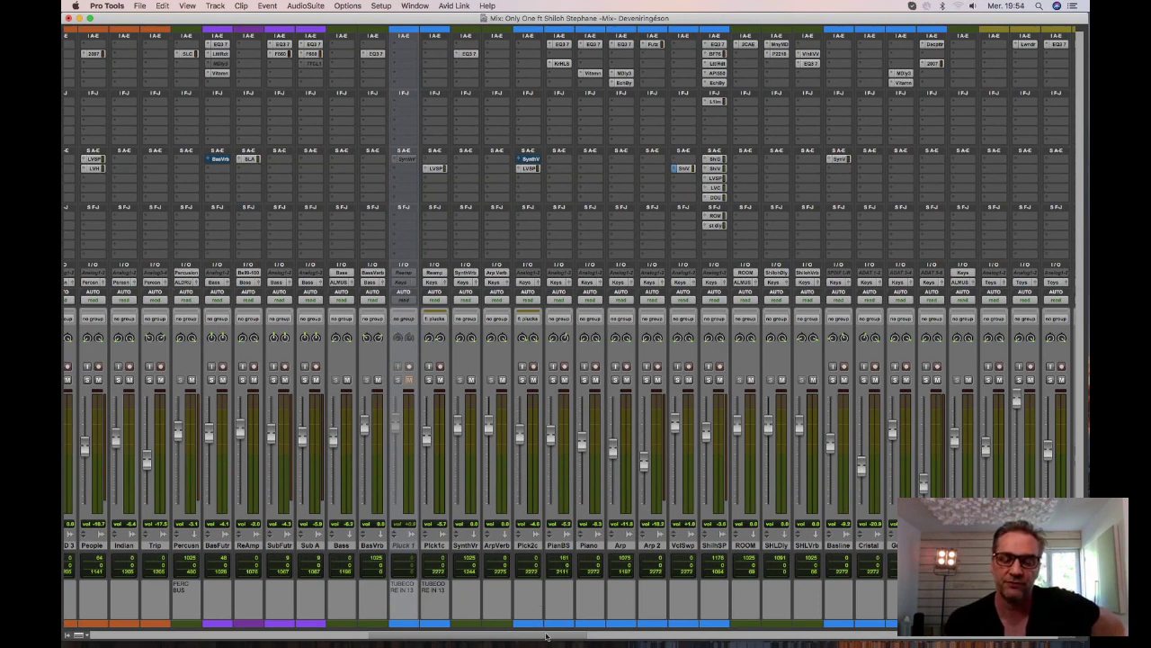
left_click_drag(546, 636, 621, 640)
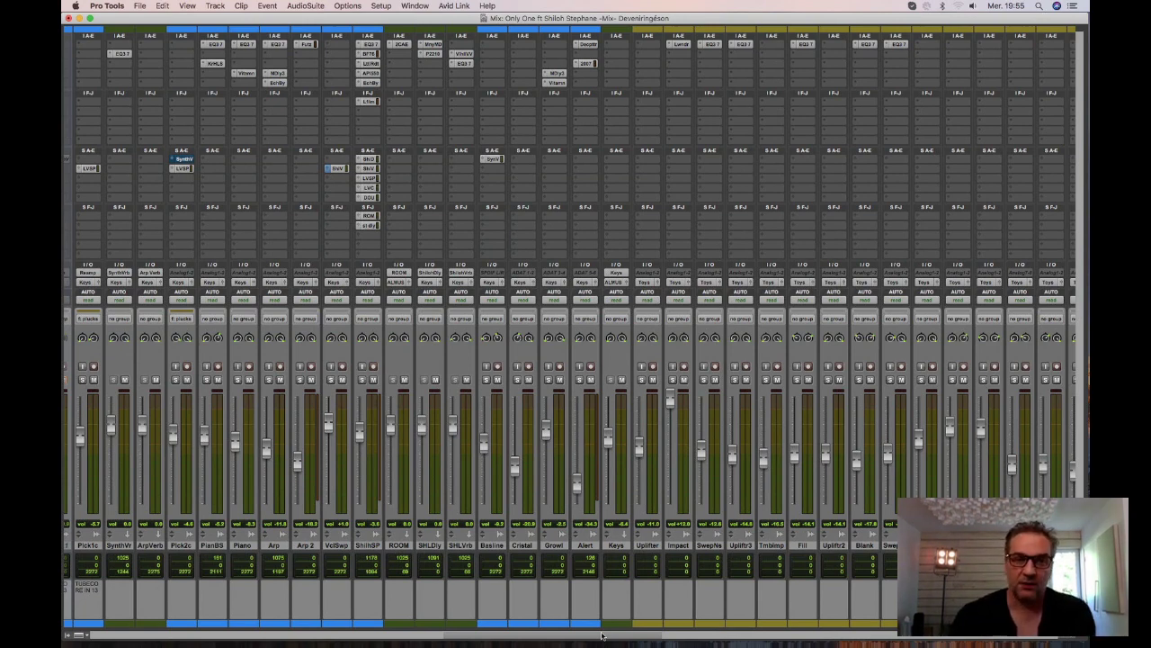
Return to the Edit window, switch to Slip mode, and select about 1.7 seconds of the Kick clip at Verse 2/2.
key("super+equal")
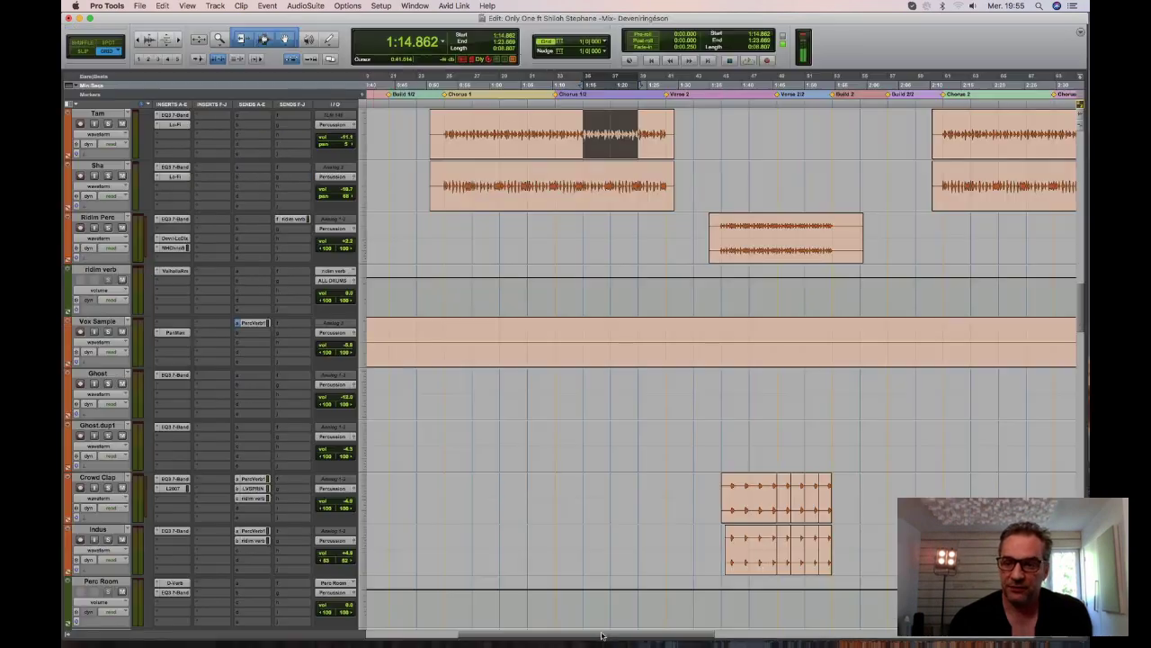
scroll(1086, 228, "up", 3)
scroll(1086, 228, "up", 5)
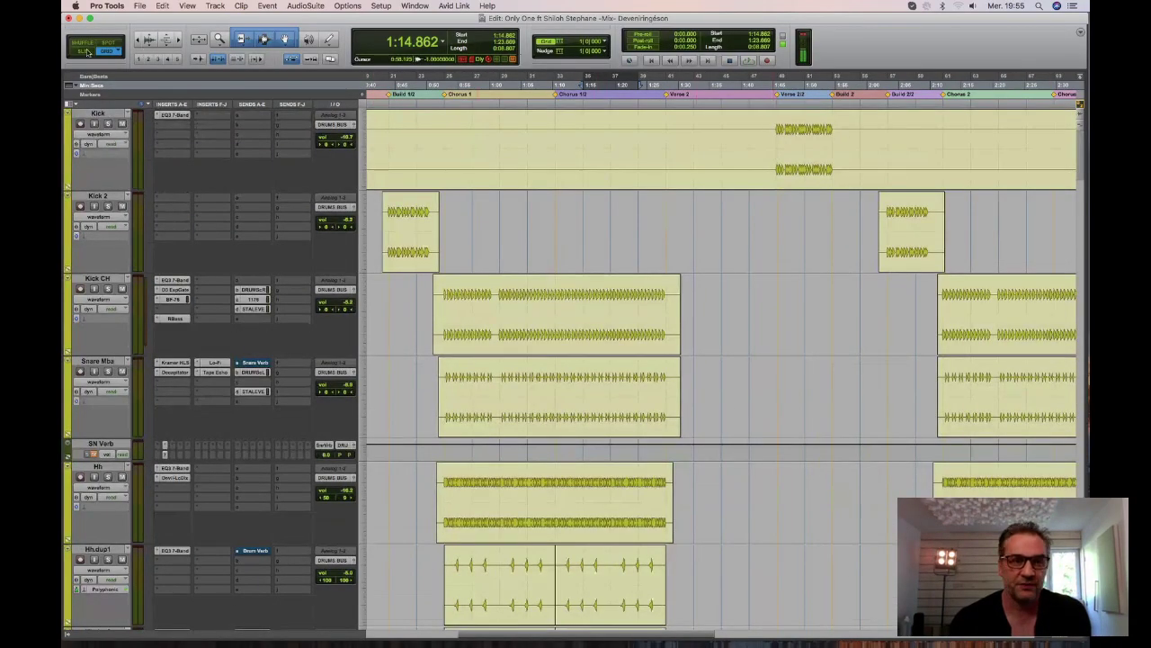
key("F2")
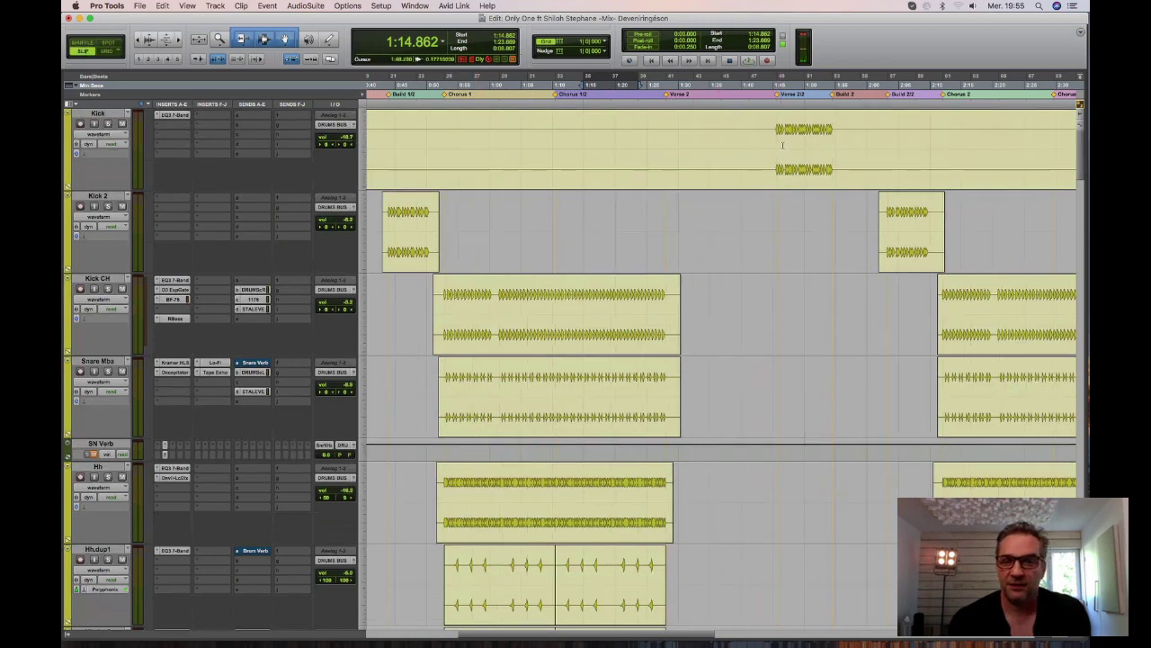
left_click_drag(776, 135, 786, 135)
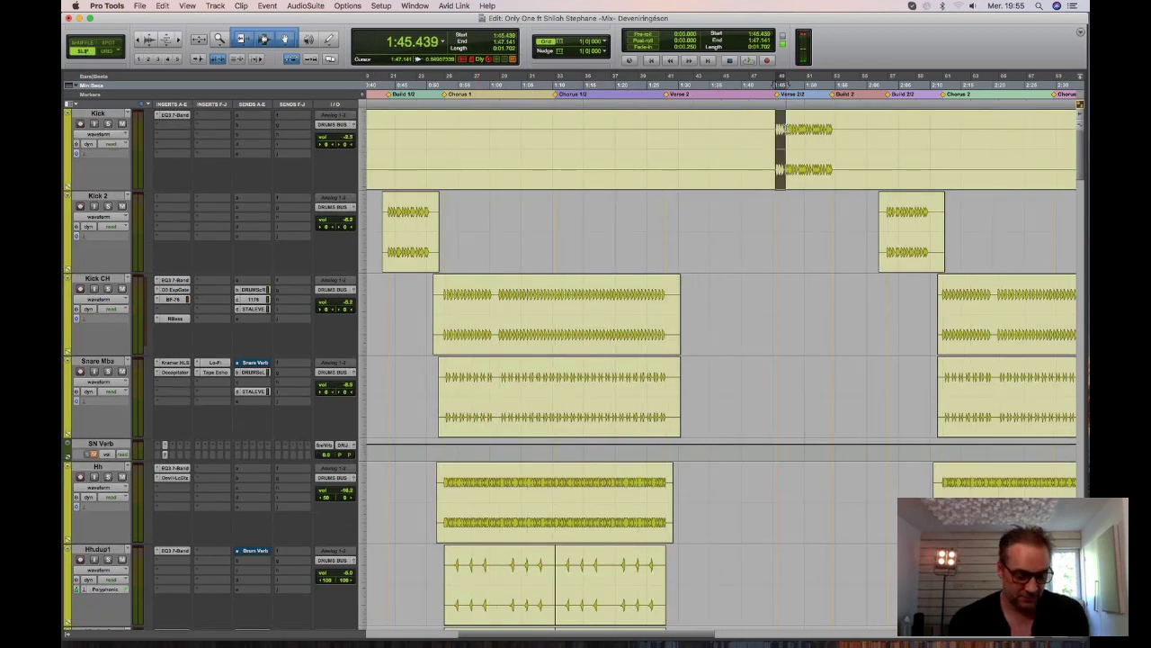
Examine the waveform of the selected Kick hits up close around the Verse 2/2 marker.
key("super+bracketright")
key("super+bracketright")
key("super+bracketright")
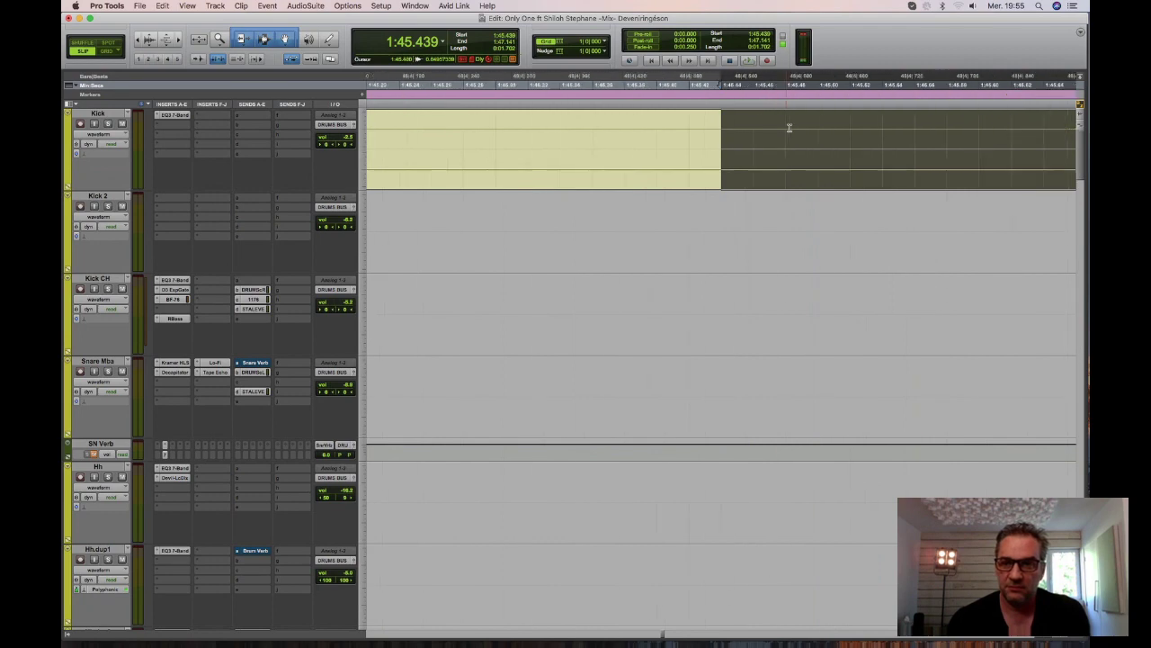
scroll(819, 238, "right", 5)
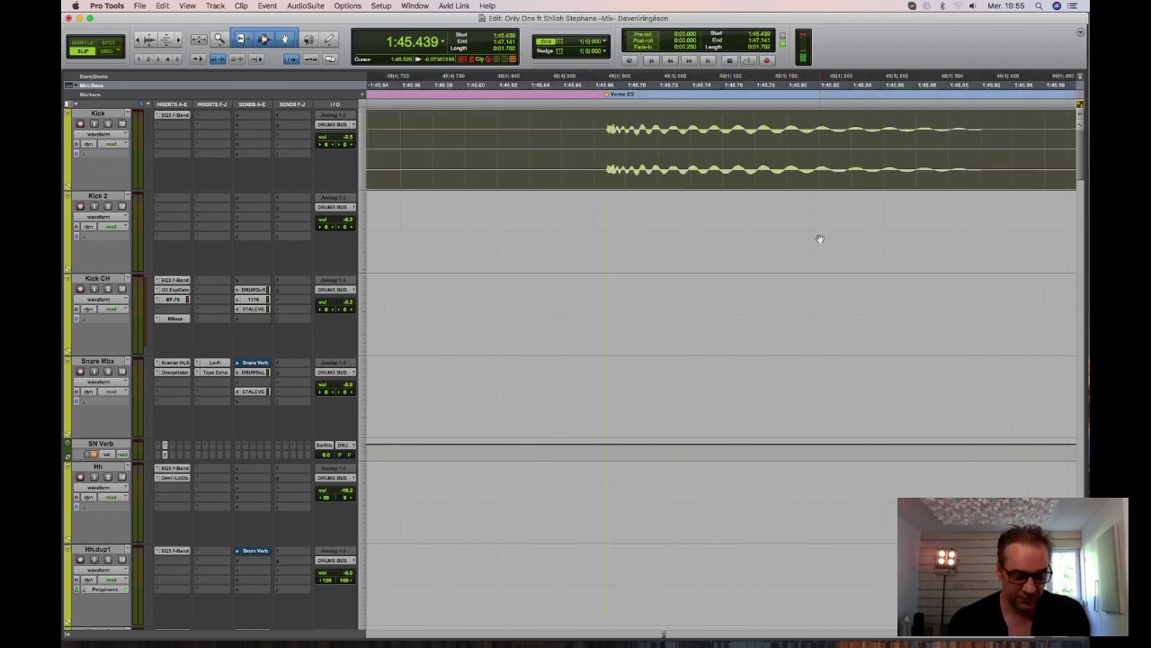
key("super+bracketleft")
key("super+bracketleft")
key("super+bracketleft")
key("super+bracketleft")
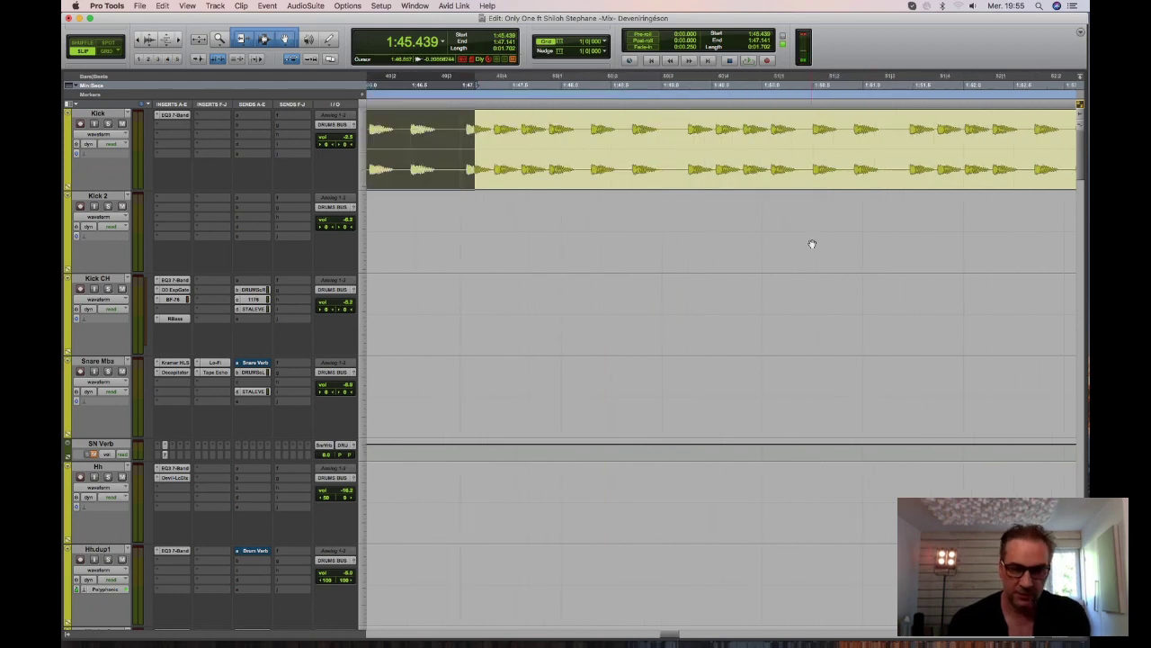
key("super+bracketleft")
key("super+bracketleft")
key("super+bracketleft")
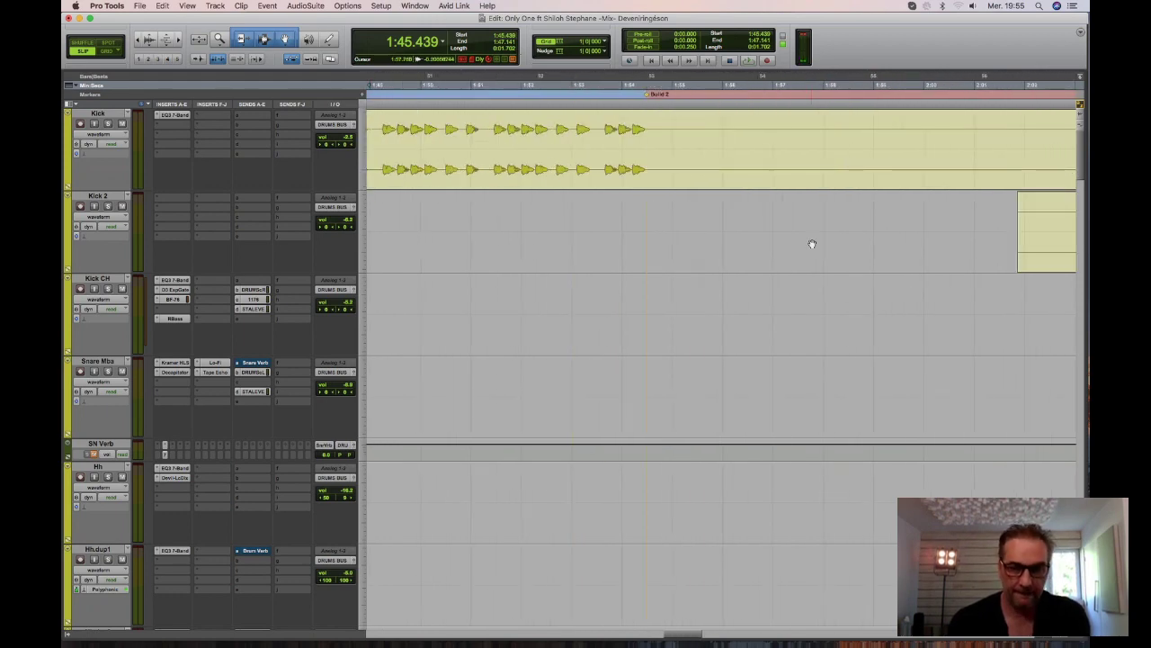
key("super+bracketleft")
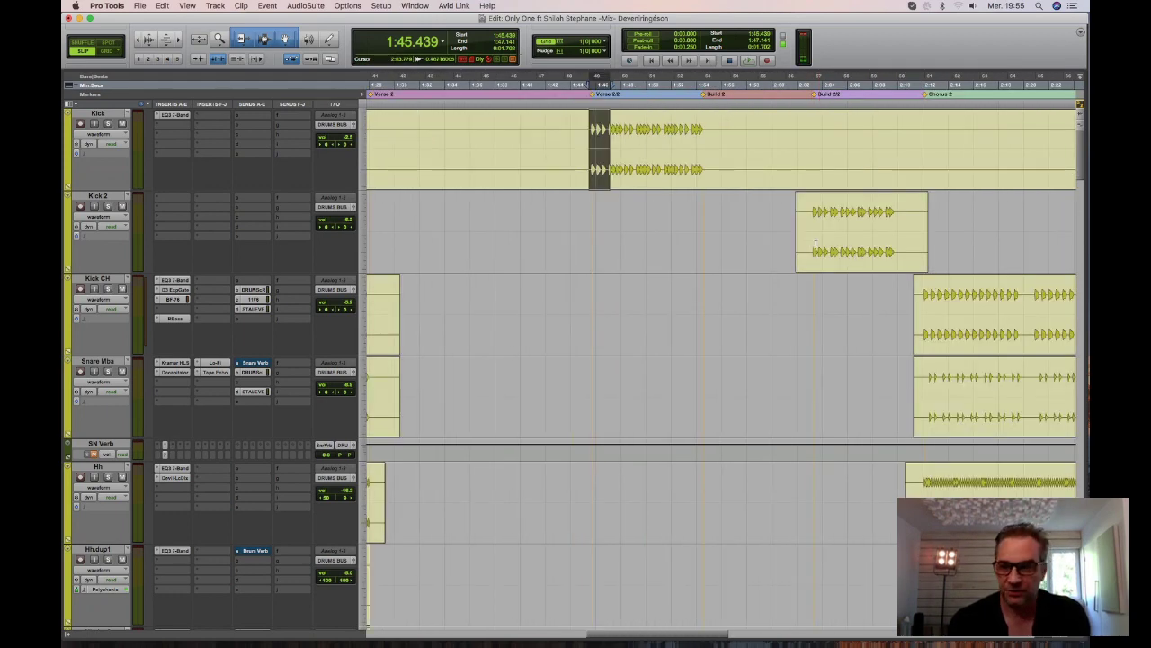
Select about 0.5 seconds of the Kick CH clip at the start of Chorus 2 and examine its first hit up close.
left_click_drag(924, 83, 930, 84)
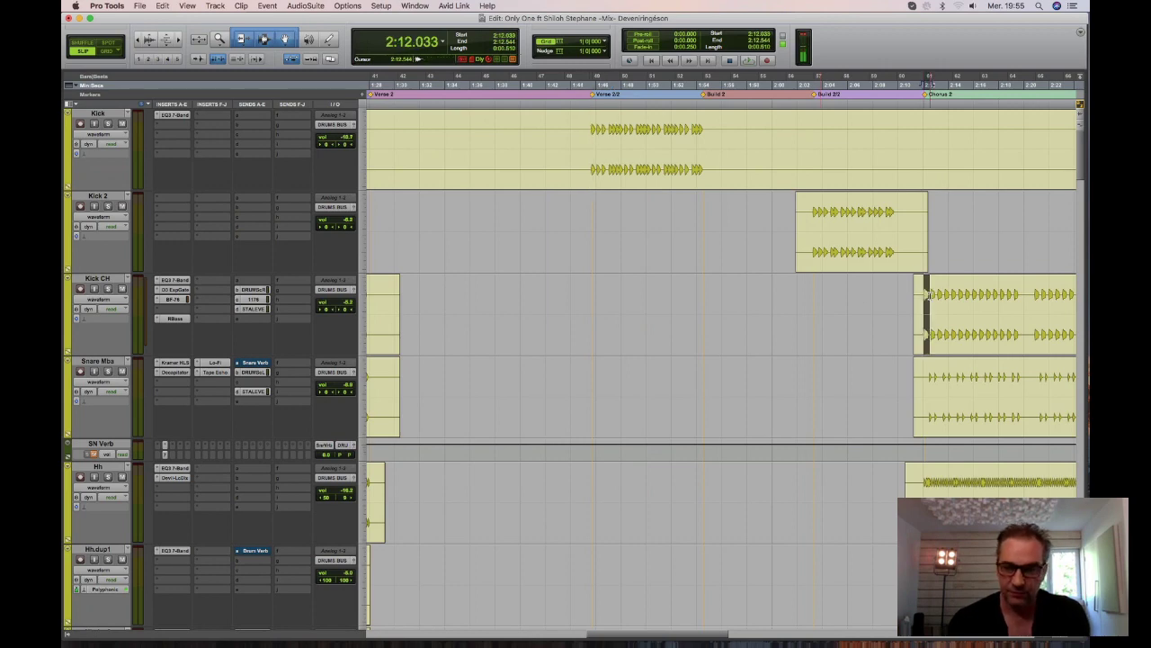
key("super+bracketright")
key("super+bracketright")
key("super+bracketright")
key("super+bracketright")
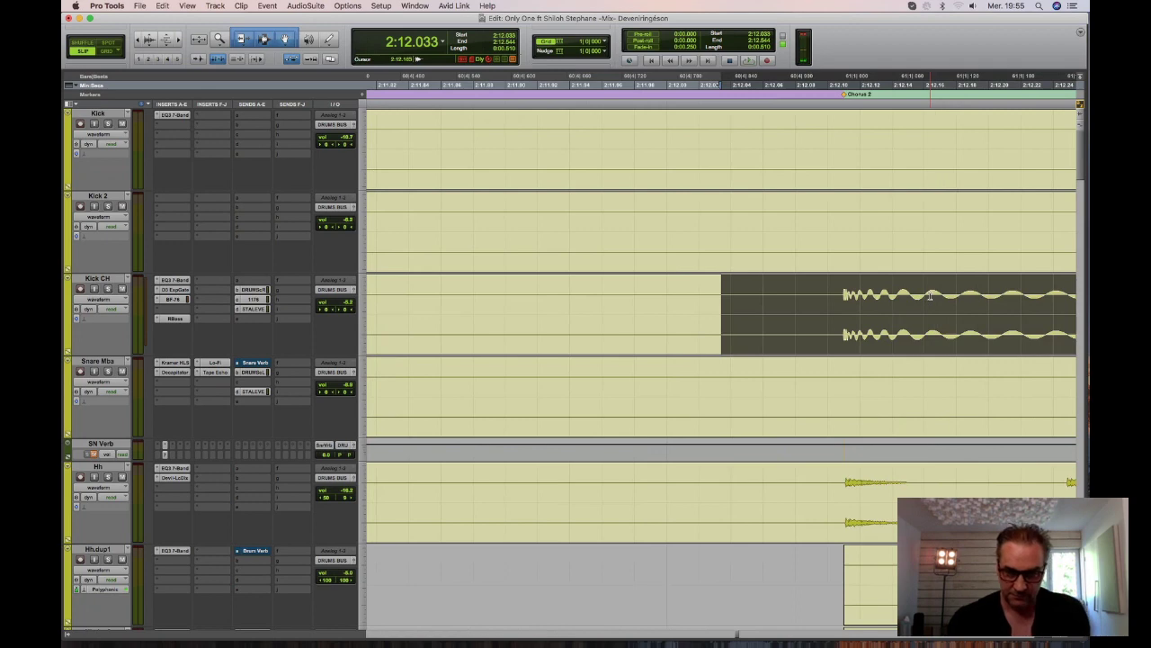
key("super+bracketleft")
key("super+bracketleft")
key("super+bracketleft")
key("super+bracketleft")
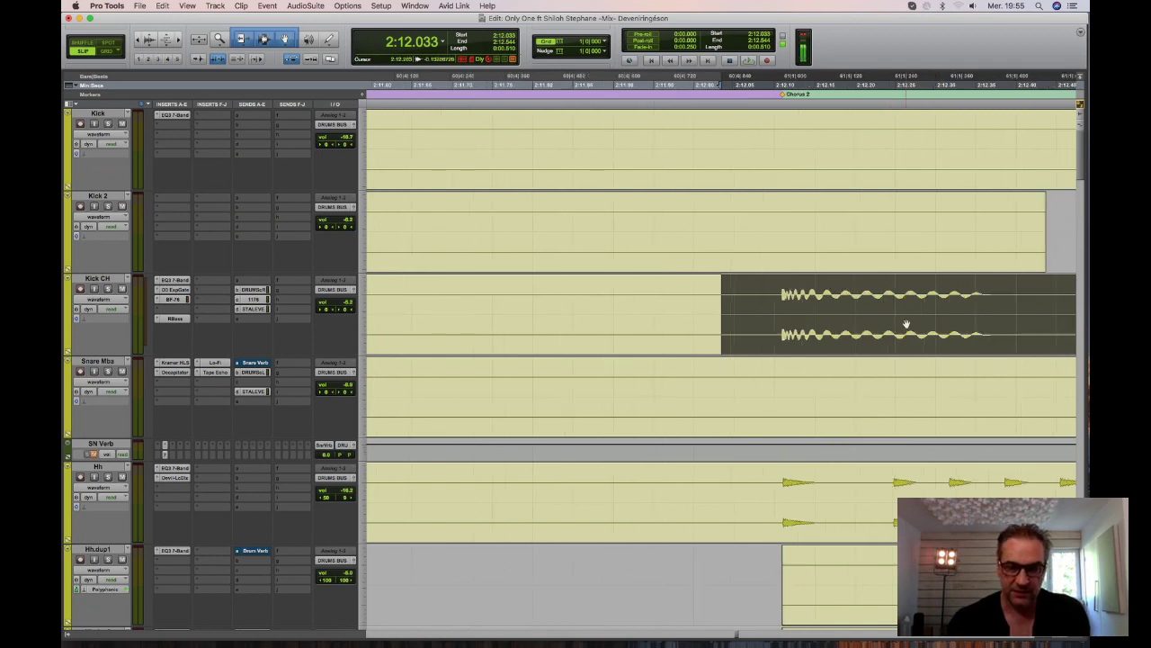
key("super+bracketleft")
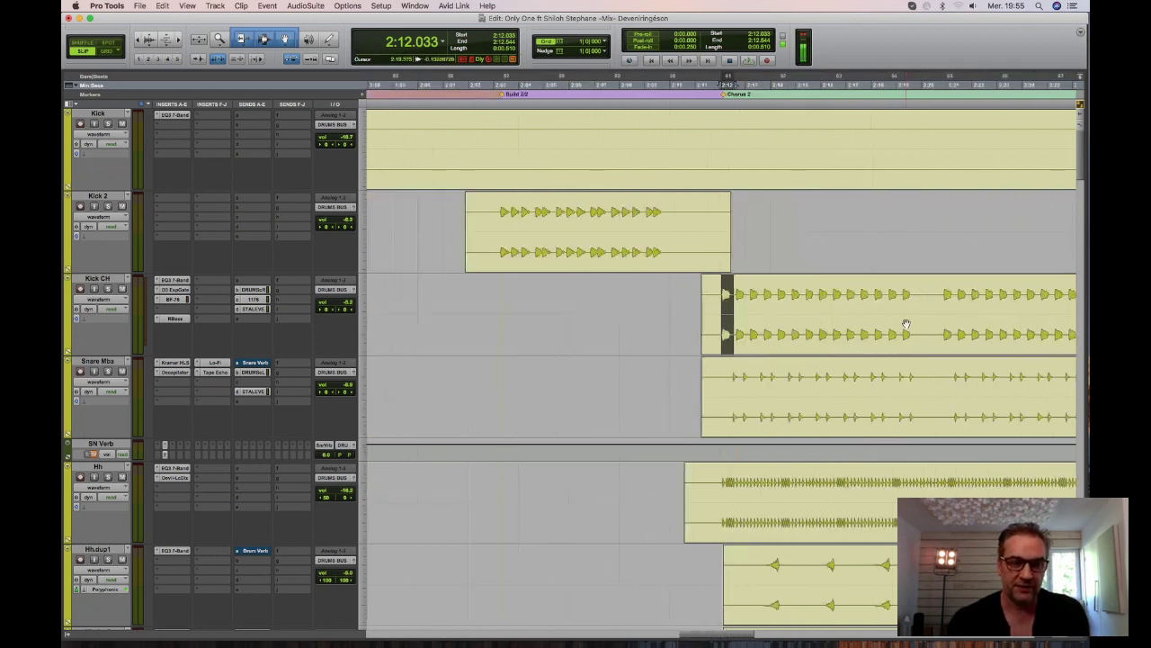
Survey the drum tracks from Kick down to 808 across the whole song arrangement.
key("super+bracketleft")
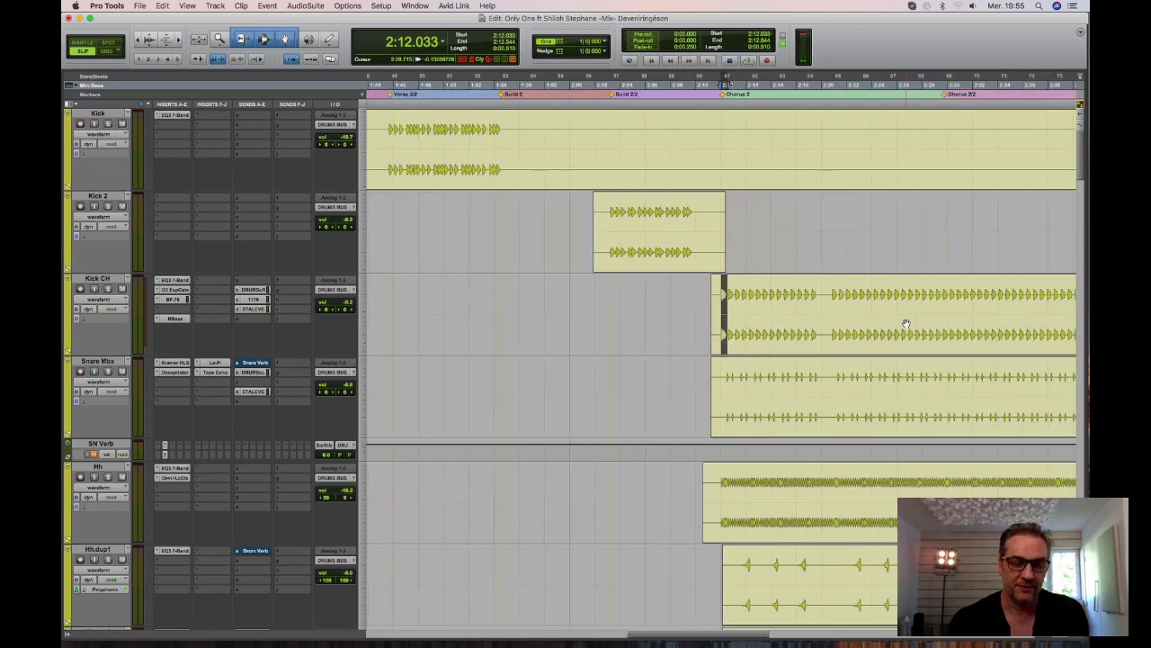
key("super+bracketleft")
key("super+bracketleft")
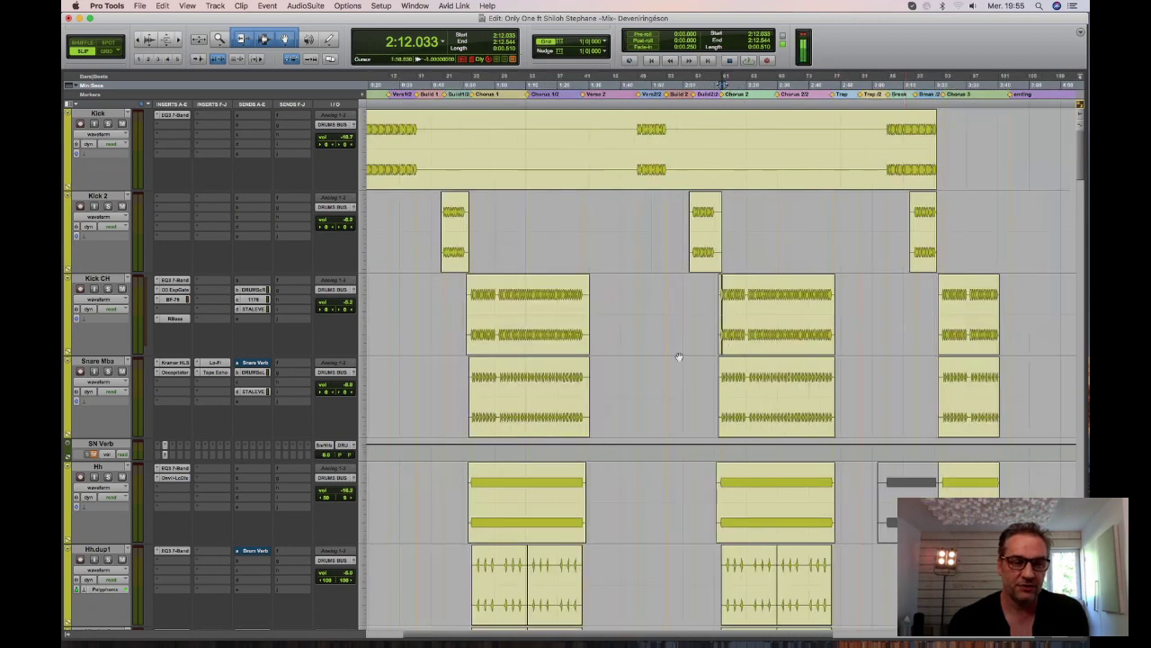
scroll(679, 357, "down", 3)
scroll(680, 357, "down", 5)
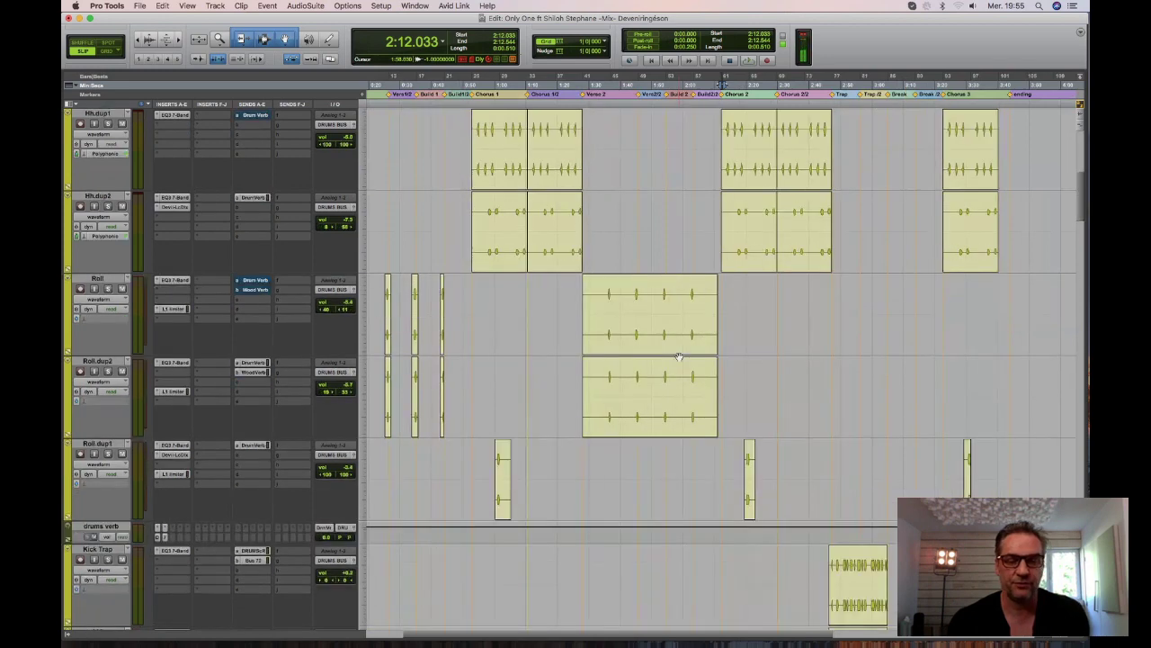
scroll(679, 357, "down", 2)
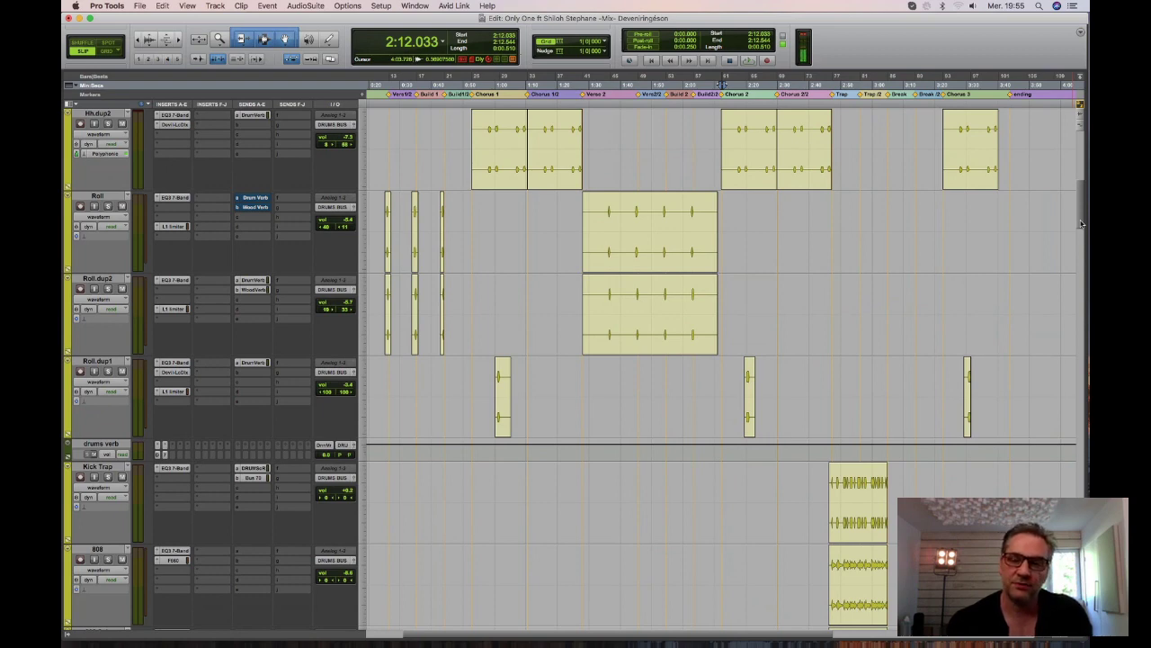
scroll(692, 310, "up", 10)
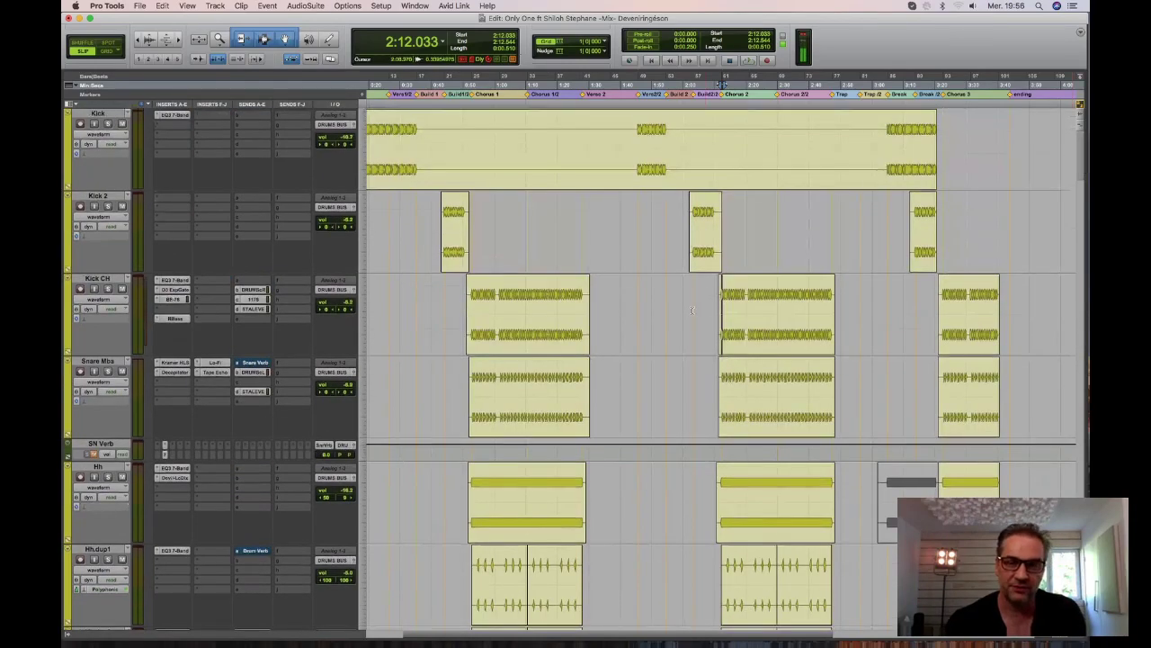
scroll(692, 310, "left", 2)
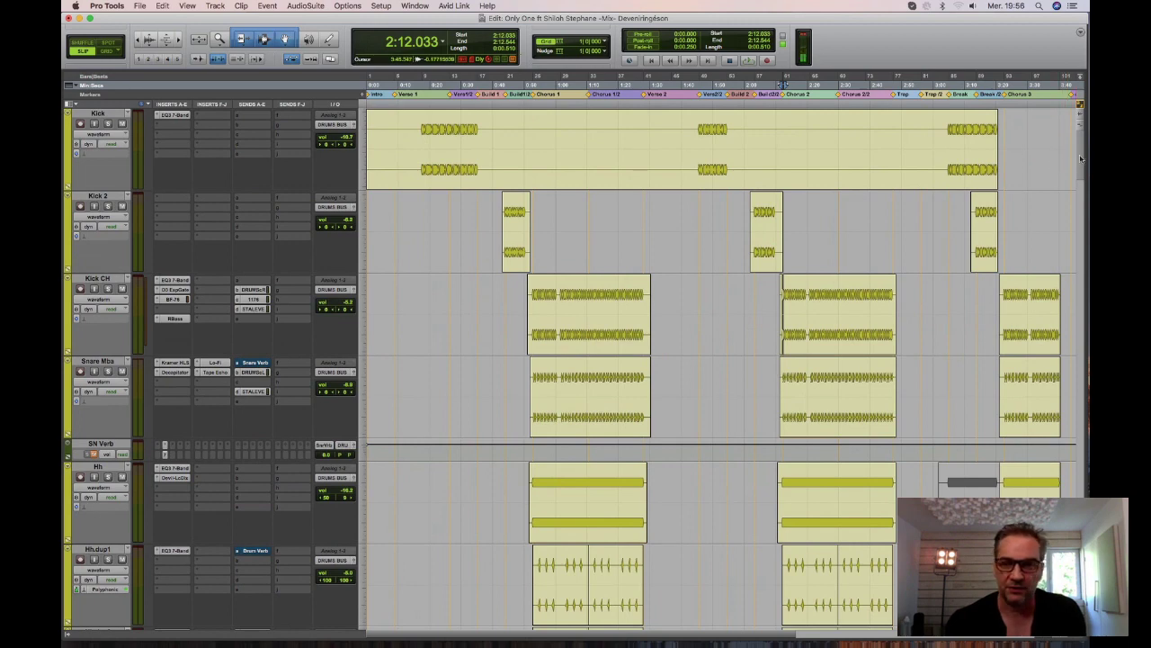
Survey the trap drum, bus and percussion tracks, from the rolls down to Perc Verb, across the song arrangement.
scroll(1081, 159, "down", 1)
mouse_move(1081, 160)
left_mouse_down()
mouse_move(1069, 210)
mouse_move(1088, 180)
mouse_move(1084, 143)
left_mouse_up()
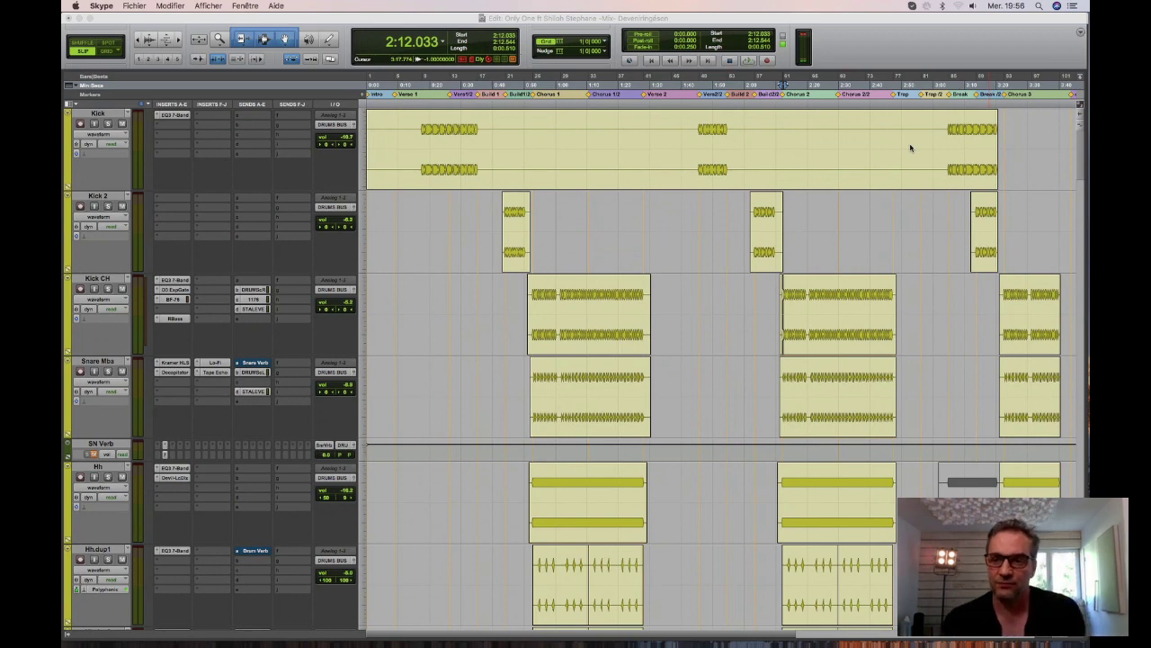
left_click(1077, 190)
left_click_drag(1076, 189, 1079, 313)
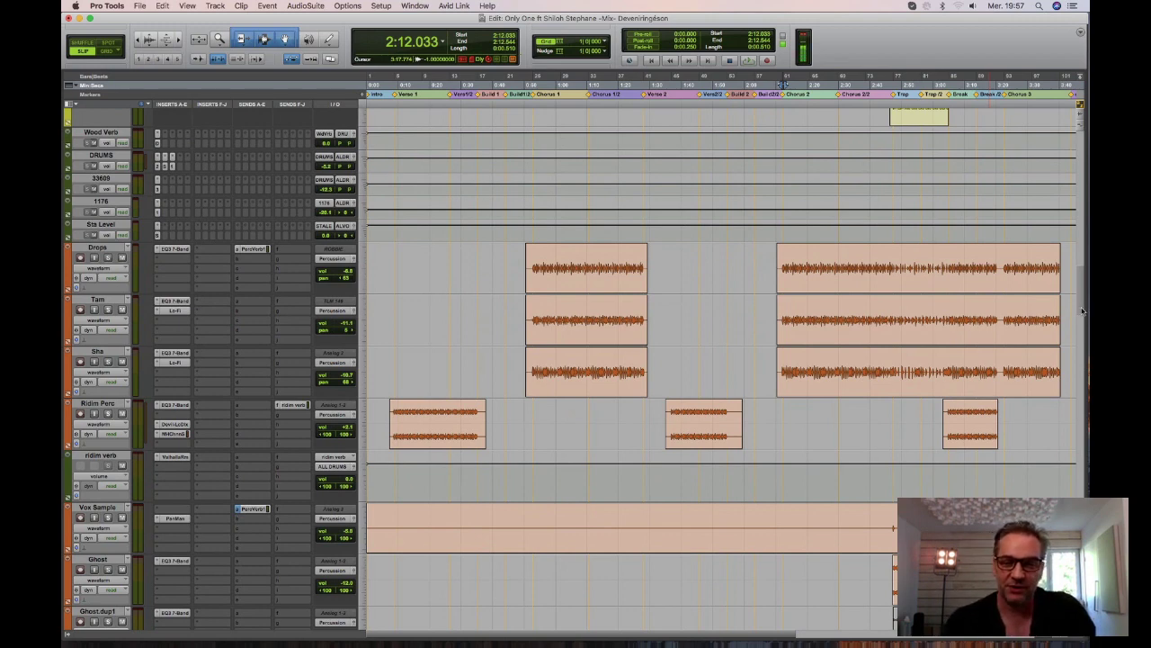
scroll(1083, 311, "down", 1)
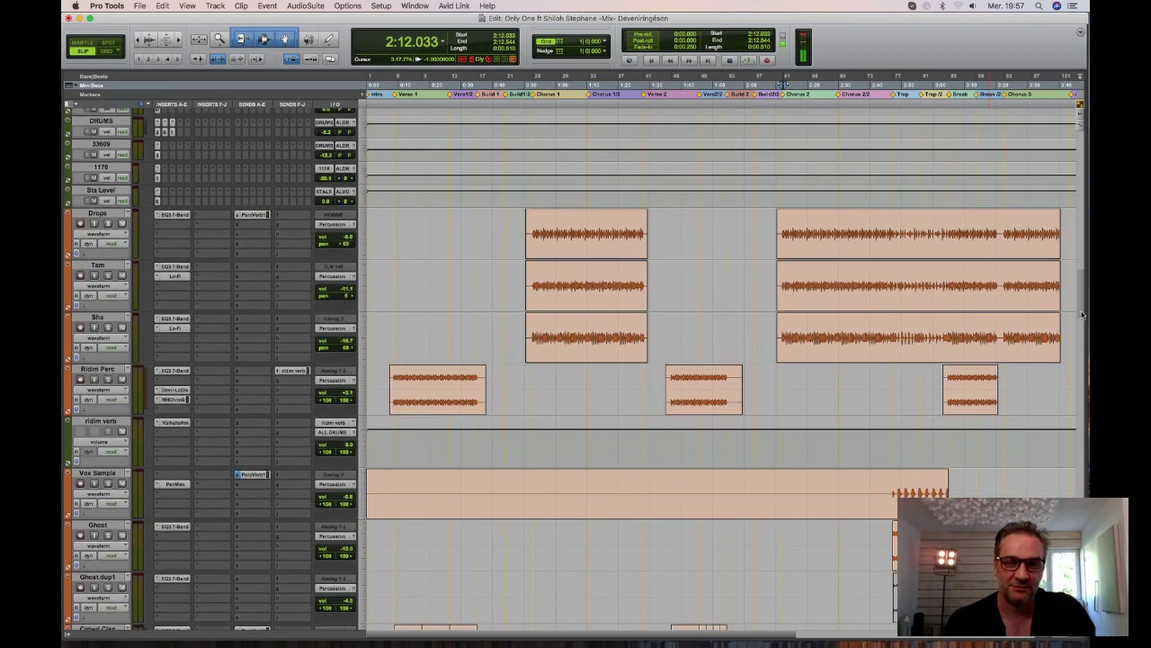
scroll(1083, 310, "down", 6)
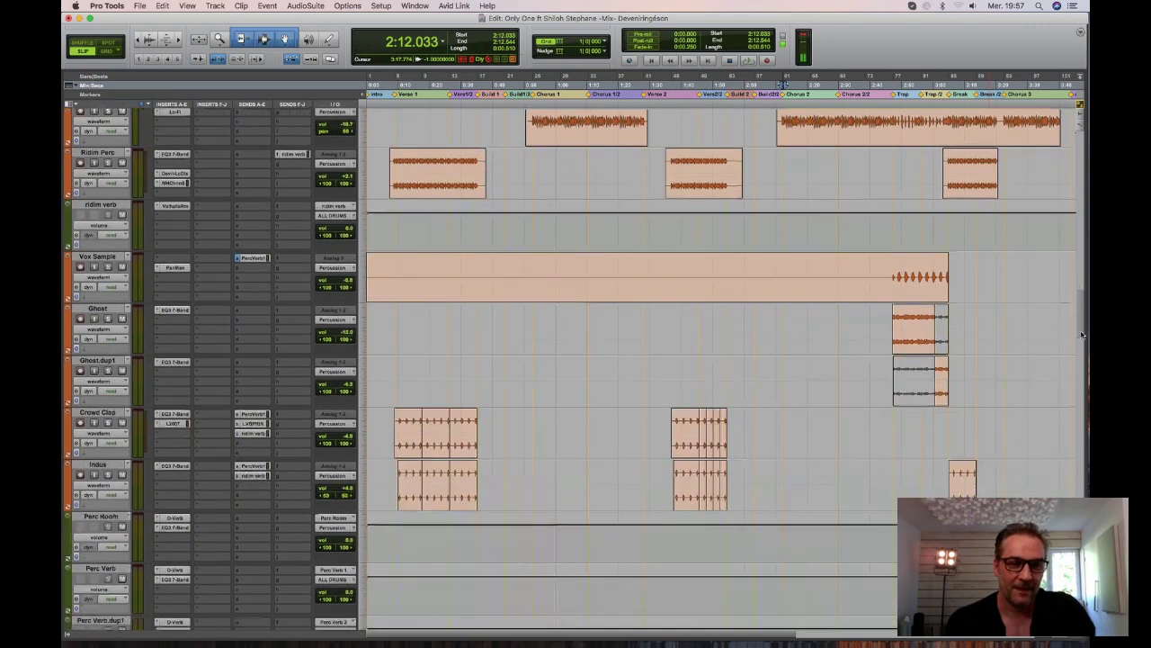
scroll(1081, 297, "up", 4)
scroll(1082, 298, "up", 10)
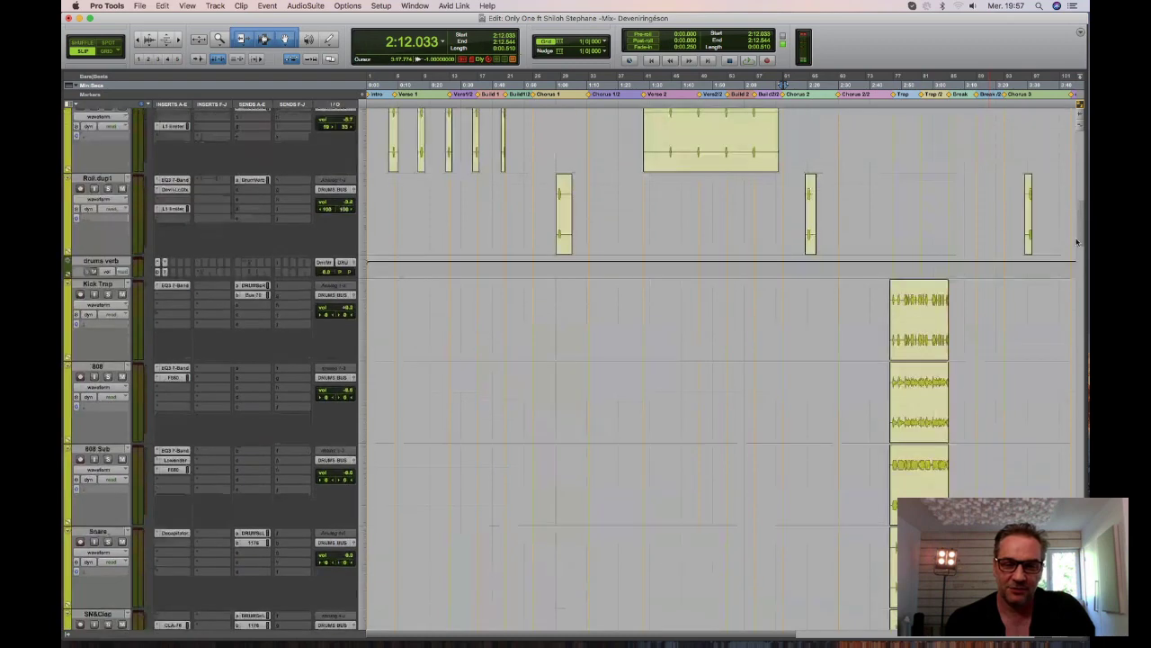
left_click_drag(1080, 219, 1082, 267)
scroll(1083, 267, "down", 1)
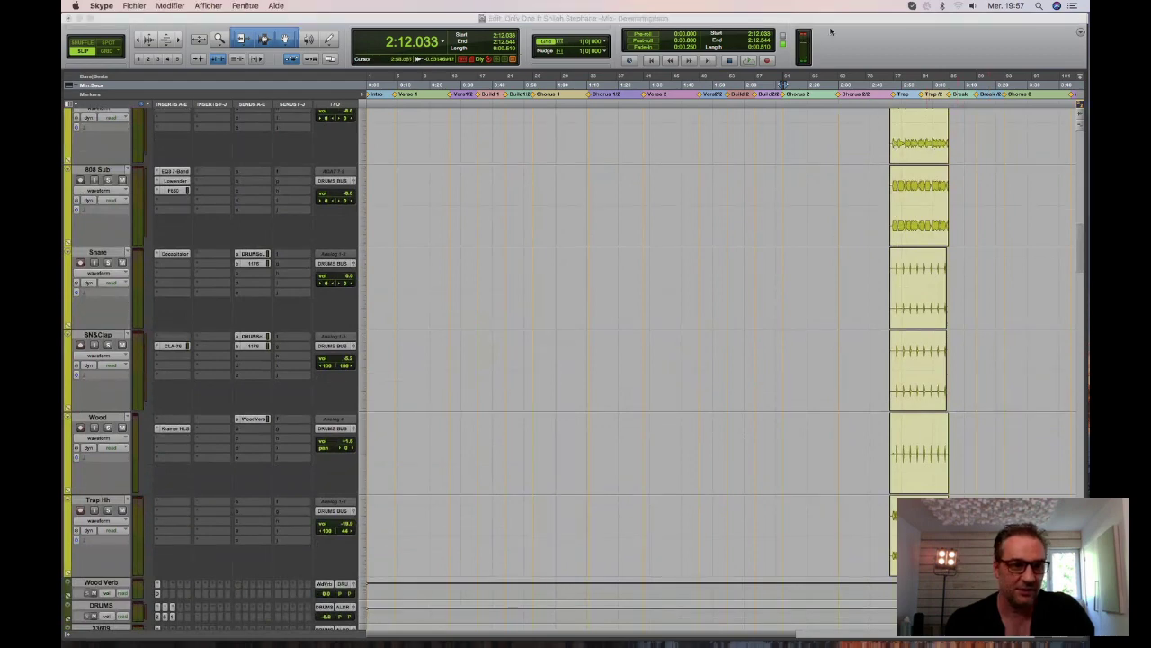
scroll(1030, 271, "up", 10)
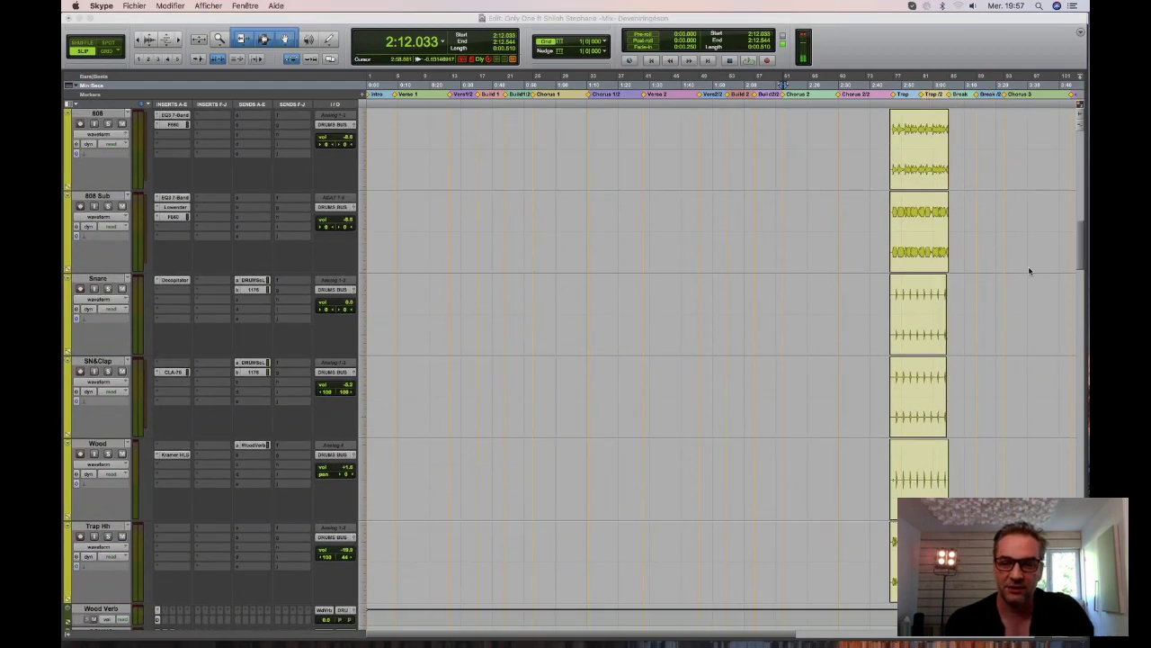
Select the Kick Trap clip in the Trap section and listen to that passage with a closer view of its hits.
left_click(923, 288)
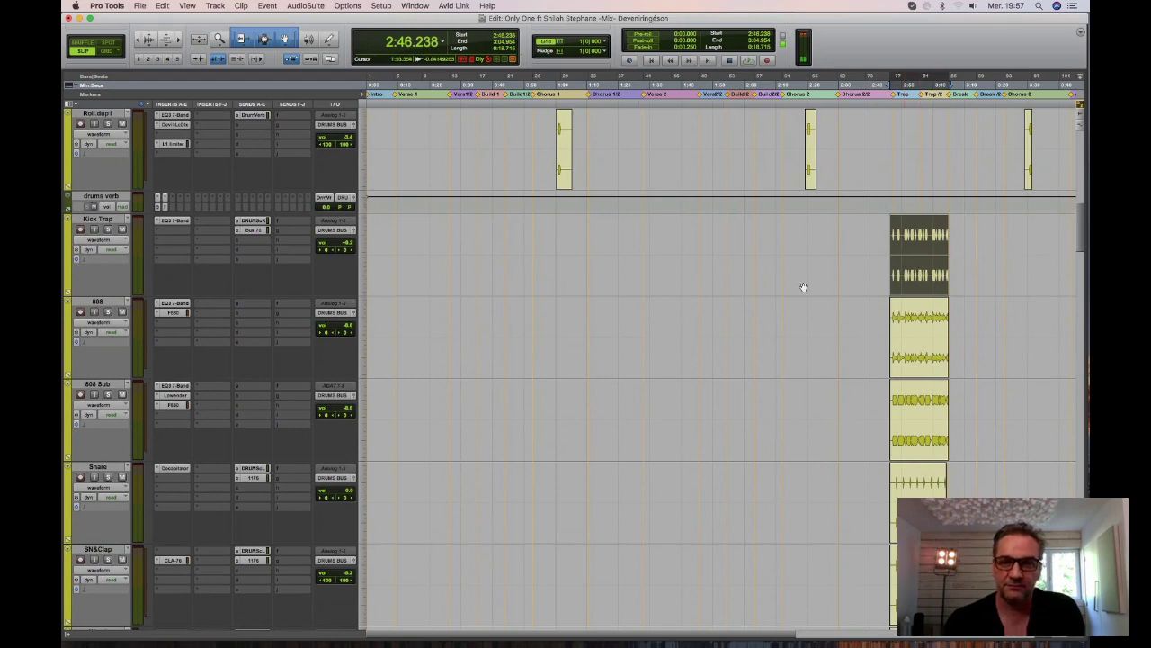
key("space")
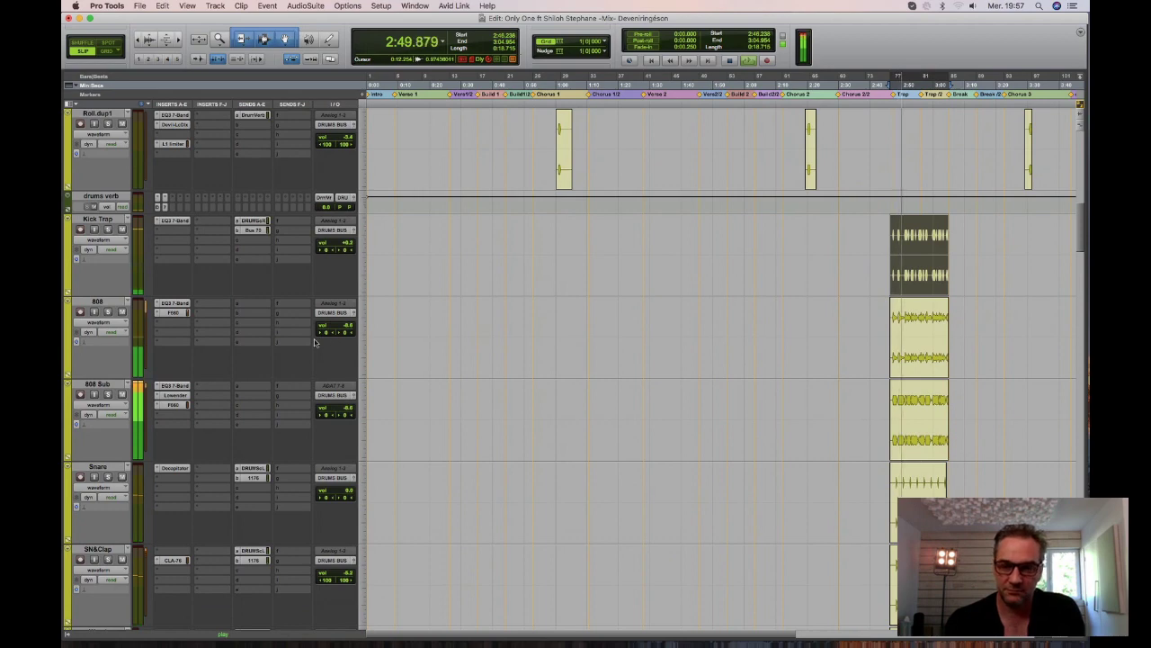
key("space")
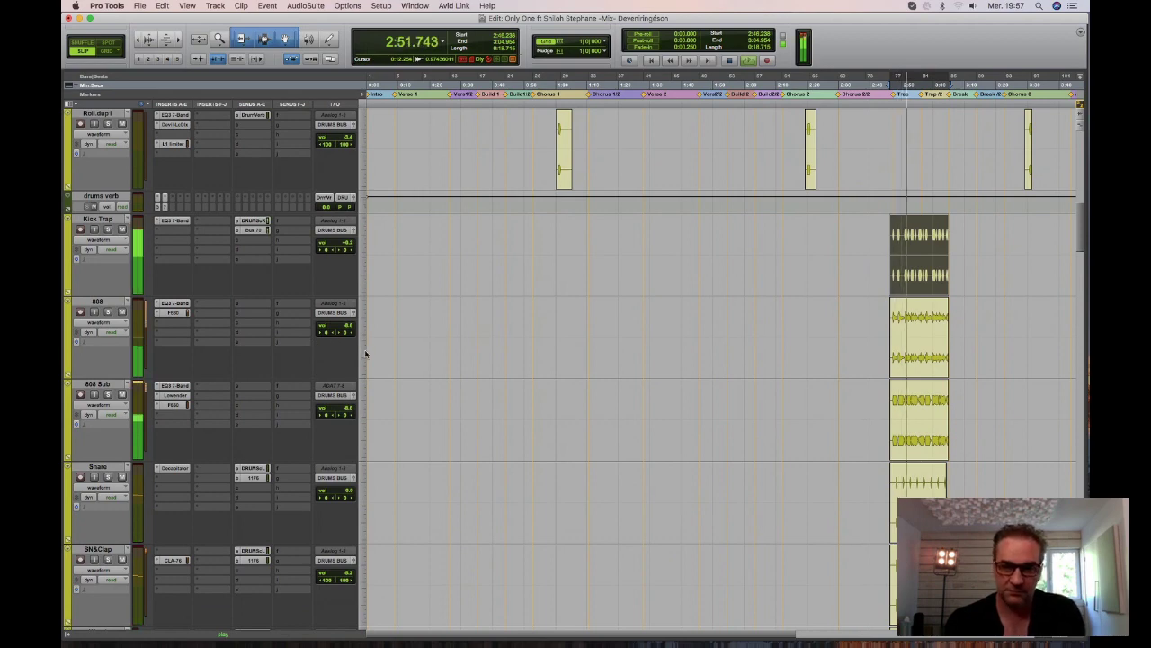
key("super+bracketright")
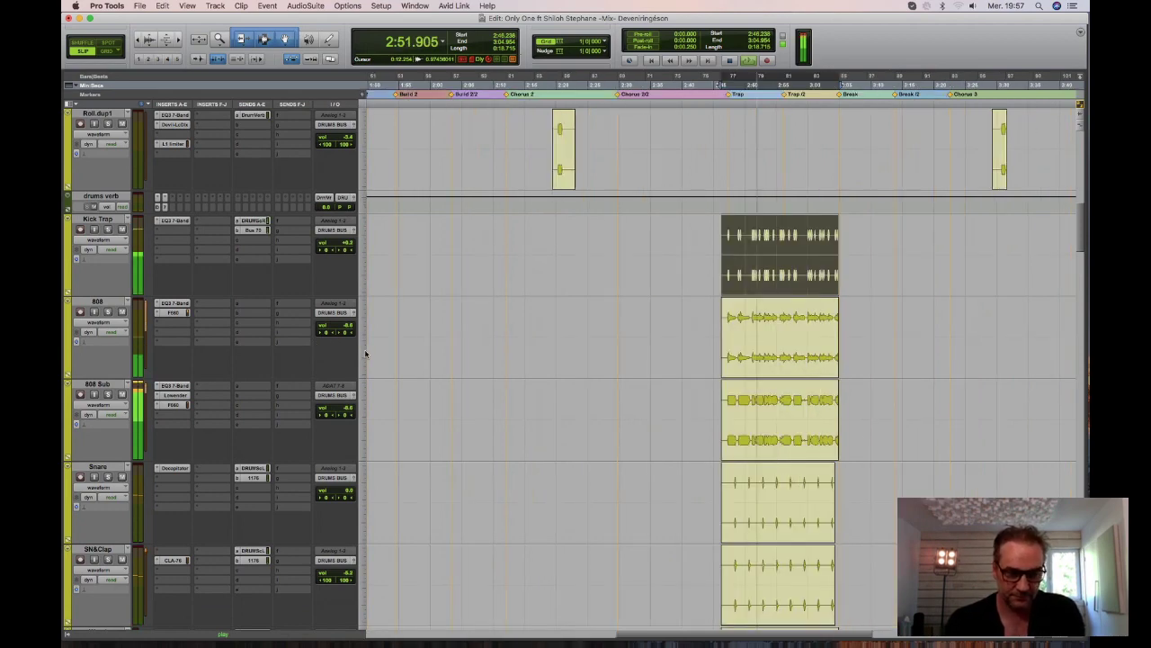
key("super+bracketright")
key("space")
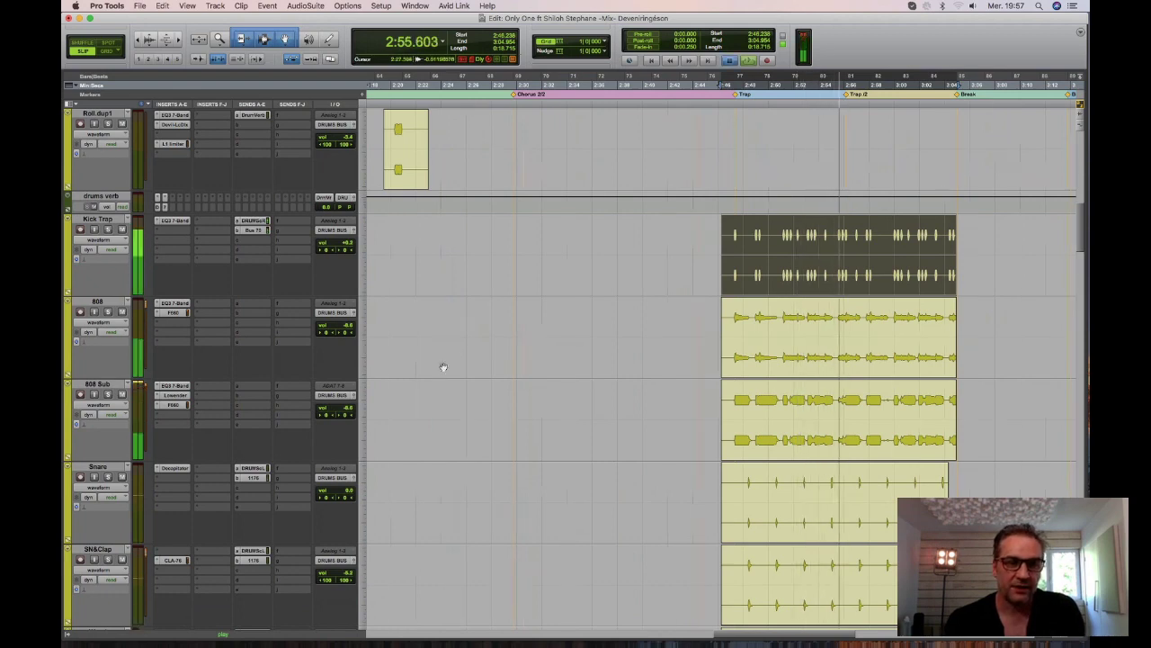
key("space")
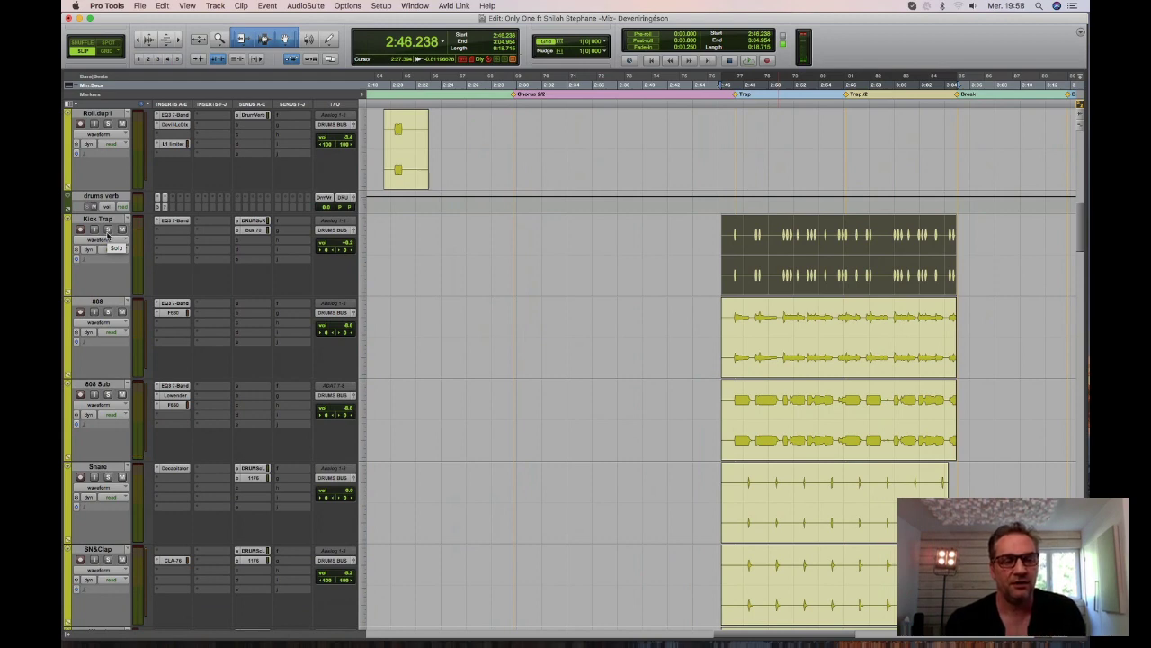
Open the Kick Trap's DRUMS crush send, solo the track, and audition it while toggling the send's mute.
left_click(259, 221)
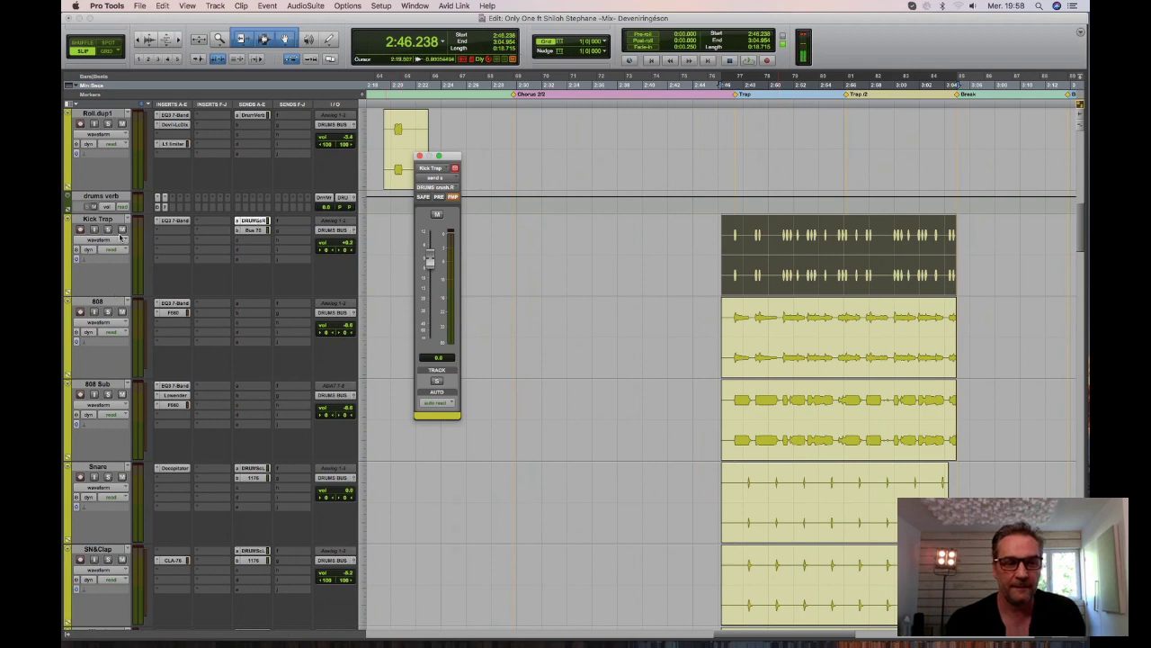
left_click(108, 229)
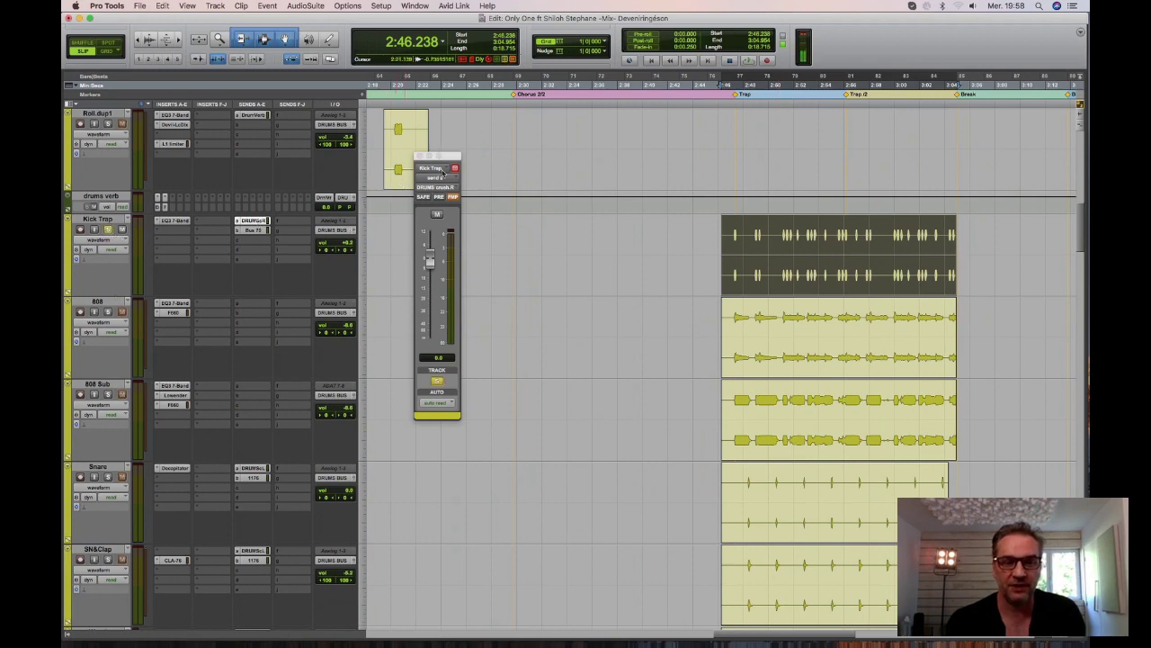
left_click_drag(454, 157, 536, 120)
key("space")
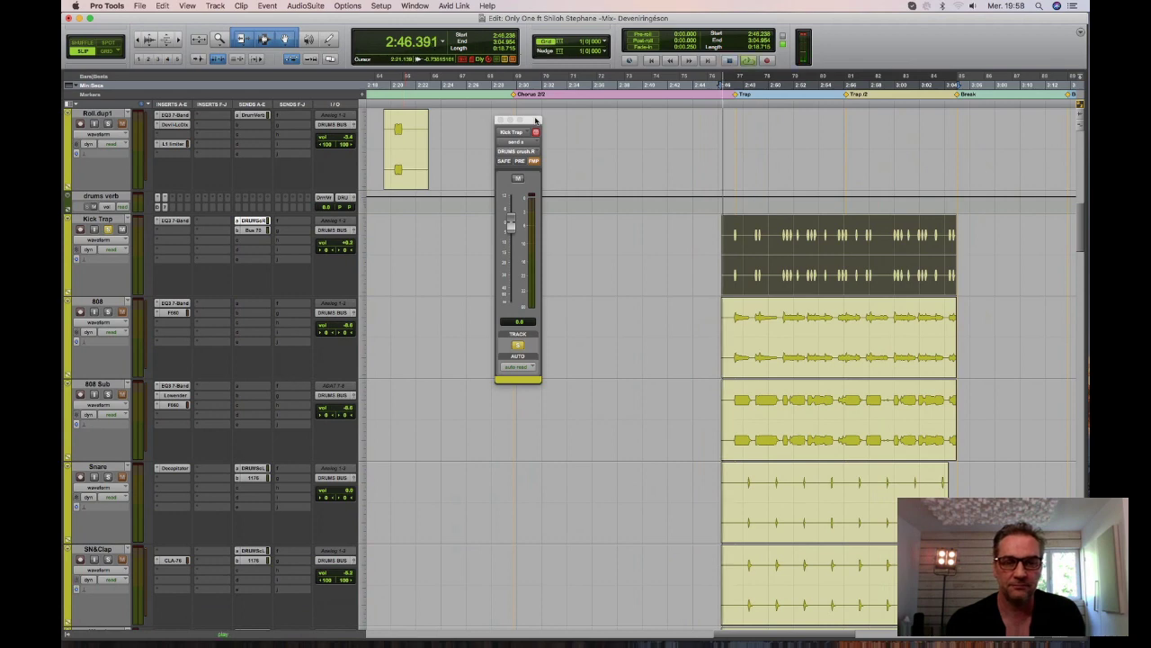
left_click(517, 177)
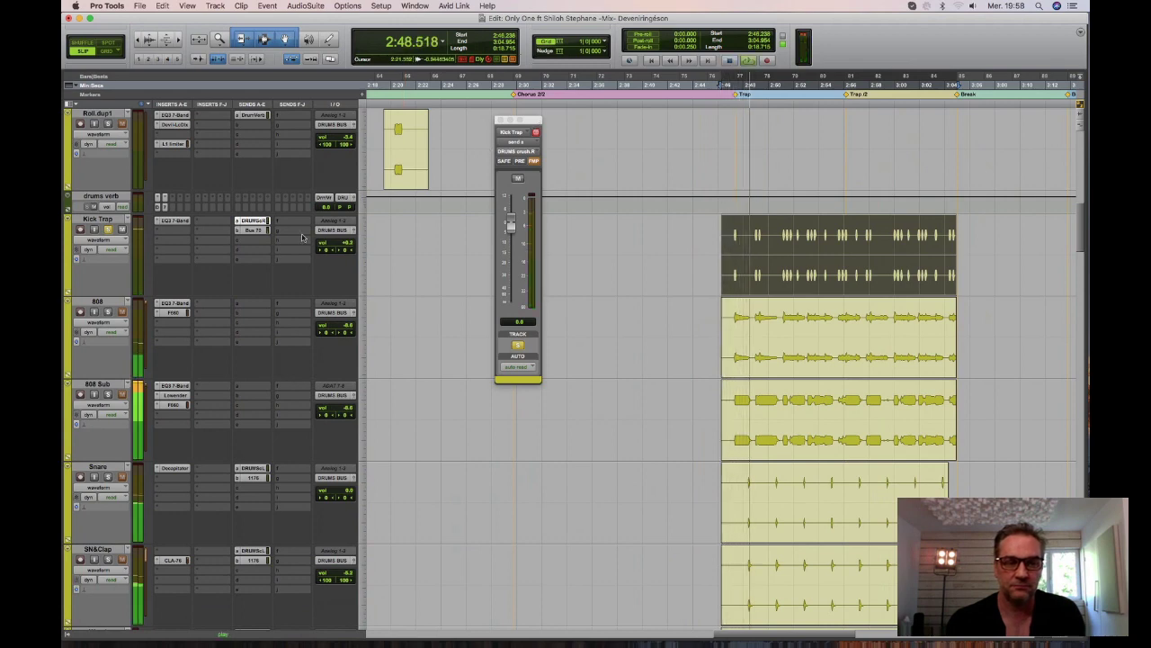
left_click(254, 220, "ctrl+super")
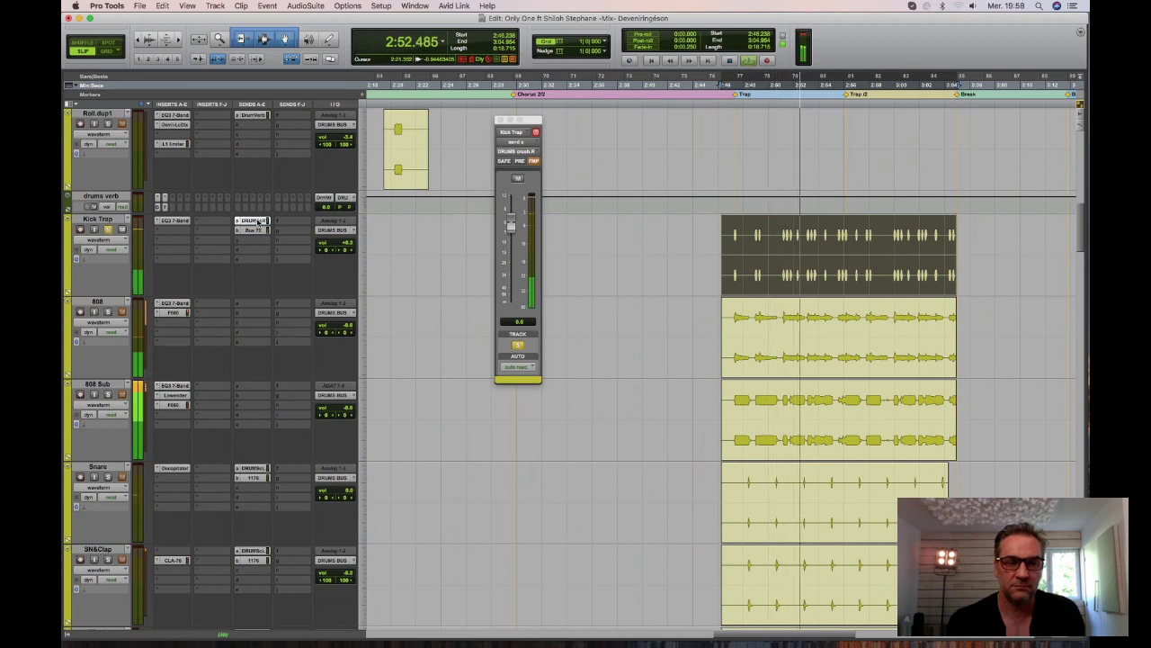
Stop playback and examine the EQ3 7-Band settings on Kick Trap.
left_click(174, 221)
key("space")
left_click_drag(541, 97, 410, 191)
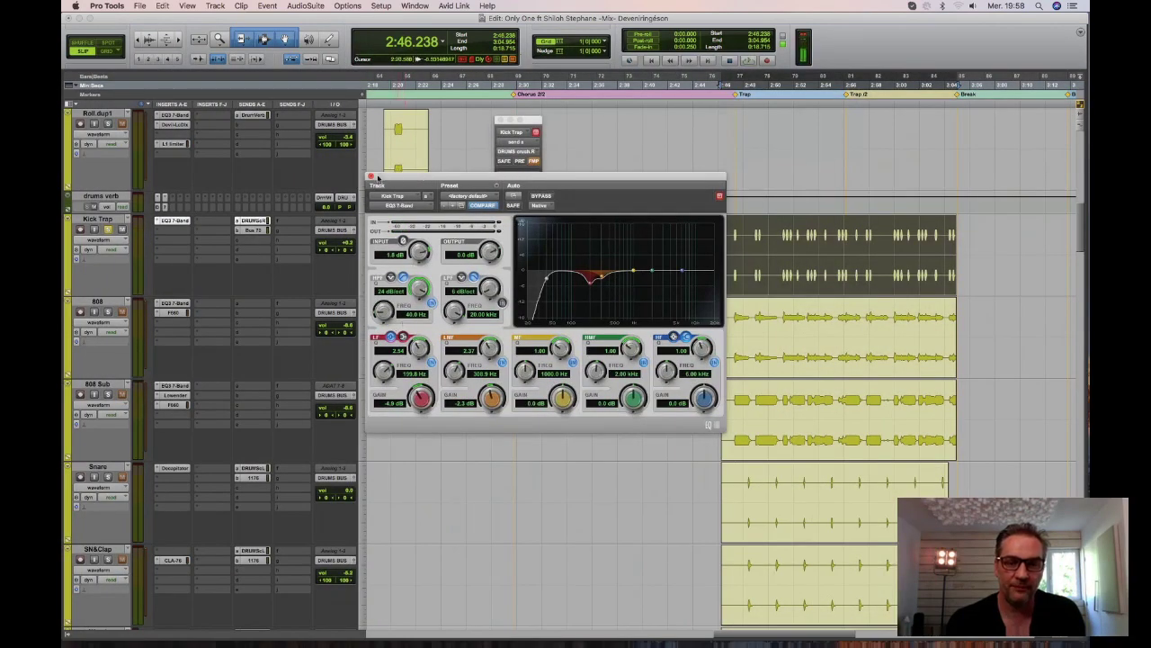
left_click(371, 176)
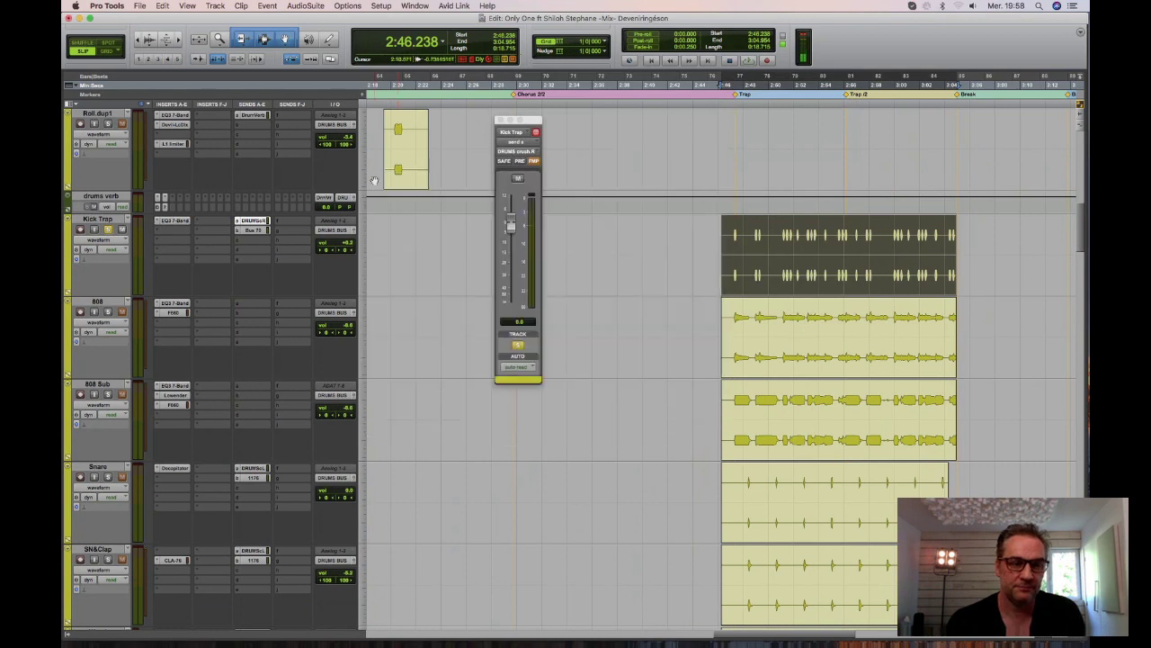
Solo the 808 alongside Kick Trap, audition them together, and examine the 808's Fairchild 660 and EQ3 7-Band settings.
left_click(107, 312)
key("space")
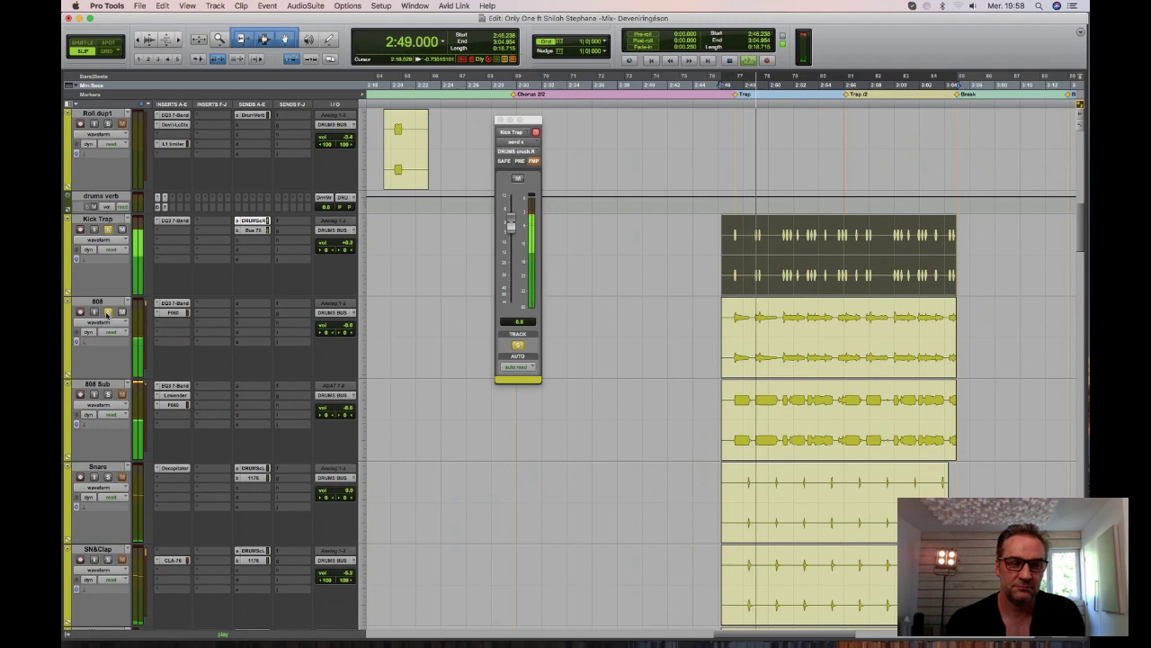
key("space")
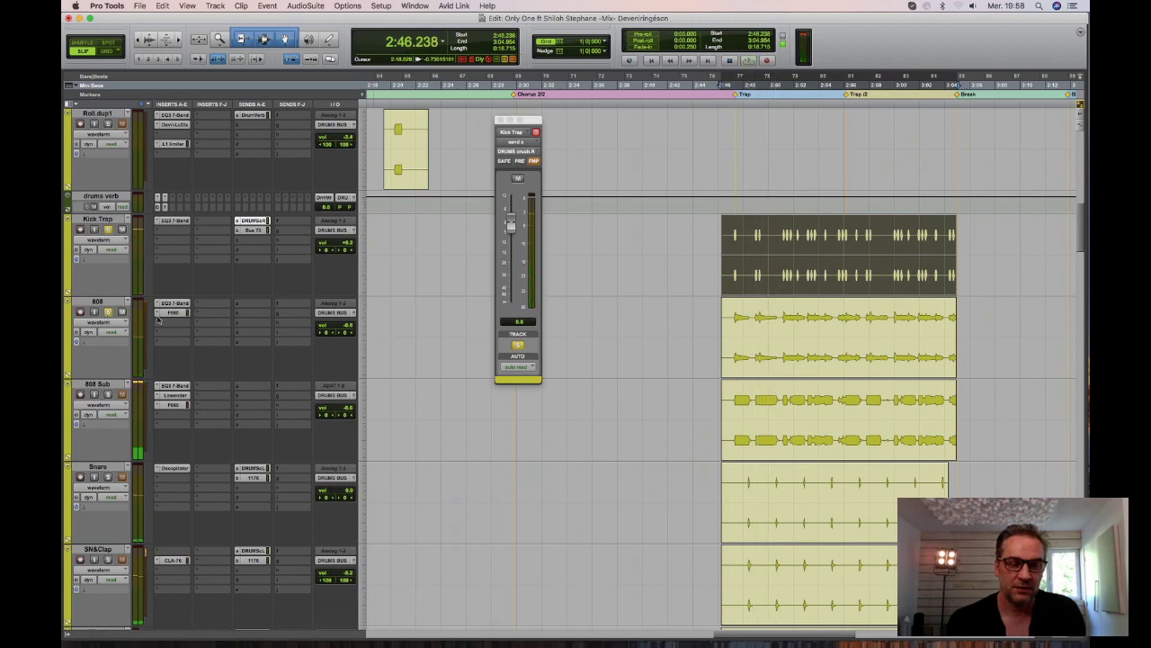
left_click(173, 312)
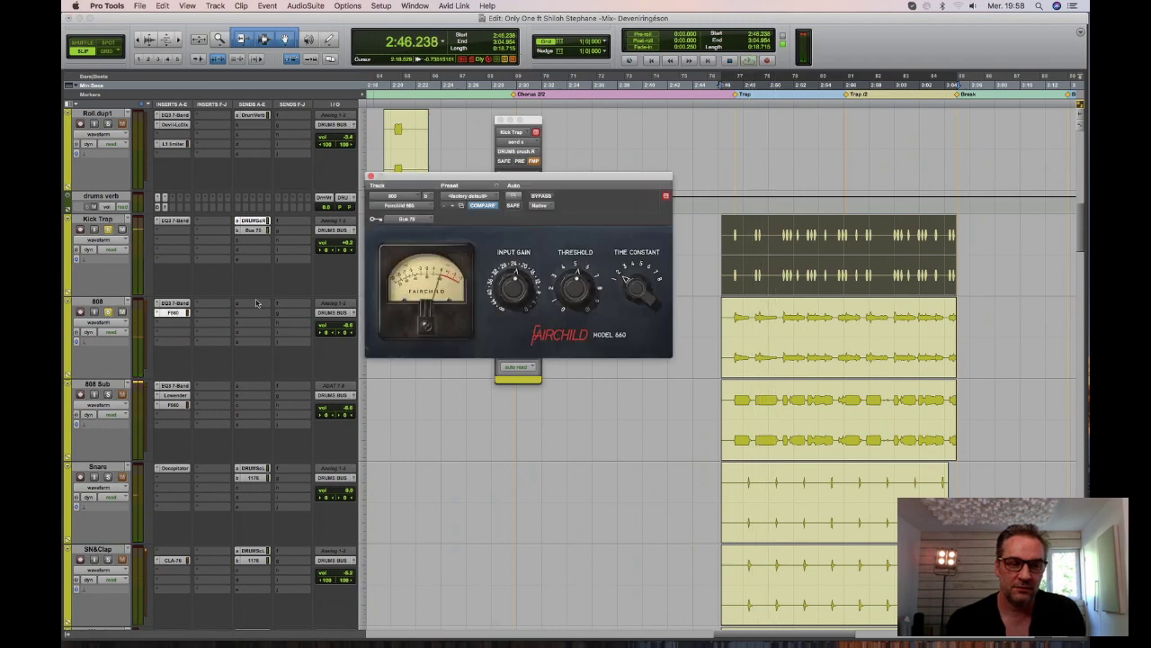
left_click(173, 304)
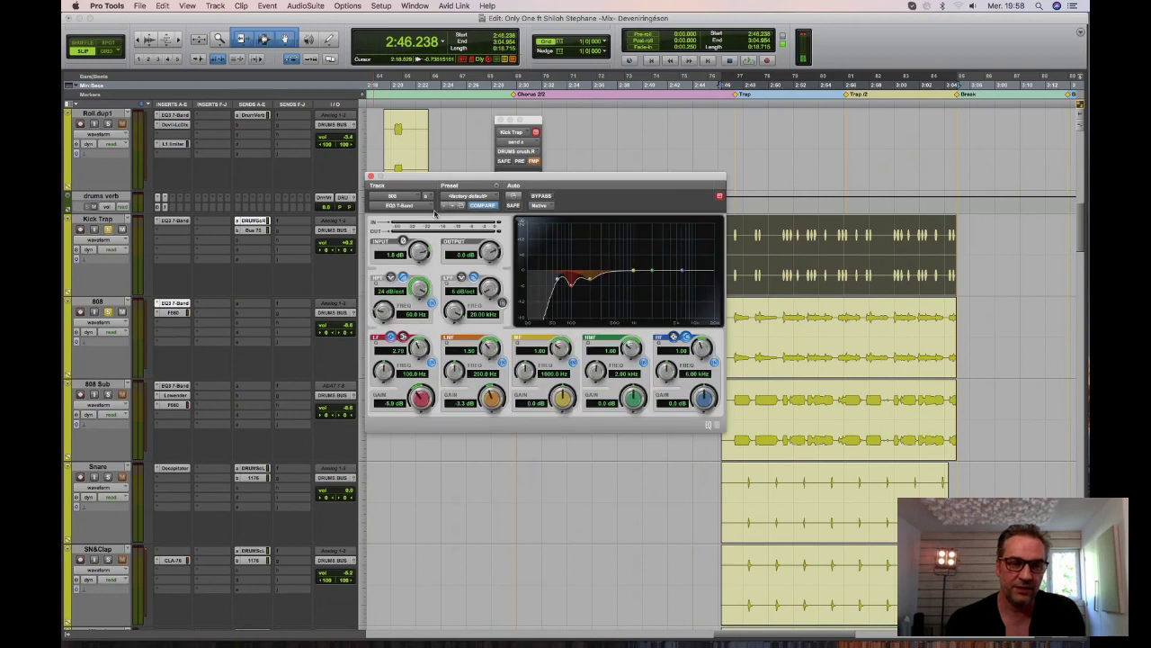
left_click(370, 177)
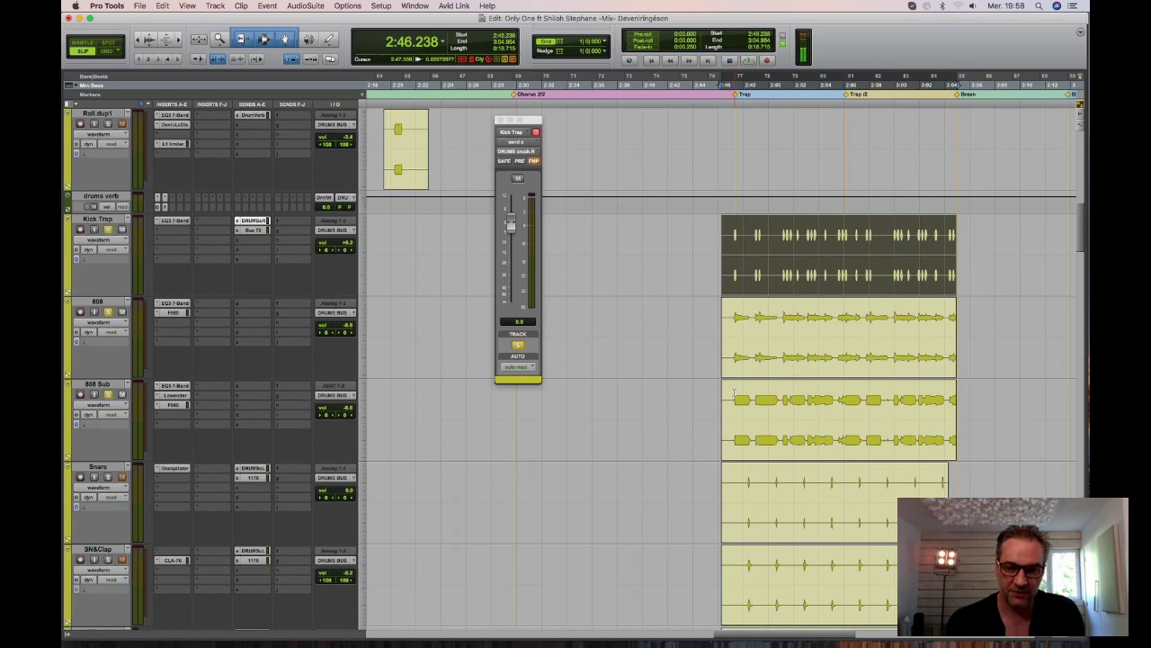
Select about 4 seconds of 808 Sub from the Trap marker, leave only that track soloed, and audition it with its EQ3 7-Band open.
left_click_drag(735, 396, 783, 402)
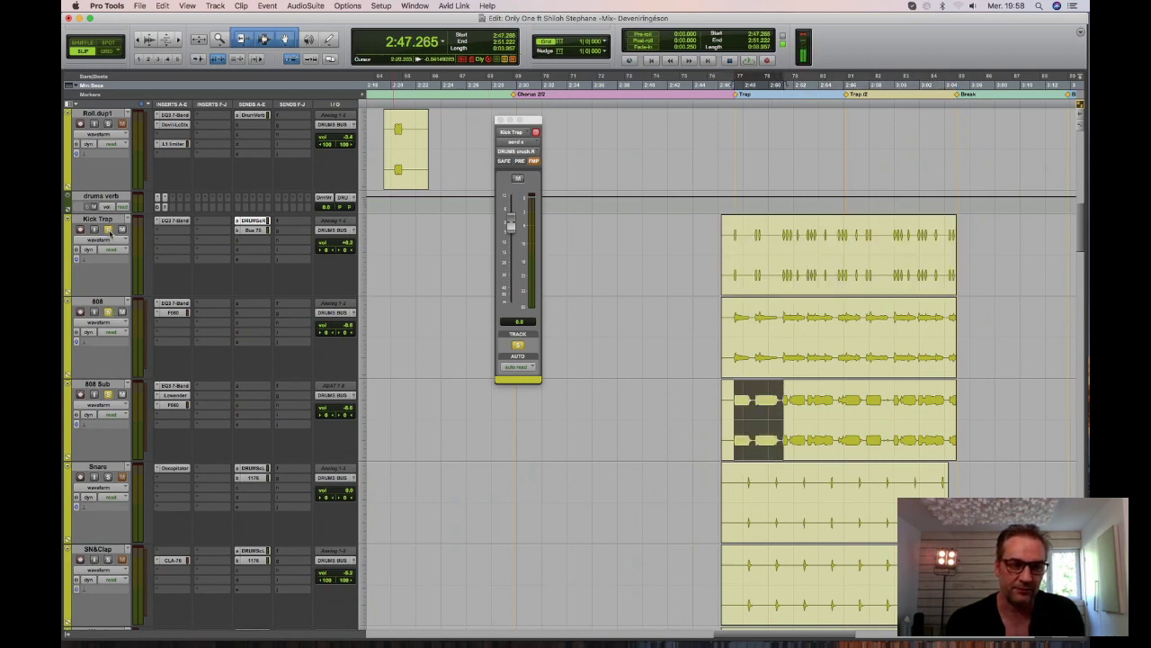
left_click(108, 229)
left_click(107, 312)
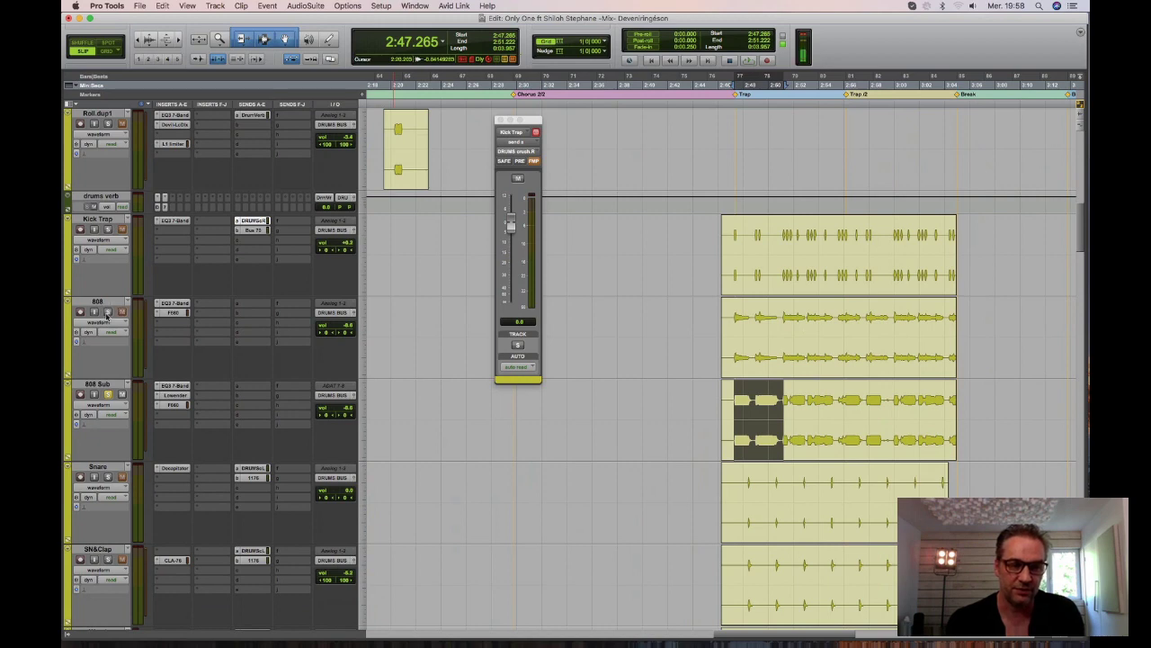
left_click(173, 386)
key("space")
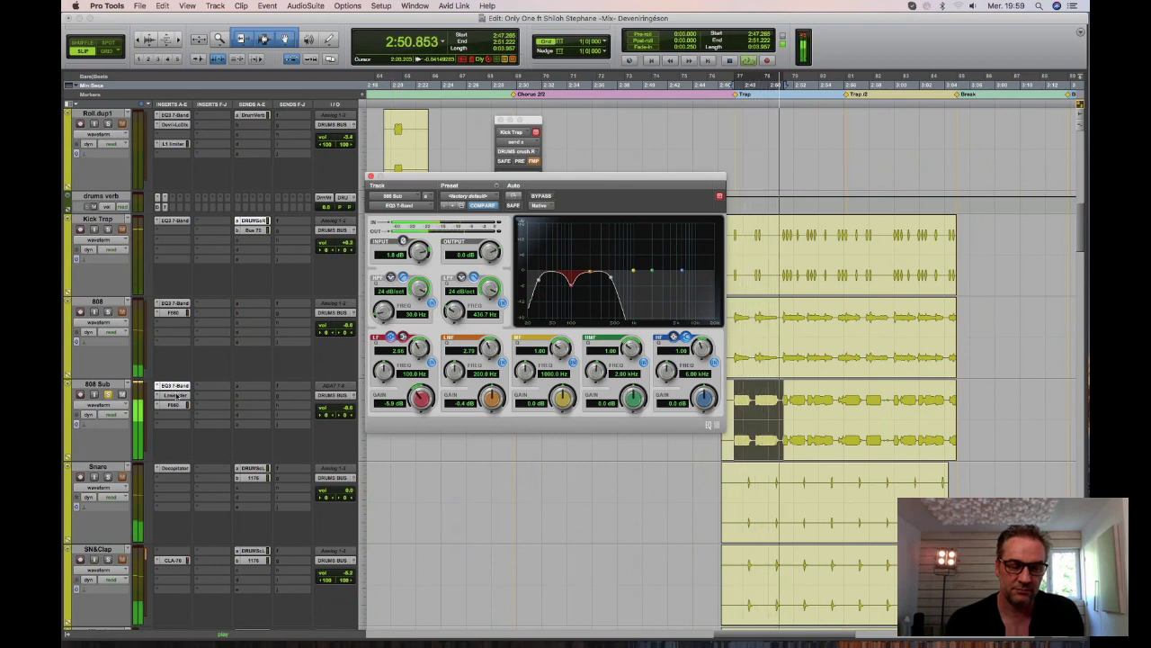
key("space")
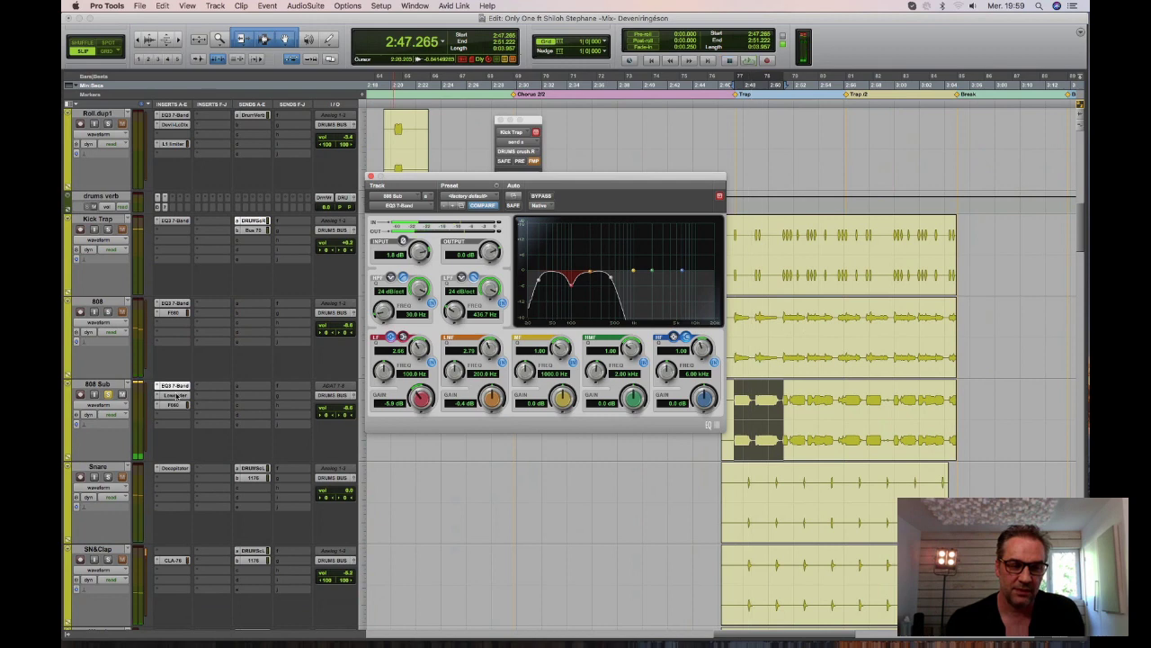
Open the Lowender plug-in on 808 Sub and listen to the selection while examining its bass synthesis settings.
left_click(175, 395)
key("space")
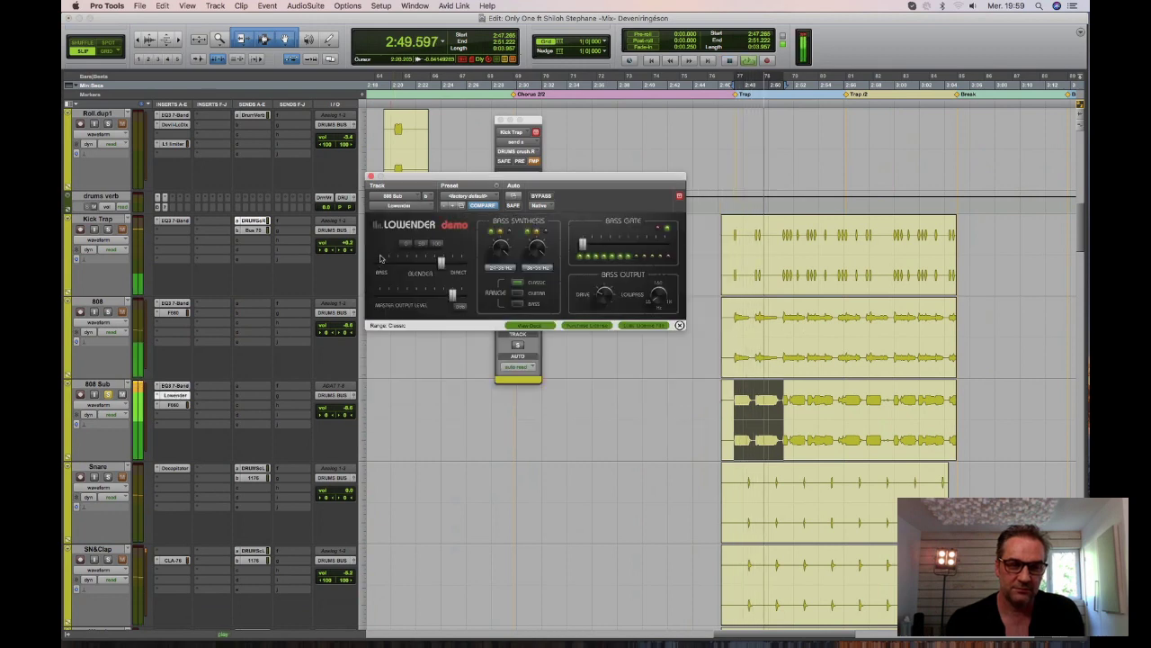
key("space")
left_click_drag(455, 174, 449, 272)
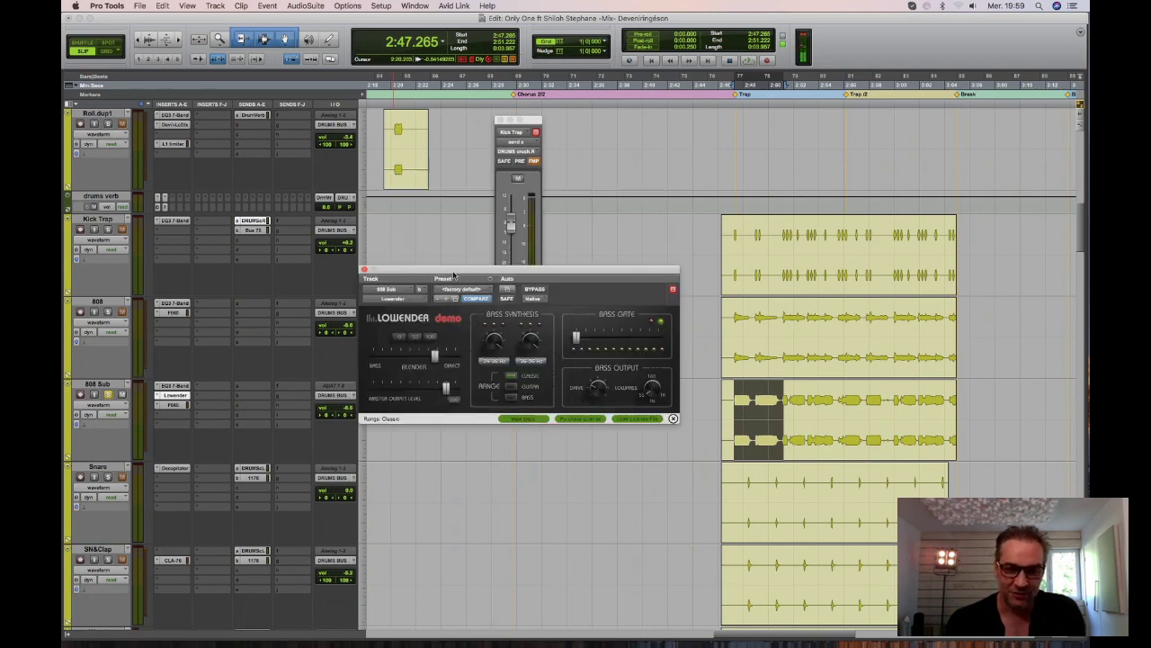
left_click_drag(454, 275, 474, 340)
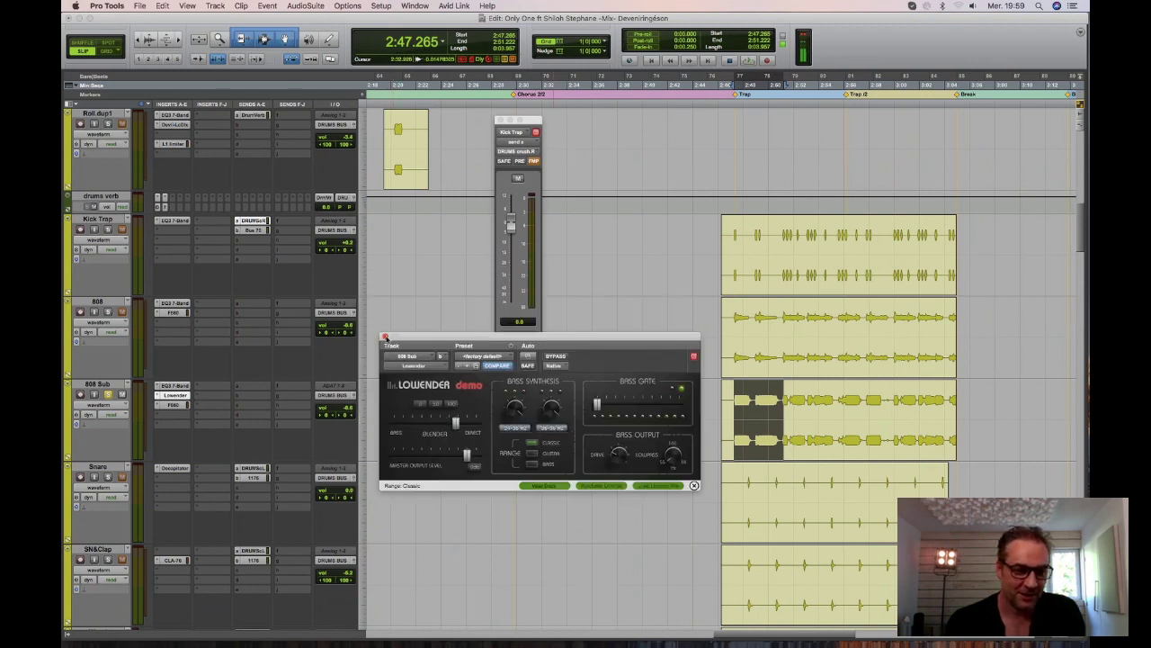
left_click(385, 337)
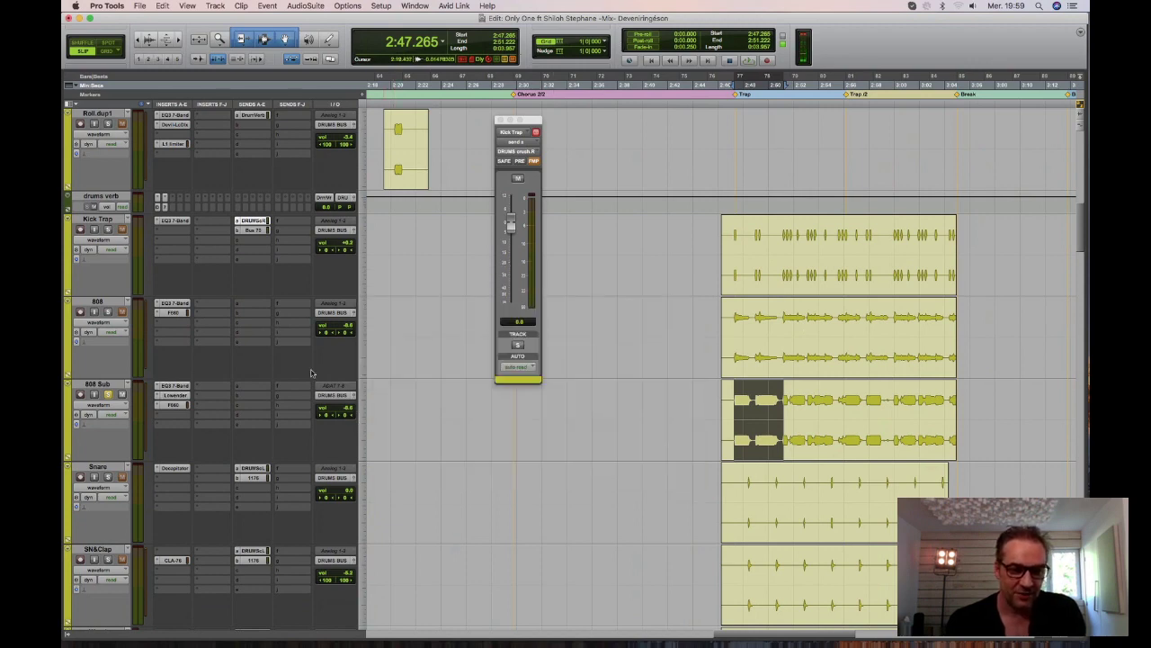
Open Lowender on 808 Sub and compare the selection with the plug-in bypassed and active during playback.
left_click(180, 395)
left_click_drag(444, 339, 445, 379)
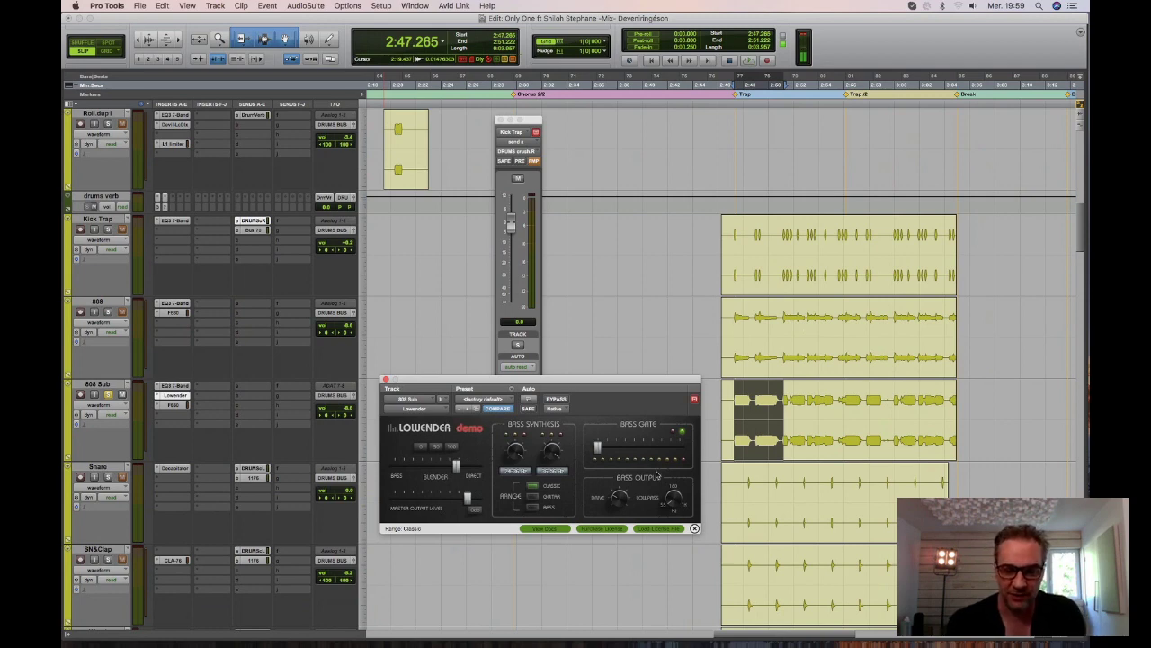
left_click(555, 399)
key("space")
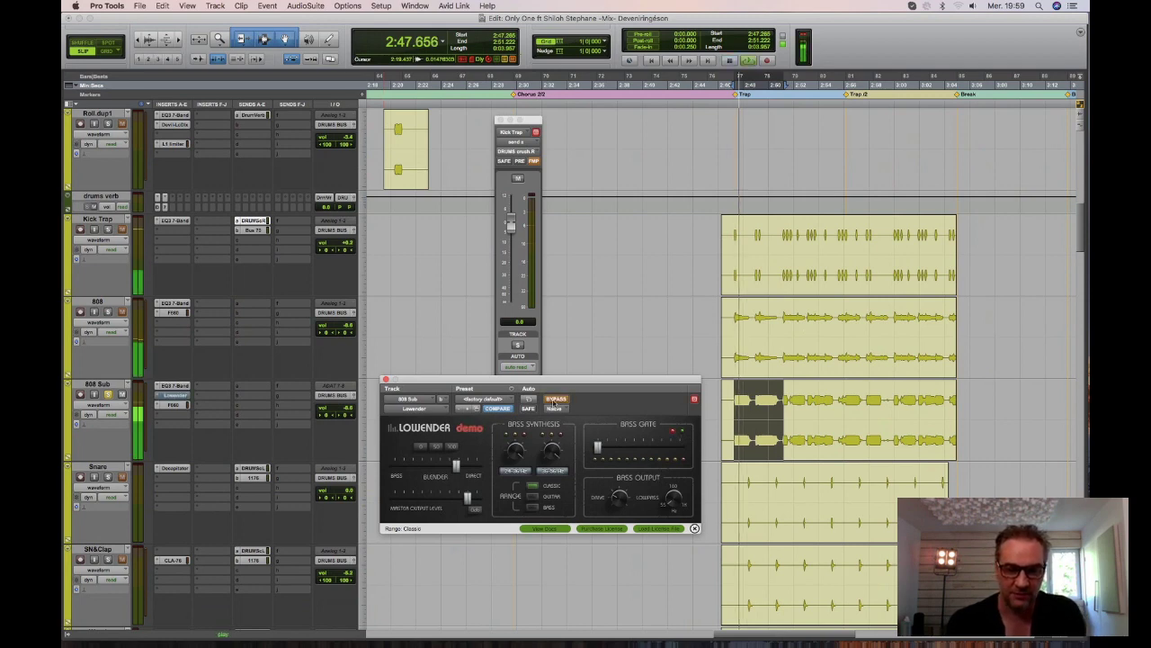
left_click(555, 400)
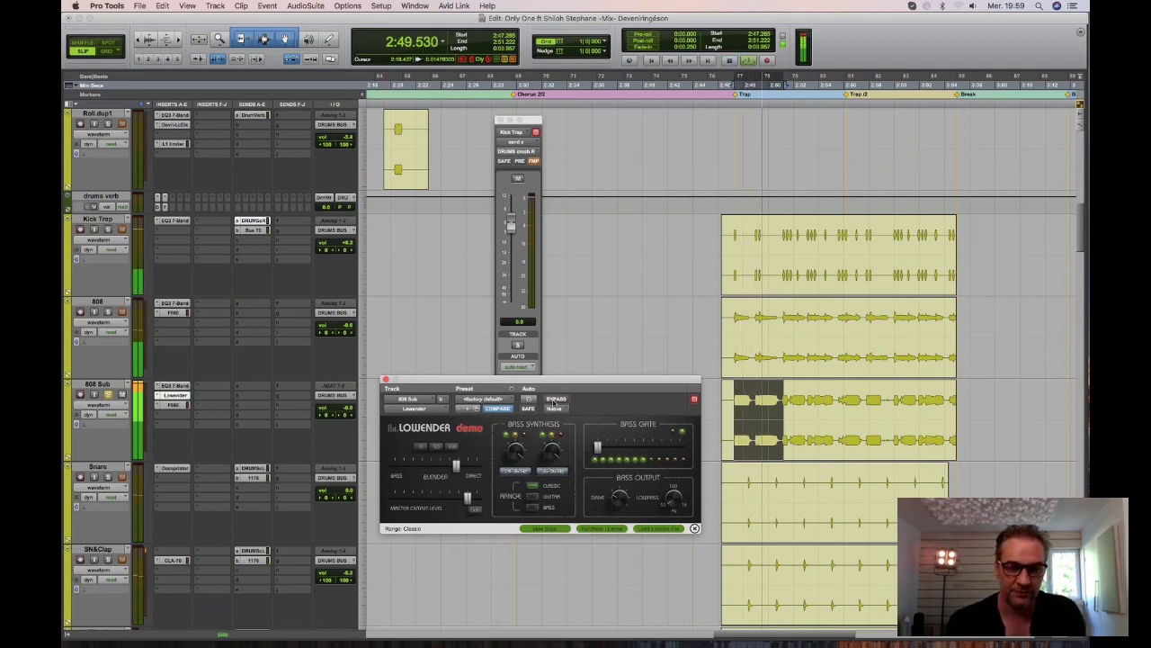
key("space")
Set Lowender's blend on 808 Sub to 92 %, compare it bypassed and active during playback, and close the plug-in.
left_click(555, 400)
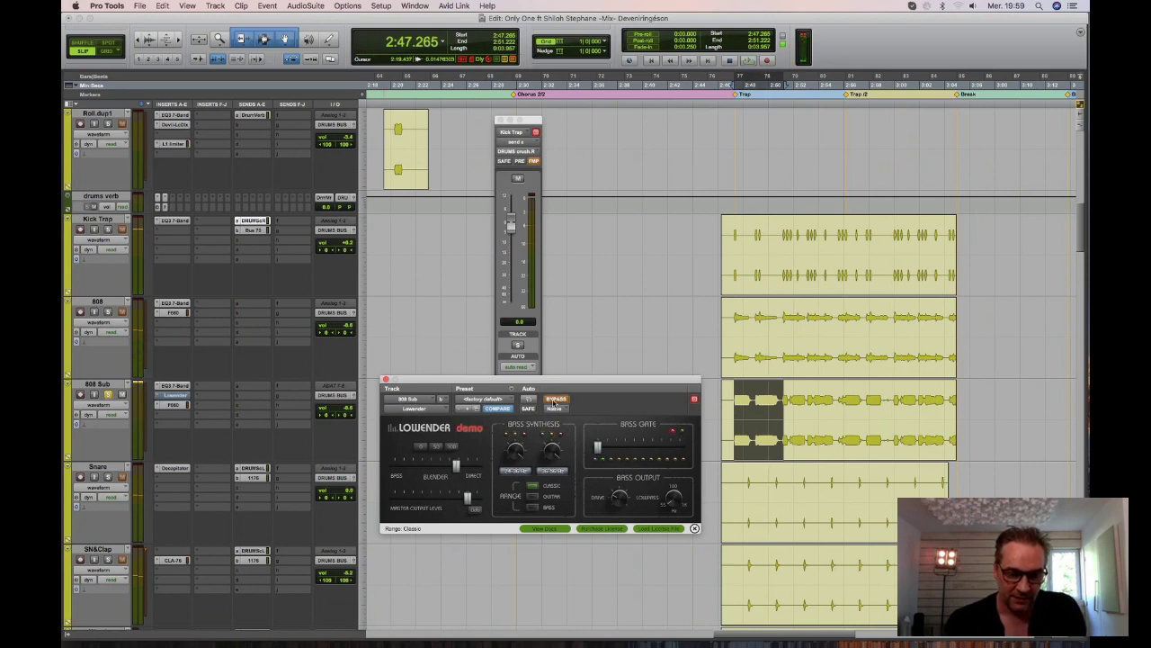
left_click_drag(456, 465, 469, 466)
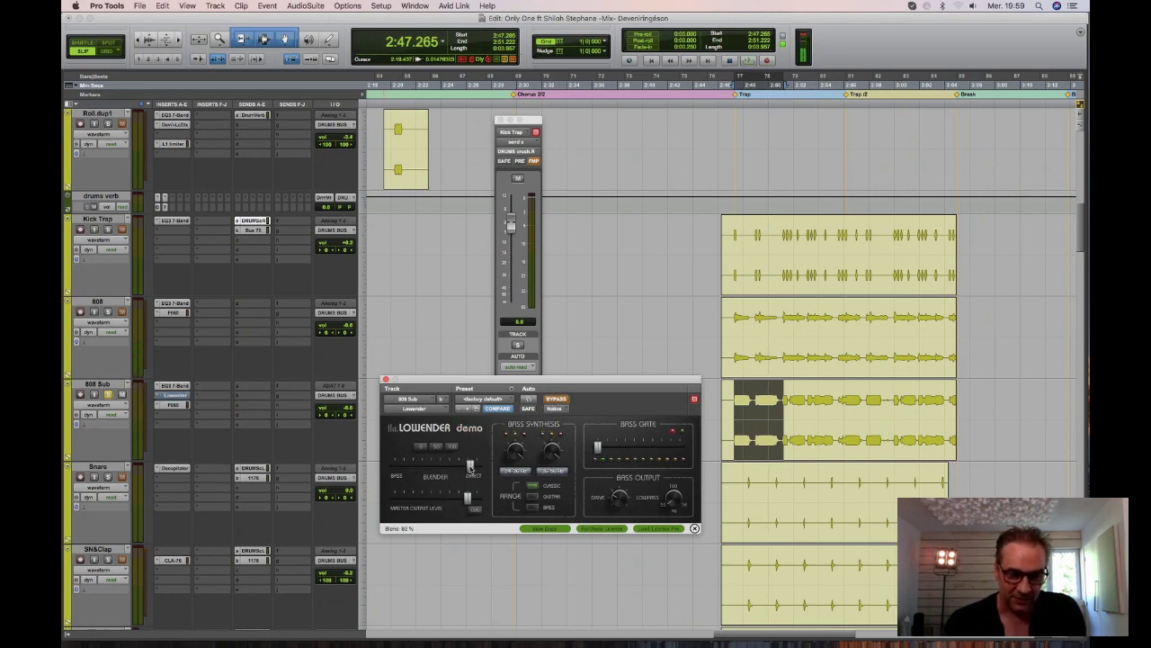
left_click(557, 399)
key("space")
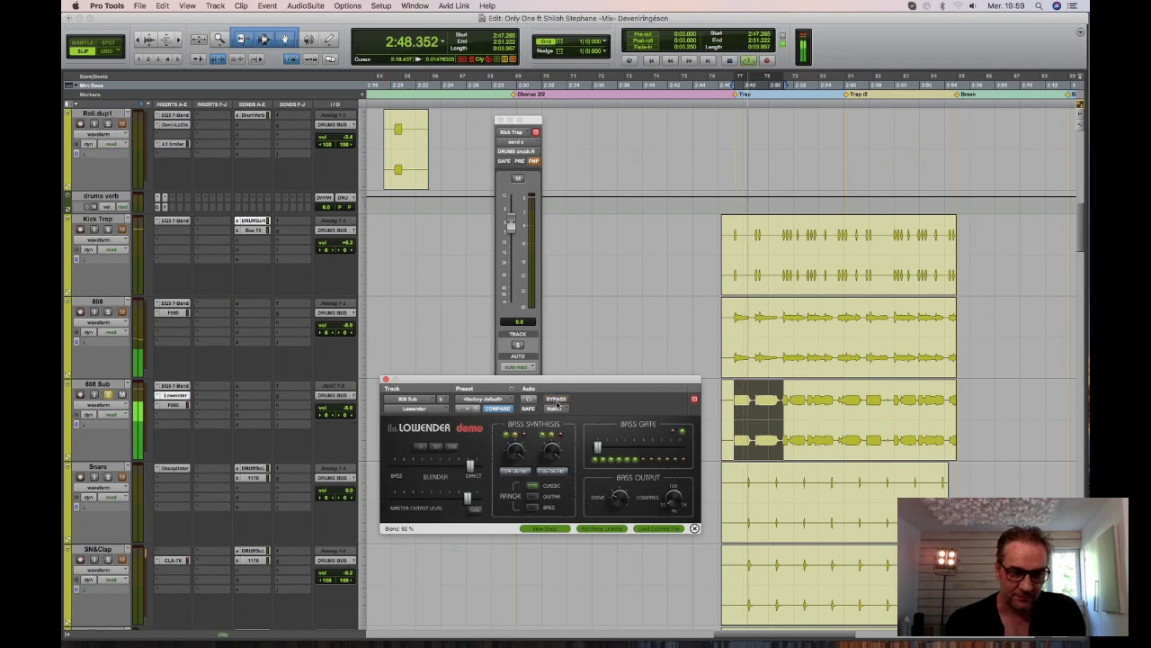
left_click(557, 400)
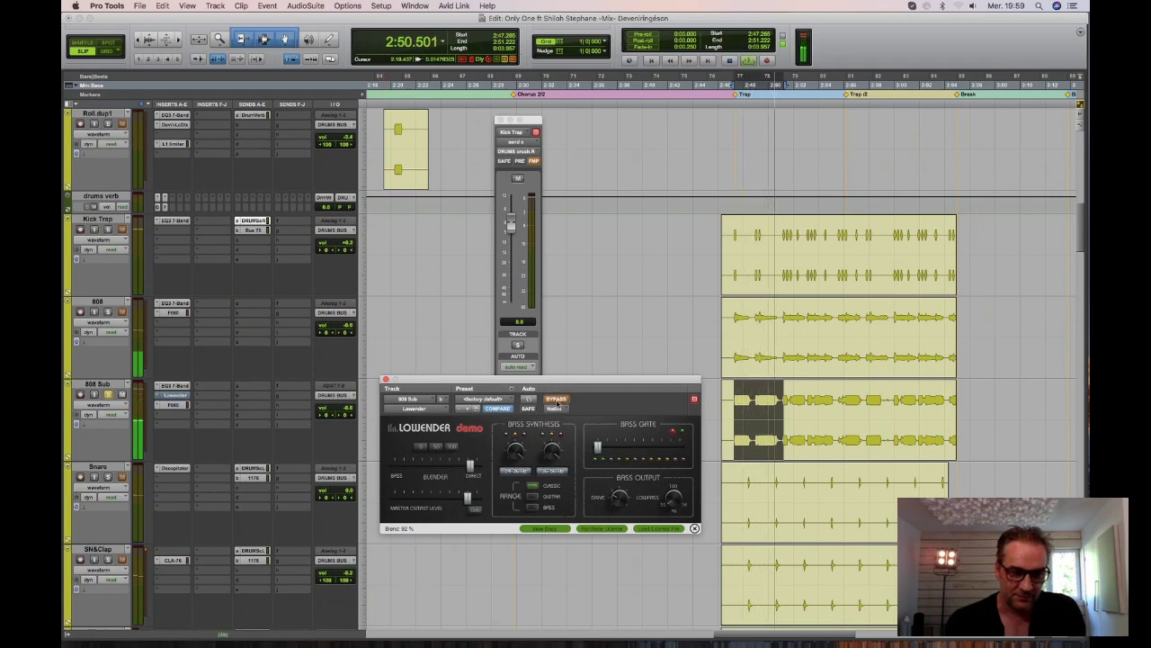
left_click(557, 400)
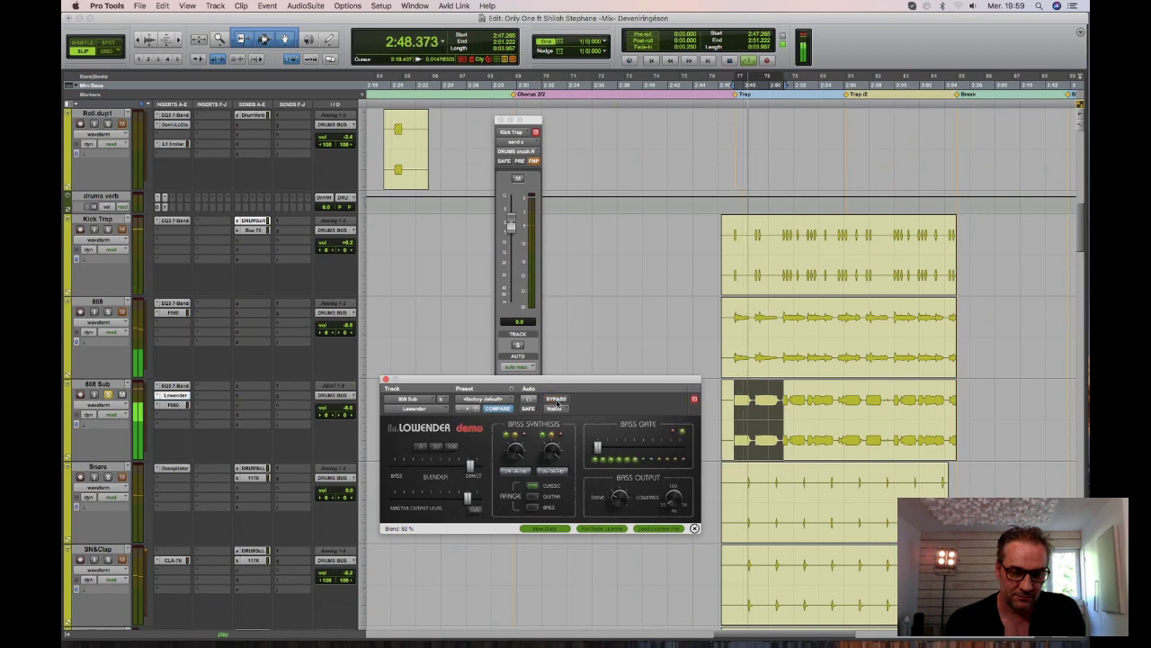
key("space")
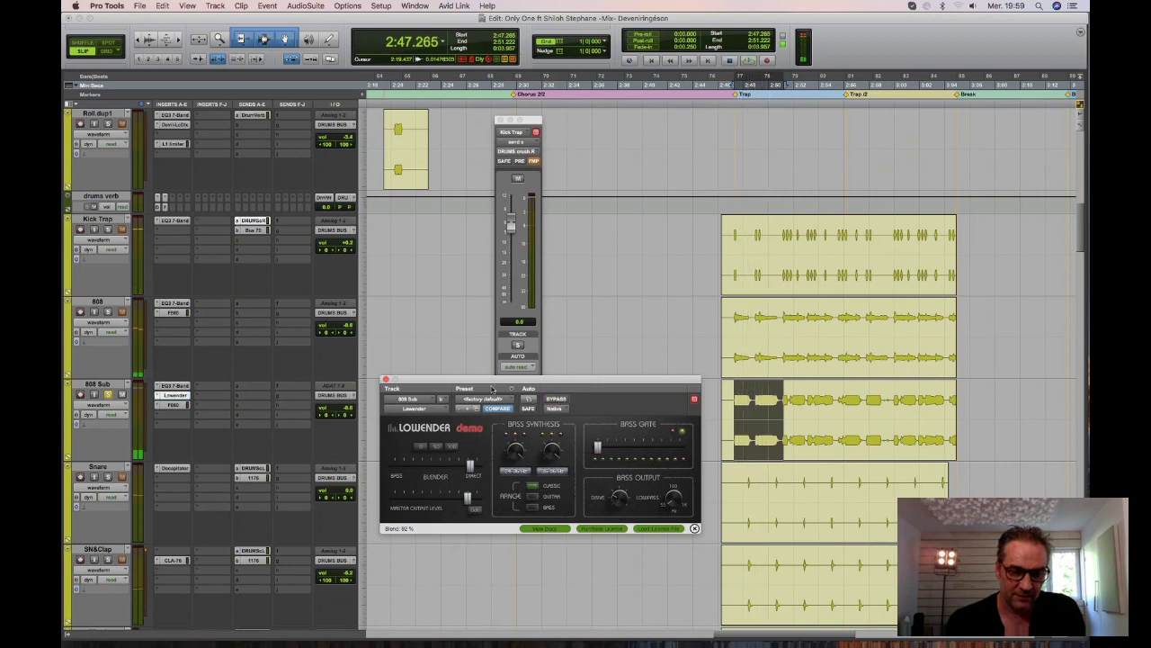
left_click_drag(492, 388, 493, 432)
left_click(385, 422)
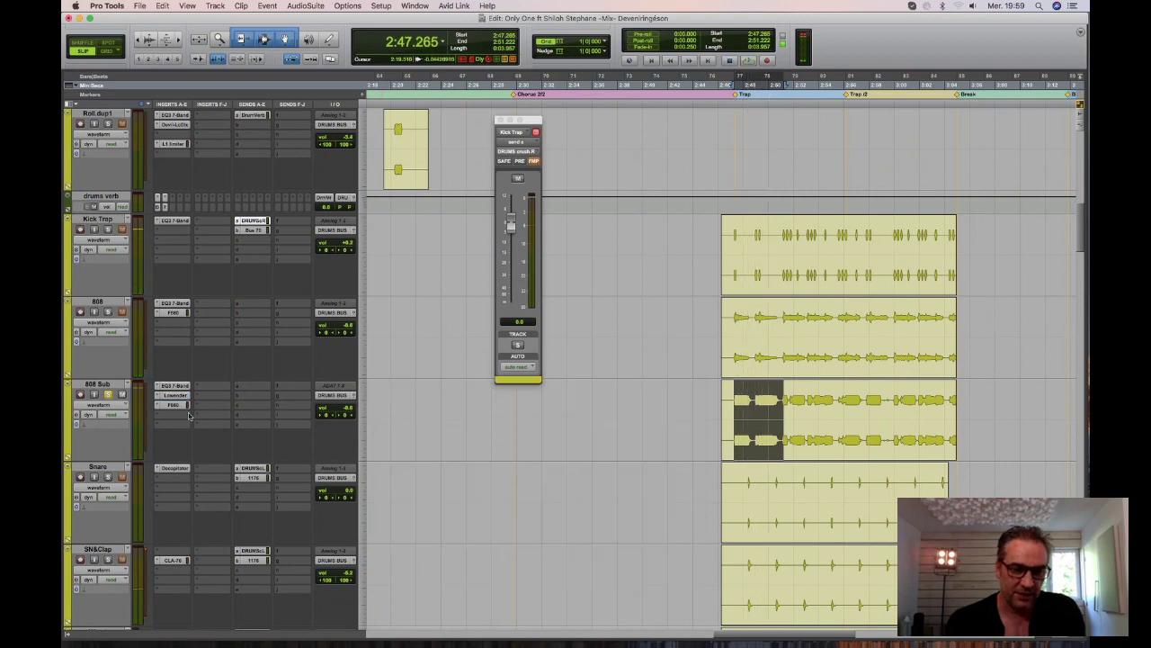
Examine the Fairchild 660 settings and Bus 73 key input on 808 Sub, closing the Kick Trap send window and the plug-in.
left_click(176, 405)
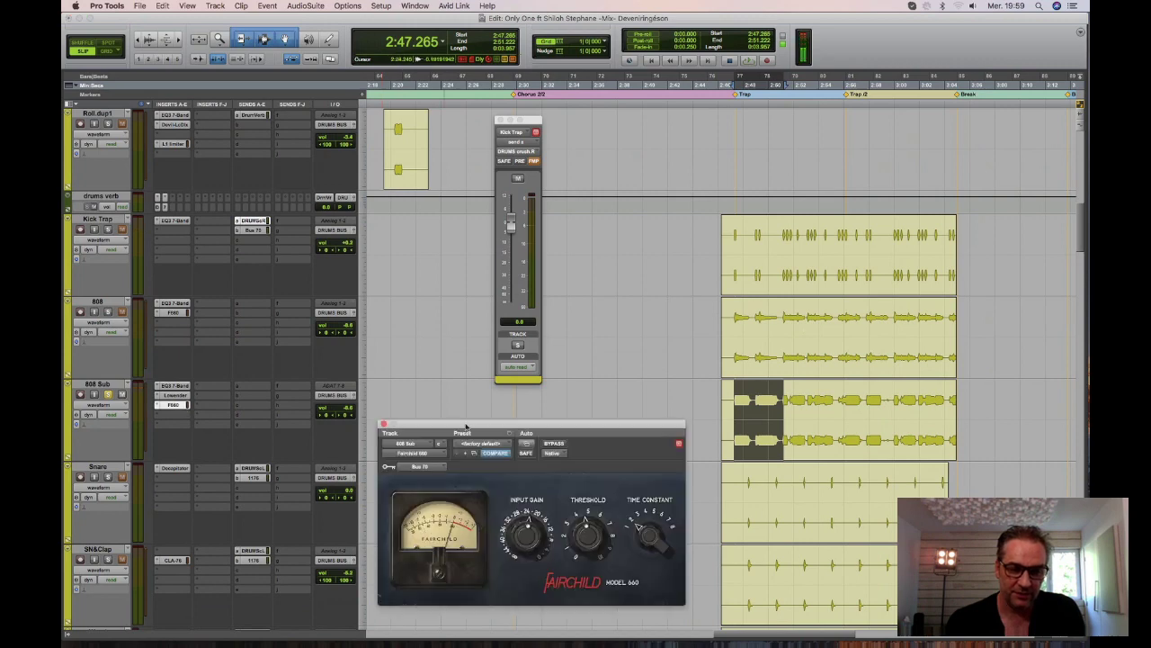
left_click_drag(466, 426, 453, 293)
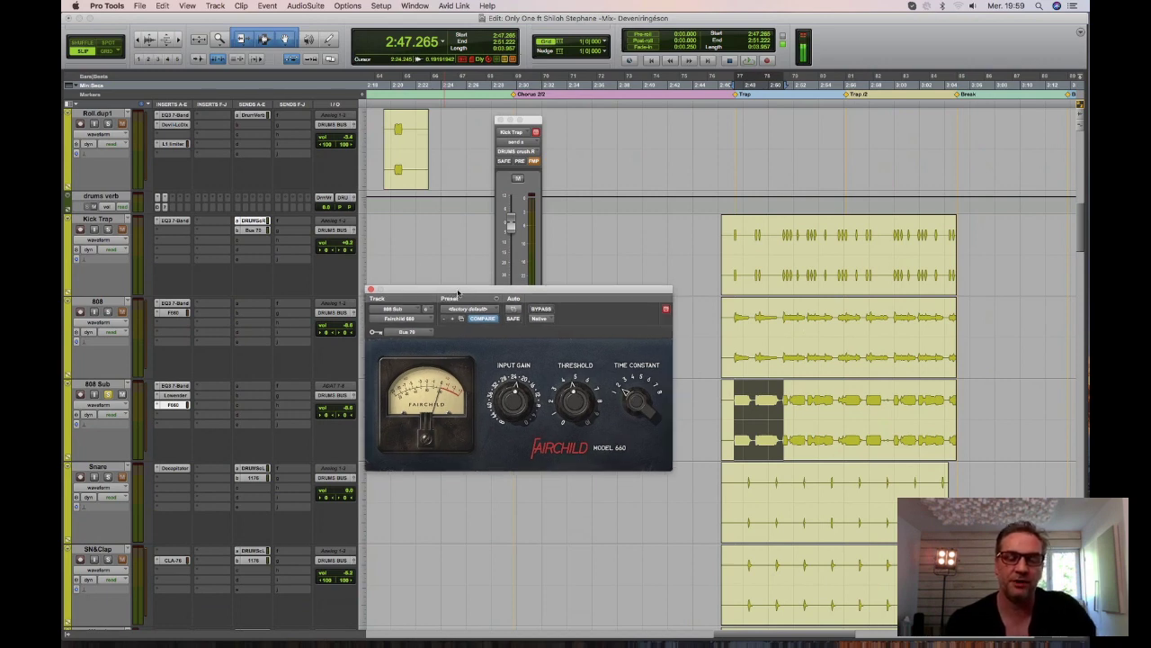
left_click_drag(458, 293, 468, 297)
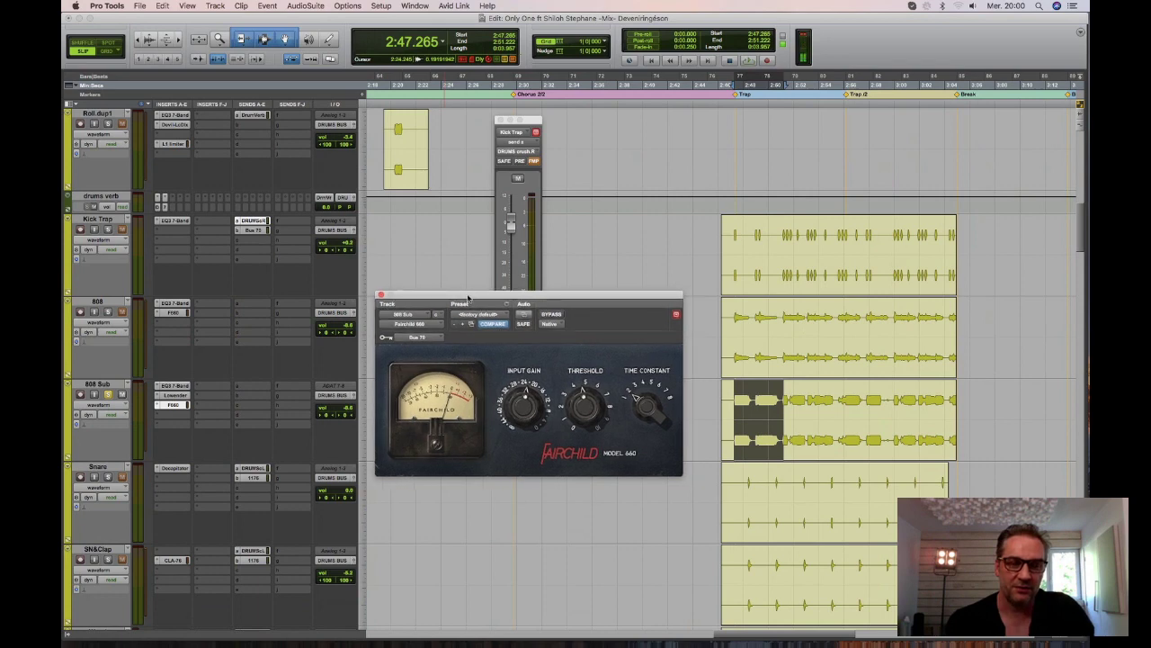
left_click(499, 120)
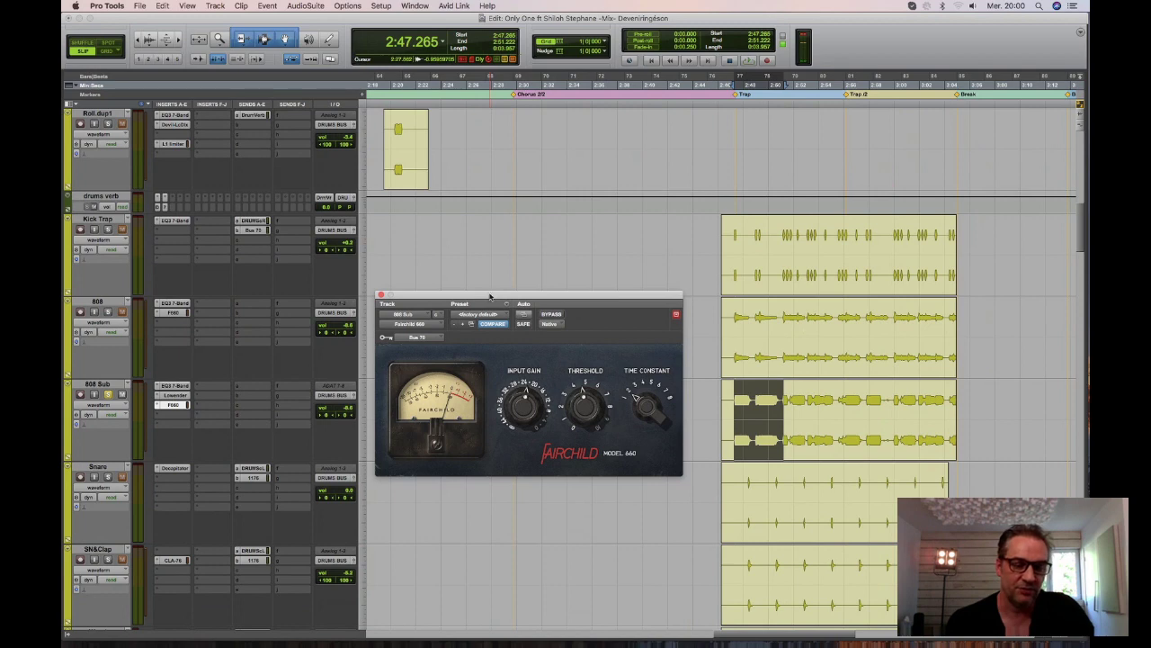
left_click_drag(490, 297, 492, 241)
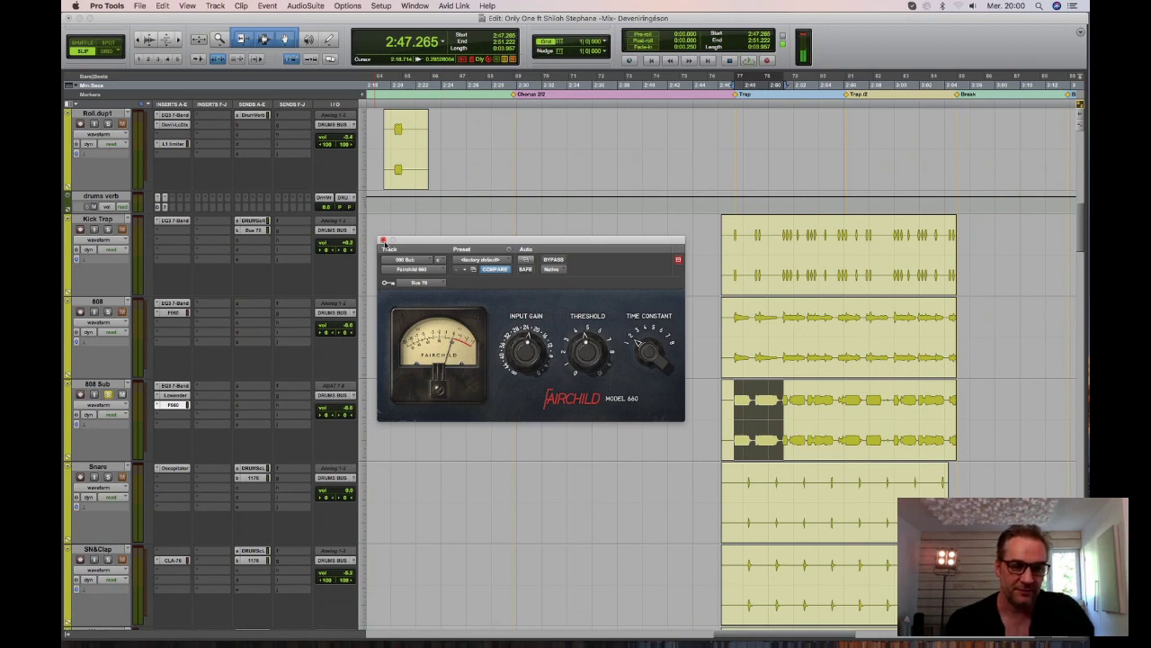
left_click(383, 241)
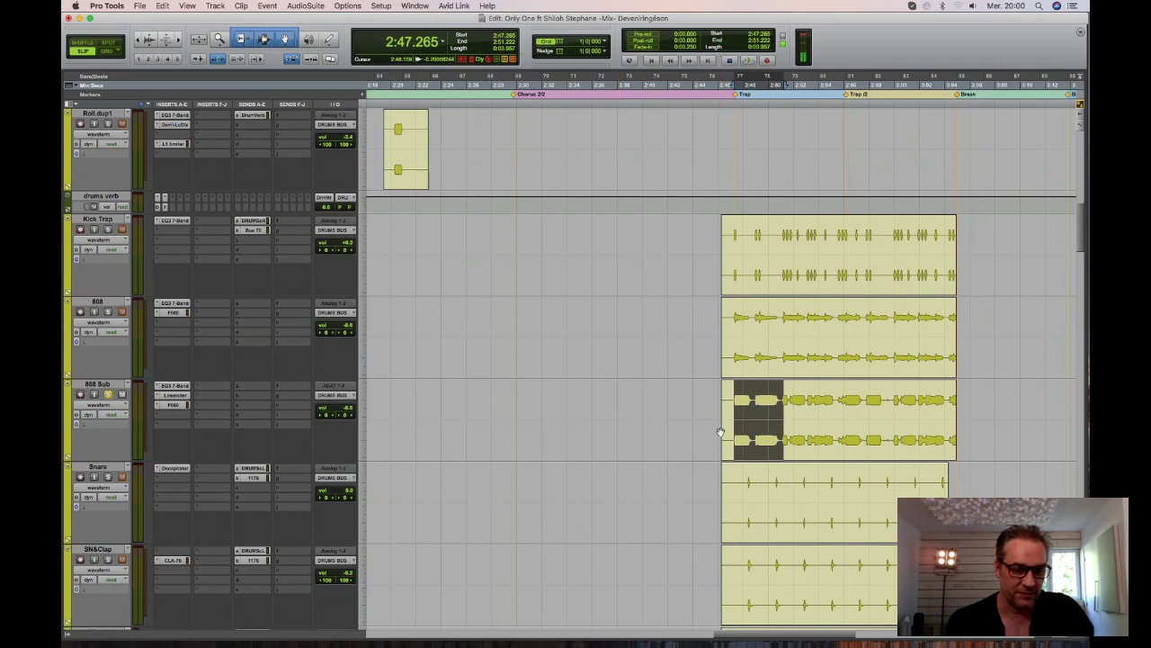
Solo Kick Trap and 808 alongside 808 Sub, audition the selection, and add the Snare to the soloed tracks.
scroll(646, 438, "down", 3)
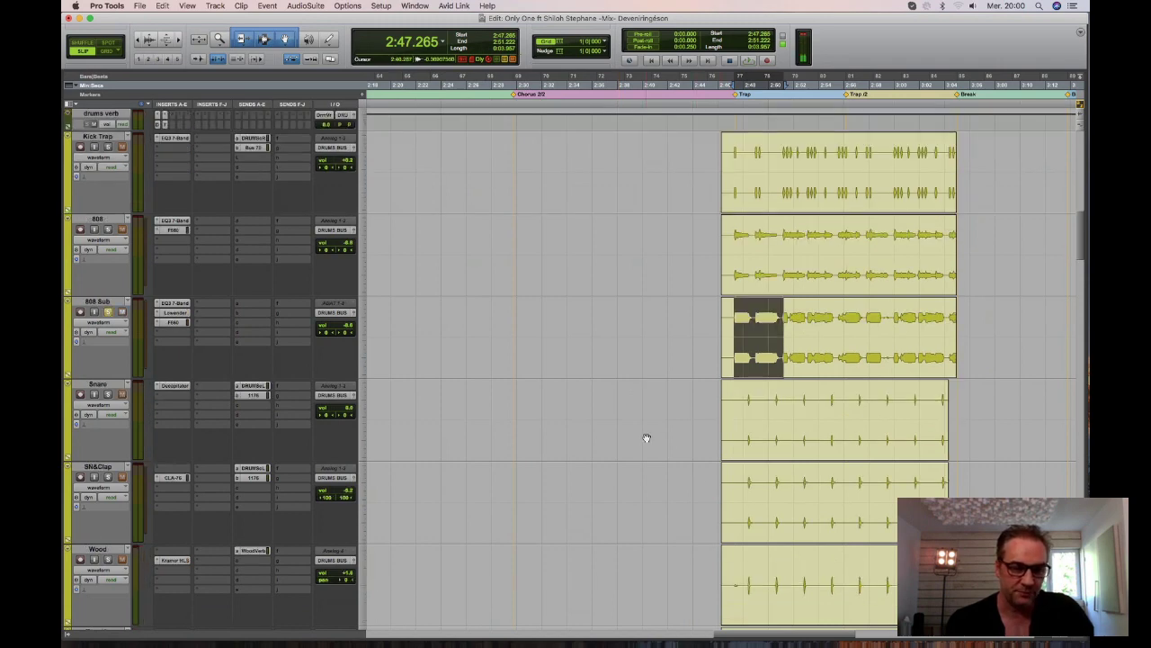
scroll(224, 433, "down", 1)
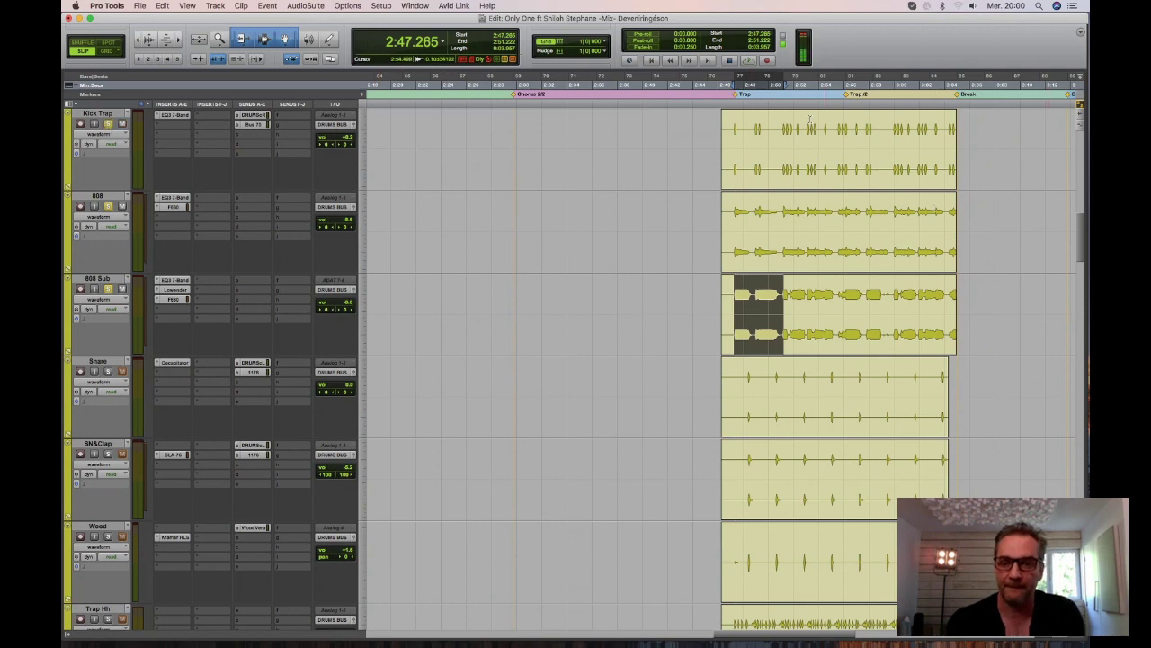
key("space")
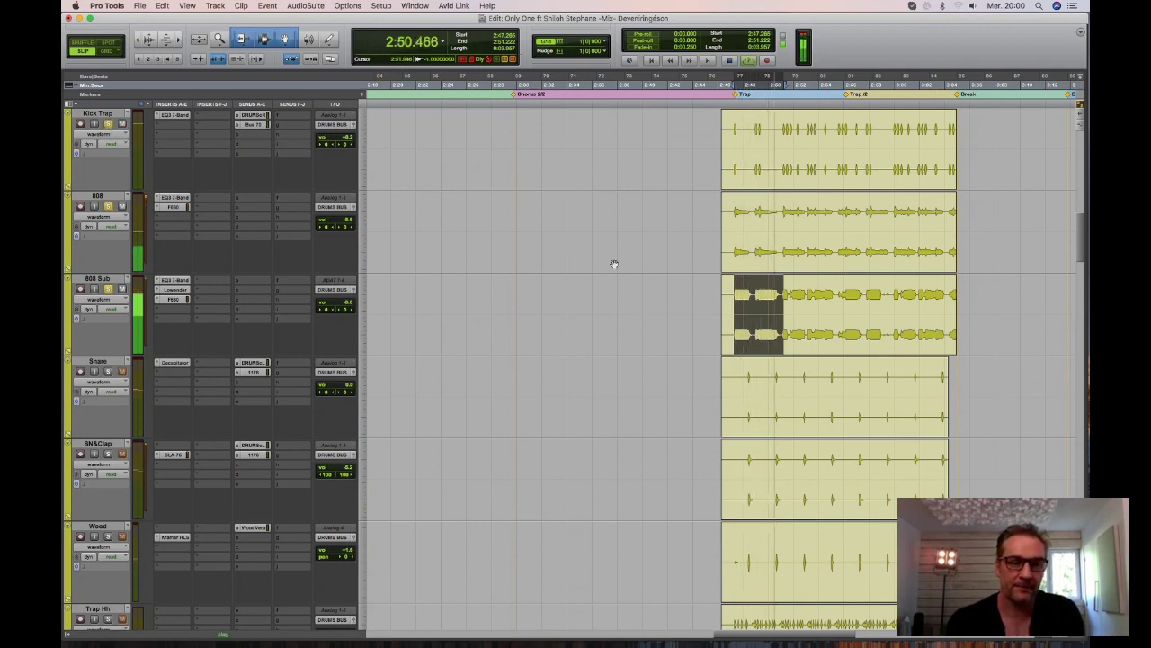
key("space")
key("space")
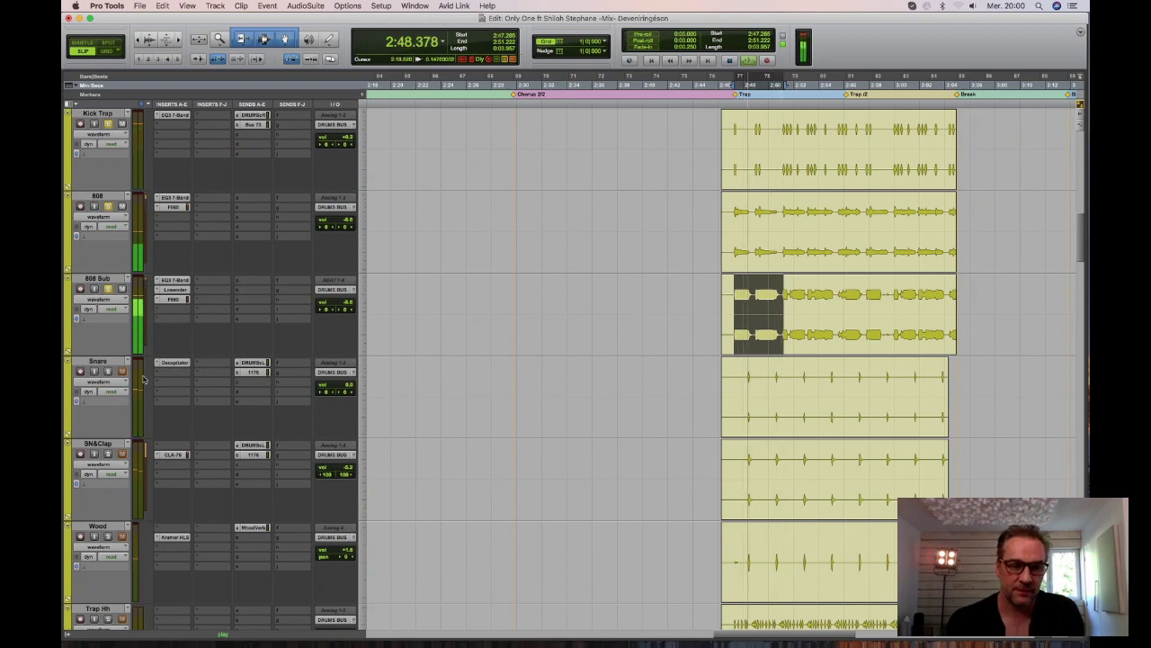
key("space")
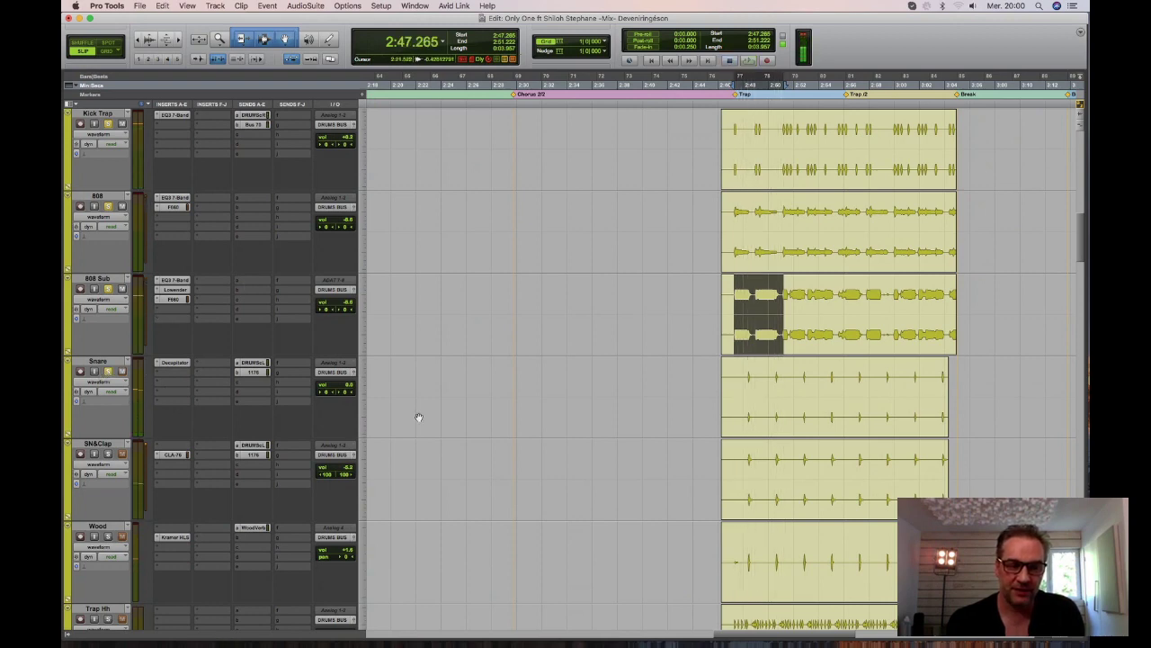
Open Decapitator on the Snare and compare the snare with the plug-in bypassed and active during playback.
left_click(175, 363)
key("space")
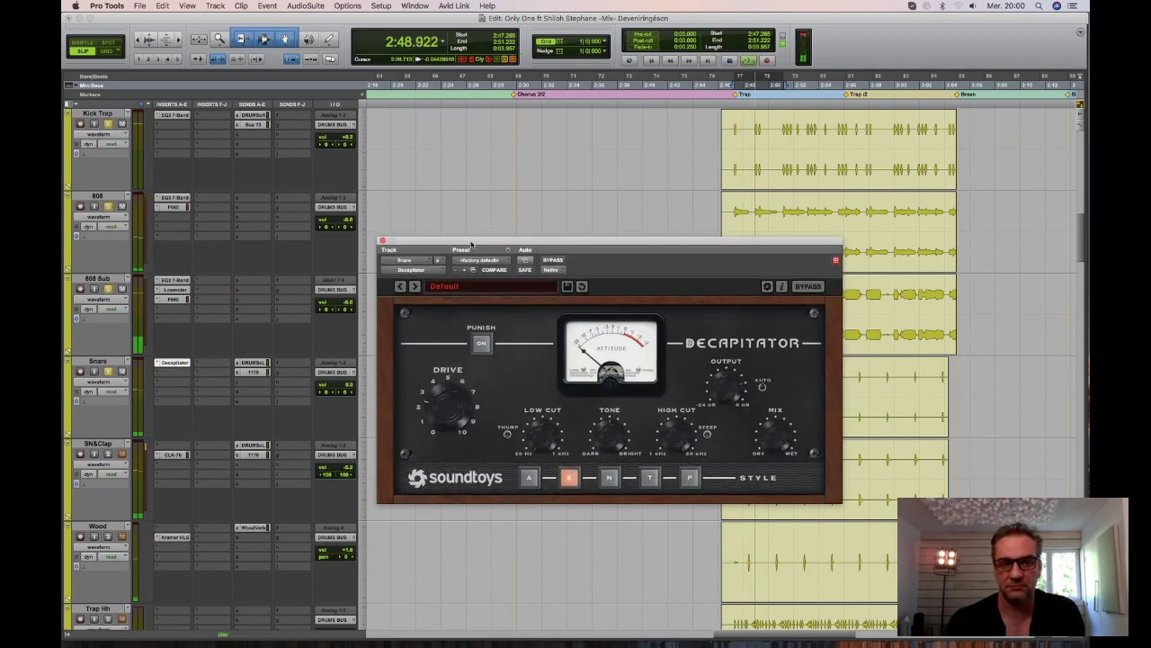
left_click_drag(471, 243, 358, 102)
left_click(437, 121)
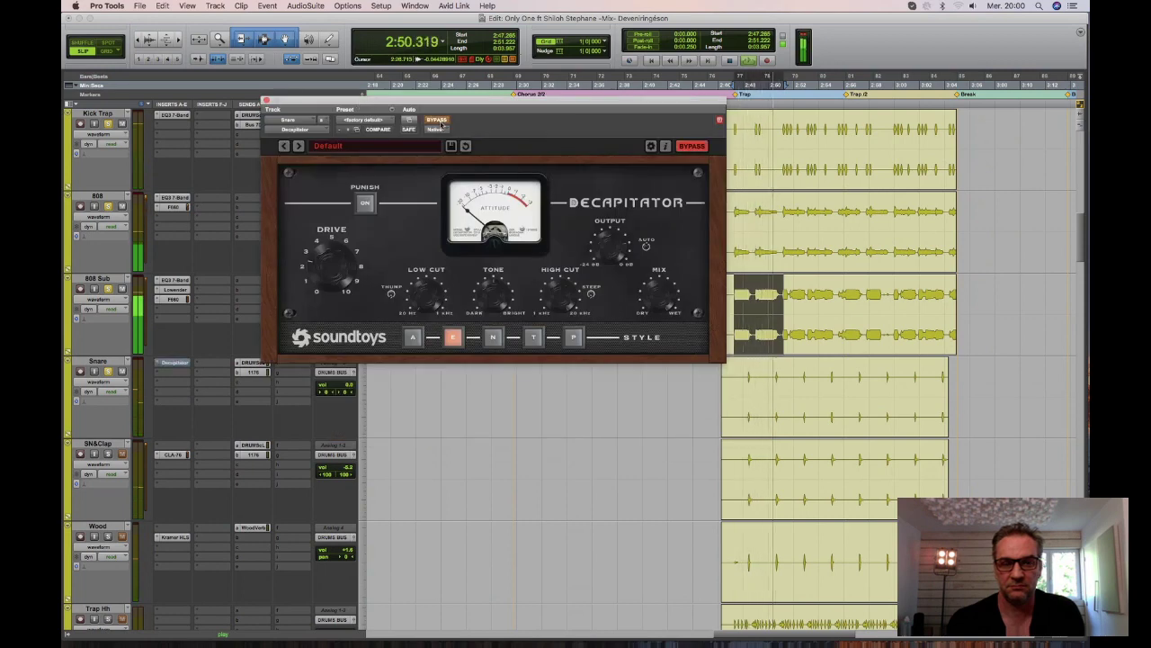
left_click(437, 121)
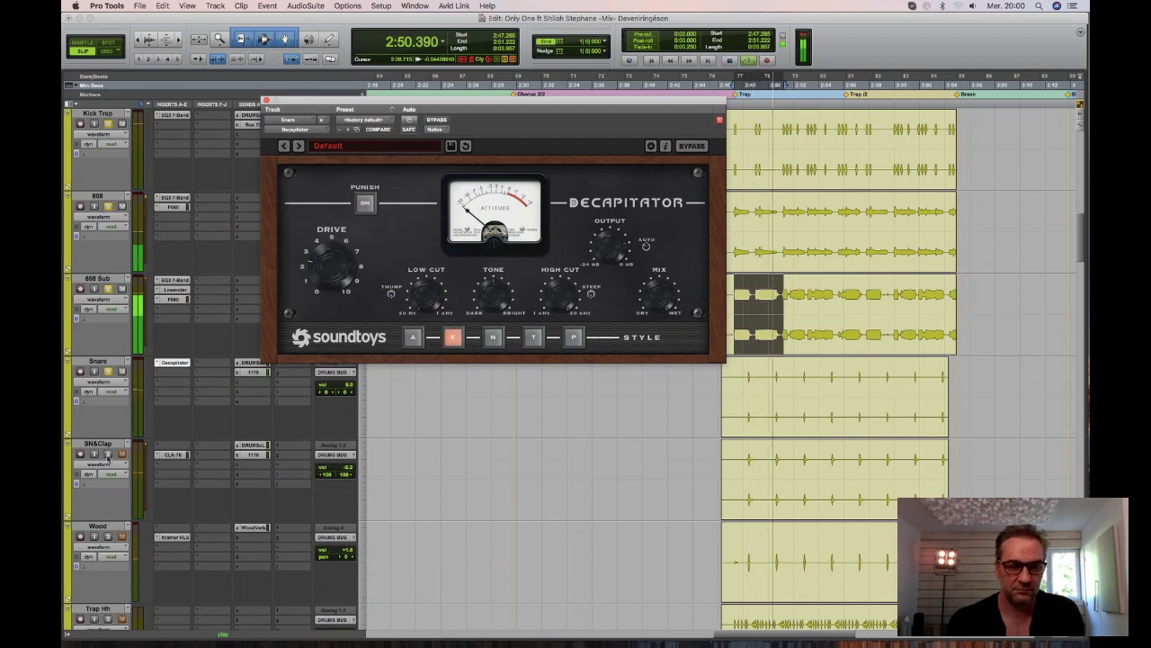
Solo SN&Clap, examine its CLA-76, and compare playback with its 1176 send muted and unmuted.
left_click(174, 456)
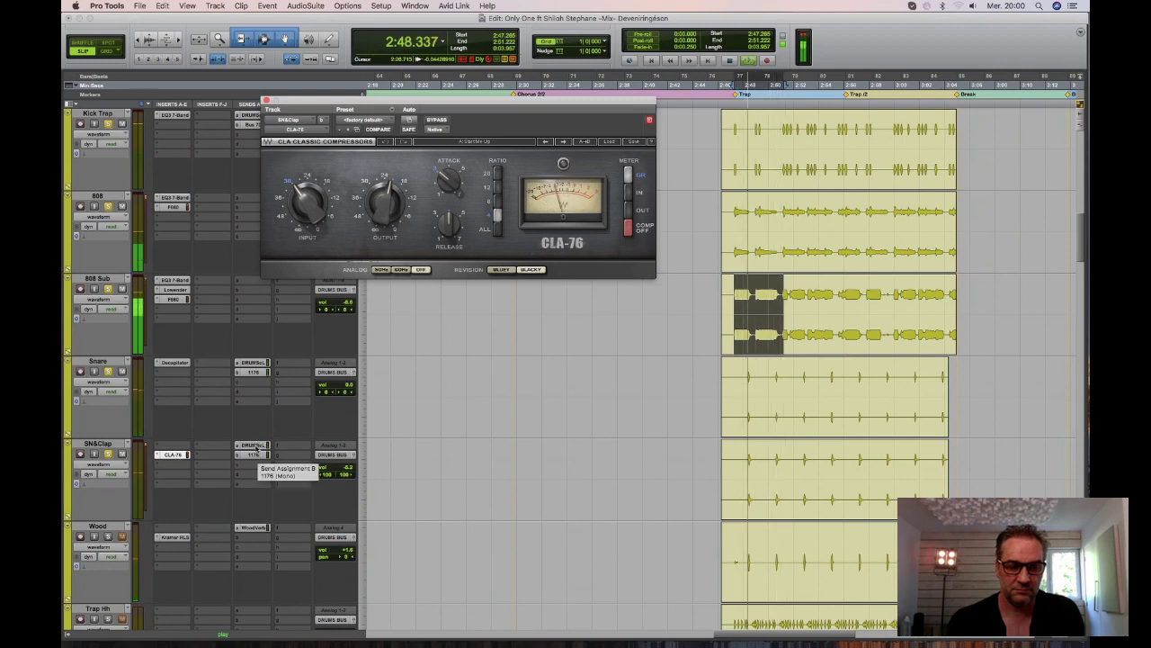
left_click(258, 457)
left_click(255, 455)
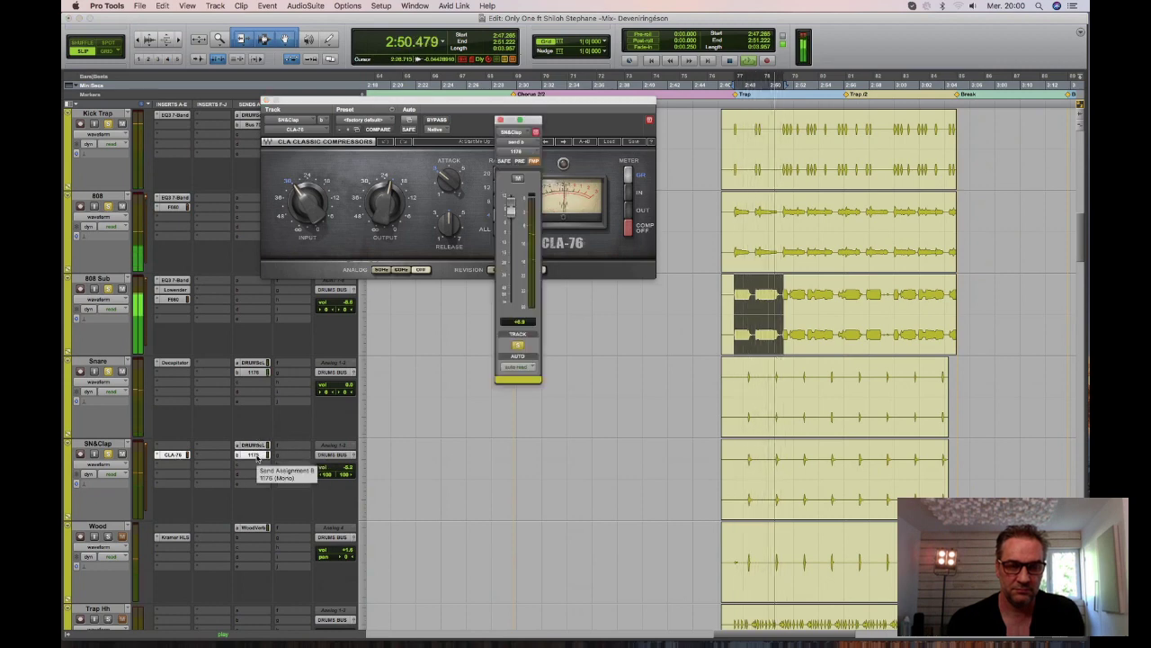
left_click(518, 178)
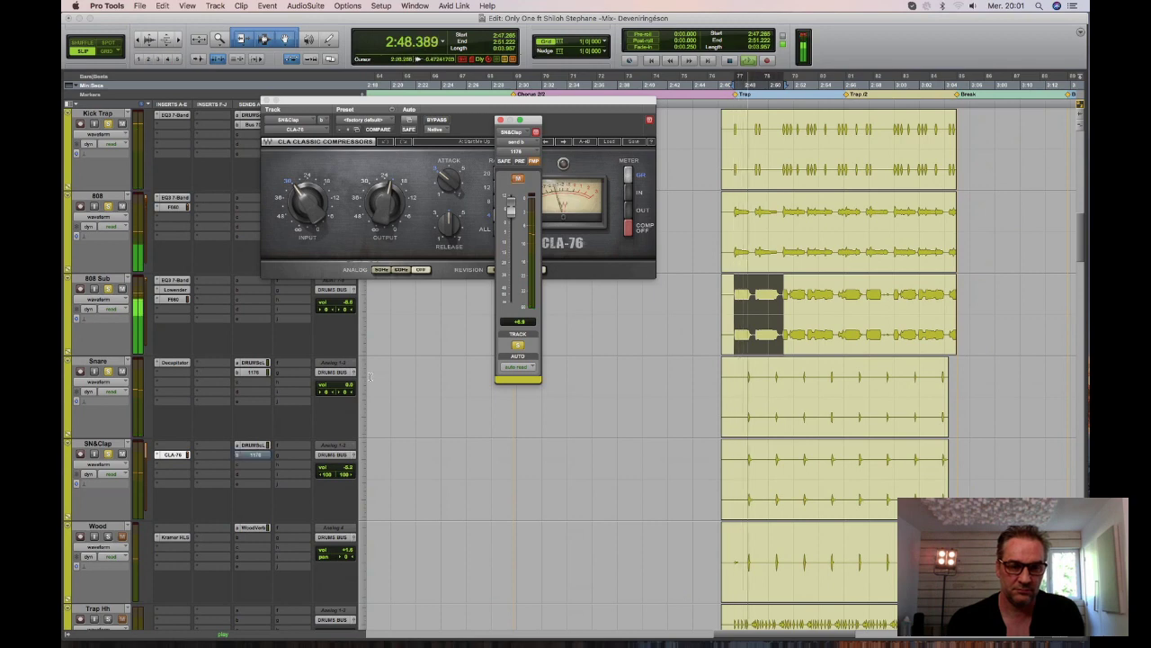
left_click(259, 455, "super")
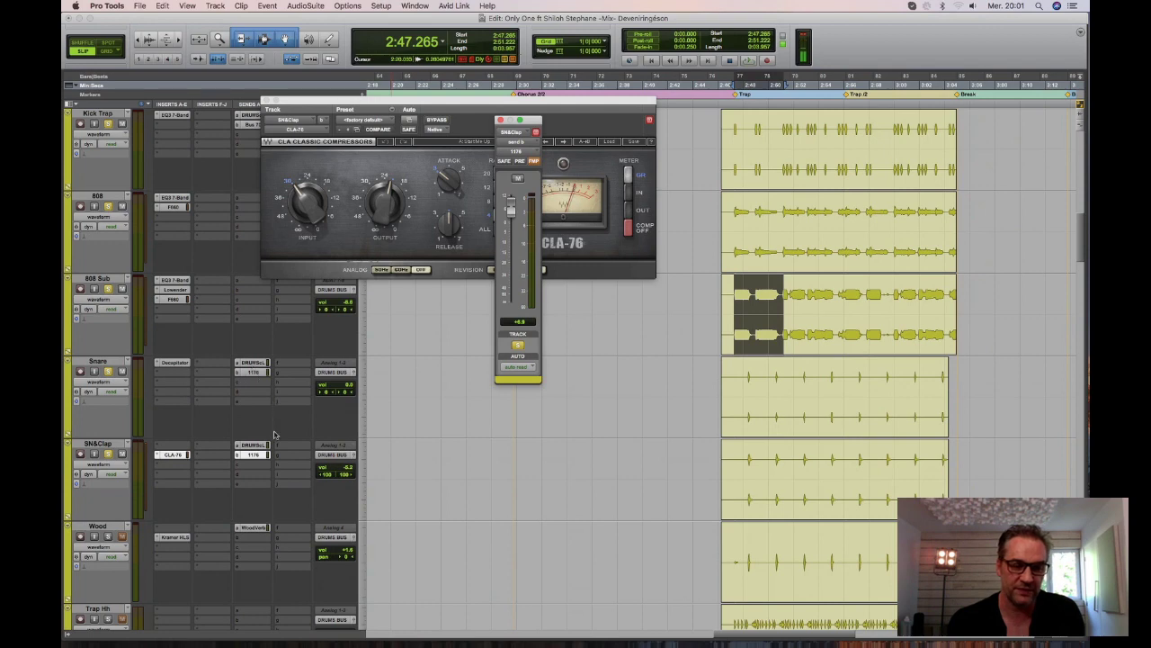
left_click(266, 101)
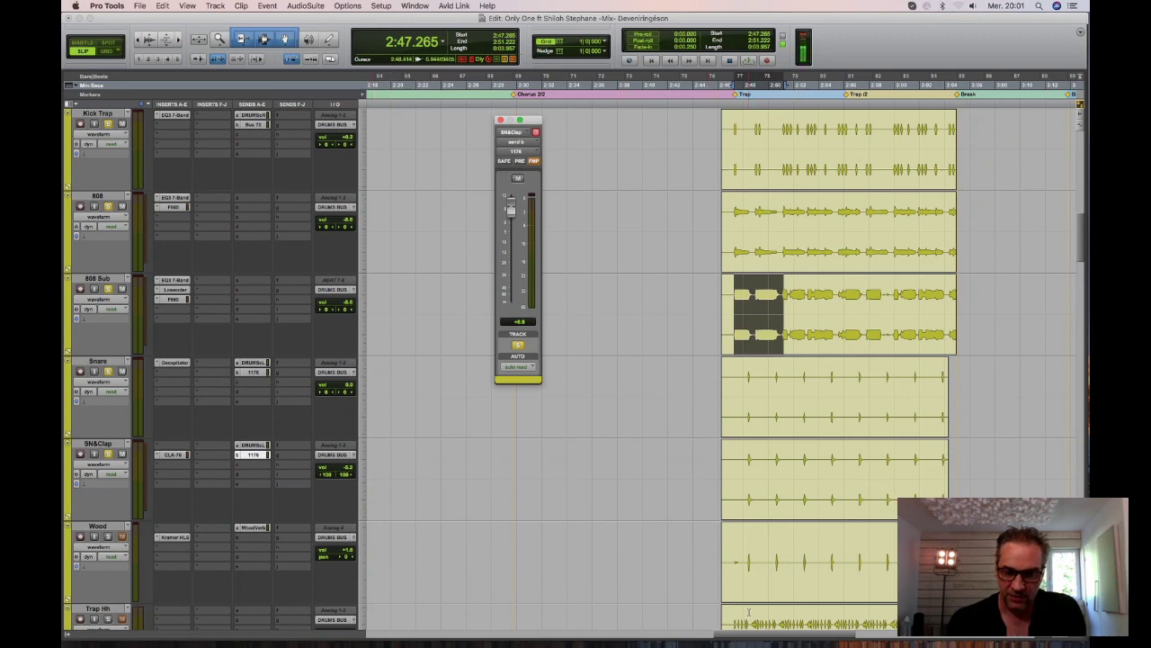
Select about 1 second around the second large Wood hit, leave only the Wood track soloed, and audition it.
left_click_drag(773, 553, 785, 554)
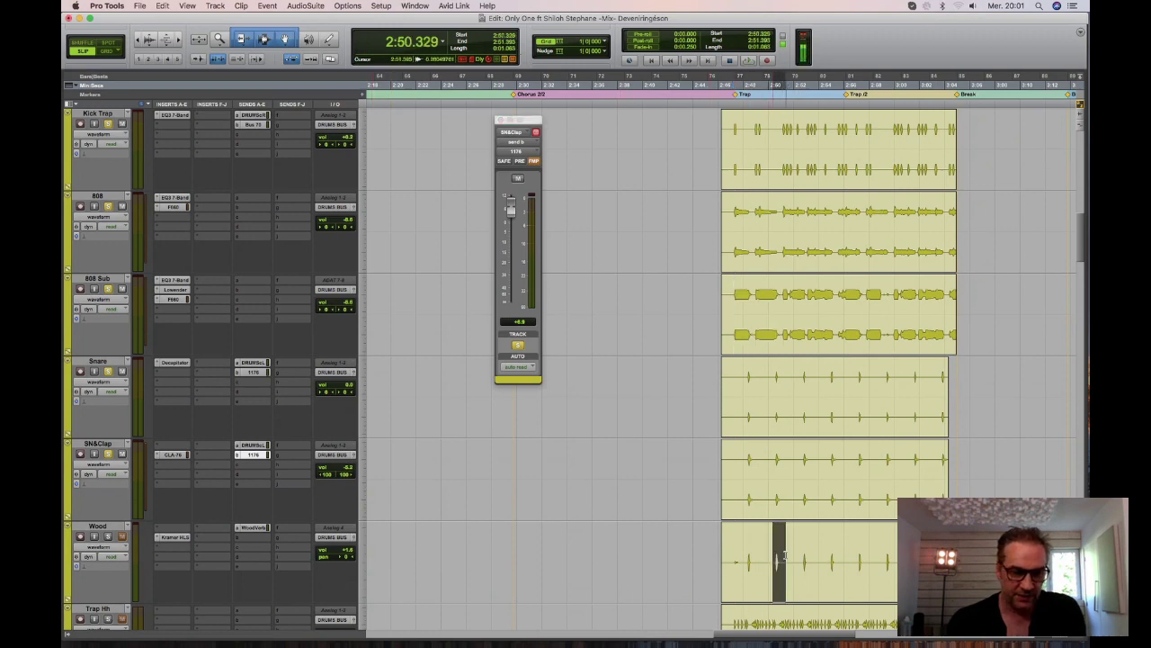
key("space")
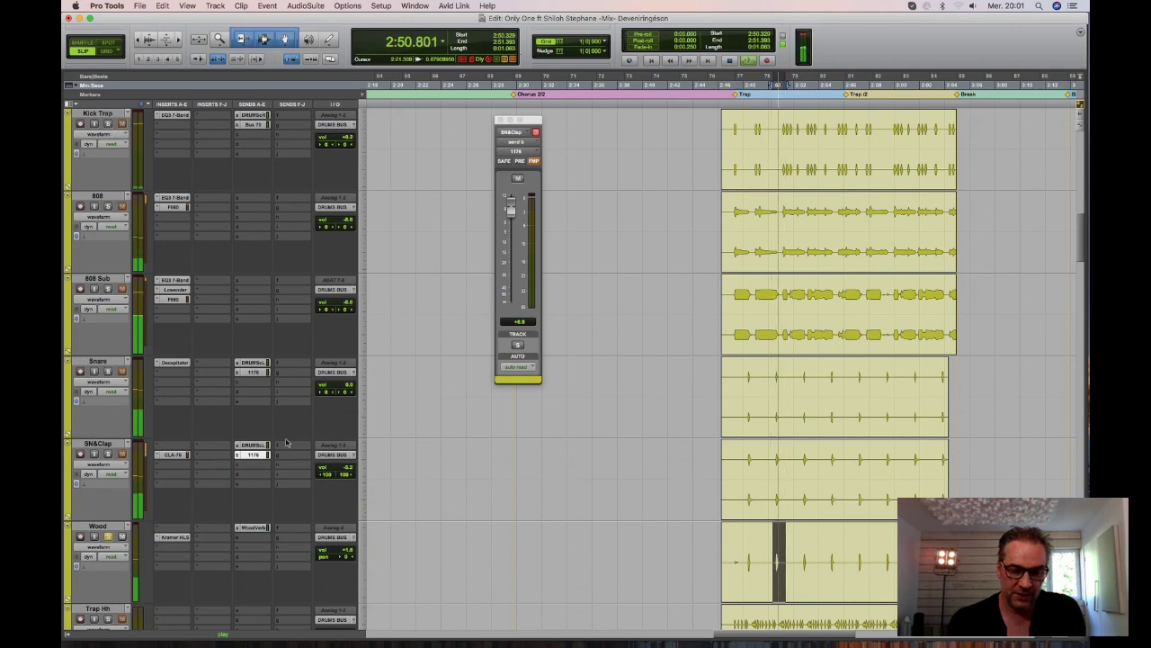
key("space")
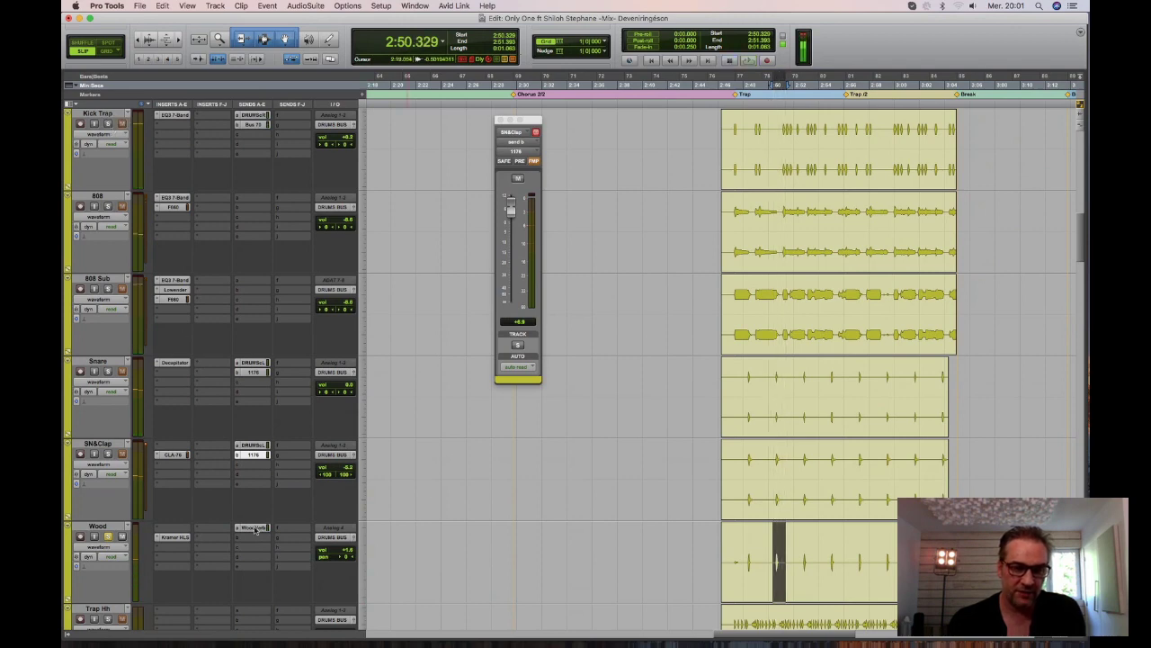
Enlarge the Wood Verb track to show its D-Verb insert, and open the Kramer HLS on Wood to examine its settings.
scroll(256, 530, "down", 3)
scroll(256, 530, "down", 2)
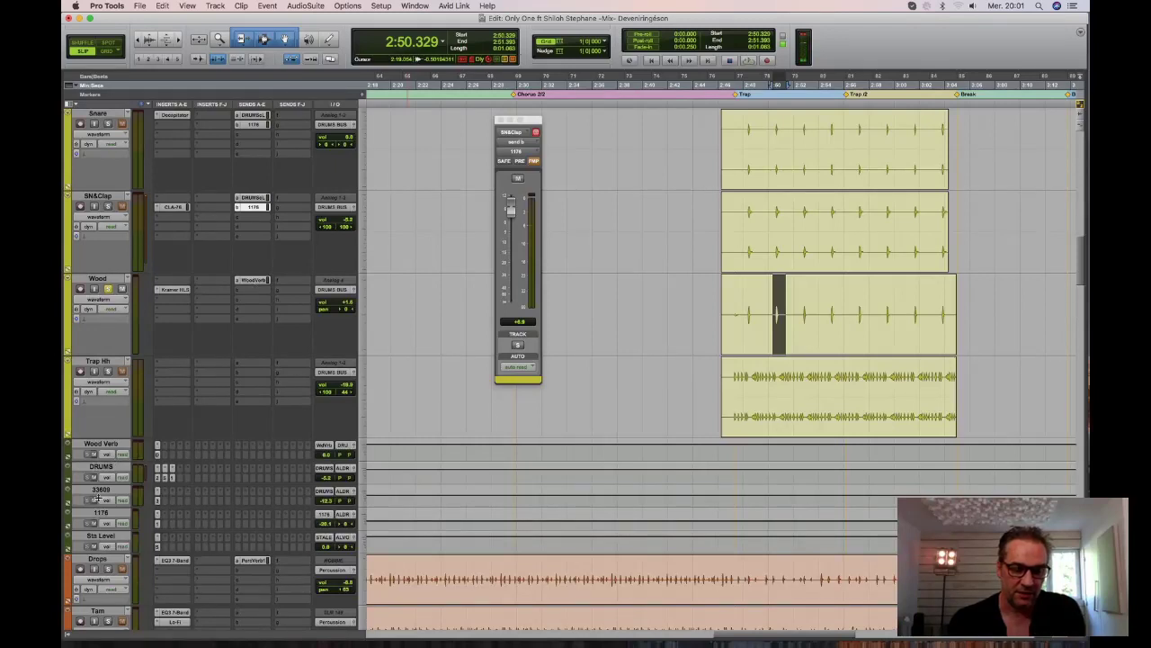
key("ctrl+Down")
key("ctrl+Down")
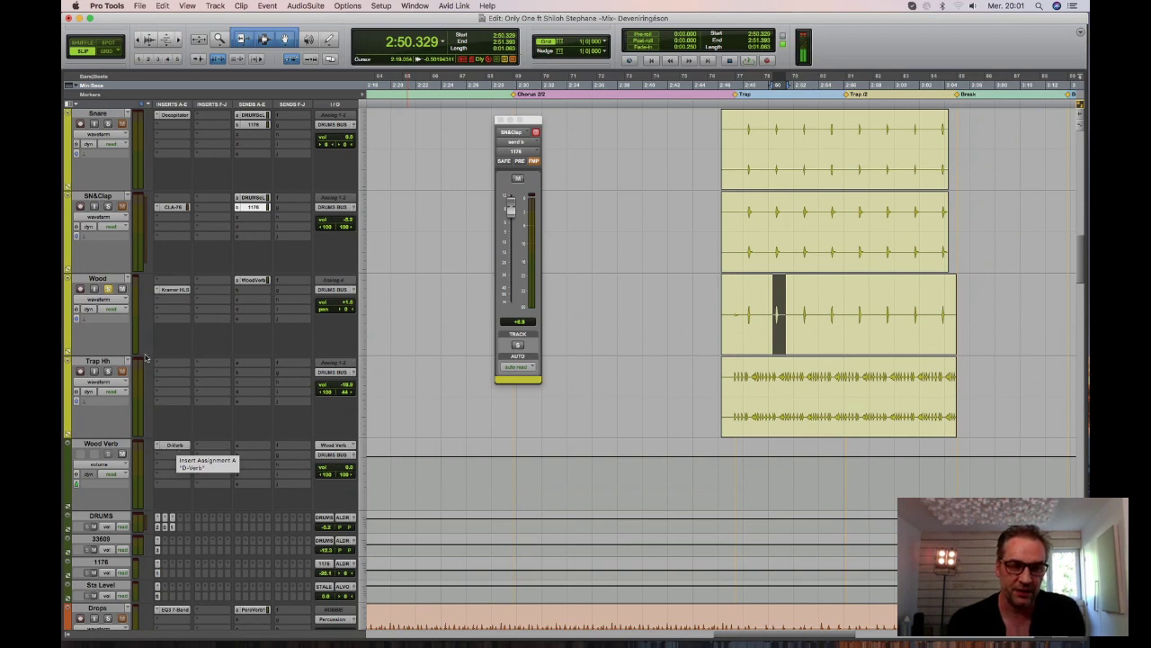
left_click(171, 290)
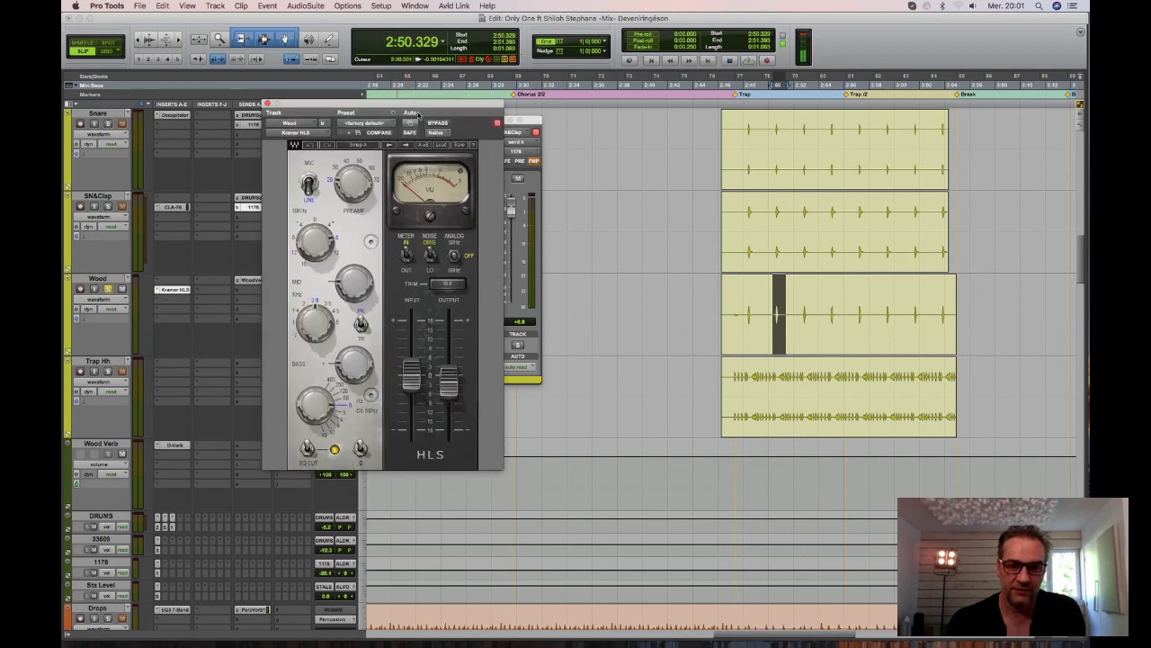
Compare the Wood track with its Kramer HLS bypassed and active during playback, then close the plug-in.
left_click_drag(418, 114, 578, 132)
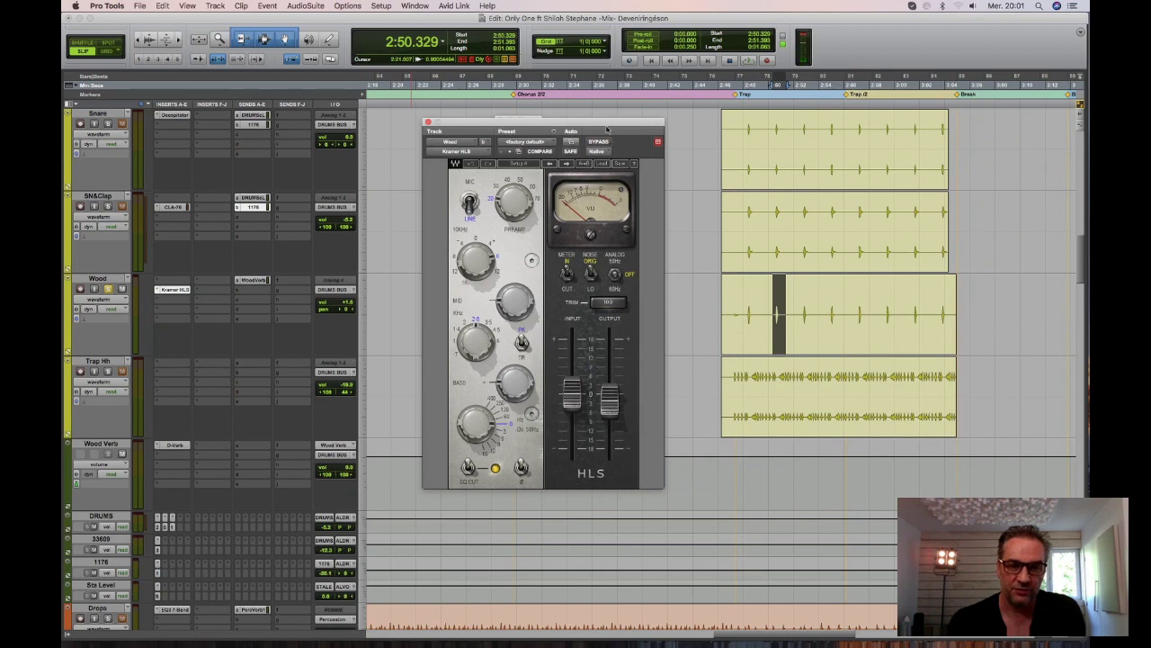
left_click_drag(607, 130, 555, 180)
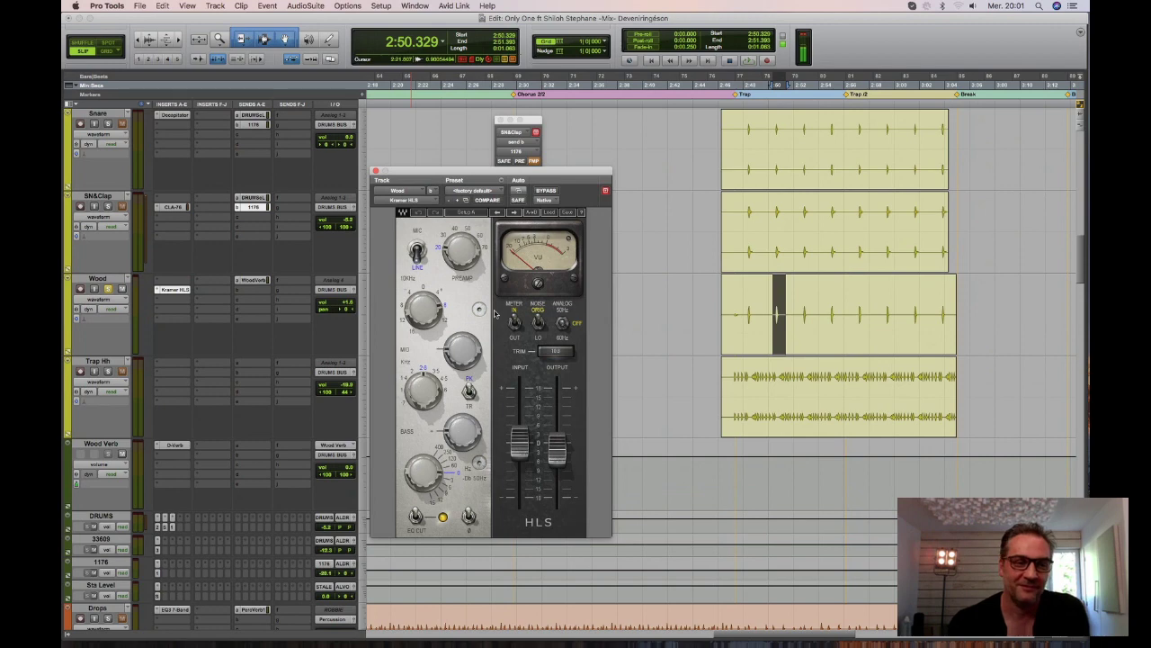
left_click(545, 191)
key("space")
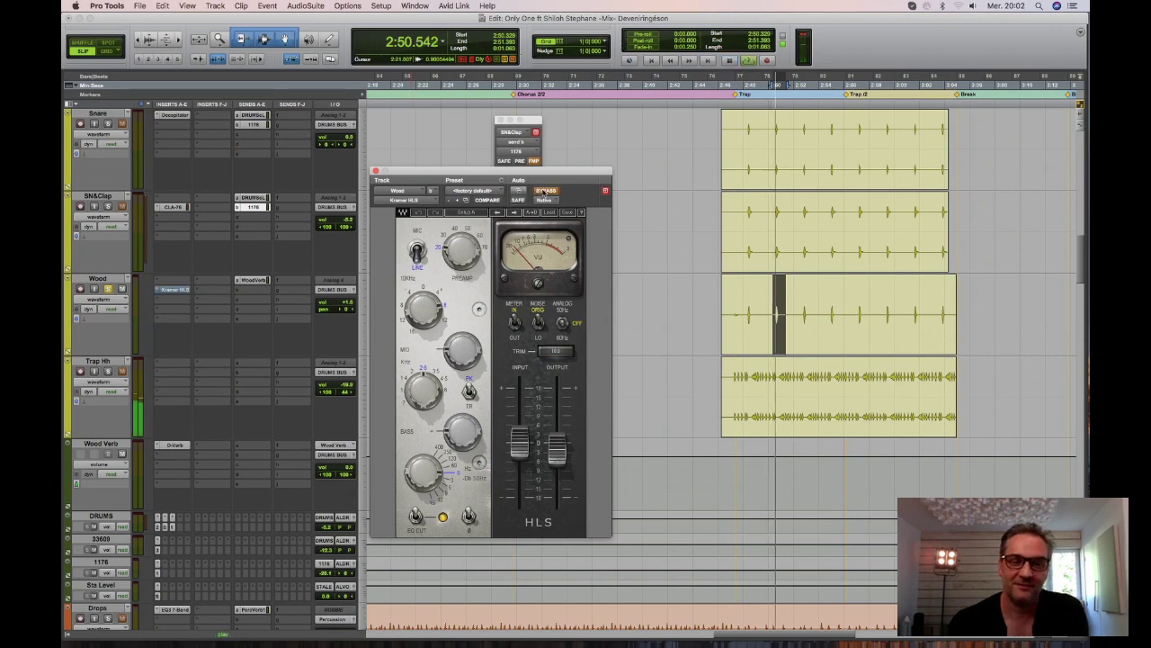
left_click(545, 191)
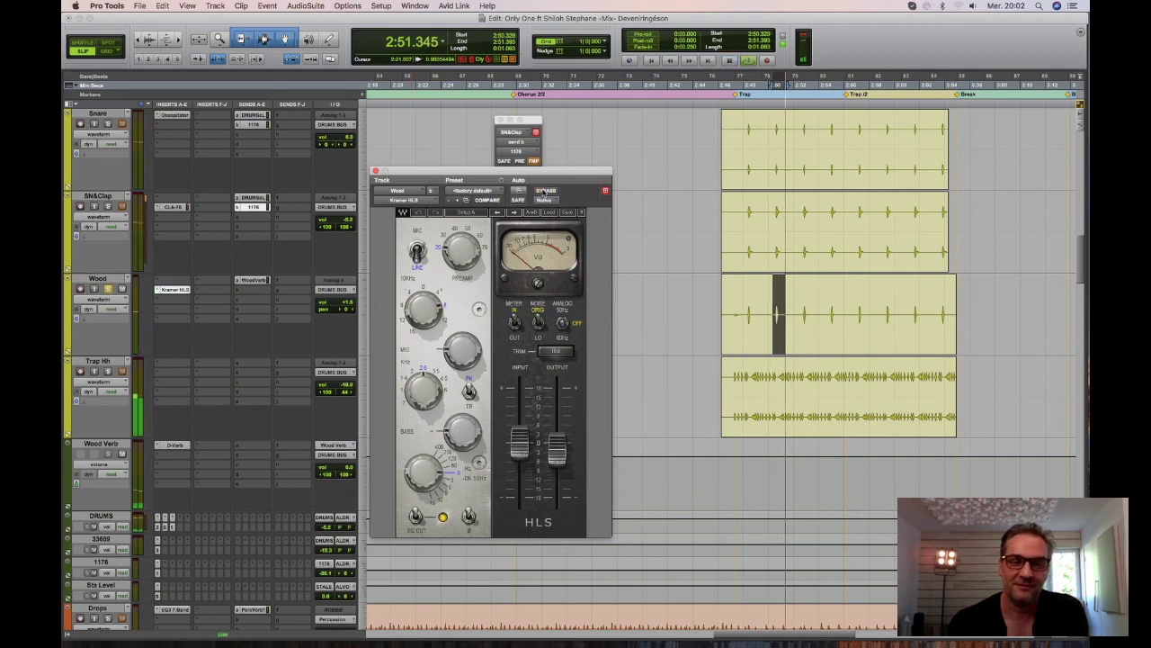
left_click(545, 191)
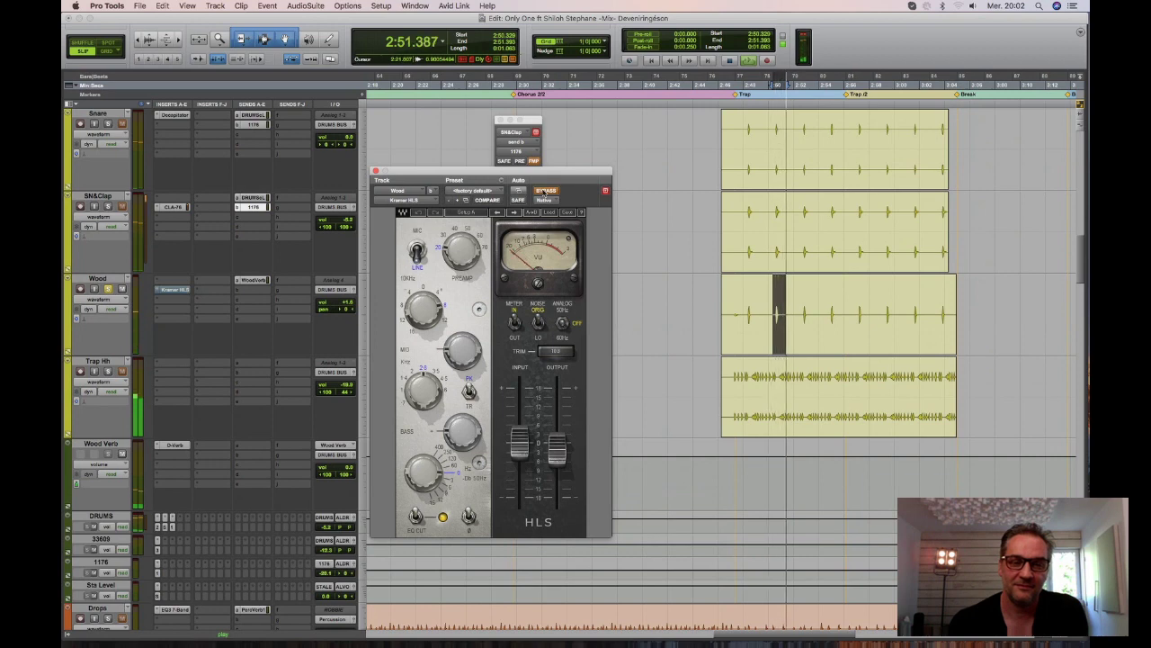
left_click(545, 191)
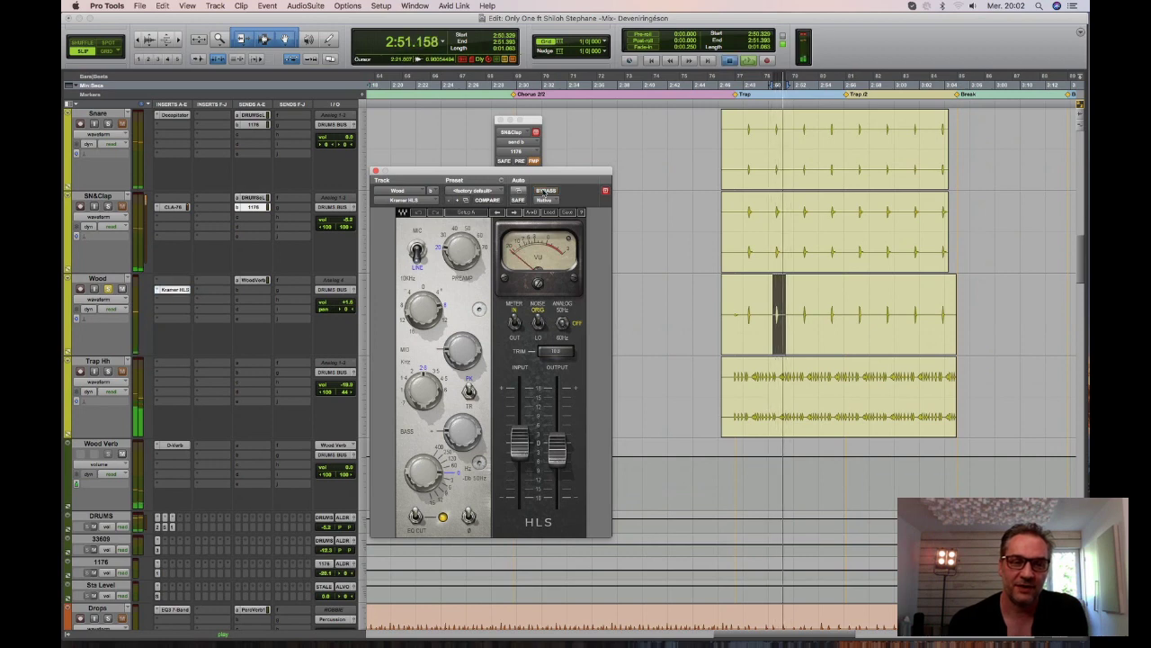
key("space")
left_click(376, 170)
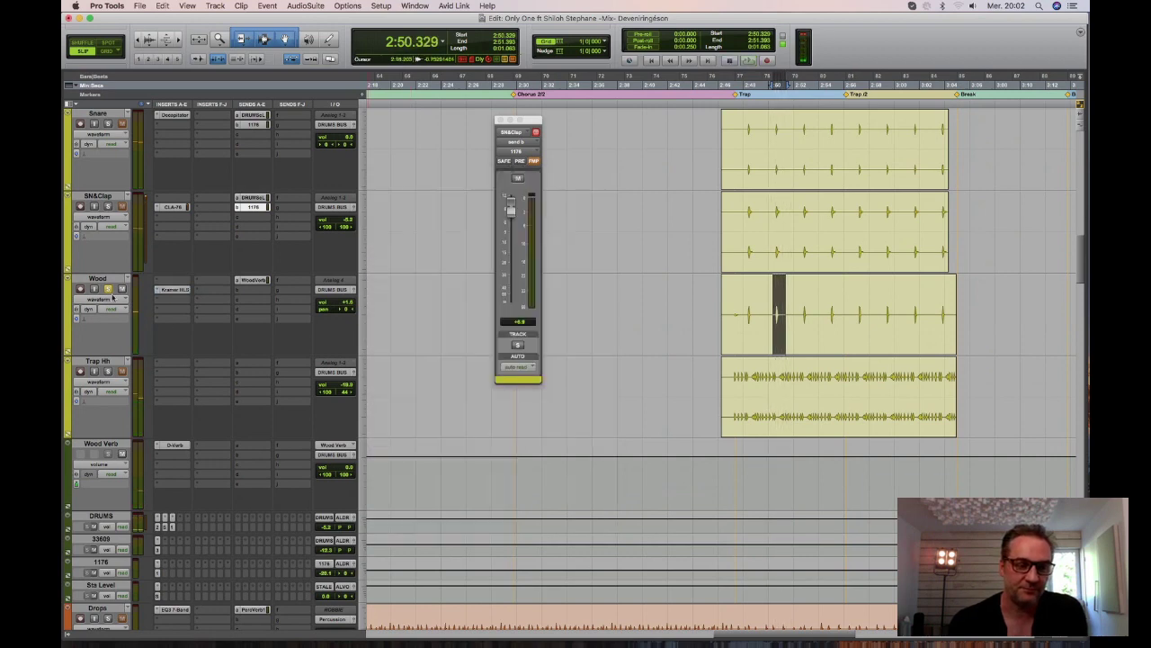
Leave only Trap Hh soloed, audition about 2 seconds near the start of the Trap section, and clear its solo.
left_click(108, 370)
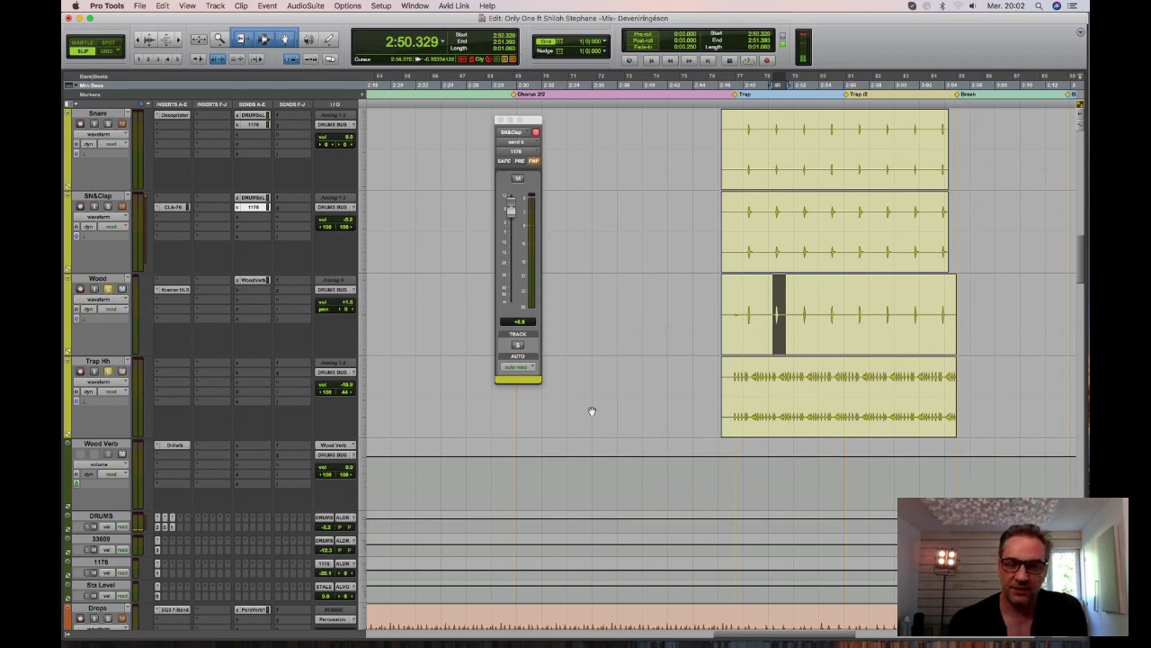
left_click_drag(752, 374, 778, 378)
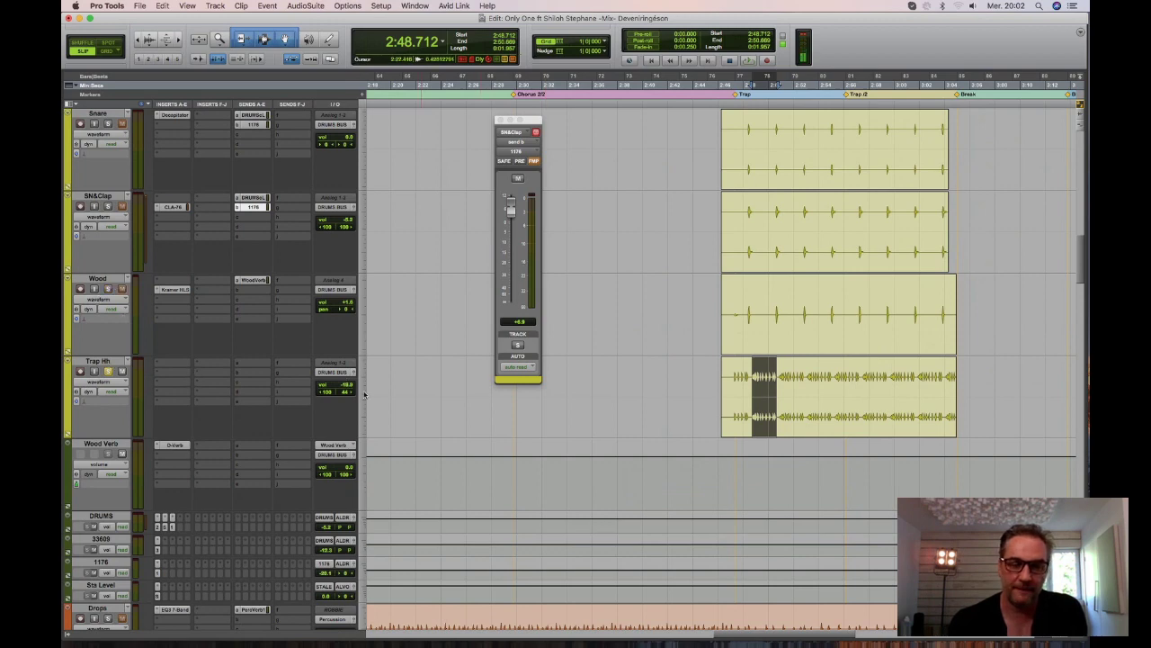
key("space")
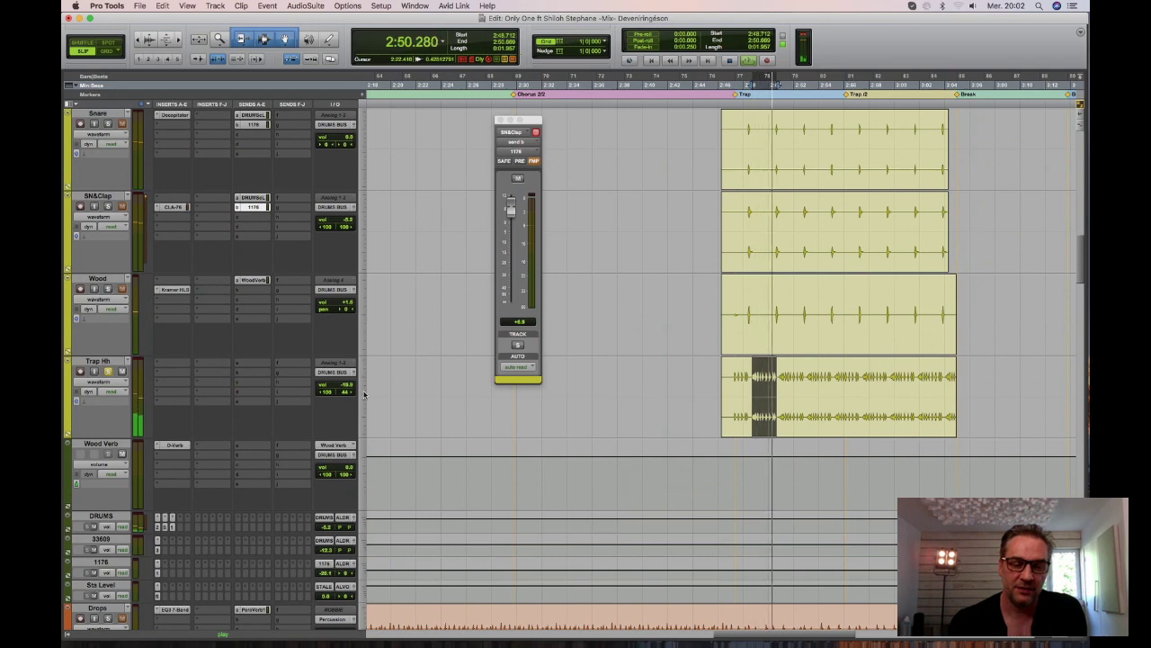
key("space")
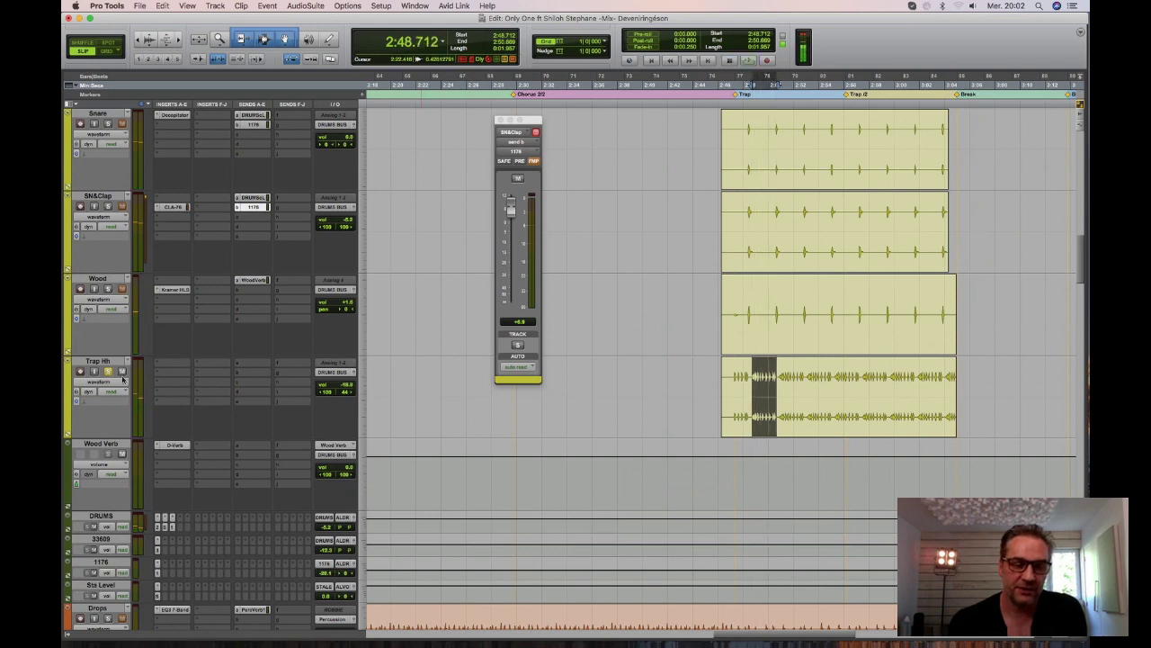
left_click(108, 371)
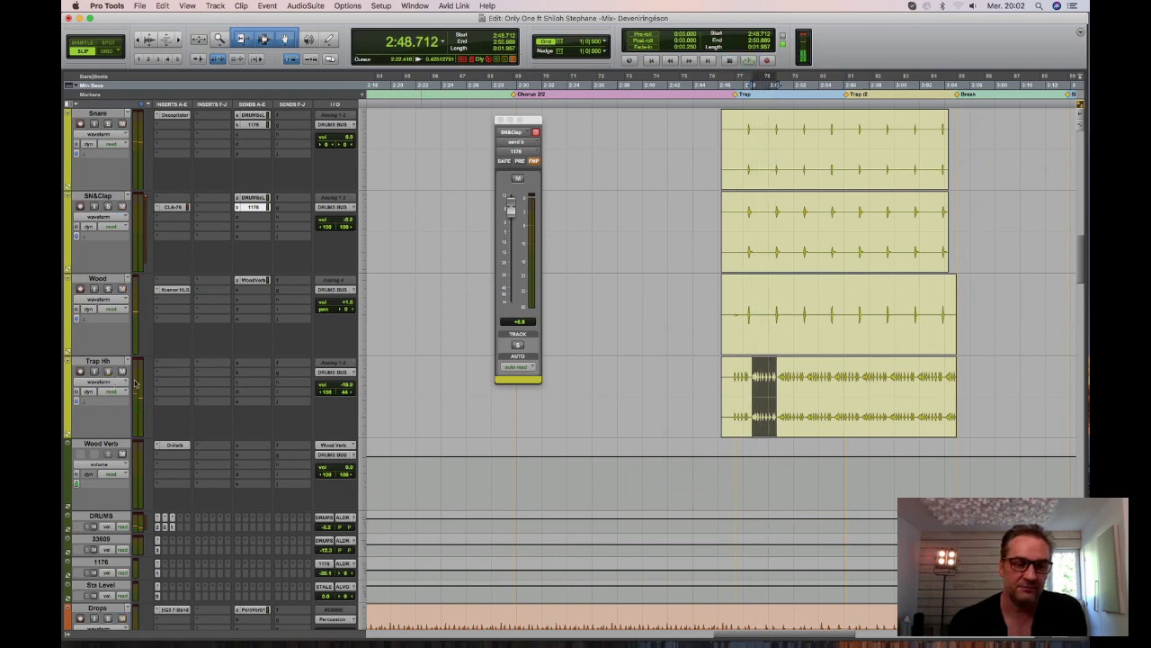
Select the Trap drum tracks from Kick Trap to Trap Hh, solo them together and play the selected passage.
left_click(96, 360)
scroll(109, 361, "up", 10)
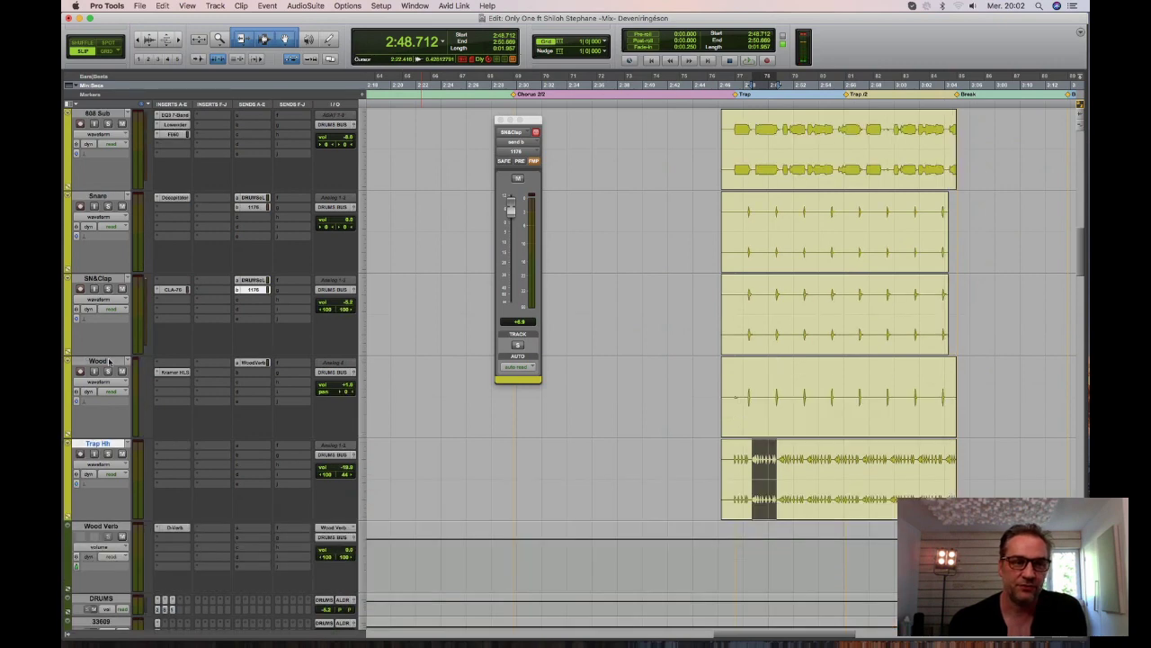
left_click(109, 148)
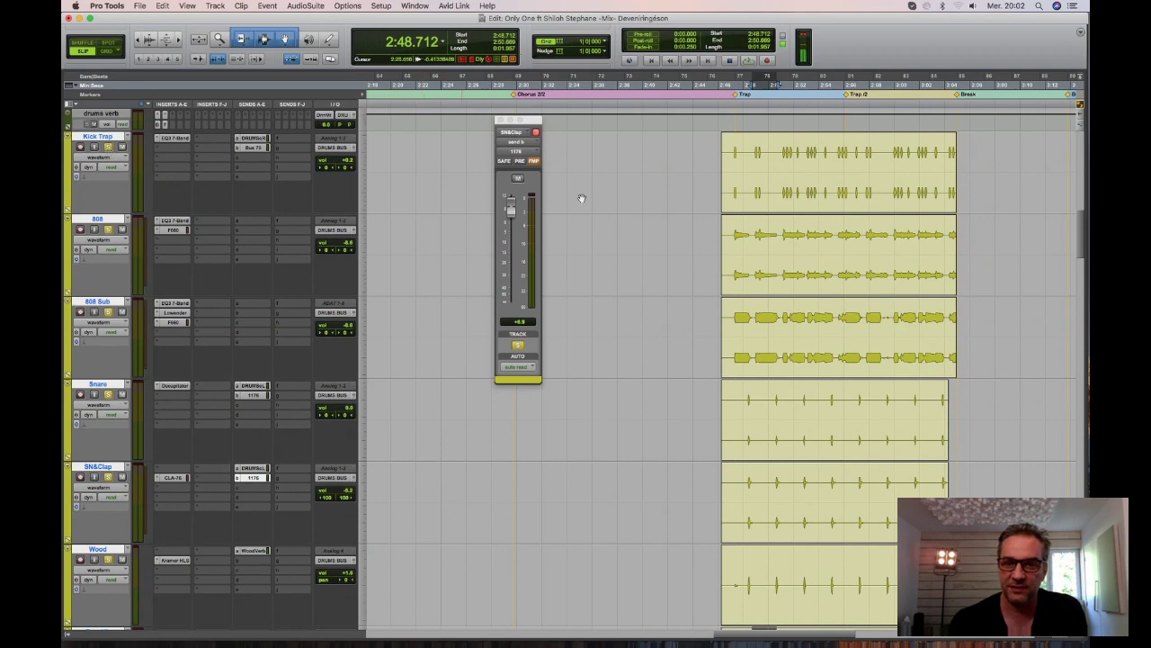
key("space")
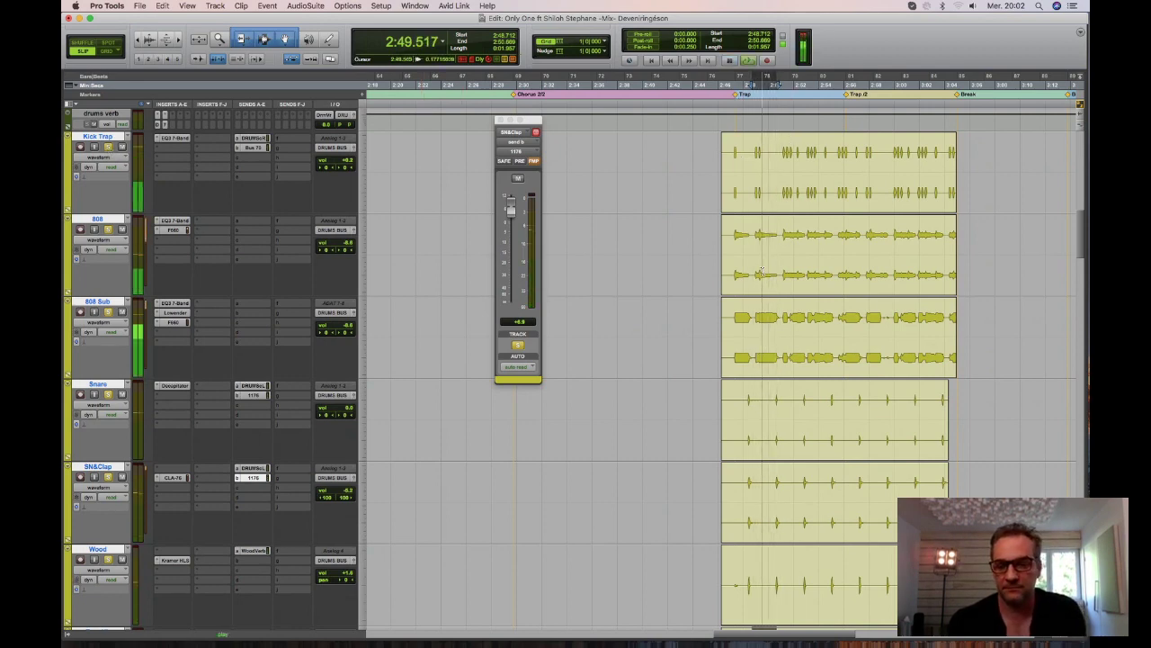
key("space")
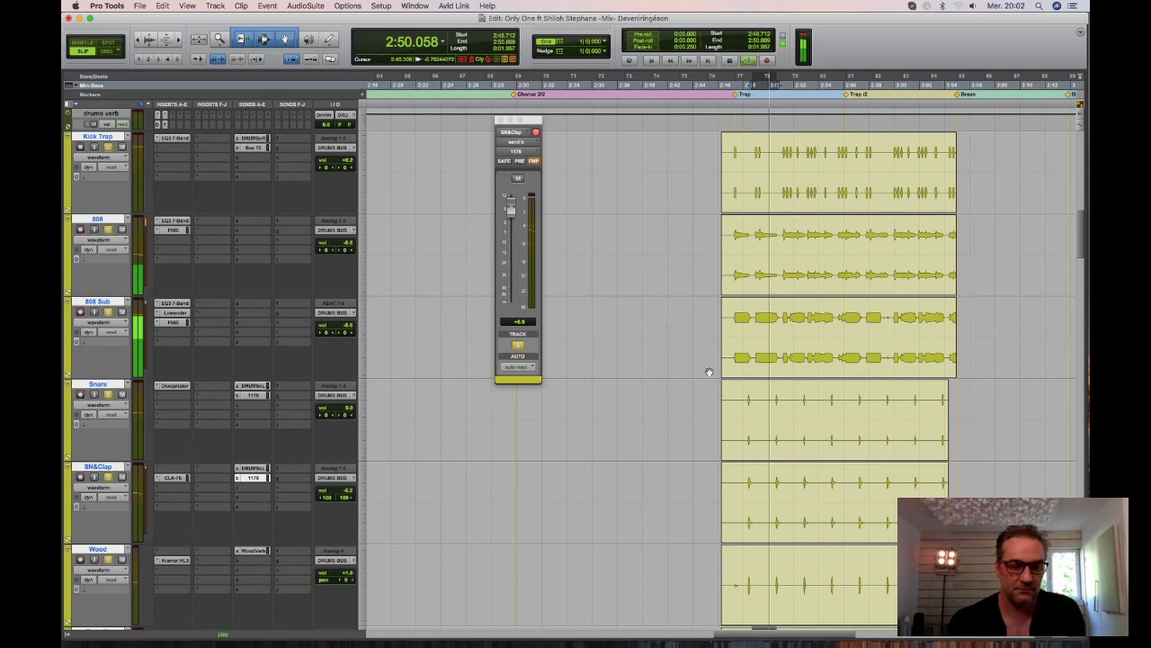
key("space")
Enlarge the DRUMS track to show its inserts, stop playback, and clear the solos on the Trap drum tracks.
scroll(709, 372, "down", 3)
scroll(708, 372, "down", 3)
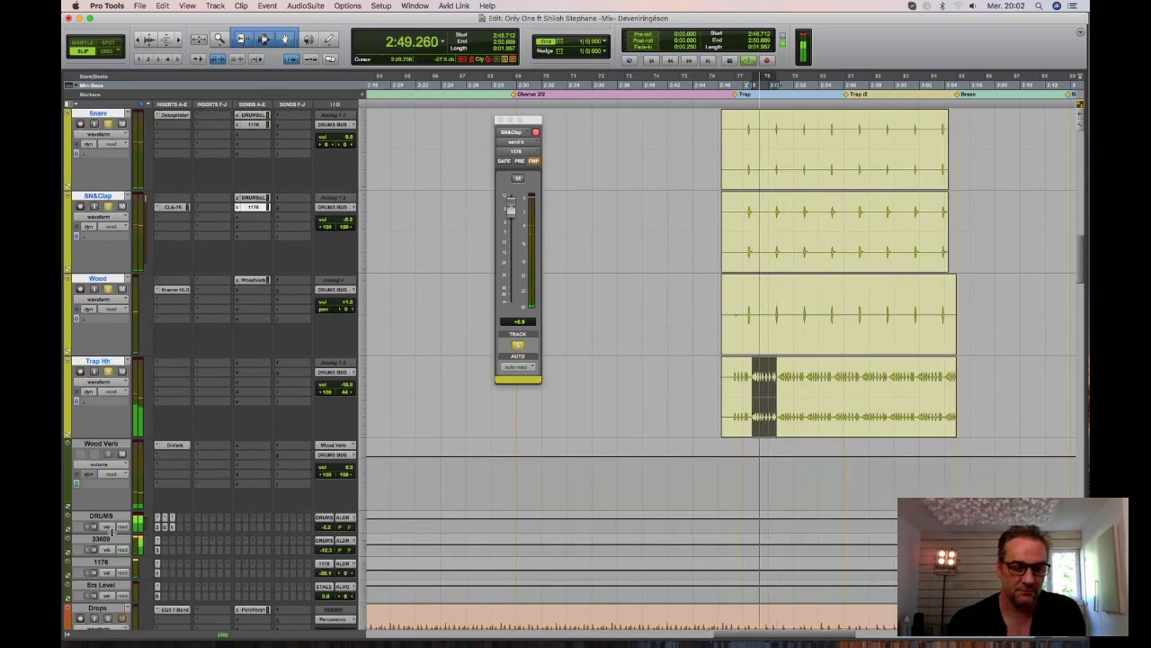
left_click_drag(112, 535, 112, 575)
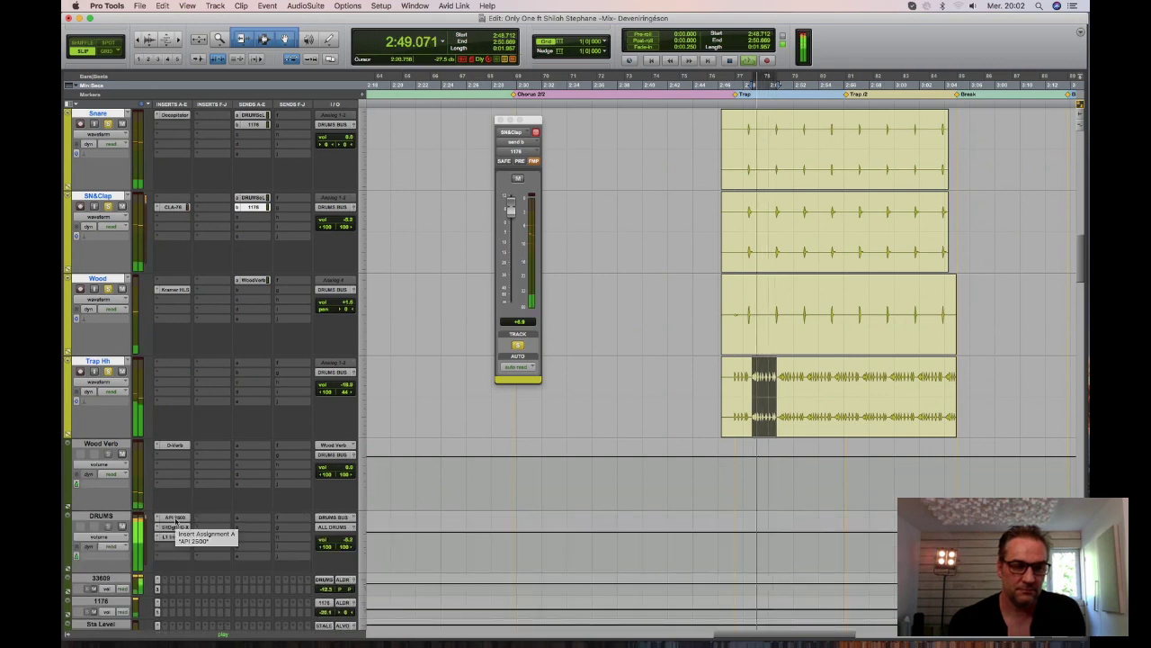
key("space")
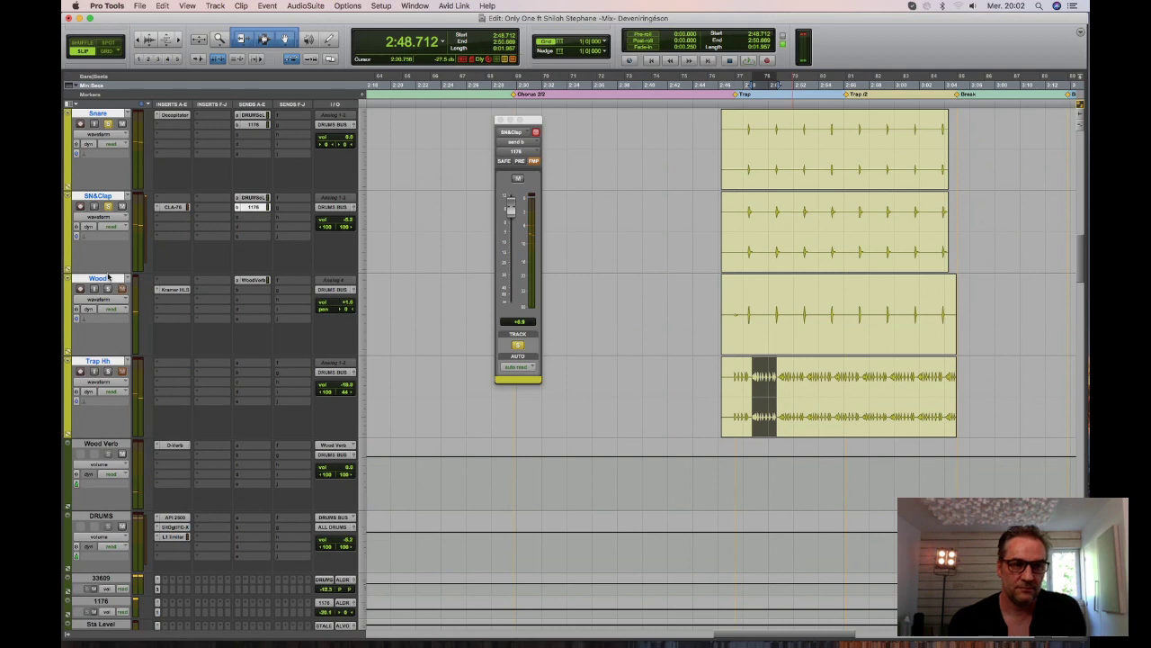
left_click(109, 206)
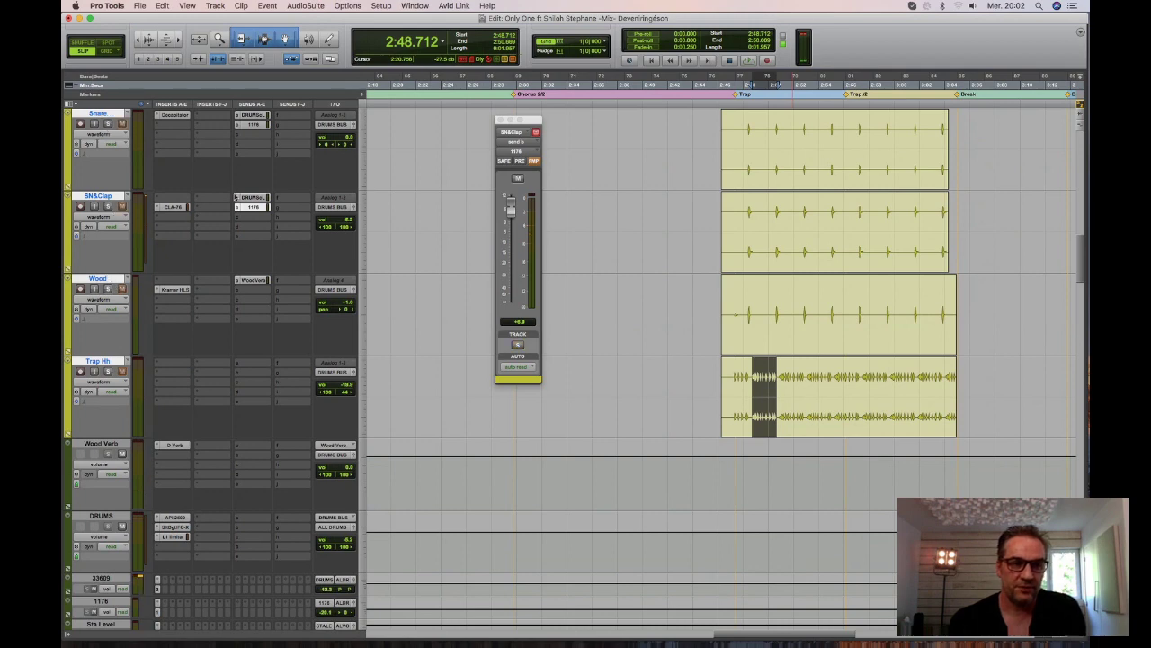
scroll(236, 196, "up", 4)
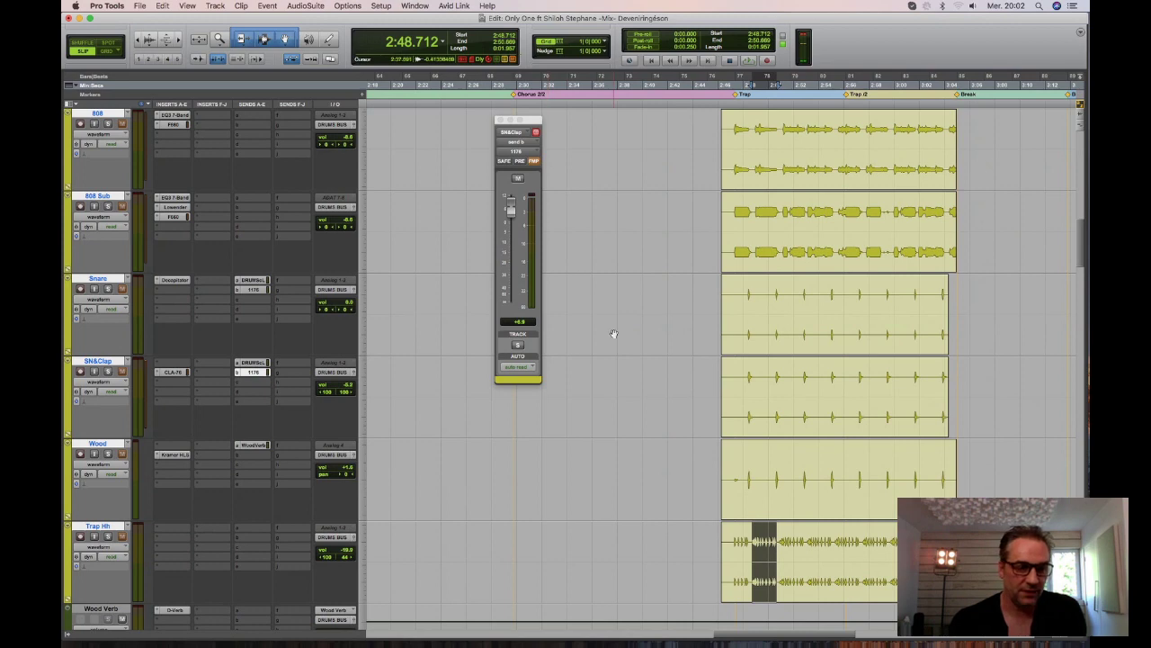
scroll(613, 332, "up", 8)
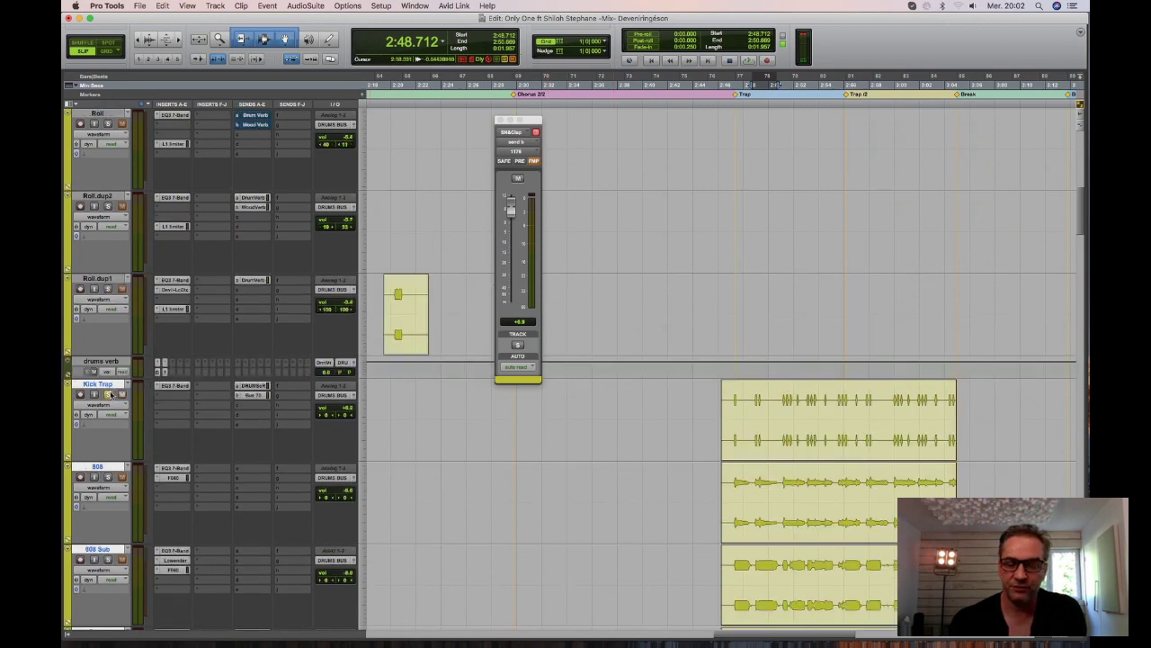
Switch to the Mix window, close the floating SN&Clap send window and select the BasFutr channel.
scroll(720, 366, "down", 10)
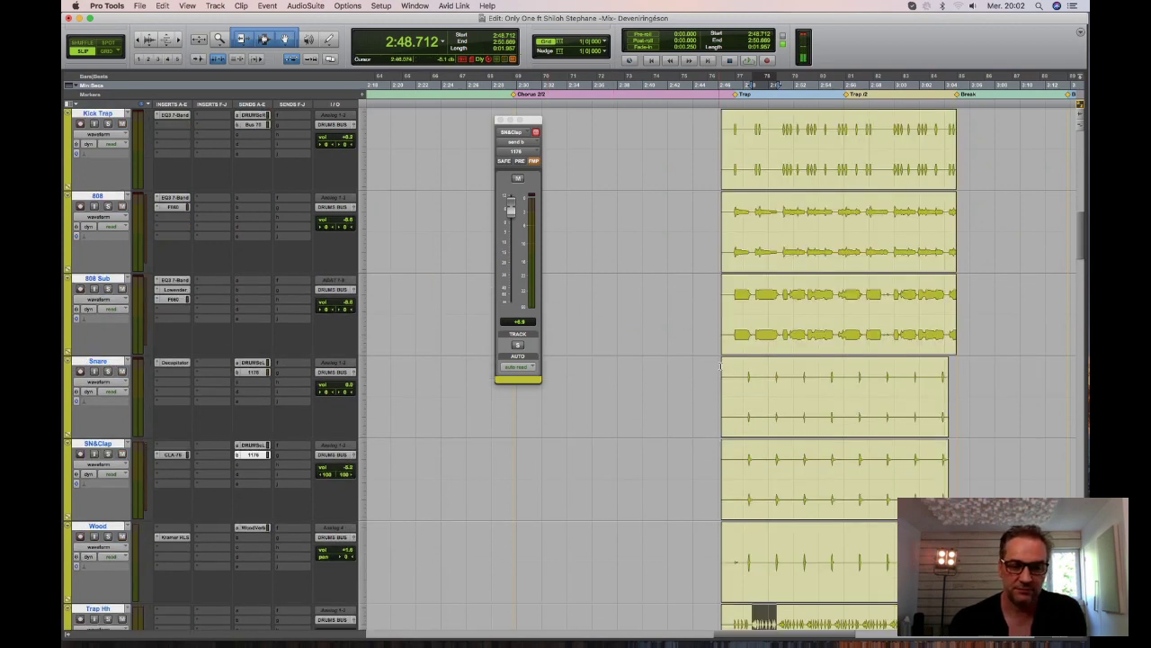
scroll(721, 366, "down", 6)
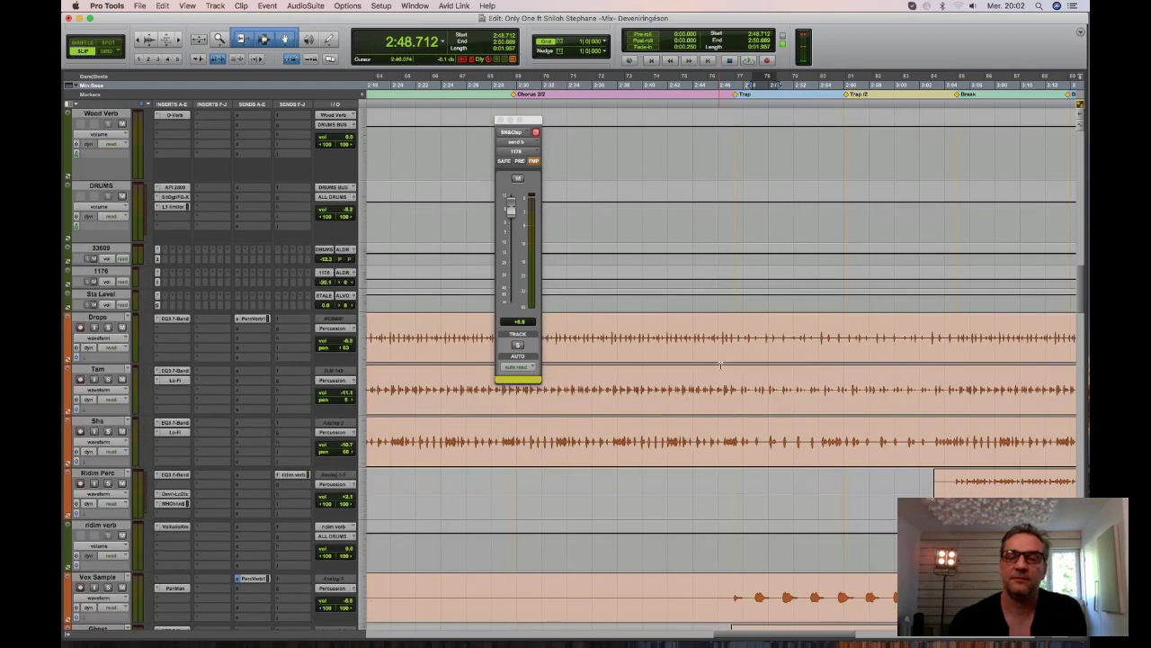
scroll(721, 366, "up", 15)
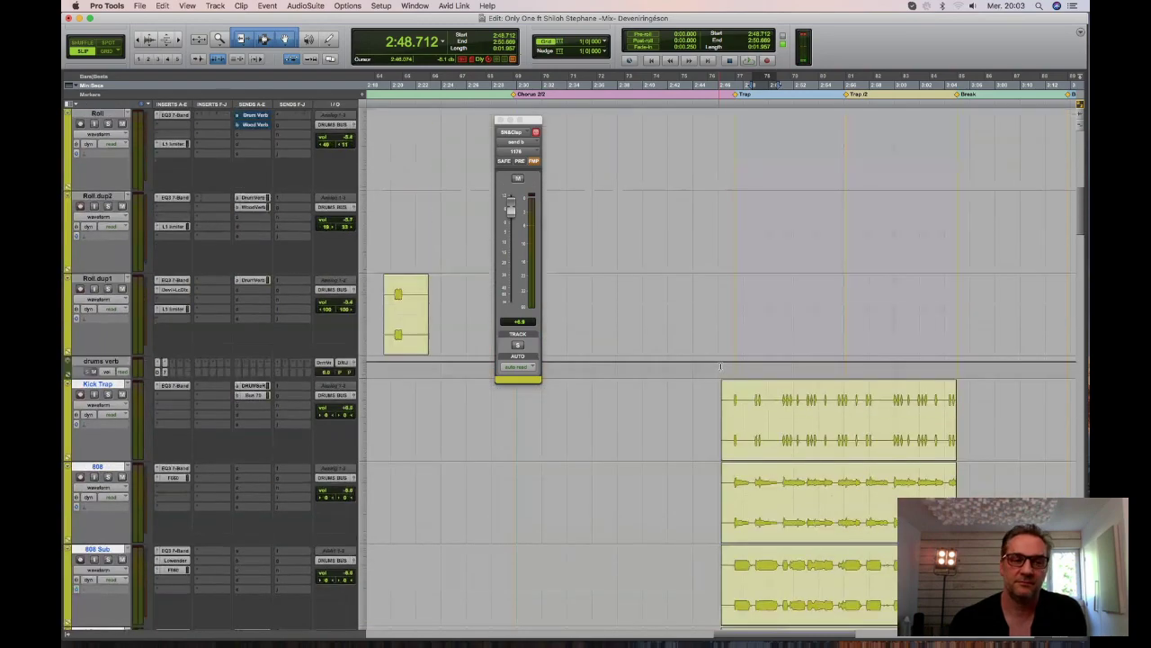
scroll(720, 366, "up", 2)
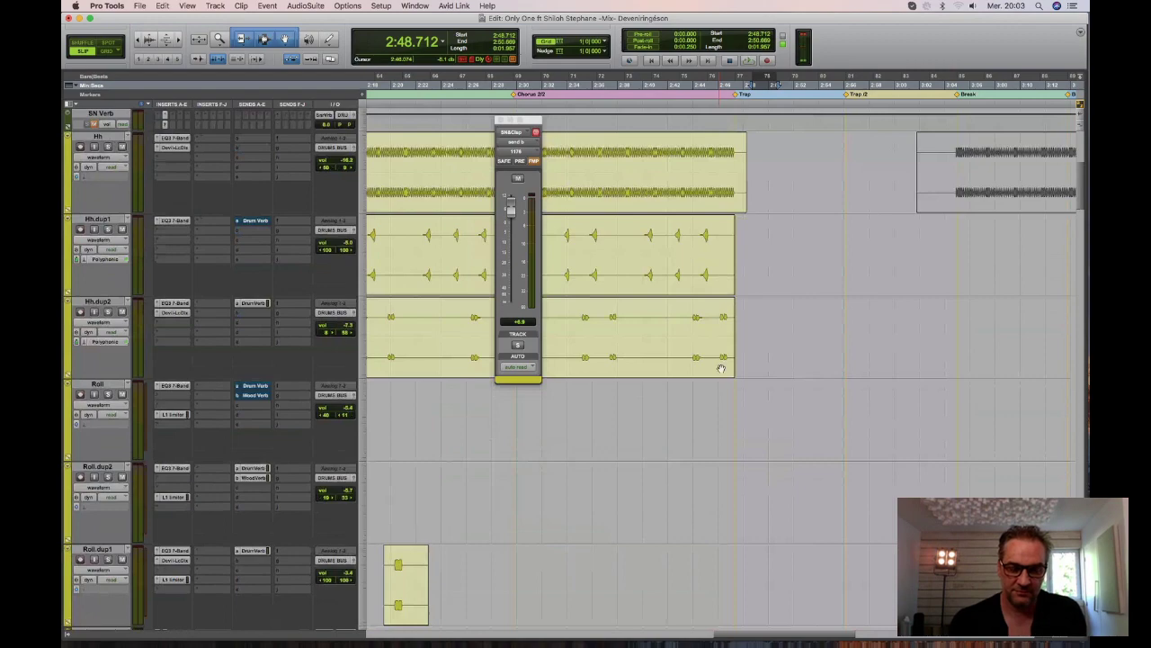
key("super+equal")
scroll(667, 520, "left", 10)
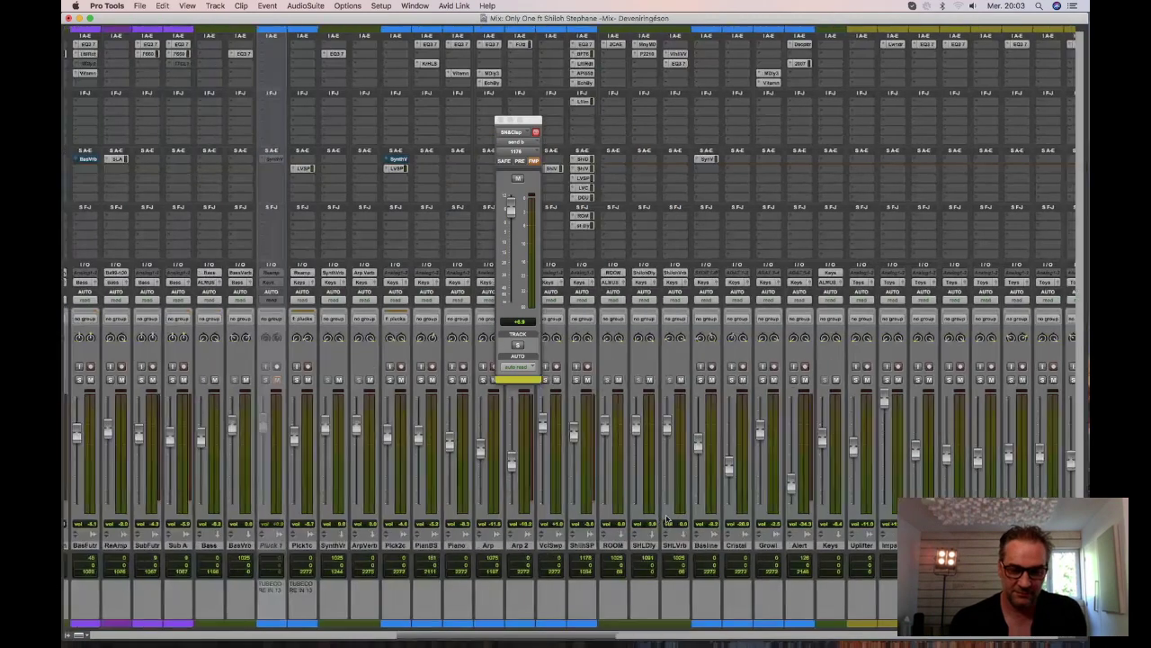
scroll(667, 520, "left", 4)
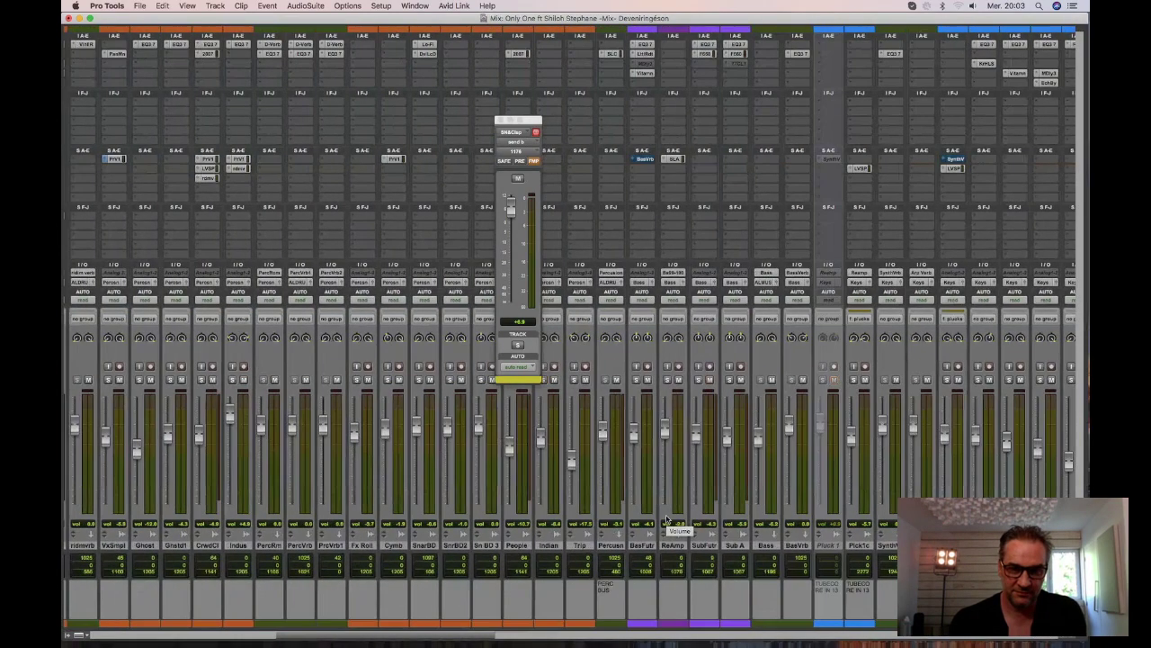
left_click(501, 119)
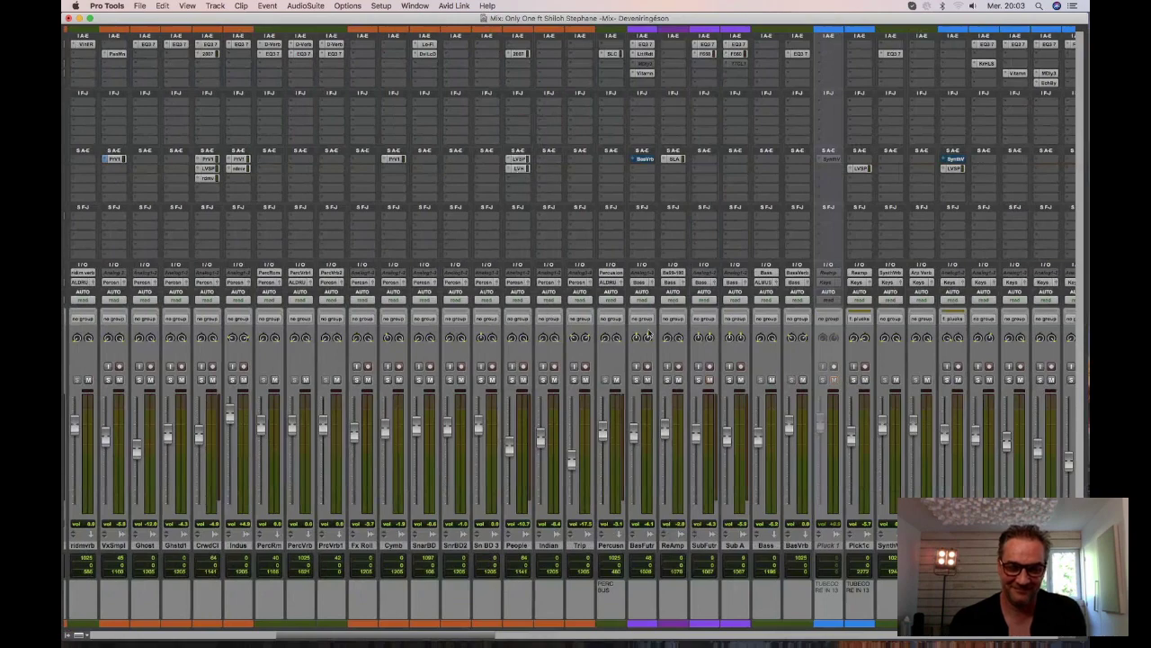
scroll(648, 335, "right", 9)
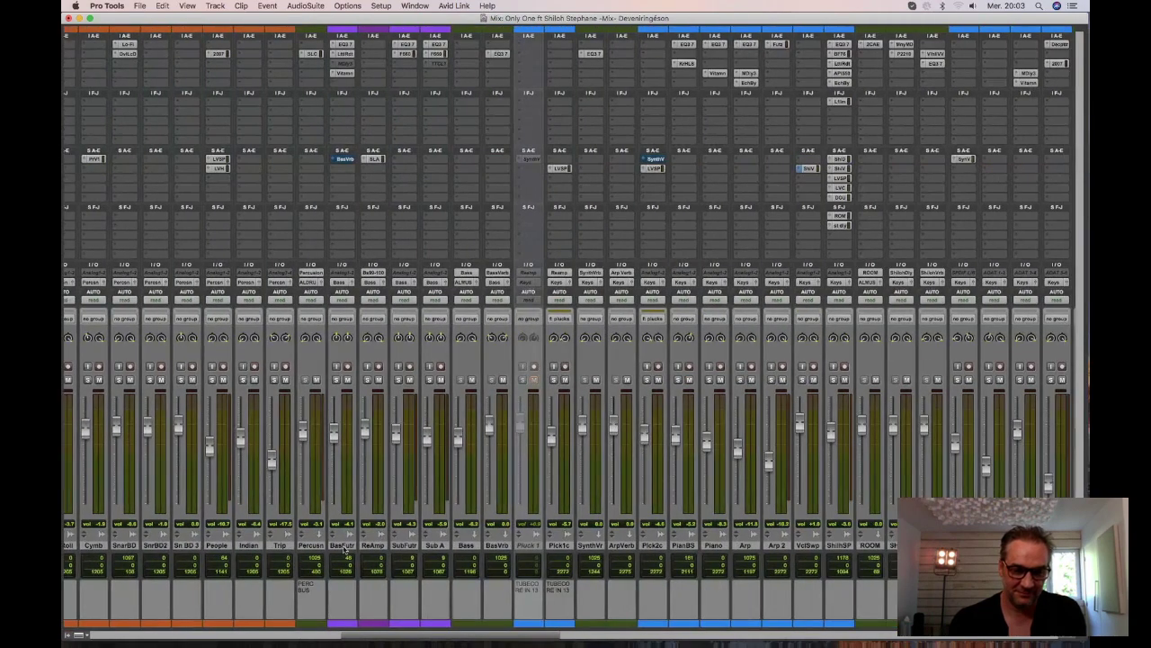
left_click(343, 546)
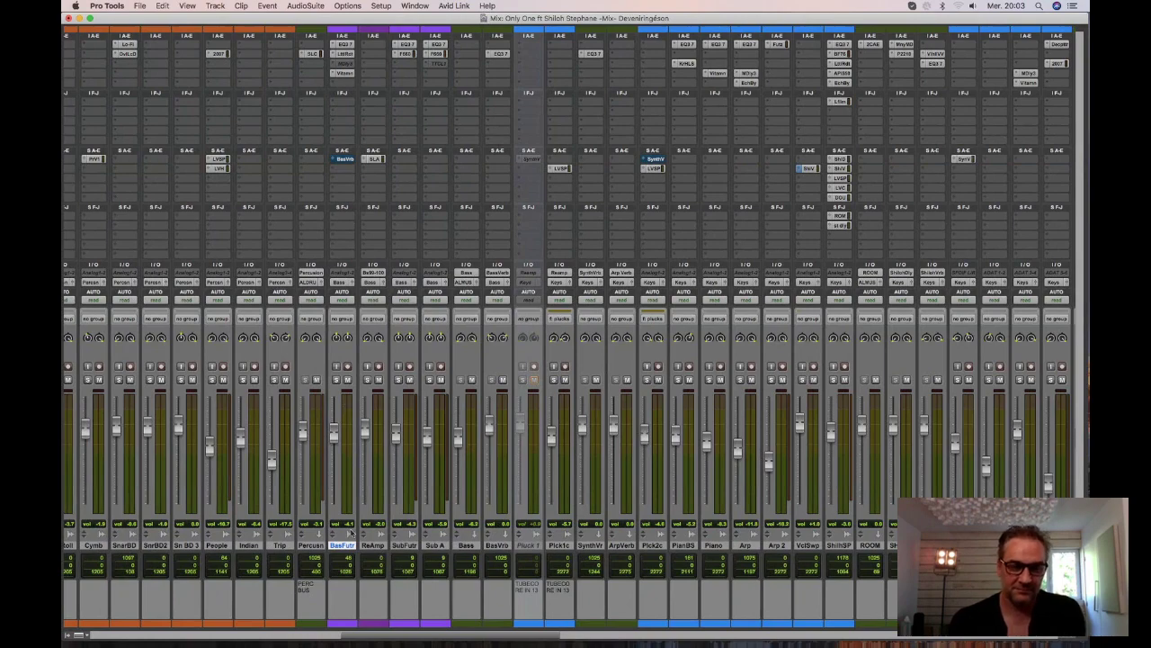
Switch to the Edit window and locate the bass tracks around the Chorus 2 section.
key("super+equal")
scroll(591, 374, "up", 5)
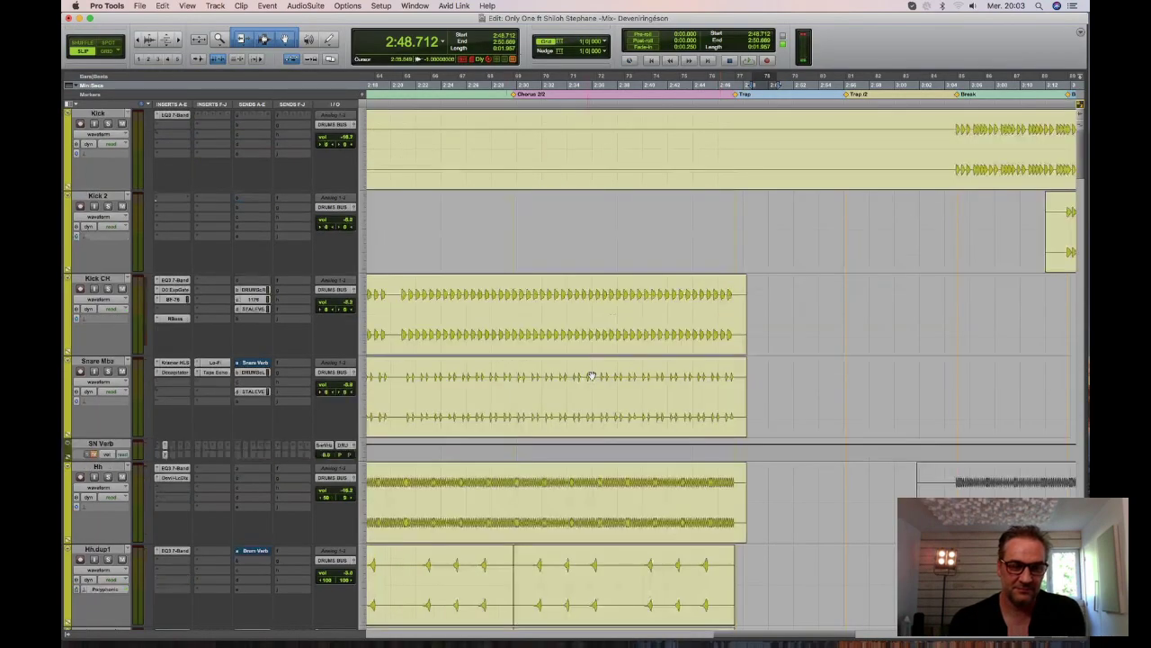
scroll(591, 375, "down", 5)
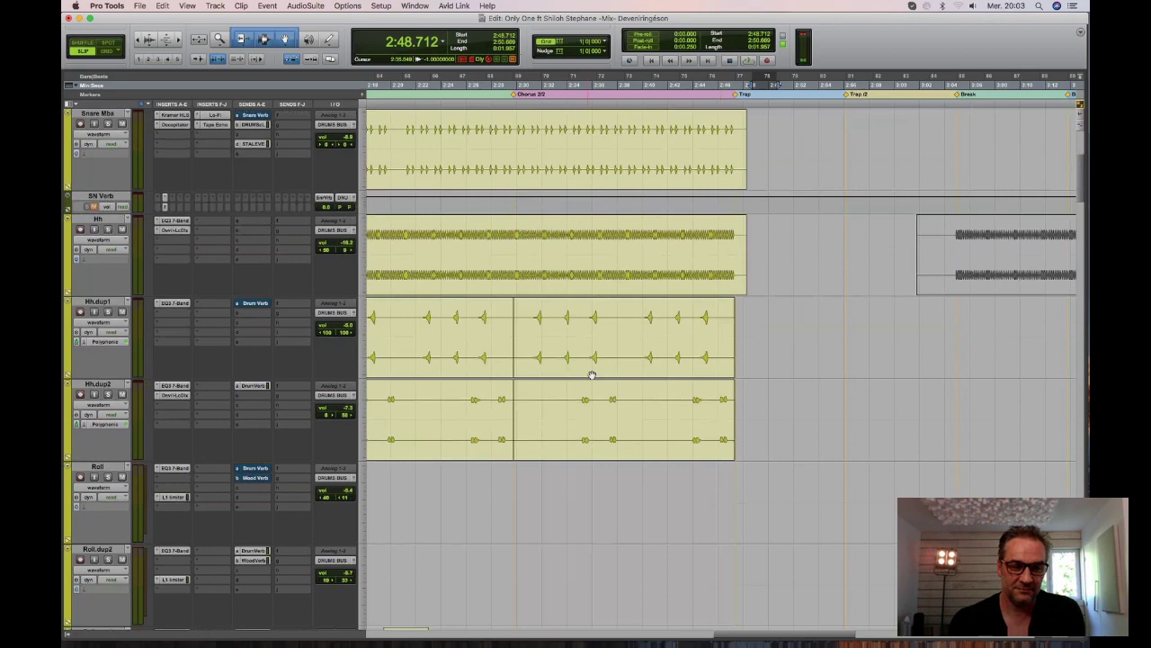
scroll(591, 374, "left", 5)
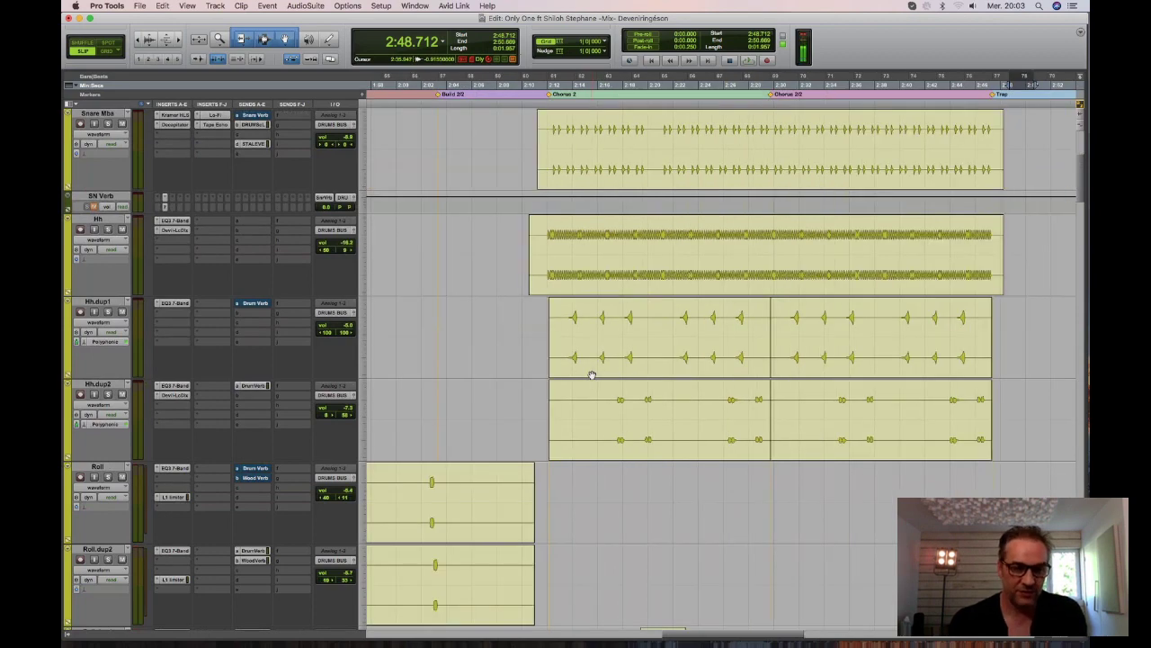
scroll(591, 374, "right", 3)
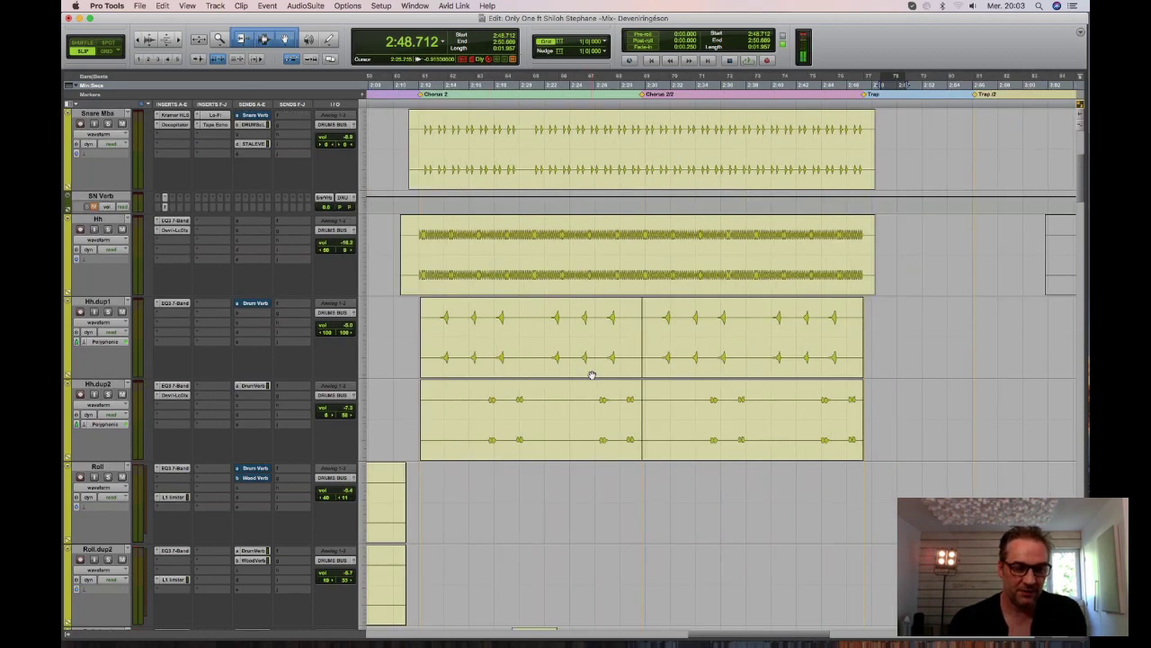
scroll(591, 375, "down", 6)
scroll(591, 374, "down", 10)
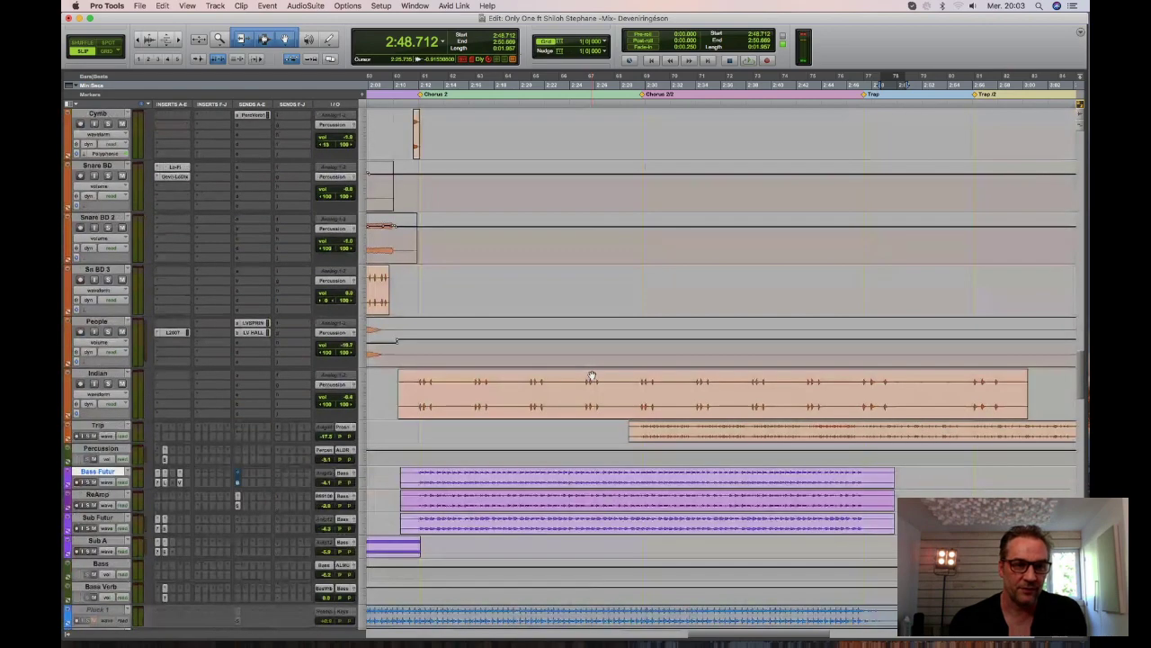
scroll(591, 376, "down", 5)
scroll(591, 376, "down", 3)
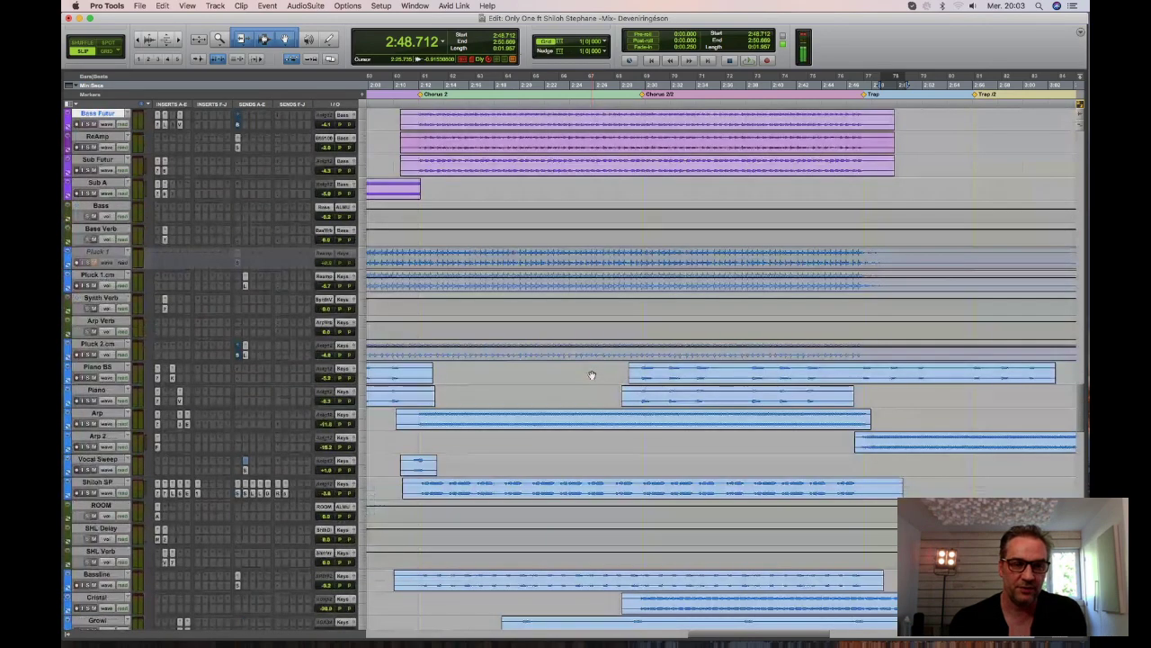
scroll(589, 375, "up", 3)
Enlarge the Bass Futur track, switch to Grid mode and select about 4.4 seconds of its clip from the start of Chorus 2.
key("ctrl+Up")
key("ctrl+Up")
key("ctrl+Up")
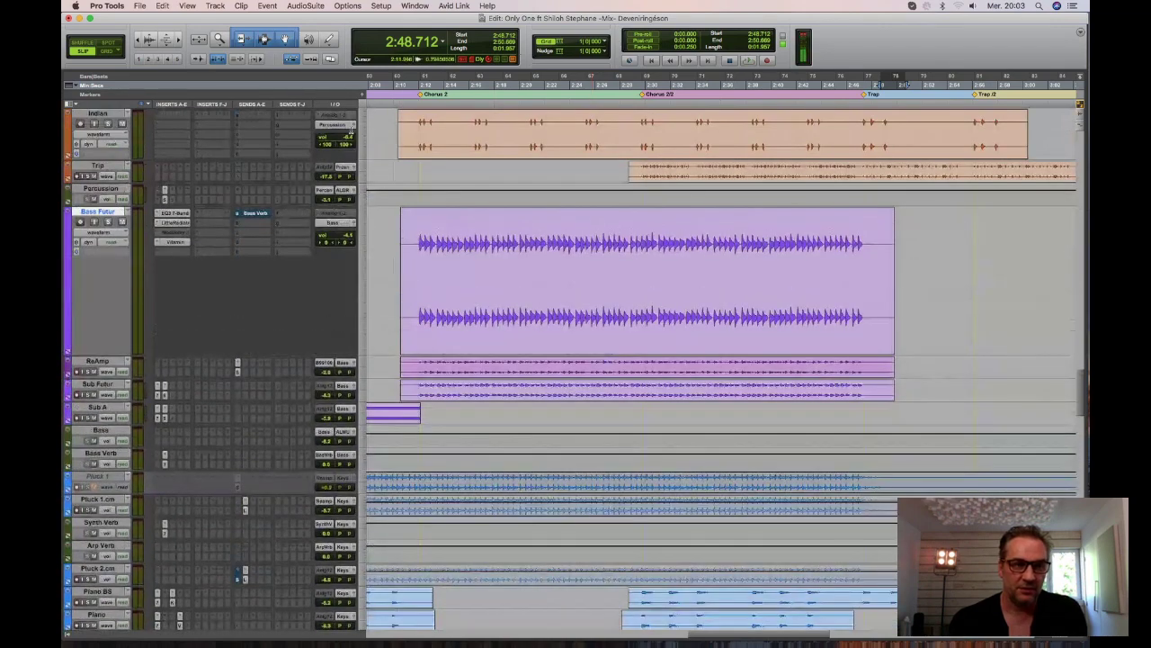
left_click(109, 51)
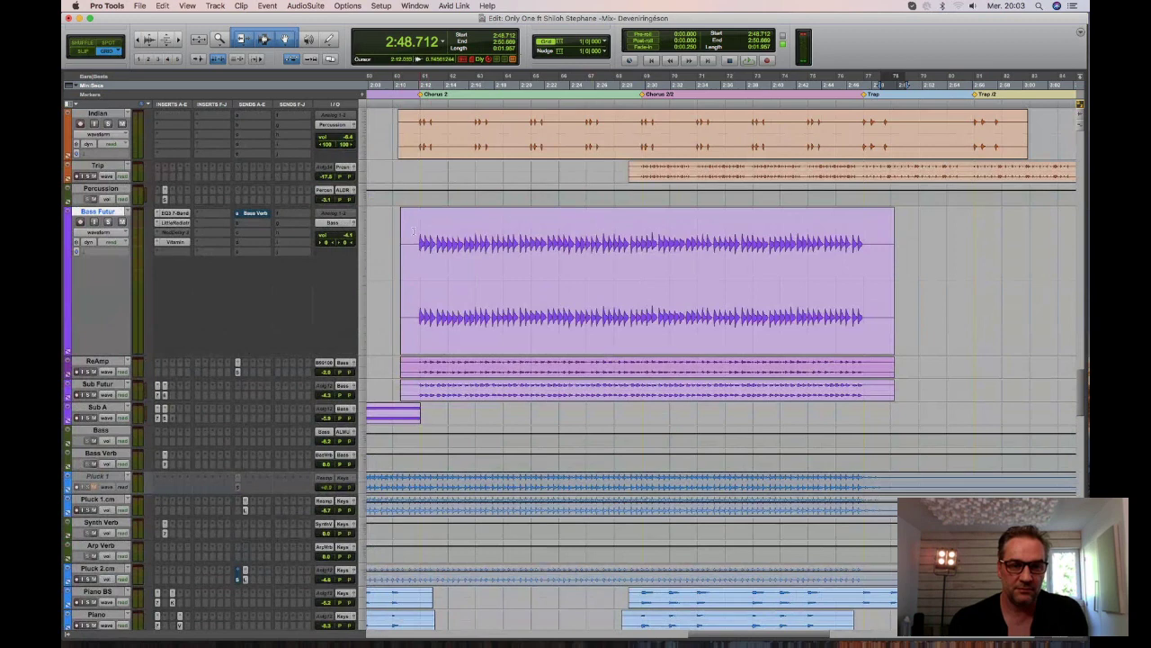
left_click_drag(419, 231, 470, 230)
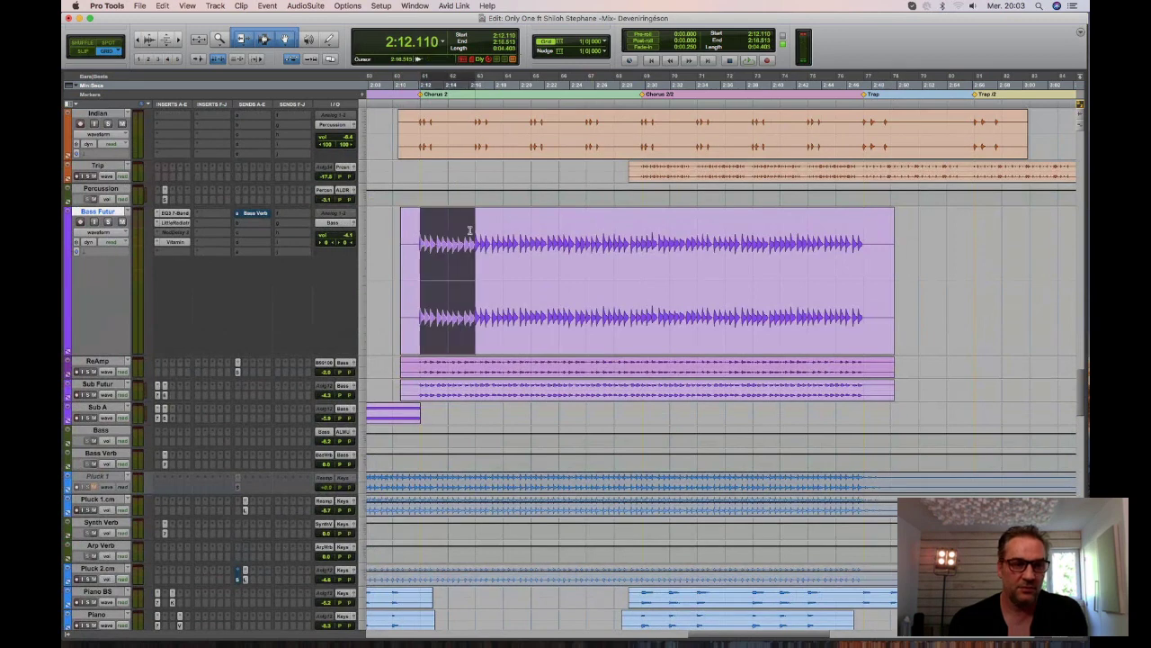
Open the EQ3 7-Band insert on Bass Futur and reposition its window over the arrangement to examine its settings.
left_click(176, 213)
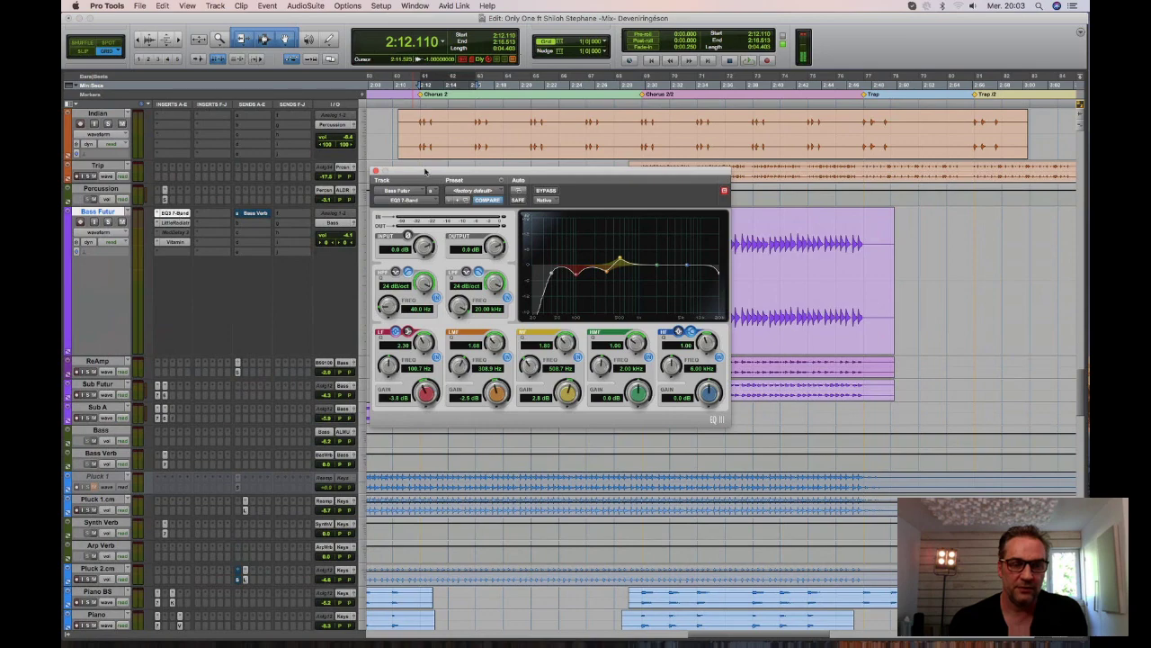
left_click_drag(425, 170, 481, 374)
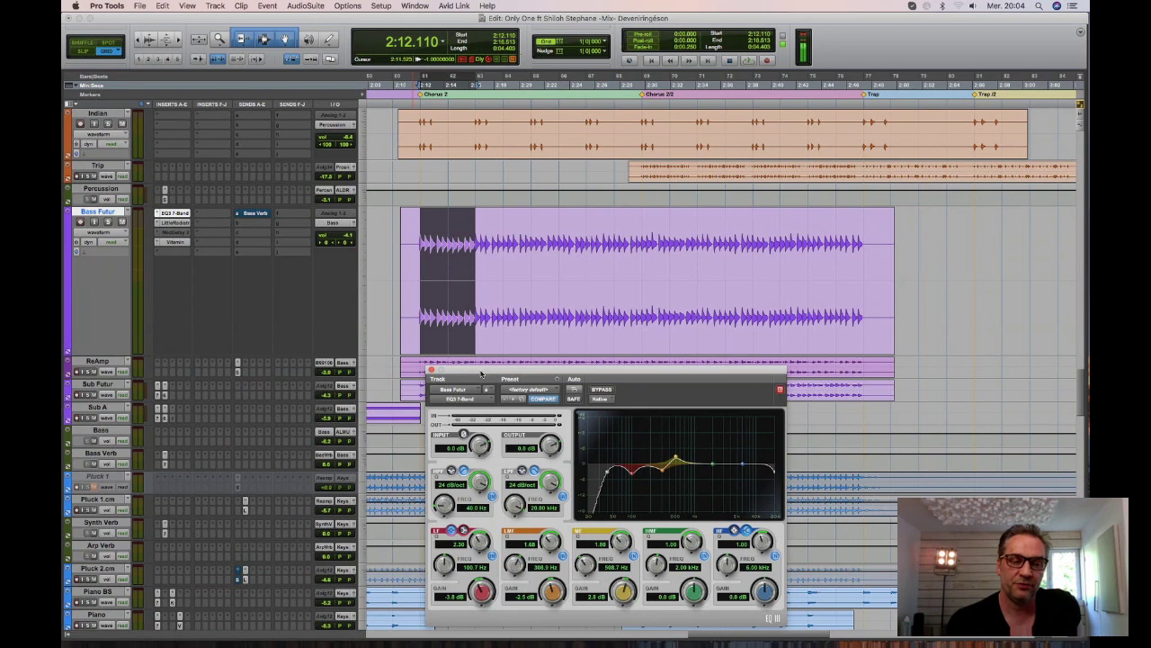
left_click_drag(481, 374, 477, 360)
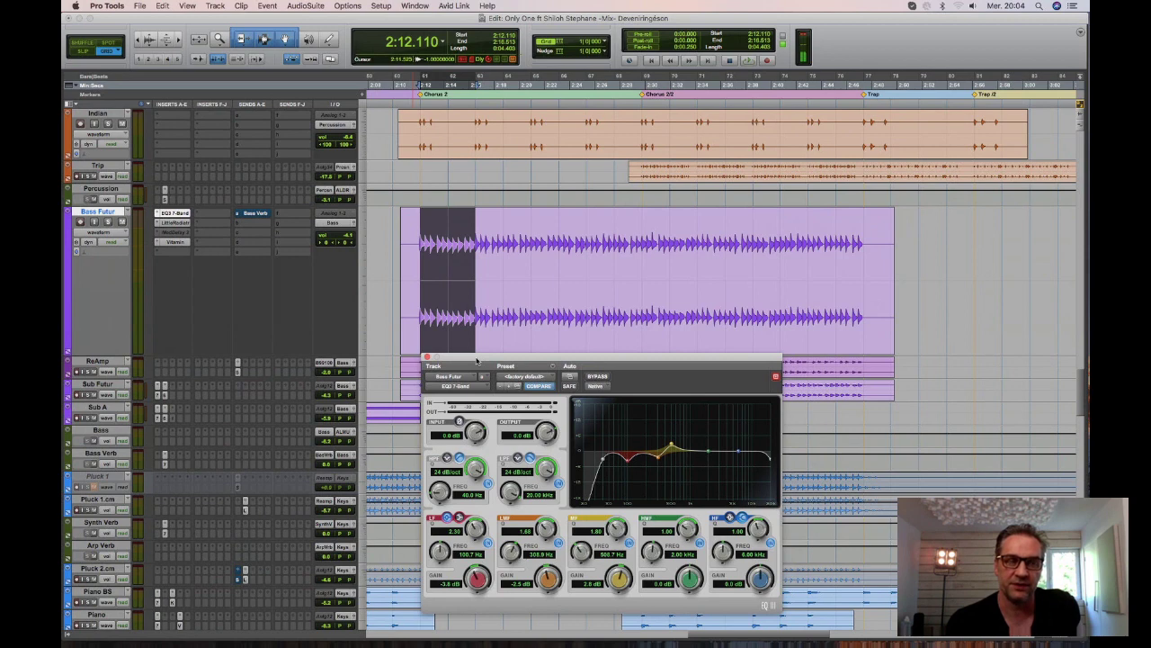
left_click_drag(477, 360, 494, 363)
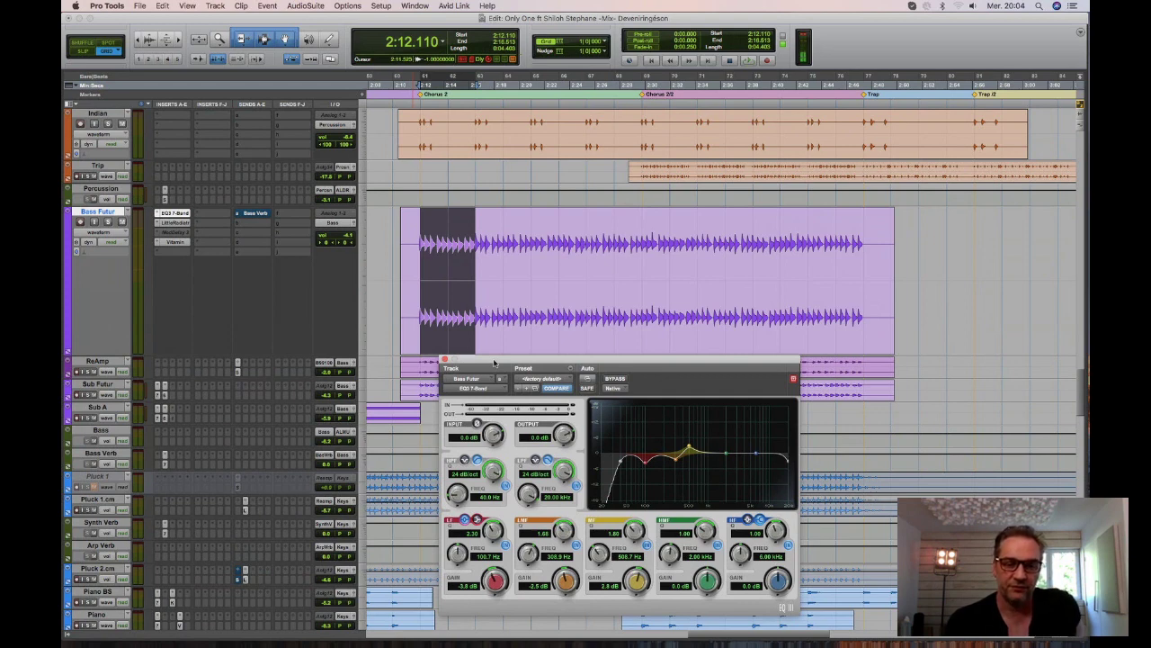
left_click_drag(494, 363, 555, 236)
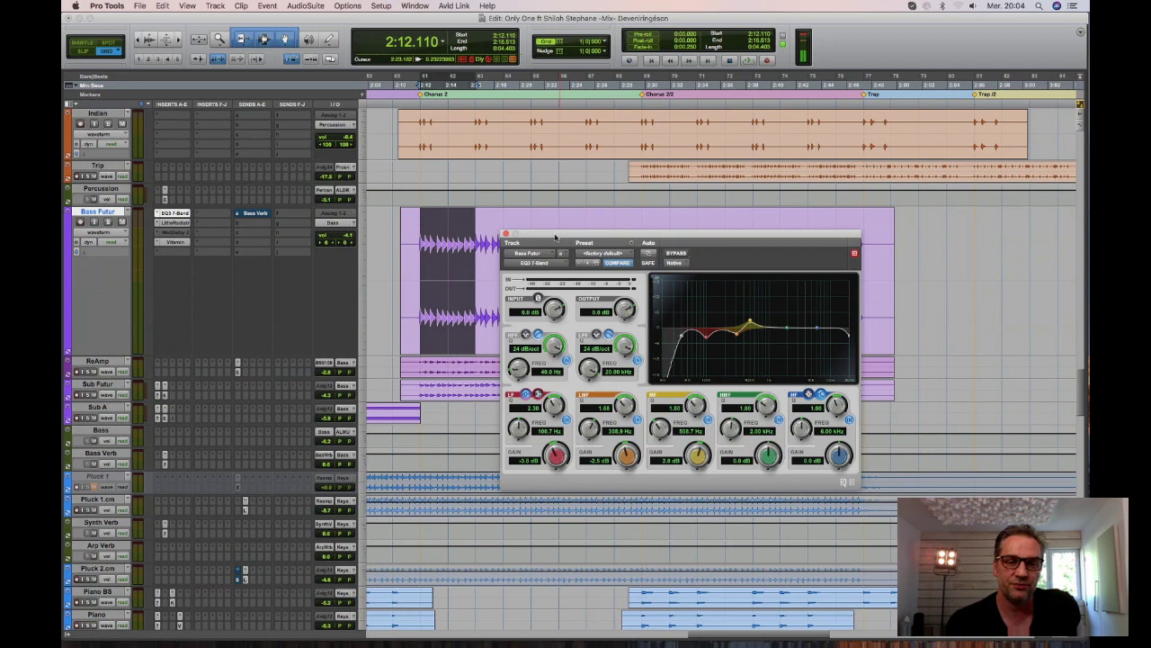
left_click_drag(555, 238, 555, 212)
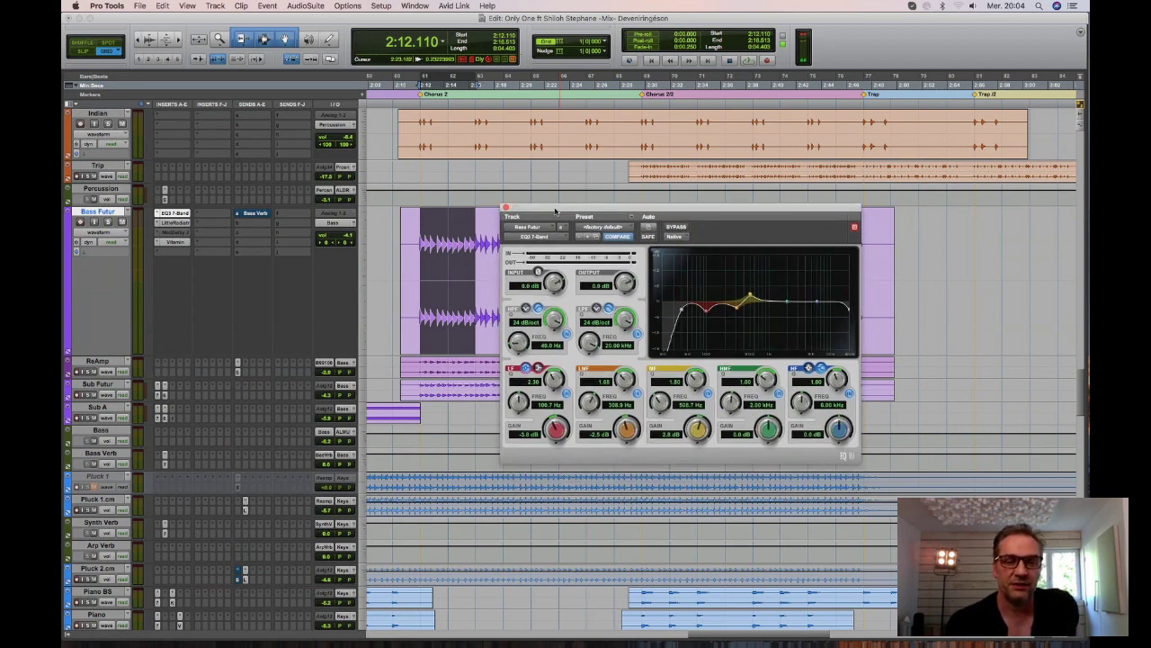
left_click_drag(555, 210, 536, 199)
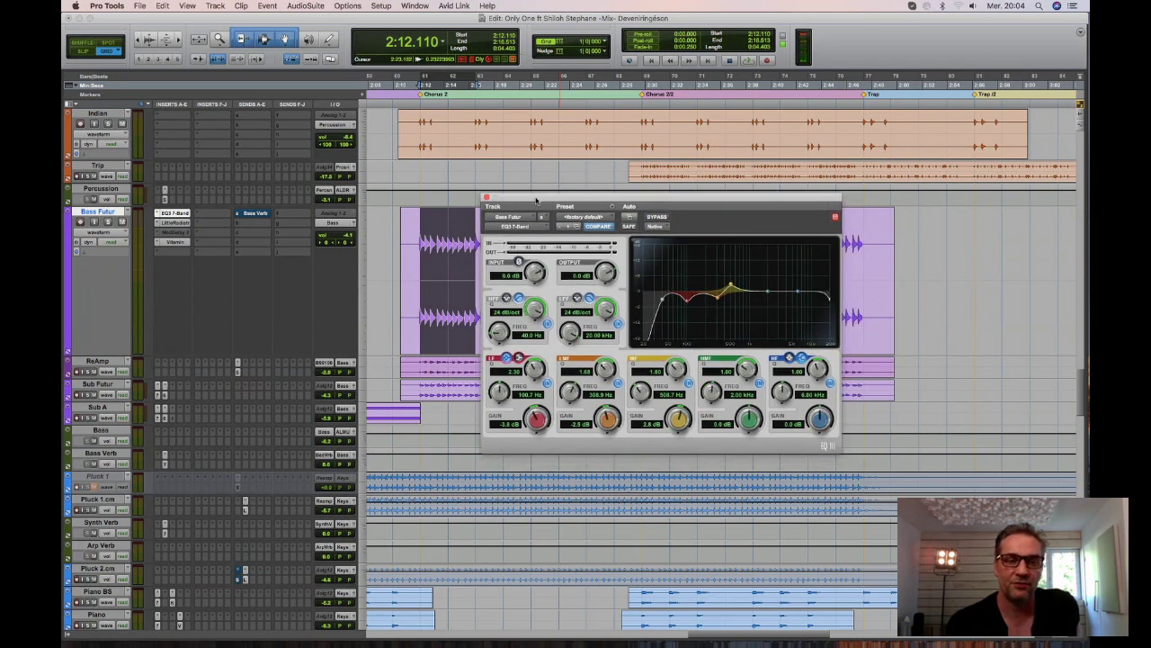
left_click_drag(536, 200, 536, 190)
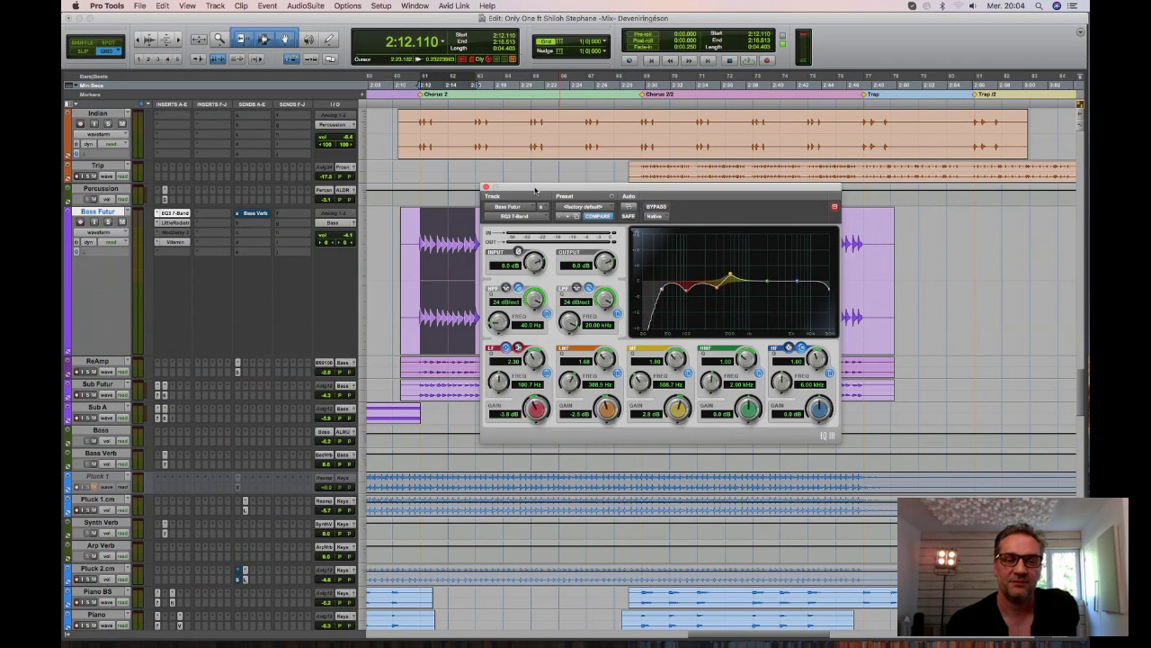
left_click_drag(535, 190, 549, 189)
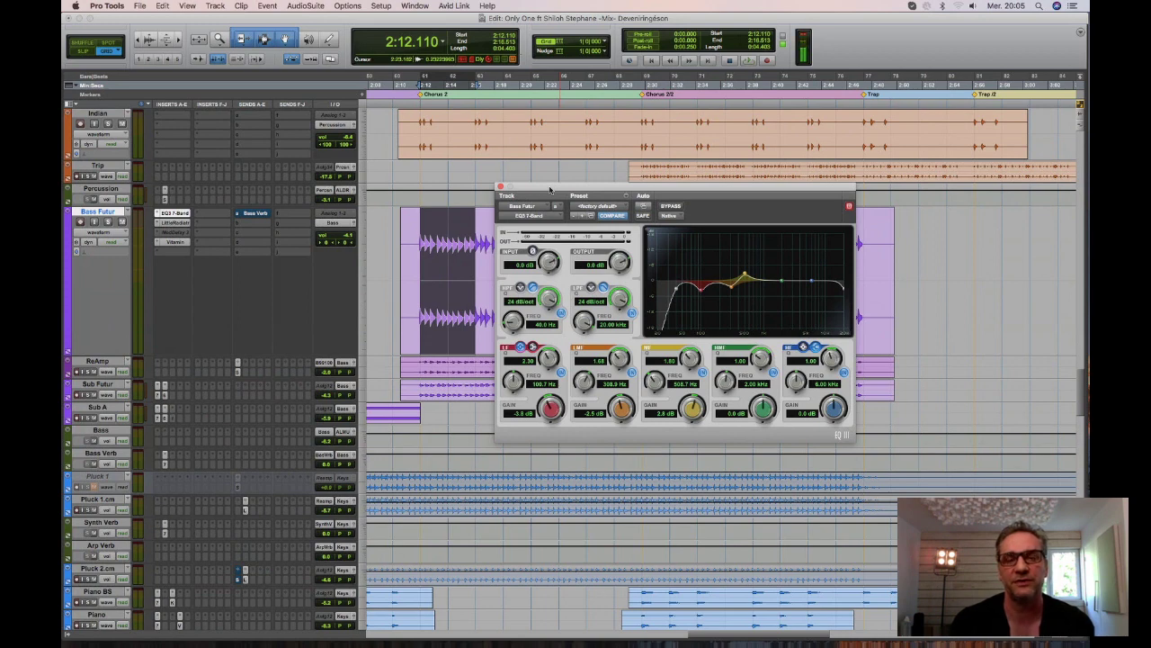
left_click_drag(549, 189, 550, 184)
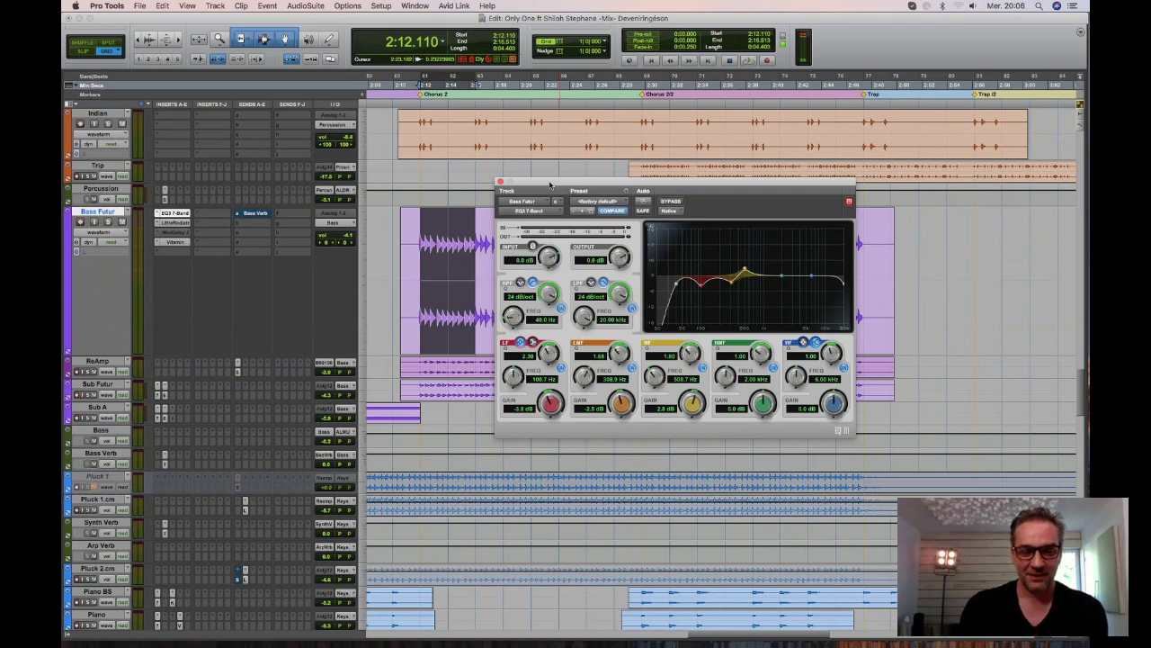
Uncover the Bass Futur clip, solo its track and play the selected two-bar range at the start of Chorus 2.
left_click_drag(549, 184, 555, 351)
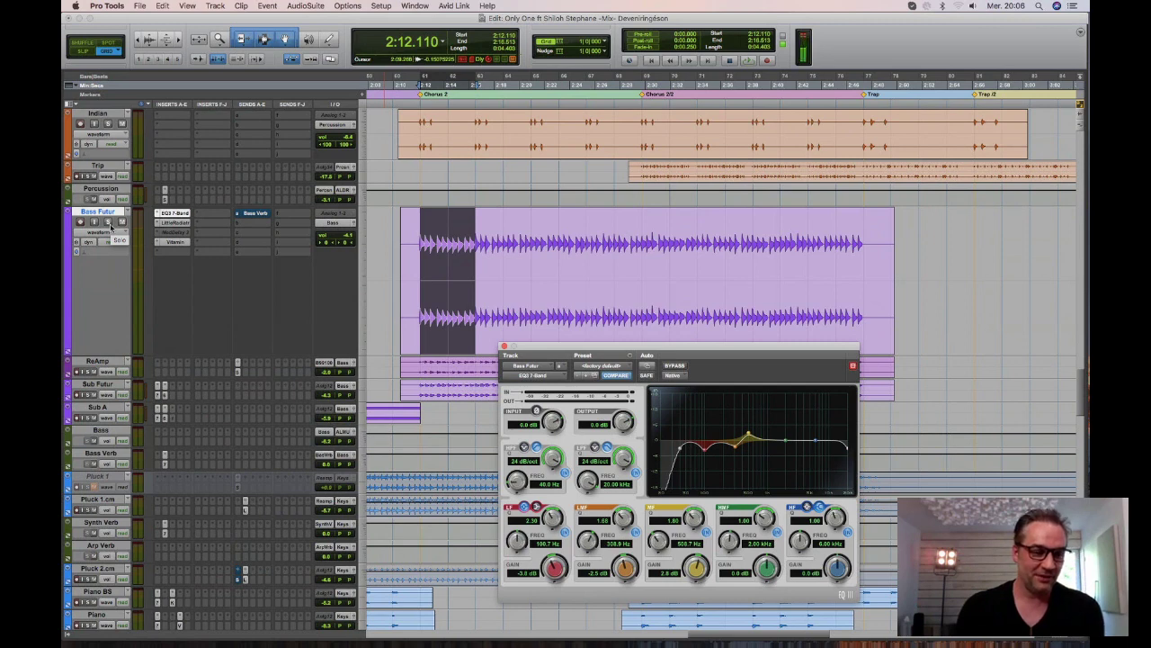
left_click(109, 222)
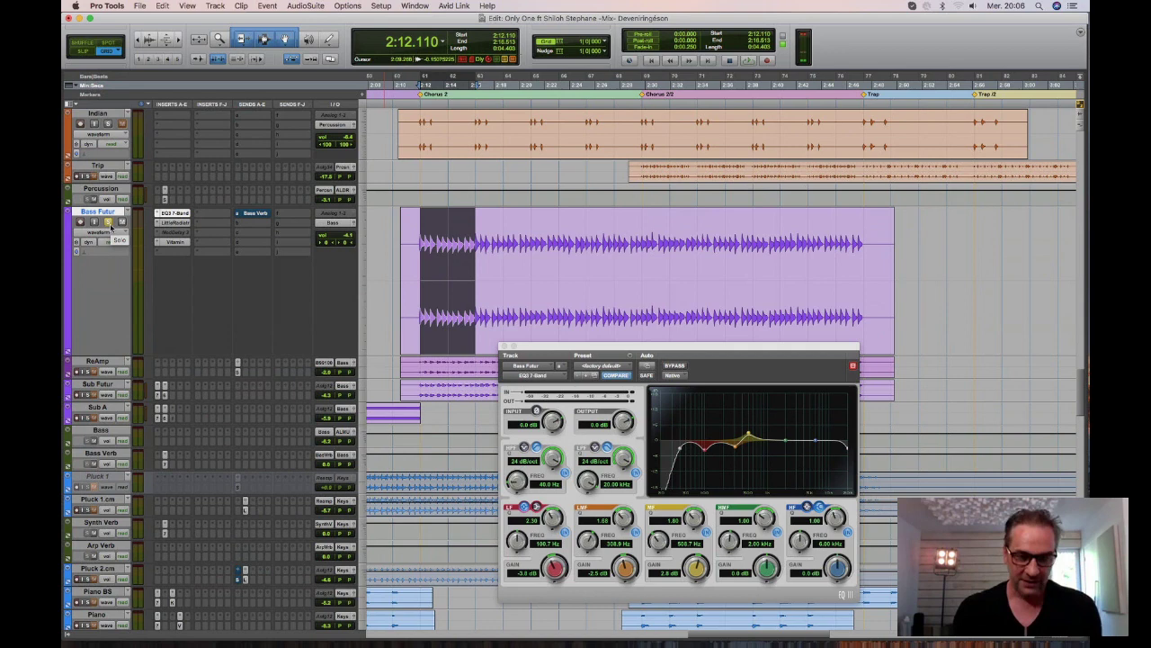
key("super+bracketright")
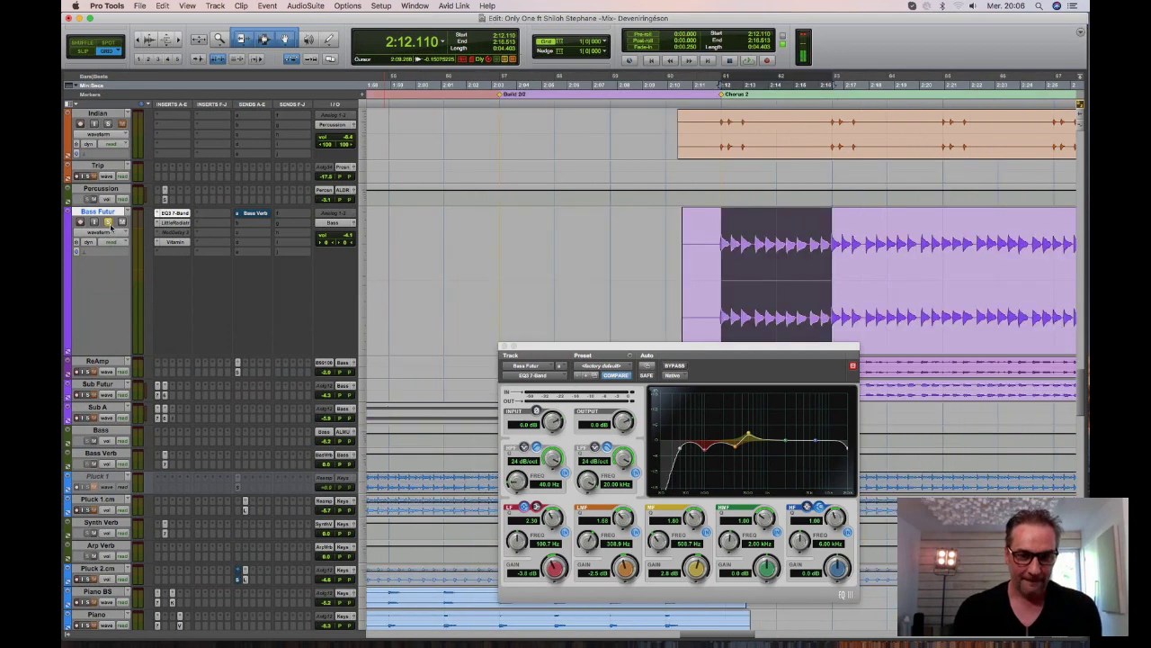
key("space")
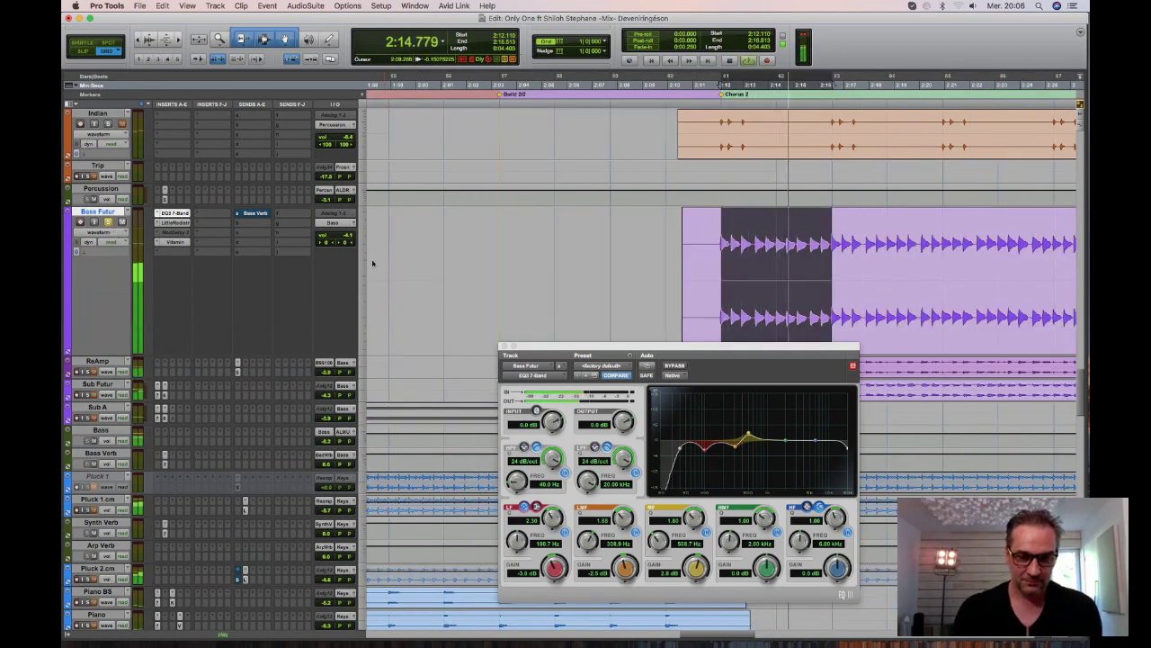
Compare the soloed bass with its EQ3 7-Band bypassed and active, and stop playback.
left_click(674, 367)
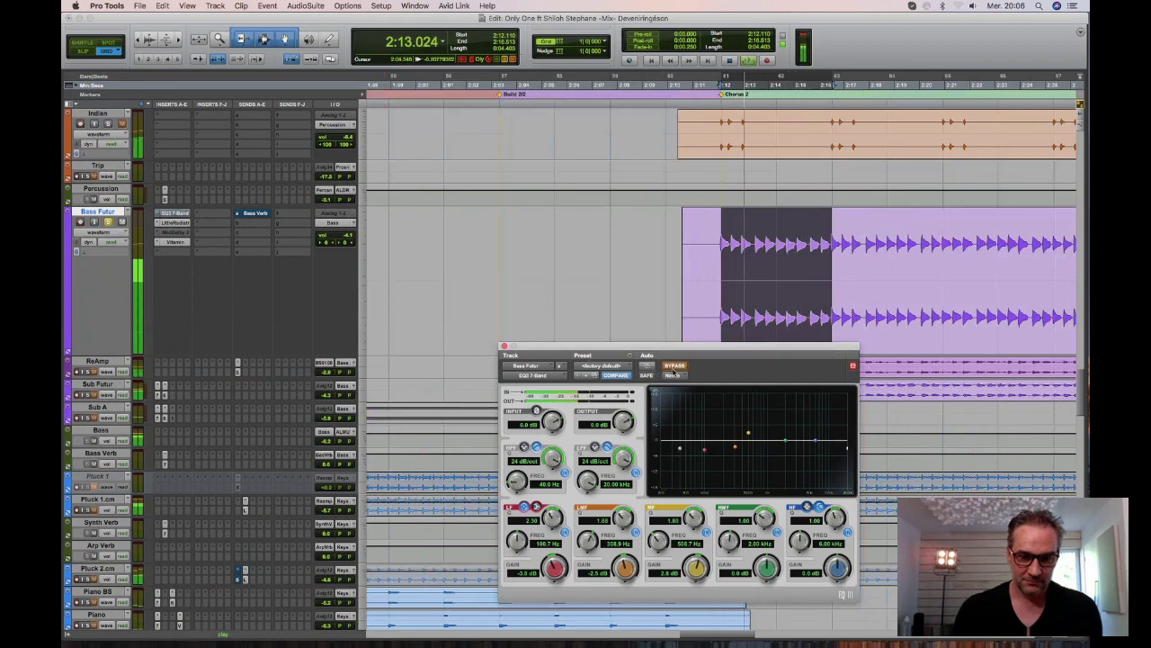
left_click(674, 367)
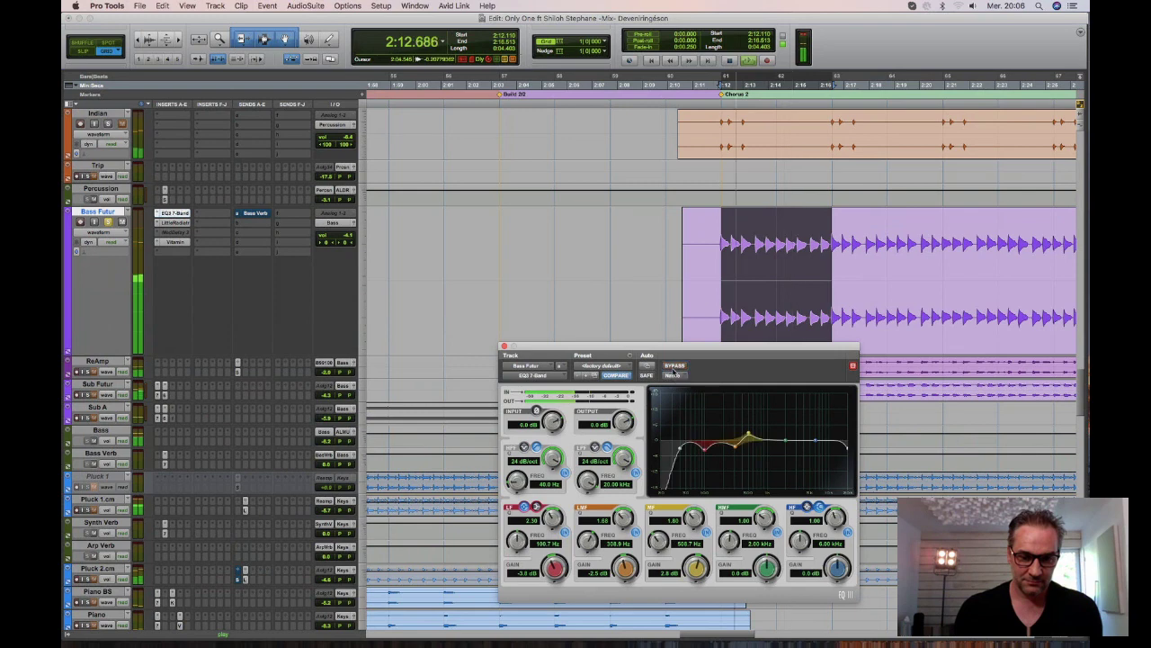
key("space")
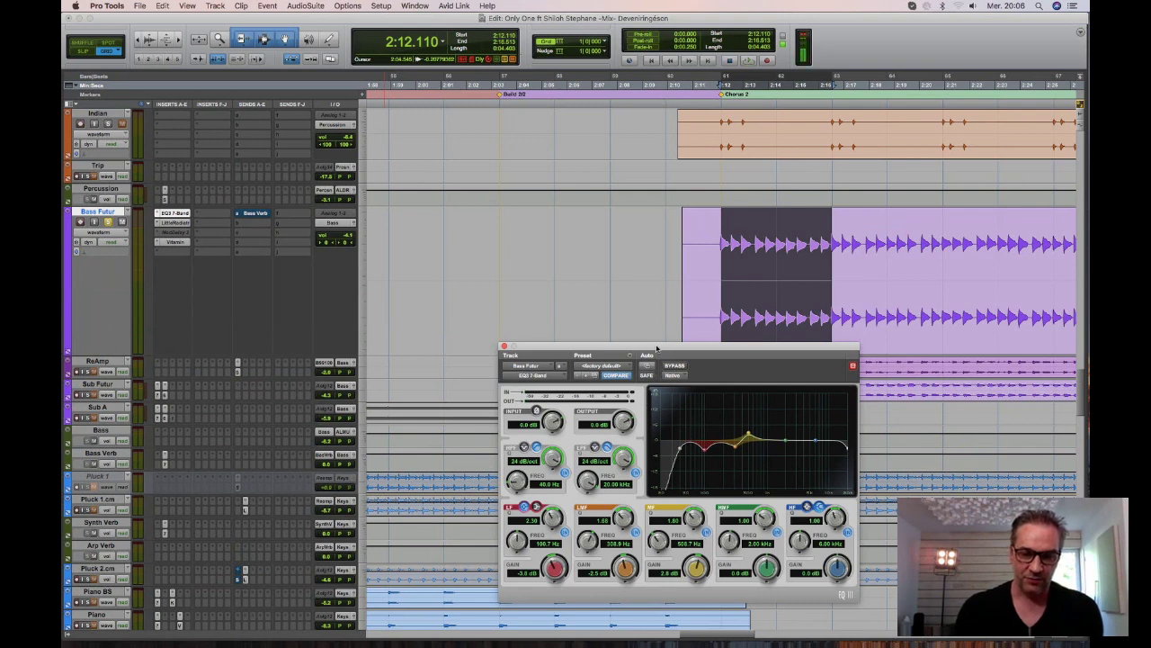
Compare the looped bass with the EQ's 508.7 Hz mid-frequency band switched off and on.
left_click_drag(657, 348, 483, 292)
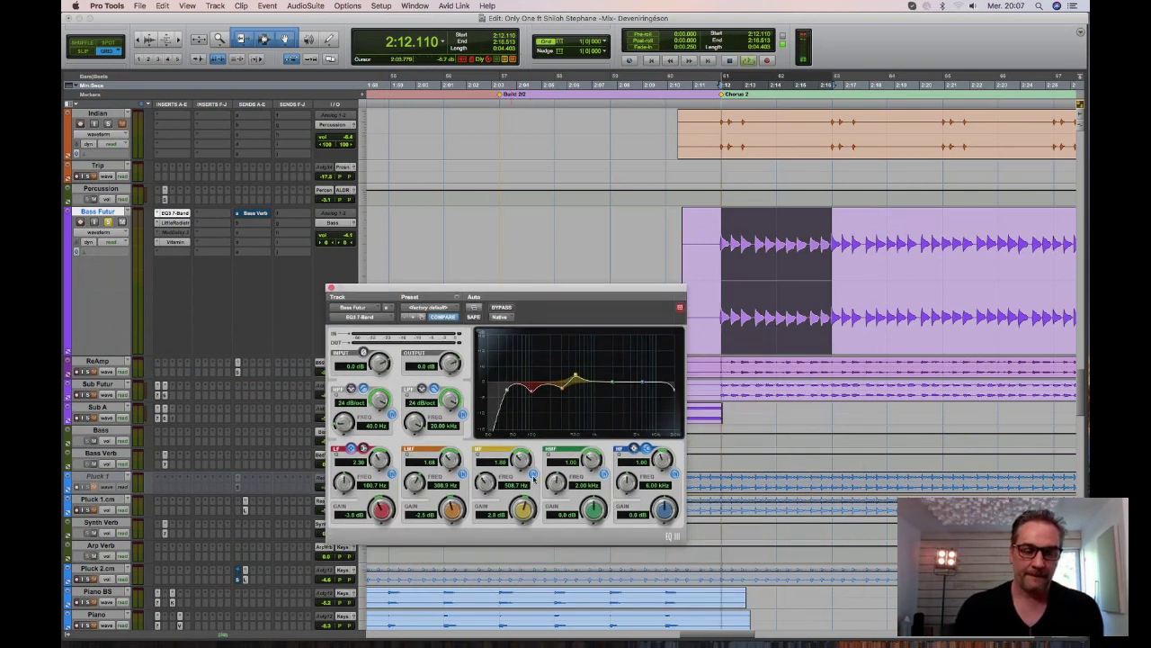
key("space")
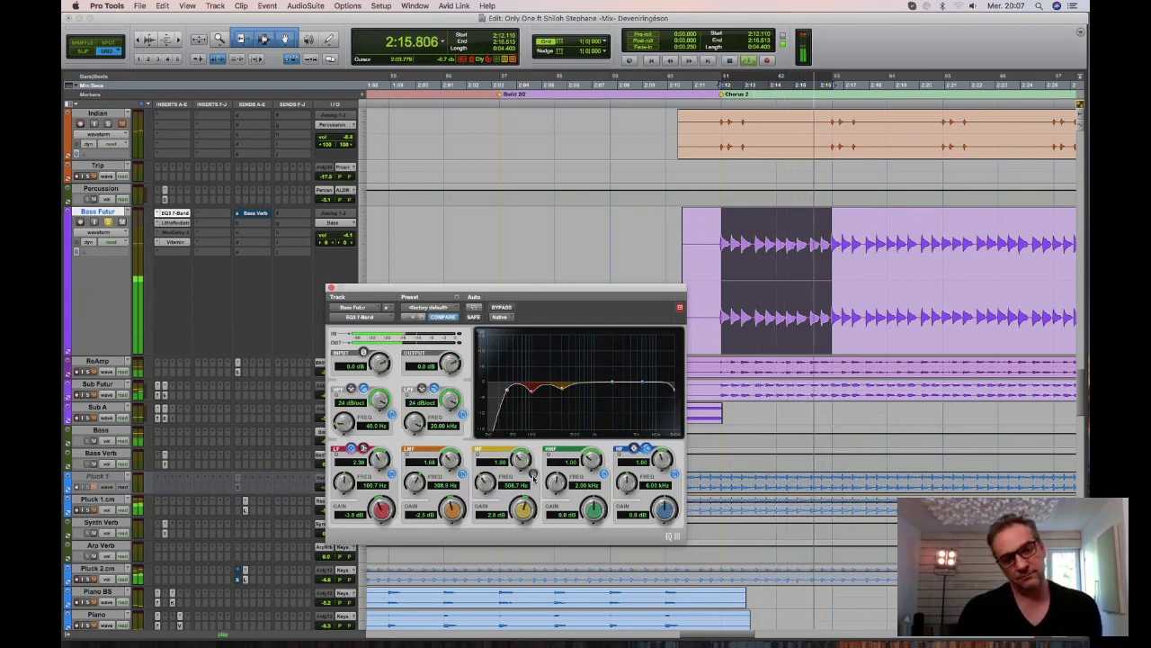
key("space")
key("space")
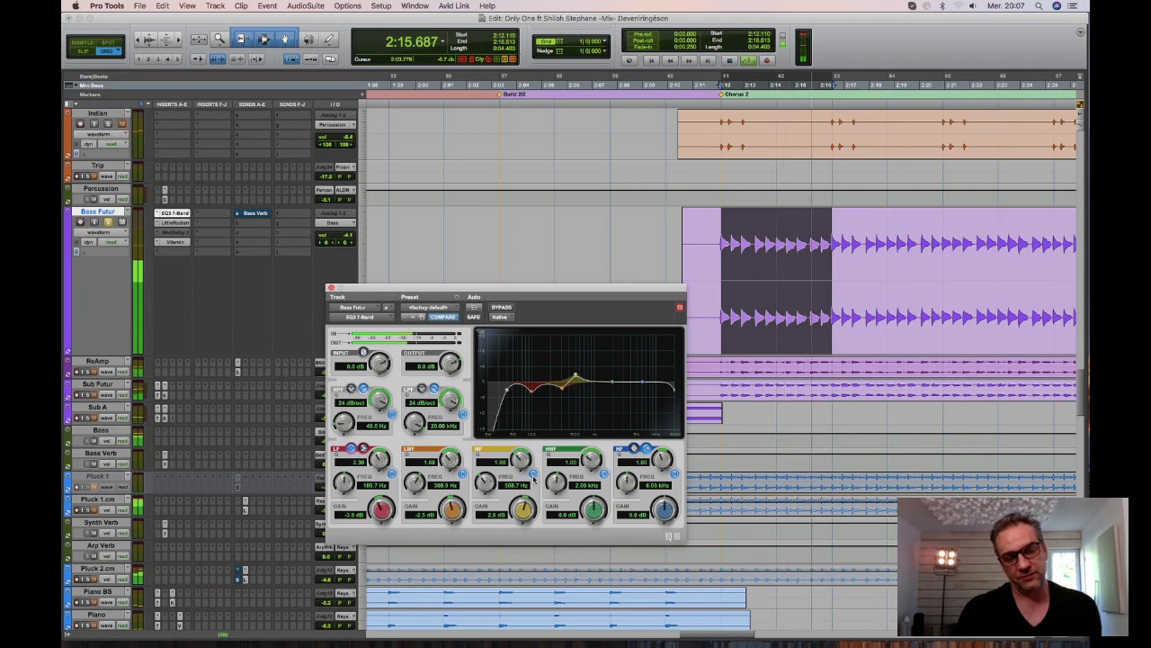
key("space")
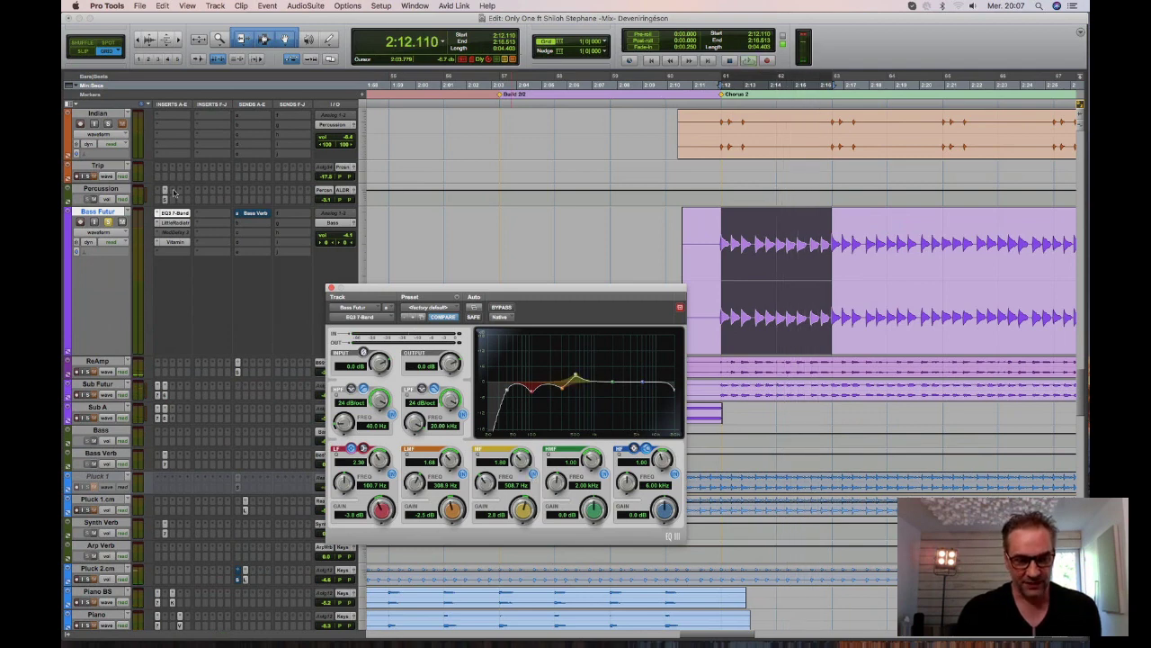
Open the Little Radiator insert on Bass Futur and compare the loop with the effect bypassed and active.
left_click(172, 225)
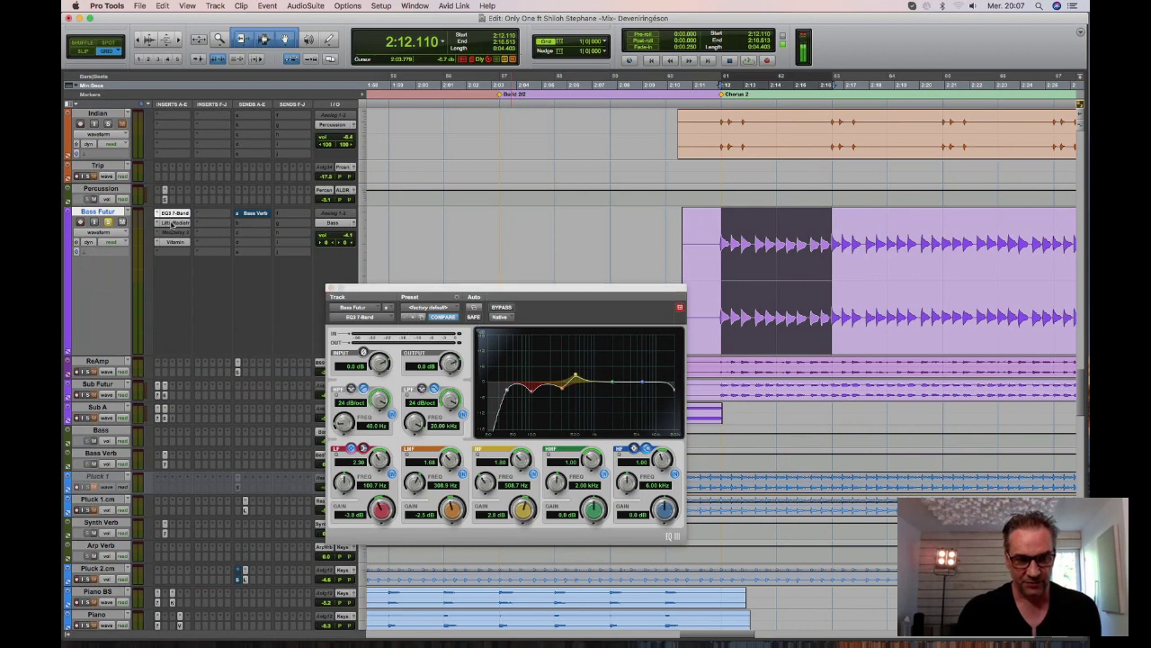
left_click(172, 225)
left_click_drag(385, 291, 385, 343)
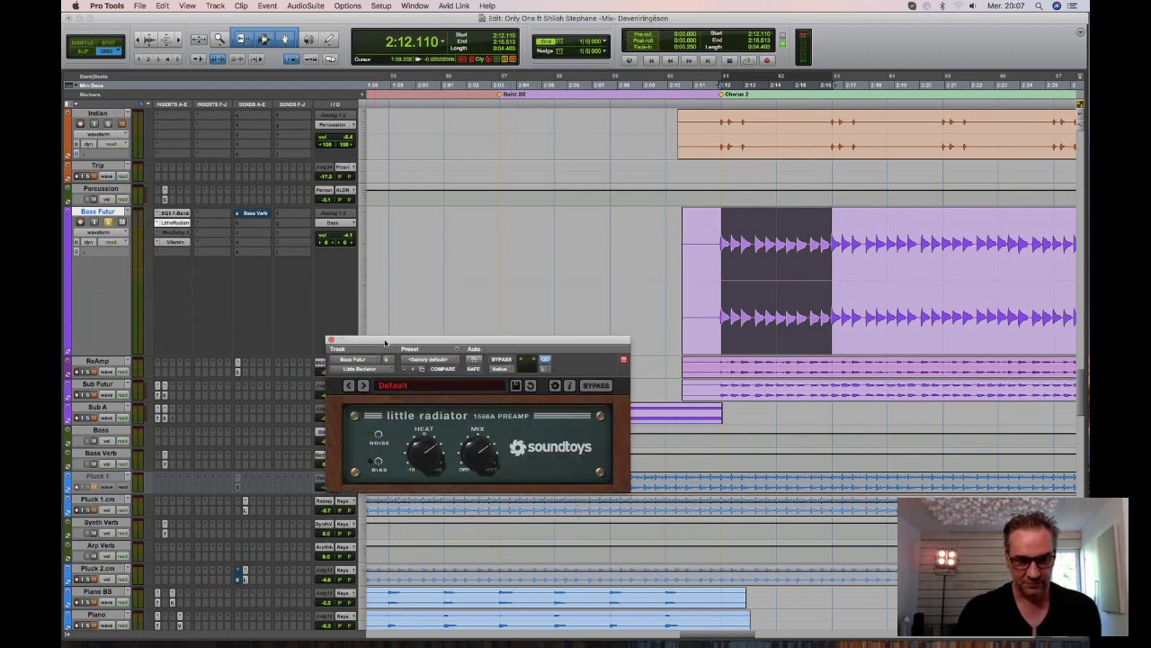
key("space")
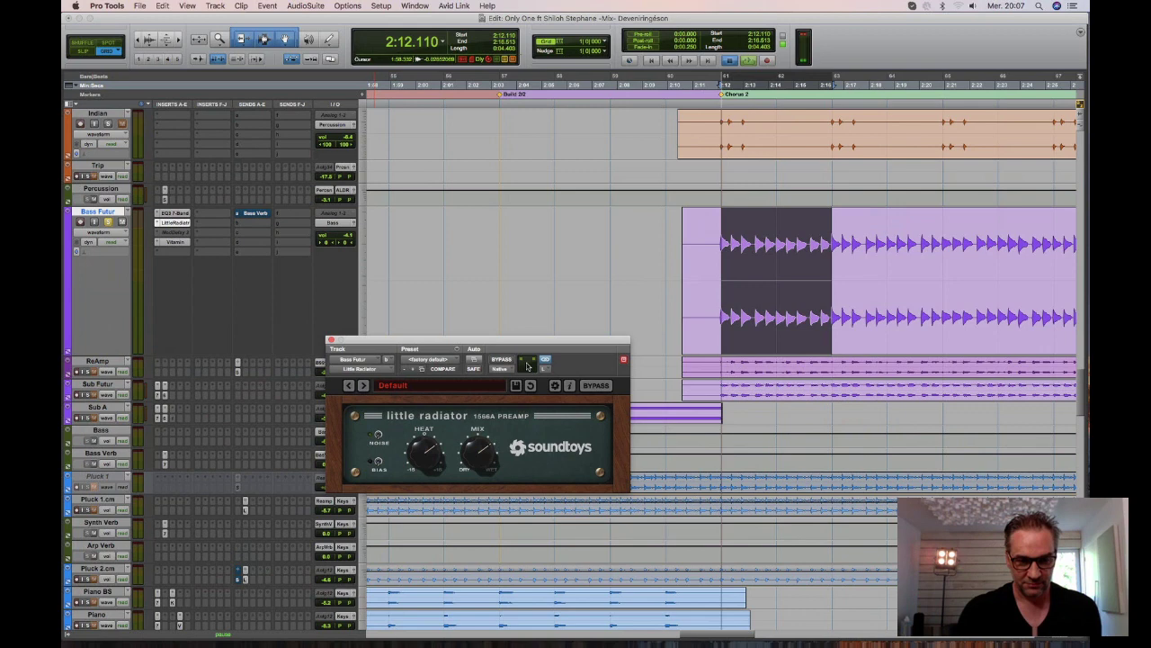
left_click(503, 360)
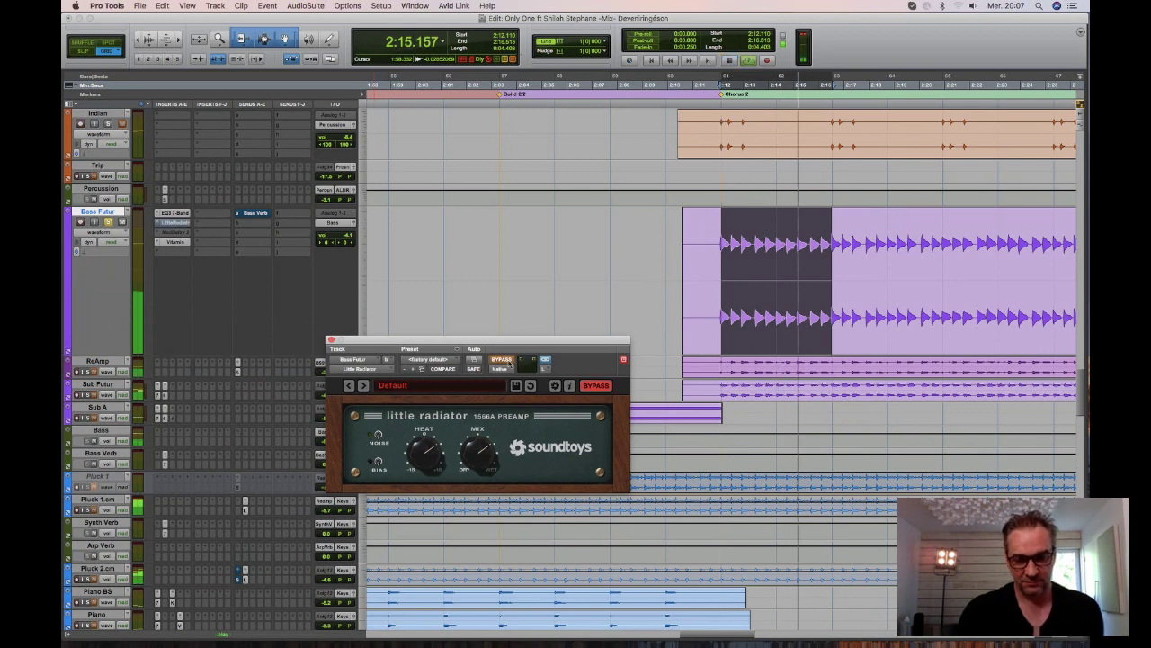
left_click(503, 359)
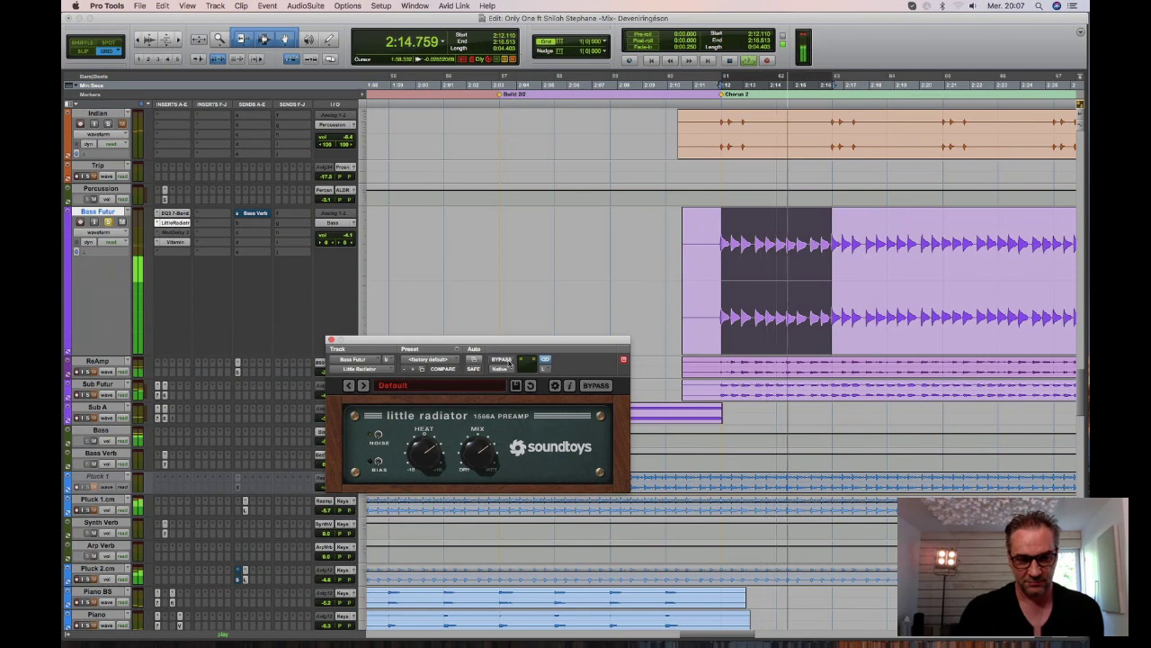
key("space")
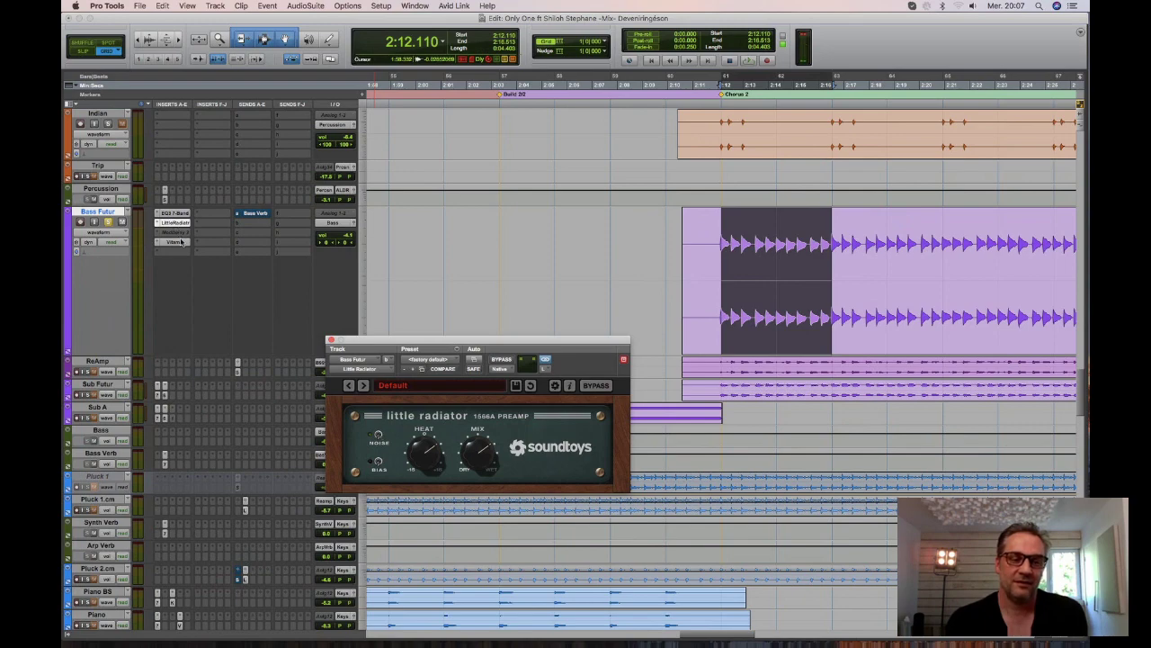
Open the Vitamin insert on Bass Futur, compare the loop with it bypassed and active, and close the plug-in window.
left_click(181, 242)
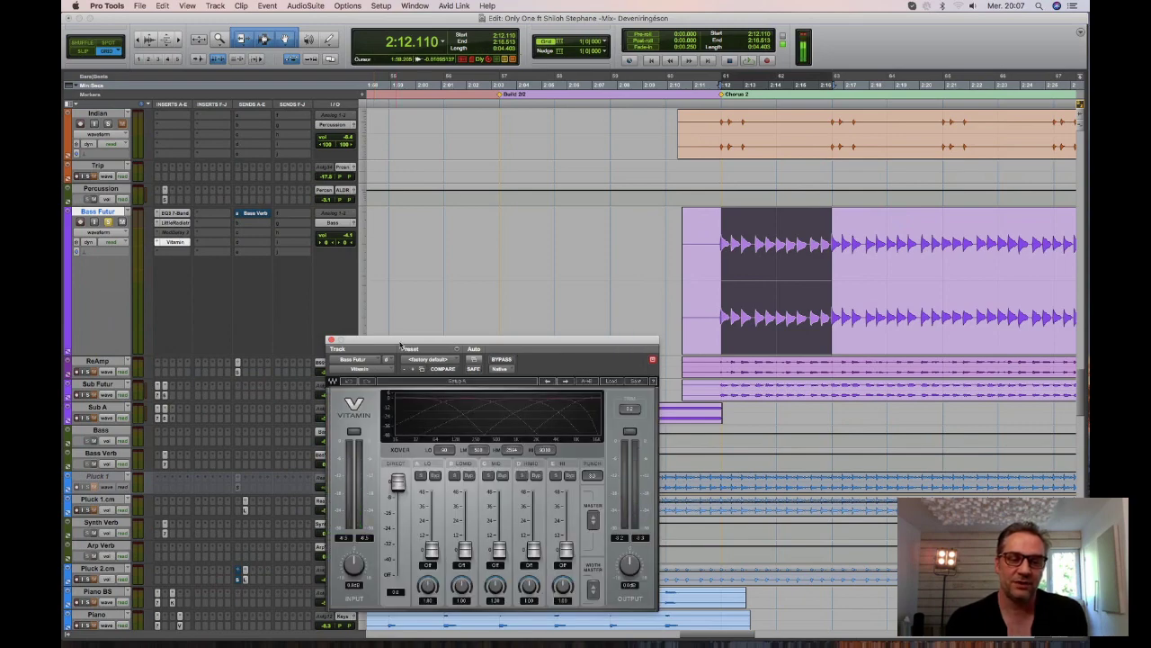
left_click_drag(400, 345, 384, 268)
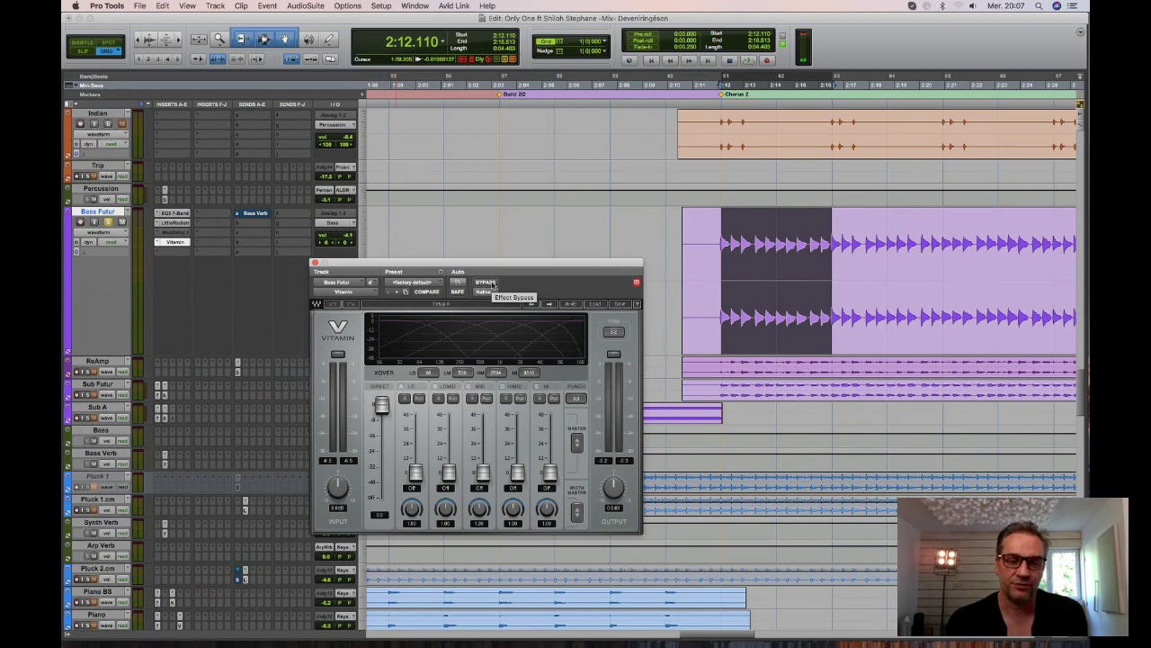
left_click_drag(489, 266, 494, 277)
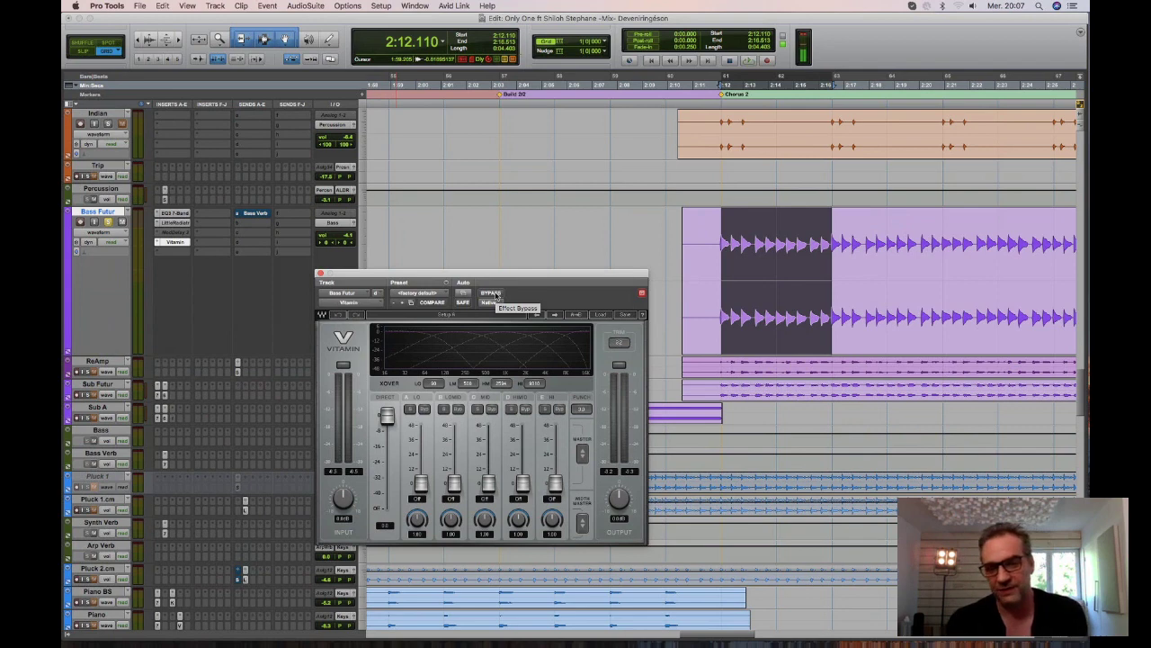
left_click(491, 293)
key("space")
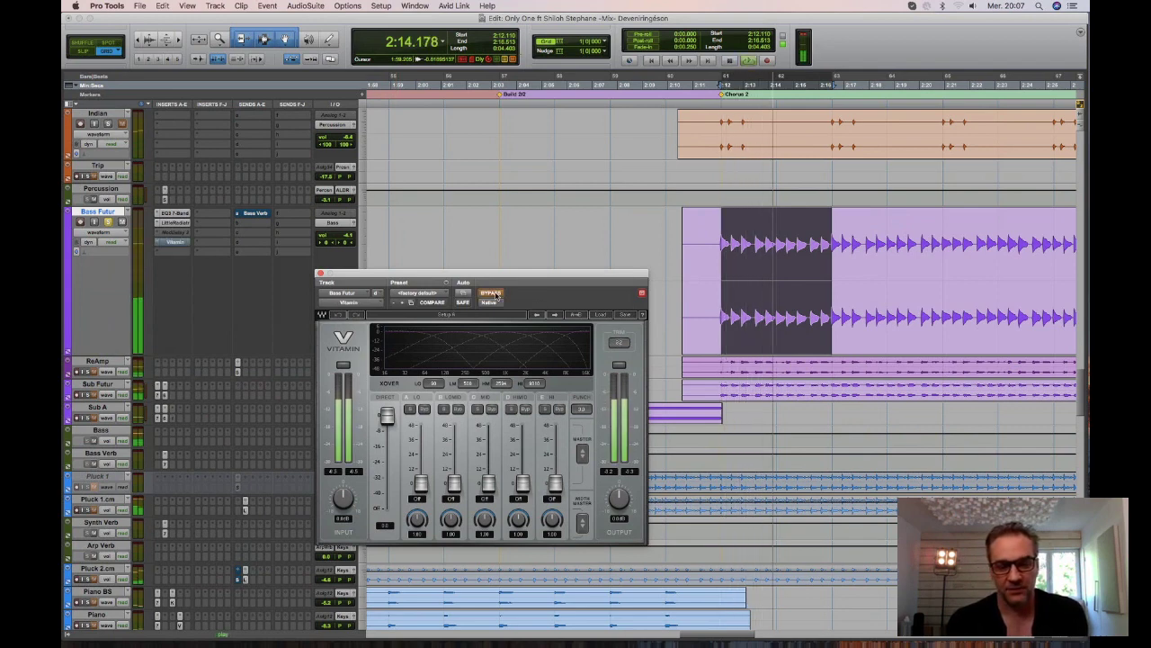
left_click(493, 295)
key("space")
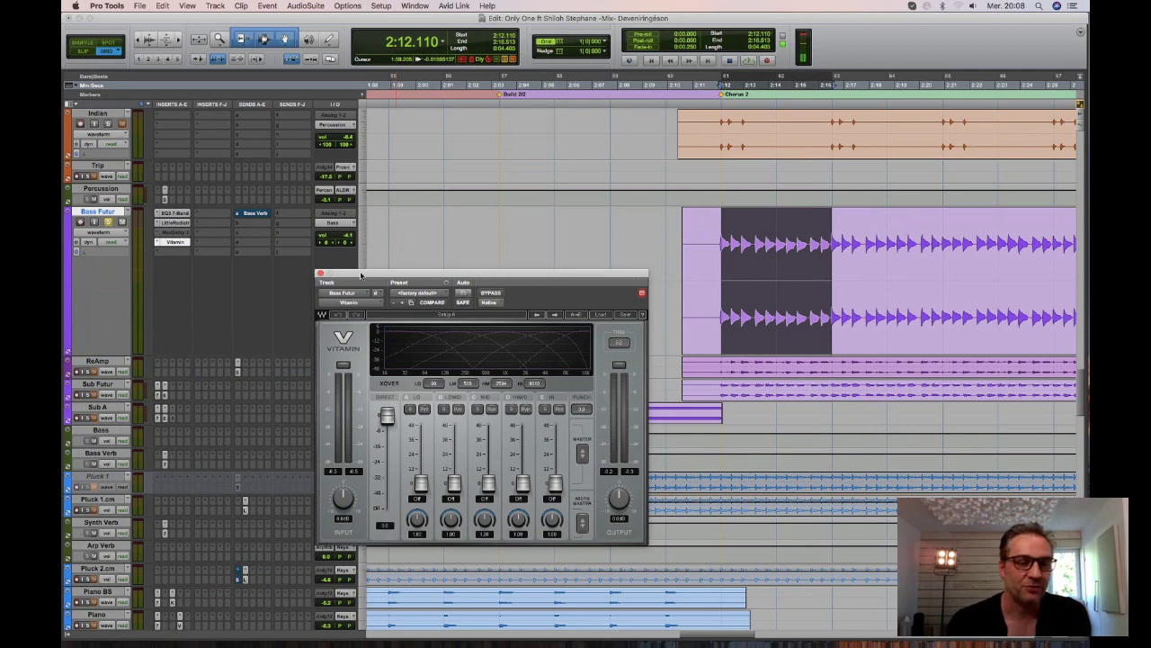
mouse_move(361, 275)
left_mouse_down()
mouse_move(371, 311)
mouse_move(358, 284)
left_mouse_up()
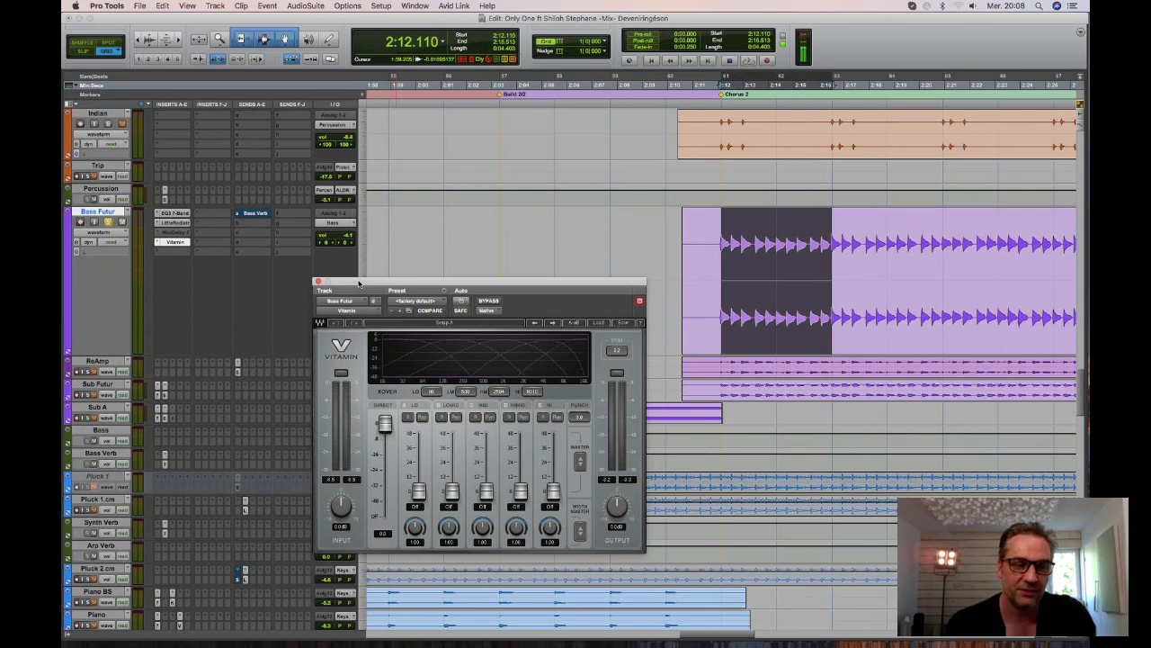
left_click_drag(345, 285, 358, 306)
left_click(332, 304)
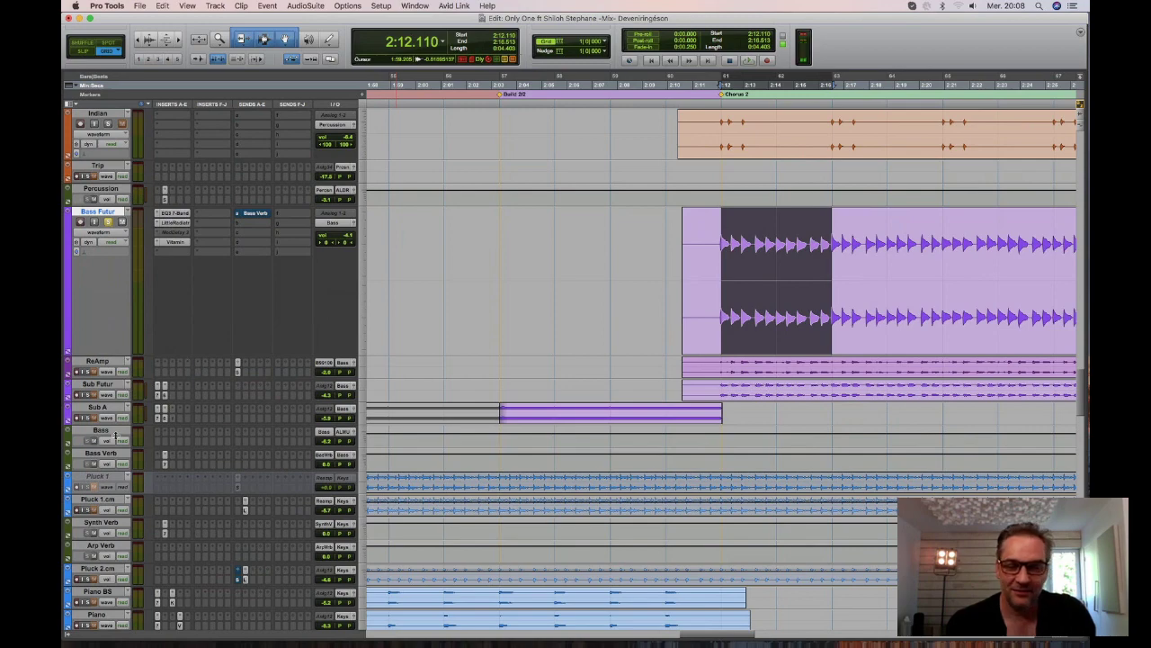
Enlarge the ReAmp track, select its range from 2:12.110 to 2:16.513, and play it soloed in place of Bass Futur.
key("ctrl+Up")
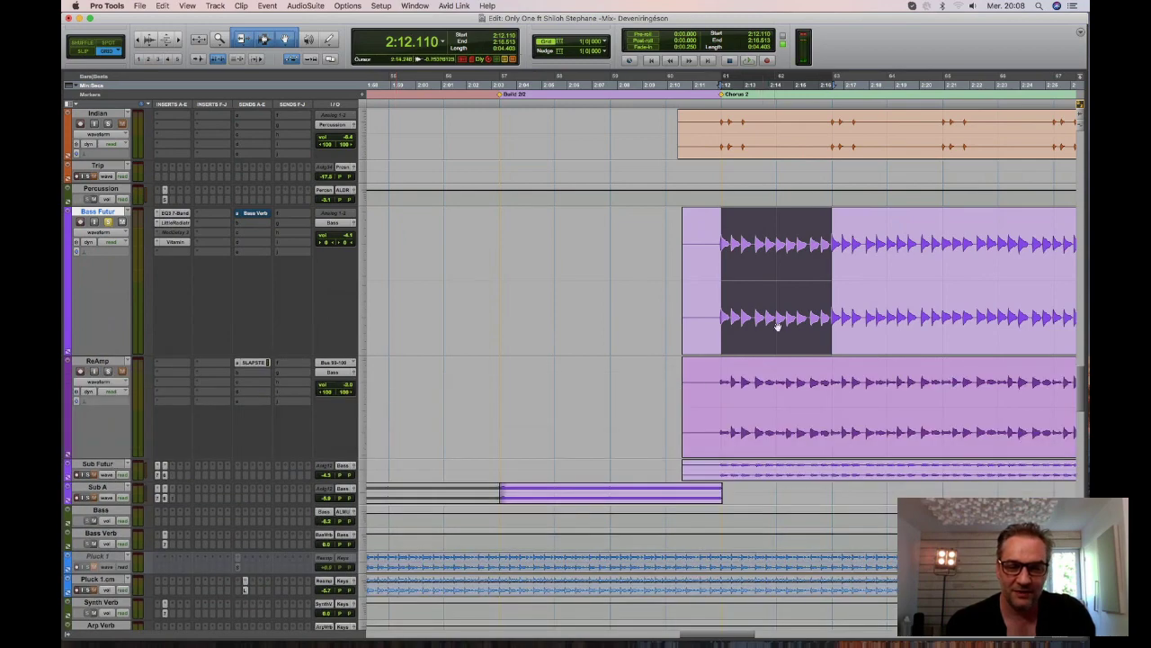
left_click_drag(721, 381, 831, 367)
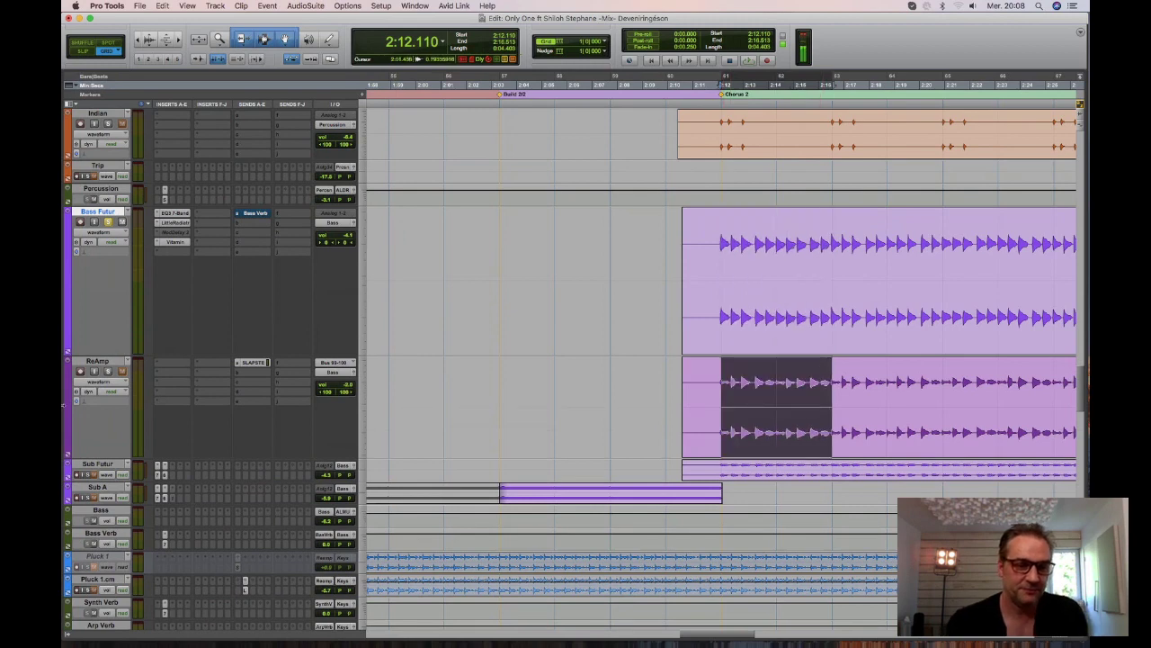
left_click(108, 372)
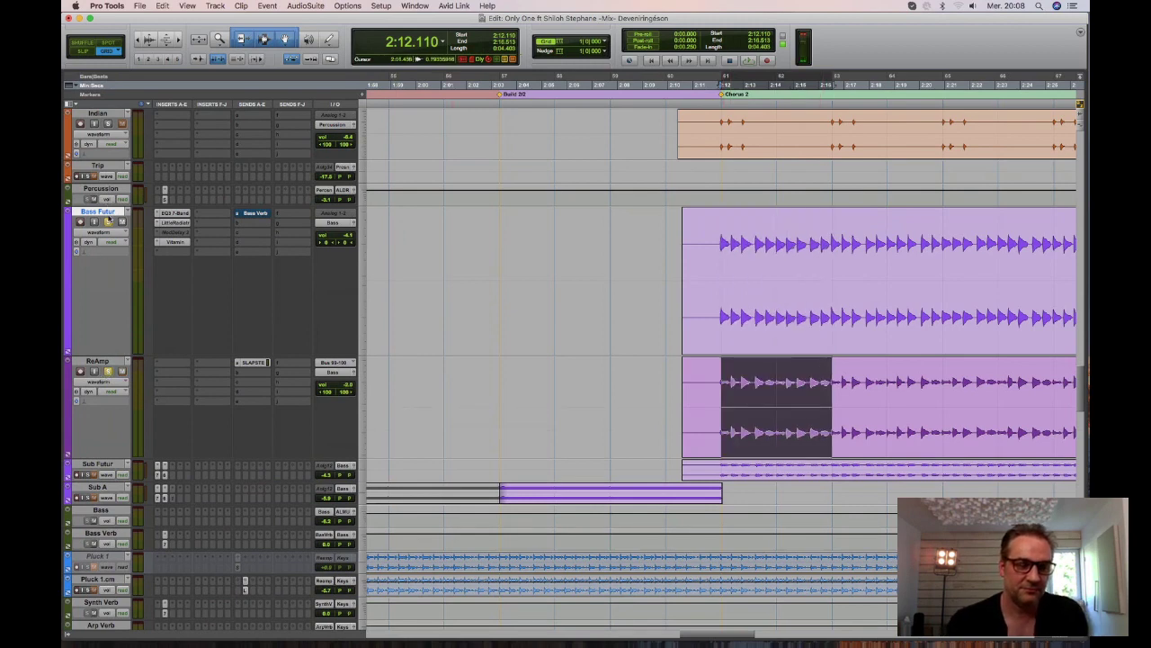
key("space")
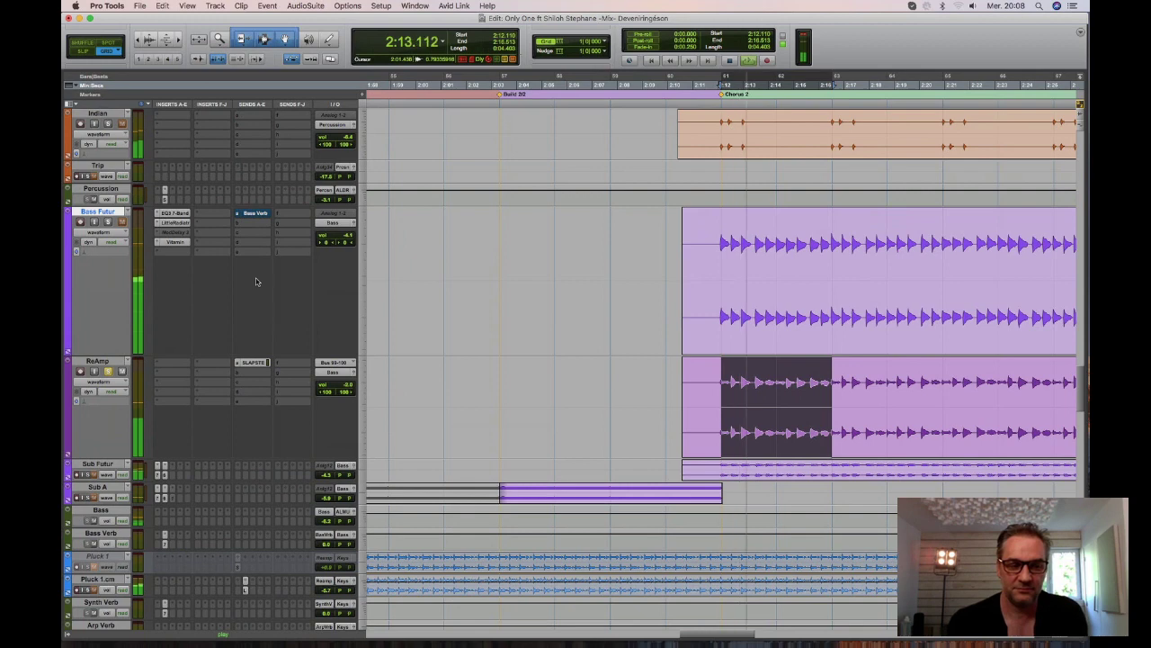
Open ReAmp's SLAP STEREO send, compare the looped track with the send muted and active, and close the send window.
left_click(252, 362)
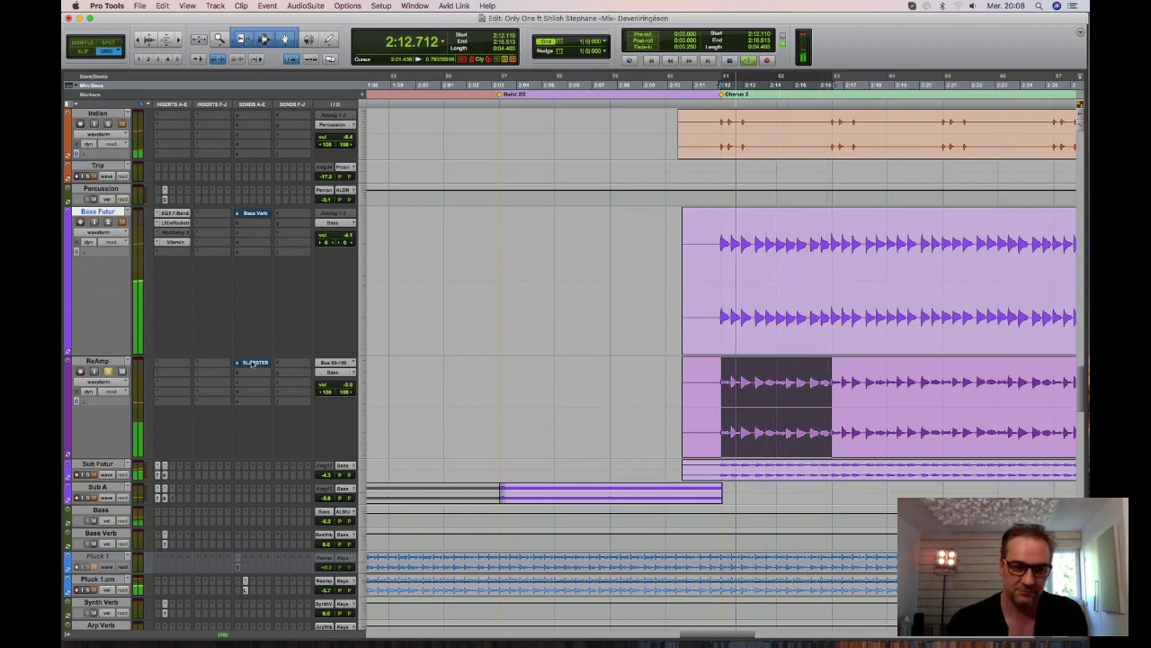
left_click(252, 362)
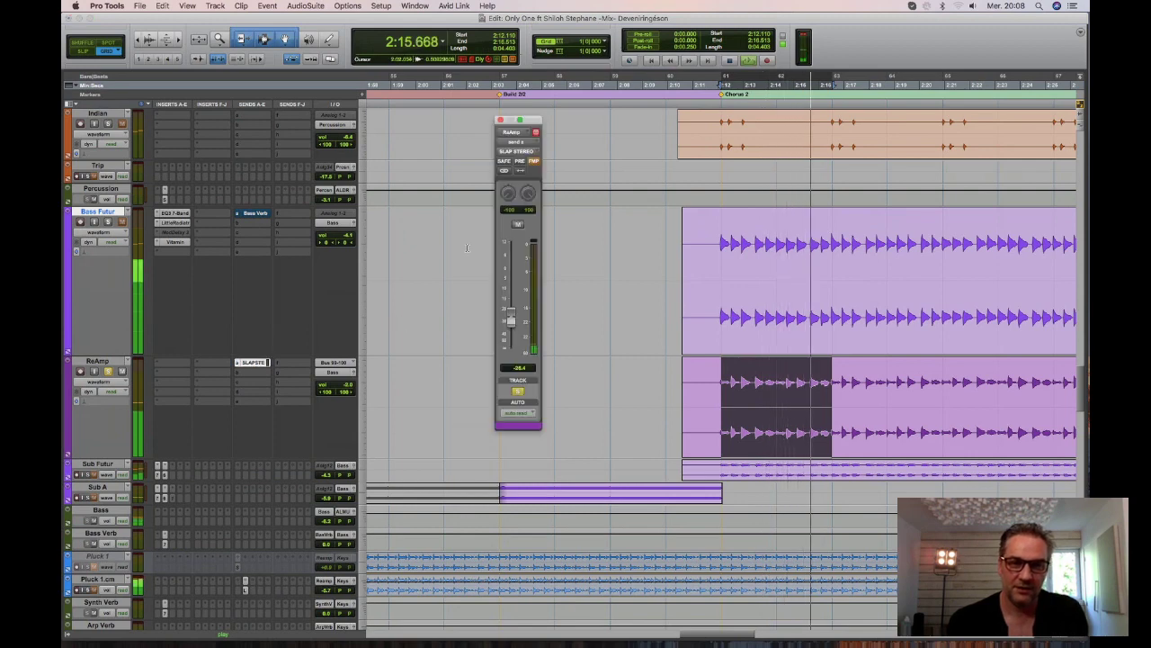
key("space")
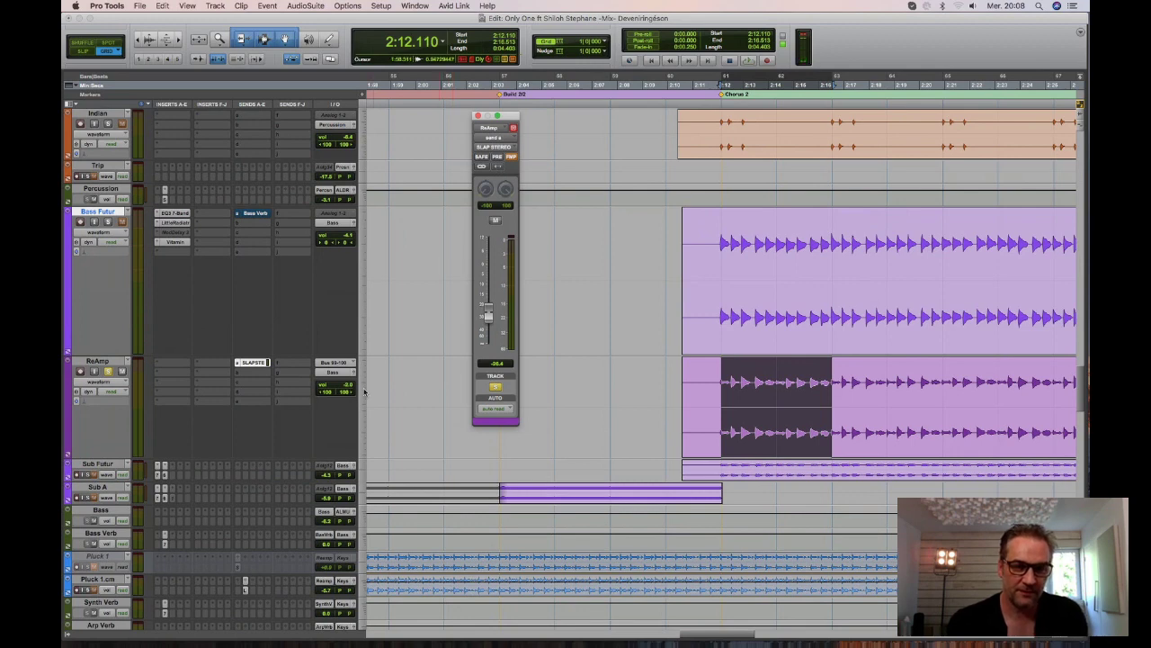
key("space")
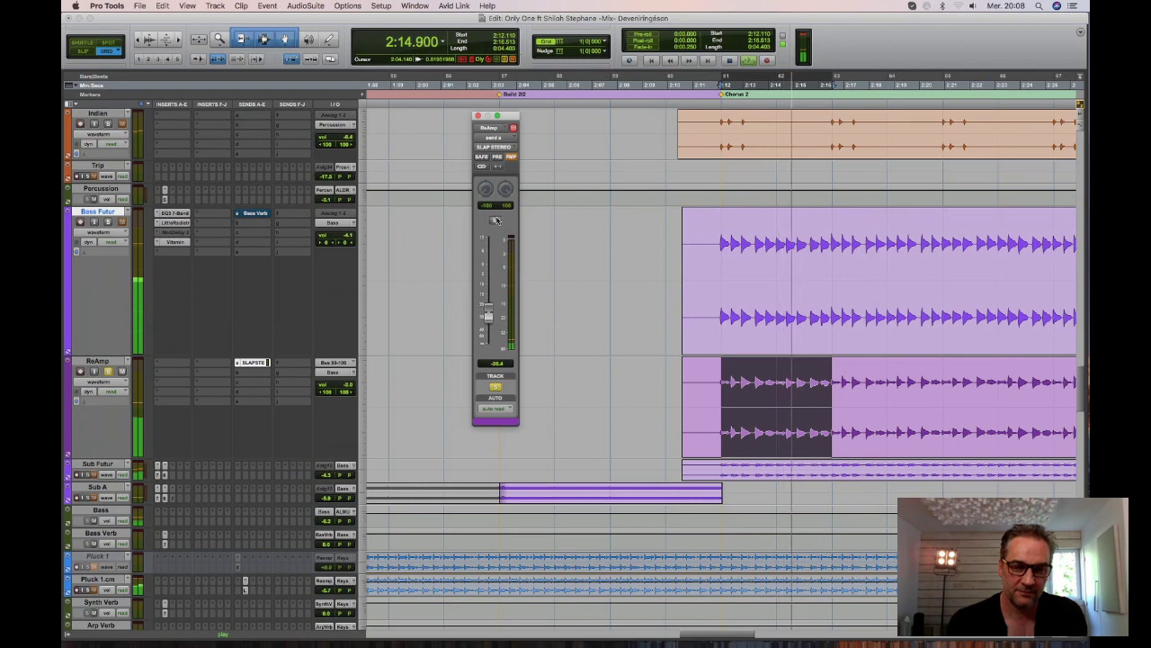
left_click(496, 220)
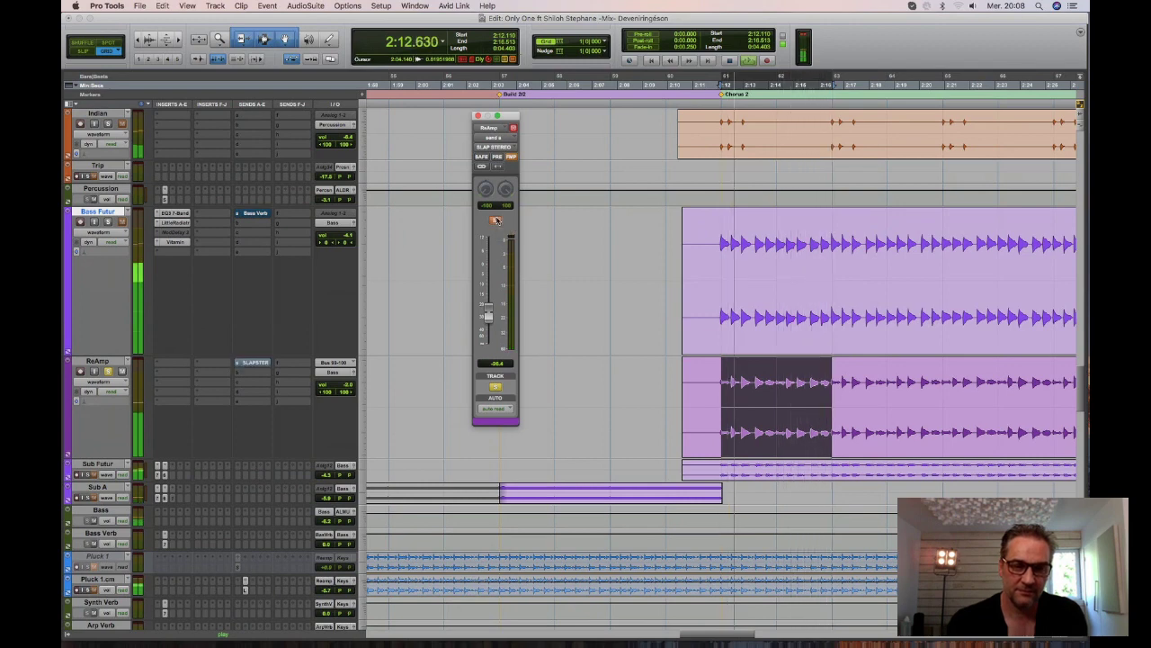
left_click(496, 220)
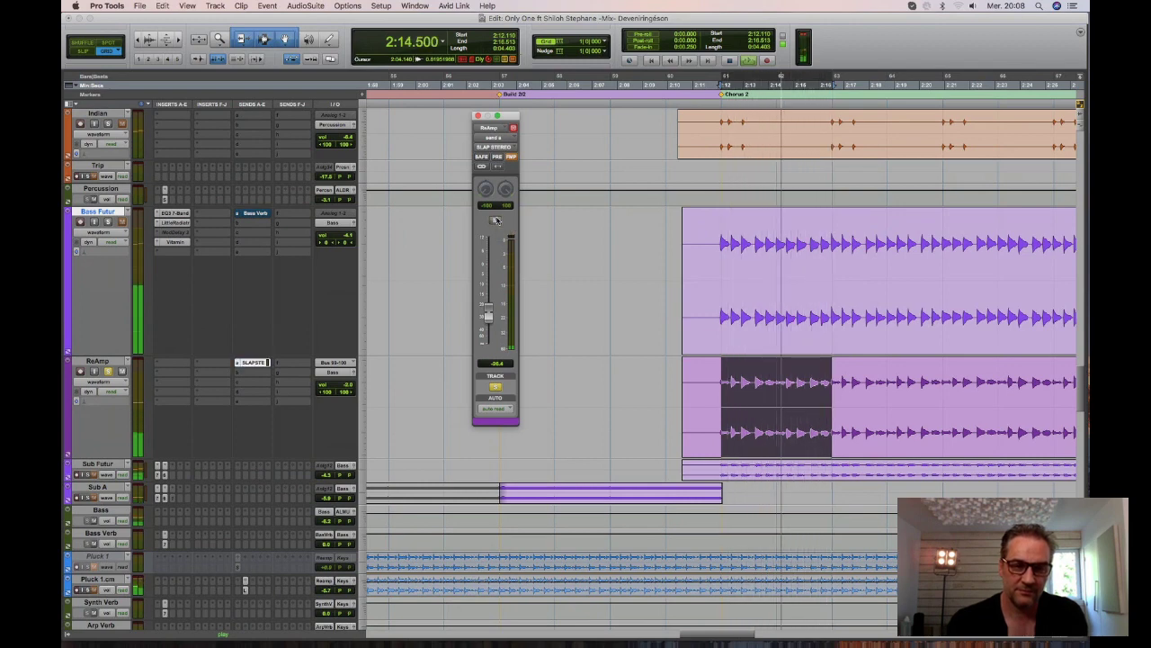
key("space")
left_click(495, 220)
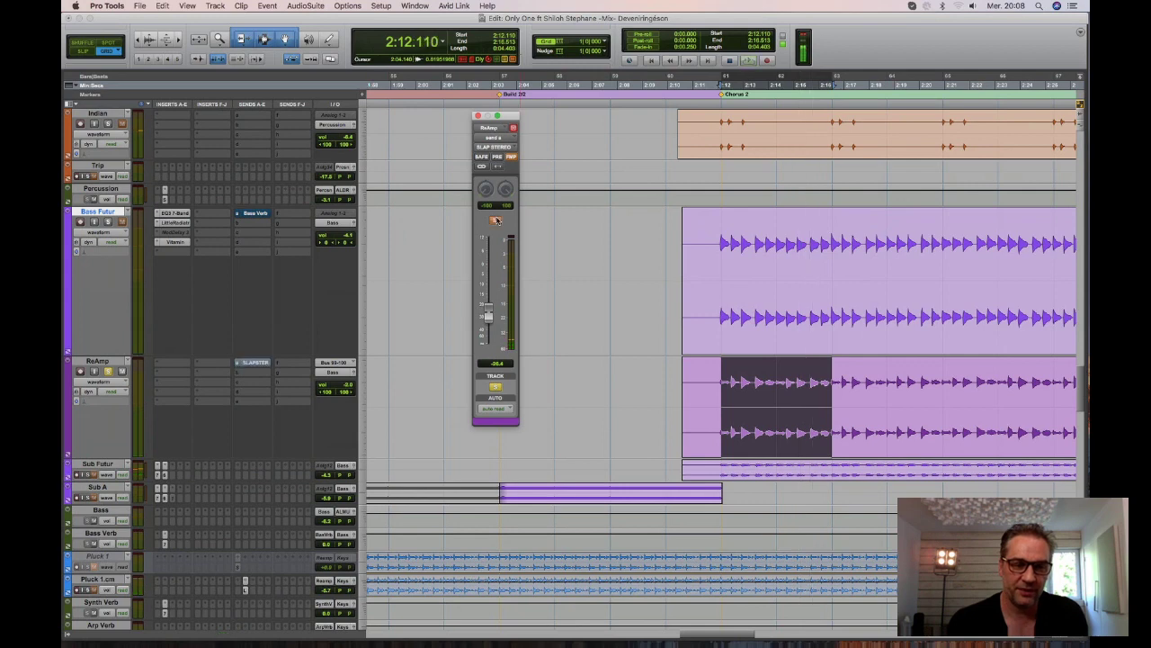
left_click(496, 220)
left_click_drag(511, 119, 570, 144)
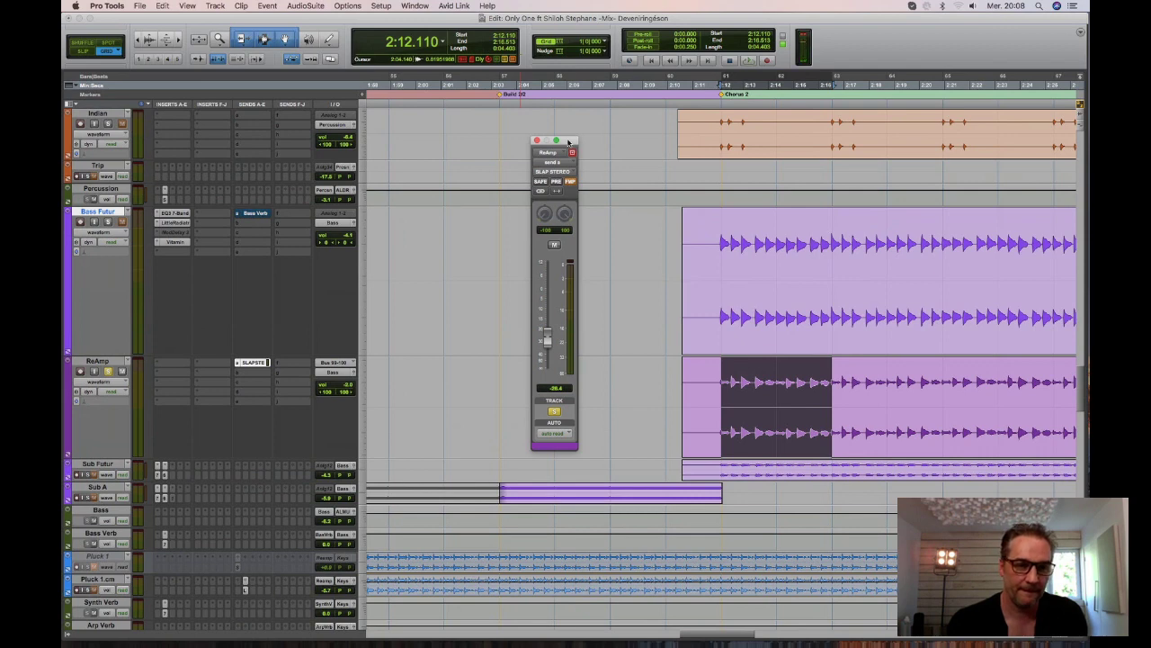
left_click(537, 140)
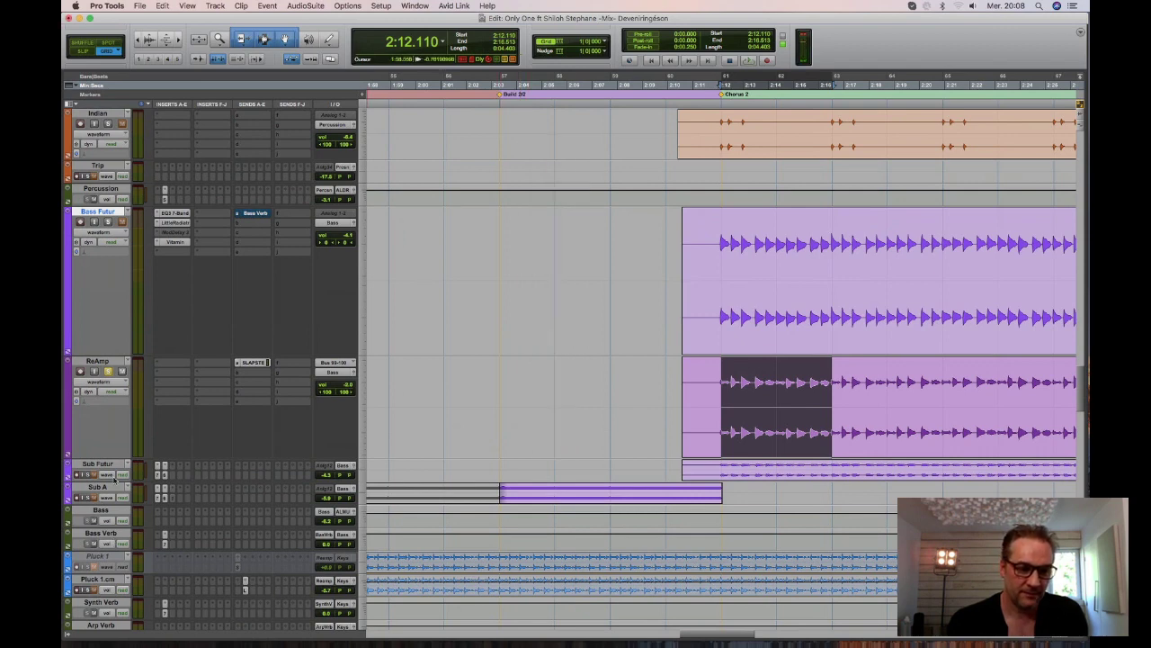
Enlarge the Sub Futur track and play the loop with it soloed in place of ReAmp.
left_click_drag(114, 485, 114, 583)
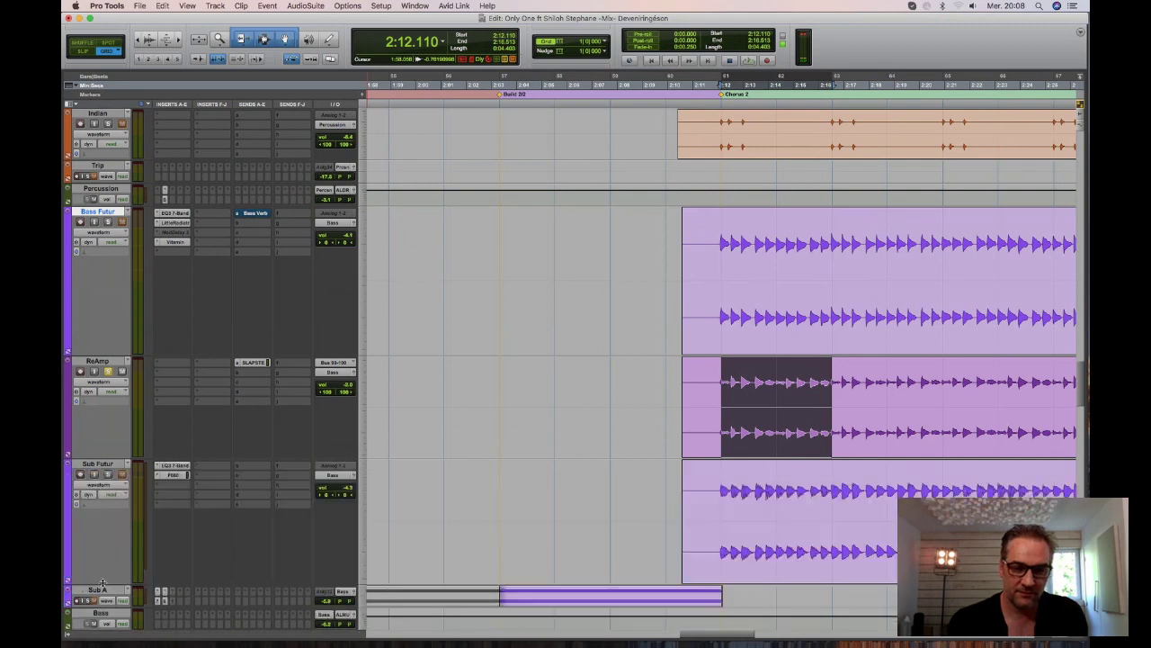
scroll(595, 408, "down", 3)
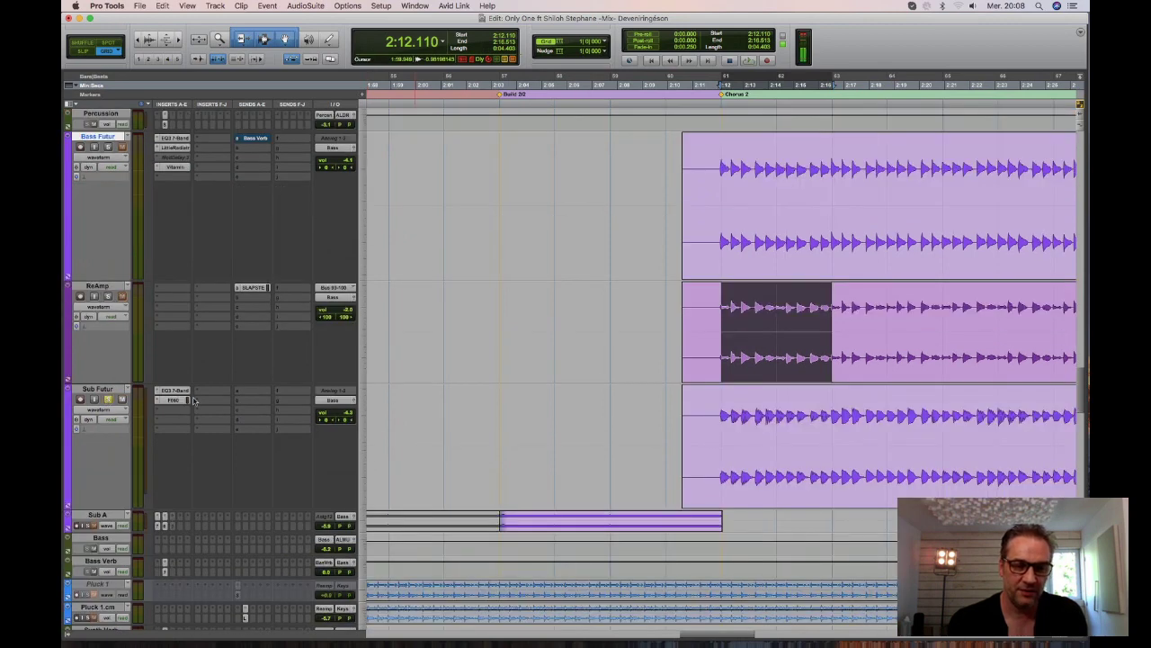
key("space")
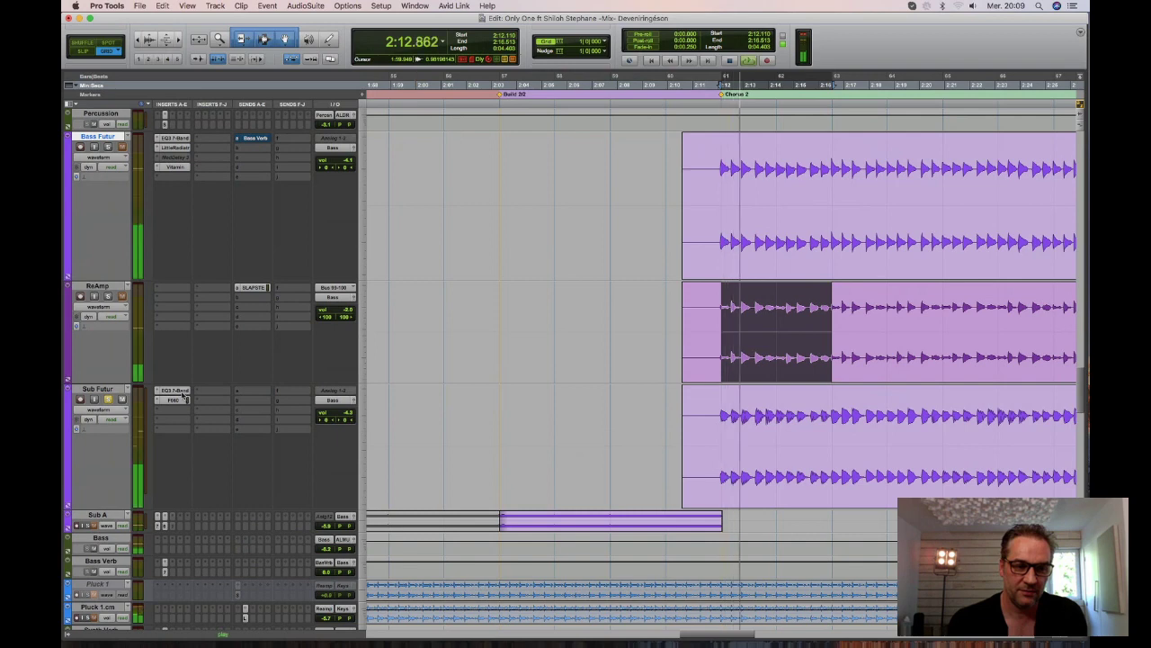
Open the EQ3 7-Band insert on Sub Futur and compare the loop with the EQ bypassed and active.
left_click(183, 393)
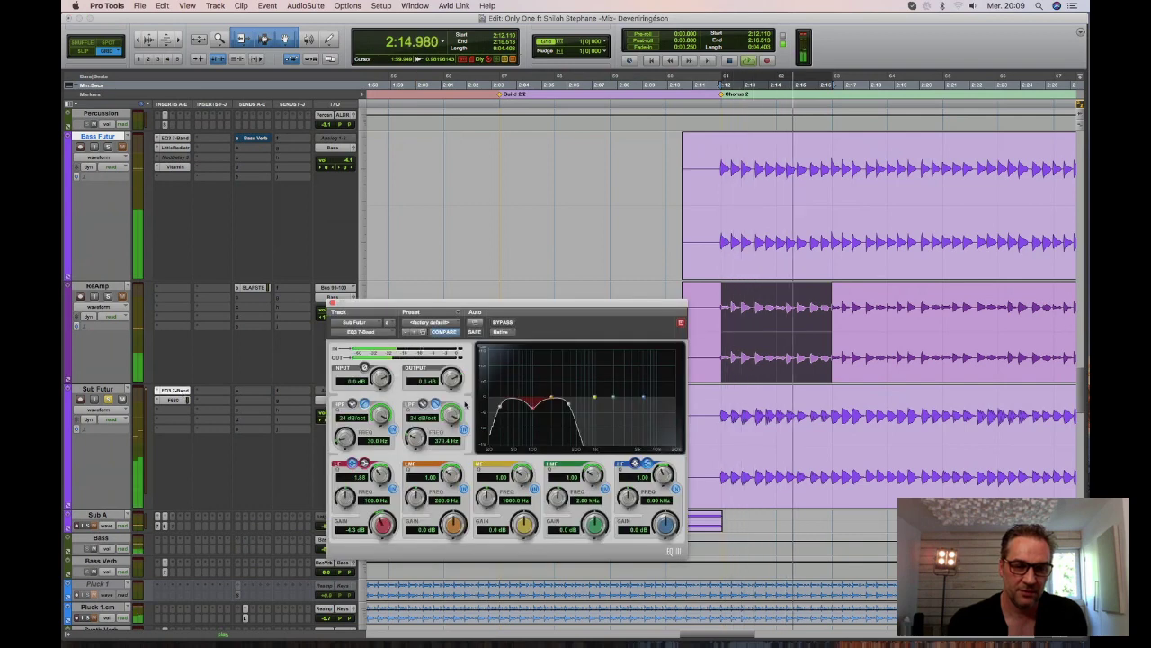
left_click(507, 324)
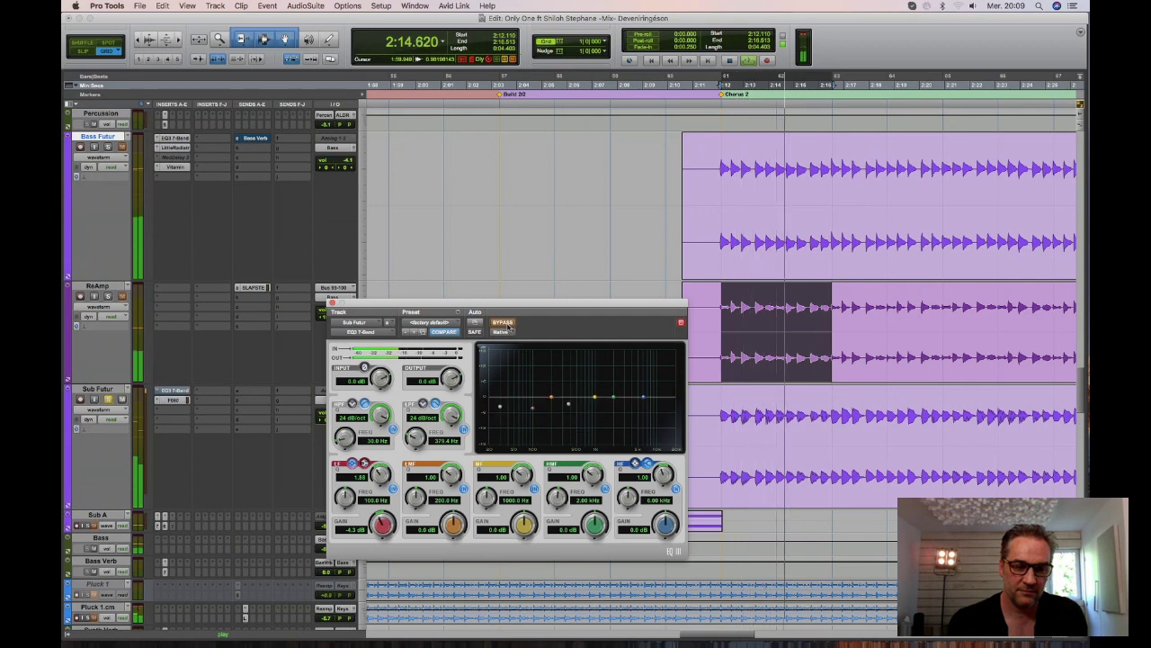
left_click(507, 325)
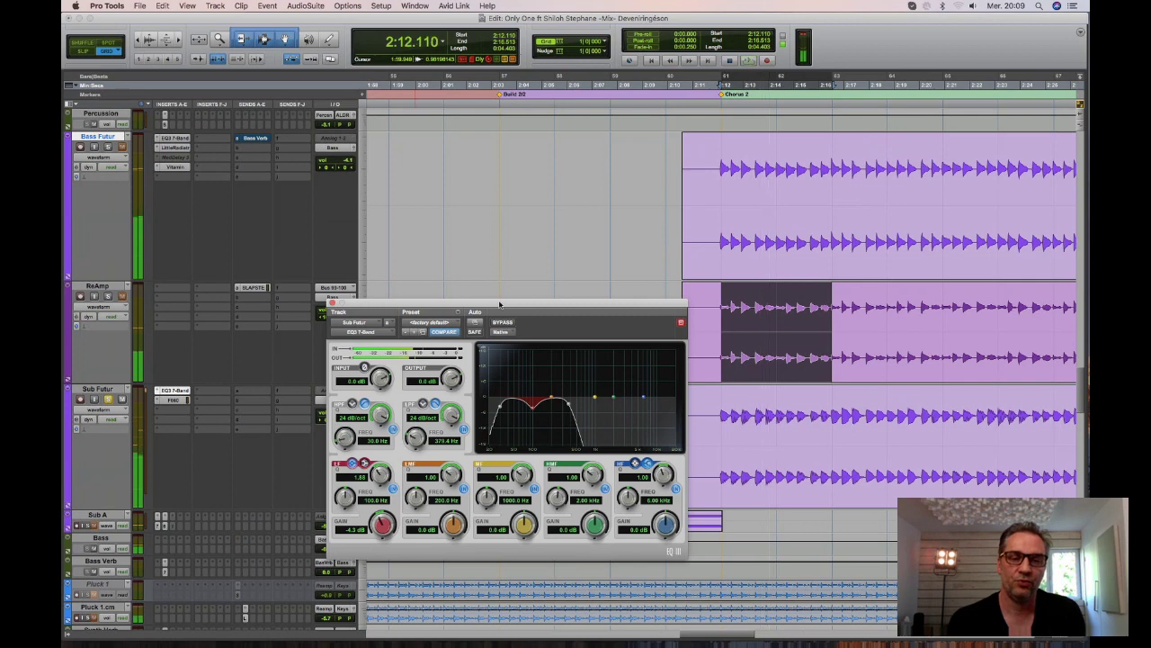
left_click_drag(500, 304, 491, 93)
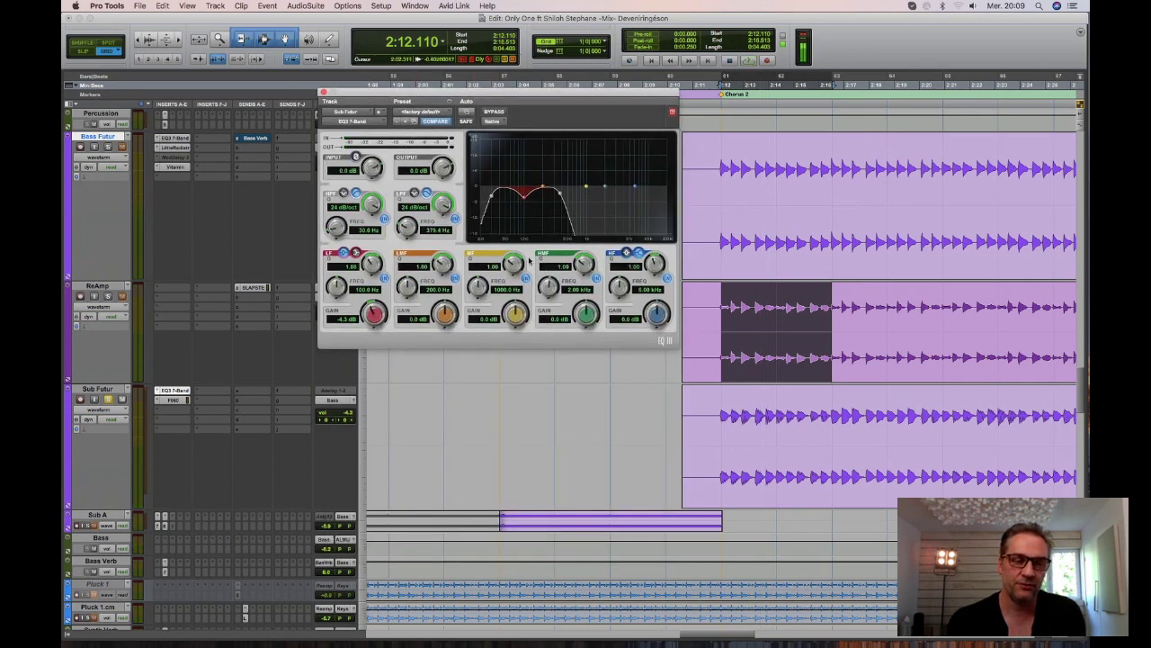
Open the Fairchild 660 insert on Sub Futur to view its settings, close it, and select the track.
left_click(174, 399)
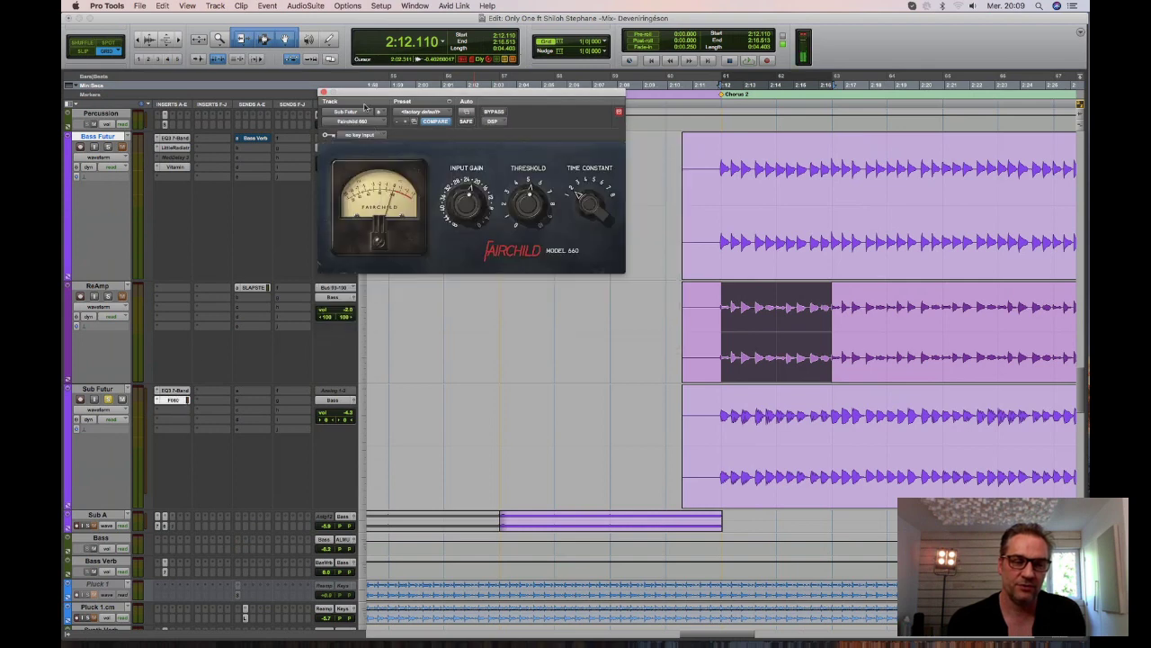
left_click_drag(369, 95, 384, 165)
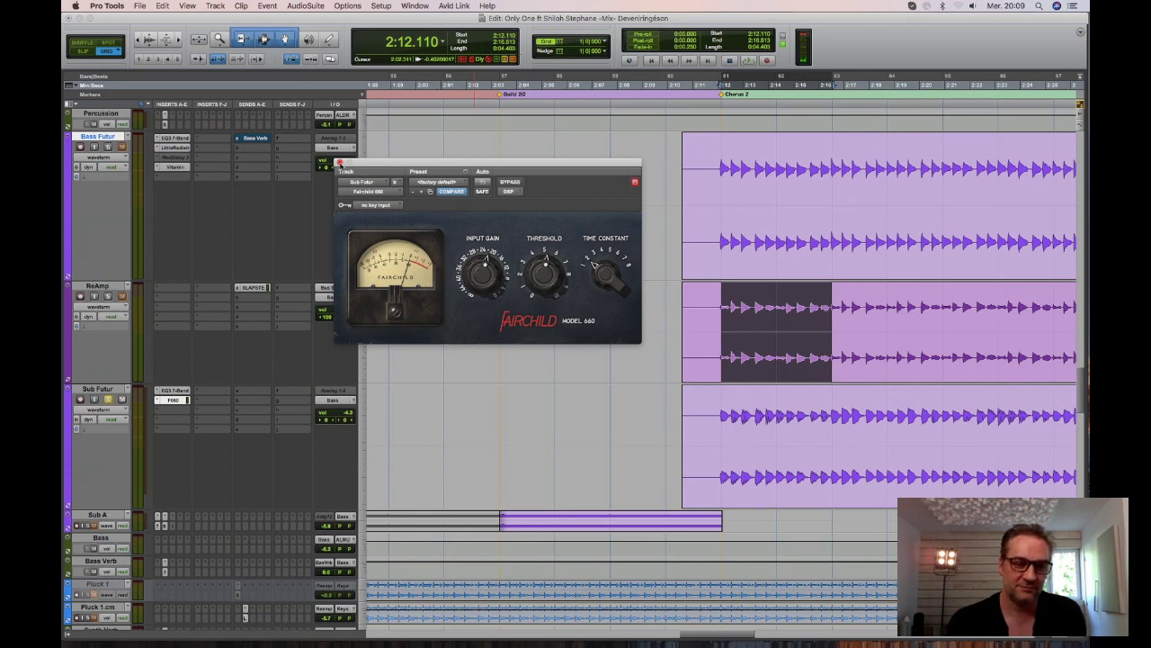
left_click(340, 163)
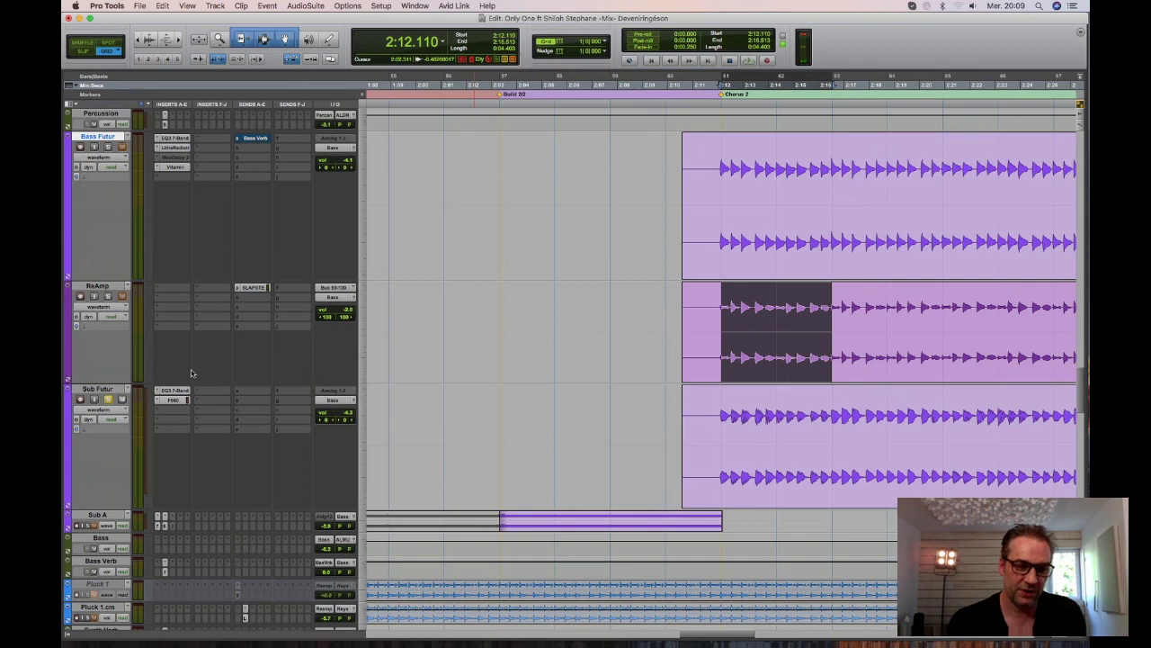
left_click(118, 389)
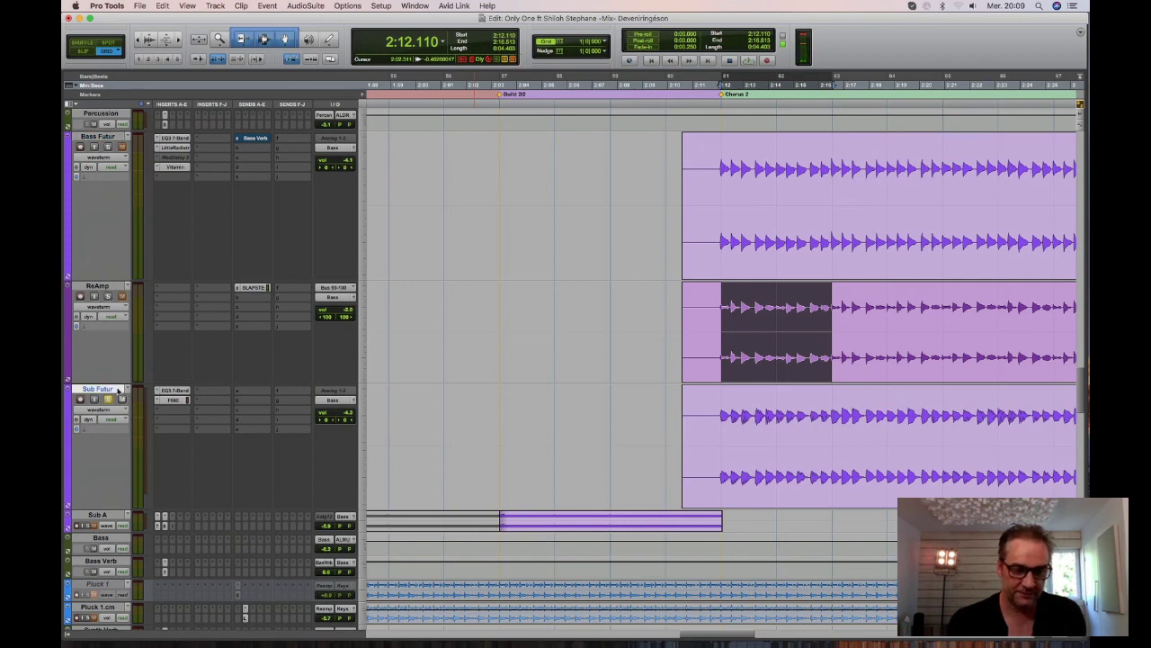
Play the loop with Sub A soloed in place of Sub Futur and enlarge the Sub A track.
key("space")
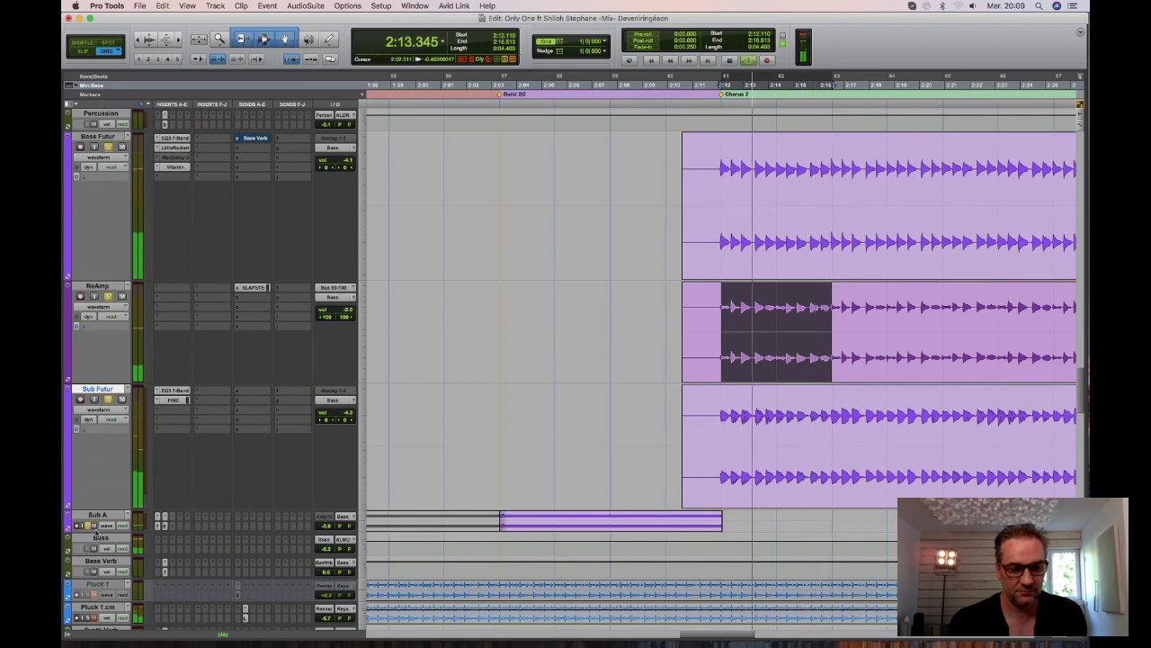
key("ctrl+Up")
key("ctrl+Up")
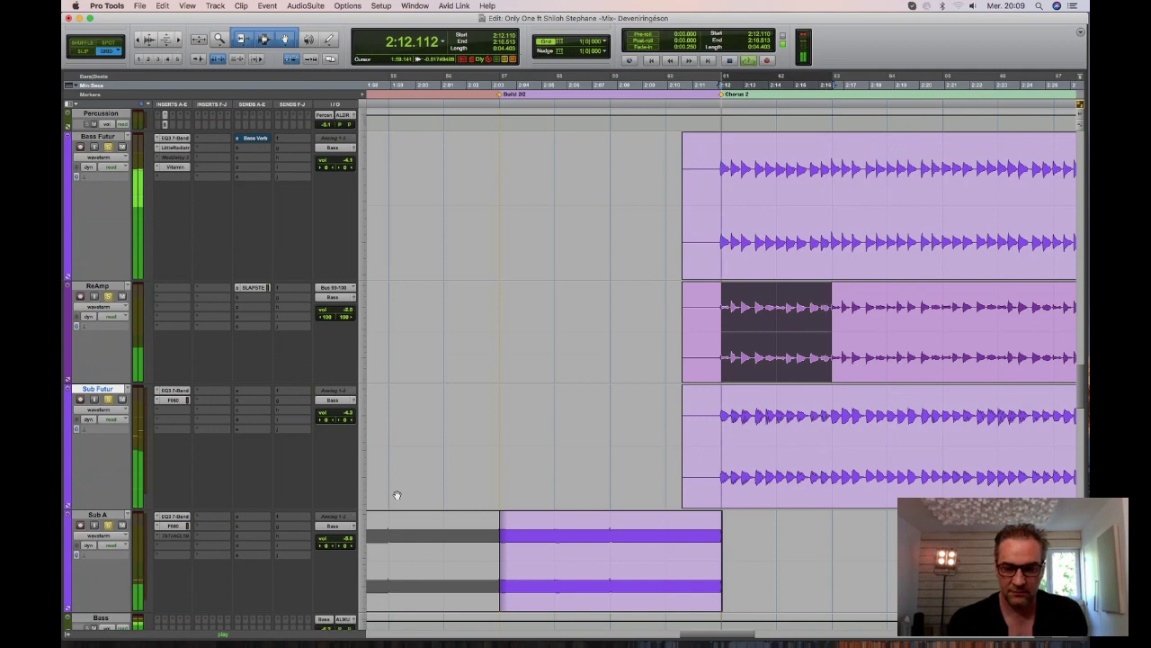
Stop playback and select the Sub A clip from 1:35.829 to 1:54.495 in Verse 2.
key("super+bracketleft")
key("super+bracketleft")
key("space")
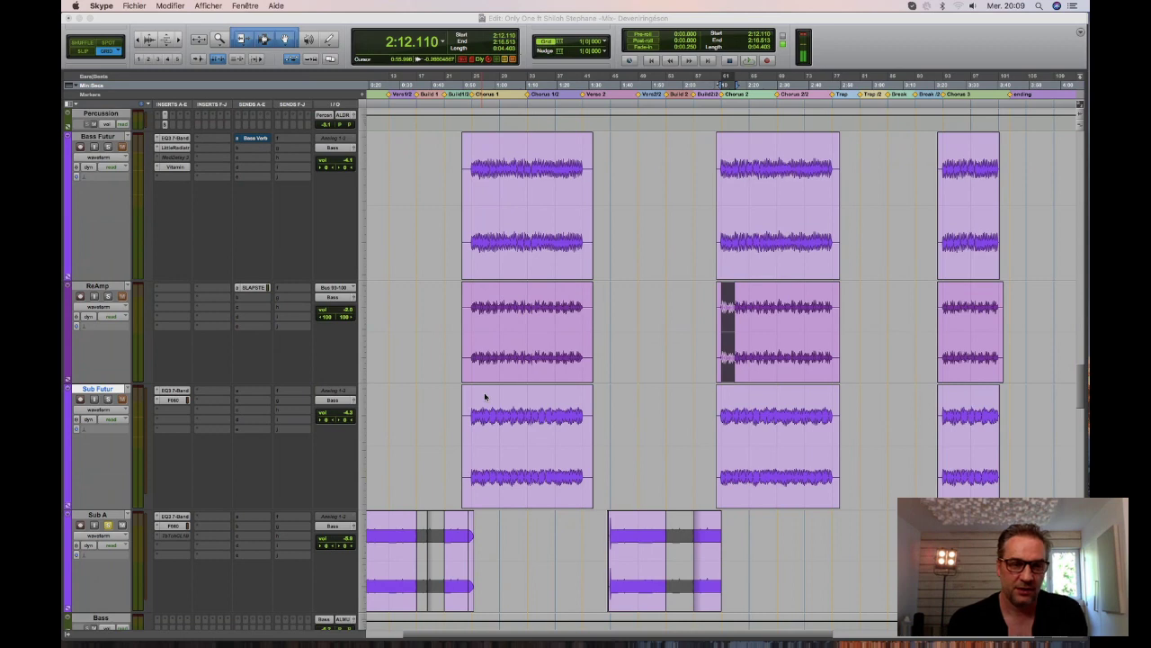
scroll(484, 396, "down", 1)
scroll(485, 396, "down", 10)
left_click(635, 325)
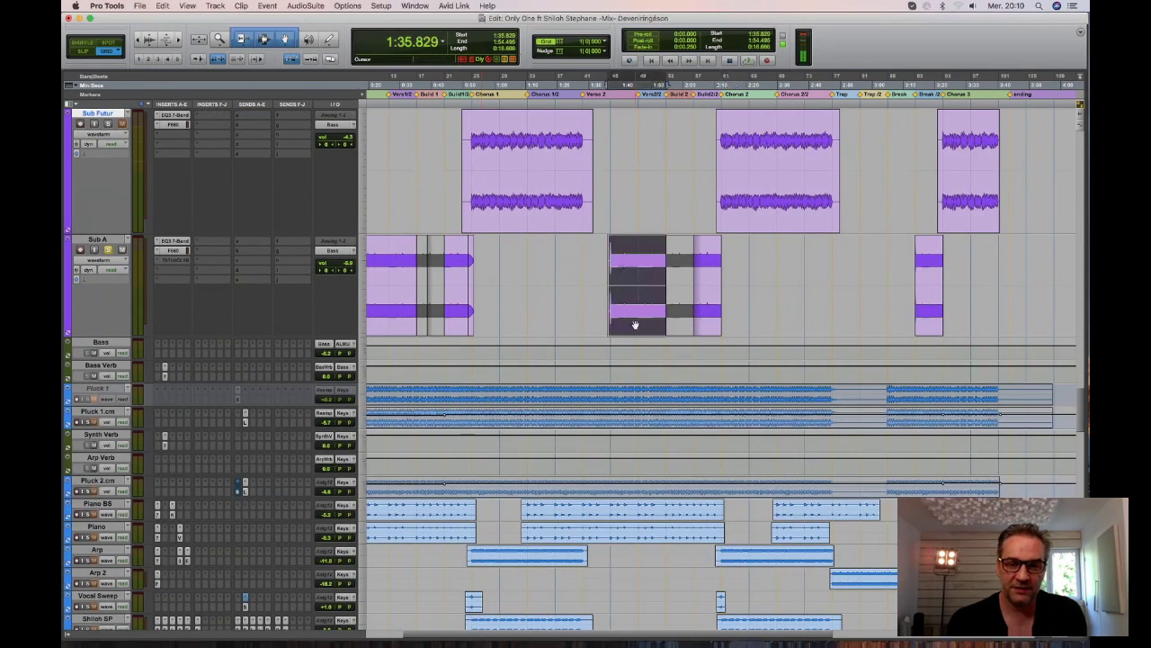
Examine the attack of the first note in the selected Sub A clip at waveform level.
key("super+bracketright")
key("super+bracketright")
key("super+bracketright")
key("super+bracketright")
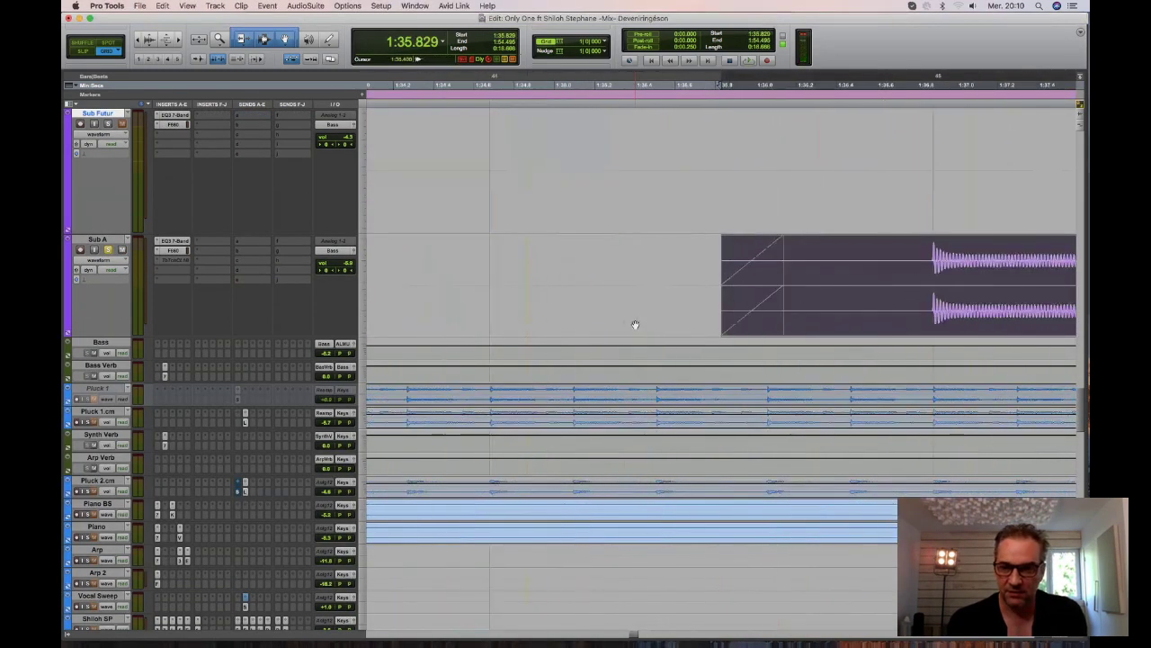
scroll(672, 322, "right", 5)
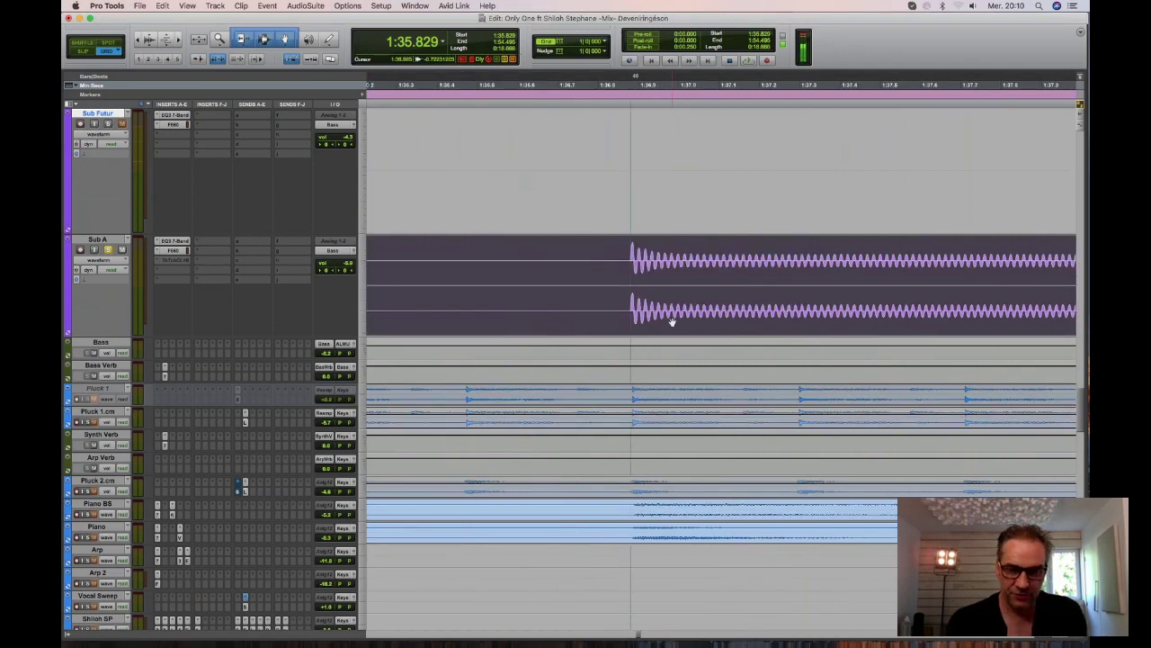
key("super+bracketright")
key("super+bracketright")
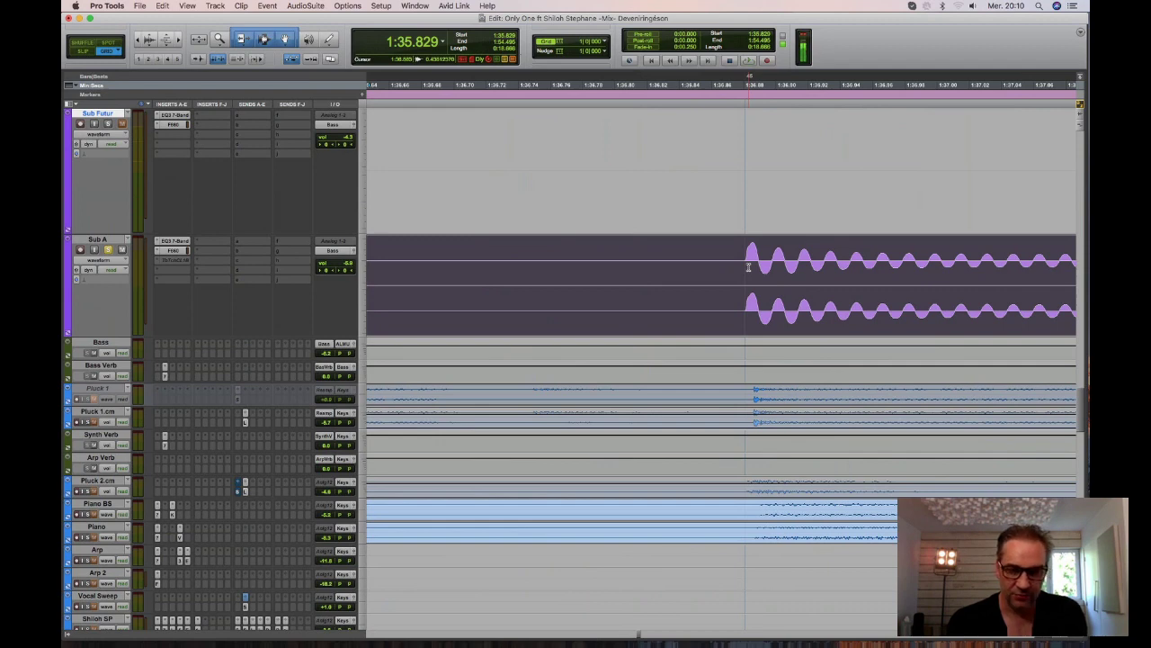
scroll(748, 266, "up", 4)
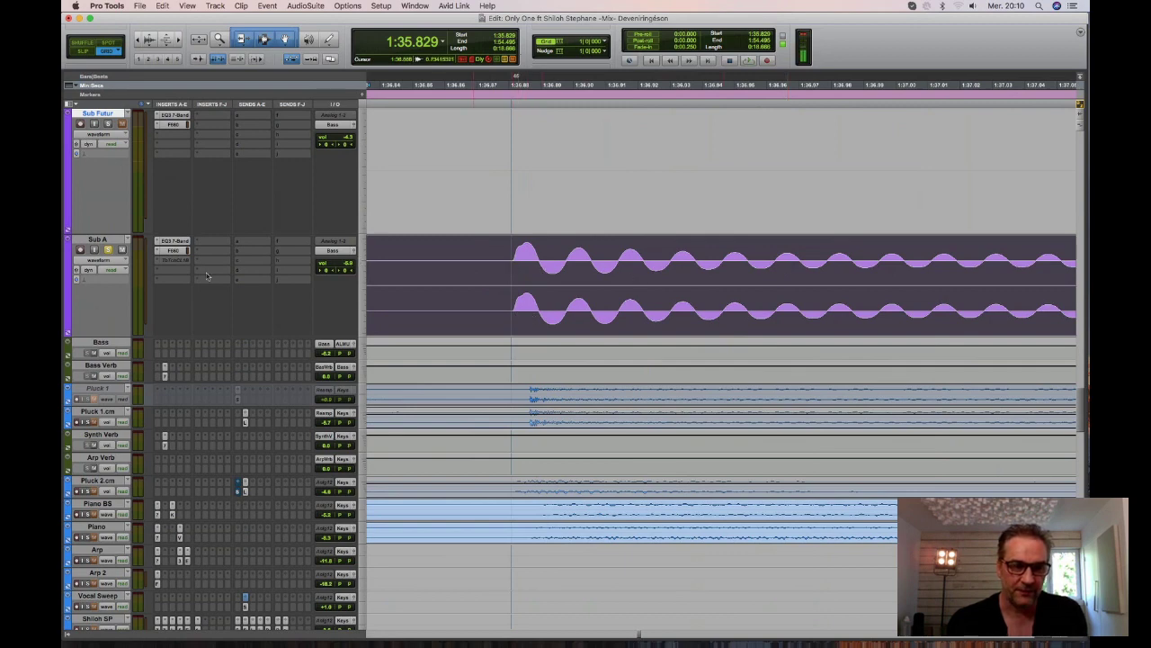
Play the selected Sub A passage with its EQ3 7-Band and Fairchild 660 inserts bypassed and active, closing the EQ window.
key("space")
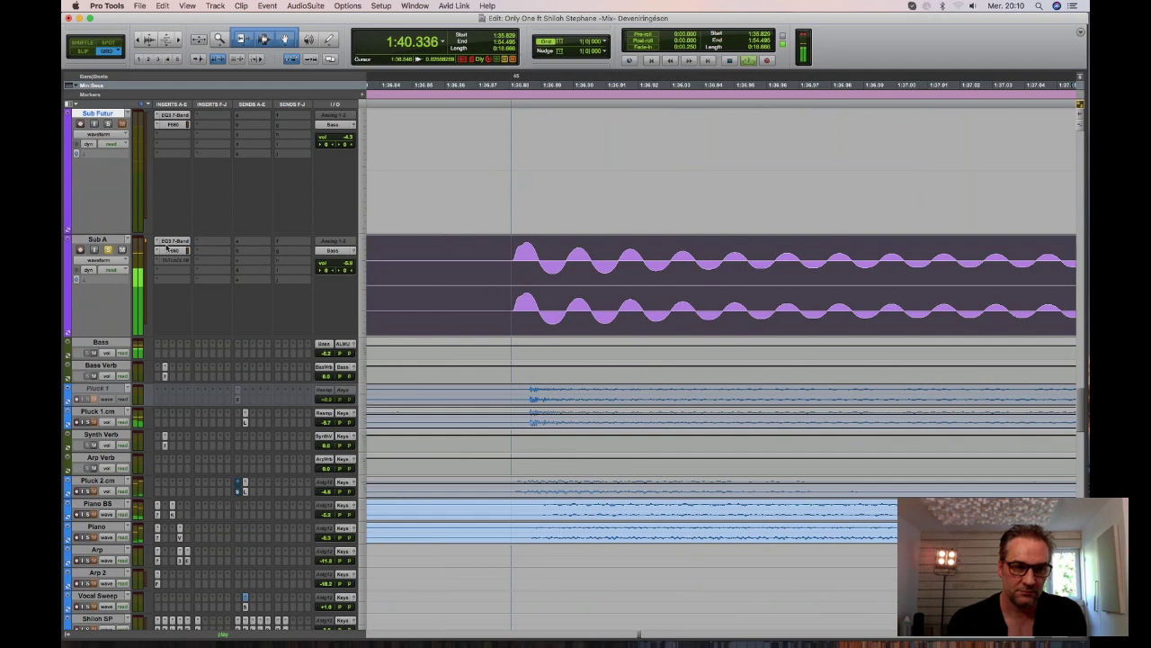
left_click(171, 241)
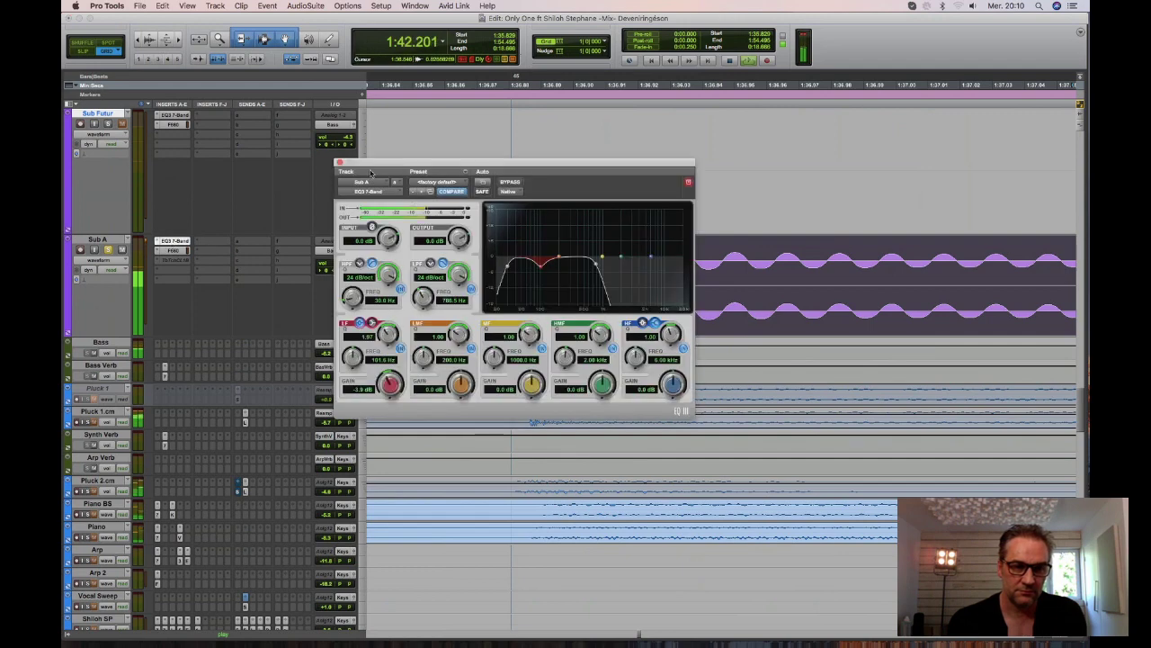
left_click(176, 245, "super")
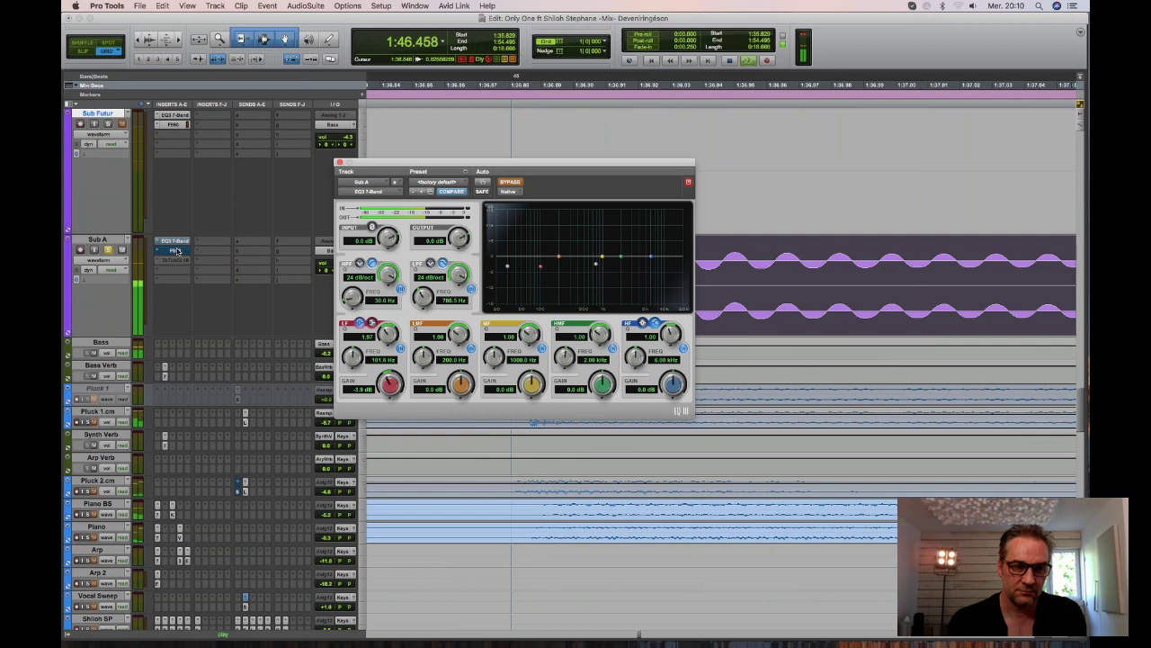
left_click(177, 247, "super")
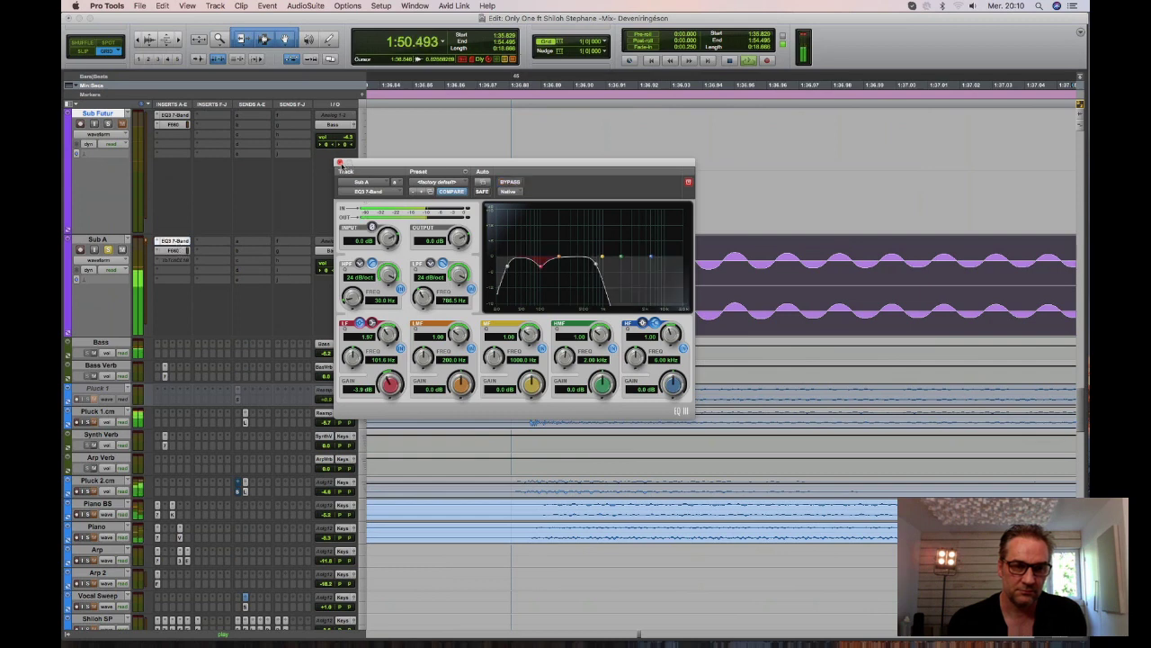
left_click(340, 163)
key("space")
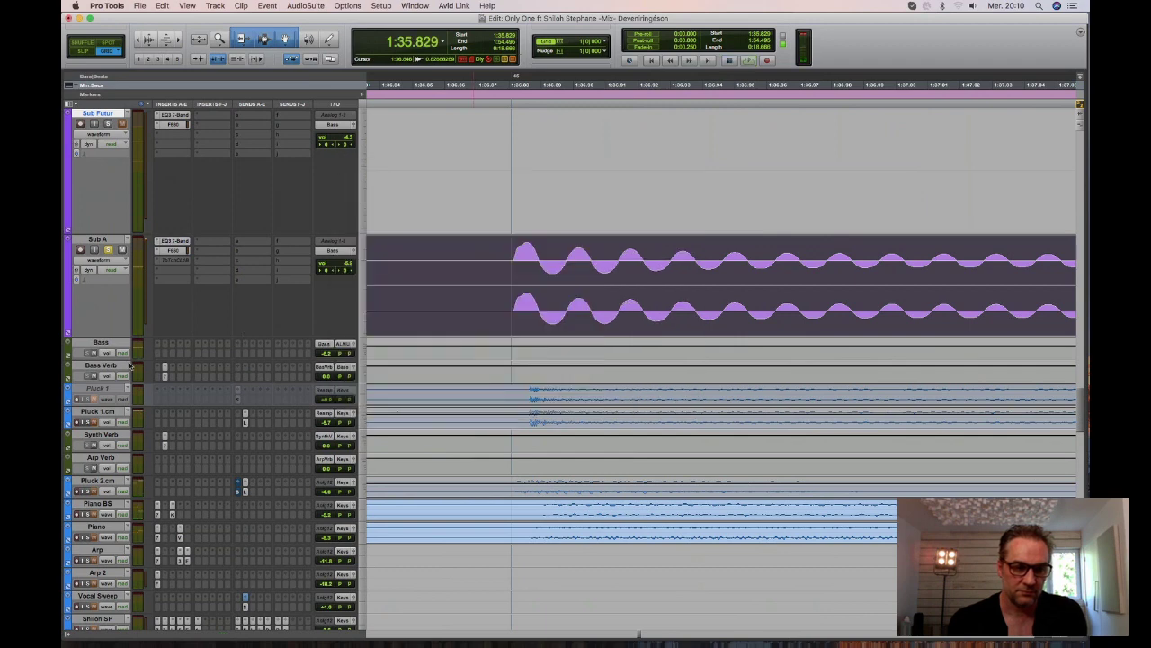
key("space")
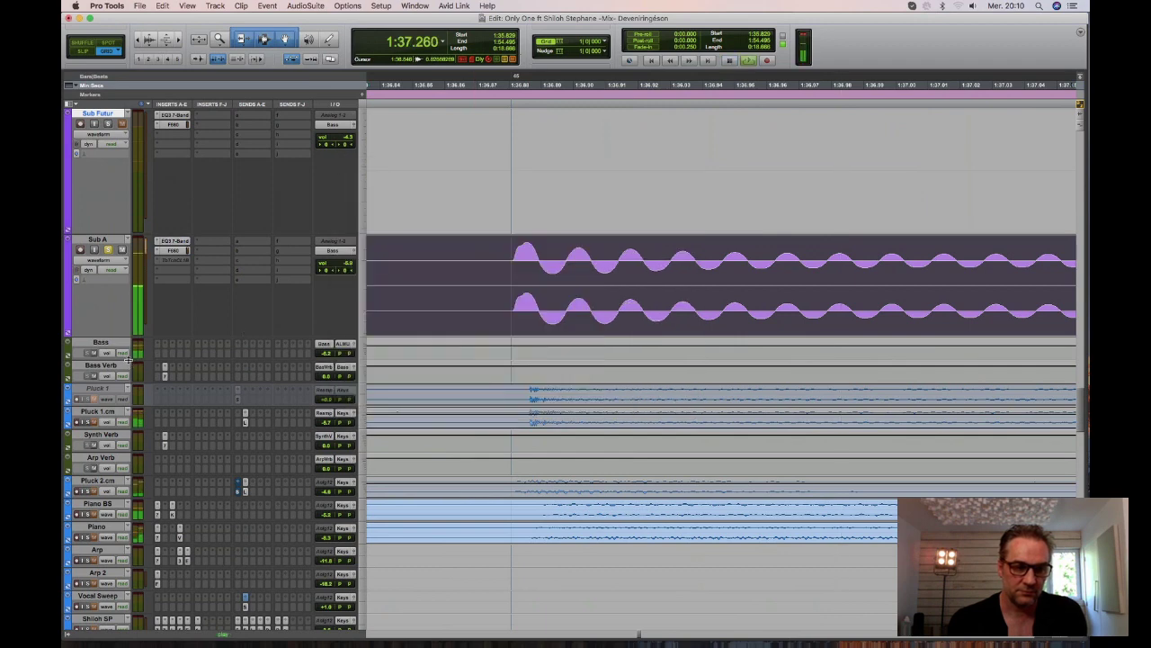
key("space")
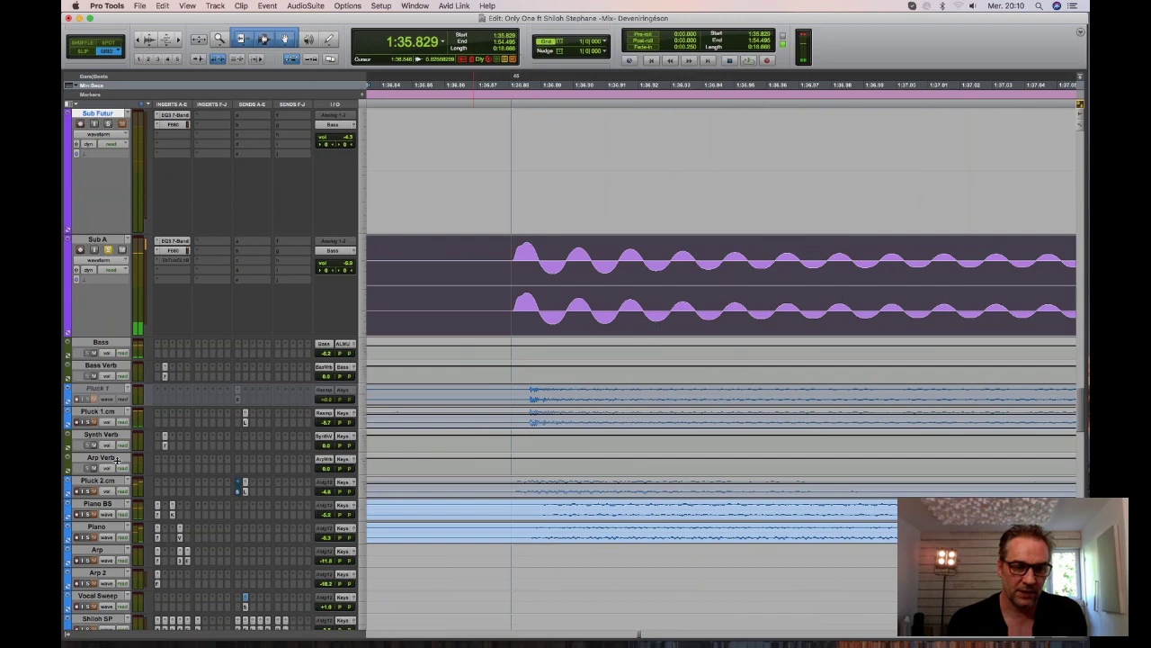
Enlarge the Bass track, clear the Sub A solo and look over the bass and sub clips across the song.
key("ctrl+Up")
key("ctrl+Up")
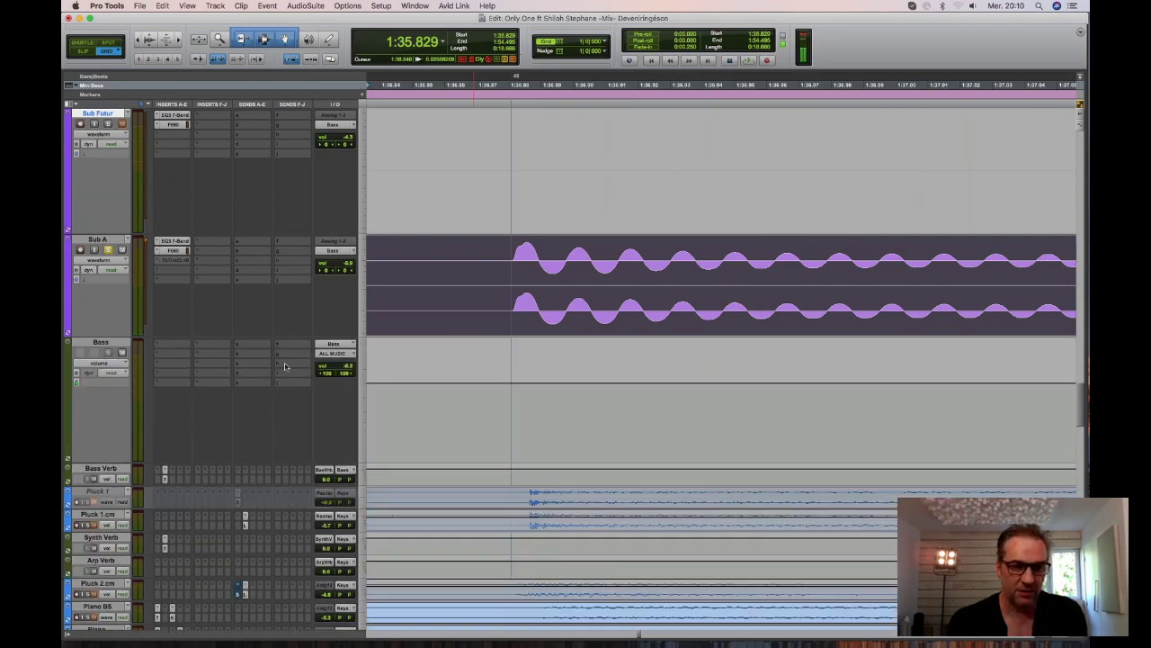
key("r")
key("r")
key("r")
key("r")
key("r")
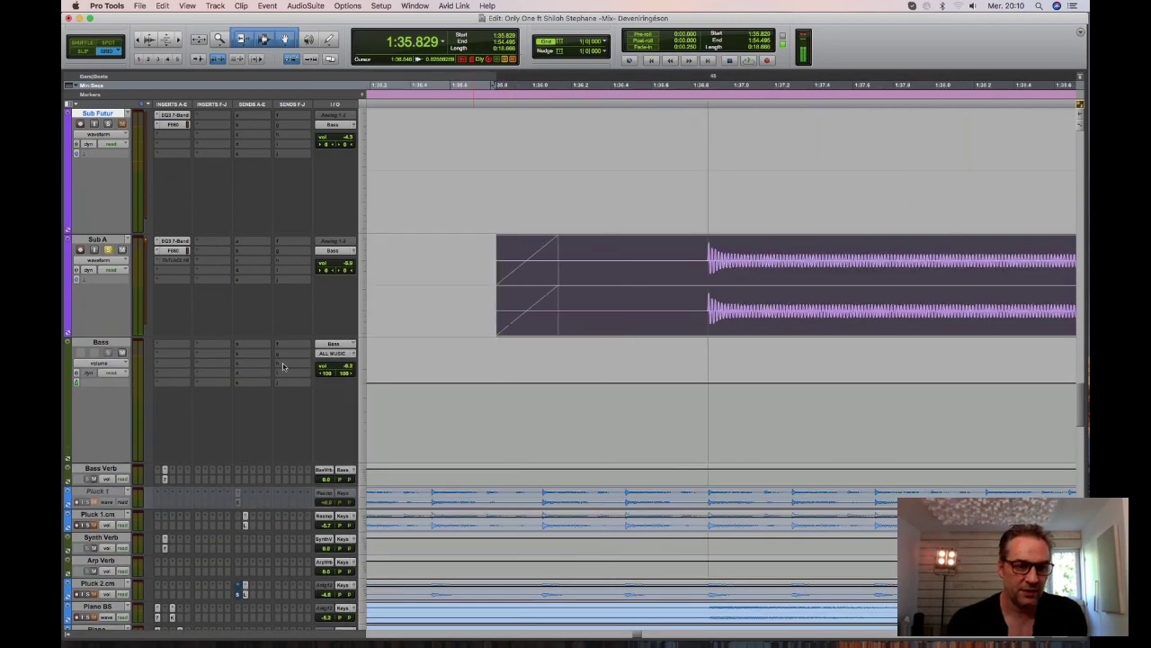
key("r")
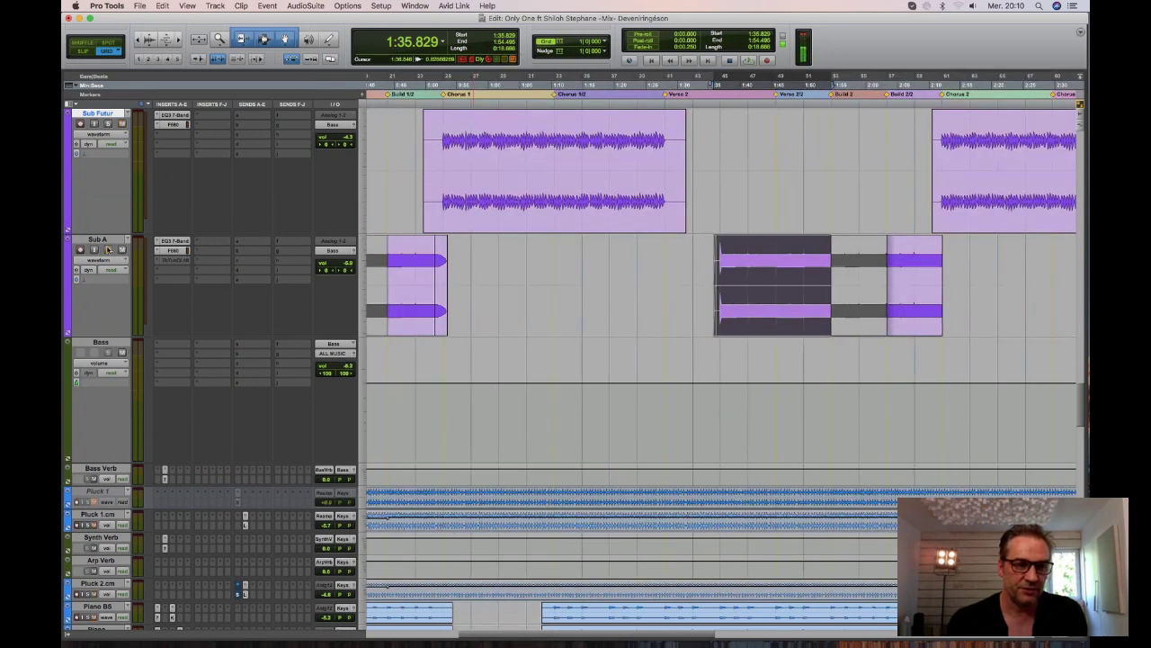
scroll(128, 186, "up", 3)
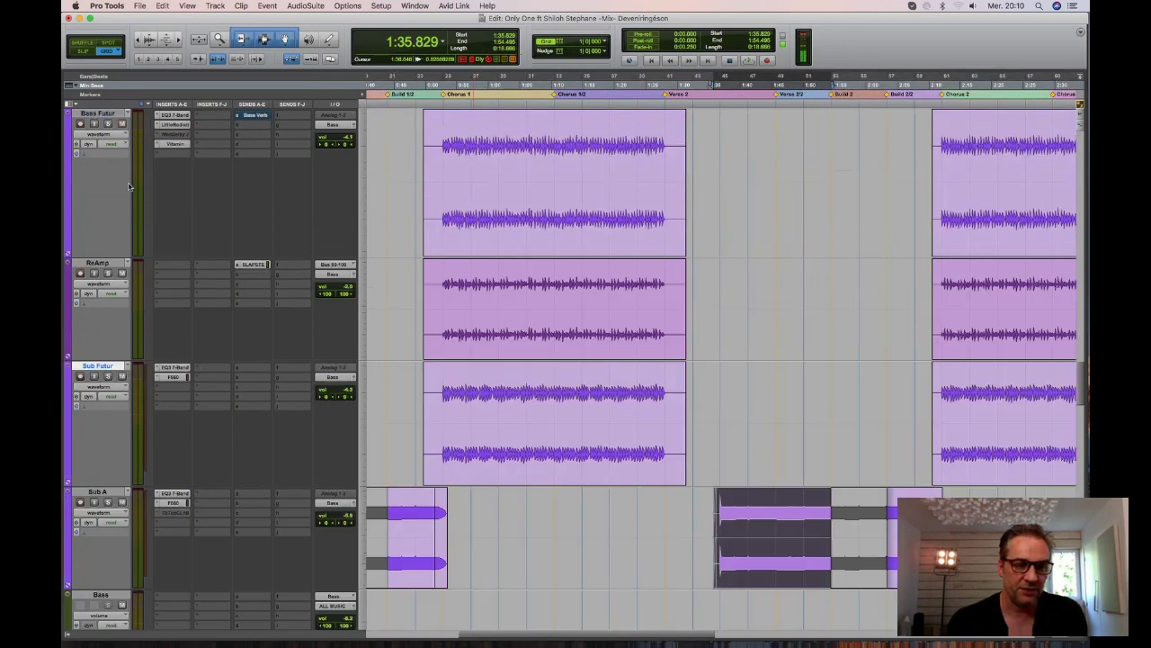
scroll(129, 186, "down", 5)
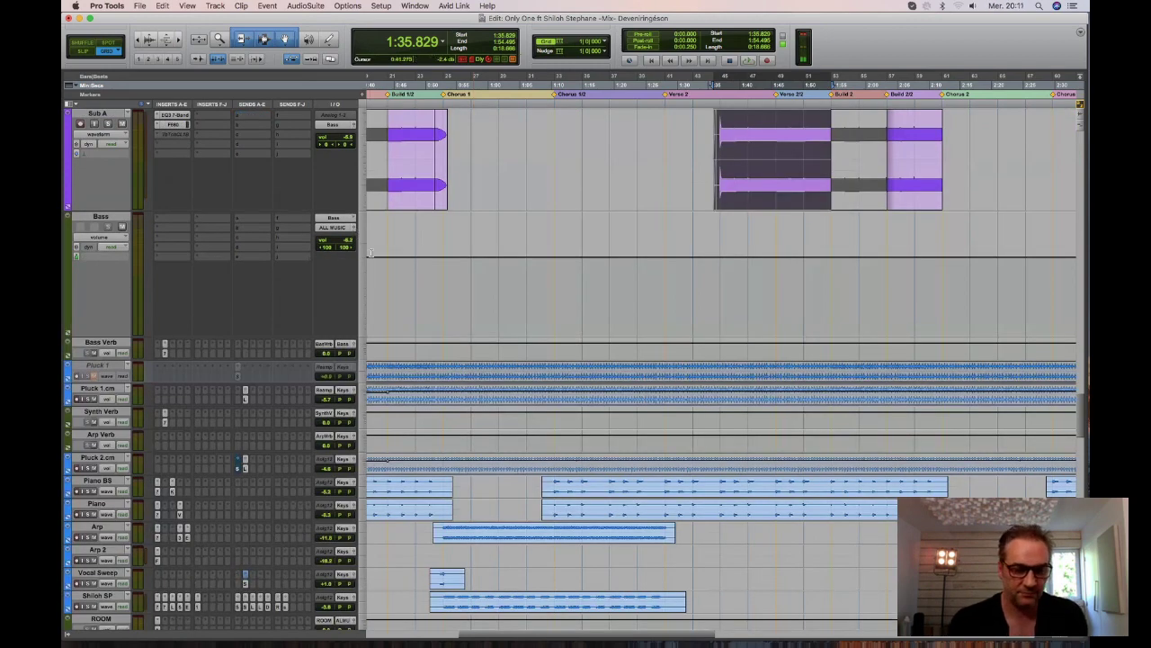
Select all mixer channels from Kick through Sub A and solo them together.
key("super+equal")
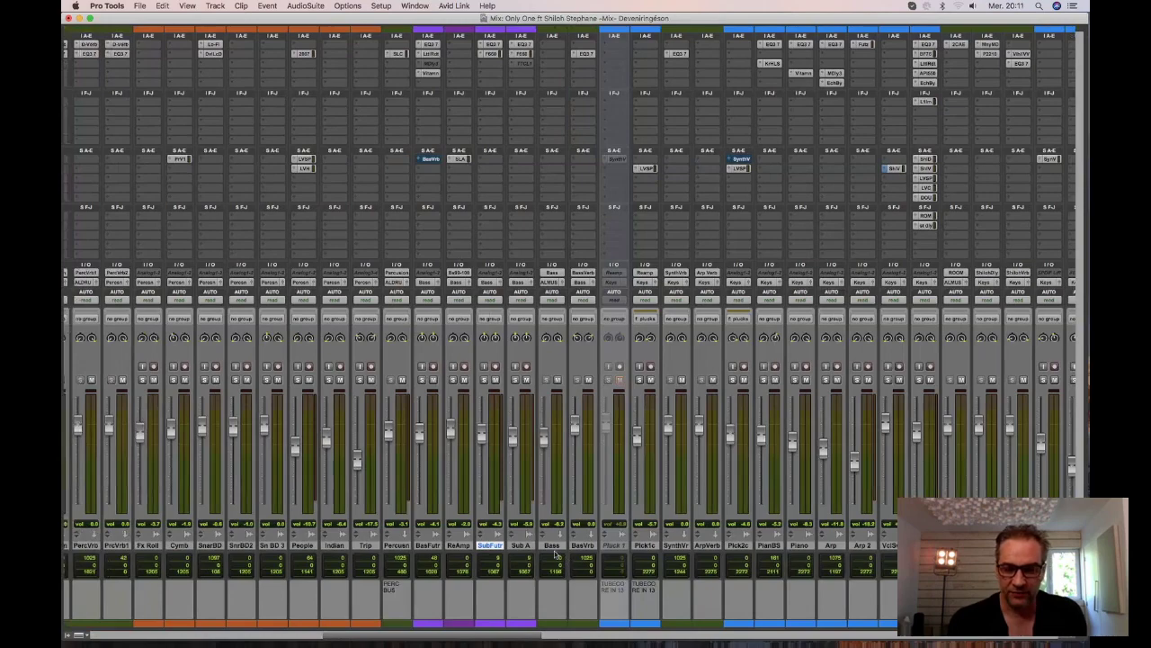
left_click(525, 546)
scroll(525, 548, "left", 1)
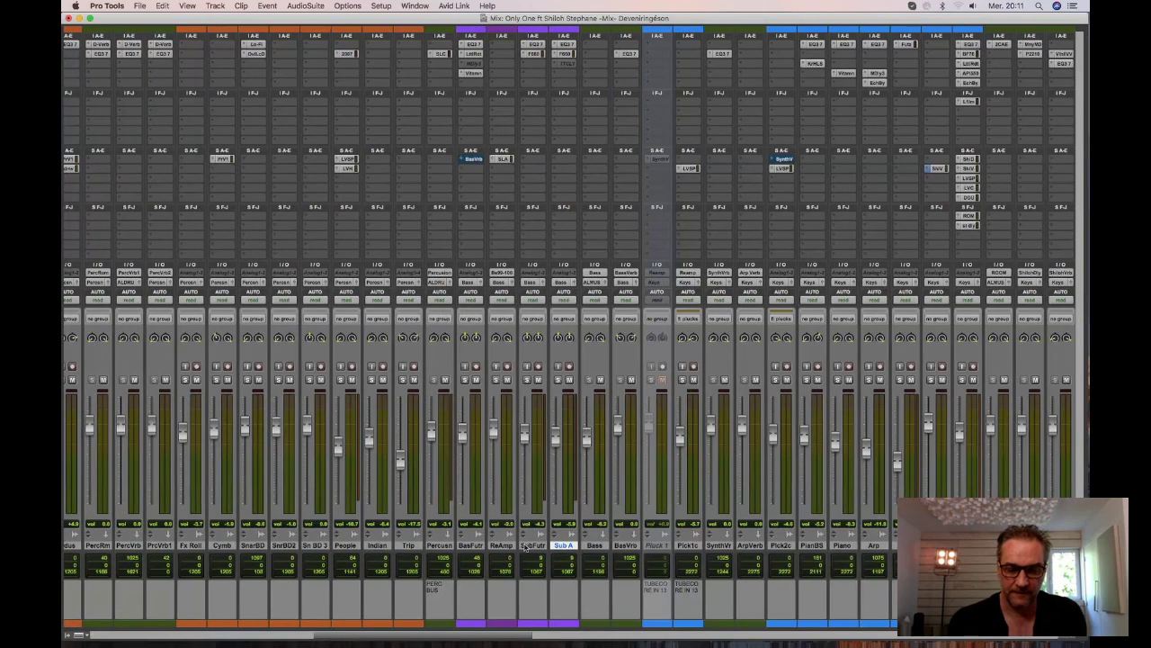
scroll(525, 548, "left", 5)
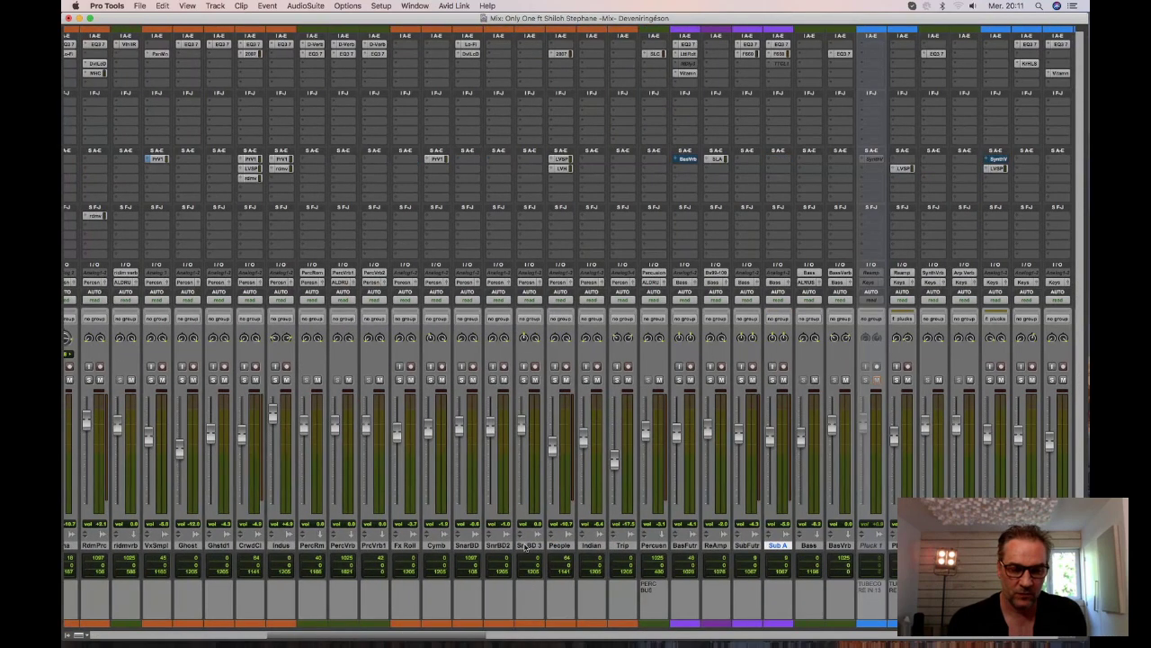
scroll(526, 546, "left", 19)
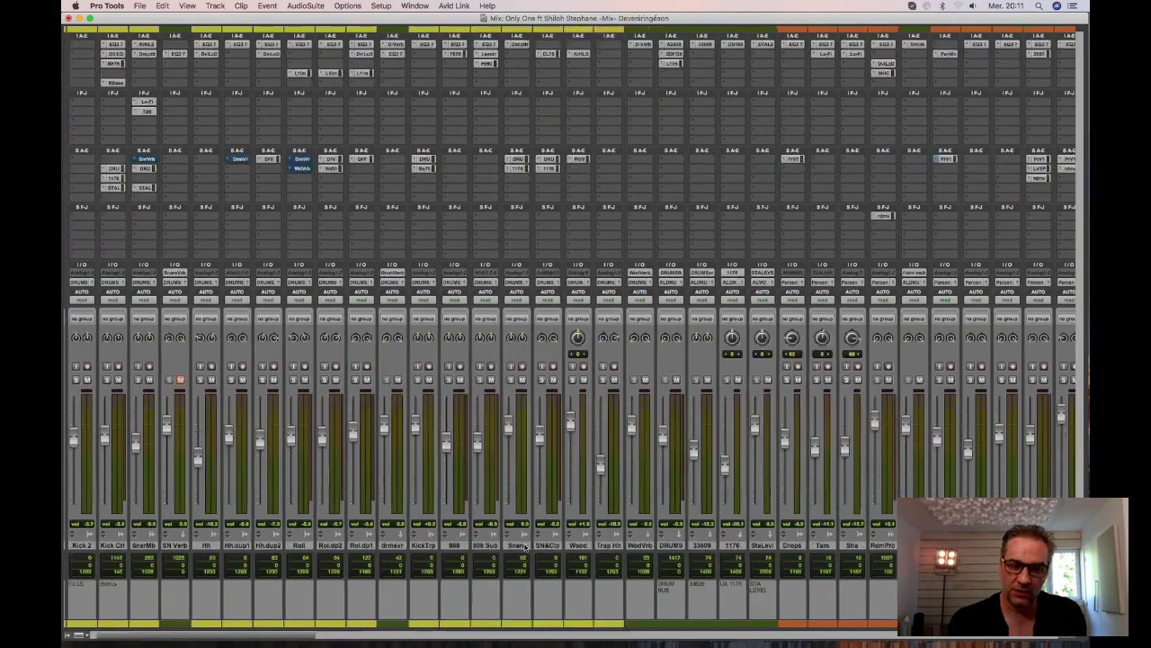
left_click(82, 547, "alt")
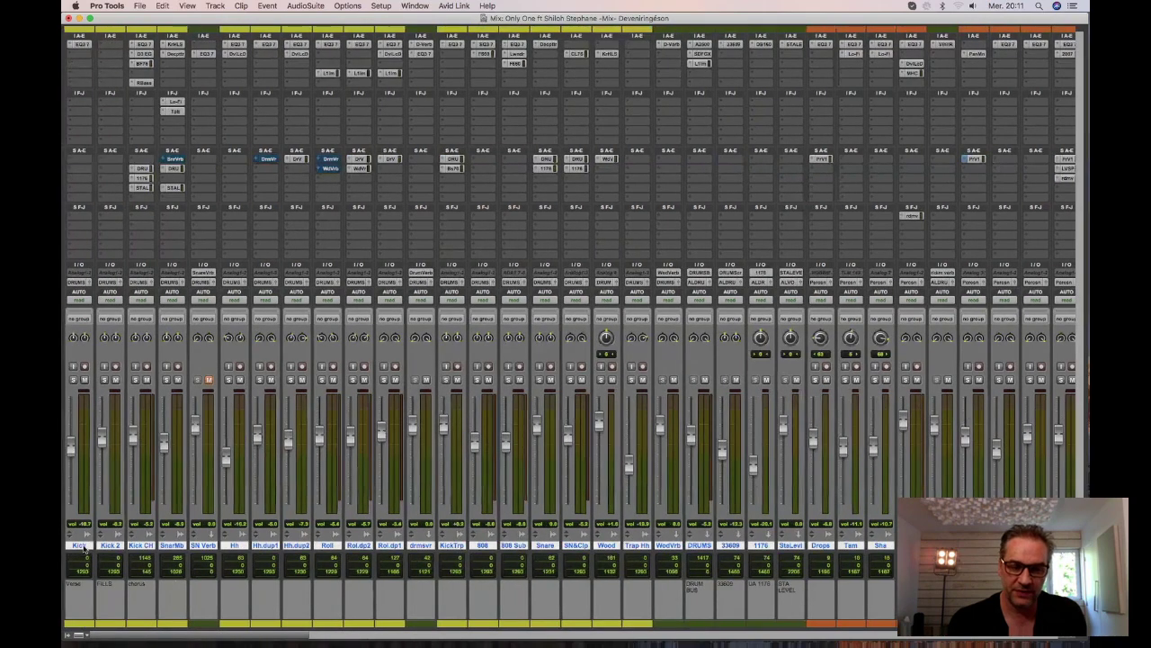
left_click(290, 380)
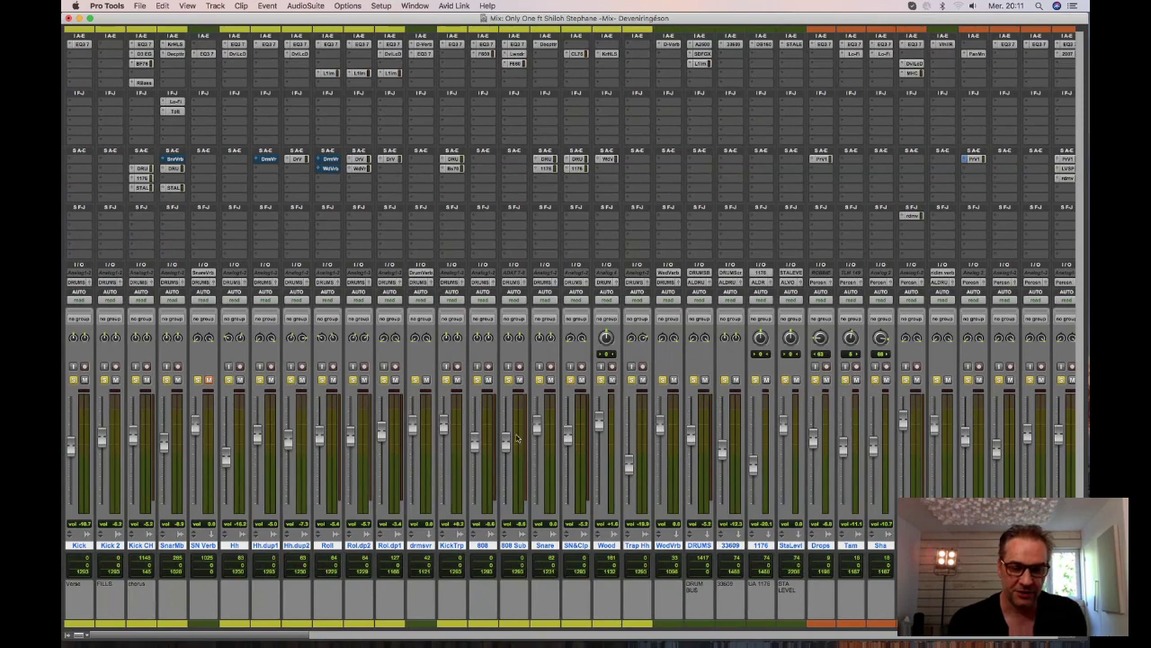
scroll(517, 438, "right", 15)
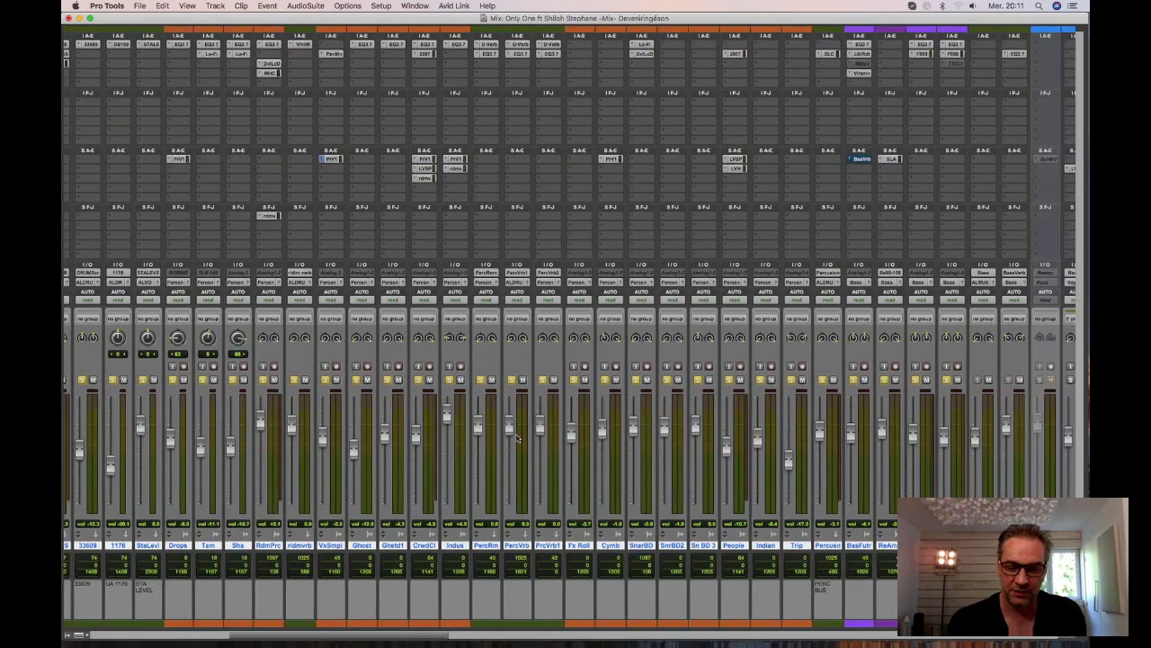
scroll(517, 438, "right", 12)
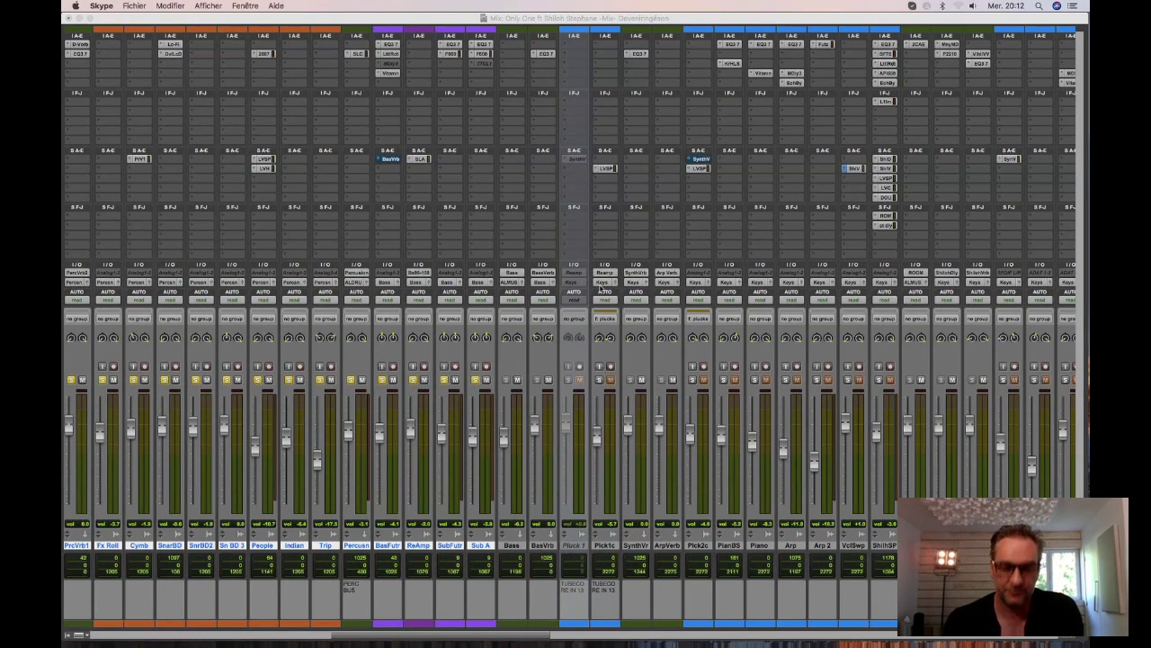
Select the Chorus 1/2 section and play it with the drum, percussion, bass and sub tracks soloed.
left_click(583, 19)
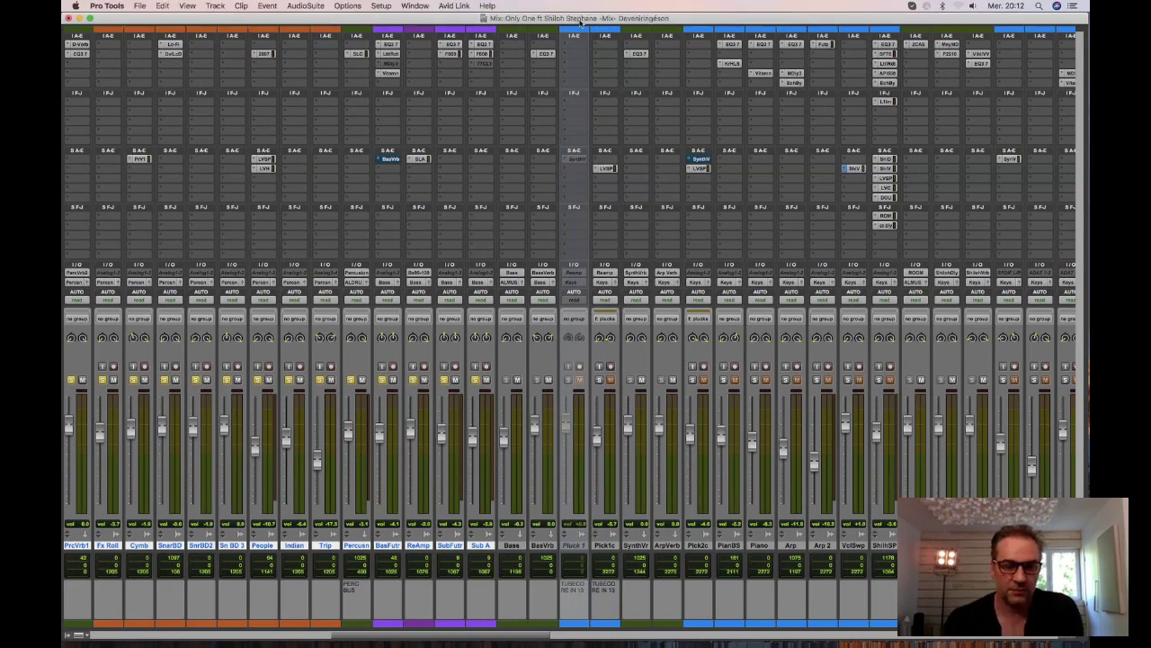
key("super+equal")
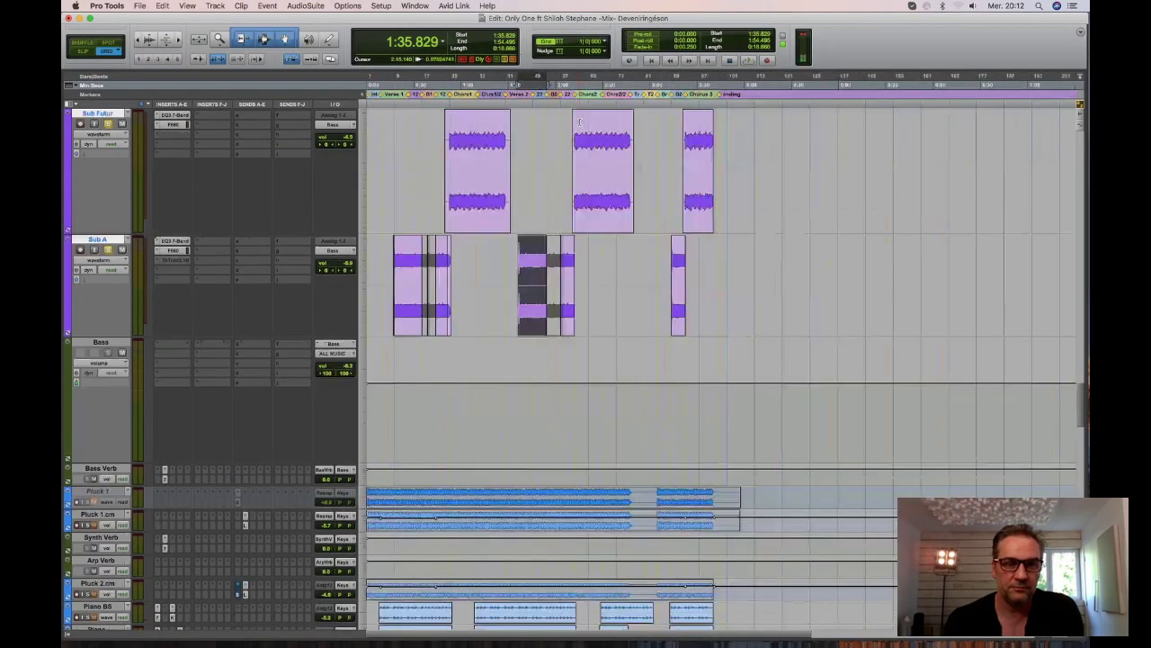
scroll(580, 121, "up", 10)
key("space")
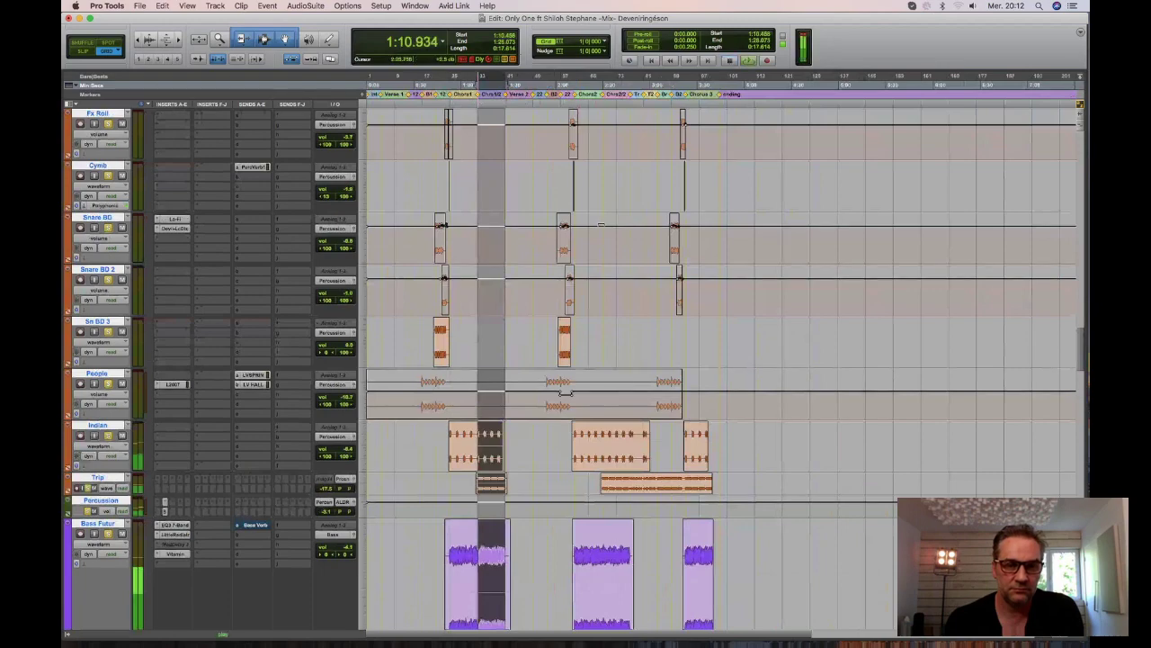
scroll(601, 225, "down", 8)
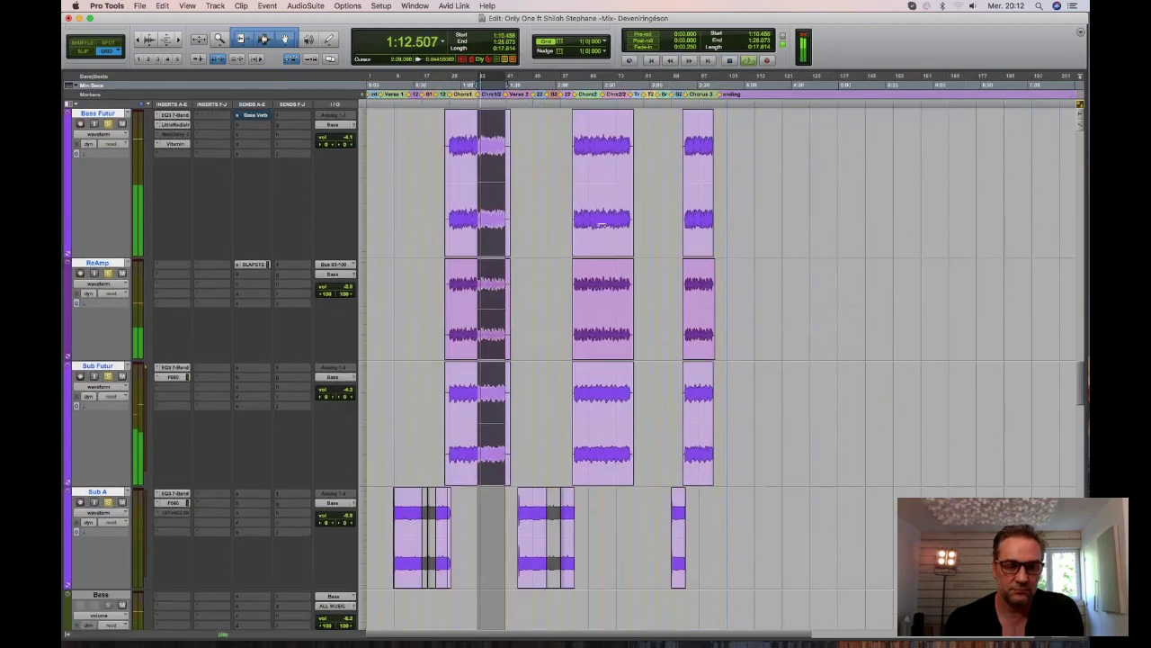
scroll(600, 225, "down", 3)
scroll(601, 225, "down", 5)
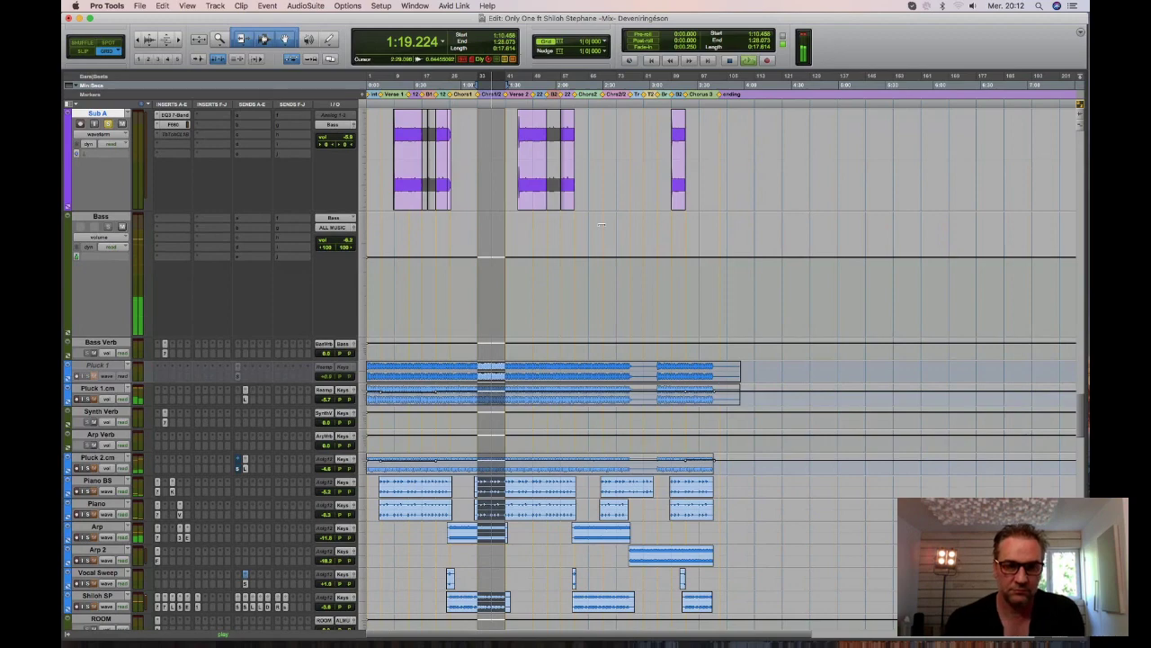
Check the meters of the soloed percussion and drum channels in the mixer during playback, then stop.
key("super+equal")
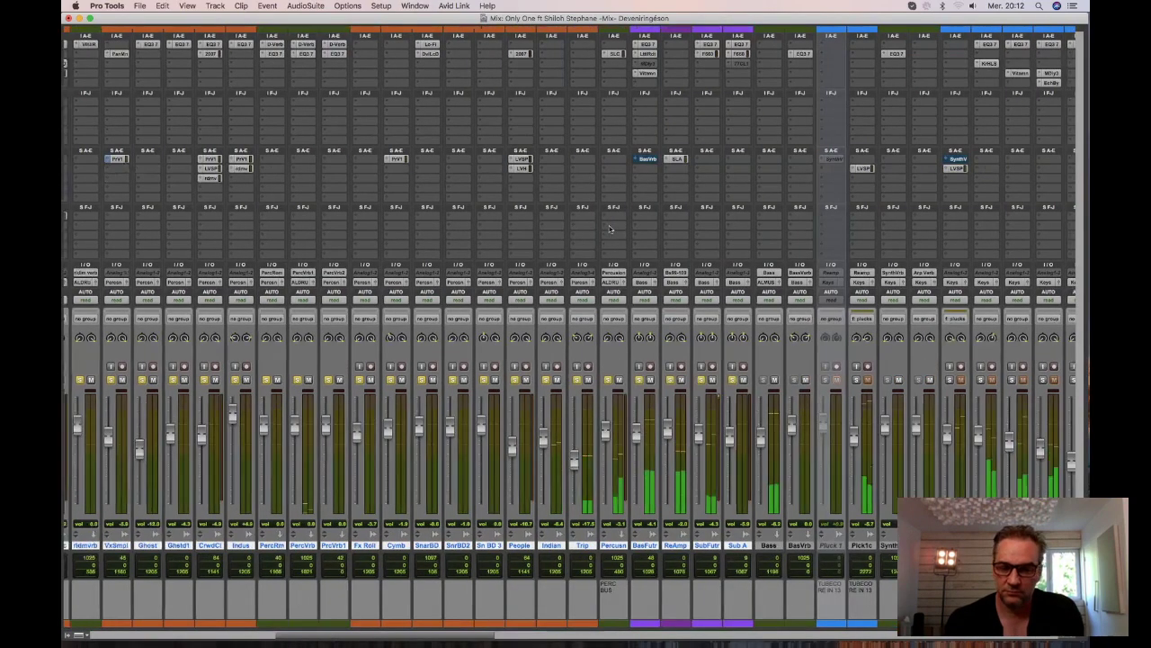
scroll(609, 228, "left", 5)
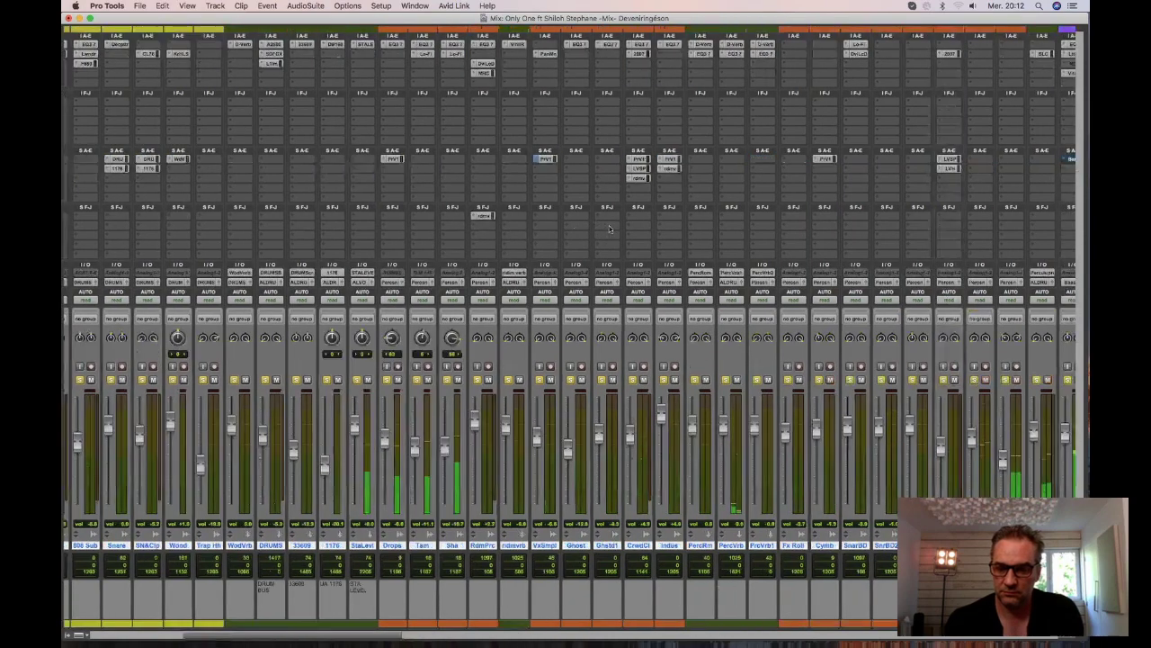
scroll(609, 229, "left", 5)
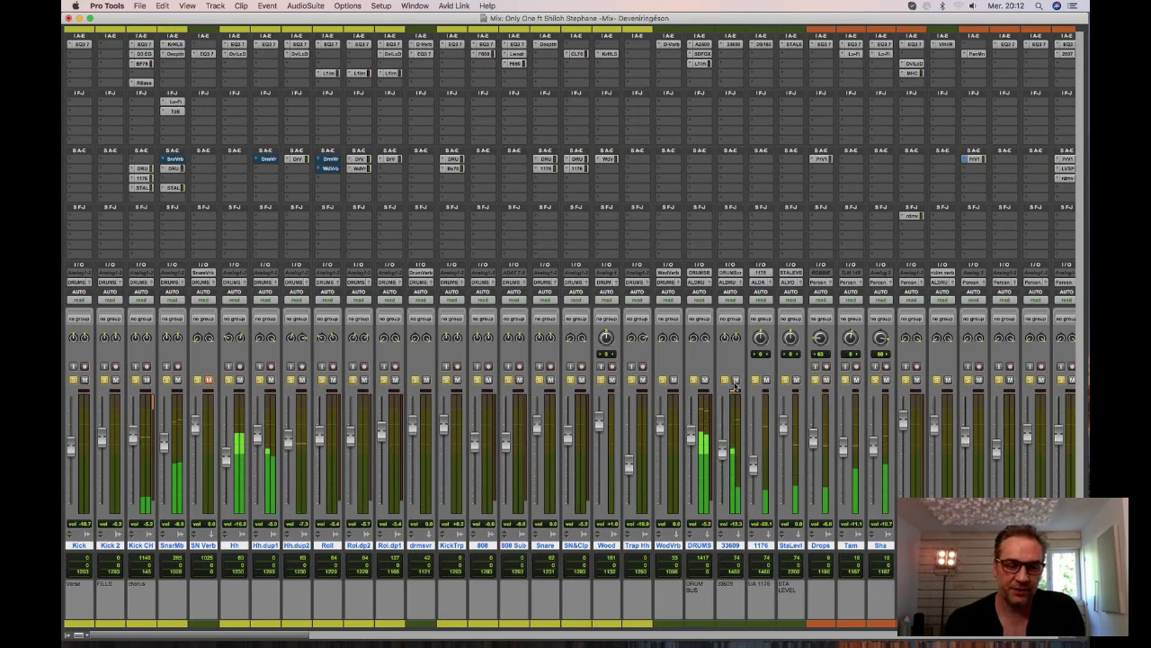
key("space")
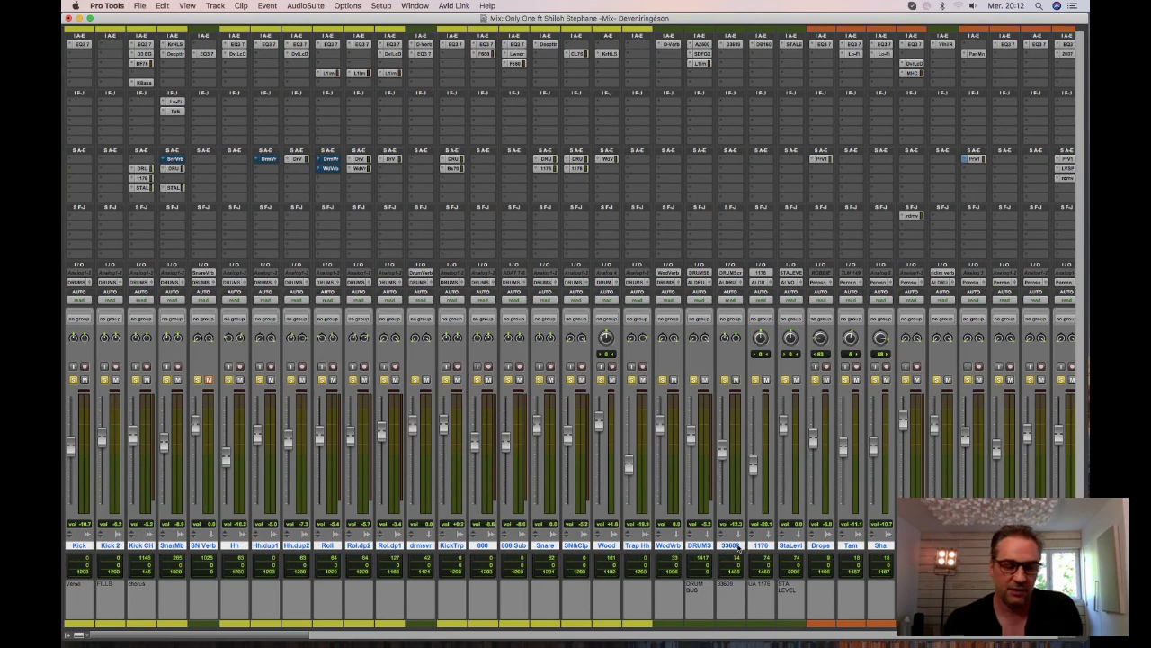
Clear the solo on all selected channels from Kick through Sub A.
left_click(508, 379)
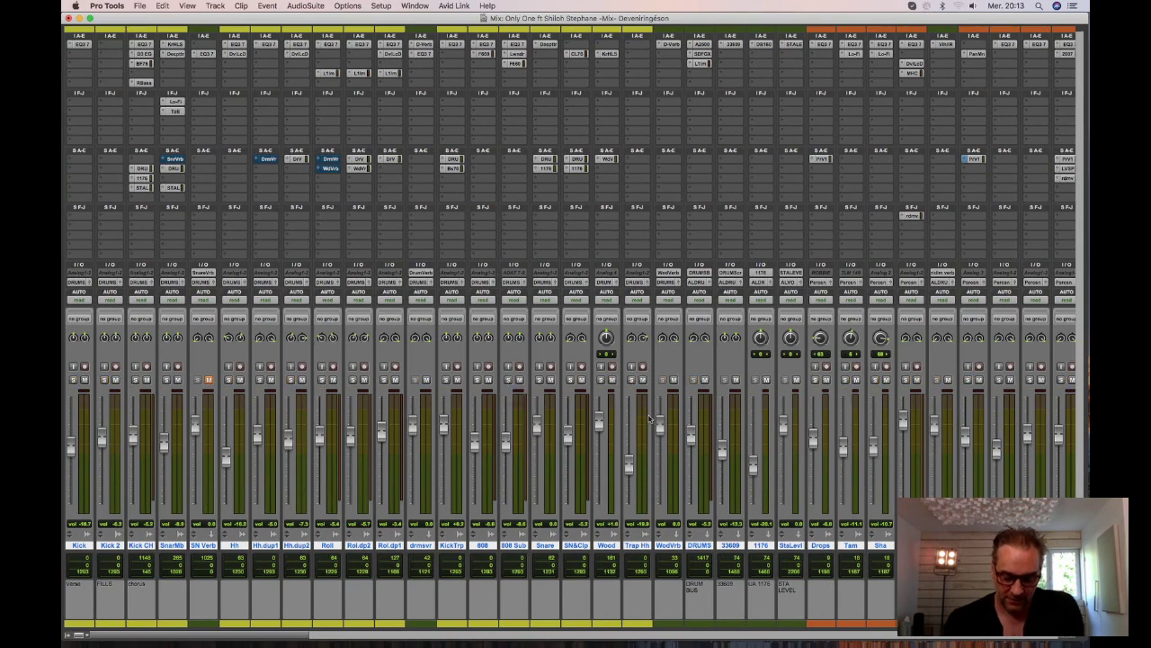
scroll(649, 418, "right", 5)
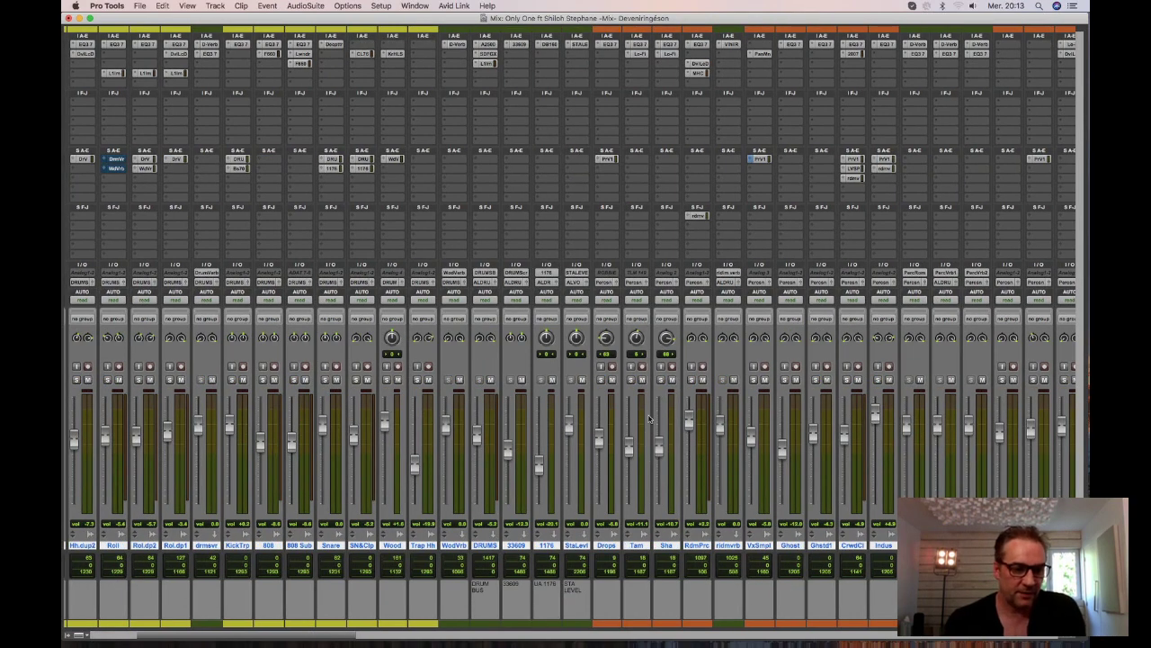
scroll(650, 418, "right", 10)
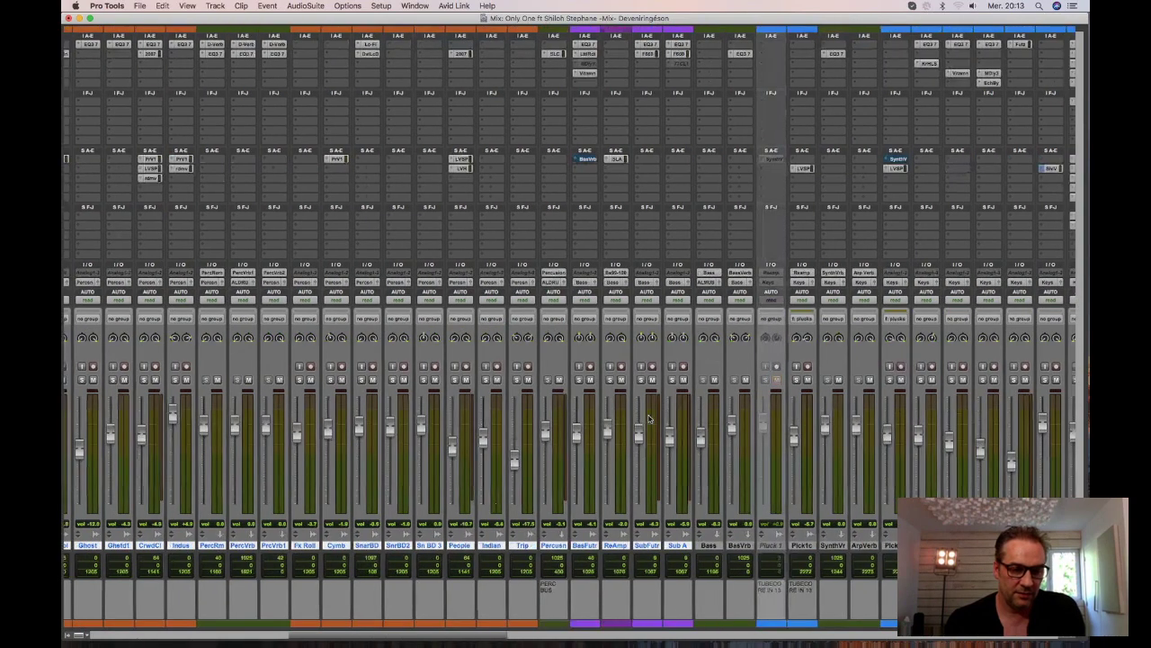
key("super+equal")
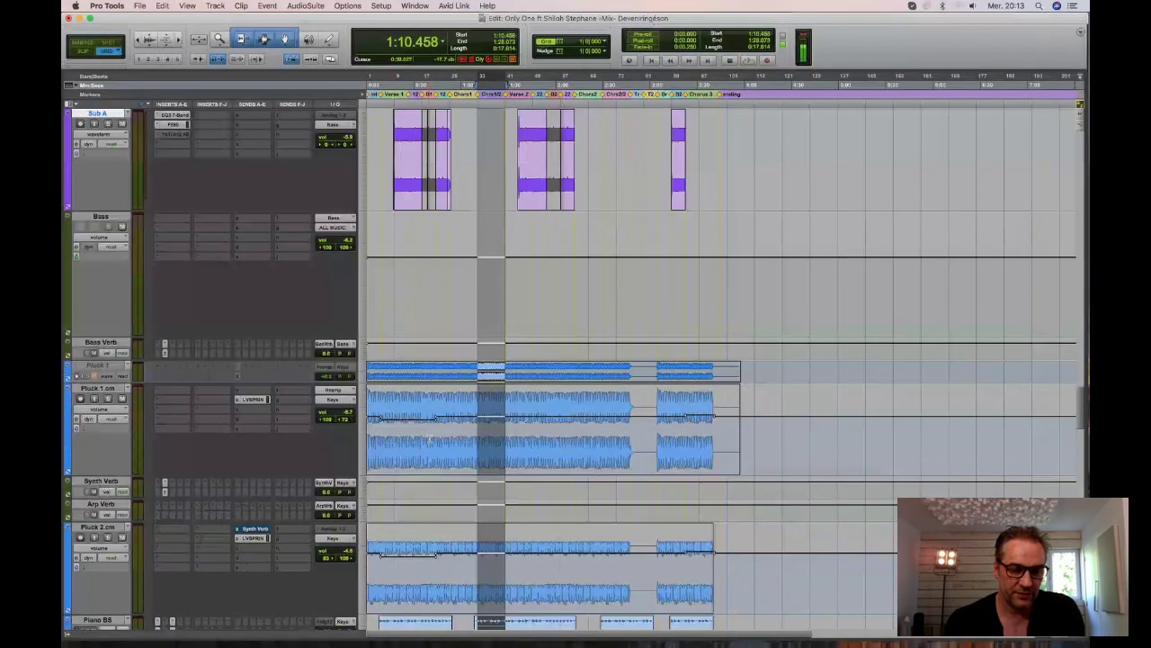
Play the Chorus 1/2 selection with only Pluck 1.cm soloed and Pluck 2.cm unsoloed, then stop.
left_click(107, 398)
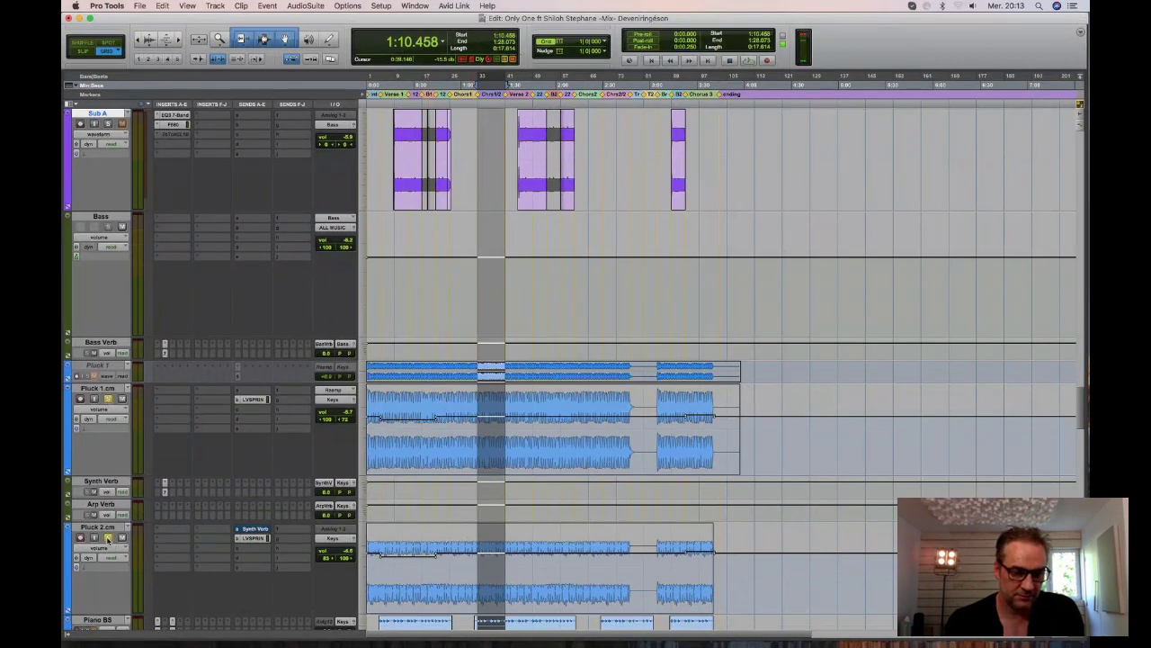
left_click(108, 537)
key("space")
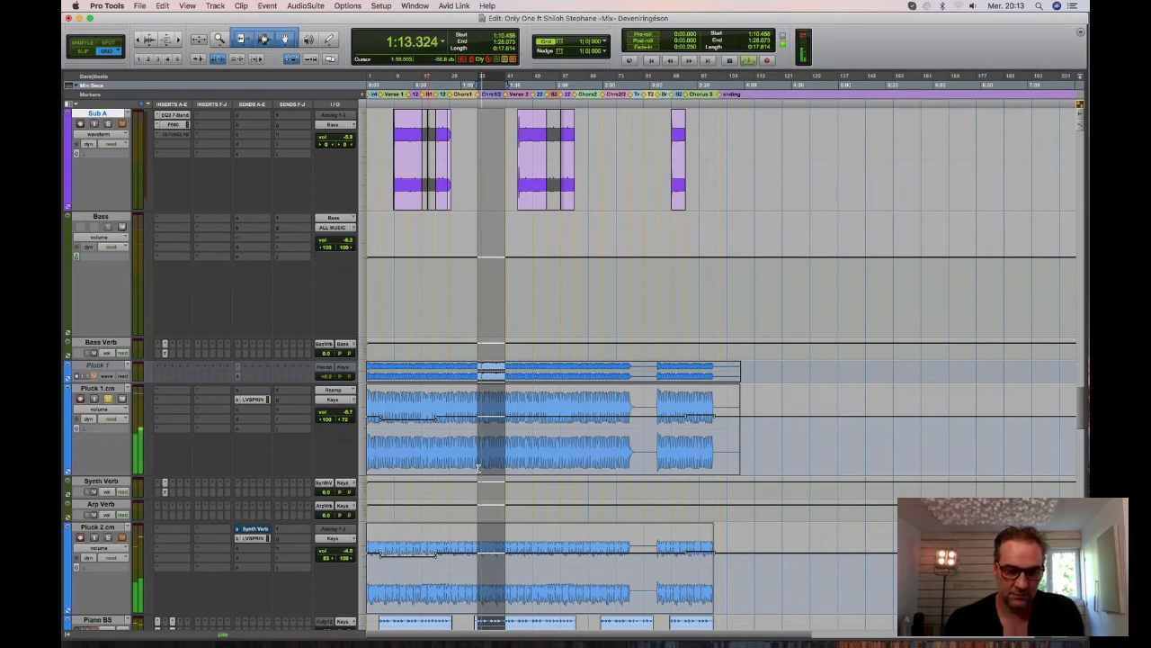
key("super+bracketright")
key("space")
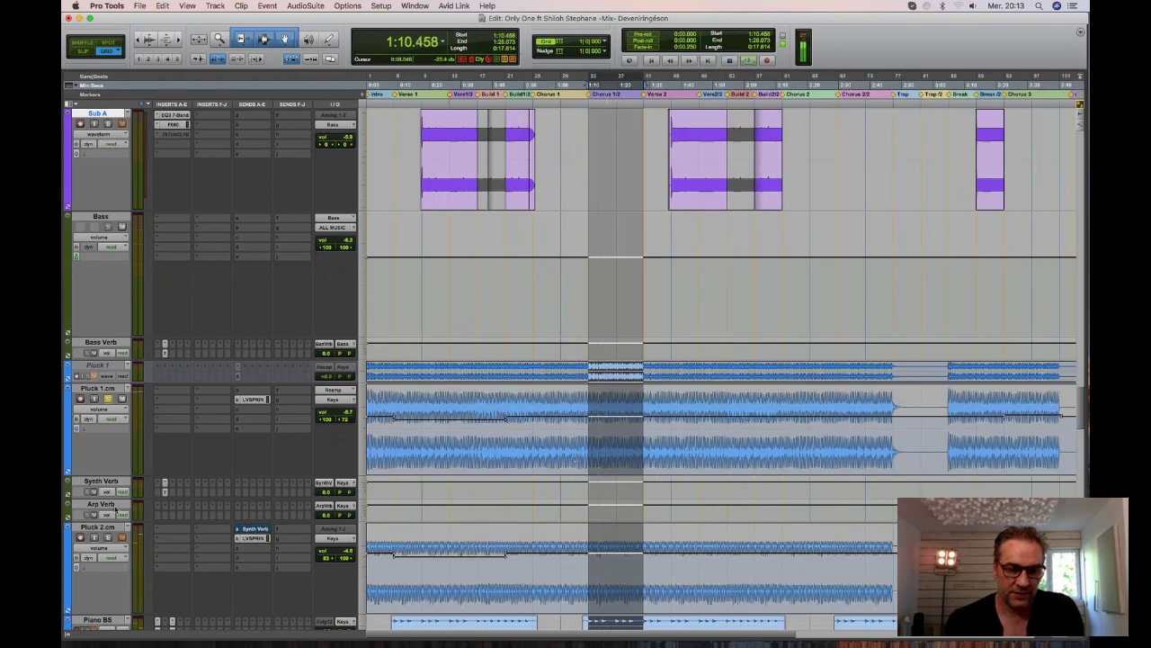
Solo Pluck 2.cm alongside Pluck 1.cm and play the Chorus 1/2 selection.
left_click(109, 537)
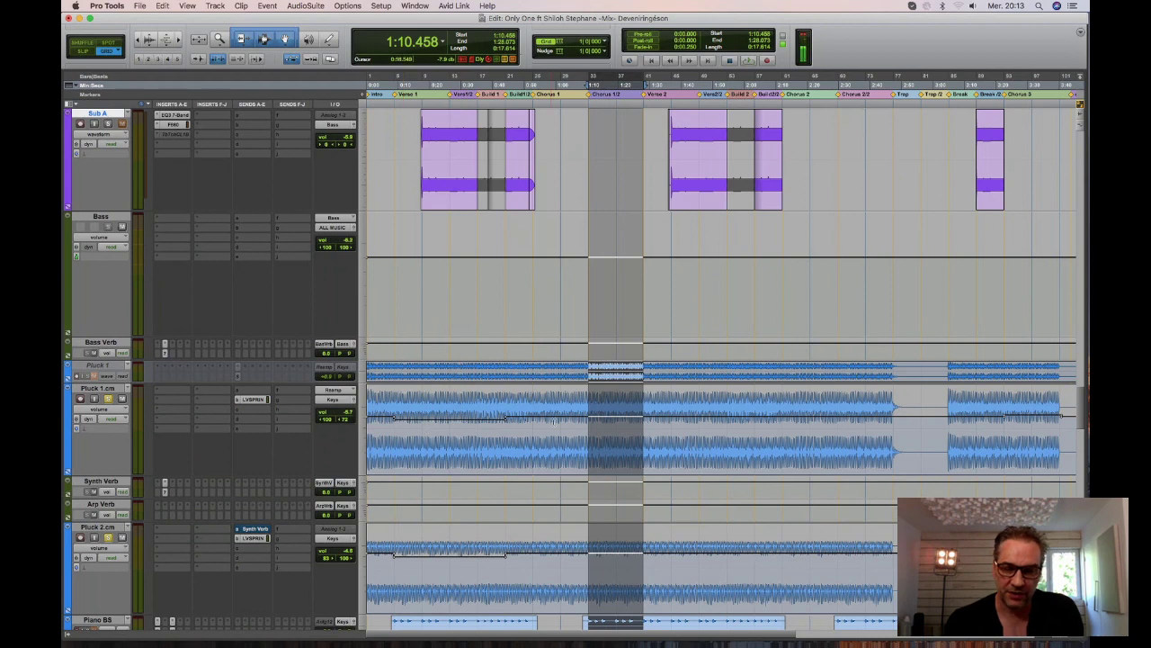
key("space")
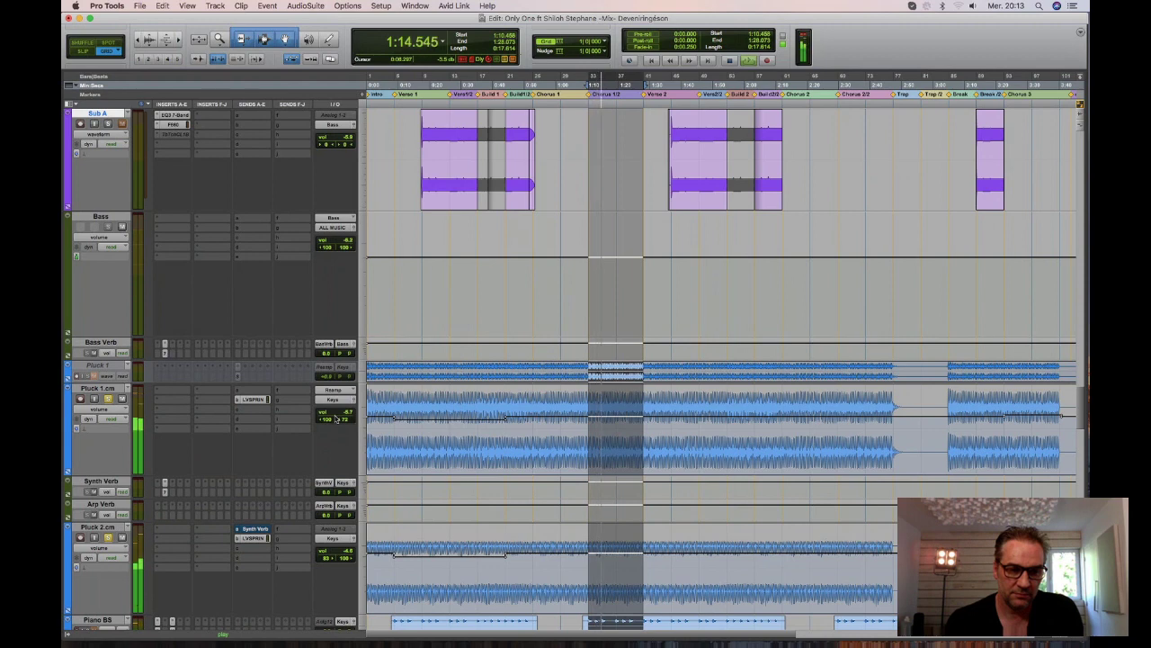
key("space")
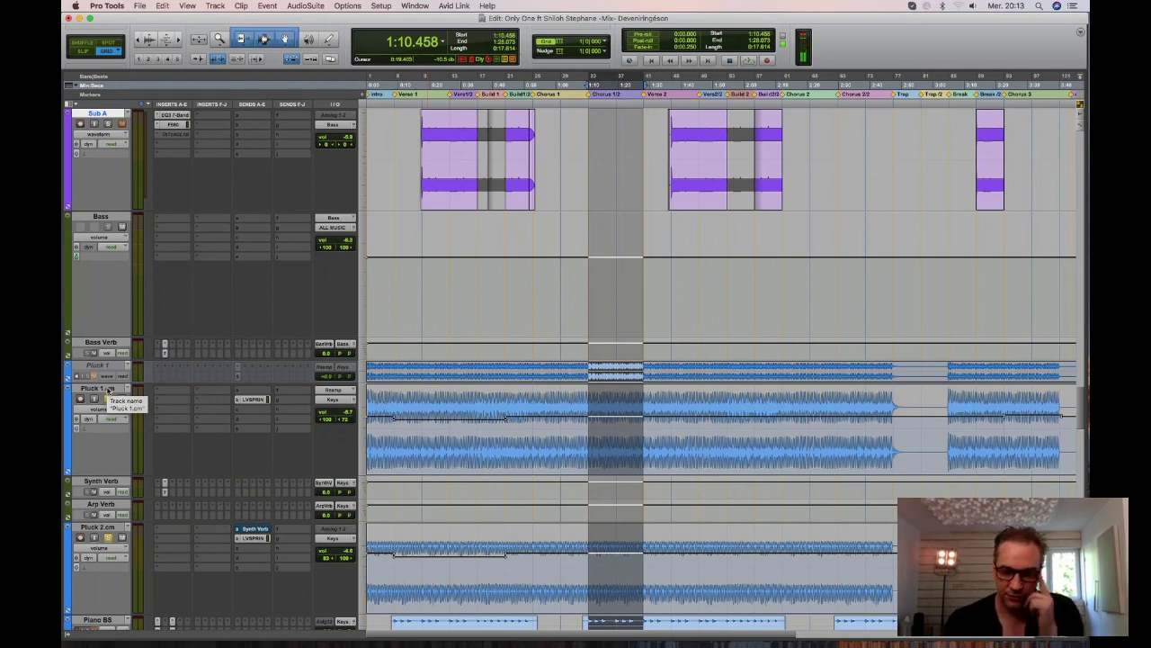
Make the inactive Pluck 1 track active and play it soloed in place of Pluck 1.cm and Pluck 2.cm.
key("super+equal")
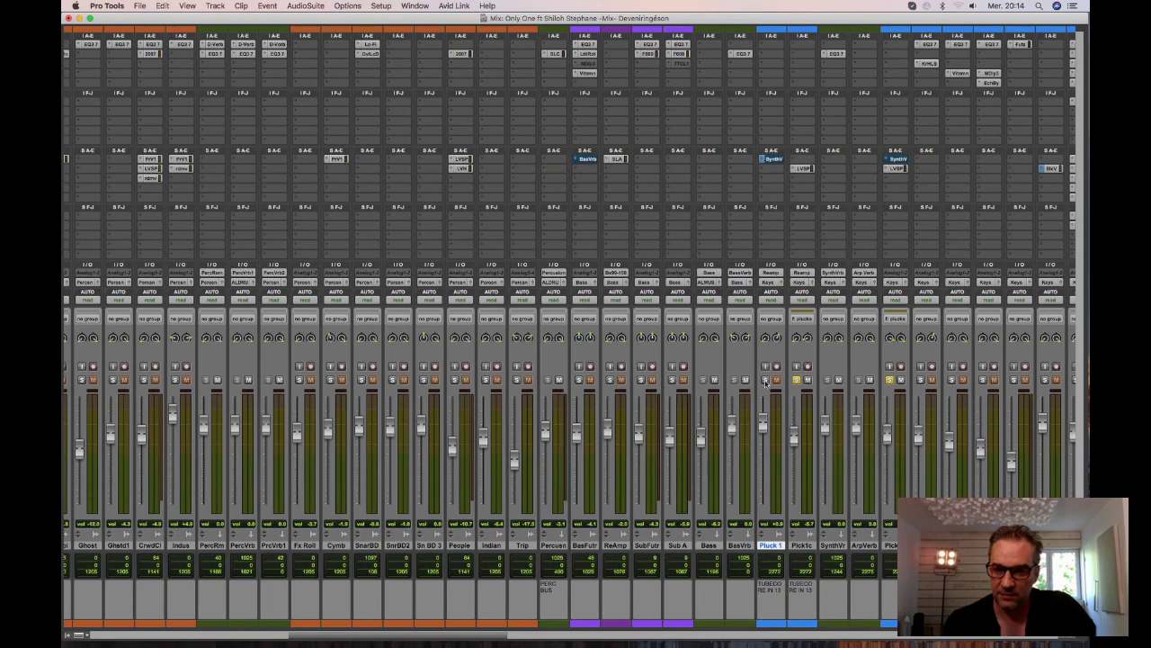
left_click(765, 380)
left_click(796, 380)
left_click(890, 379)
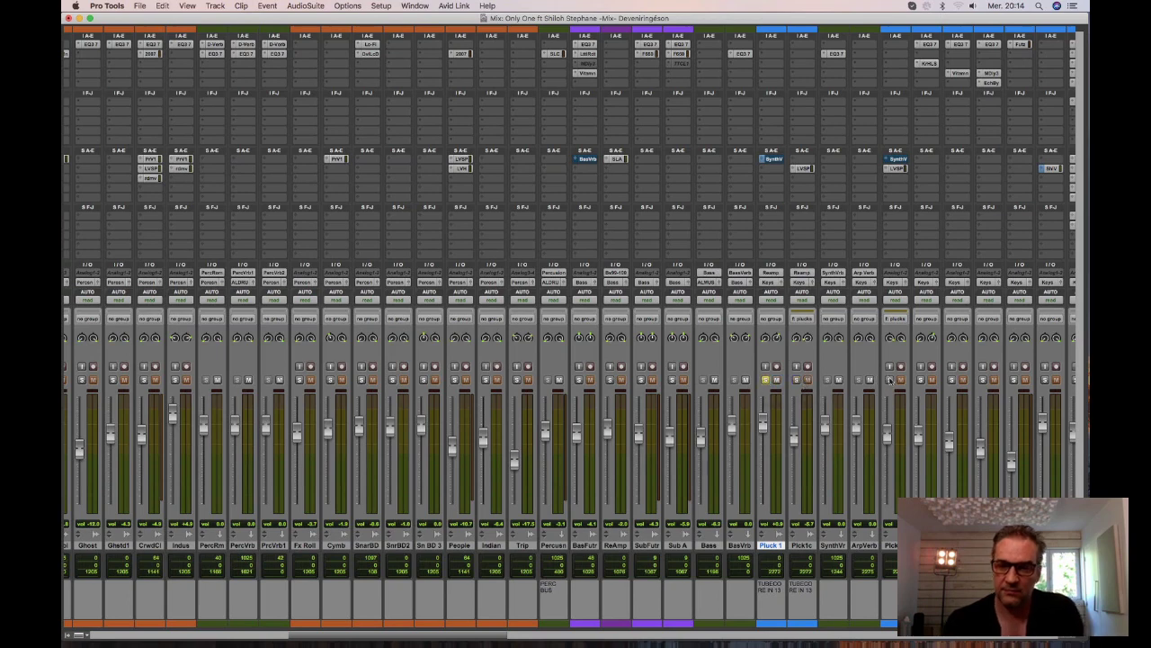
key("space")
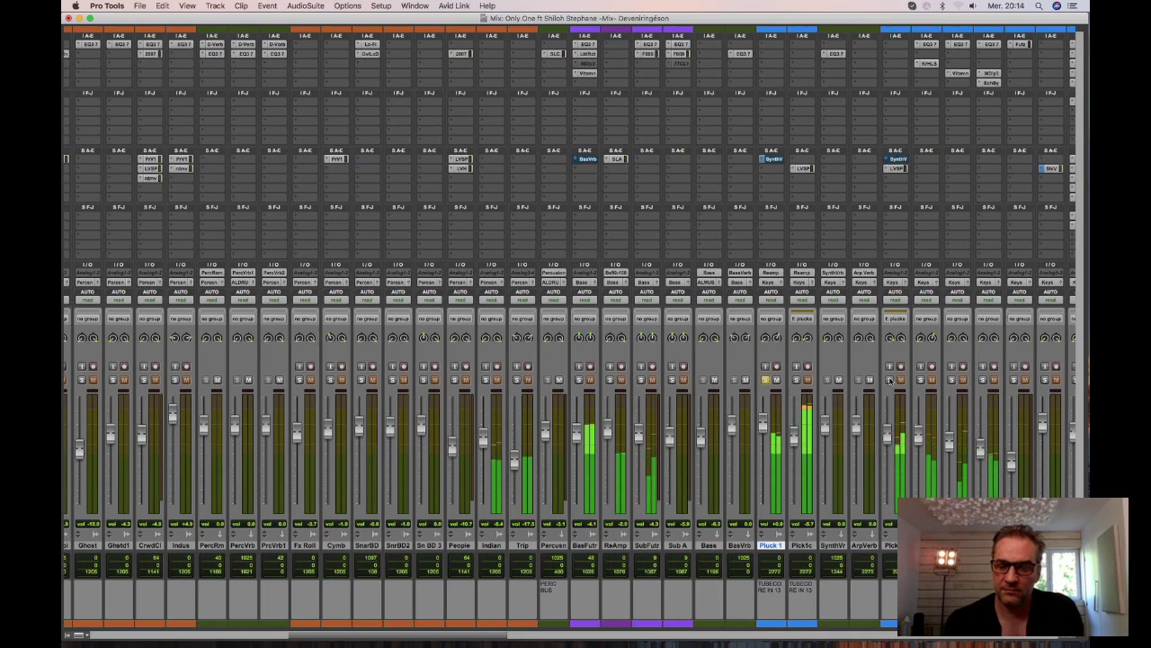
Compare the original Pluck 1 with the committed Pluck 1.cm and Pluck 2.cm by switching the solo between them.
left_click(797, 379)
left_click(765, 380)
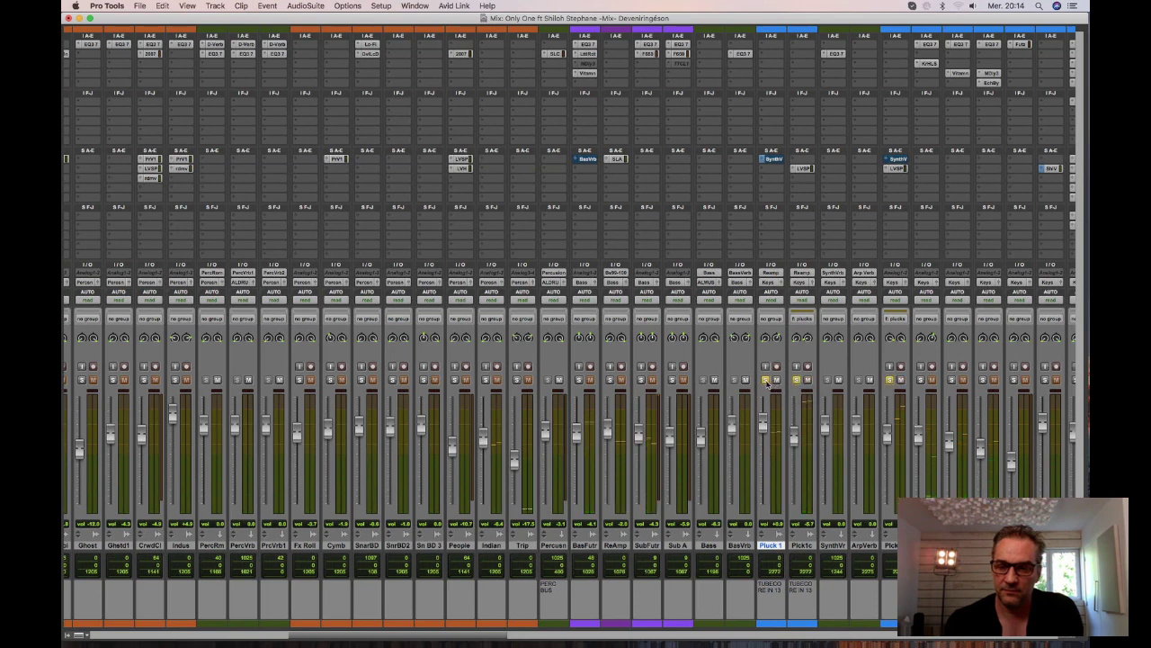
left_click(889, 379)
left_click(889, 379)
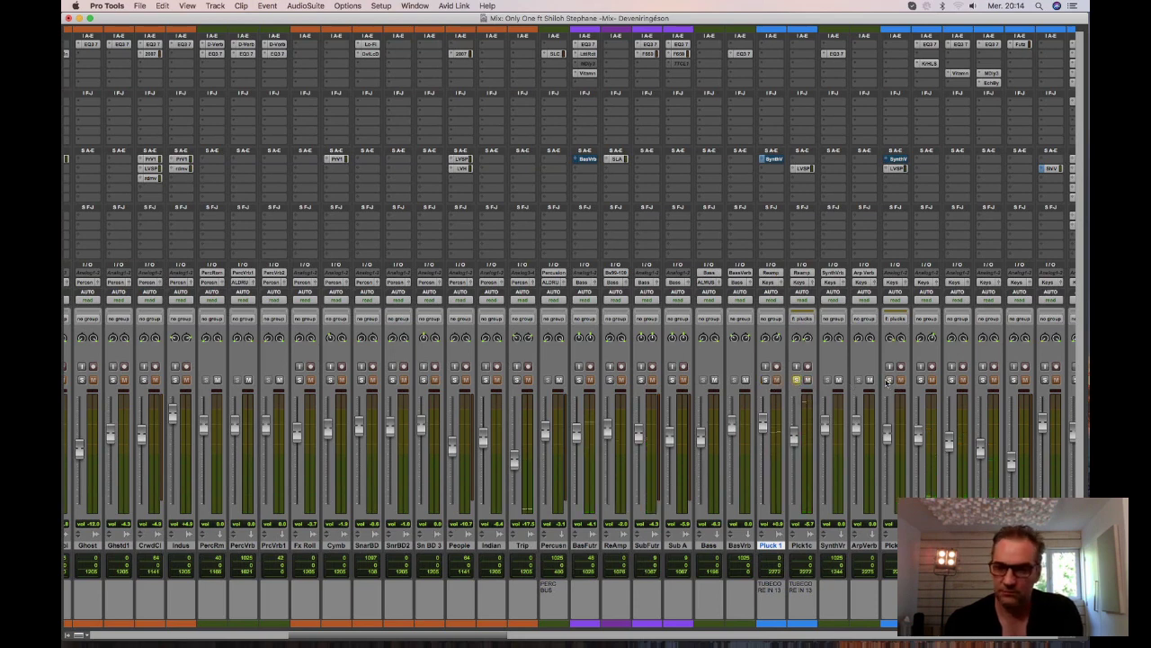
left_click(797, 379)
left_click(765, 380)
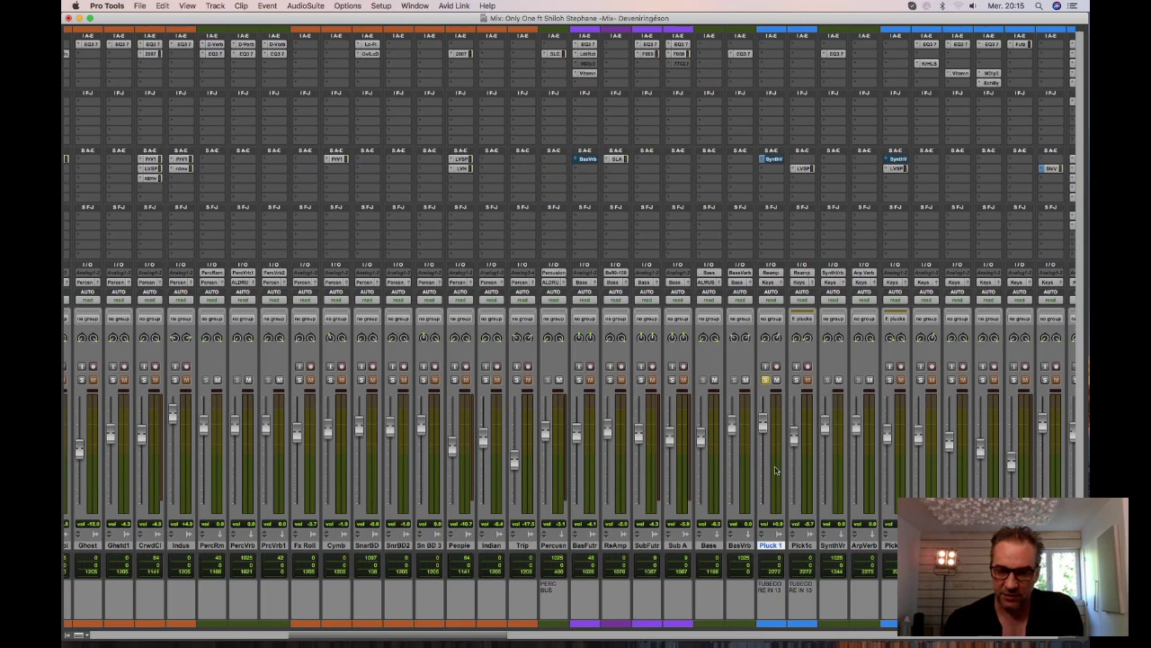
Clear the solo on Pluck 1 and make the track inactive.
left_click(765, 380)
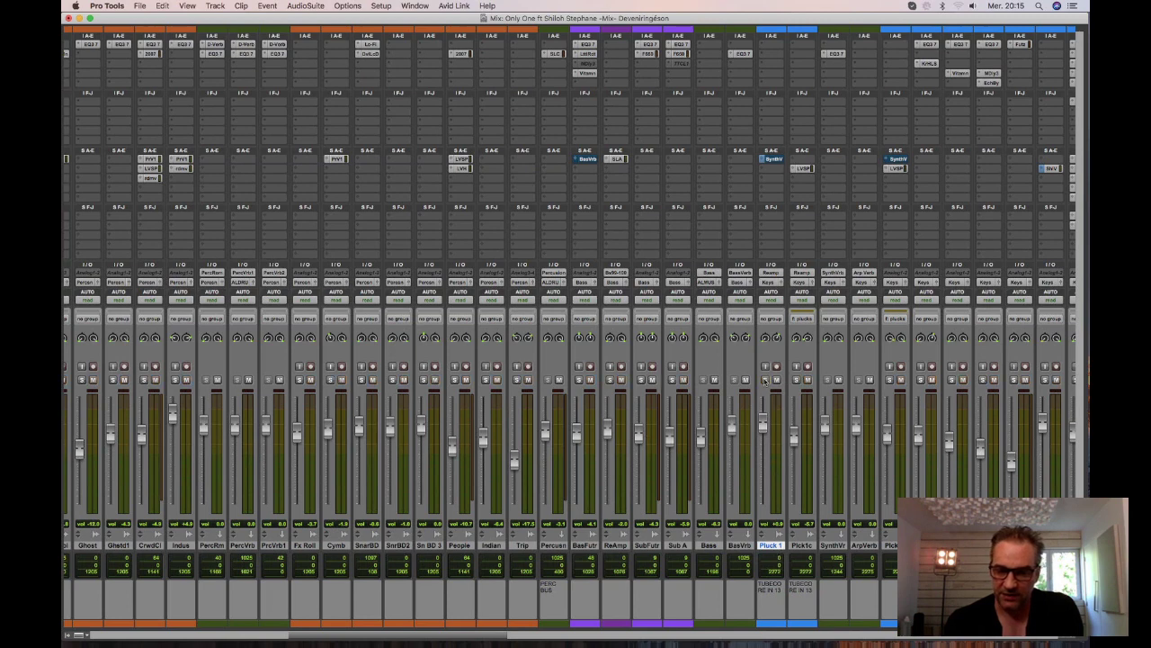
right_click(771, 546)
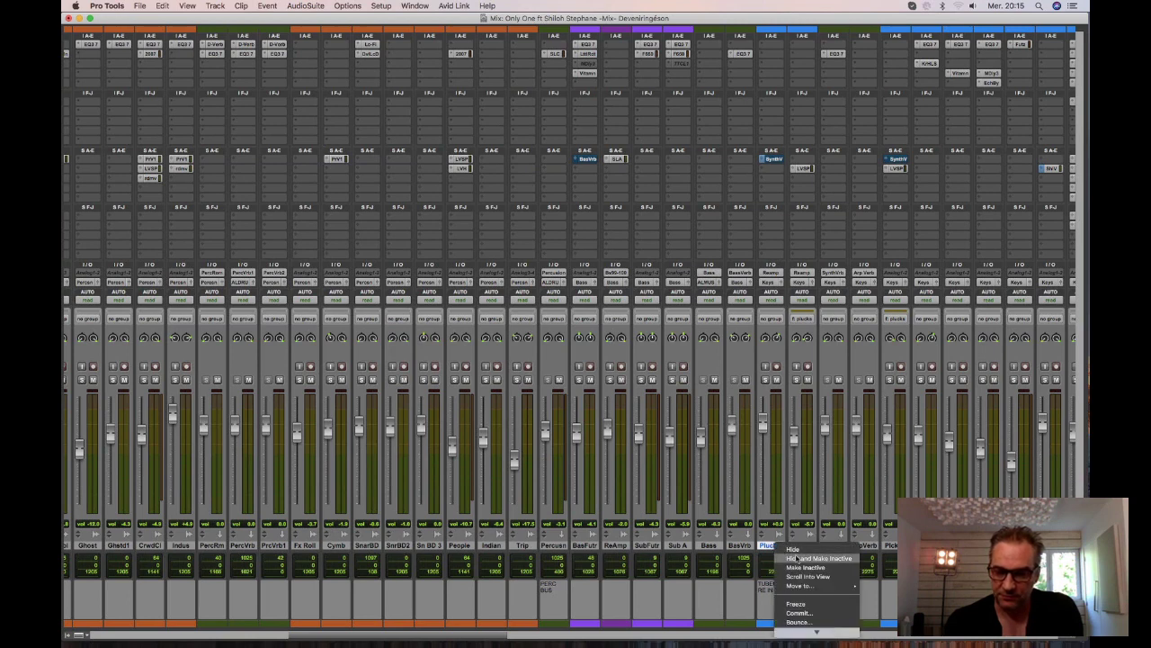
left_click(795, 568)
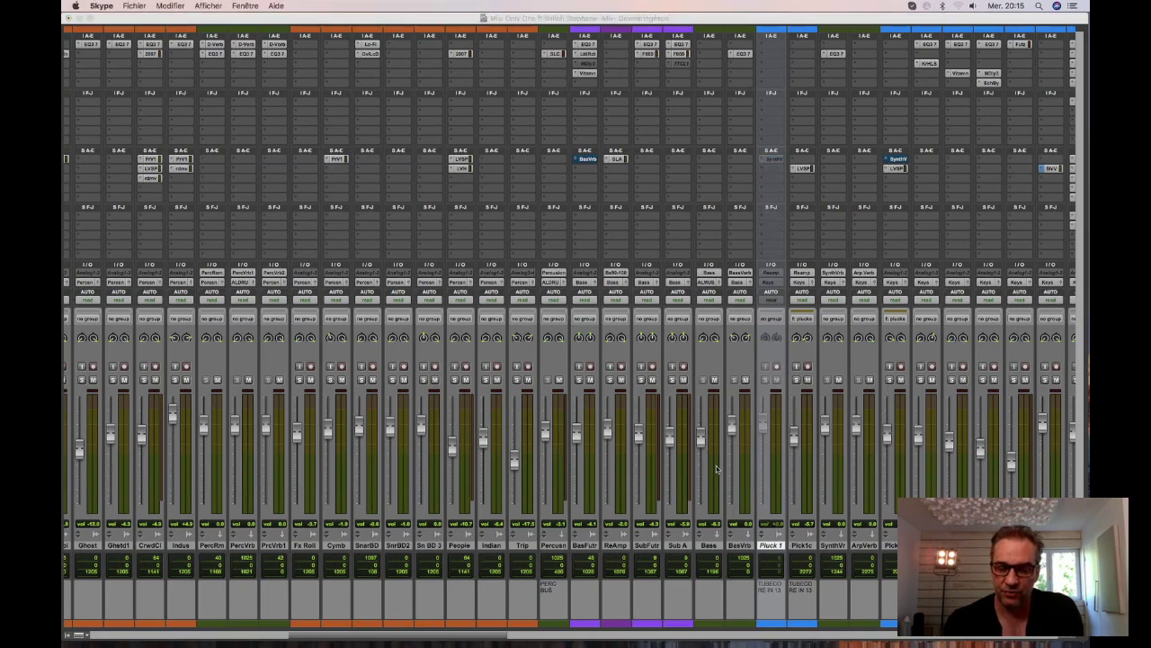
Open the LV SPRING send window of Pluck 1.cm and move it clear of the pluck channels.
scroll(717, 469, "right", 10)
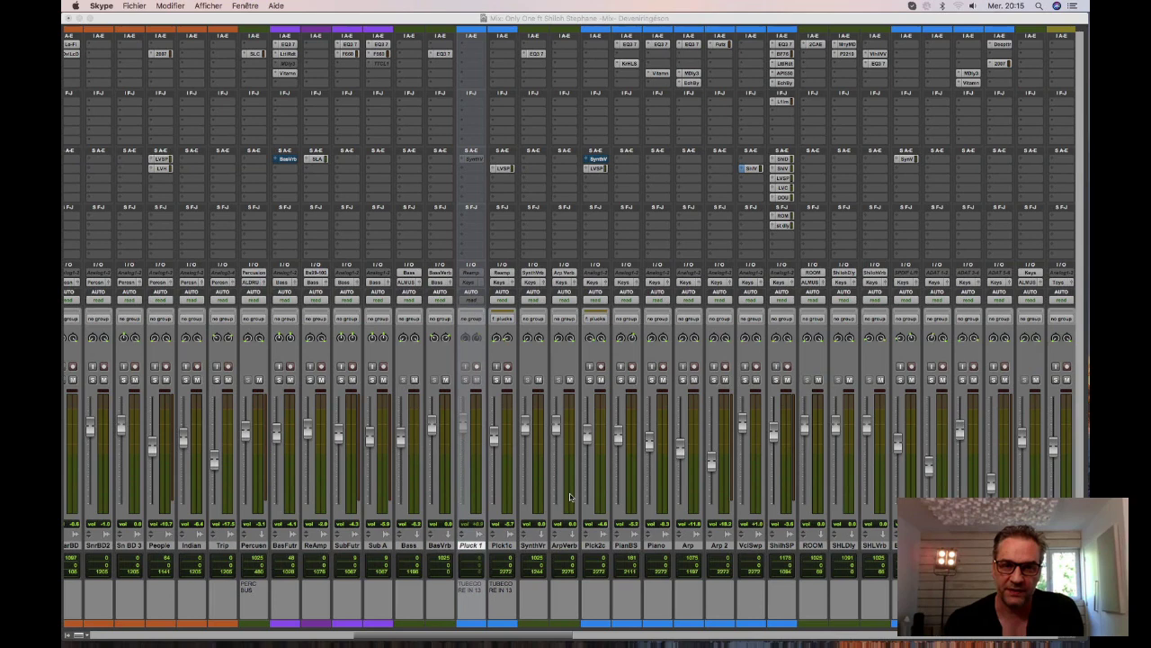
left_click(530, 177)
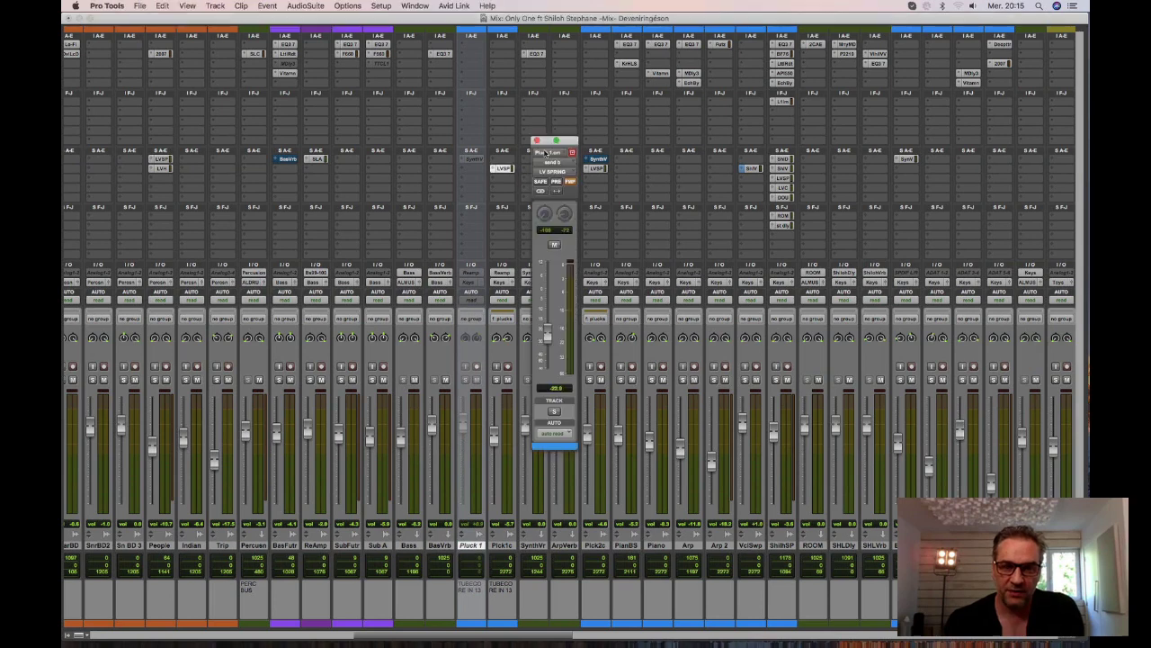
left_click_drag(546, 144, 400, 187)
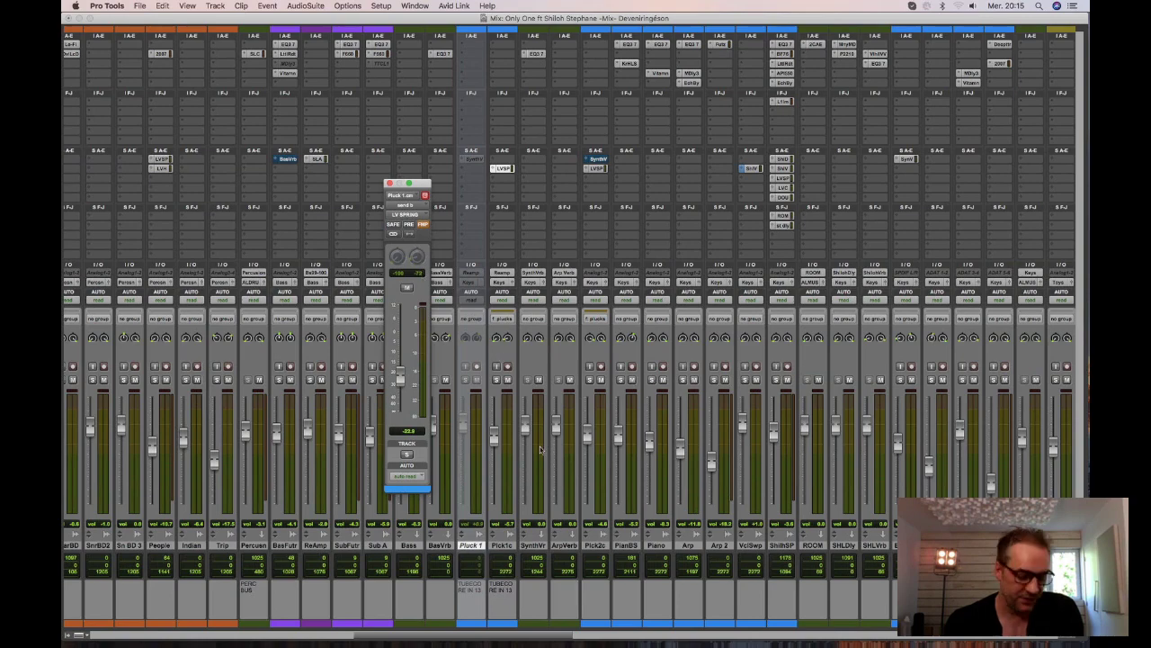
scroll(541, 450, "right", 2)
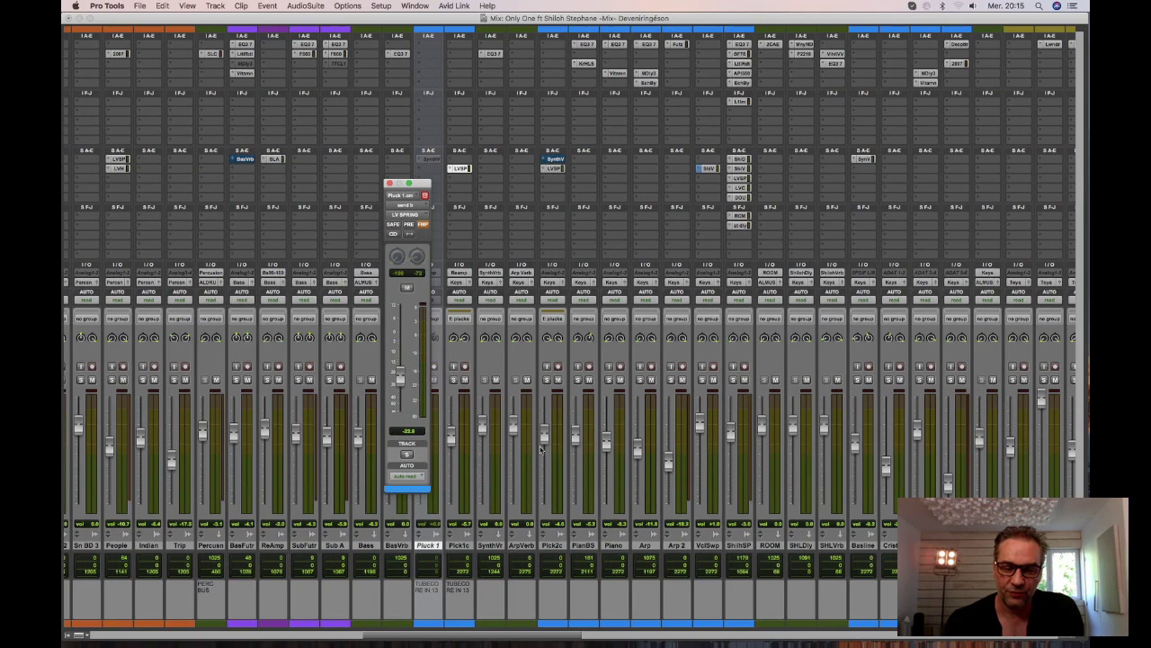
scroll(540, 449, "right", 4)
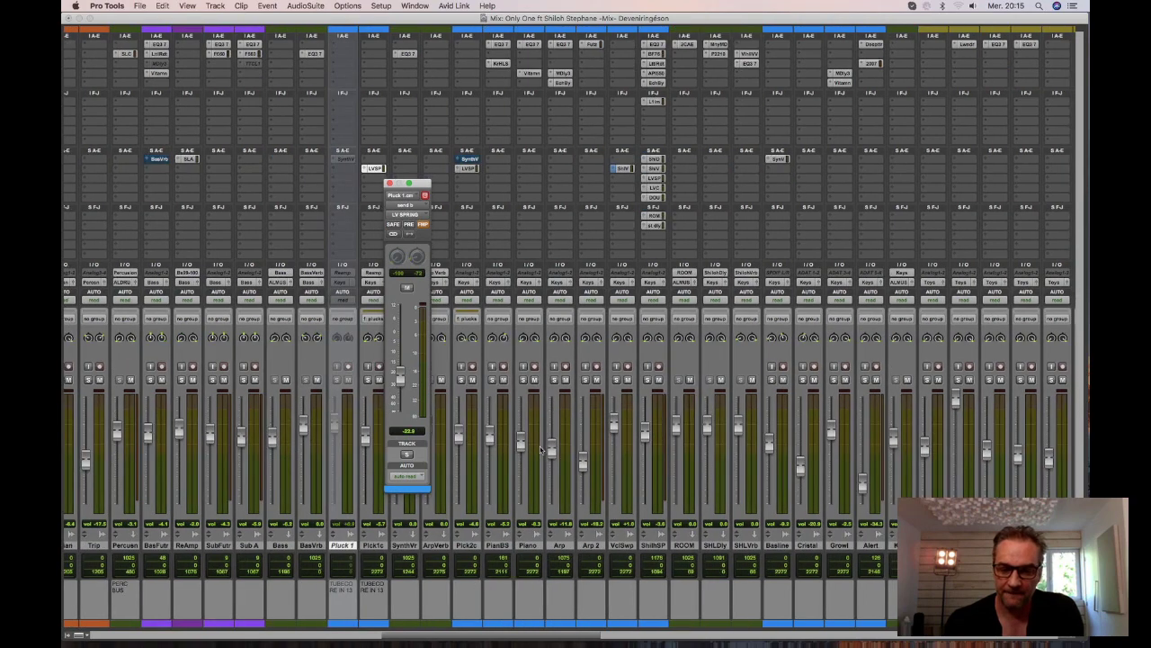
scroll(540, 450, "left", 6)
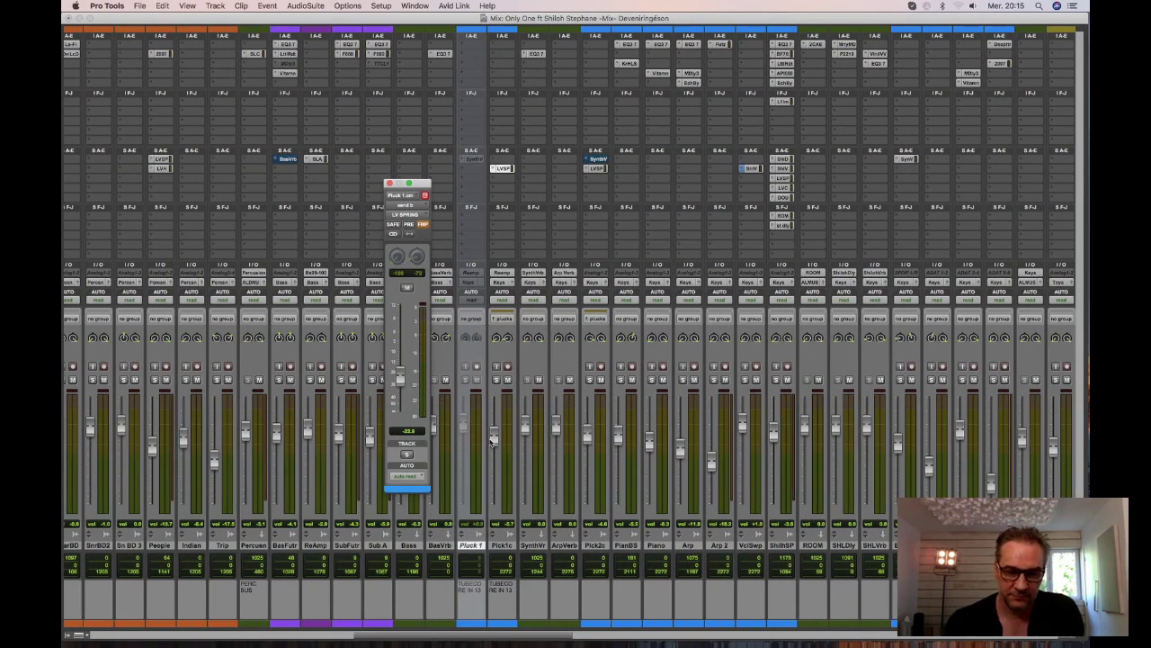
Solo Pluck 1.cm and Pluck 2.cm and start playback.
left_click(497, 380)
left_click(590, 380)
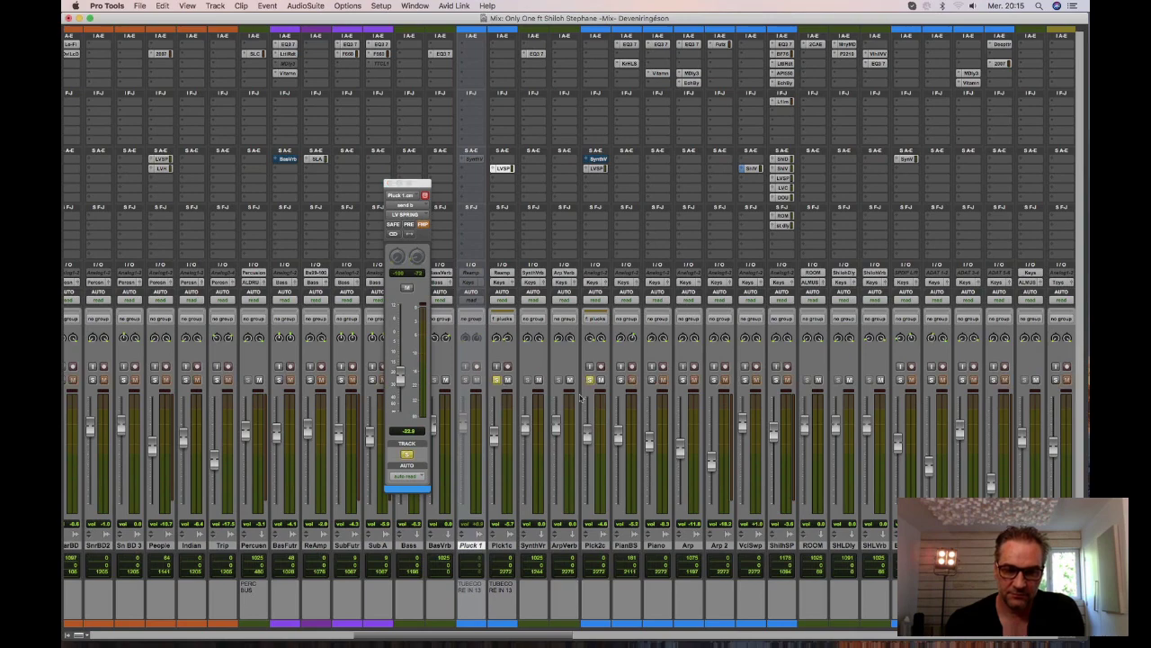
key("space")
Examine the Soundtoys EffectRack insert with the REverb-201 preset on the spring return track, and close its window.
scroll(601, 396, "right", 2)
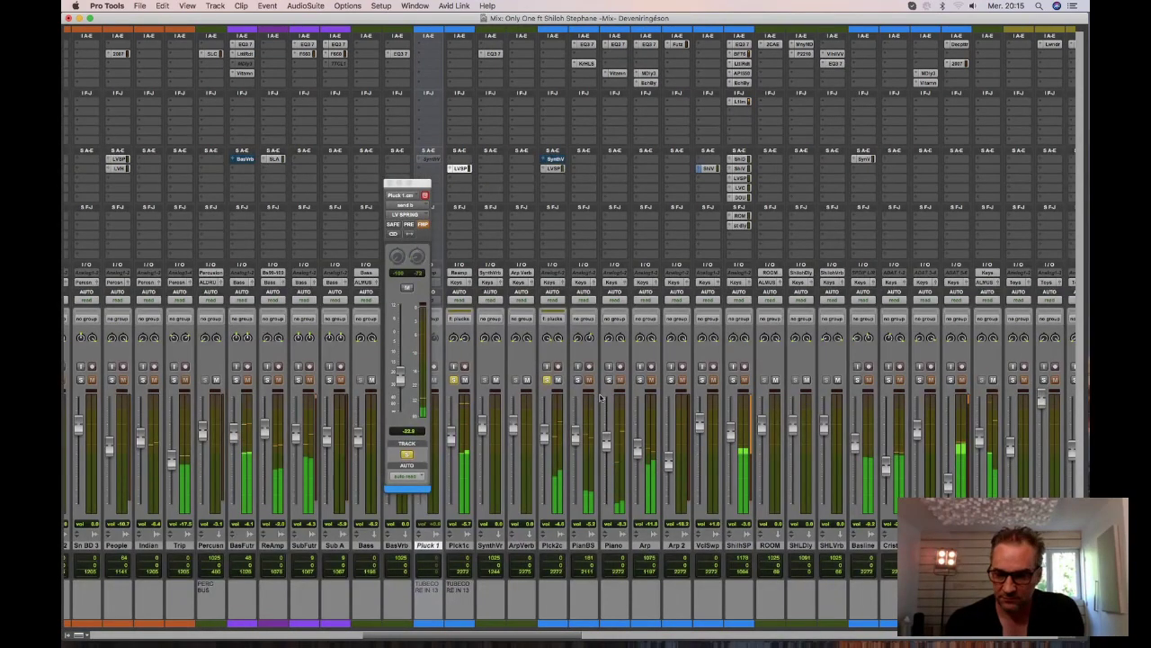
scroll(601, 397, "right", 7)
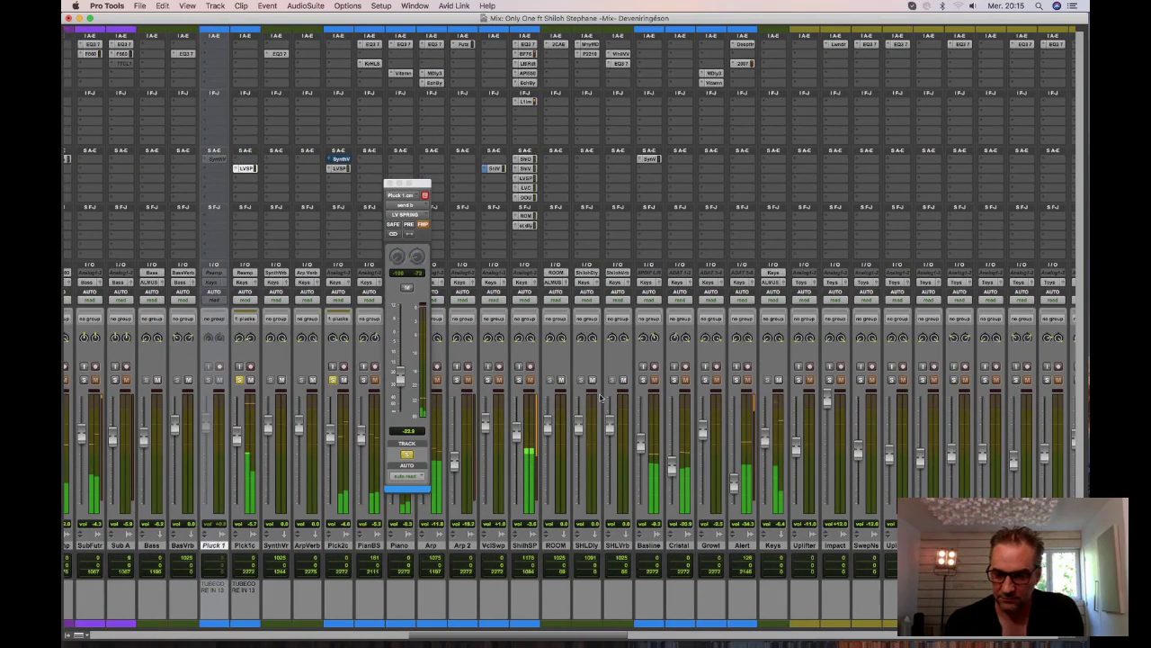
scroll(601, 397, "right", 15)
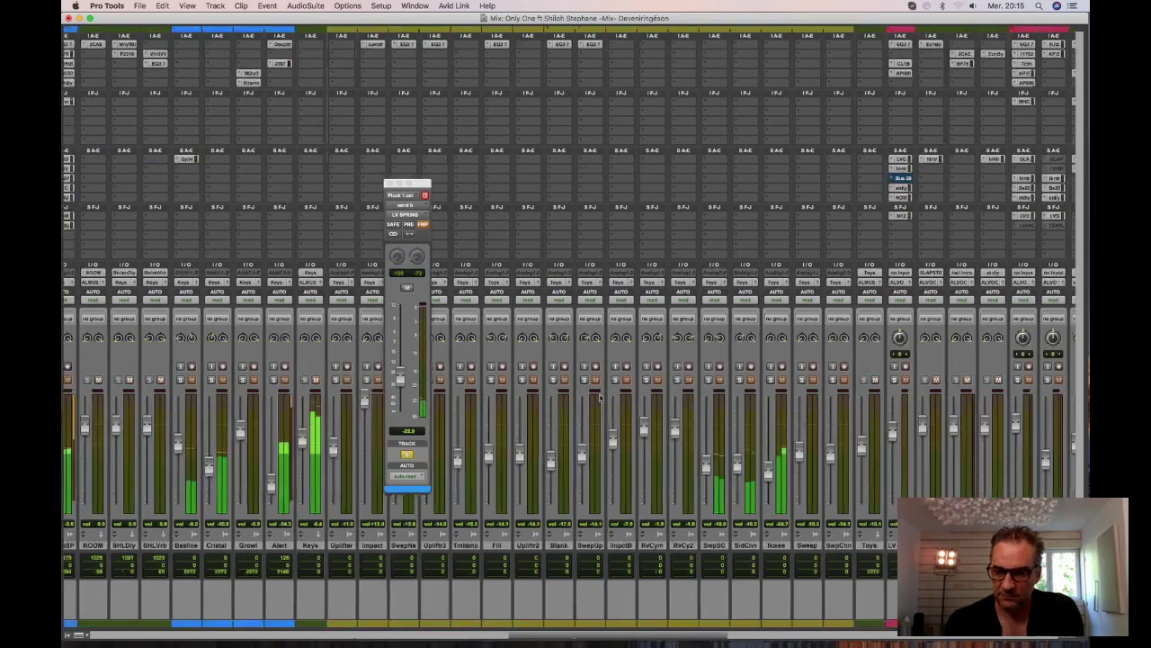
scroll(601, 397, "right", 12)
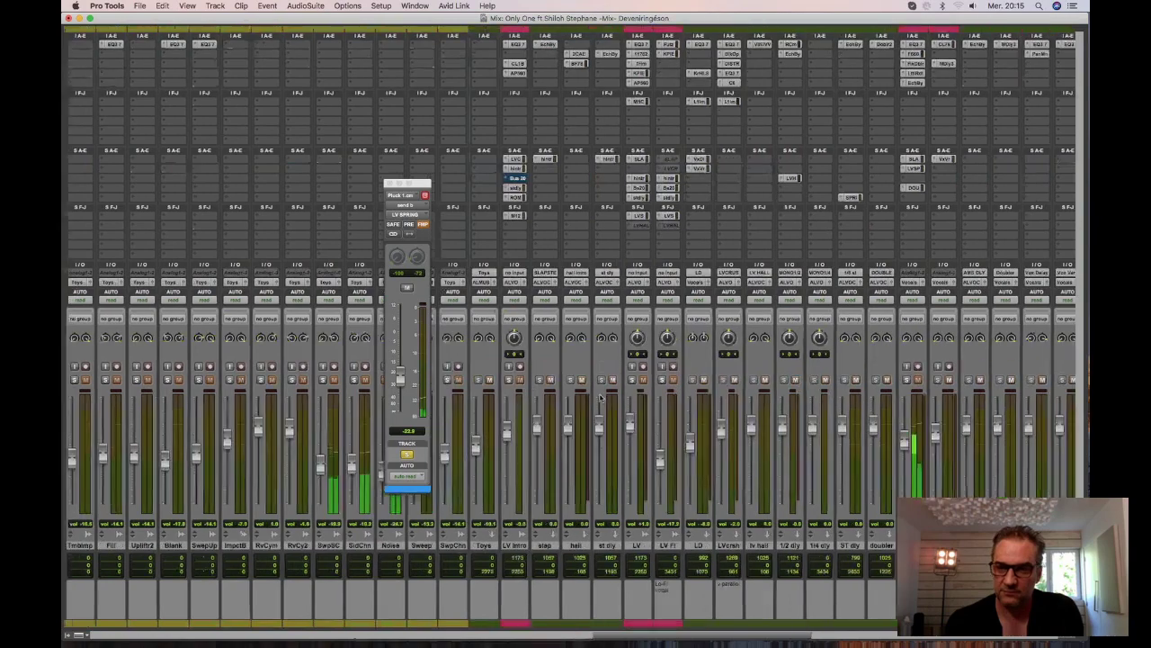
scroll(600, 397, "right", 7)
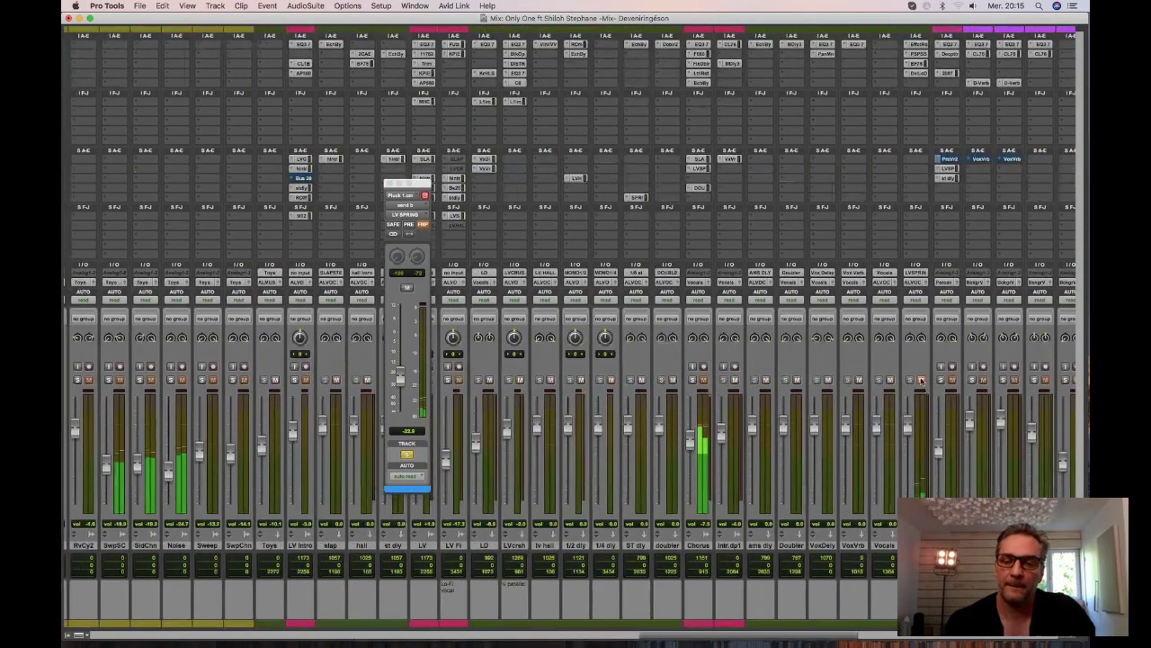
left_click(919, 45)
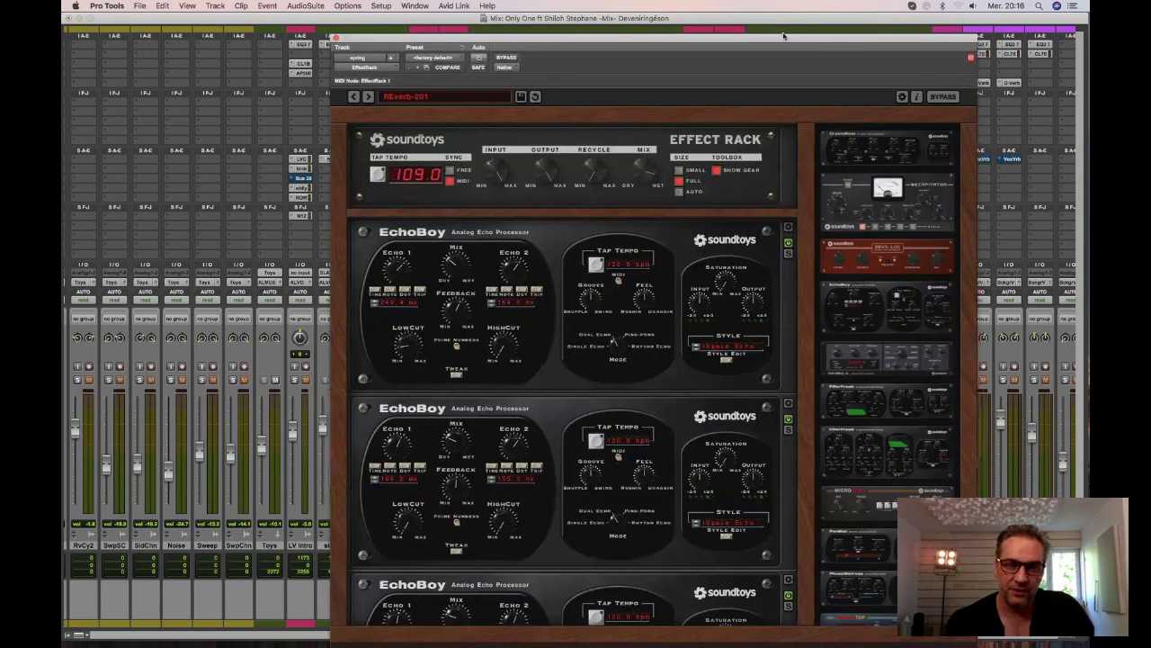
left_click_drag(816, 51, 543, 4)
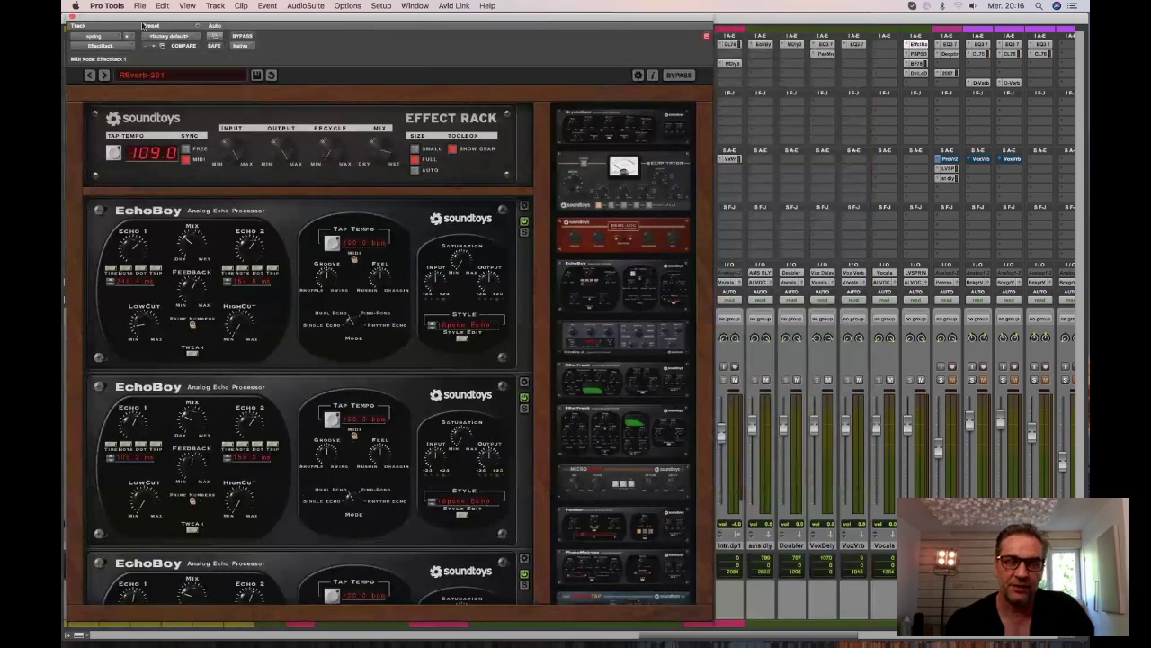
left_click_drag(138, 15, 142, 15)
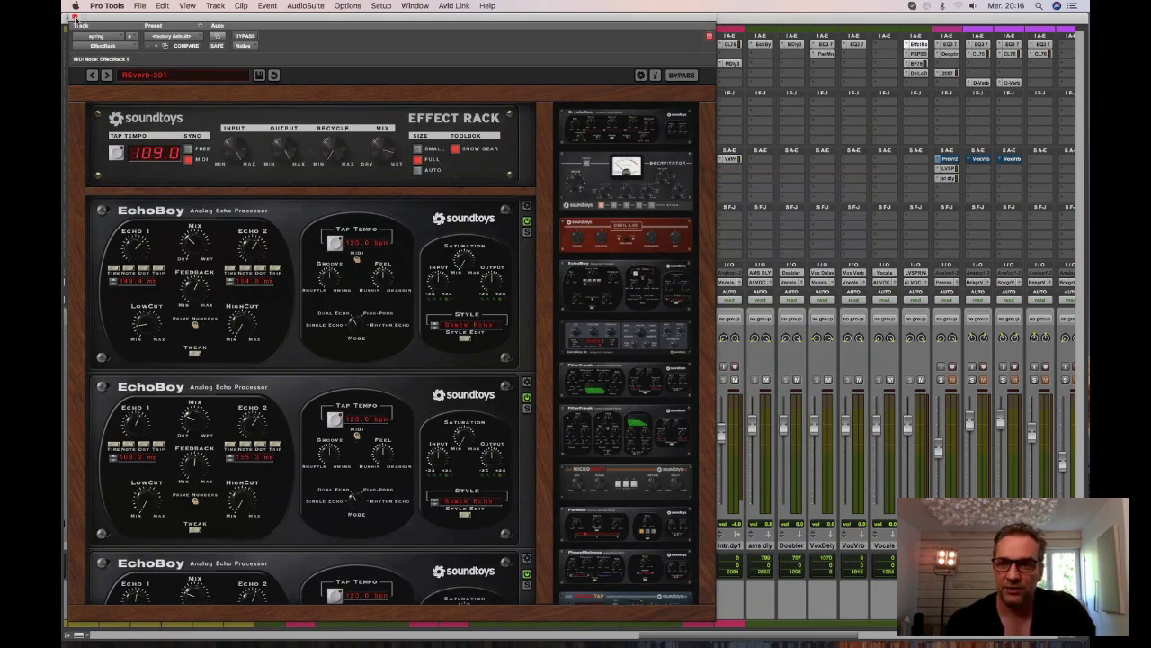
left_click(75, 17)
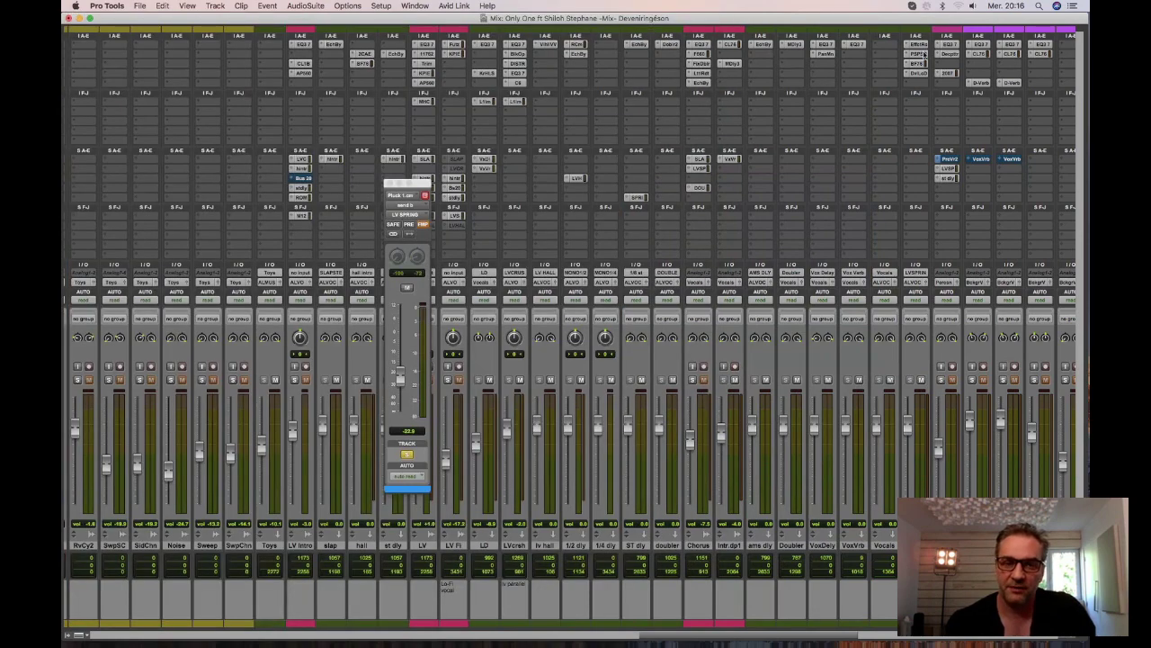
Open the PSP SpringBox insert on the spring return track and examine its settings.
left_click(921, 54)
left_click_drag(405, 19, 566, 216)
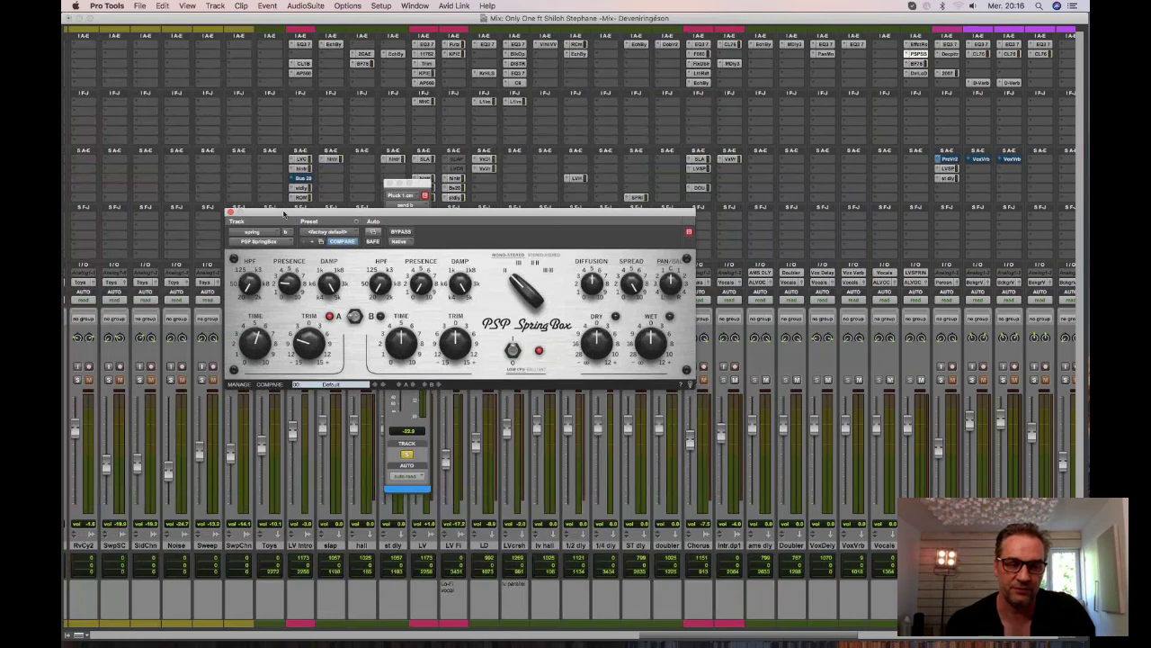
left_click_drag(285, 215, 229, 233)
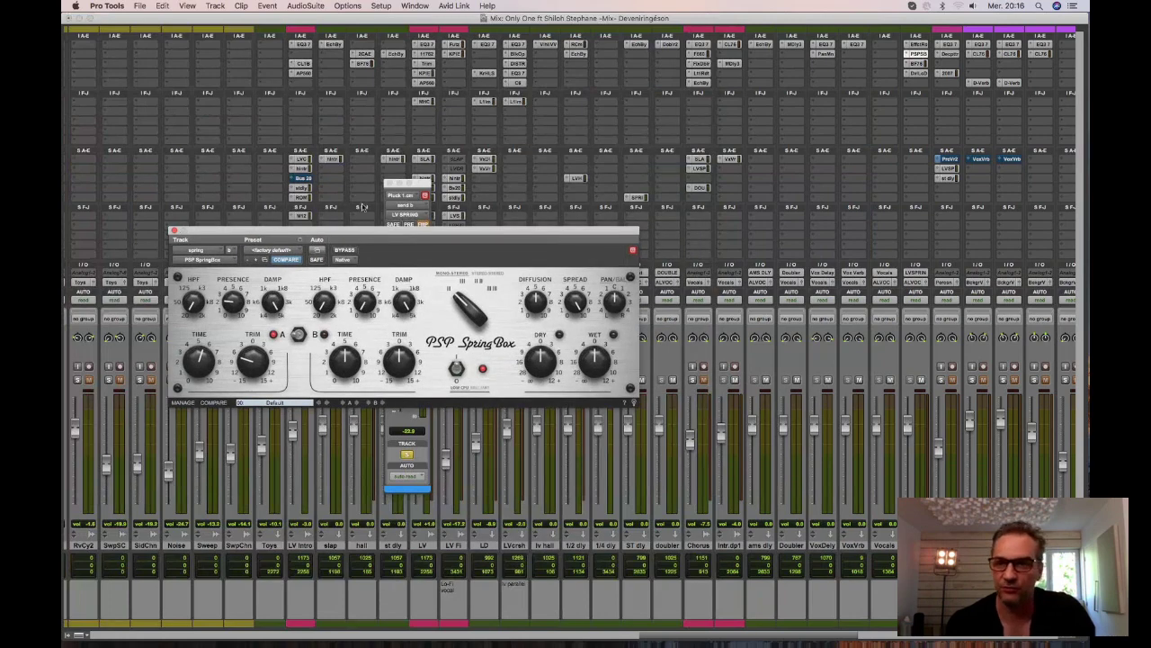
Open the BF-76 limiter on the spring return and audition the soloed plucks with it bypassed and re-enabled.
left_click(919, 63)
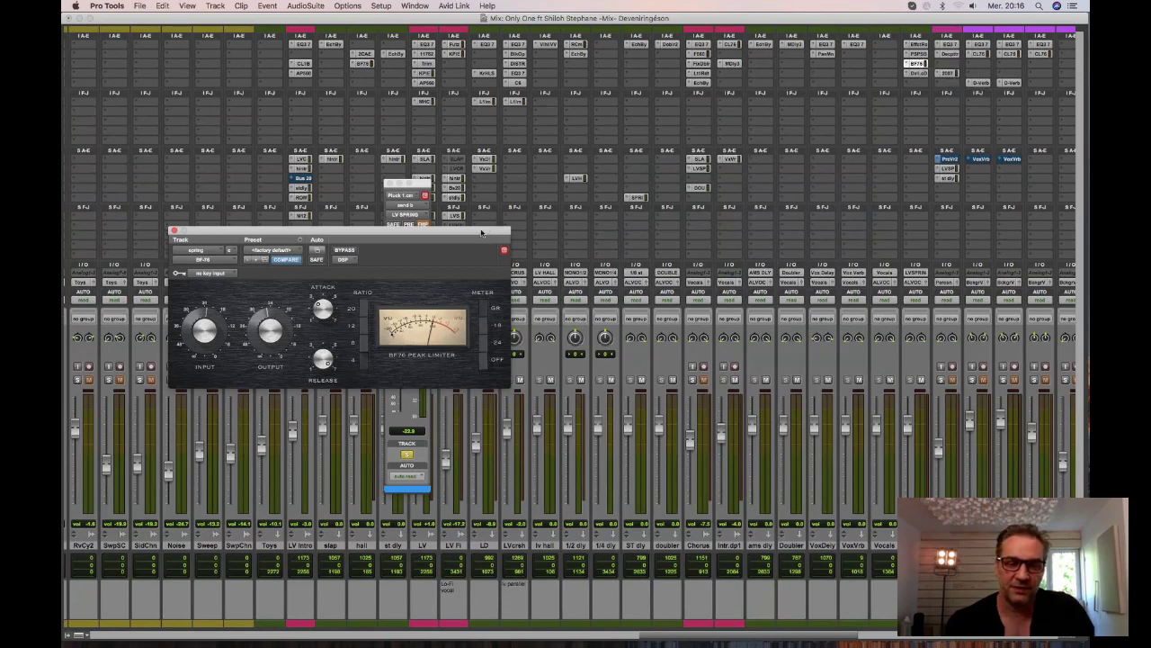
left_click_drag(482, 235, 489, 184)
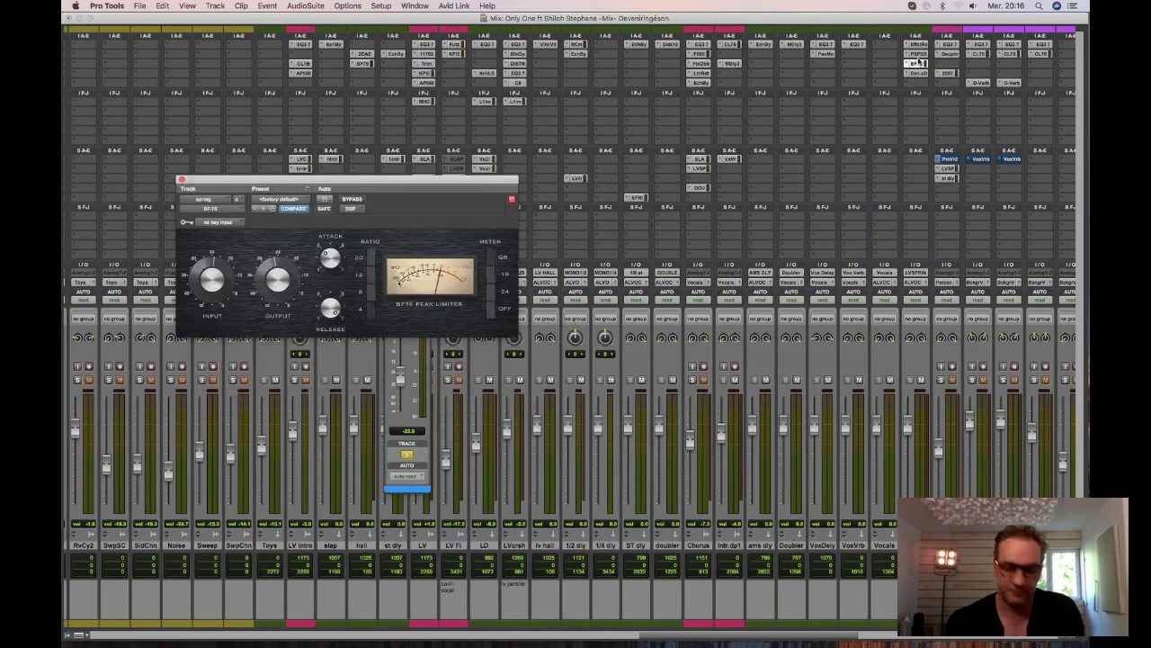
key("space")
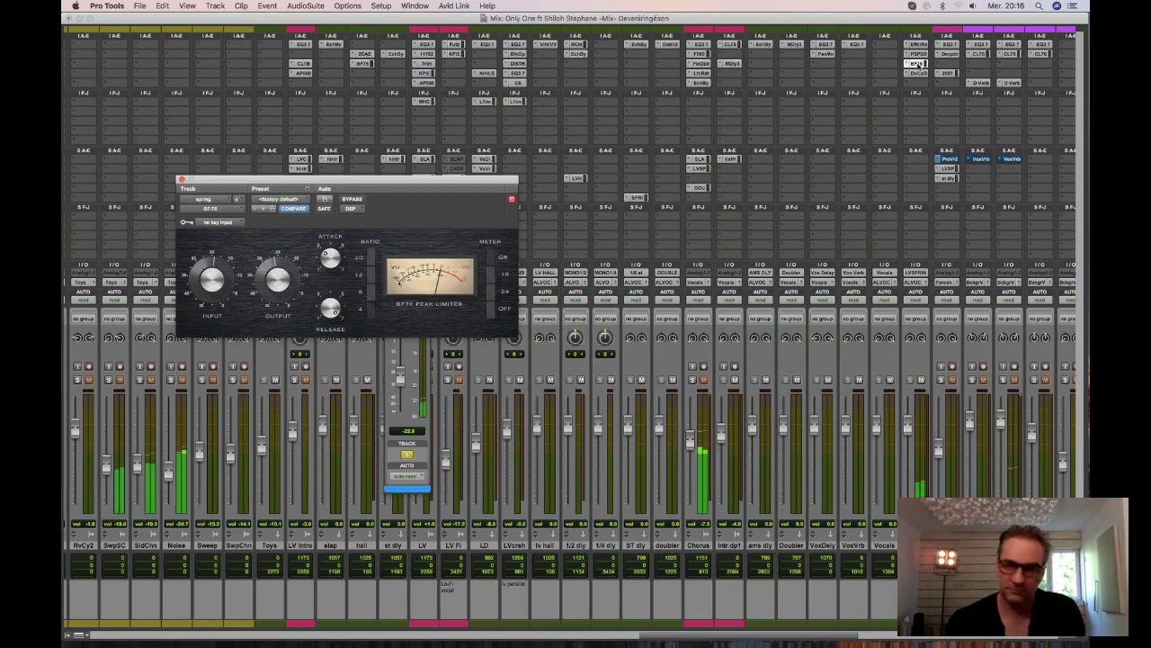
left_click(917, 64, "super")
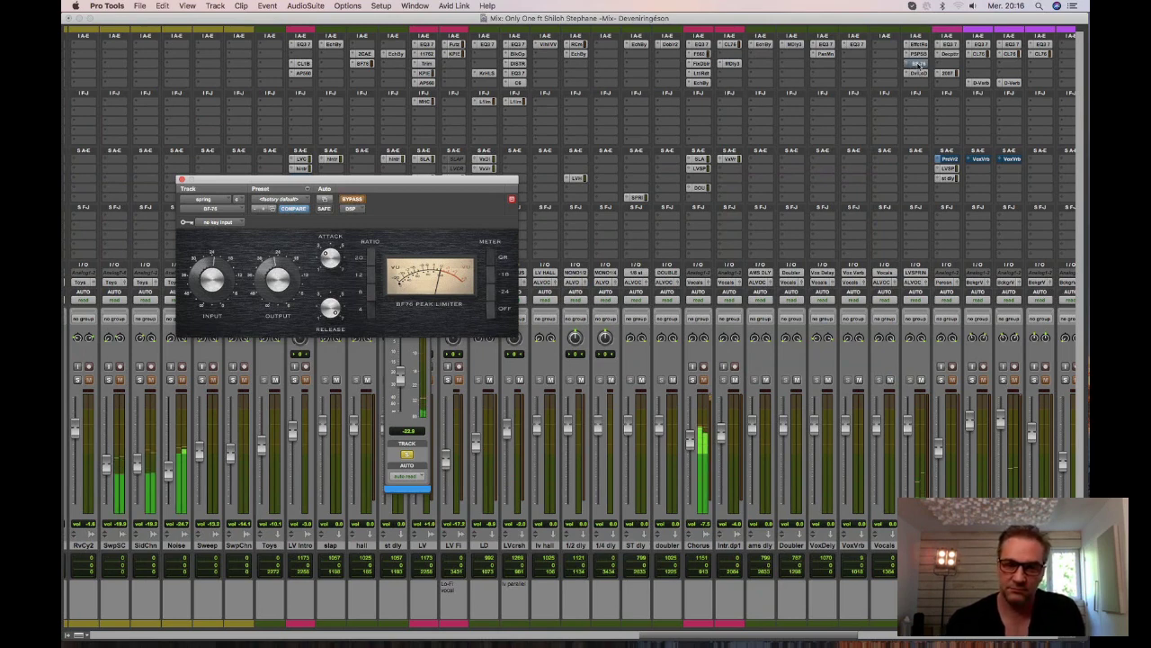
left_click(917, 63, "super")
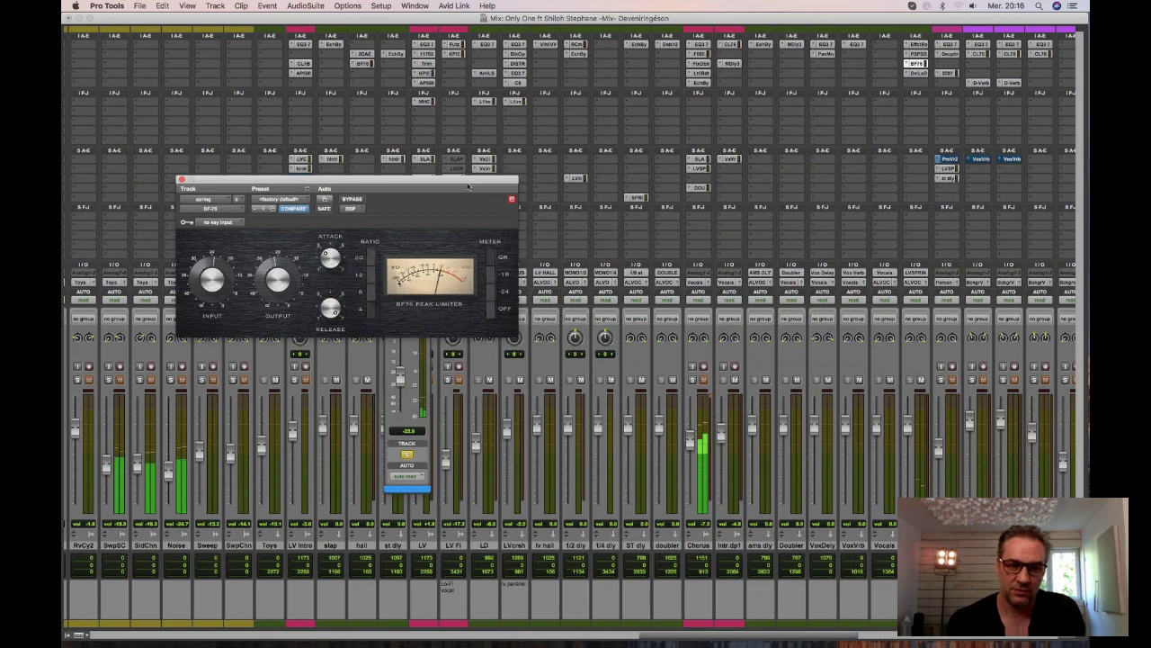
left_click_drag(468, 186, 499, 194)
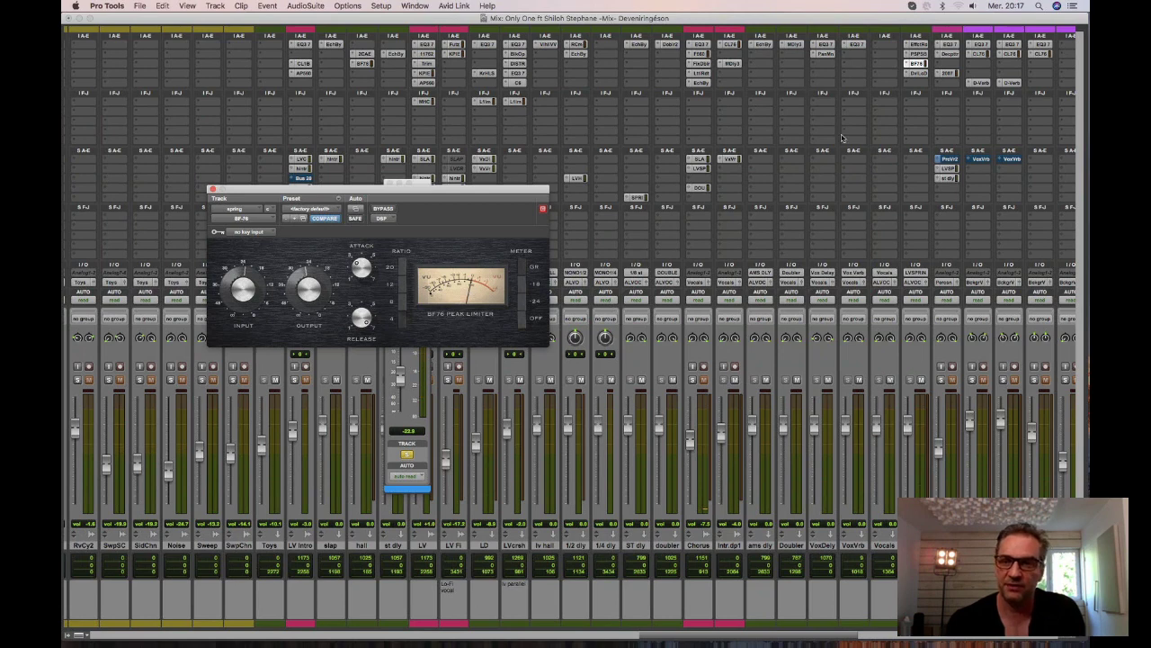
Open the Devil-Loc Deluxe on the spring return and audition it bypassed and re-enabled during playback.
left_click(917, 77)
left_click(918, 75)
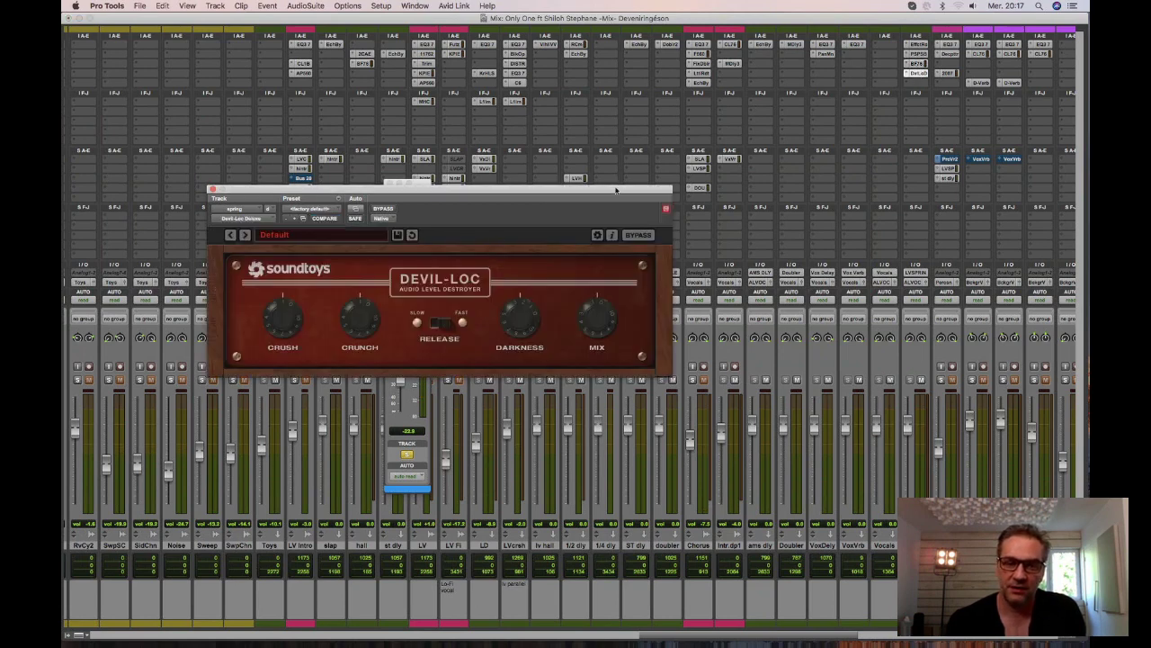
left_click_drag(616, 190, 551, 222)
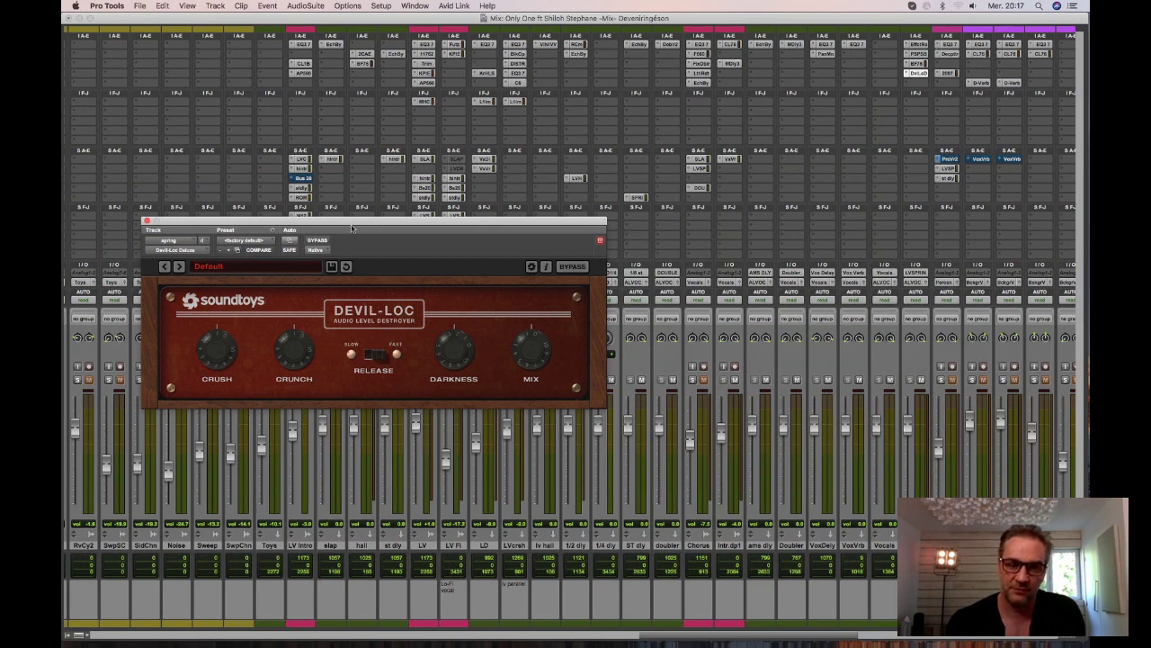
left_click(317, 240)
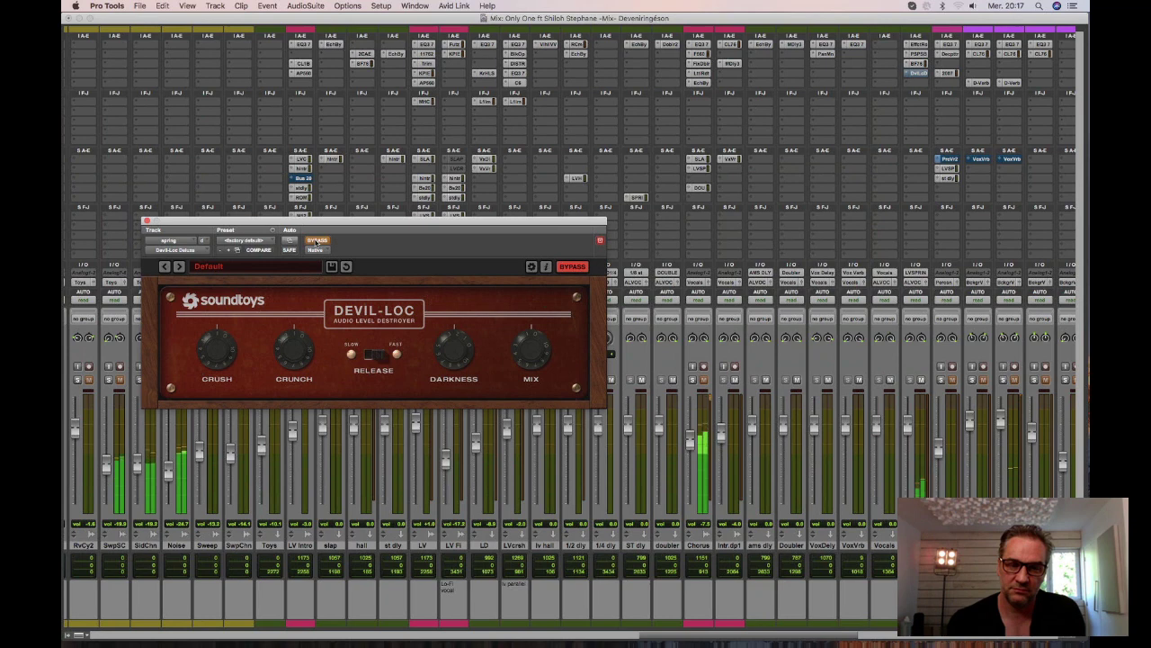
left_click(317, 240)
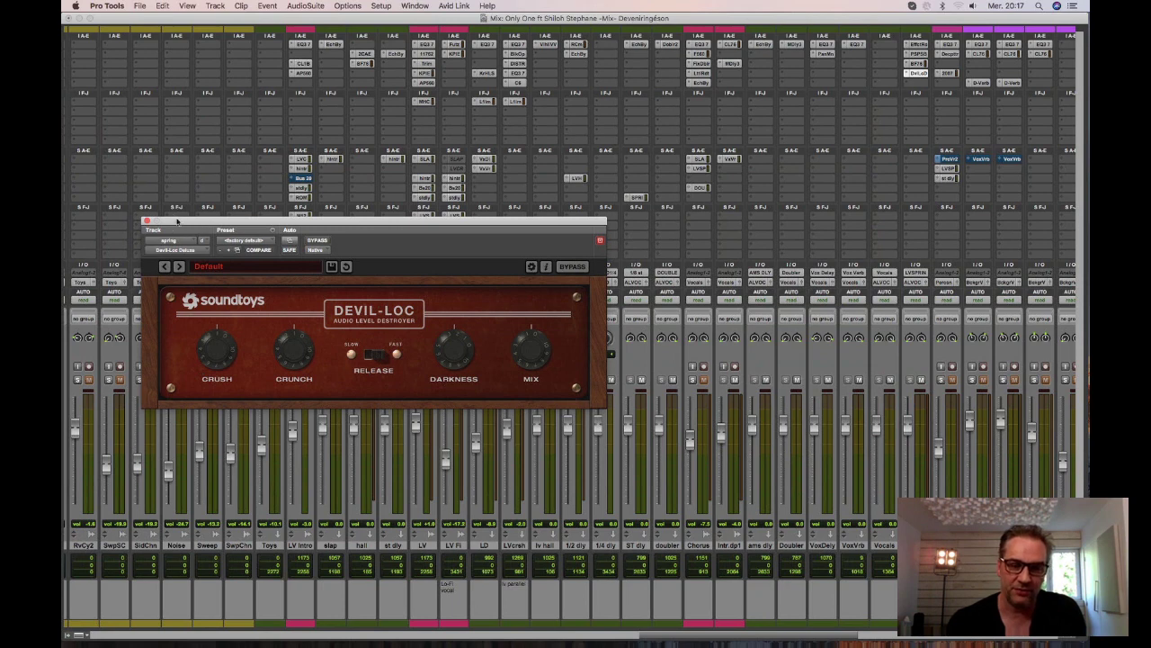
left_click_drag(175, 216, 269, 213)
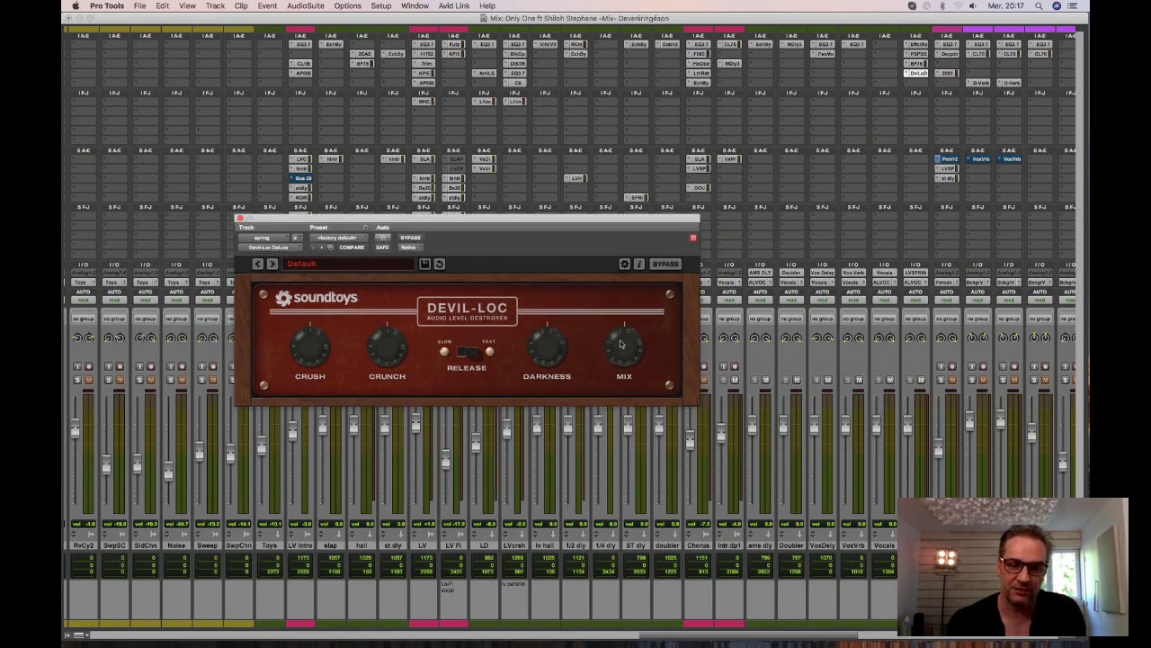
Close the Devil-Loc Deluxe window and bring the Arp track into view in the Edit window.
left_click(239, 219)
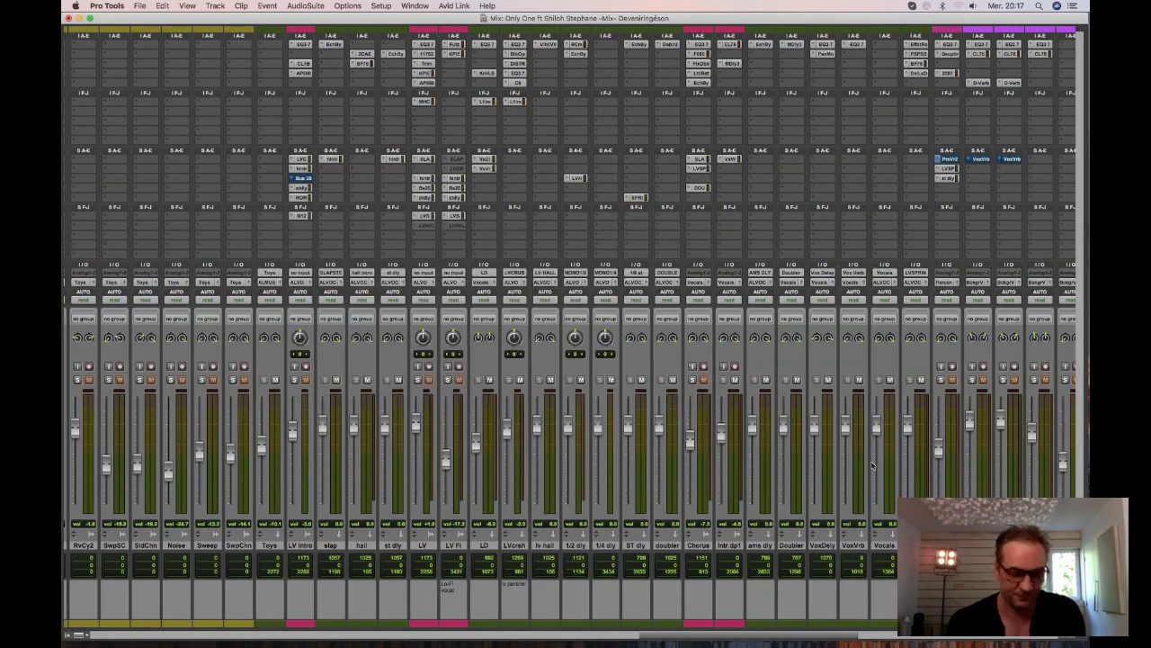
scroll(871, 465, "left", 5)
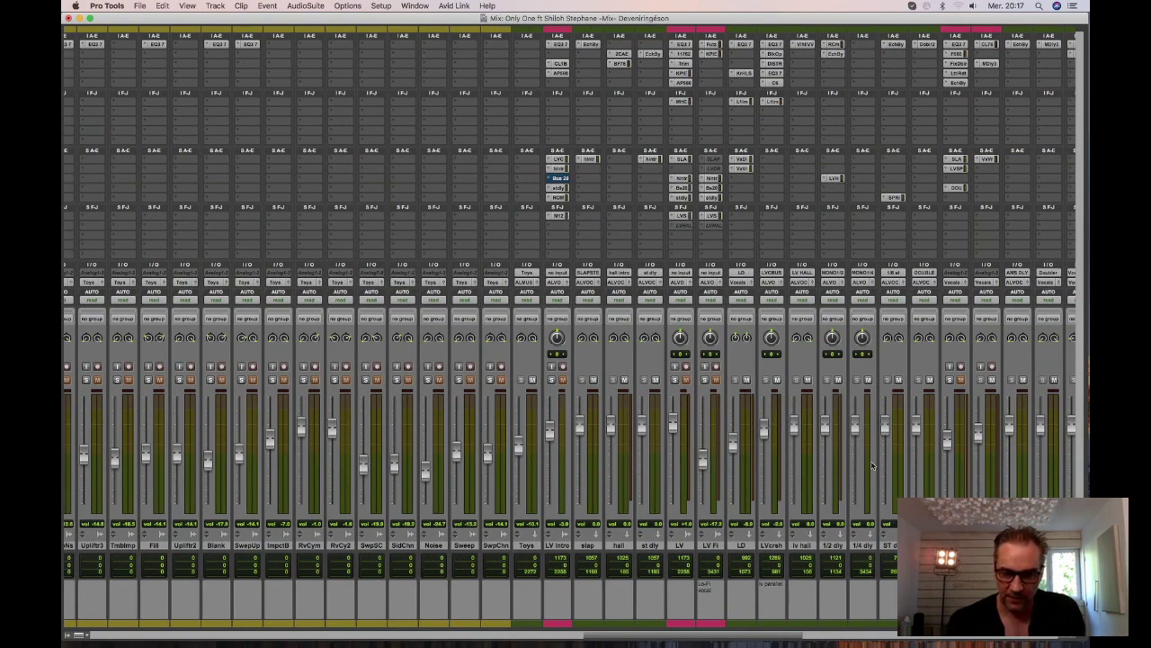
scroll(871, 465, "left", 12)
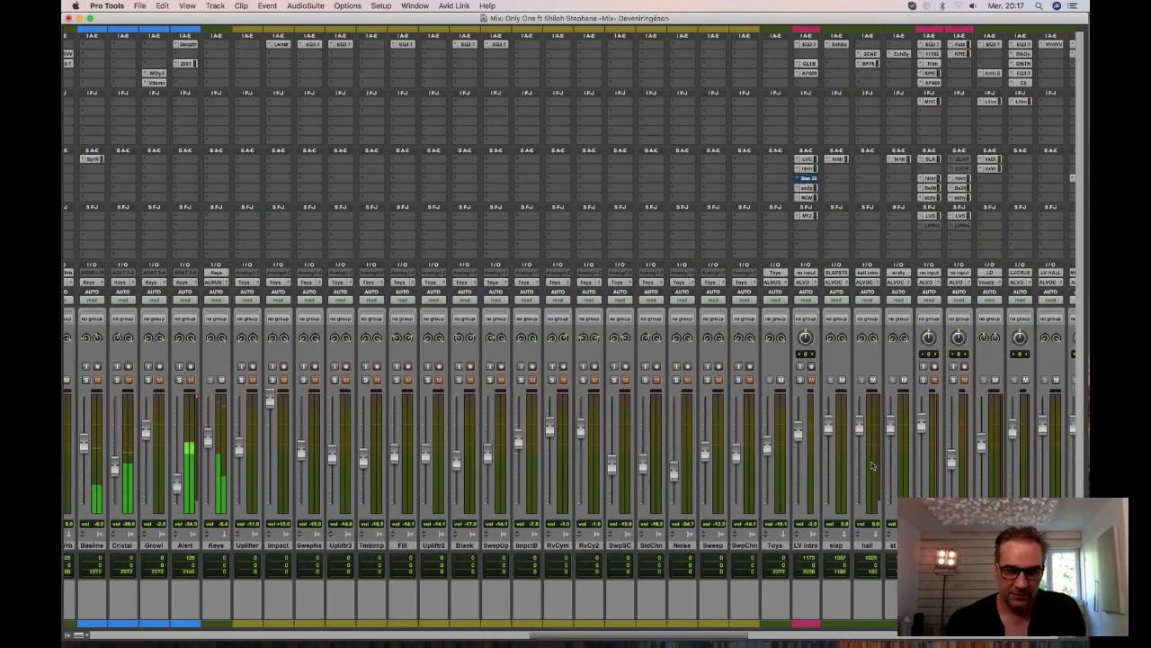
scroll(872, 465, "left", 3)
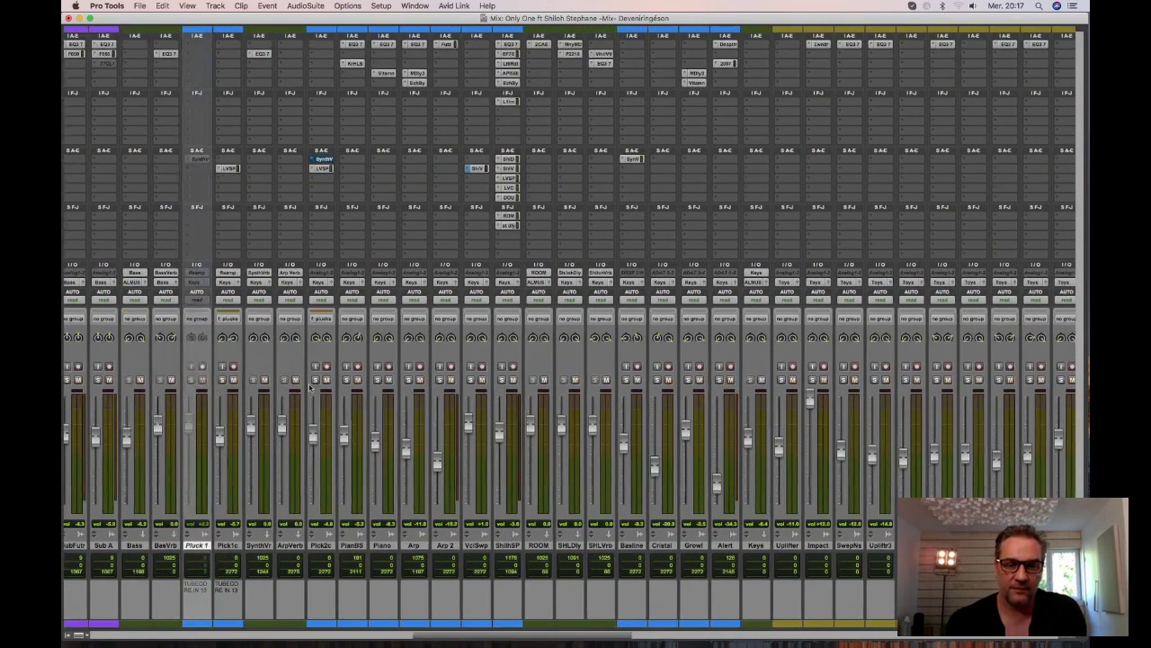
key("super+equal")
scroll(686, 367, "down", 5)
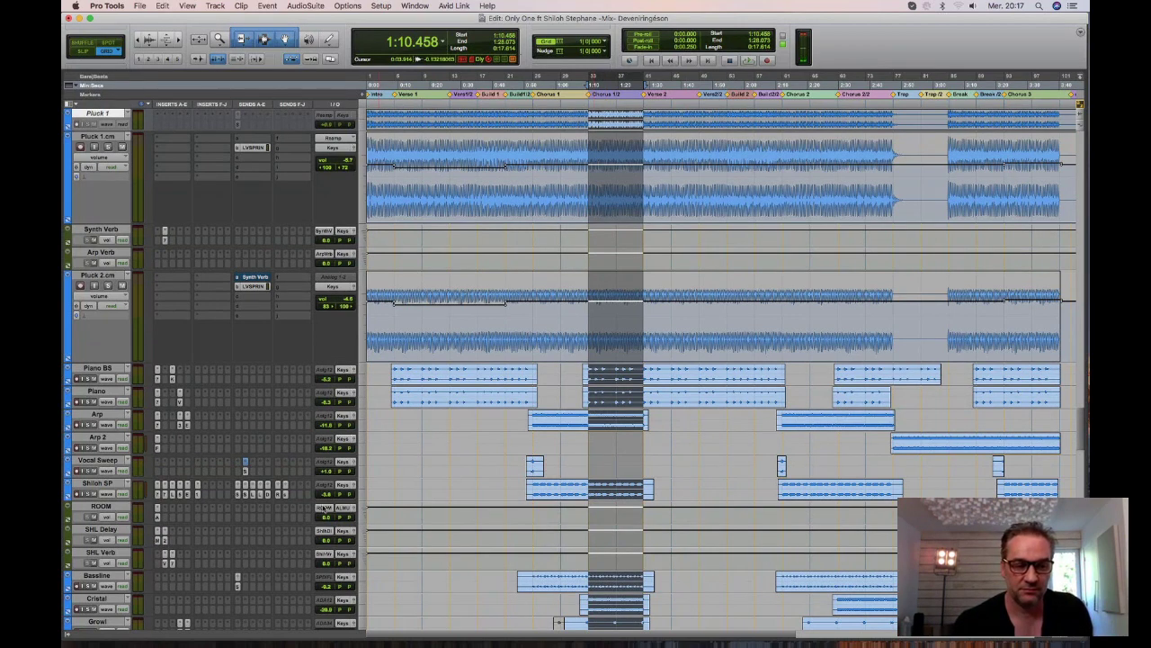
Enlarge the Arp track, solo it and play back its Chorus 1/2 section.
left_click_drag(128, 433, 125, 500)
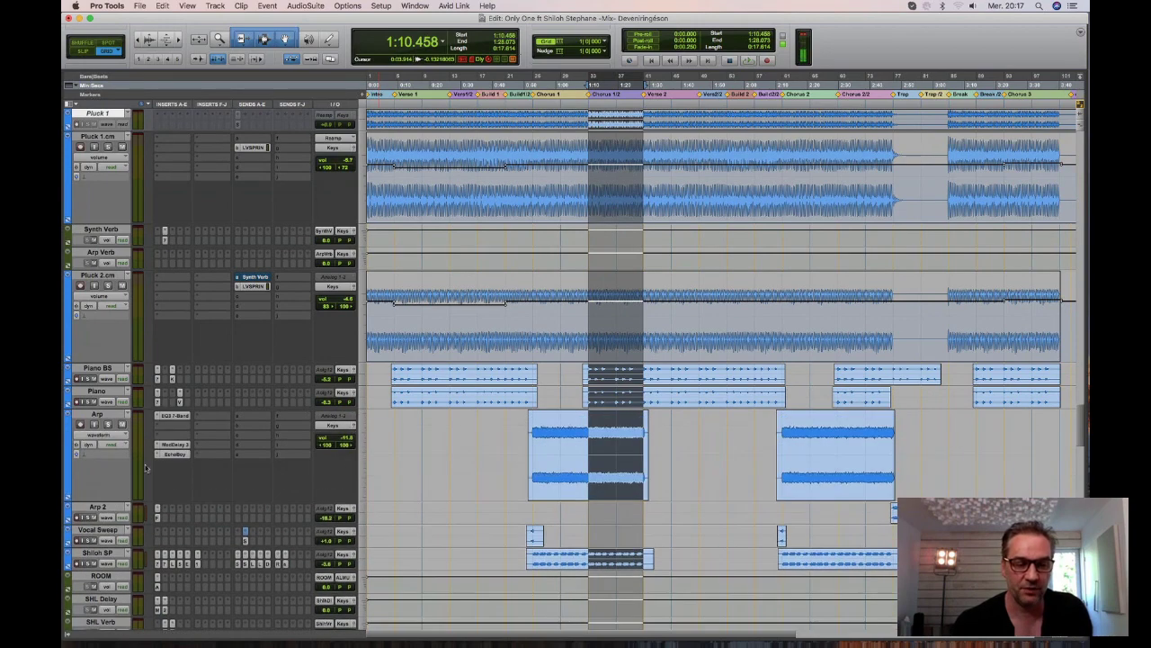
left_click(108, 423)
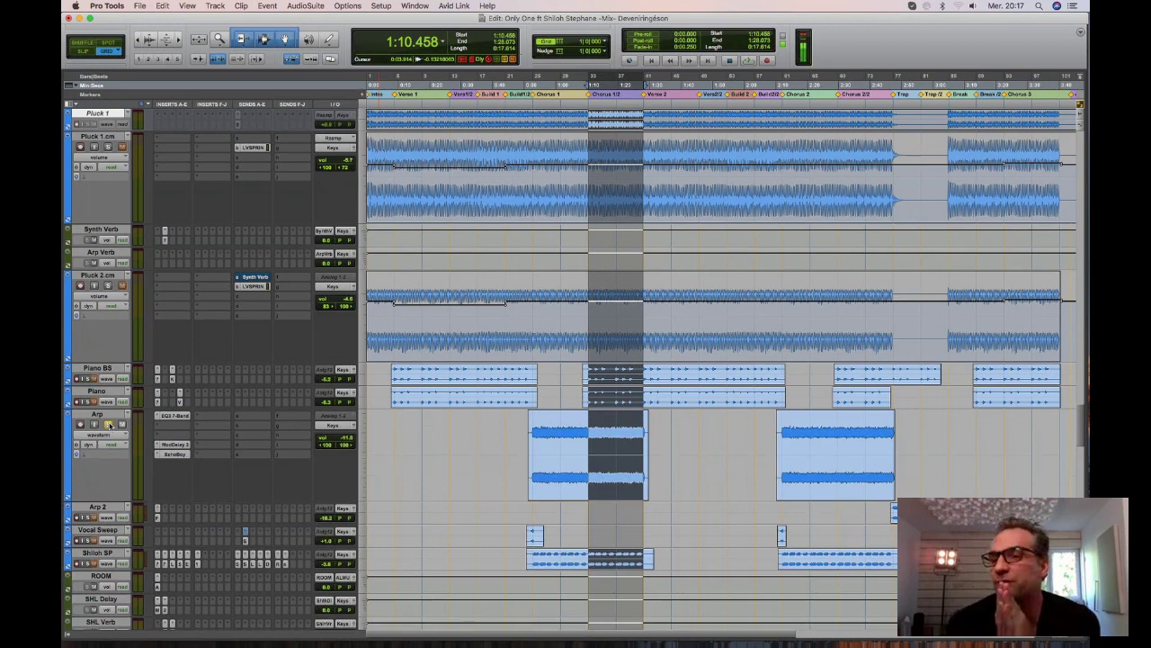
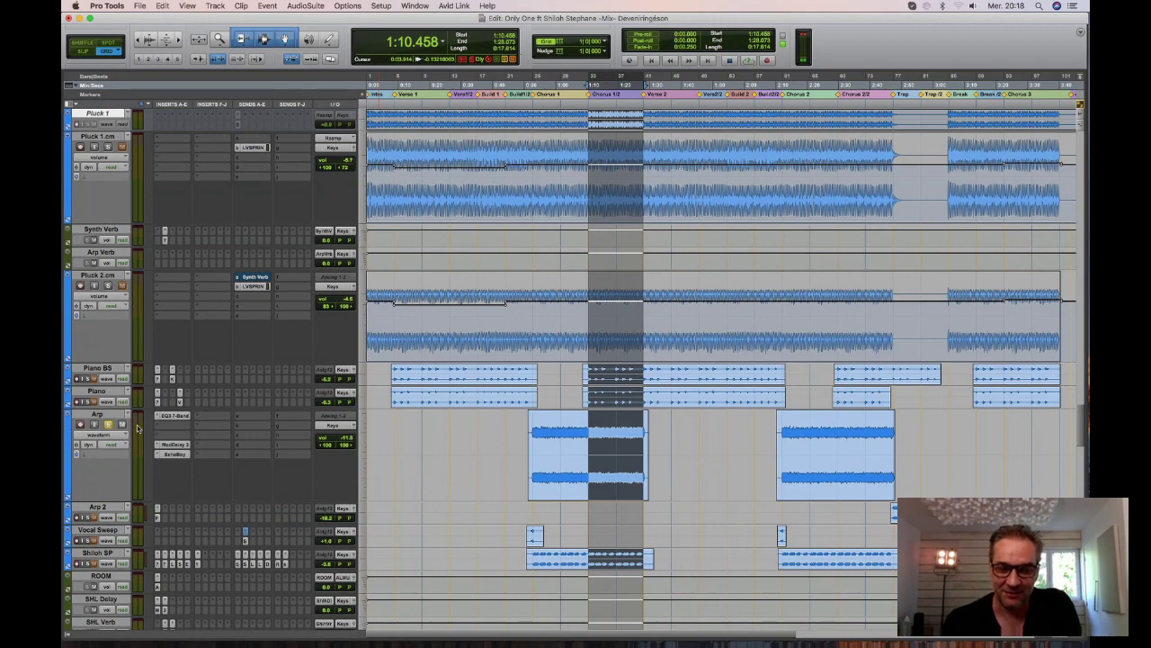
key("super+bracketright")
left_click_drag(721, 423, 827, 423)
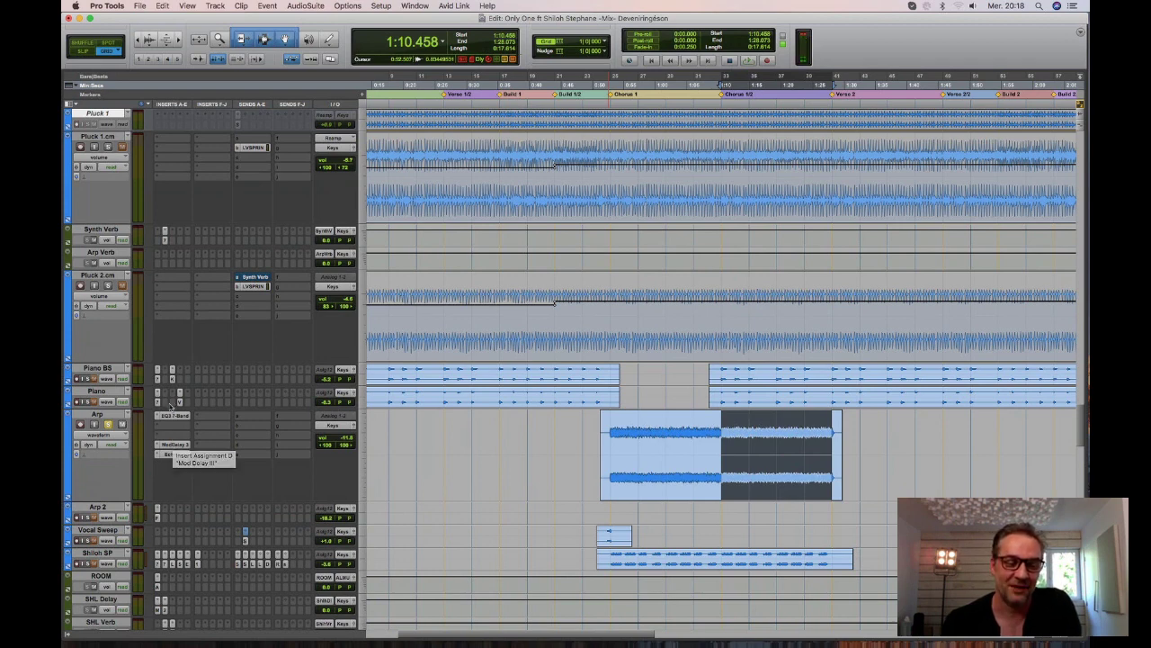
key("space")
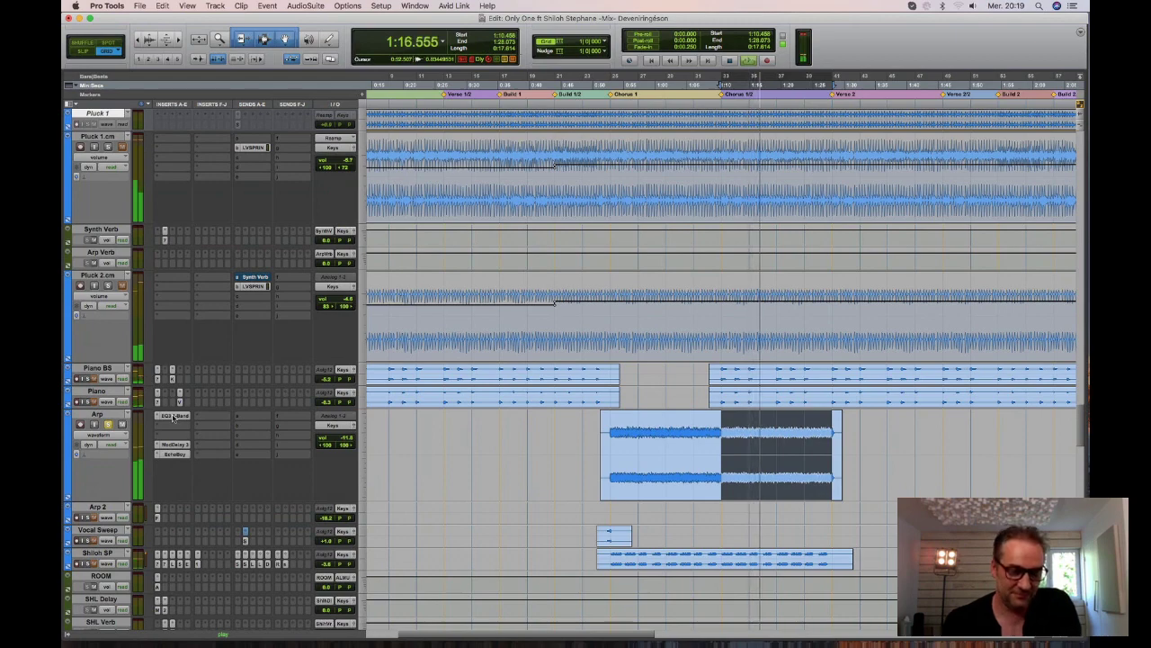
Open the Arp track's EQ3 7-Band, Mod Delay III and EchoBoy inserts and arrange them so all three are visible.
left_click(174, 416)
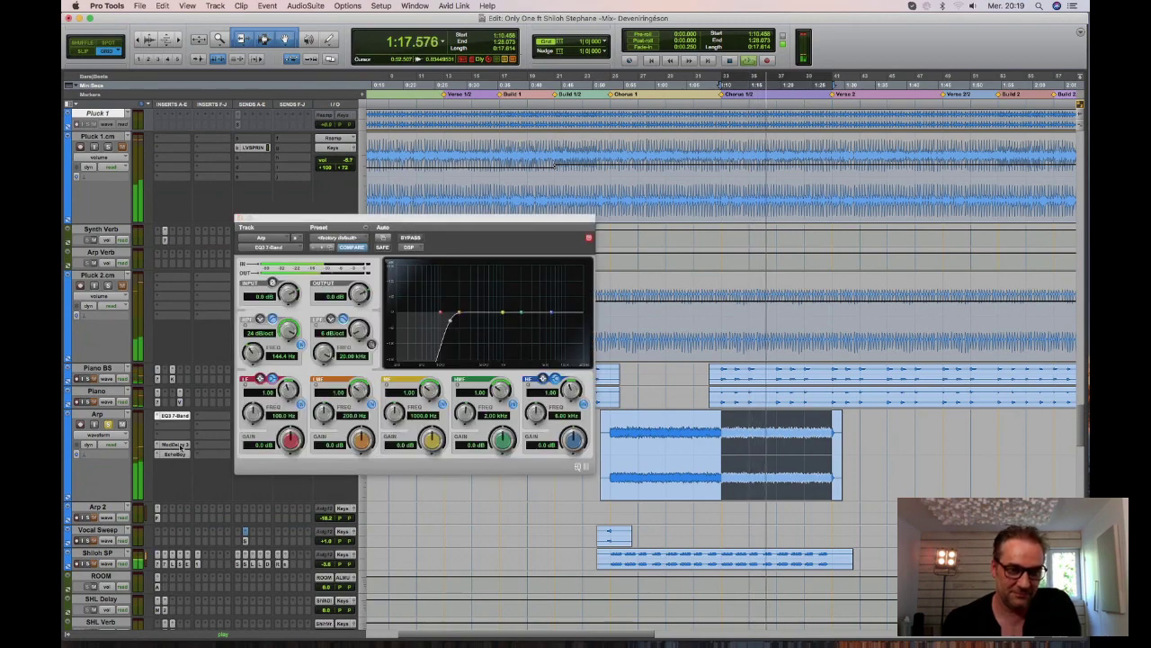
left_click(175, 444)
left_click(178, 454)
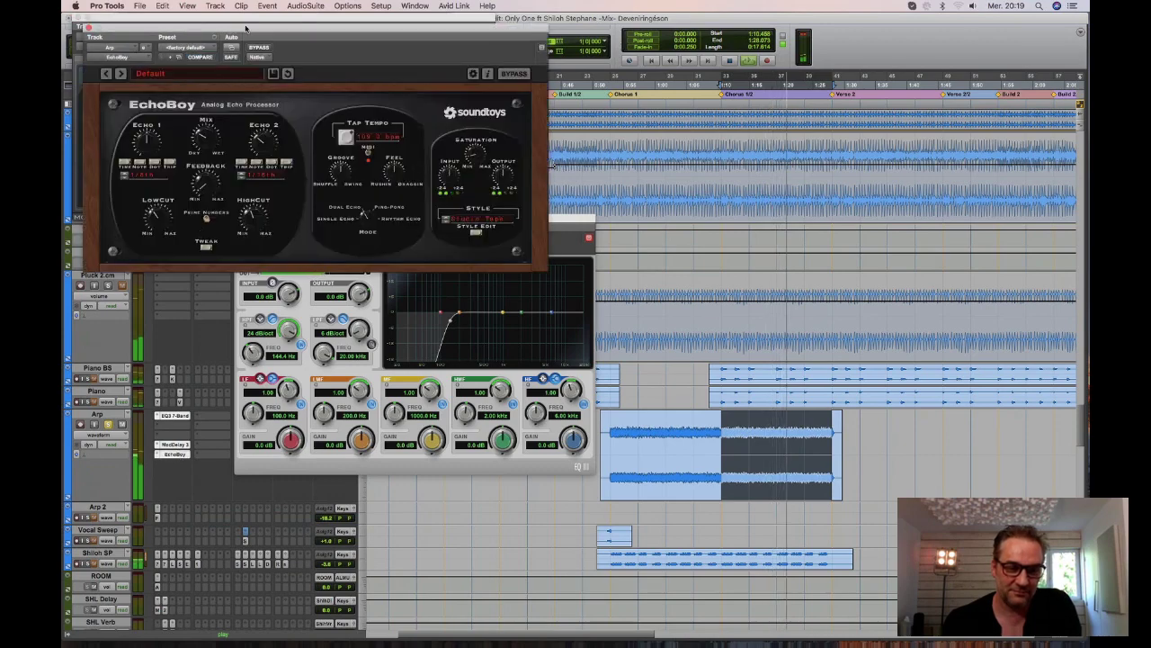
left_click_drag(246, 28, 709, 27)
Audition the soloed Arp with all its inserts bypassed and re-enabled together, and stop playback.
left_click(101, 414)
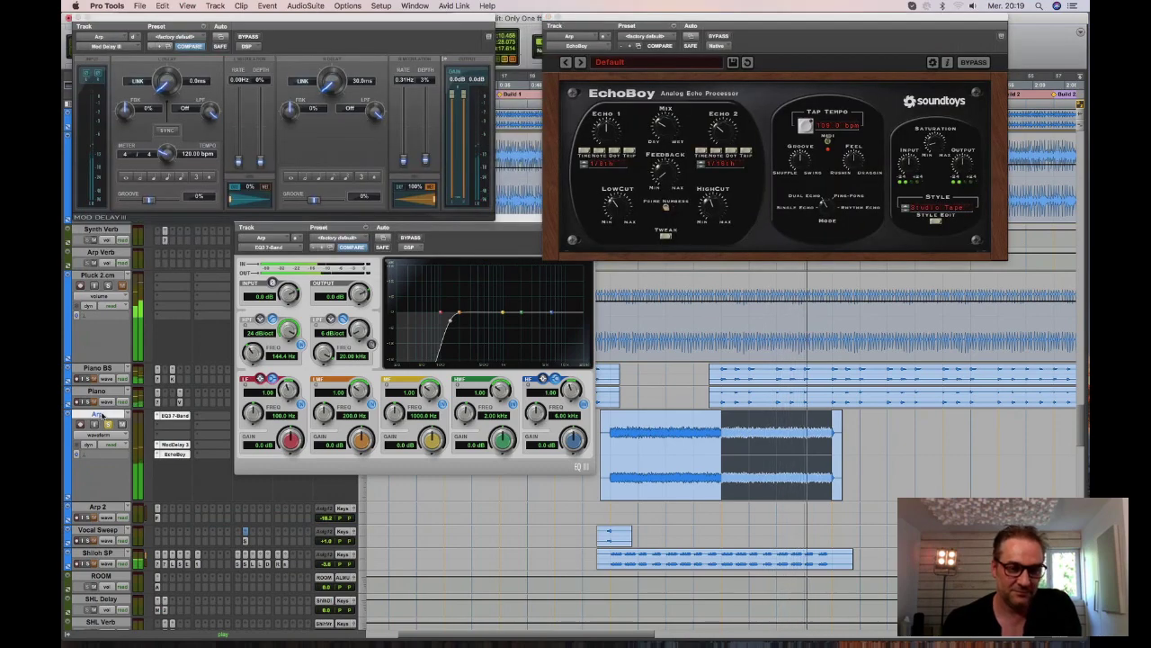
key("shift+a")
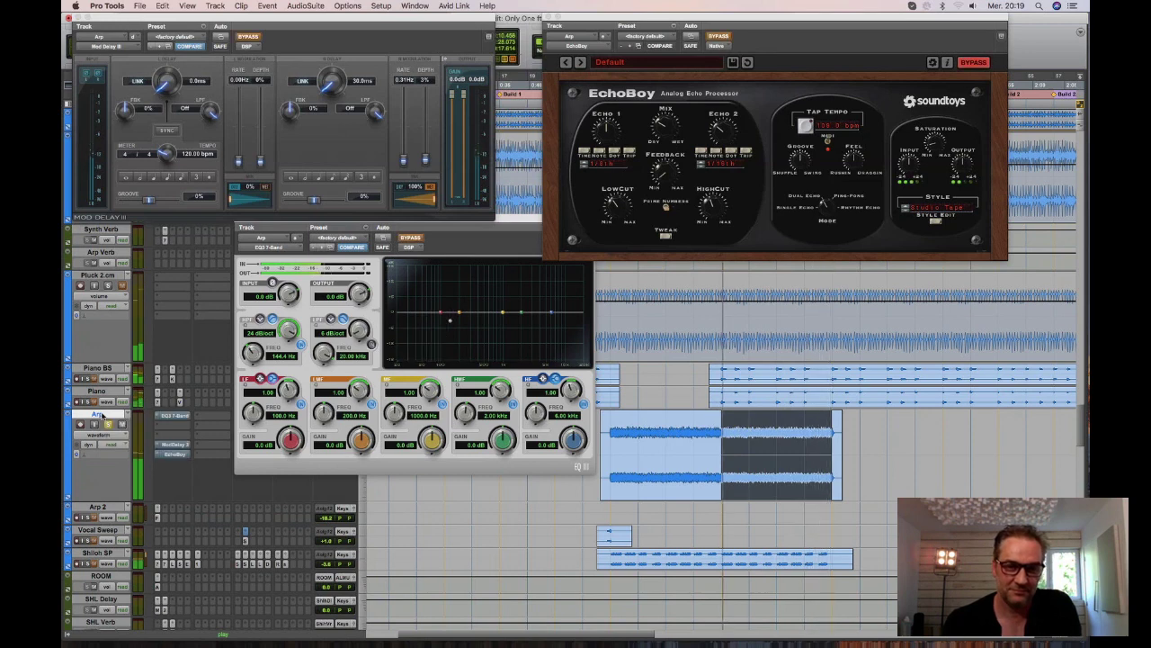
key("shift+a")
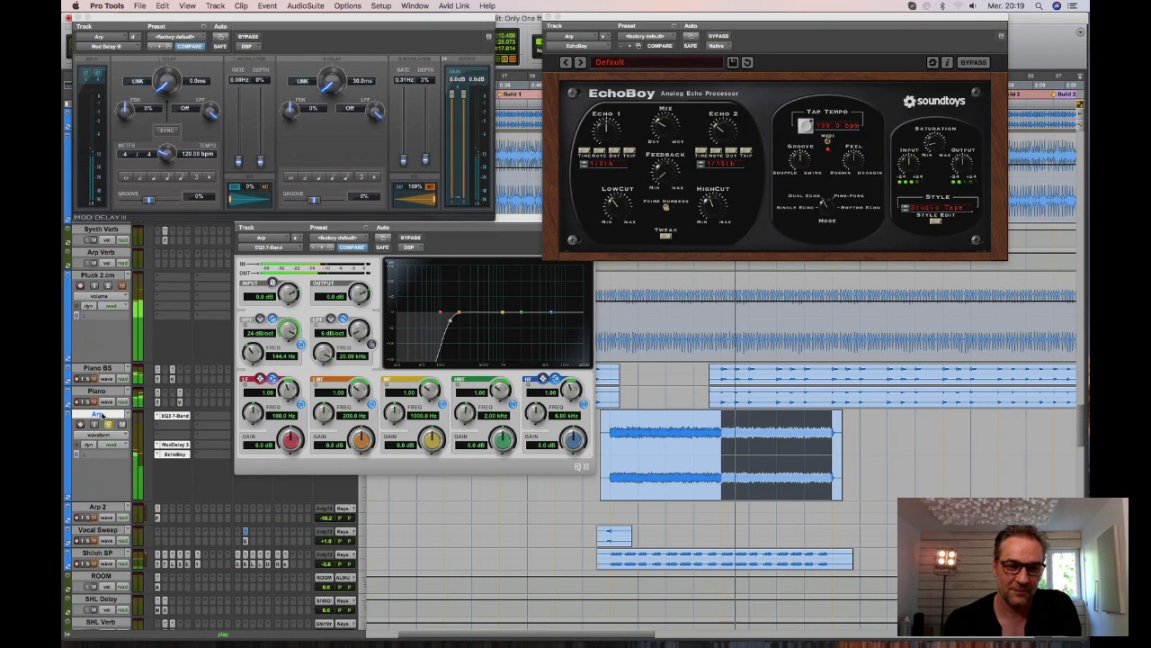
key("space")
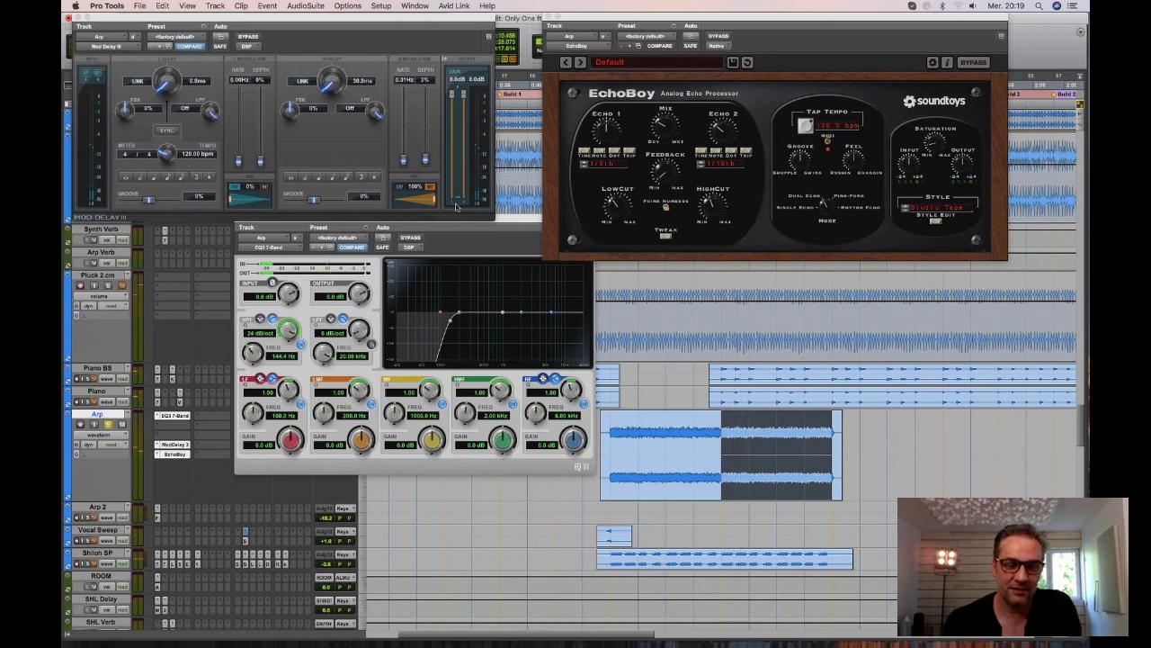
Close the Arp's EQ3 7-Band window and reposition the Mod Delay III window clear of the transport and the Arp inserts.
left_click(501, 225)
left_click_drag(501, 225, 499, 266)
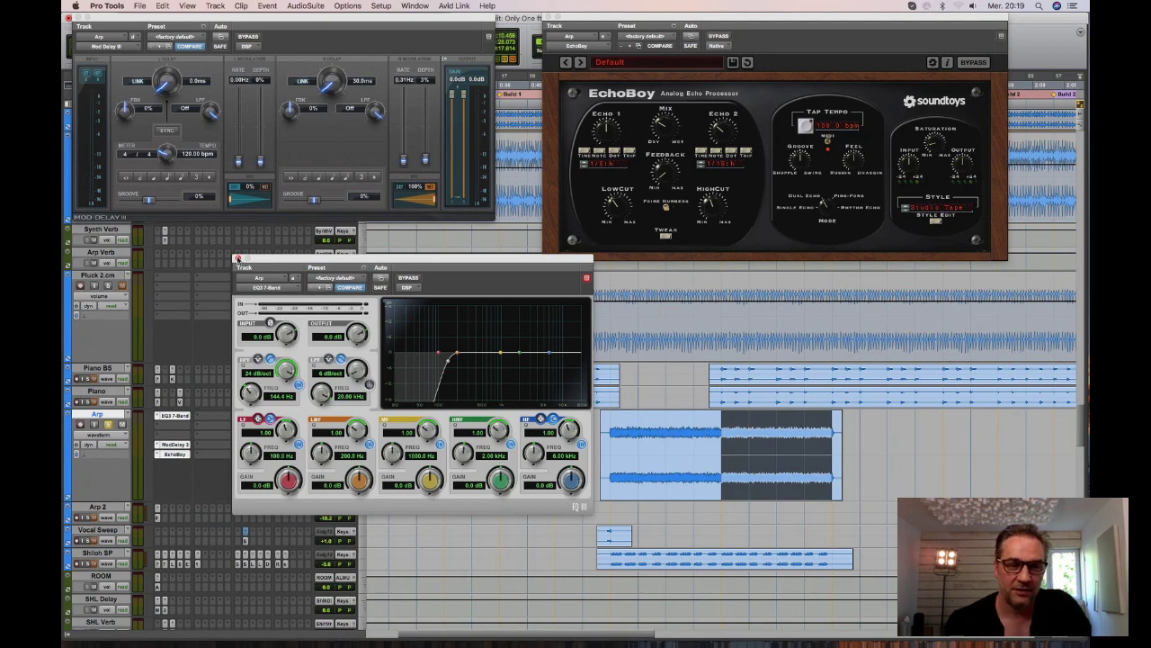
left_click(238, 258)
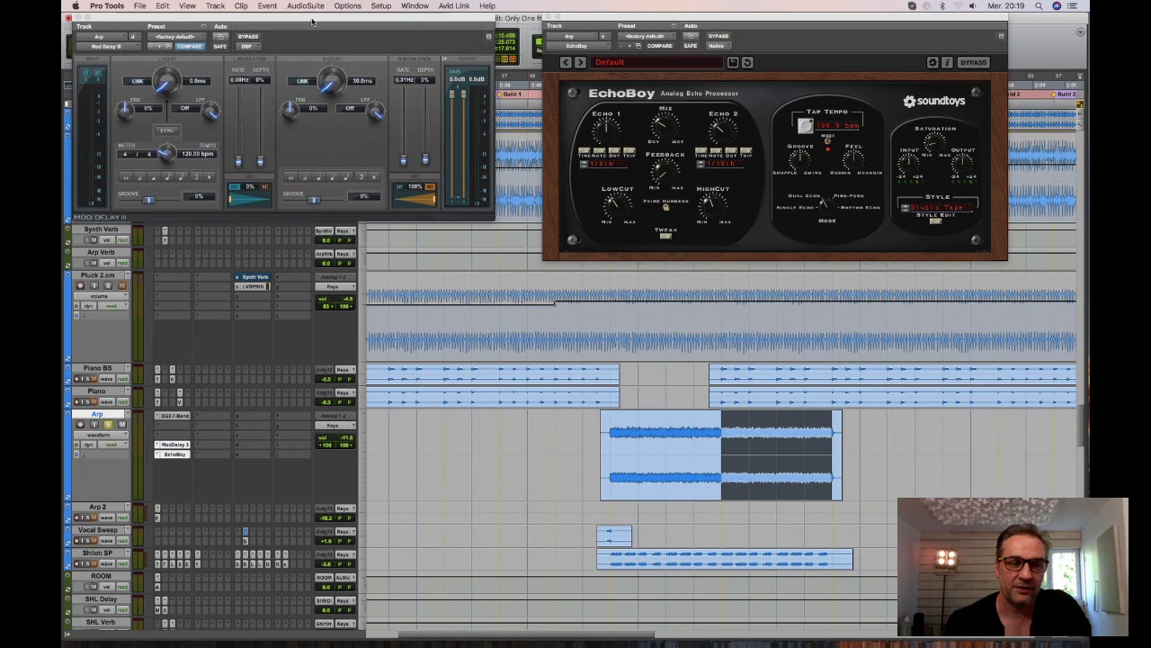
left_click_drag(312, 20, 325, 60)
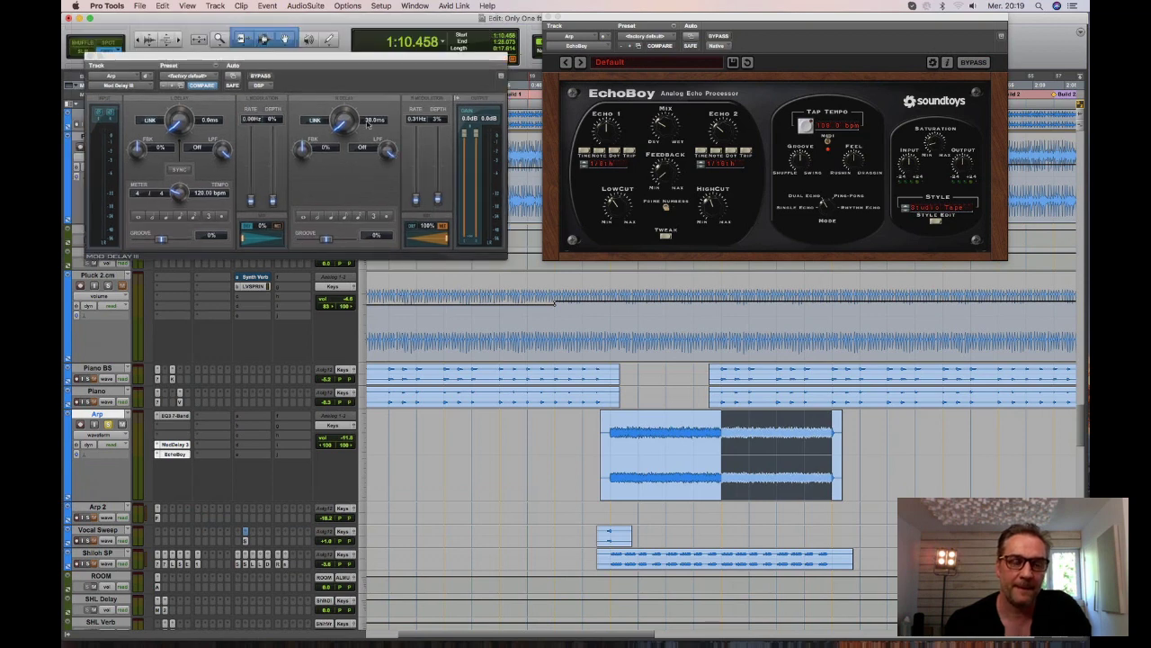
left_click_drag(340, 64, 345, 90)
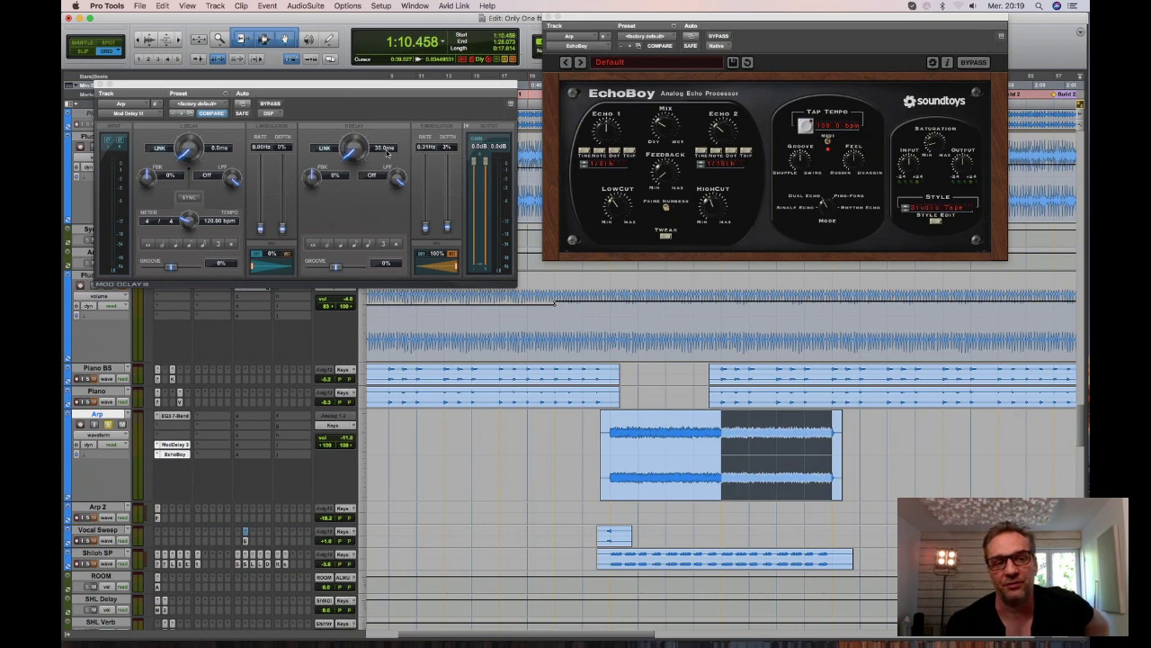
left_click_drag(356, 89, 368, 177)
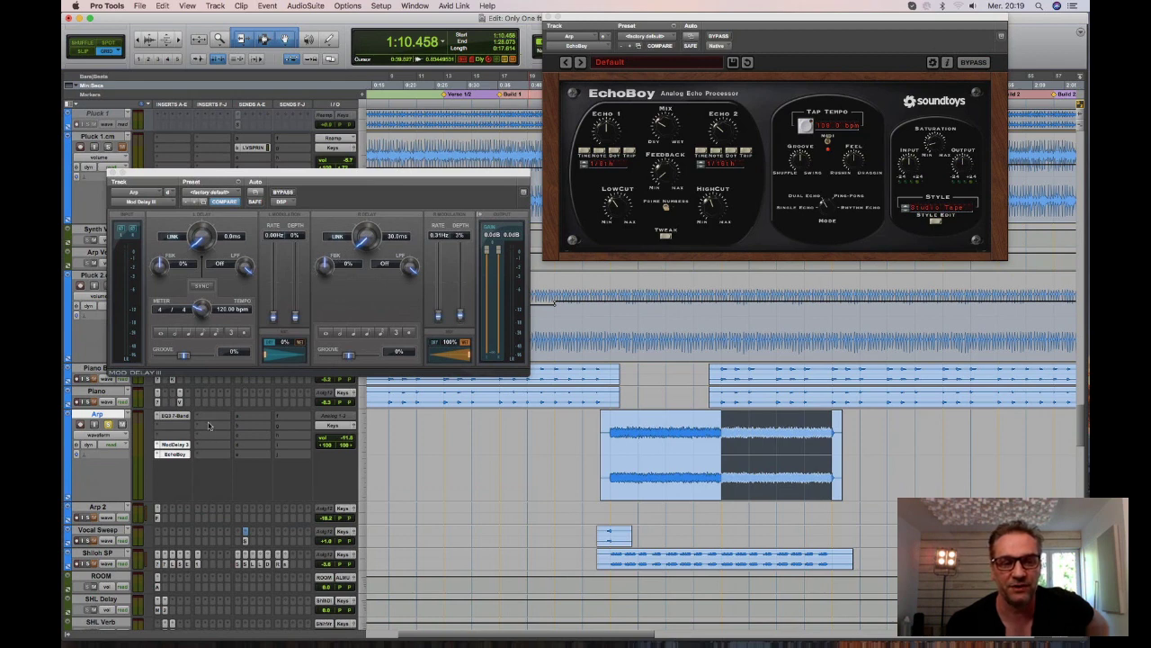
Bypass EchoBoy on the Arp and audition Mod Delay III alternately bypassed and enabled during playback.
left_click(283, 193)
left_click(176, 454, "super")
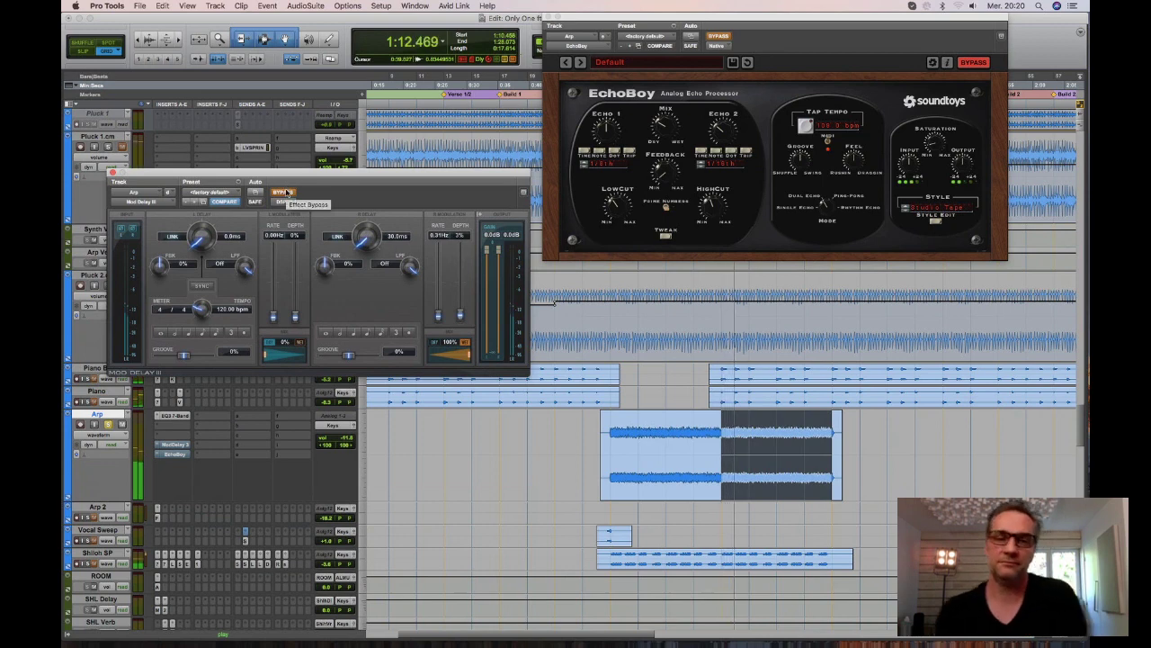
left_click(282, 192)
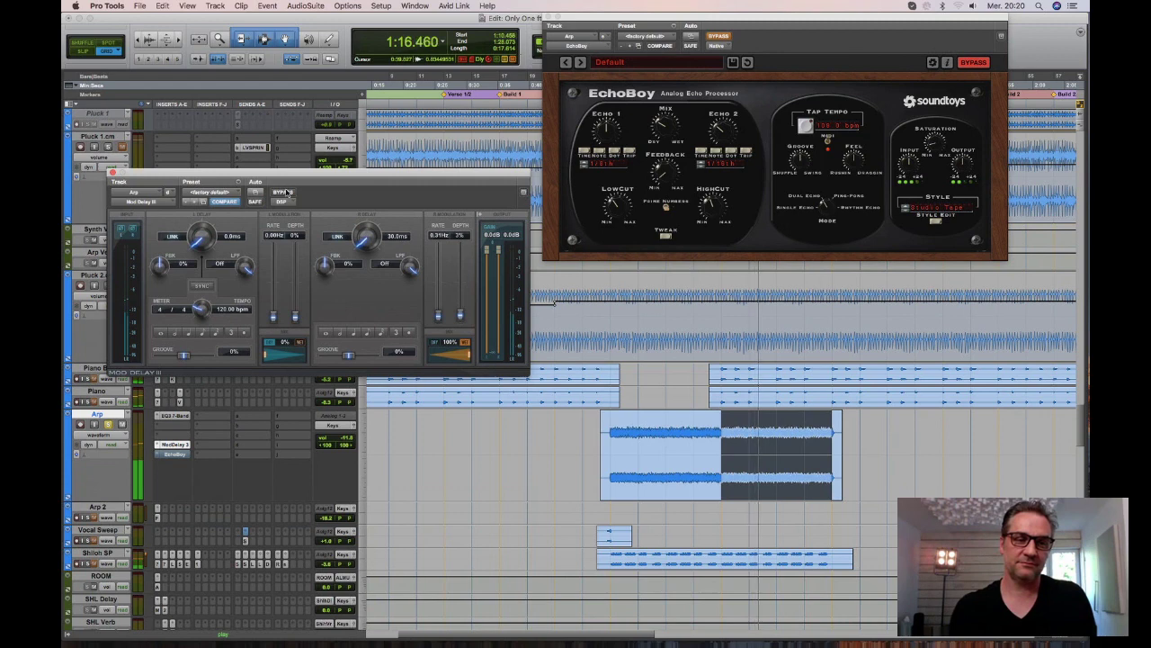
left_click(283, 192)
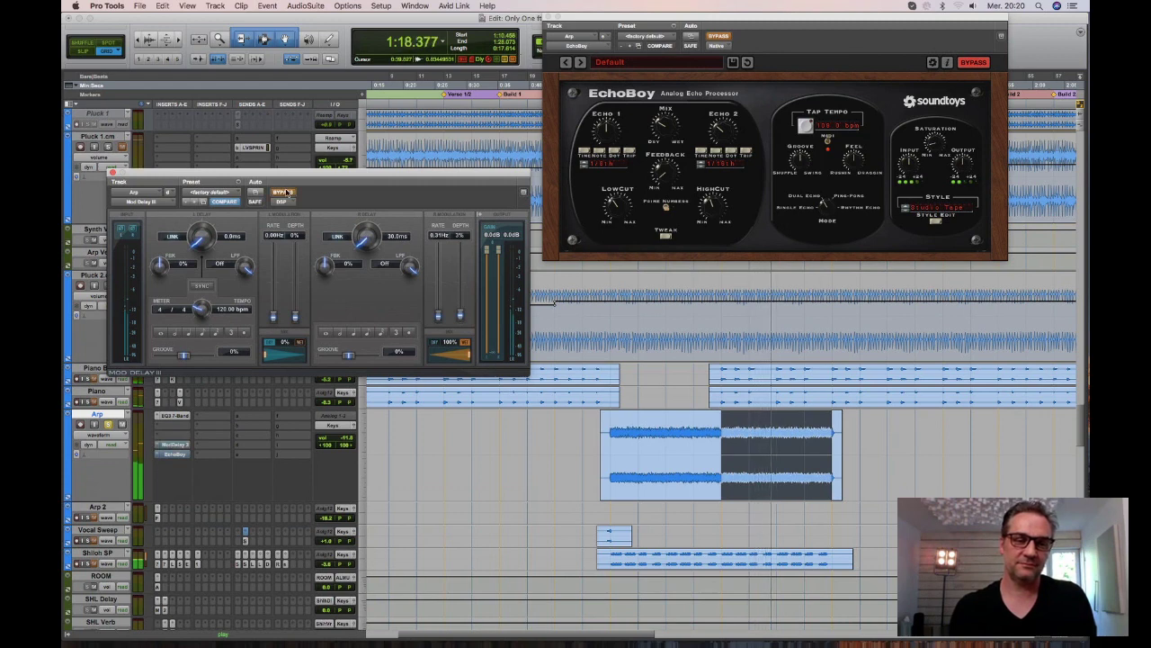
left_click(284, 193)
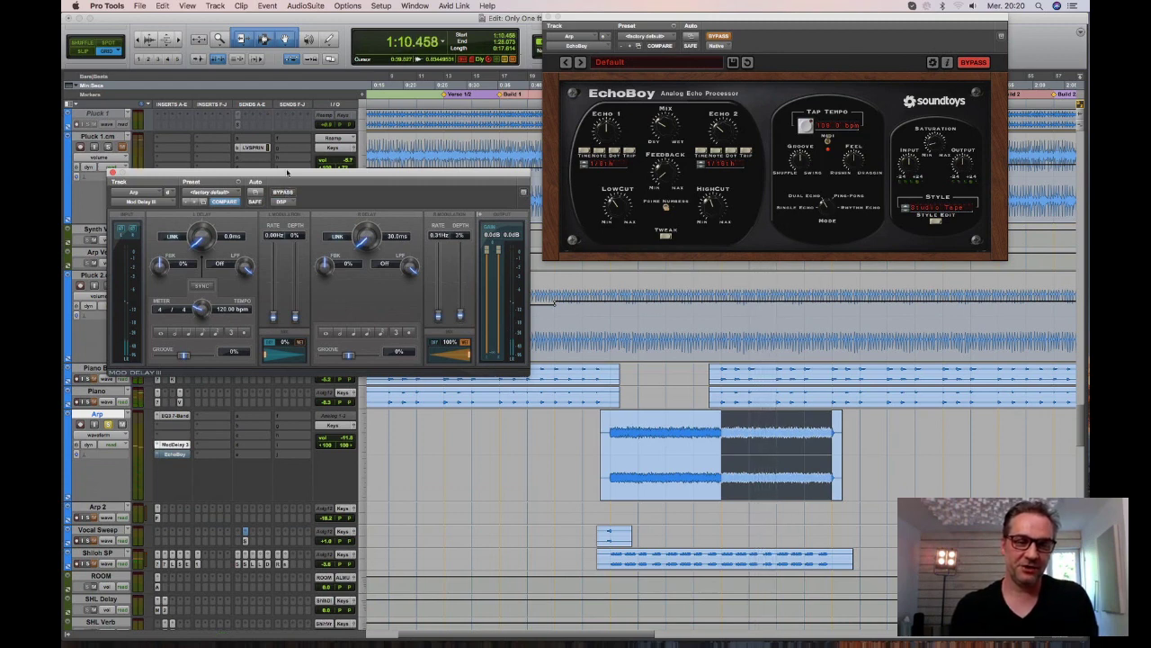
mouse_move(288, 173)
left_mouse_down()
mouse_move(296, 132)
mouse_move(292, 173)
left_mouse_up()
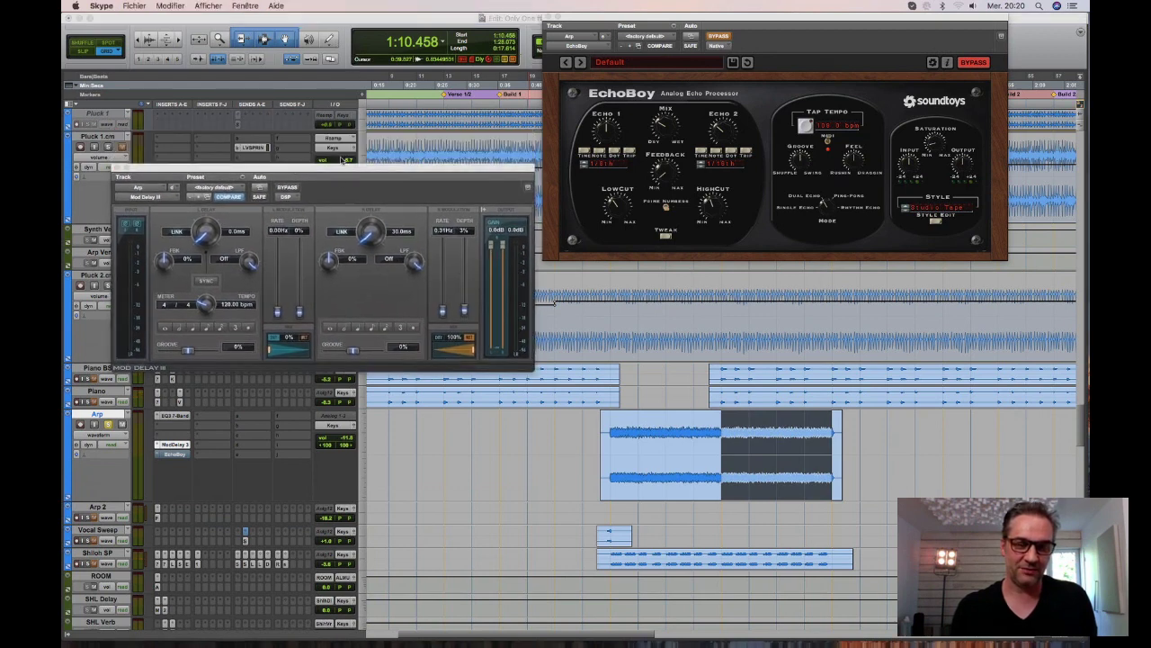
left_click_drag(339, 173, 334, 144)
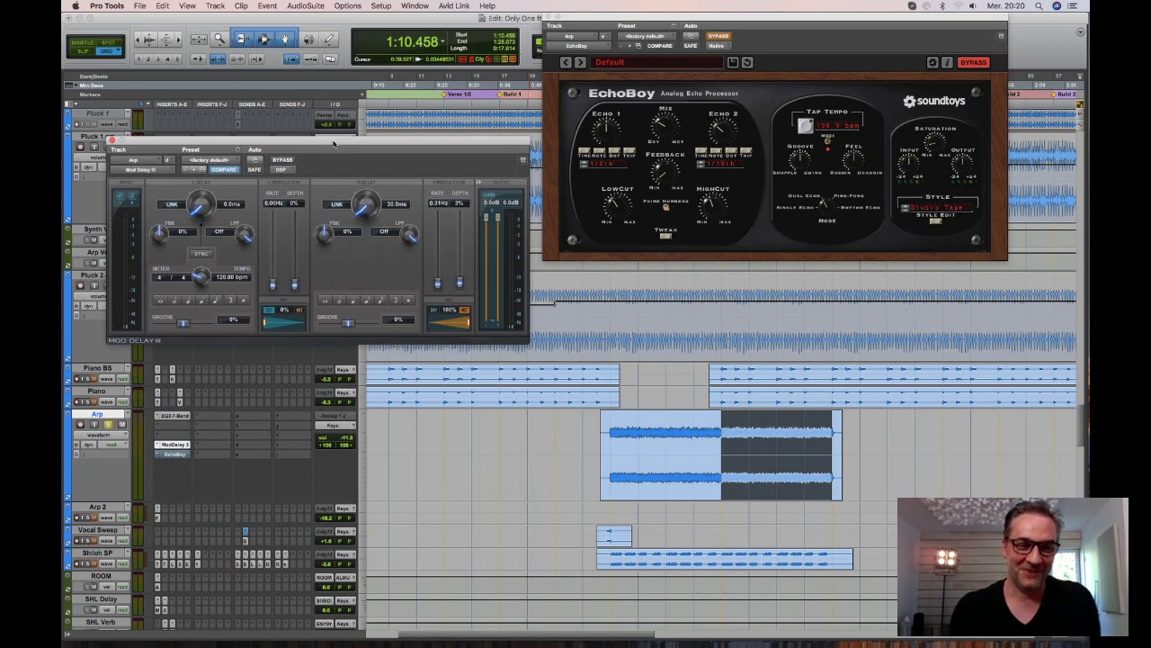
left_click_drag(334, 143, 336, 141)
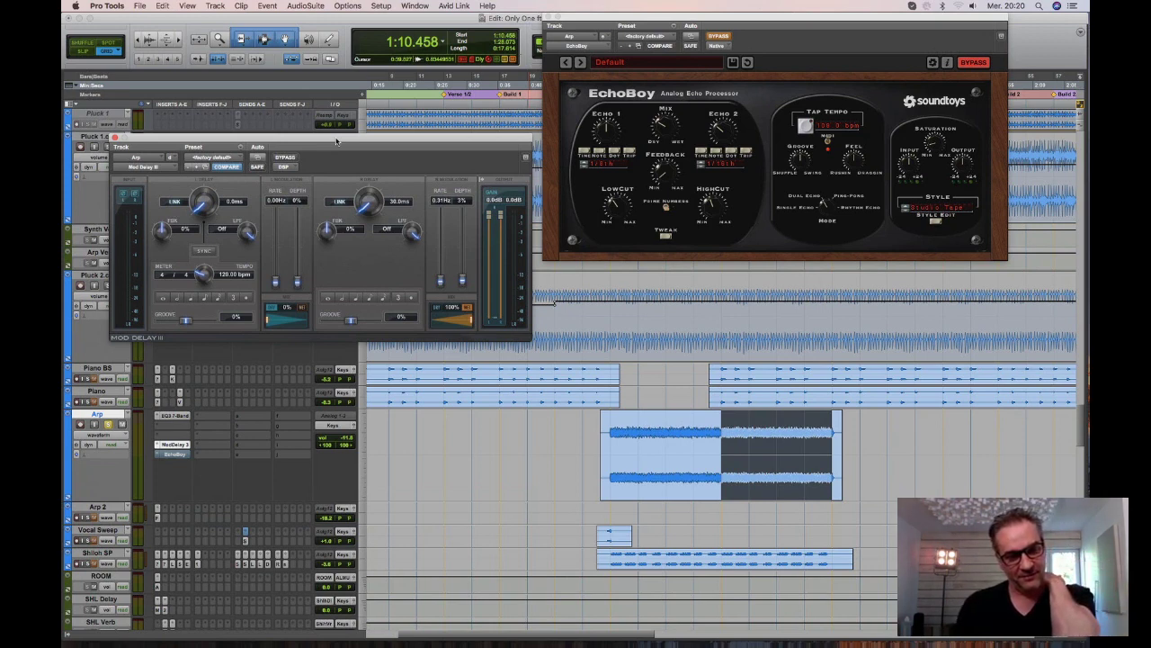
mouse_move(336, 142)
left_mouse_down()
mouse_move(355, 141)
mouse_move(342, 138)
left_mouse_up()
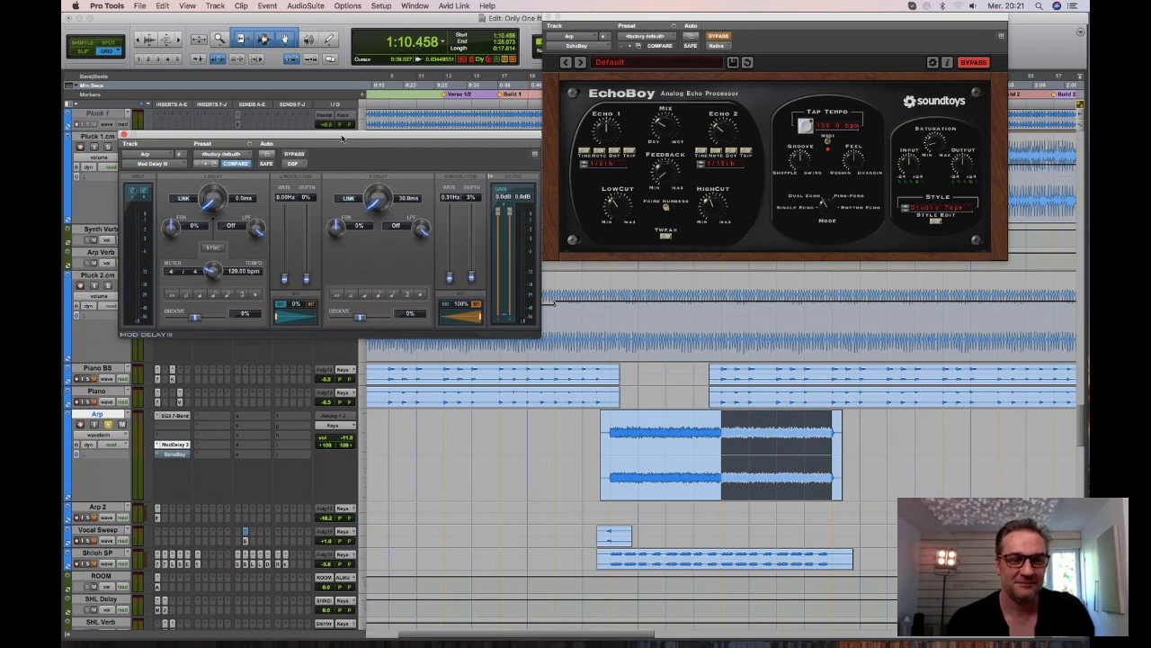
left_click_drag(342, 137, 314, 146)
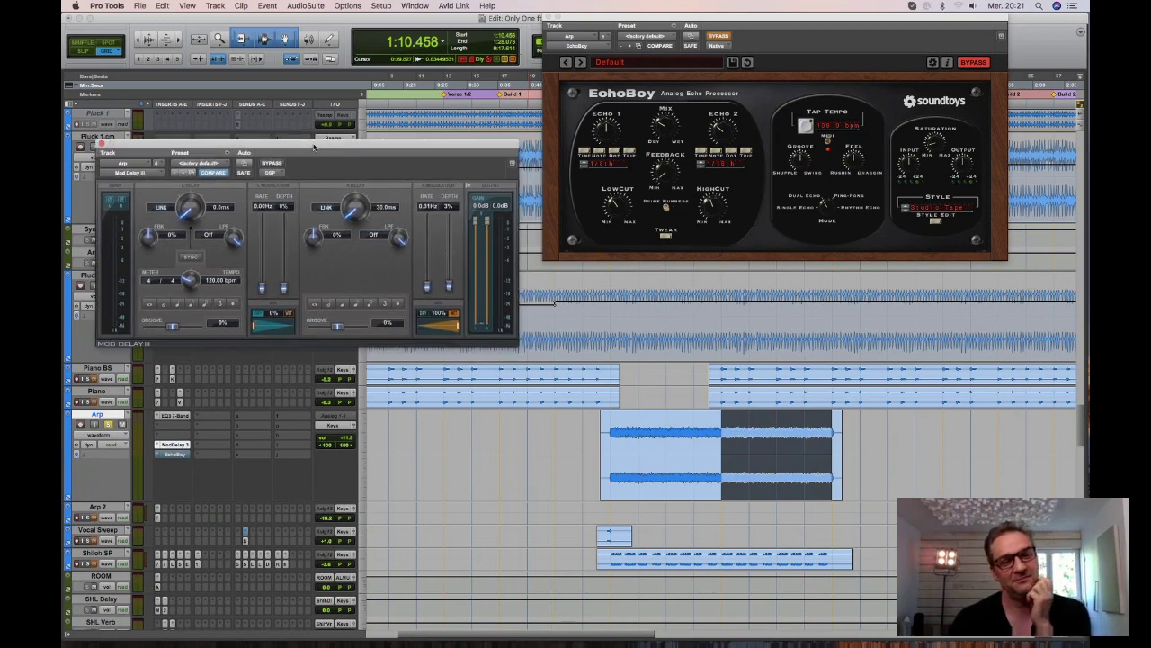
left_click_drag(314, 146, 315, 141)
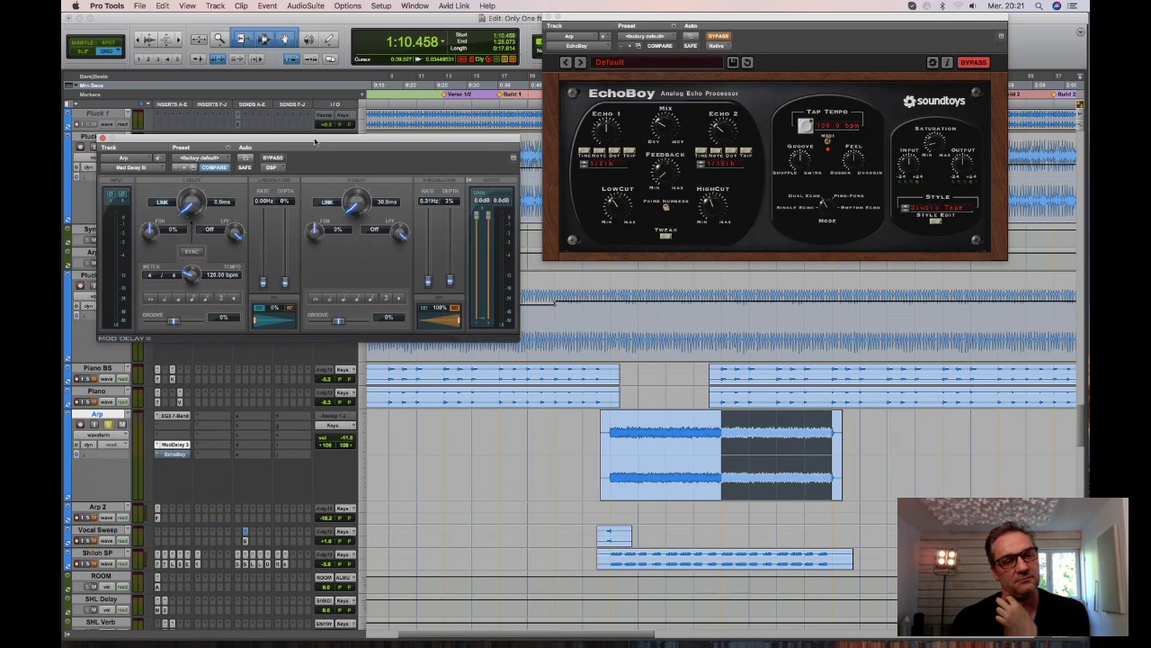
left_click_drag(315, 141, 315, 138)
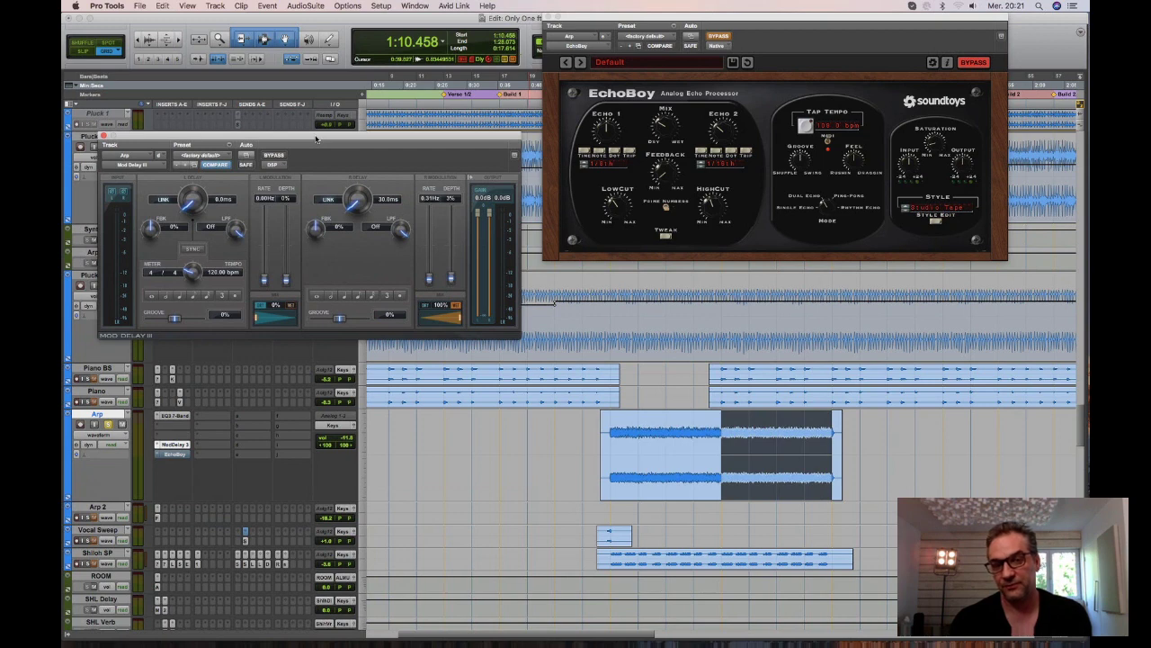
left_click_drag(316, 137, 330, 137)
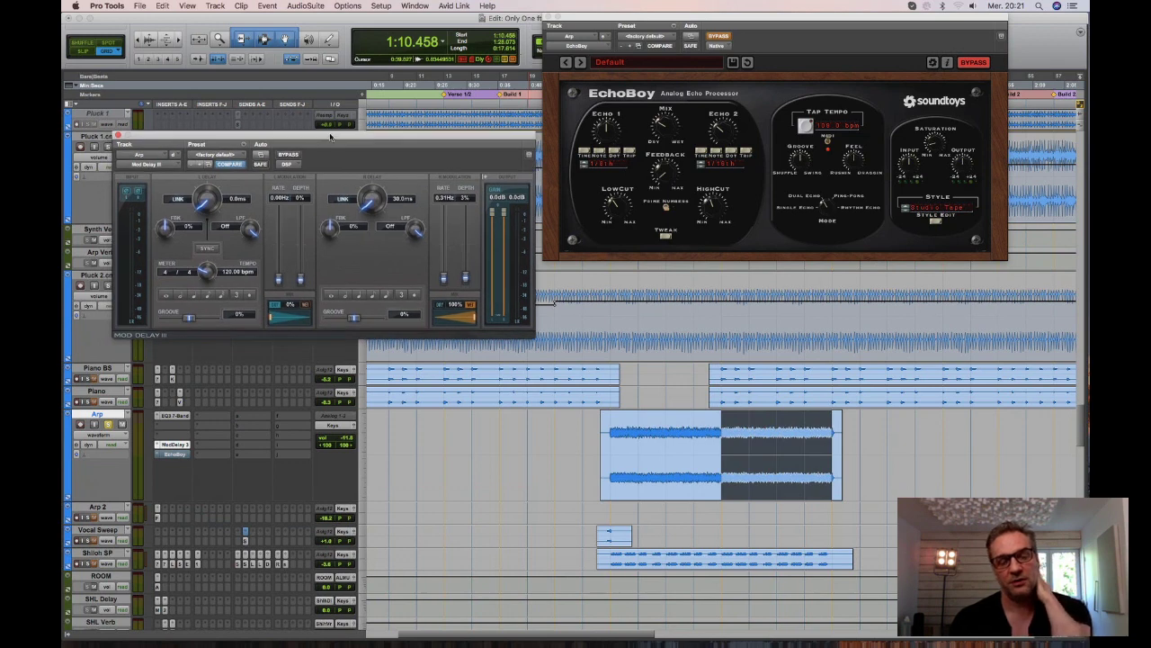
left_click_drag(331, 137, 334, 135)
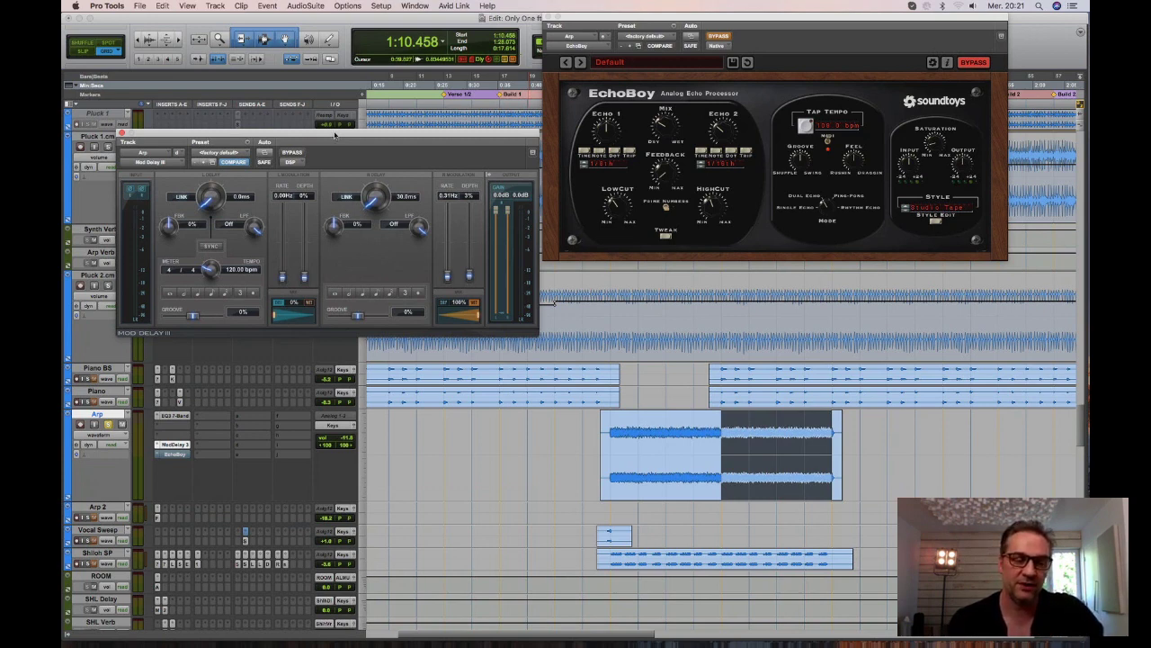
left_click_drag(335, 135, 338, 133)
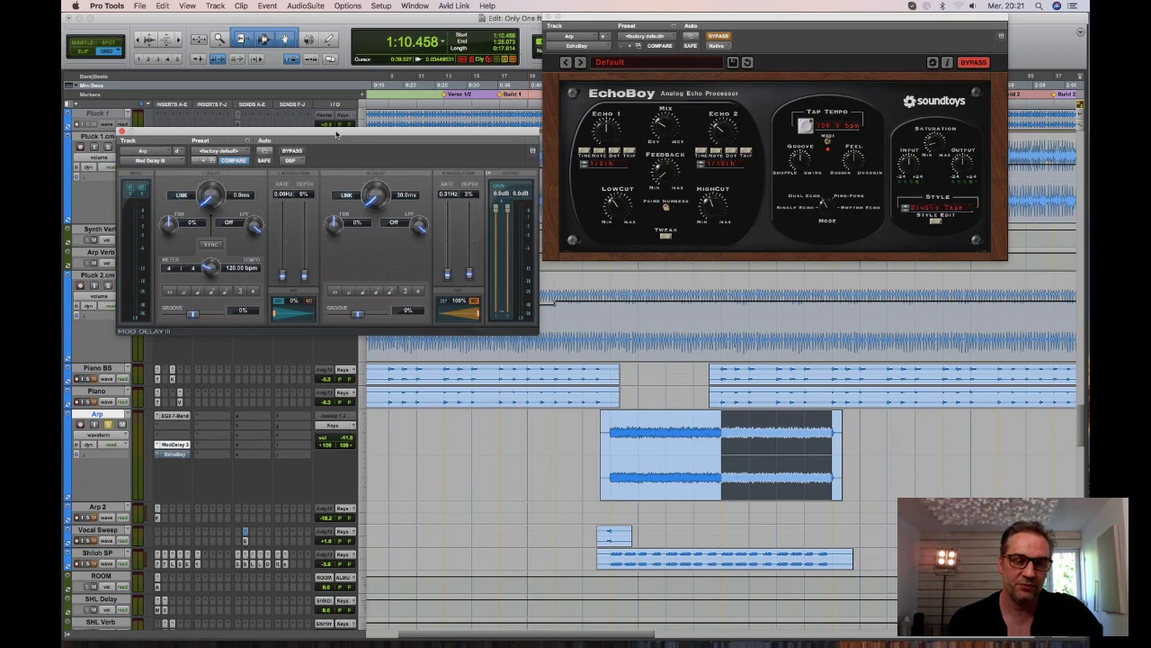
left_click_drag(337, 133, 339, 135)
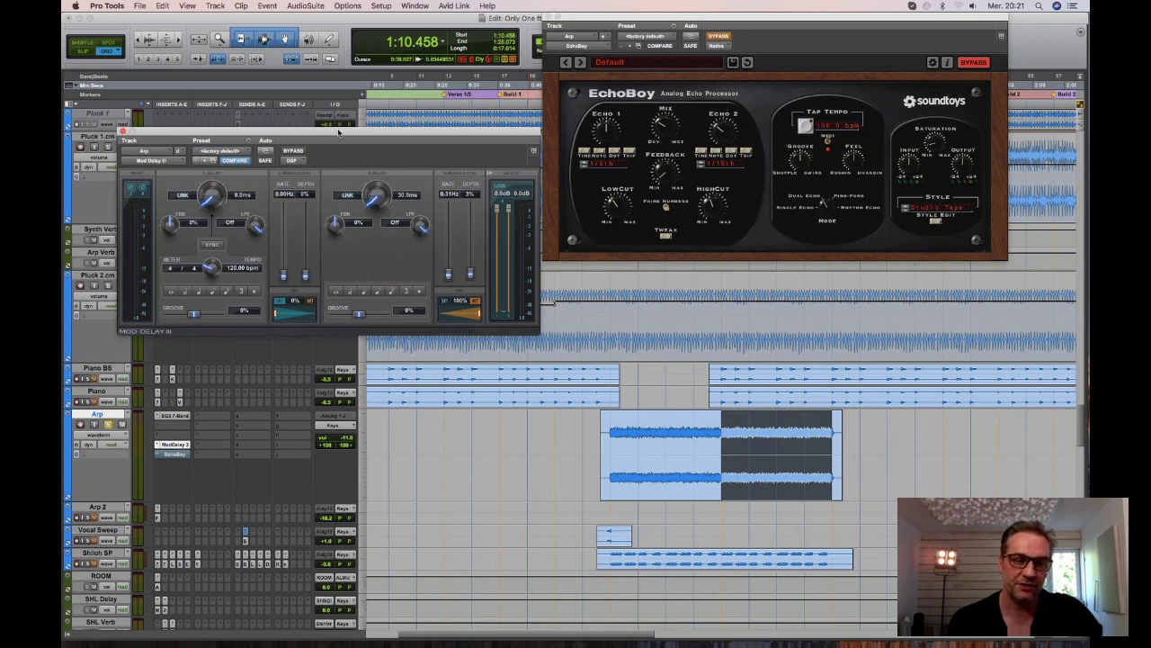
left_click_drag(339, 133, 339, 144)
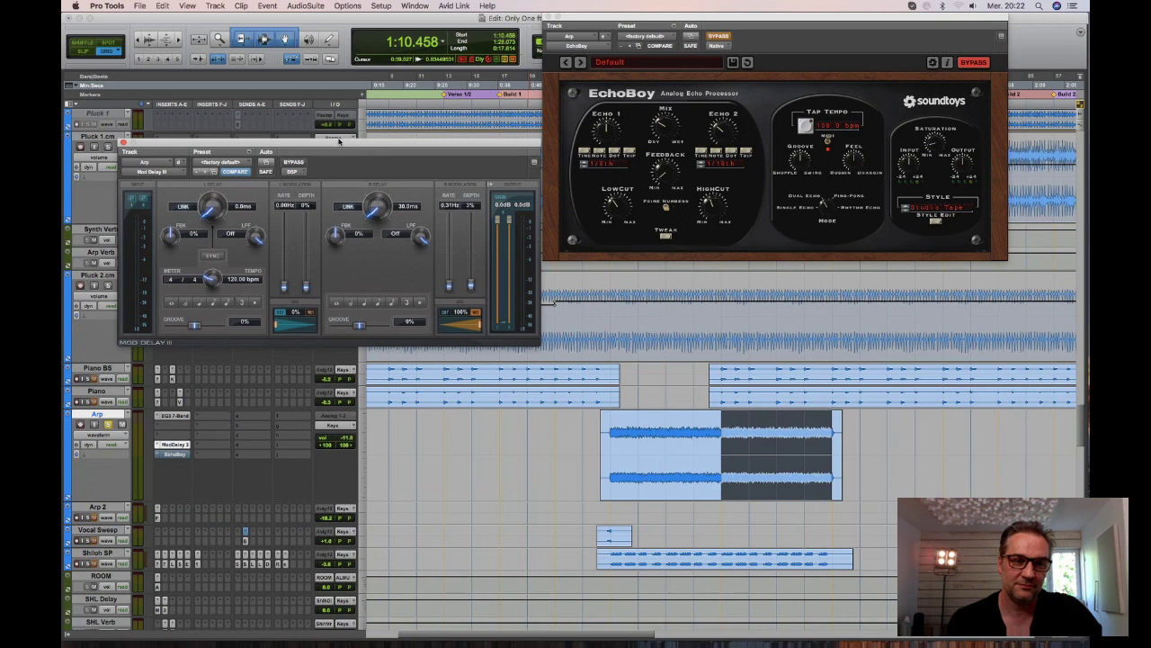
left_click_drag(338, 144, 333, 151)
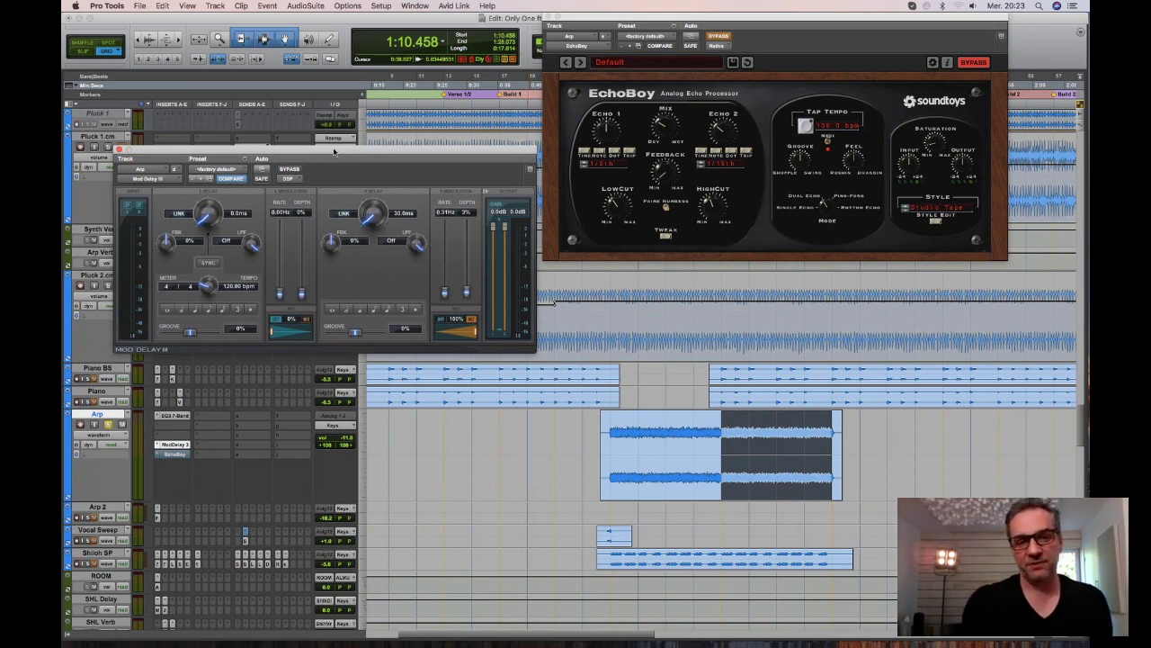
left_click_drag(339, 144, 343, 135)
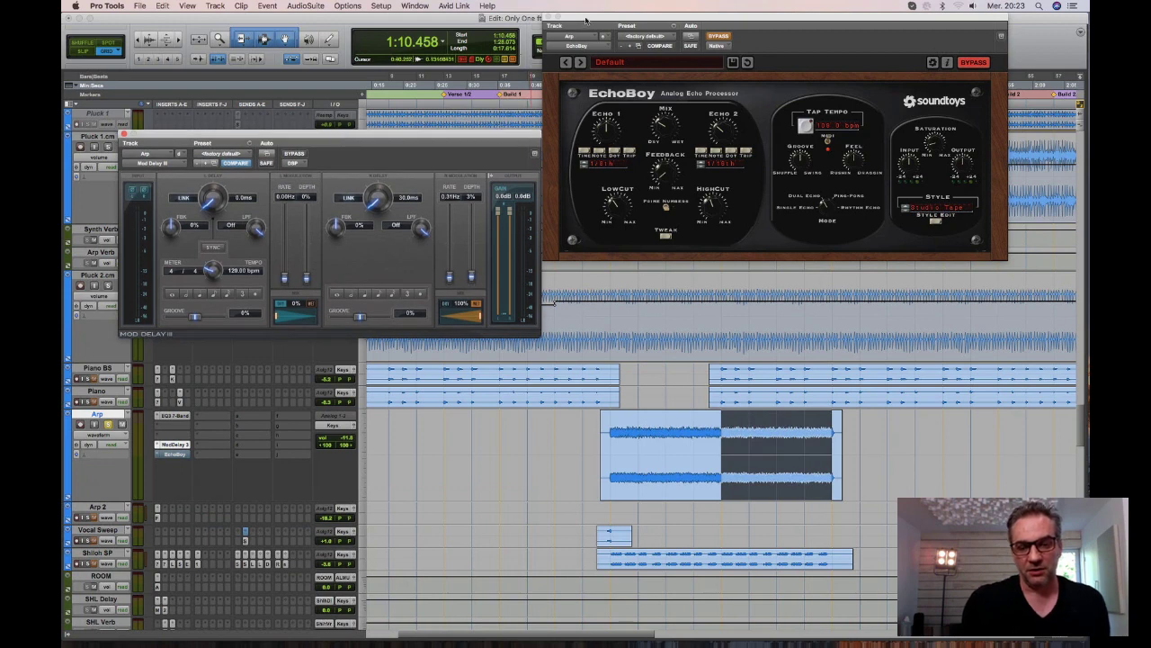
Reposition the EchoBoy window clear of the transport counters, leaving it beside the Mod Delay III window.
left_click_drag(586, 19, 600, 70)
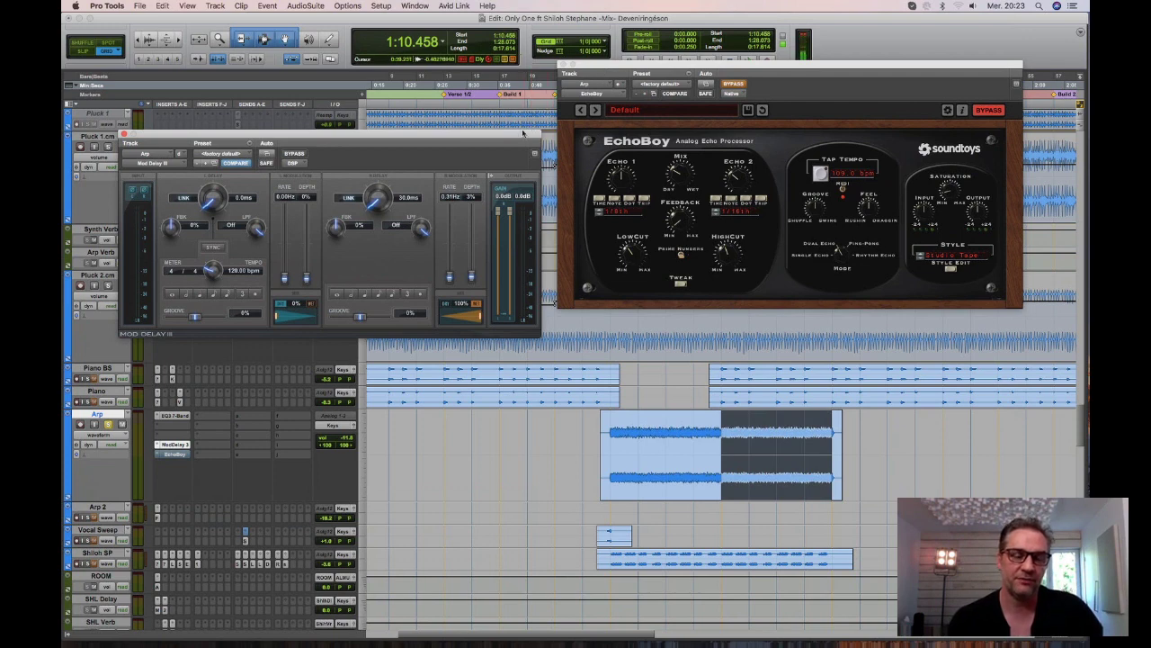
left_click_drag(523, 135, 532, 136)
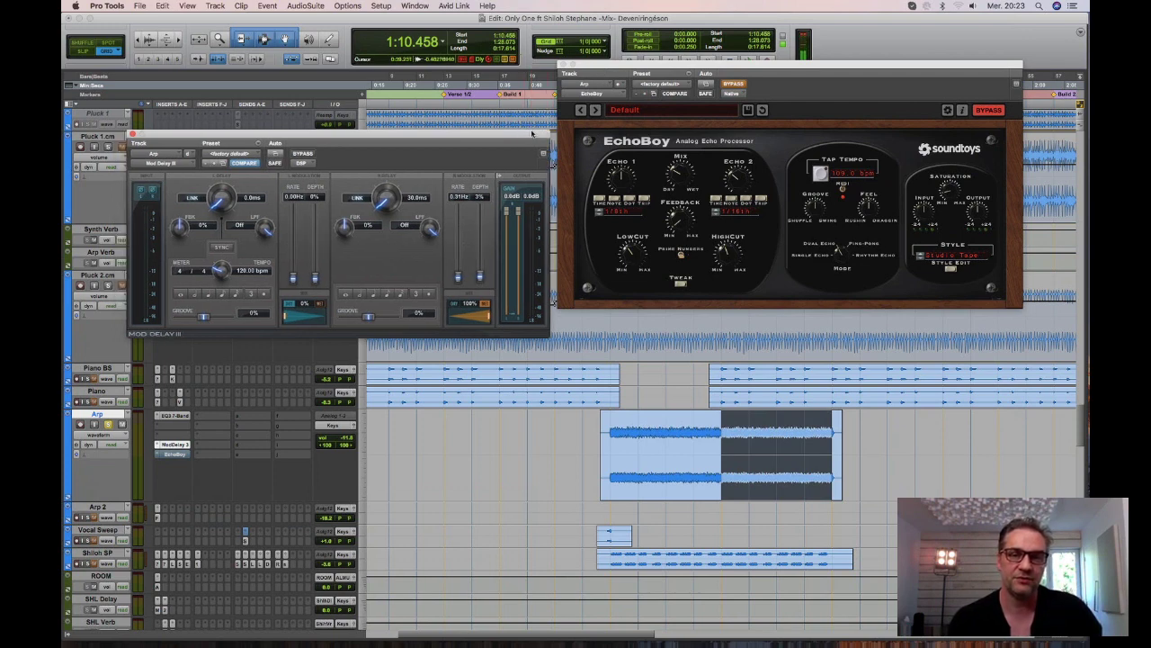
left_click_drag(605, 64, 609, 78)
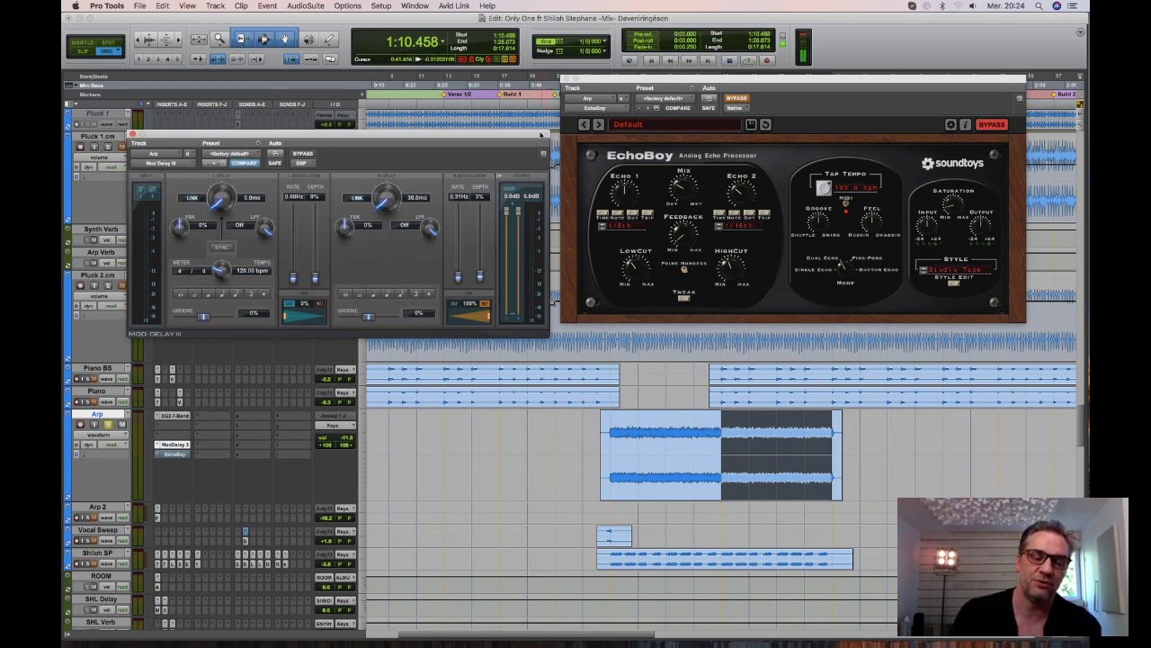
left_click_drag(541, 134, 545, 137)
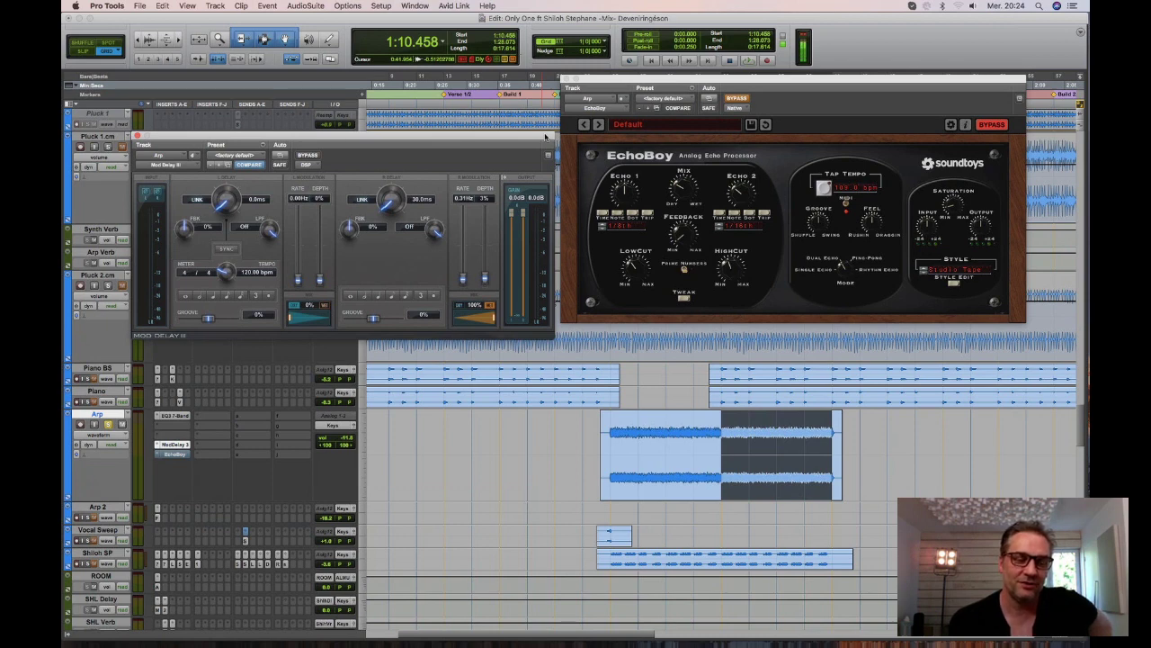
left_click_drag(545, 137, 546, 135)
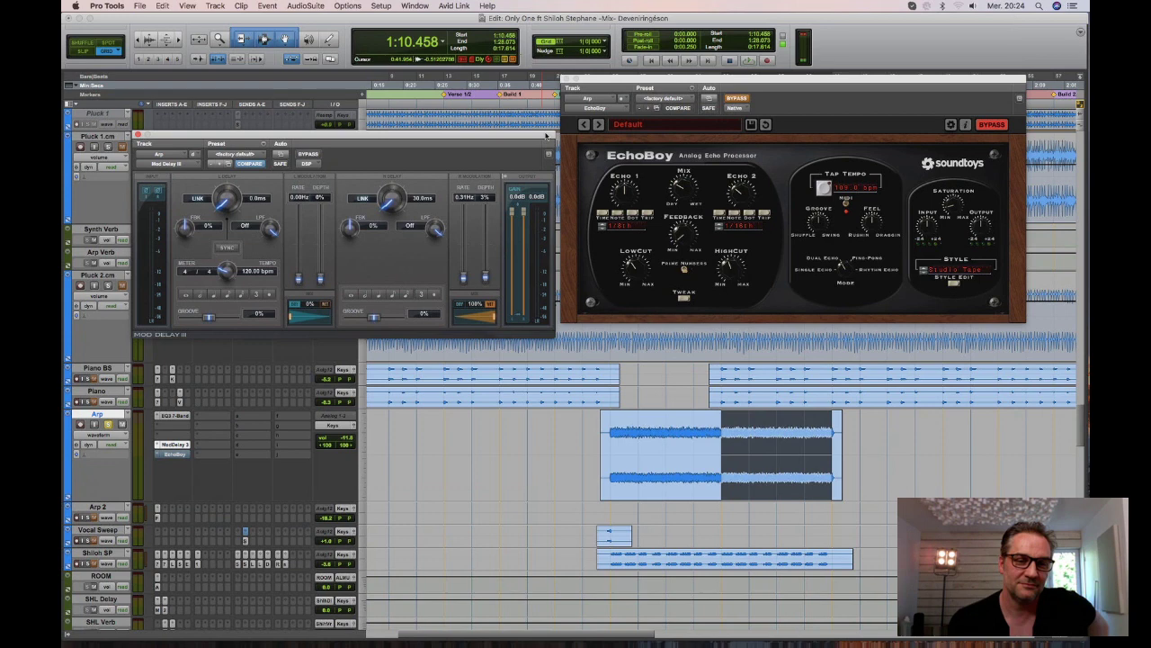
left_click_drag(546, 135, 550, 132)
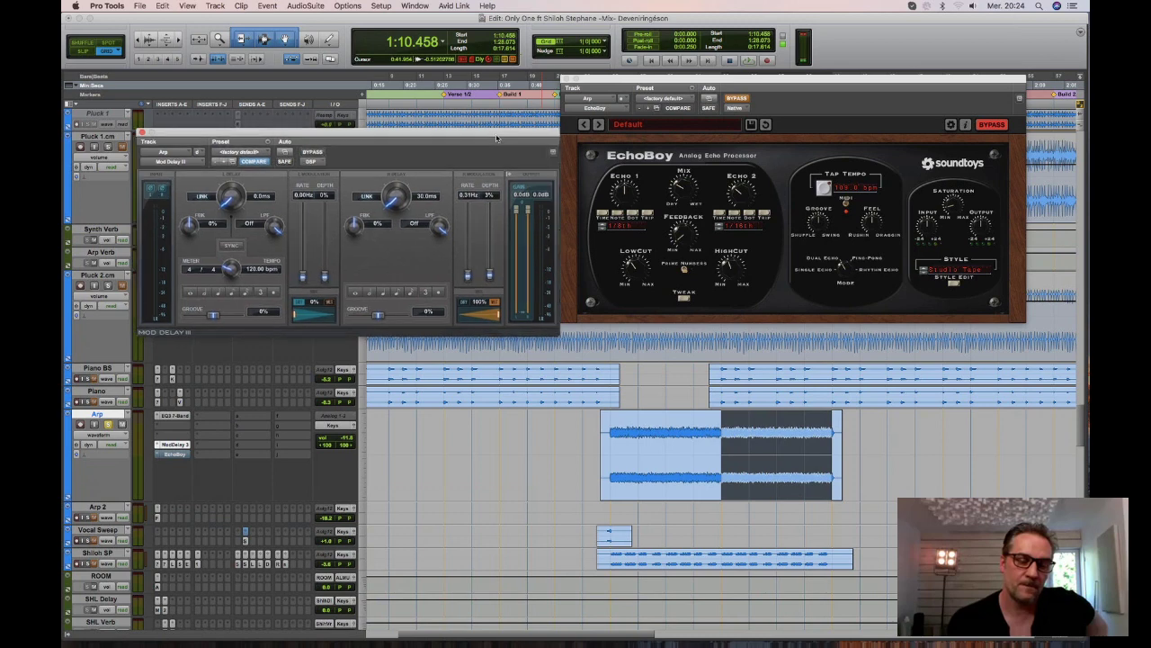
left_click_drag(494, 138, 494, 136)
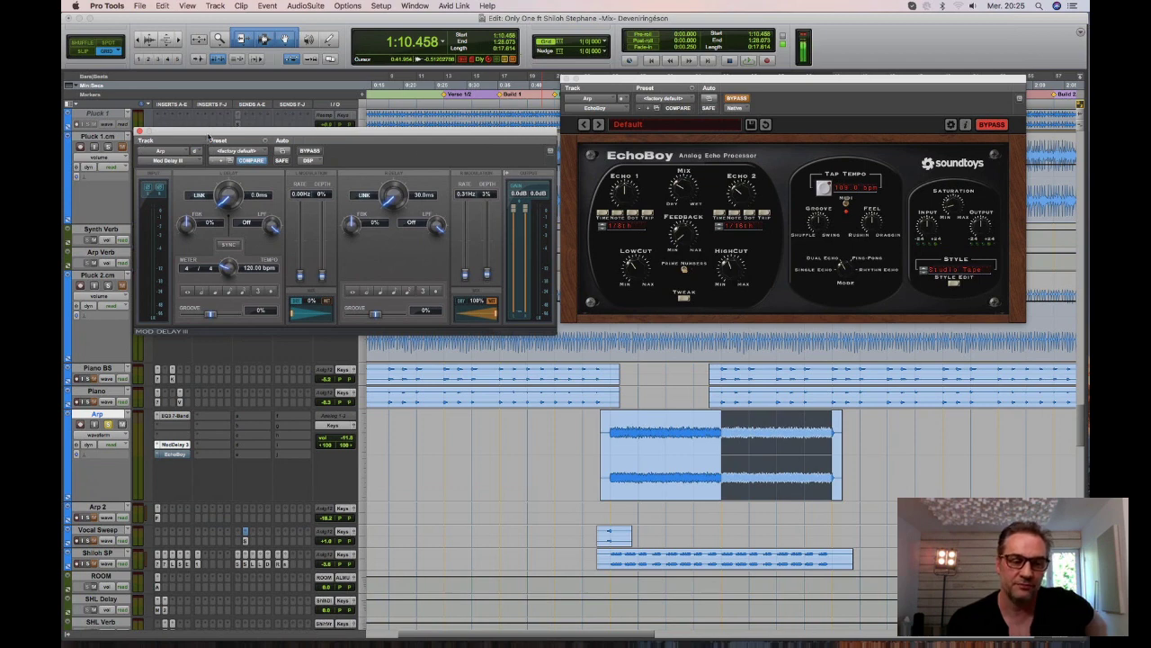
left_click_drag(210, 136, 194, 137)
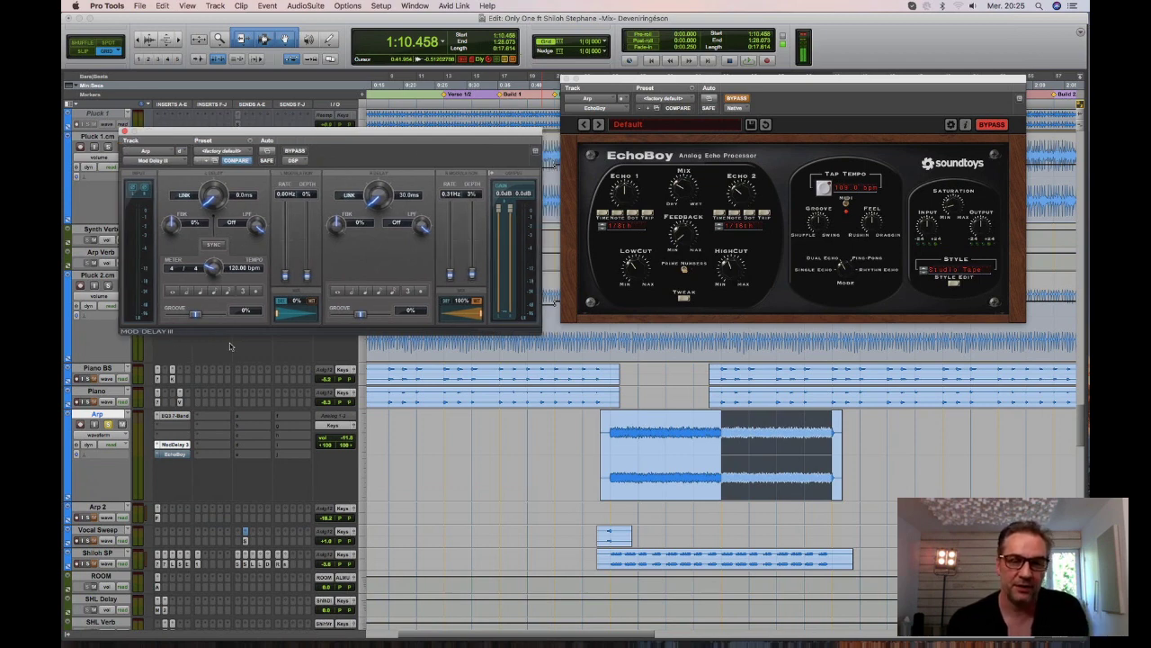
Audition EchoBoy on the Arp alternately enabled and bypassed during playback, leave it enabled and stop playback.
left_click(737, 98)
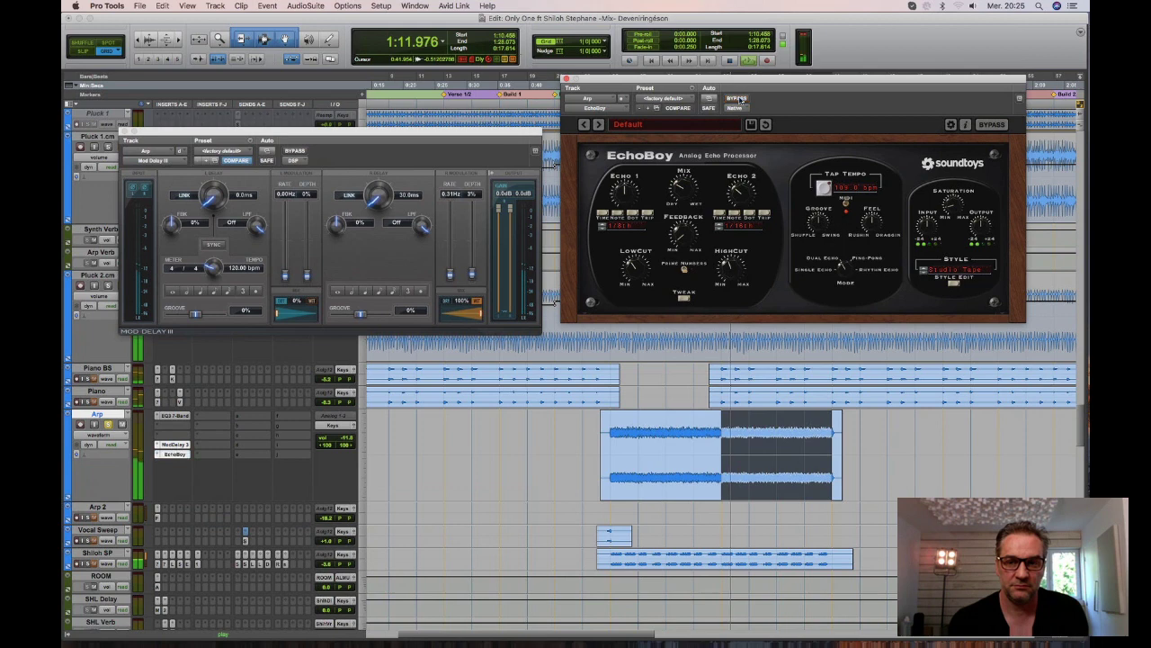
left_click(739, 99)
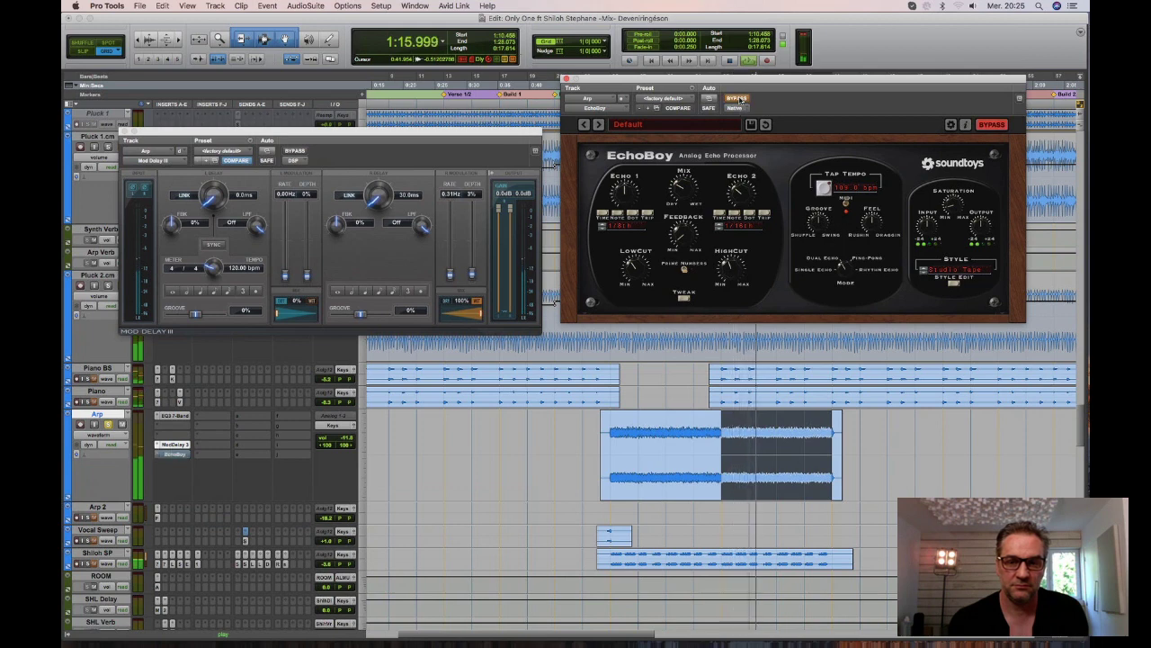
left_click(740, 99)
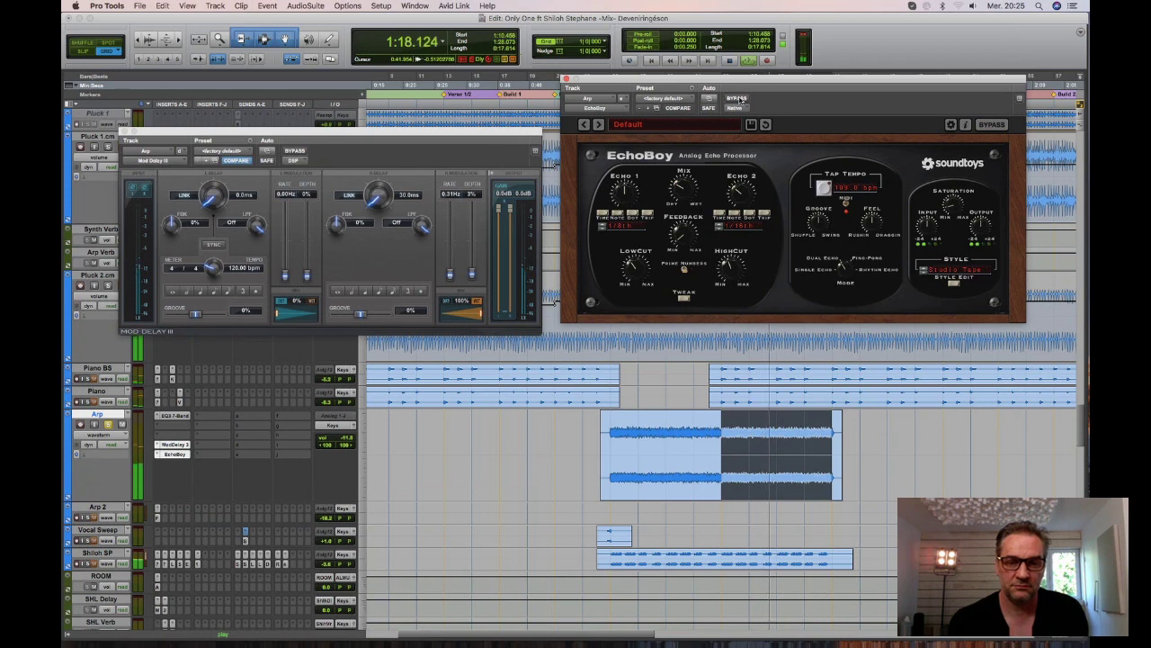
left_click(740, 99)
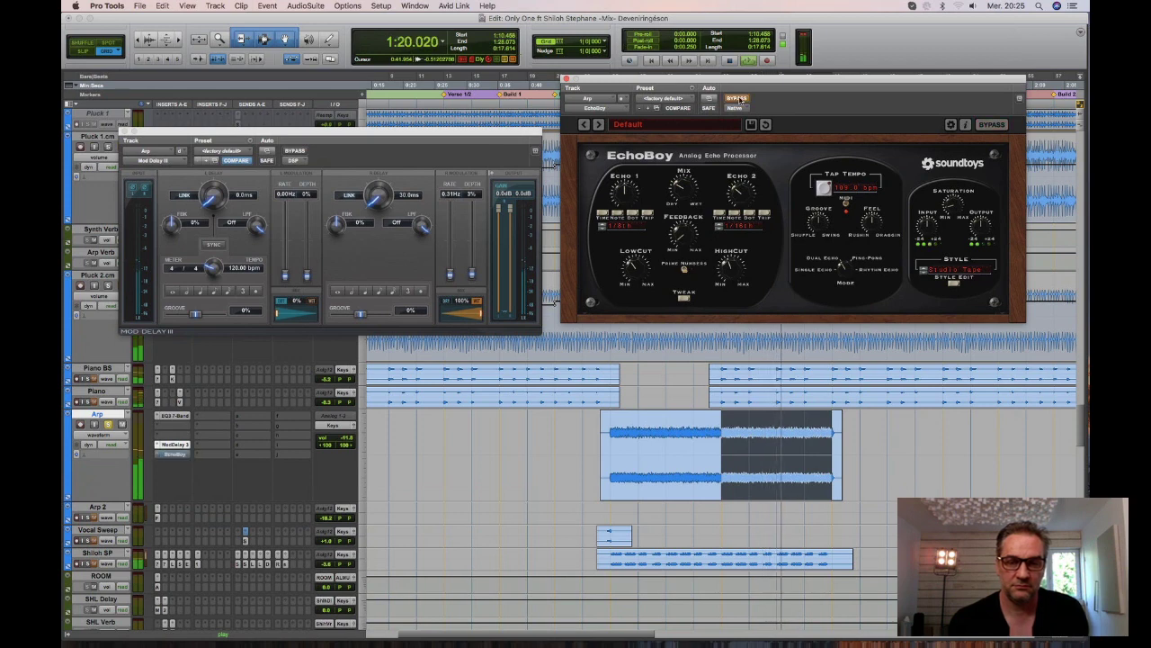
left_click(740, 99)
key("space")
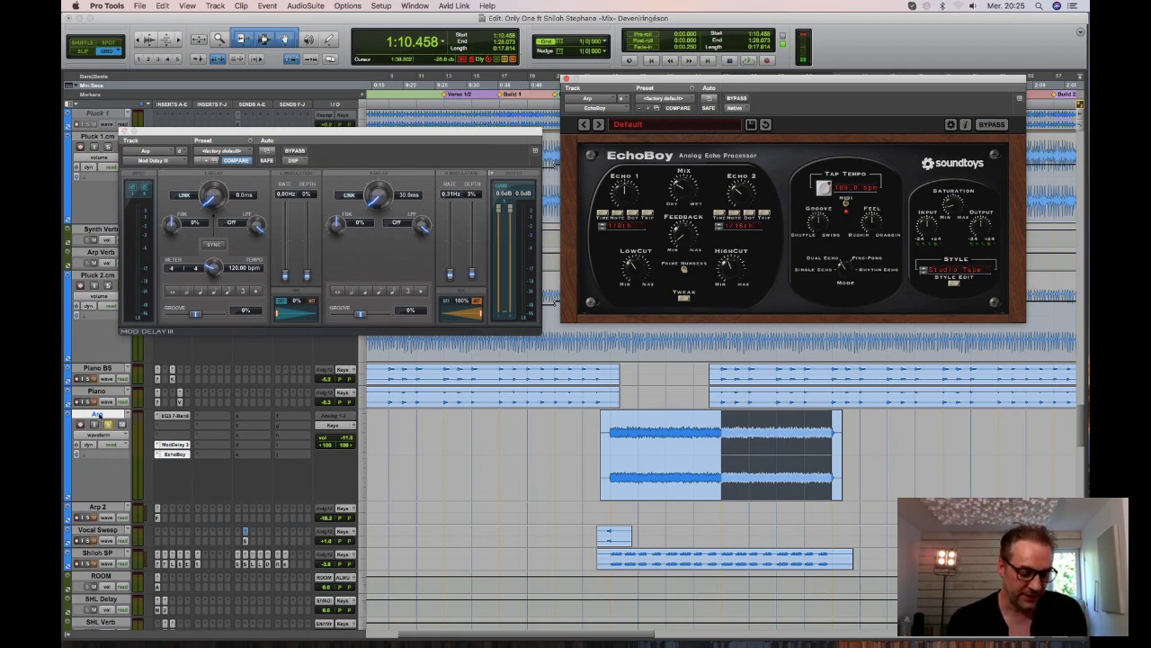
Play the selected Arp section with all its inserts bypassed together and re-enabled, and stop playback.
key("space")
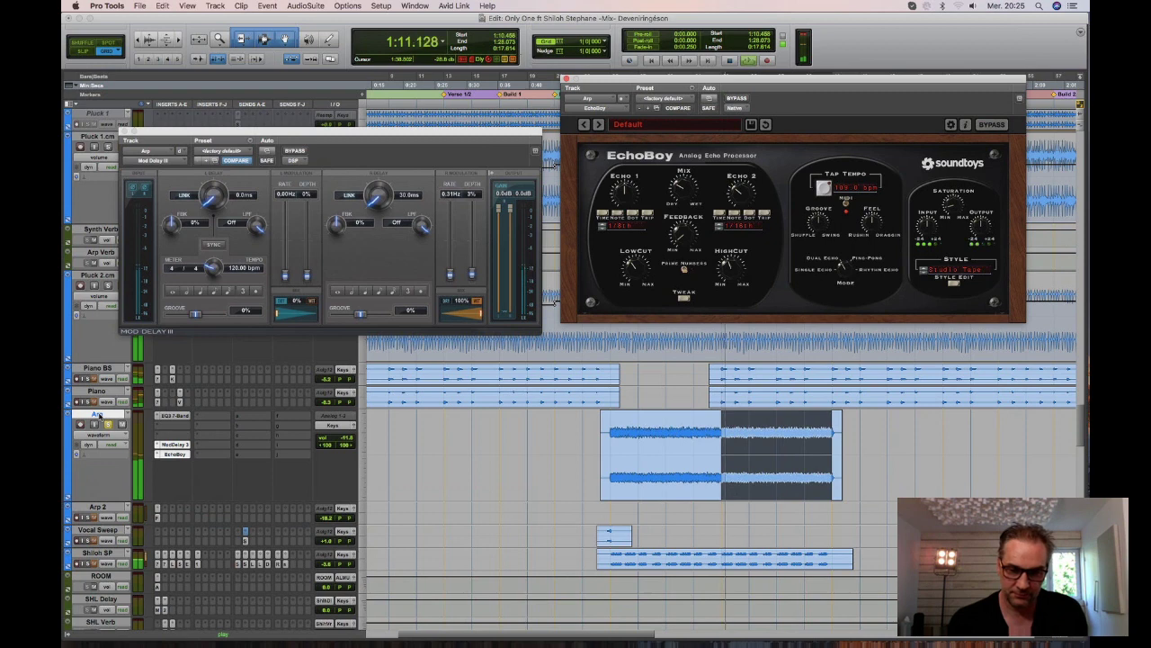
key("super+alt+1")
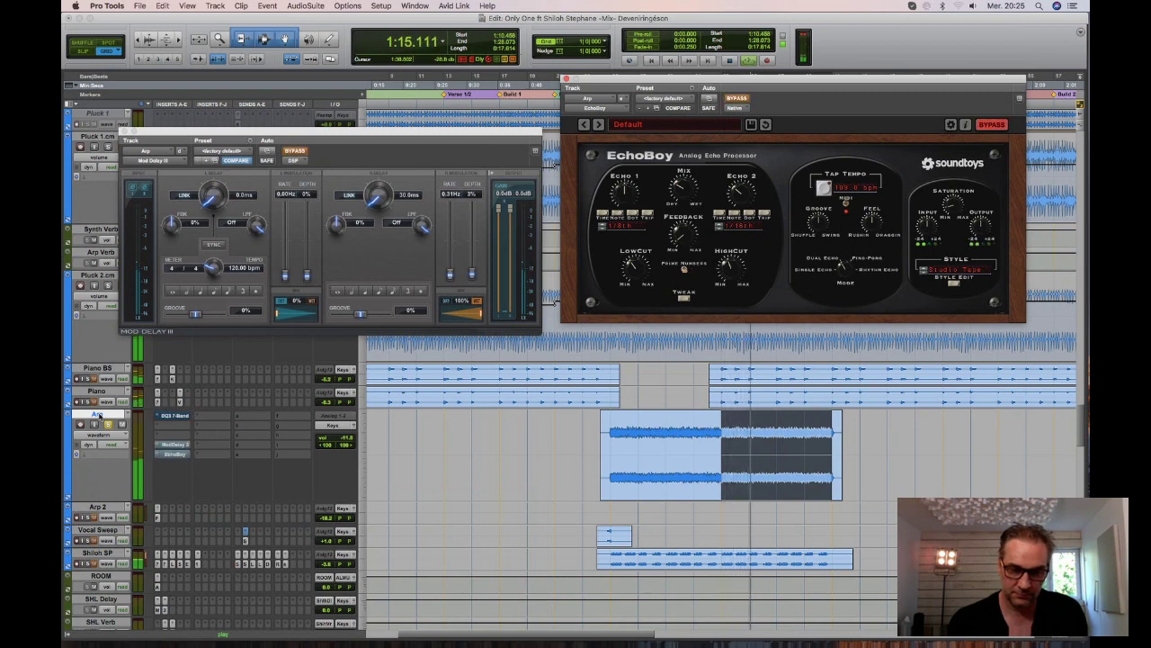
key("super+alt+1")
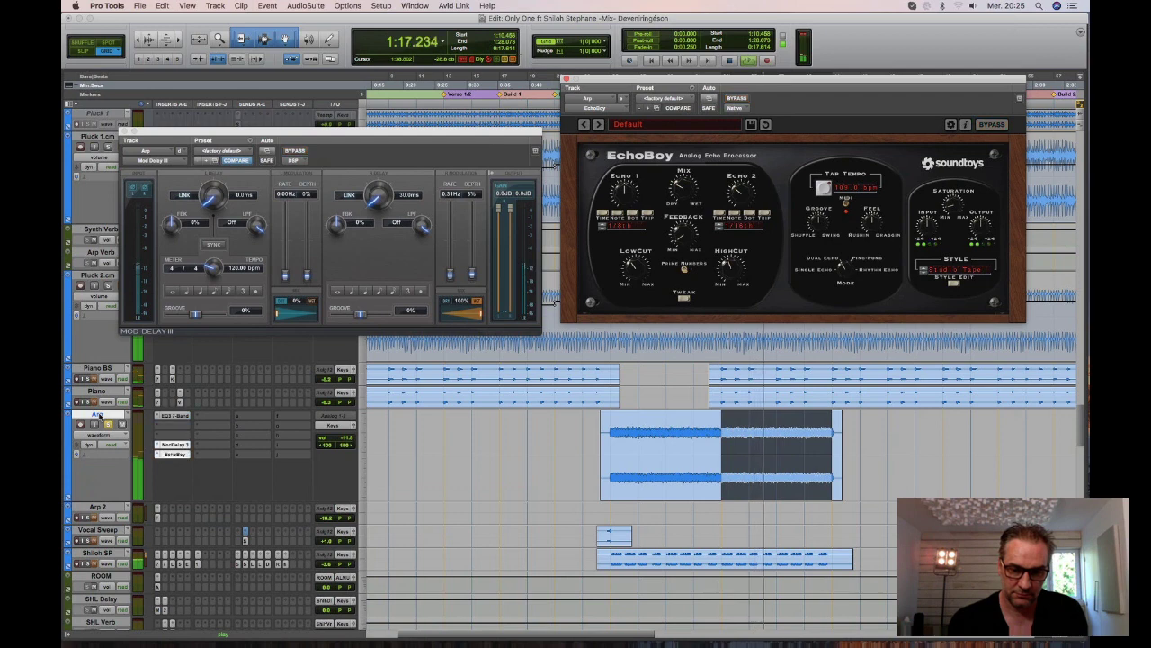
key("space")
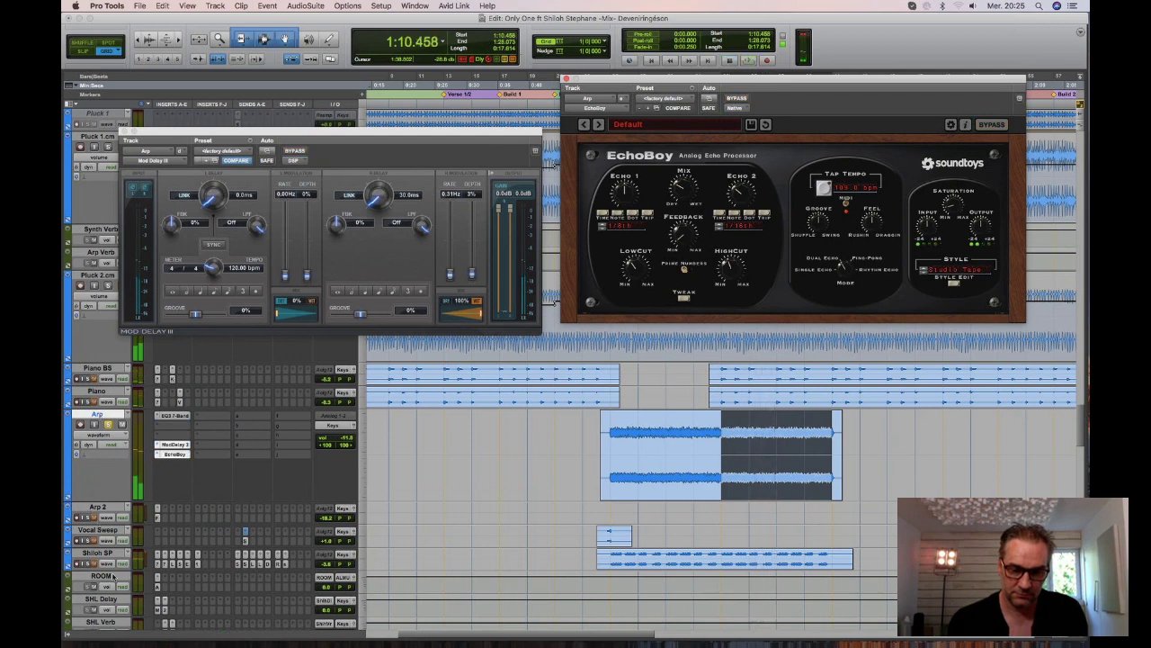
Enlarge the Shiloh SP track in the Edit window, playing it back briefly between the height changes.
key("ctrl+Up")
key("ctrl+Up")
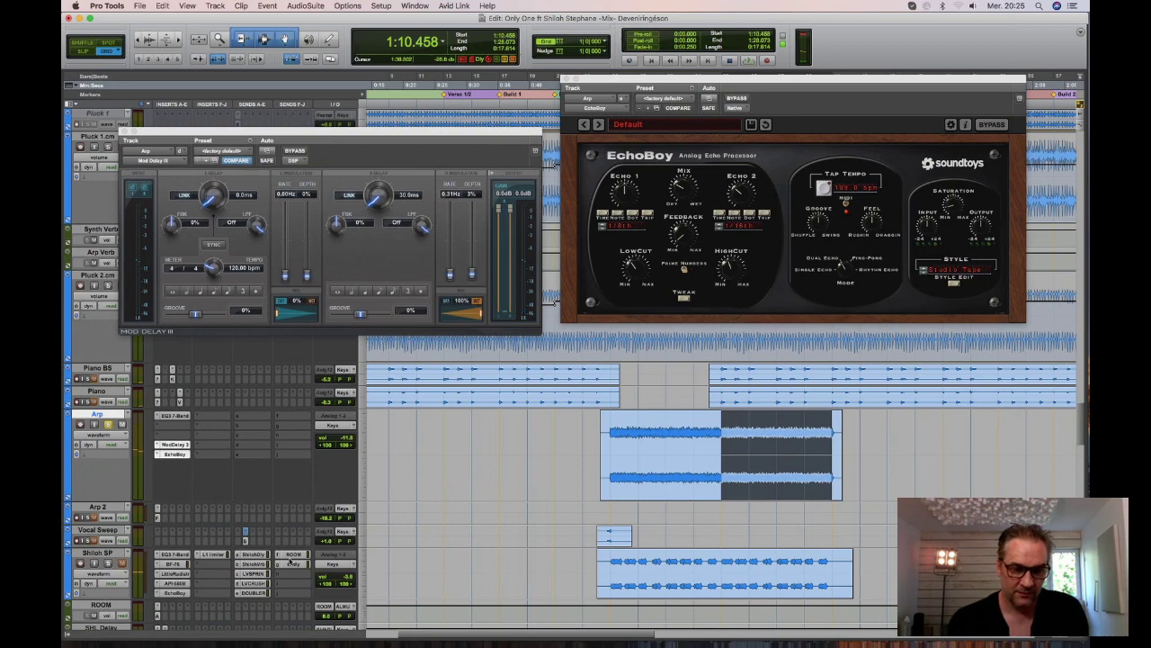
scroll(347, 332, "down", 5)
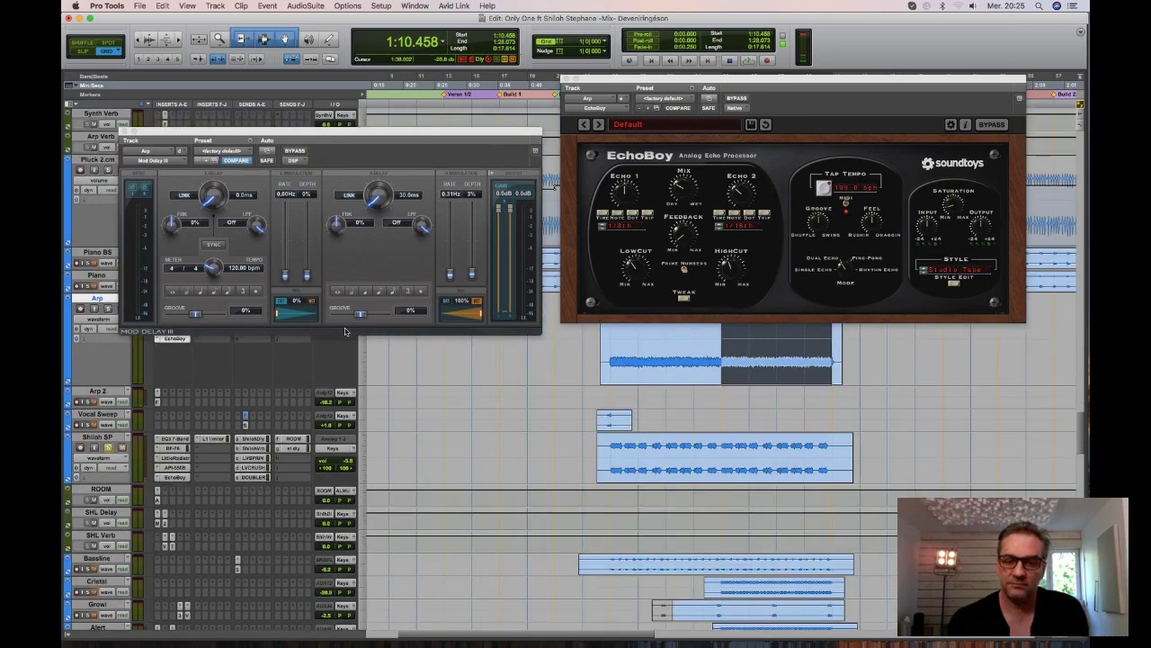
key("space")
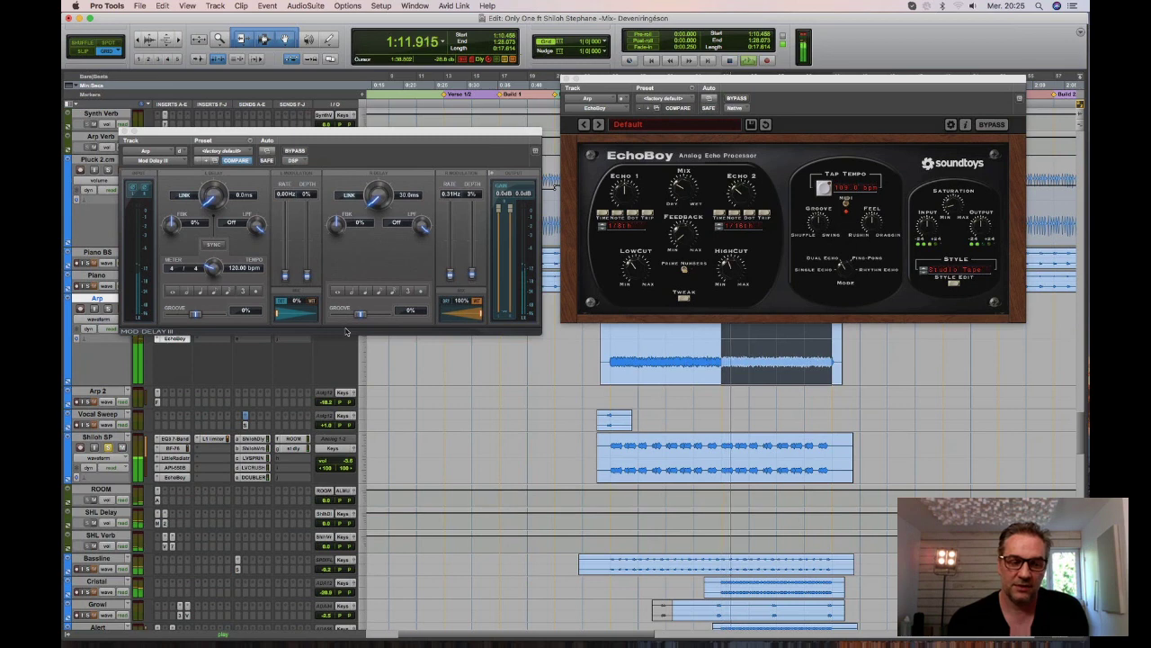
key("space")
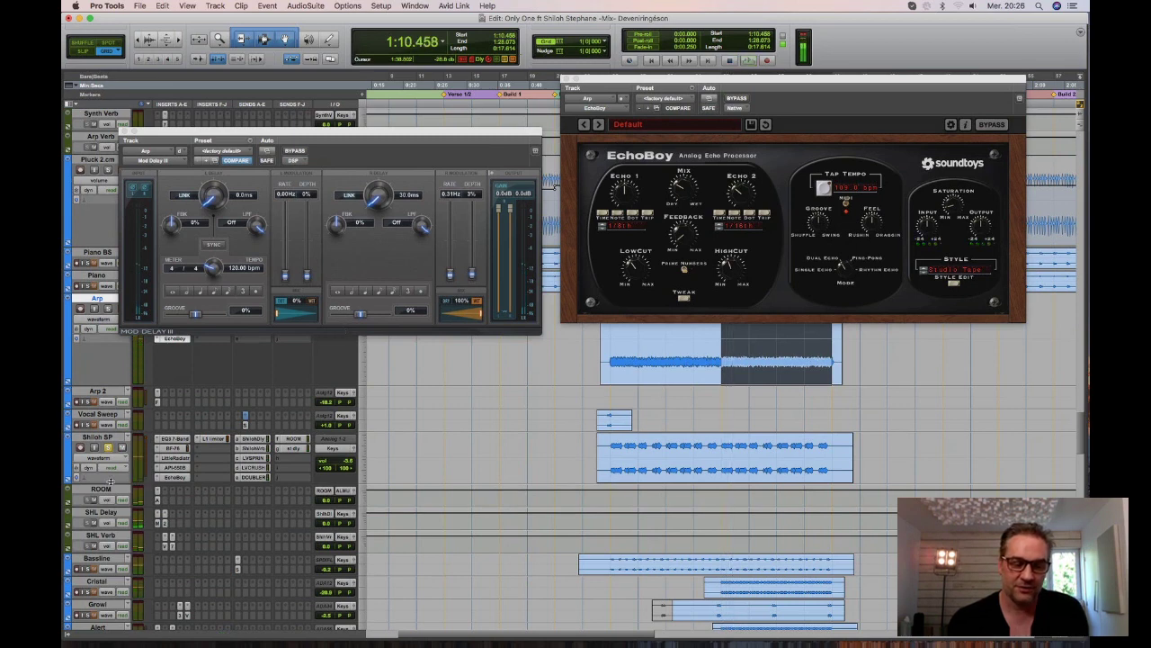
left_click_drag(109, 489, 110, 509)
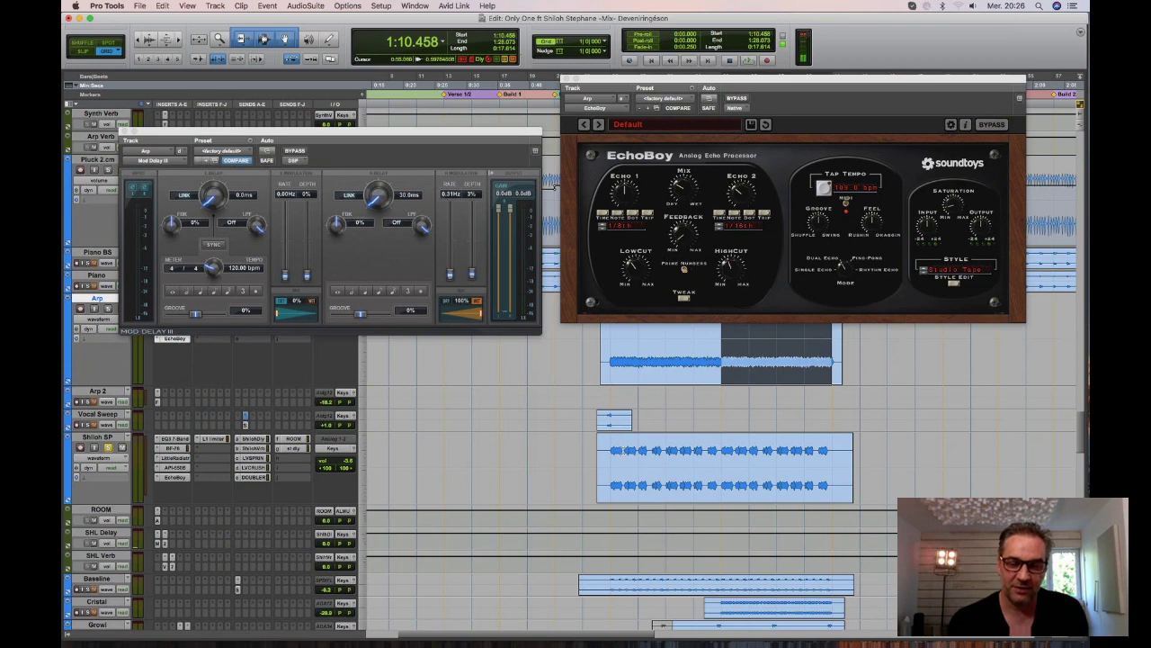
Select the chorus section of the Shiloh SP clip from 0:52.844 to 1:28.073 and close the EchoBoy and Mod Delay III windows.
left_click_drag(609, 449, 833, 451)
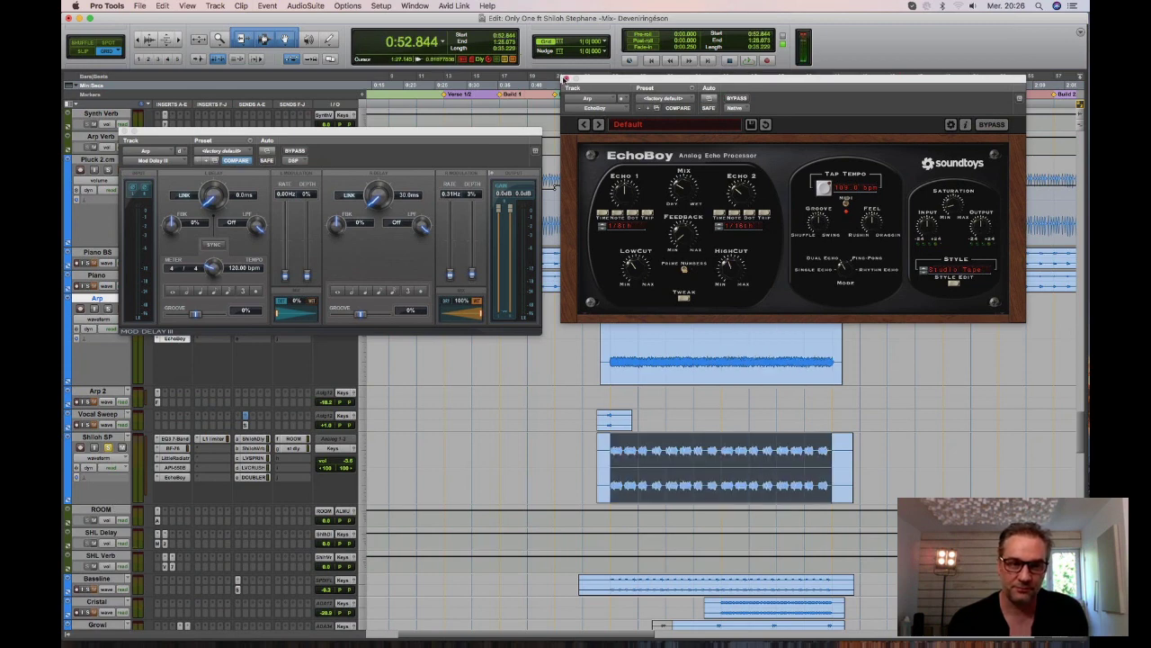
left_click(565, 79)
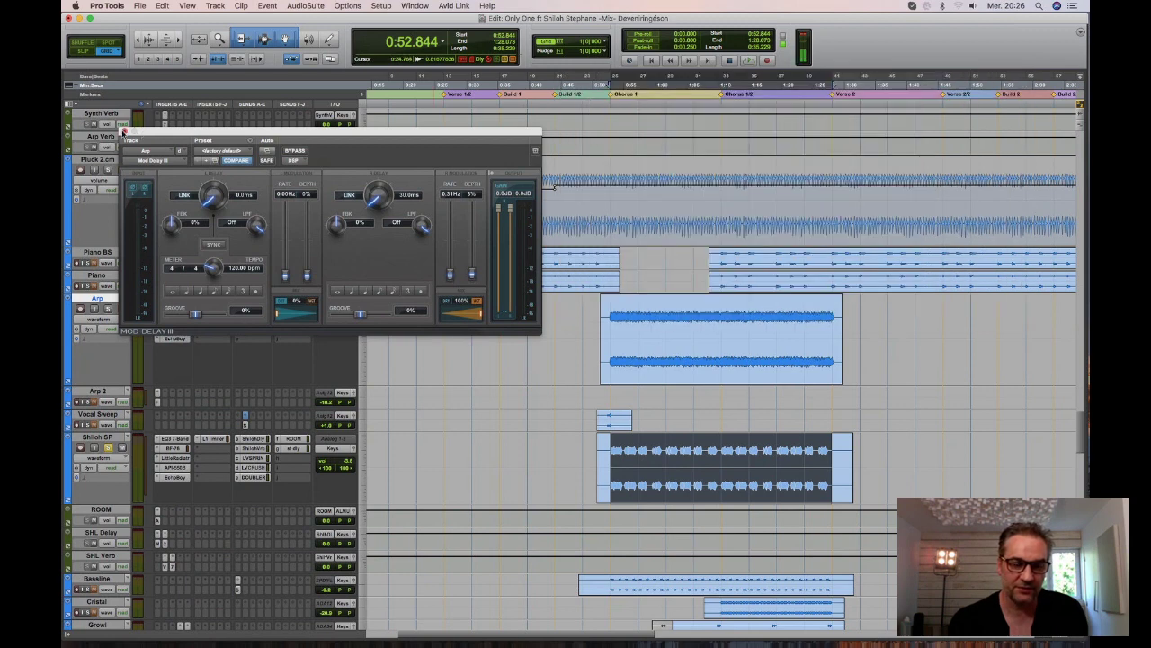
left_click(125, 133)
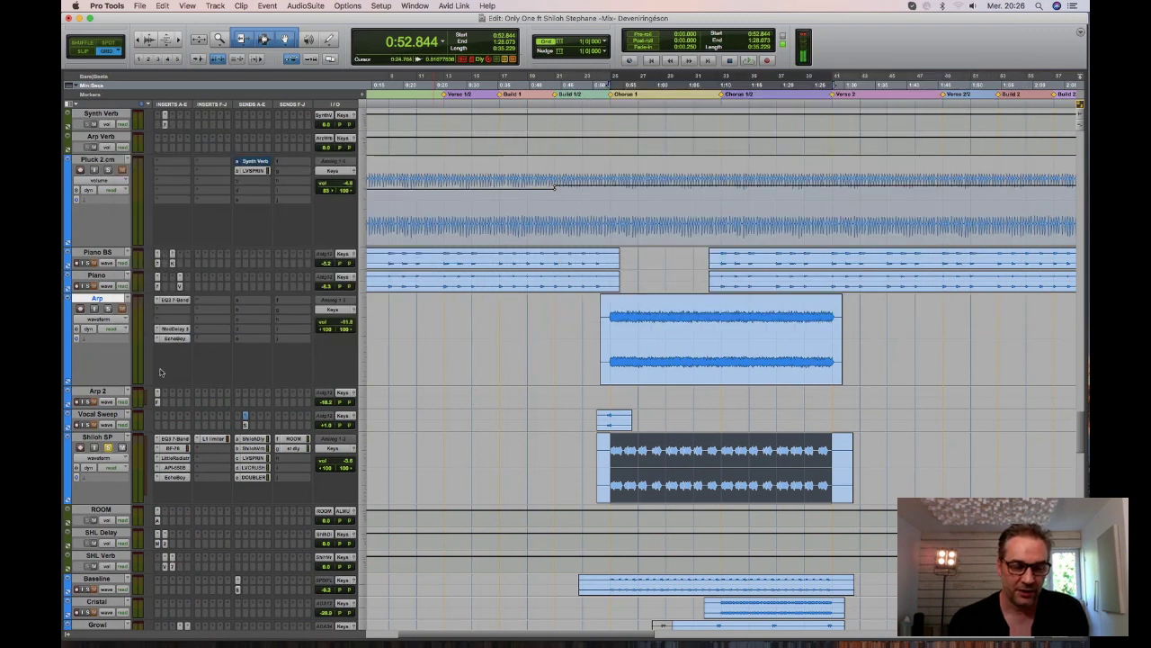
Audition the Shiloh SP track with all inserts bypassed and sends muted, bringing the inserts, L1 limiter and sends back progressively during playback.
left_click(98, 437)
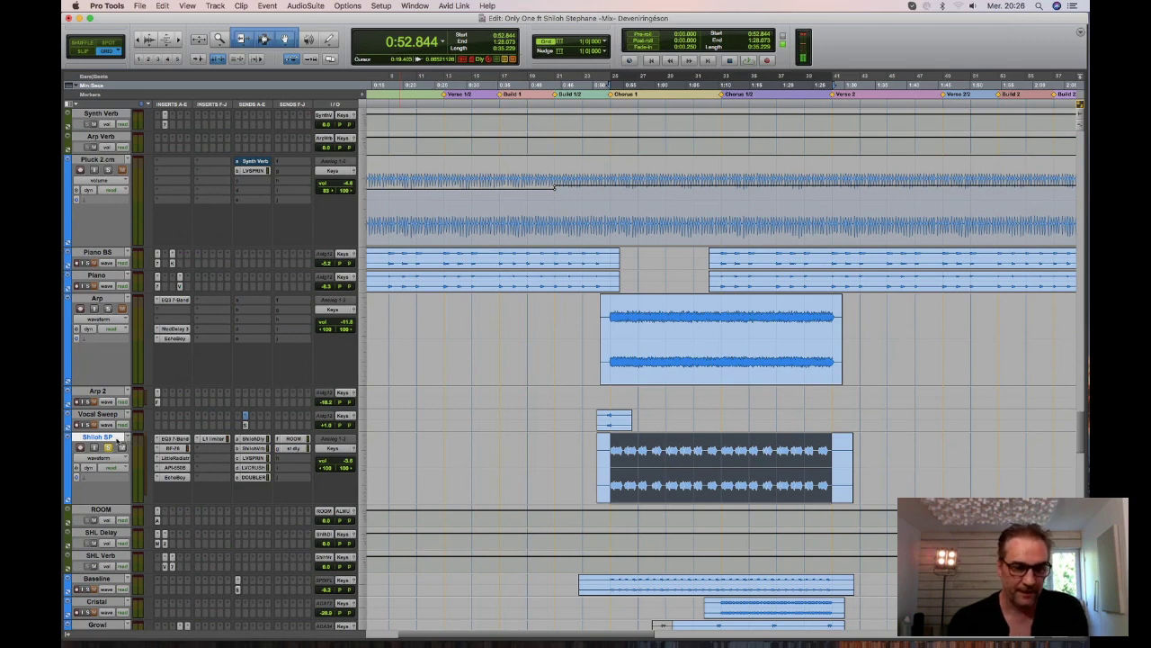
key("super+shift+3")
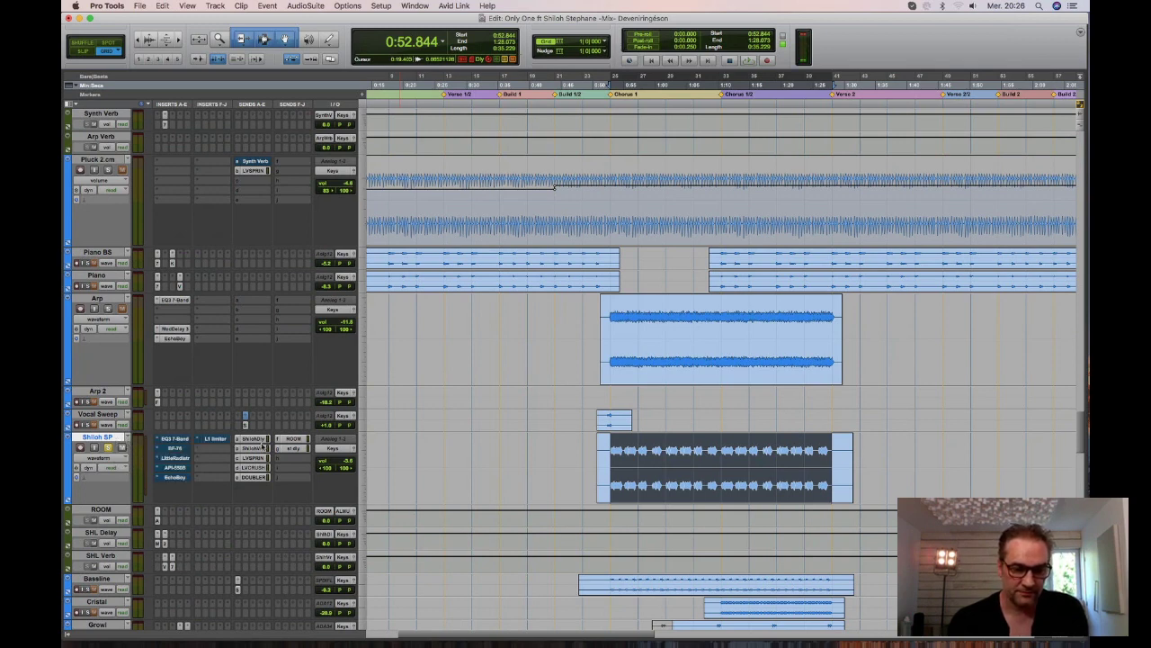
mouse_move(260, 438)
left_mouse_down()
mouse_move(257, 478)
mouse_move(294, 443)
left_mouse_up()
key("space")
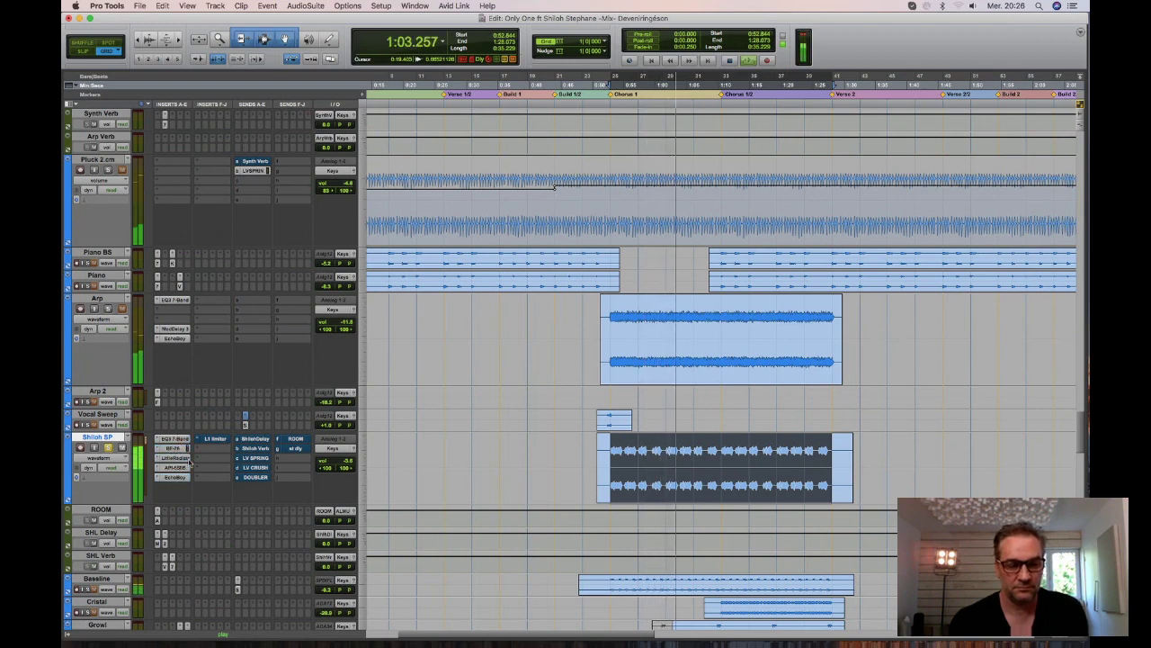
left_click(216, 439)
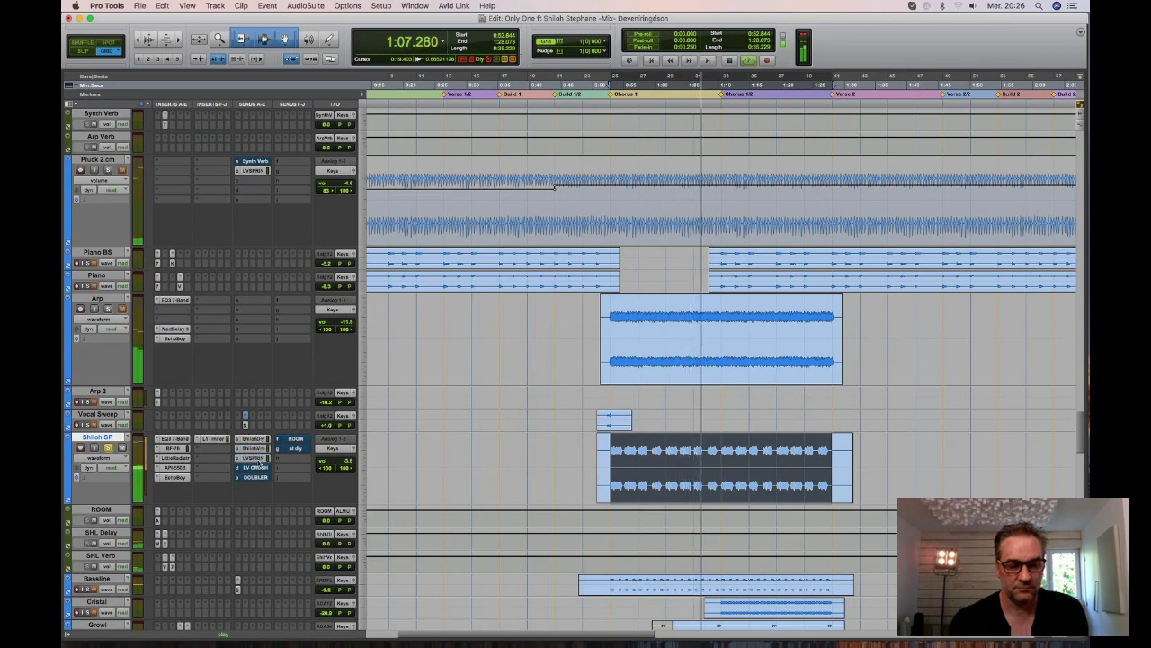
left_click(255, 467)
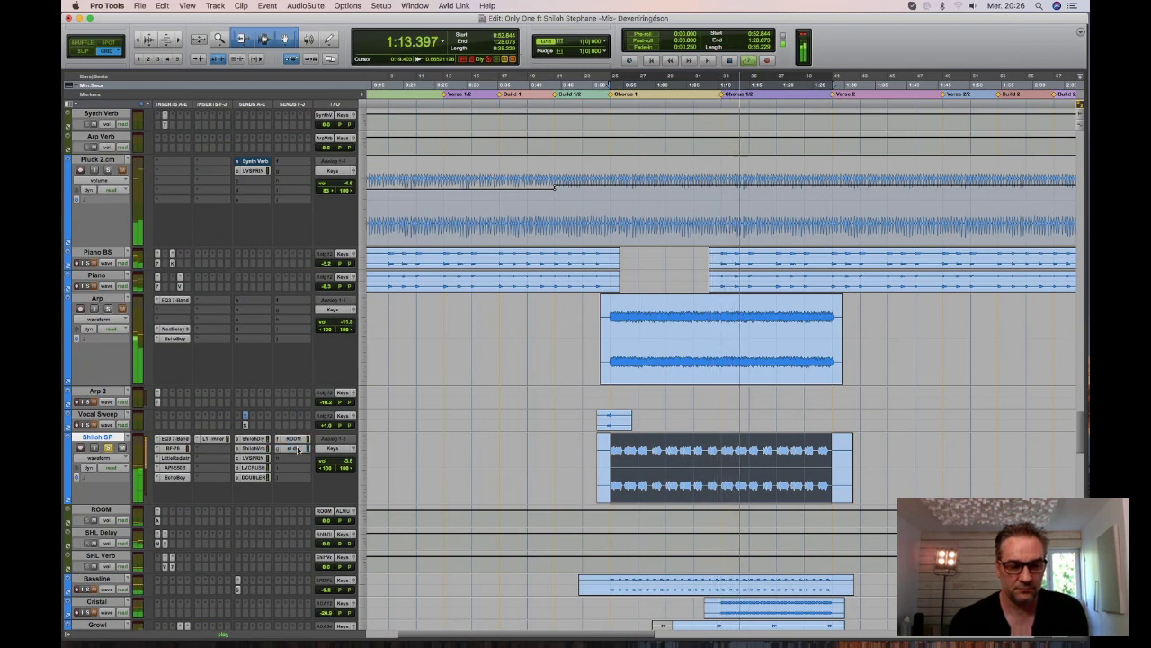
Review the Shiloh SP track's EQ3 7-Band, BF-76, Little Radiator and API-550B during playback, comparing the API-550B bypassed and active.
left_click(176, 438)
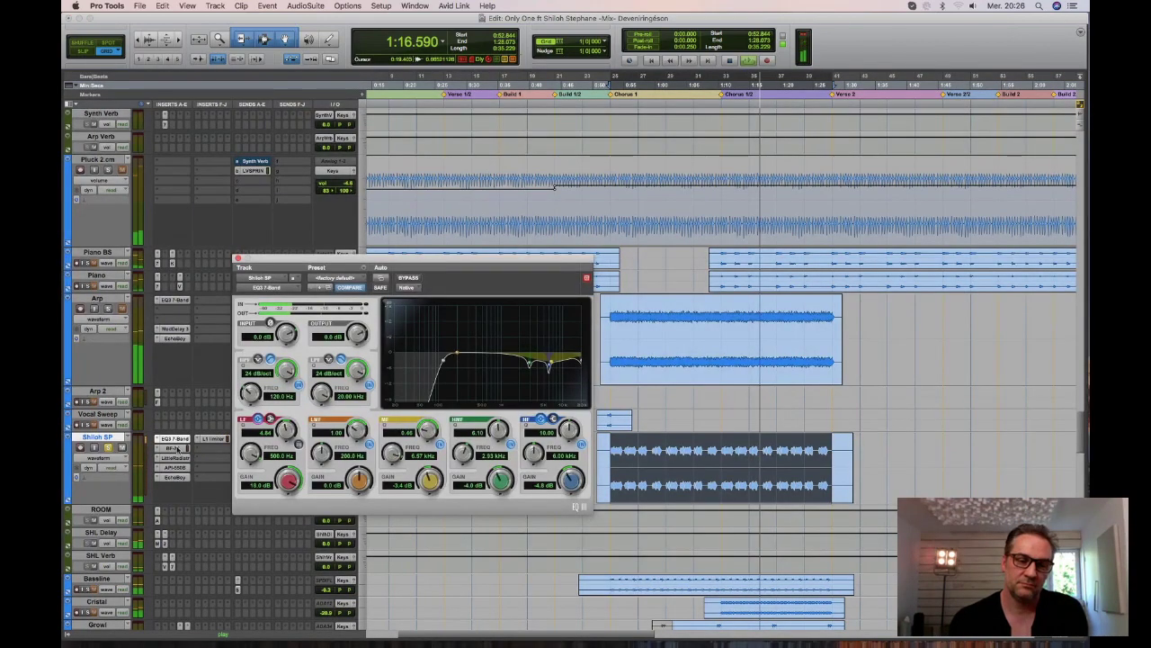
left_click(176, 447)
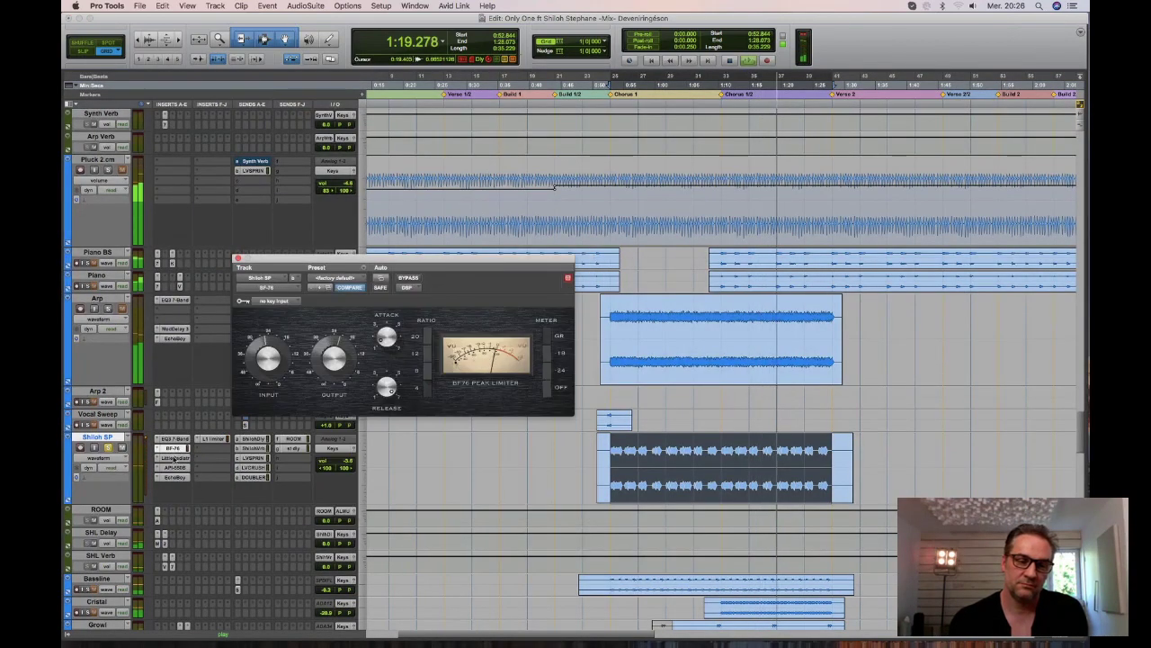
left_click(175, 458)
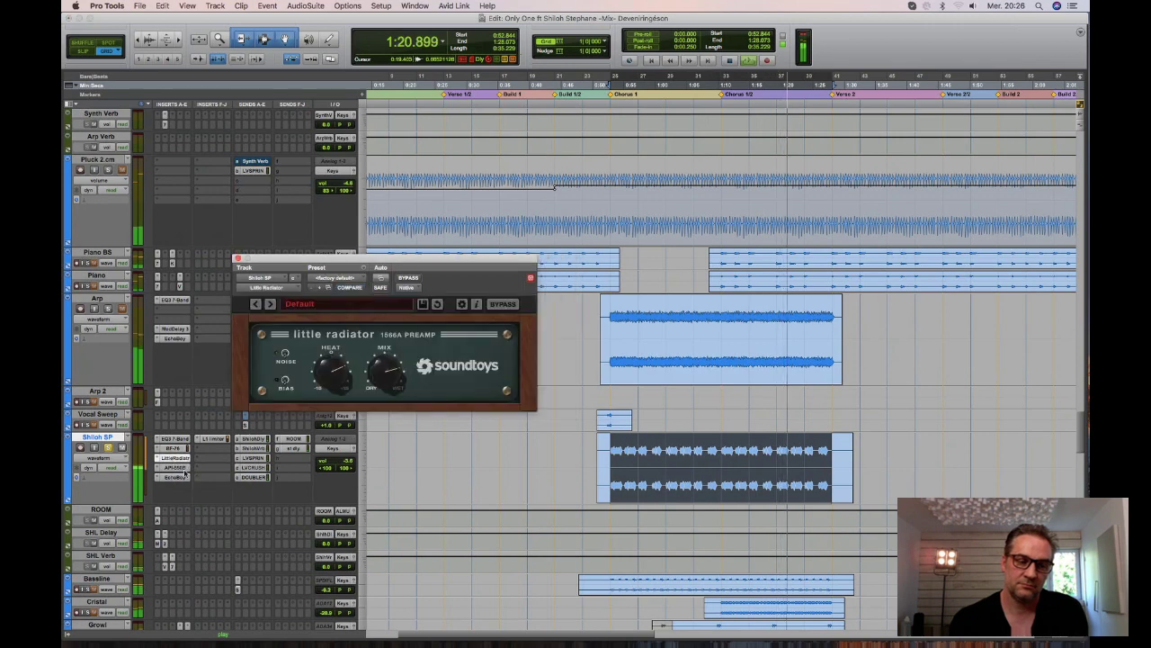
left_click(176, 467)
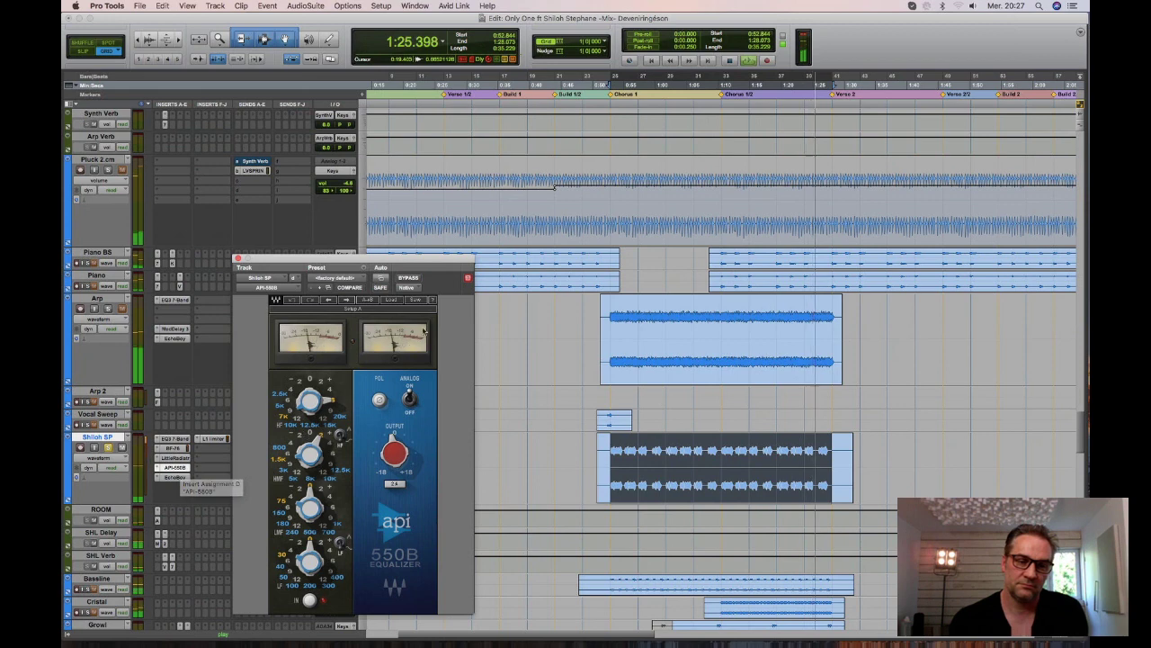
left_click(414, 279)
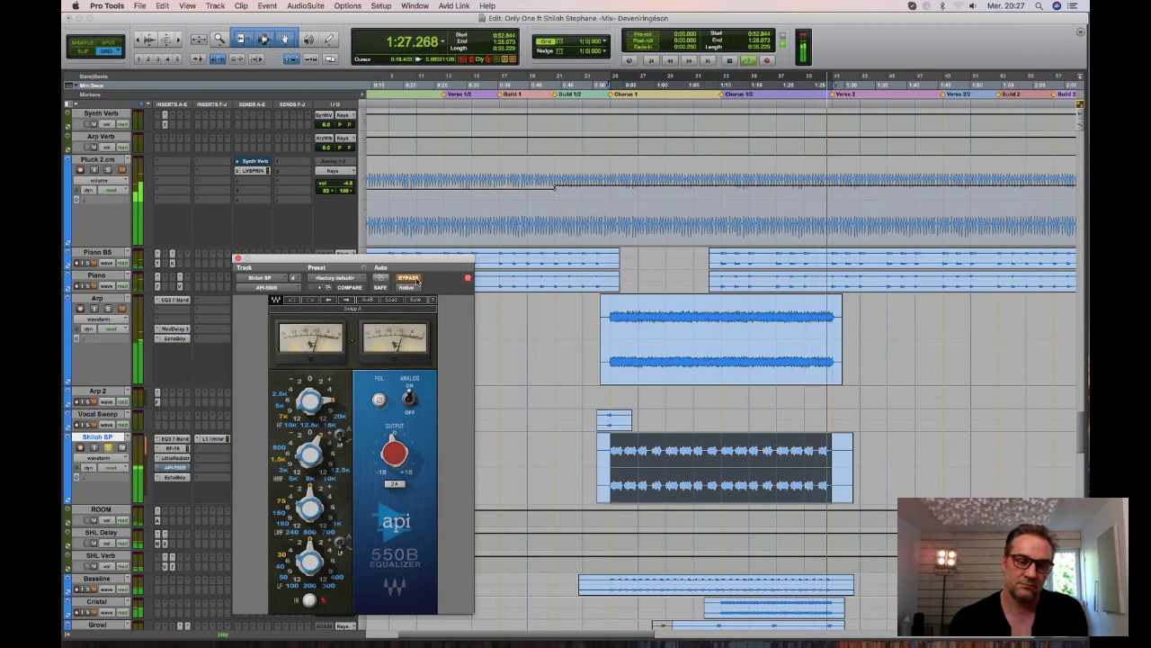
left_click(415, 279)
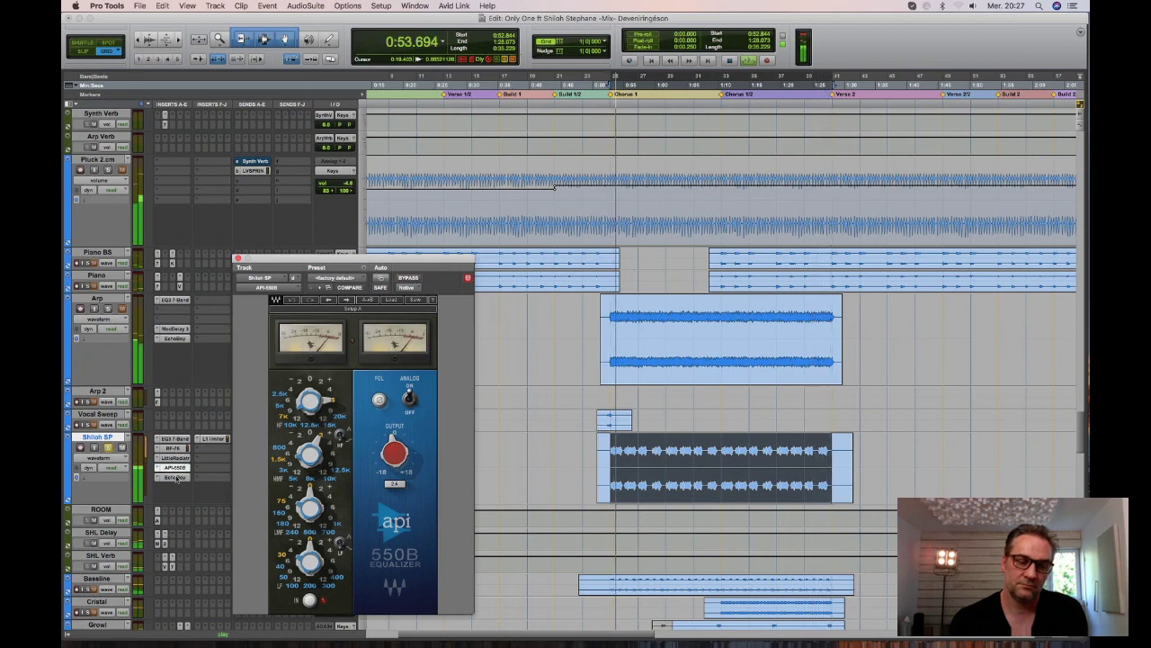
Compare the Shiloh SP track's EchoBoy bypassed and active, close its window, and stop playback after listening.
left_click(177, 476)
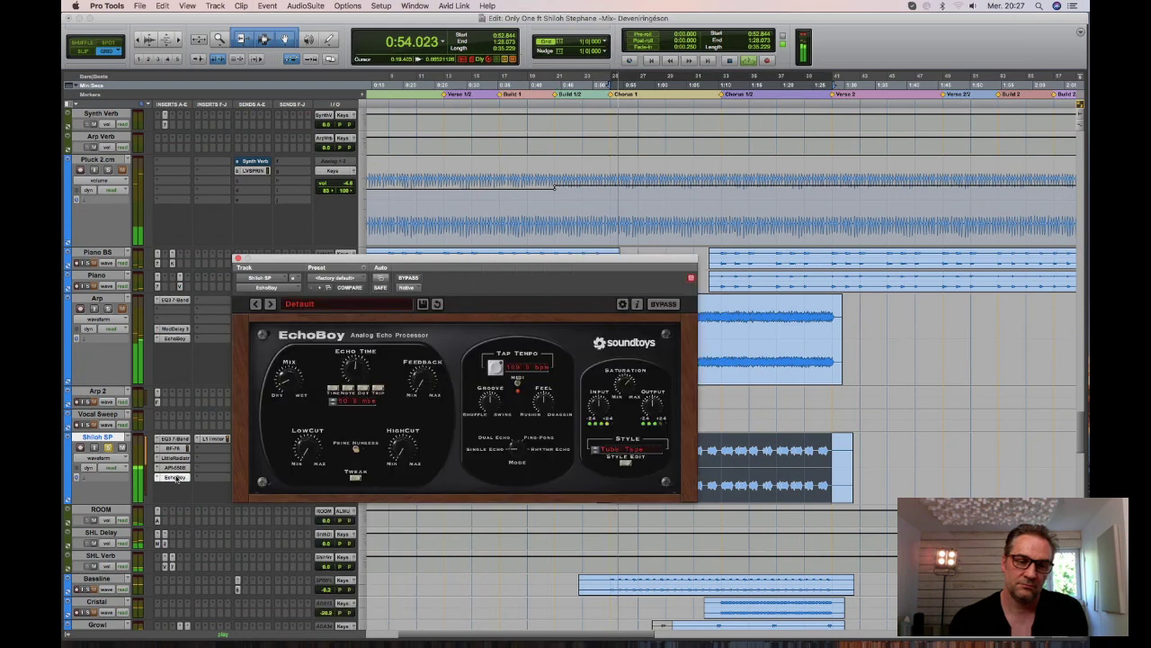
left_click(409, 279)
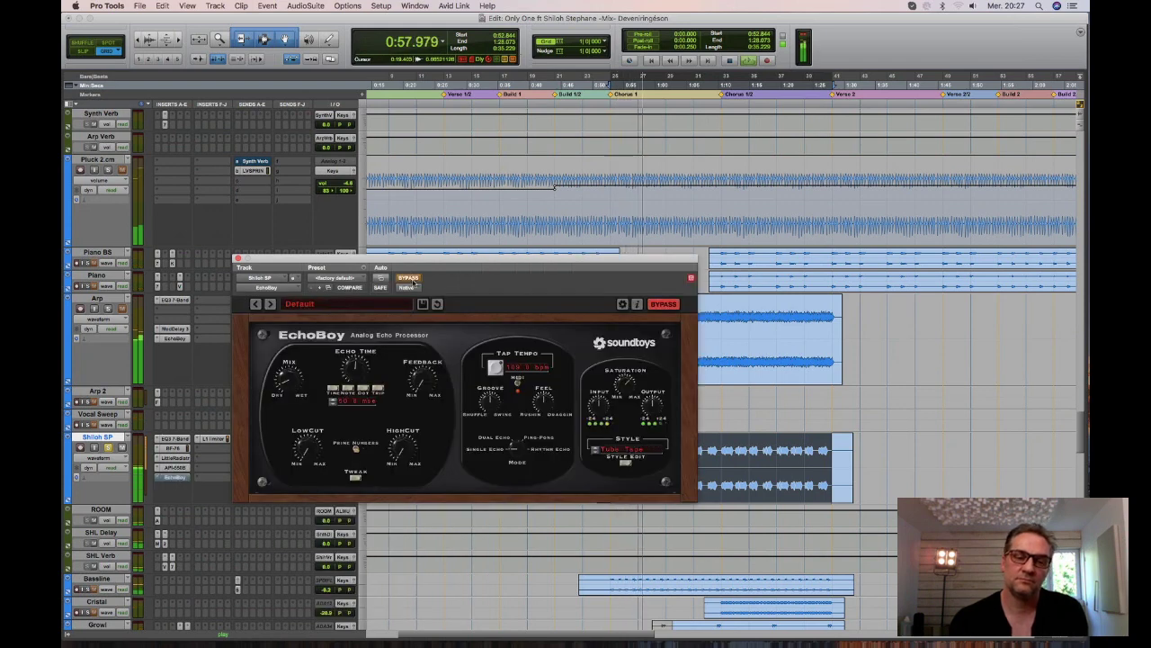
left_click(409, 279)
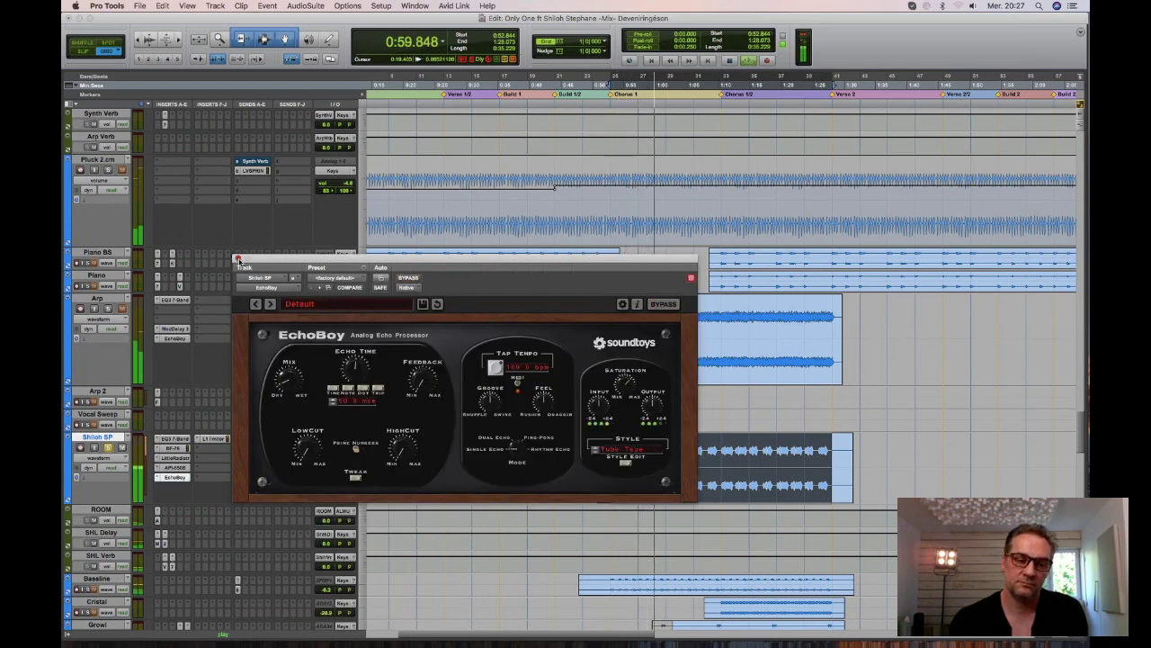
left_click(238, 257)
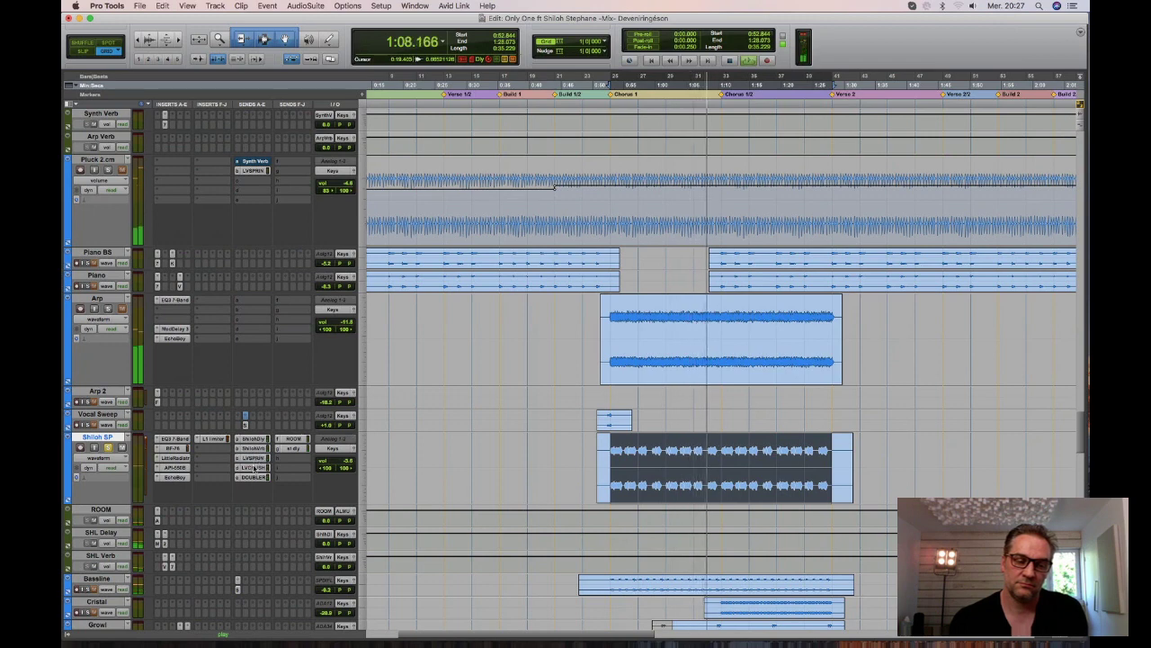
key("space")
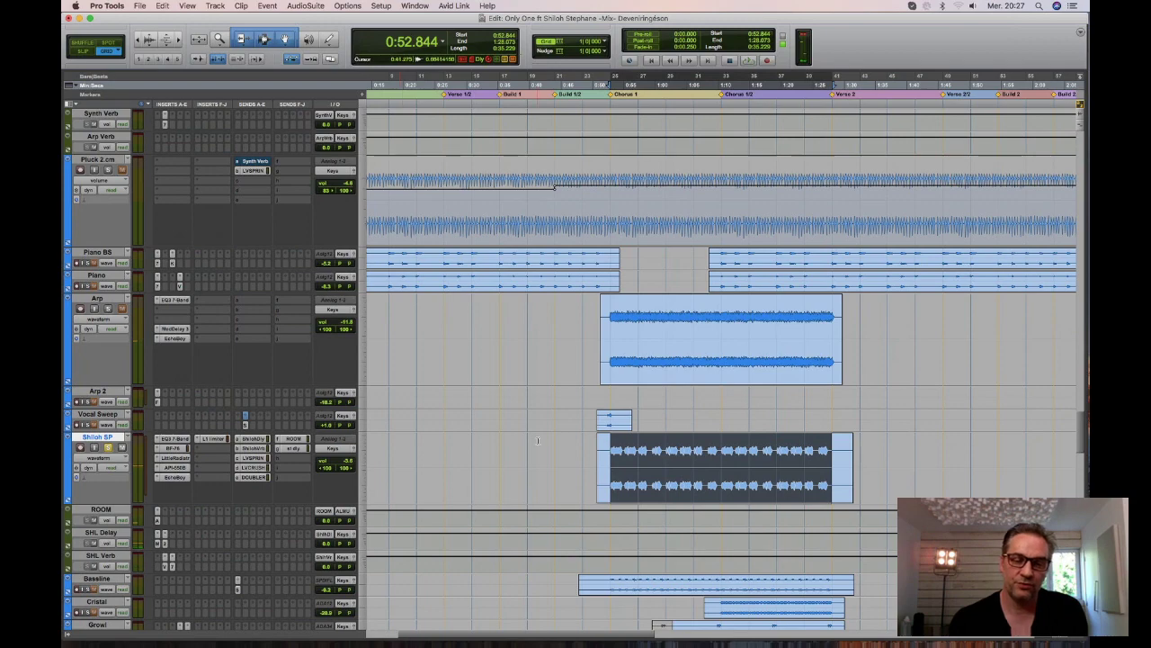
Select the ROOM, SHL Delay and SHL Verb tracks, increase their height together, and place the edit cursor at 0:52.844.
scroll(537, 440, "down", 5)
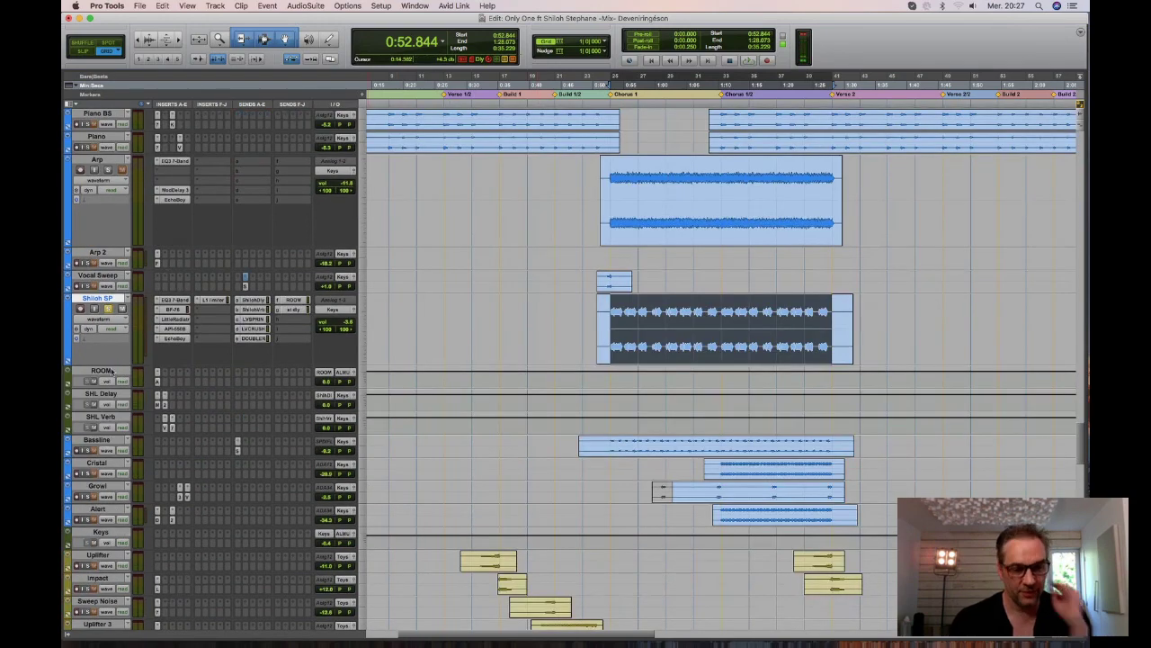
left_click(112, 370)
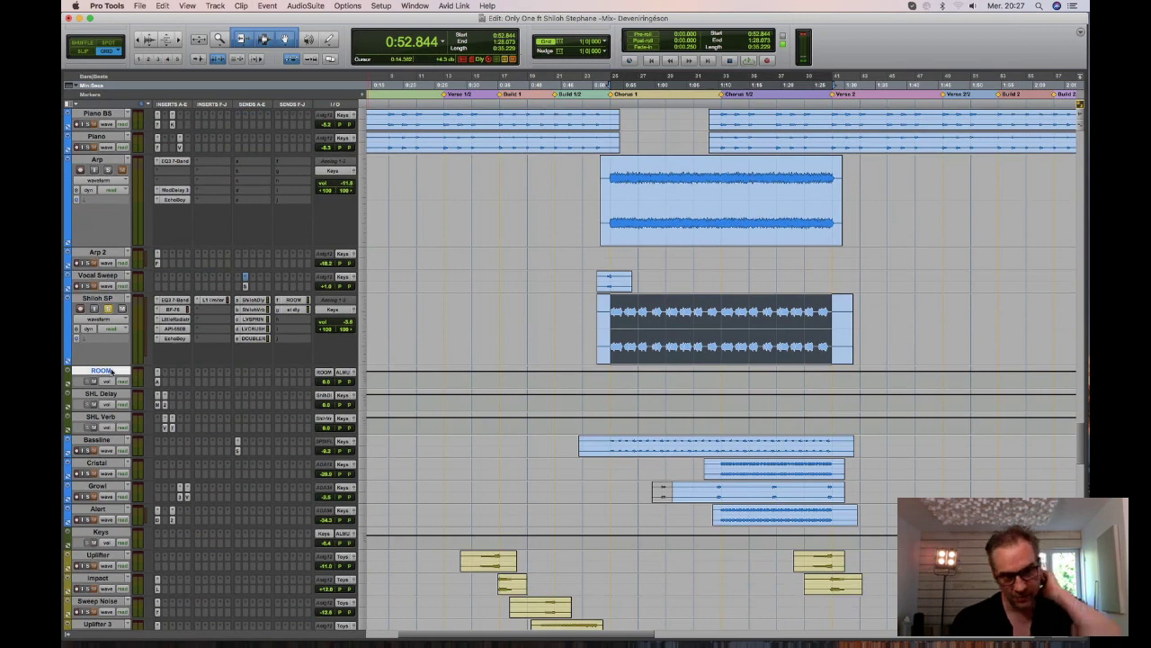
left_click(110, 420, "shift")
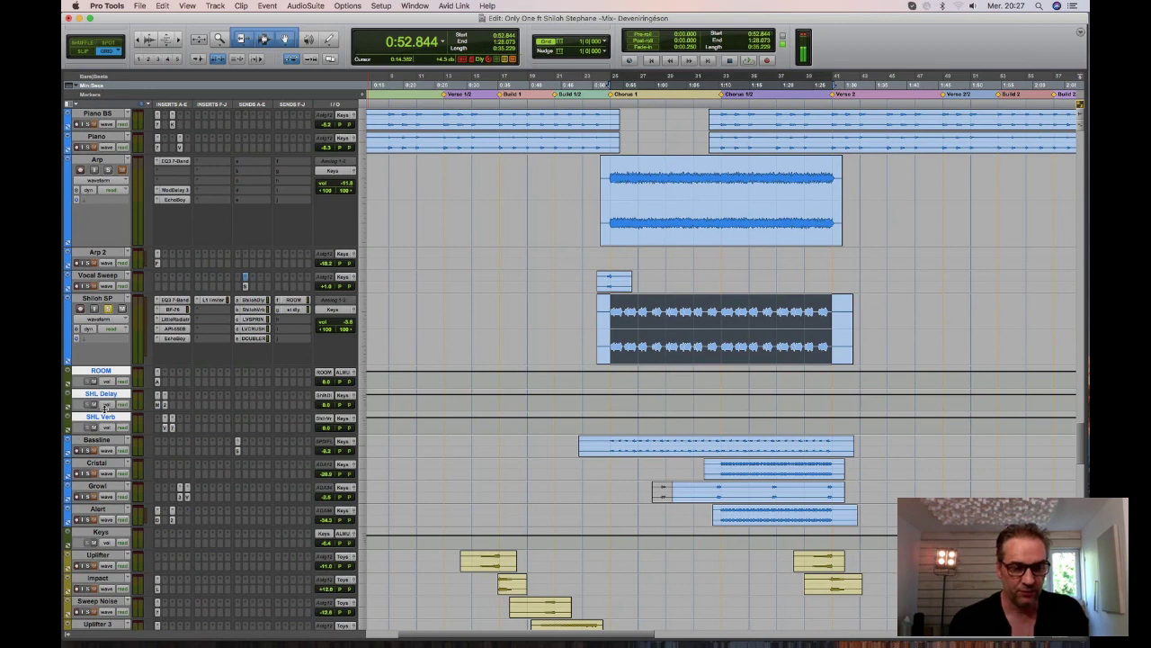
left_click_drag(106, 408, 105, 434)
key("ctrl+Up")
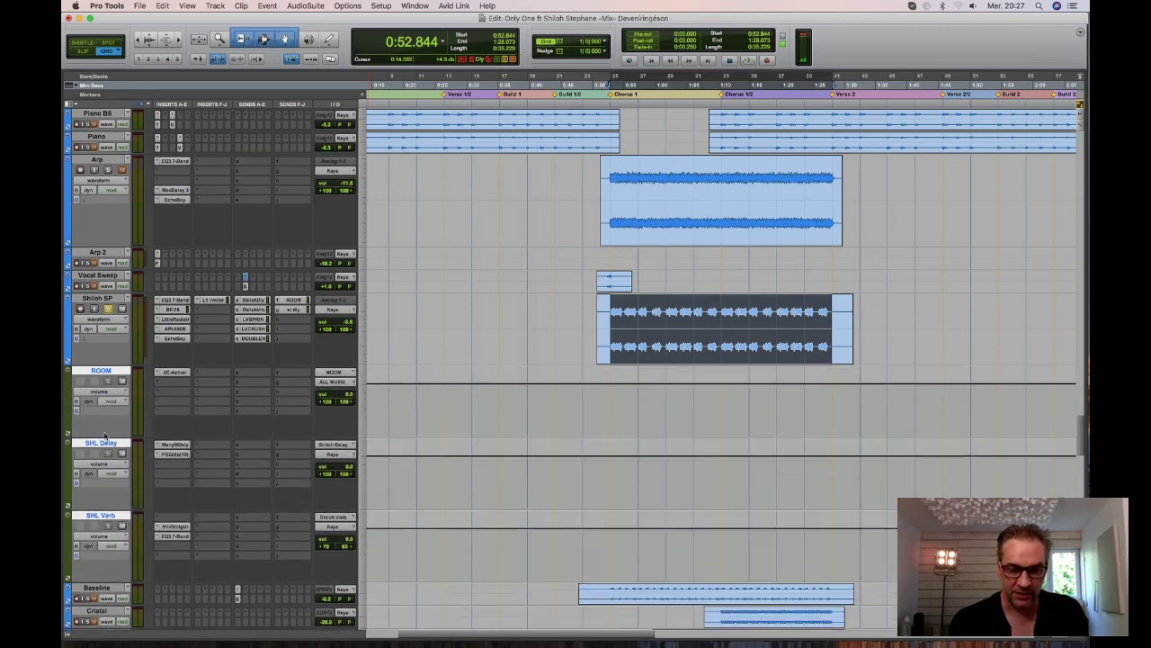
left_click(607, 412)
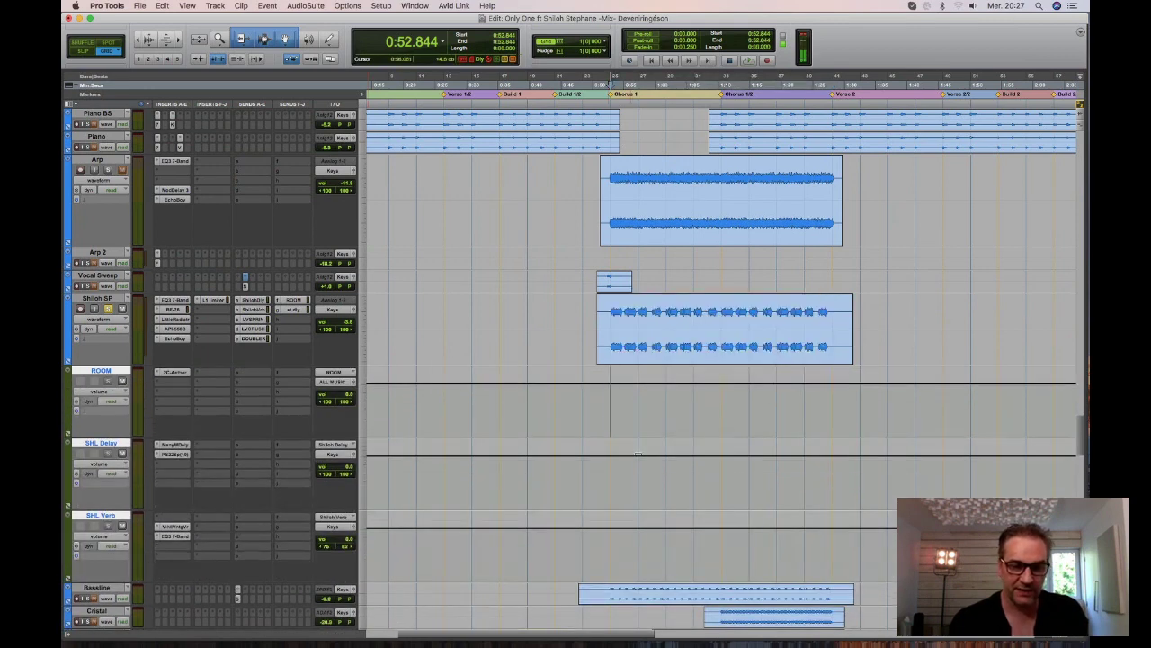
Inspect the Manny Marroquin Delay on SHL Delay and the ValhallaVintageVerb on SHL Verb, closing each plug-in window.
scroll(638, 454, "down", 2)
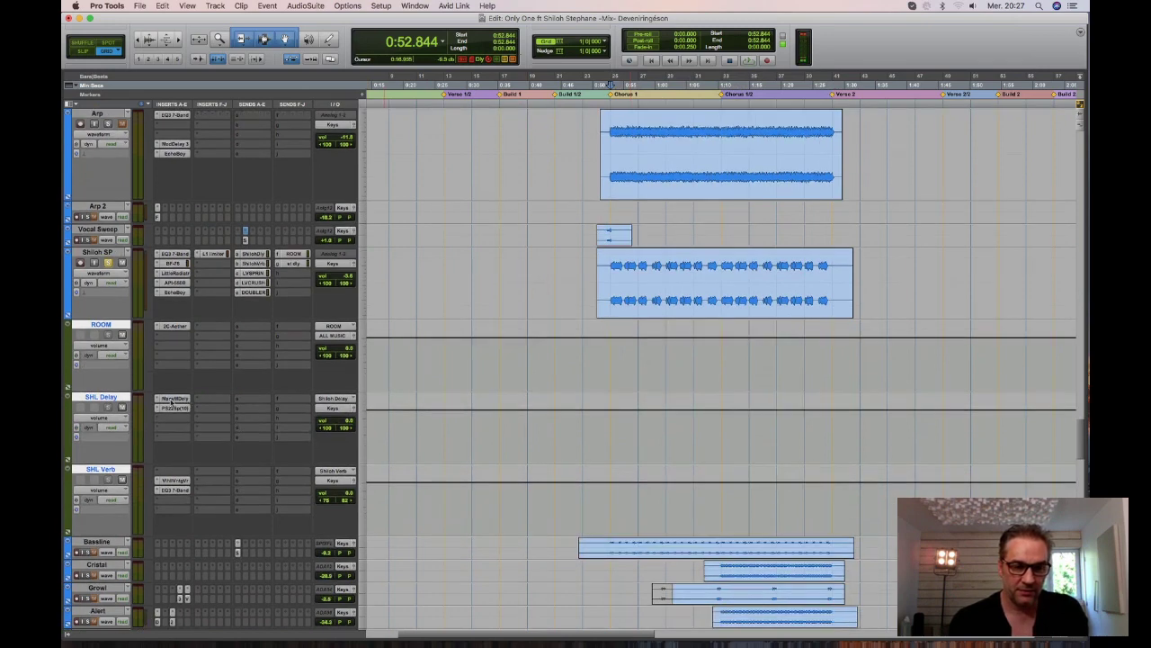
left_click(172, 398)
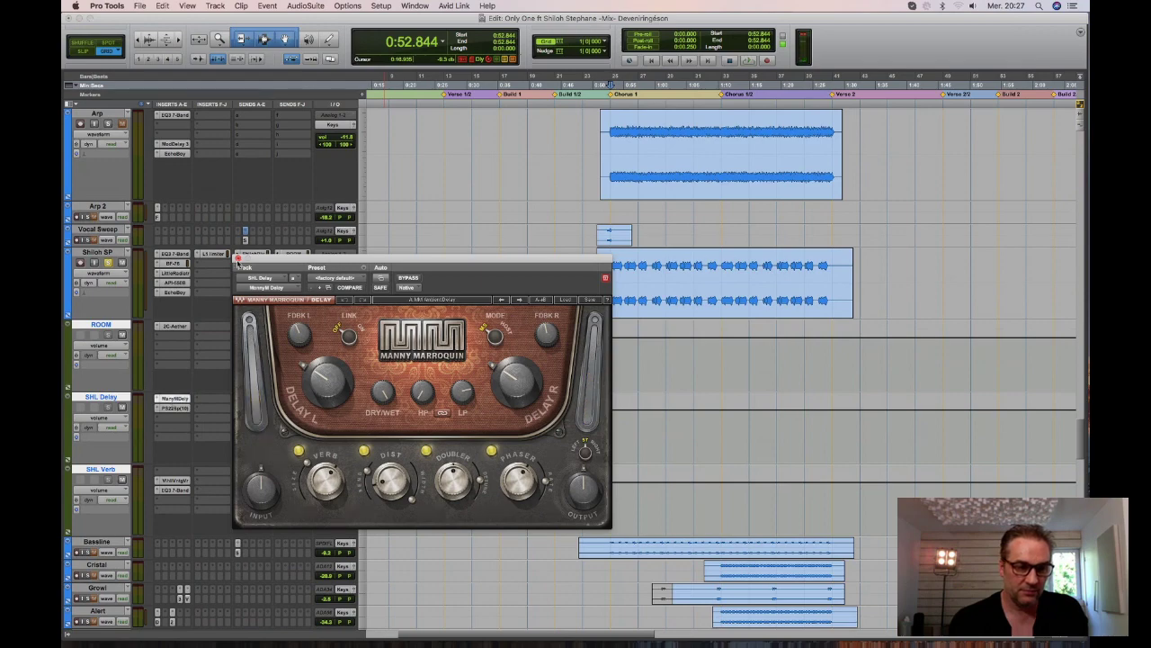
left_click(239, 258)
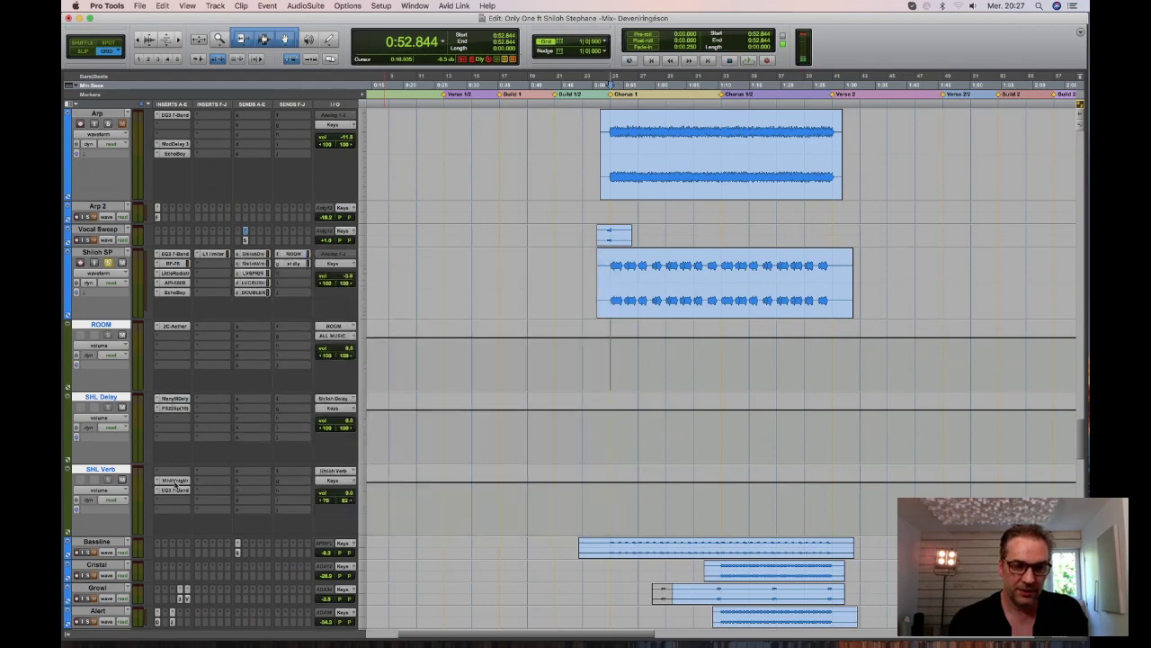
left_click(174, 481)
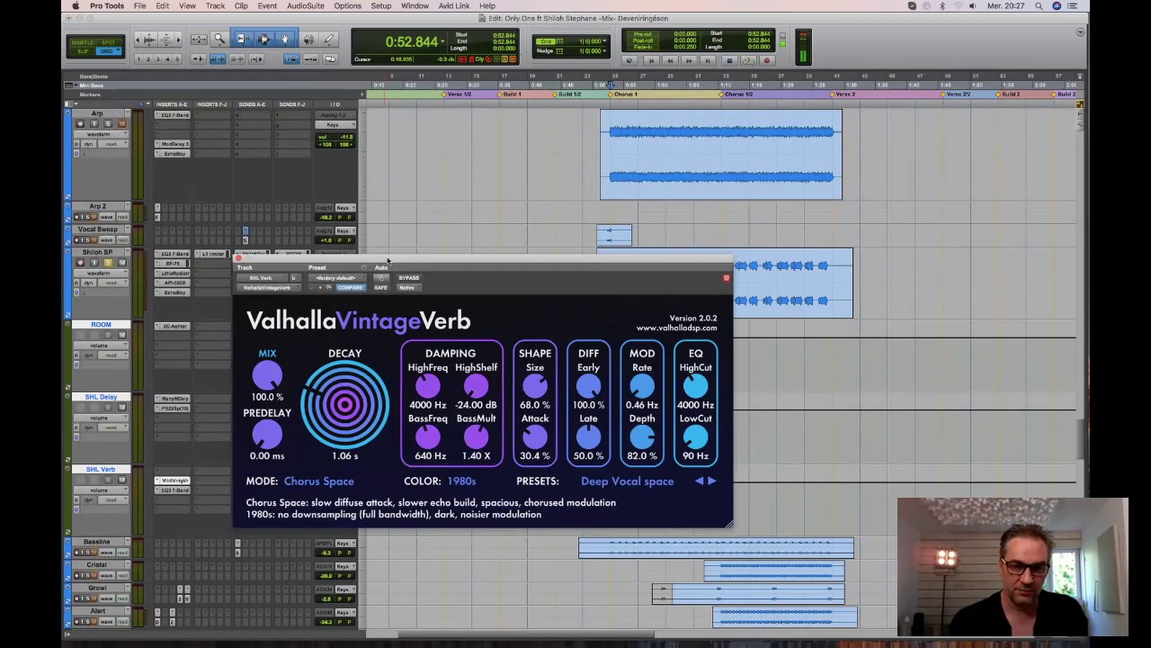
left_click_drag(388, 261, 591, 59)
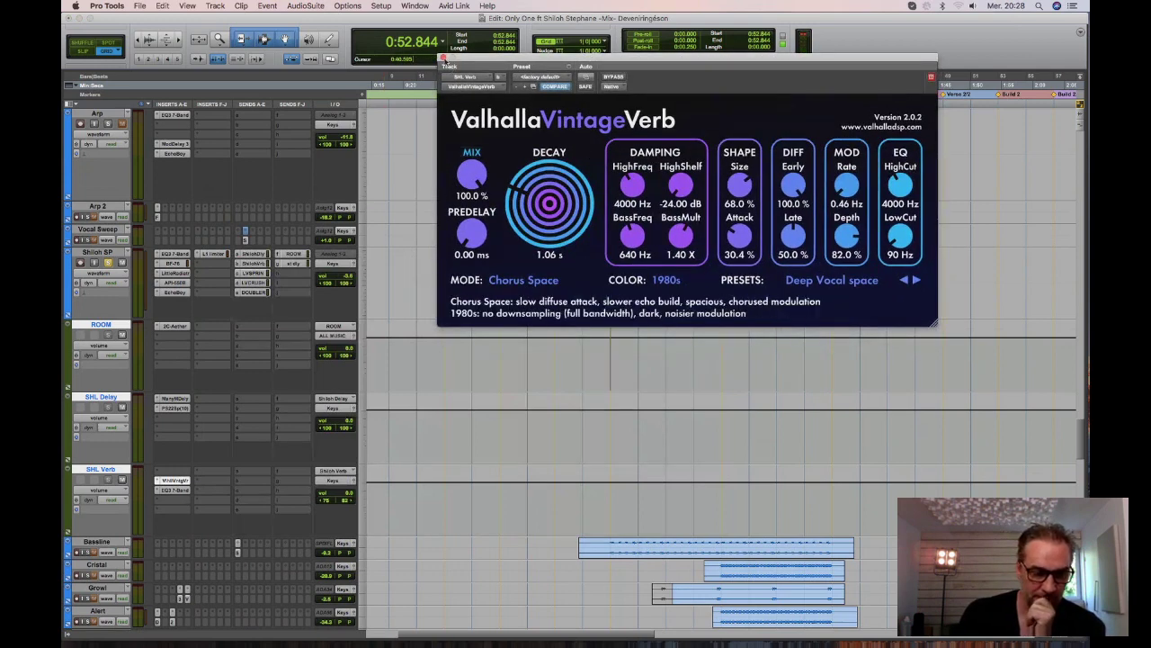
left_click(441, 57)
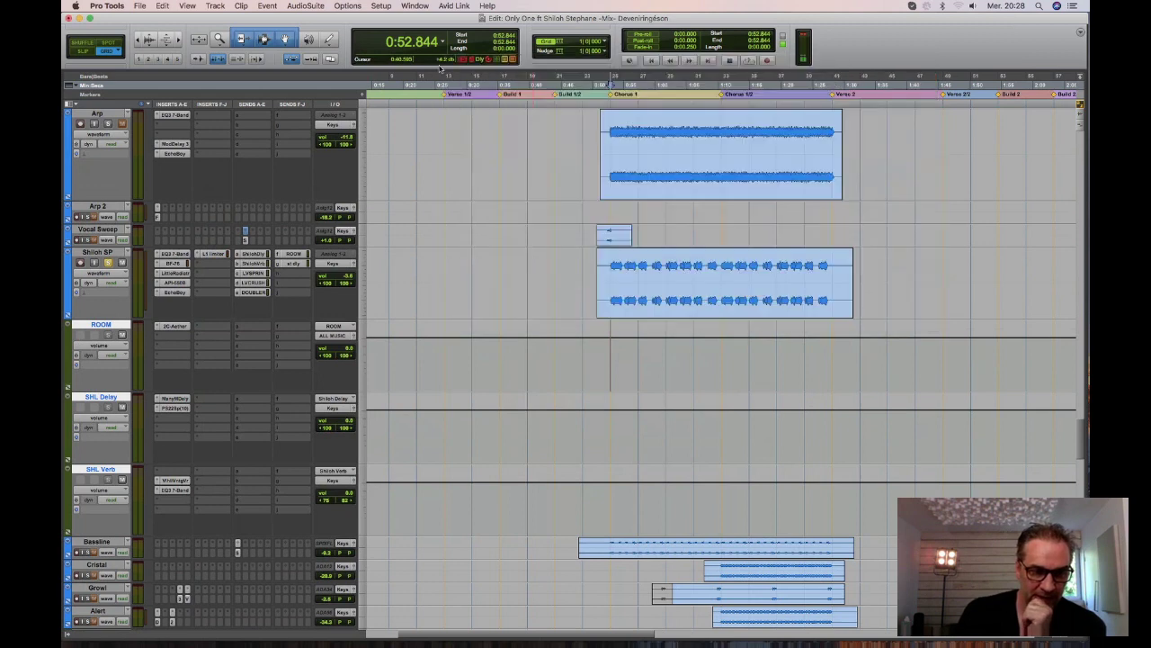
Check the Shiloh SP track's LV SPRING and LV CRUSH send faders, closing each send window.
left_click(259, 273)
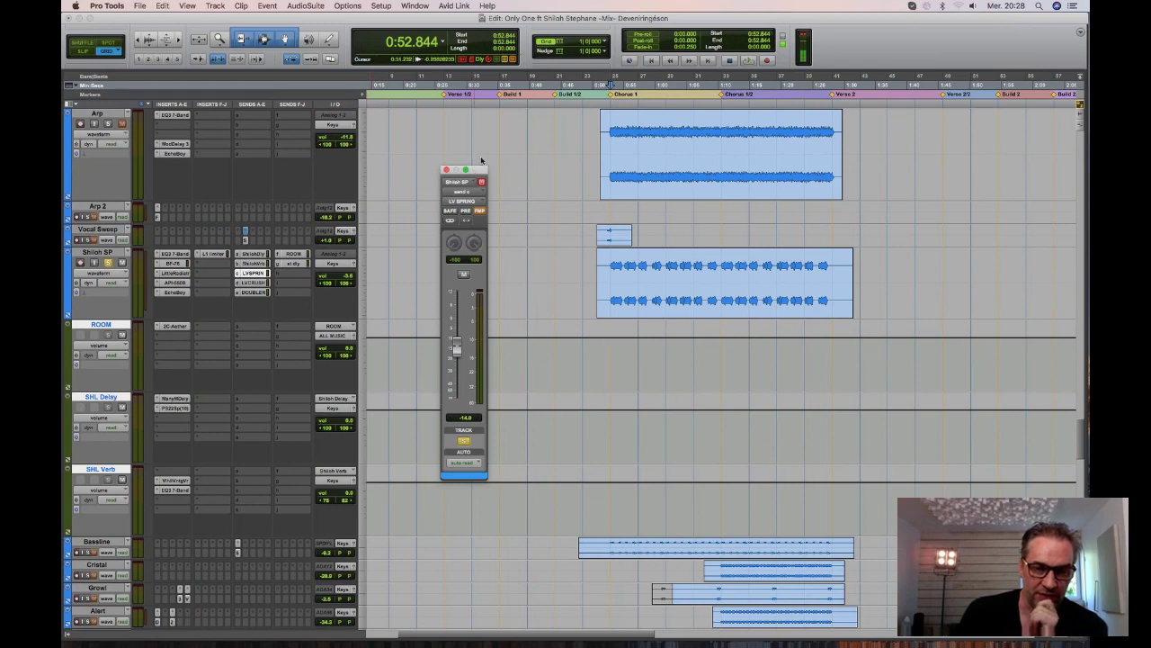
left_click_drag(475, 170, 484, 121)
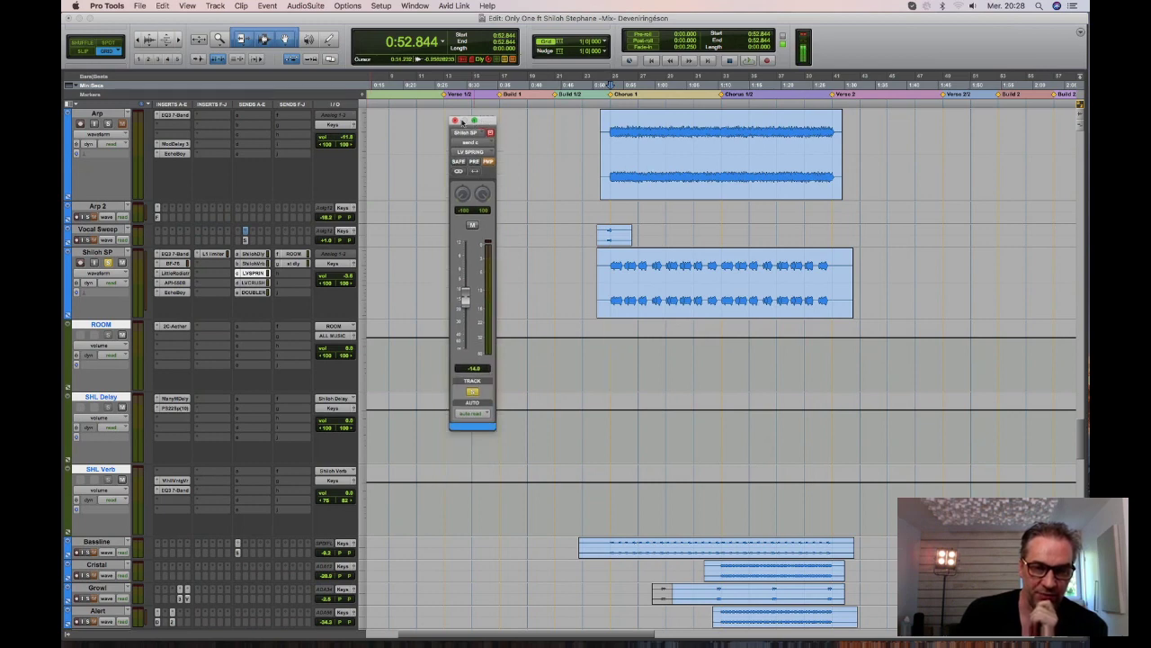
left_click(456, 122)
left_click(253, 282)
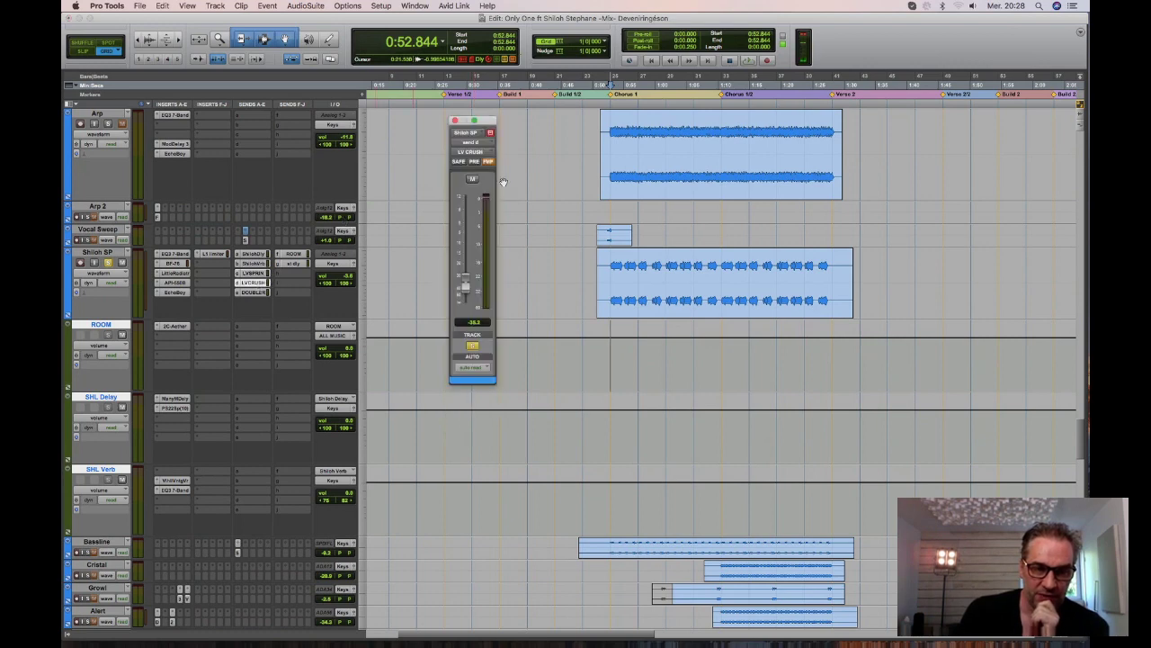
left_click_drag(490, 122, 551, 131)
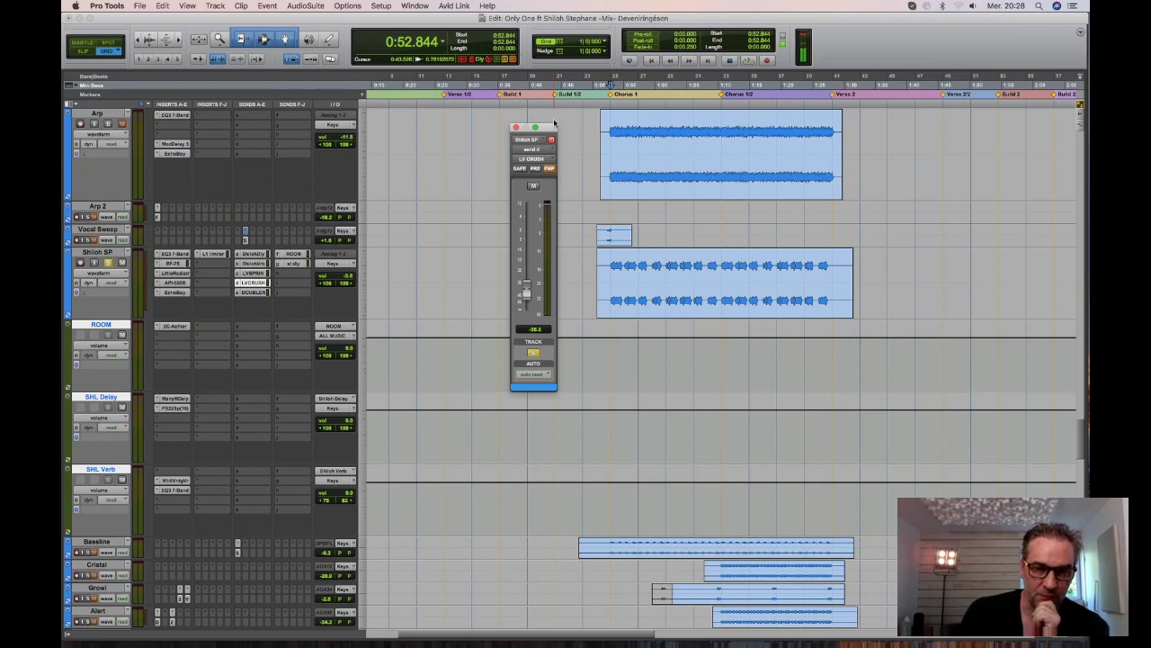
left_click_drag(551, 127, 555, 118)
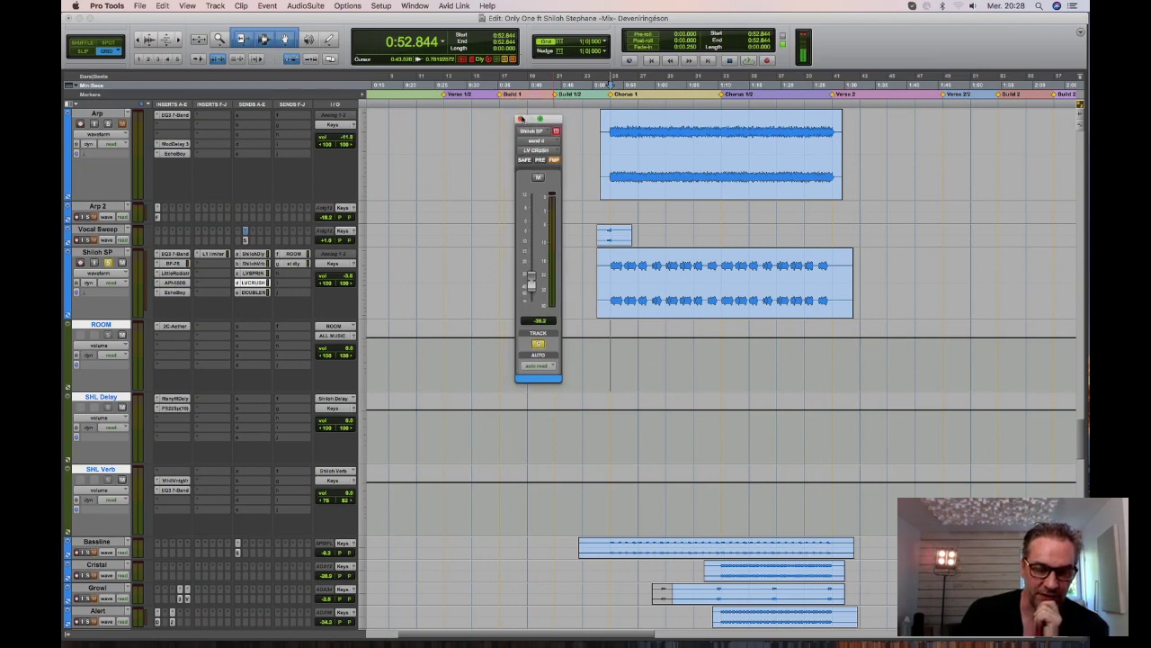
left_click(521, 119)
Check the Shiloh SP track's DOUBLER, ROOM and st dly send faders, closing each send window.
left_click(252, 292)
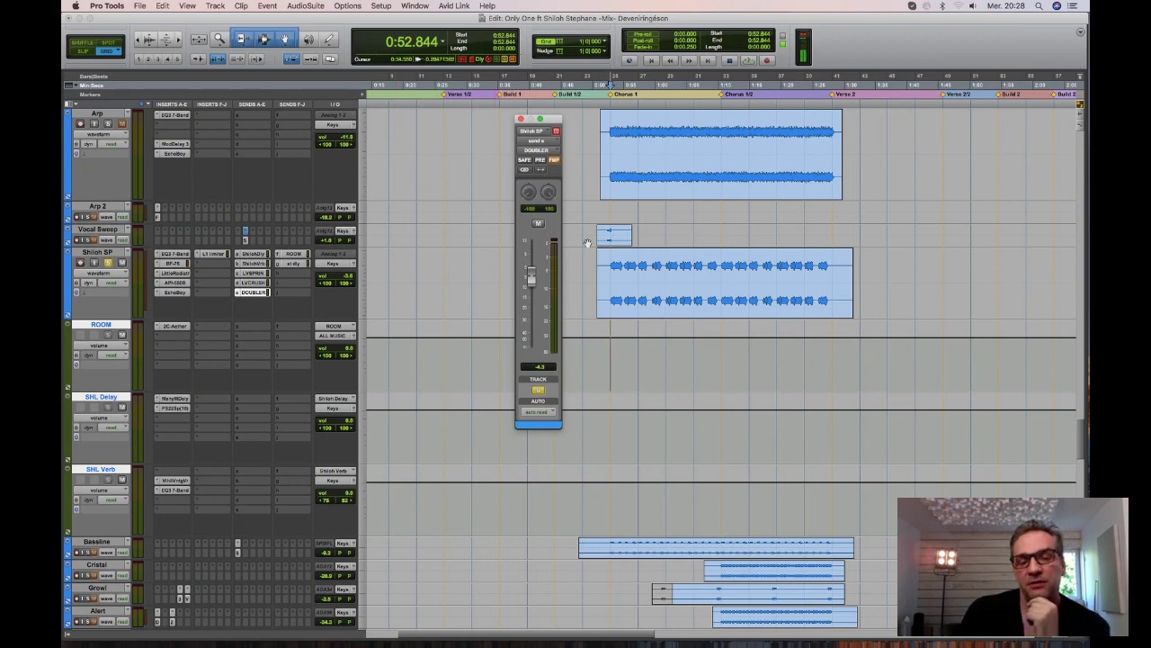
left_click_drag(557, 121, 559, 115)
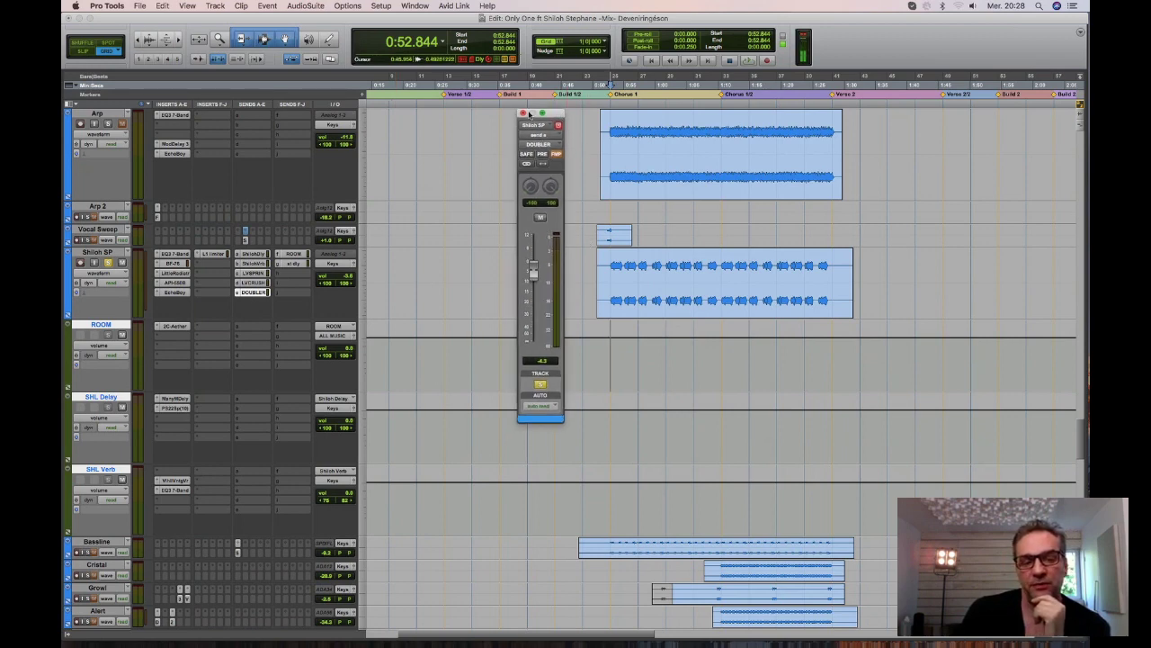
left_click(524, 113)
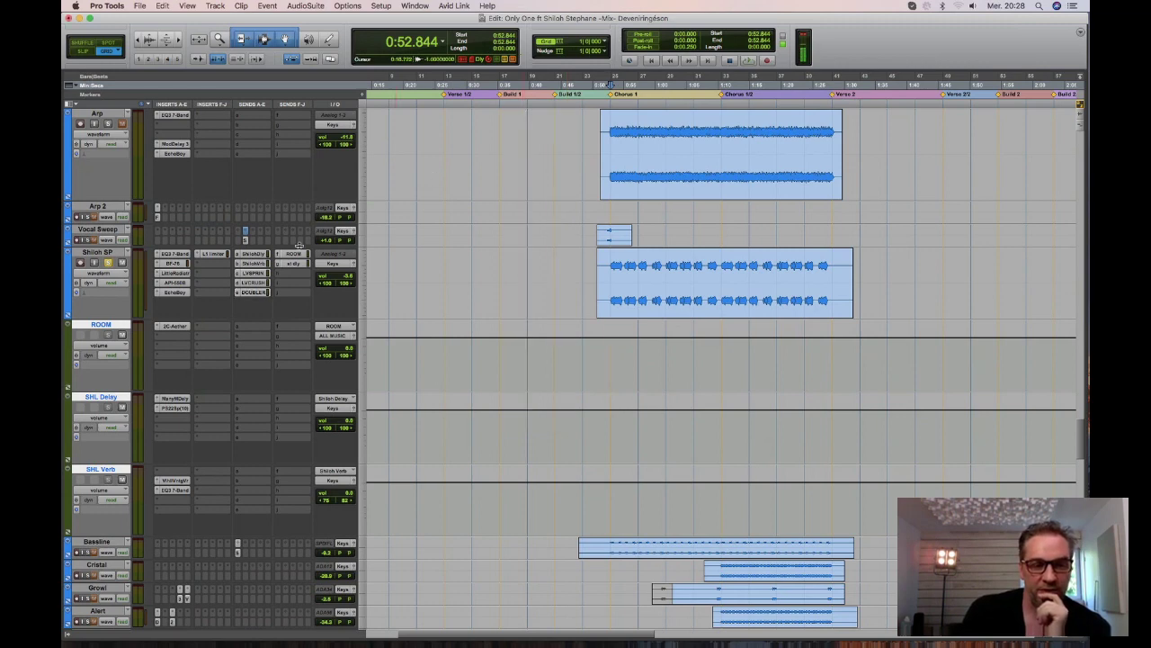
left_click(295, 254)
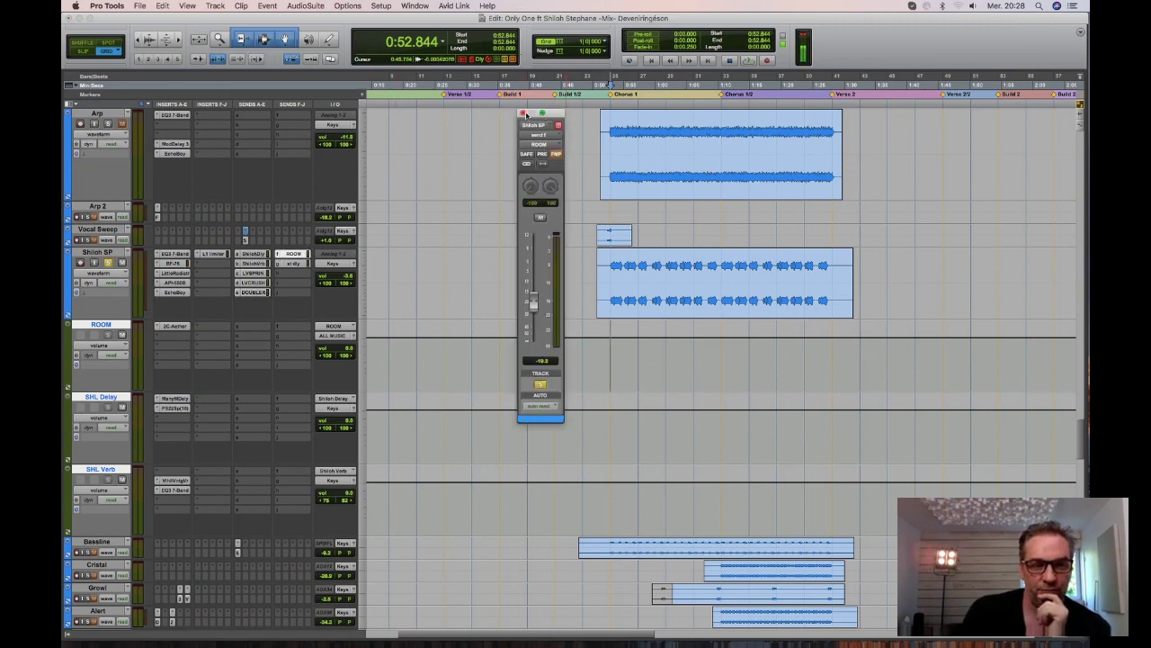
left_click(525, 113)
left_click(295, 265)
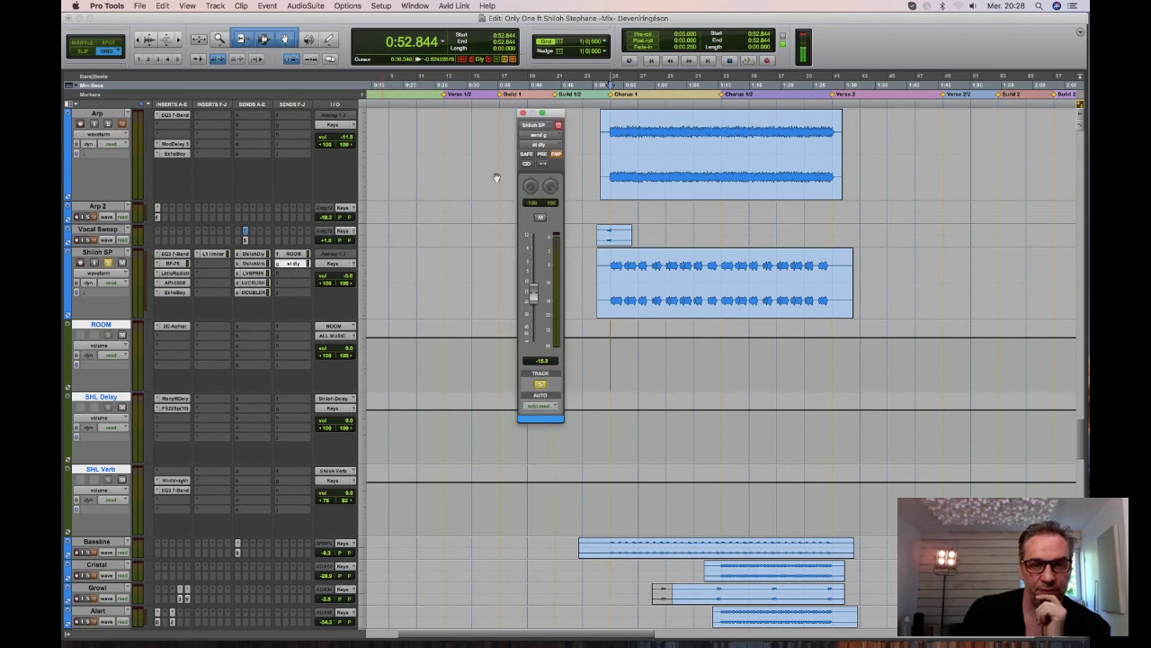
left_click(524, 113)
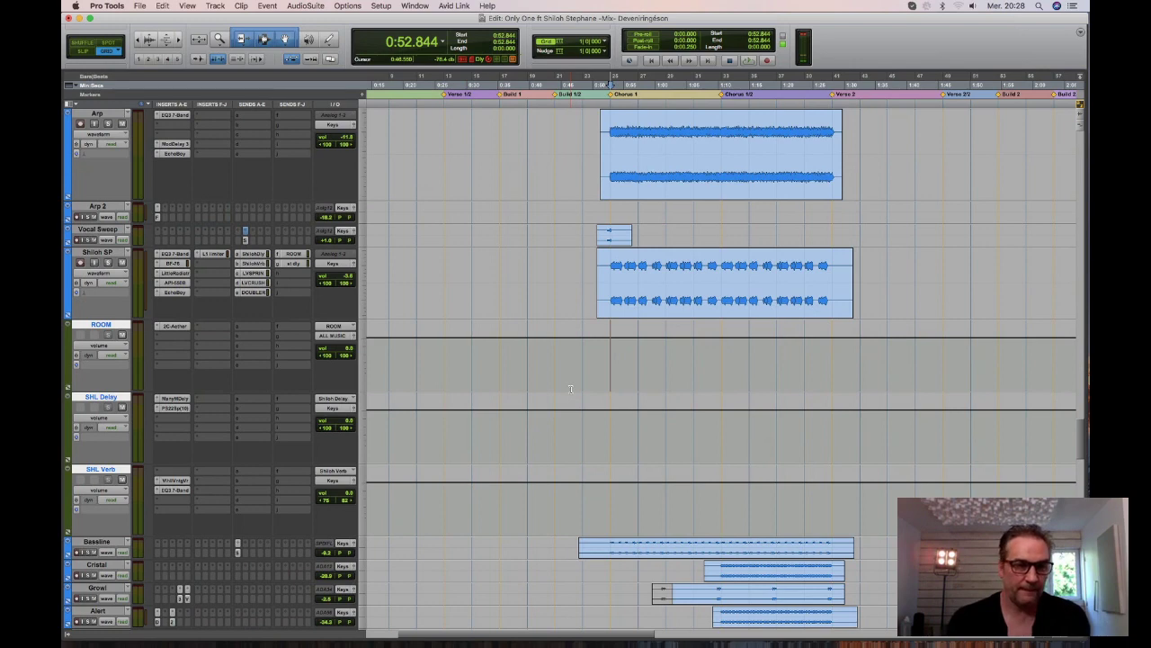
Enlarge the Bassline track and play its Chorus 1 section from 0:52.844 to 1:08.256.
scroll(570, 389, "down", 3)
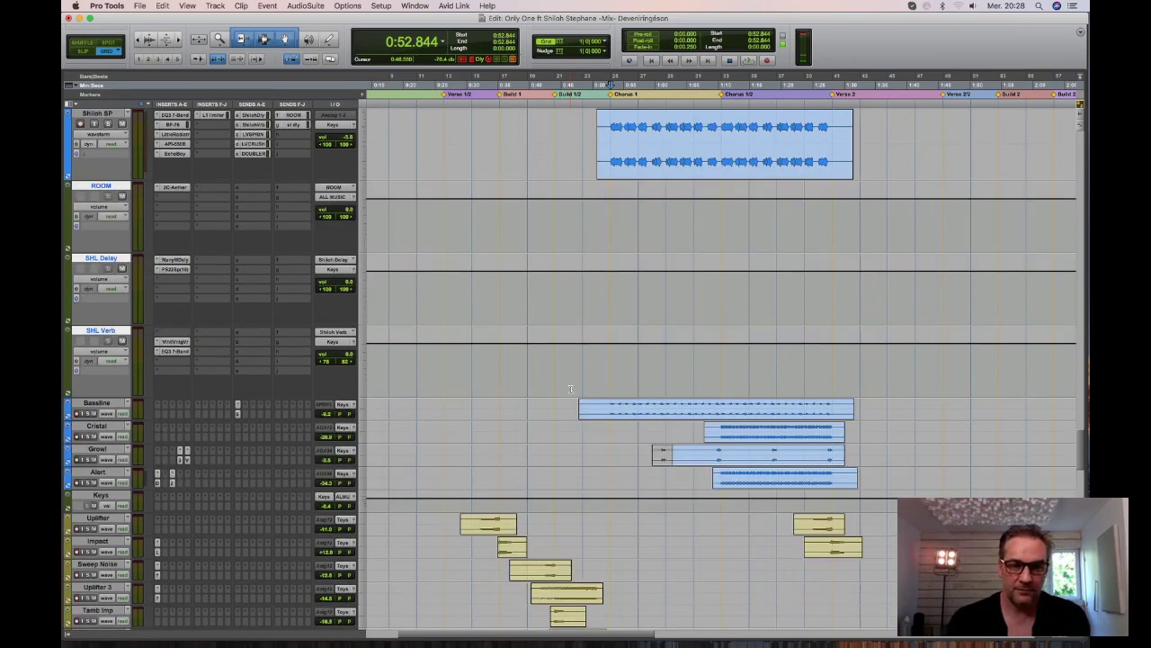
scroll(571, 388, "down", 5)
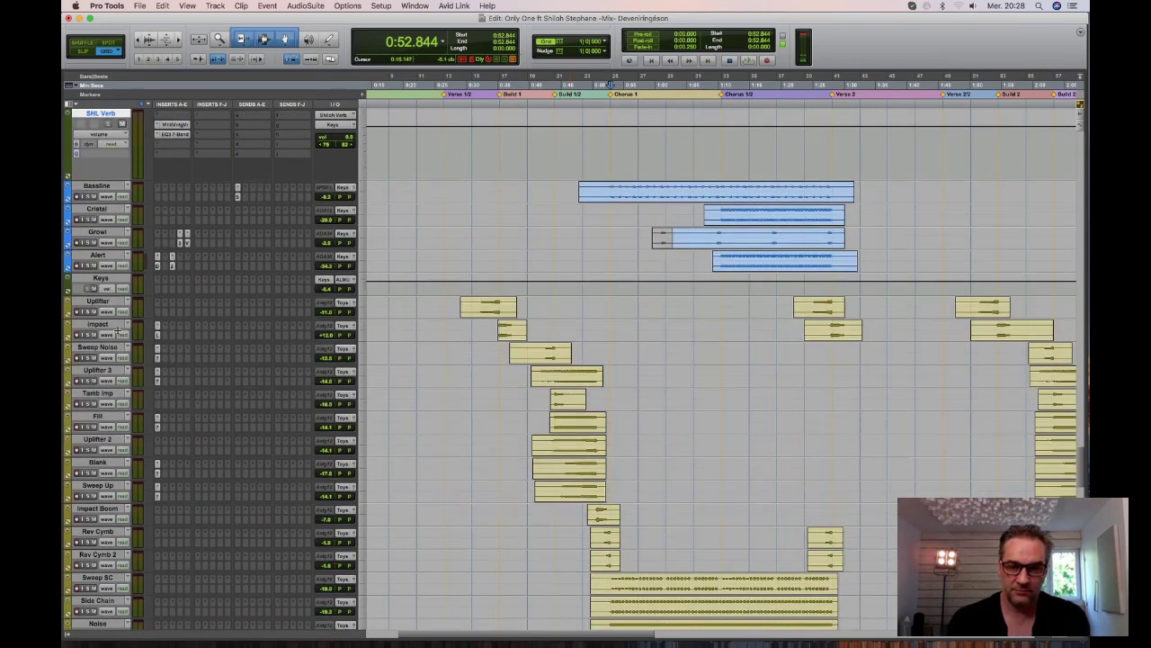
key("e")
left_click_drag(610, 252, 707, 251)
key("space")
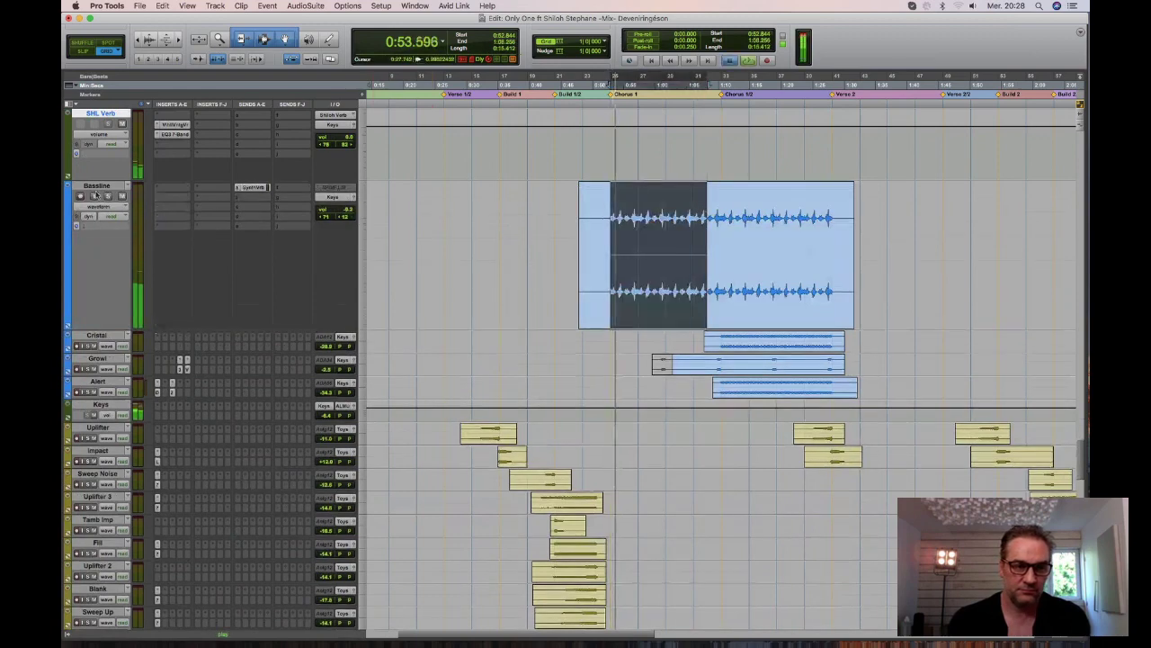
Solo the Bassline track and audition the selected Chorus 1 section.
key("space")
left_click(108, 197)
key("space")
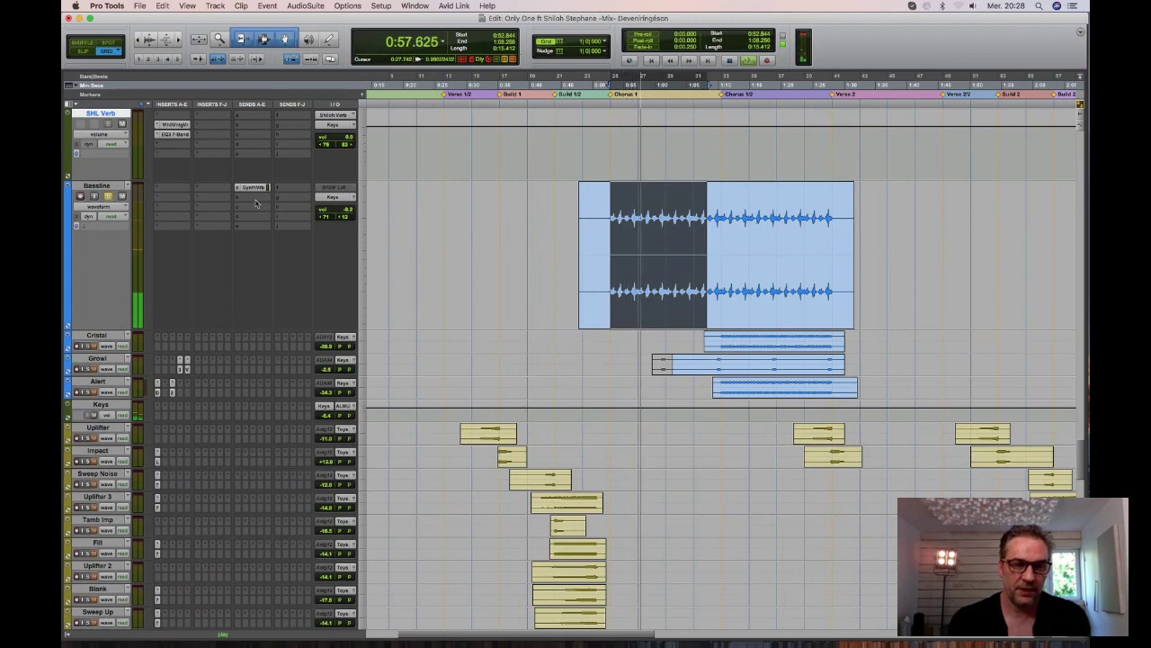
key("space")
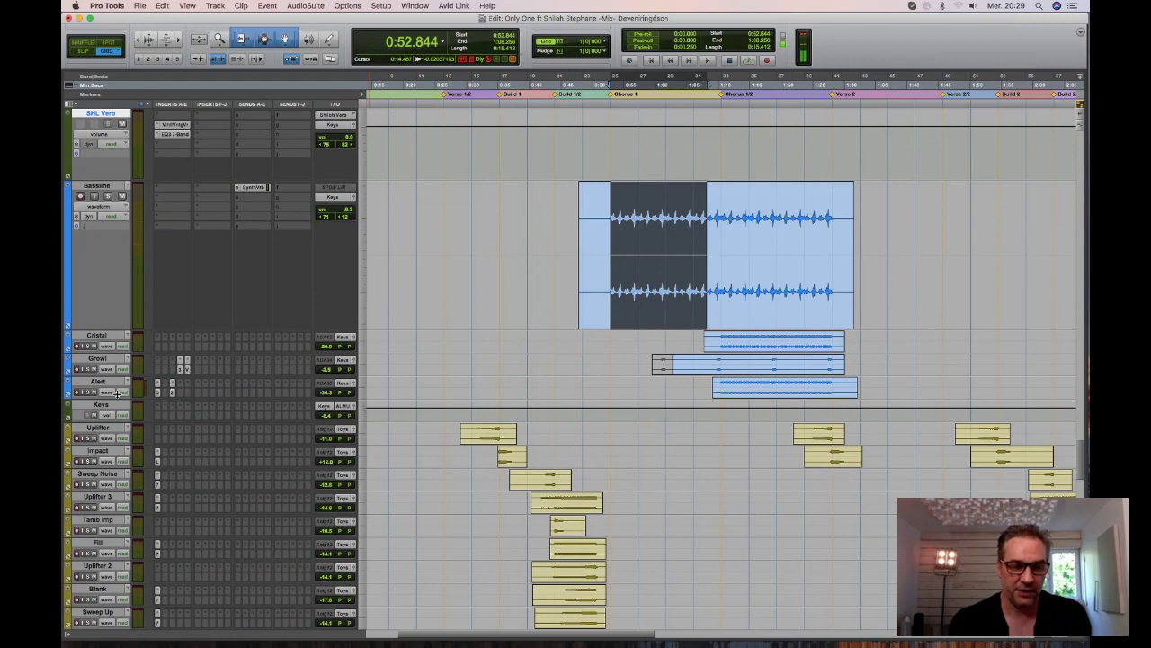
Enlarge the Cristal track and select its Chorus 1/2 part from 1:10.458 to 1:28.073.
key("ctrl+Up")
key("ctrl+Up")
key("ctrl+Up")
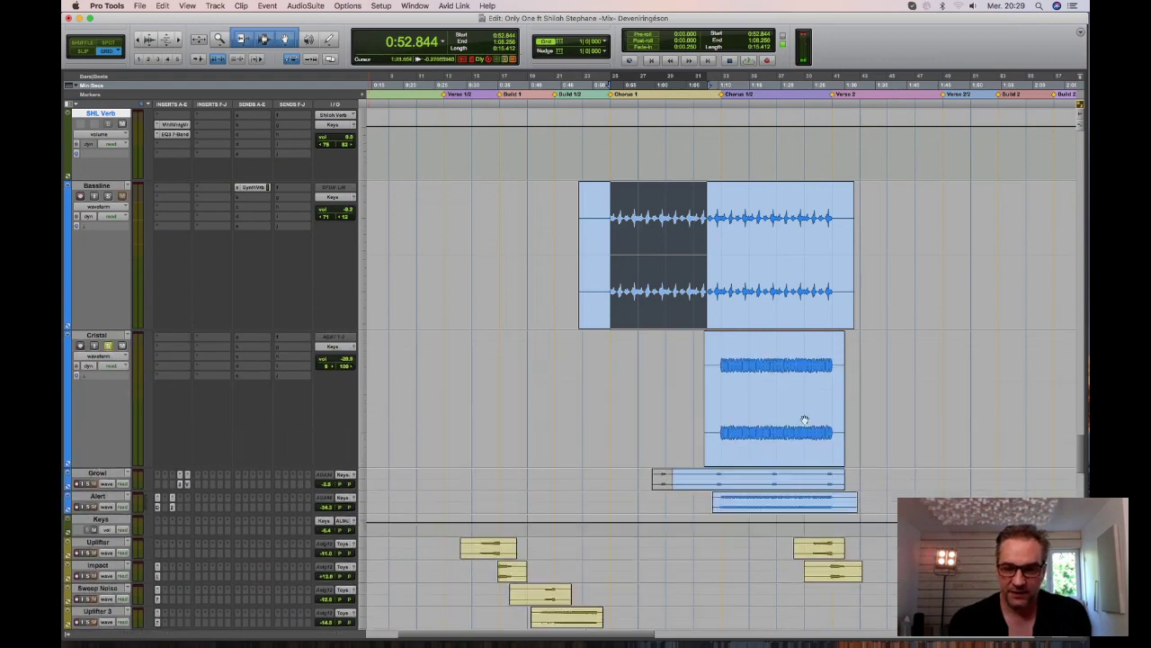
left_click_drag(721, 365, 830, 359)
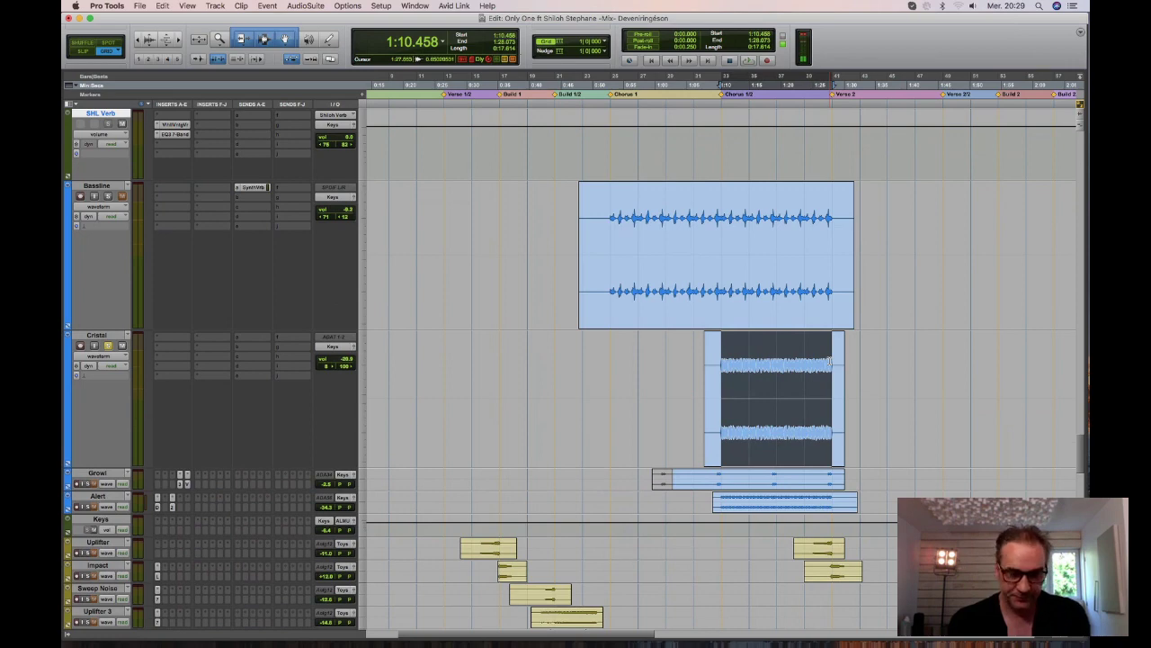
Audition the soloed Cristal track over the selected Chorus 1/2 section.
key("super+bracketleft")
key("super+bracketleft")
key("super+bracketleft")
key("super+bracketright")
key("super+bracketright")
key("super+bracketright")
key("super+bracketright")
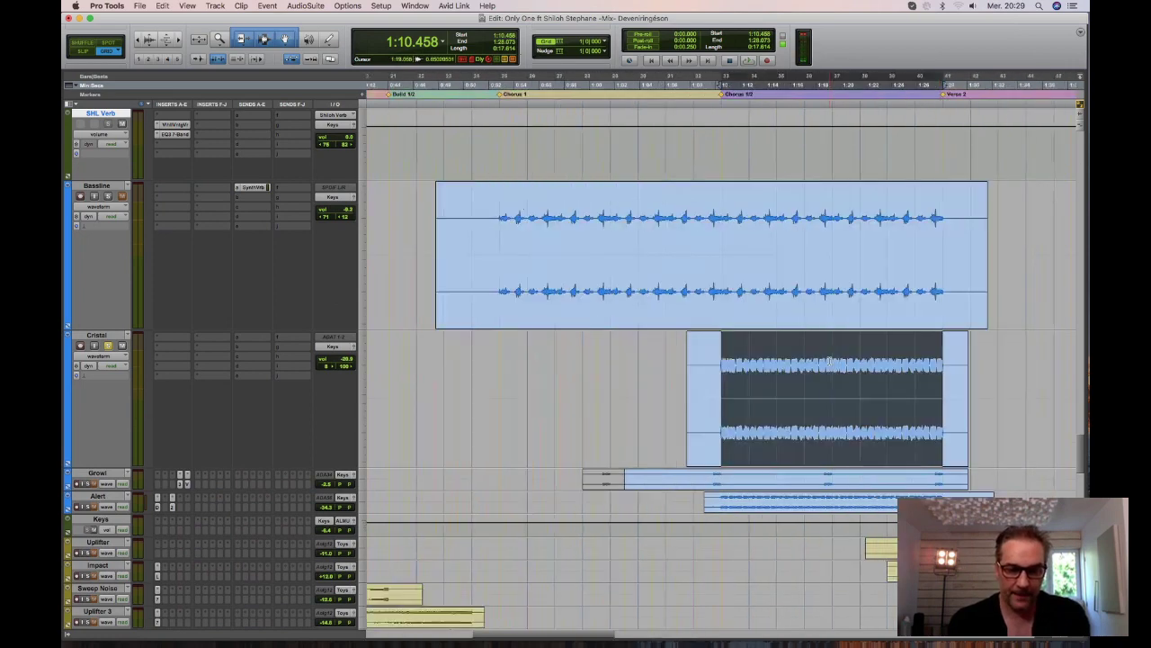
key("space")
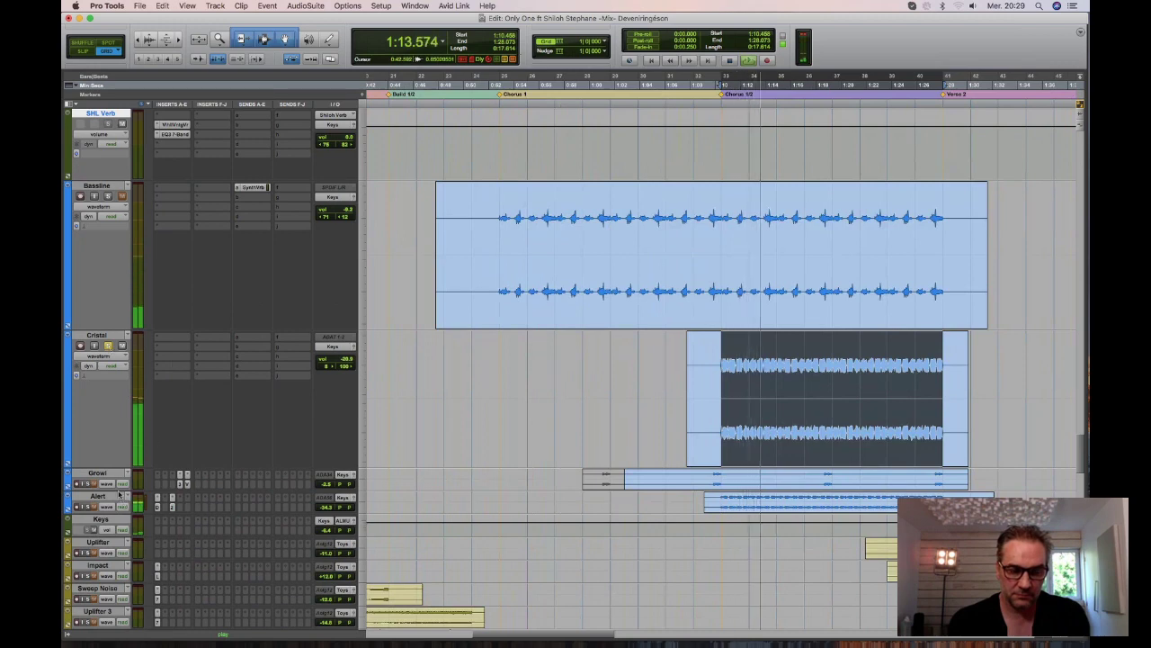
Enlarge the Growl track and audition its hit from 1:08.256 to 1:10.458 in solo.
left_click_drag(118, 491, 118, 560)
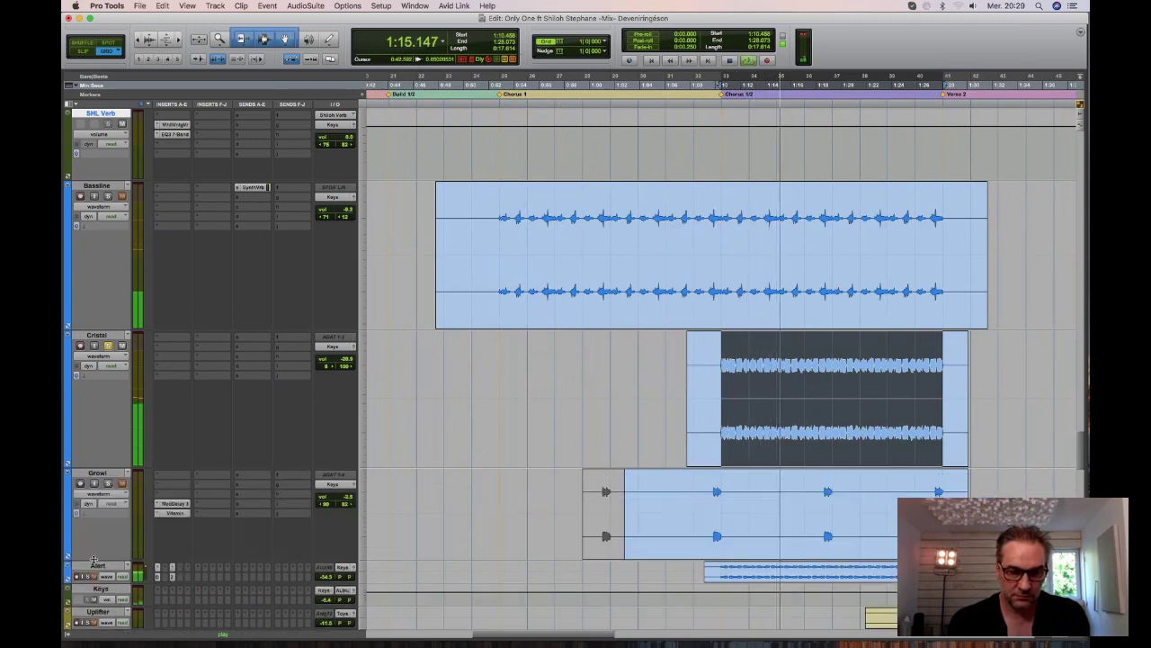
key("space")
left_click(720, 491)
left_click(690, 491, "shift")
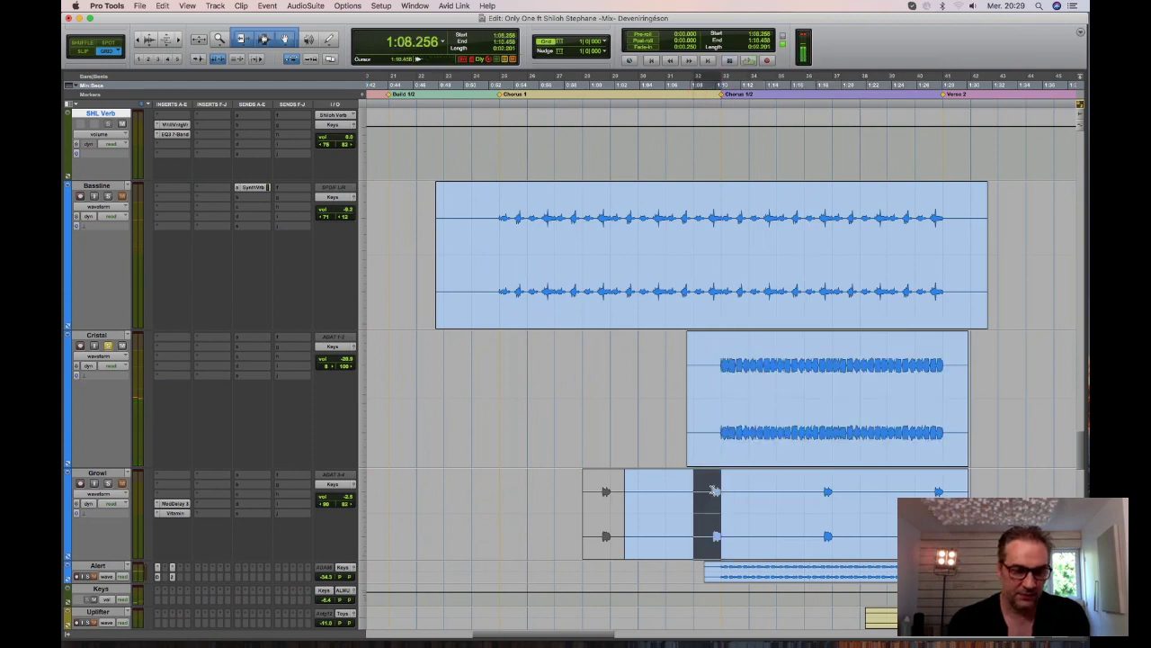
left_click(108, 484)
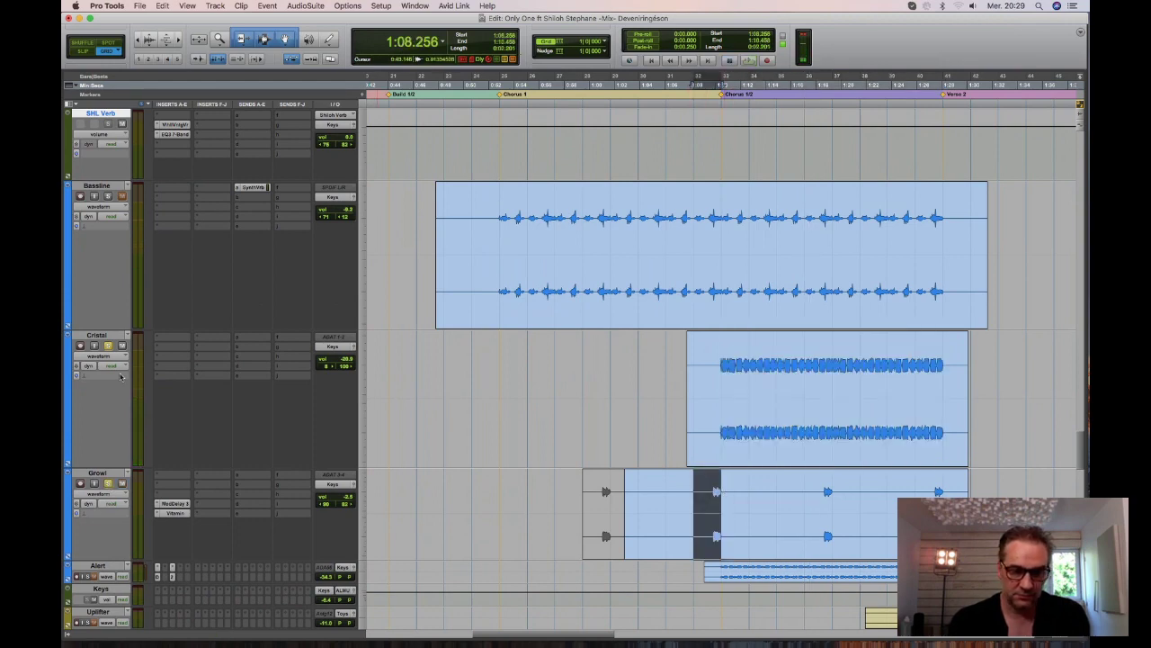
key("space")
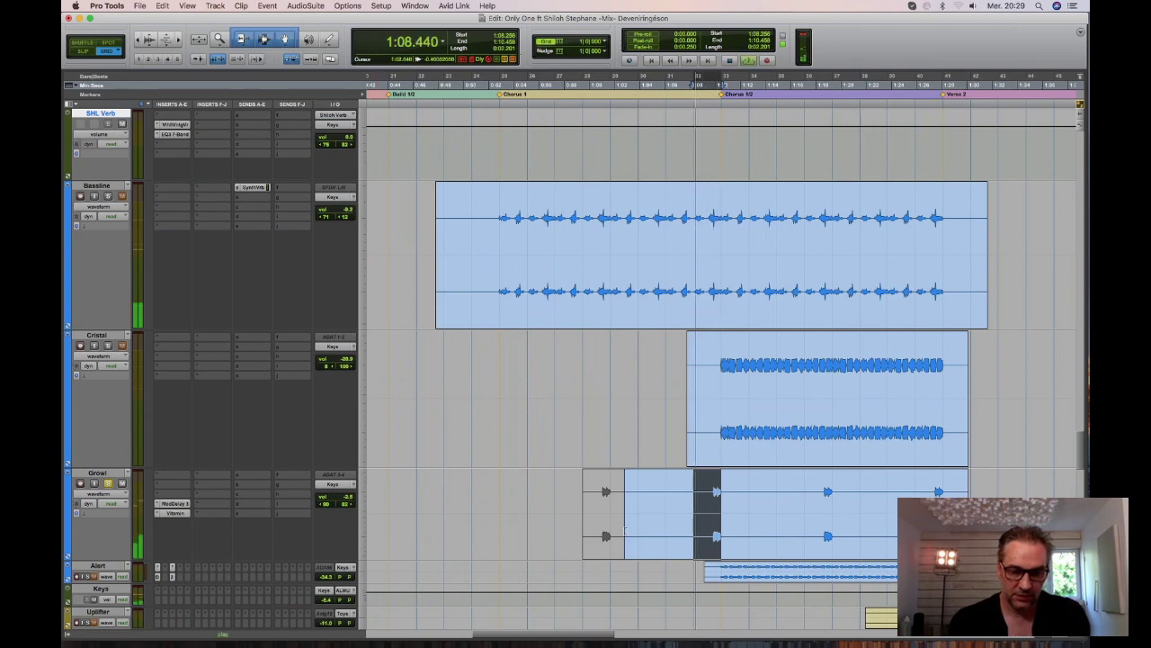
key("space")
Open Mod Delay III on the Growl track and compare its bypassed and active sound during playback.
left_click(173, 504)
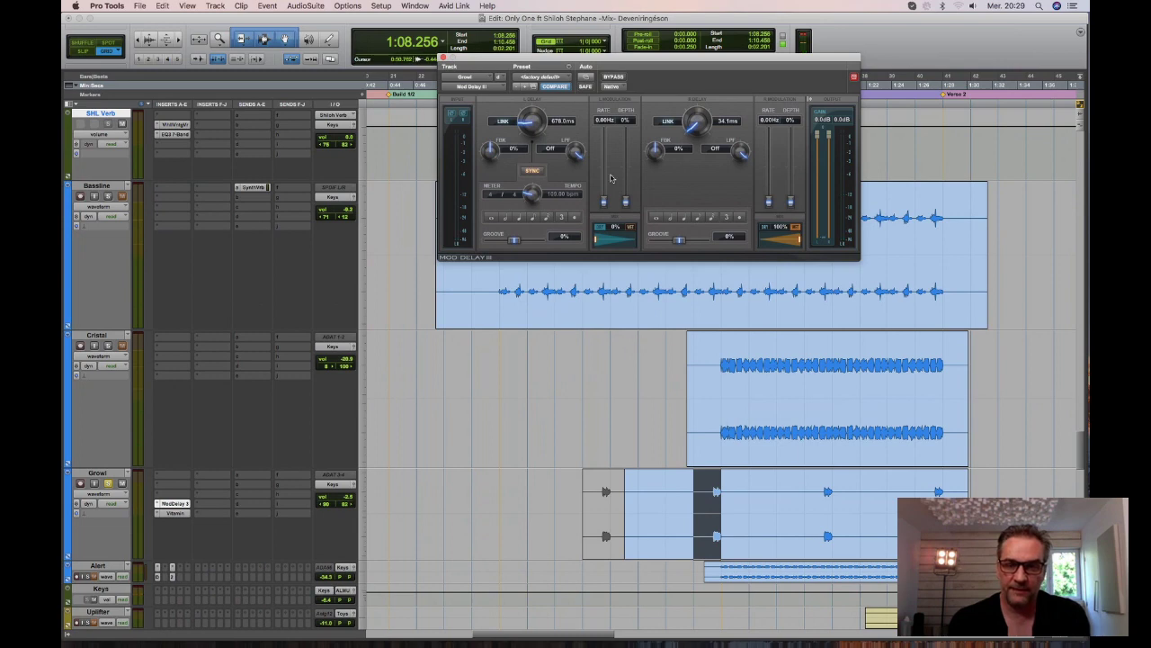
key("space")
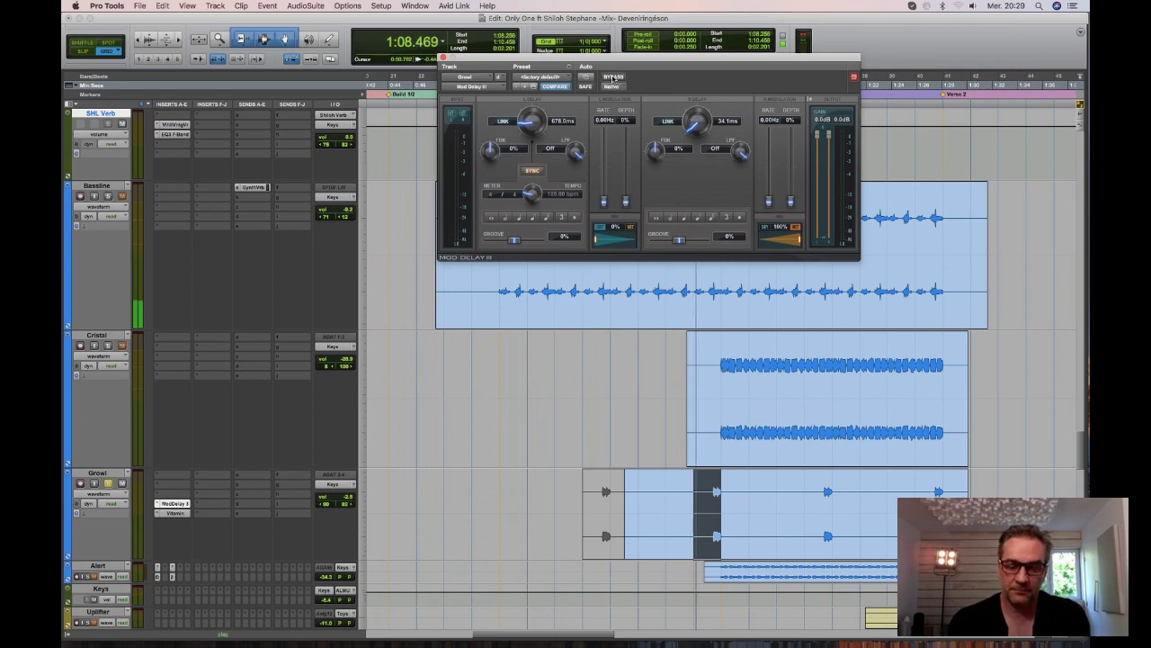
left_click(614, 77)
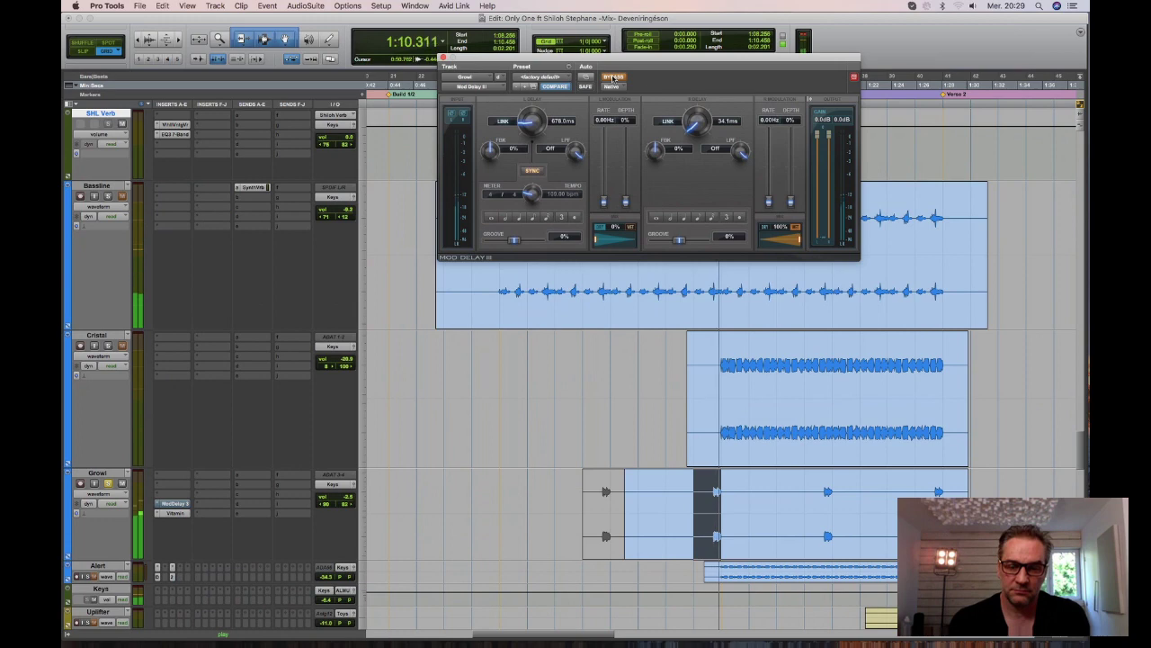
left_click(615, 78)
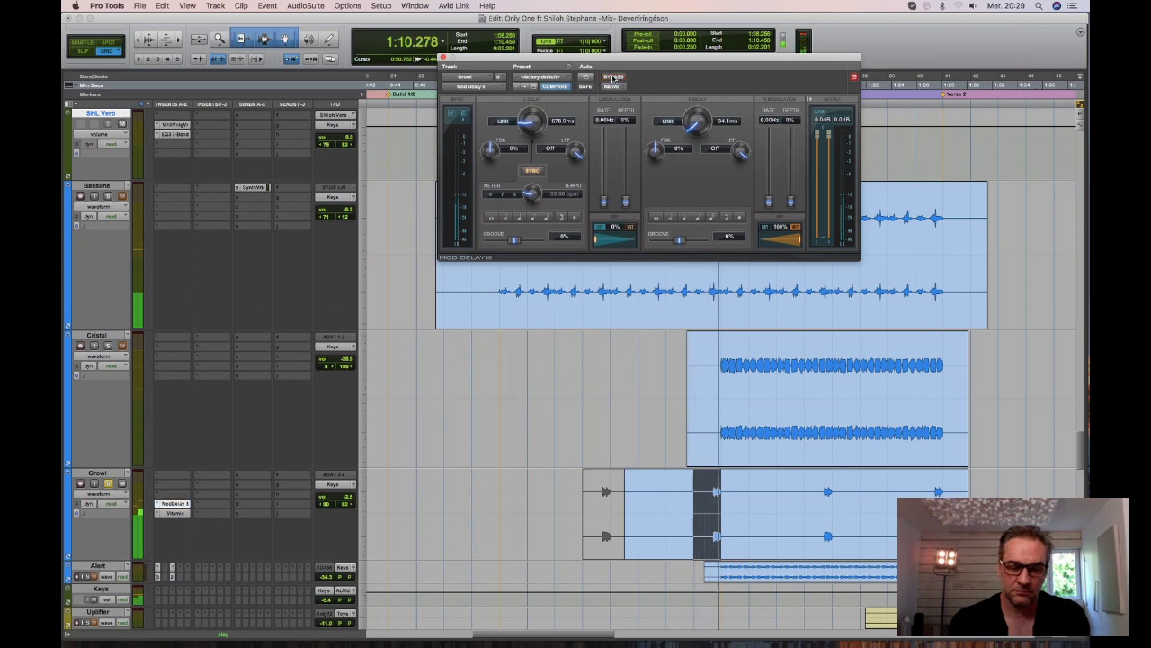
Compare the Growl track's Vitamin plug-in bypassed and active during playback, then stop and close its window.
left_click(173, 513)
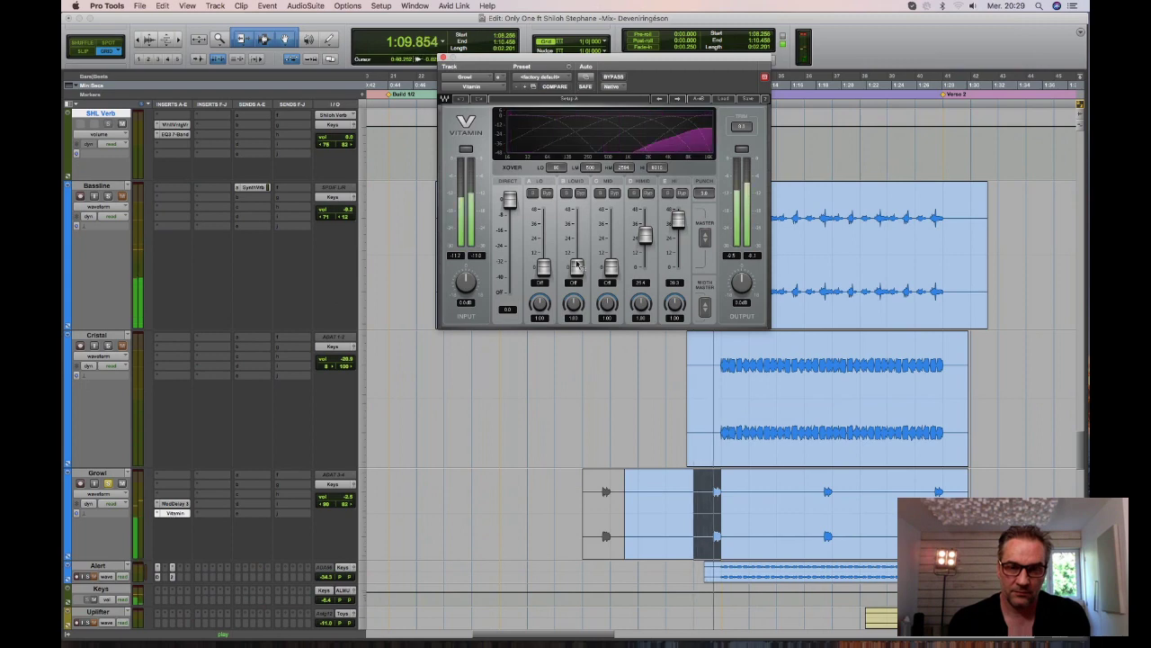
left_click(615, 77)
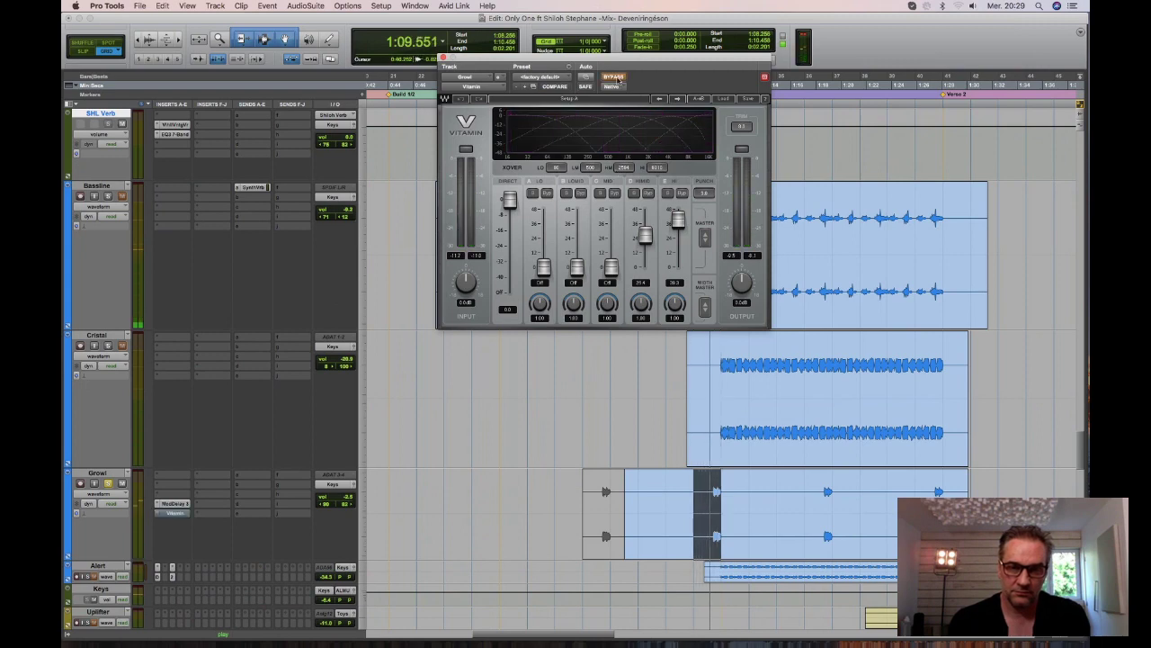
left_click(616, 77)
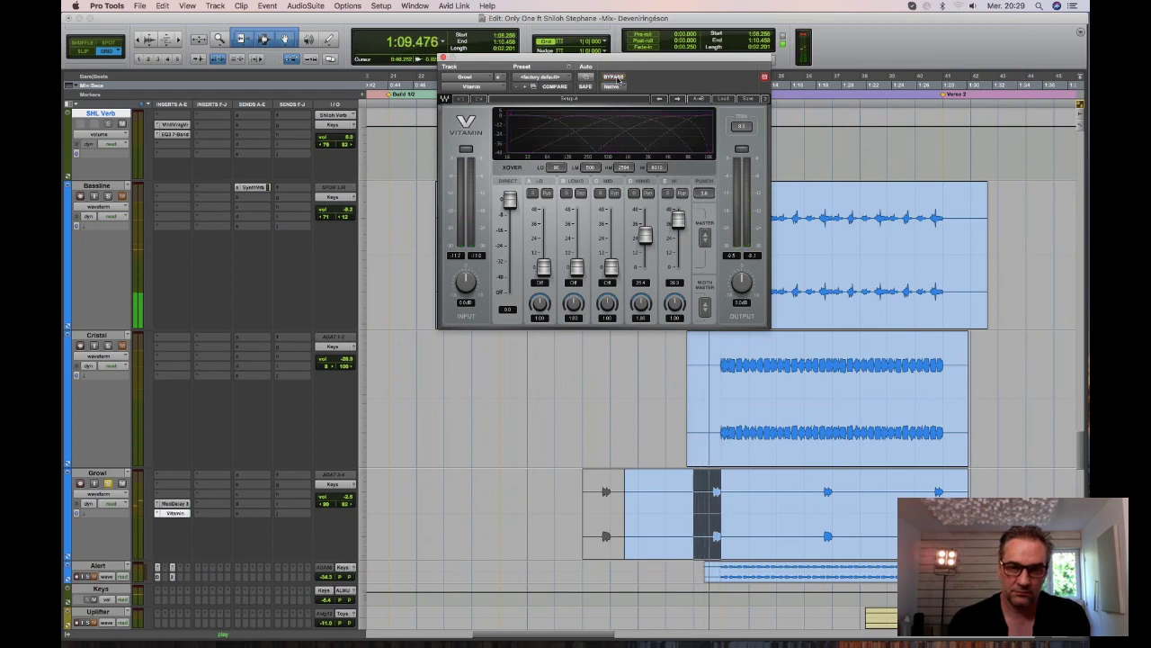
key("space")
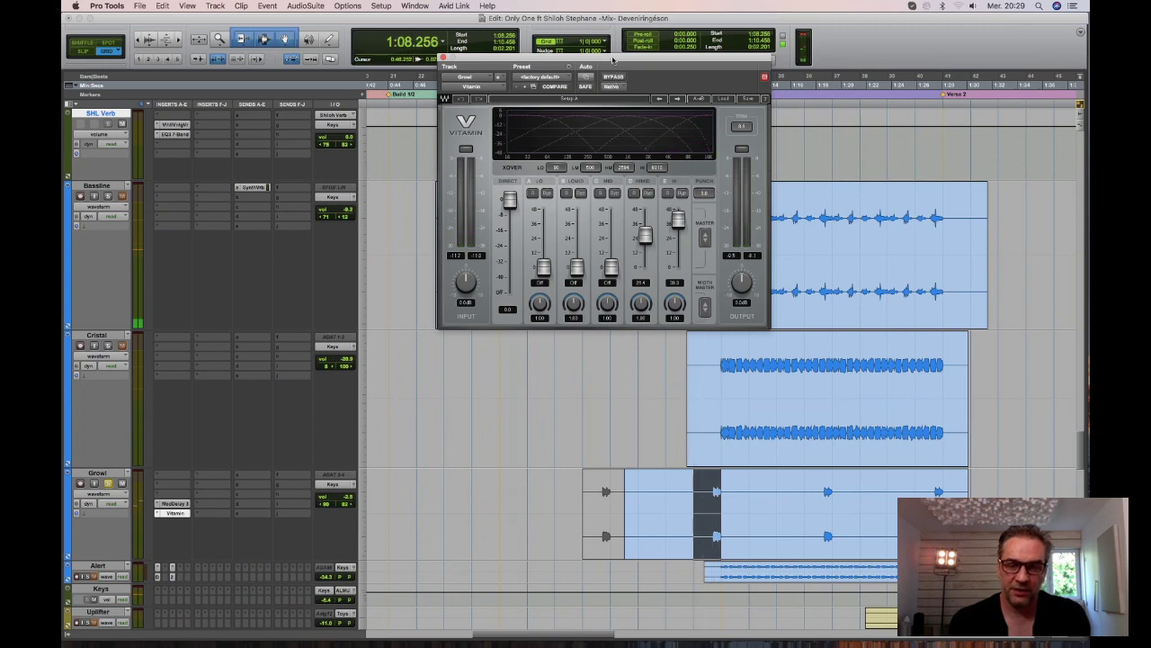
left_click_drag(612, 60, 573, 152)
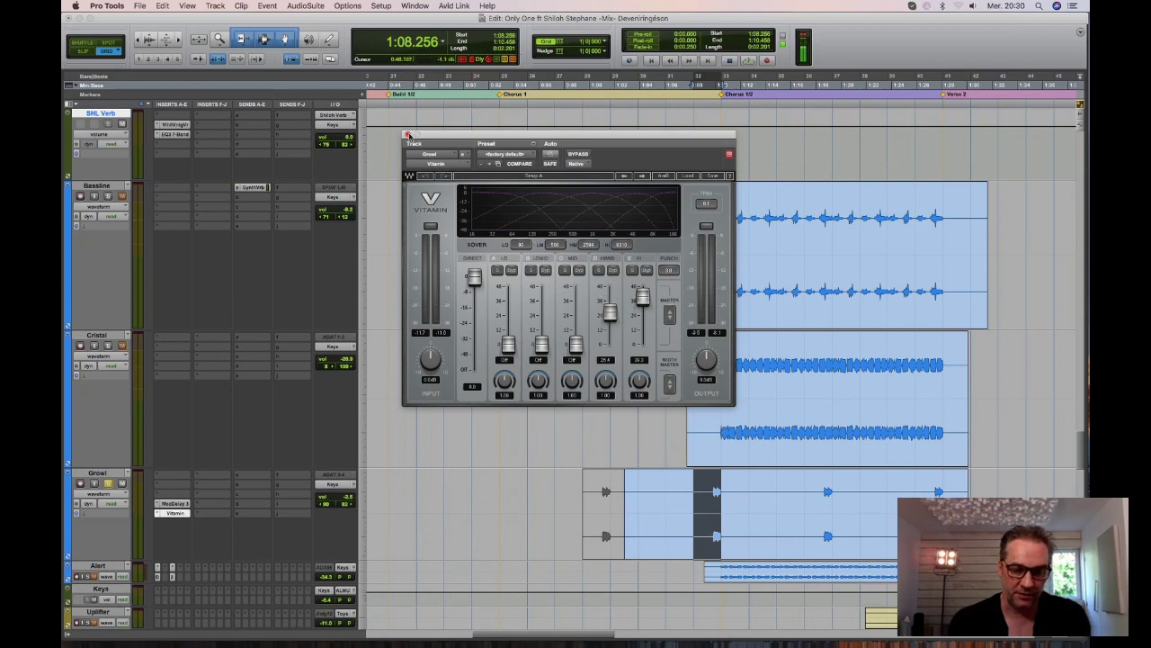
left_click(408, 134)
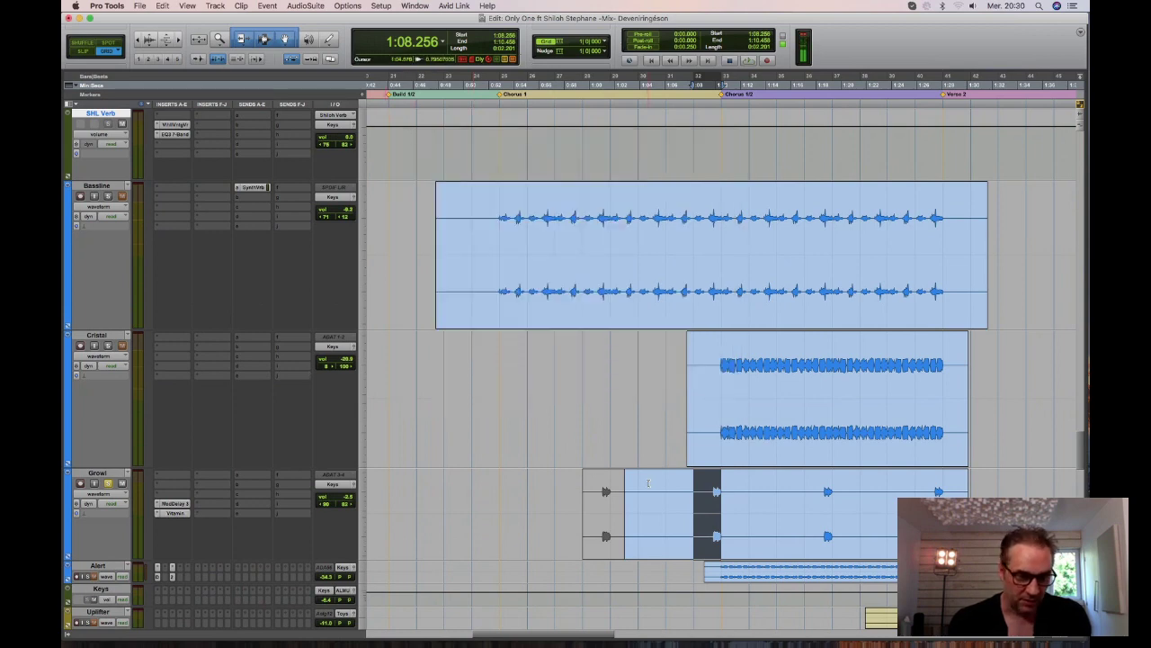
Reopen the Growl track's Vitamin plug-in to review its band settings, then close its window.
key("r")
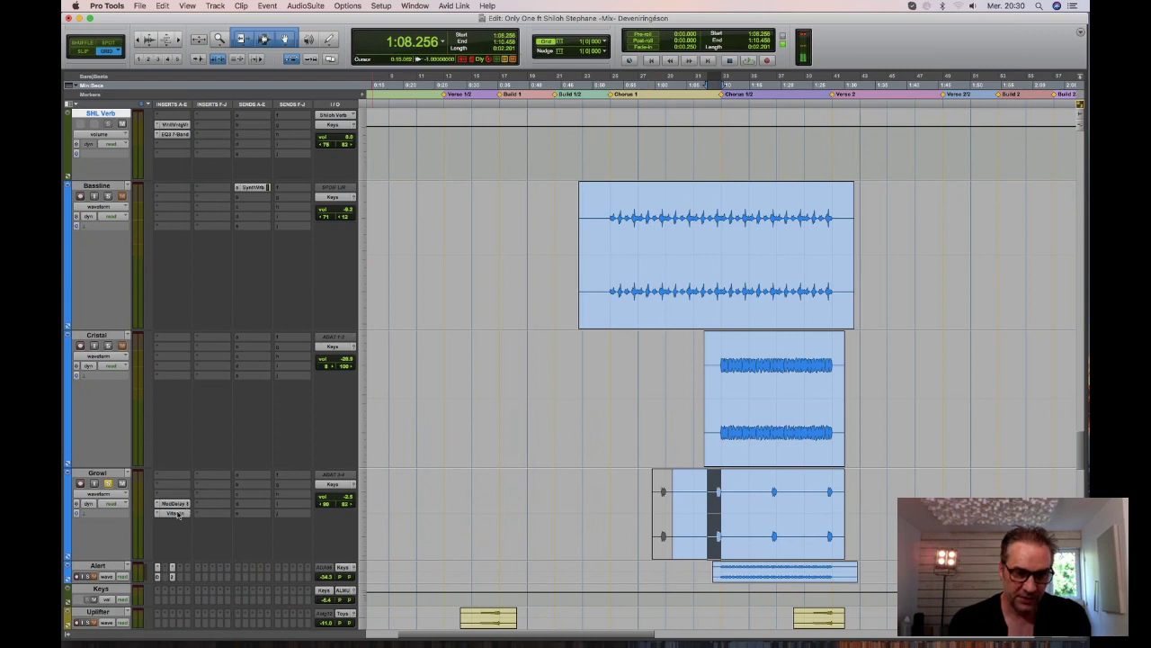
left_click(177, 513)
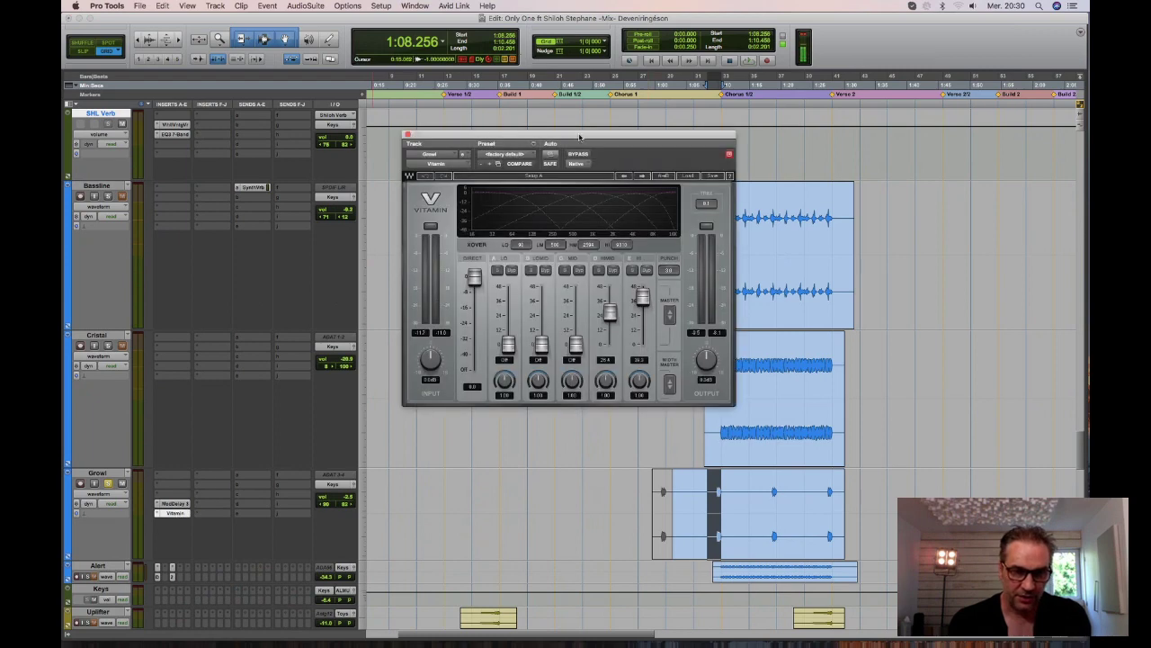
left_click_drag(580, 136, 517, 158)
left_click(347, 157)
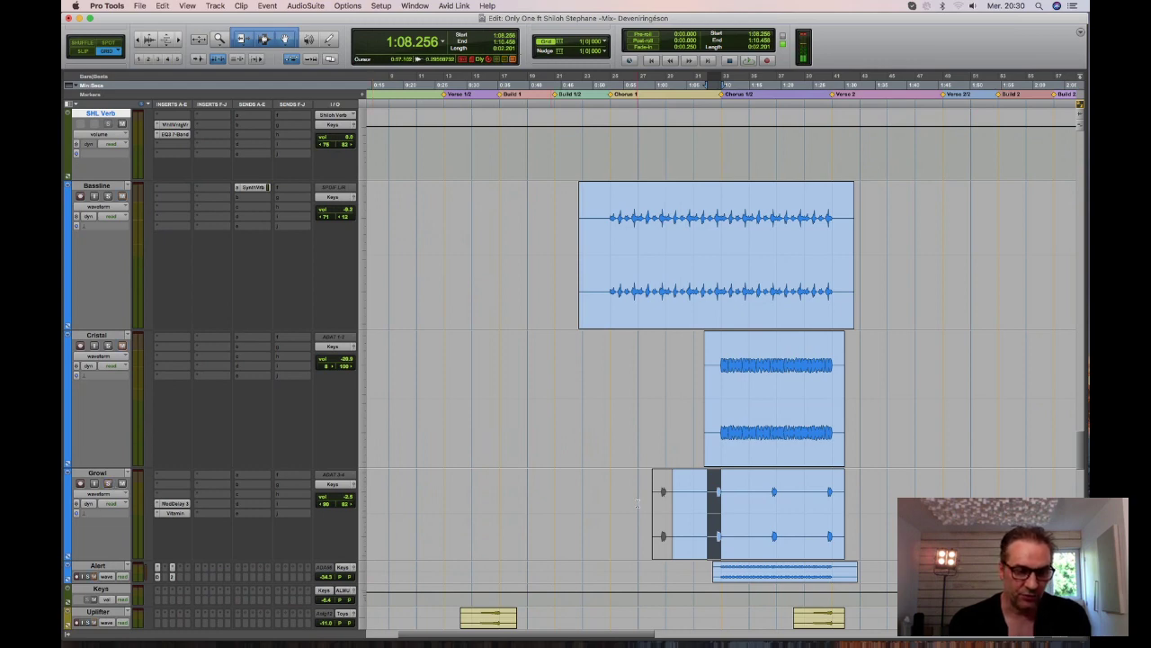
Enlarge the Alert track and play its soloed Chorus 1/2 part from 1:10.458 to 1:28.073.
scroll(637, 503, "down", 5)
left_click_drag(676, 360, 676, 482)
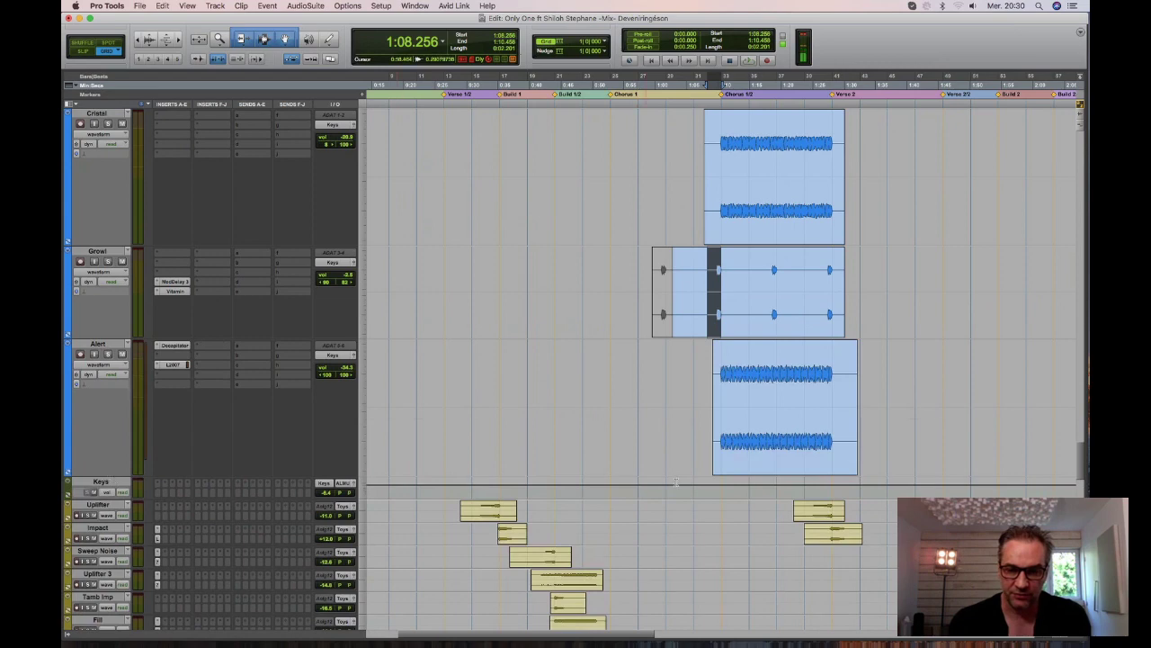
left_click_drag(718, 361, 833, 362)
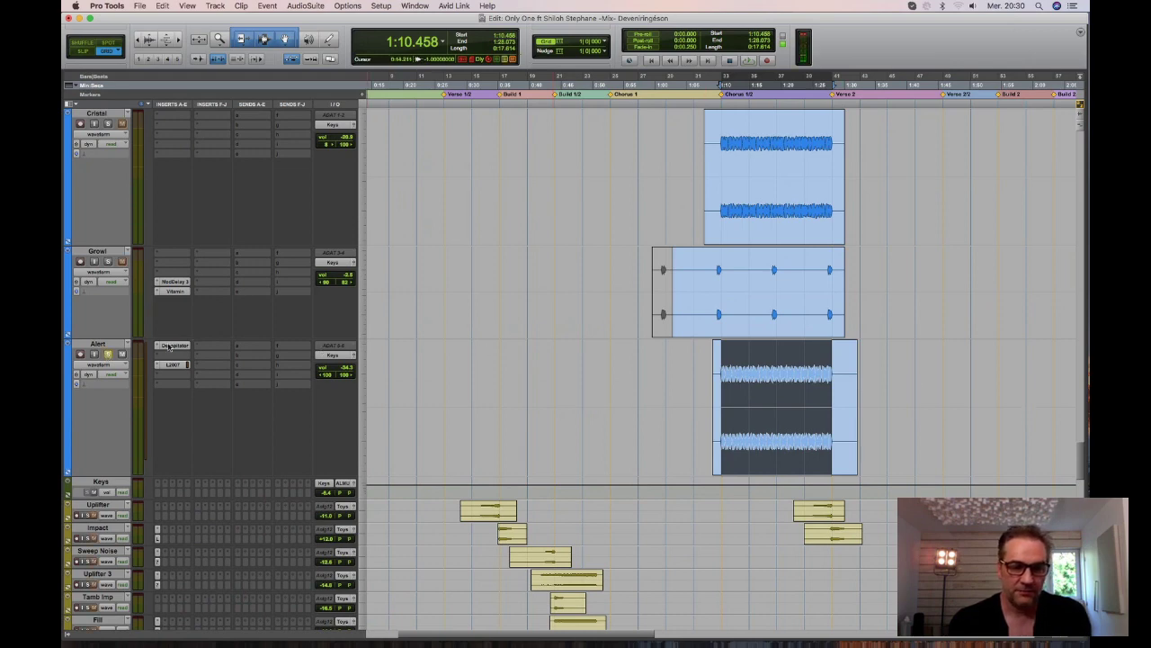
key("space")
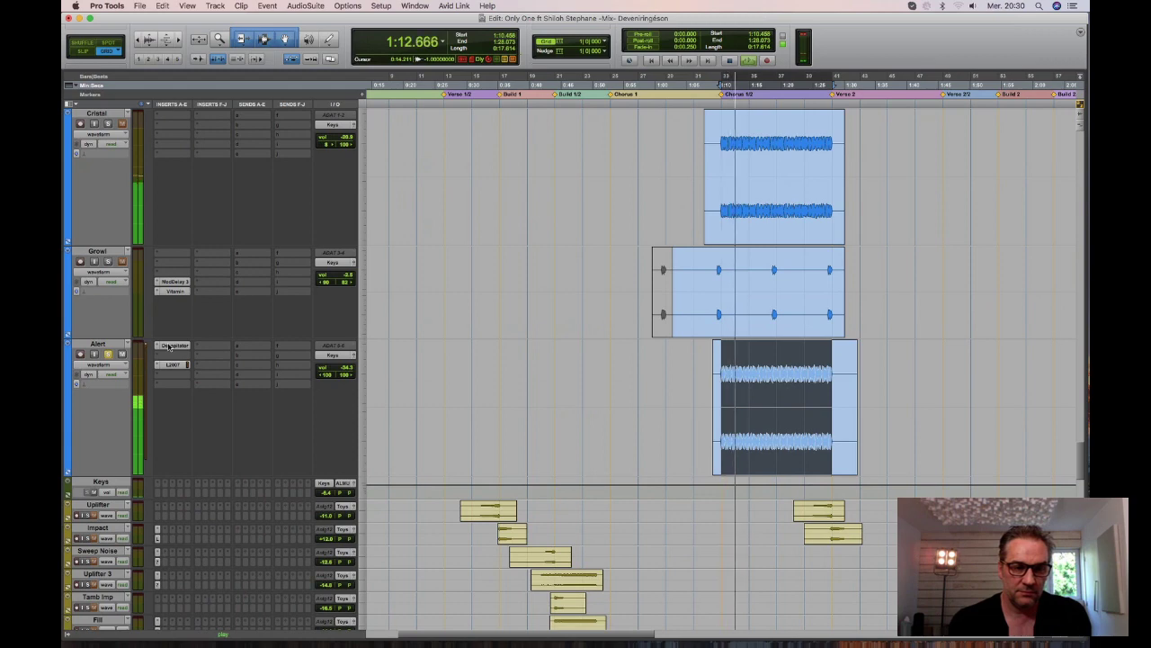
Inspect the Alert track's Decapitator, close it, and examine the L2007 limiter's gain reduction during playback.
left_click(168, 347)
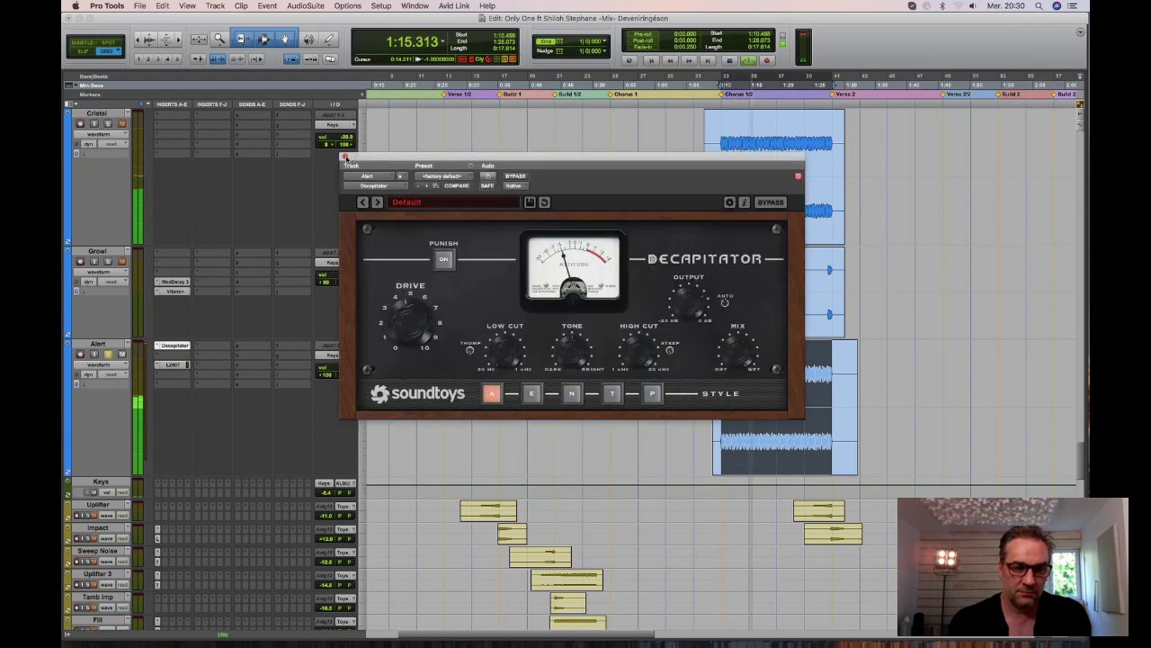
left_click(344, 156)
left_click(174, 364)
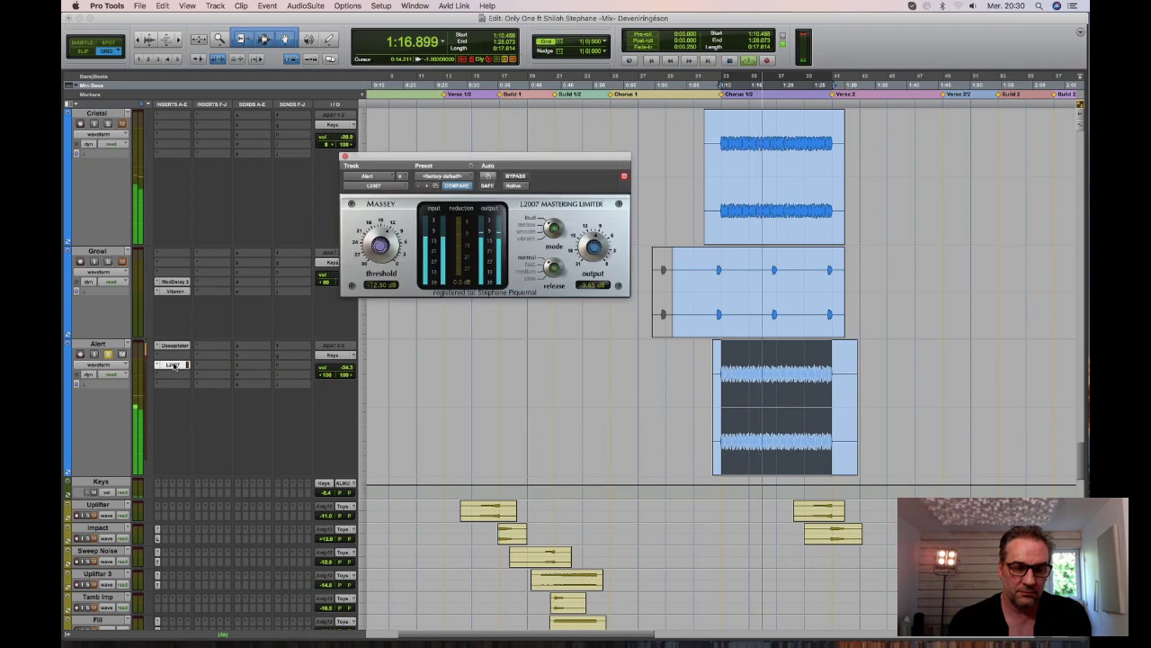
key("space")
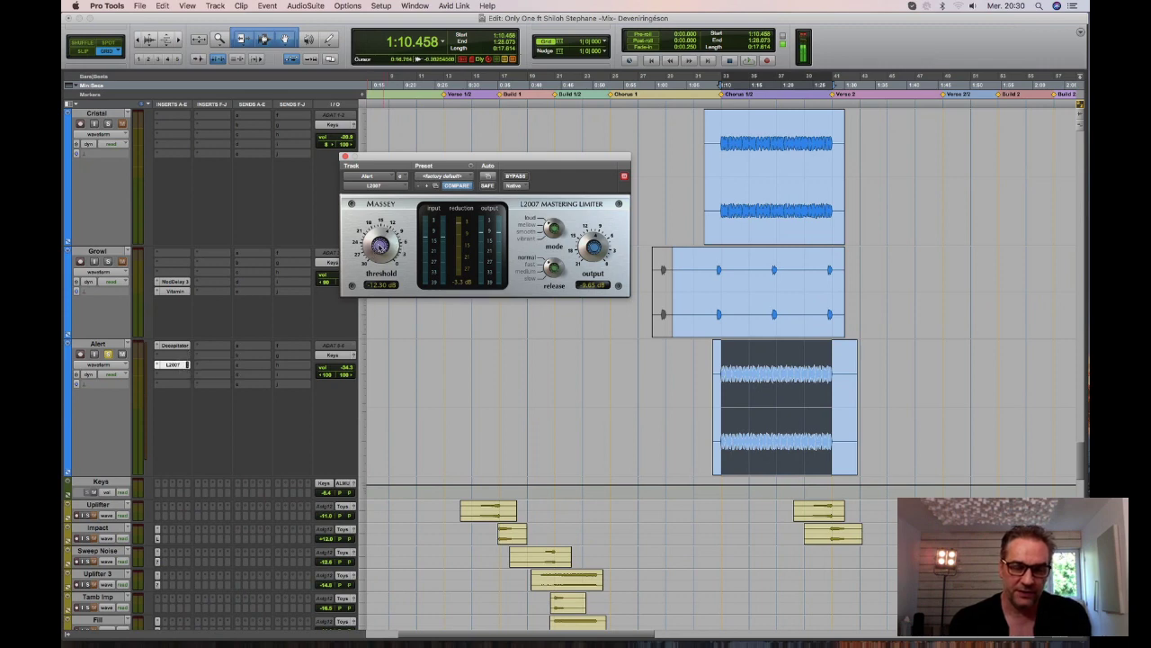
left_click_drag(473, 160, 496, 219)
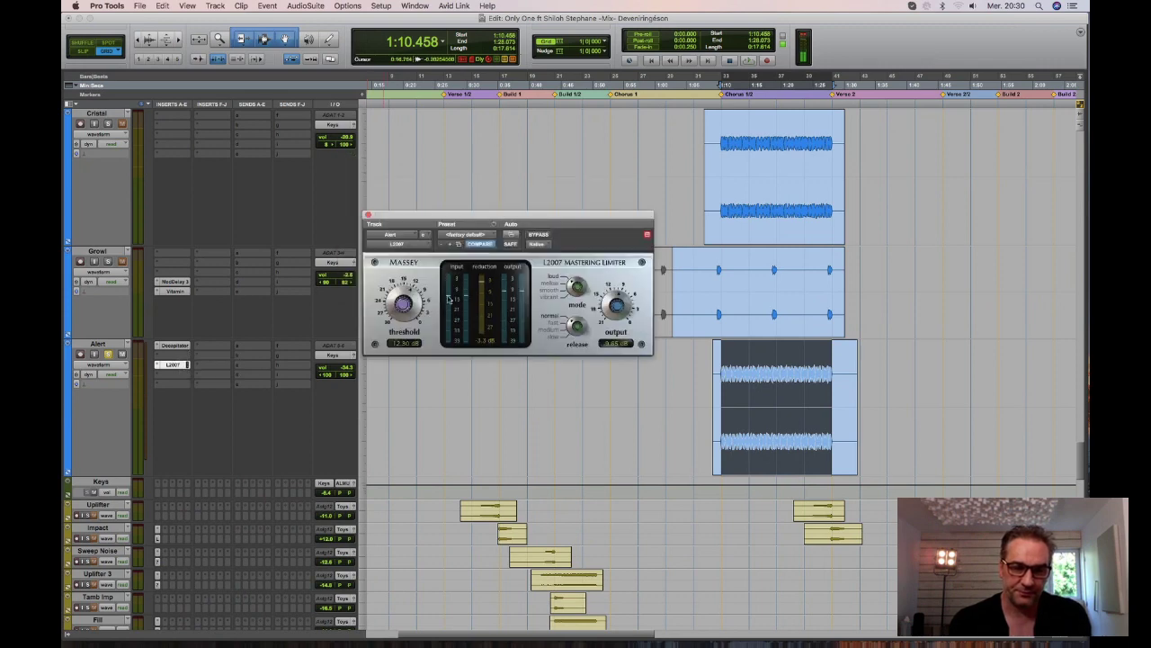
key("space")
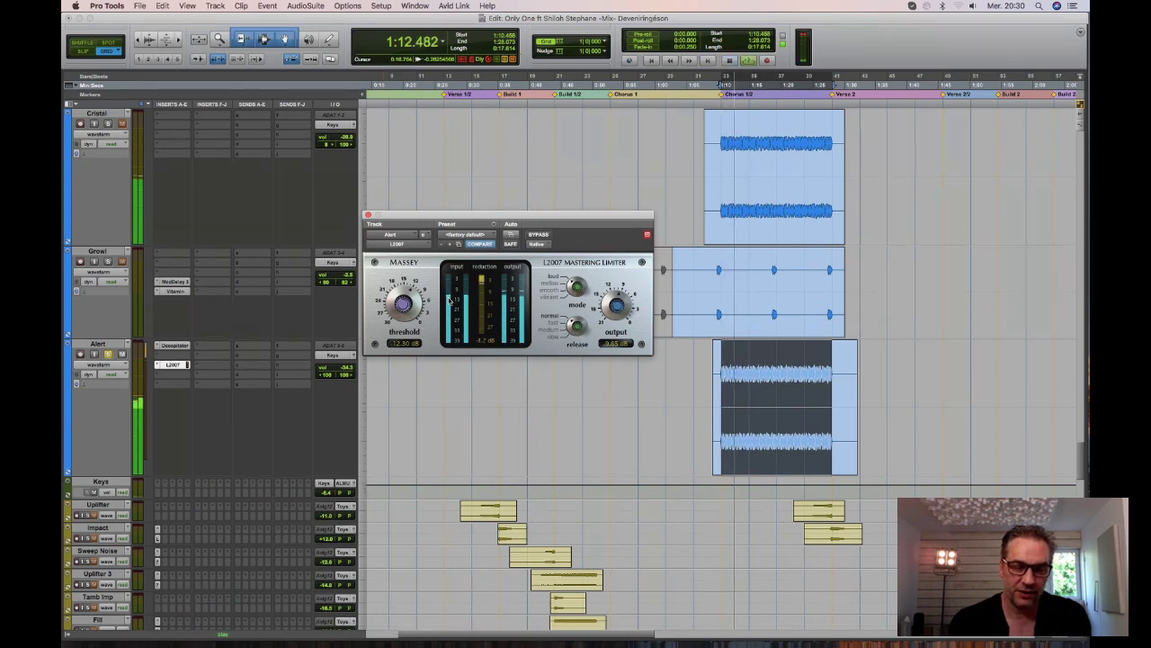
key("space")
left_click_drag(488, 218, 493, 188)
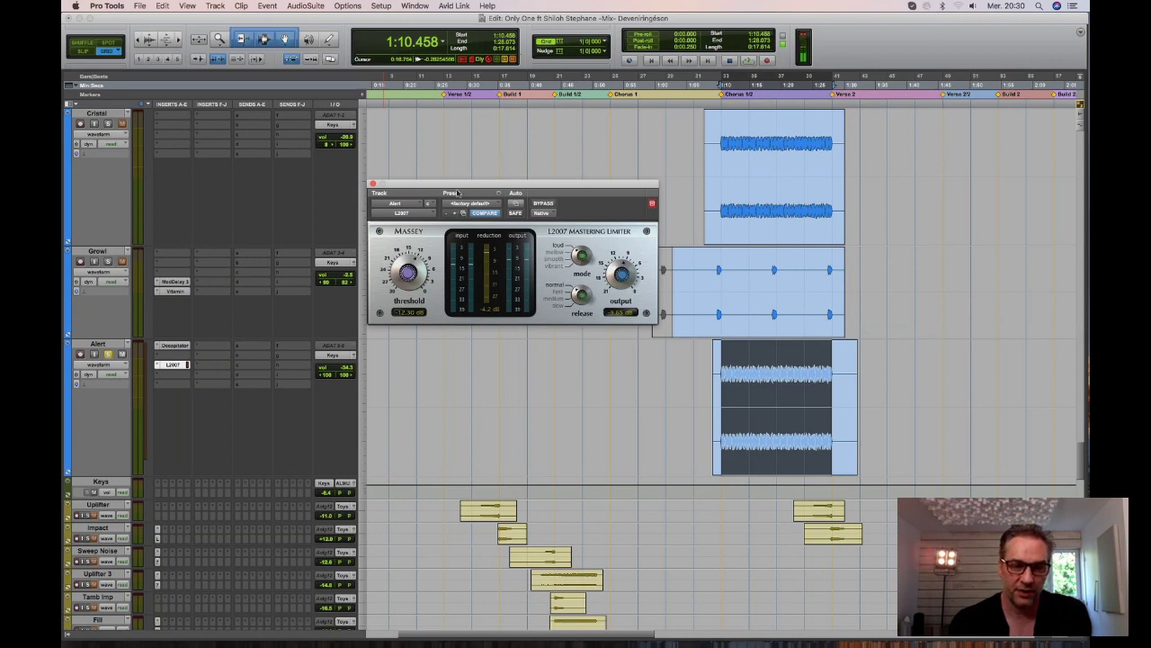
Close the Alert track's L2007 limiter, then turn off the track's solo and select the track.
left_click_drag(456, 188, 401, 182)
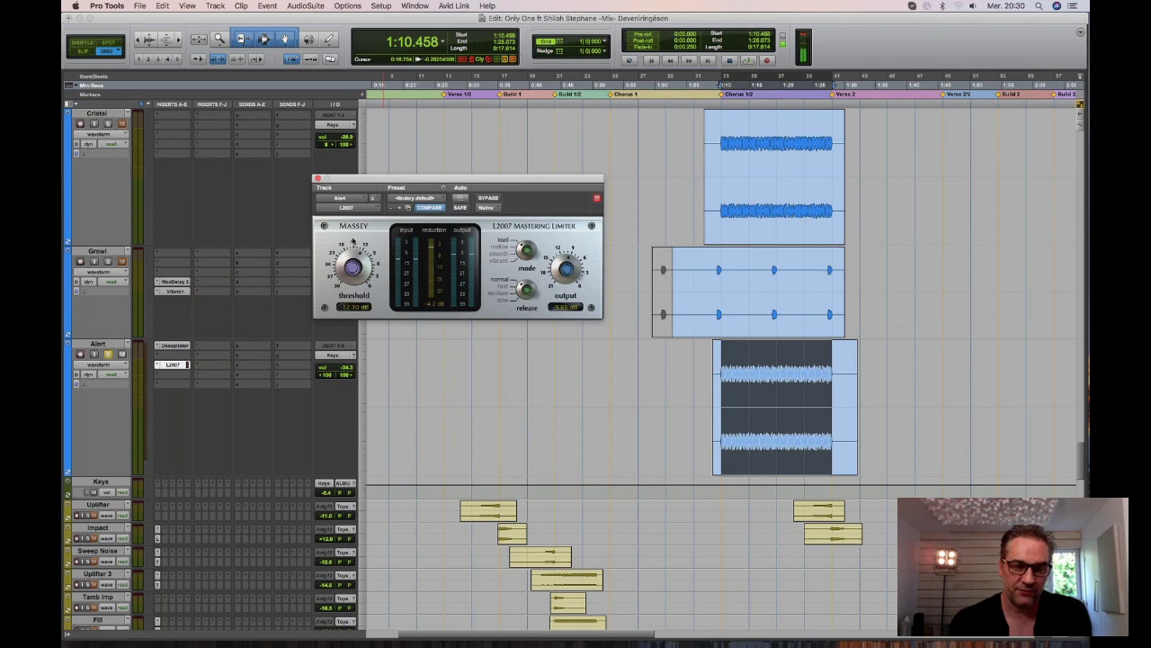
left_click_drag(357, 182, 350, 196)
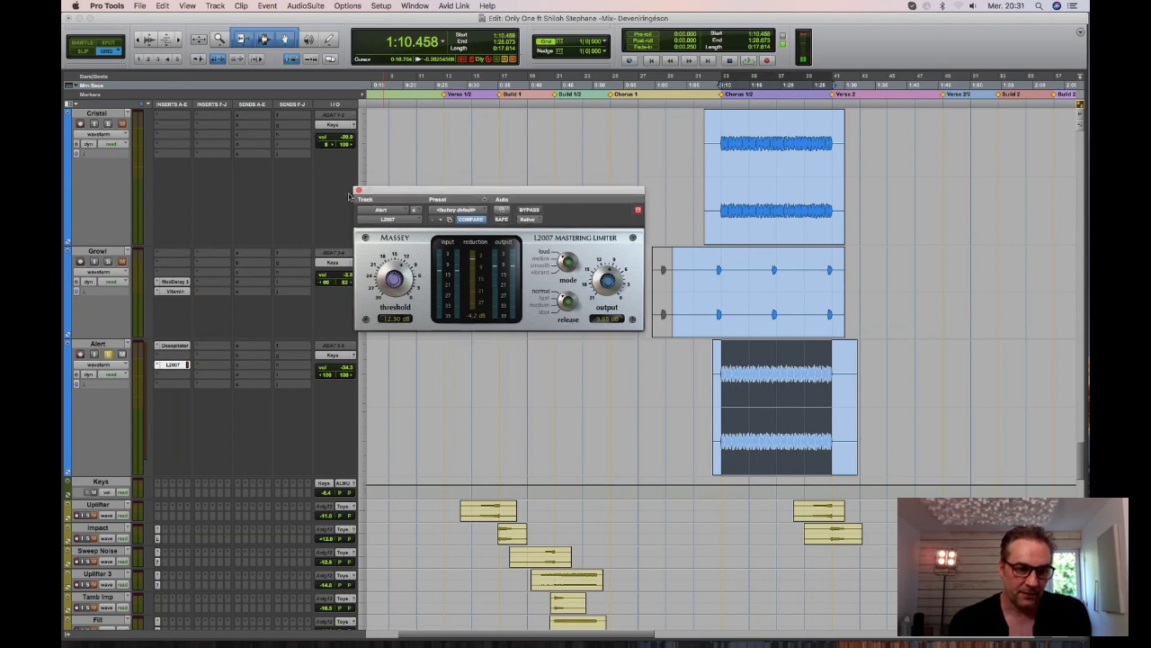
left_click(359, 192)
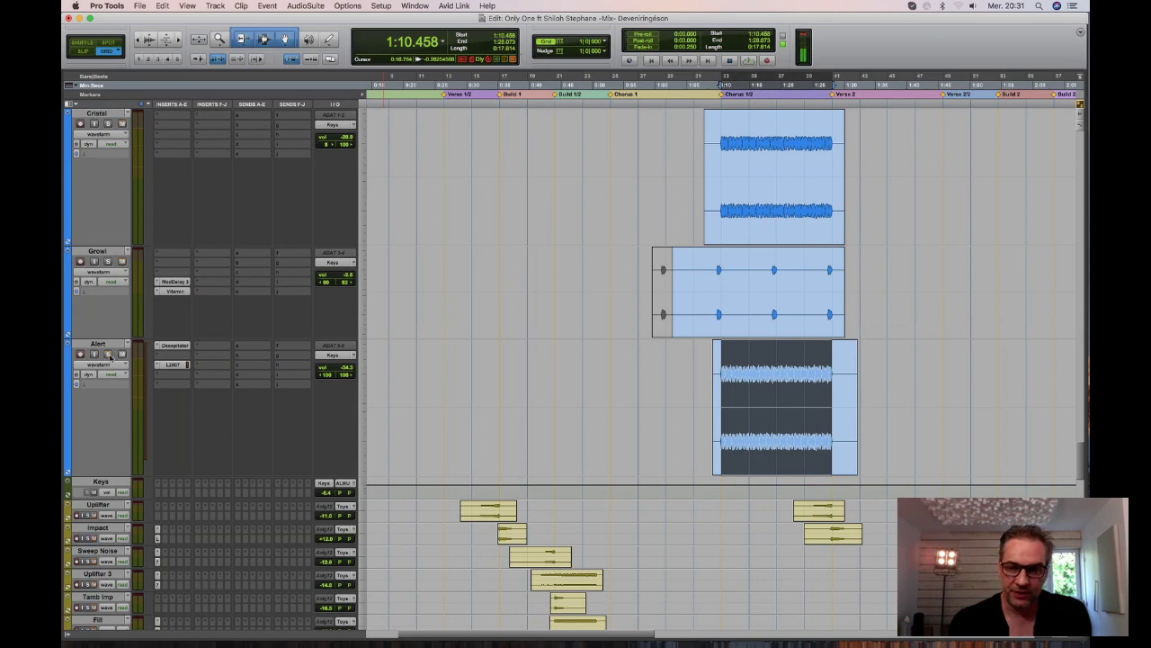
left_click(104, 345)
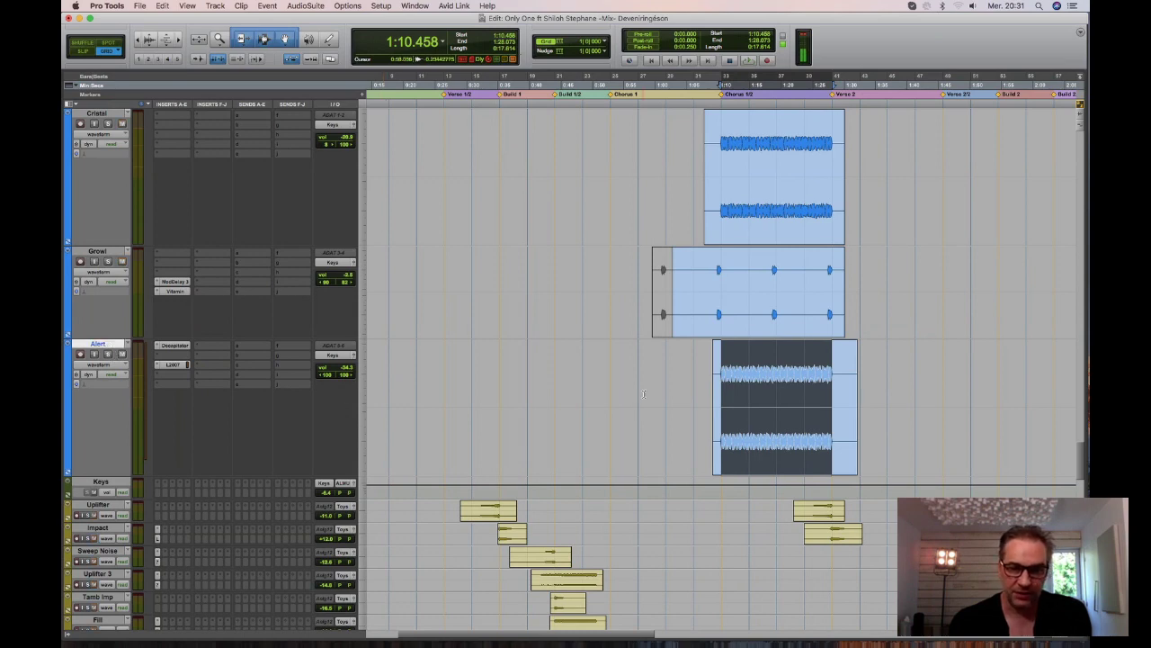
Enlarge the Impact track and play its soloed clip at the start of Build 1.
scroll(643, 393, "up", 10)
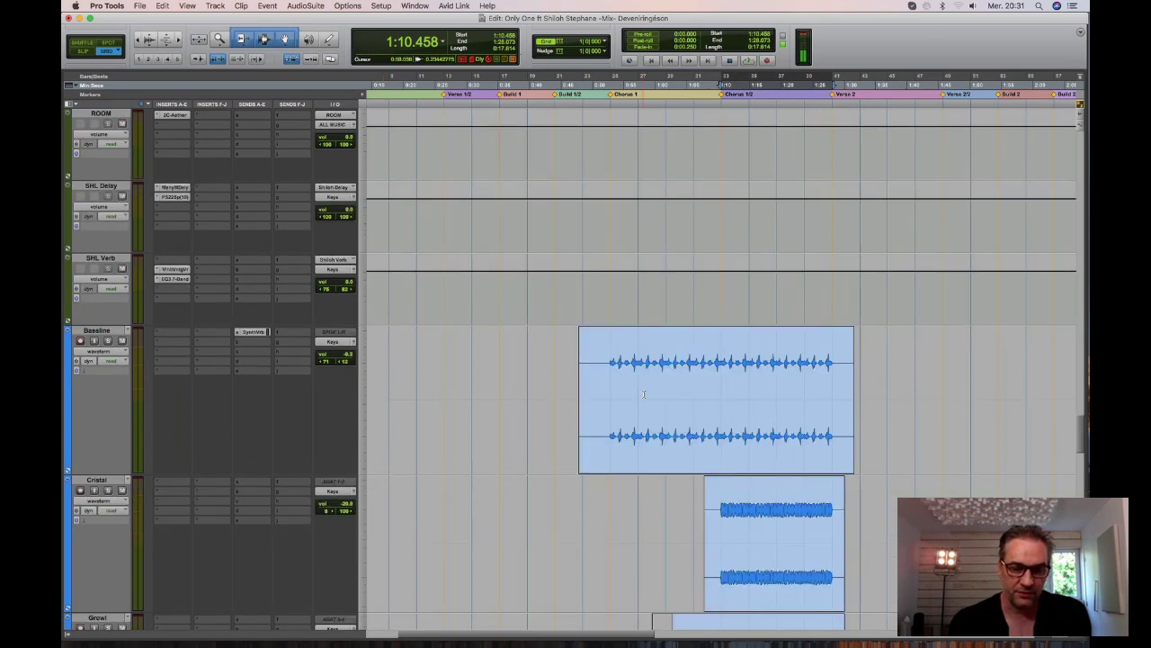
scroll(643, 393, "down", 10)
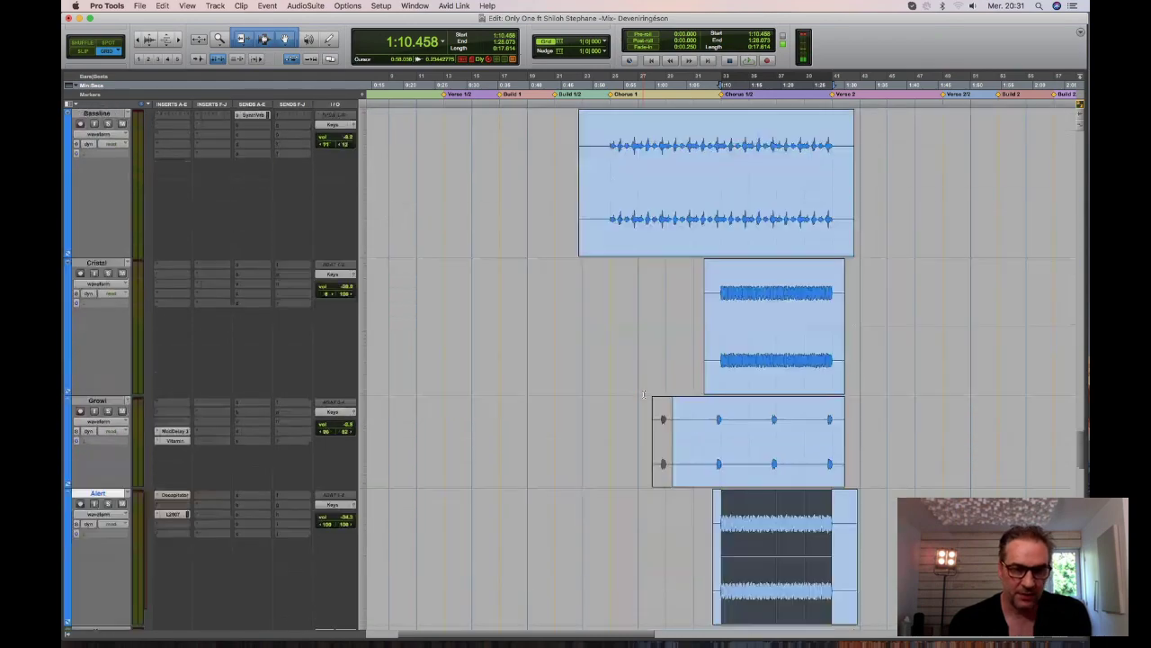
key("ctrl+alt+Down")
scroll(643, 393, "down", 3)
scroll(644, 393, "up", 3)
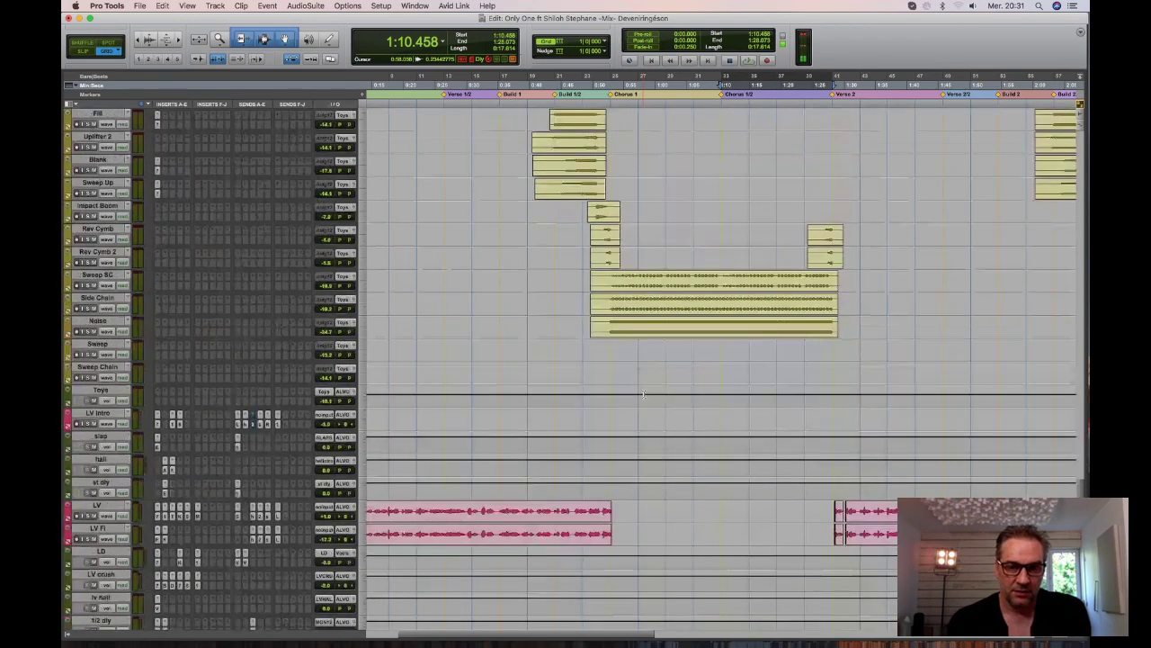
scroll(643, 394, "up", 10)
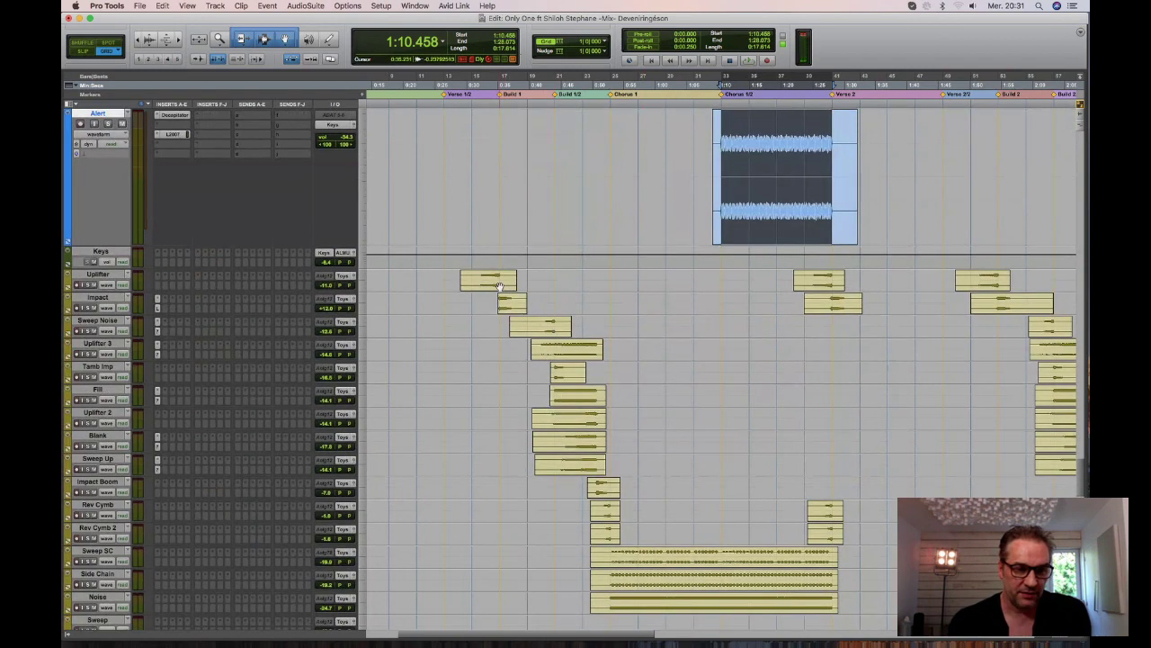
left_click_drag(131, 326, 126, 388)
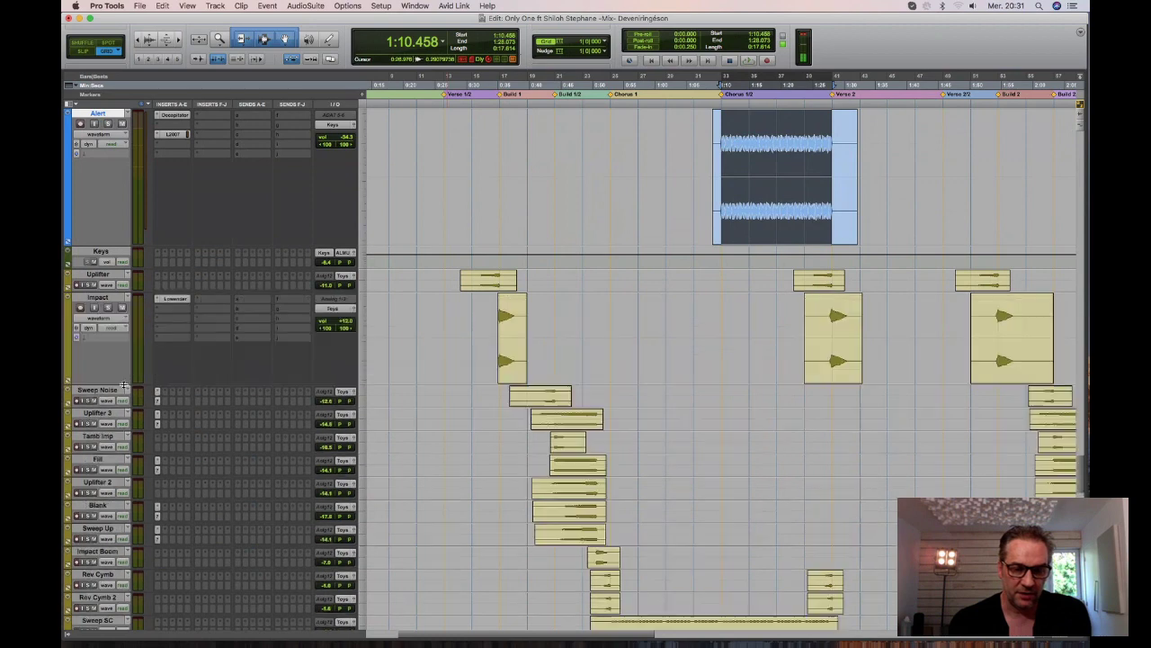
left_click(514, 375)
left_click(108, 306)
key("space")
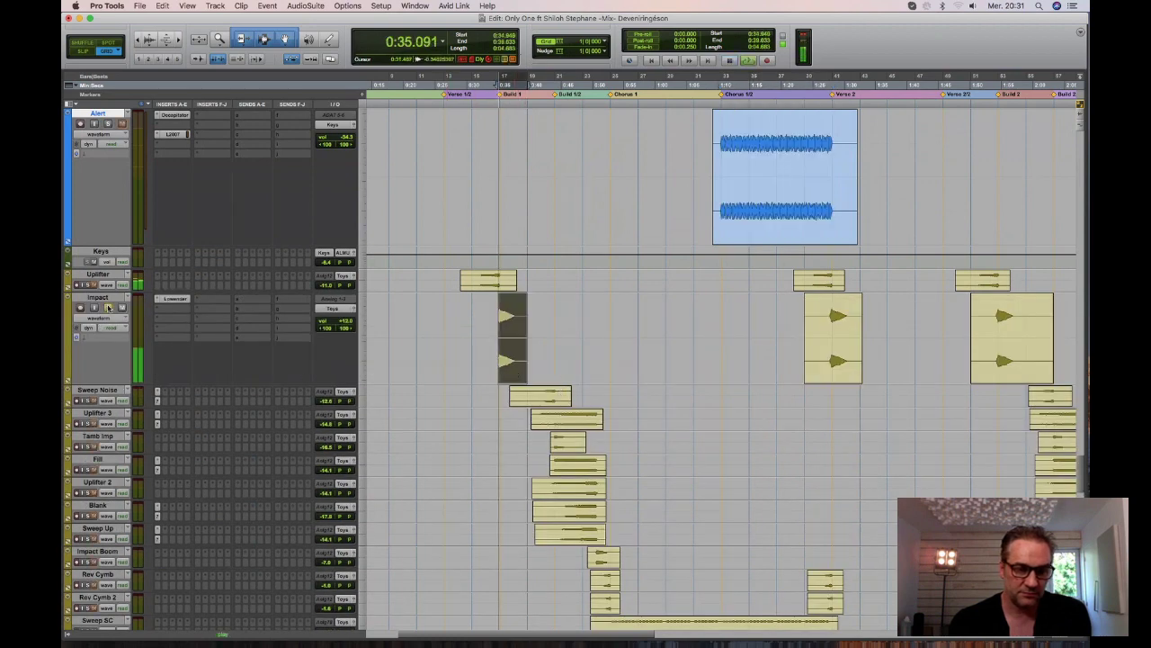
key("space")
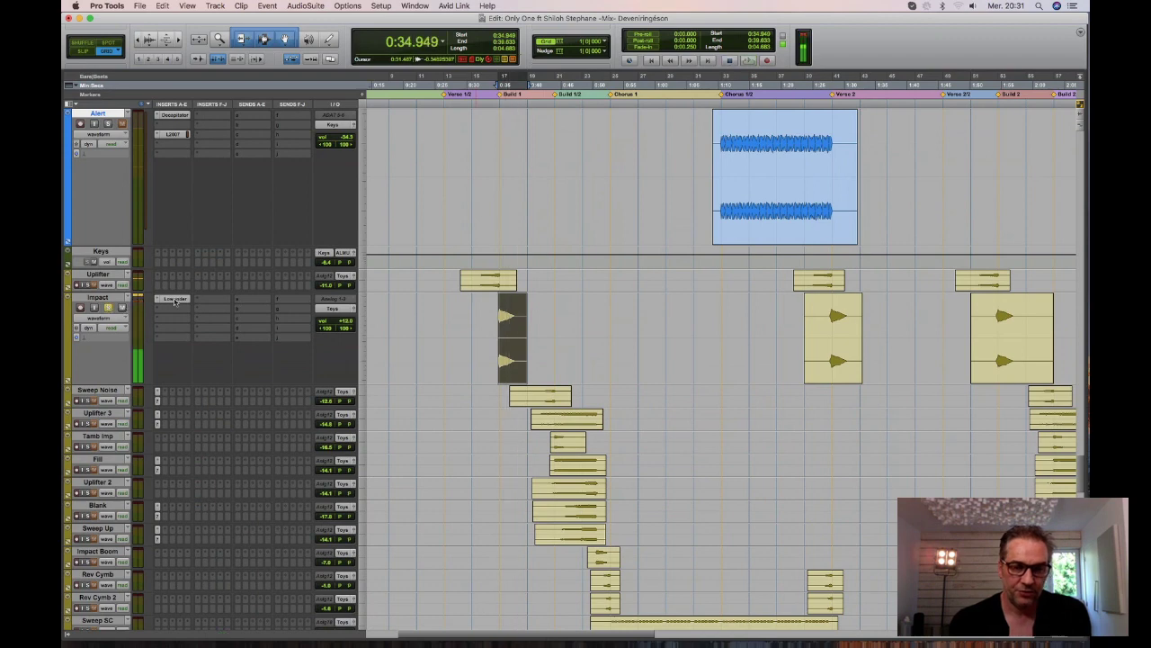
Open the Impact track's Lowender plug-in, shift its Blender slider further towards Direct, and close the plug-in window.
left_click(175, 298)
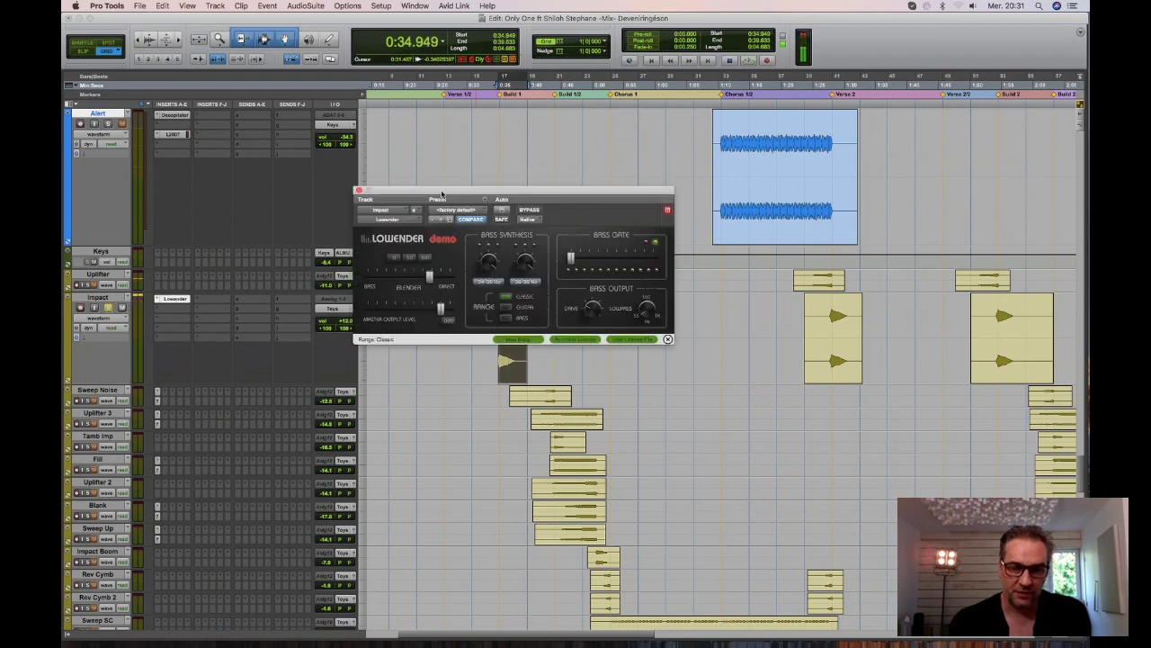
left_click_drag(441, 194, 477, 172)
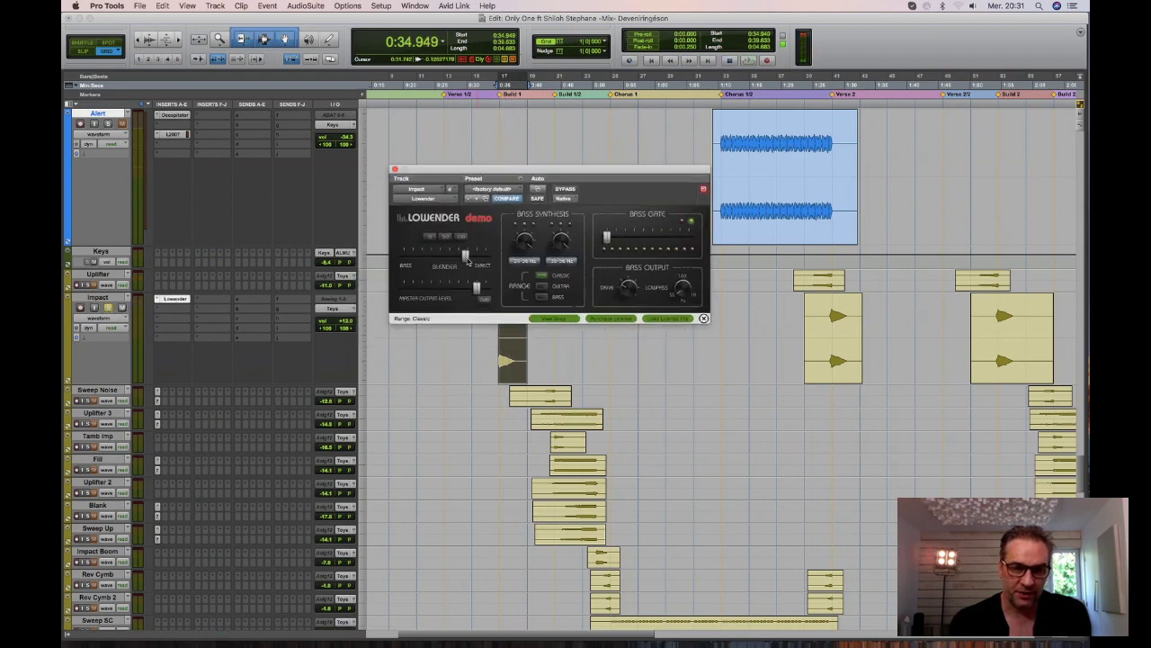
left_click_drag(466, 259, 476, 259)
left_click_drag(503, 173, 482, 119)
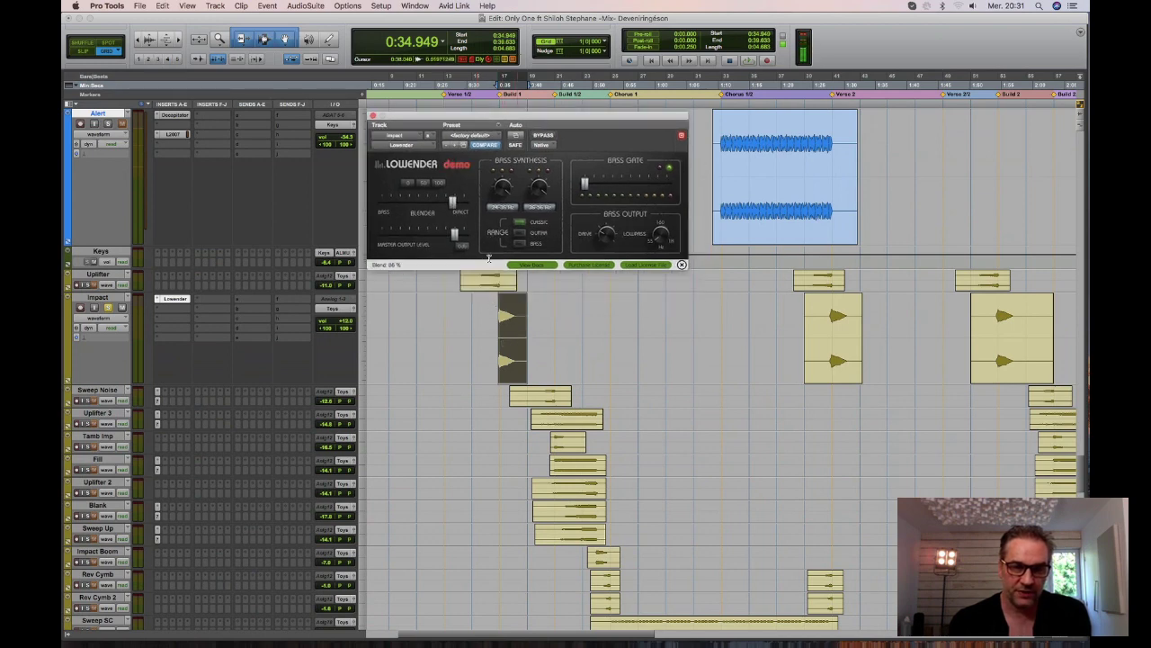
left_click(372, 117)
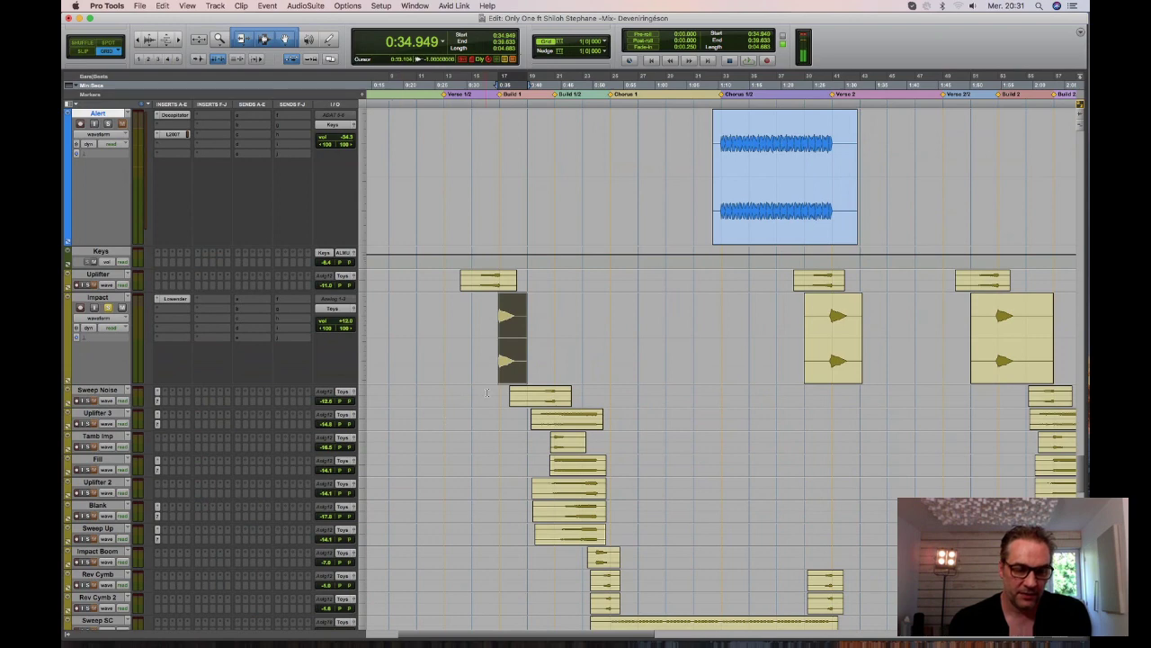
Unsolo the Impact track, enlarge the Sweep Noise track, and select its audio from 0:41.834 to 0:44.036.
left_click(107, 307)
left_click(101, 412)
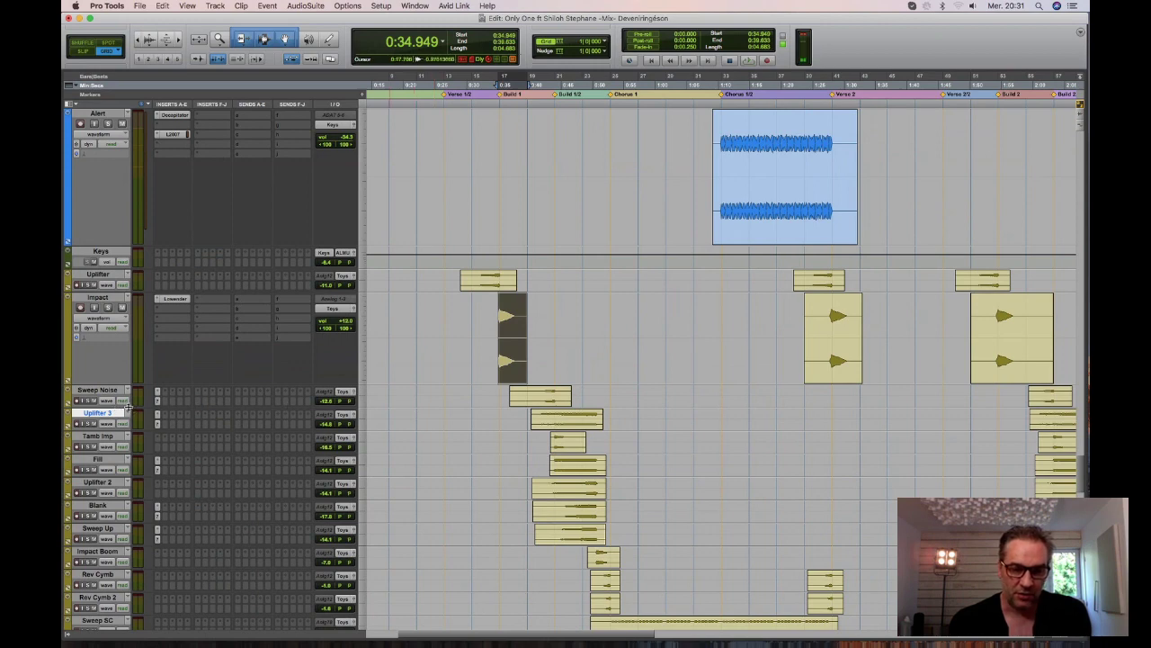
left_click_drag(128, 407, 135, 448)
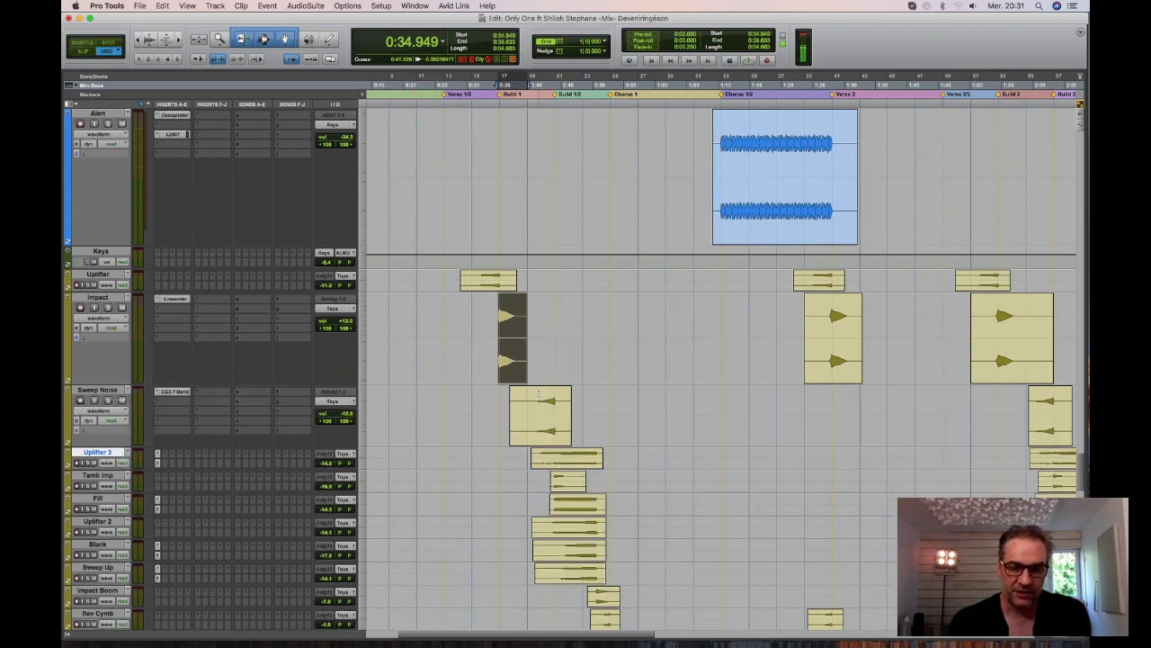
left_click_drag(540, 393, 558, 394)
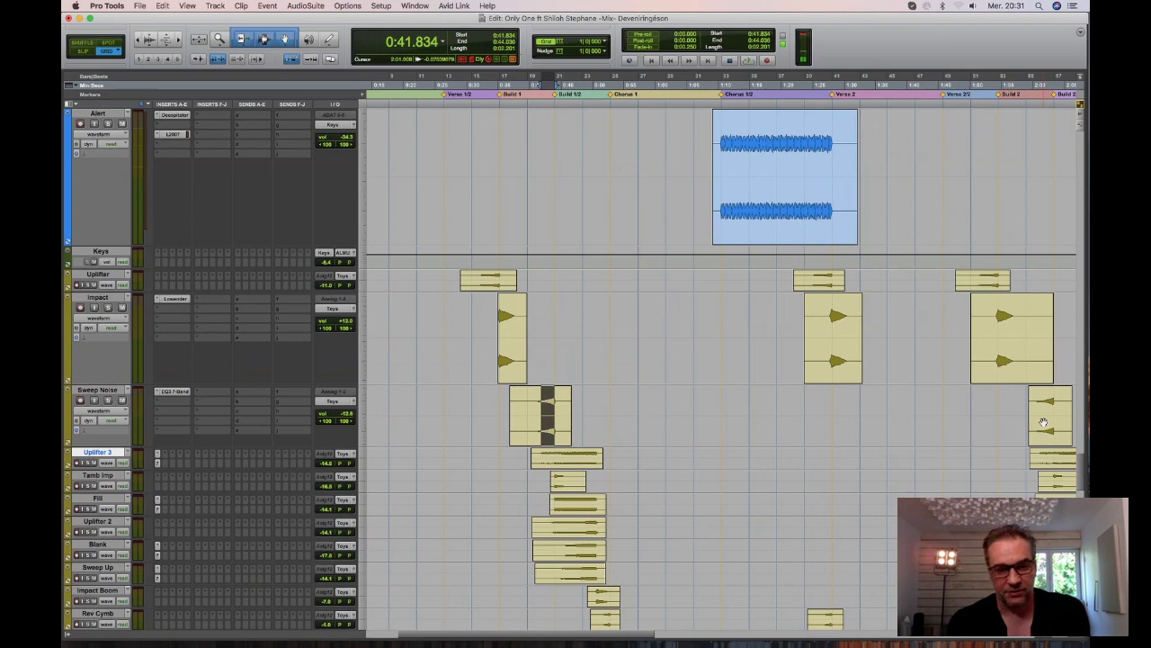
Inspect the Blank track's EQ3 7-Band settings among the effects tracks, then close the plug-in window.
scroll(1043, 422, "down", 4)
scroll(1043, 422, "down", 1)
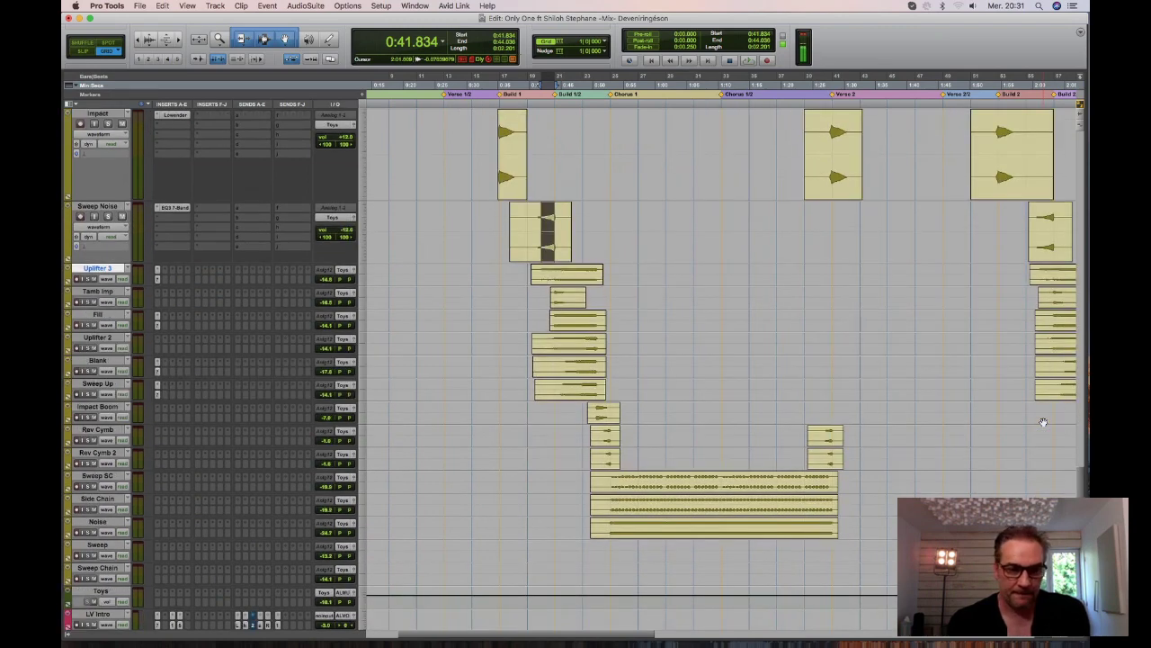
scroll(1042, 422, "down", 4)
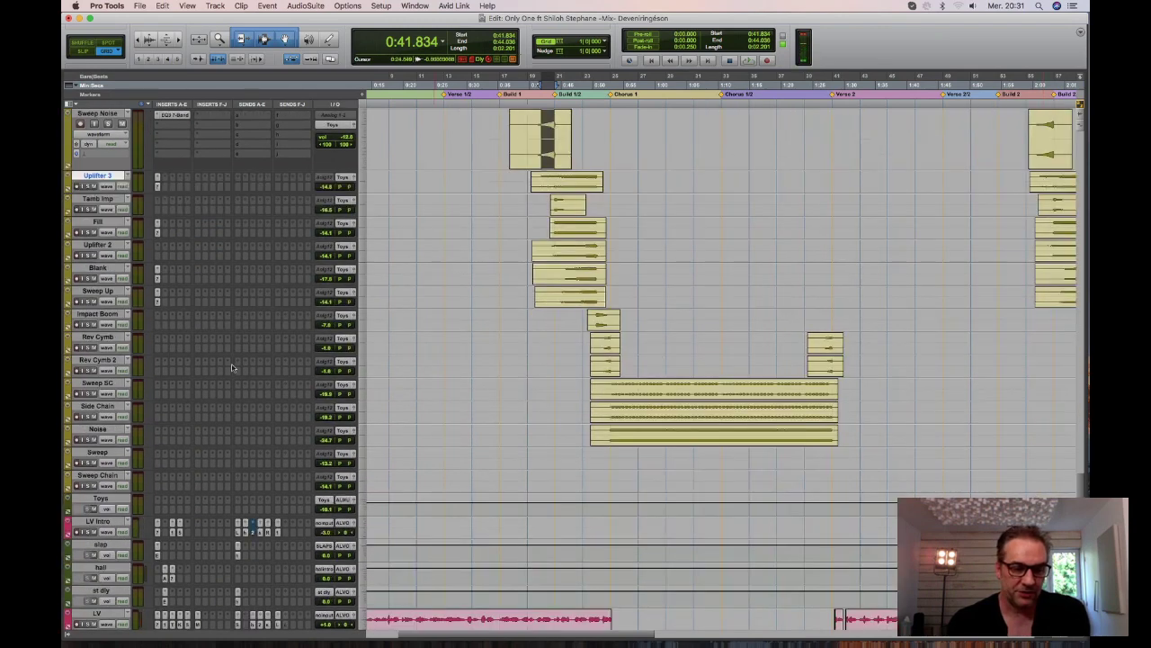
left_click(157, 280)
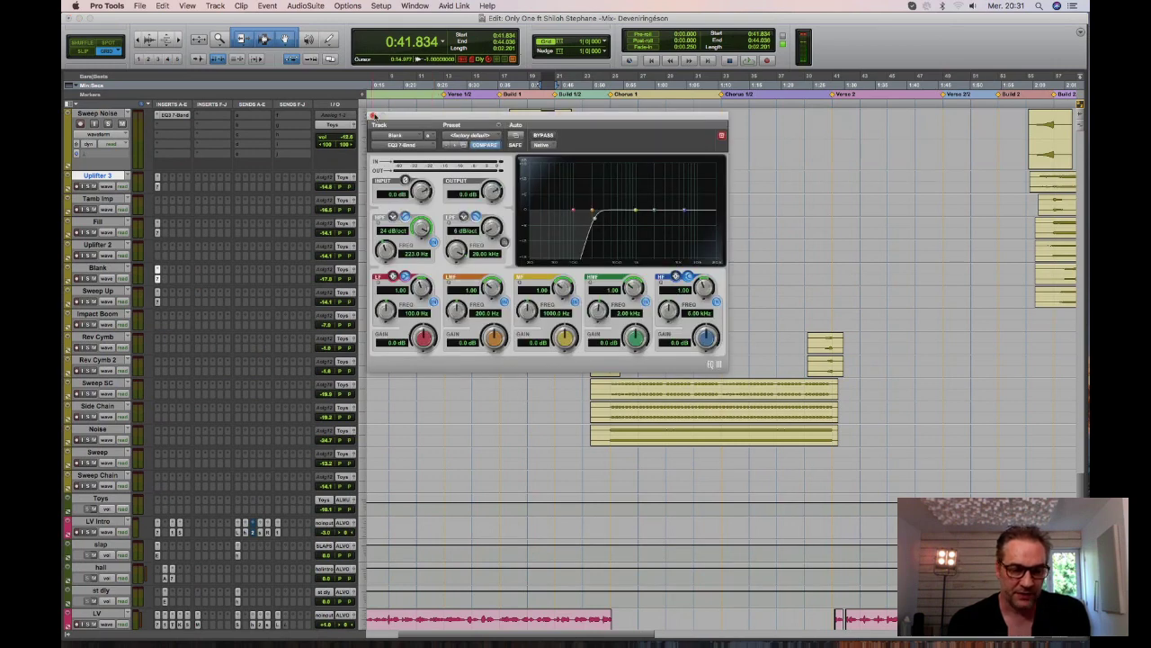
left_click(369, 117)
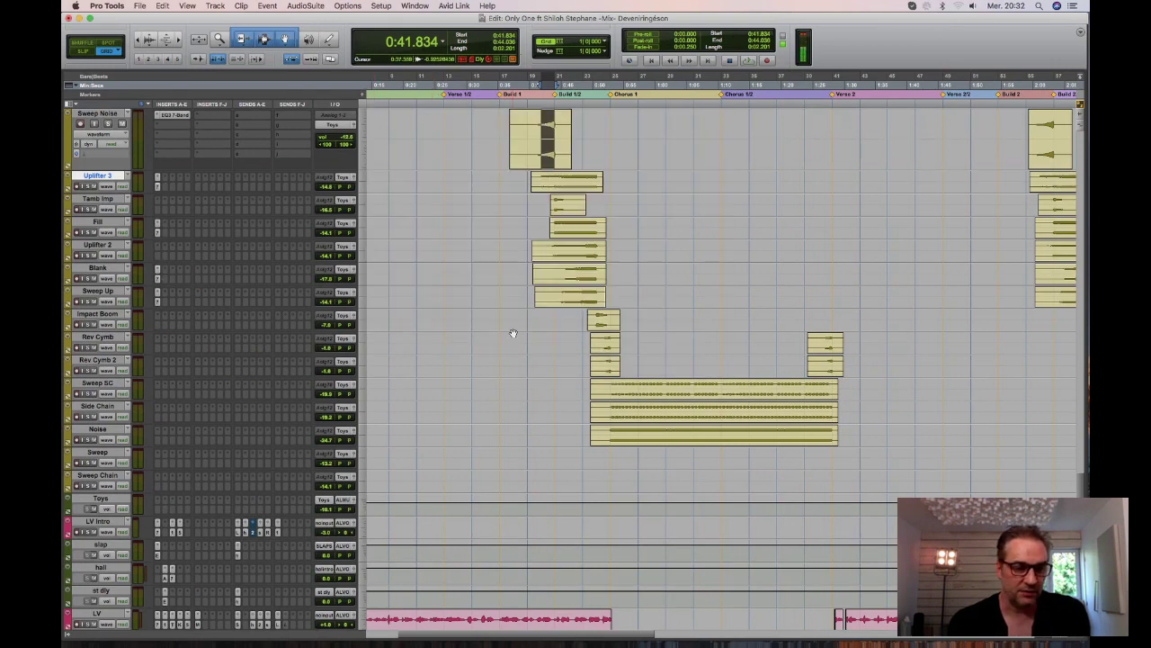
Enlarge the LV Intro vocal track below the effects tracks and bring its intro clips into view.
scroll(513, 334, "down", 5)
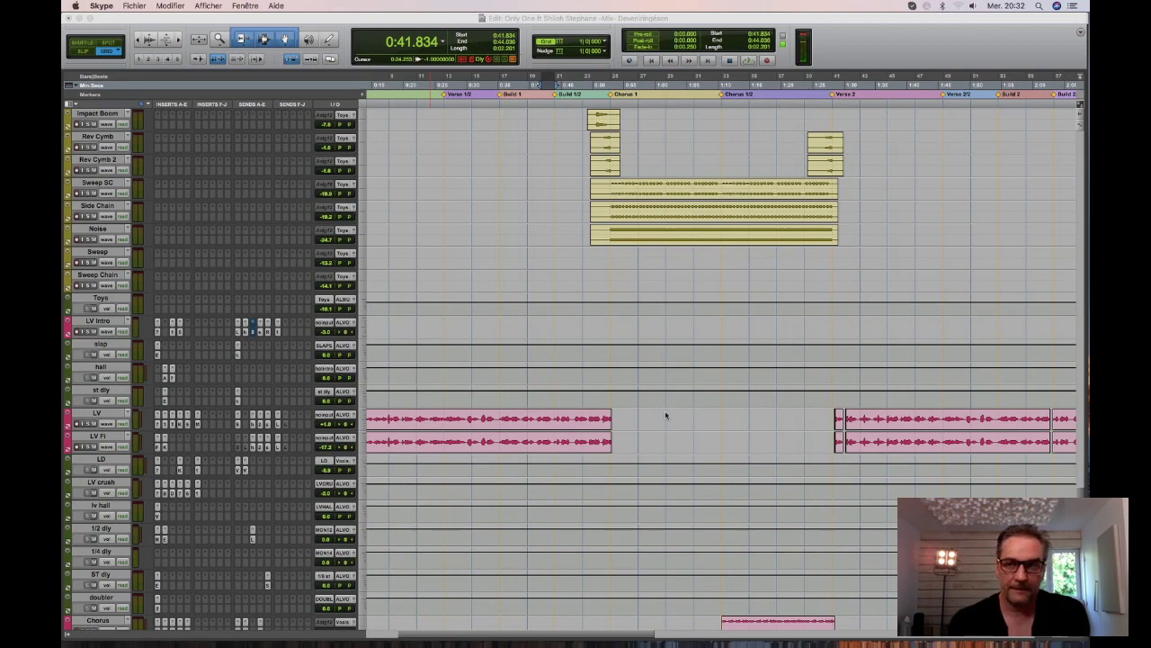
scroll(665, 414, "down", 4)
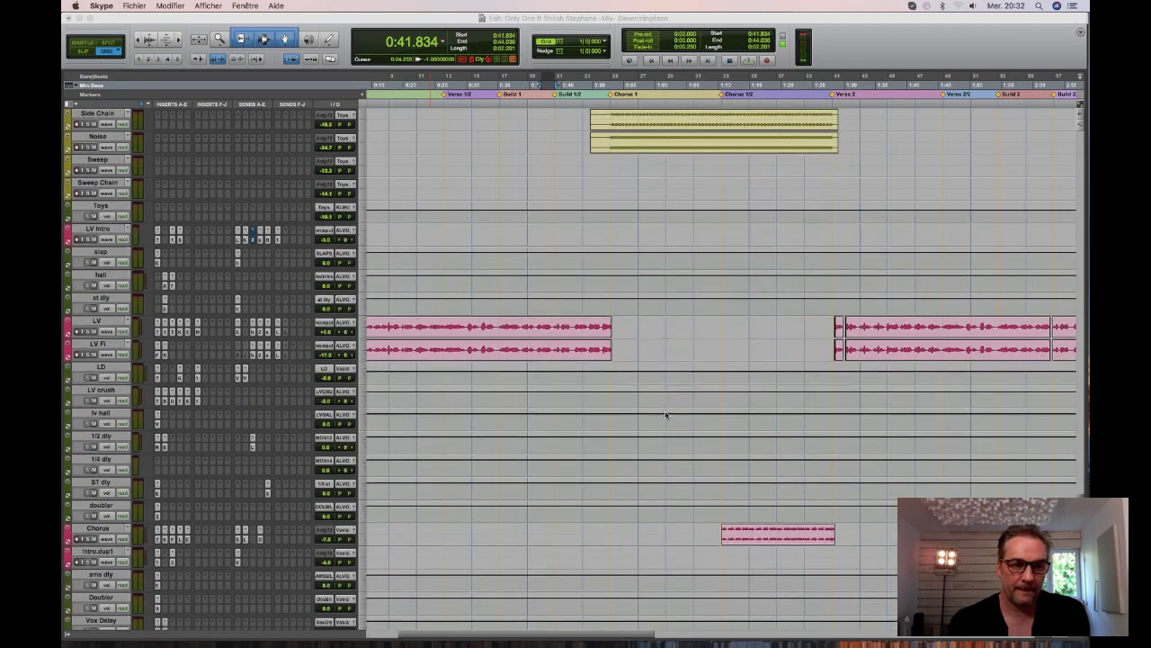
left_click(116, 250)
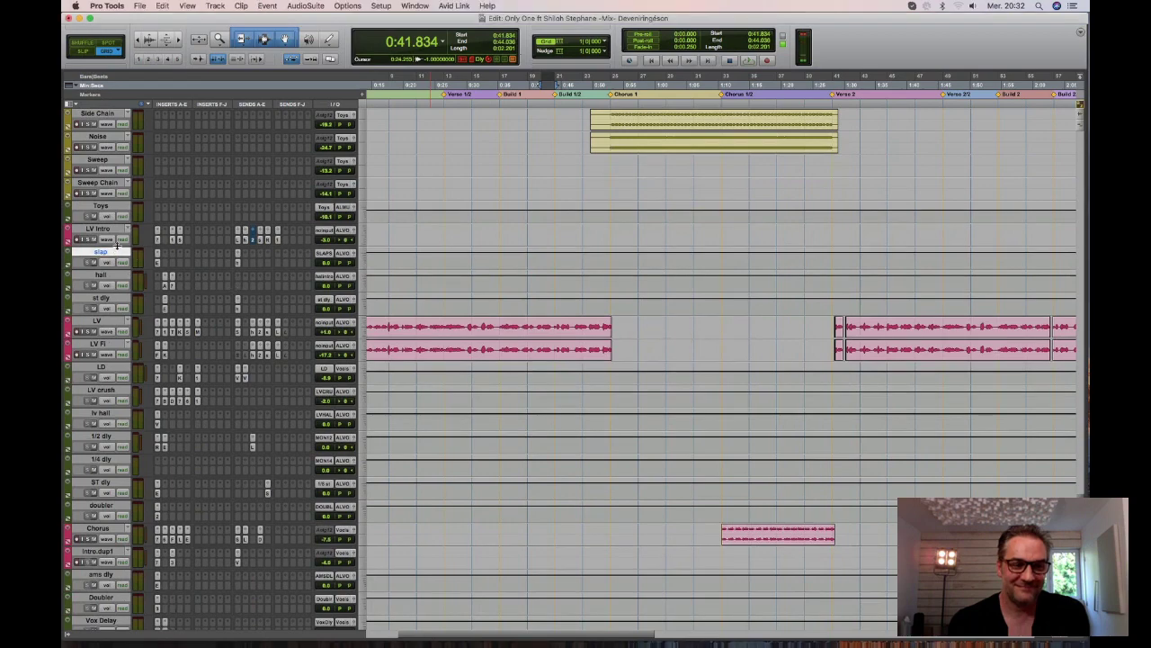
key("ctrl+Down")
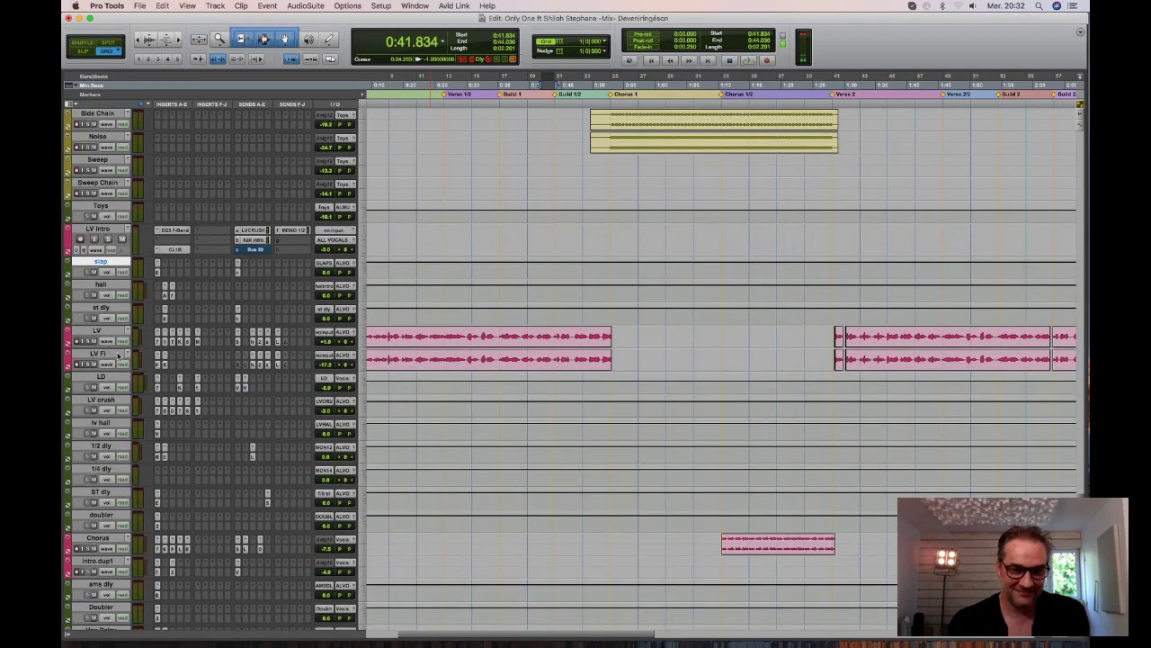
key("ctrl+Down")
key("ctrl+Down")
scroll(455, 354, "left", 3)
scroll(441, 224, "up", 1)
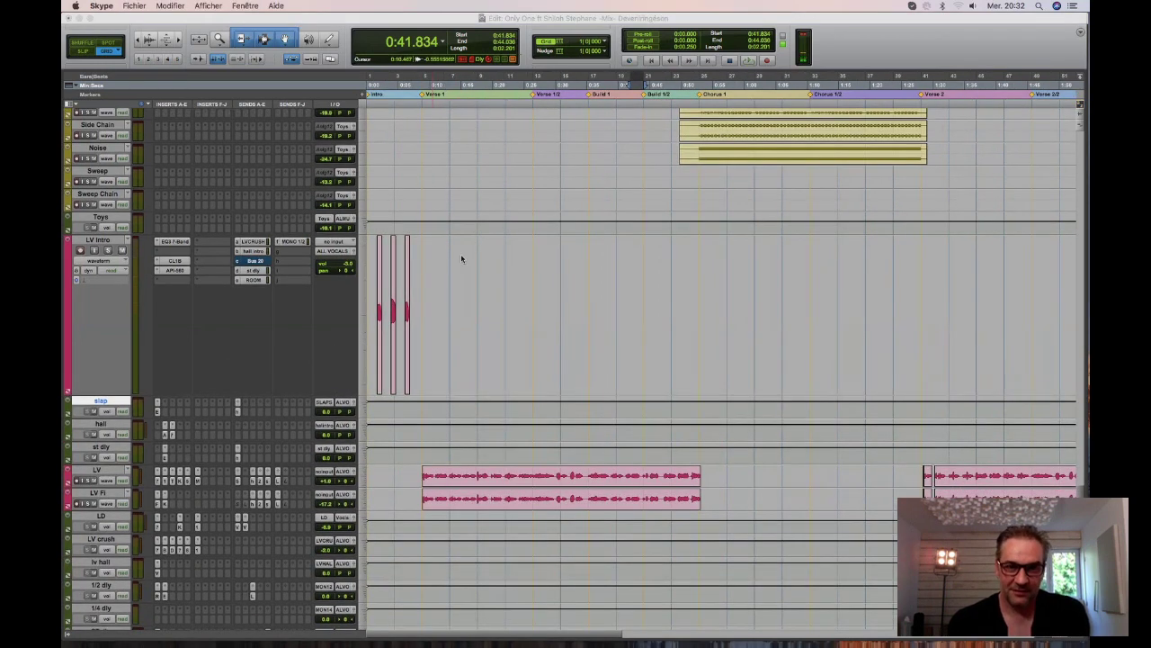
Zoom the timeline in on the three LV Intro vocal clips in the Intro section.
left_click(540, 18)
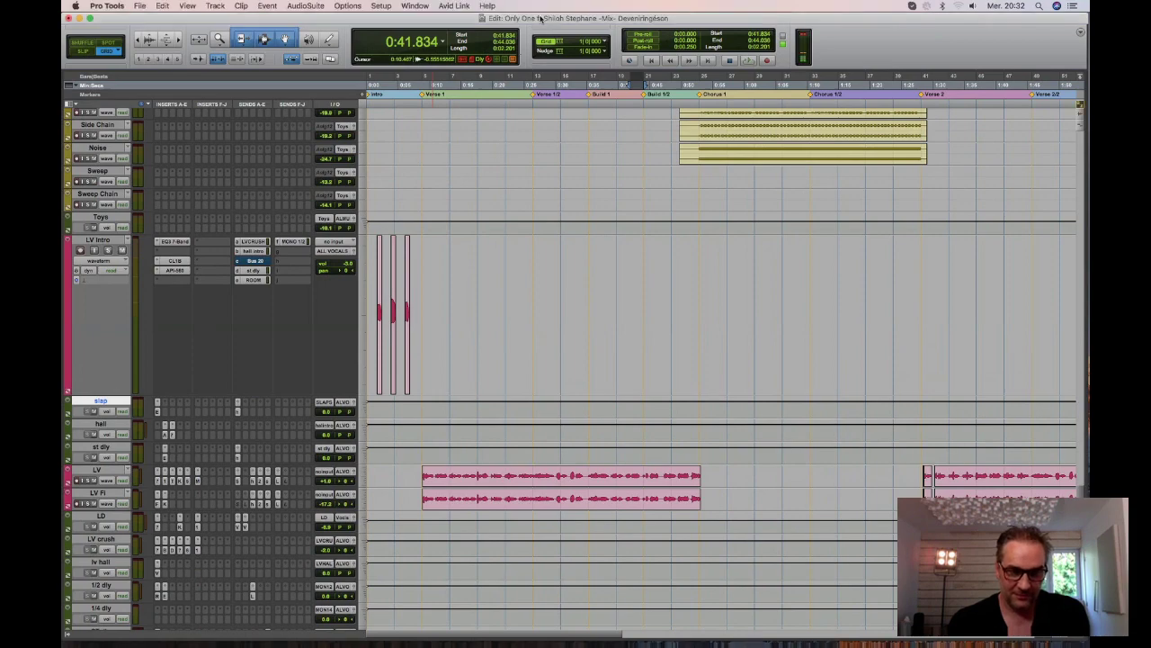
key("super+bracketright")
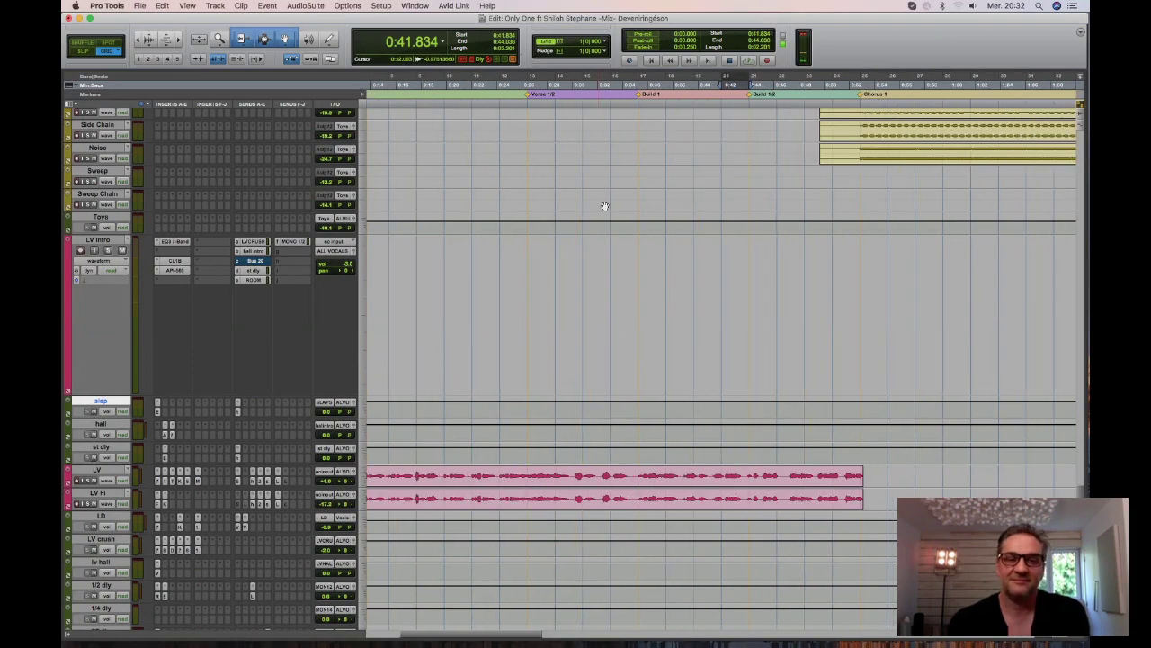
scroll(504, 297, "left", 5)
scroll(426, 396, "up", 8)
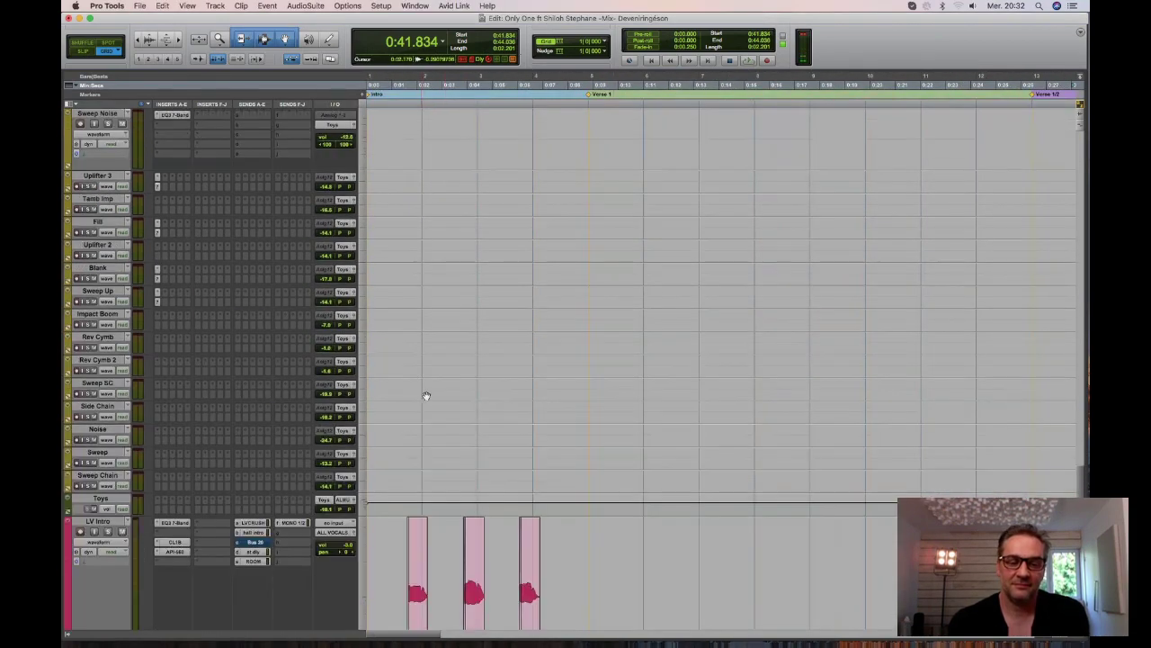
scroll(426, 396, "down", 5)
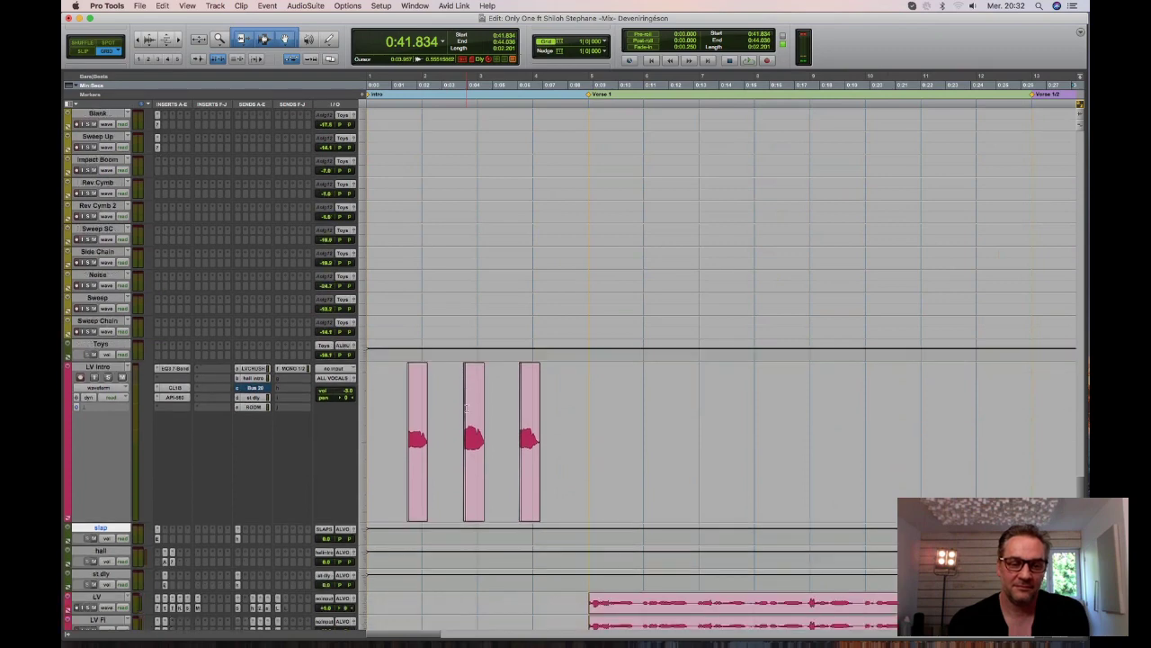
scroll(466, 405, "down", 2)
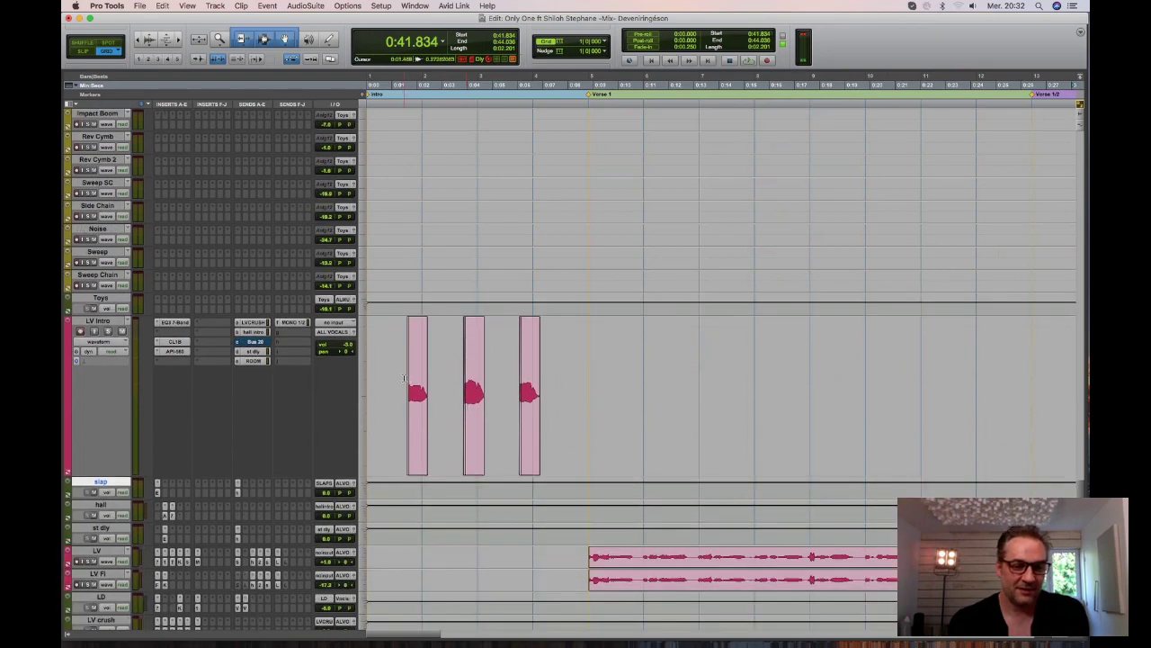
Switch the edit mode to Slip and select the first clip on the LV Intro track.
left_click(422, 90)
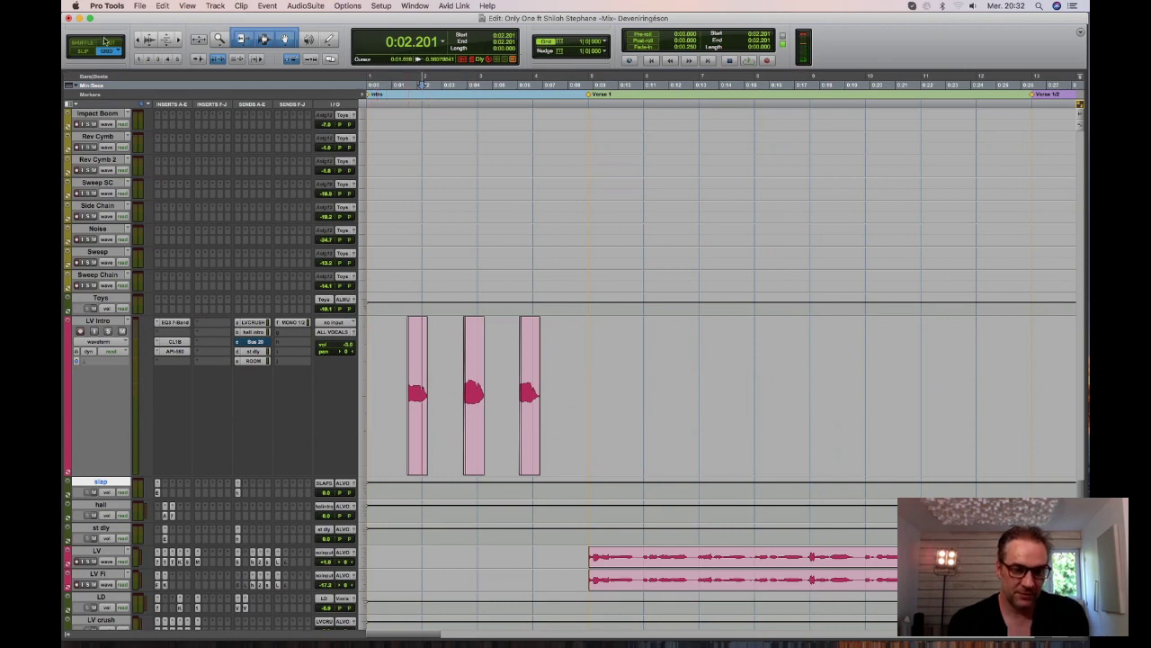
key("F2")
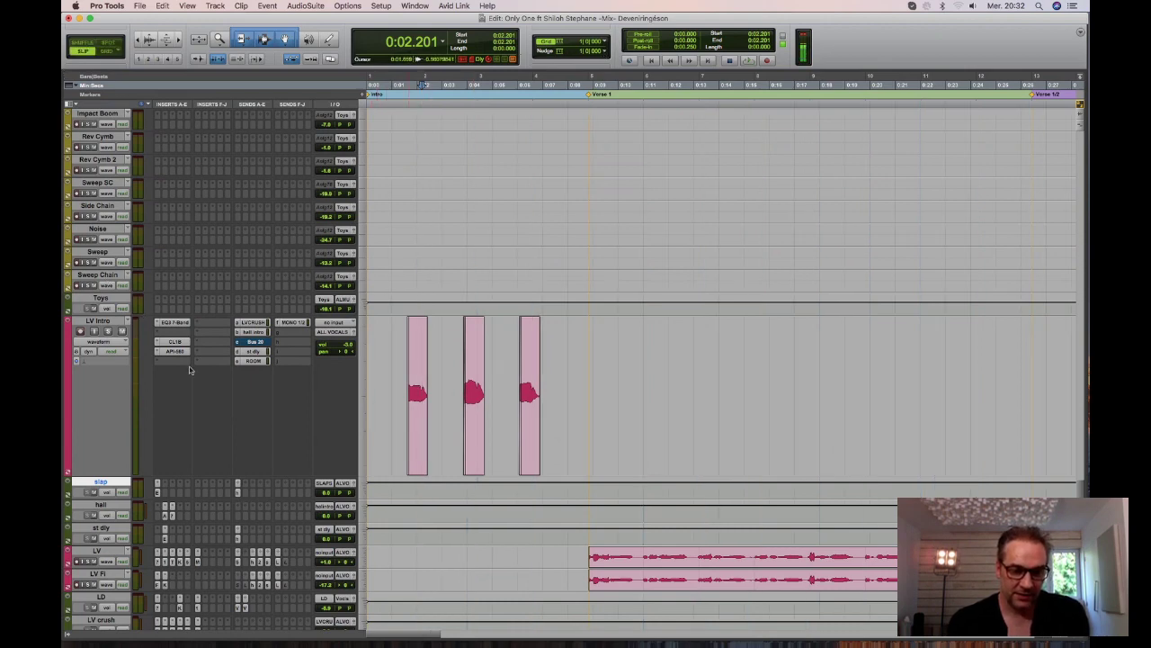
left_click(418, 455)
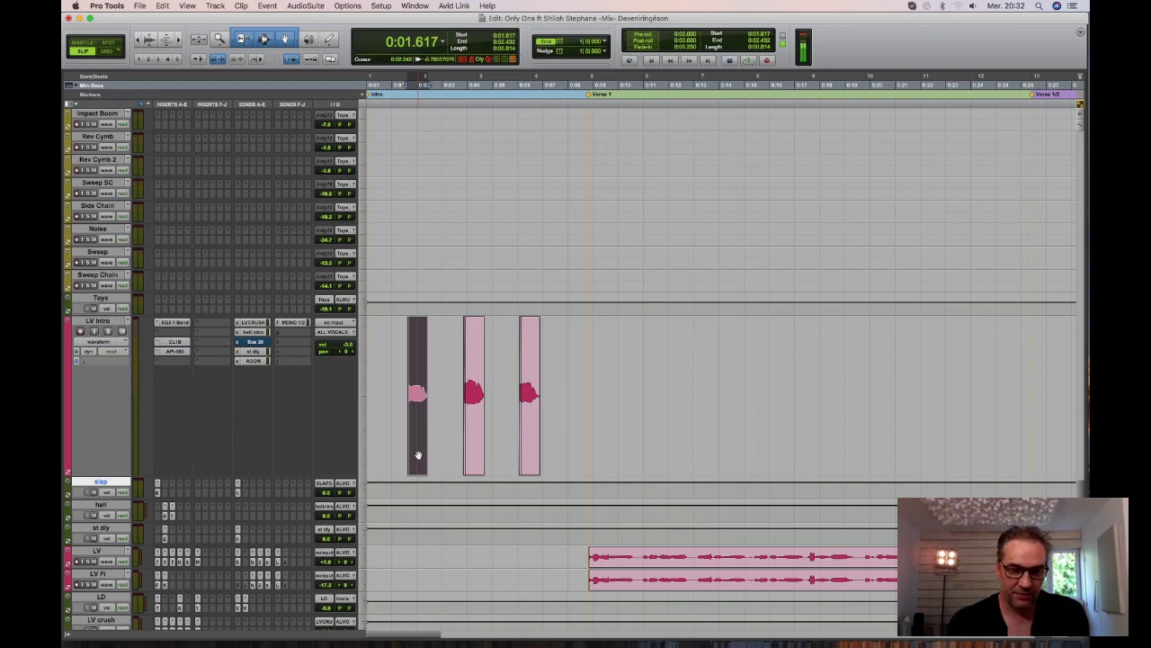
Solo the LV Intro track and bypass its insert plug-ins and sends to hear the dry intro vocal.
key("super+bracketright")
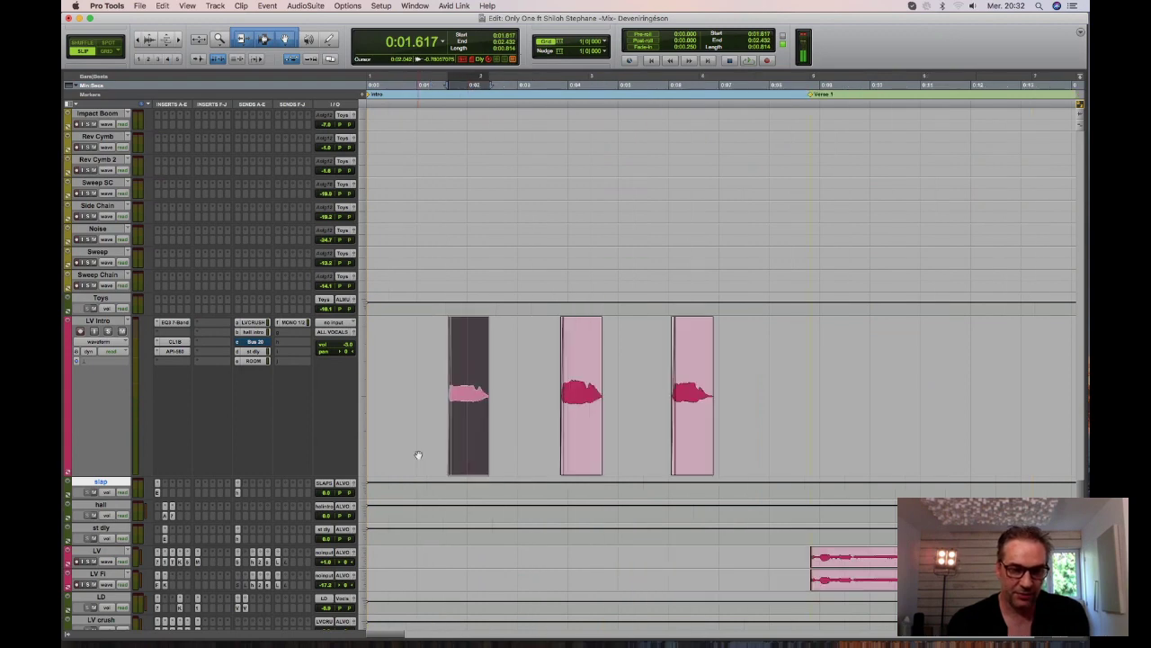
left_click(107, 331)
left_click(97, 320)
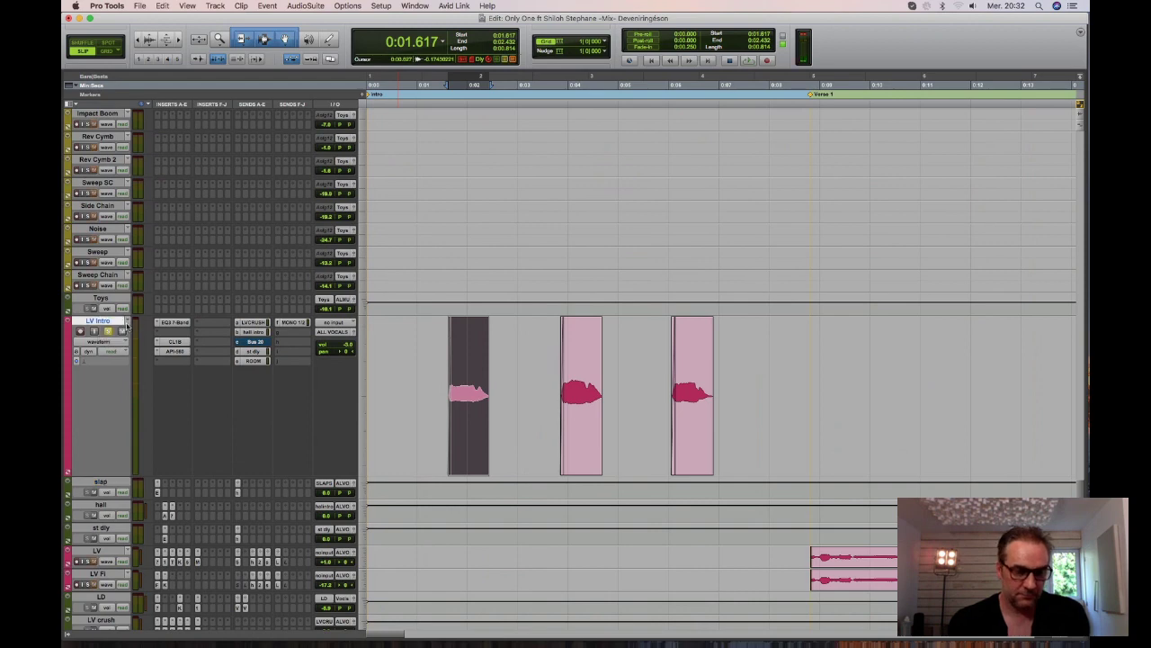
left_click(175, 324, "super")
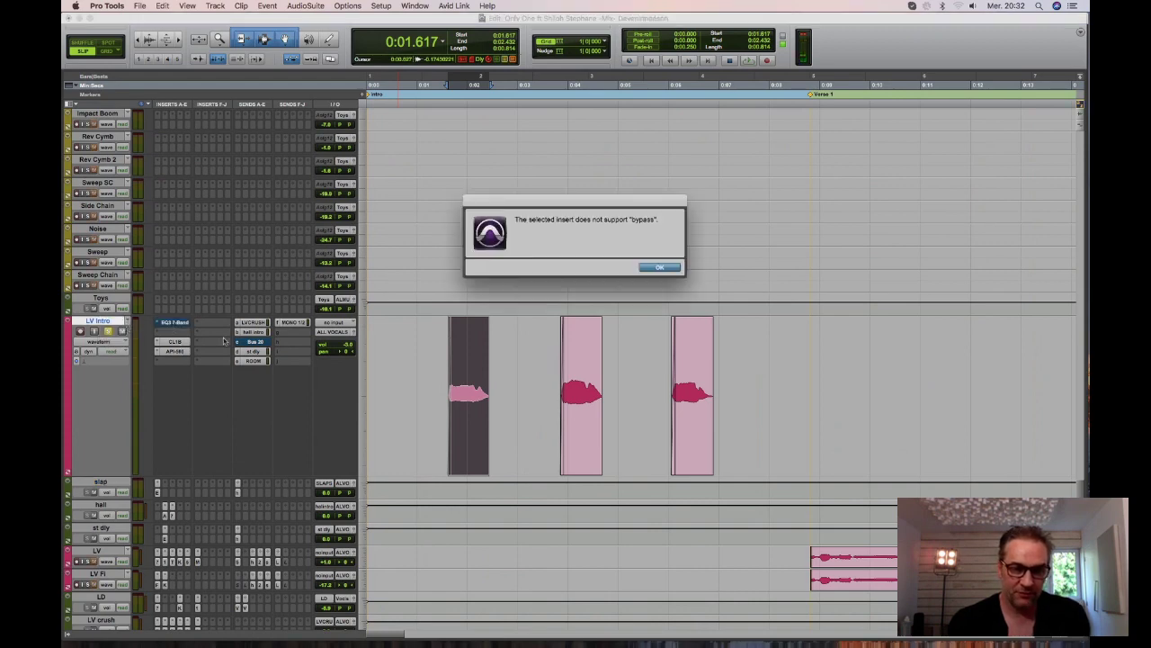
left_click(652, 269)
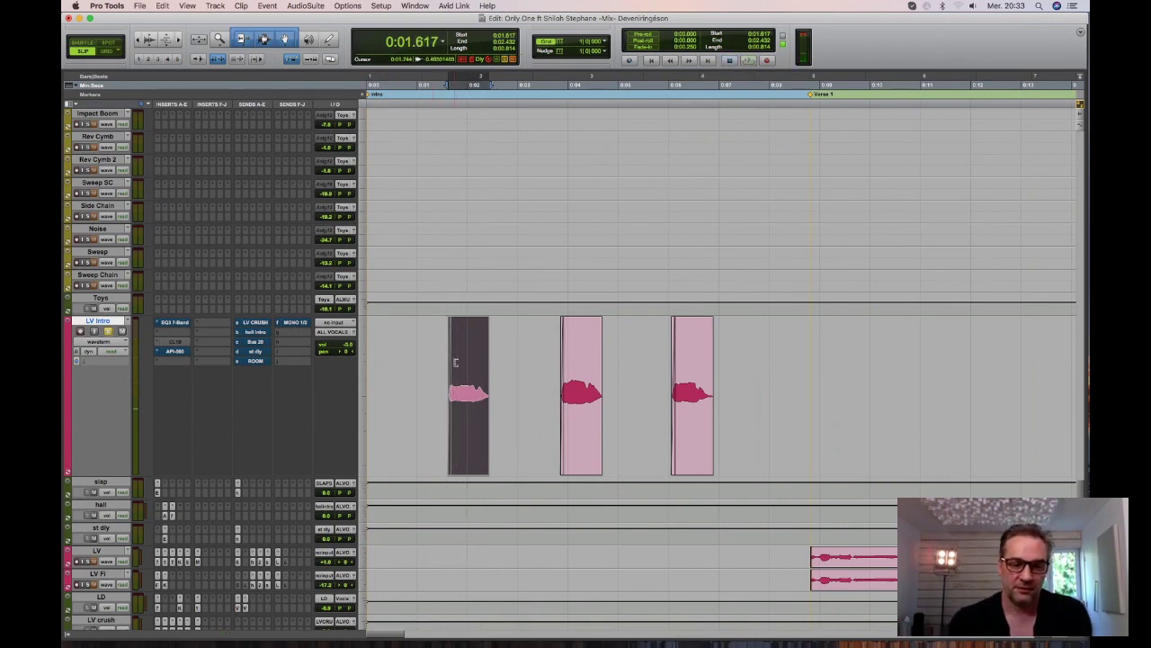
Open the EQ3 7-Band on the LV Intro track and examine its curve, including the MF band, with the window clear of the clips.
left_click(503, 396)
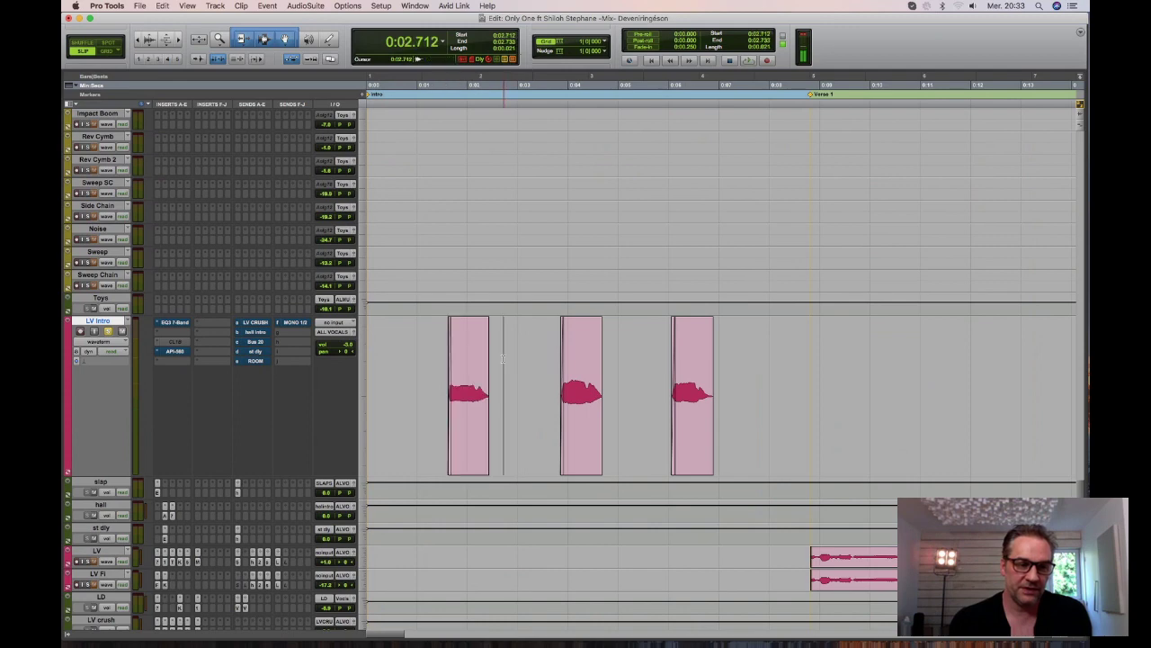
left_click(175, 322)
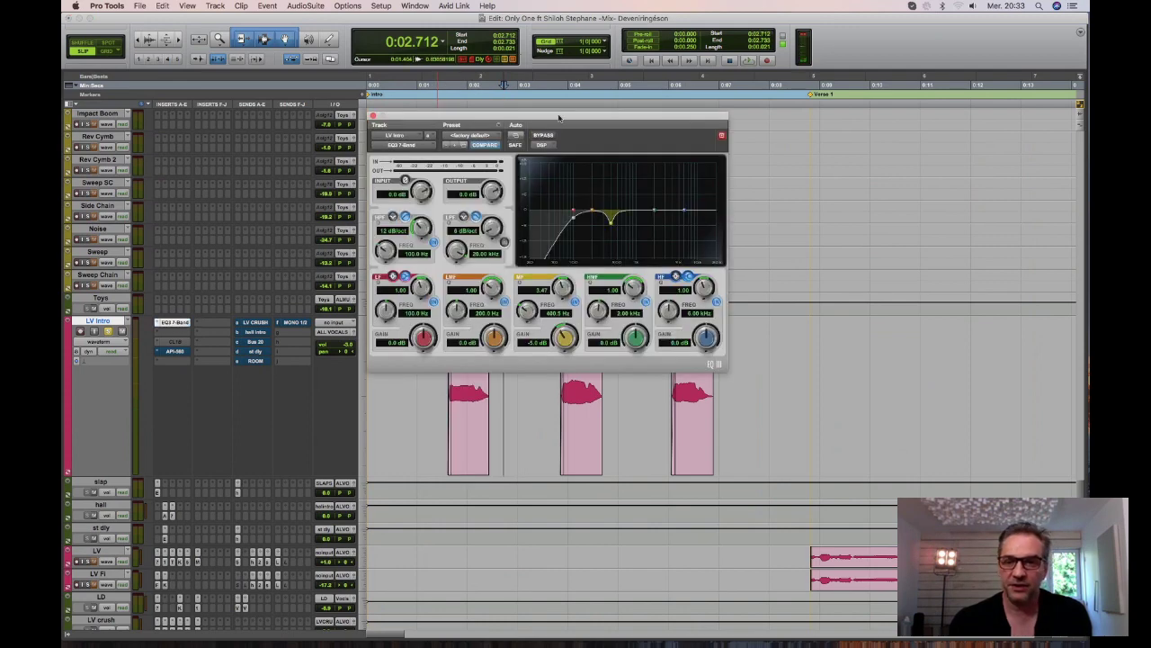
left_click_drag(558, 117, 753, 70)
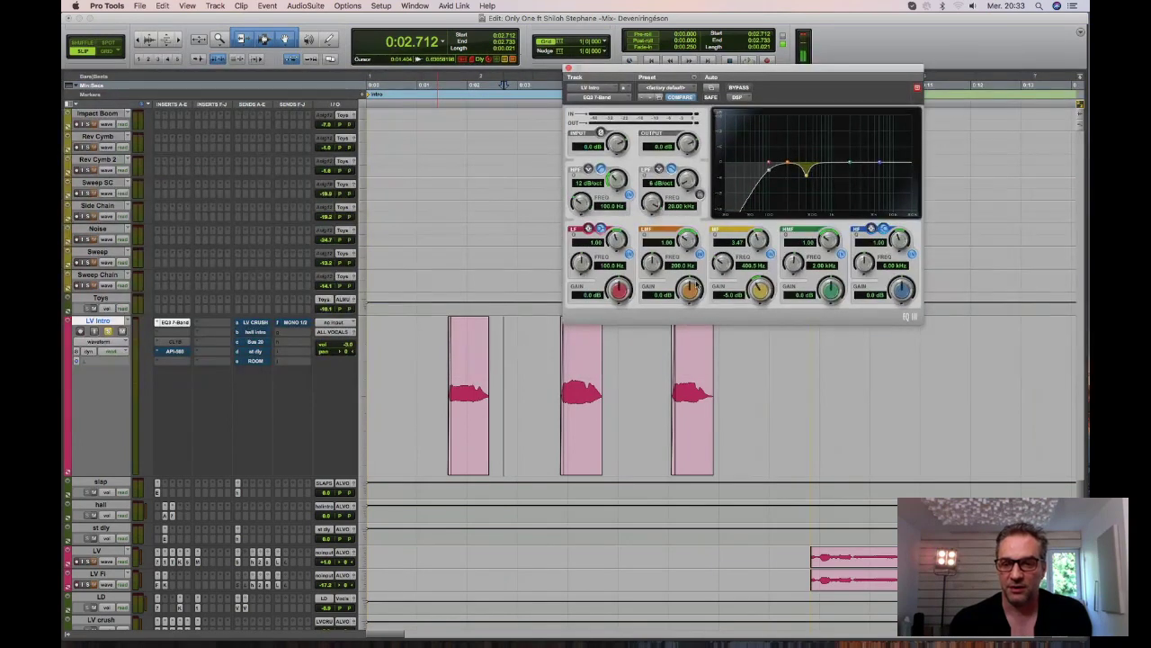
left_click(771, 254)
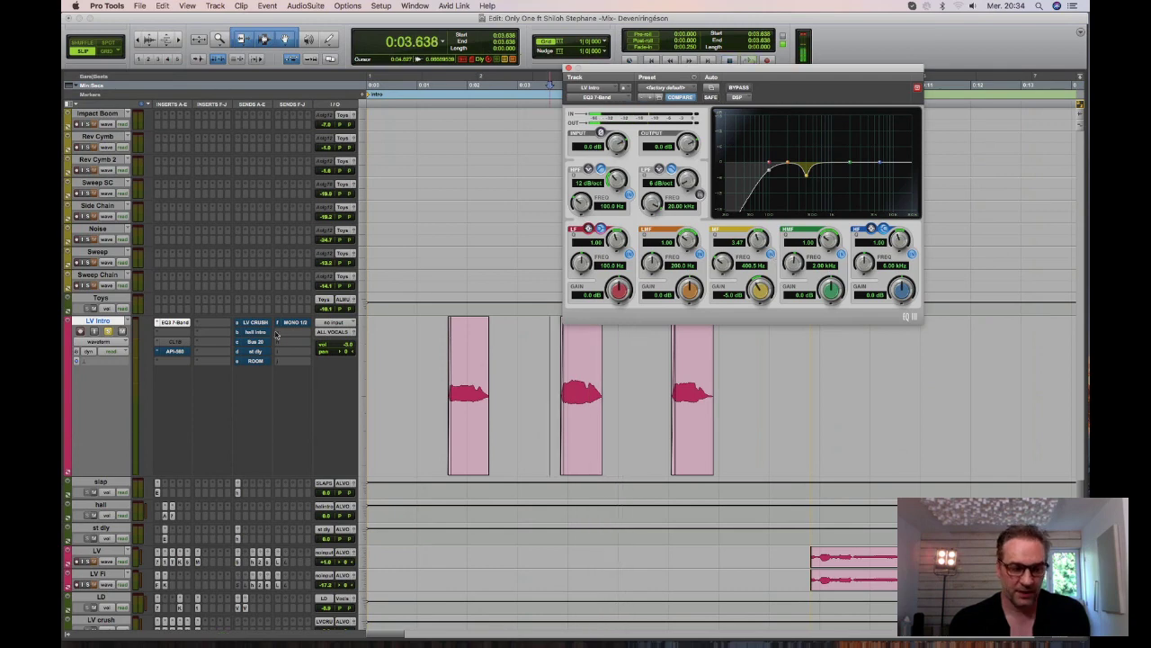
Open the CL1B compressor on the LV Intro track and audition the intro vocal through it.
left_click(175, 345)
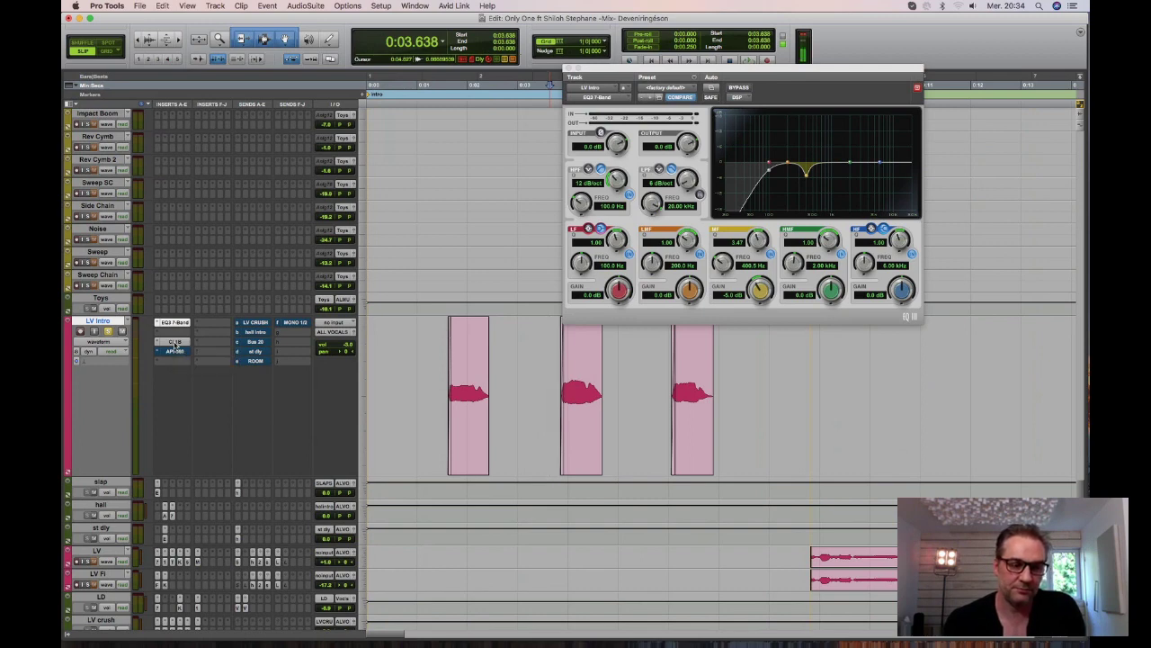
key("space")
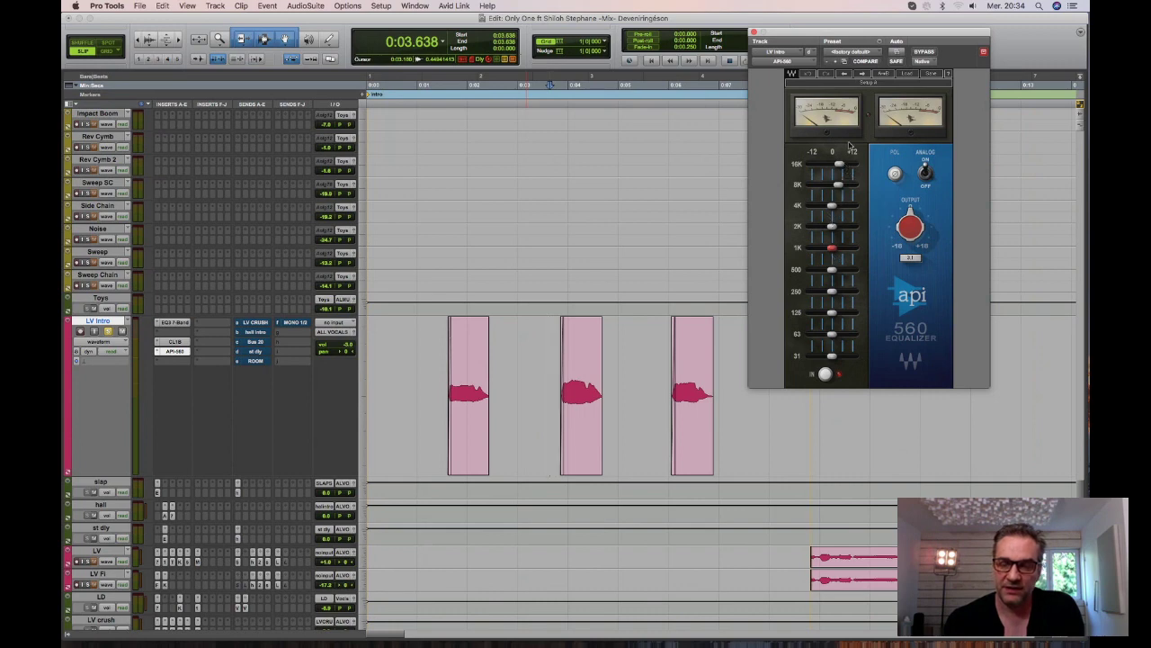
Compare the second intro vocal clip with the API-560 equalizer active and bypassed during playback, then close the plug-in window.
left_click_drag(839, 33, 801, 18)
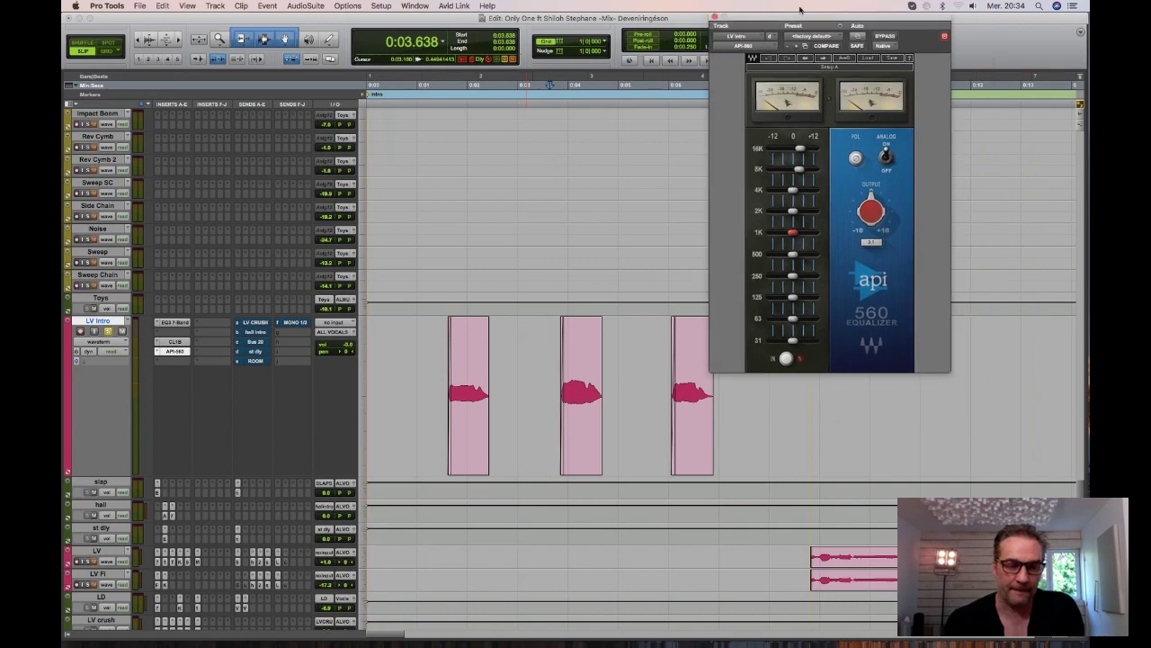
key("space")
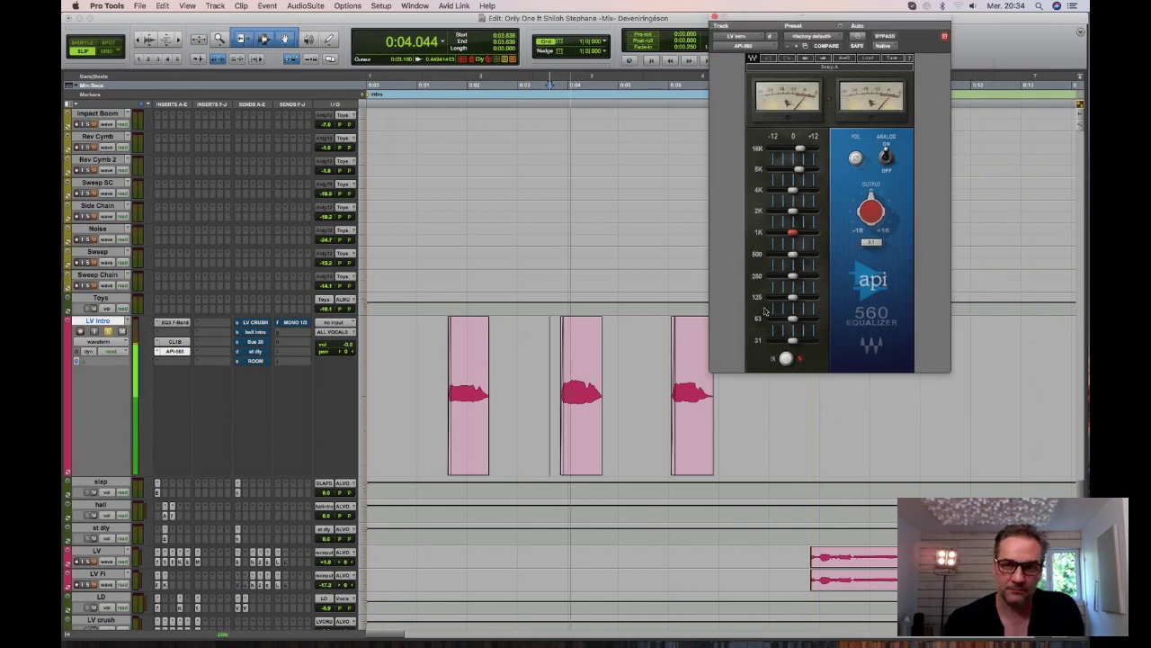
left_click(885, 36)
left_click(885, 36)
key("space")
key("space")
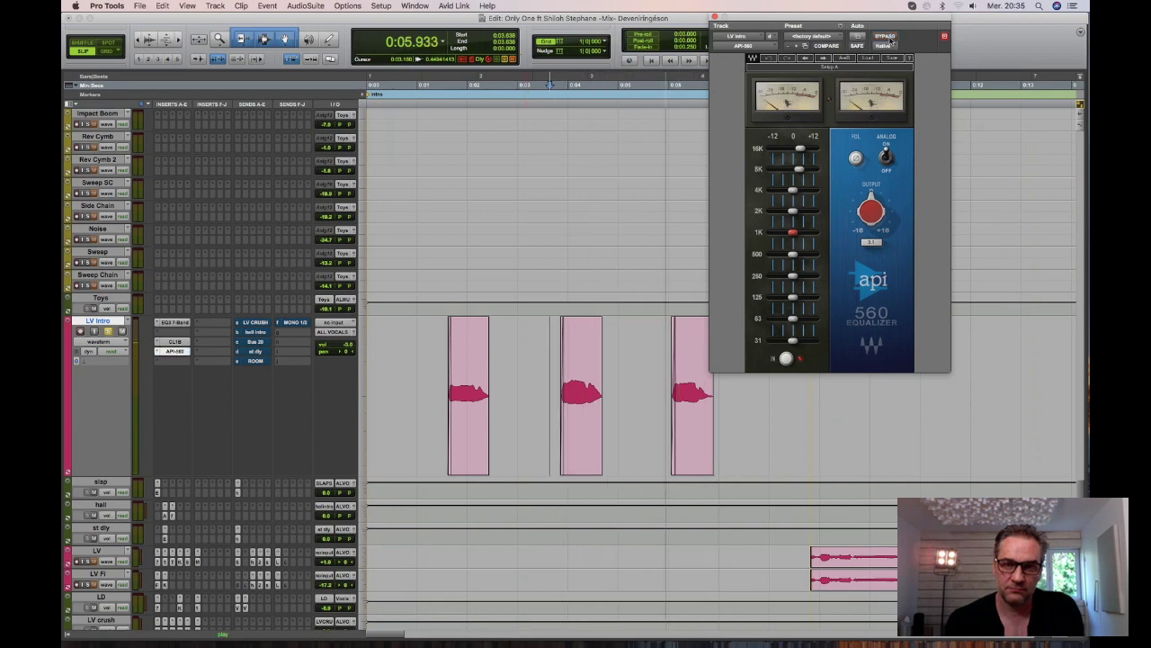
key("space")
left_click(885, 36)
left_click(886, 36)
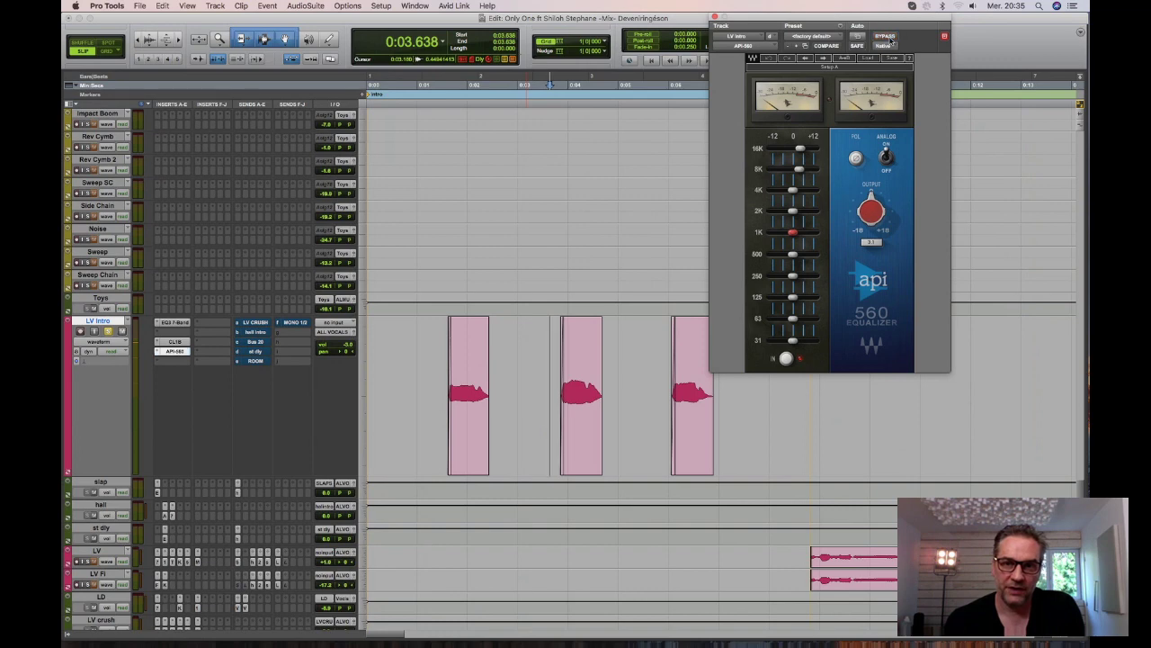
left_click(715, 17)
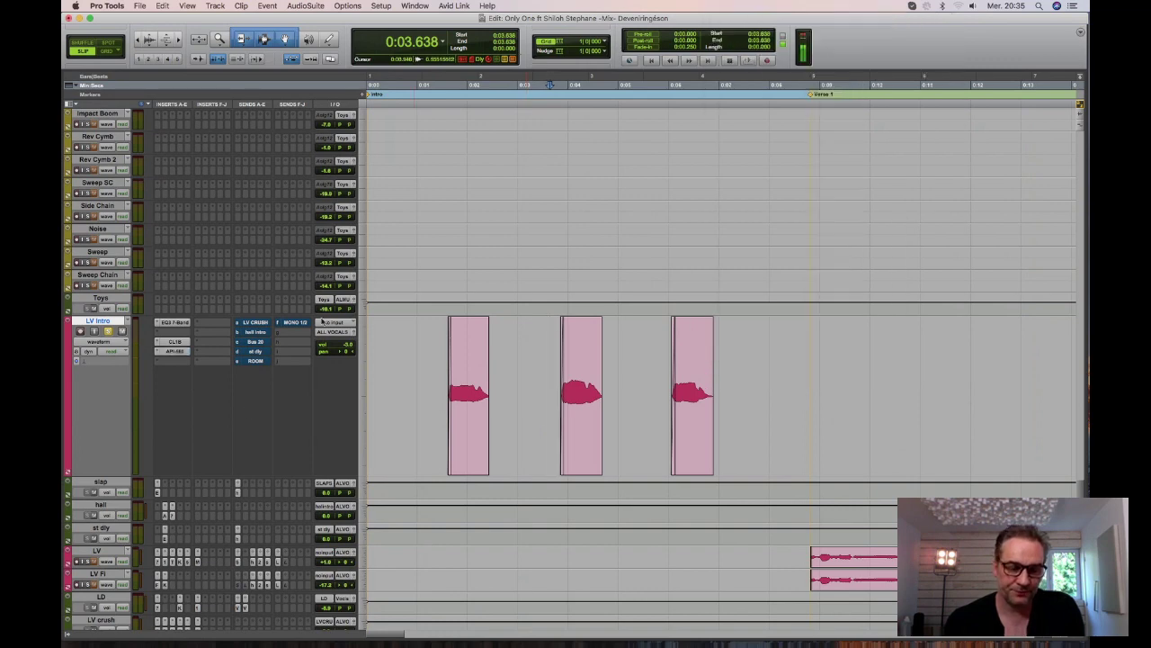
Open the LV Intro track's send to LV CRUSH, set its window clear of the clips and unmute the send.
left_click(261, 323)
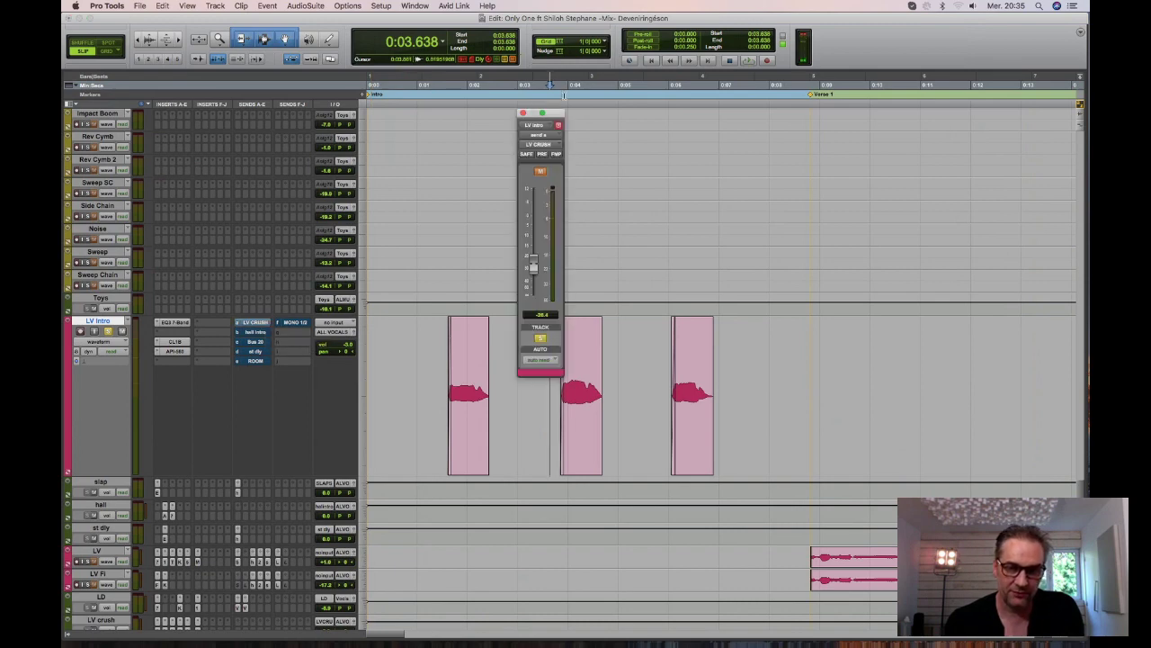
left_click_drag(559, 117, 866, 130)
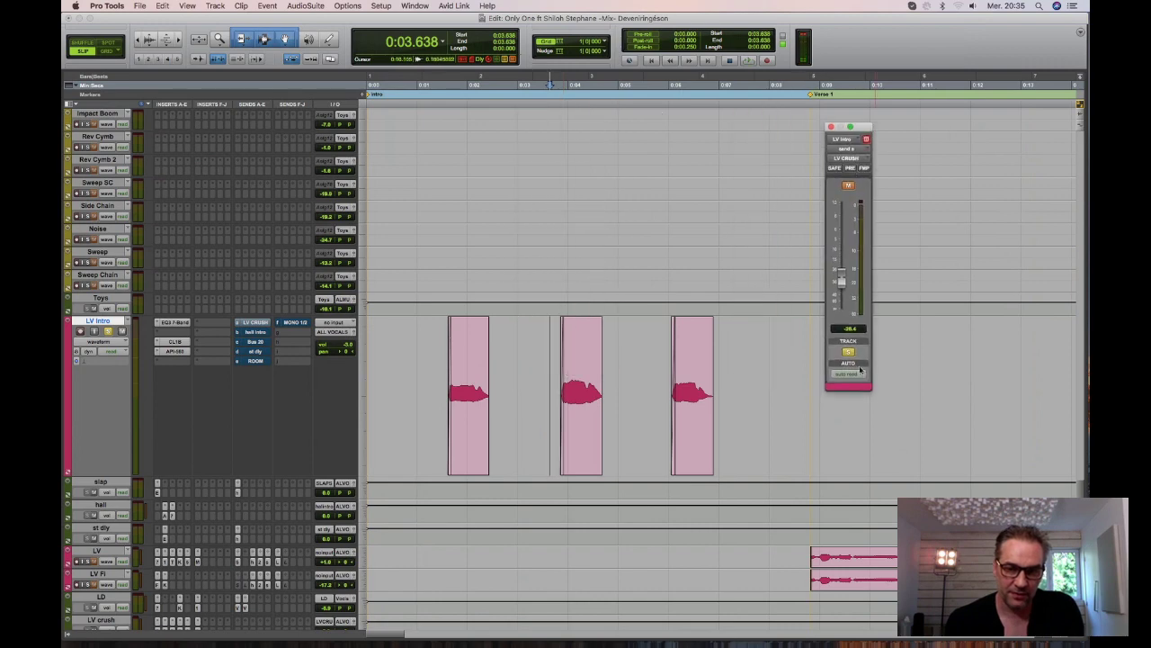
left_click(848, 185)
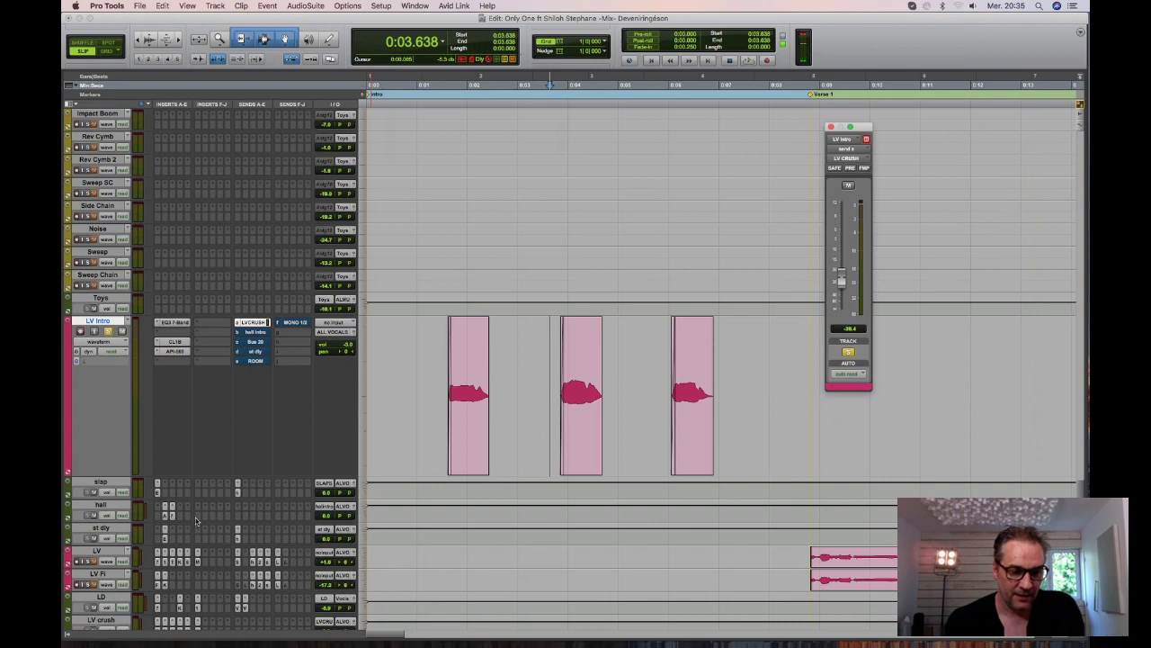
Enlarge the LV crush track's height so its full insert list is readable.
scroll(196, 520, "down", 5)
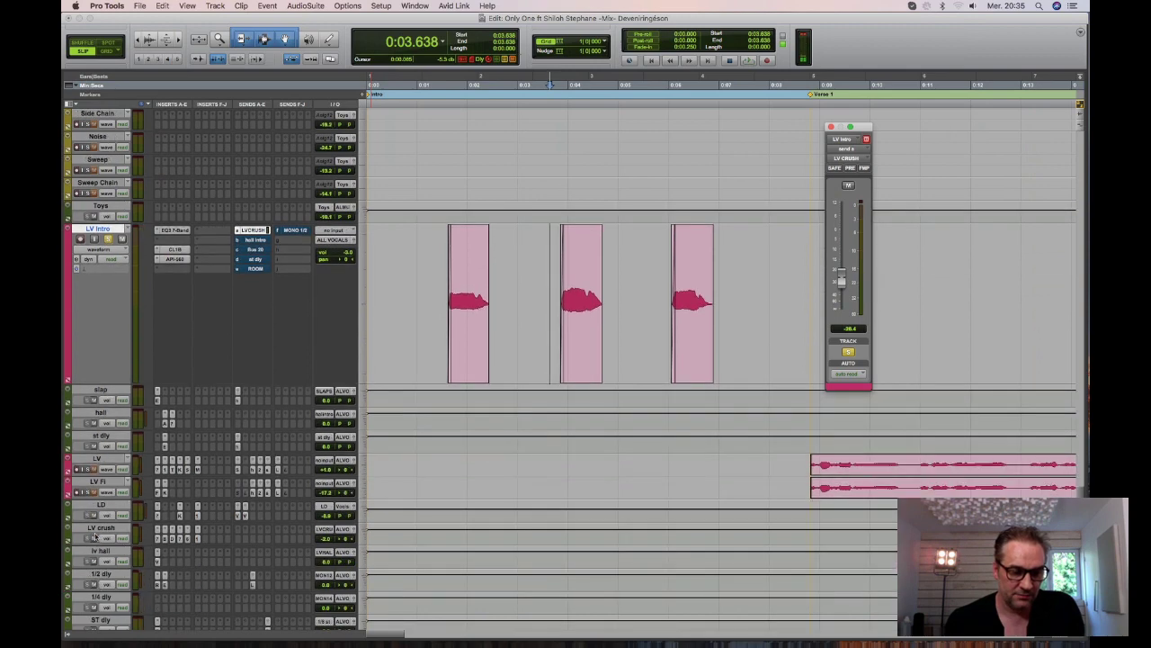
left_click_drag(95, 542, 94, 604)
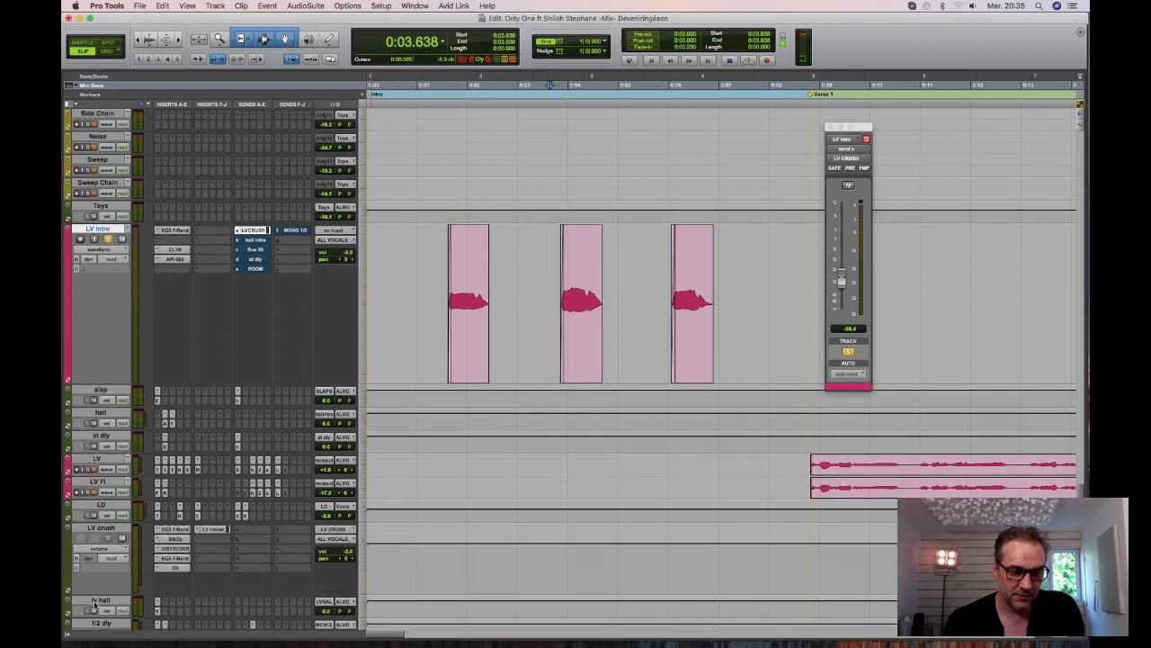
scroll(308, 534, "down", 1)
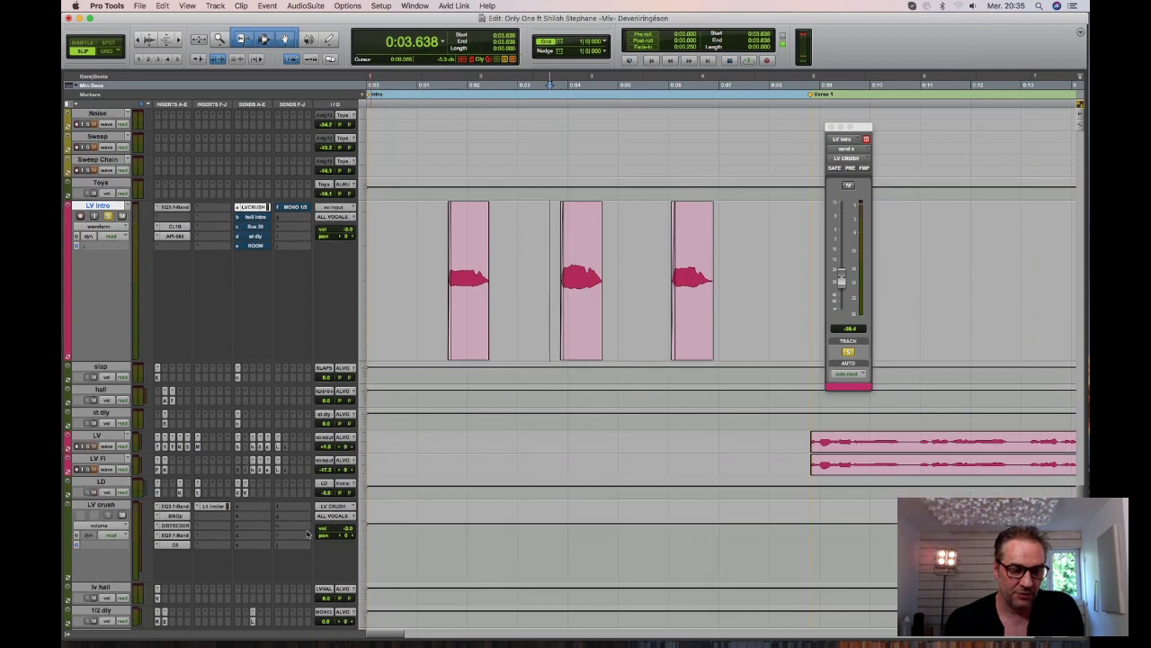
scroll(307, 535, "down", 1)
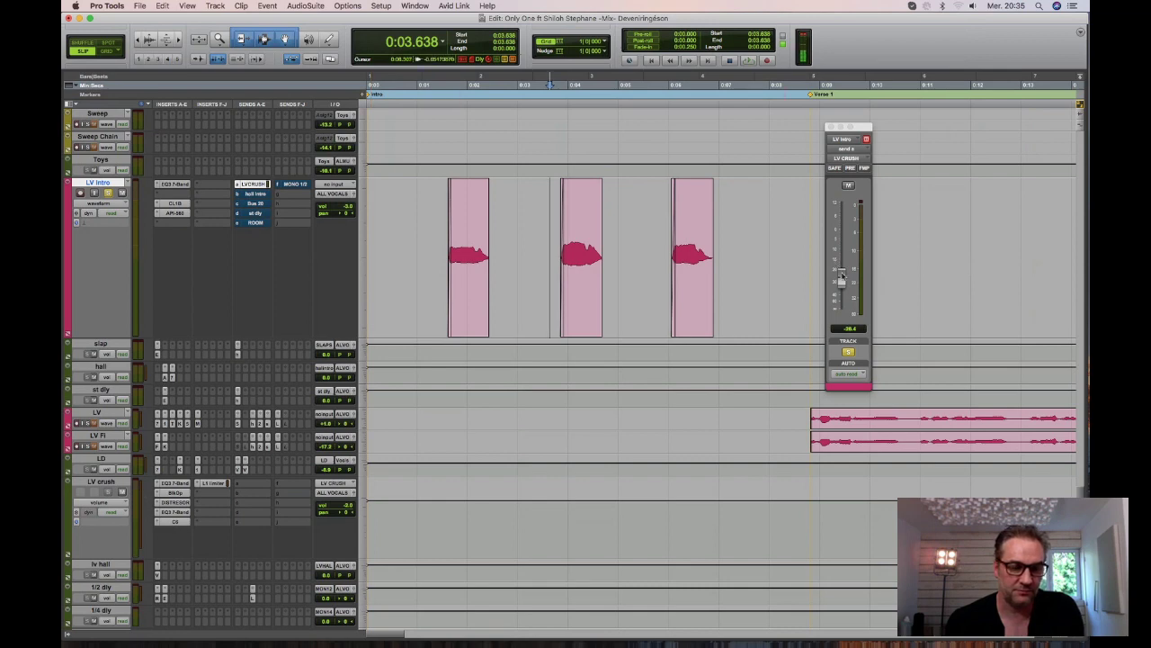
Select the LV crush track and repeatedly audition the second LV Intro phrase with the crush send feeding it.
key("space")
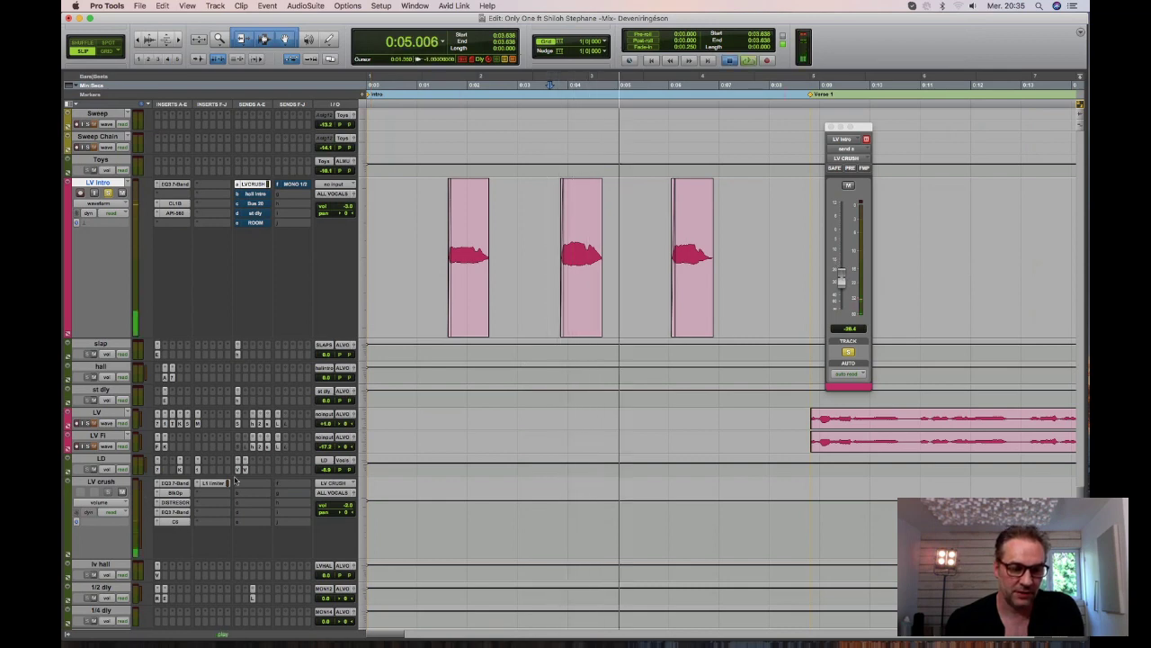
key("space")
left_click(113, 484)
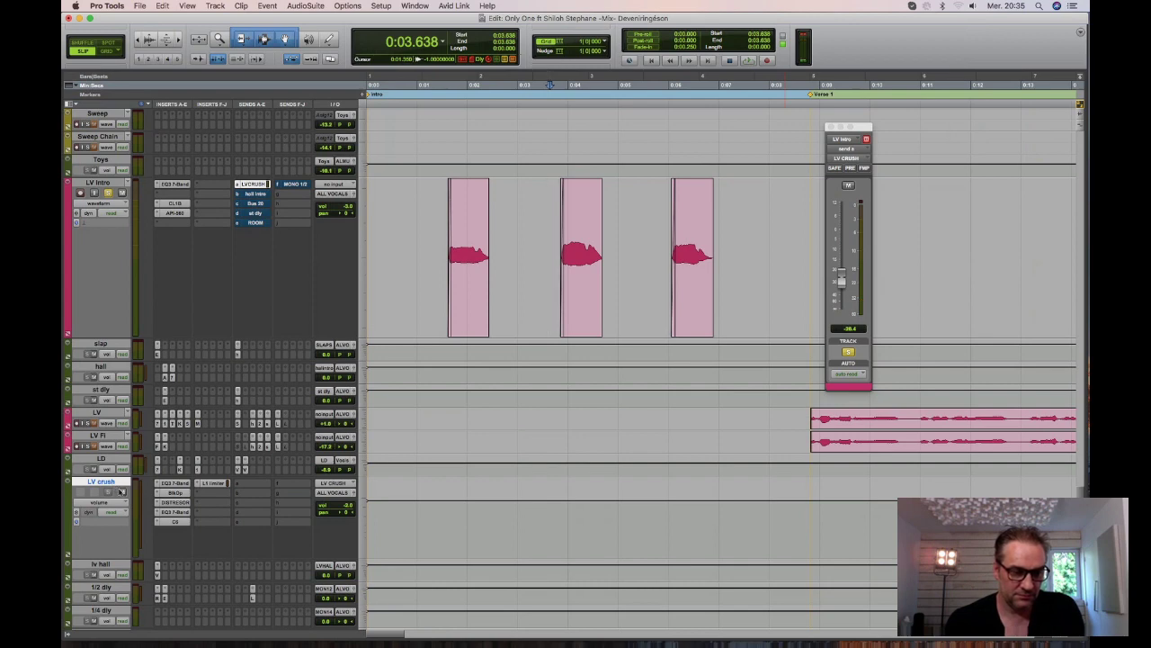
key("space")
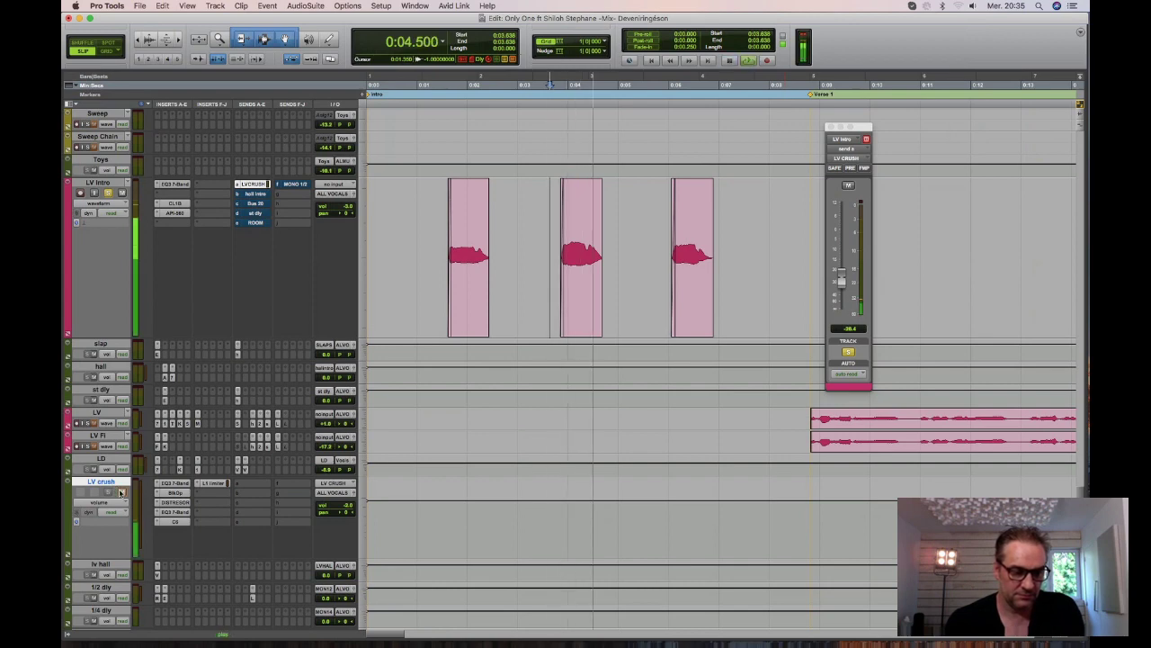
key("space")
key("space")
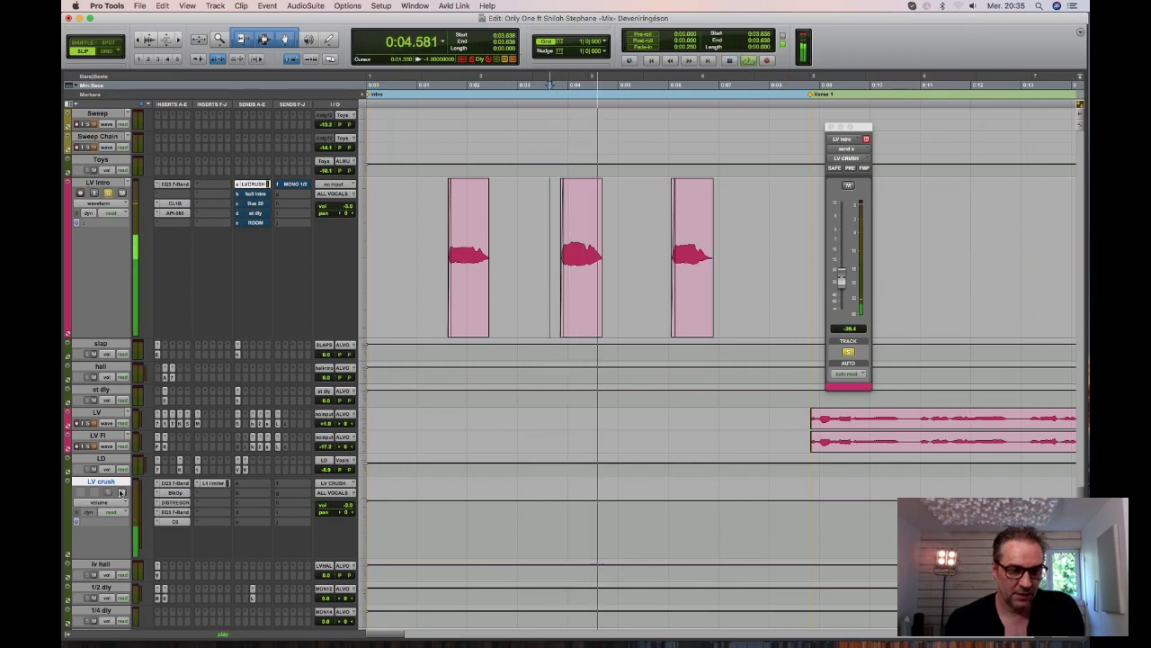
key("space")
key("space")
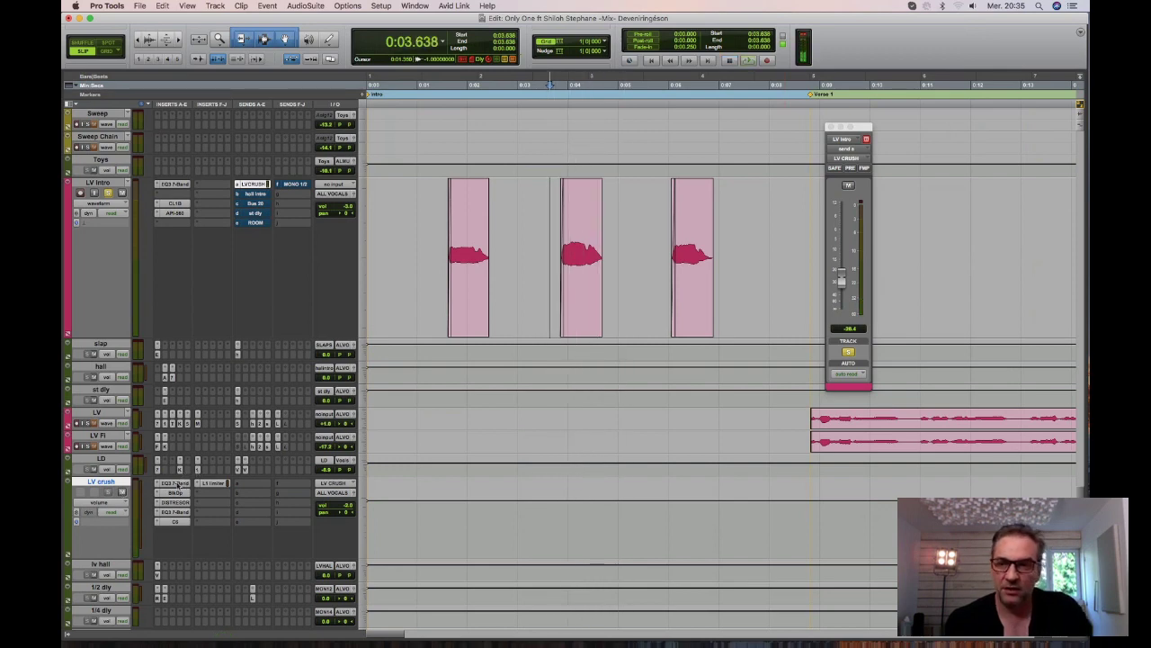
Inspect the first EQ3 7-Band and the Black Op Distortion settings in the LV crush insert chain.
left_click(176, 483)
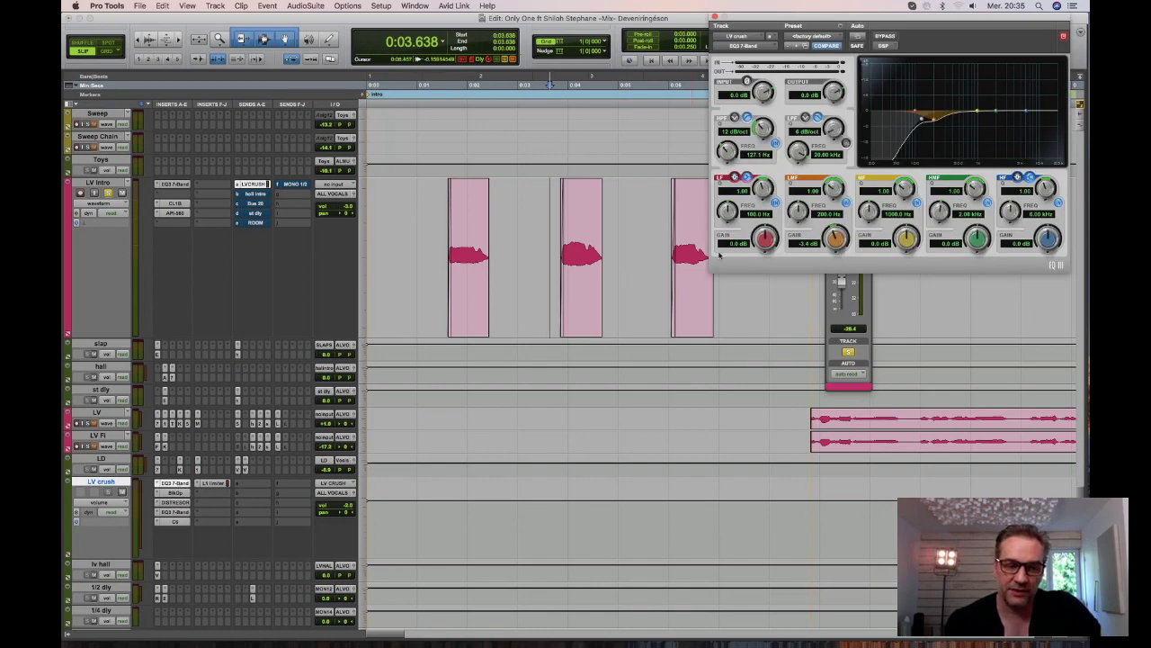
left_click(175, 493)
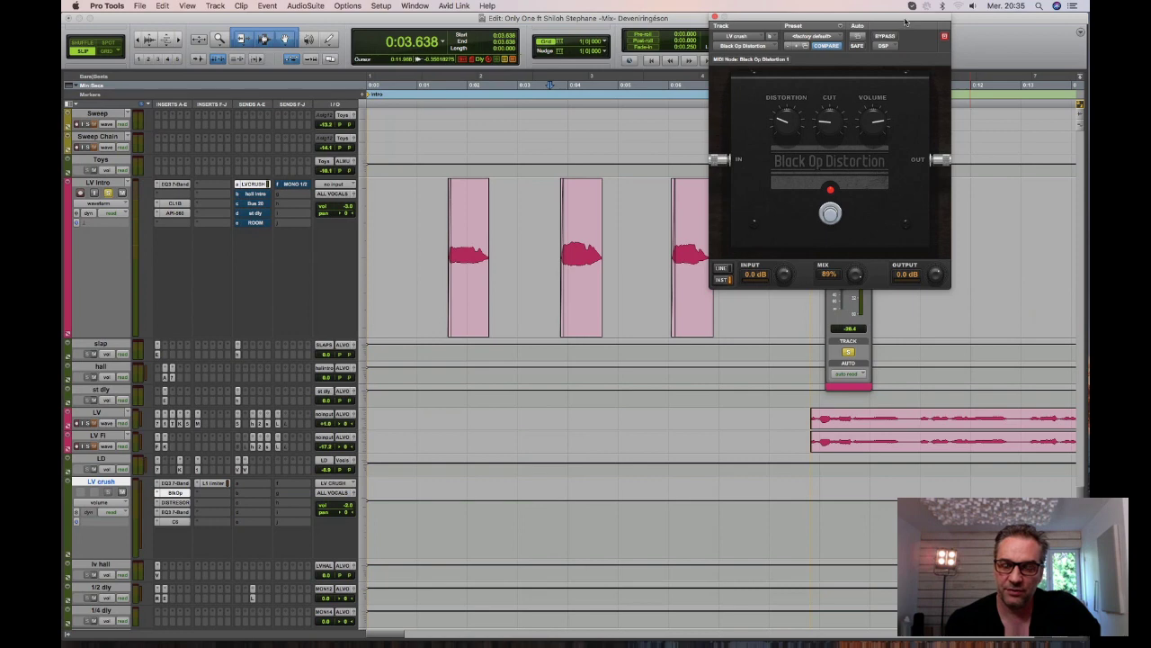
left_click_drag(905, 19, 767, 142)
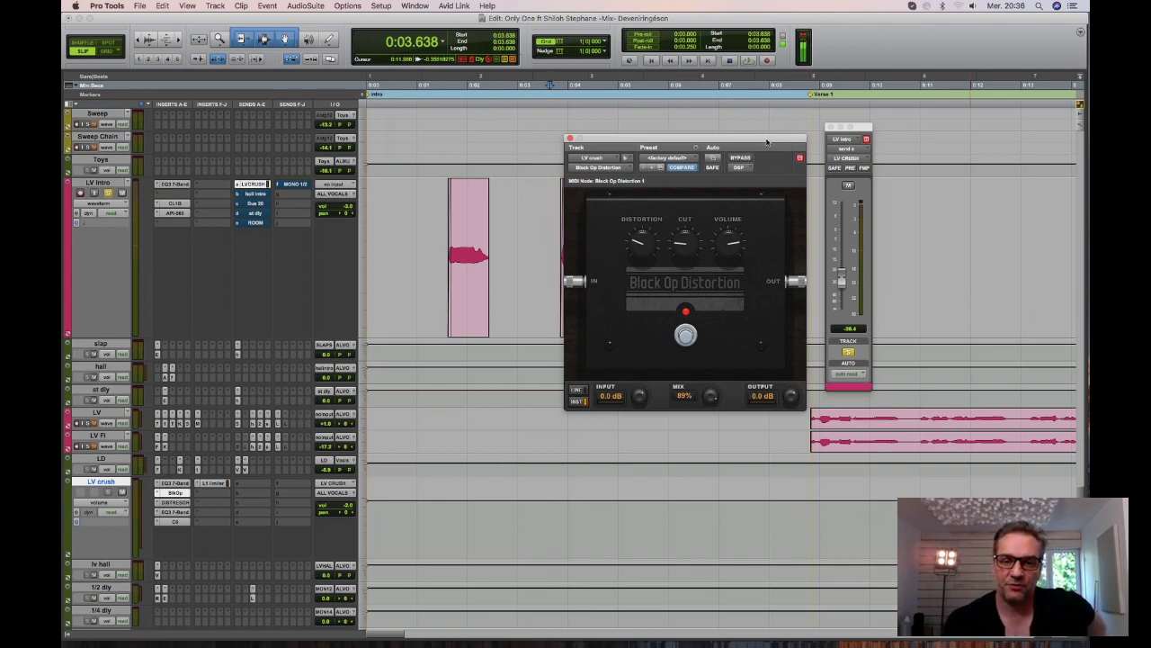
left_click_drag(766, 141, 763, 122)
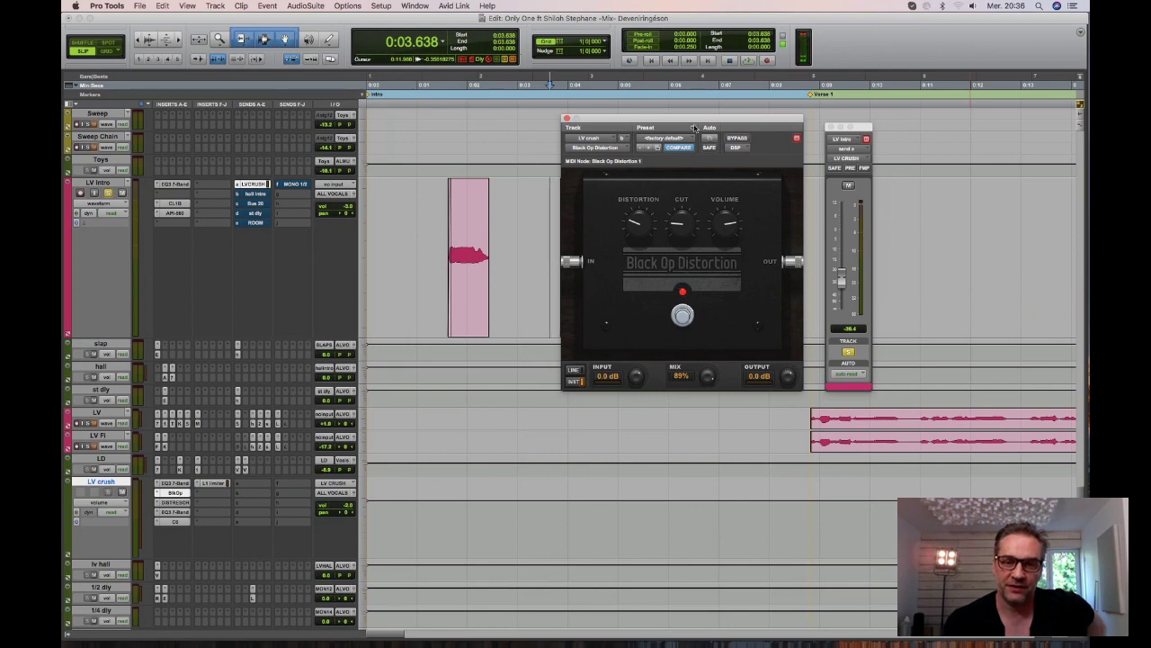
left_click_drag(693, 119, 669, 118)
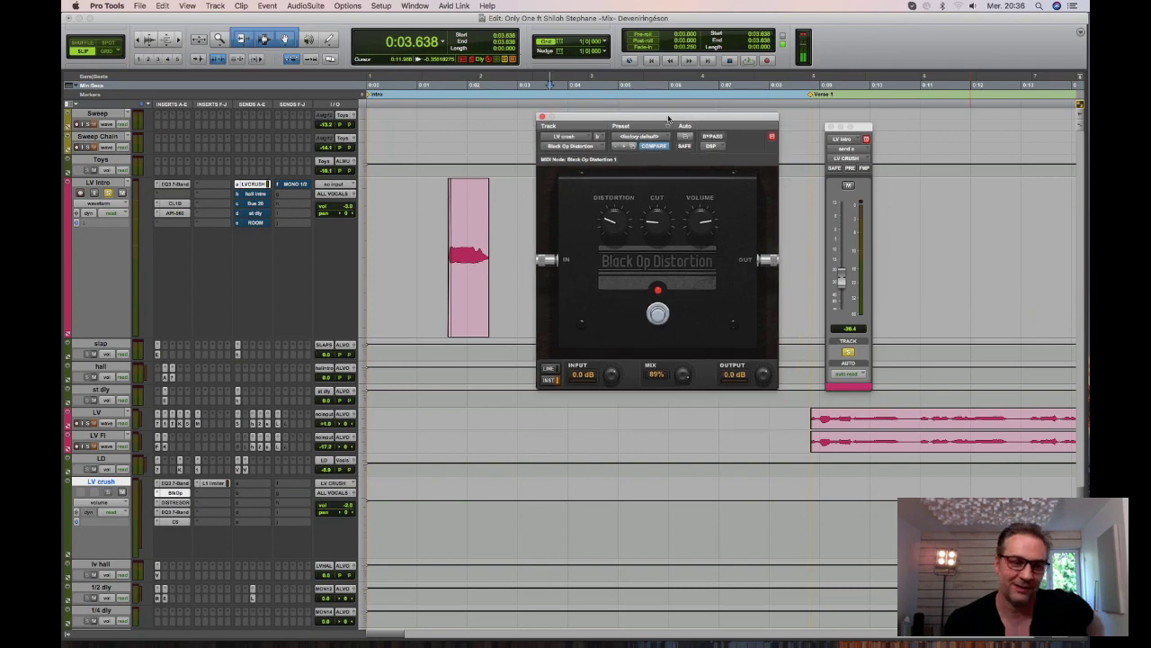
Examine the Distressor and C6 inserts on LV crush, keeping the plug-in window clear of the track controls.
left_click(176, 502)
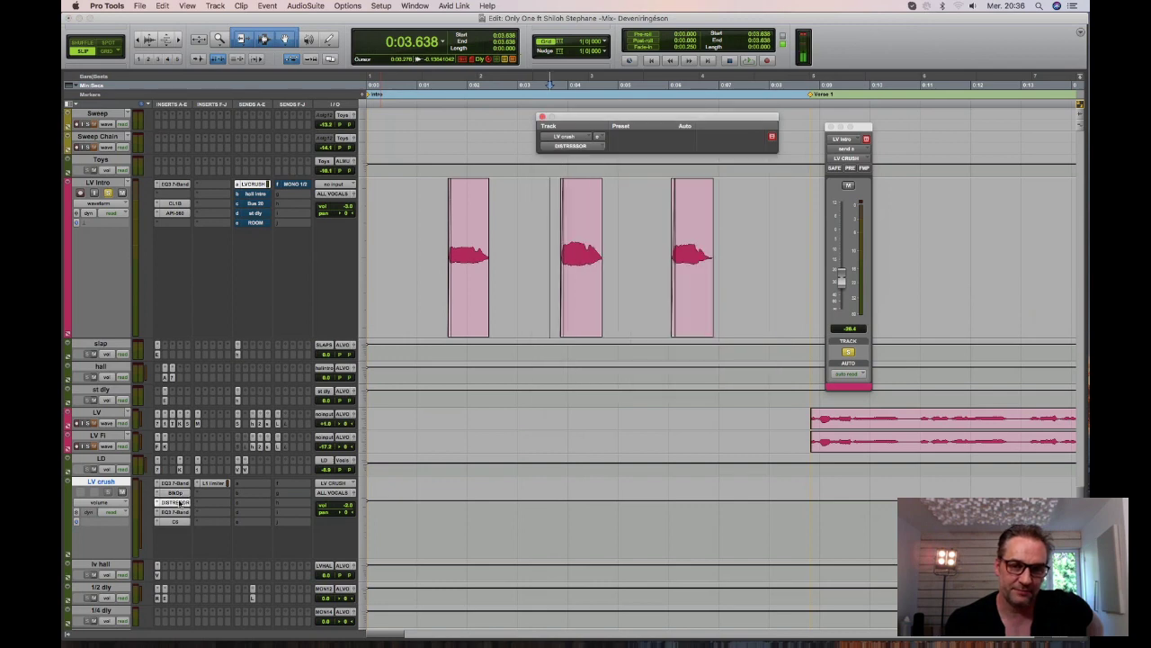
left_click_drag(615, 120, 642, 116)
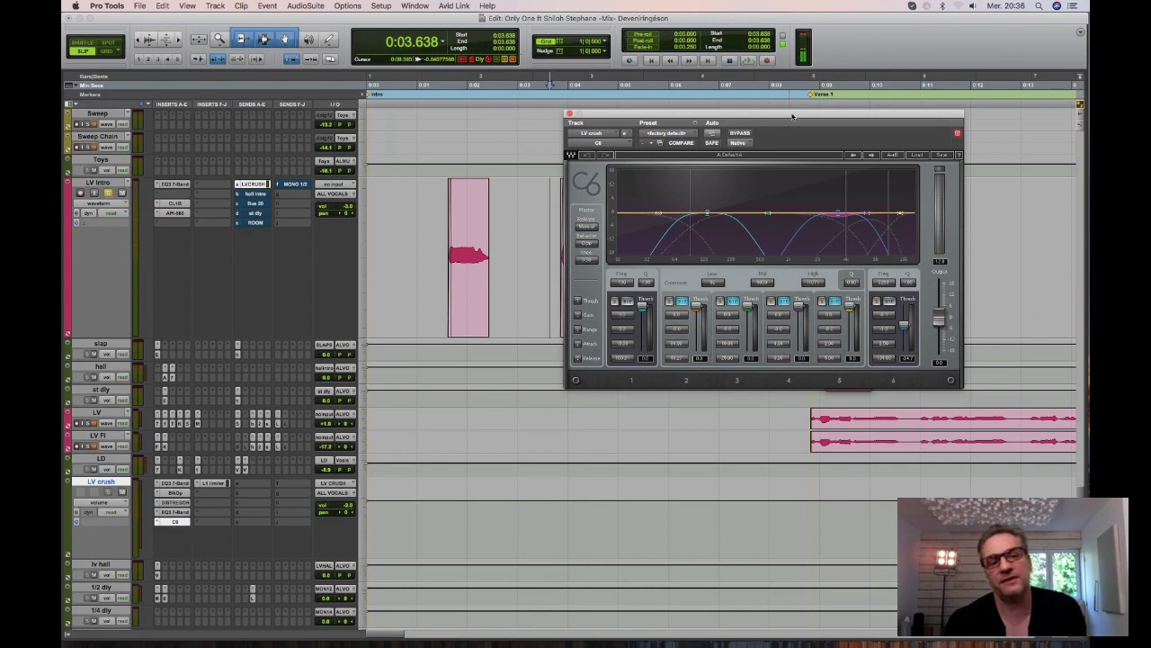
left_click_drag(793, 116, 748, 97)
Audition the C6's sixth band in solo on the intro vocal, restore normal monitoring and close the plug-in.
key("space")
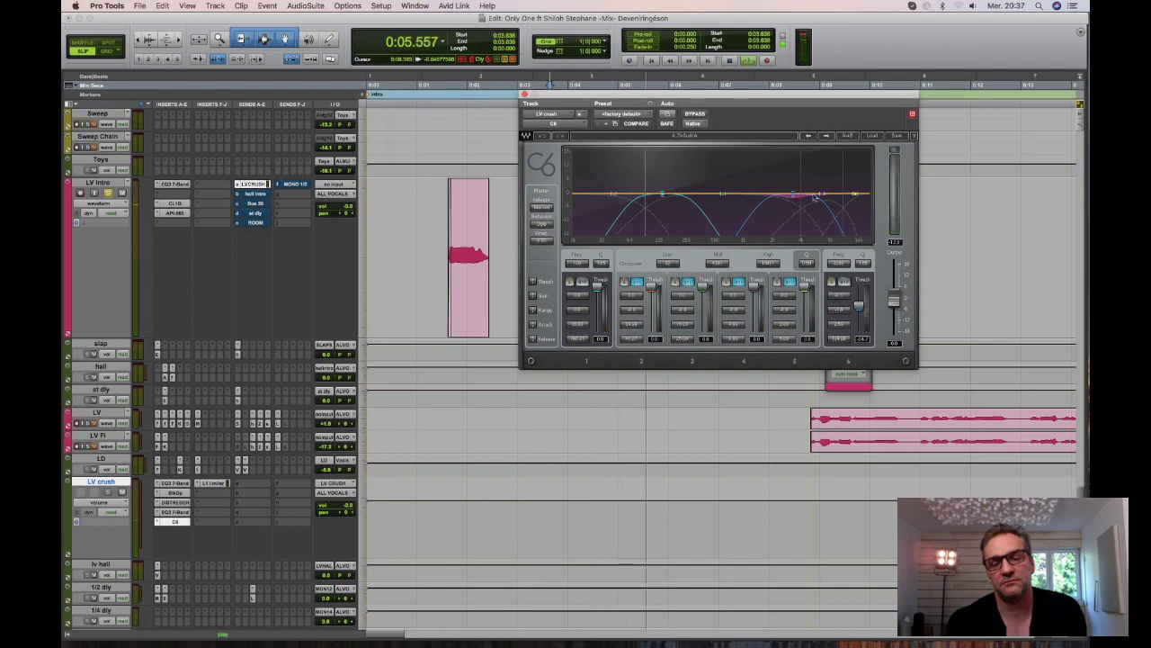
left_click(832, 283)
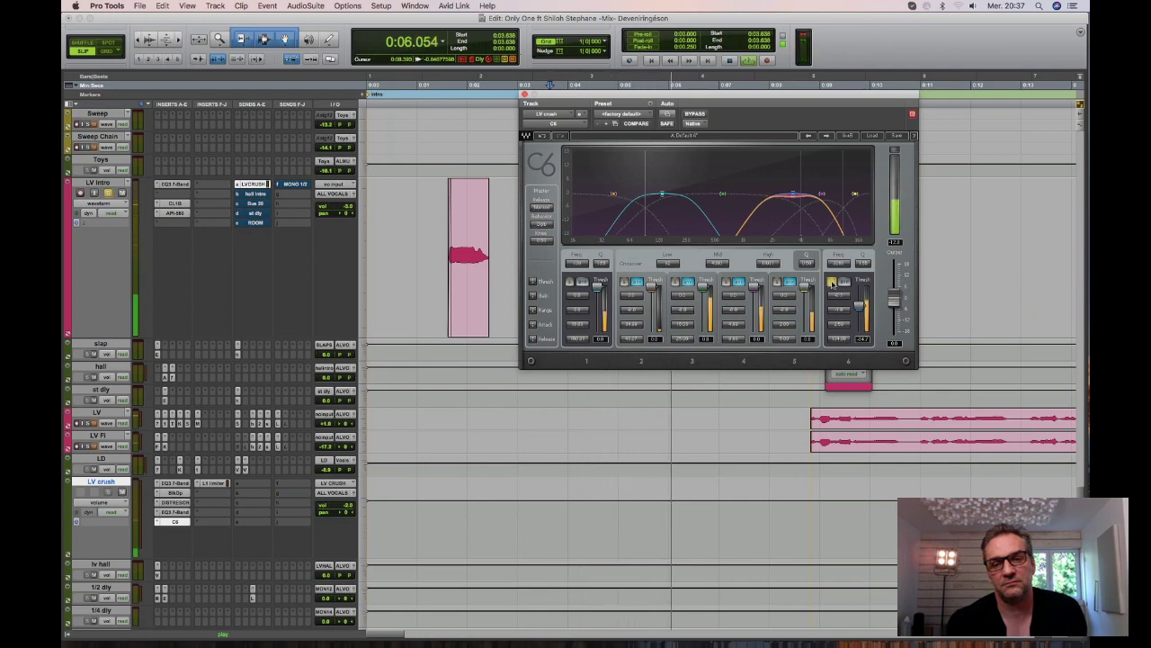
key("space")
left_click(832, 284)
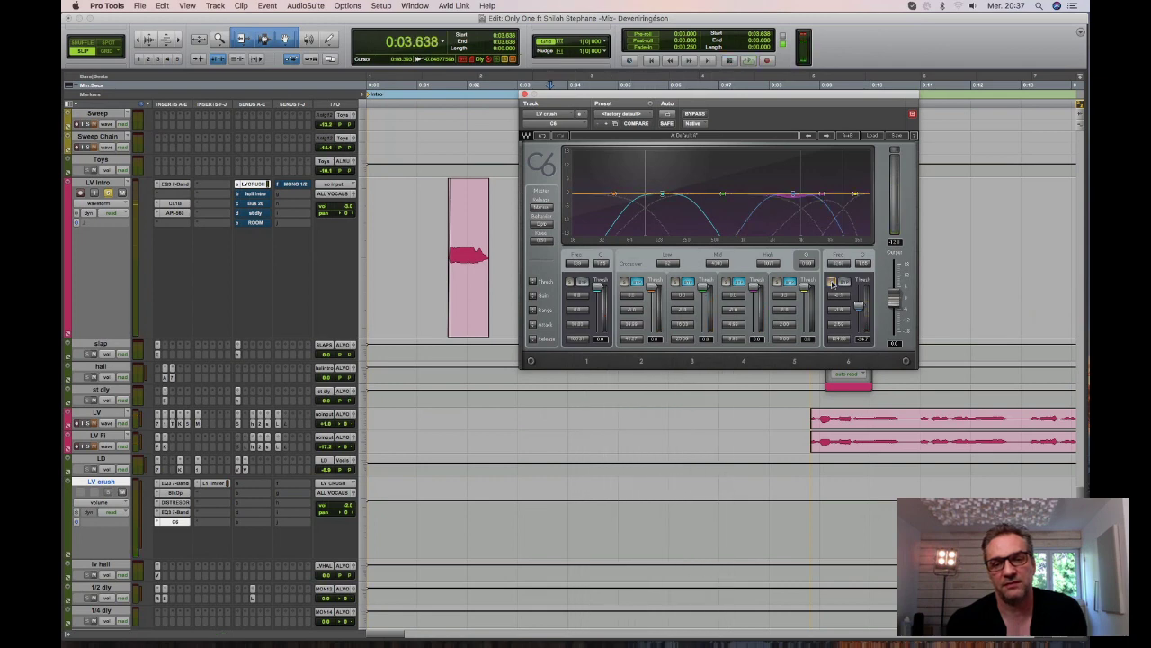
left_click(832, 283)
key("space")
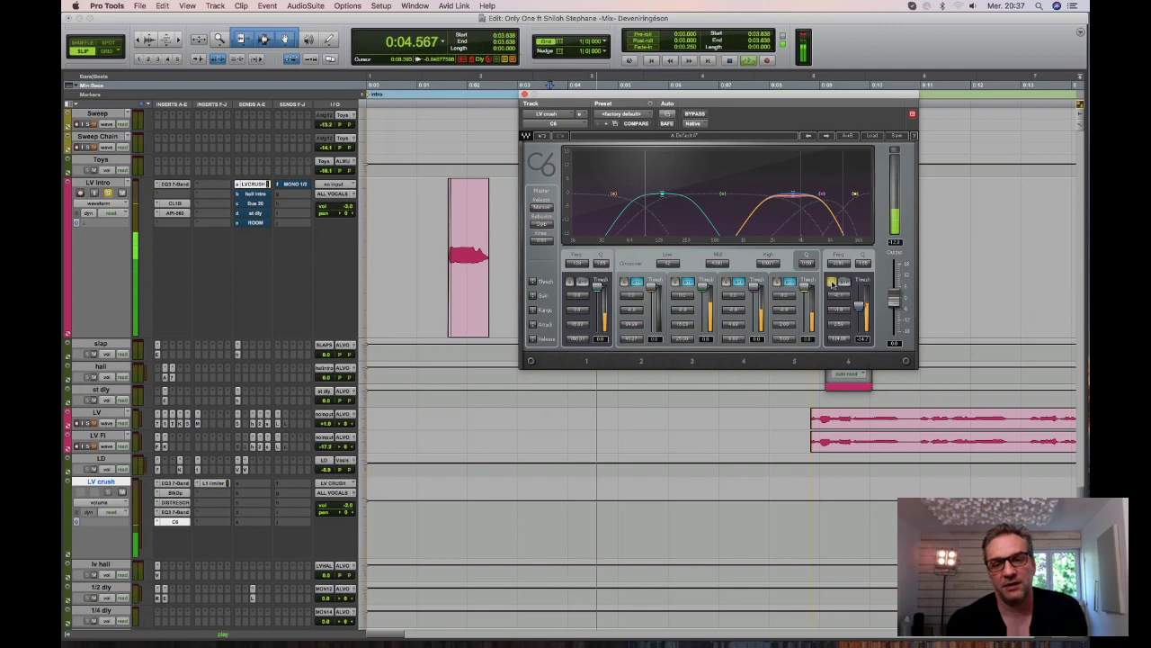
key("space")
left_click(832, 284)
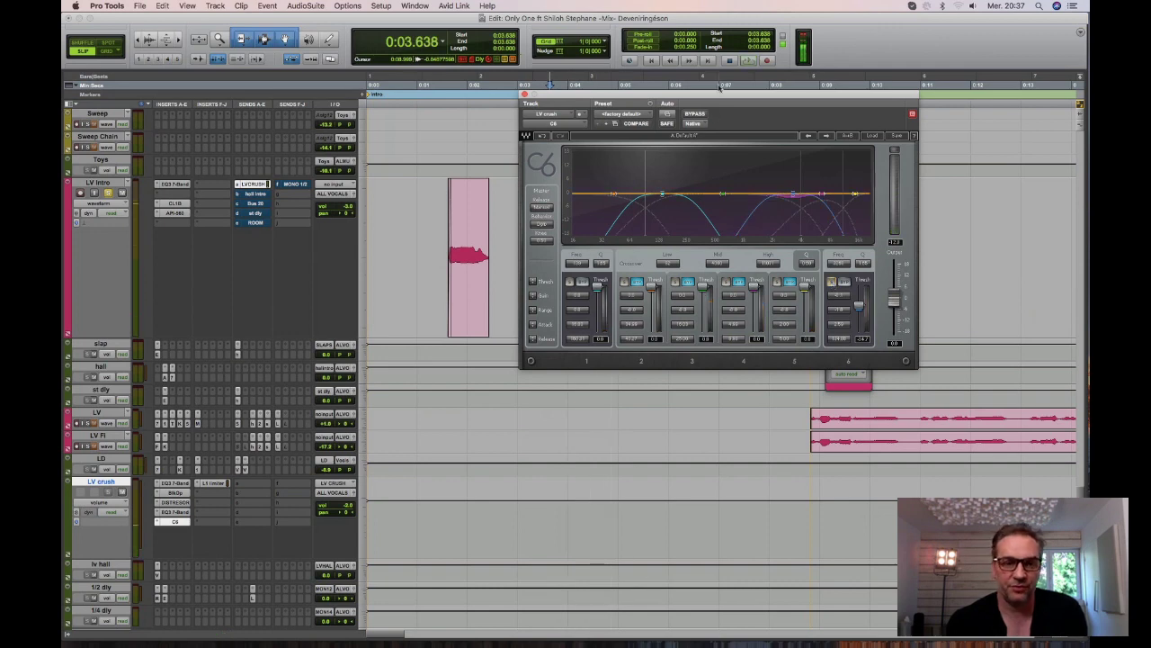
left_click_drag(718, 93, 669, 121)
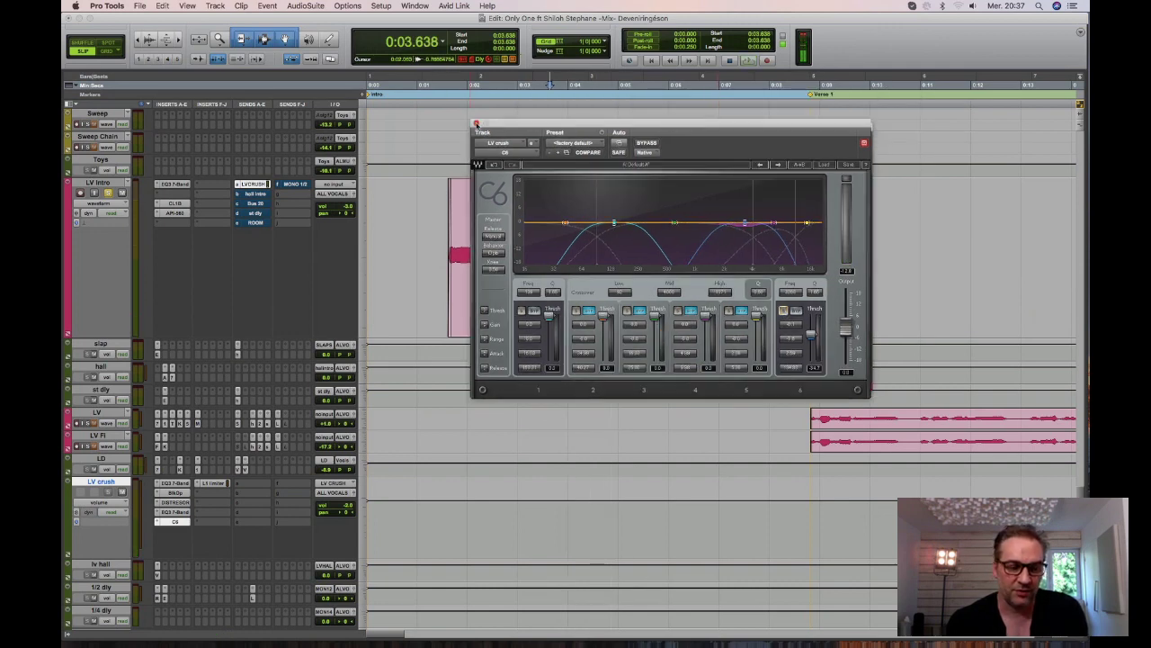
left_click(476, 123)
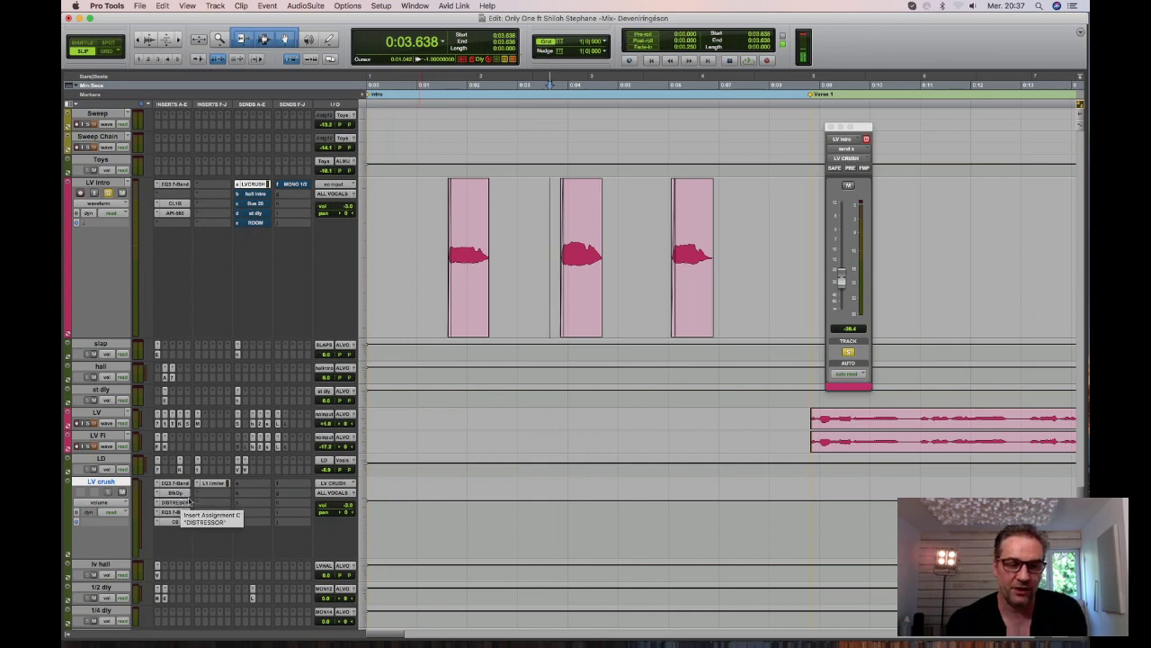
Inspect the L1 Limiter on LV crush, close it and play back the intro vocal through the chain.
left_click(213, 483)
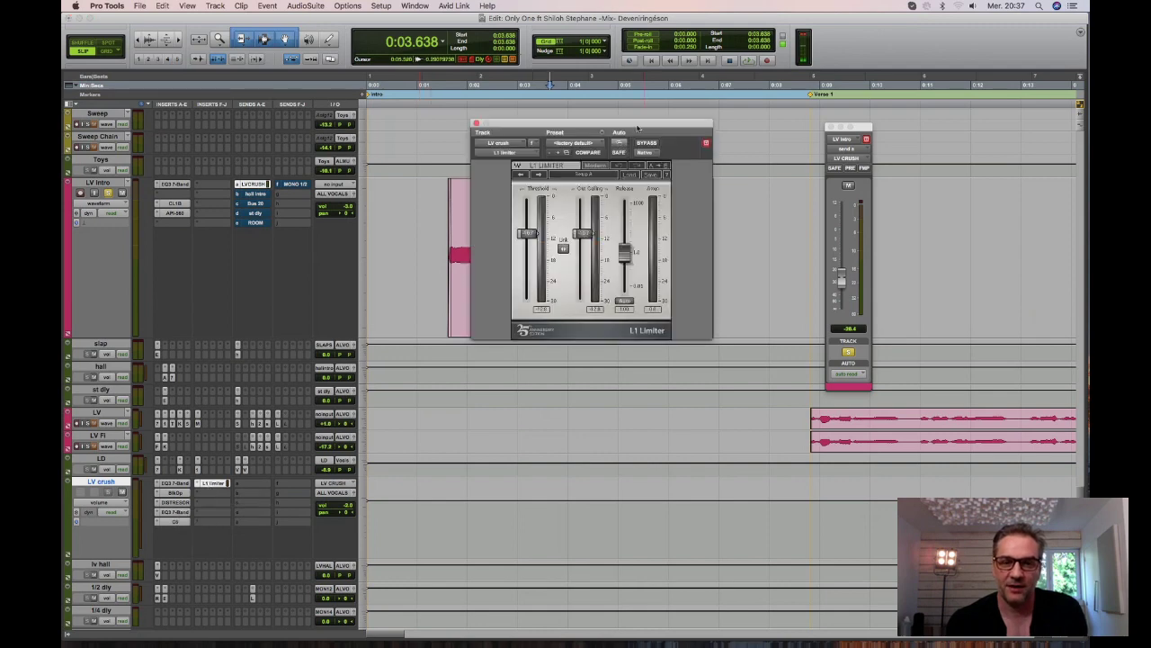
left_click_drag(637, 129, 704, 84)
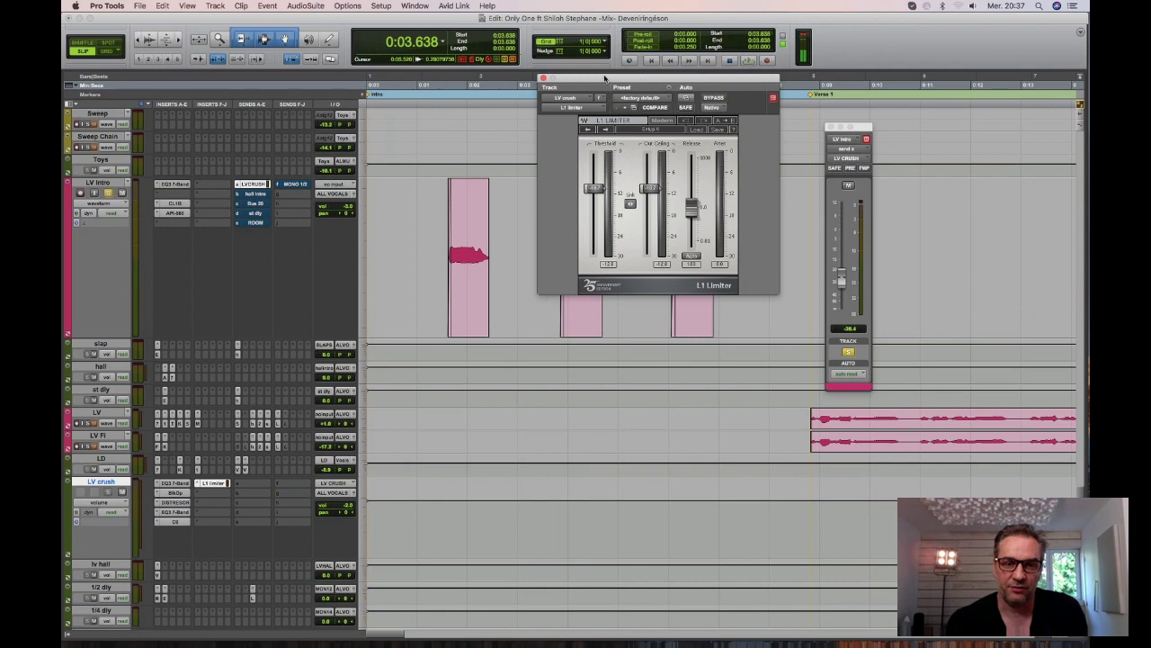
left_click_drag(605, 78, 609, 168)
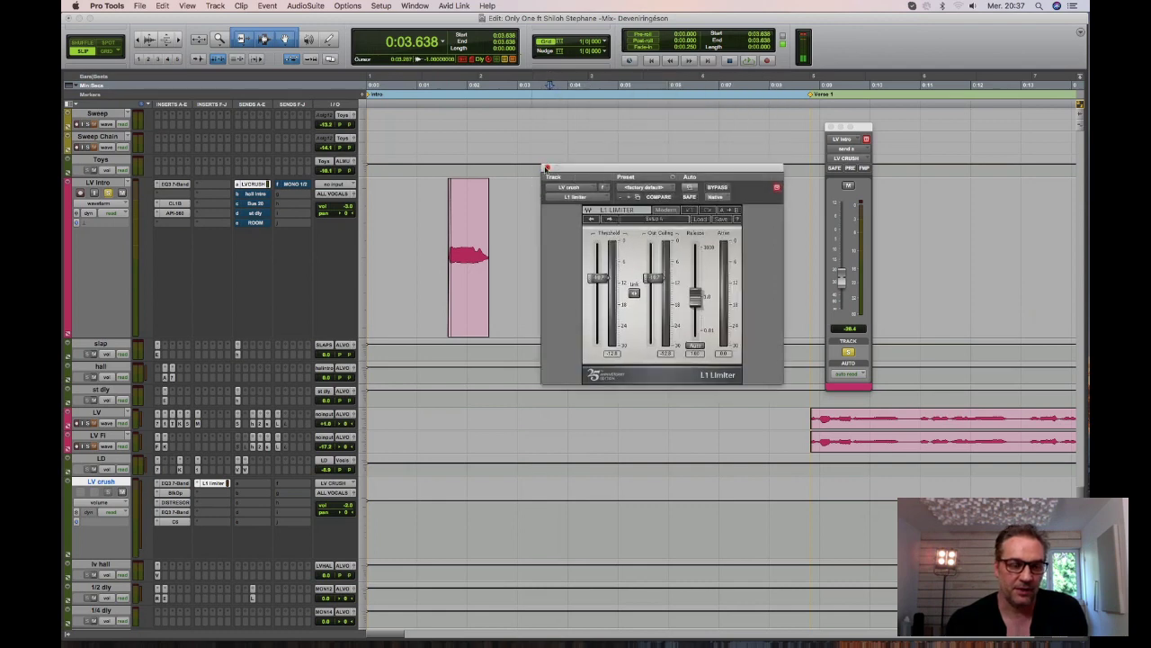
left_click(546, 170)
key("space")
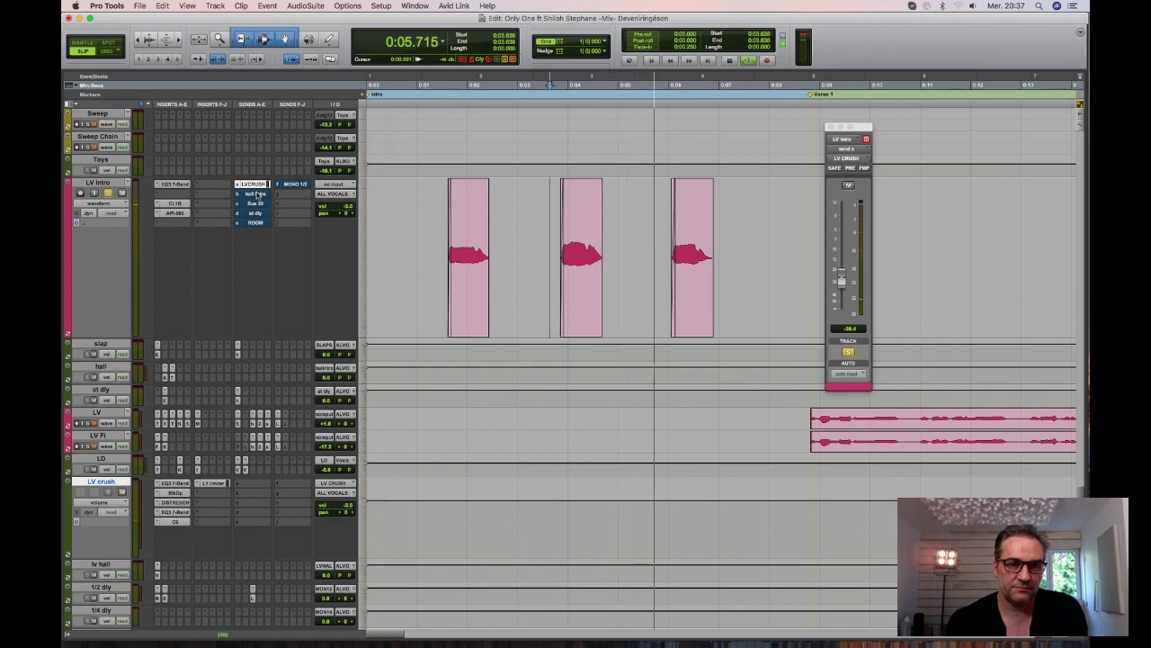
key("space")
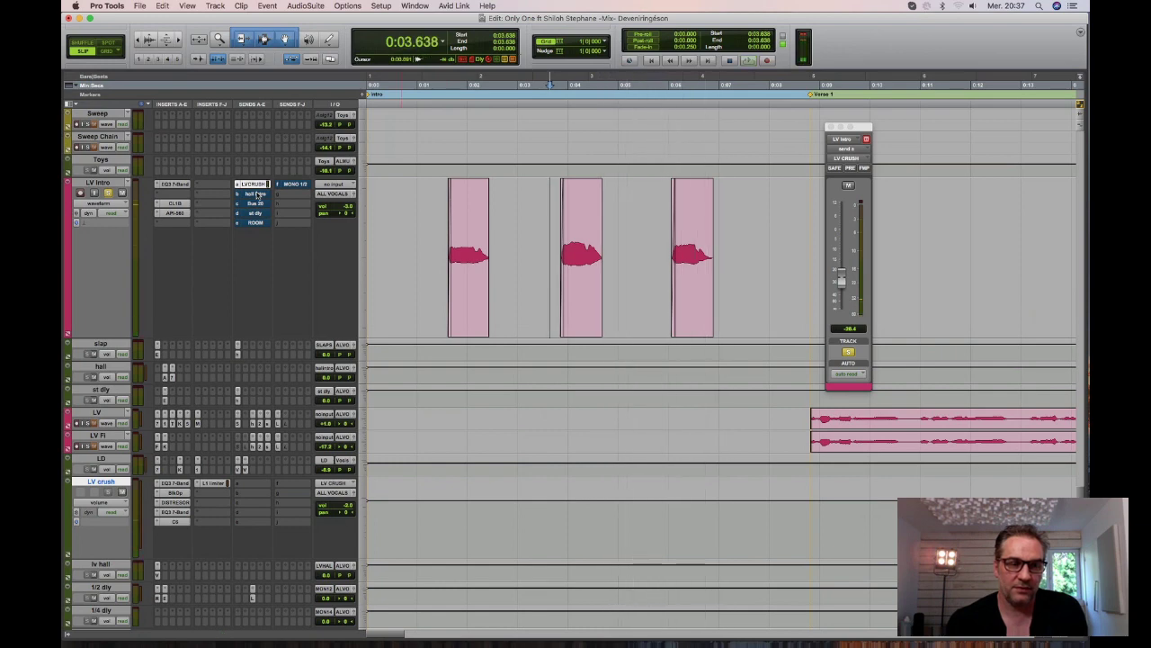
Open the LV Intro track's hall intro send and audition the vocal while it feeds the hall reverb.
left_click(256, 193)
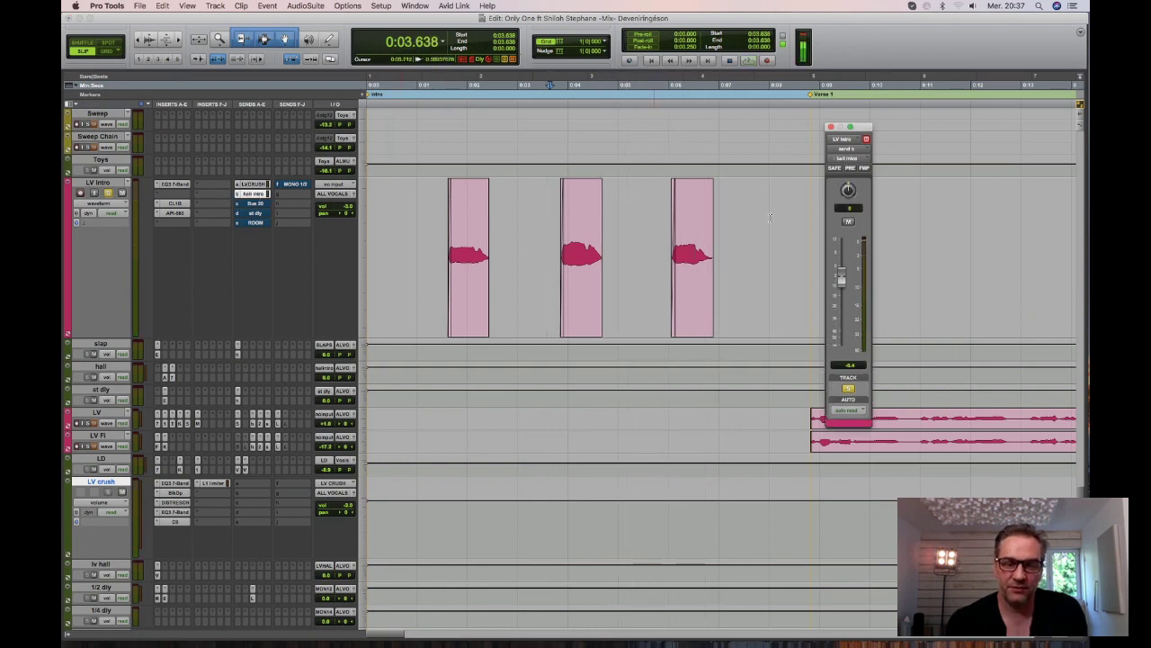
left_click_drag(867, 127, 810, 127)
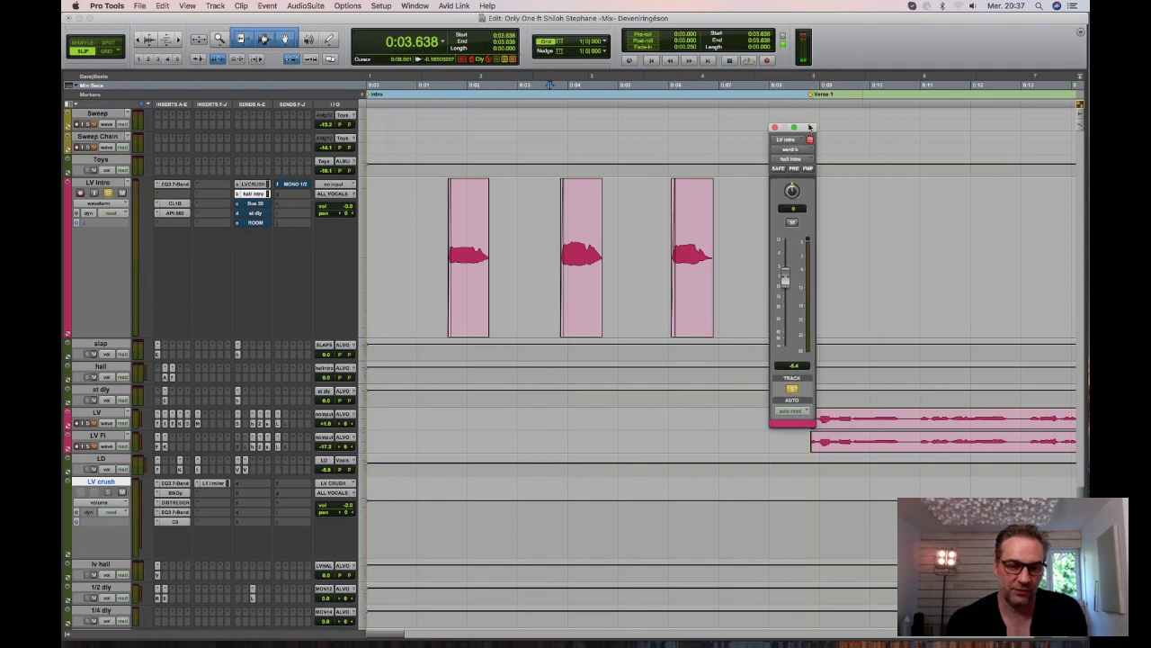
key("space")
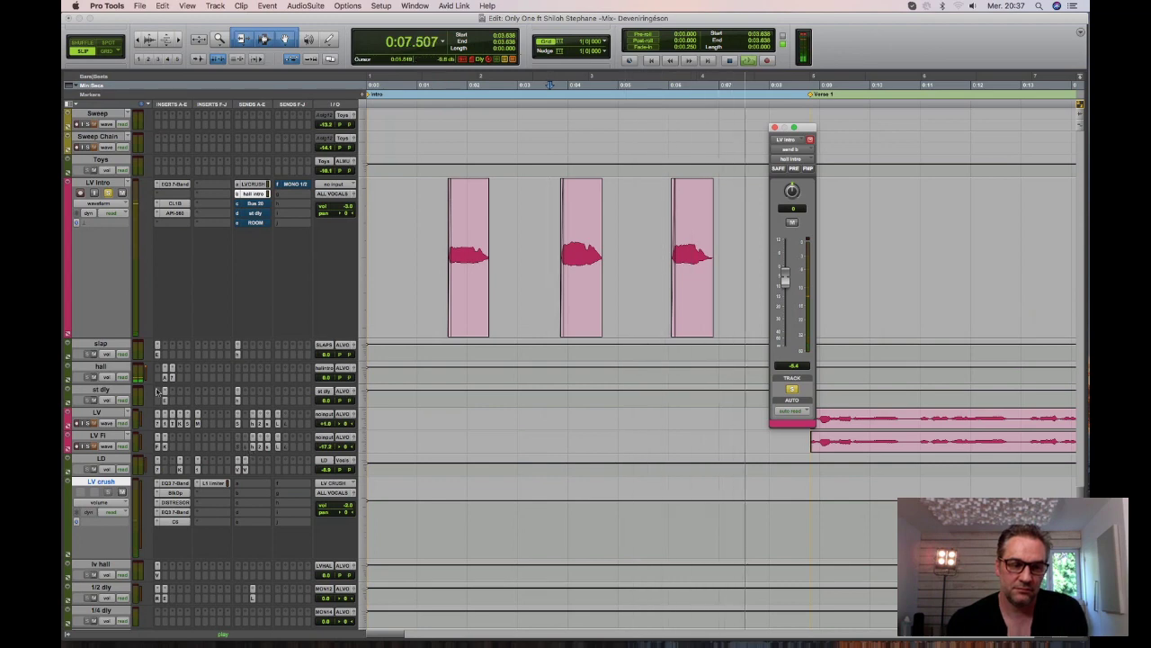
key("space")
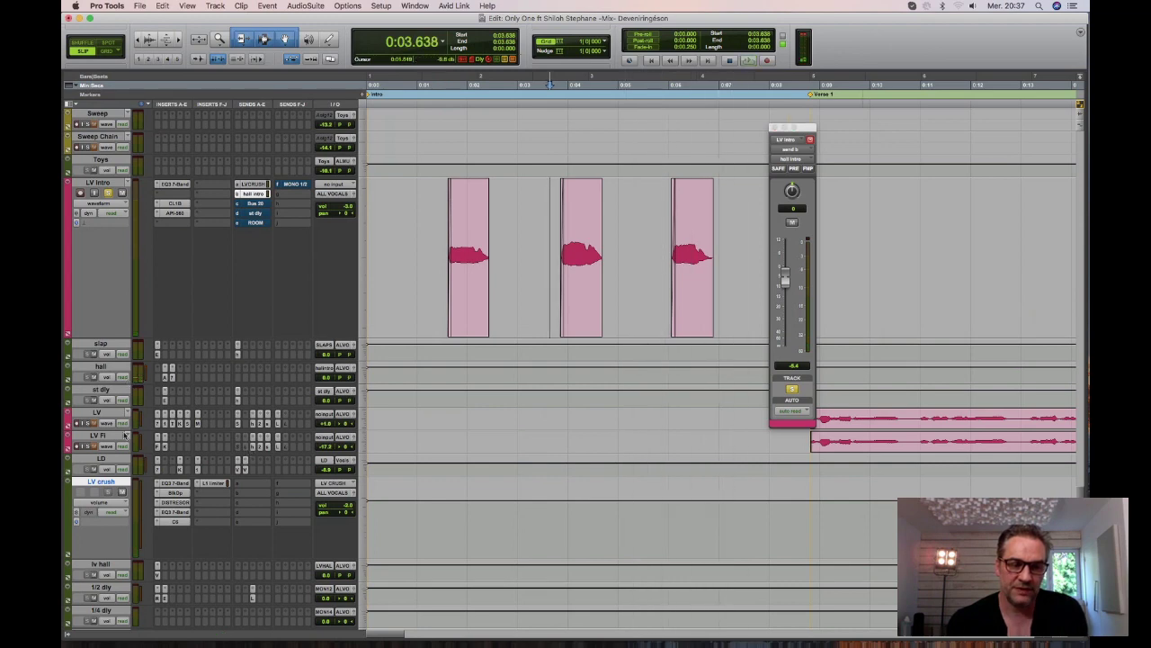
Enlarge the hall return track, inspect its BF-76 insert and play the intro vocal through it.
key("ctrl+Down")
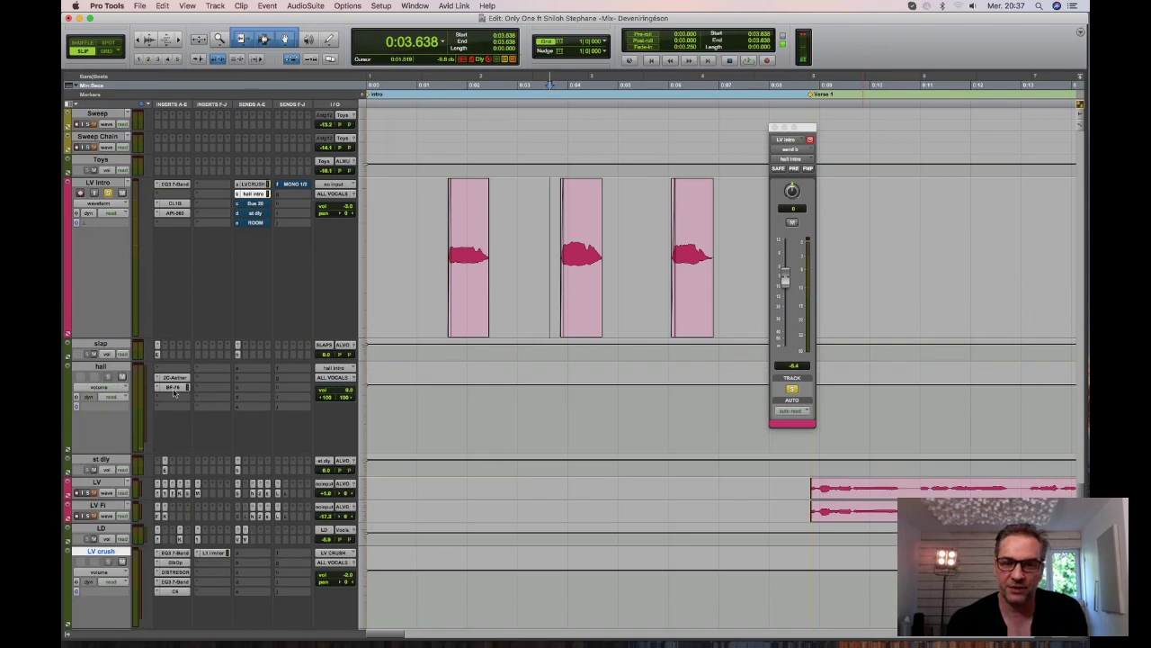
left_click(173, 387)
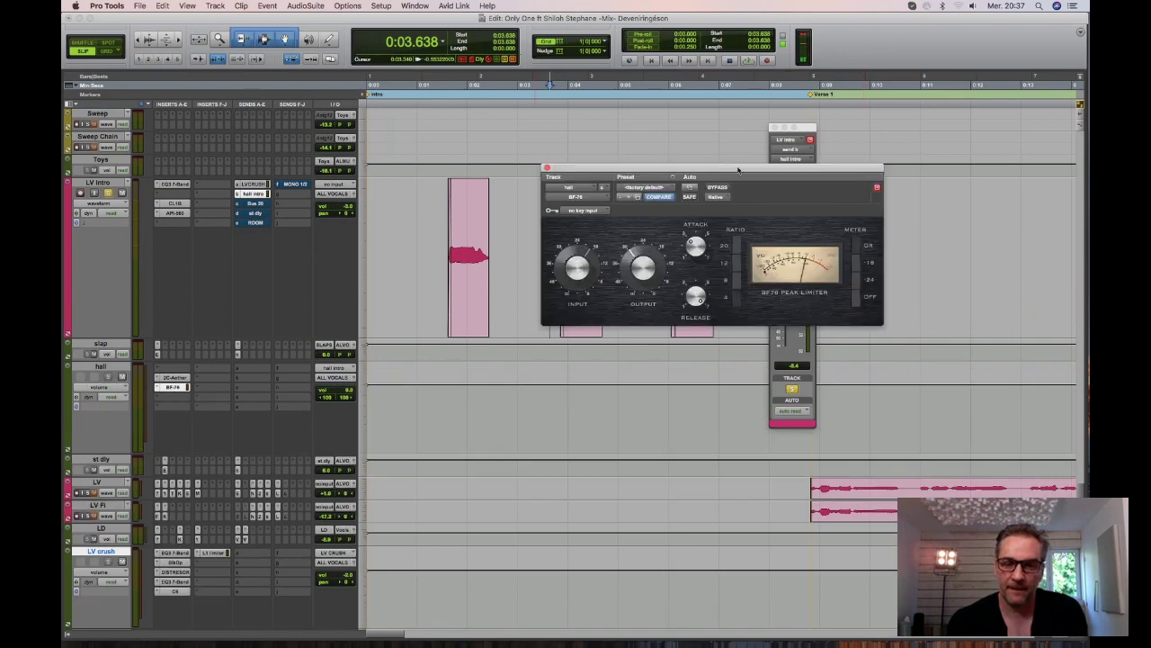
left_click_drag(737, 169, 639, 207)
key("space")
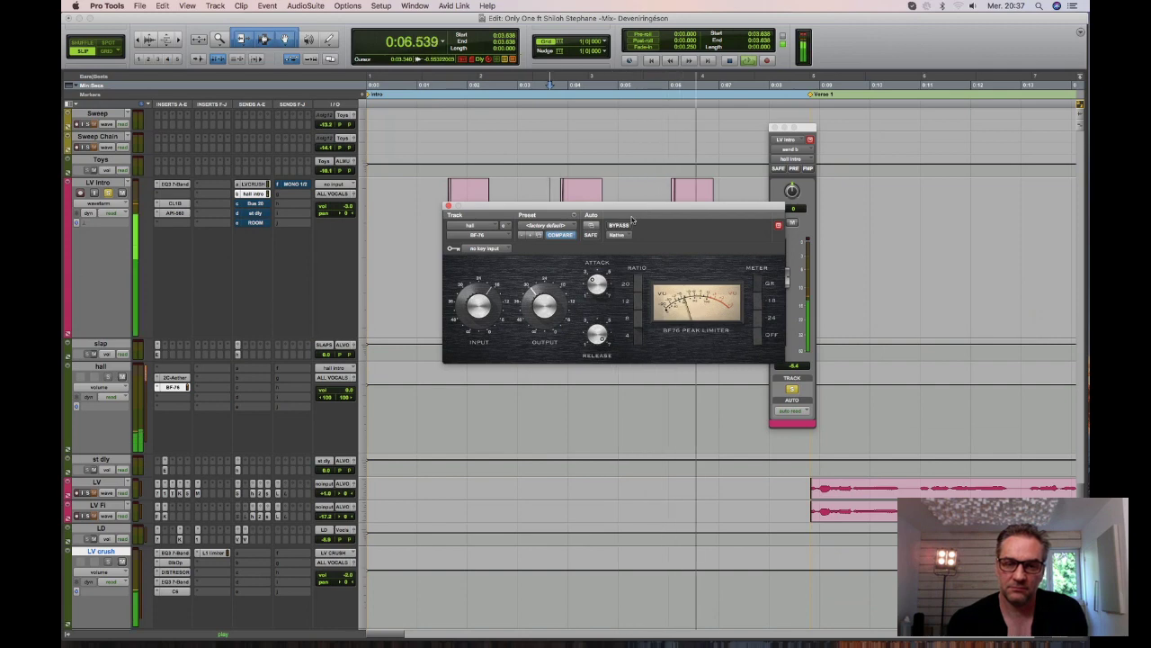
key("space")
Compare the hall return with the BF-76 bypassed and re-engaged during playback, and close the plug-in.
left_click(619, 226)
key("space")
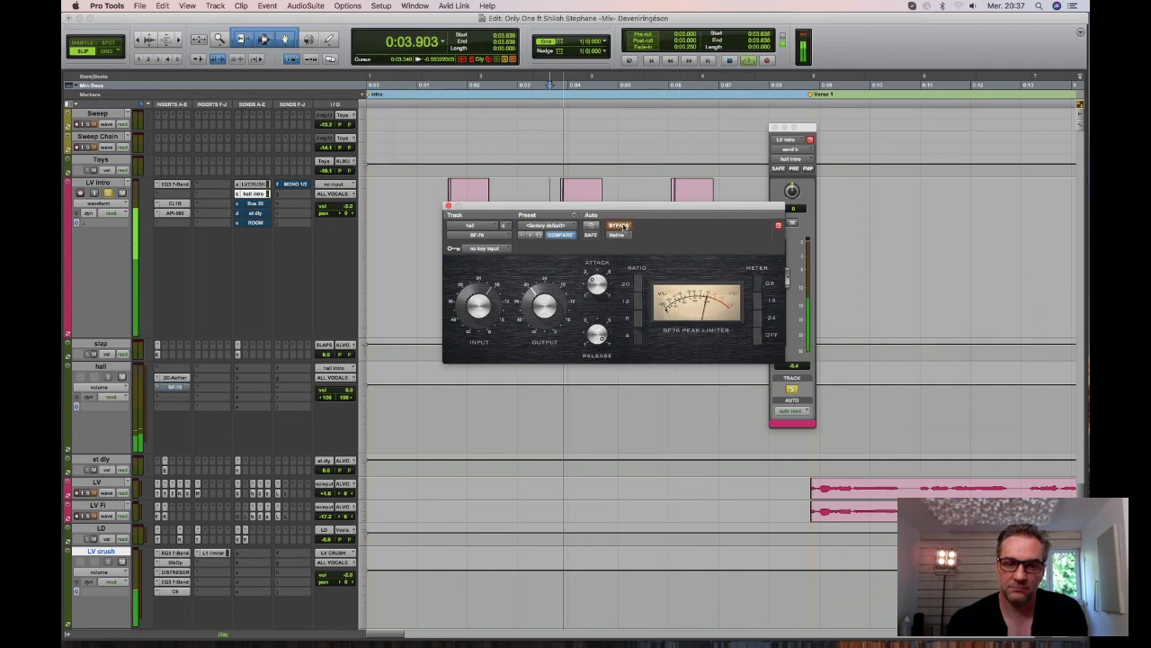
left_click(620, 226)
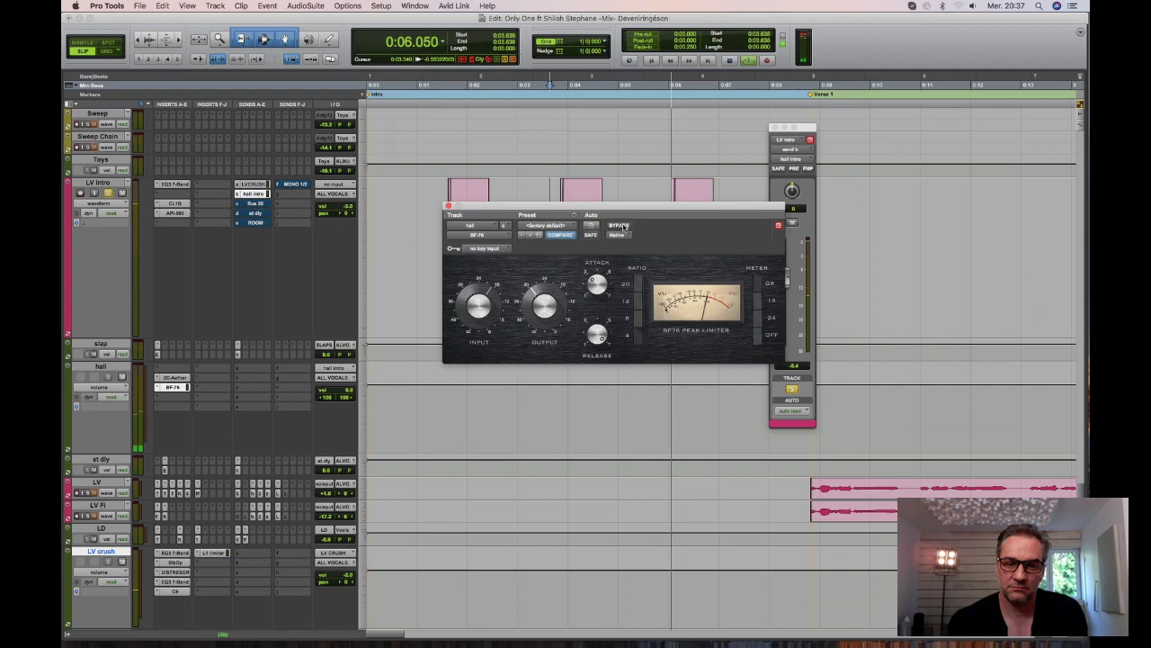
key("space")
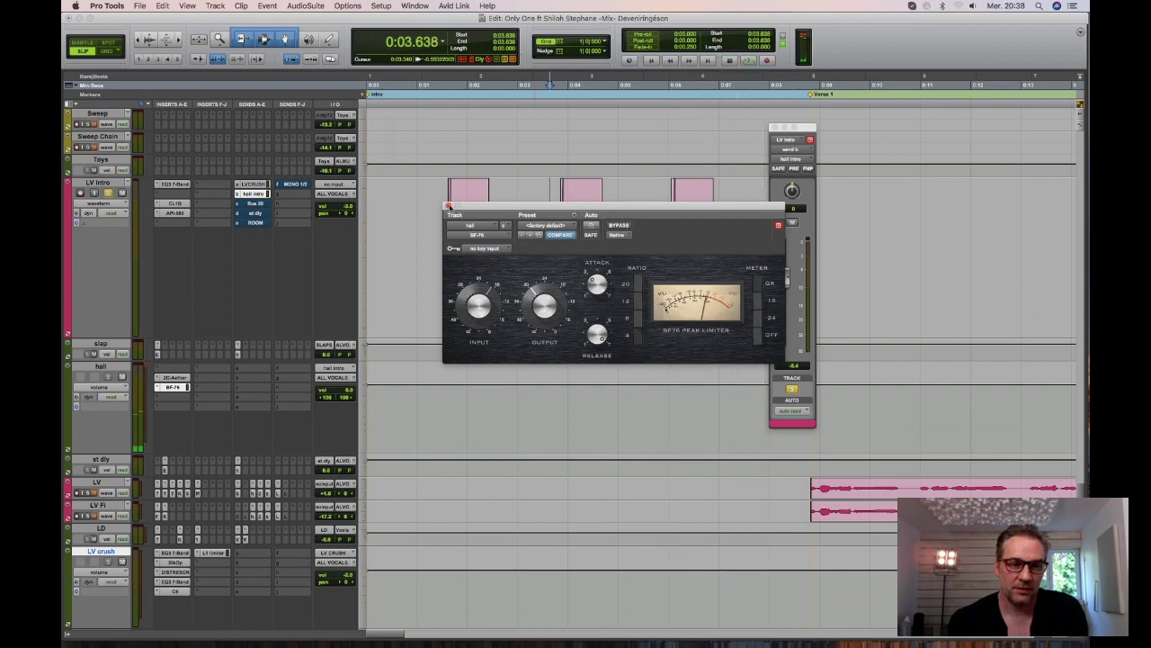
left_click(448, 206)
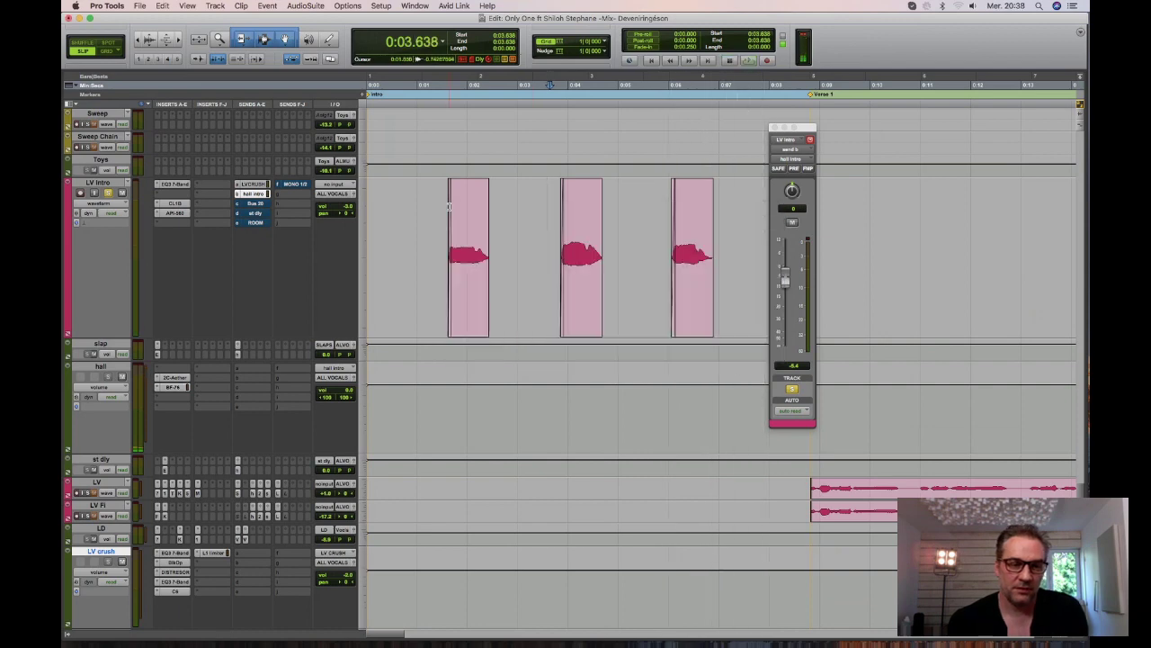
Inspect LV Intro's muted bus send C, unmute the st dly send and audition the intro vocal with it.
left_click(256, 204)
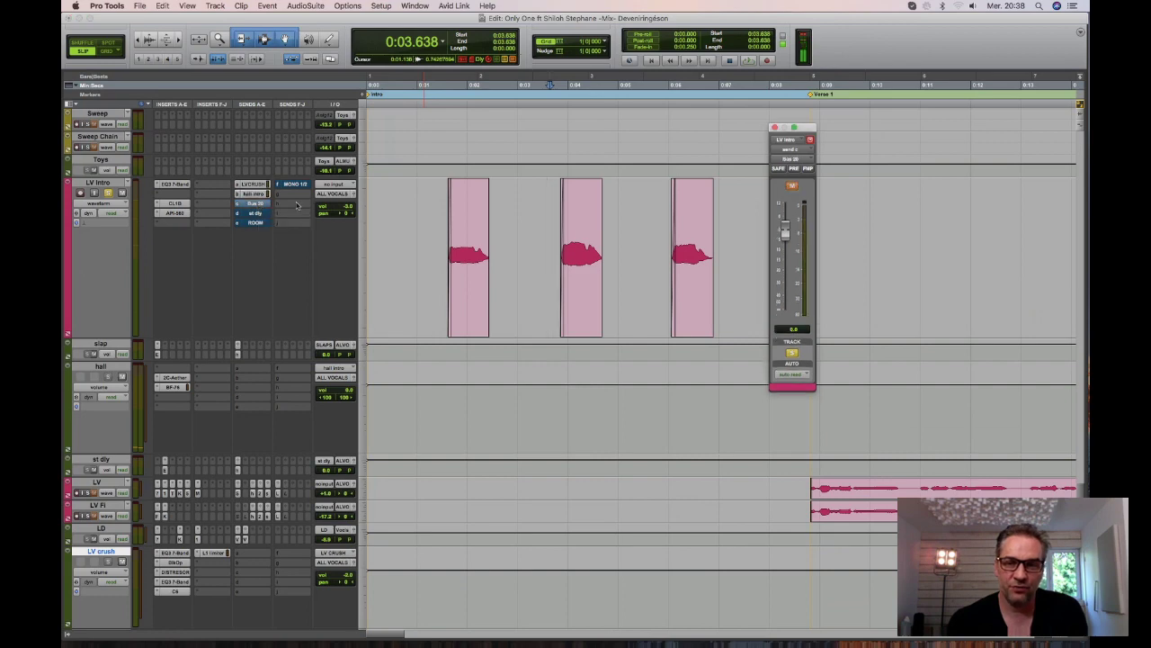
left_click_drag(809, 128, 870, 138)
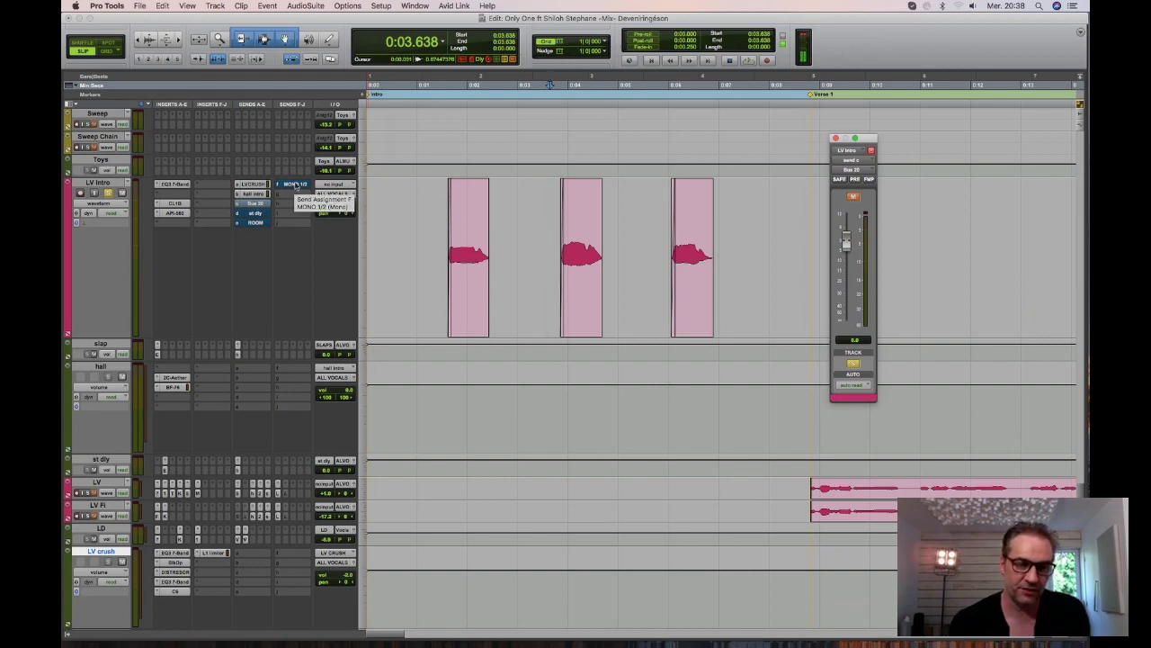
left_click(257, 214)
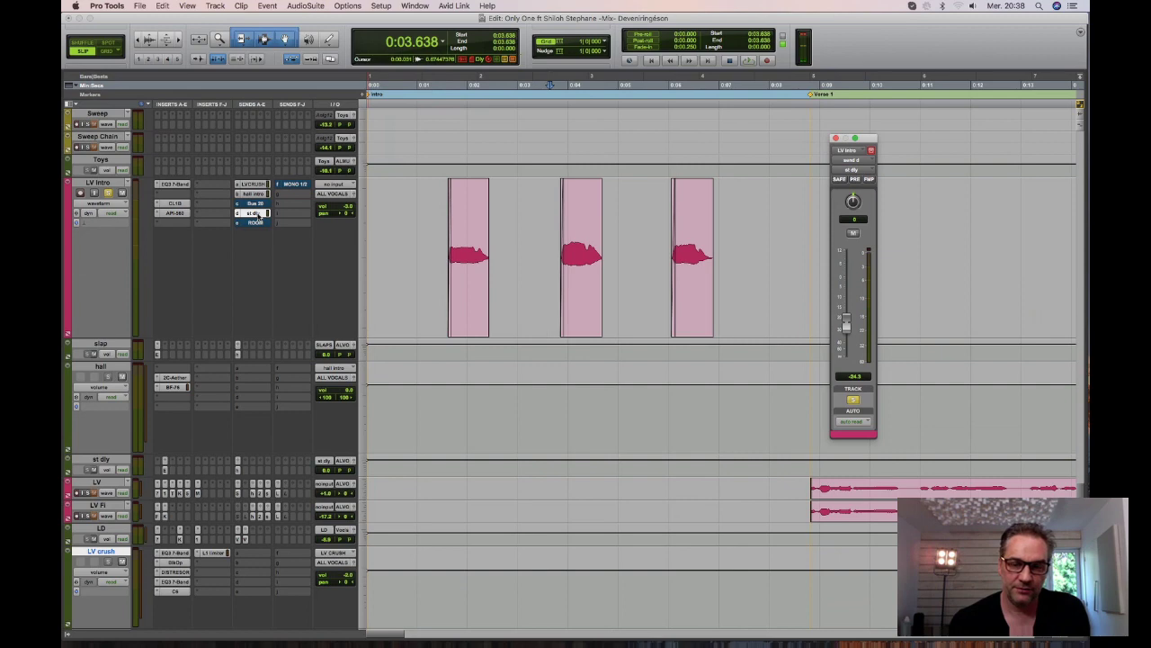
key("space")
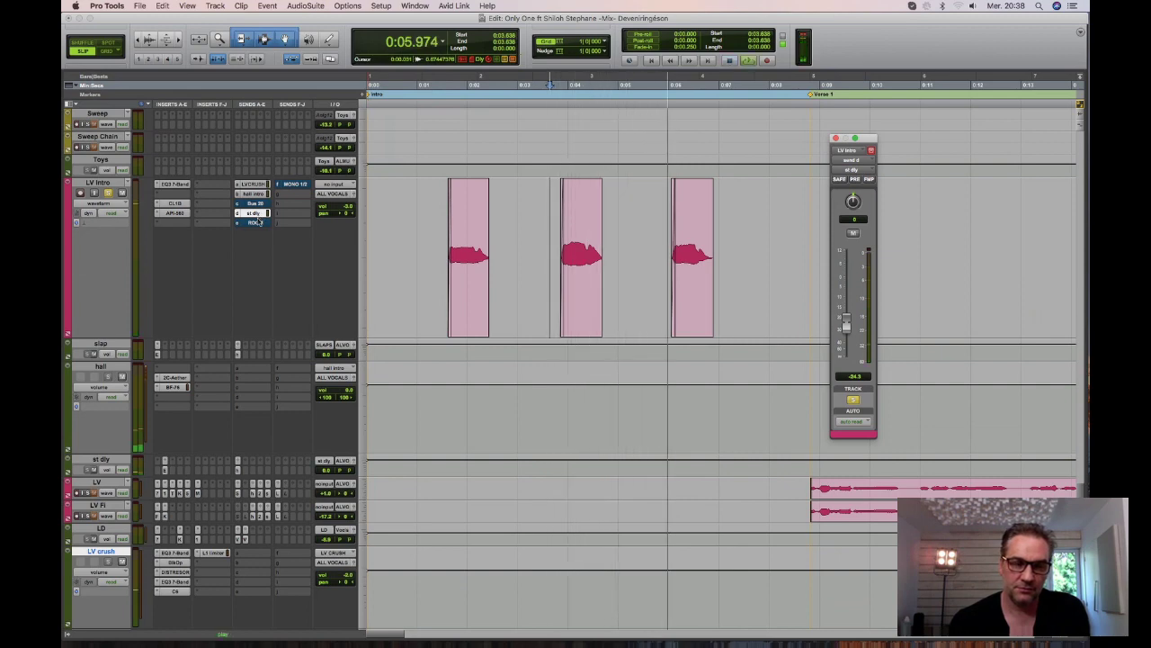
key("space")
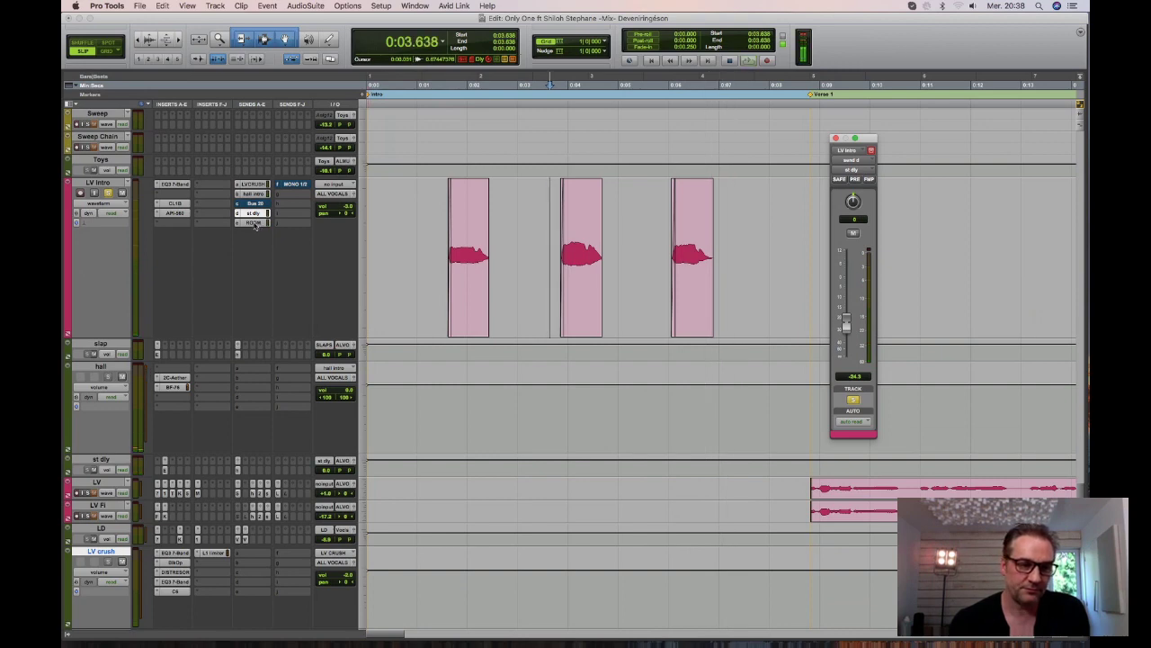
Unmute LV Intro's ROOM and MONO 1/2 sends, audition the intro vocal with them, and close the MONO 1/2 send window.
key("space")
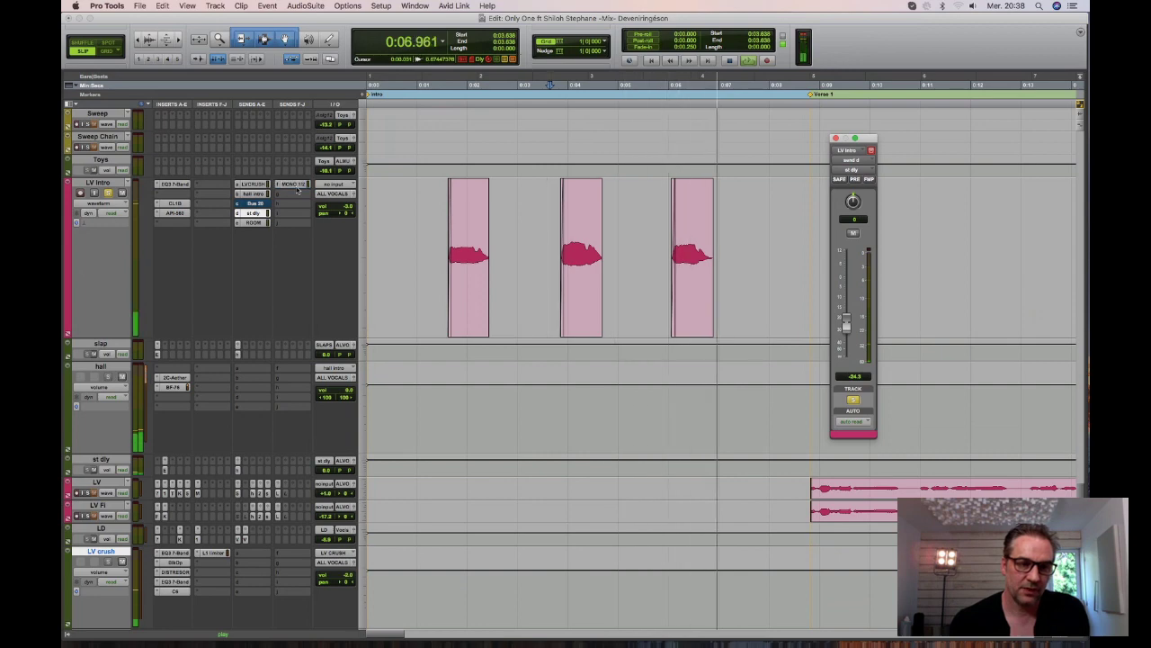
key("space")
left_click(297, 190)
left_click_drag(876, 142, 804, 149)
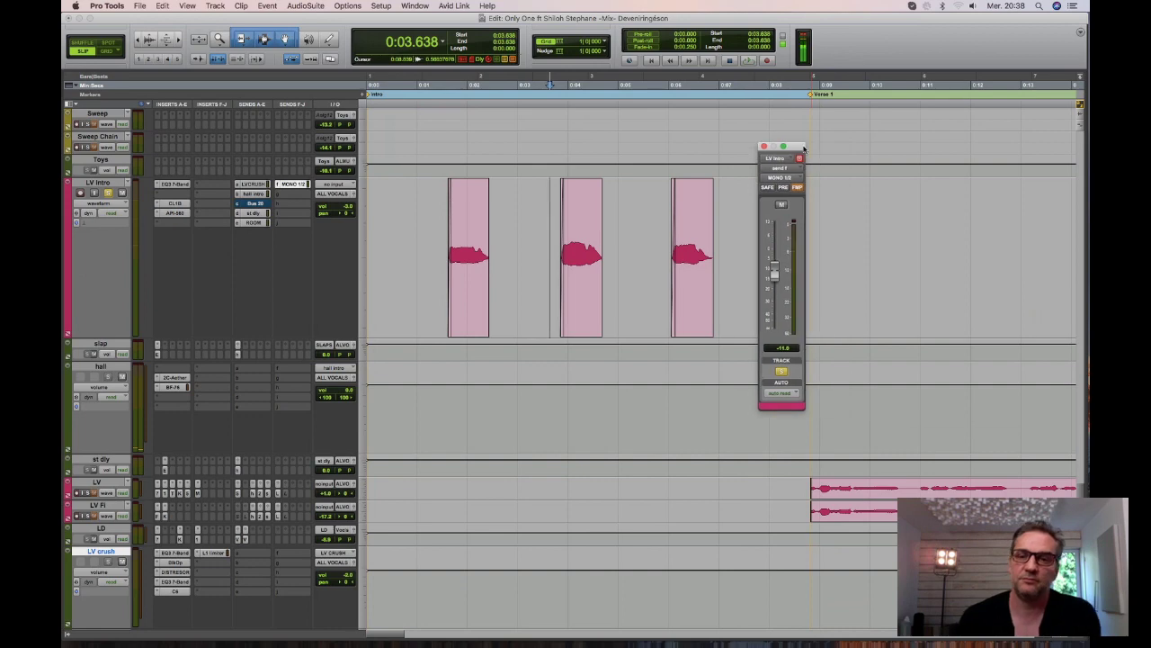
key("space")
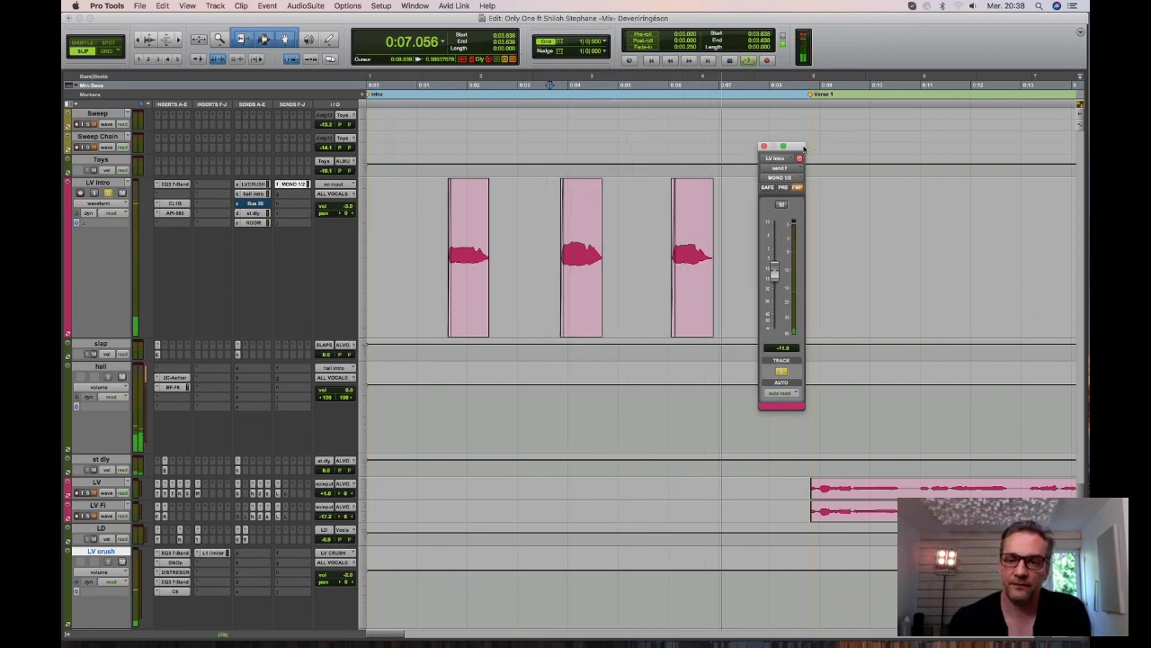
key("space")
left_click(763, 147)
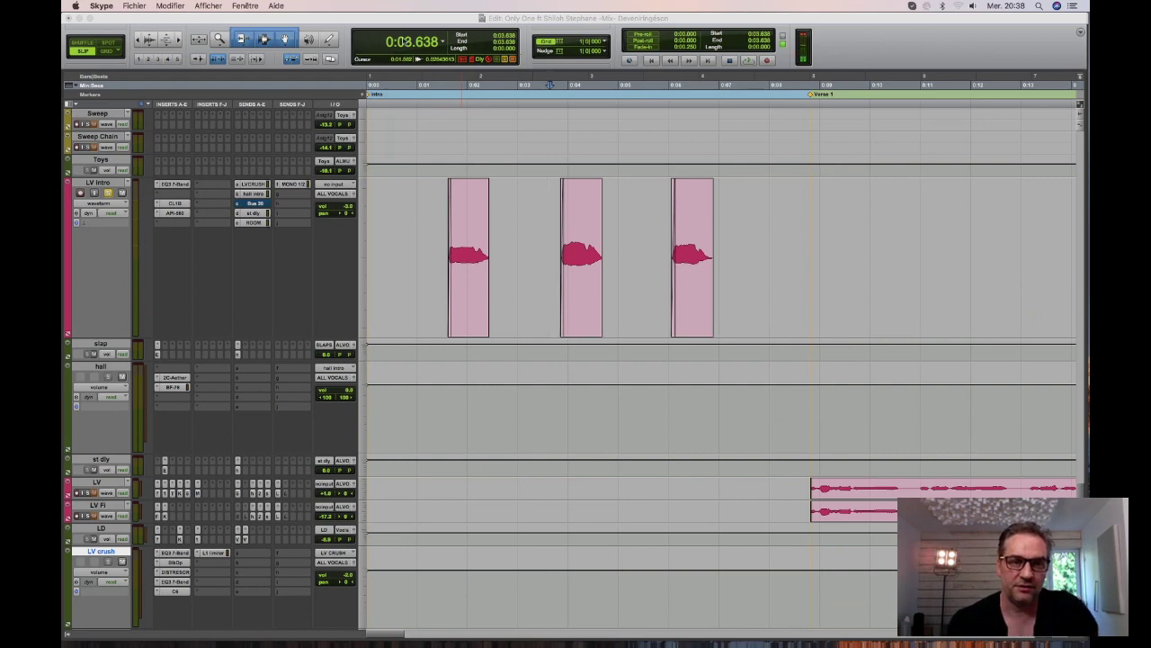
Return to Pro Tools and enlarge the slap track until its inserts and sends are readable.
left_click(390, 20)
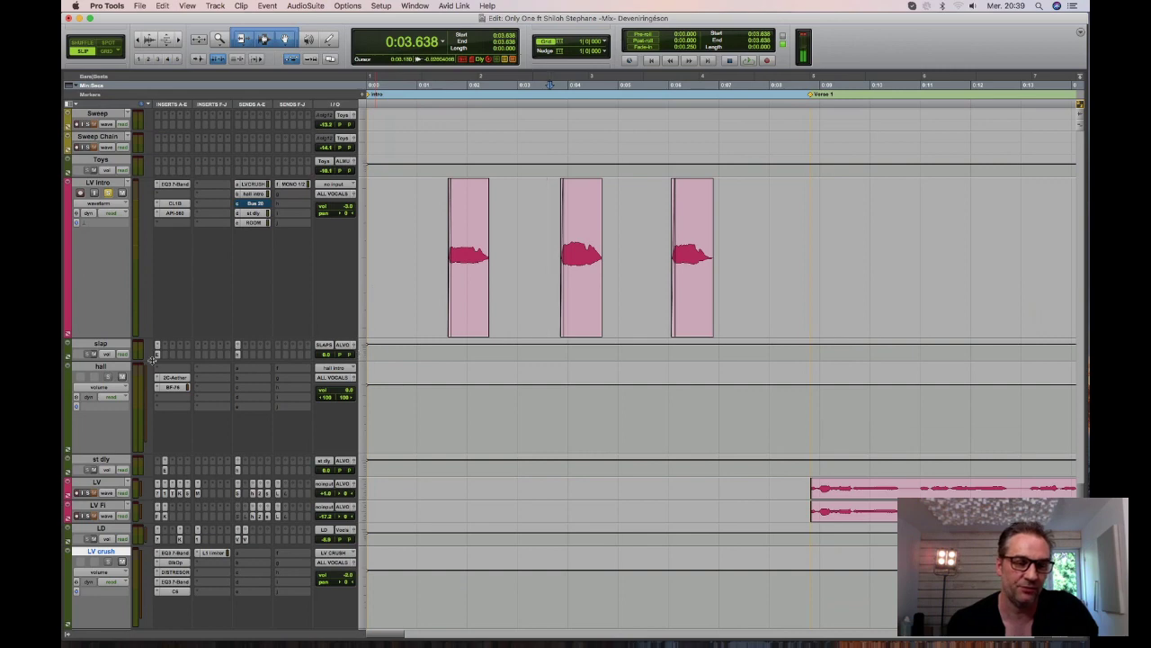
left_click_drag(129, 364, 128, 412)
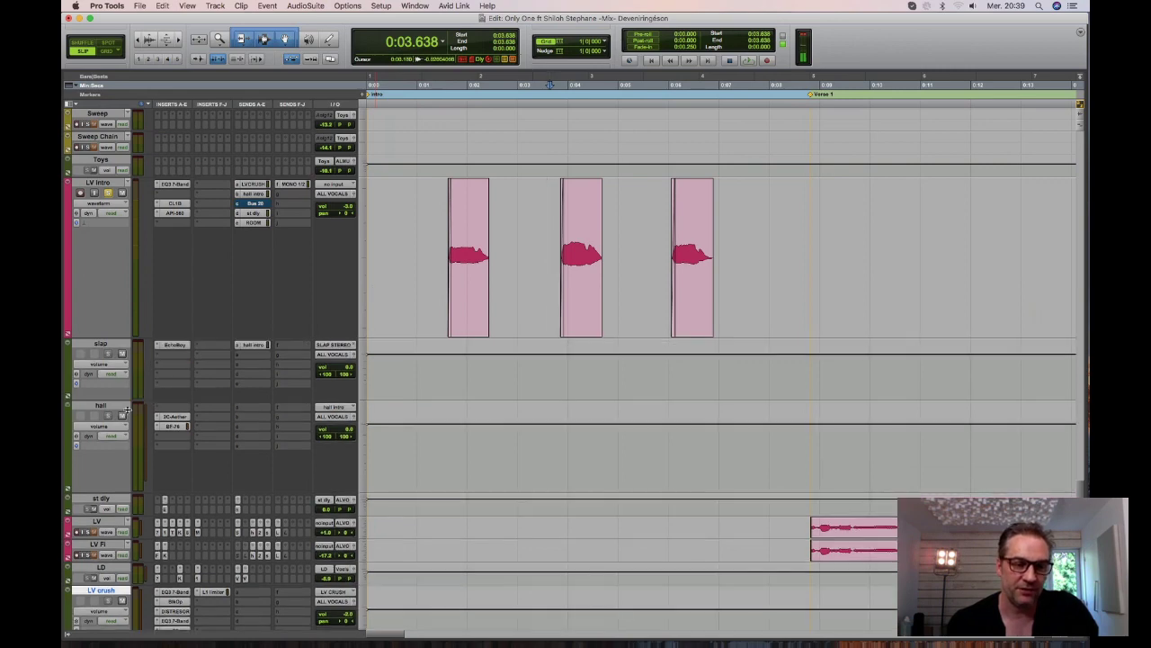
Browse the buses available for an empty send slot on the slap track, leaving the slot unassigned.
left_click(255, 354)
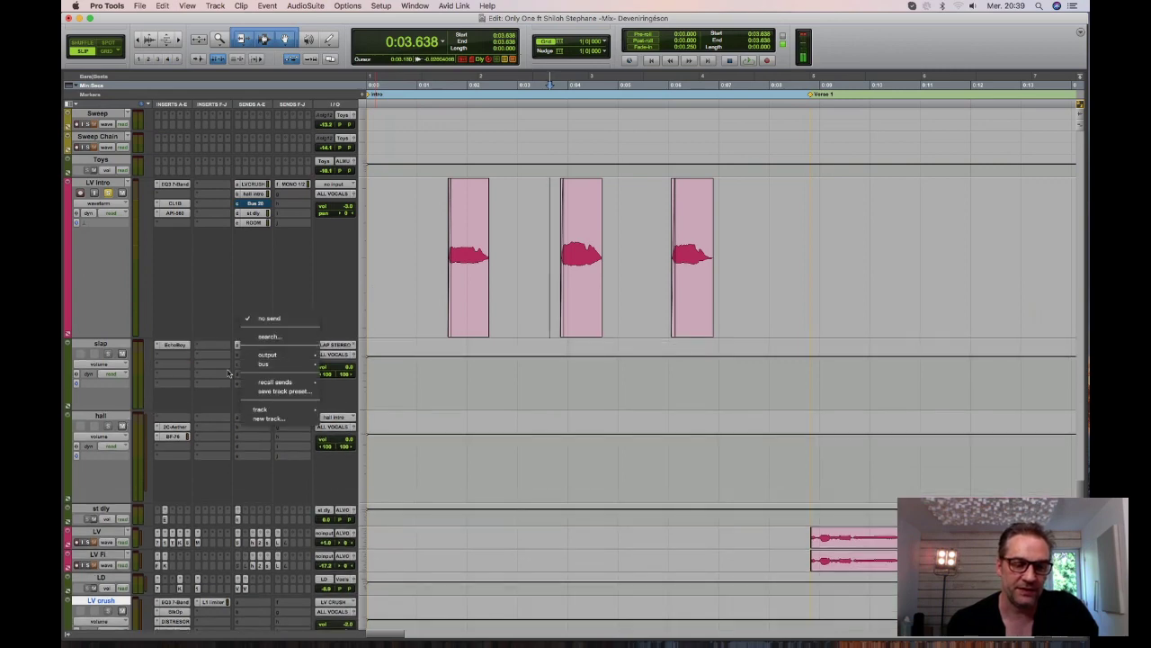
left_click(255, 358)
left_click(255, 387)
mouse_move(266, 393)
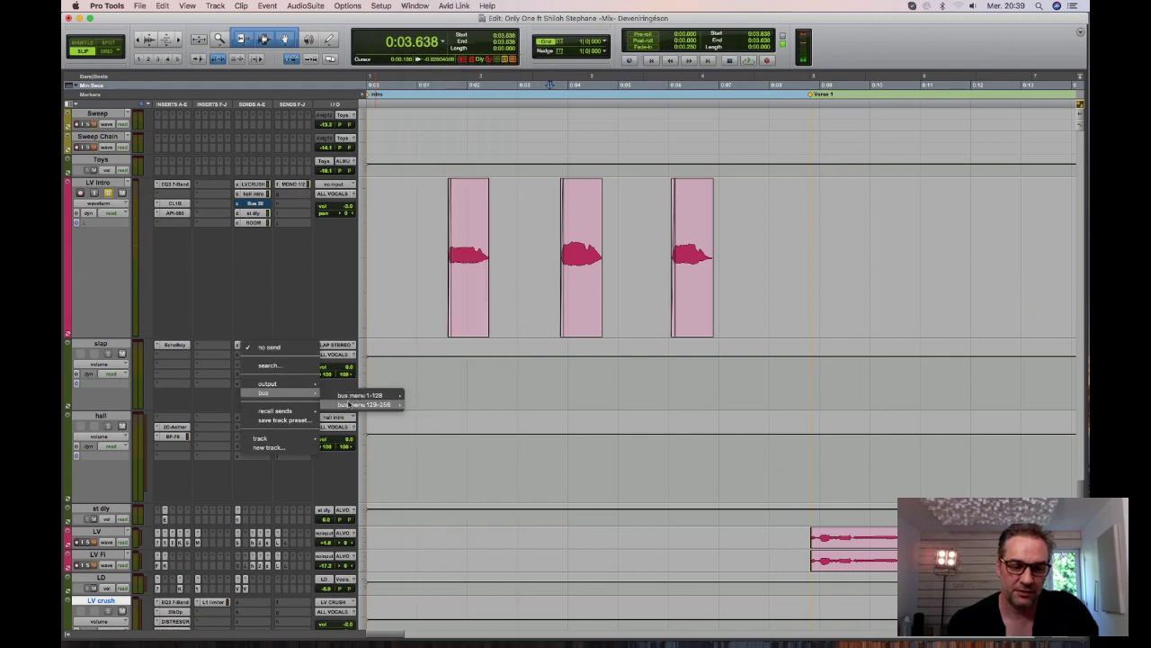
mouse_move(360, 404)
scroll(462, 621, "down", 2)
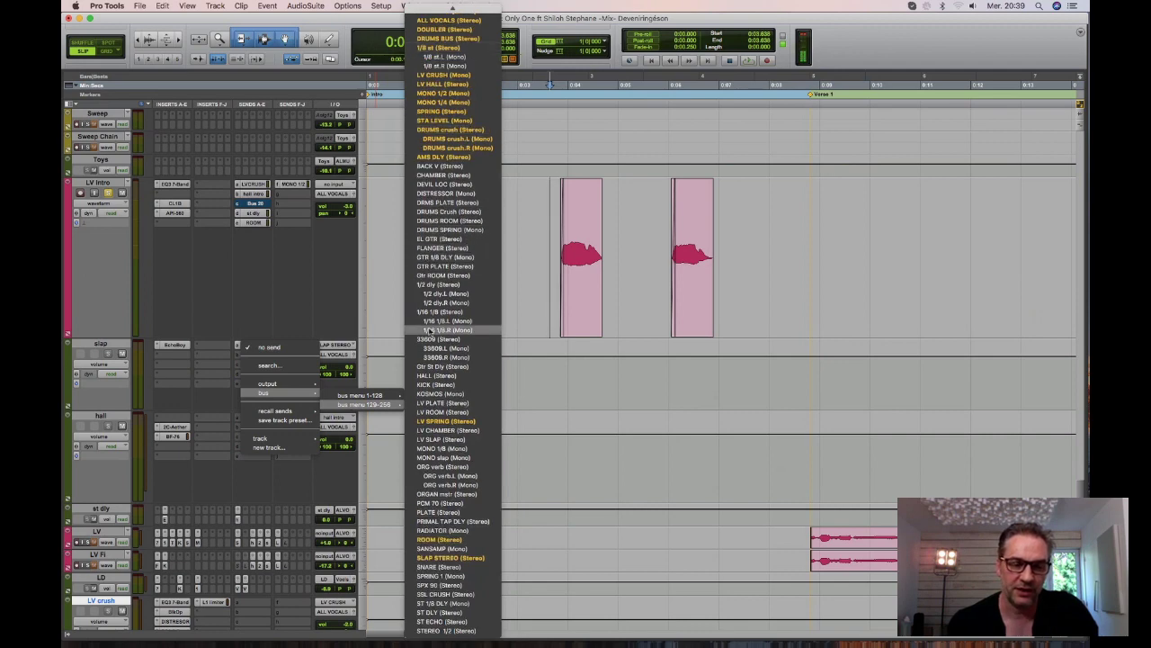
left_click(324, 303)
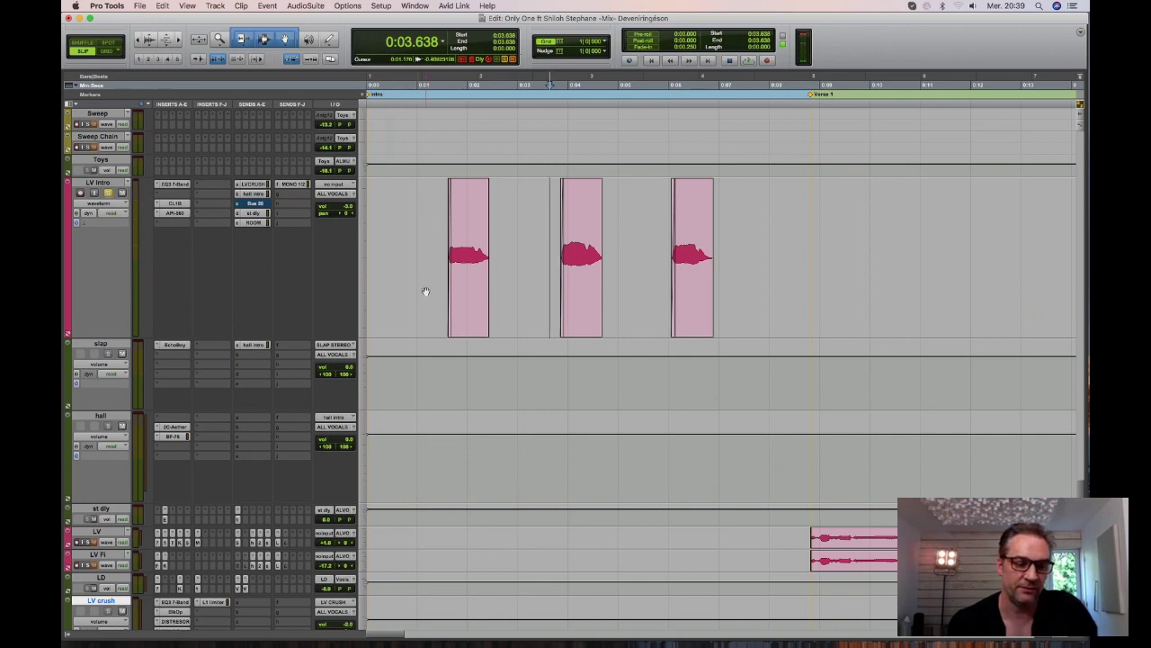
Place the edit cursor just before the start of the LV track's Verse 1 clip.
scroll(396, 373, "down", 2)
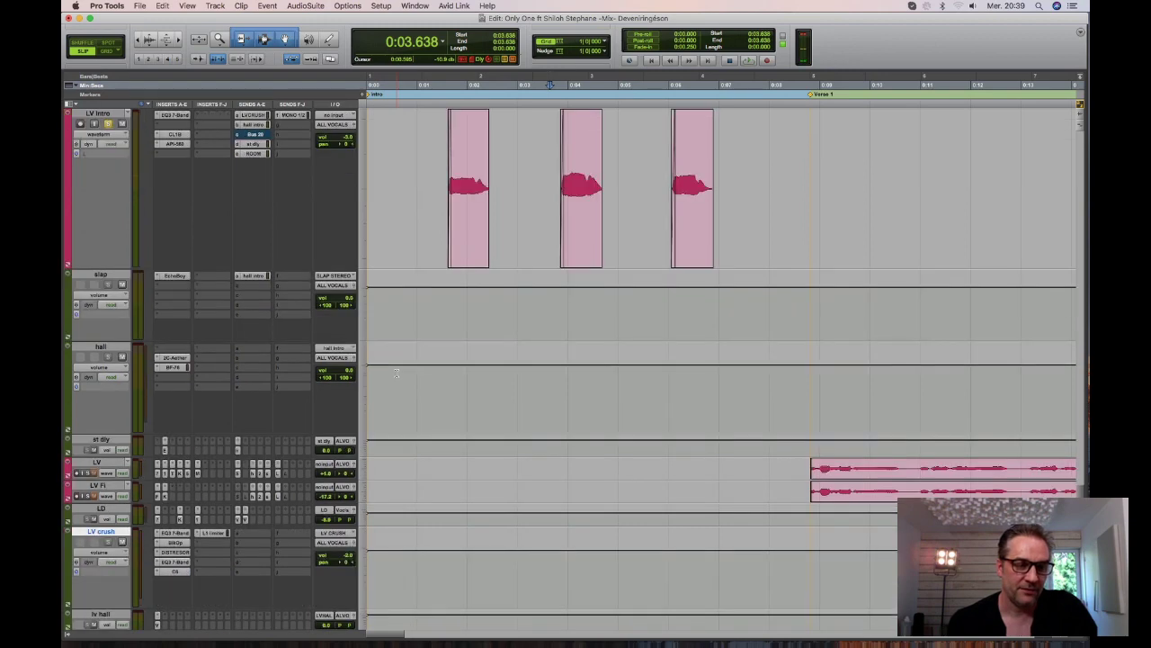
scroll(396, 373, "down", 8)
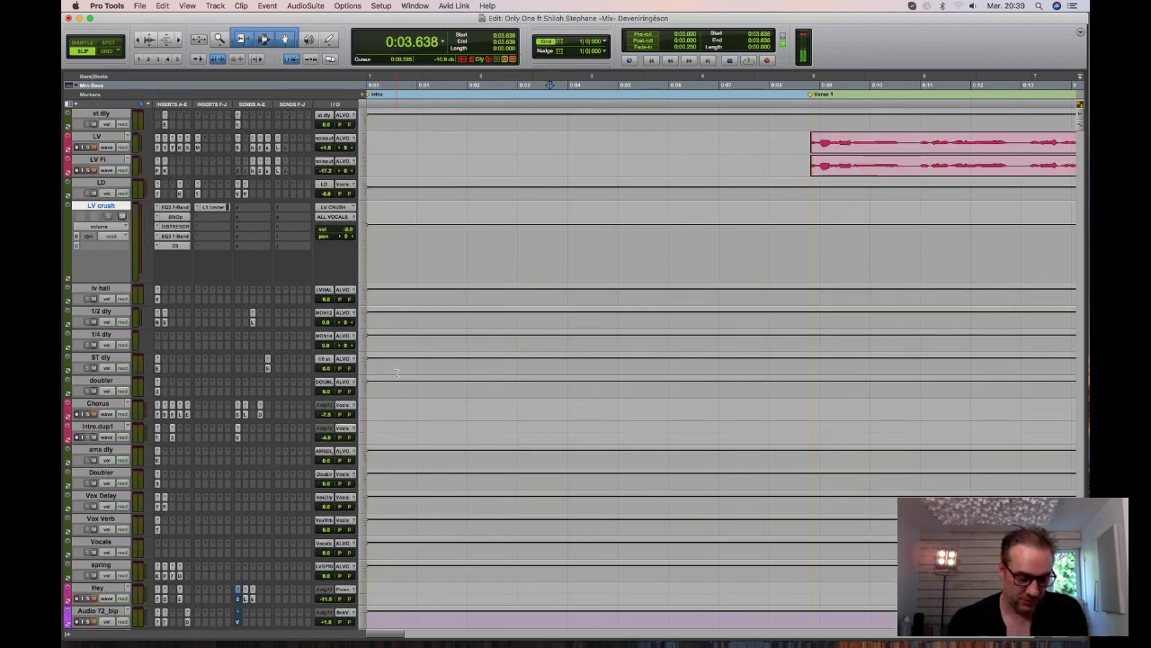
scroll(395, 373, "up", 9)
key("r")
key("r")
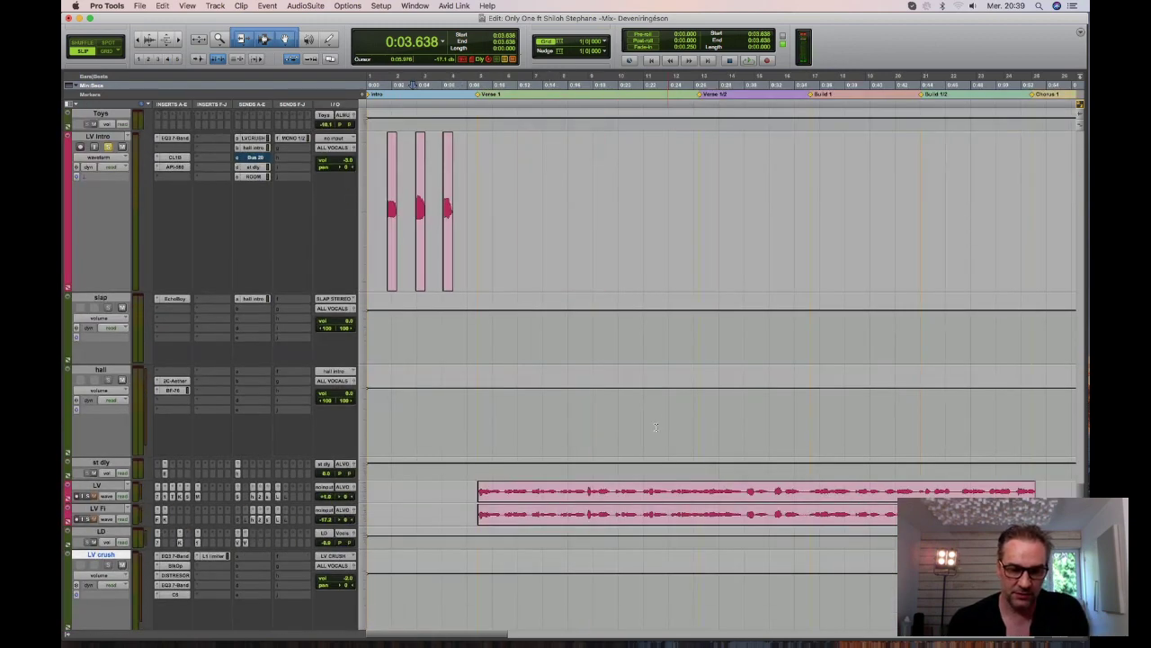
left_click(474, 491)
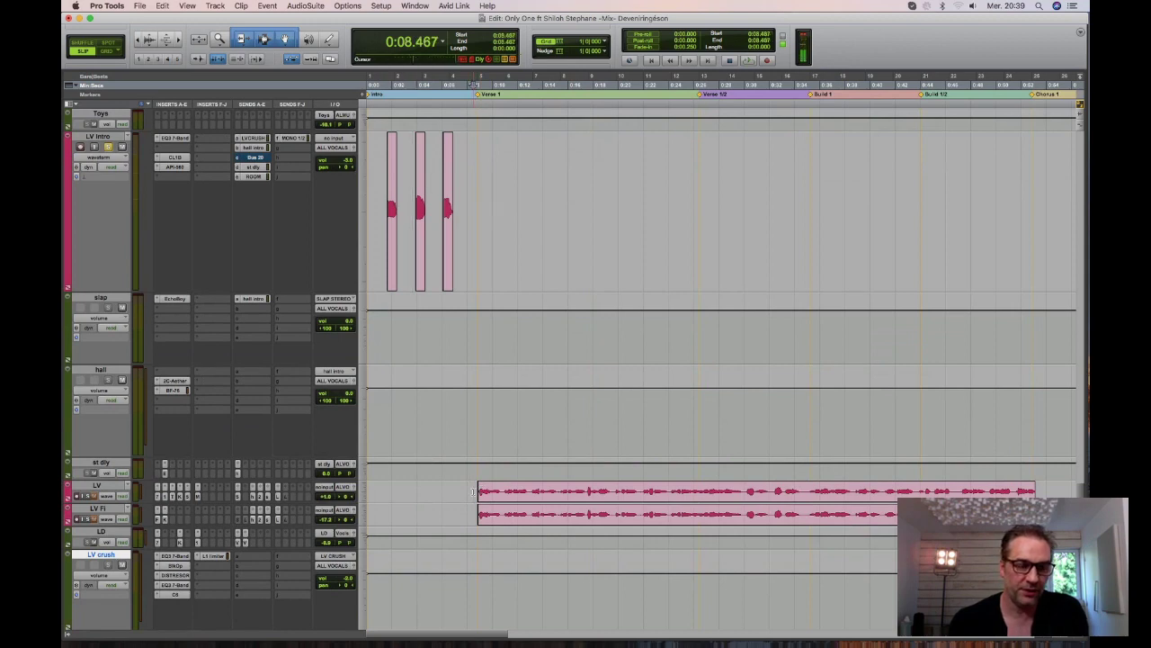
Select the LV and LV FI tracks together and enlarge both to reveal their full insert and send lists.
scroll(472, 491, "down", 6)
left_click(106, 252)
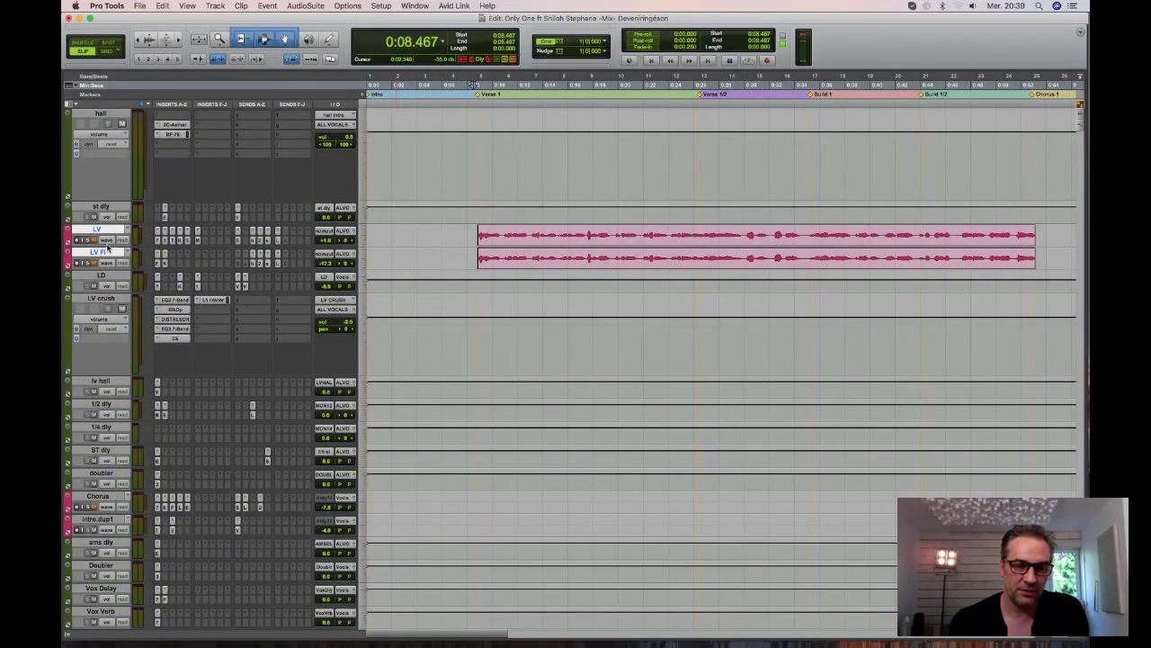
key("ctrl+Up")
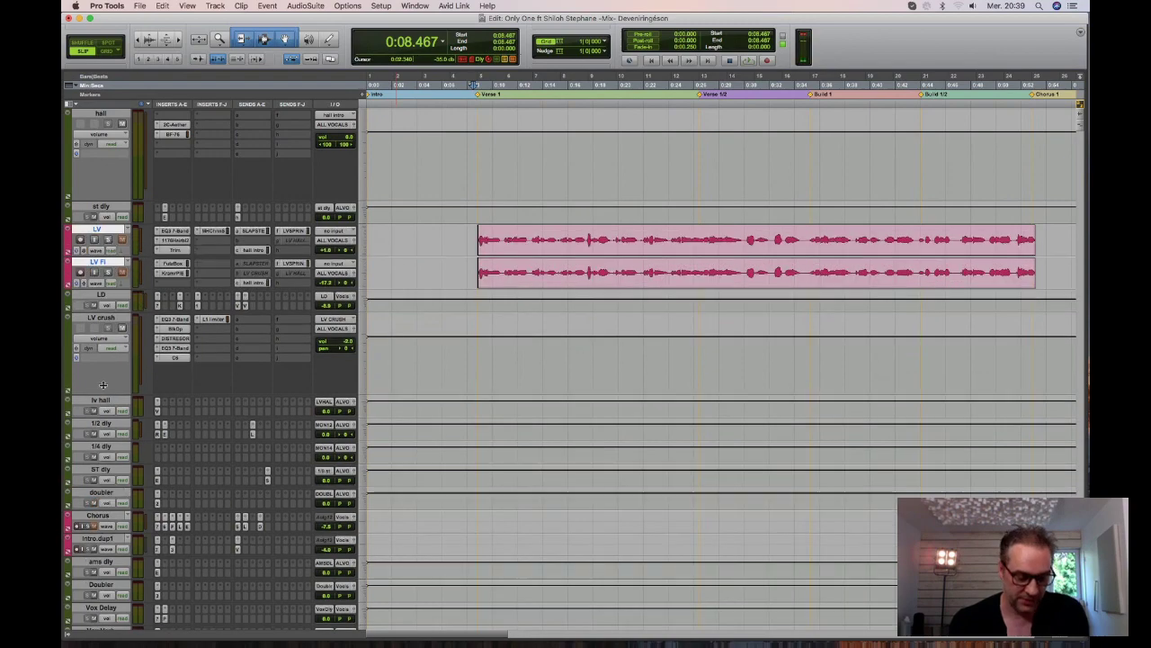
key("ctrl+Up")
Solo the LV track and select its first clip, starting at Verse 1.
key("super+bracketleft")
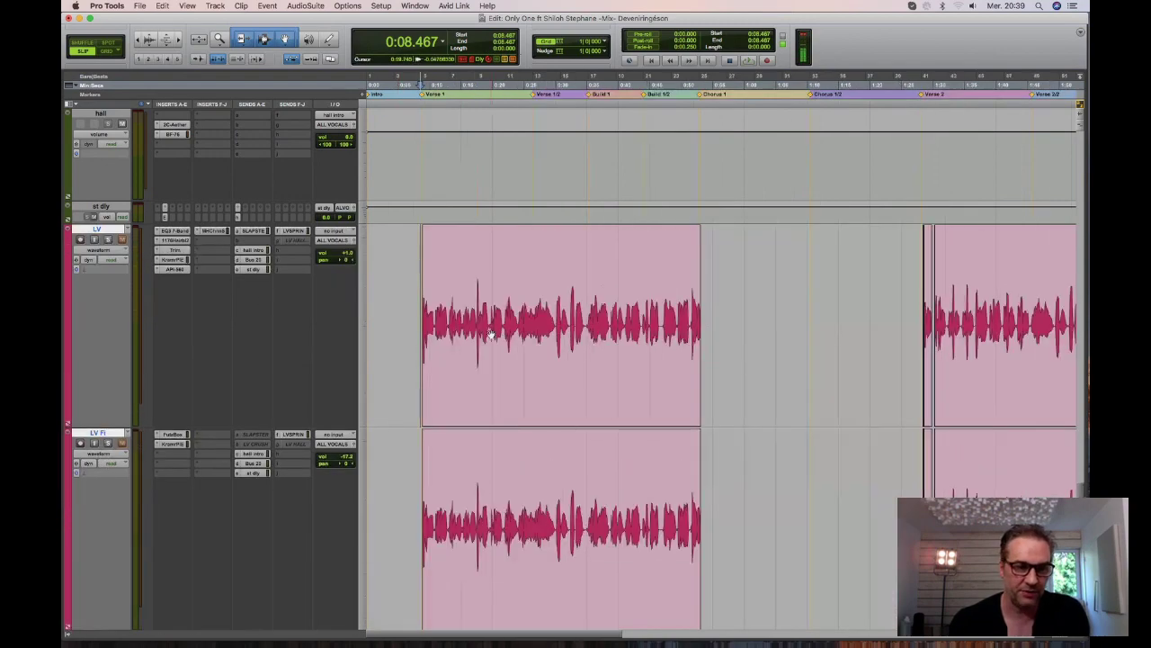
key("super+bracketleft")
left_click(109, 239)
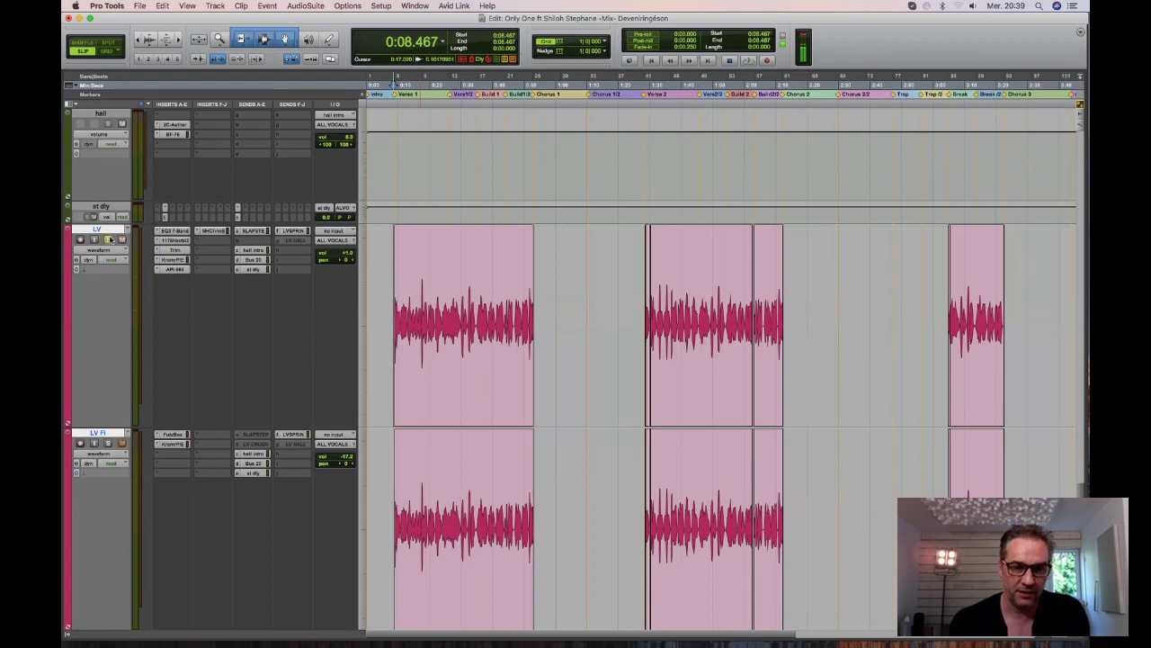
left_click(460, 361)
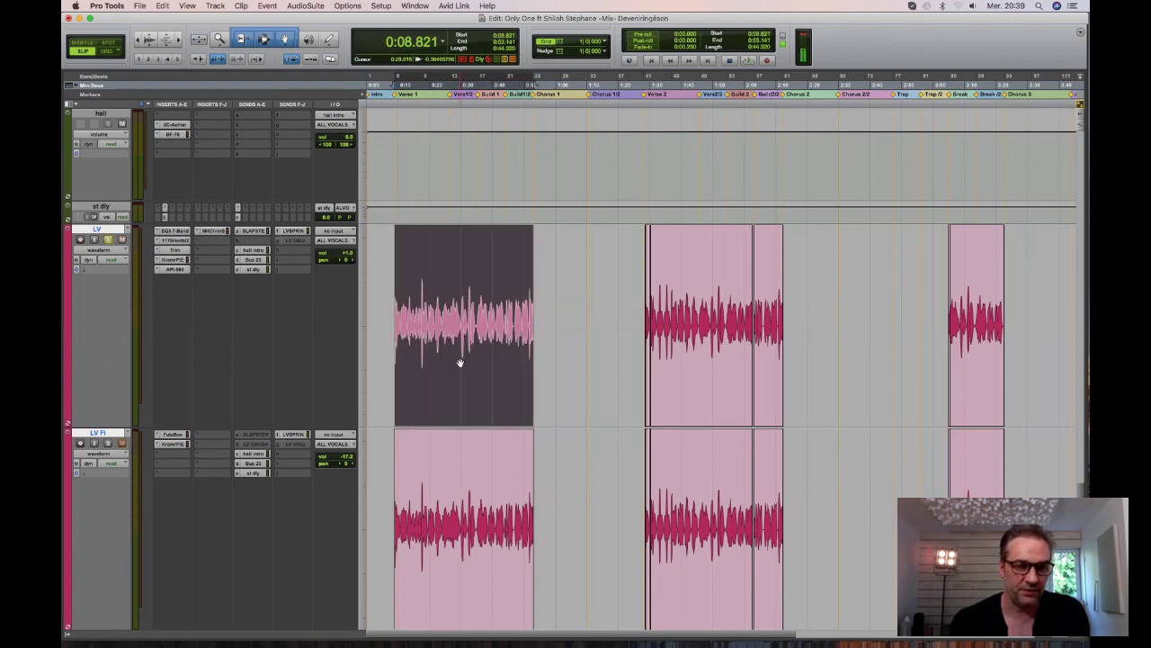
Bypass all the inserts on LV, including EQ3 7-Band, 1176, Trim, Kramer PIE and API-560.
left_click(182, 232)
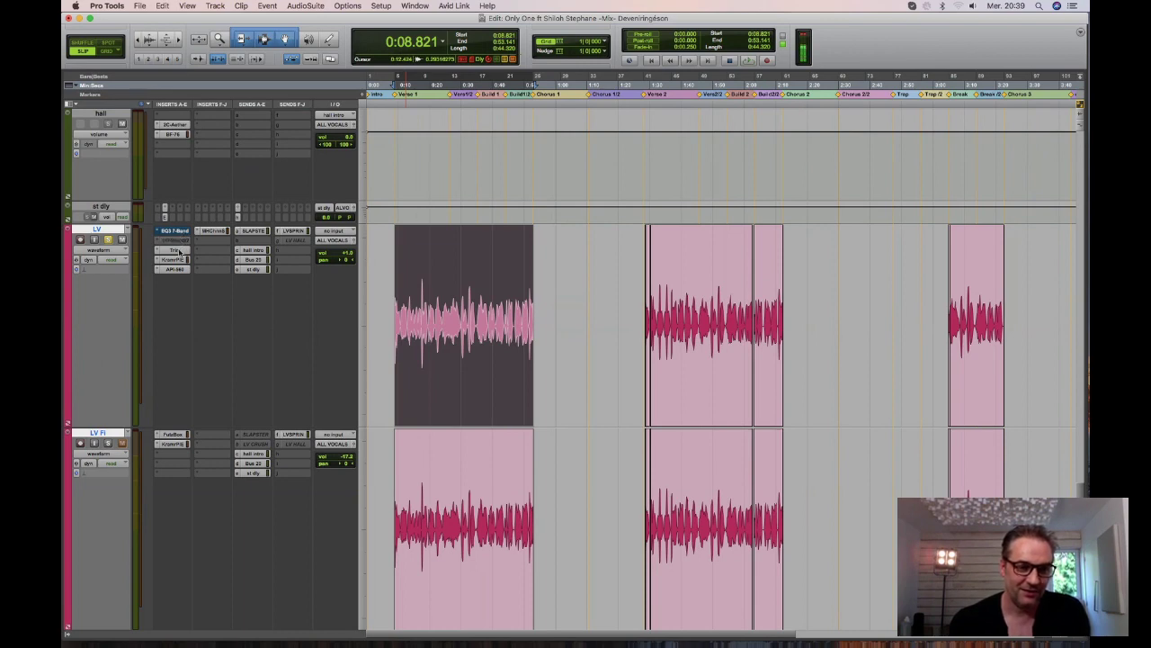
left_click(179, 251)
left_click(178, 260)
left_click(177, 270)
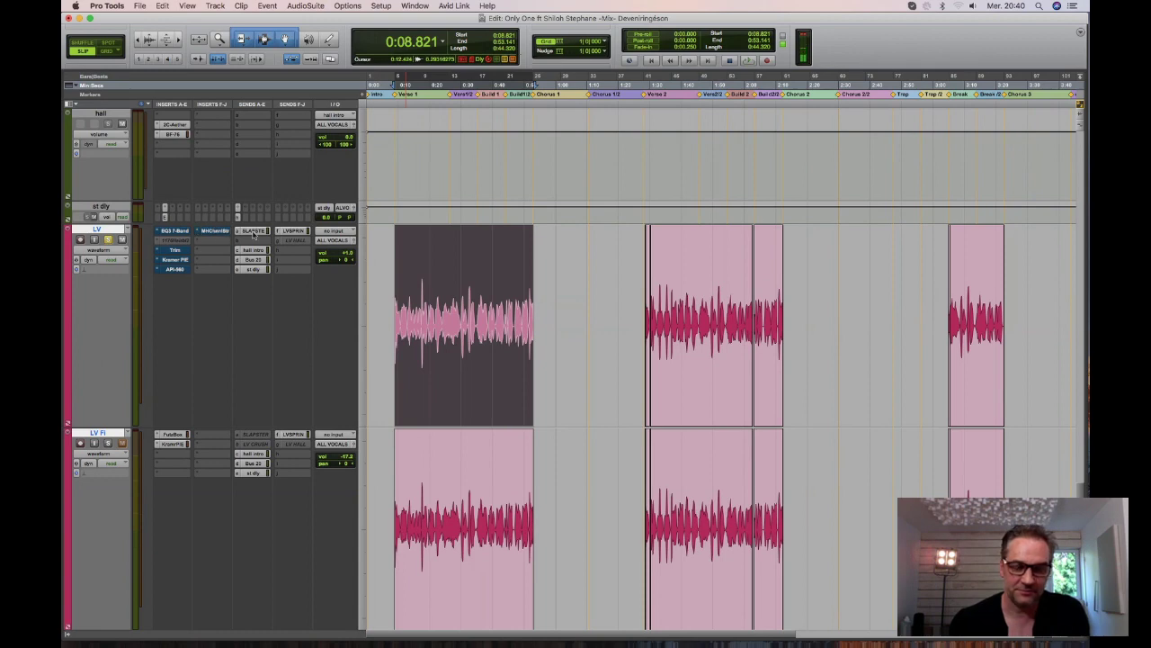
Play the soloed Verse 1 vocal and re-enable LV's inserts one by one, from EQ3 7-Band and 1176 through API-560 and MH ChannelStrip.
key("space")
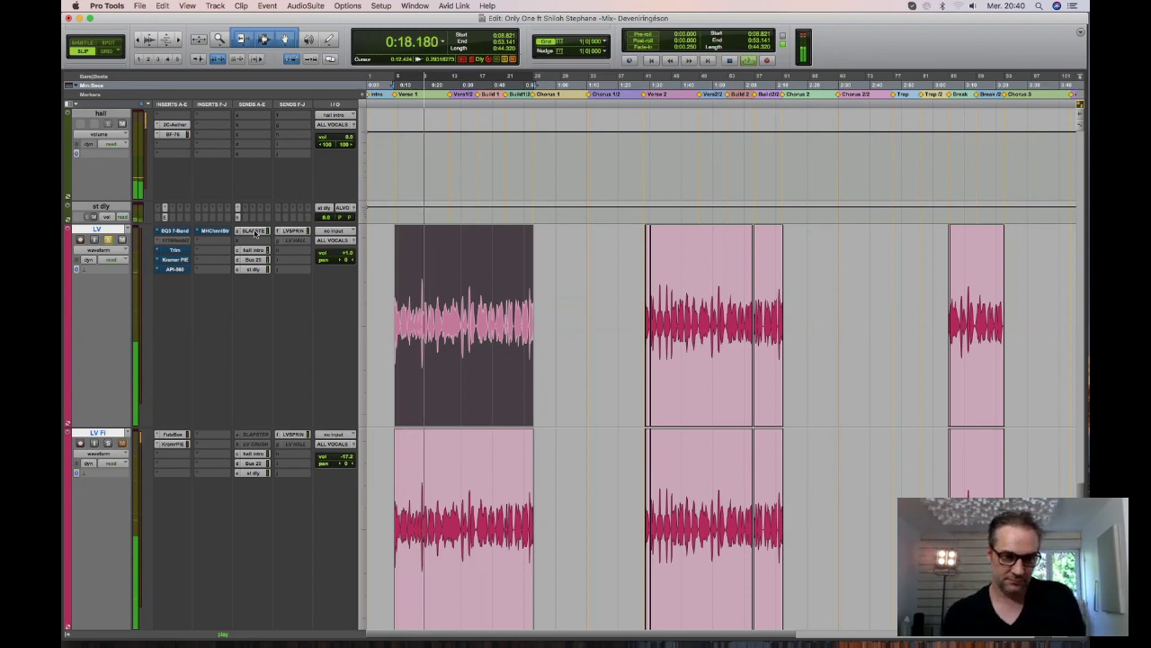
left_click(176, 240, "super")
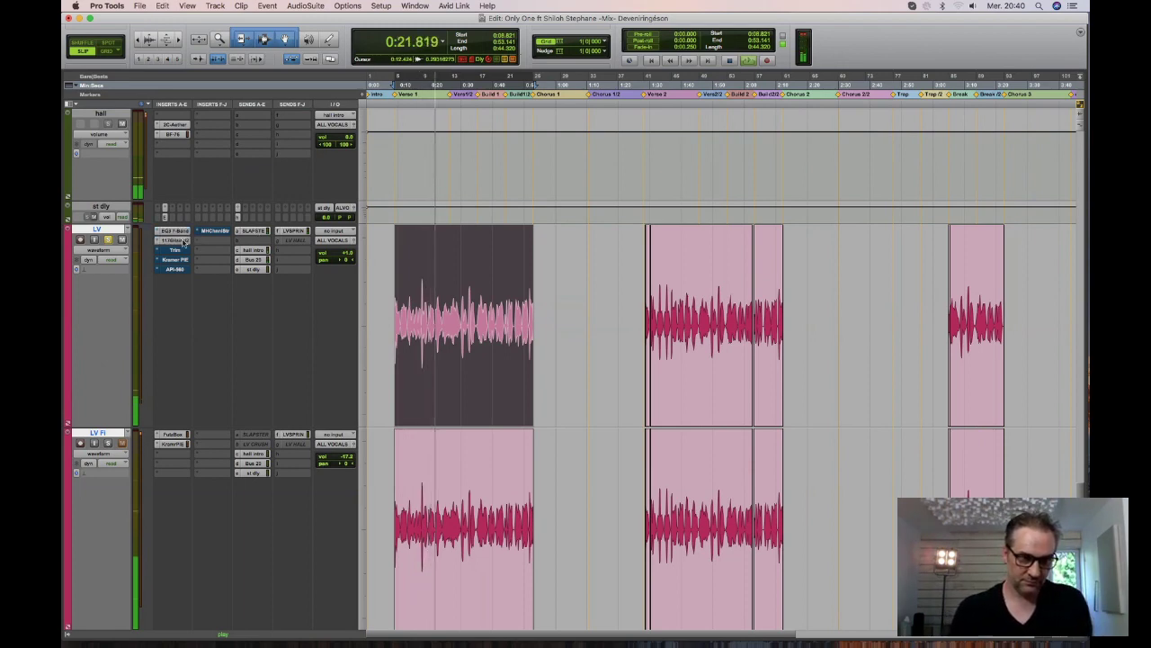
left_click(176, 250, "super")
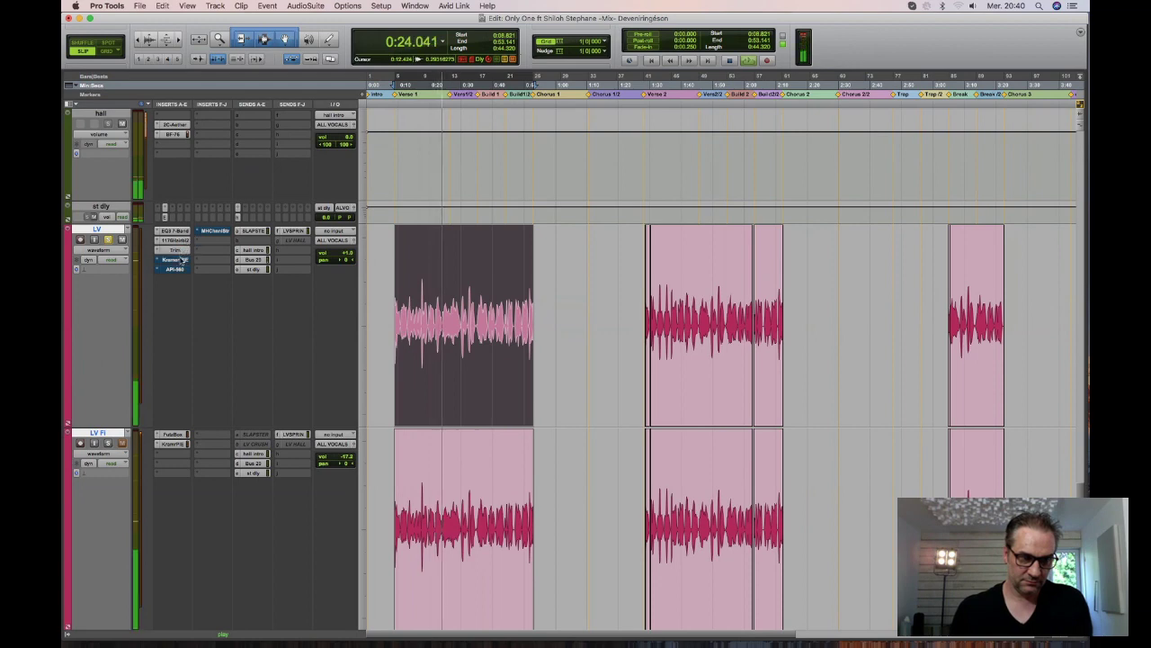
left_click(176, 259, "super")
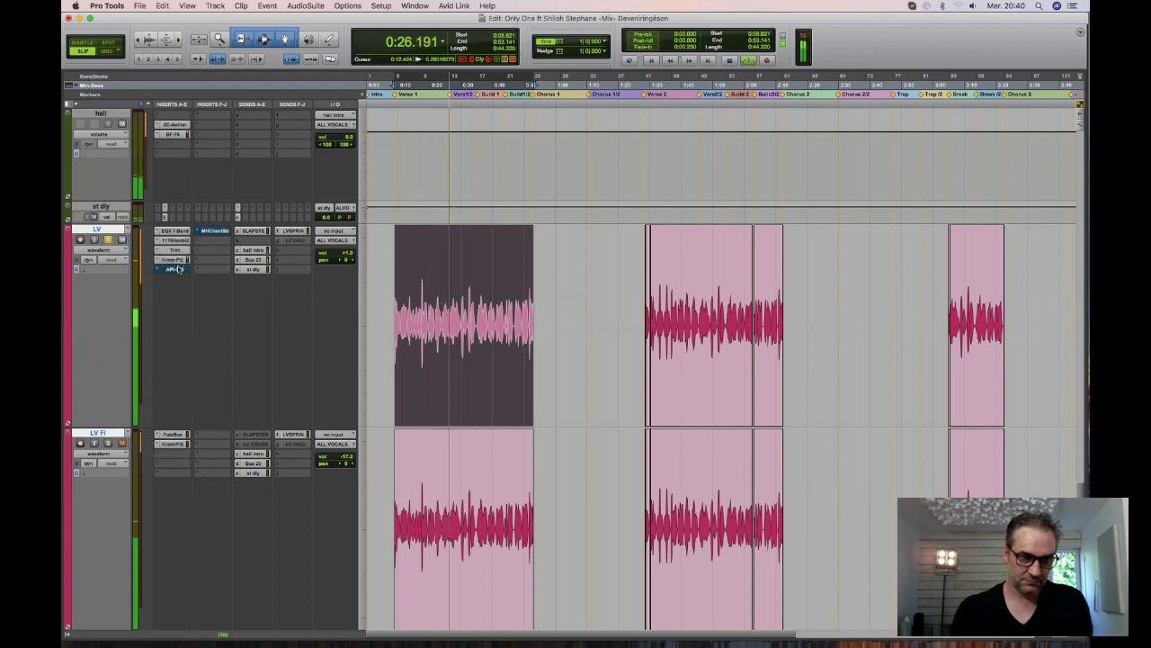
left_click(175, 269, "super")
left_click(214, 231, "super")
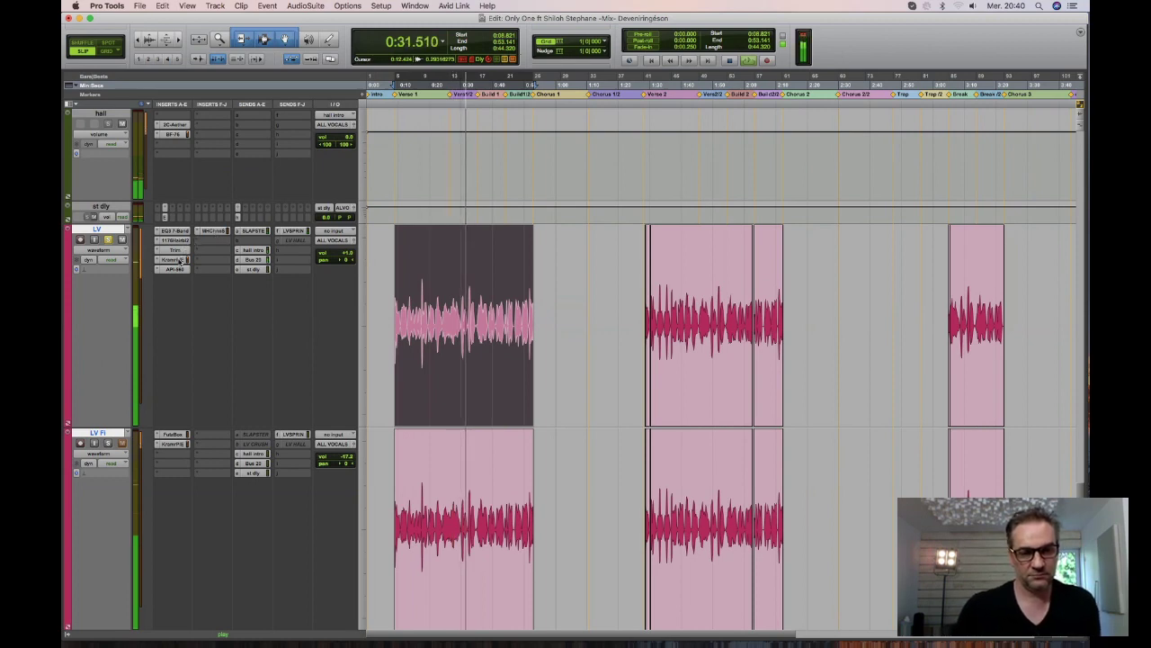
Inspect LV's Kramer PIE and API-560 settings during playback, keeping their windows clear of the Verse 1 clip, and stop playback.
left_click(179, 259)
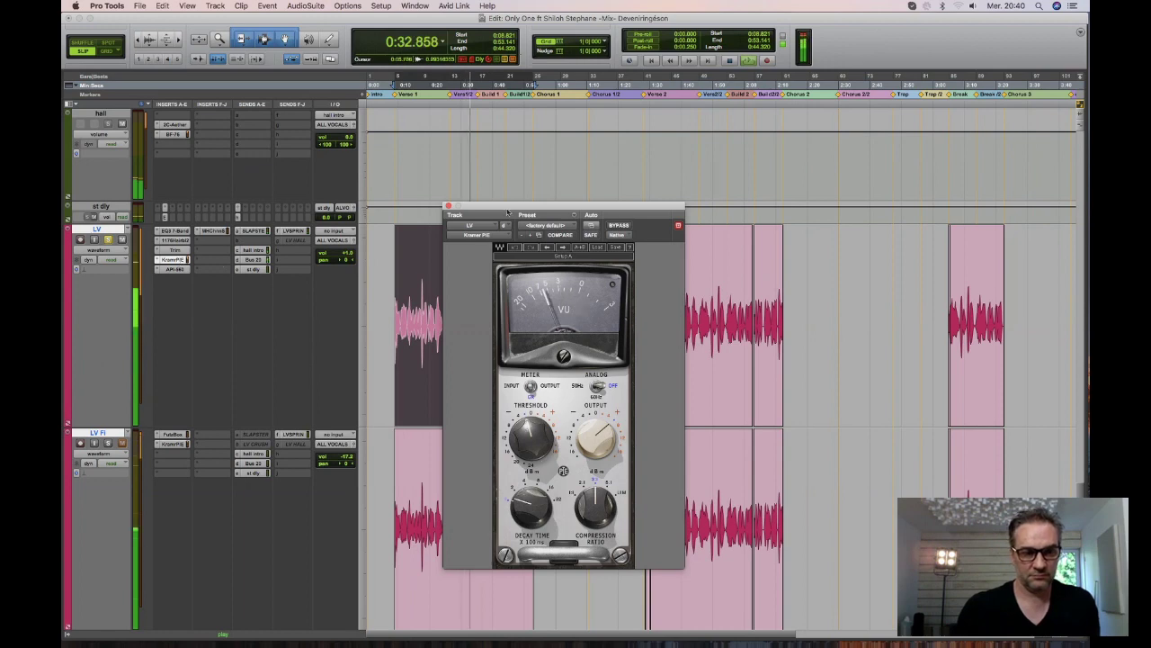
left_click_drag(511, 215, 871, 171)
left_click(175, 270)
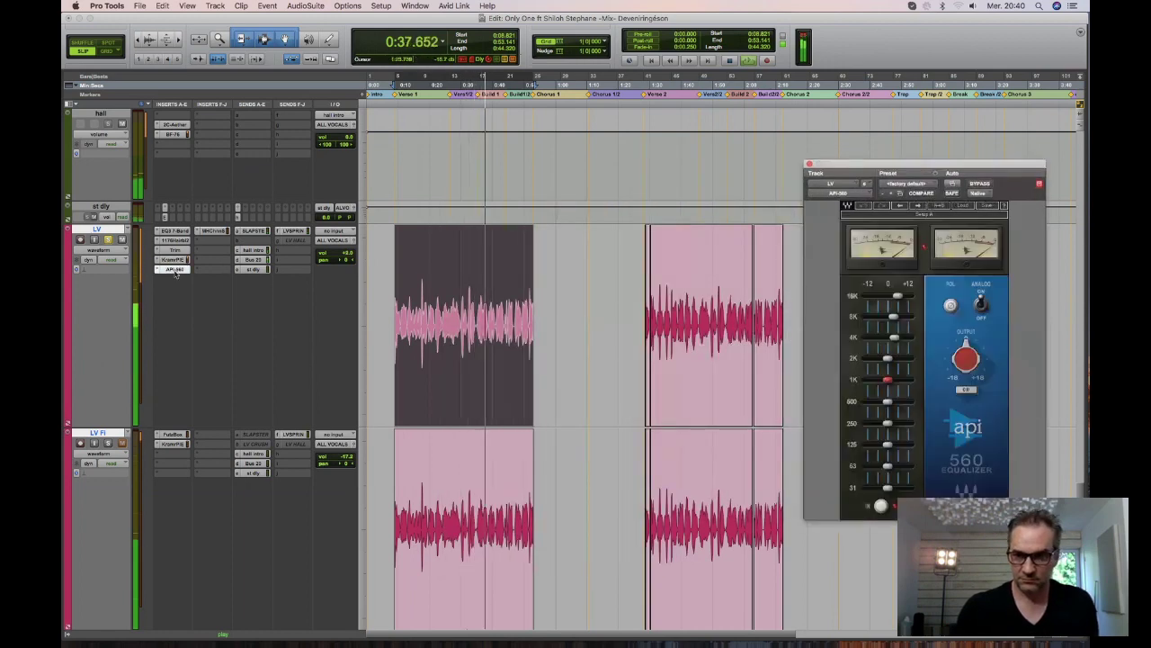
left_click_drag(886, 183, 794, 186)
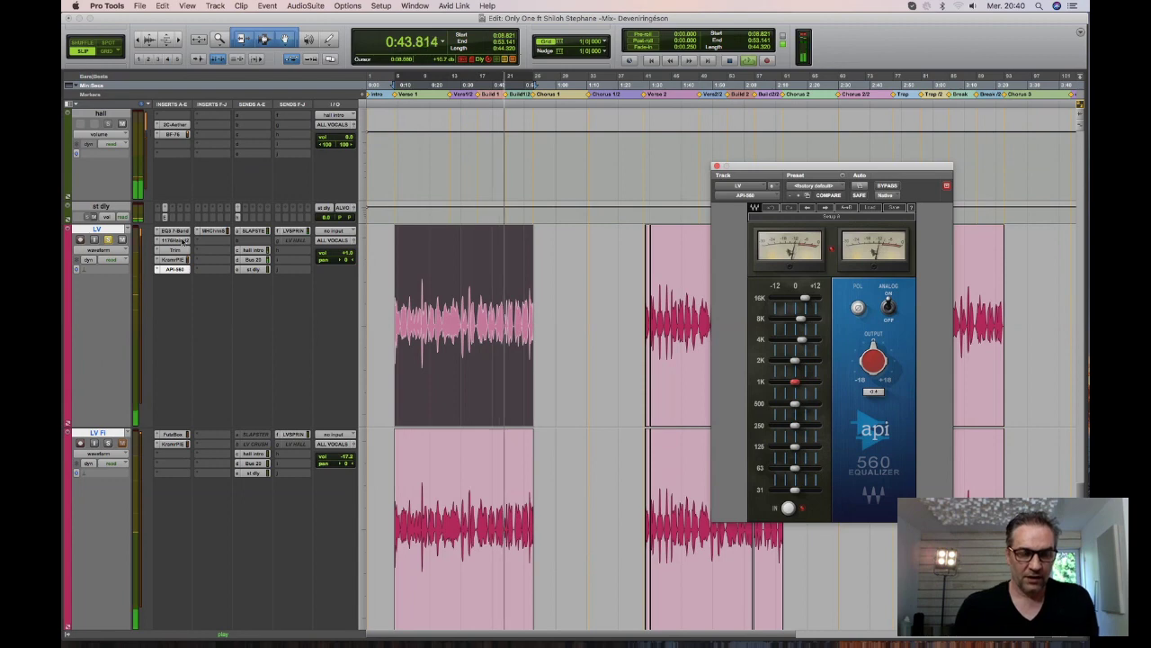
key("space")
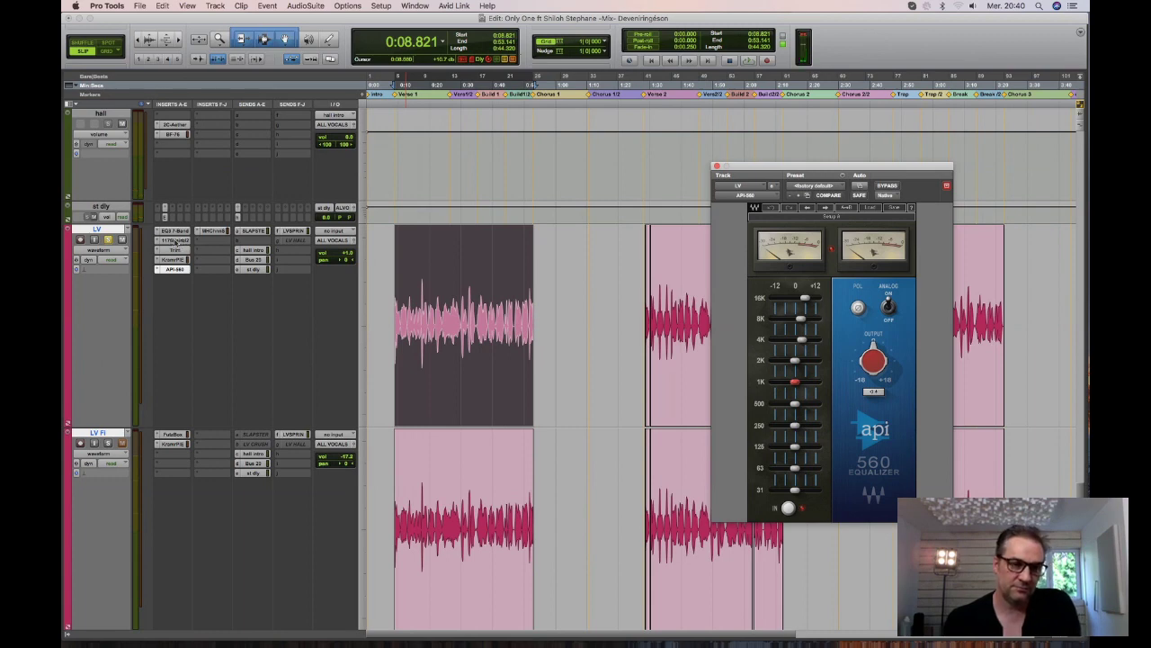
Replay the opening of the Verse 1 vocal with LV's full insert chain active.
left_click(176, 241)
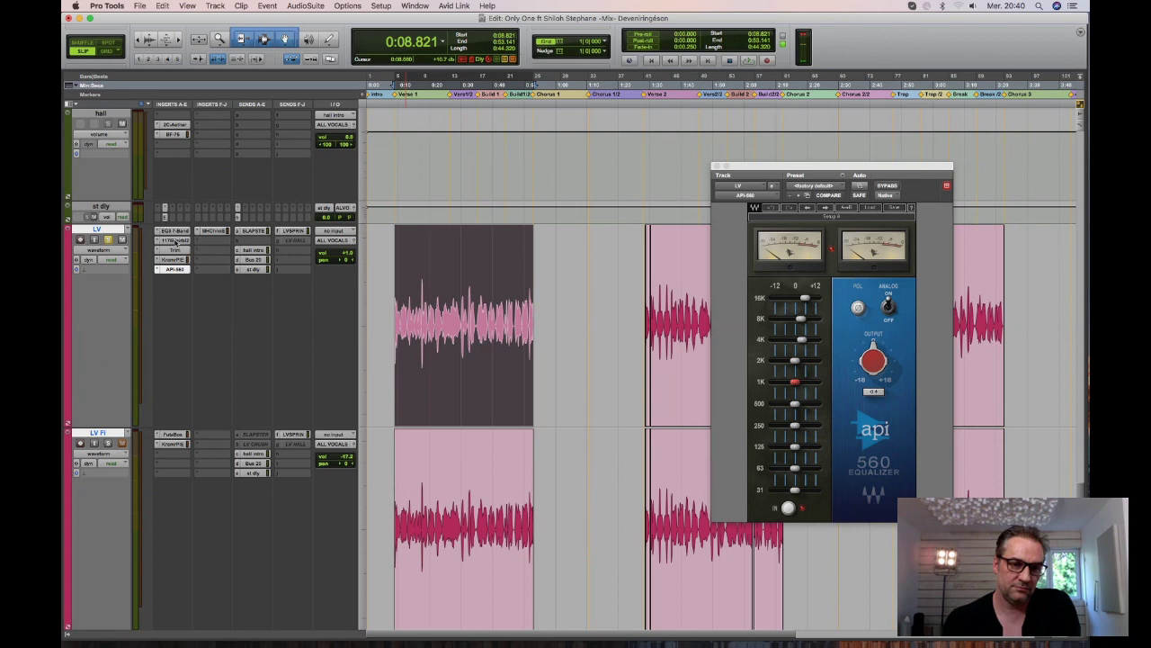
key("space")
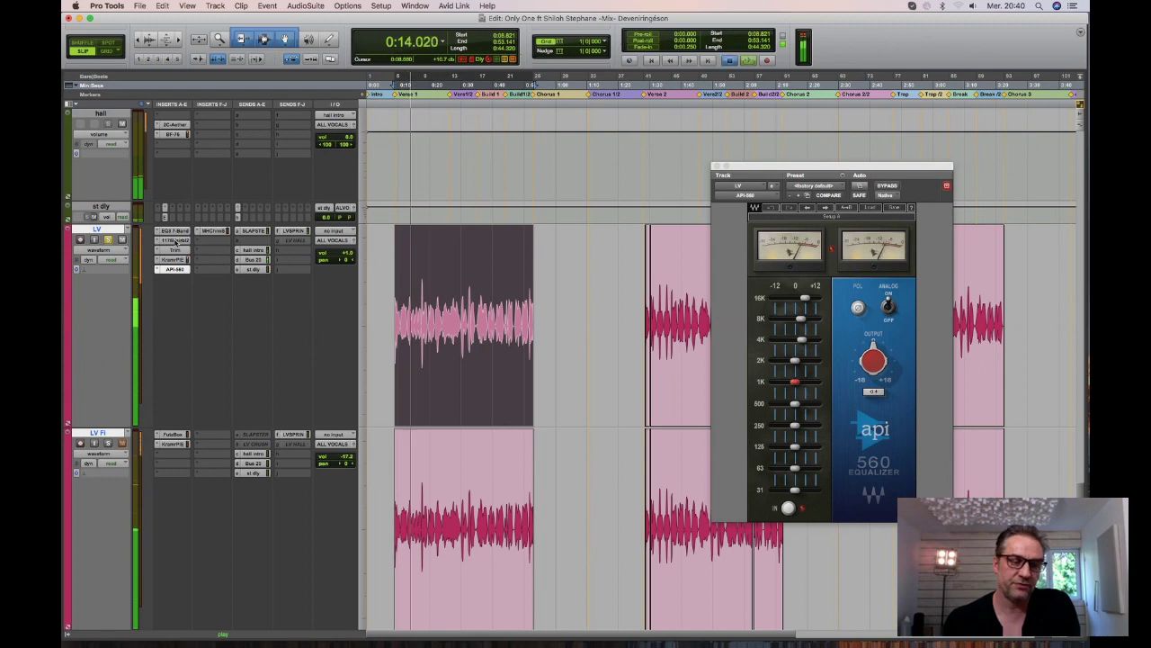
key("space")
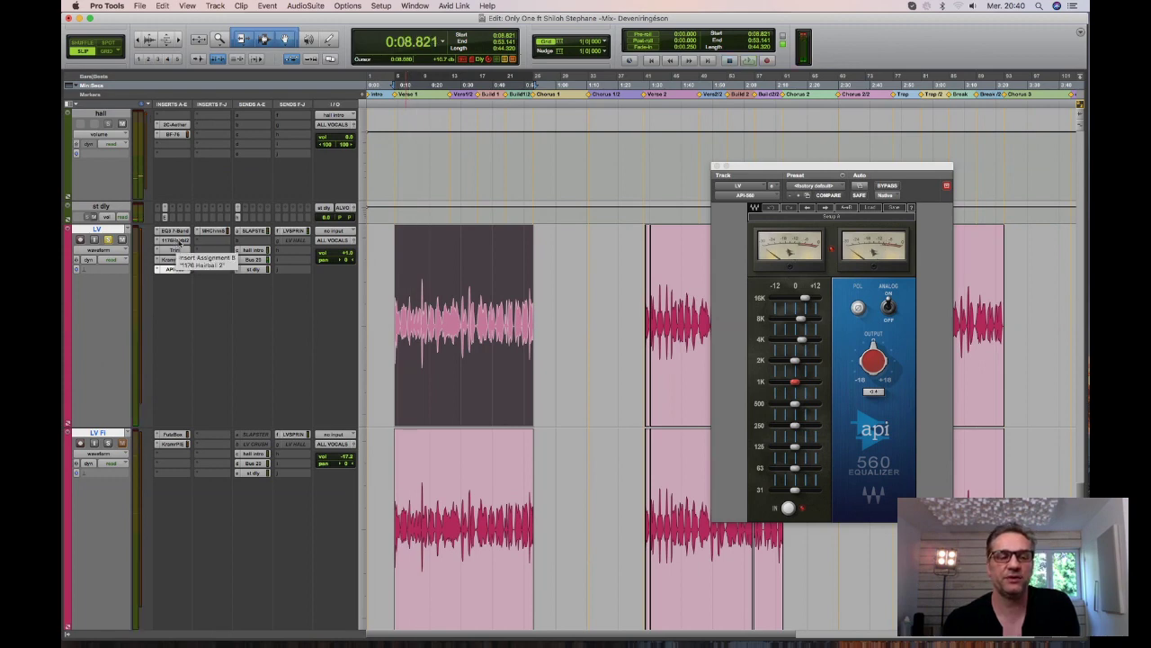
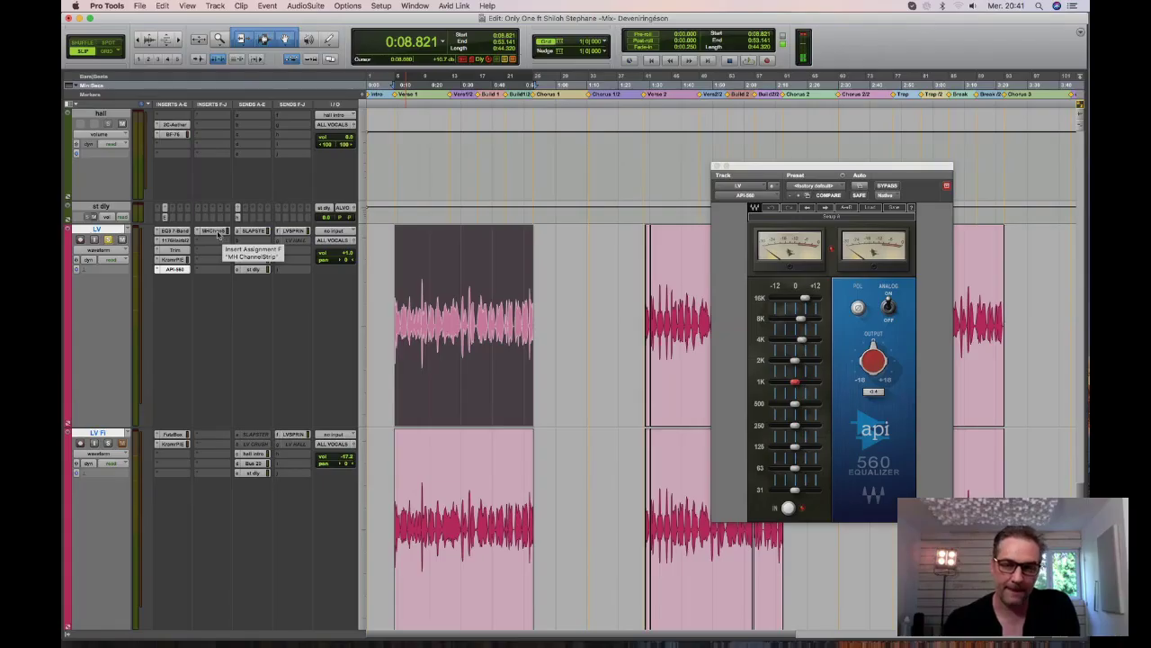
Examine the MH ChannelStrip equalizer settings on LV and close the plug-in.
left_click(216, 232)
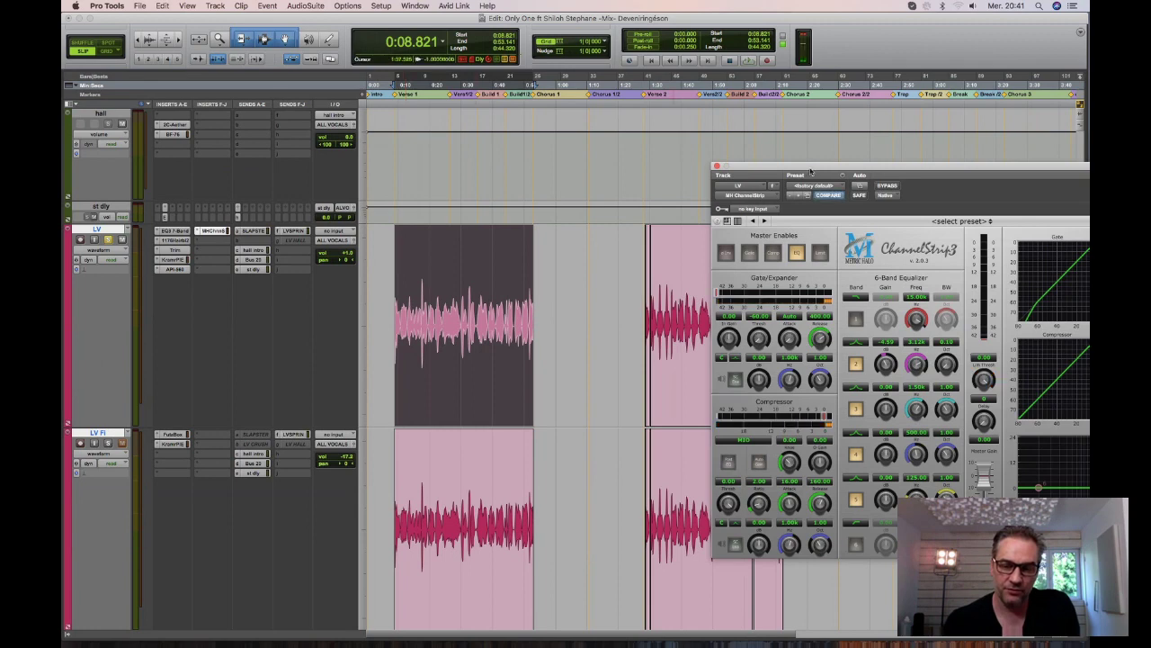
left_click_drag(811, 171, 524, 144)
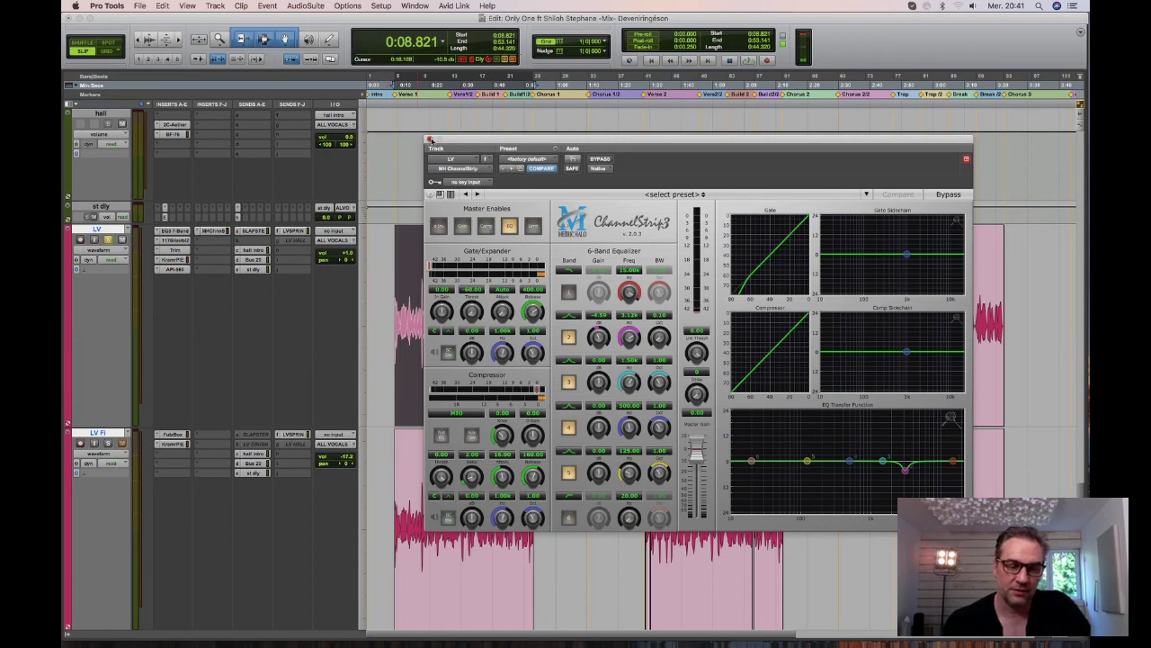
left_click(430, 141)
Open LV's SLAP STEREO send and compare the verse vocal with that send muted and unmuted during playback.
left_click(255, 233)
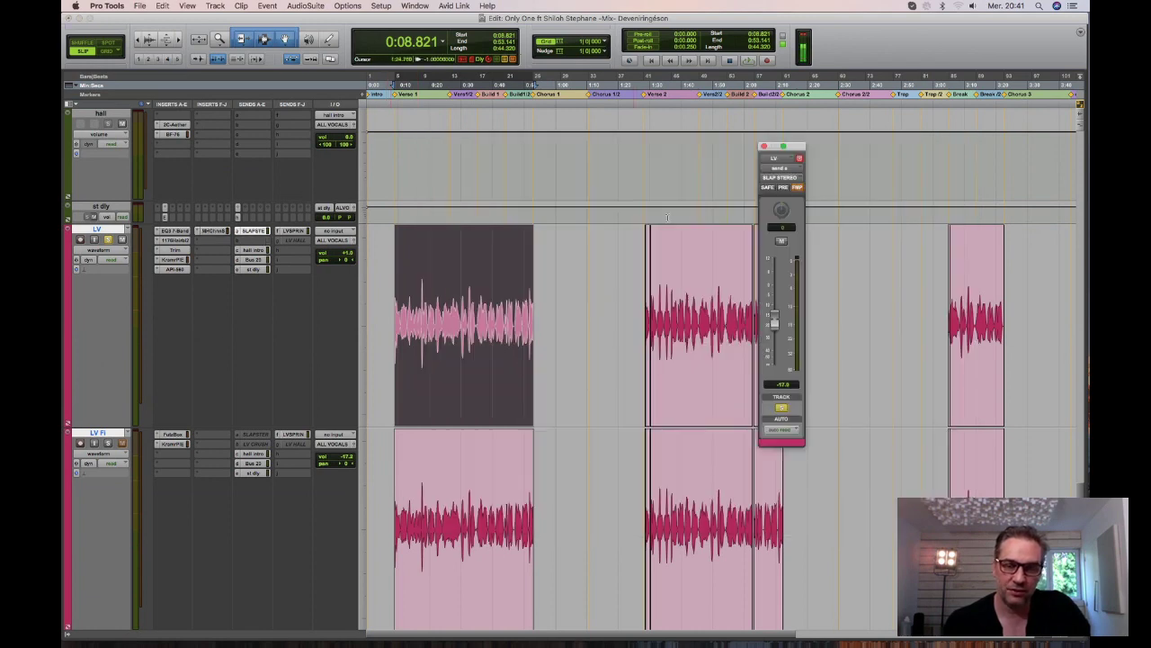
left_click_drag(800, 150, 833, 155)
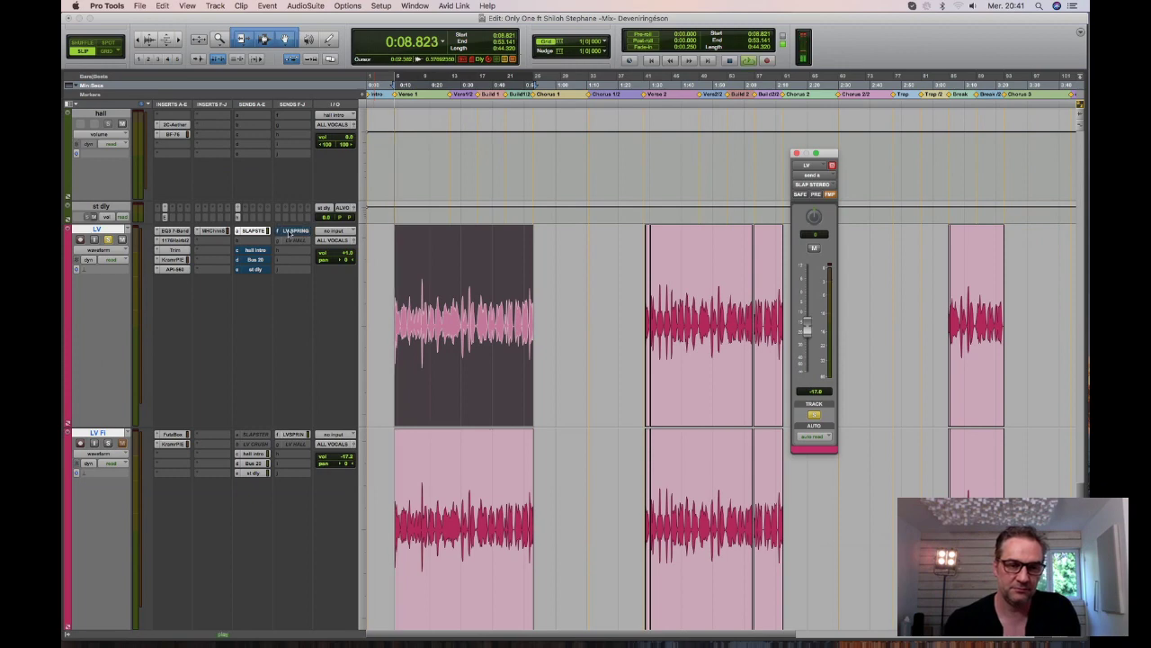
key("space")
left_click(254, 234, "ctrl+super")
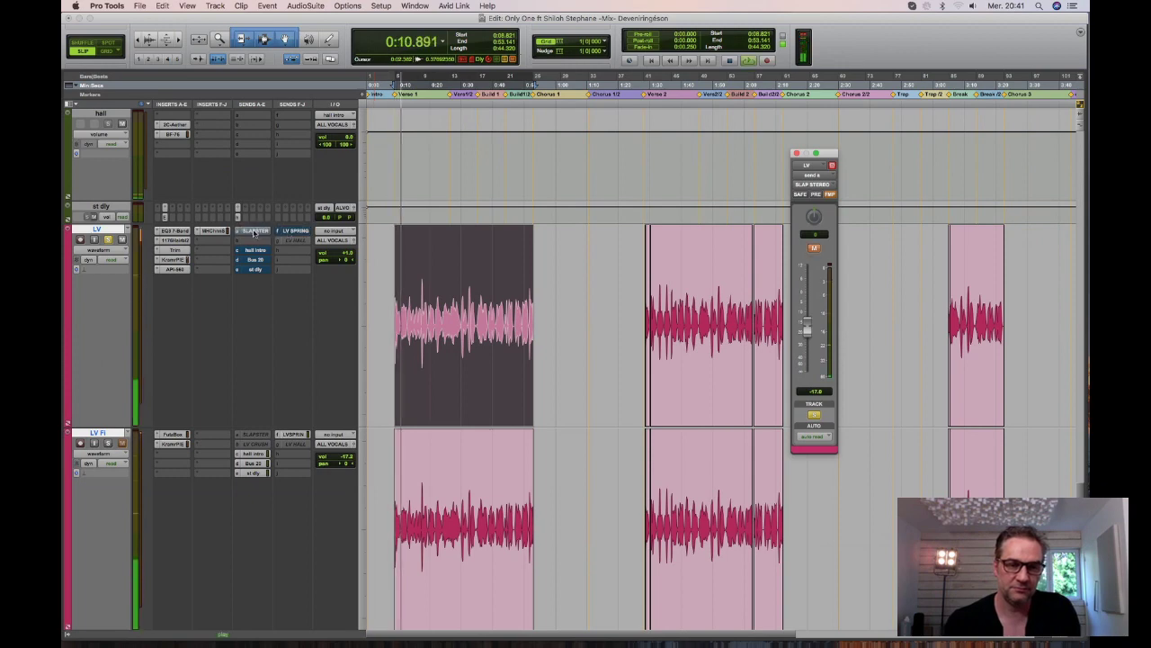
left_click(255, 235, "ctrl+super")
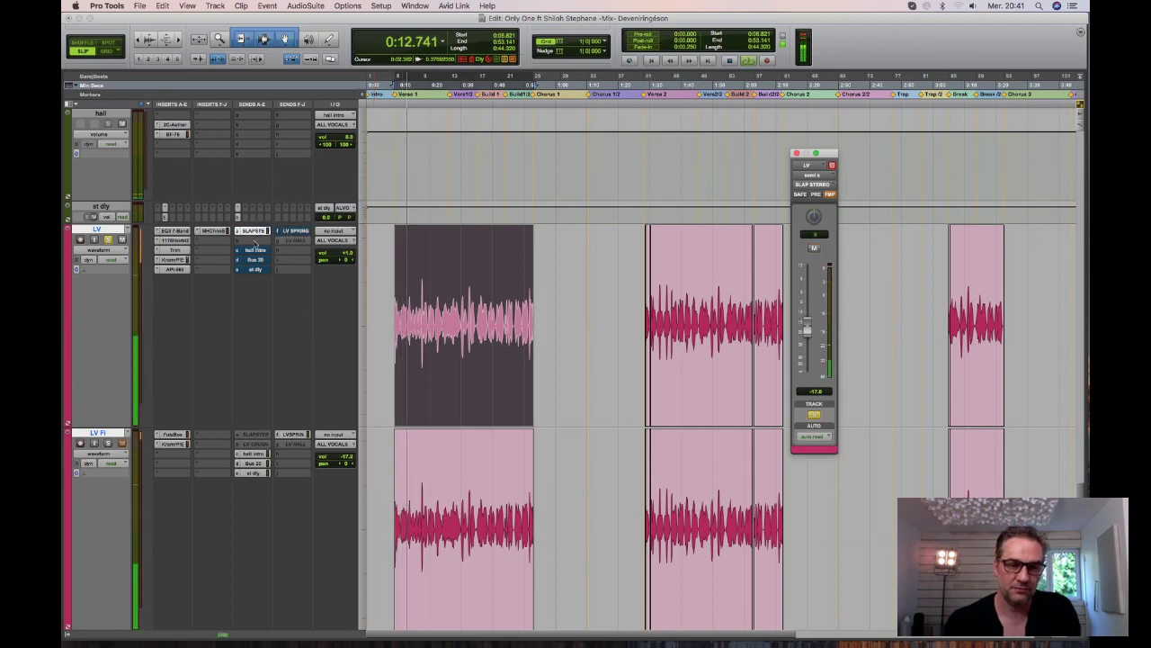
Unmute LV's hall intro, Bus 20, st dly and LV SPRING sends in turn during playback, ending with the LV SPRING send open.
left_click(257, 251, "ctrl+super")
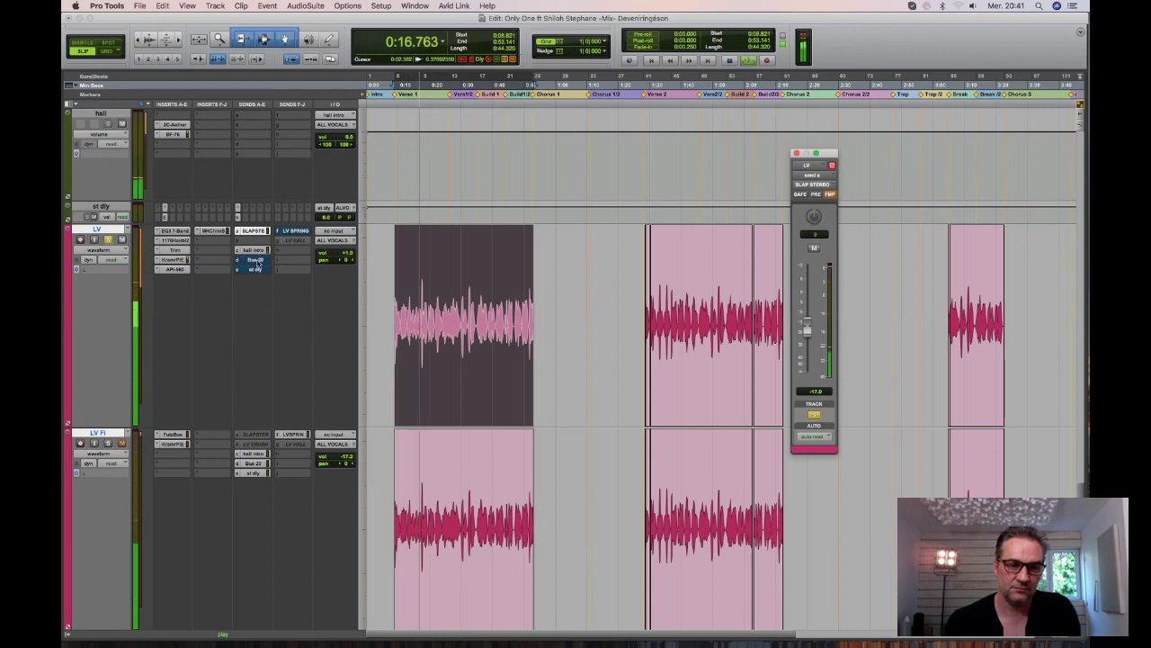
left_click(258, 261, "ctrl+super")
left_click(257, 270, "ctrl+super")
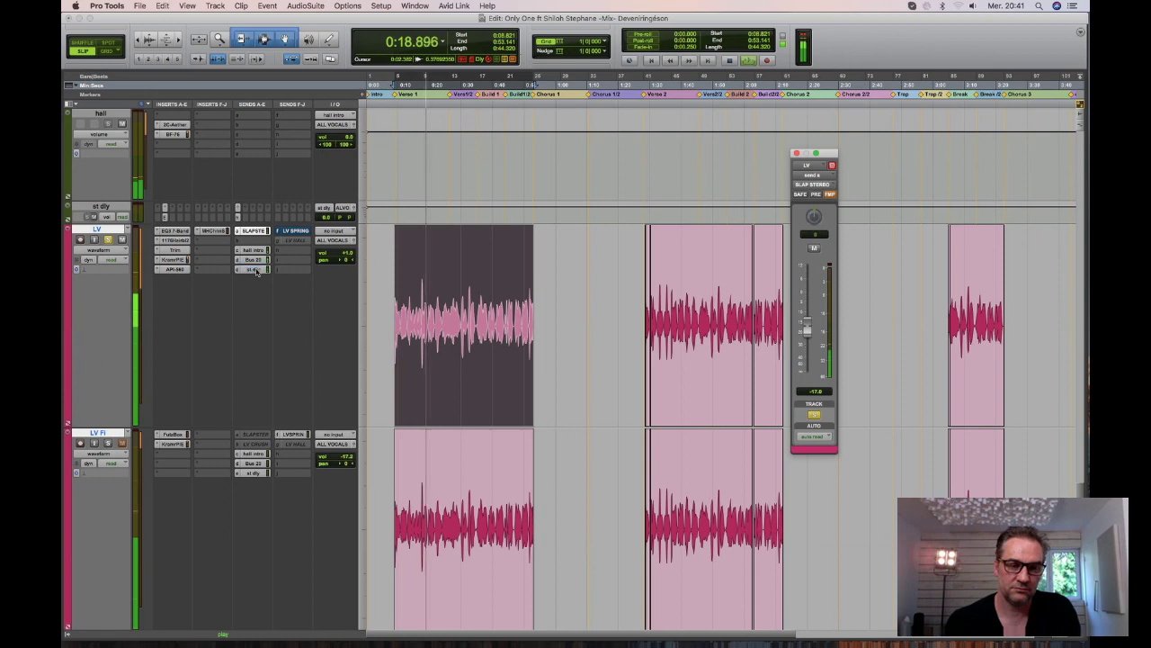
left_click(296, 232, "ctrl+super")
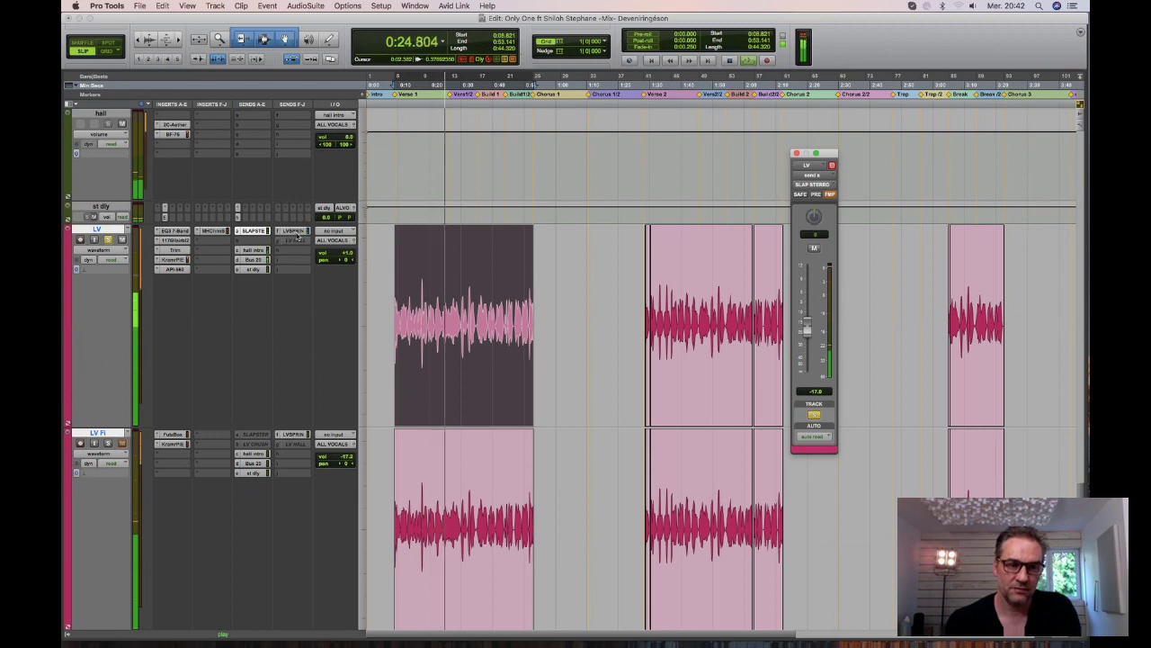
left_click(296, 232)
key("space")
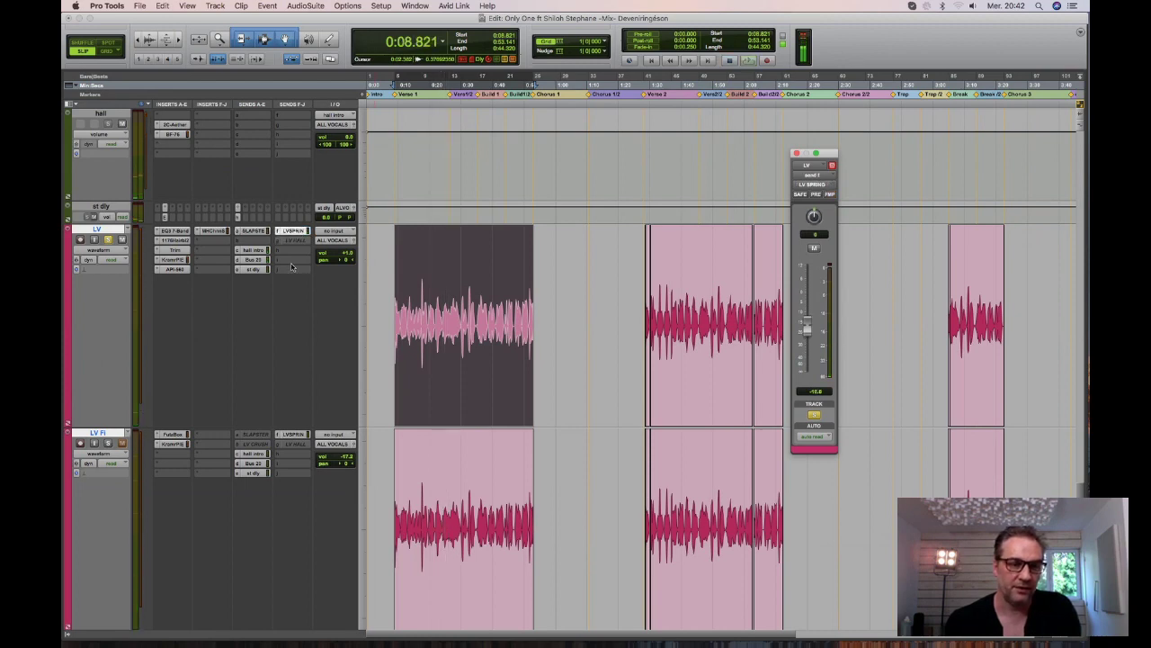
Switch the solo from LV to LV Fi and play the Verse 1 section.
scroll(290, 267, "down", 3)
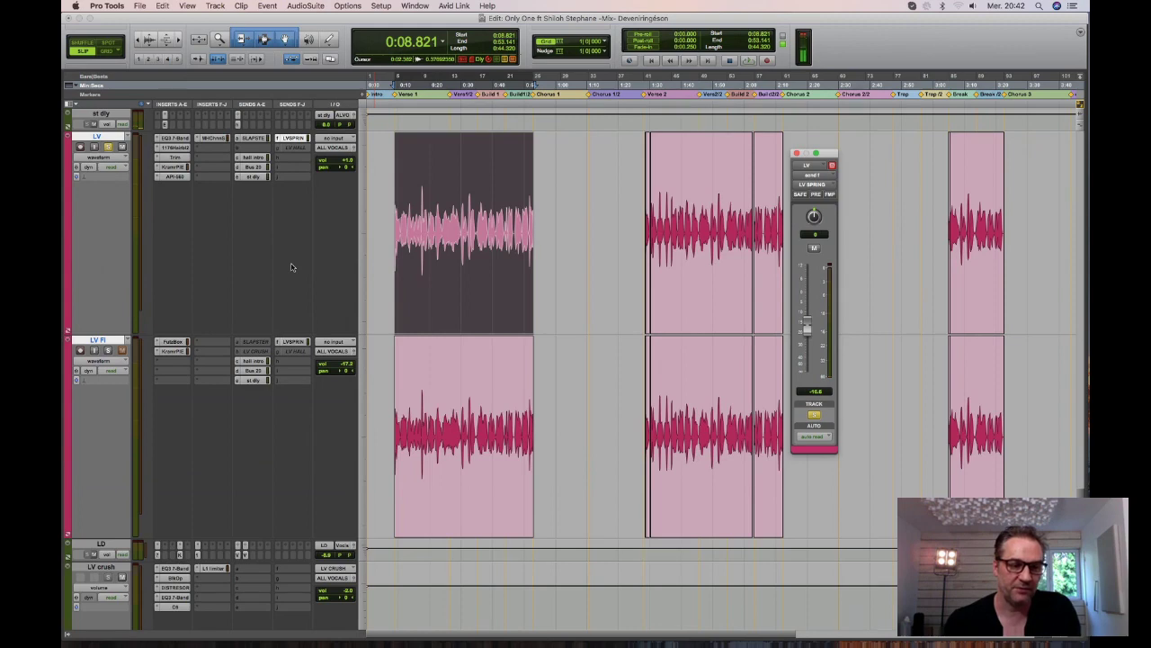
scroll(291, 268, "down", 5)
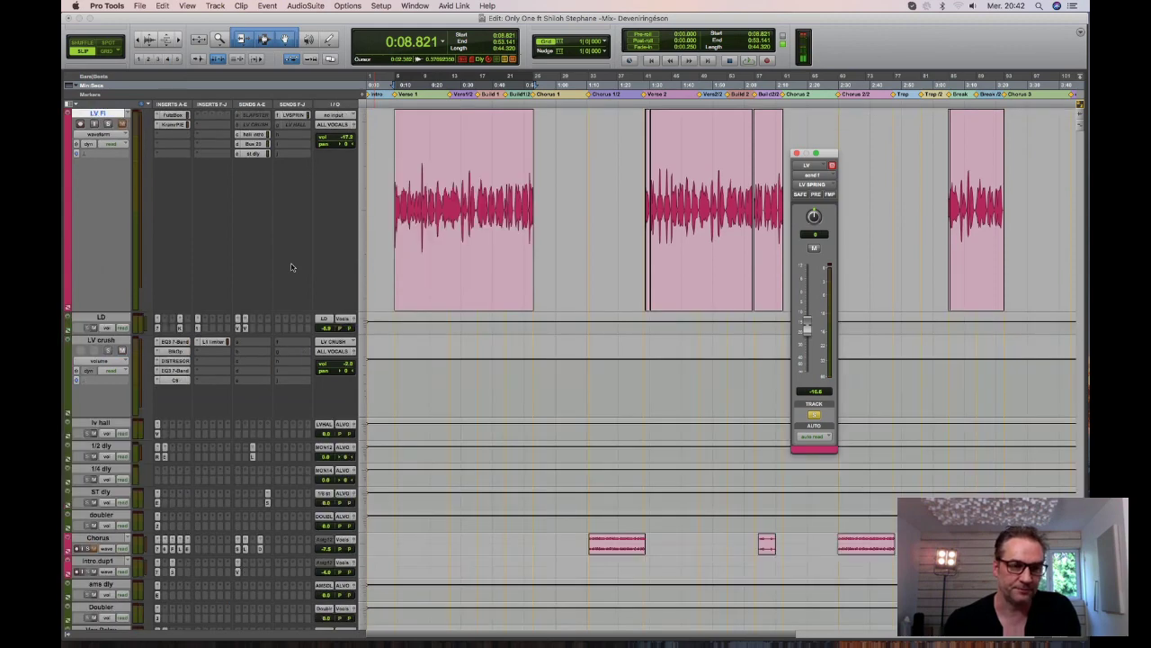
scroll(291, 267, "up", 5)
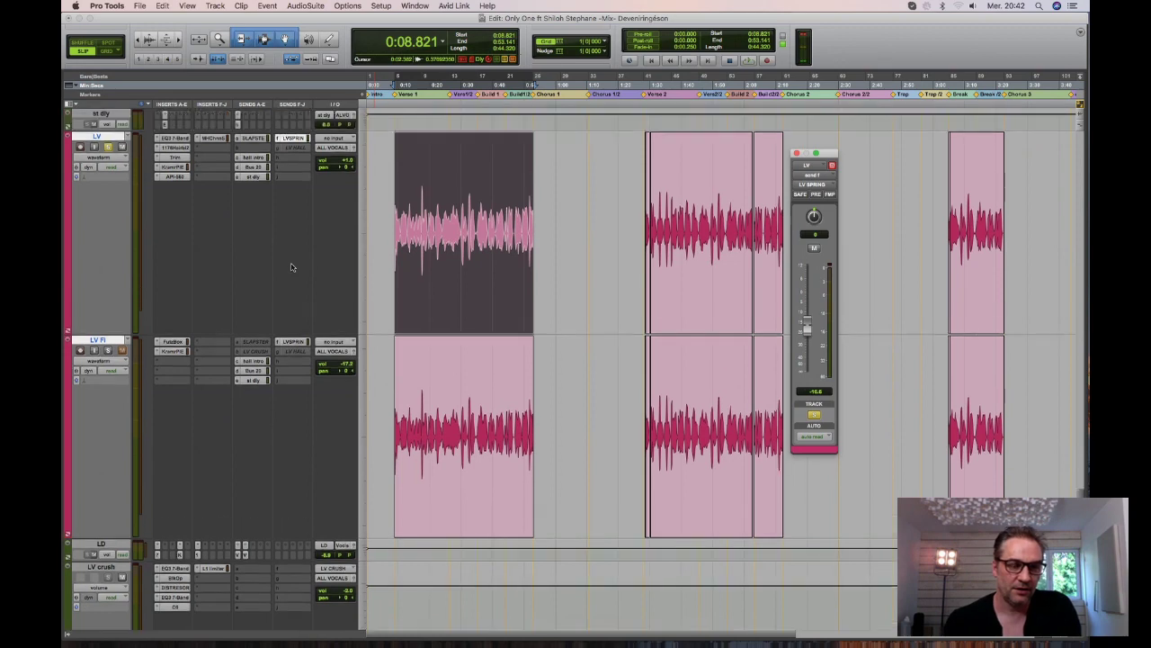
scroll(291, 267, "down", 1)
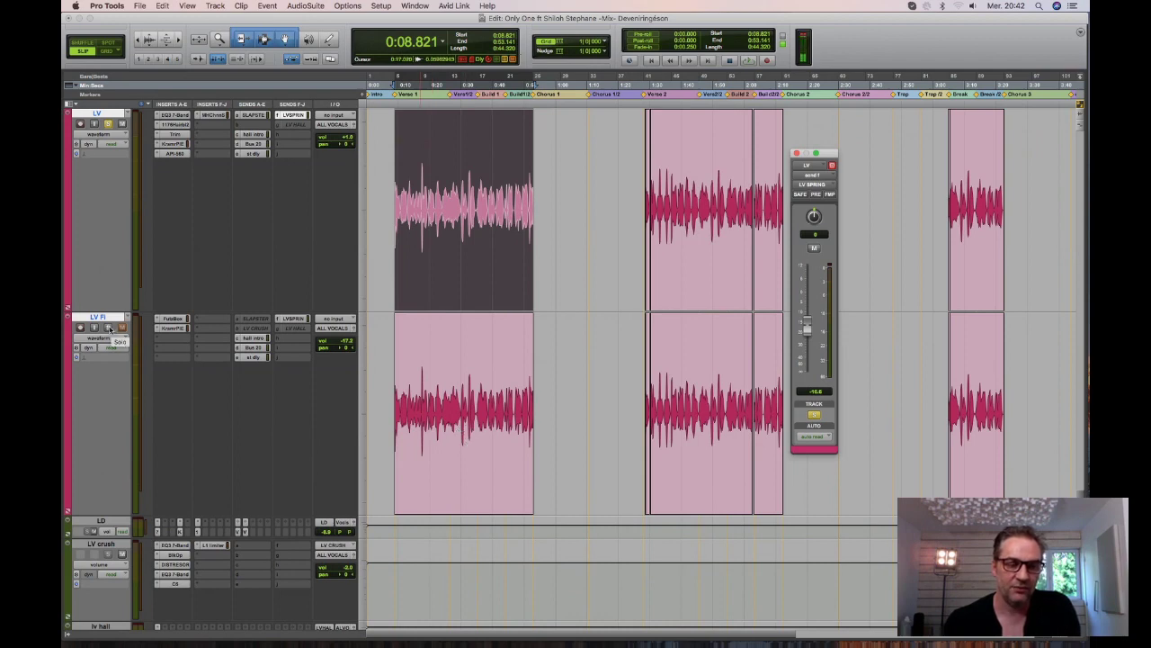
left_click(110, 329)
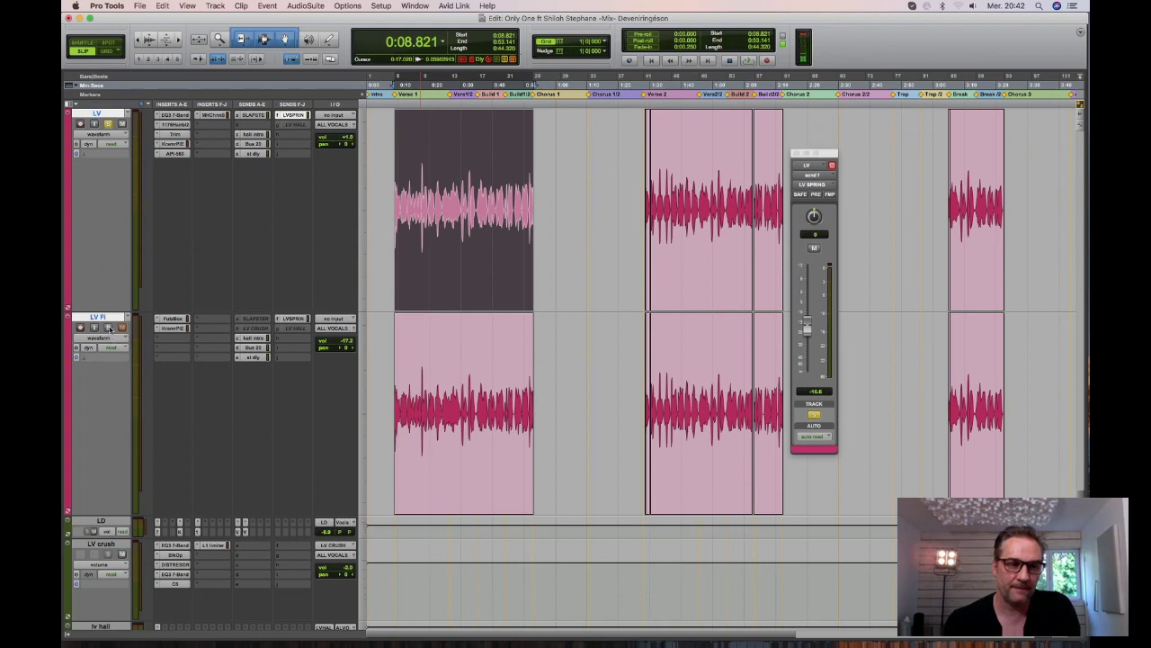
left_click(109, 123)
key("space")
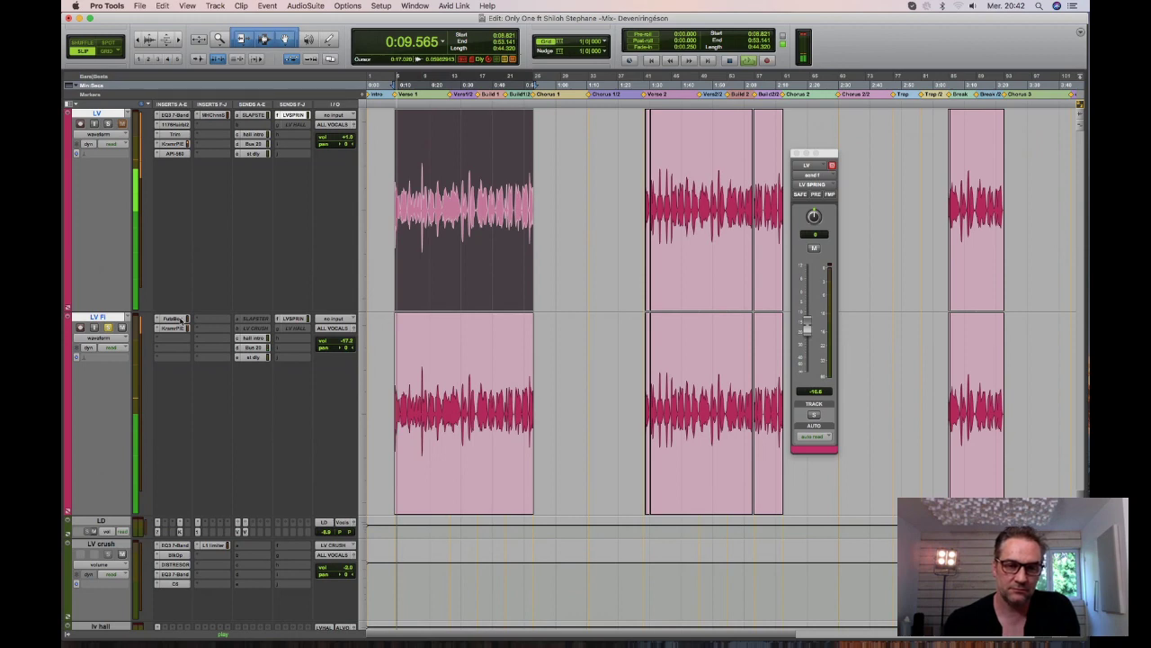
Audition LV Fi's FutzBox and Kramer PIE inserts with both windows arranged side by side, trying the FutzBox bypass during playback.
left_click(174, 319)
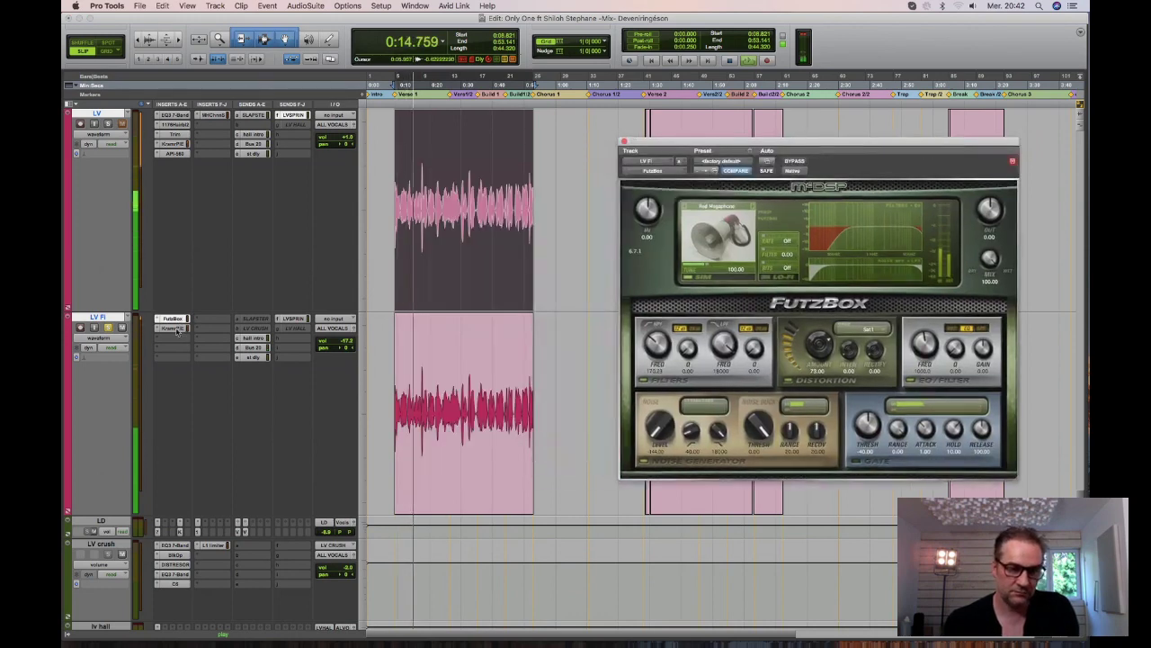
left_click(174, 329)
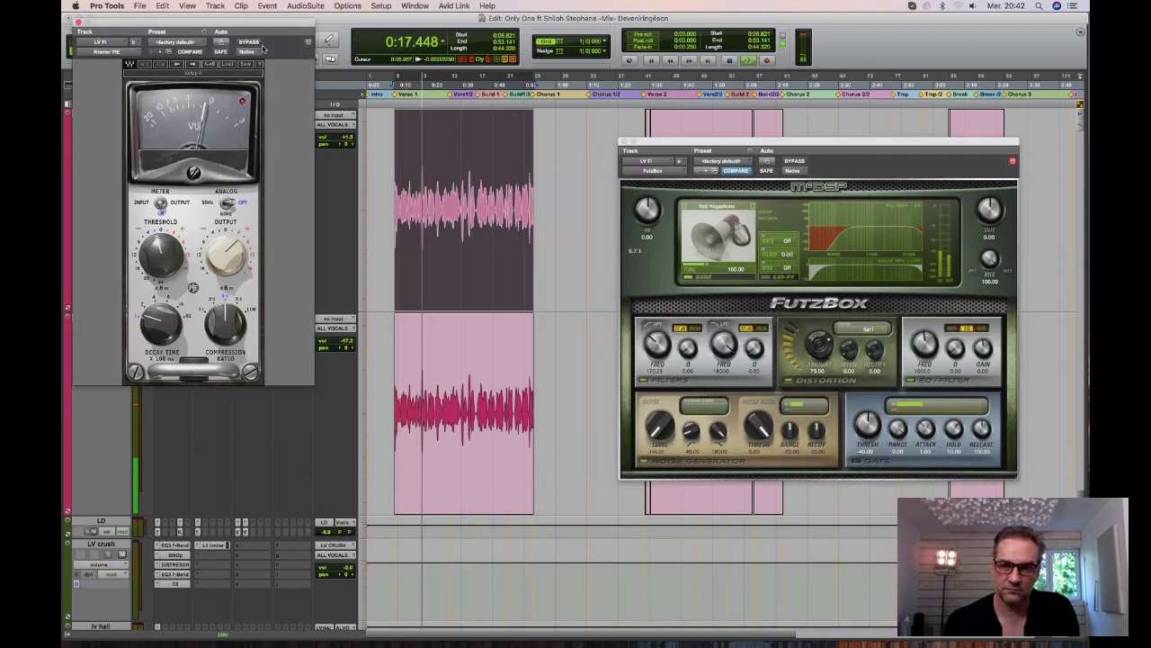
left_click_drag(264, 50, 505, 216)
left_click(795, 162)
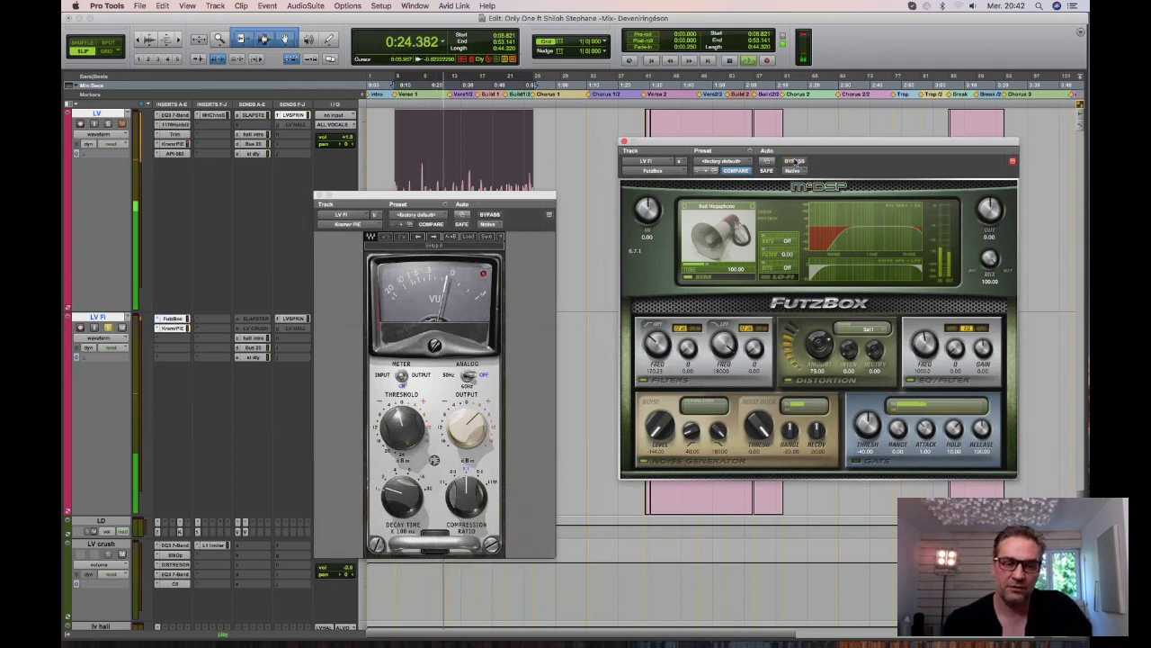
key("space")
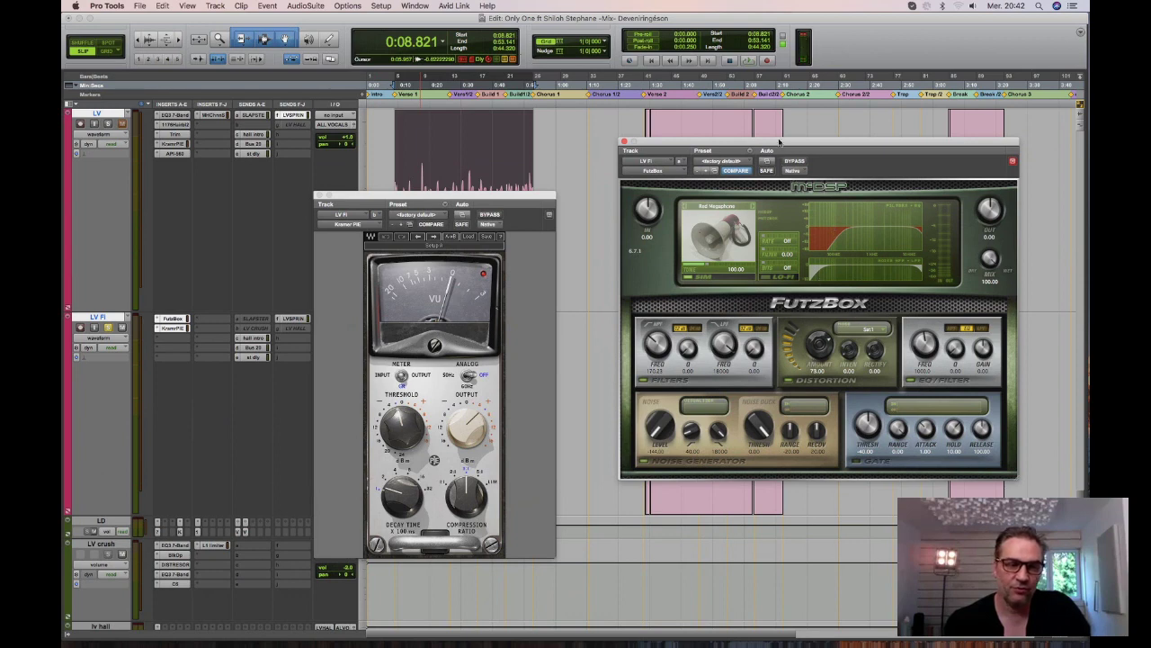
left_click_drag(779, 141, 752, 246)
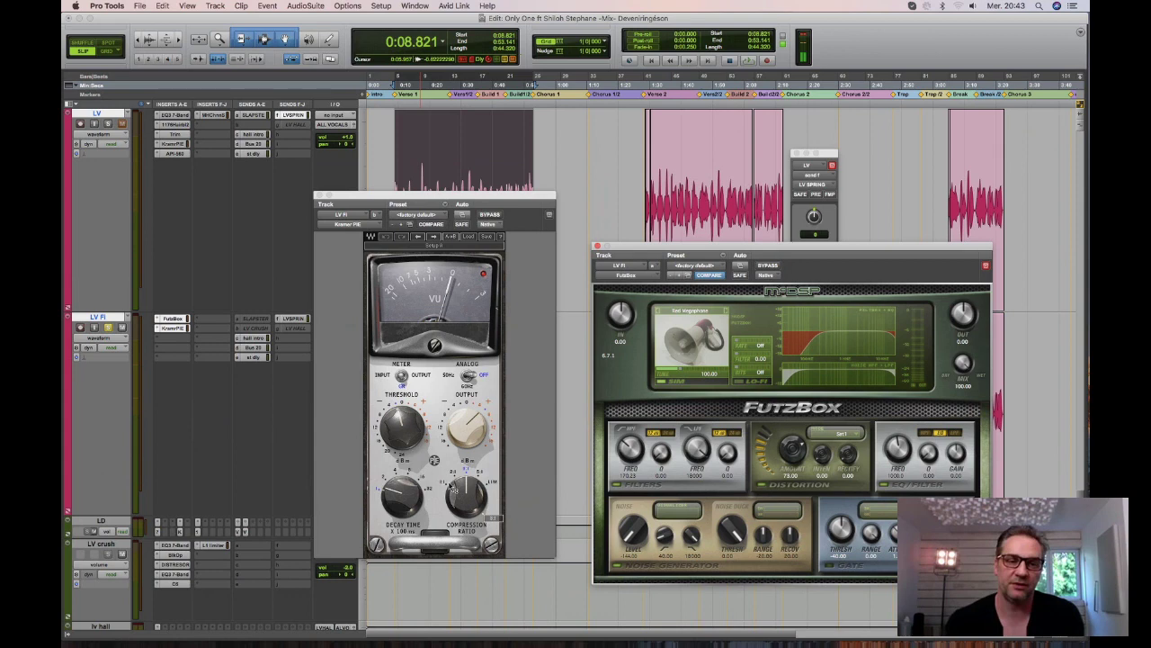
left_click_drag(421, 198, 438, 248)
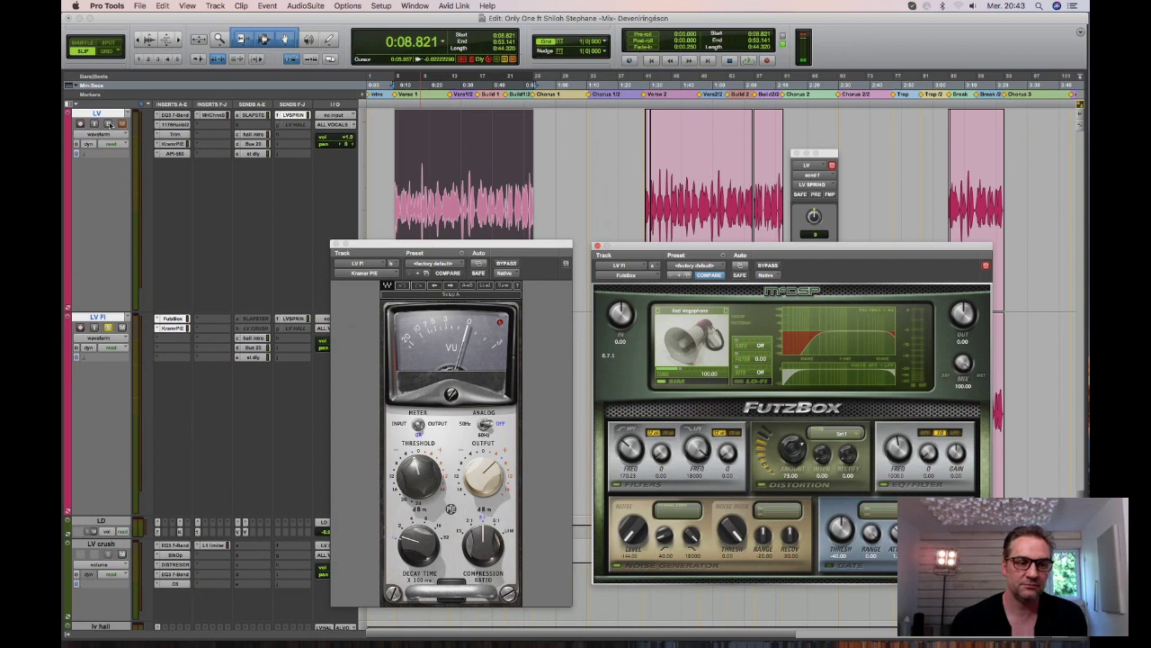
Play the Verse 1 section with LV and LV Fi soloed together, and close the Kramer PIE and FutzBox windows.
key("space")
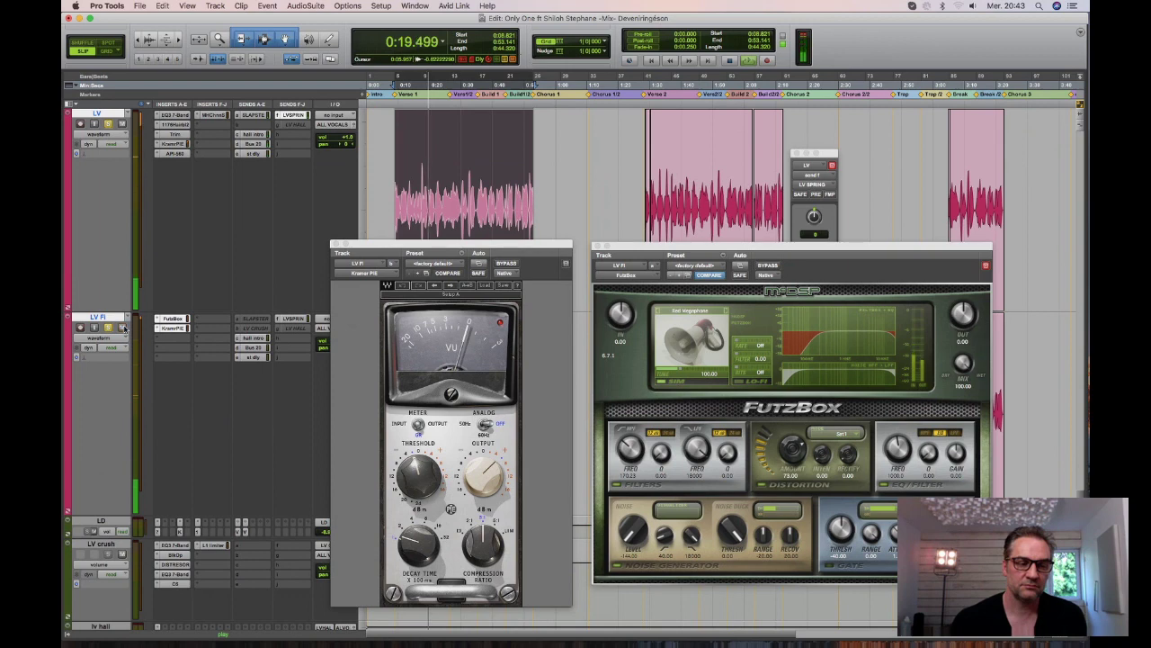
key("space")
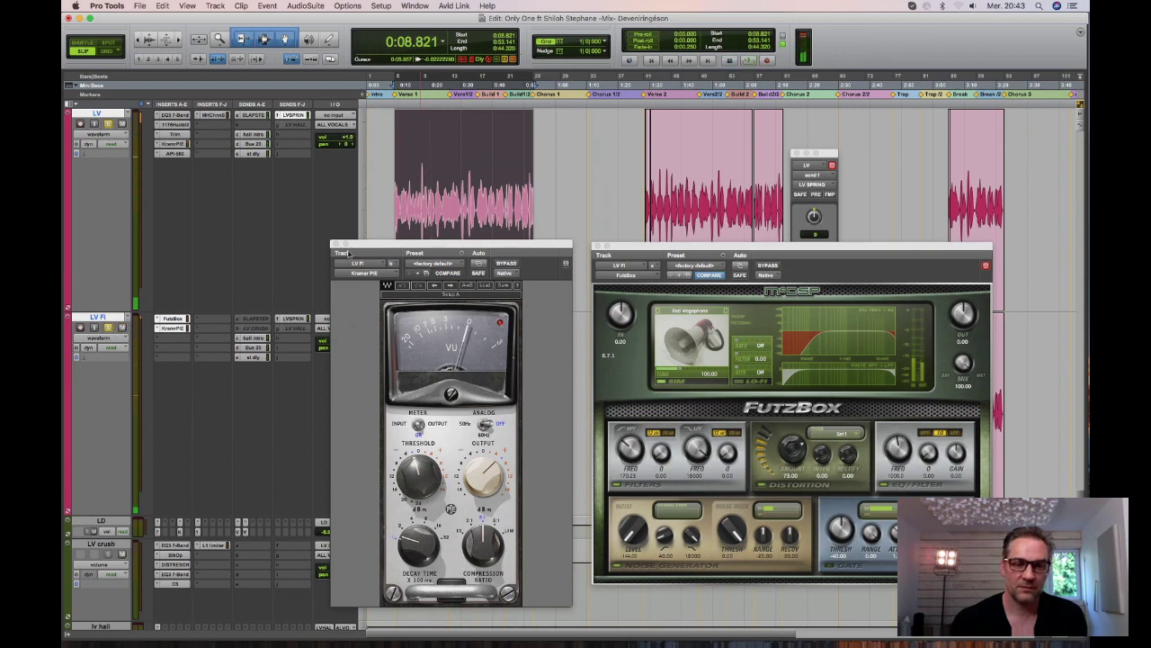
left_click(334, 245)
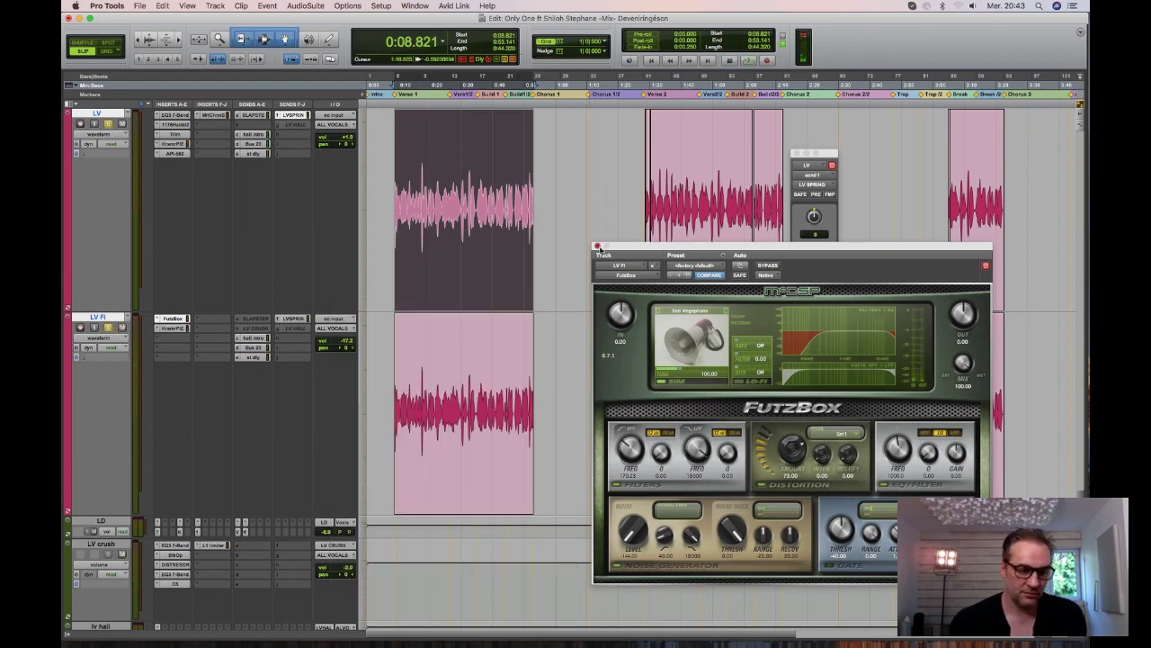
left_click(598, 245)
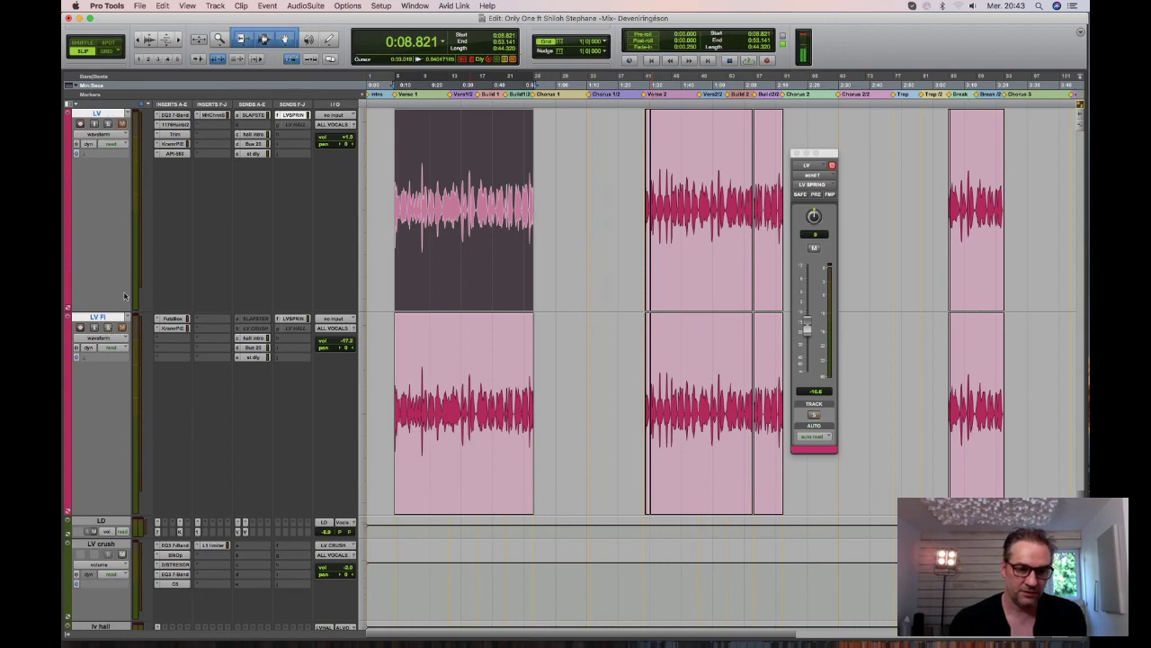
Shrink all tracks in the Edit window to their smallest height for an overview of the session.
scroll(115, 255, "up", 5)
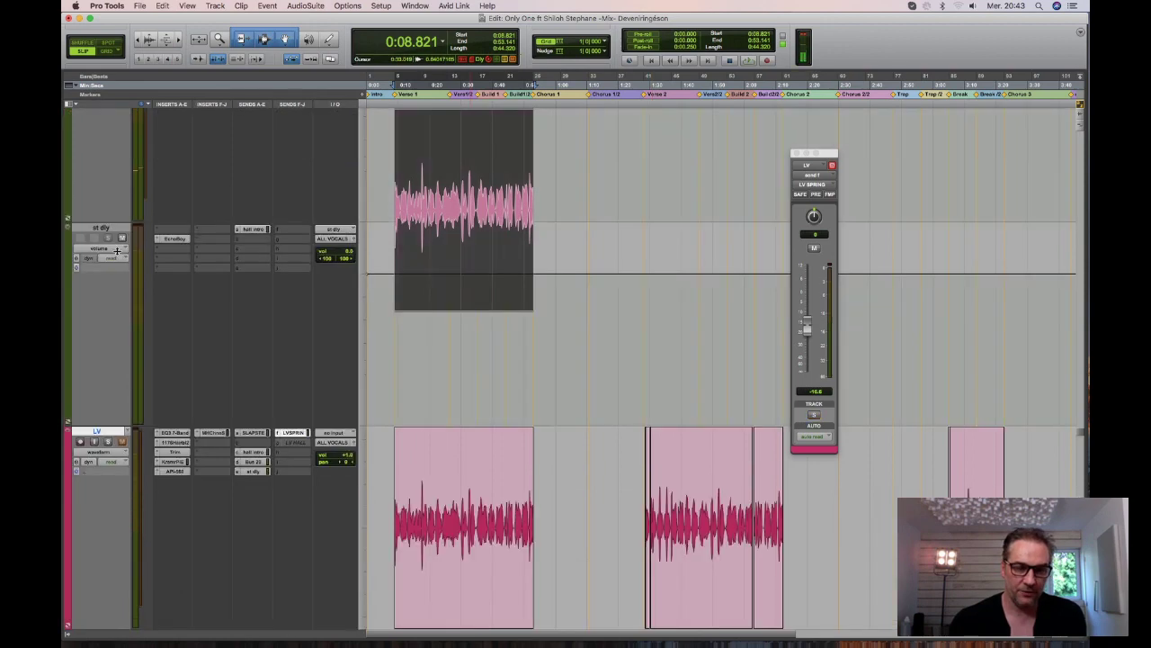
key("ctrl+alt+Down")
key("ctrl+alt+Down")
key("ctrl+alt+Down")
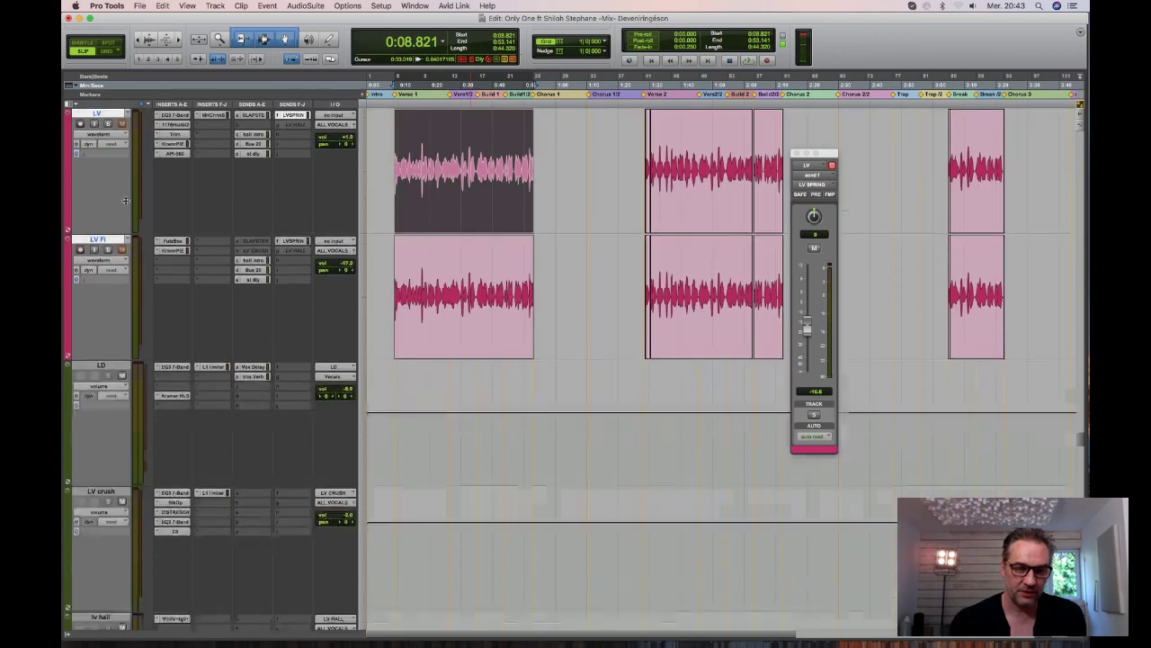
key("ctrl+alt+Down")
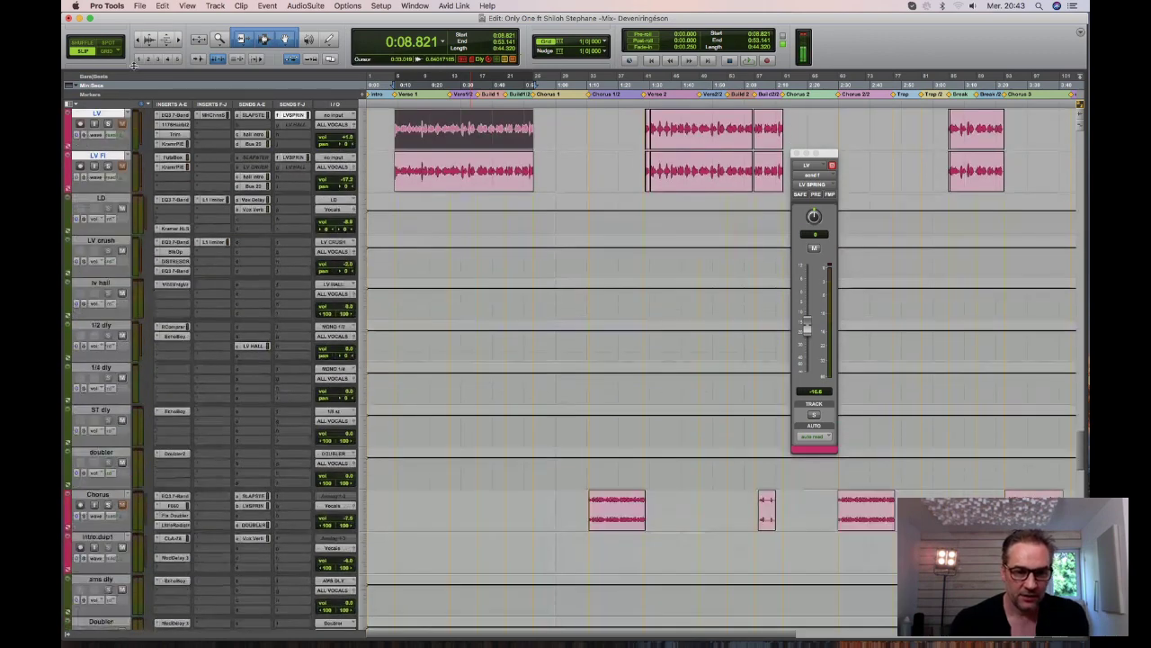
key("ctrl+alt+Down")
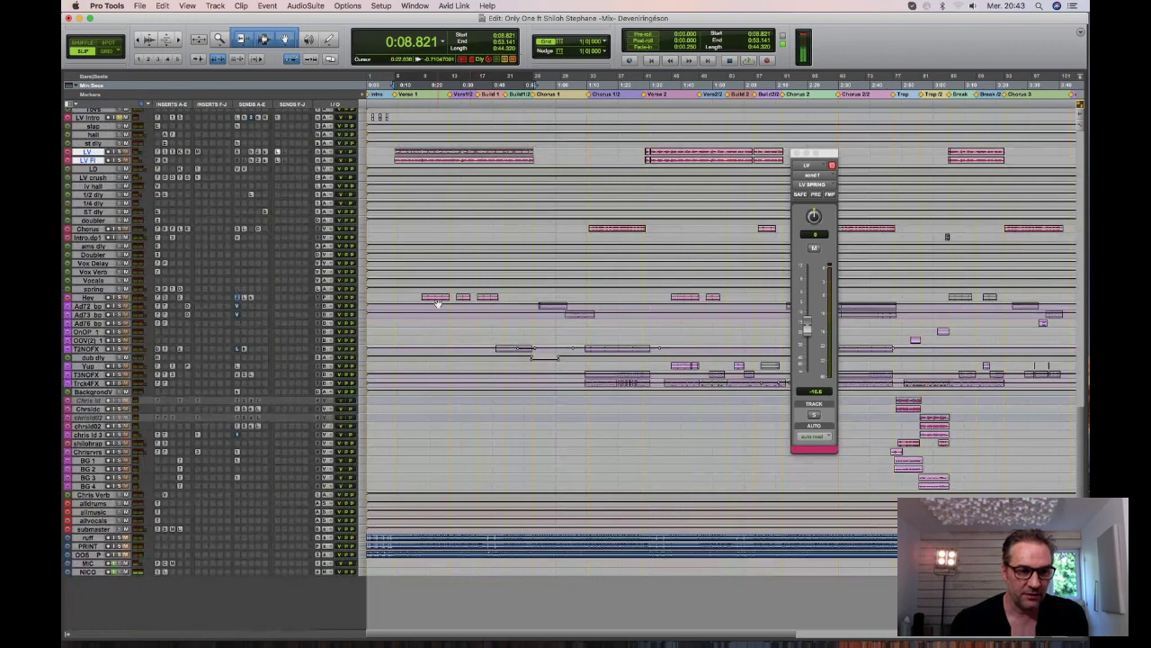
Select the first Hey clip in Verse 1, enlarge and solo the Hey track, and zoom the timeline in on the clip.
left_click(437, 300)
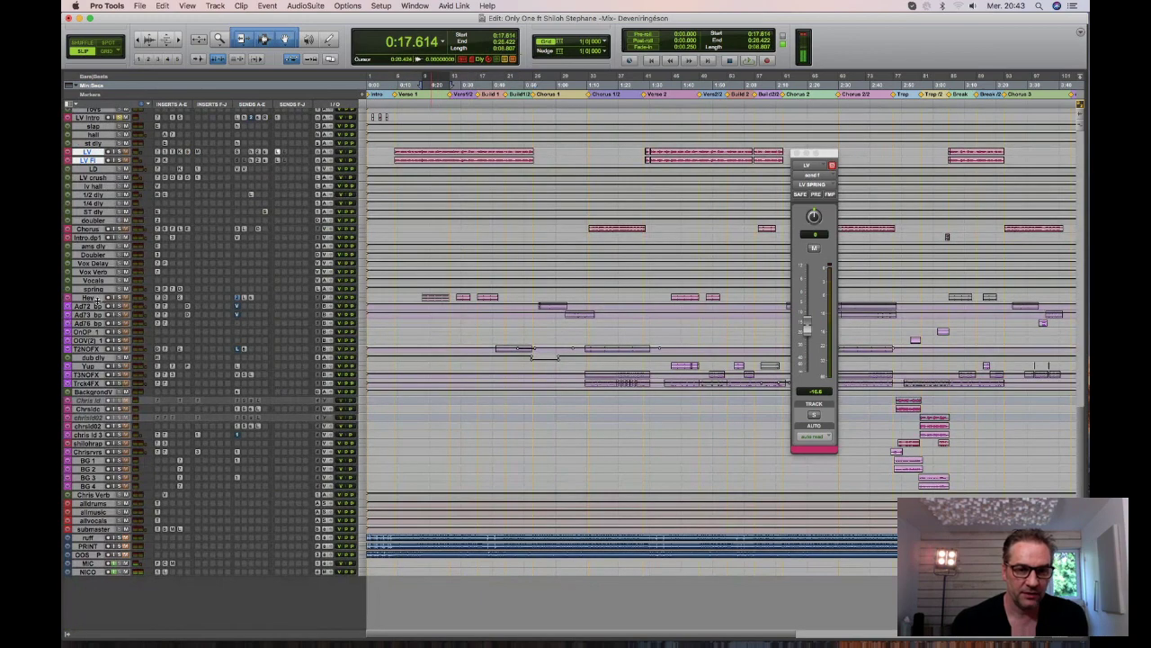
key("ctrl+Up")
key("ctrl+Up")
key("ctrl+Up")
key("ctrl+Up")
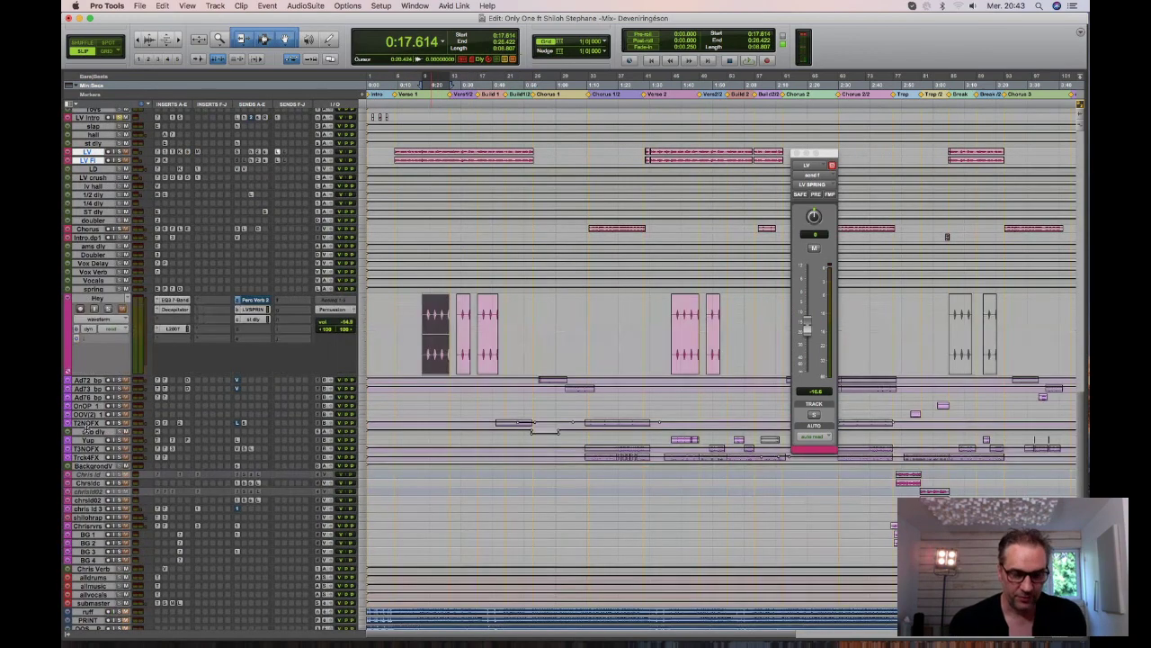
key("ctrl+bracketright")
key("ctrl+bracketright")
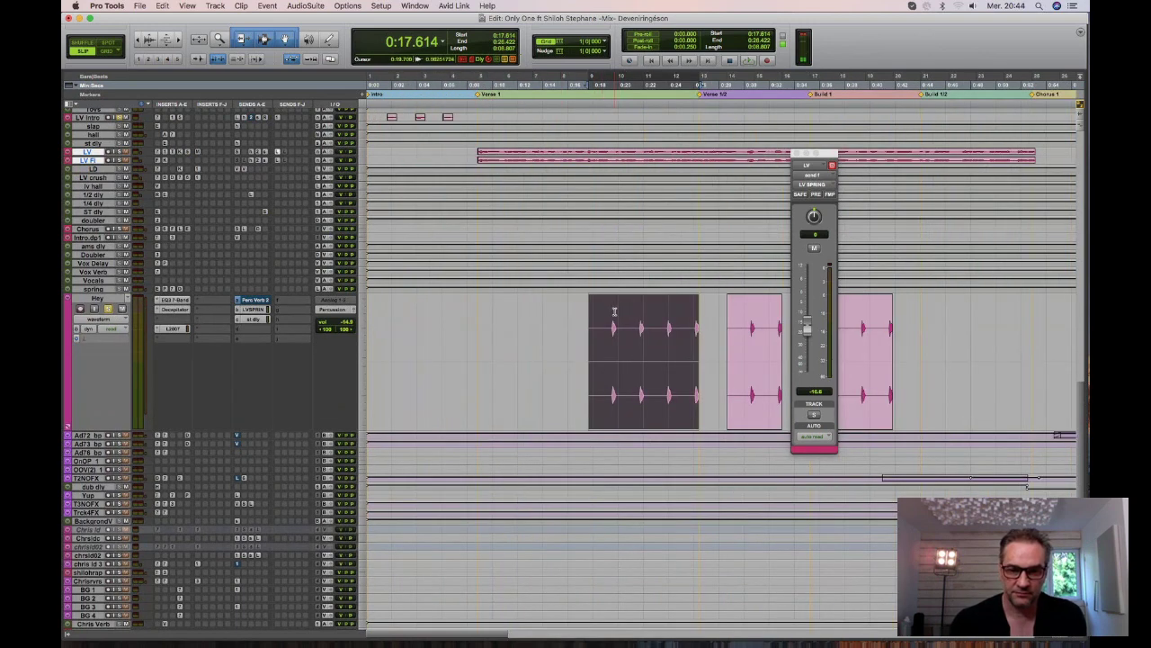
Play only the first Hey hit and compare it with the EQ3 7-Band, Decapitator and L2007 inserts bypassed and active.
left_click_drag(611, 314, 632, 315)
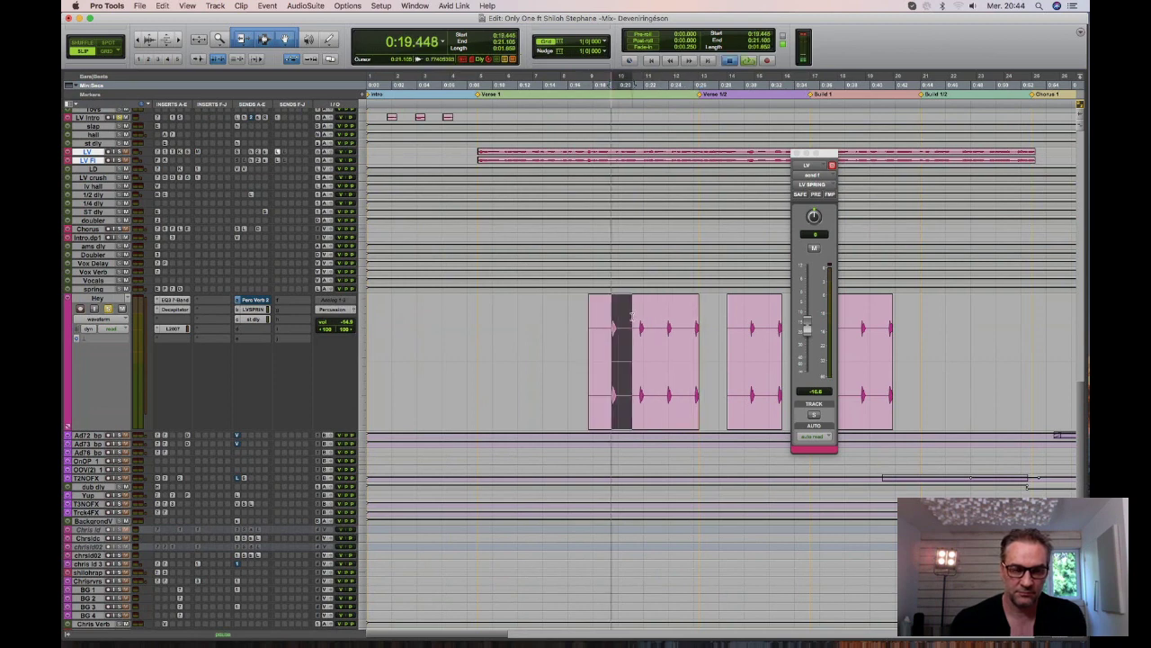
key("space")
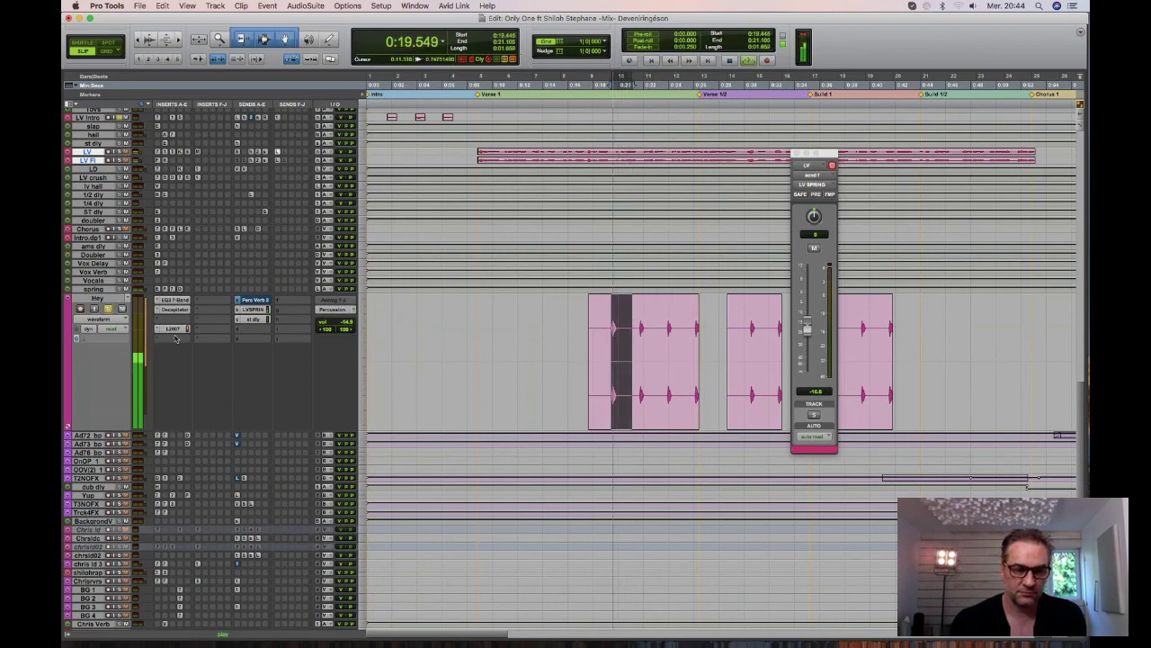
left_click(173, 300, "super")
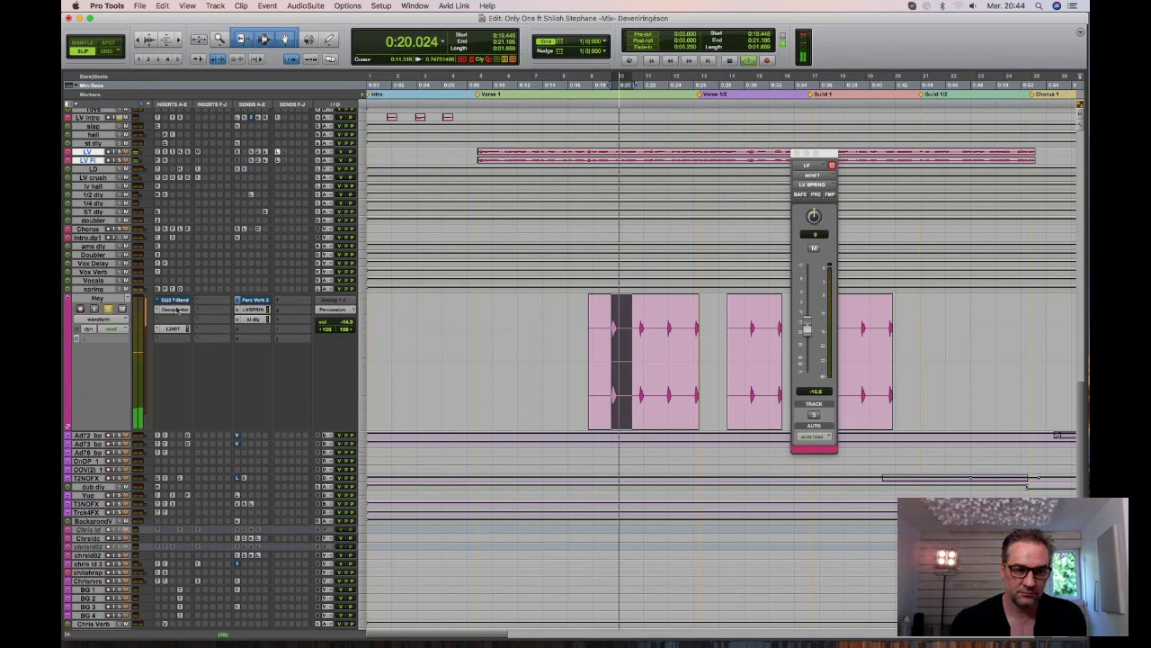
left_click(175, 309, "super")
left_click(174, 328, "super")
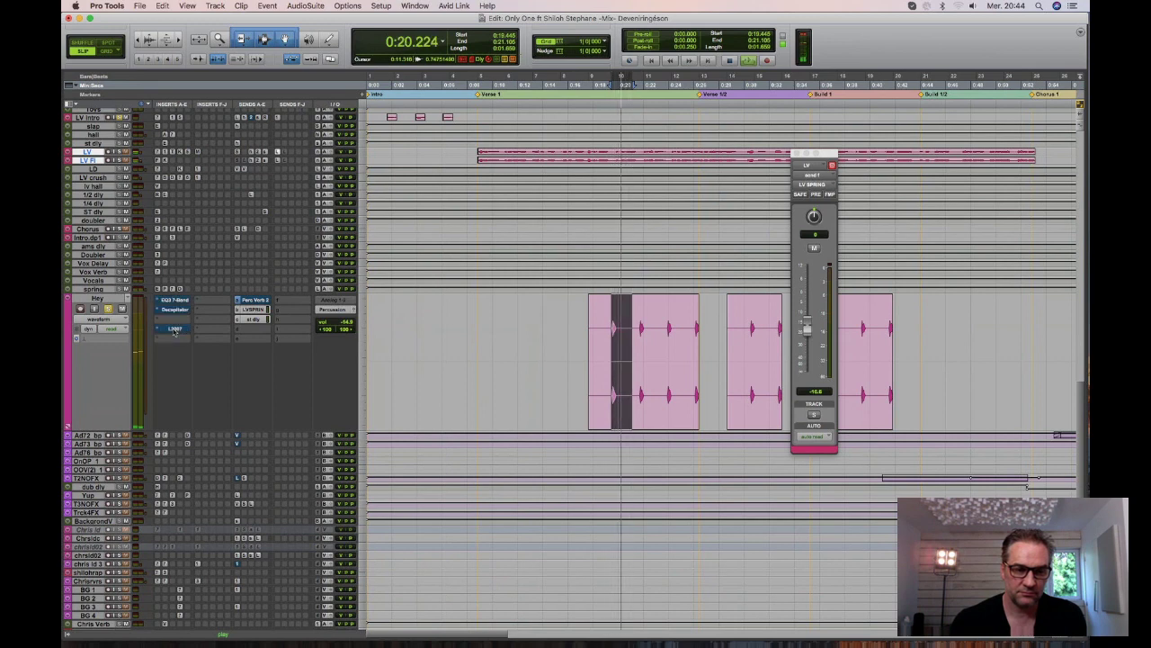
left_click(119, 303)
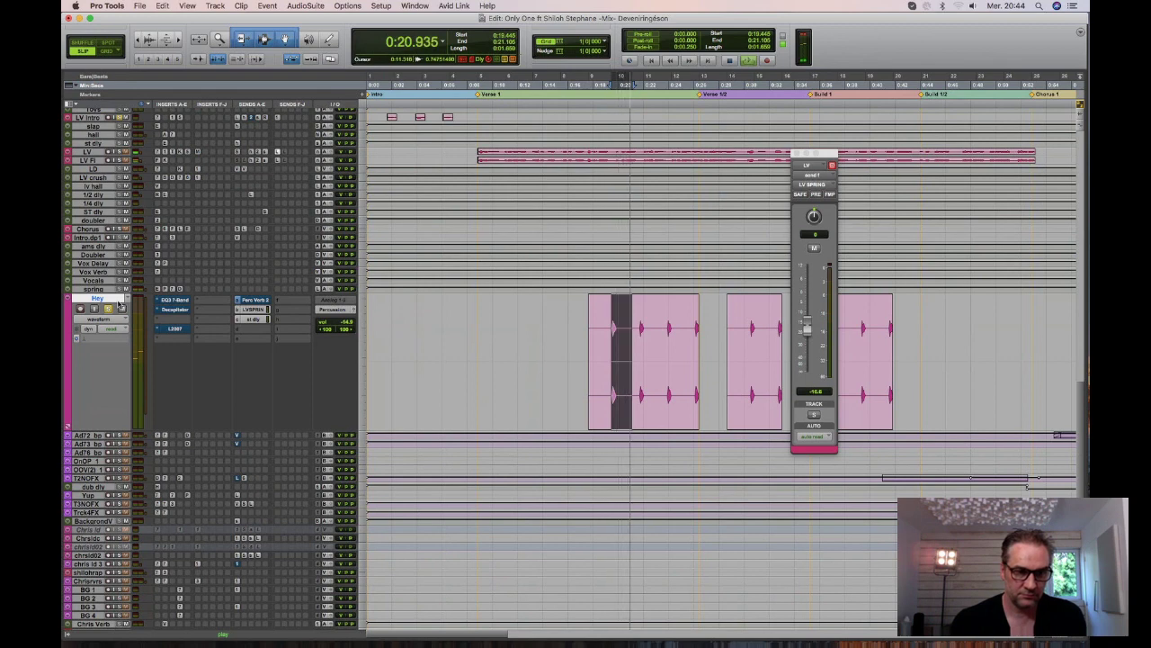
key("shift+a")
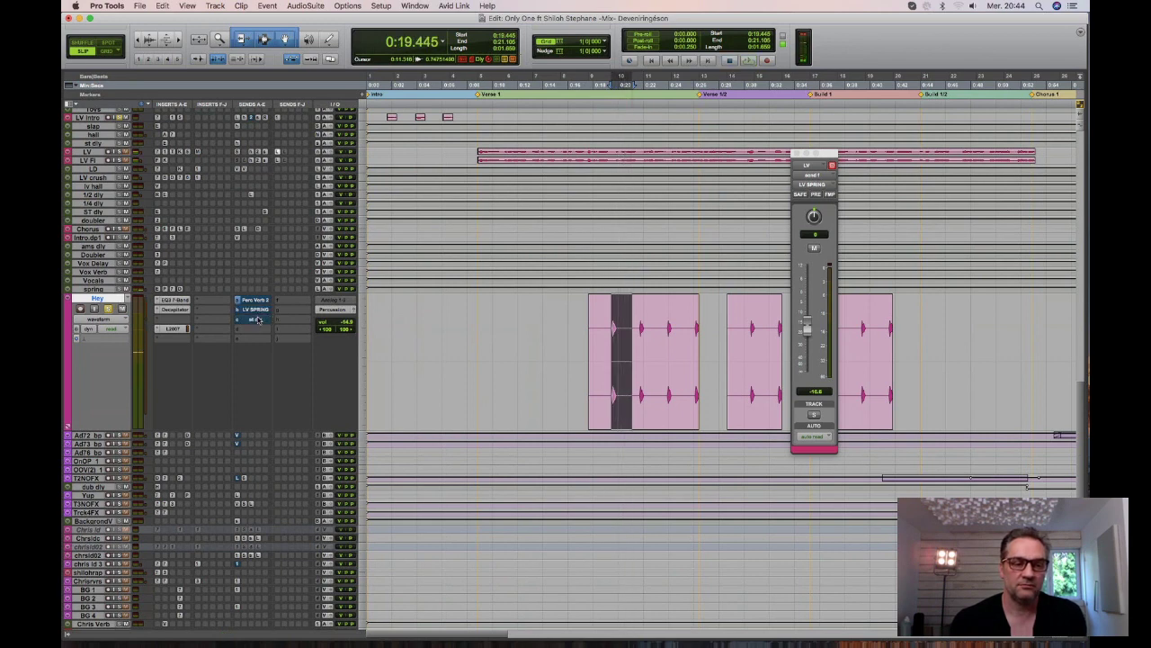
Play the Hey hit with its LV SPRING and st dly sends muted, and again with LV SPRING unmuted from its send window.
key("space")
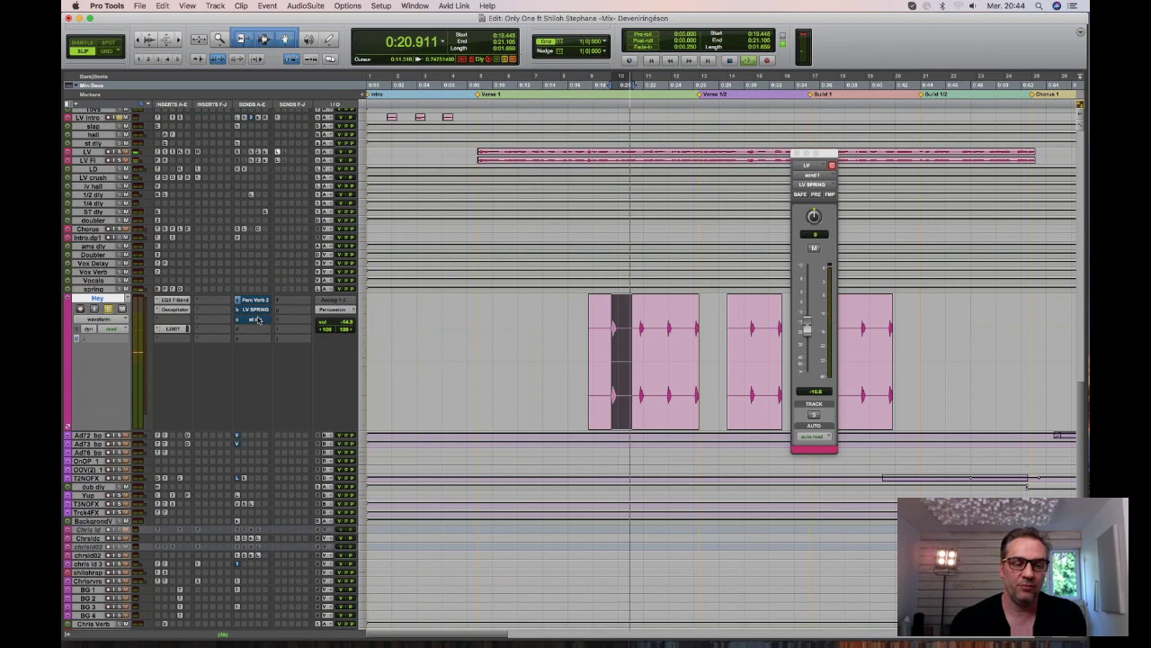
key("space")
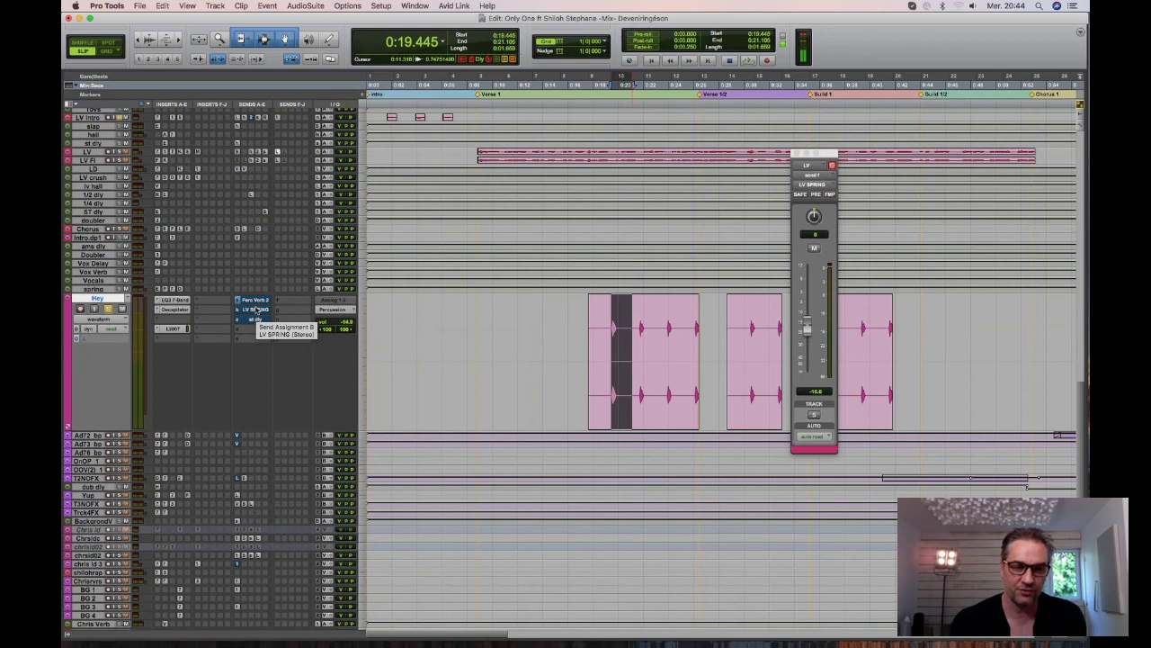
left_click(255, 310)
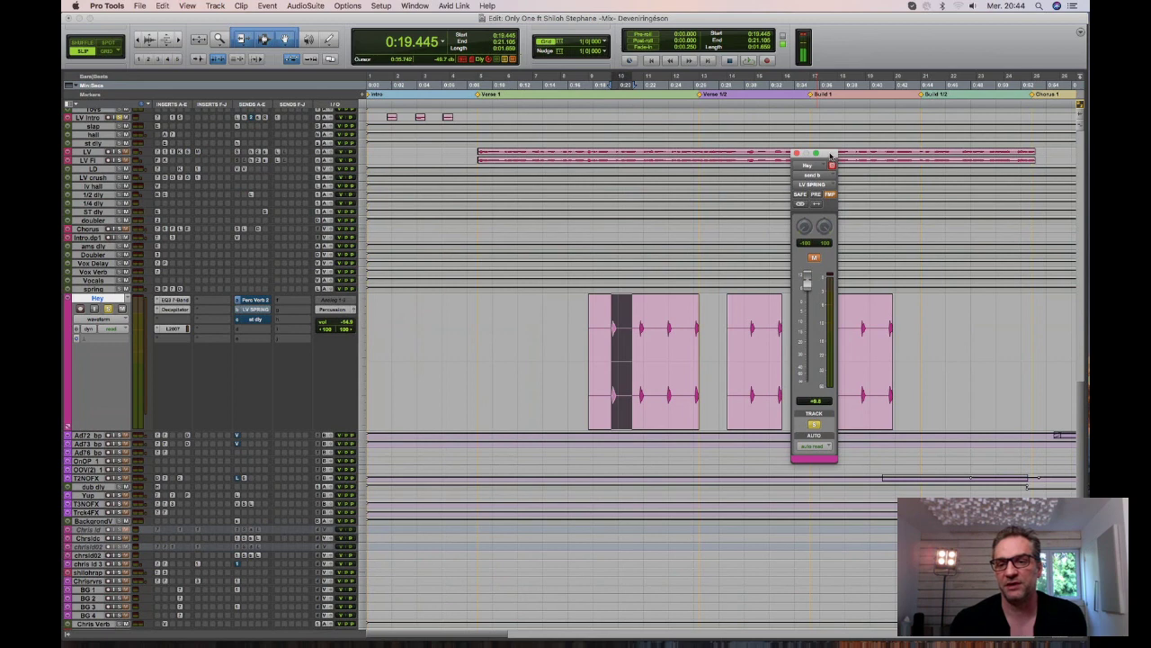
left_click_drag(830, 155, 983, 170)
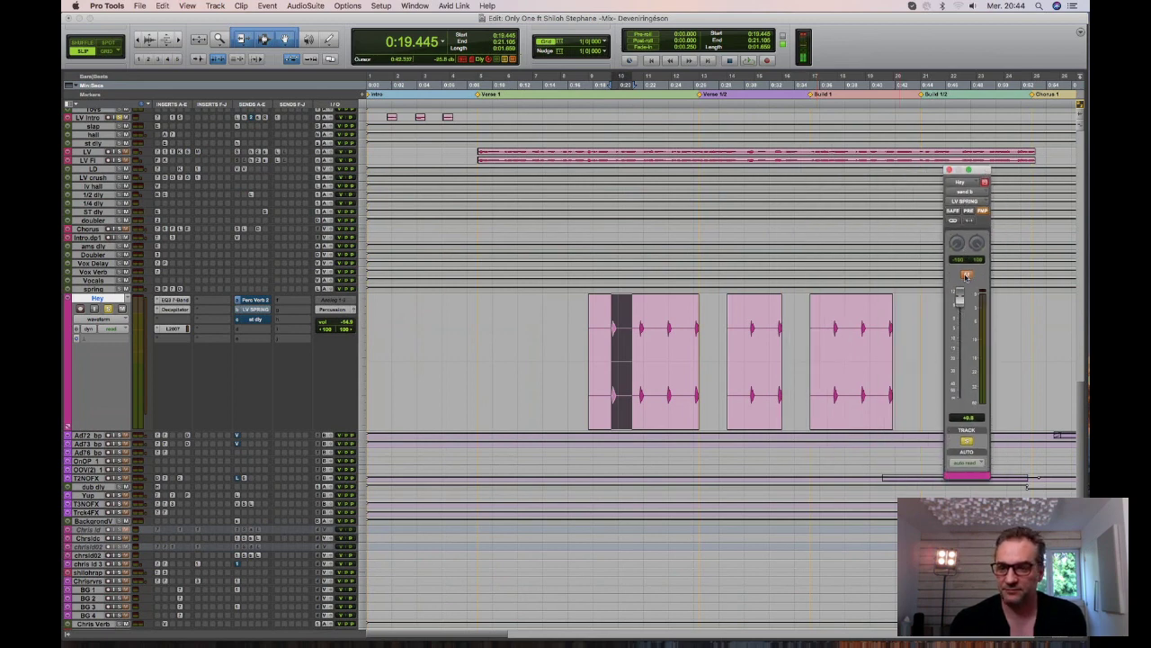
left_click(967, 275)
key("space")
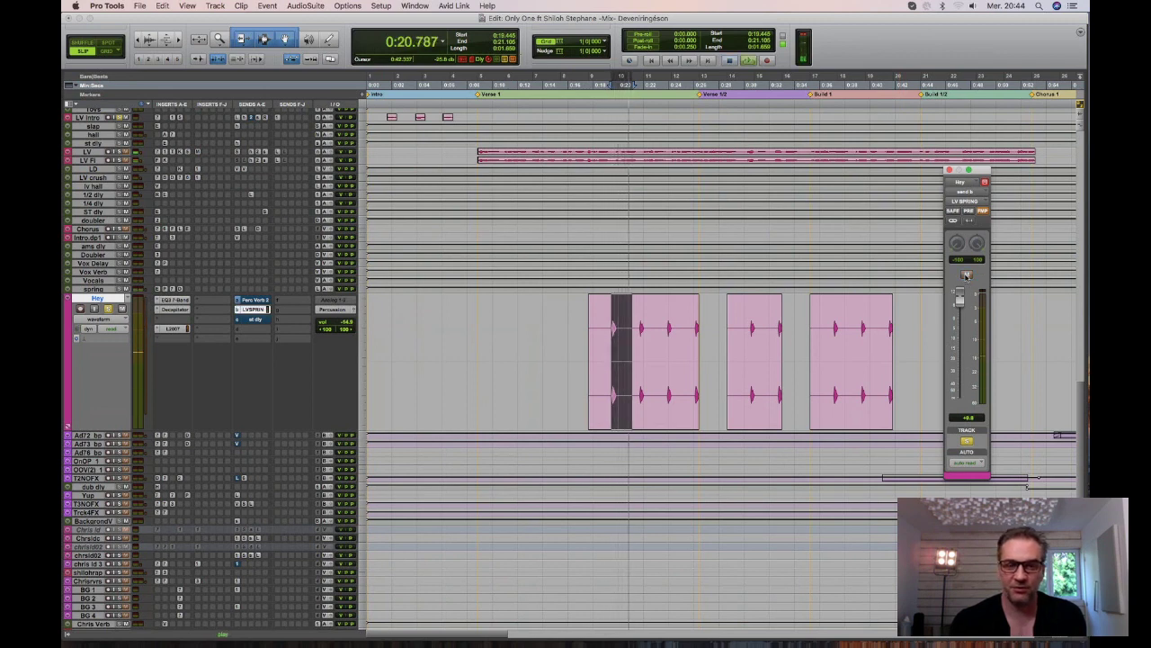
key("space")
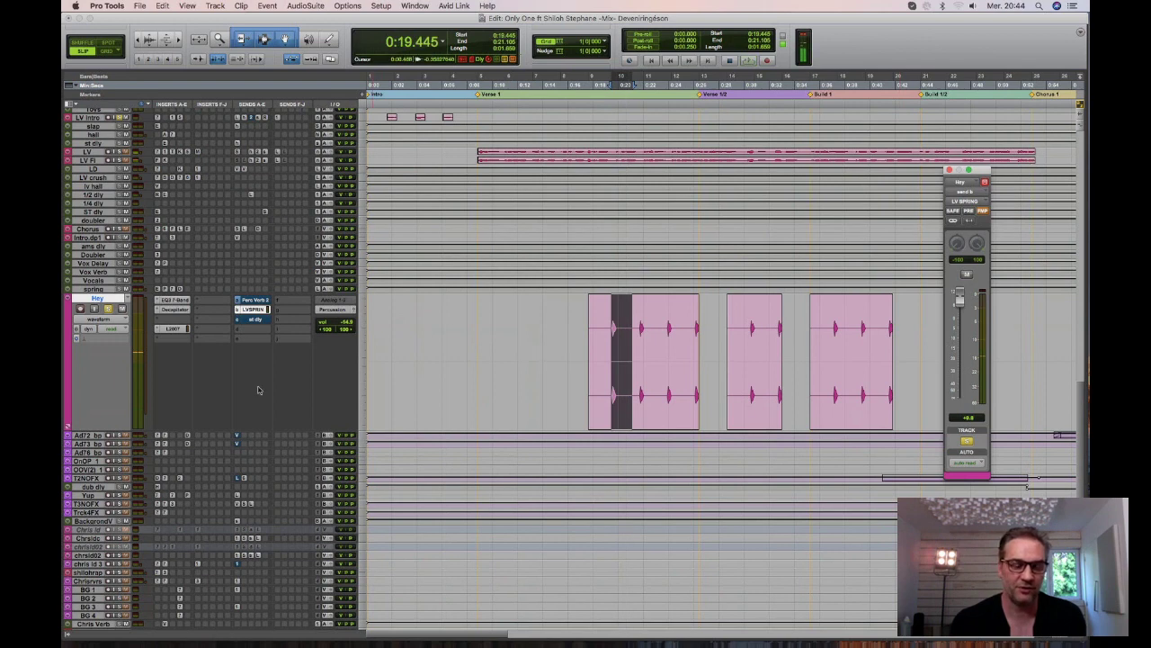
Open Hey's st dly send, unmute it and play the hit with the stereo delay added.
left_click(254, 320)
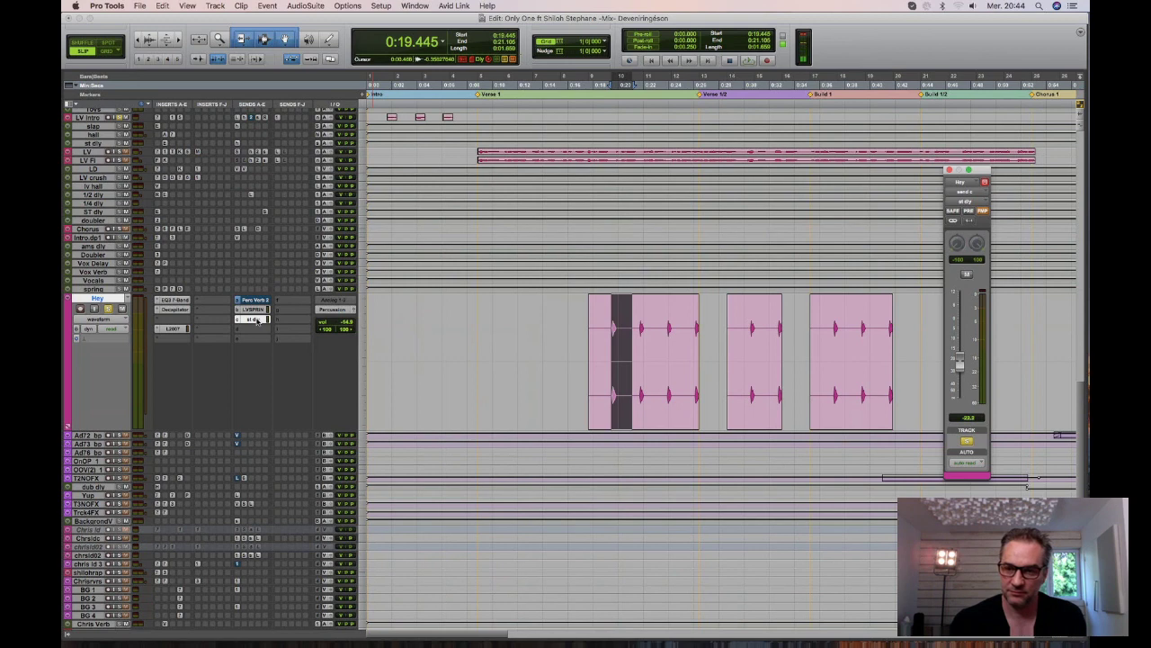
key("space")
left_click(967, 275)
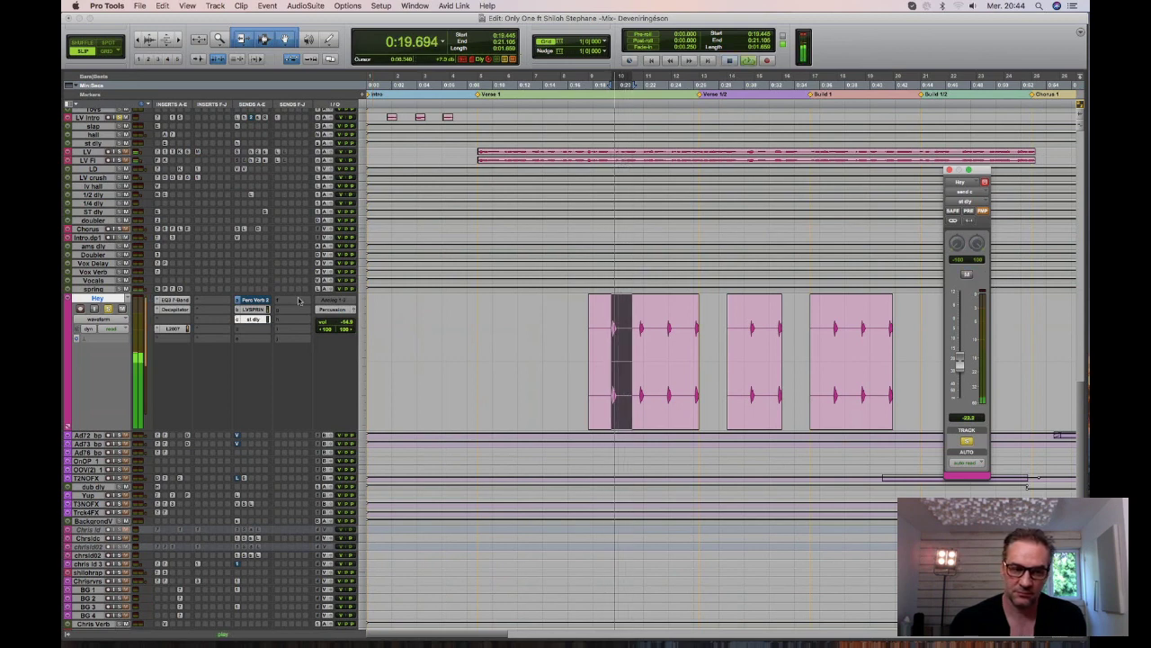
key("space")
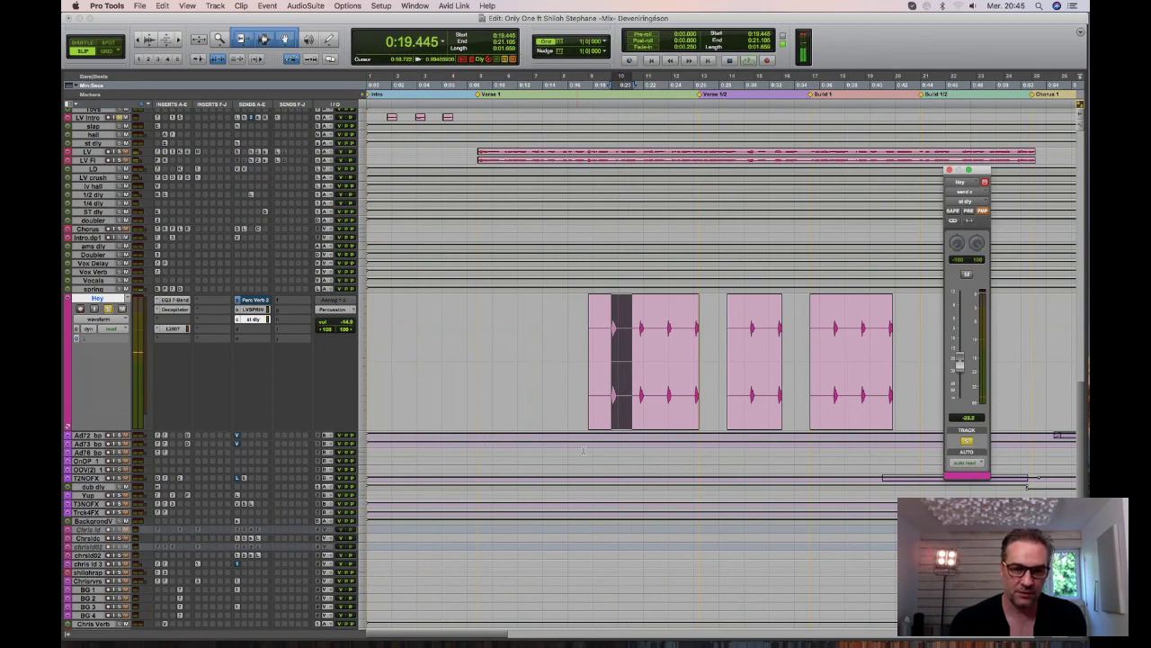
Take Hey out of solo, and enlarge the Chorus and Intro.dup1 tracks with the Chorus 1/2 clip in view.
scroll(582, 450, "down", 5)
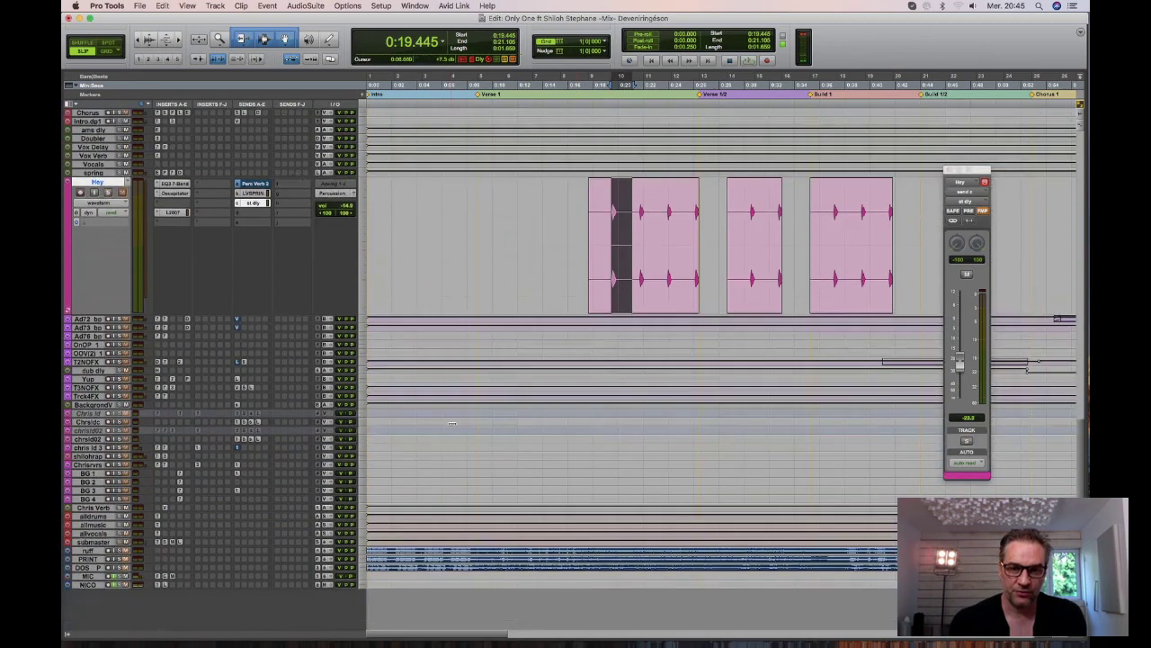
scroll(452, 422, "up", 15)
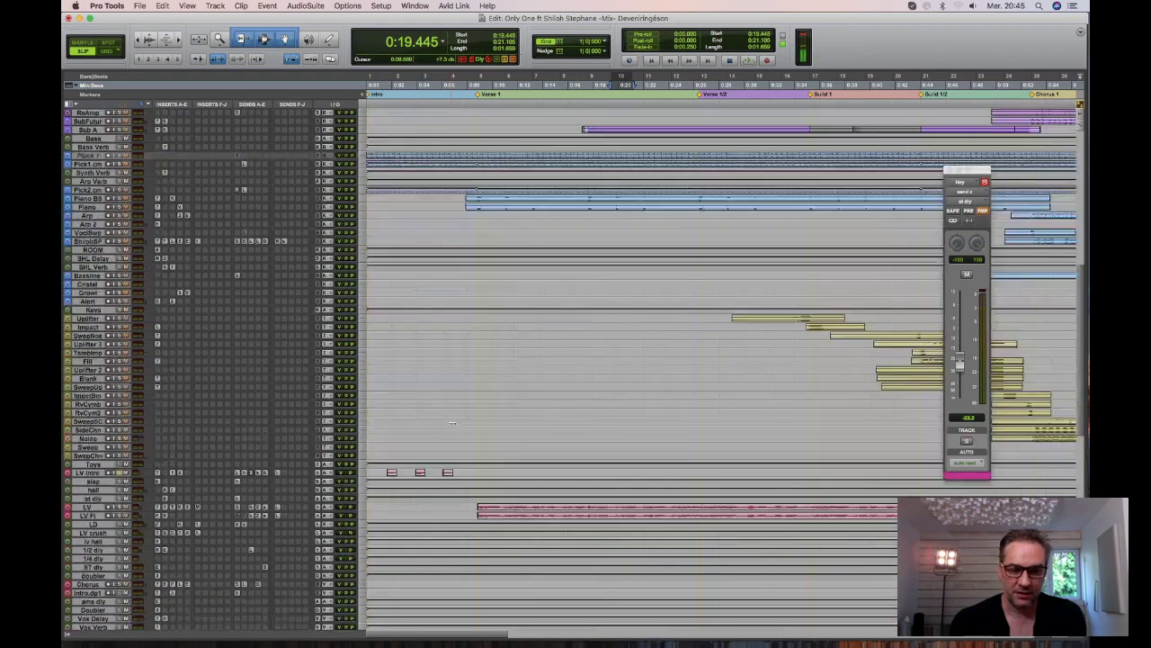
scroll(452, 423, "up", 1)
scroll(452, 423, "down", 2)
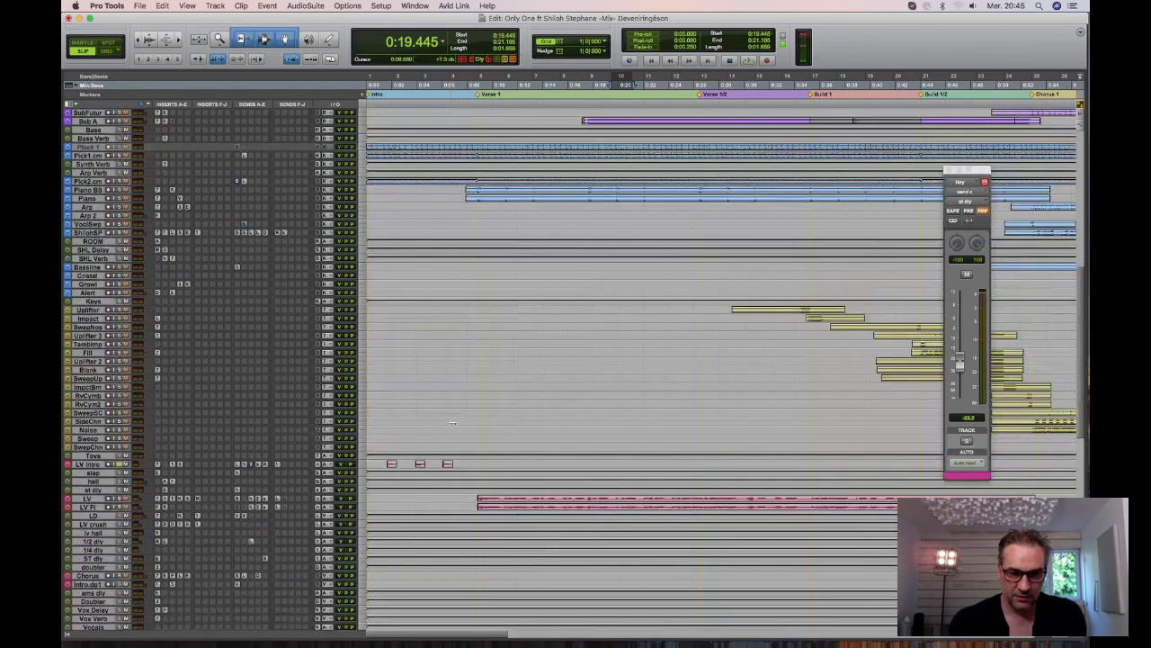
key("r")
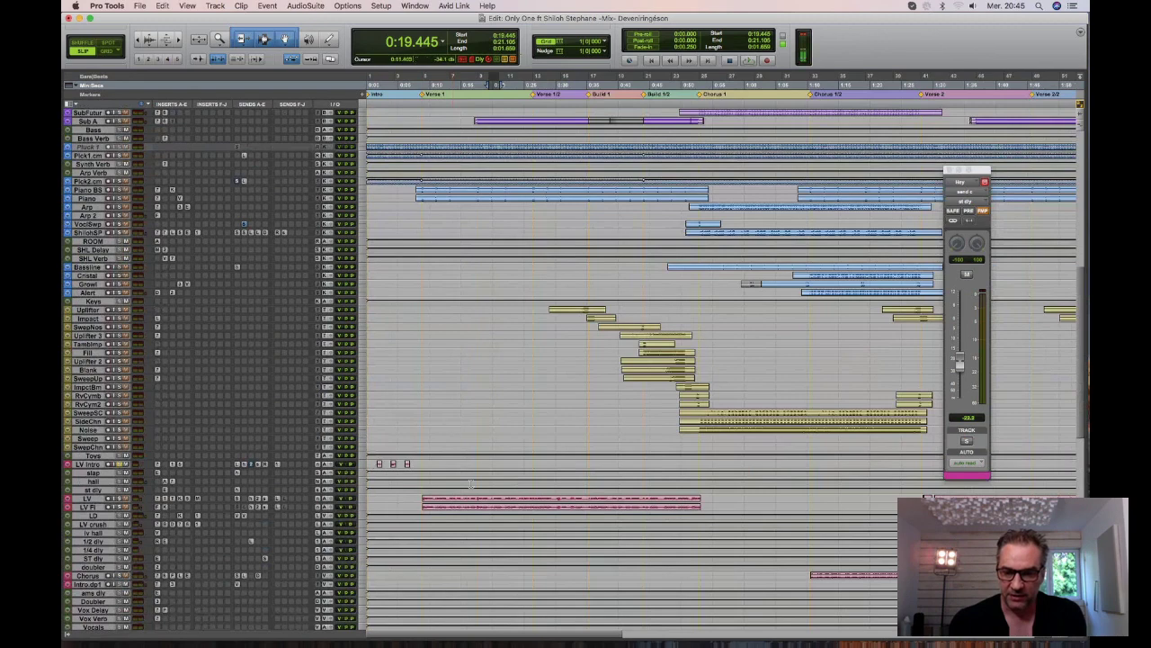
scroll(797, 537, "down", 3)
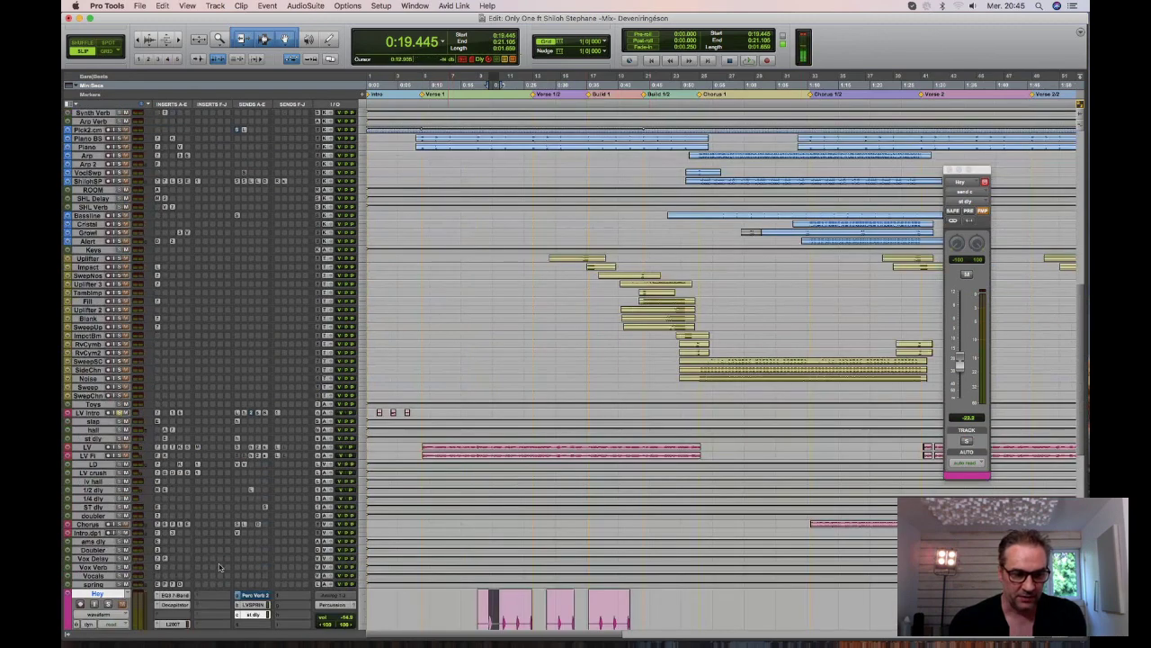
left_click(90, 523)
left_click(94, 533, "shift")
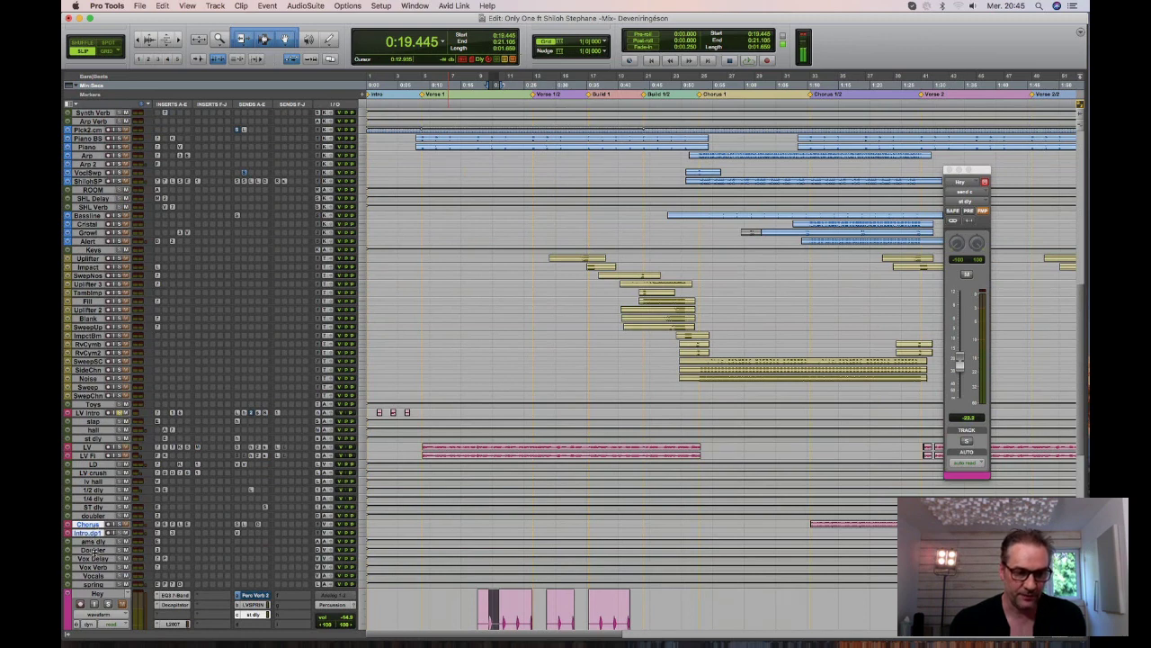
key("ctrl+Up")
key("ctrl+Up")
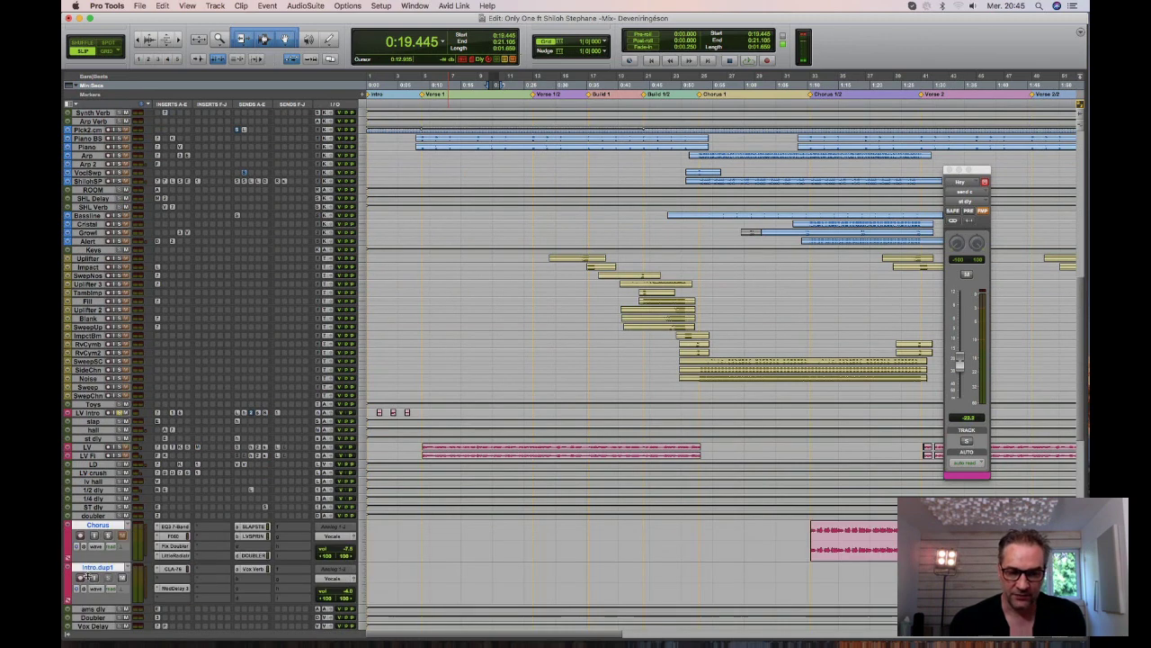
scroll(542, 546, "right", 6)
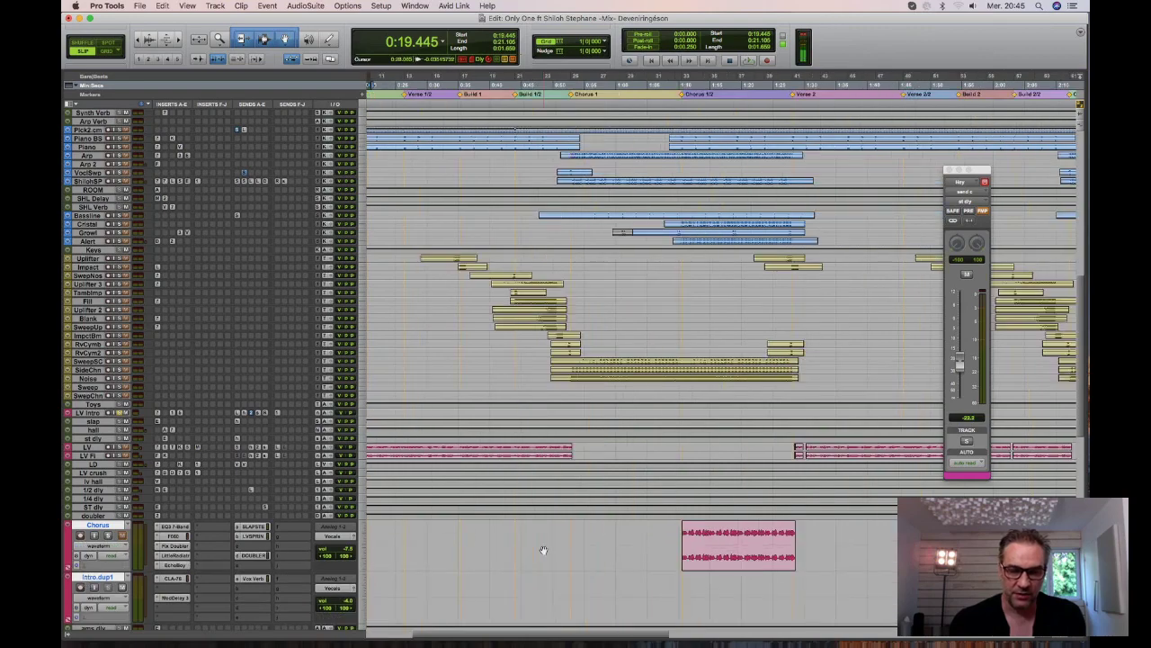
scroll(543, 549, "down", 2)
scroll(543, 550, "down", 9)
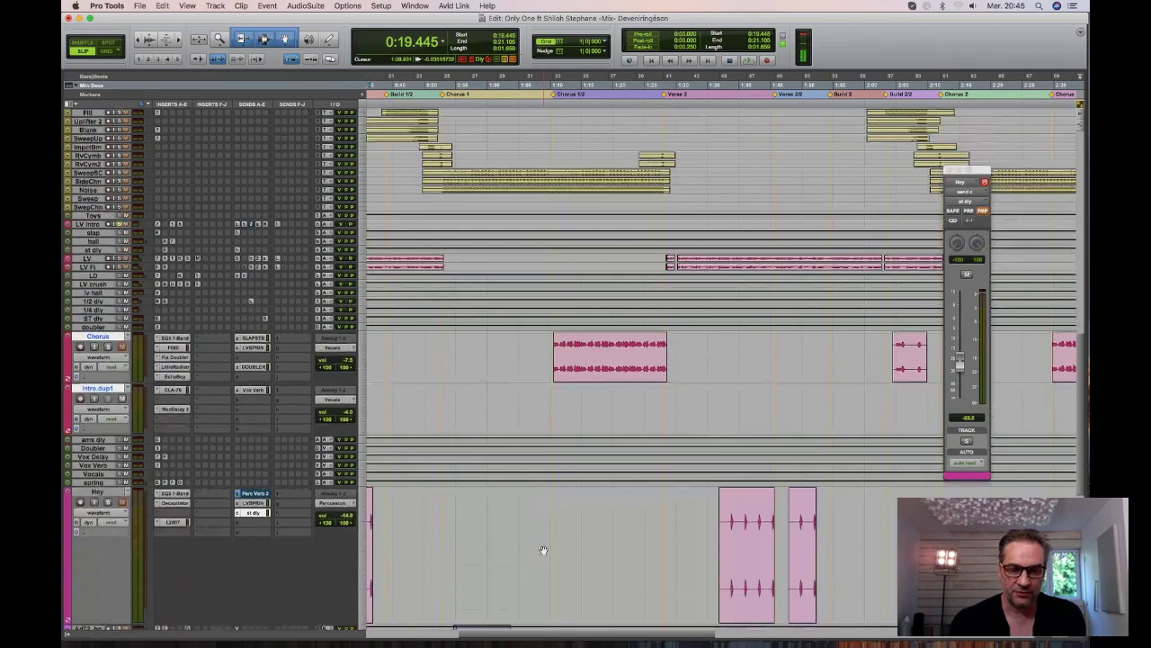
Select the Chorus 1/2 clip on the Chorus track, solo that track and increase its height.
scroll(543, 549, "down", 2)
left_click(567, 328)
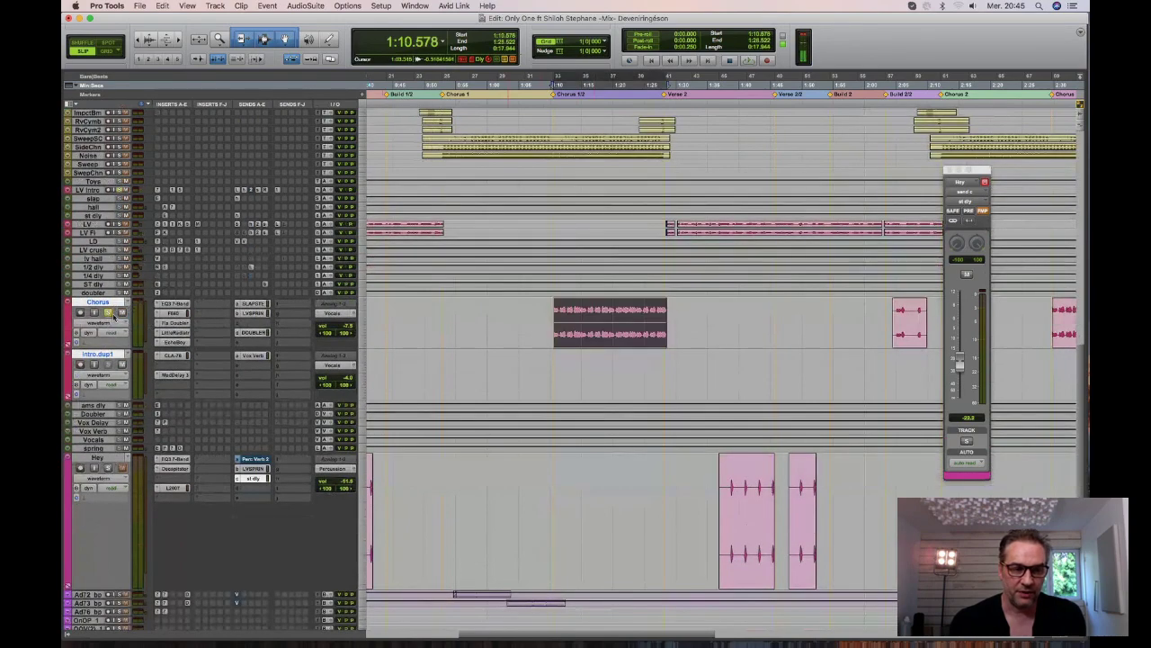
key("ctrl+Up")
key("ctrl+Up")
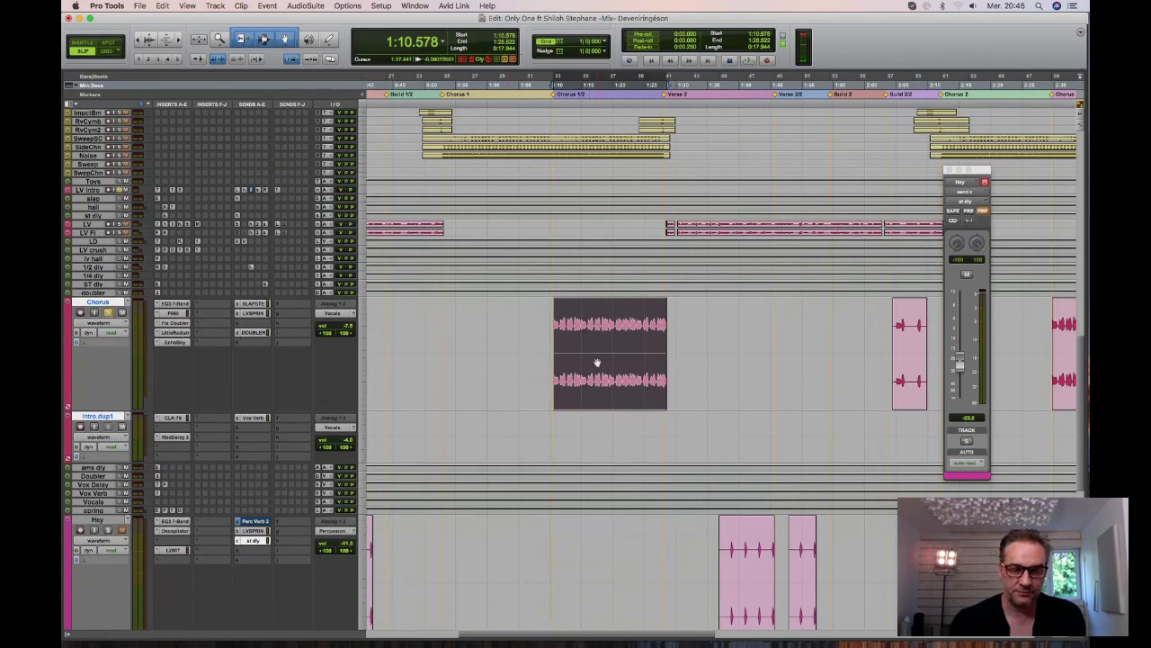
Play the soloed Chorus vocals and compare them with all track inserts active and bypassed.
key("space")
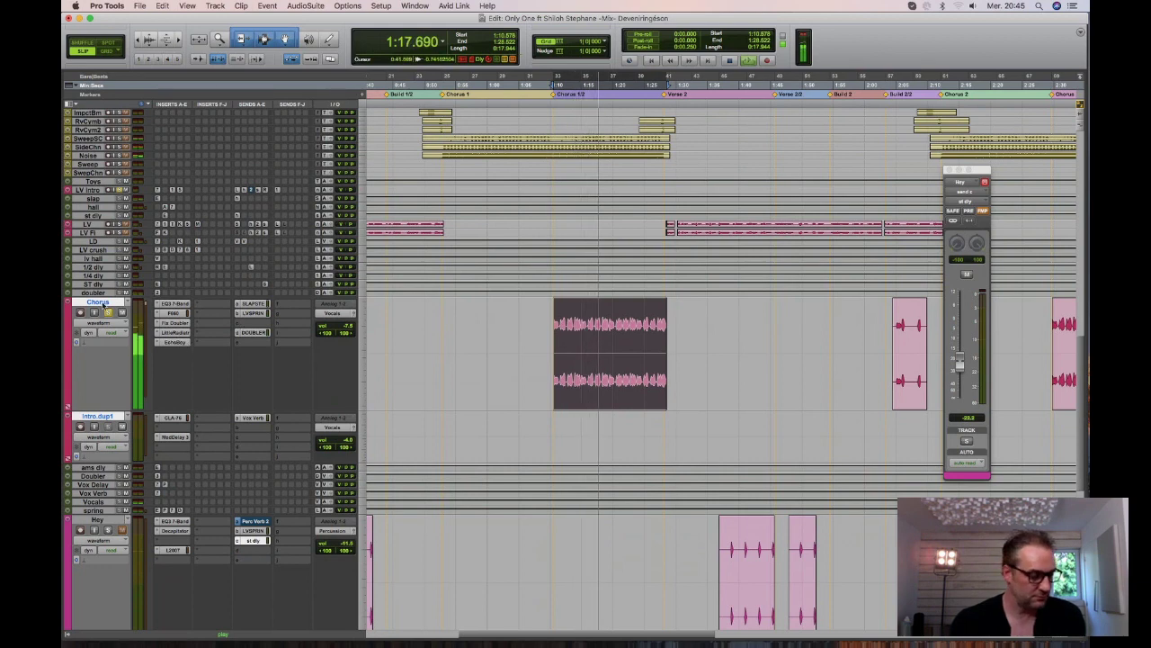
key("shift+a")
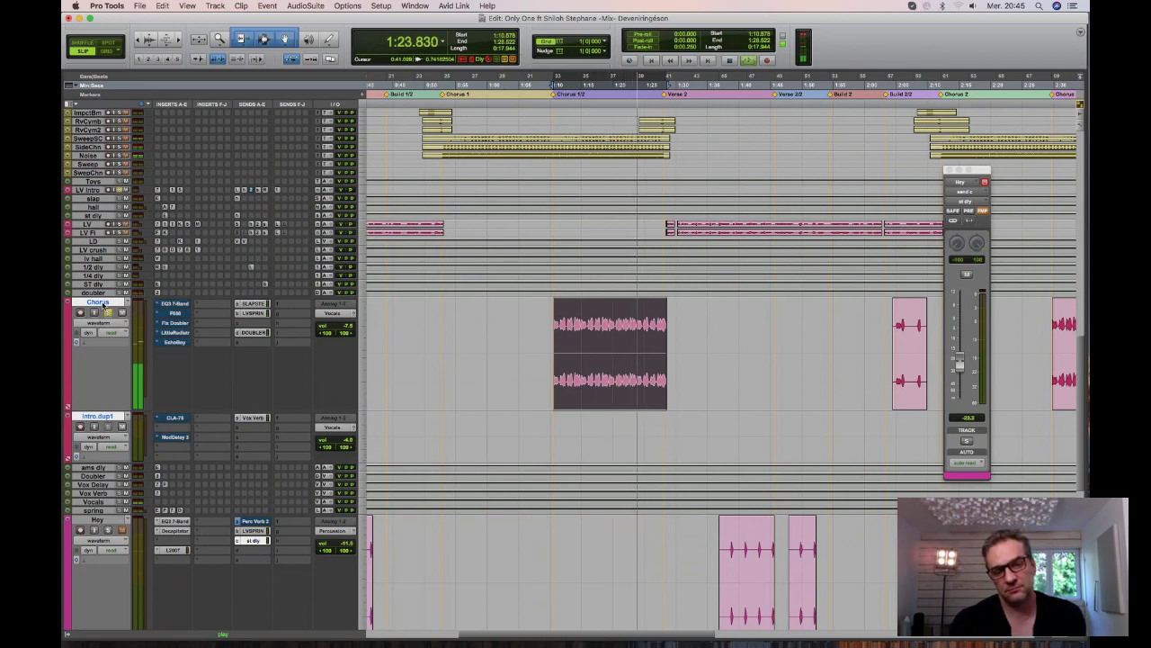
key("shift+a")
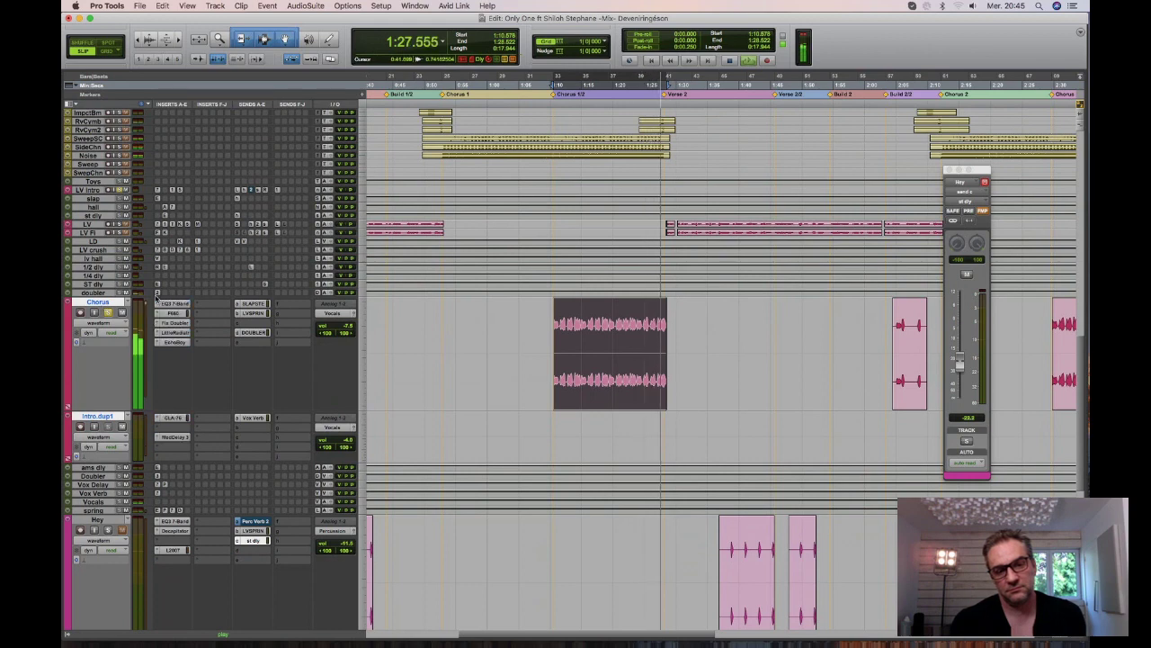
key("space")
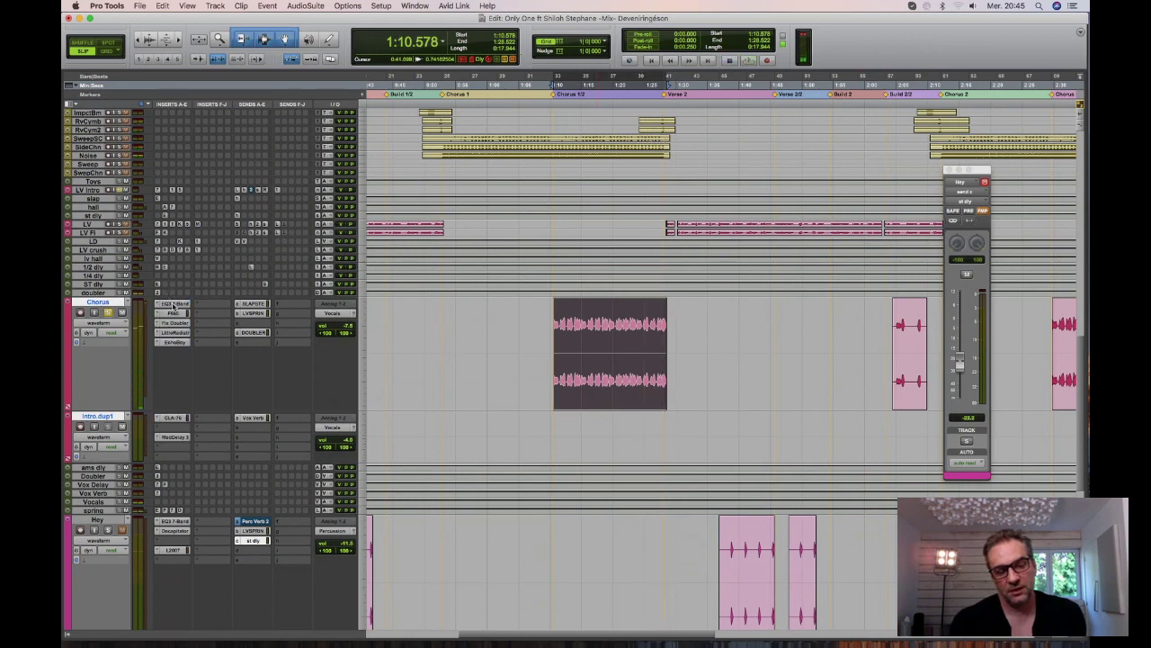
Inspect the EQ3 7-Band settings and the Fairchild 660 compressor inserted on Chorus.
left_click(173, 304)
left_click_drag(749, 254, 334, 29)
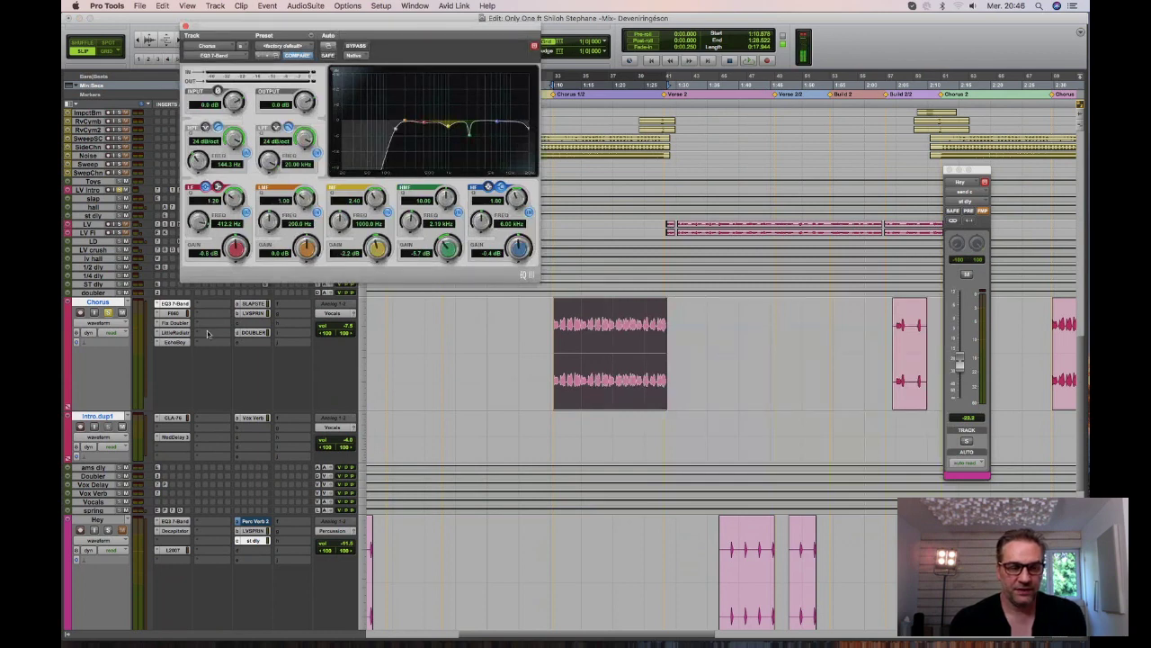
left_click(173, 313)
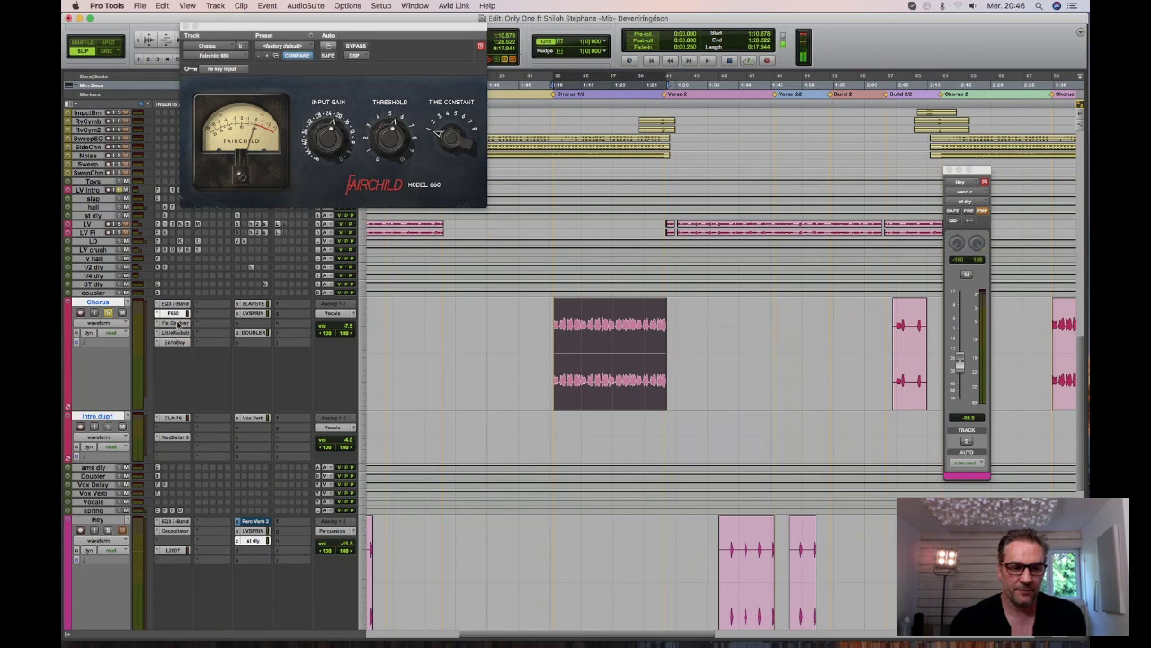
Open Chorus's Fix Doubler insert and play the clip with the doubler bypassed and active.
left_click(178, 323)
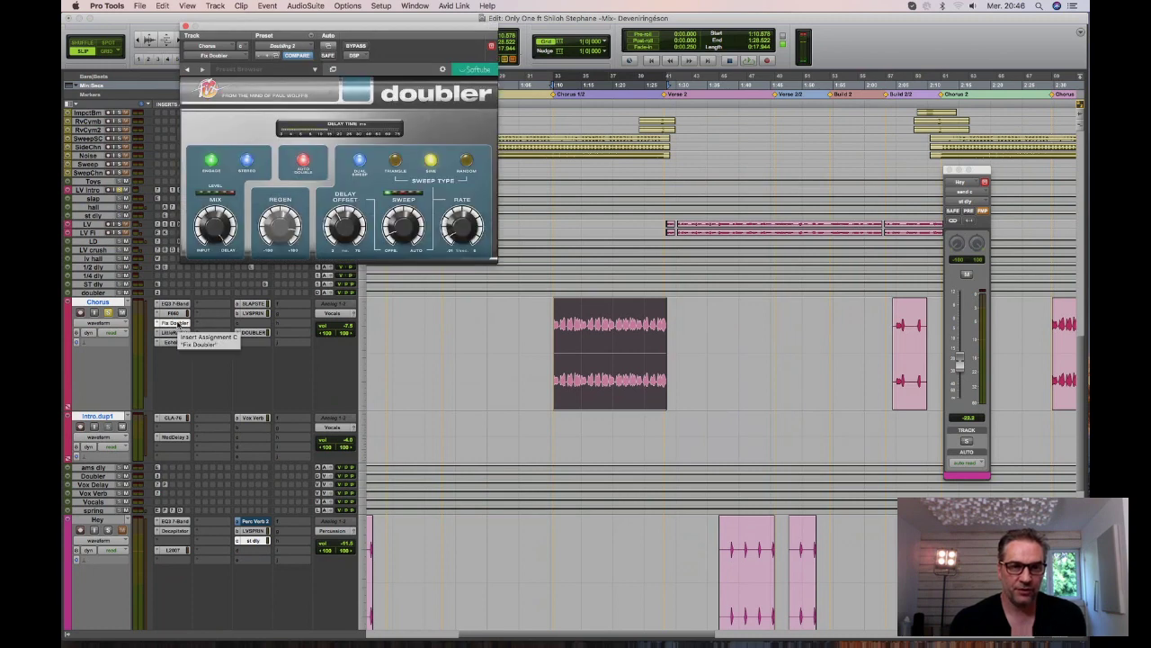
left_click_drag(284, 28, 361, 15)
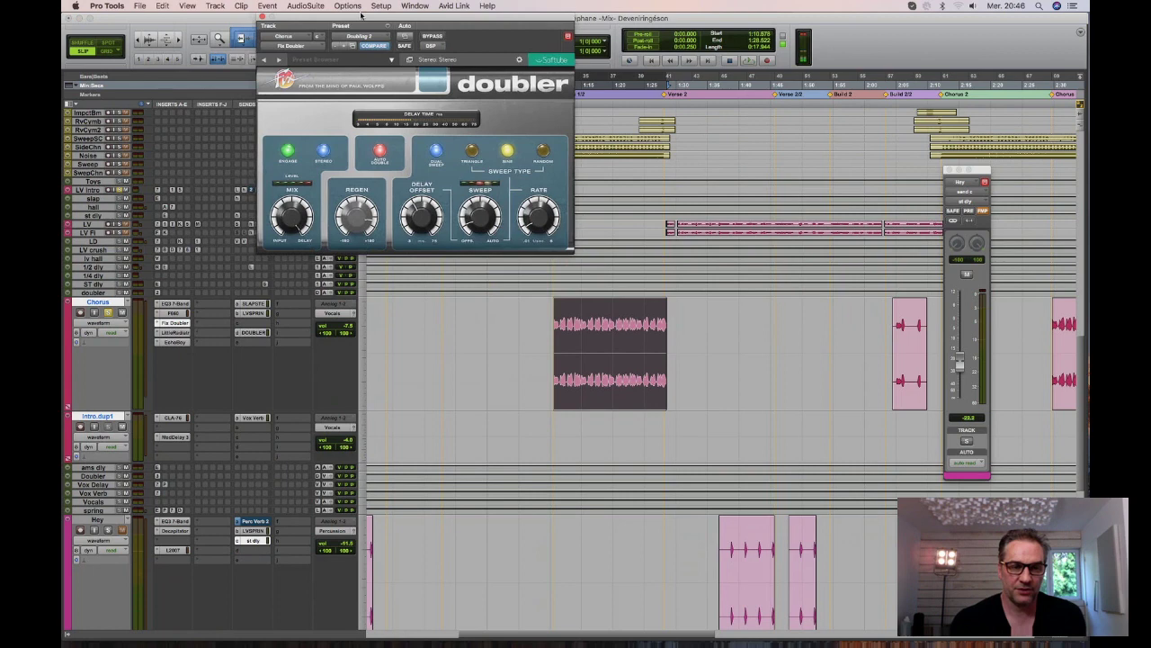
left_click(433, 36)
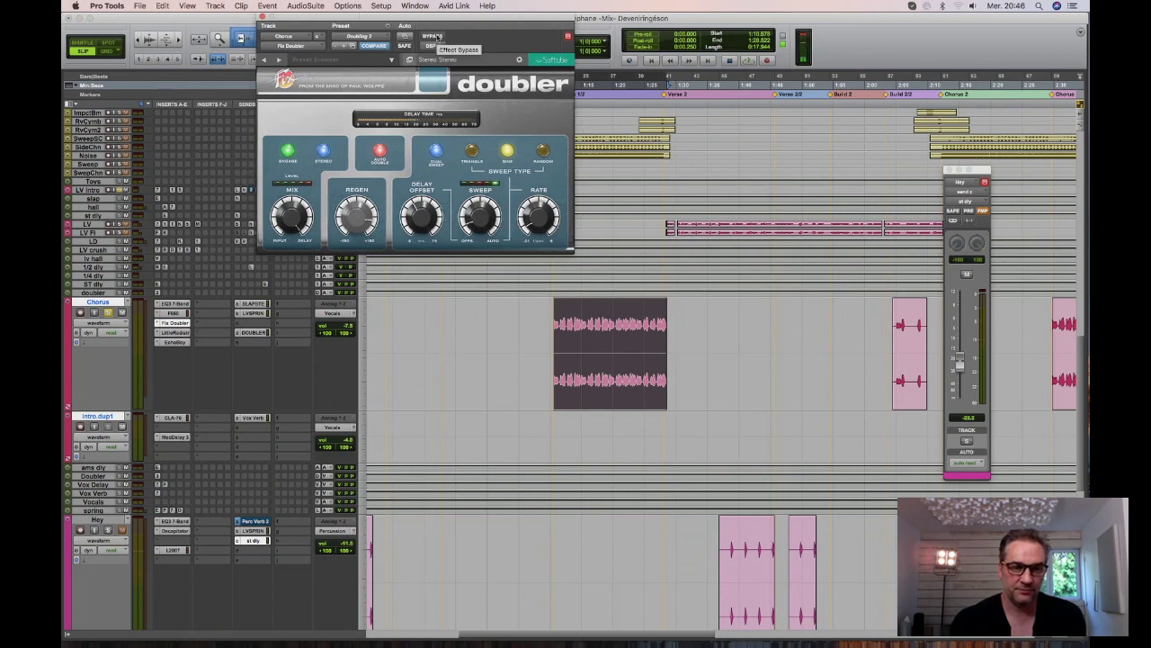
key("space")
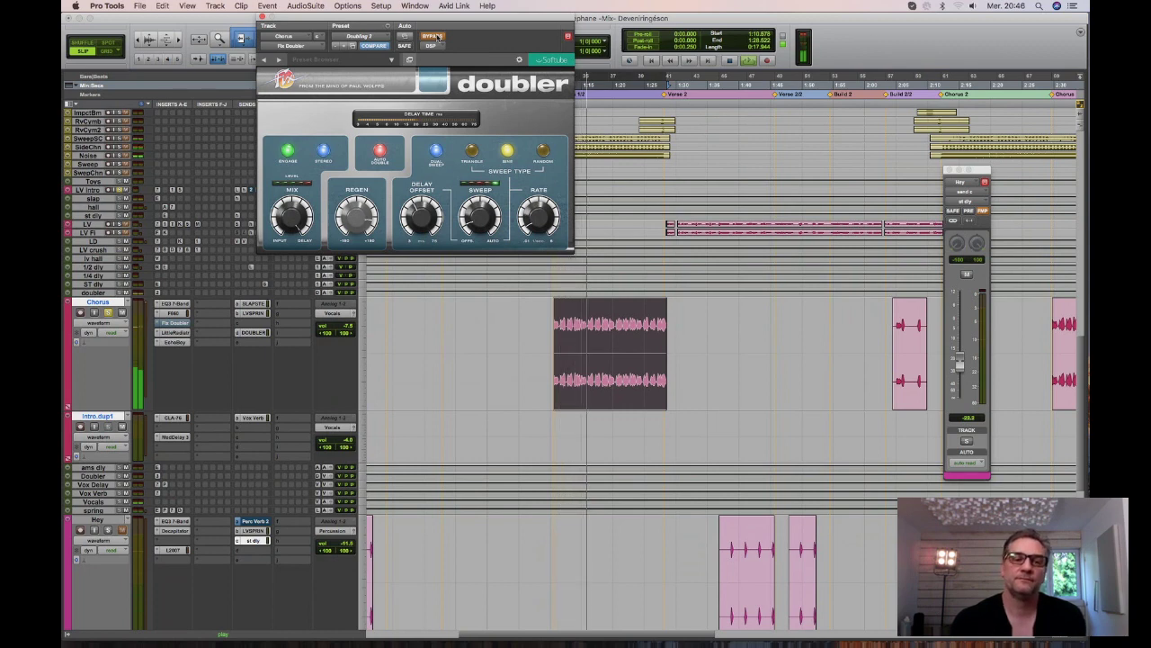
left_click(434, 36)
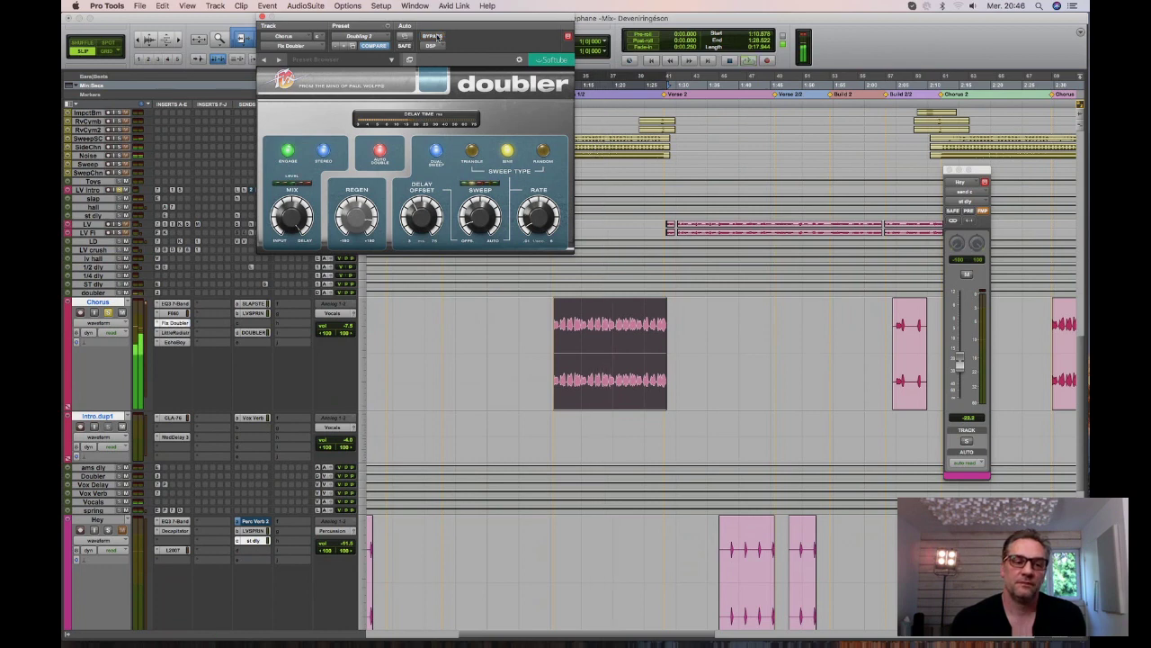
Open Chorus's Little Radiator insert and play the clip with the preamp bypassed and active.
left_click(175, 333)
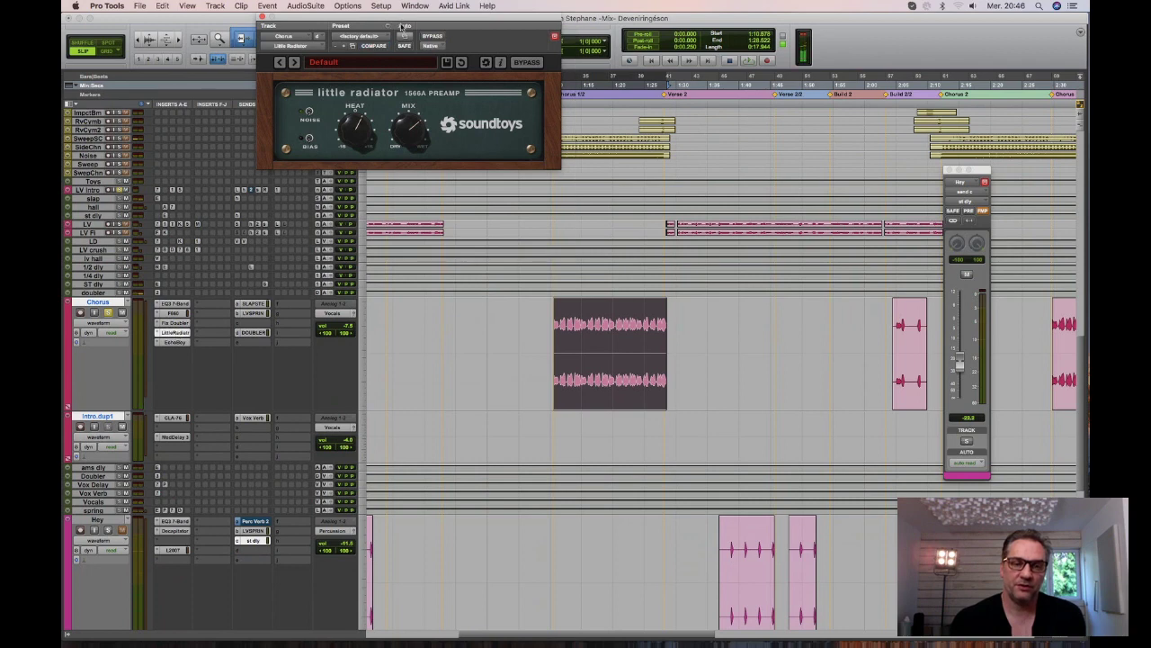
left_click_drag(403, 27, 517, 83)
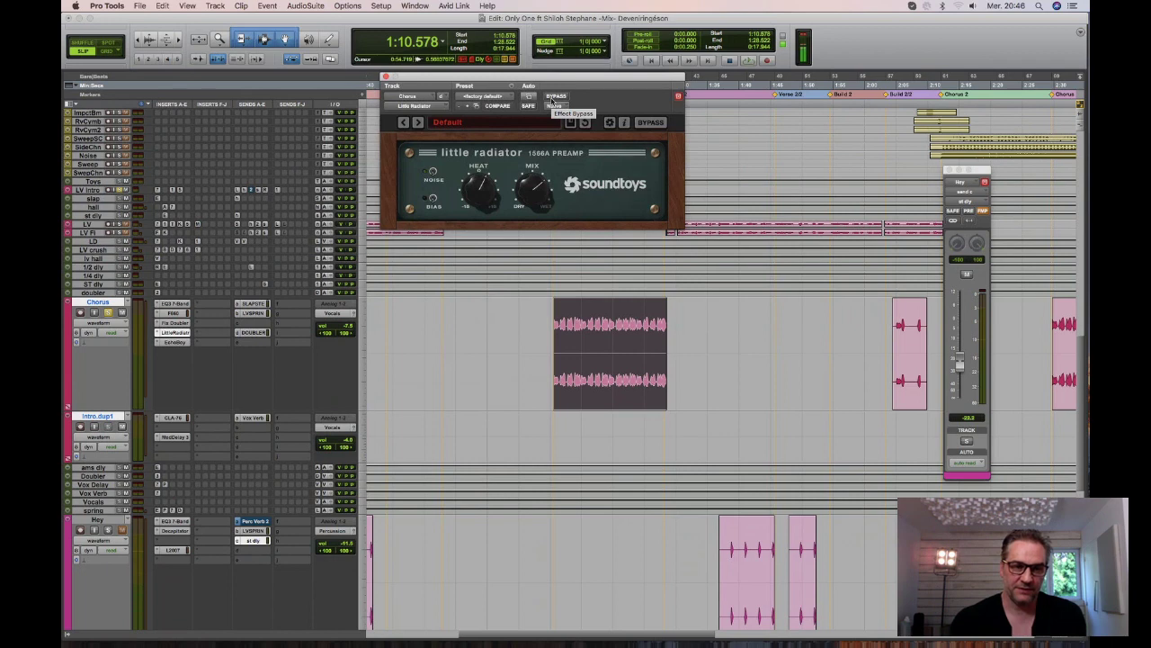
left_click(553, 100)
key("space")
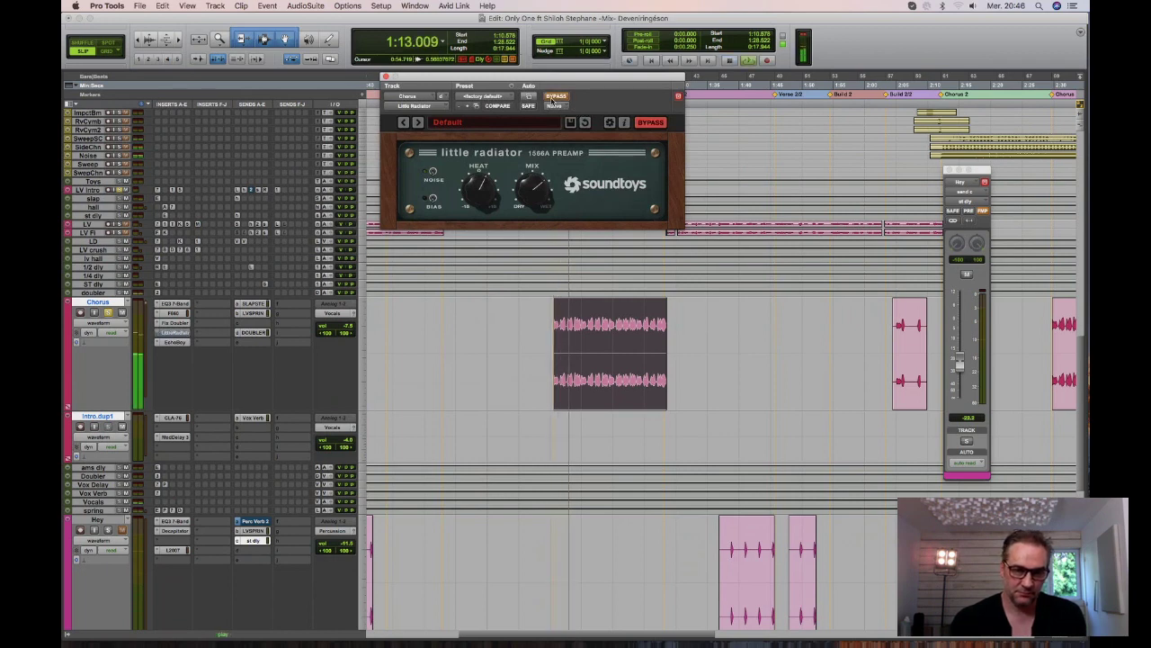
left_click(553, 101)
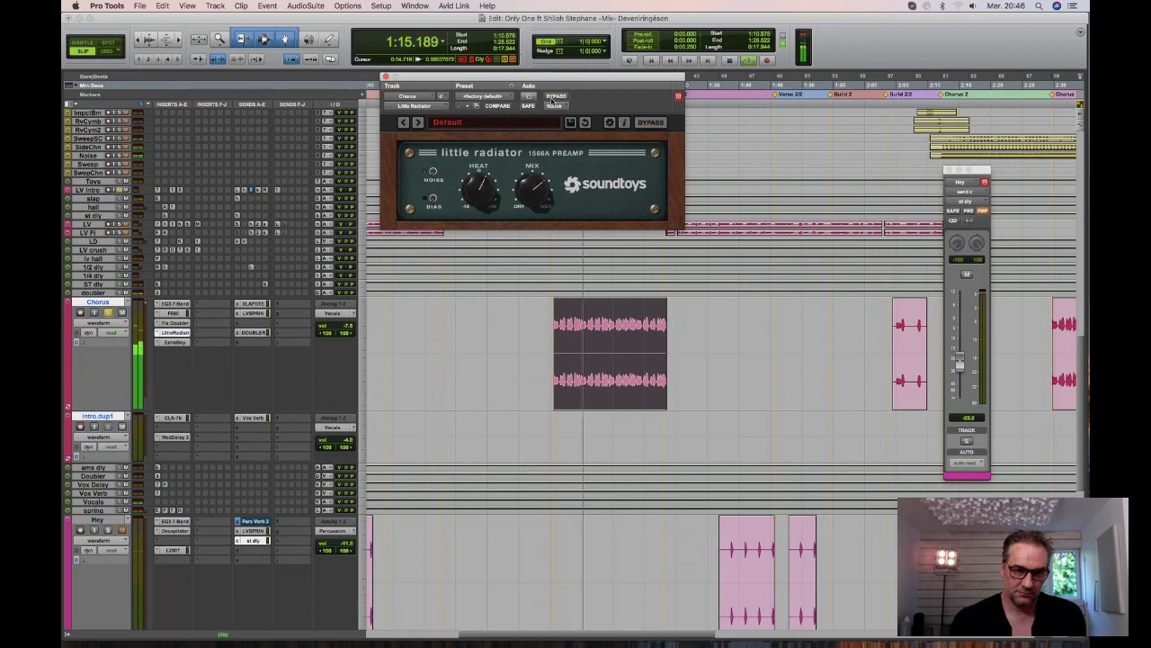
Open Chorus's EchoBoy insert and compare the playing vocals with the echo bypassed and active.
left_click(177, 345)
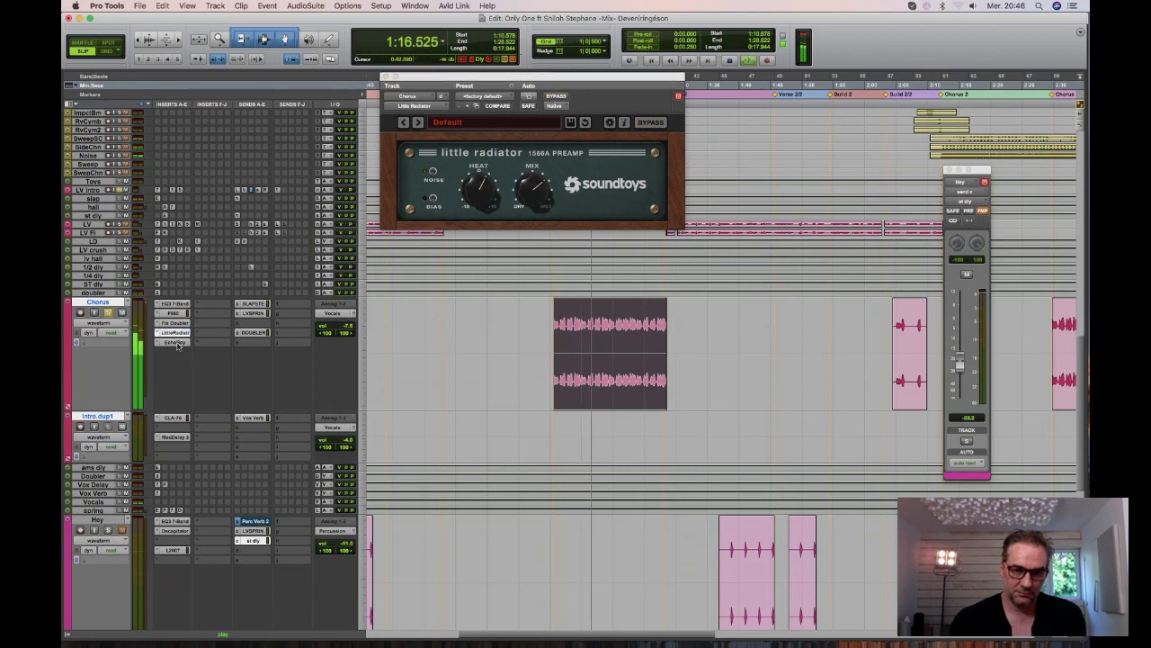
left_click(557, 96)
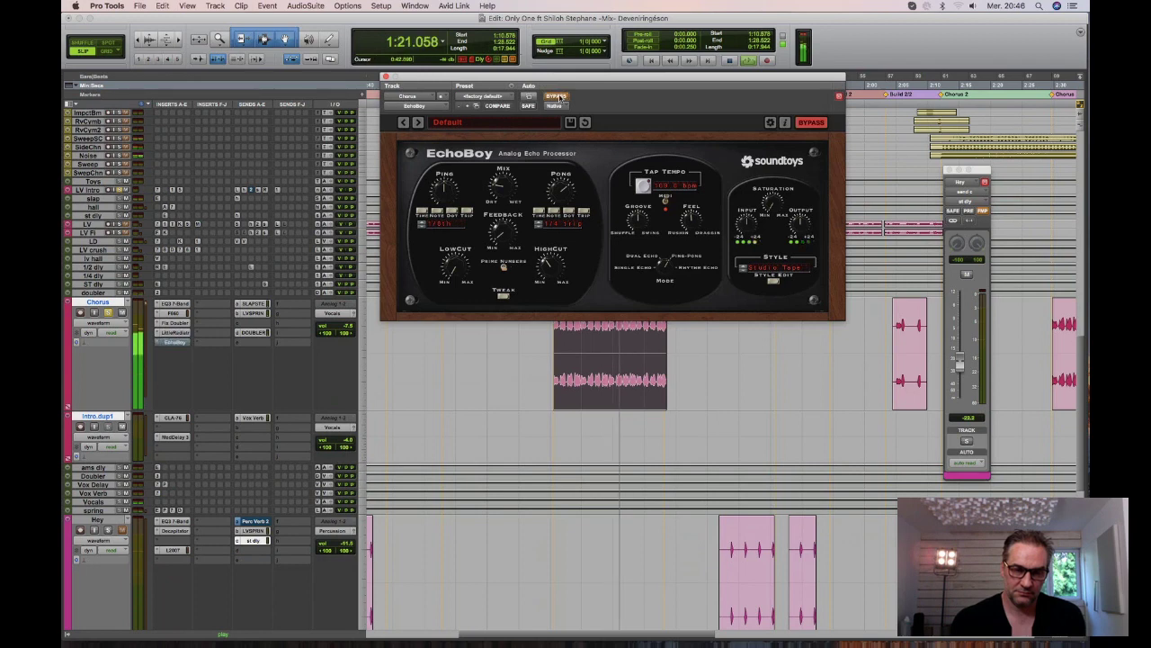
left_click(558, 96)
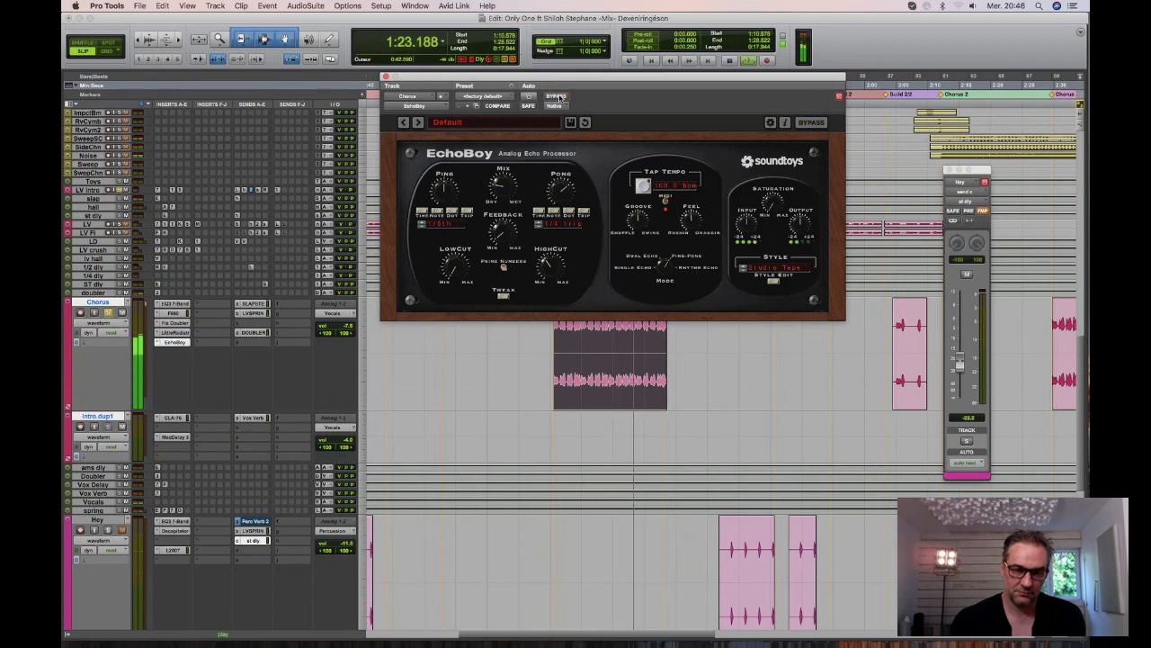
key("space")
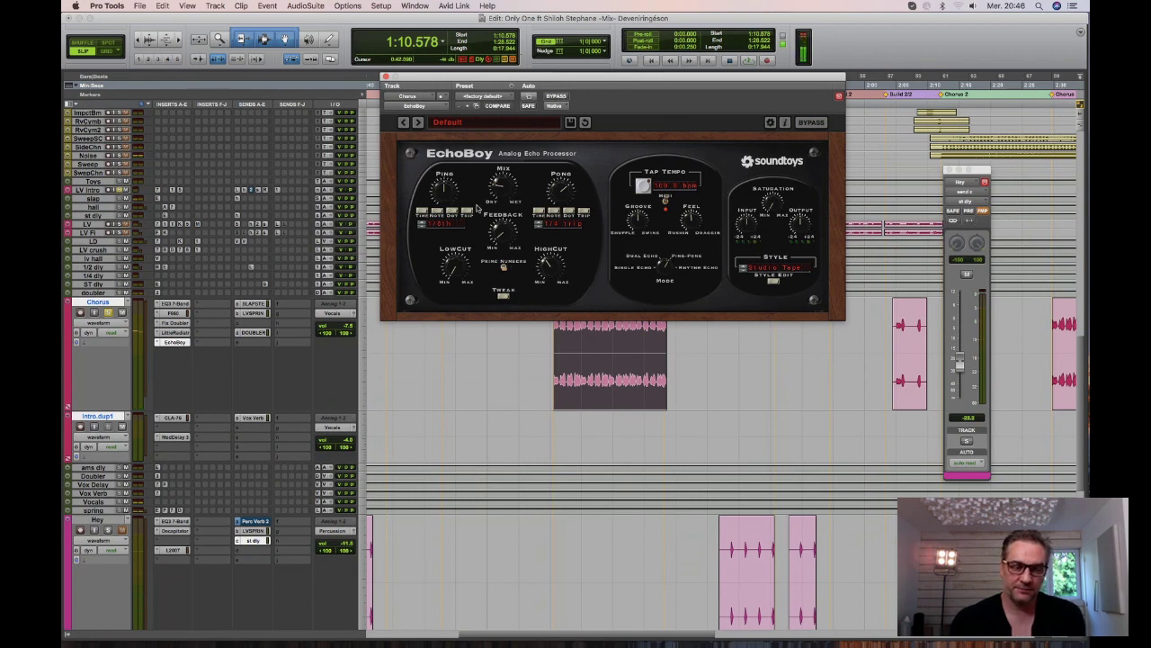
Review Chorus's SLAP STEREO, LV SPRING and DOUBLER sends one after another in the send window.
left_click(257, 305)
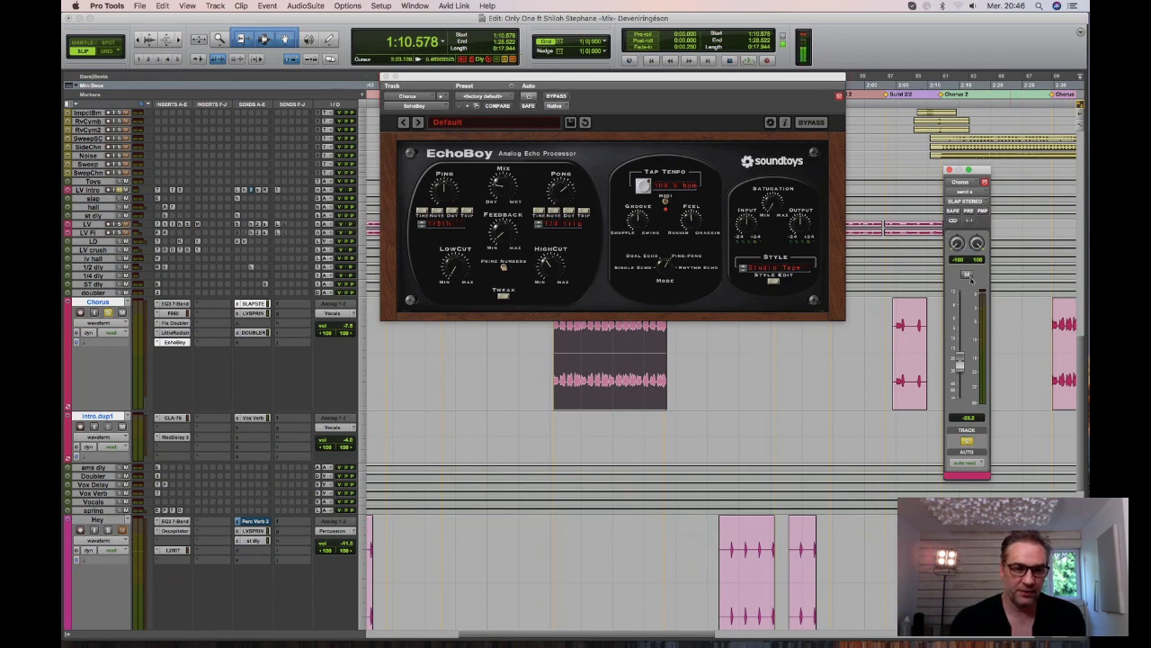
left_click(254, 313)
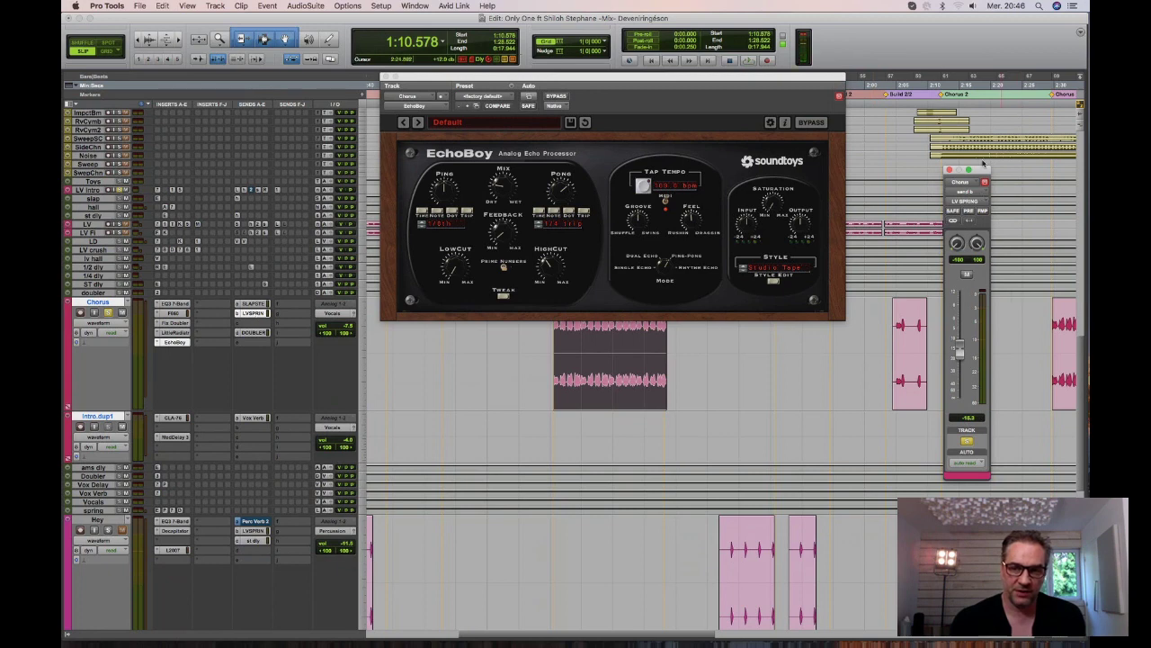
left_click_drag(982, 169, 931, 133)
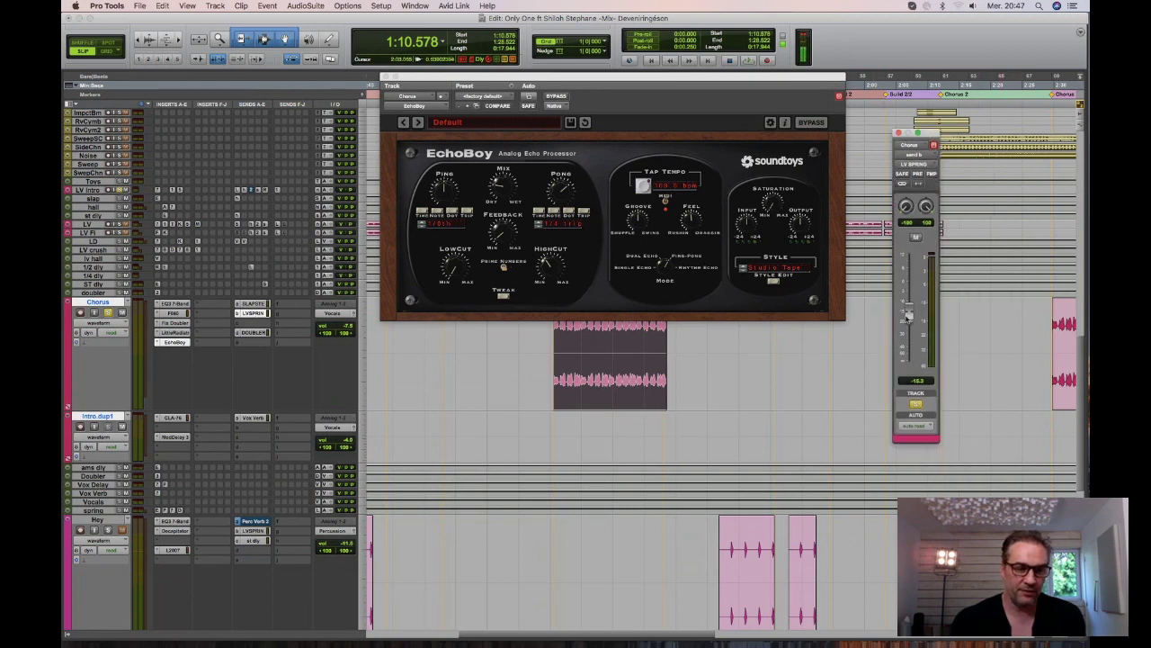
left_click(253, 332)
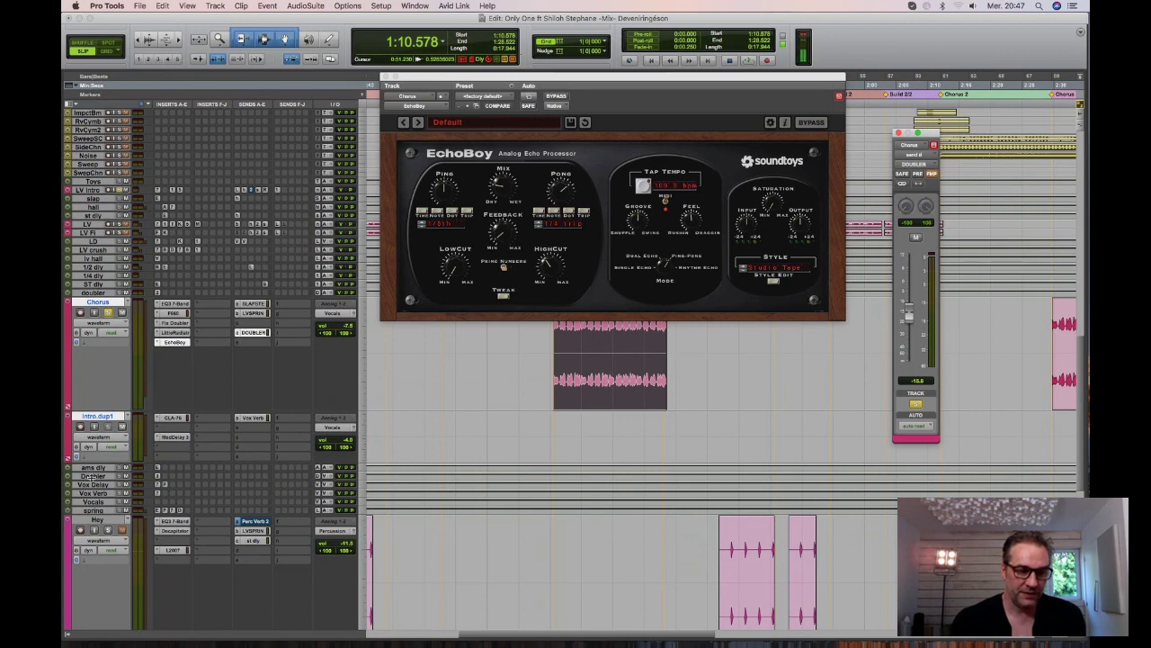
Enlarge the Doubler track, inspect its Mod Delay III insert and close all the plug-in's settings.
left_click_drag(91, 478, 84, 551)
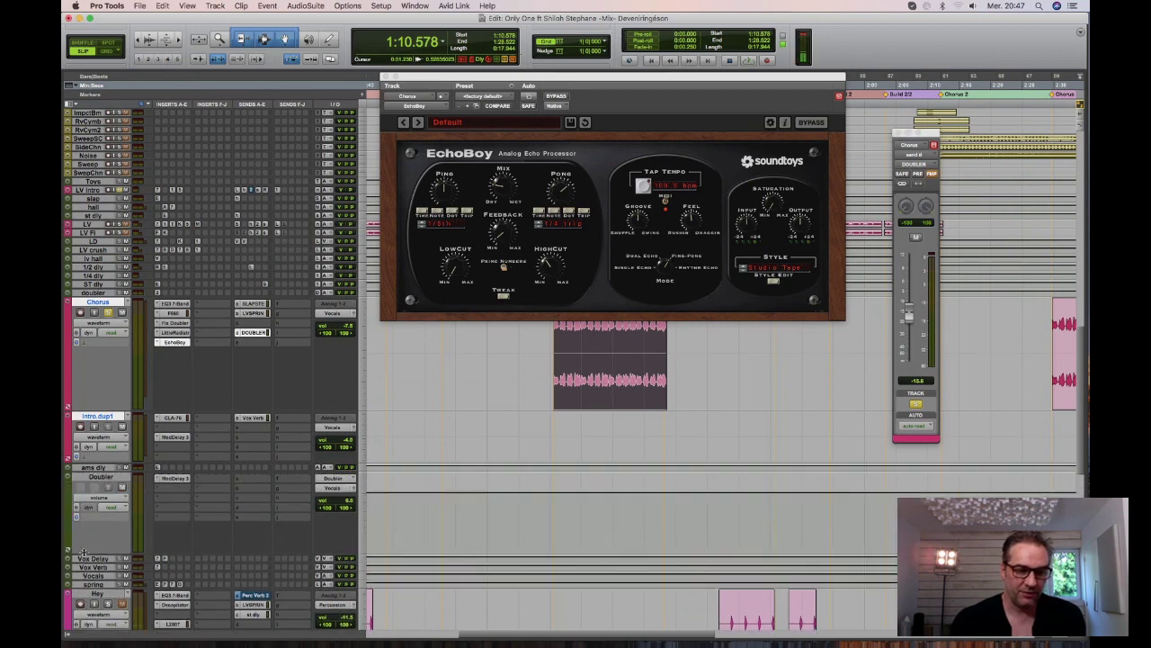
left_click(176, 479)
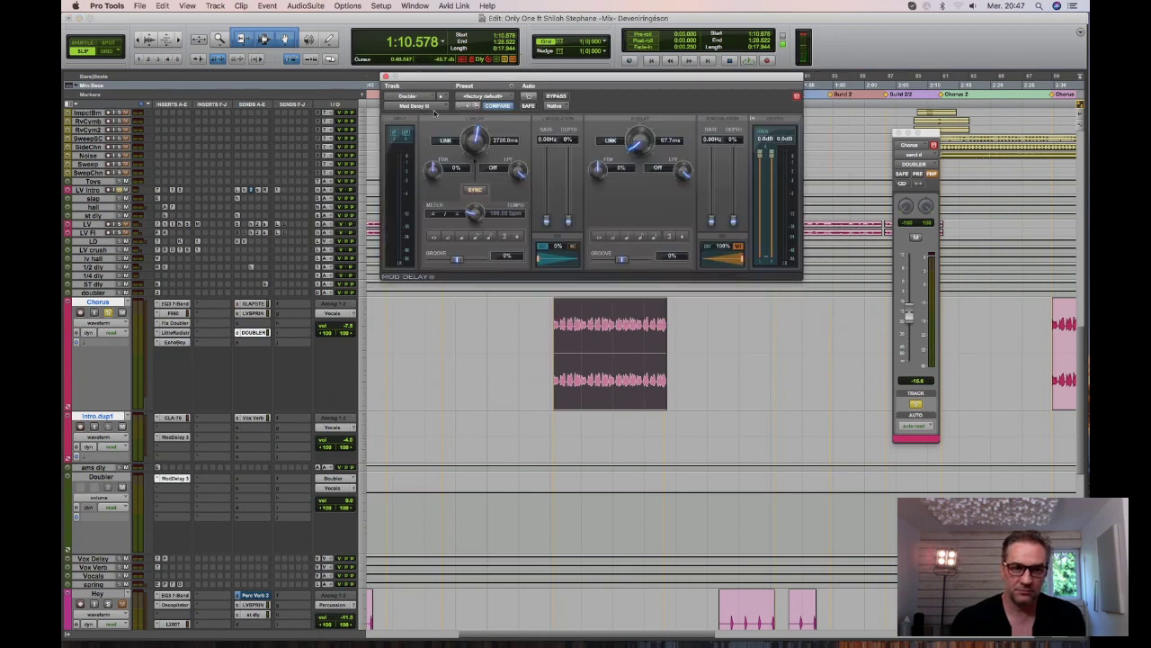
left_click(386, 77)
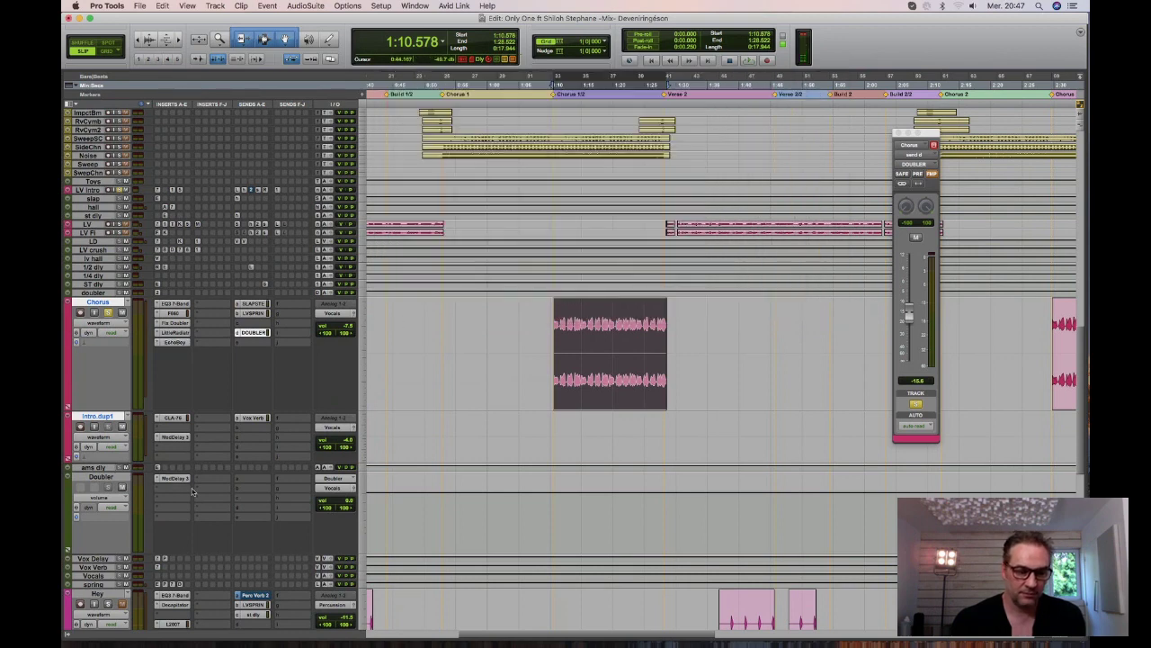
Enlarge the Vox Delay and spring return tracks to show their inserts and controls.
left_click(106, 562)
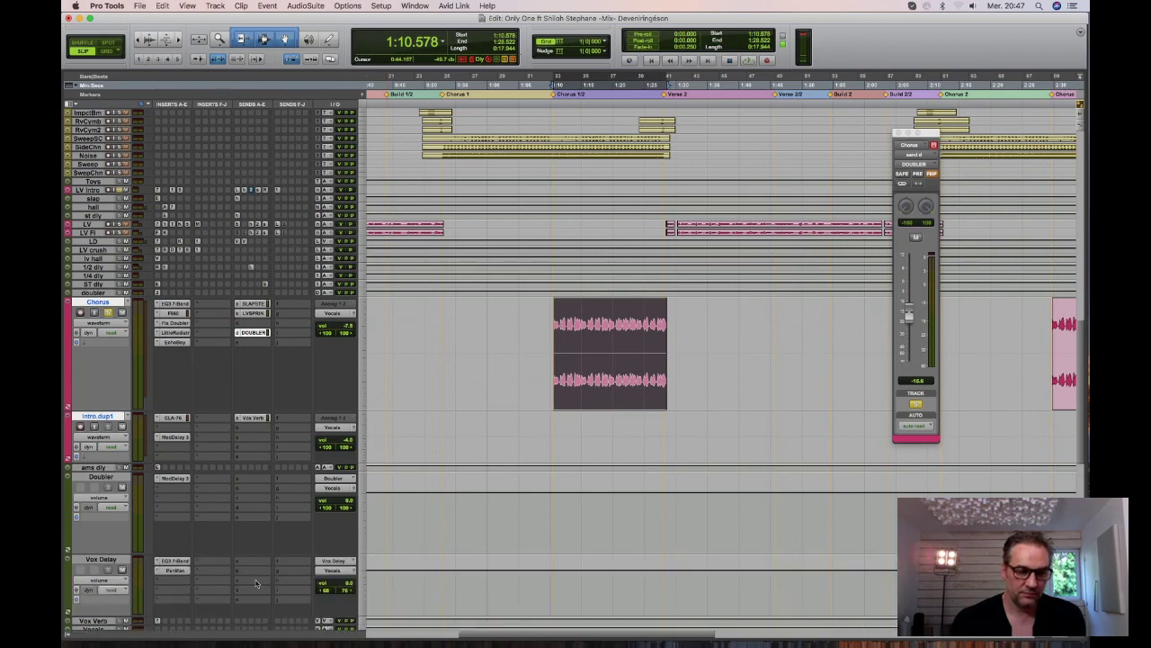
scroll(255, 584, "down", 5)
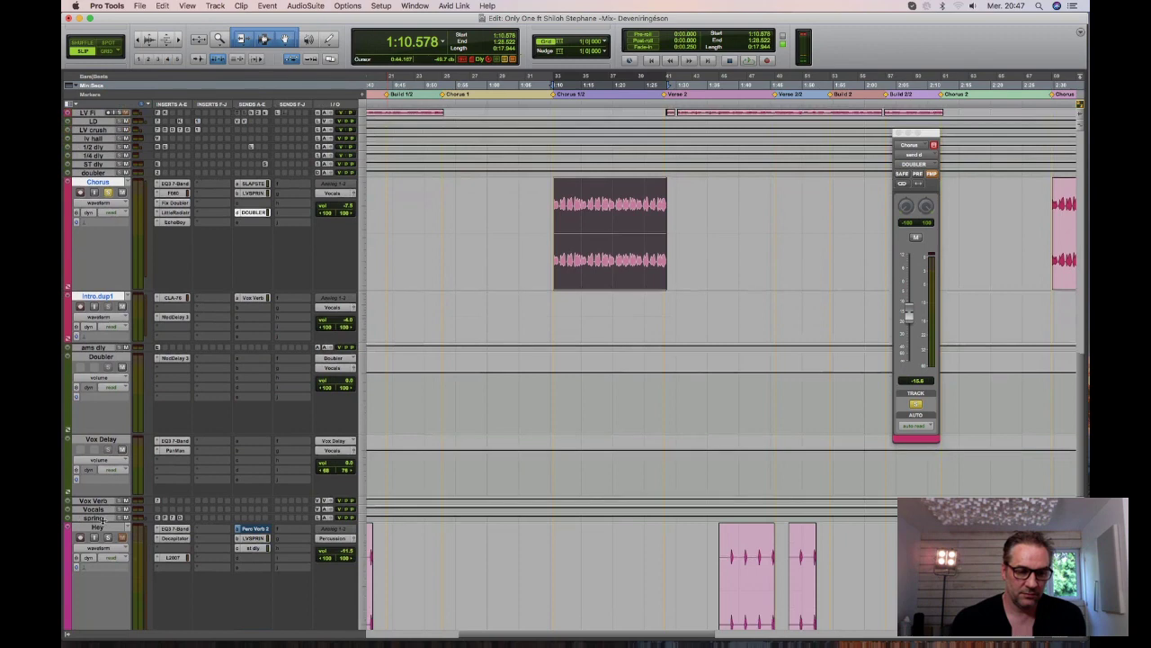
left_click(104, 520)
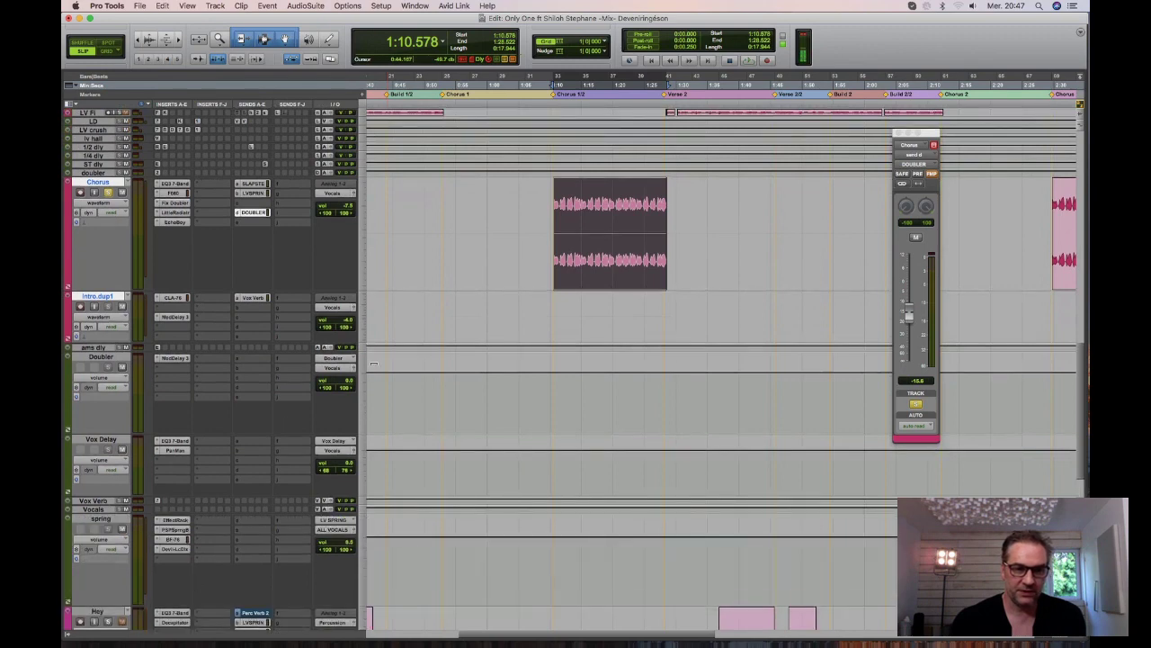
Open Chorus's LV SPRING send, play the clip with the spring track muted and unmuted, and take Chorus out of solo.
left_click(255, 192)
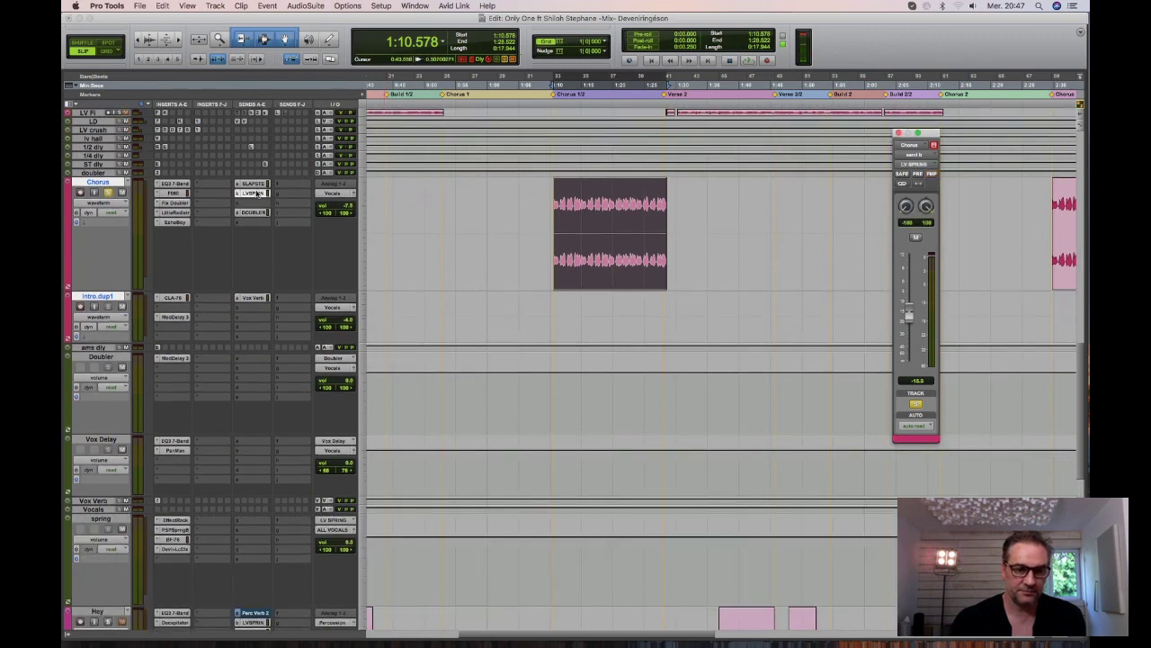
key("space")
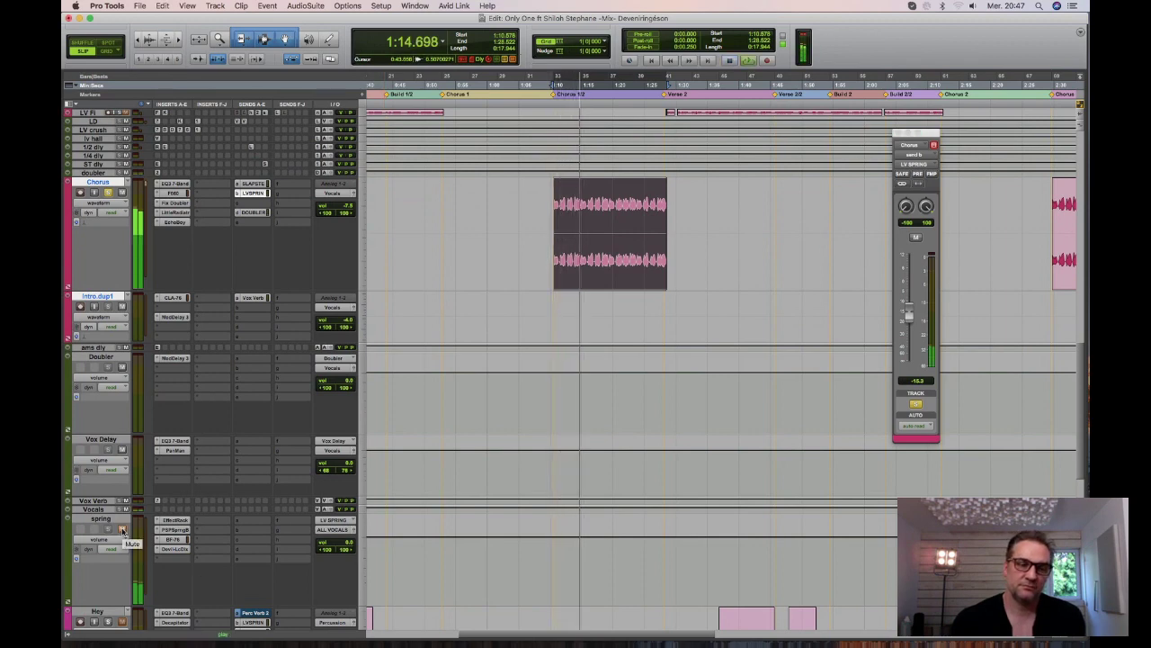
key("space")
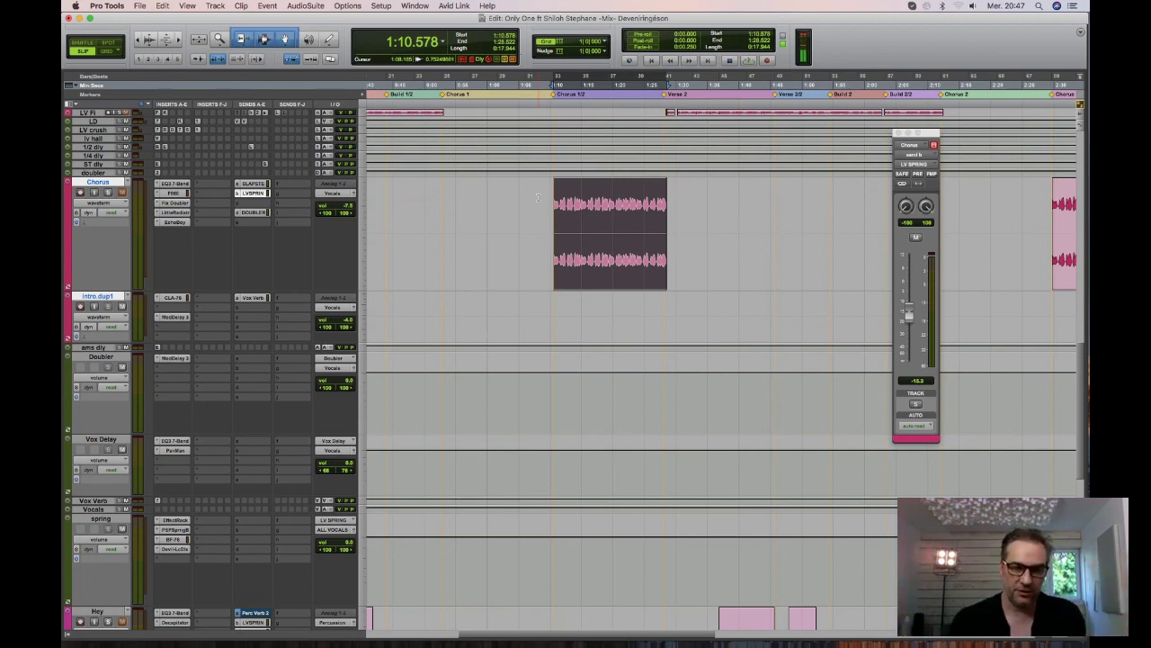
key("super+bracketleft")
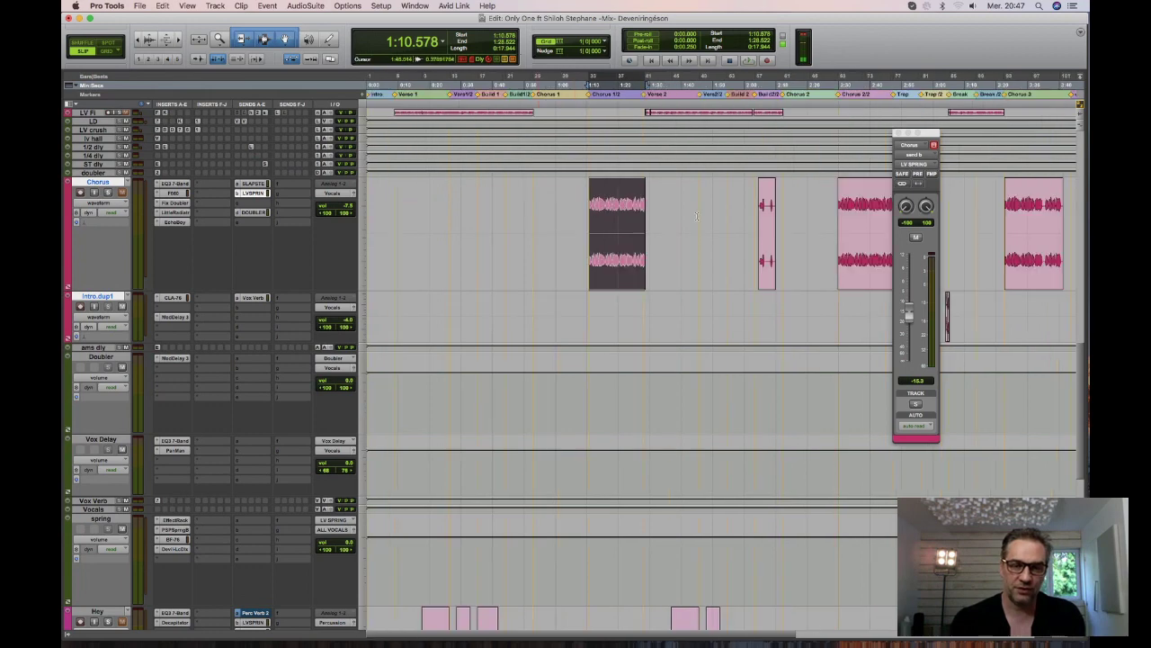
Enlarge the Intro.dup1 track, select its short clip just before the Break marker and play it.
scroll(696, 216, "right", 5)
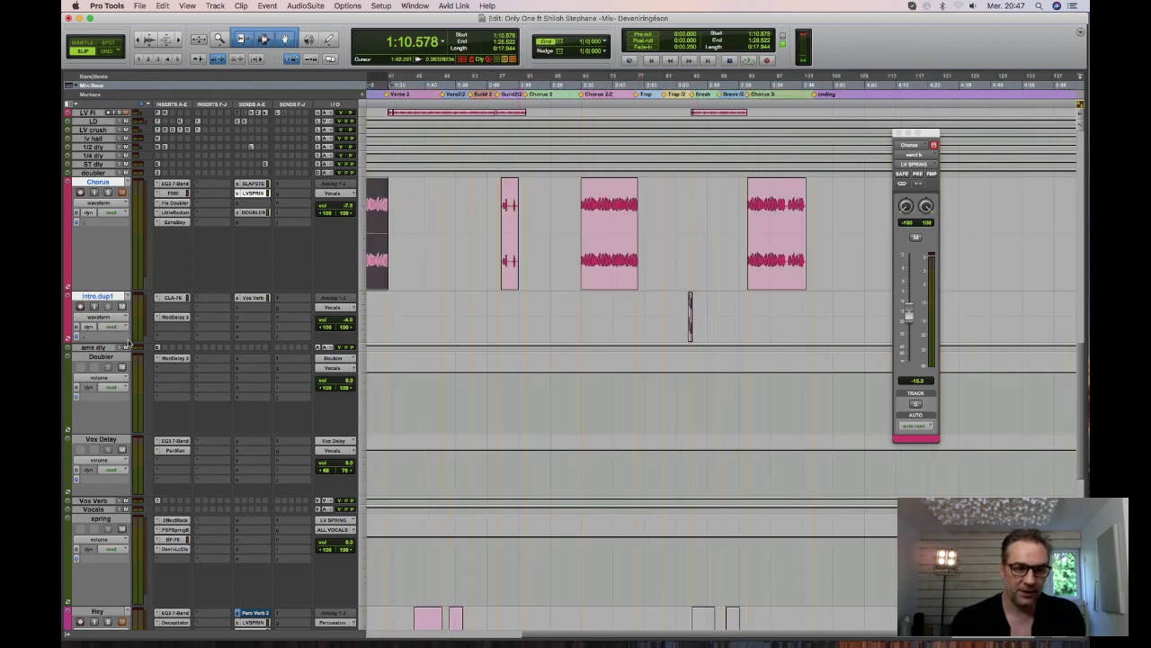
left_click_drag(126, 343, 735, 453)
key("super+bracketright")
key("super+bracketright")
key("super+bracketright")
key("super+bracketright")
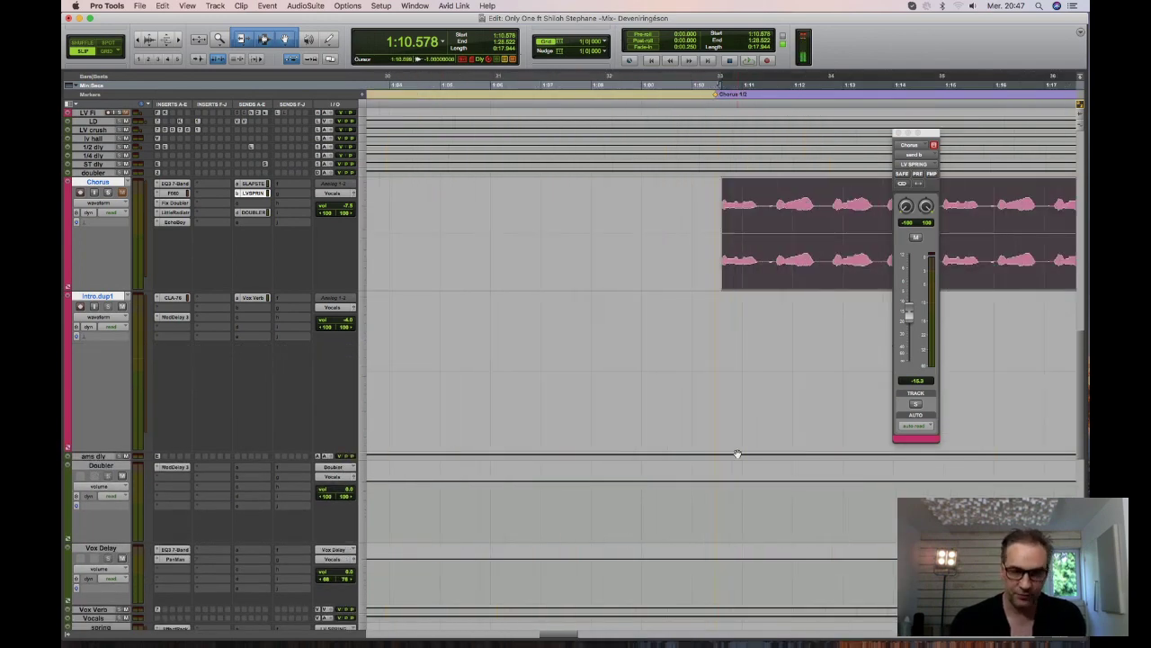
scroll(737, 455, "right", 10)
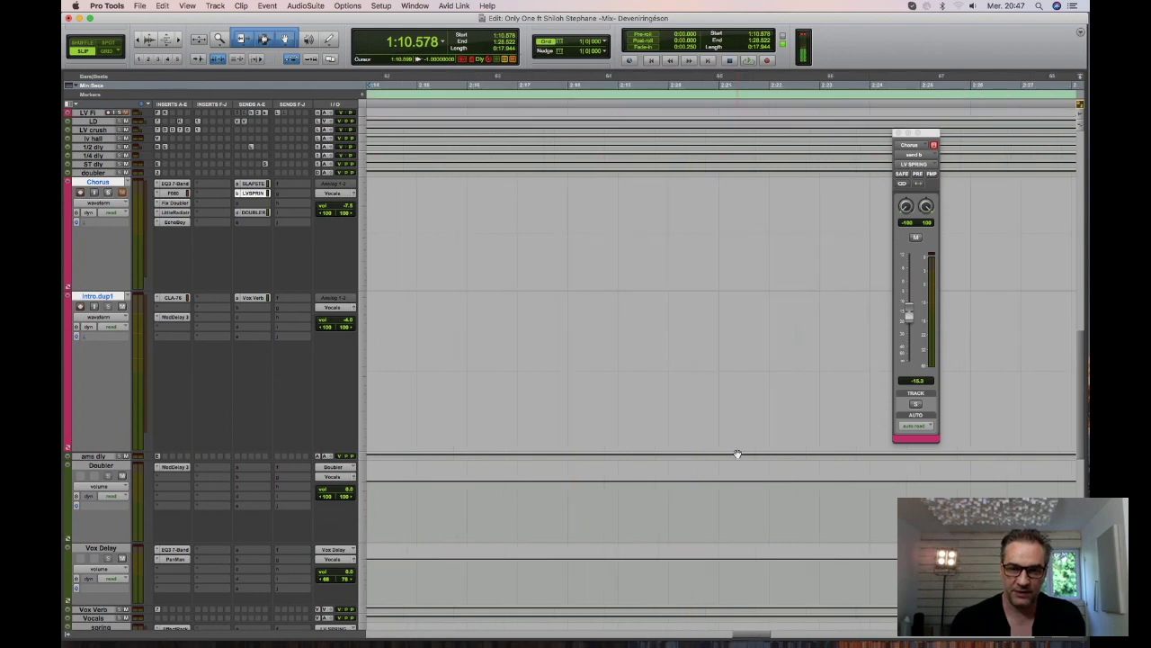
key("super+bracketleft")
key("super+bracketleft")
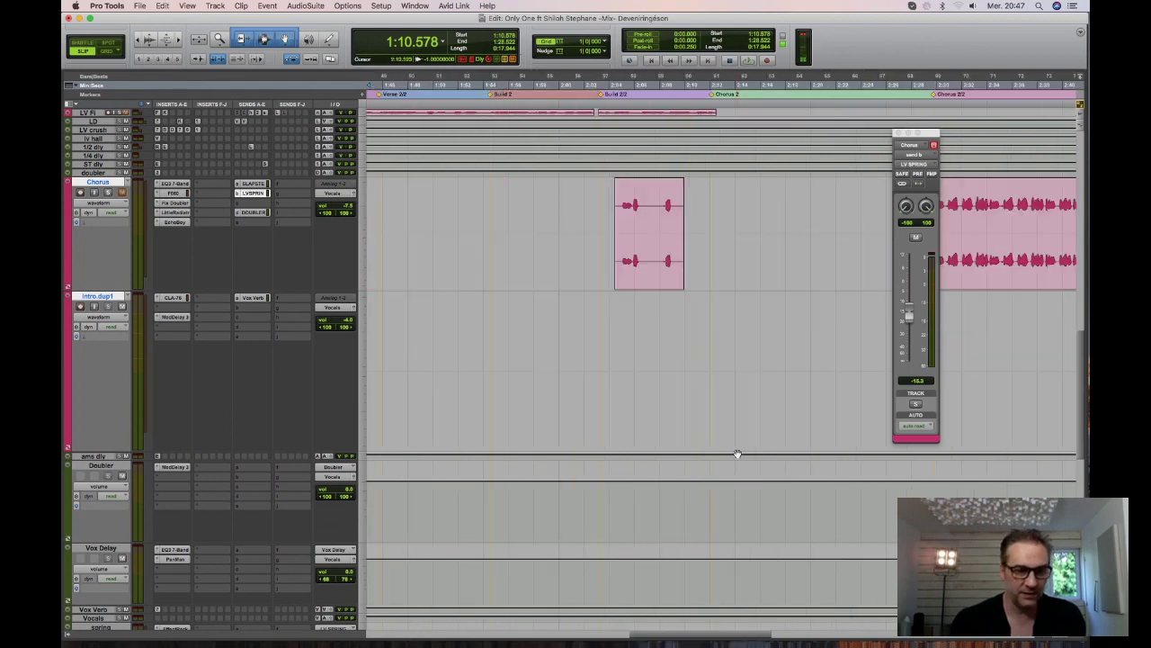
scroll(736, 455, "right", 15)
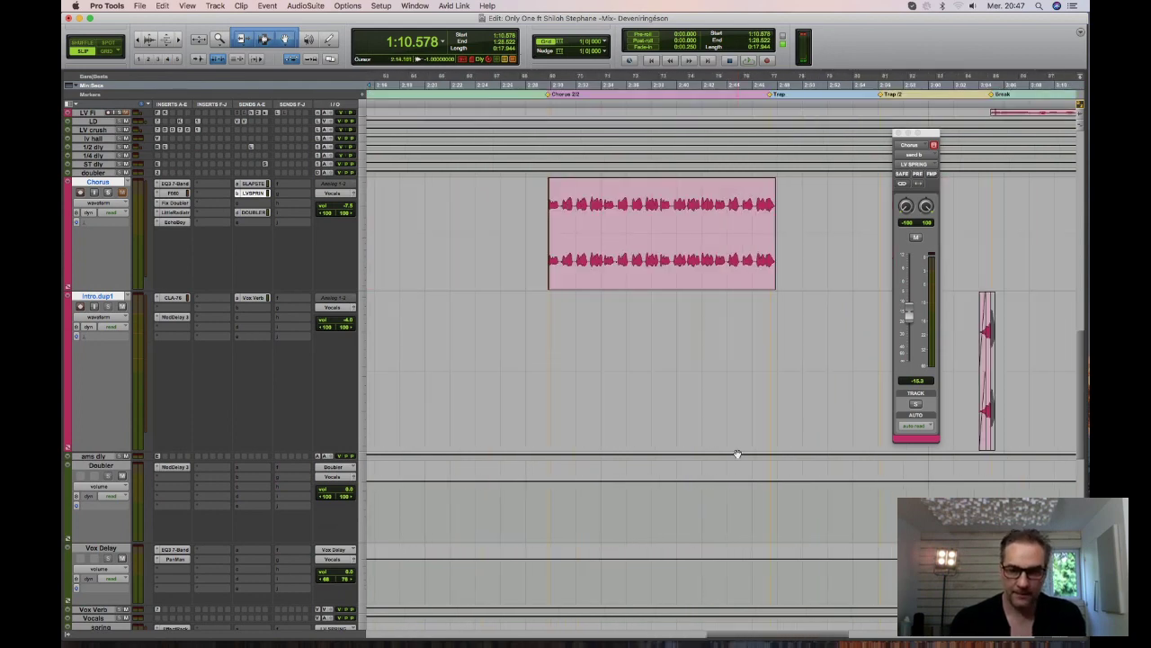
left_click_drag(586, 332, 609, 331)
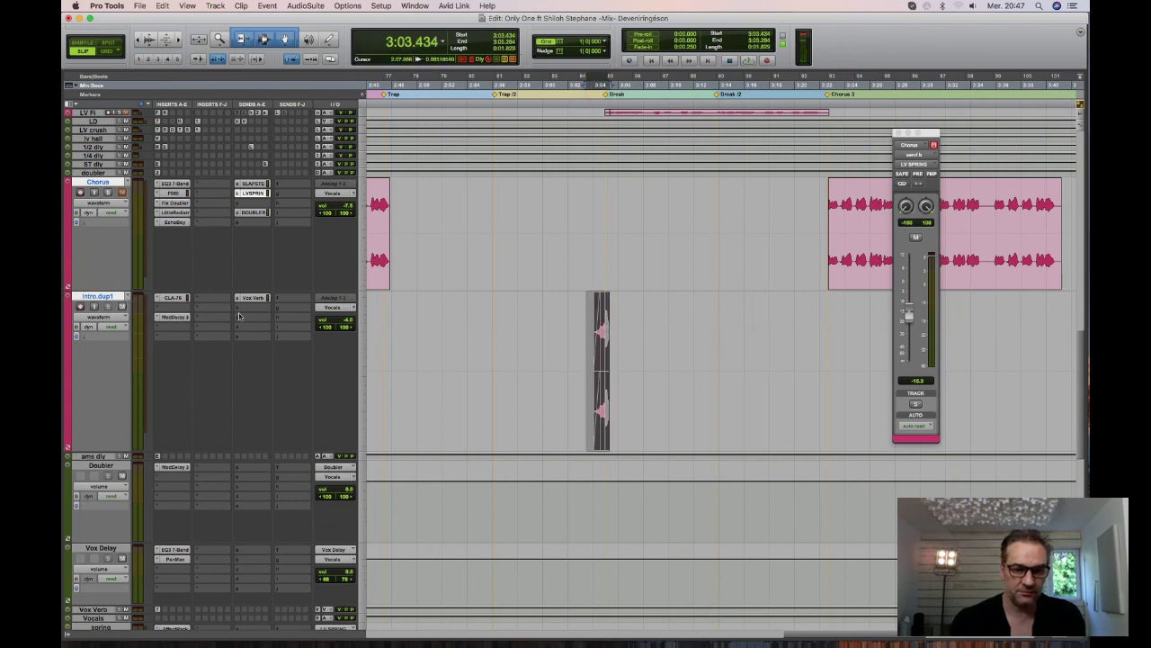
key("space")
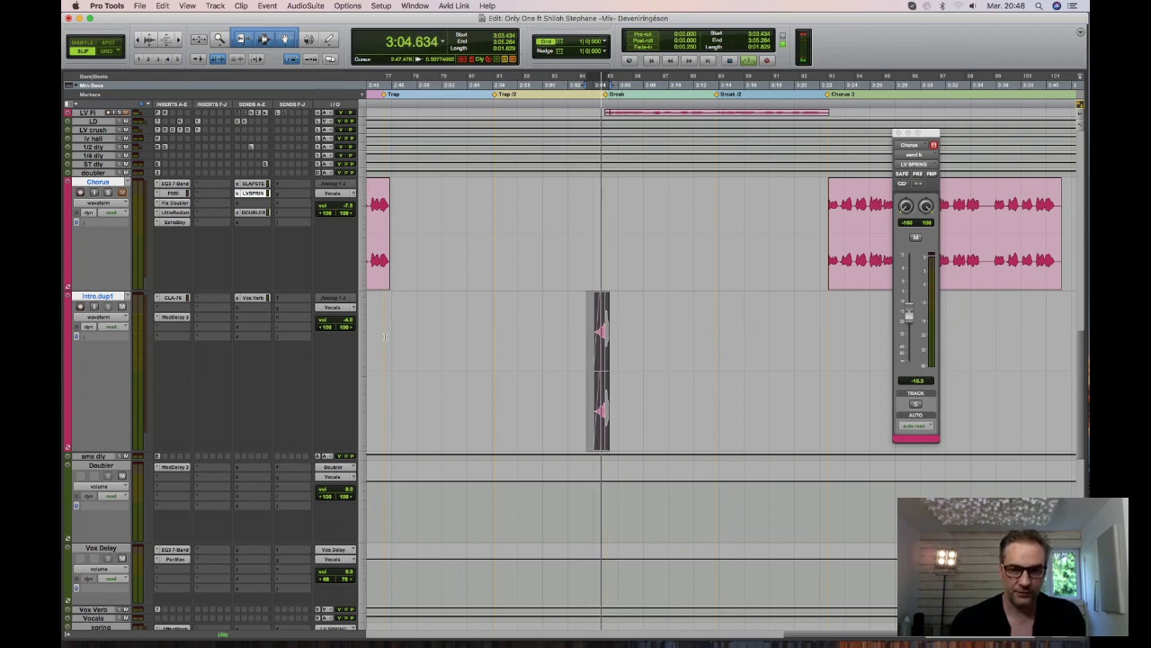
key("r")
key("r")
key("space")
Enlarge the Audio 72_bip track below Hey and select its clip at the start of Chorus 1.
scroll(513, 350, "down", 3)
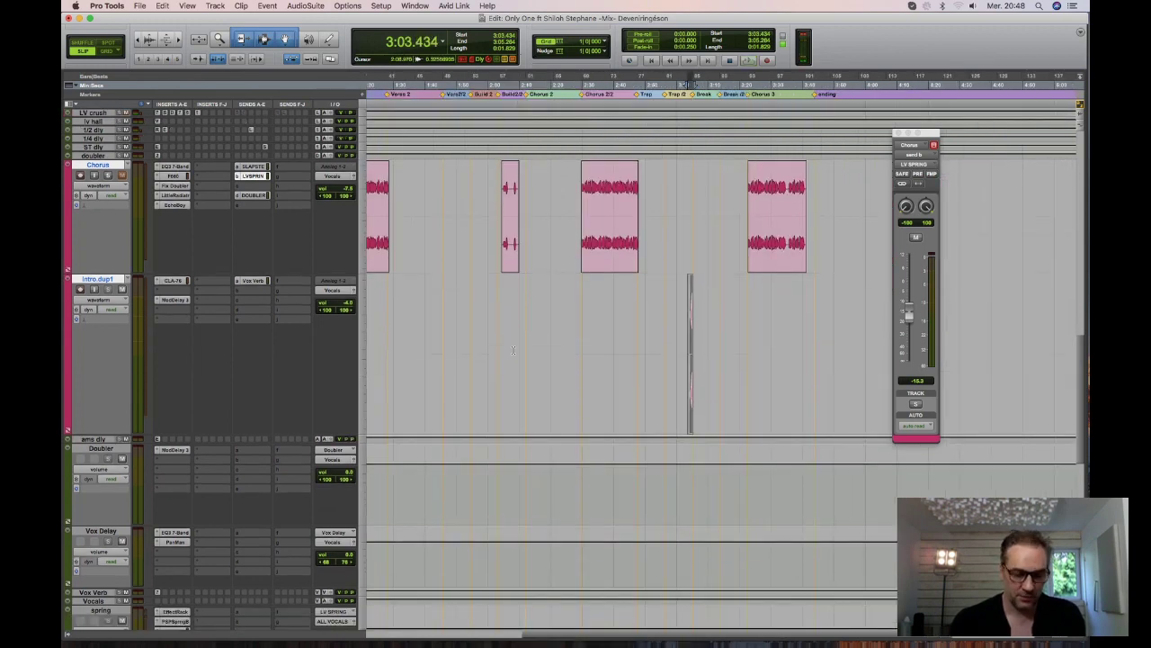
key("r")
key("r")
key("r")
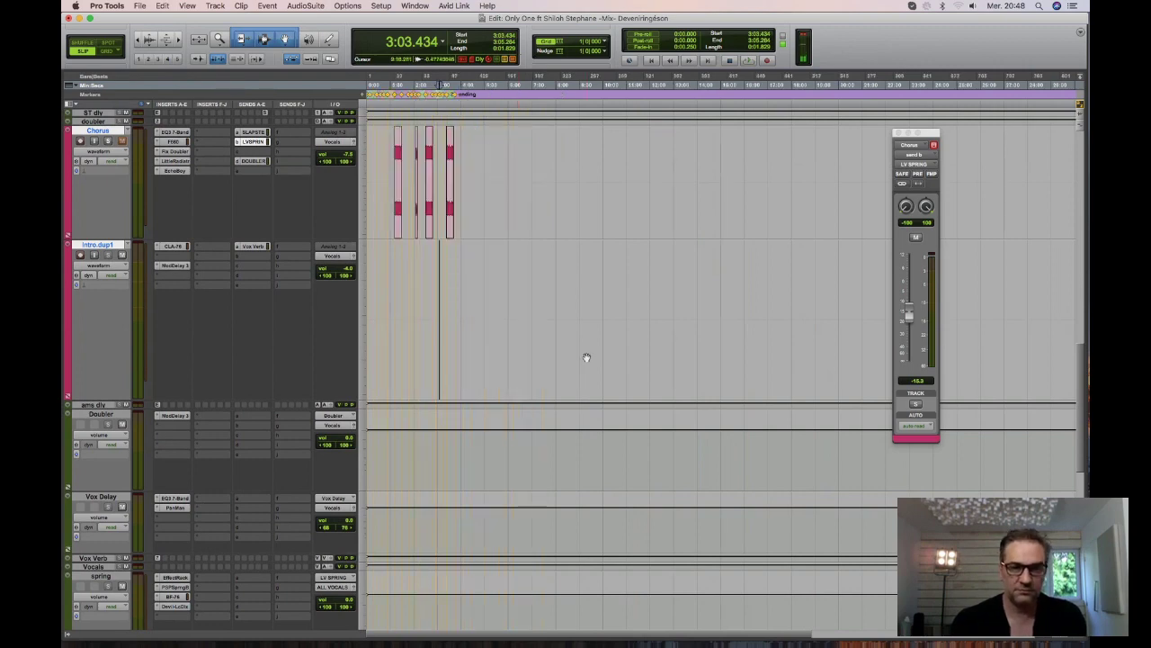
key("t")
key("t")
key("t")
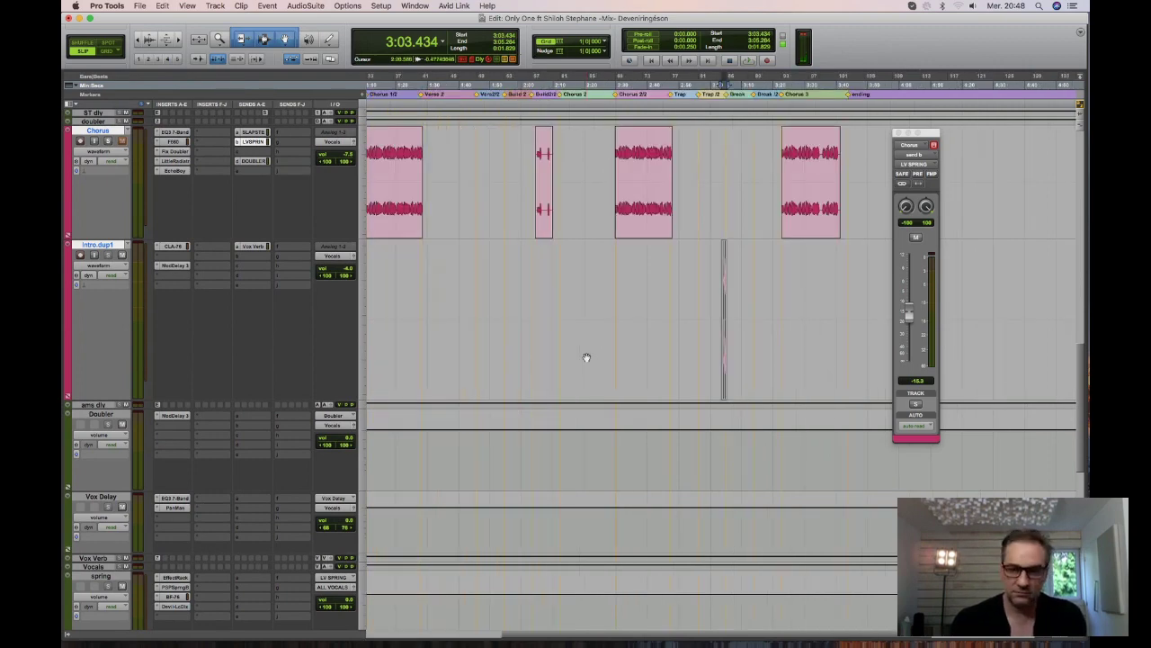
scroll(587, 357, "left", 5)
scroll(586, 357, "right", 3)
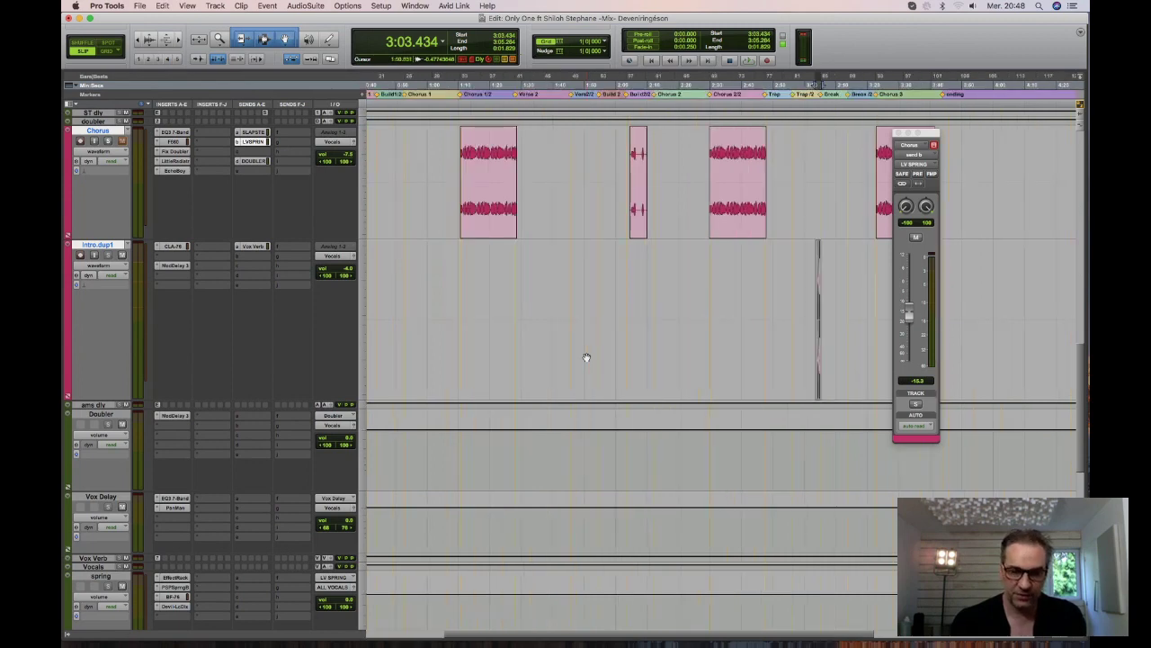
scroll(586, 357, "down", 1)
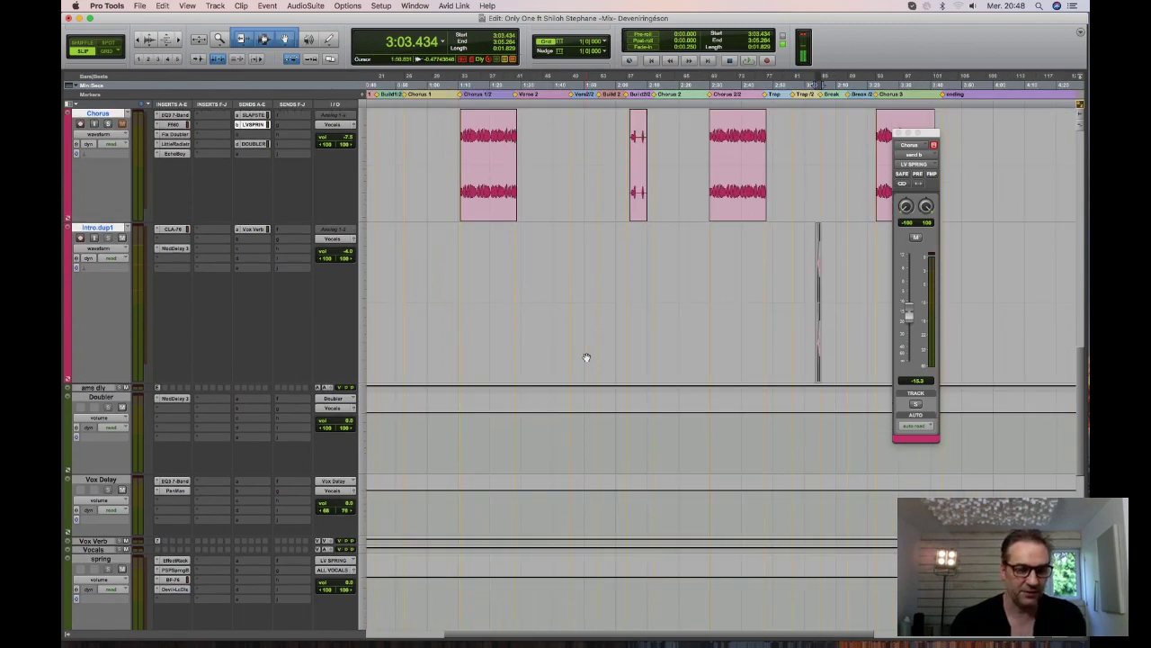
scroll(586, 357, "down", 10)
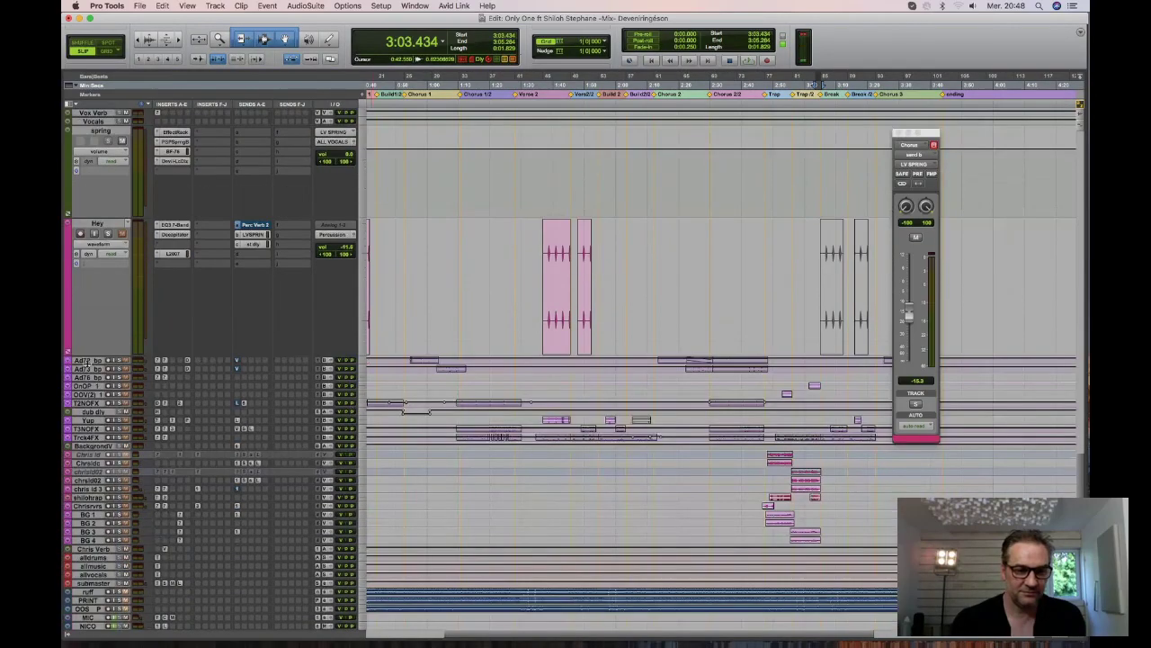
key("ctrl+Up")
key("ctrl+Up")
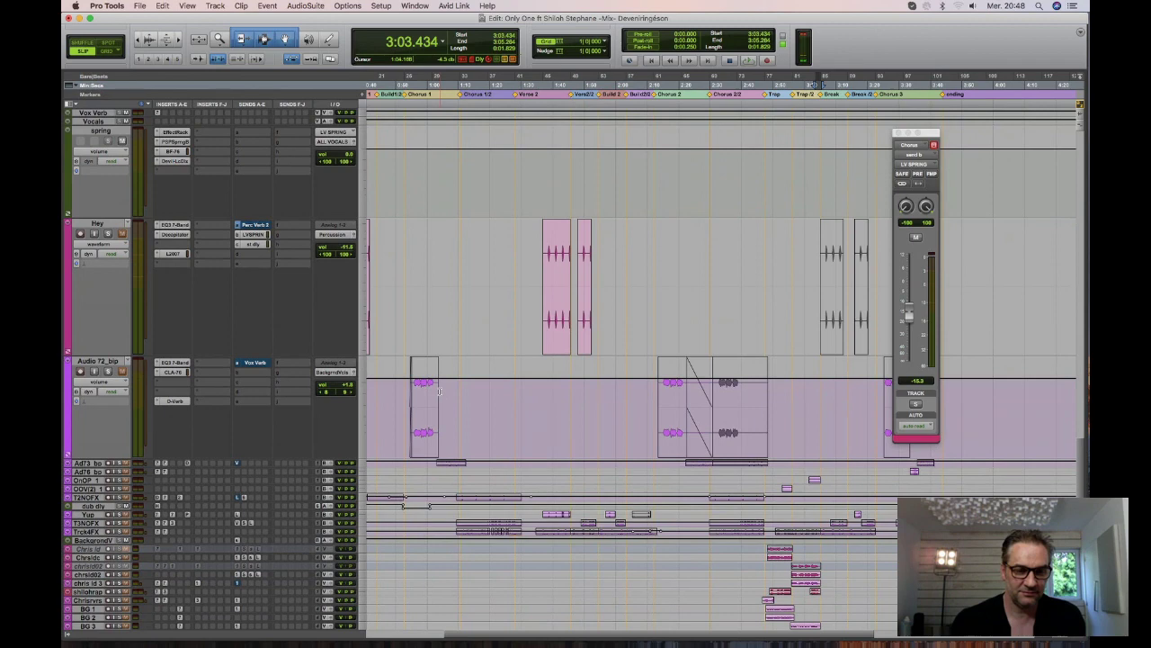
left_click_drag(438, 392, 411, 392)
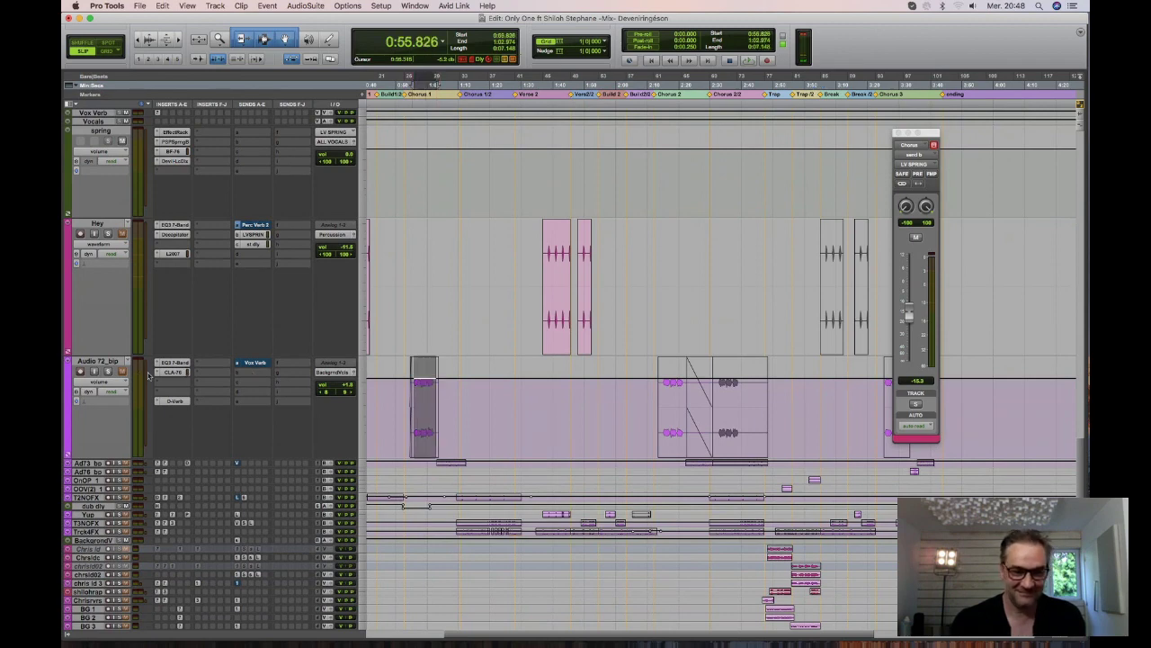
Select the start of Chorus 1/2 on the Track3NOFX and Track4 wFX tracks and enlarge both tracks.
key("super+bracketright")
scroll(387, 388, "down", 1)
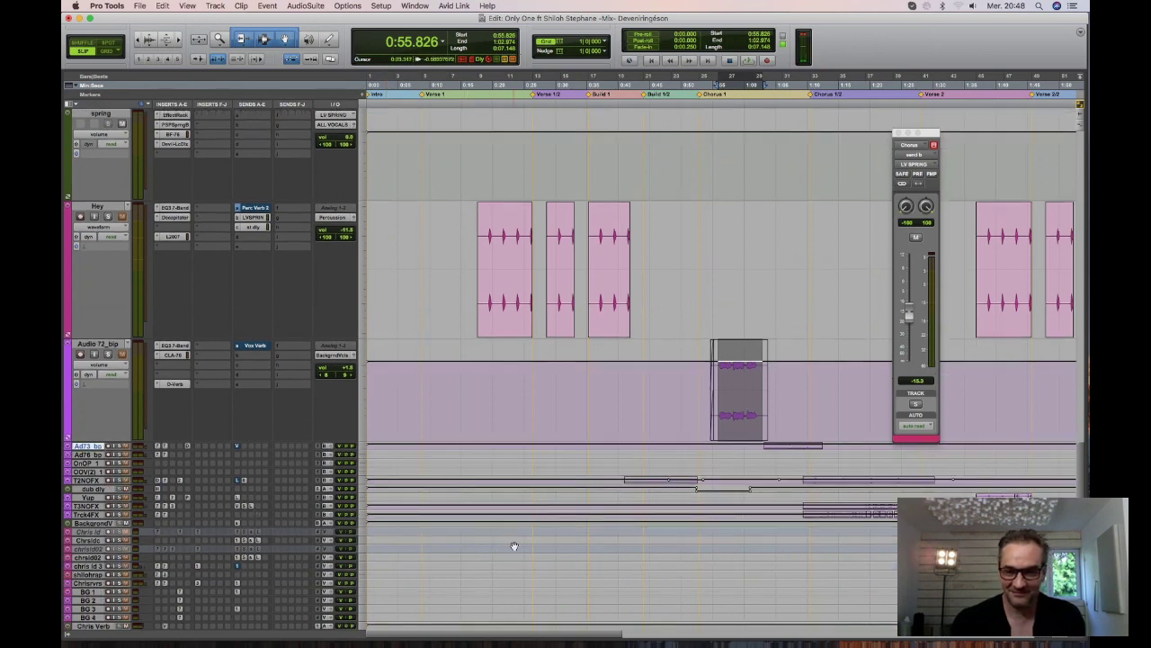
scroll(514, 546, "down", 6)
left_click(886, 379)
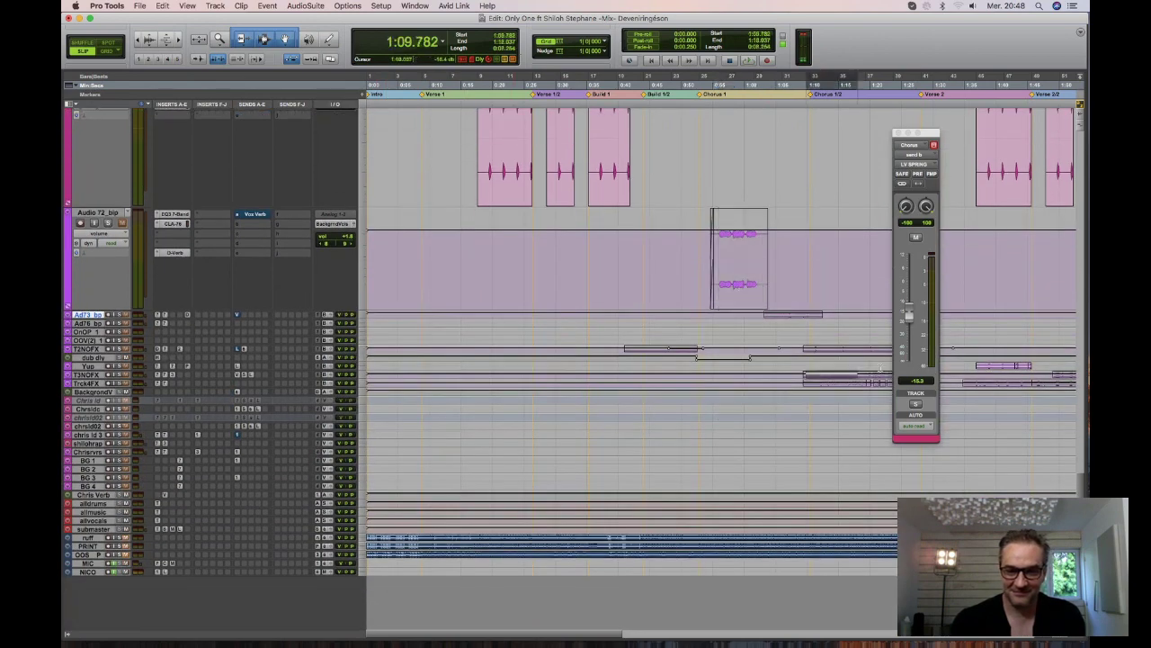
left_click(883, 379)
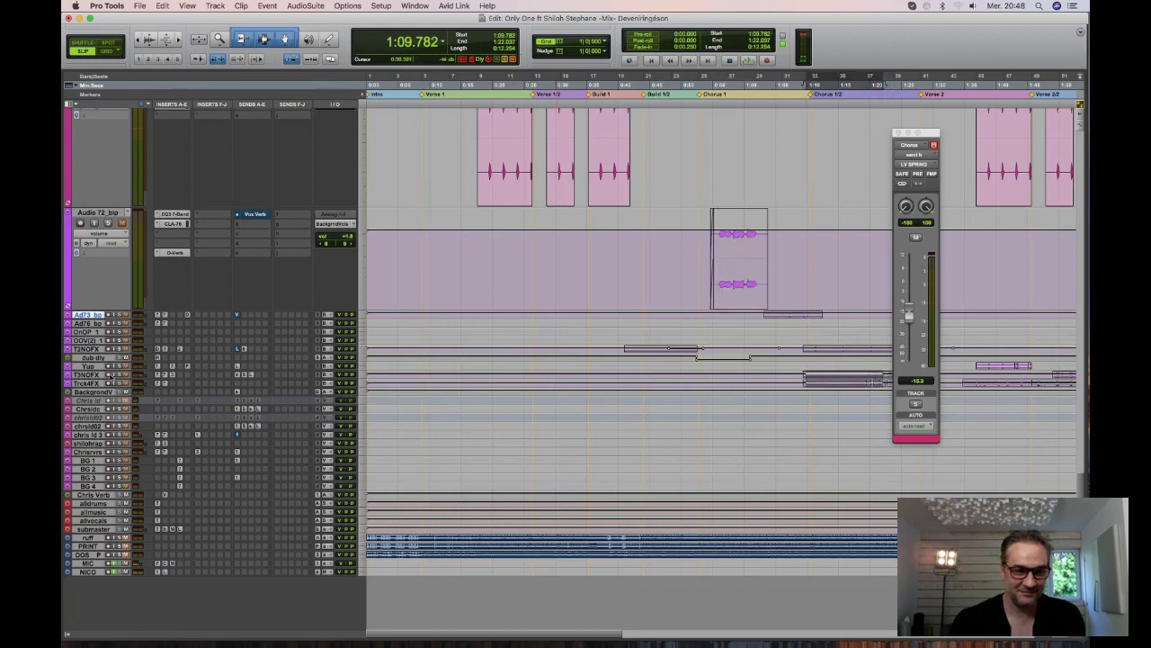
left_click_drag(97, 374, 97, 383)
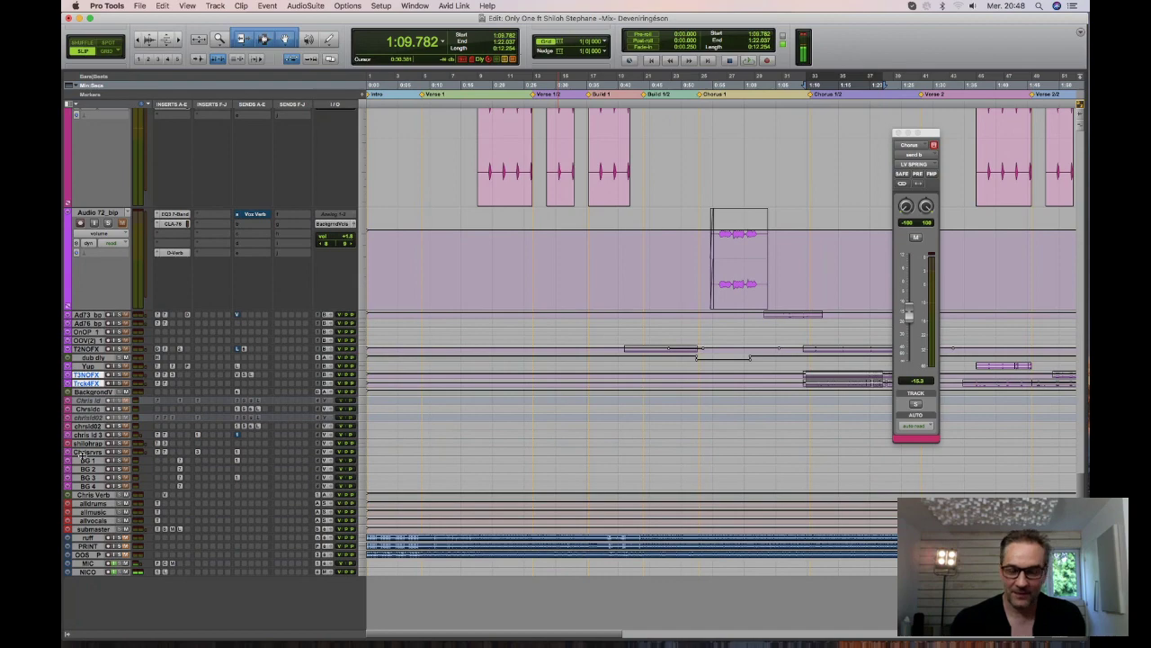
key("ctrl+Down")
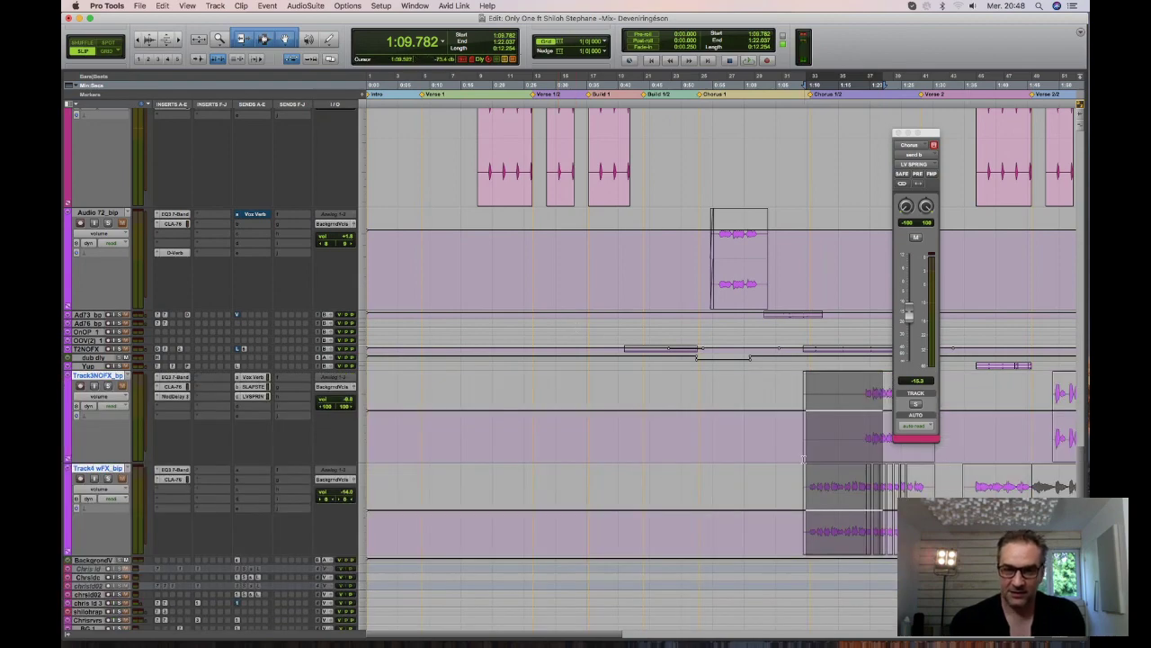
Select Track3NOFX's vocal phrase from about 1:19 to 1:28 in Chorus 1/2 and play it in solo.
scroll(803, 459, "right", 5)
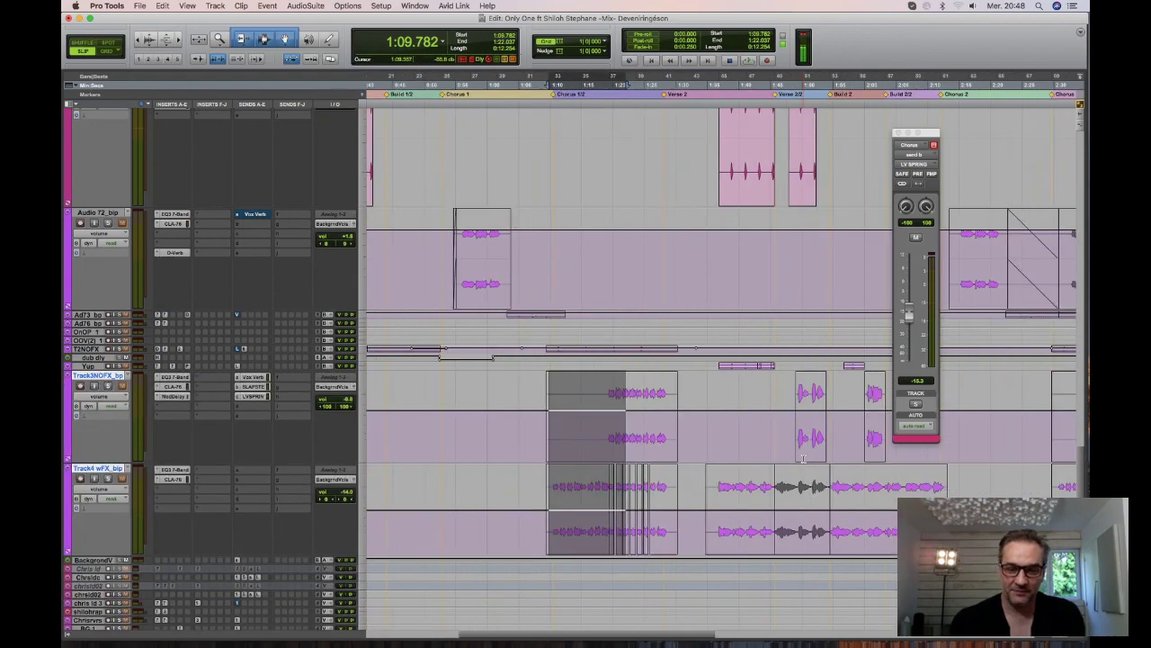
left_click_drag(609, 399, 665, 413)
key("space")
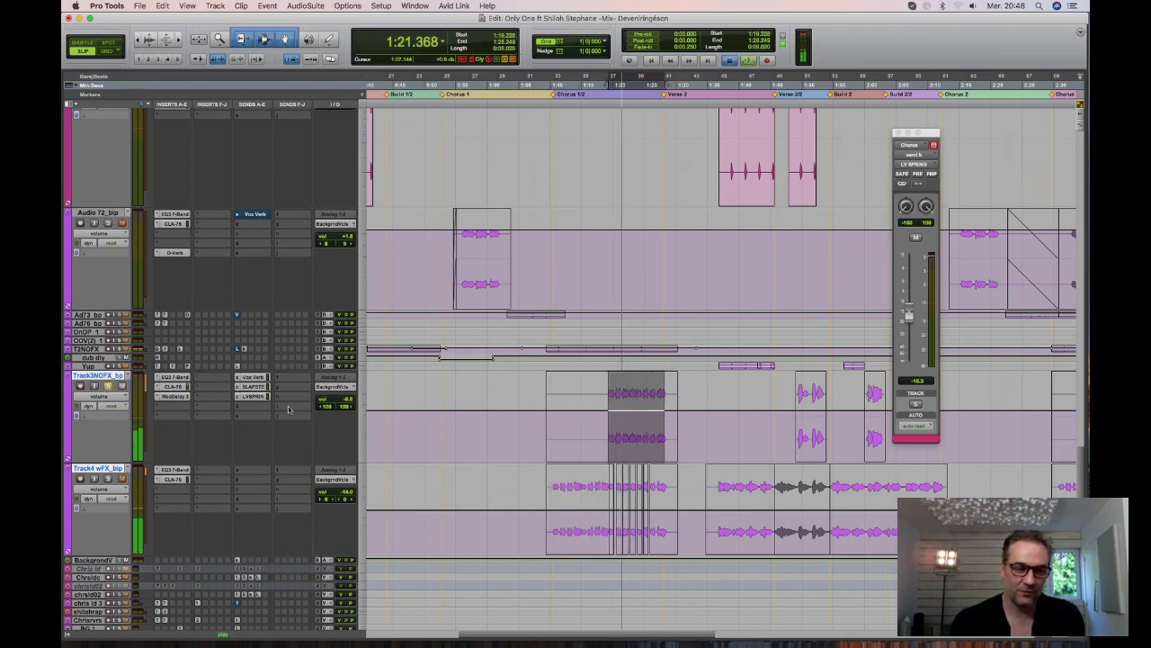
key("space")
key("space")
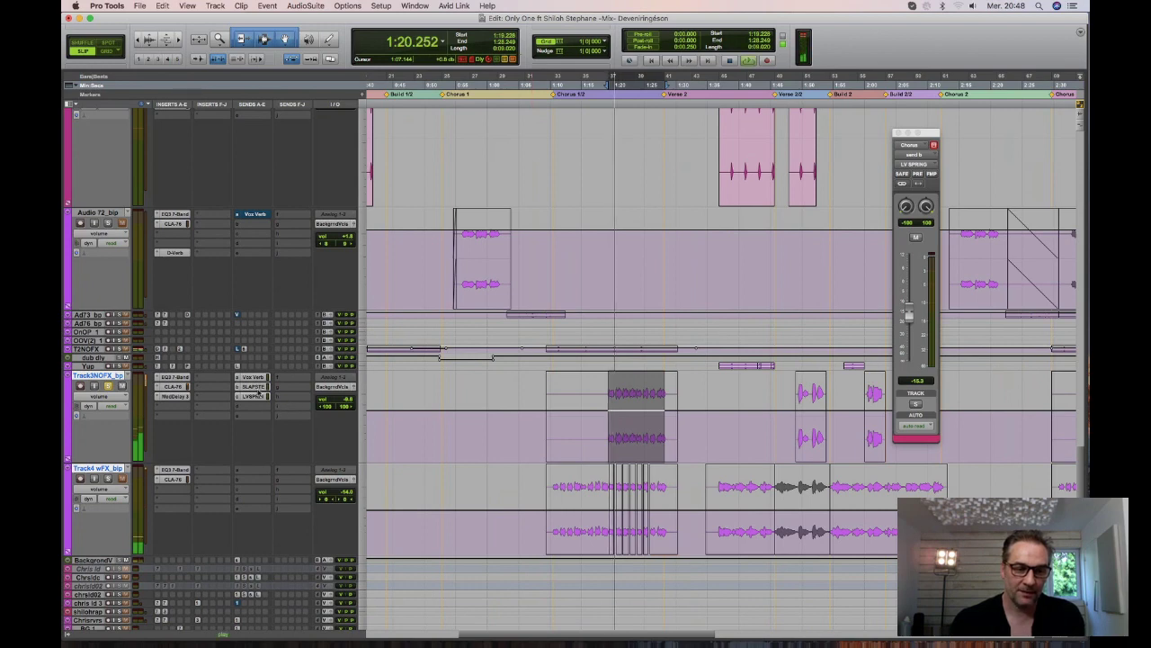
key("space")
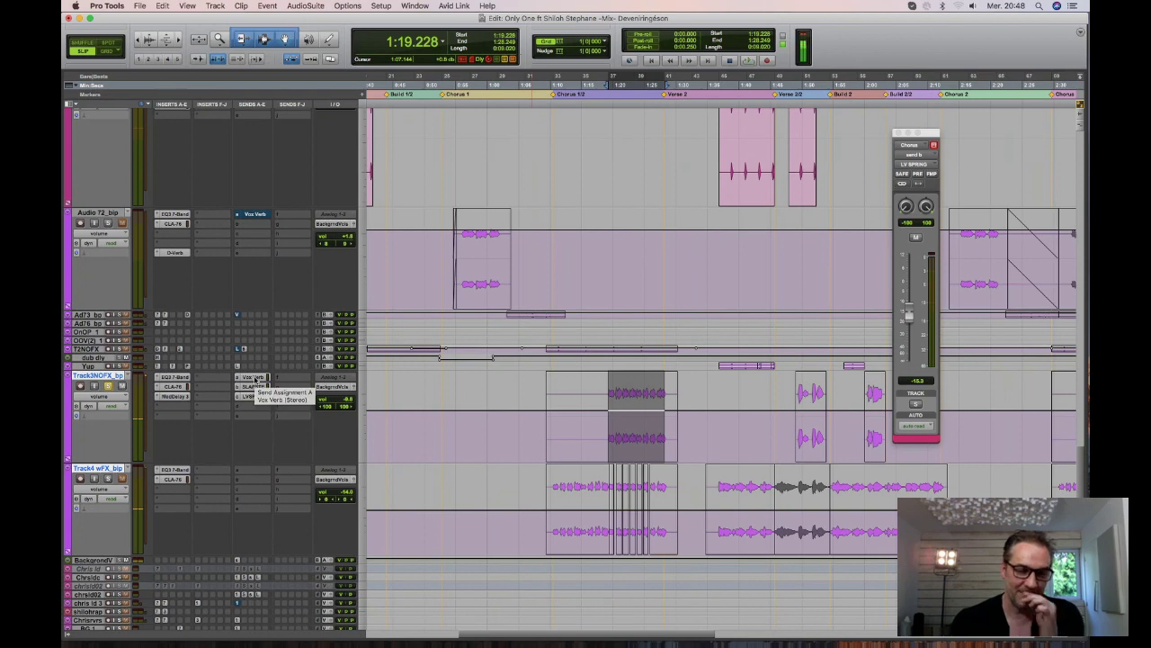
Open Track3NOFX's Vox Verb send to check its level, move the send window aside and close it.
left_click(255, 376)
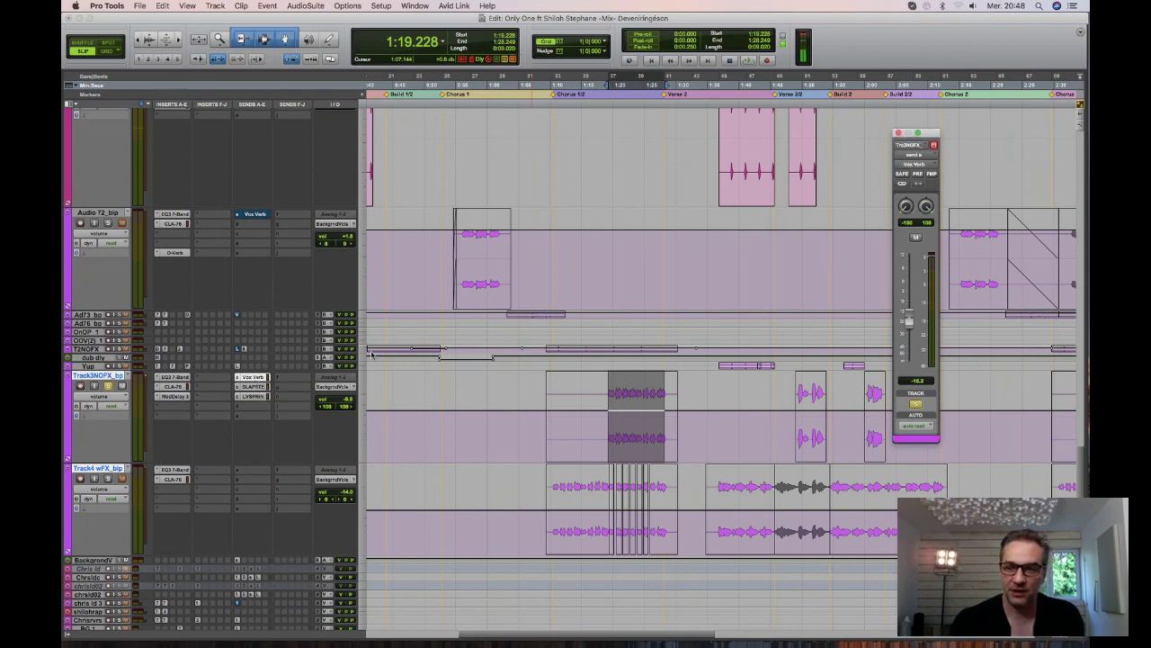
left_click_drag(929, 133, 908, 192)
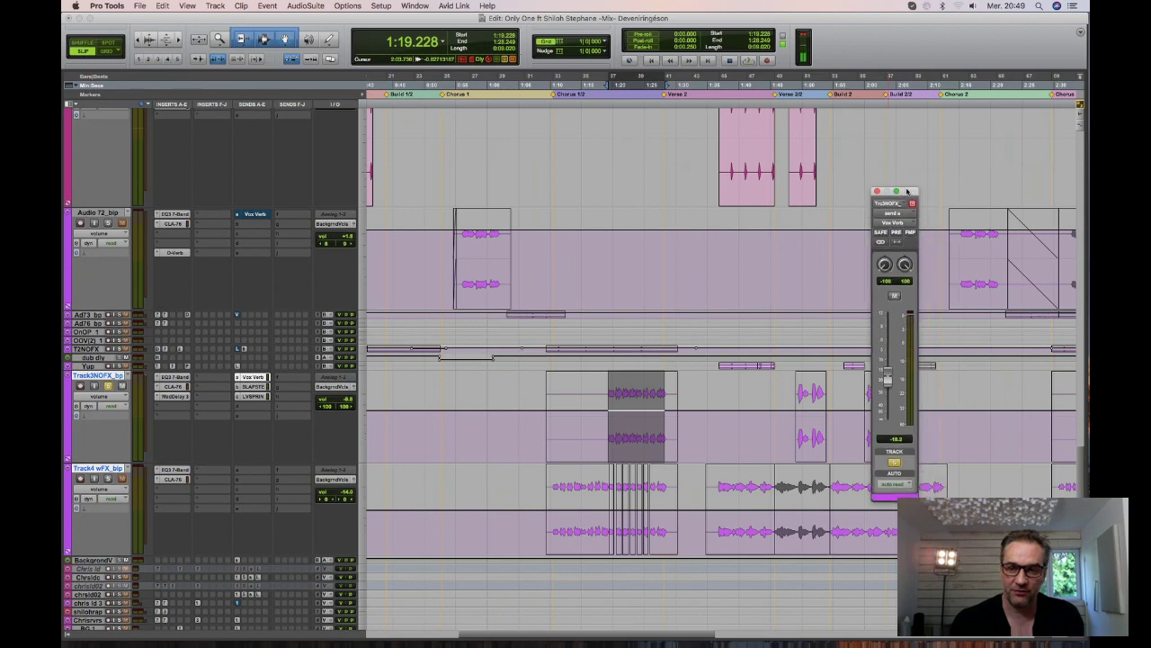
left_click(877, 193)
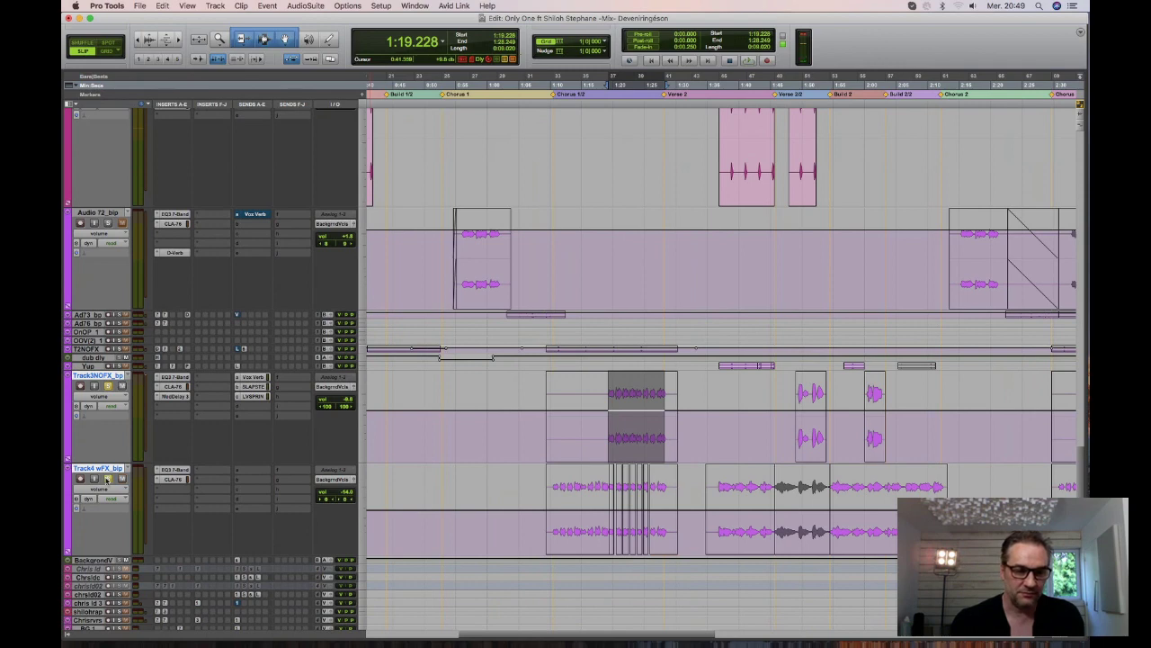
Audition the selected phrase with Track3NOFX and Track4 wFX soloed, toggling Track3NOFX's solo to compare them.
key("space")
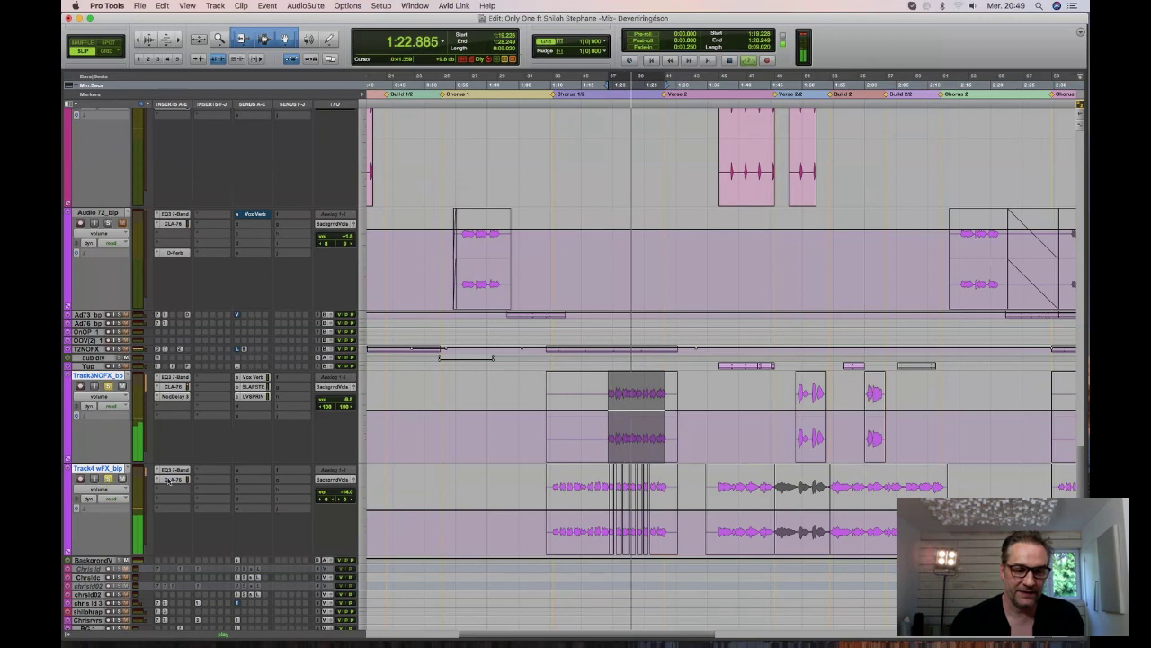
key("space")
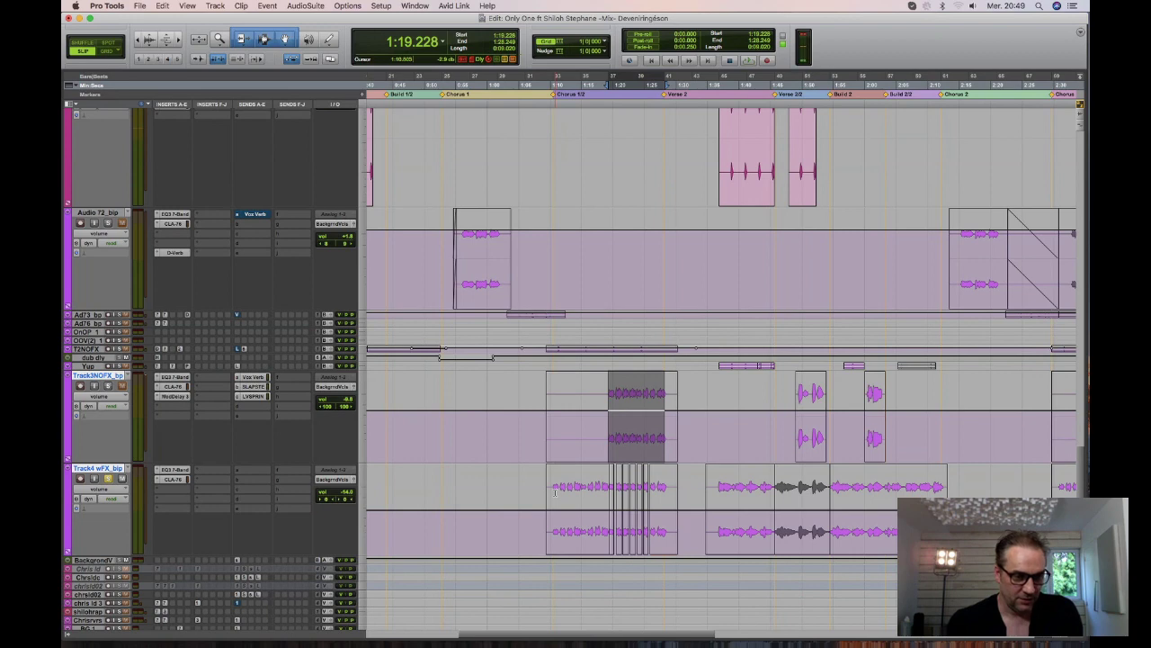
key("space")
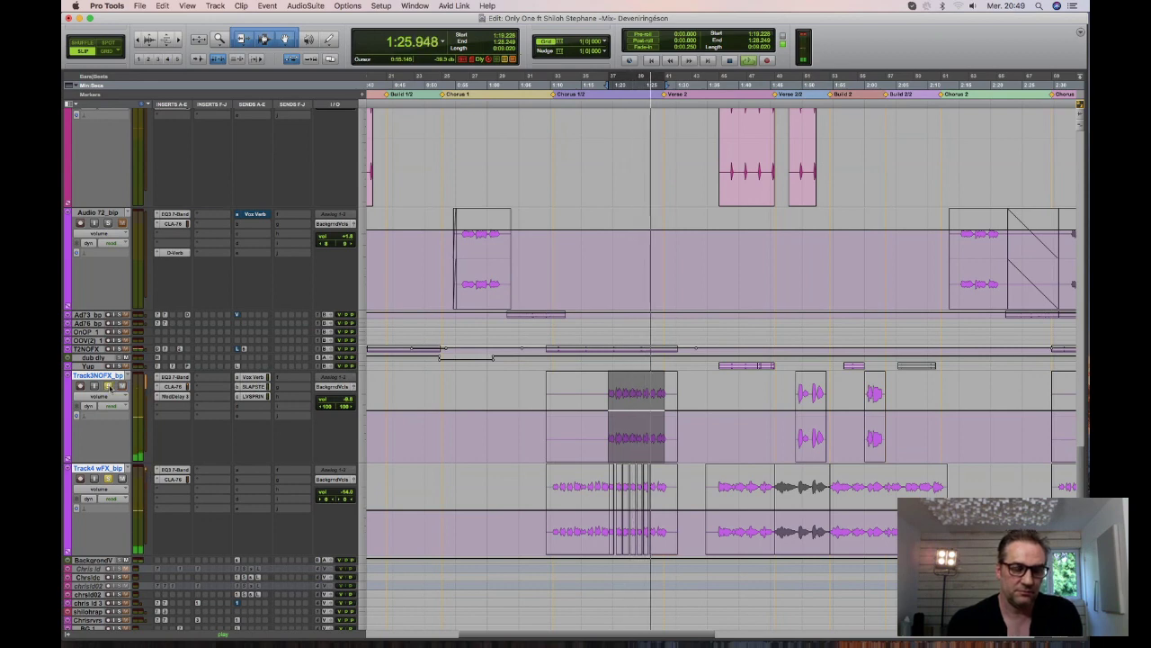
key("space")
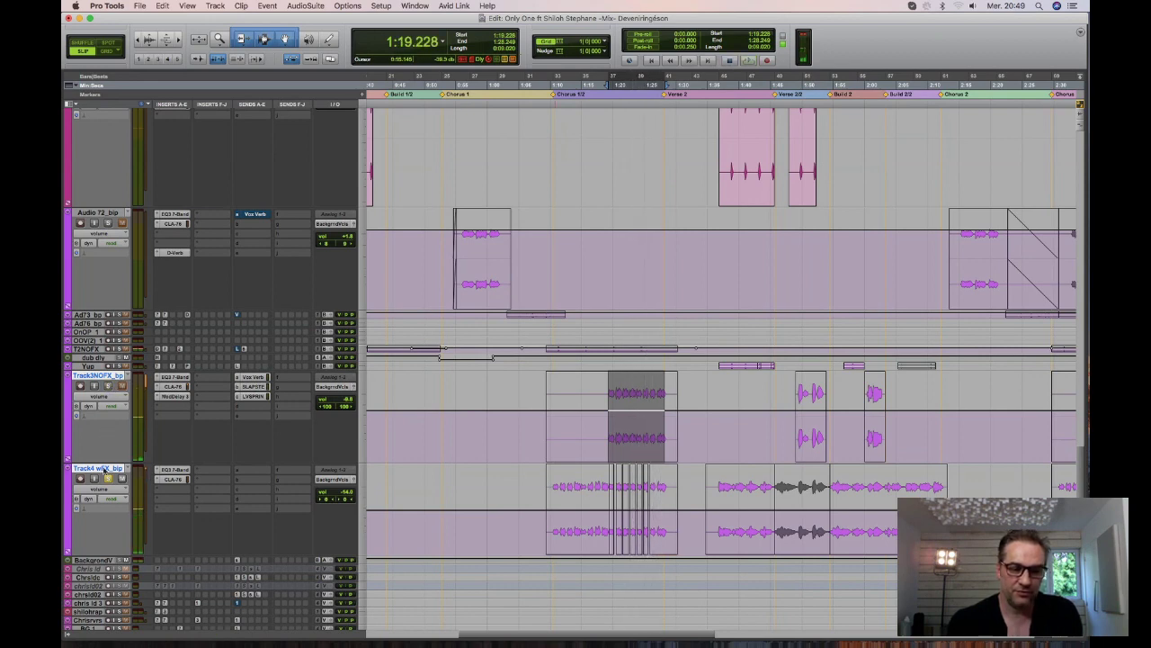
Take the two background tracks out of solo, enlarge the ld 02.cm vocal track and play its Trap /2 clip in solo.
scroll(489, 495, "down", 5)
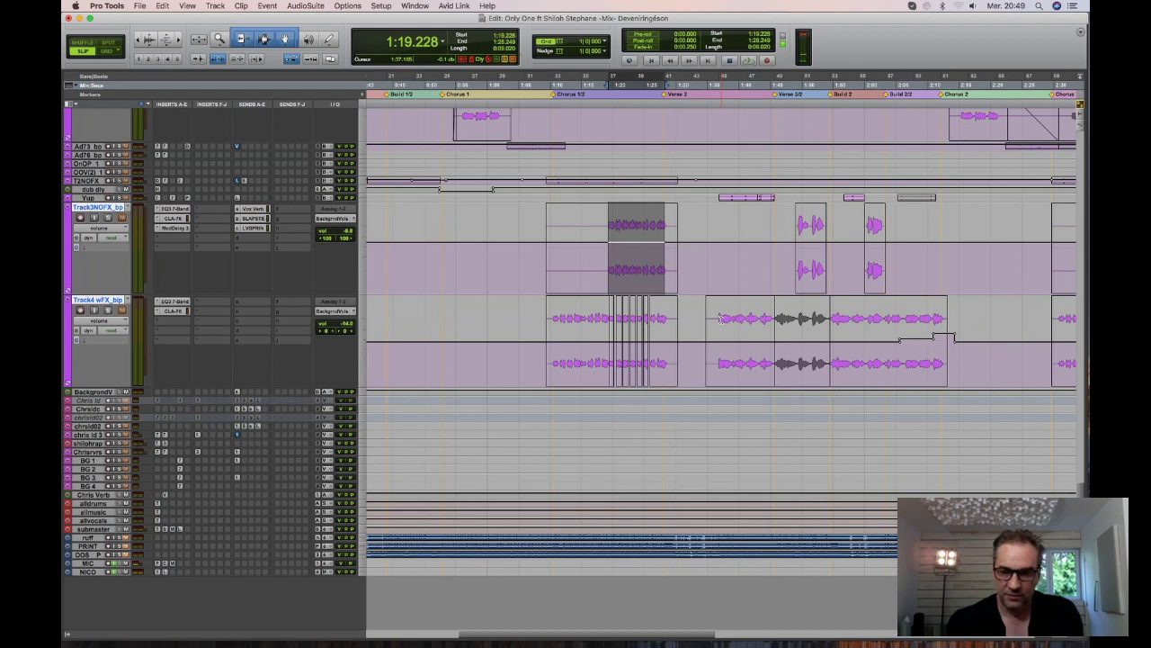
key("r")
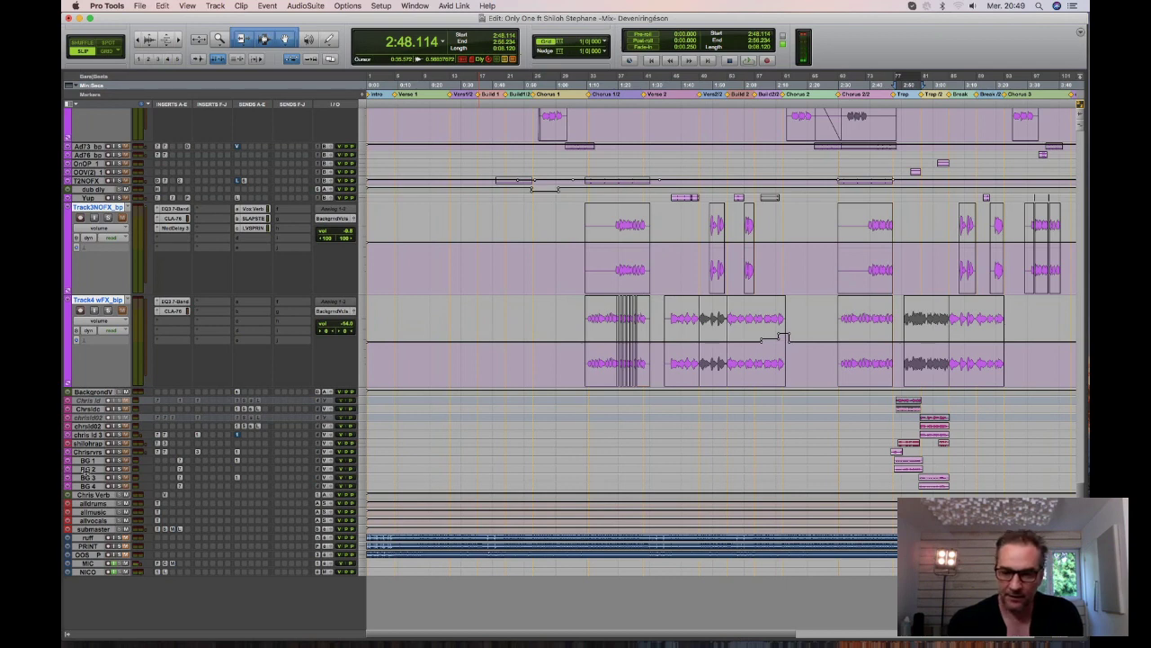
left_click_drag(88, 430, 88, 513)
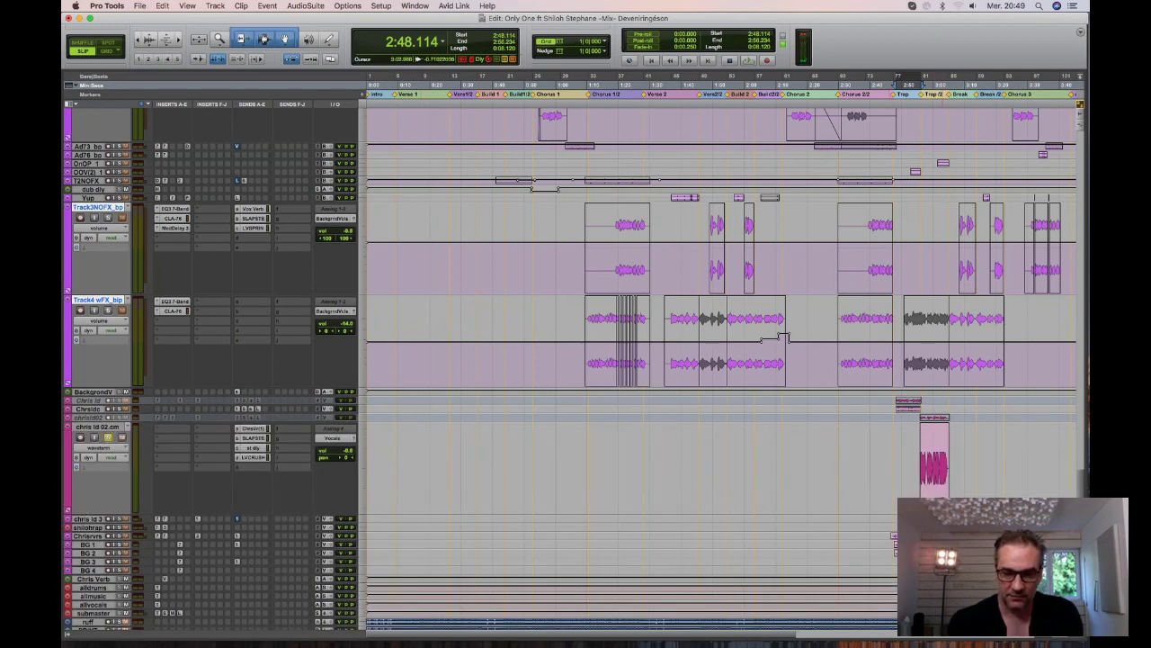
left_click(936, 490)
key("space")
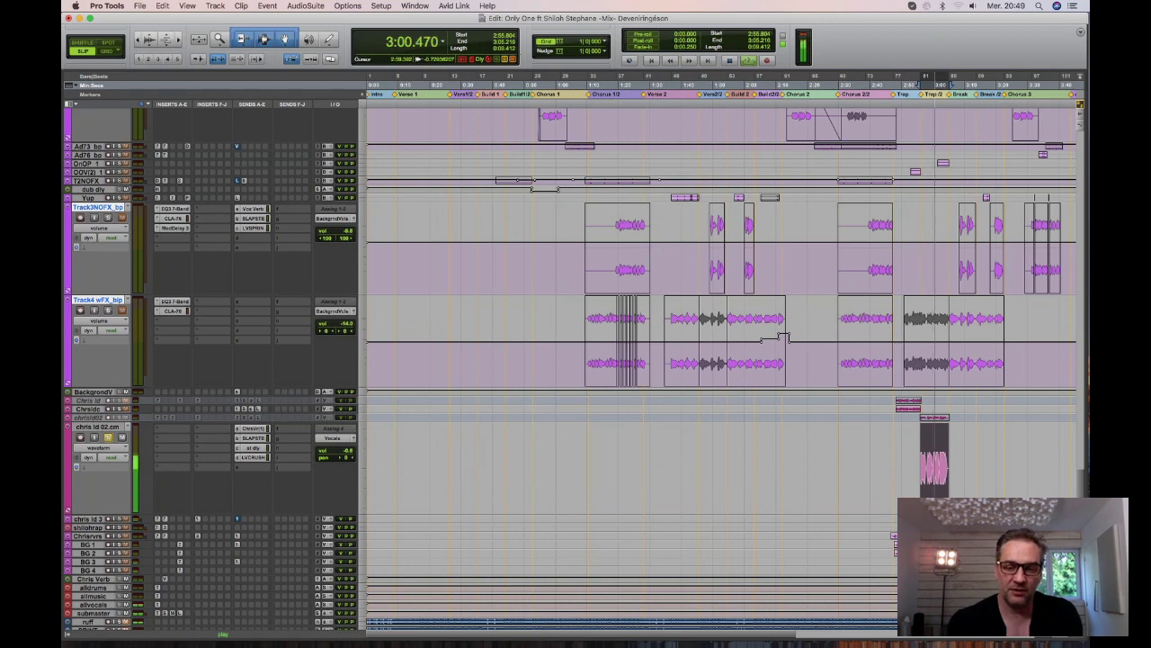
Stop playback, then select and enlarge the inactive ld 02 vocal track directly above ld 02.cm.
key("space")
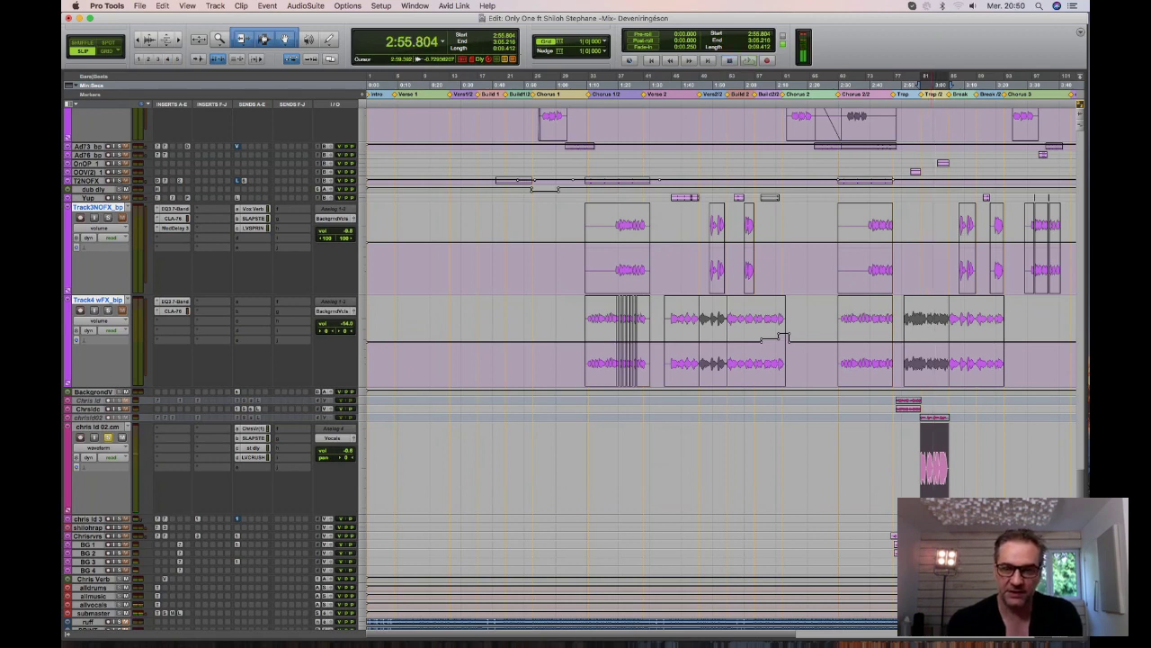
key("super+bracketright")
key("super+bracketright")
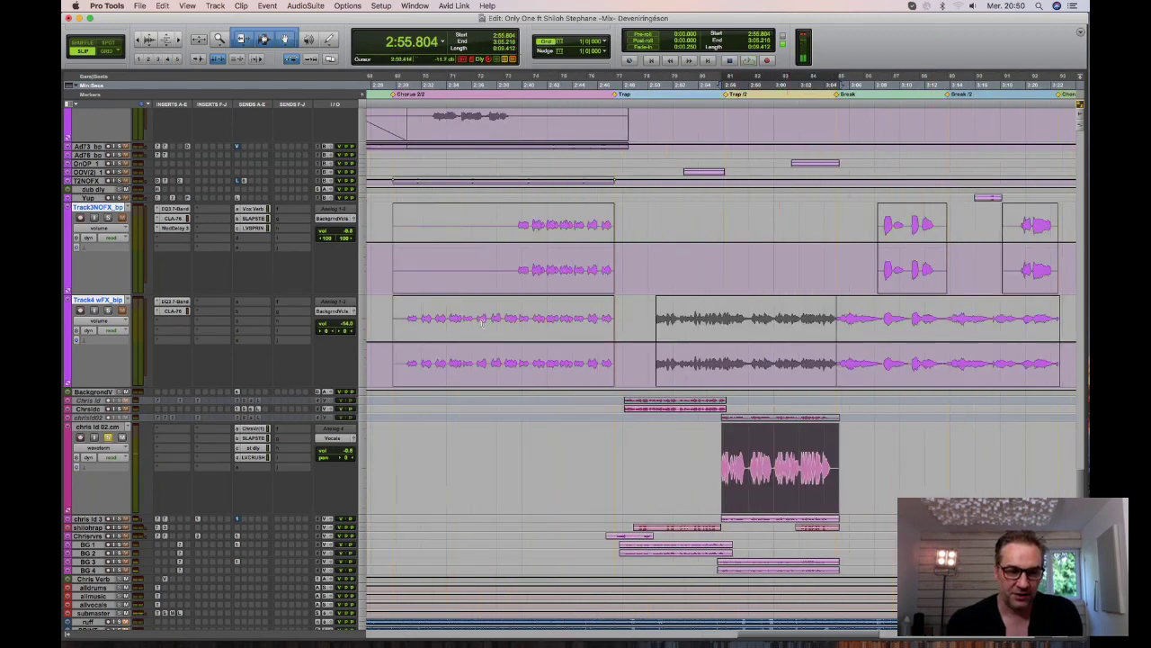
key("ctrl+Down")
key("ctrl+Down")
key("ctrl+Down")
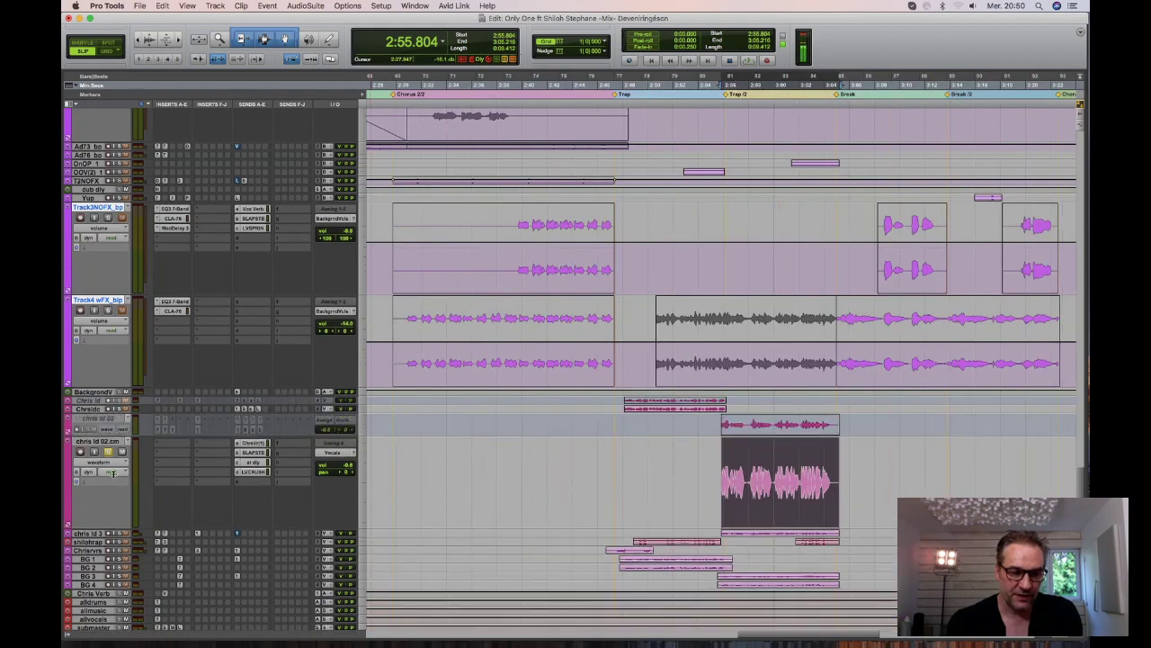
left_click(108, 420)
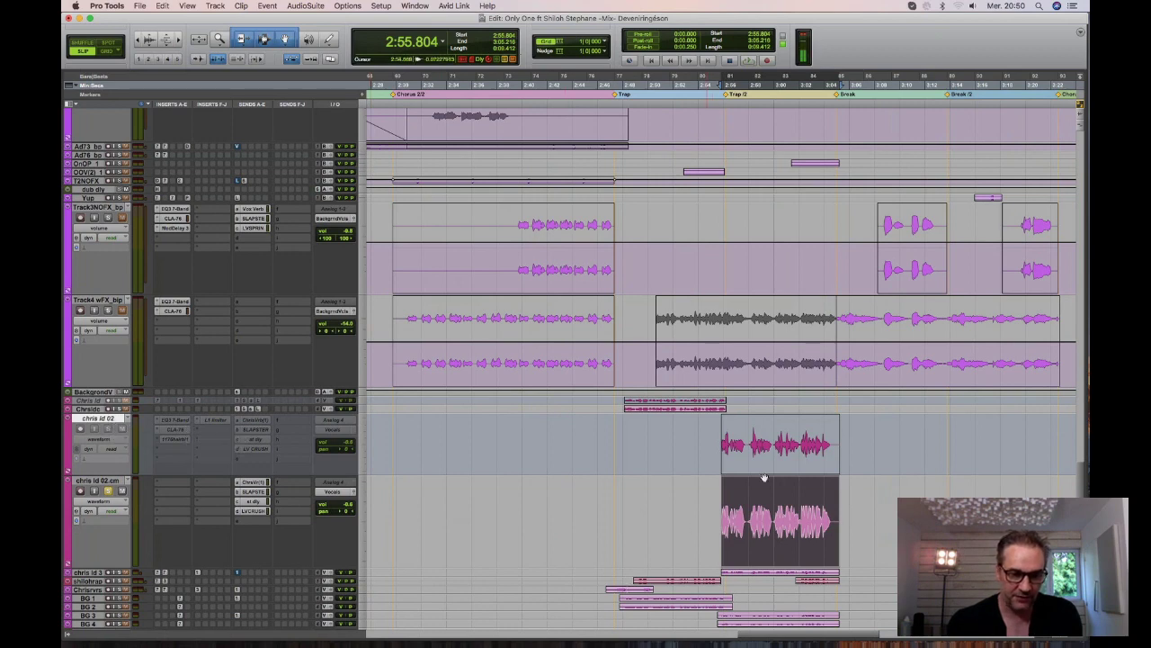
left_click_drag(129, 471, 117, 501)
left_click_drag(630, 501, 677, 497)
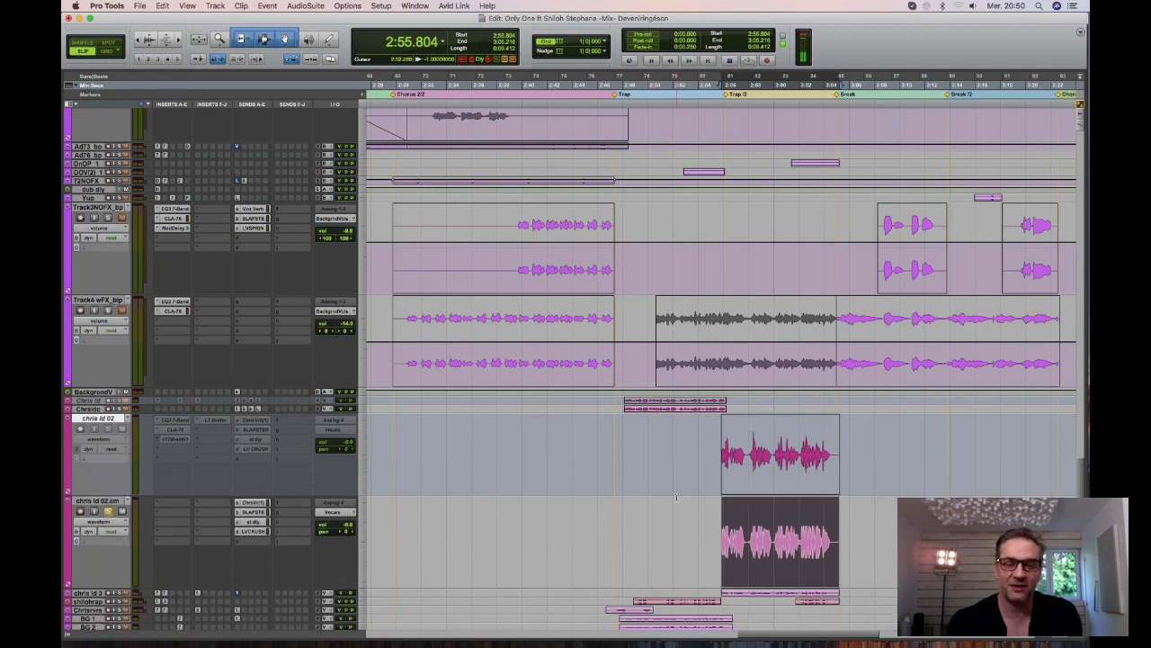
Make the inactive ld 02 vocal track active.
scroll(124, 359, "down", 3)
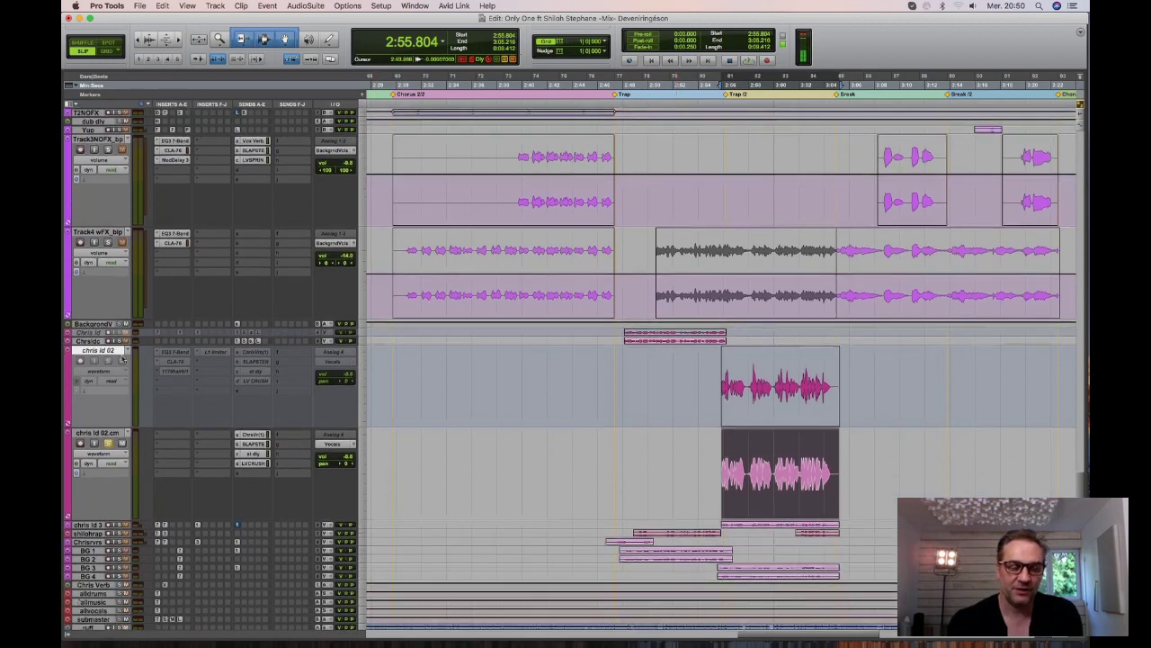
right_click(99, 350)
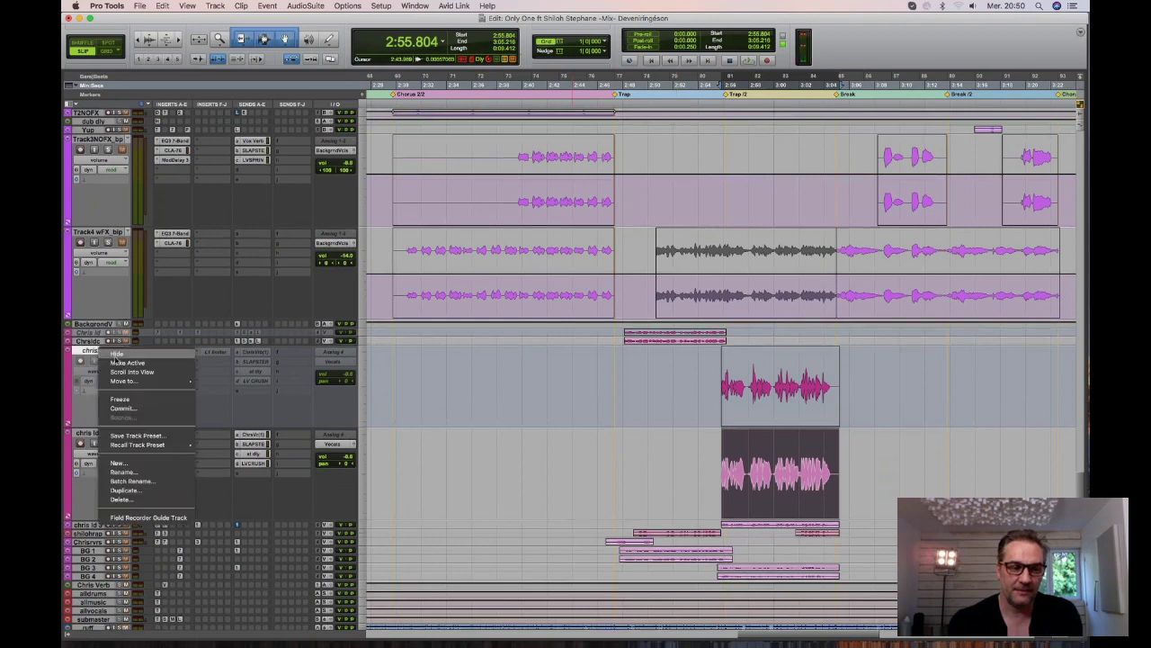
left_click(116, 363)
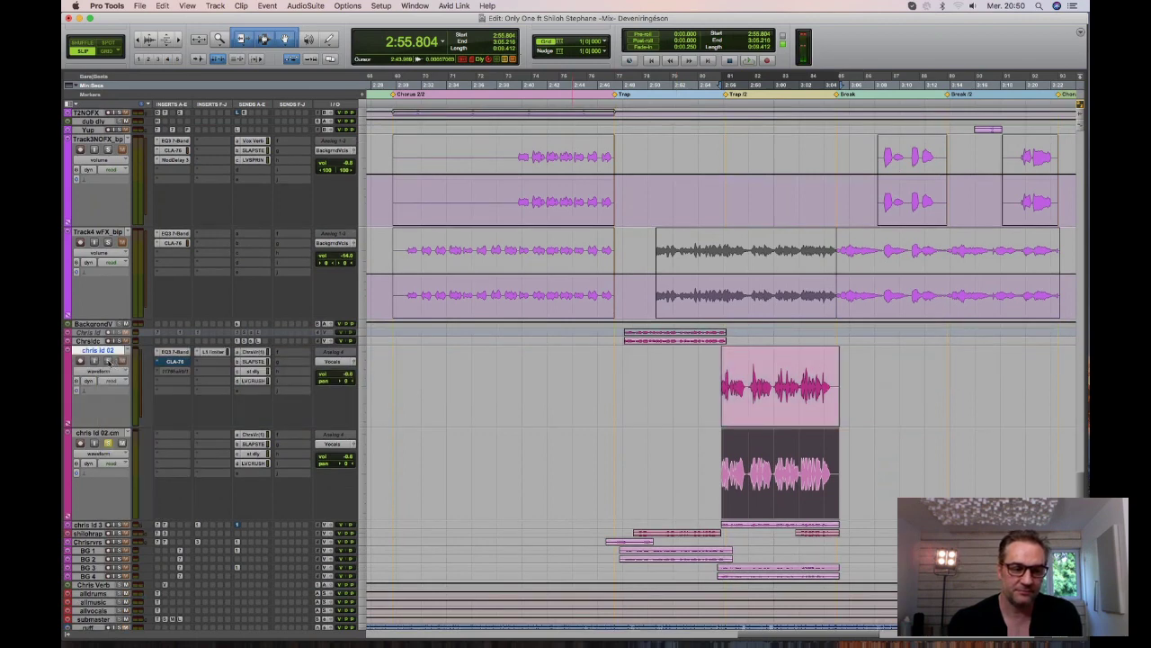
Take ld 02.cm out of solo, solo ld 02 and audition its Trap /2 clip.
left_click(108, 442)
left_click(108, 360)
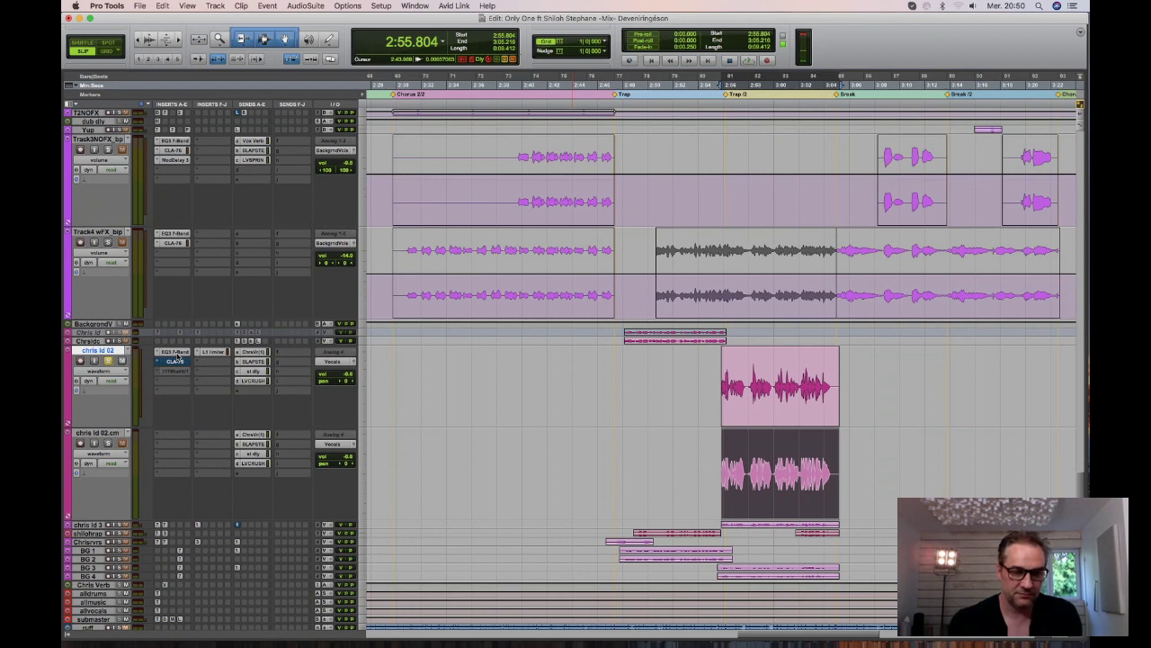
key("space")
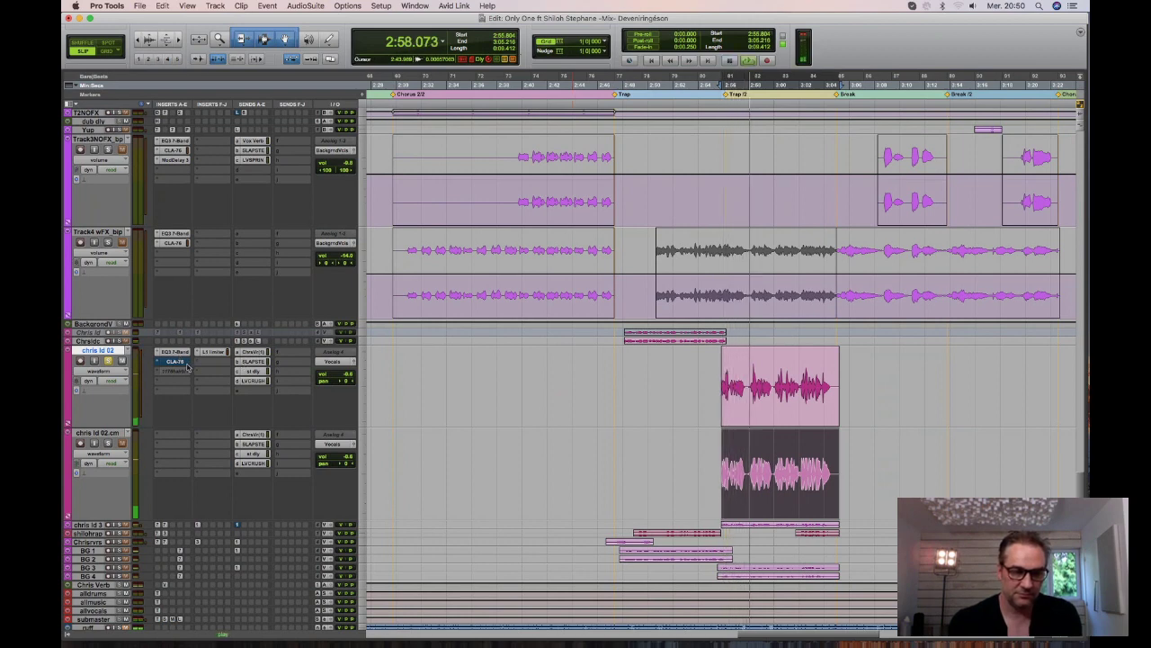
key("space")
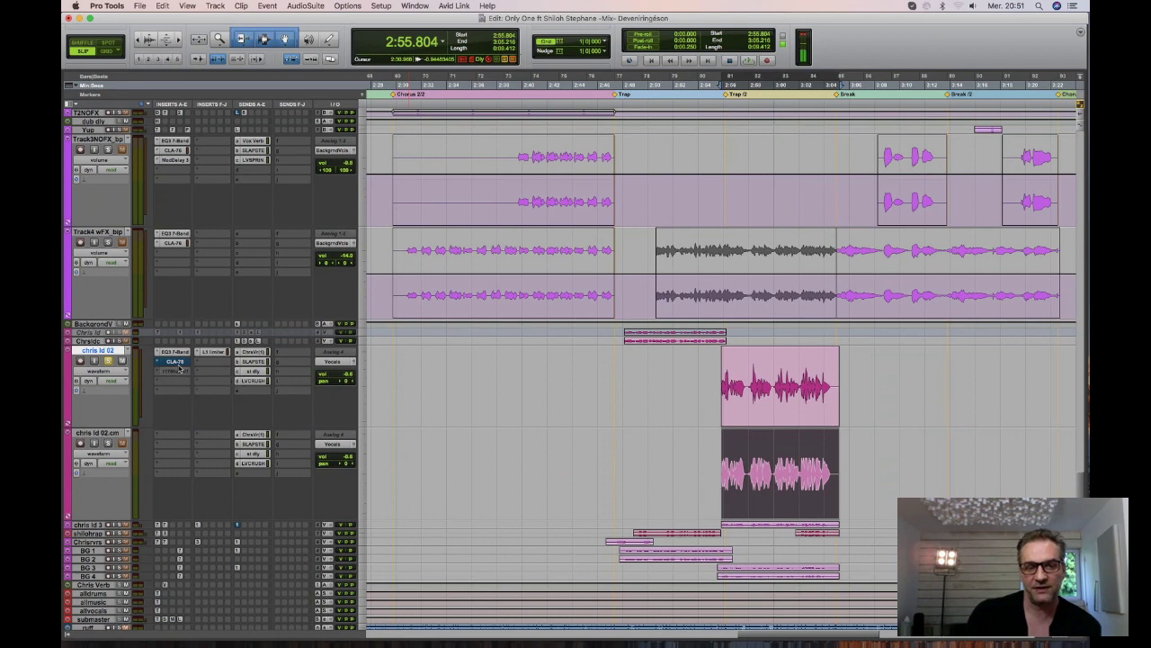
Switch the solo from ld 02 back to ld 02.cm and play the Trap /2 clip to compare the two versions.
left_click(110, 442)
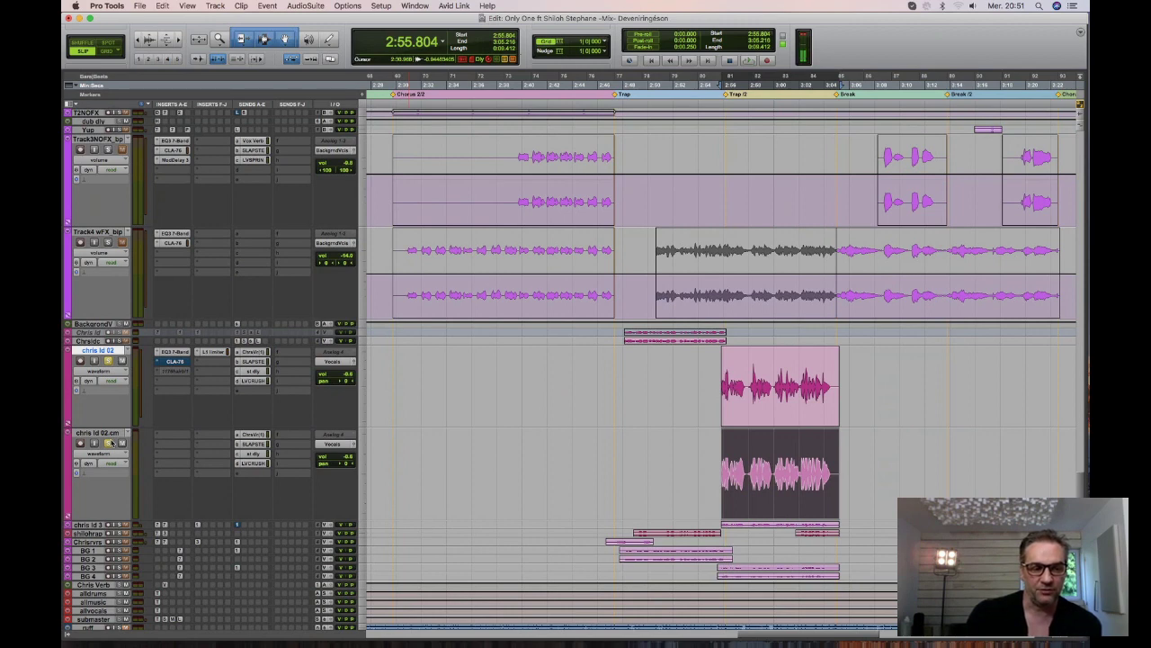
left_click(109, 361)
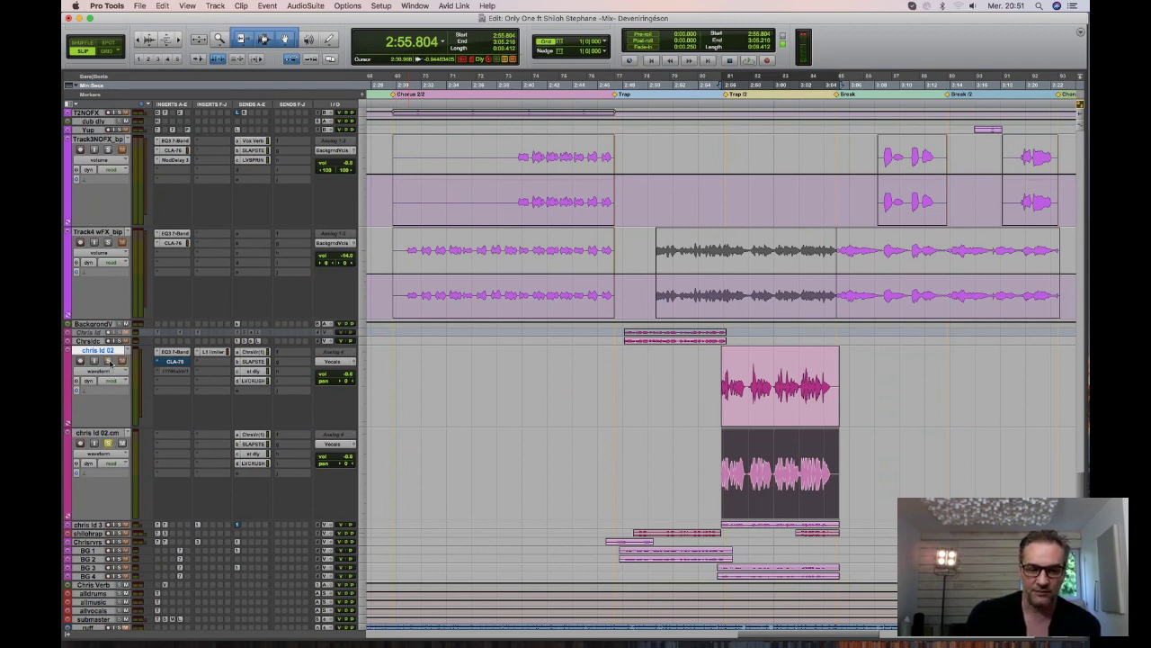
key("space")
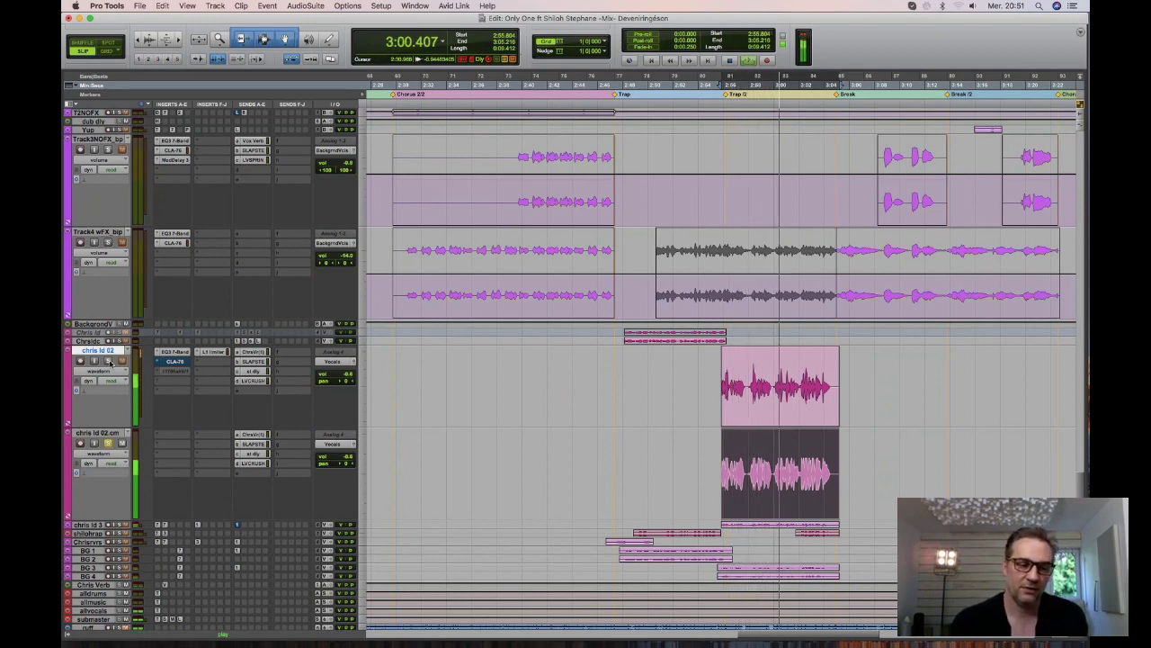
key("space")
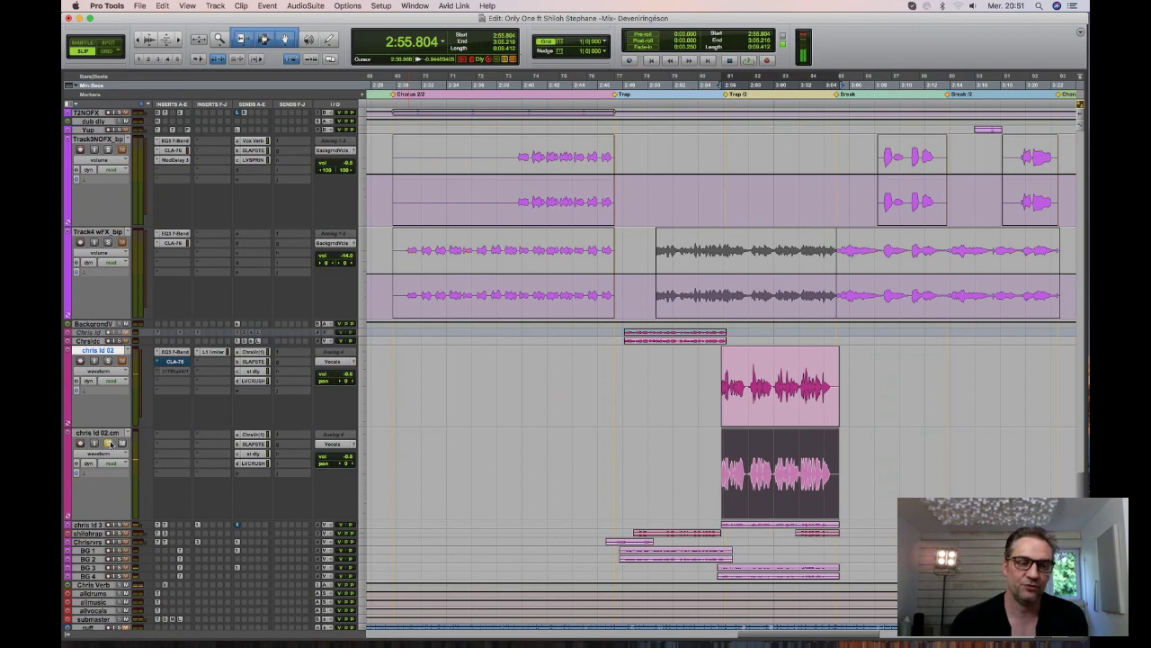
Take ld 02.cm out of solo, mute ld 02 and play the start of Trap /2 in the full mix.
left_click(109, 443)
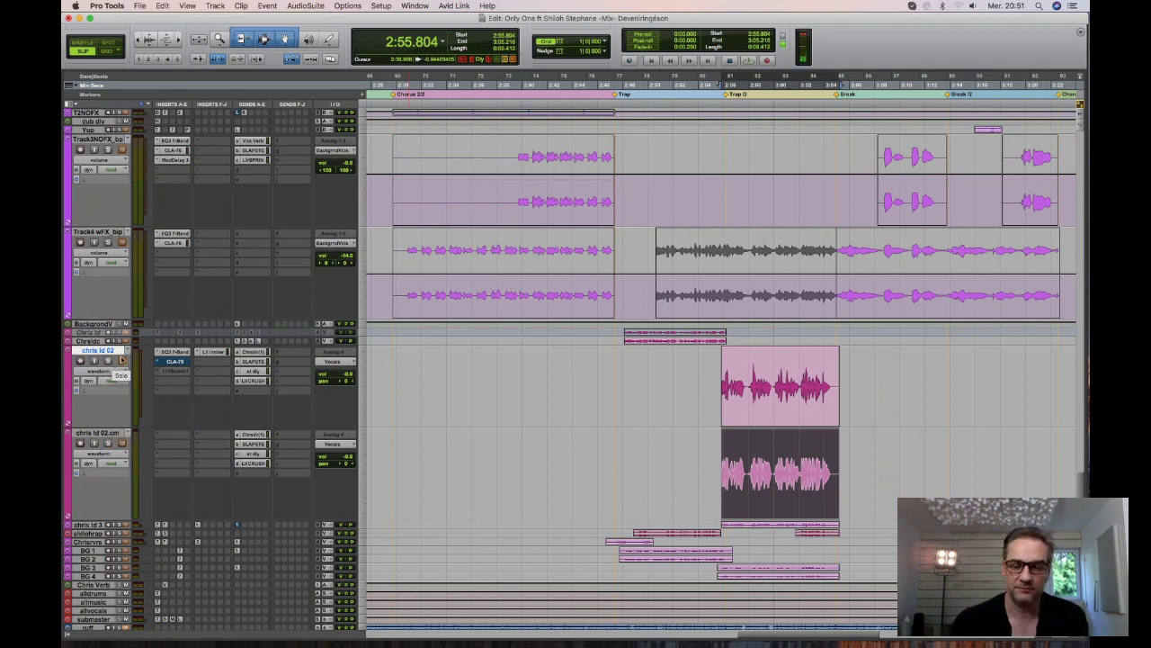
left_click(122, 360)
key("space")
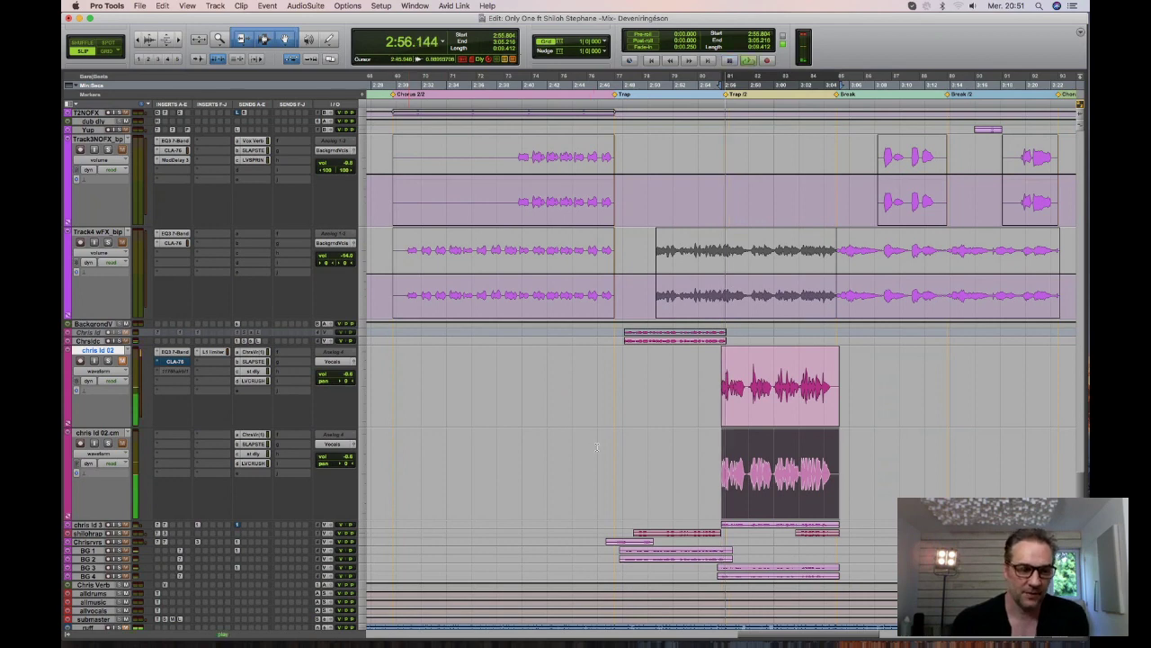
key("space")
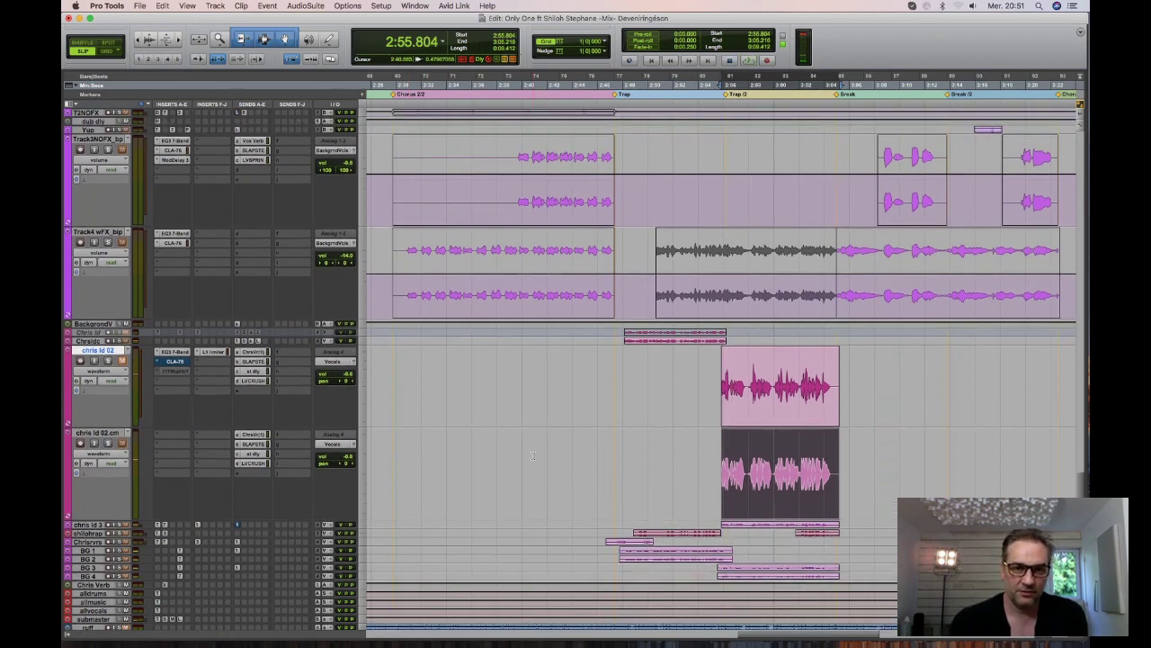
Enlarge the ld 3 vocal track below ld 02.cm.
scroll(533, 456, "up", 10)
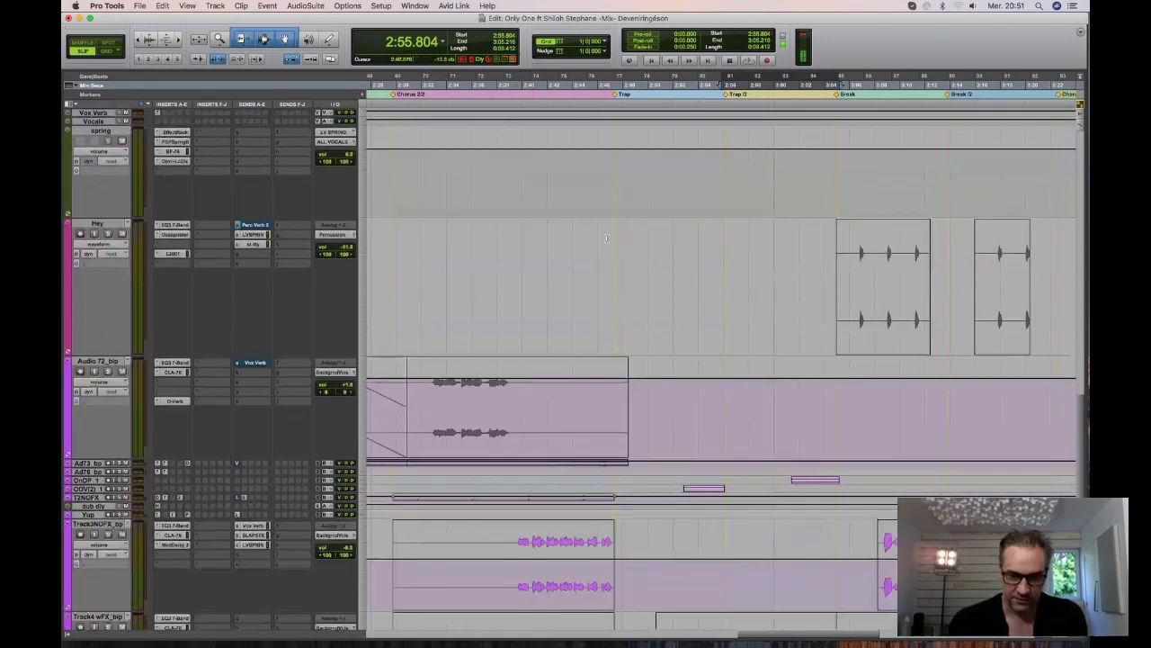
key("r")
key("r")
scroll(606, 237, "down", 15)
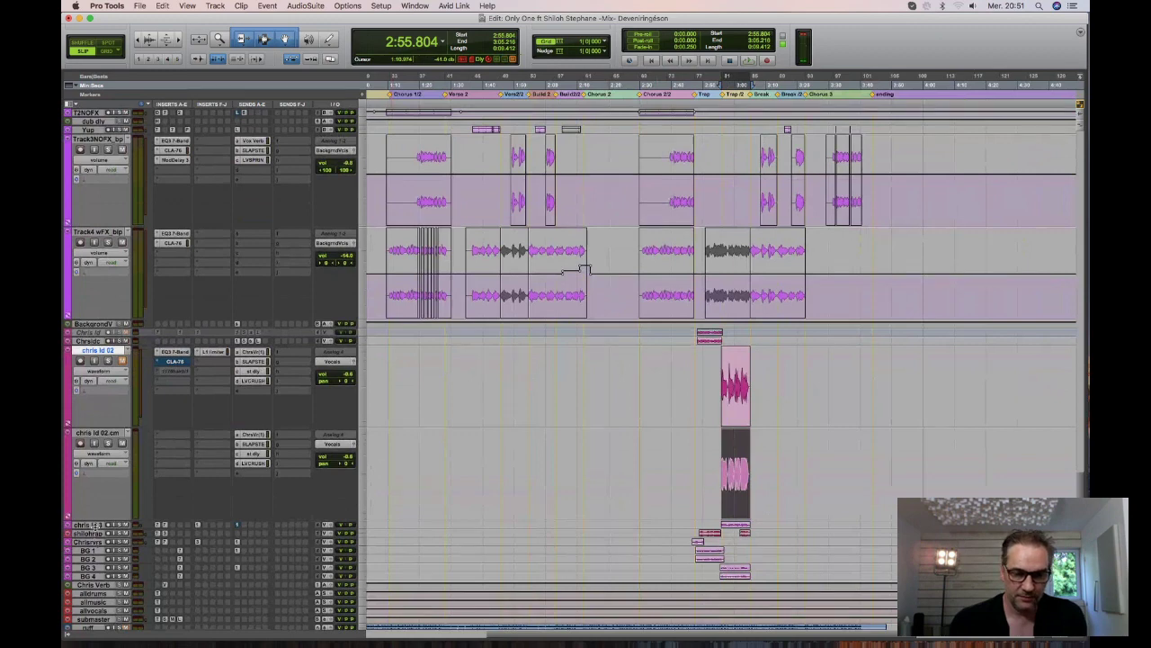
left_click_drag(95, 528, 93, 591)
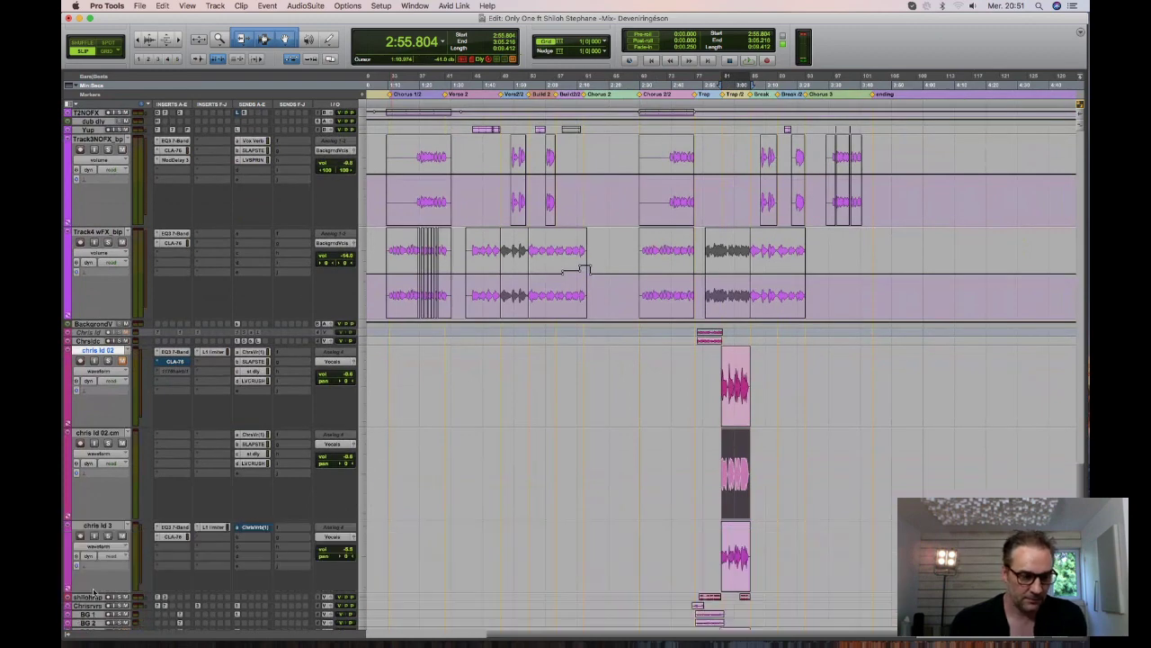
scroll(393, 523, "down", 1)
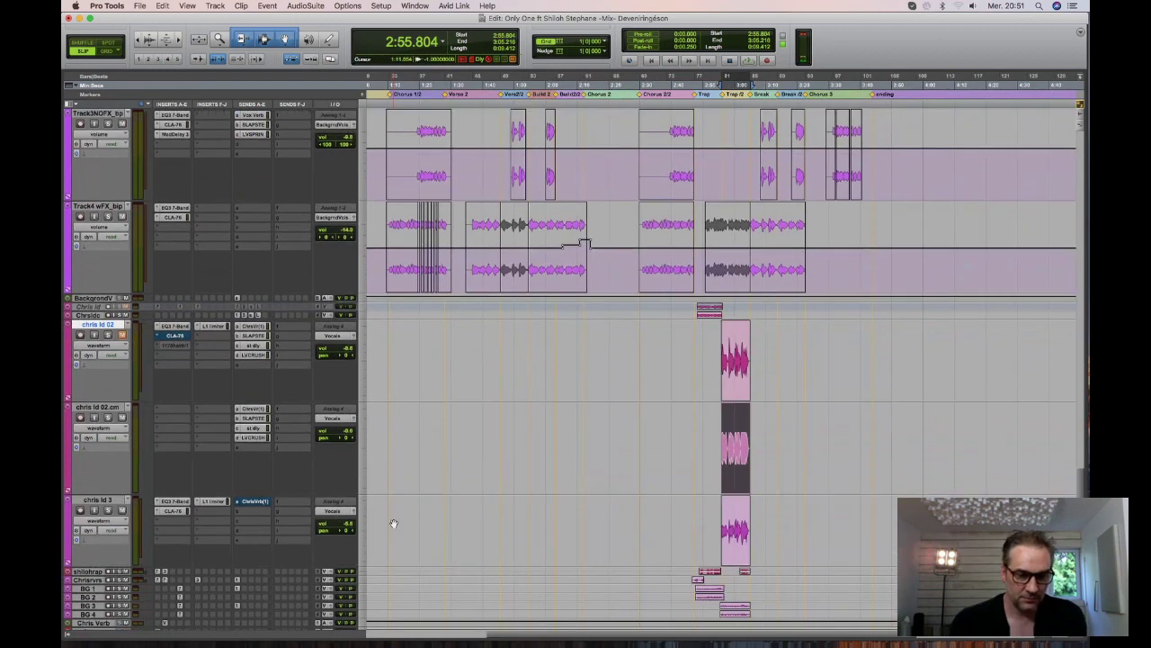
Enlarge the rap vocal track below ld 3 and select its clip in the Trap section.
scroll(393, 524, "down", 5)
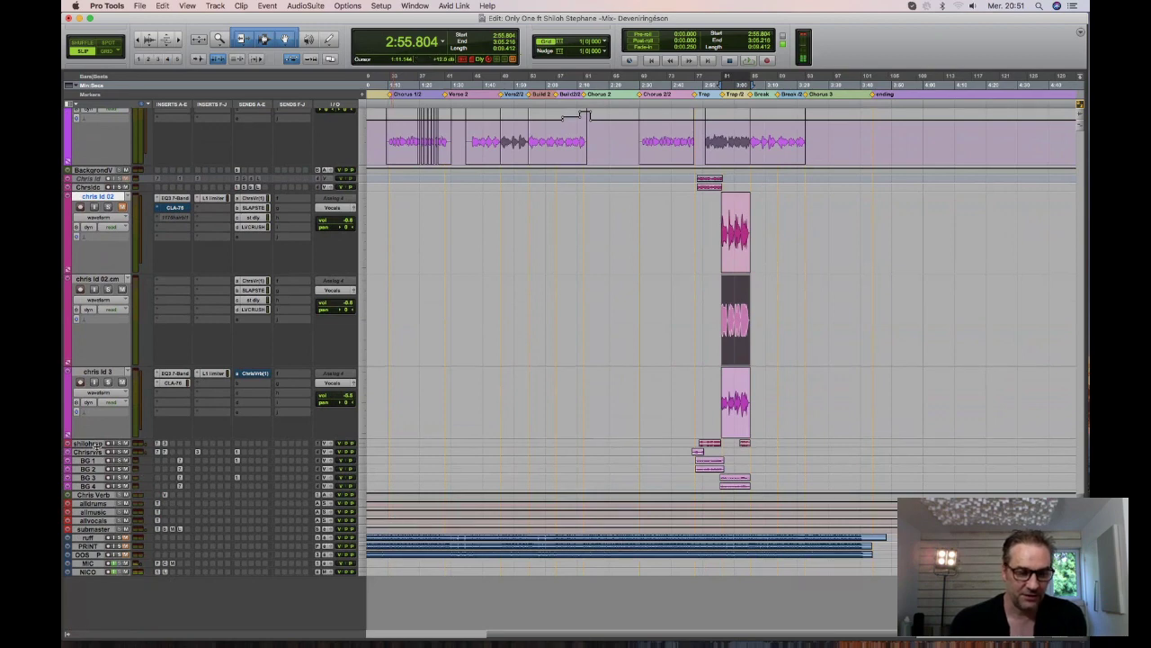
left_click_drag(93, 447, 90, 519)
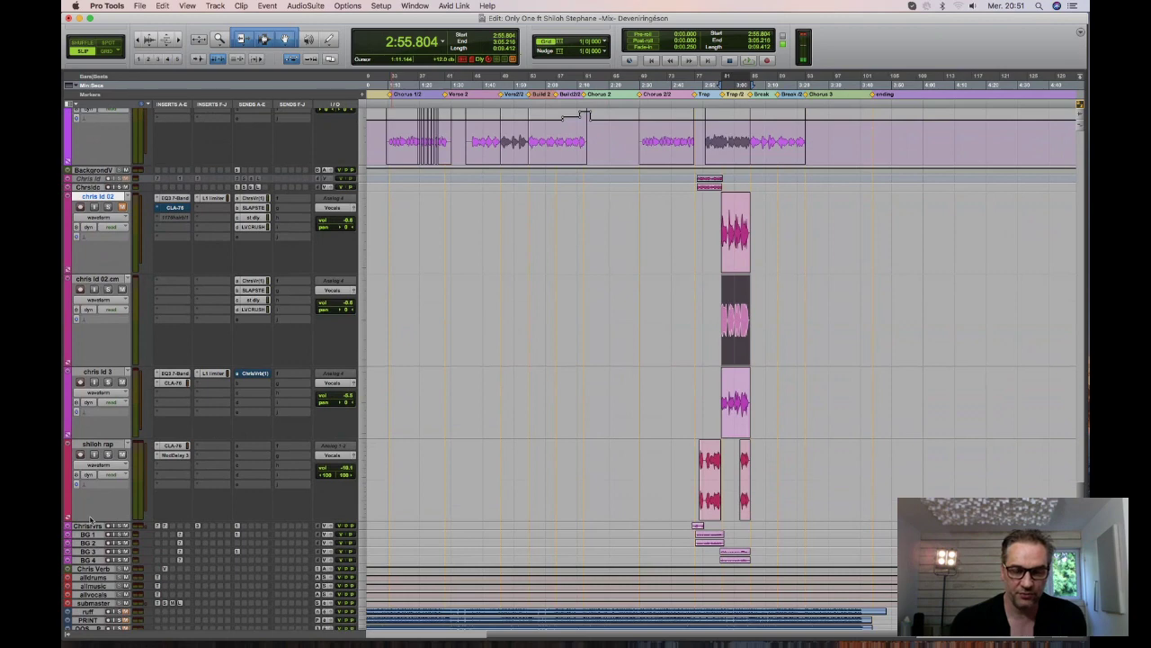
left_click(708, 505)
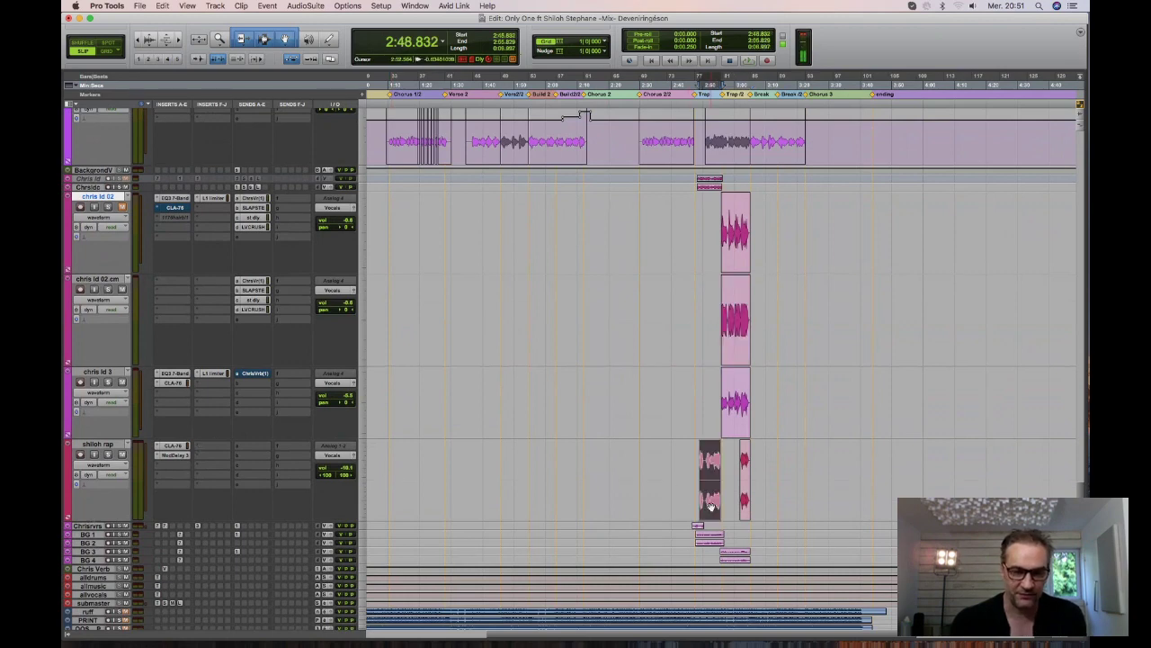
key("t")
key("t")
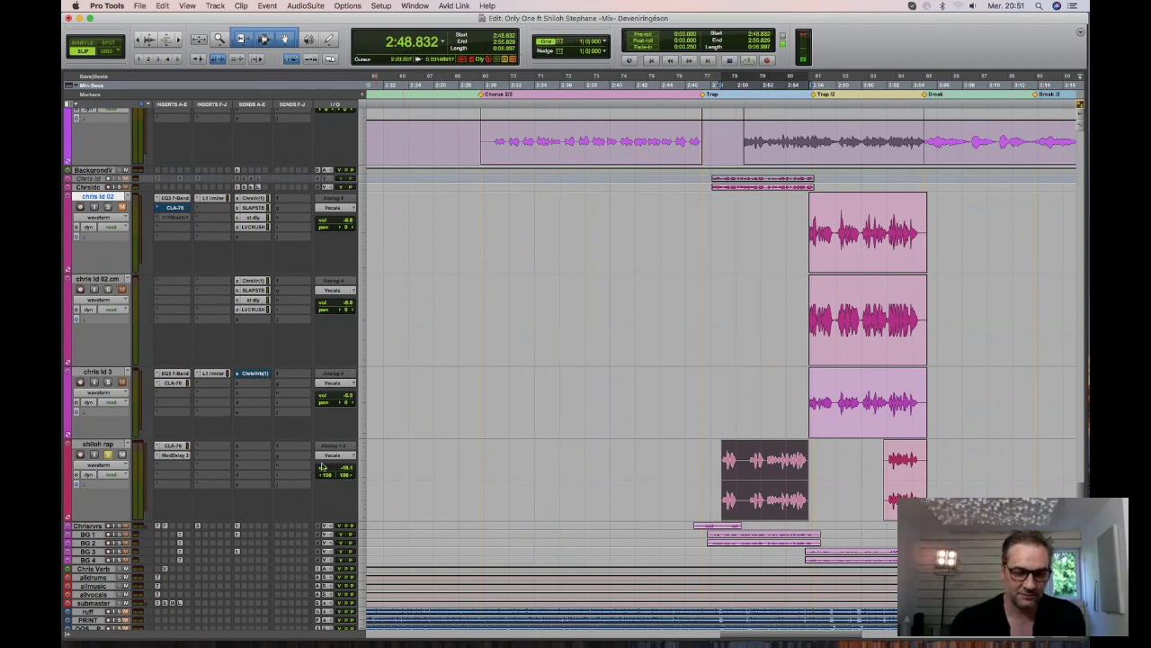
Play the selected rap clip in solo, open the track's Mod Delay III insert to examine its delay settings and close it.
key("space")
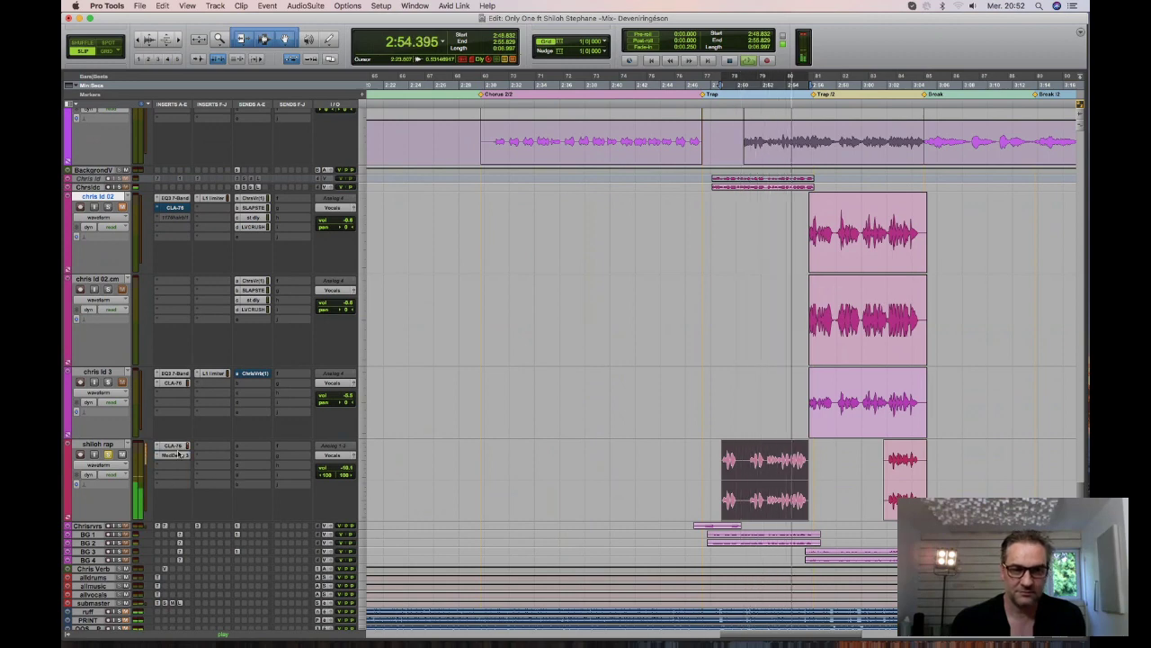
left_click(179, 455)
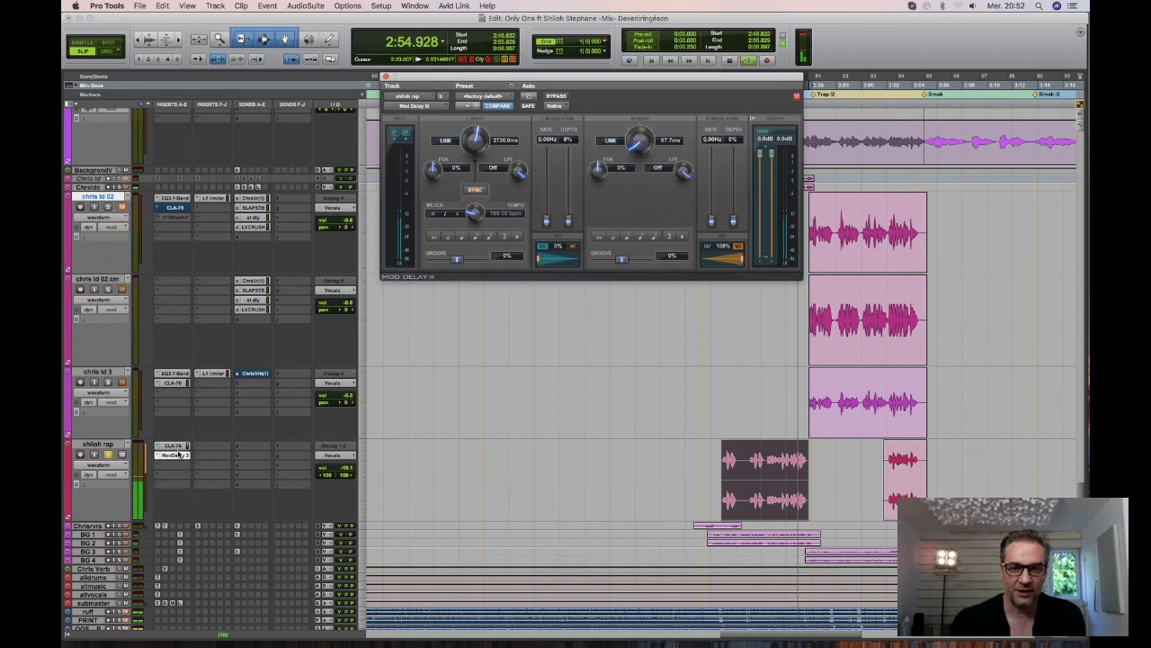
key("space")
left_click_drag(539, 78, 462, 101)
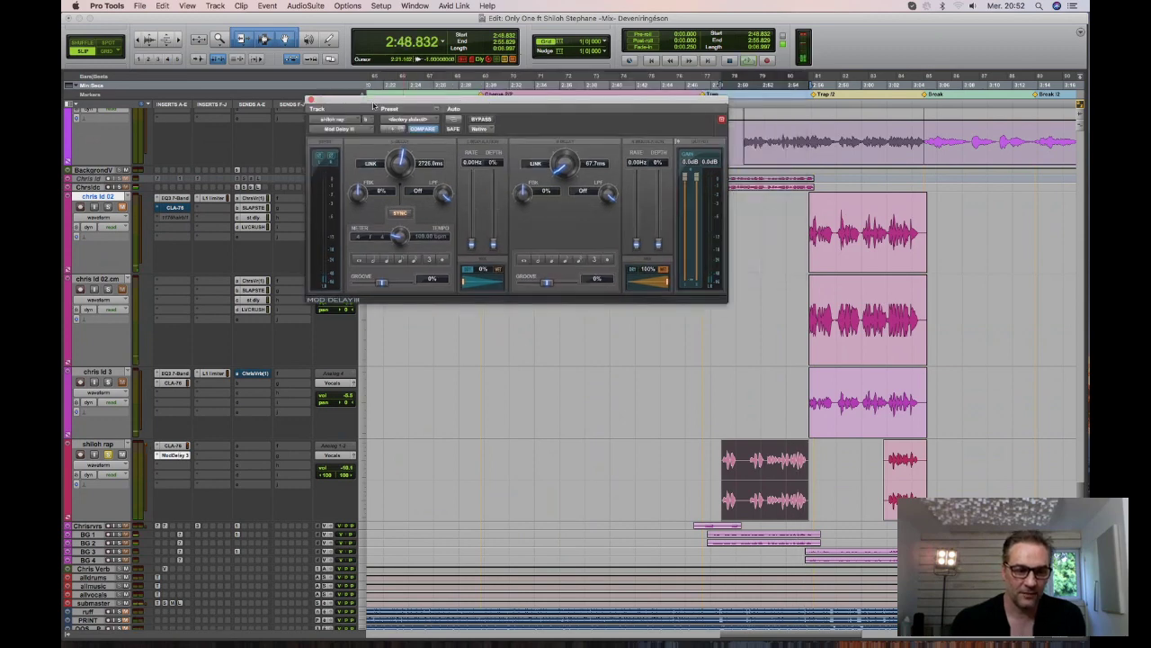
left_click(310, 100)
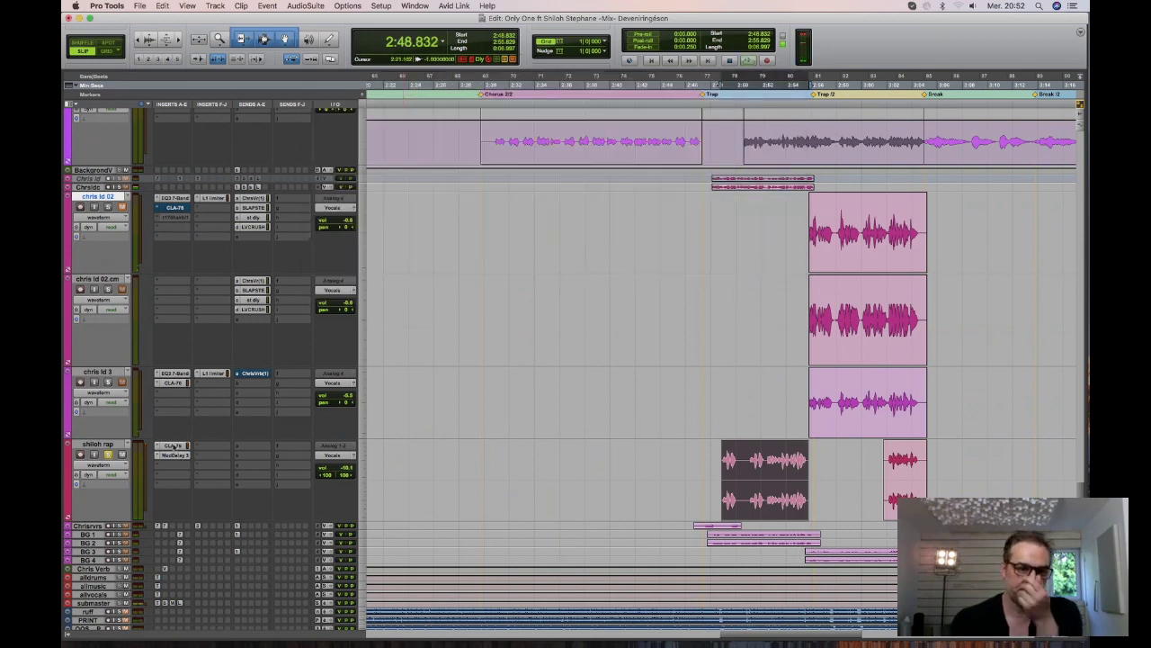
Open the rap track's CLA-76 compressor, play the clip through it, examine its input, output and attack settings, and close it.
left_click(174, 447)
key("space")
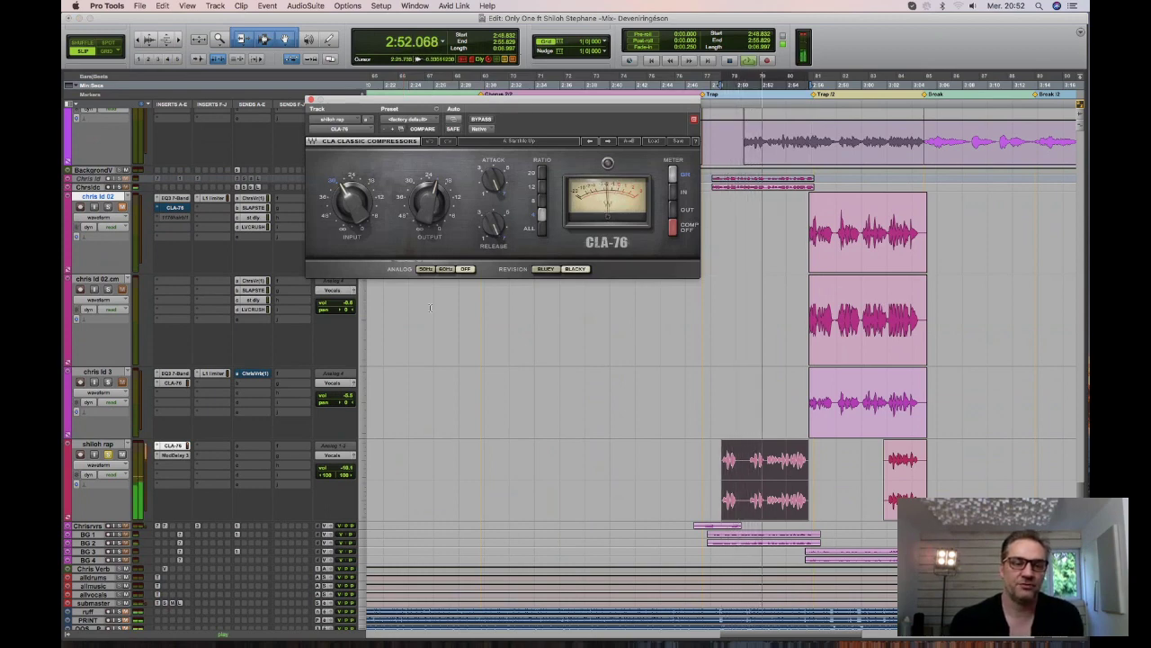
key("space")
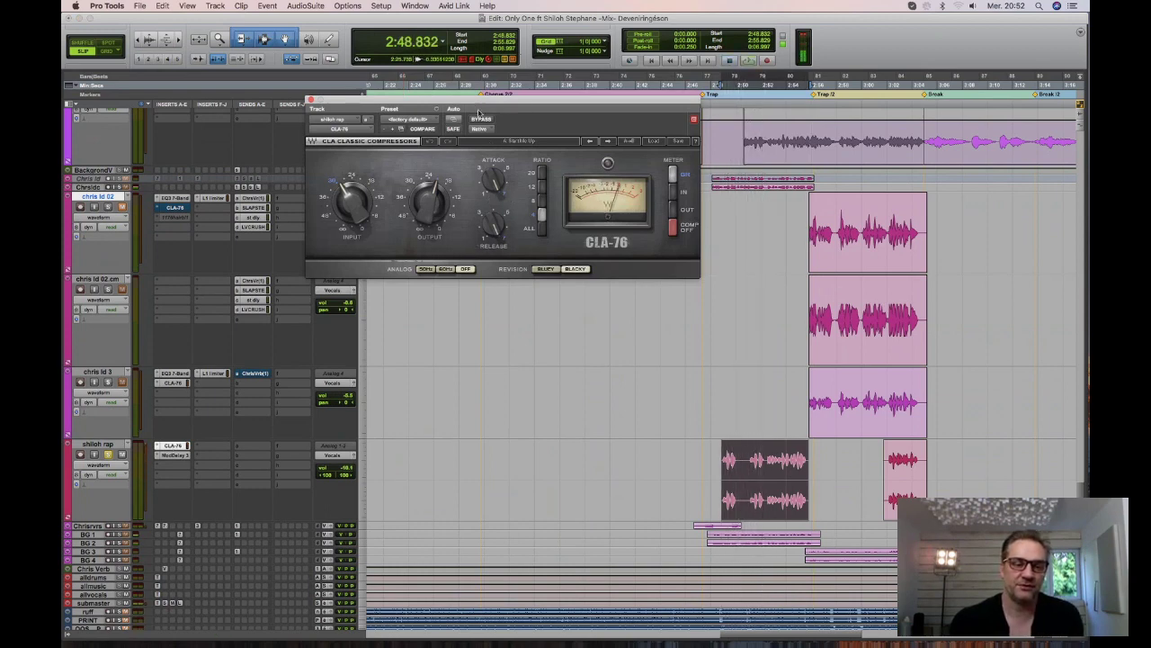
left_click_drag(478, 111, 479, 203)
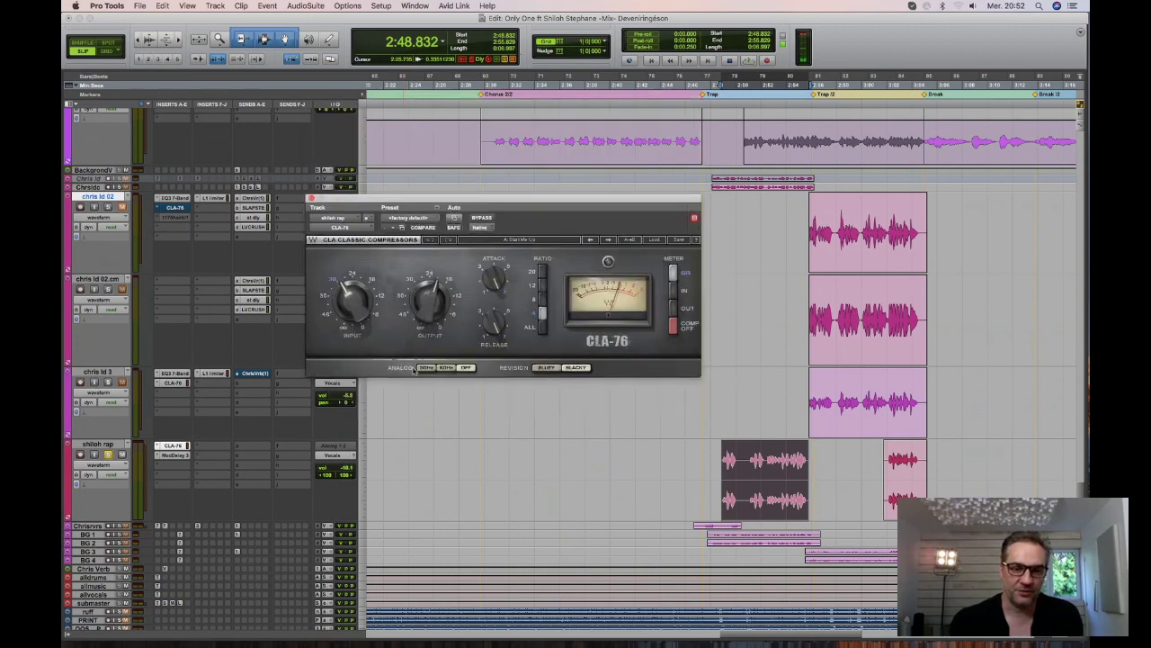
mouse_move(495, 295)
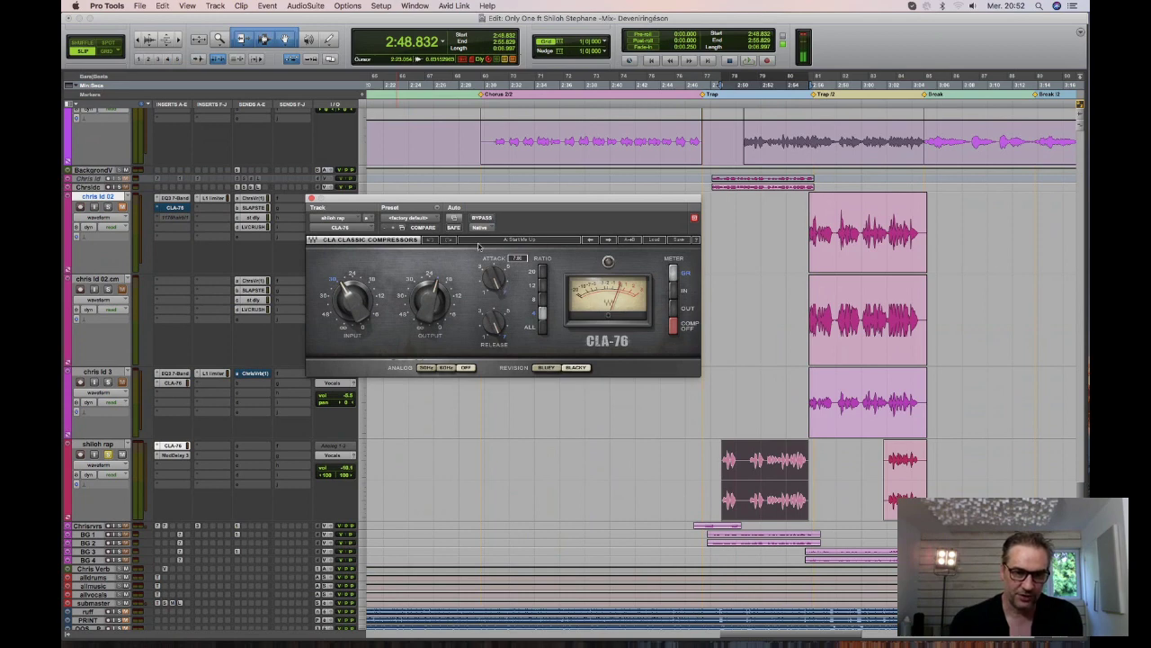
left_click(311, 199)
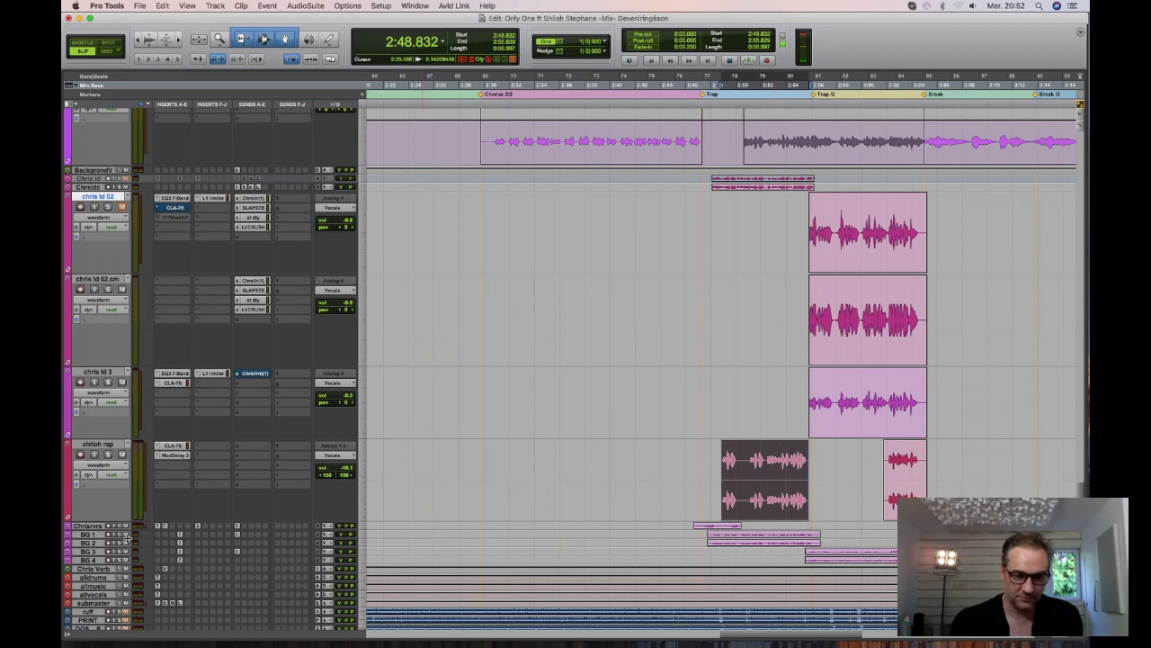
Enlarge the BG 1, reversed vocal and BG 4 tracks below the rap vocal.
key("ctrl+Down")
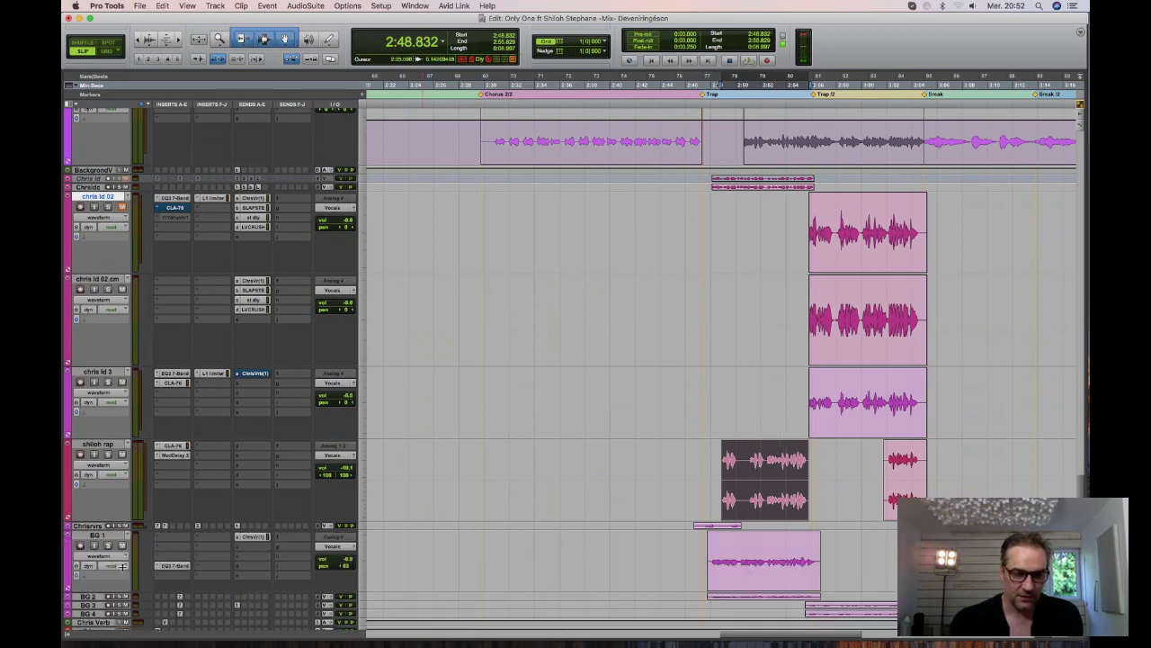
key("ctrl+Down")
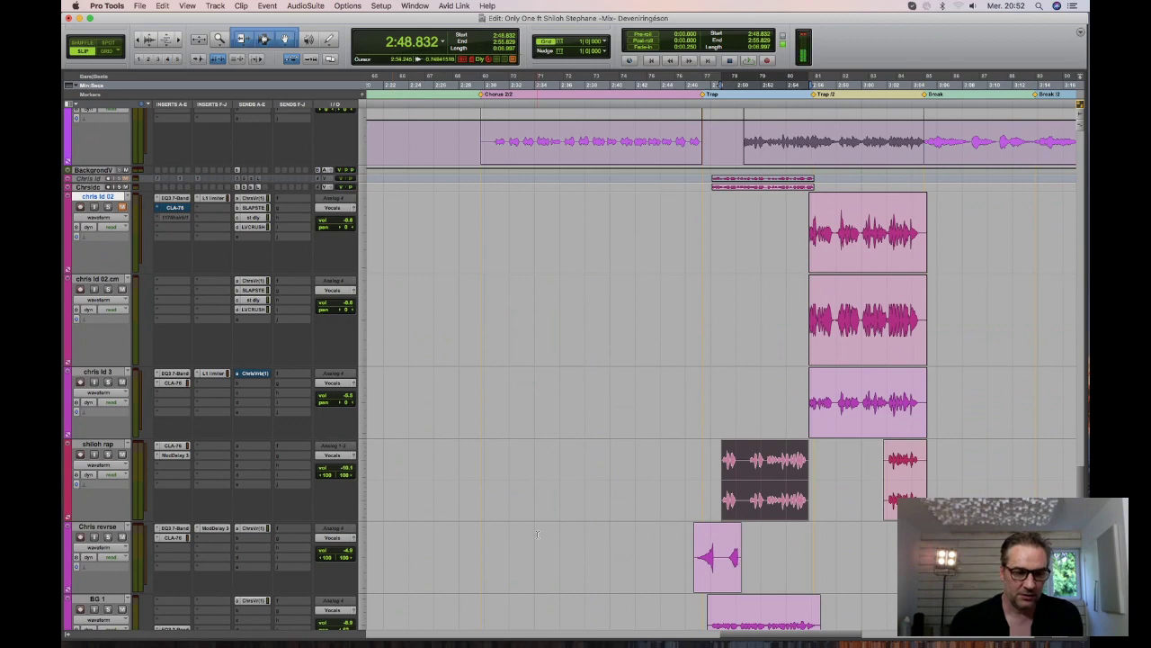
scroll(537, 533, "down", 3)
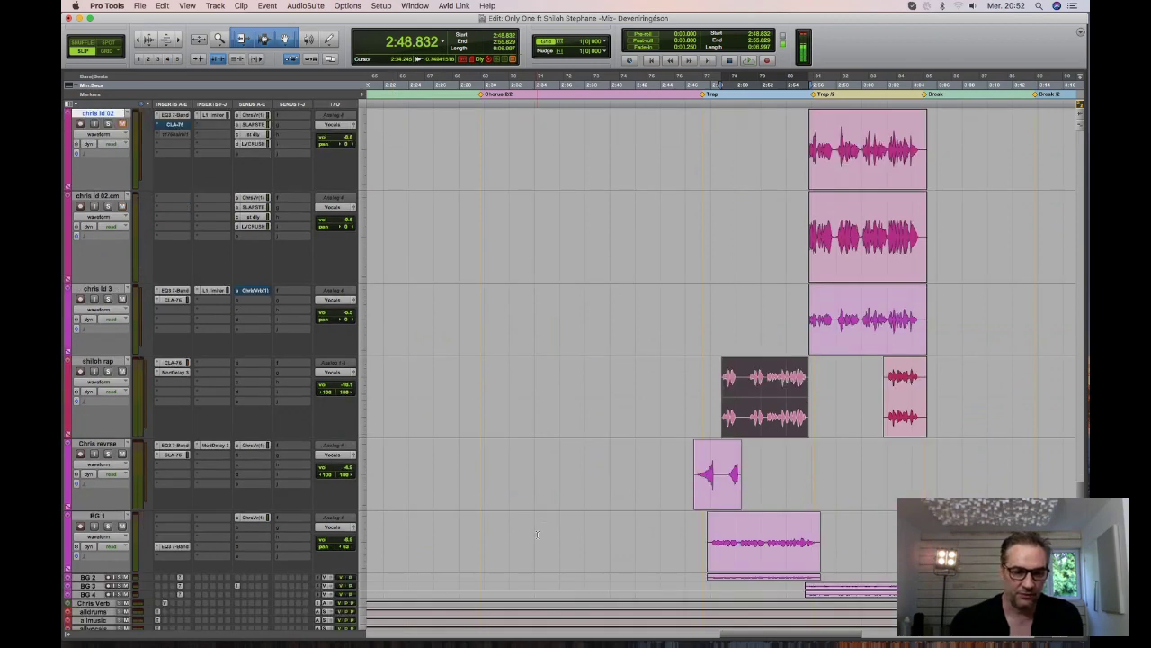
scroll(115, 517, "down", 4)
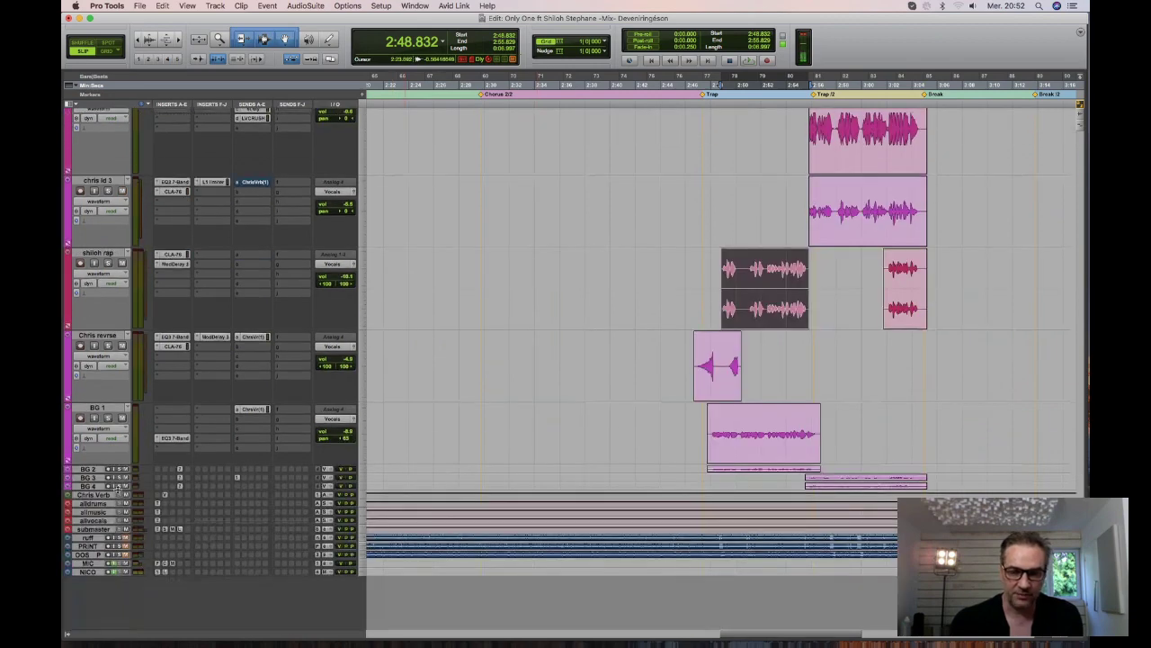
key("ctrl+Down")
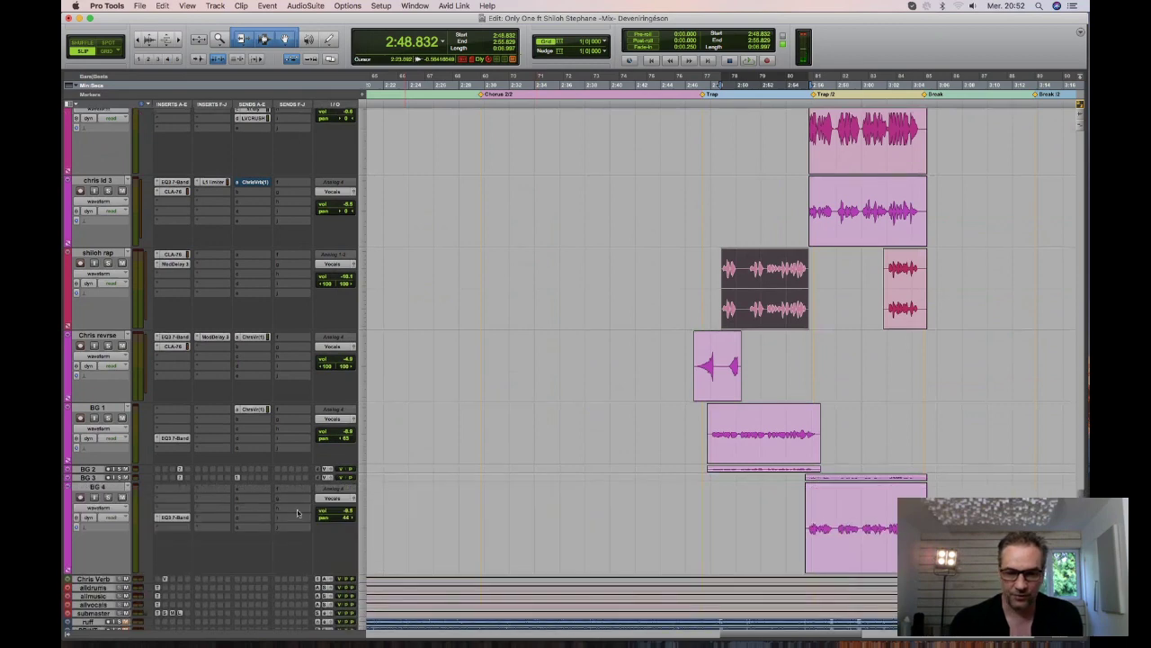
Select the BG 4 clip in the Trap /2 section and play it in solo.
left_click(891, 551)
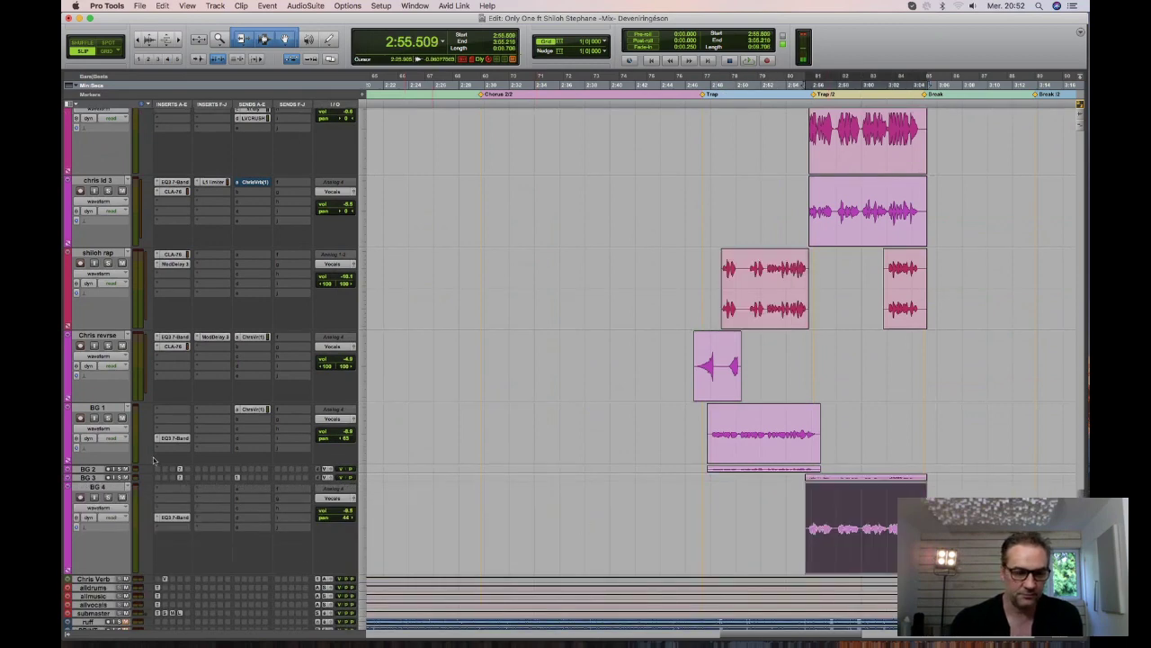
left_click(108, 497)
key("space")
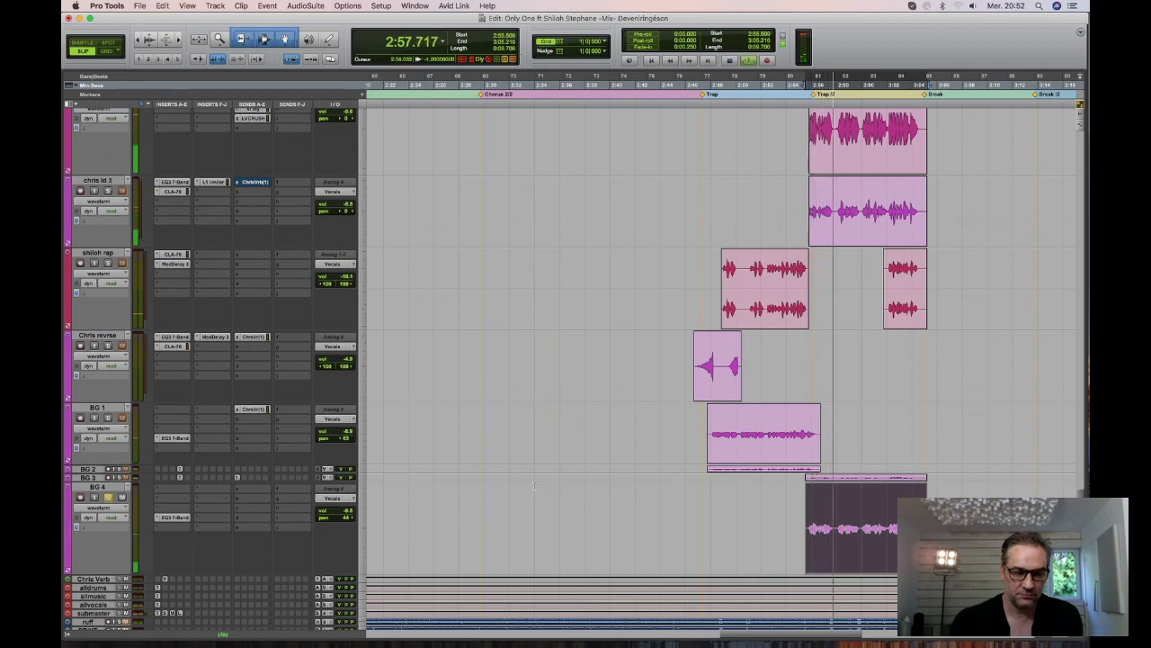
key("space")
left_click(107, 497)
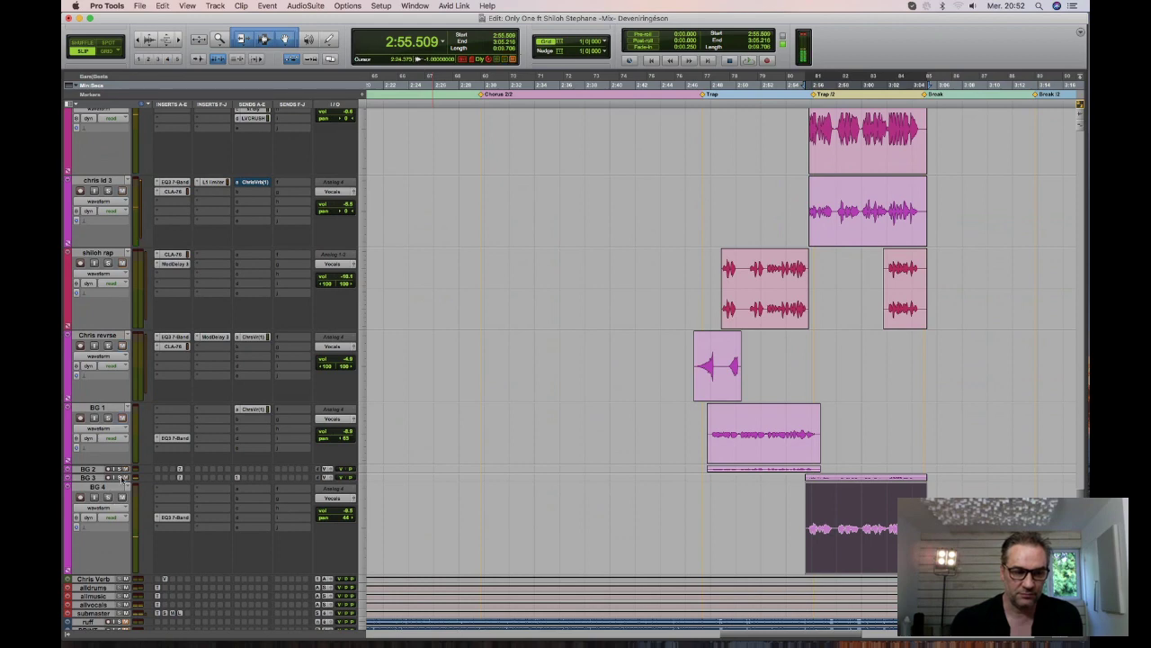
Solo BG 3 together with BG 4, play the selection and enlarge the BG 3 track.
left_click(107, 498)
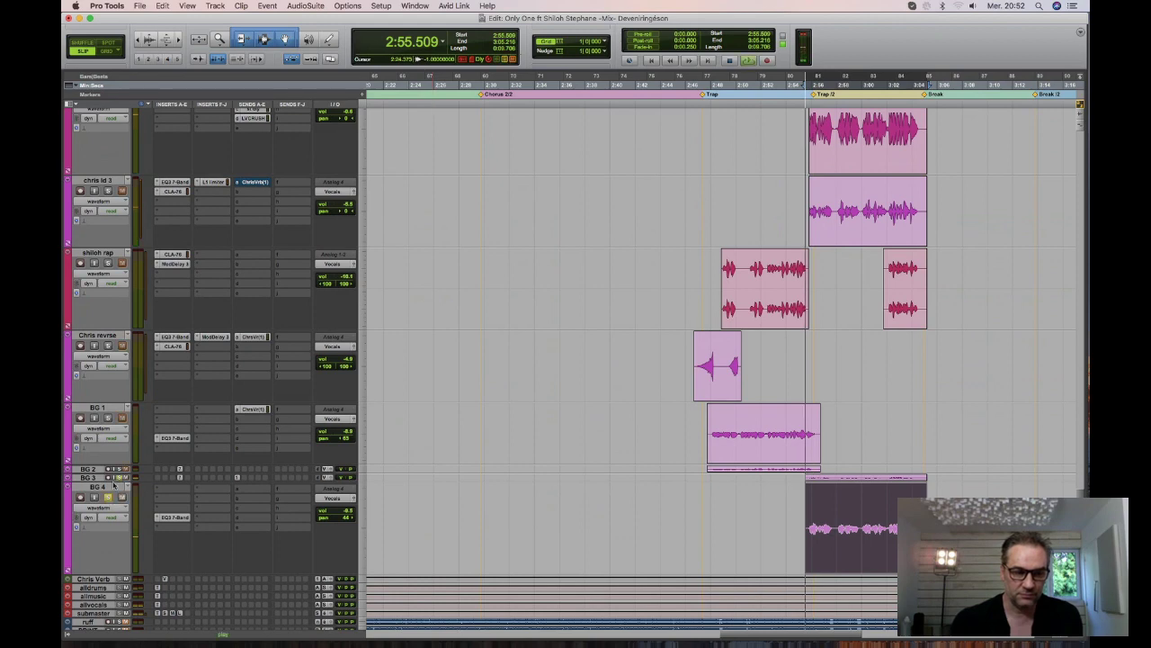
key("space")
key("ctrl+Up")
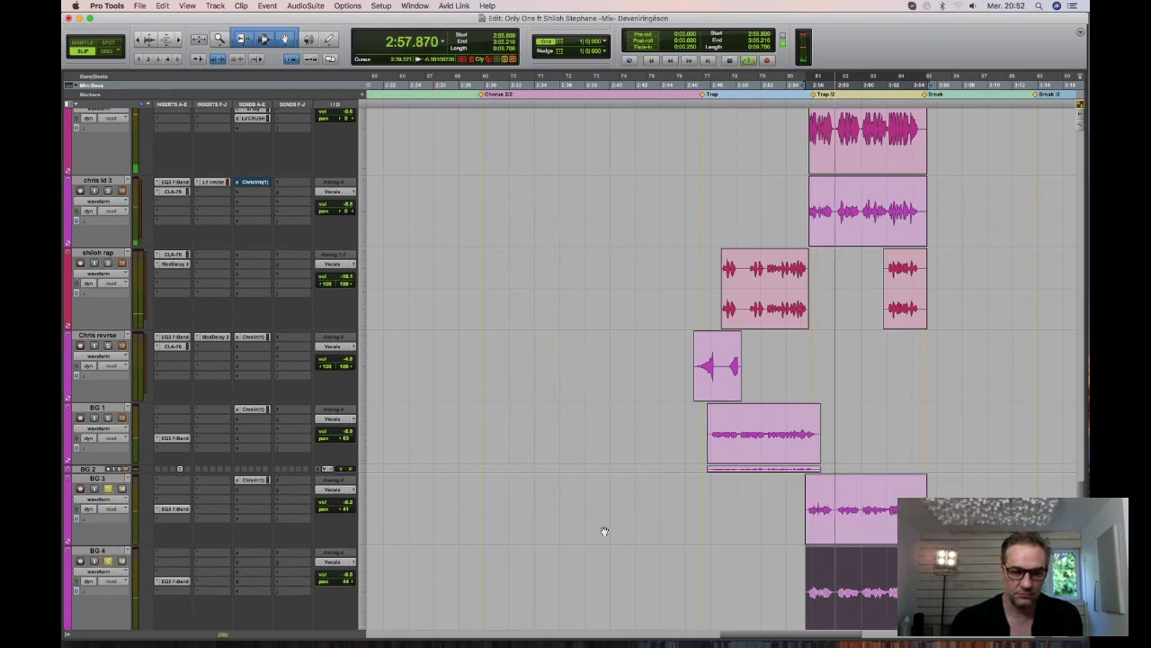
scroll(604, 532, "down", 3)
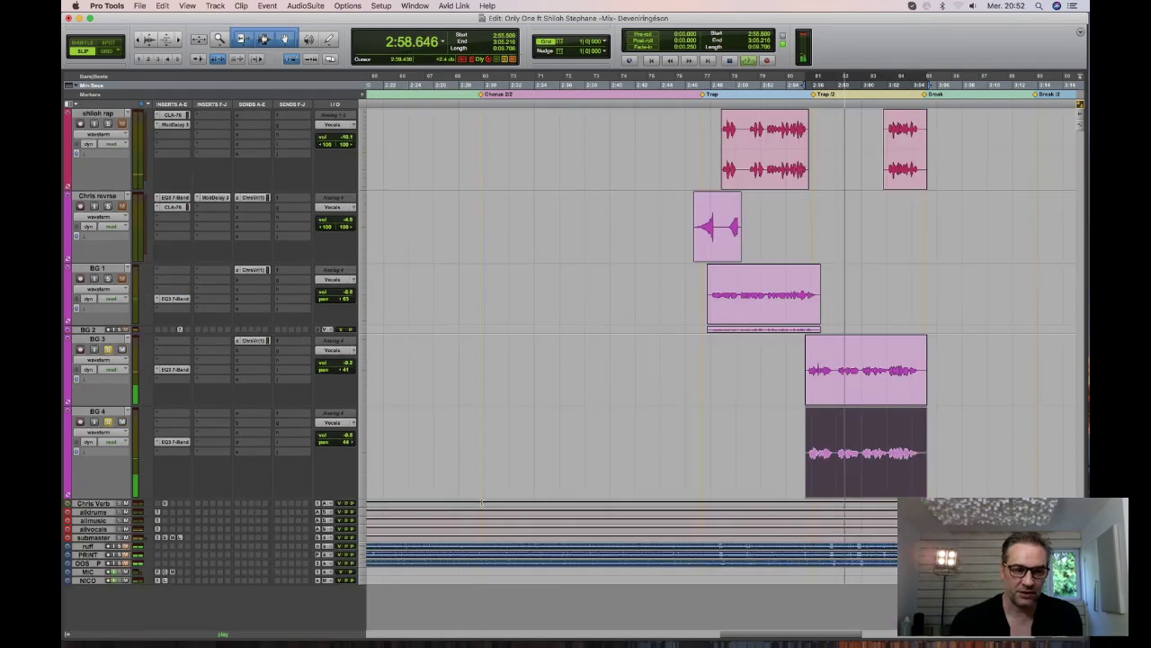
key("space")
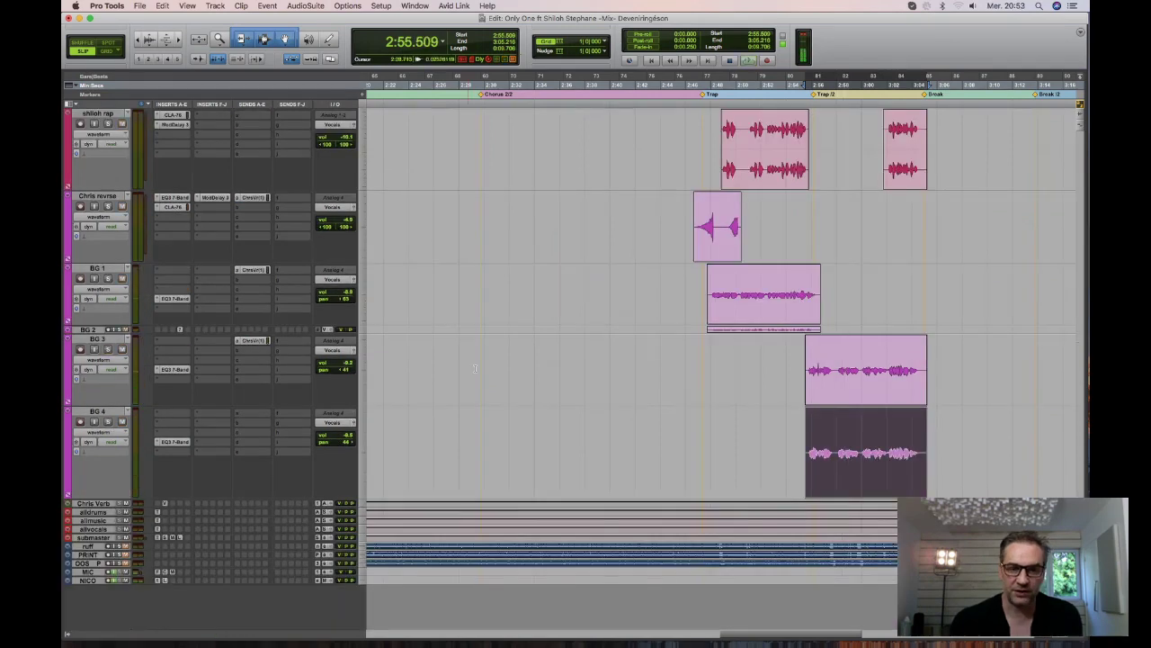
Switch to the Mix window and look through the channels from the drums to the submaster.
scroll(475, 367, "up", 5)
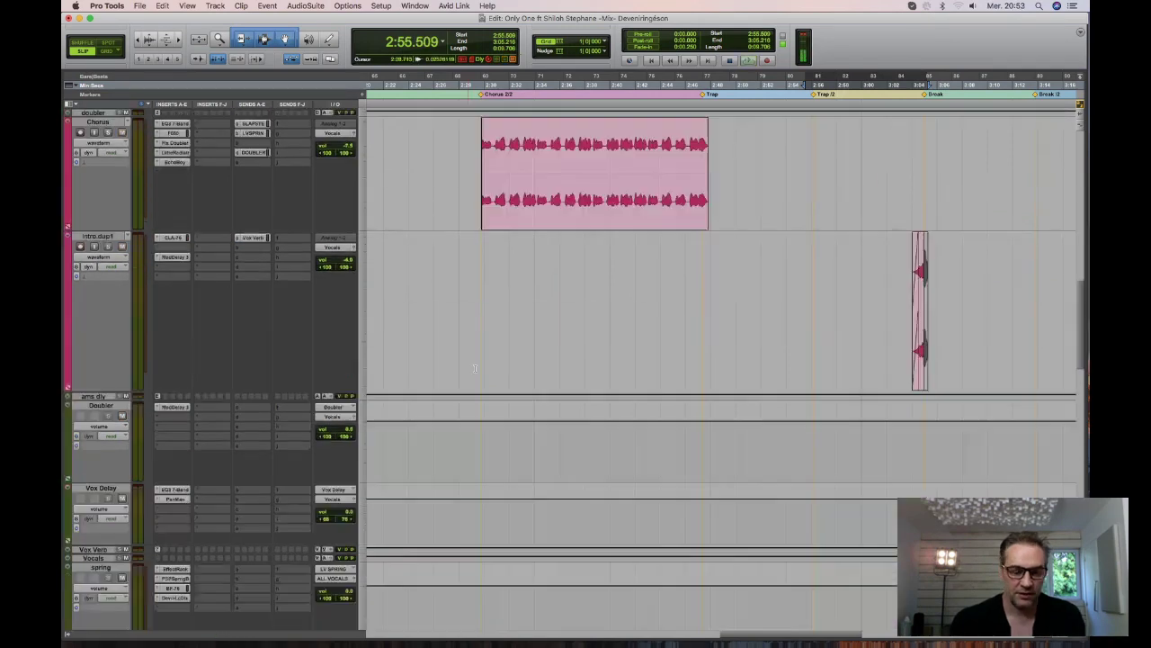
scroll(475, 367, "up", 1)
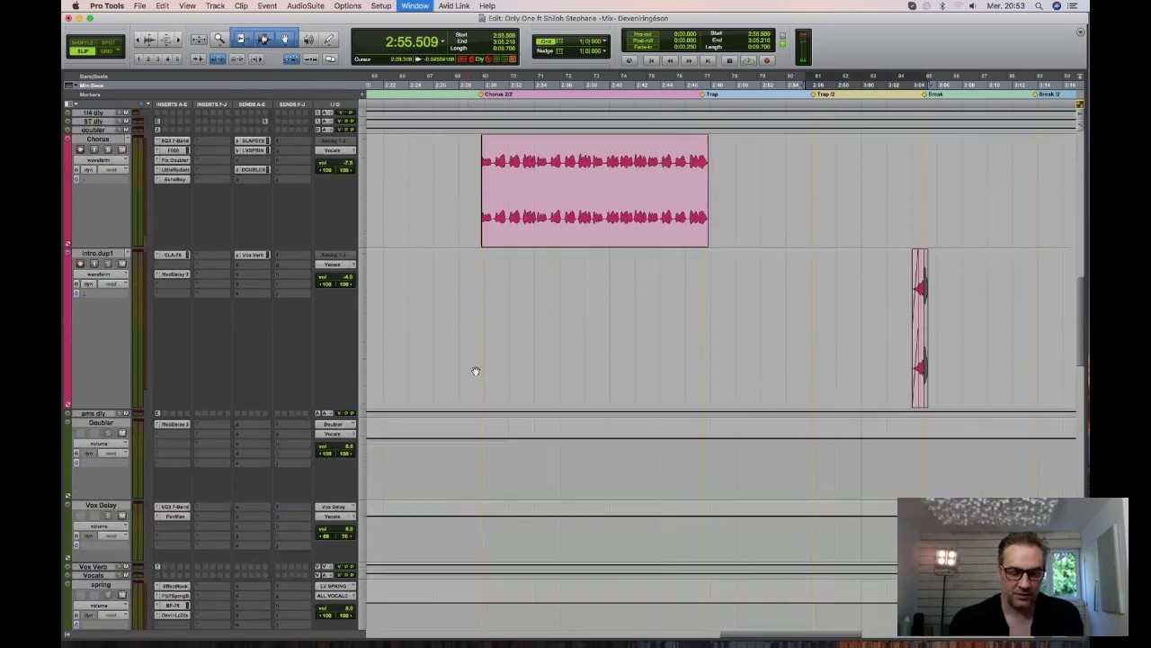
key("super+equal")
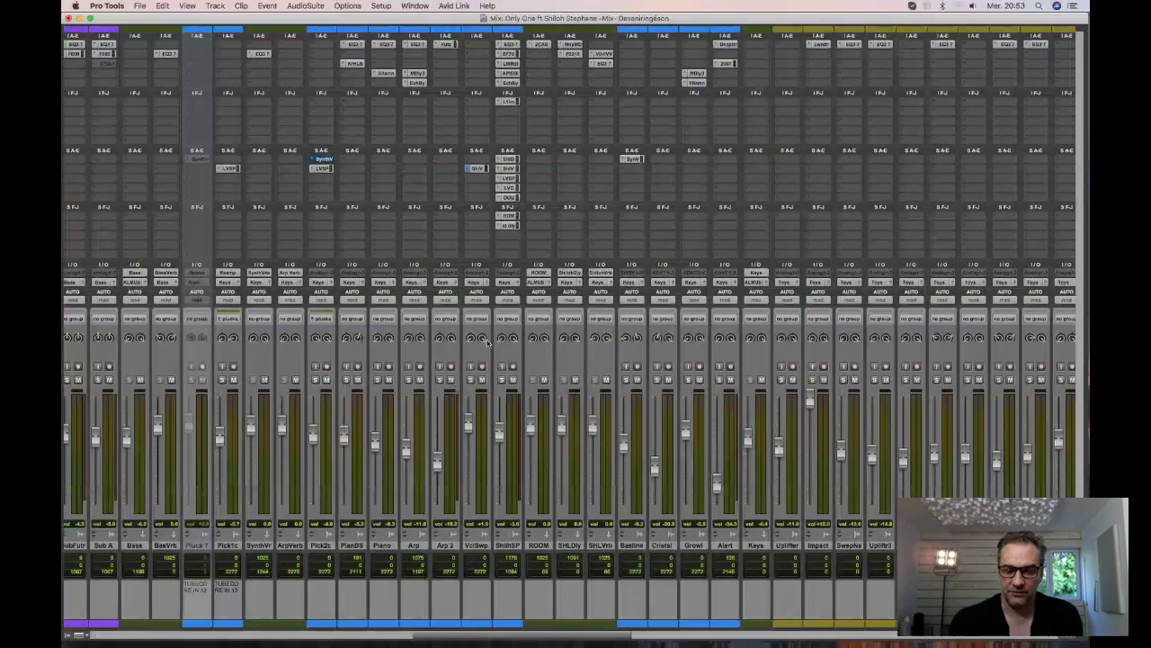
scroll(488, 342, "left", 10)
scroll(488, 342, "right", 7)
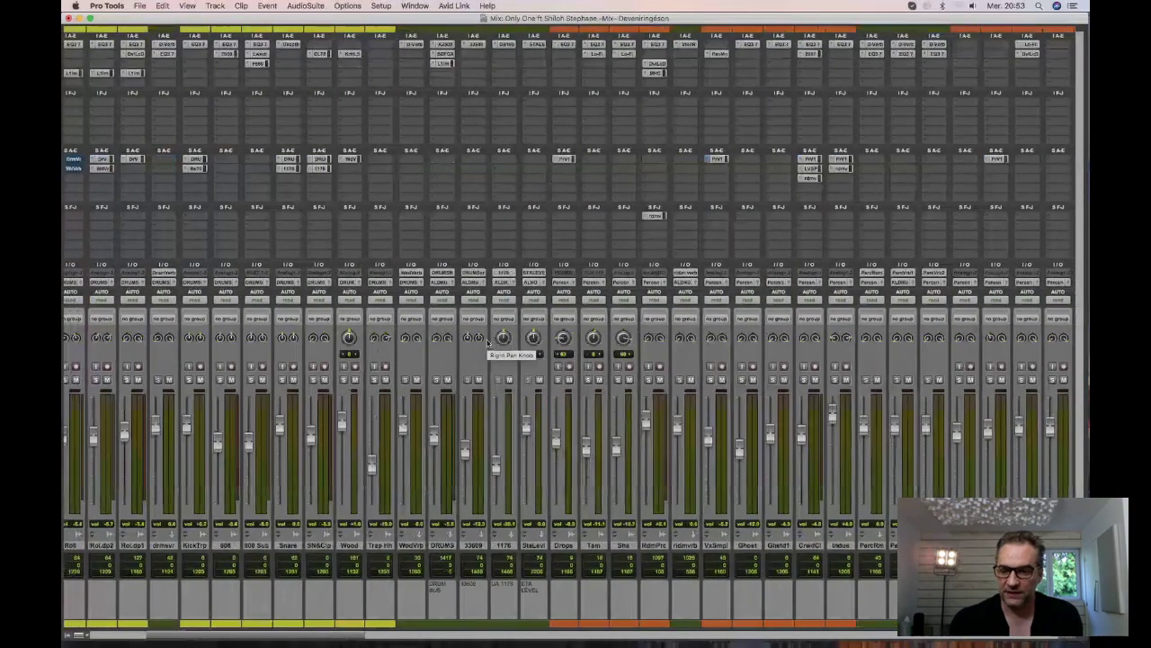
scroll(488, 342, "right", 8)
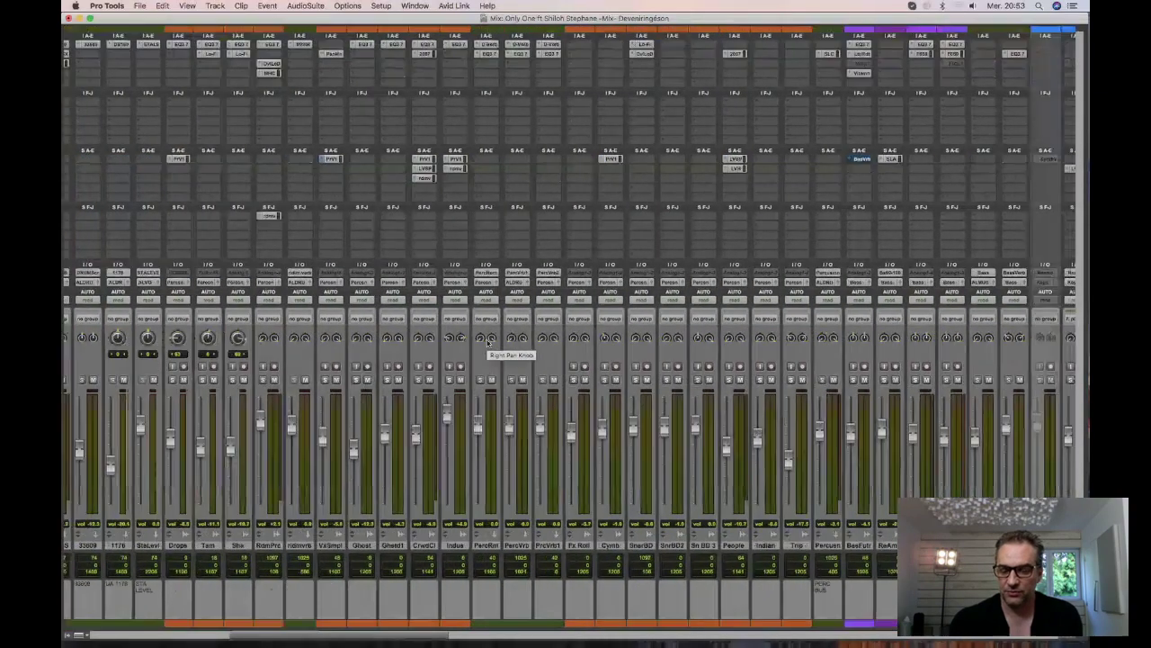
scroll(488, 342, "right", 6)
scroll(487, 341, "right", 7)
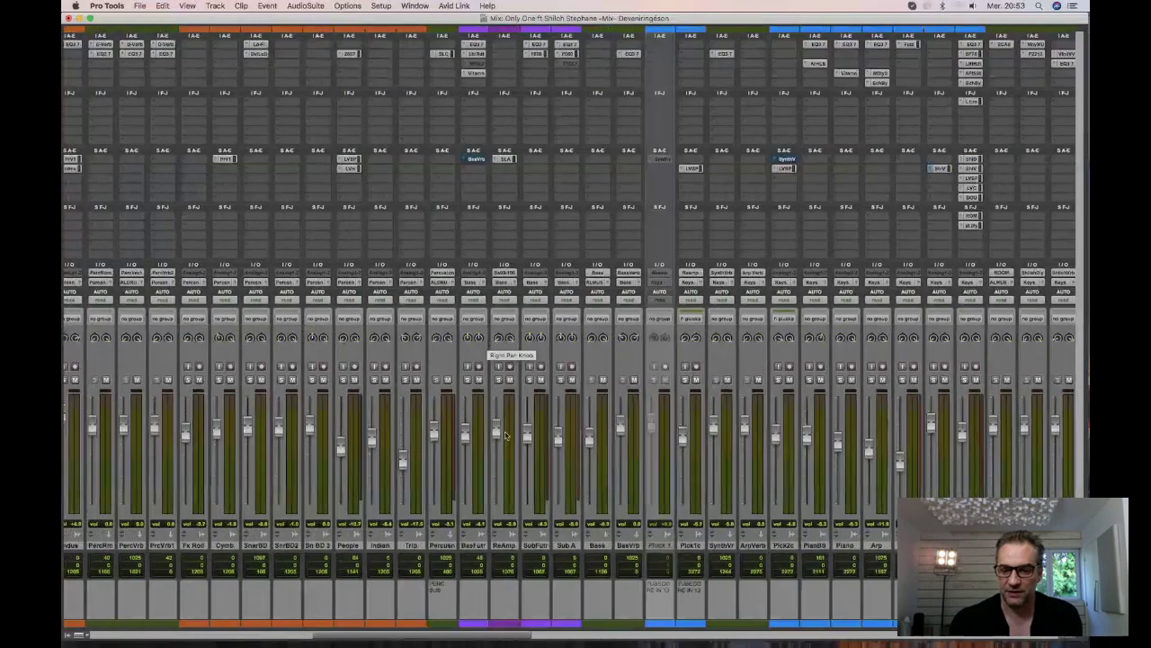
scroll(553, 481, "right", 18)
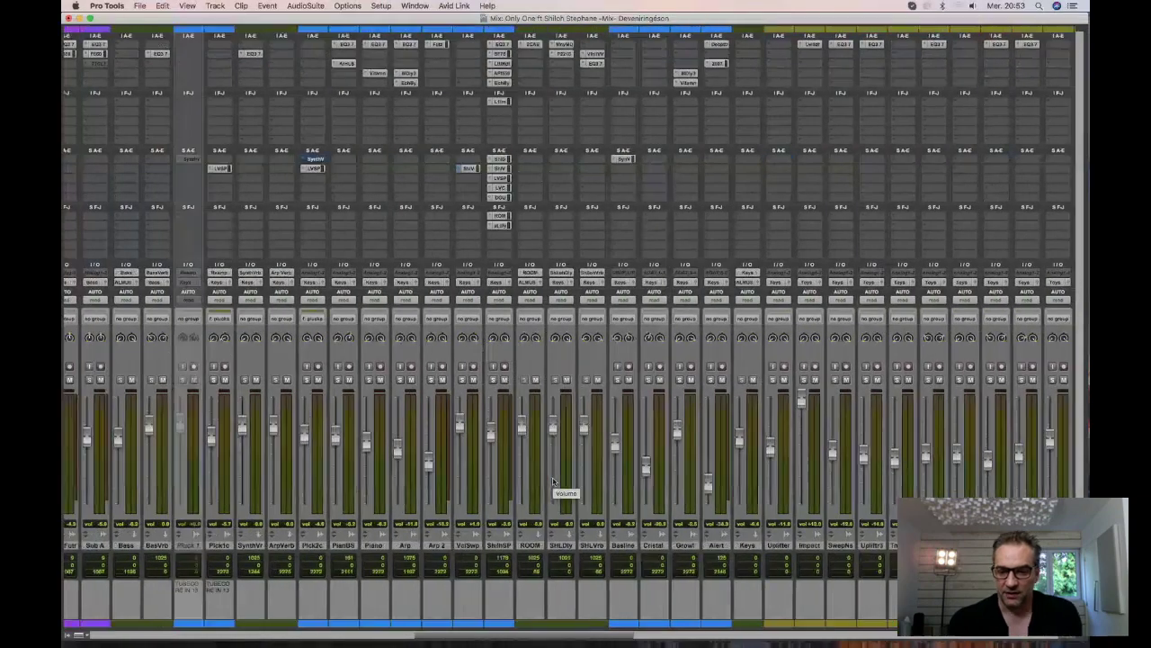
scroll(553, 482, "right", 12)
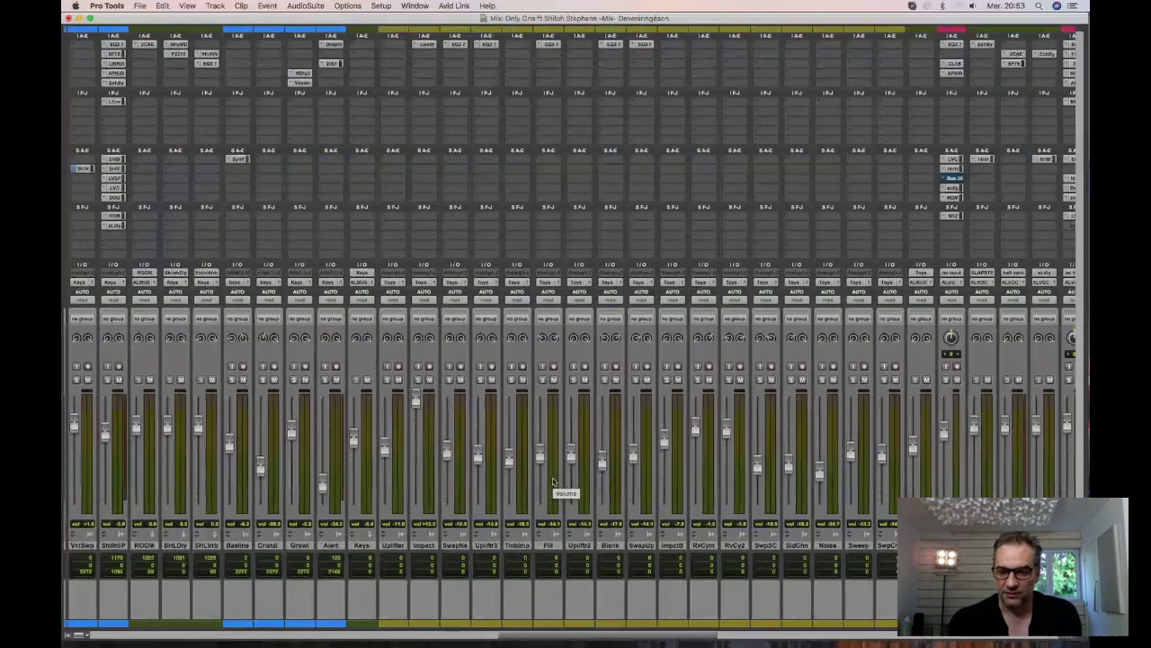
scroll(641, 510, "right", 6)
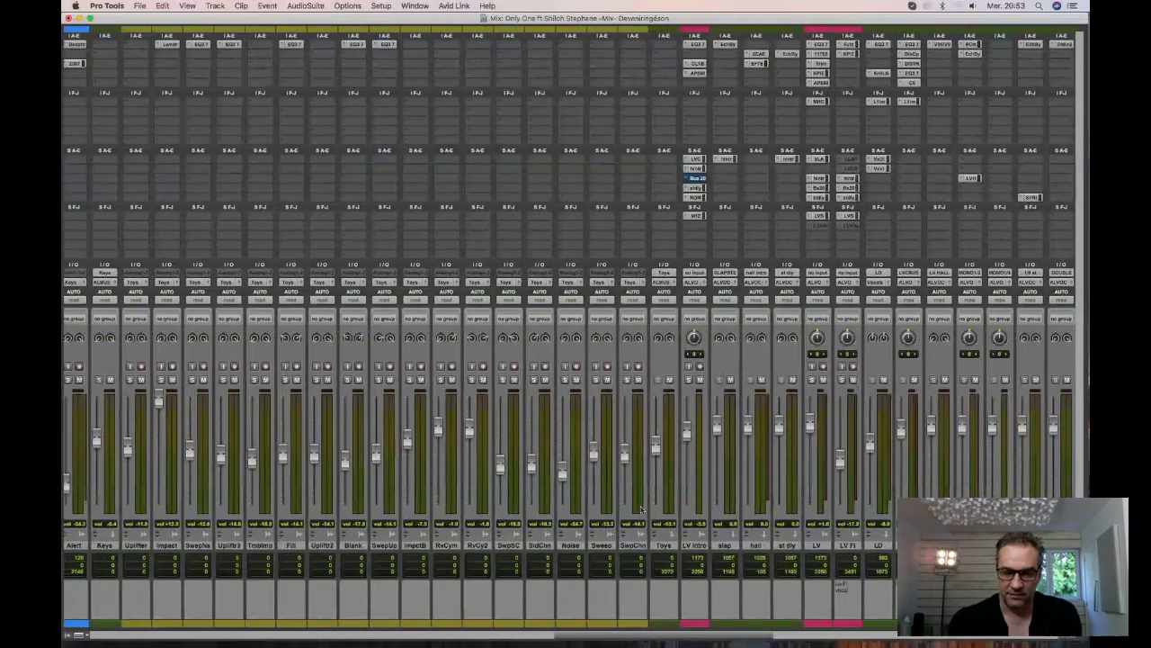
scroll(641, 510, "right", 6)
scroll(641, 510, "right", 4)
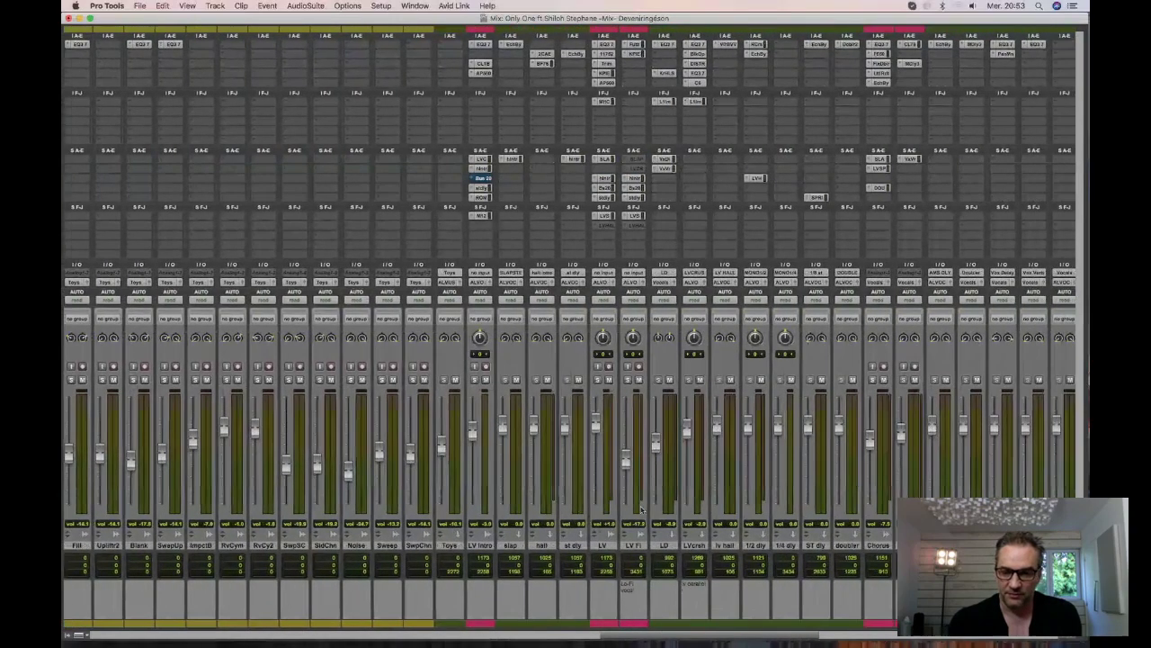
scroll(642, 510, "right", 4)
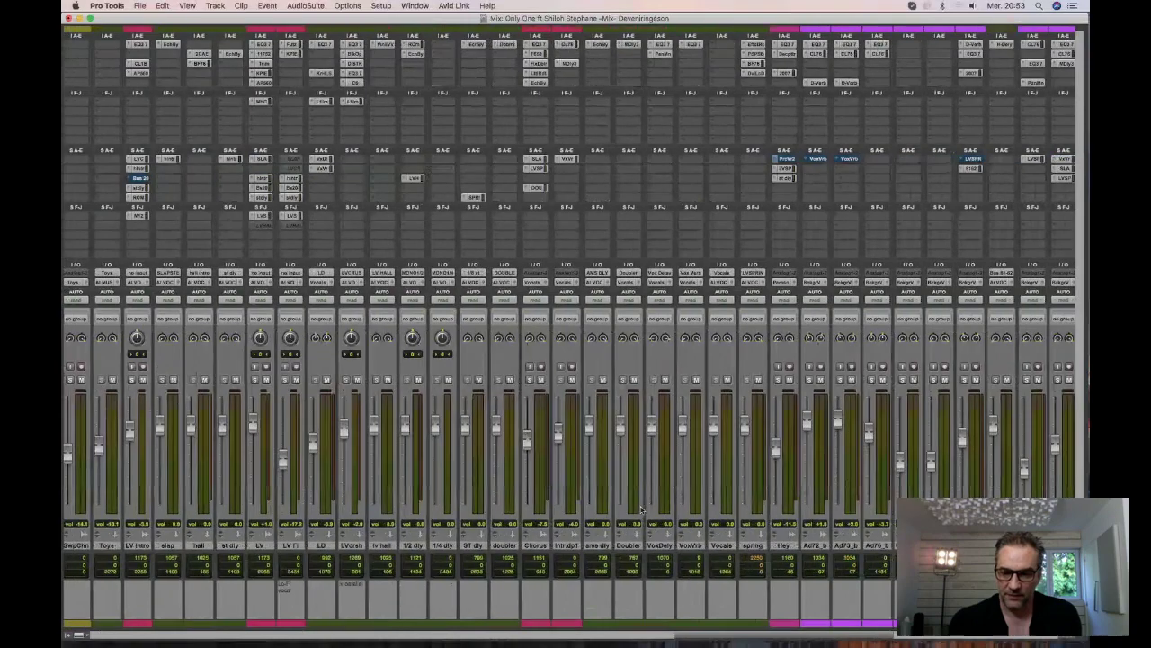
scroll(641, 510, "right", 4)
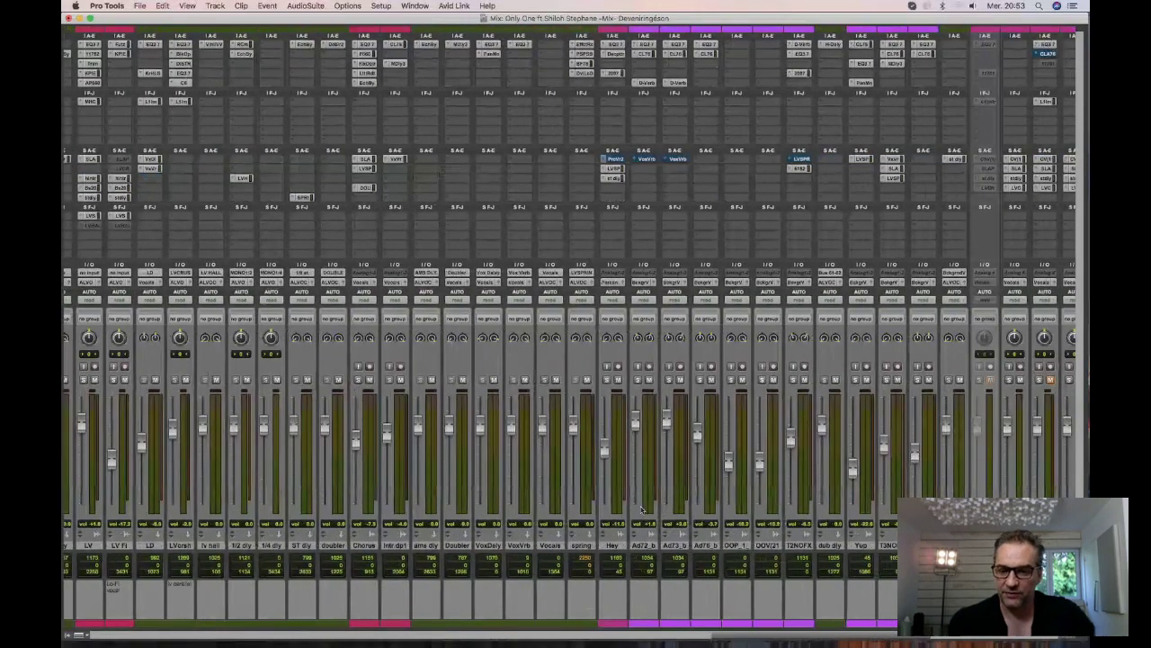
scroll(769, 384, "right", 8)
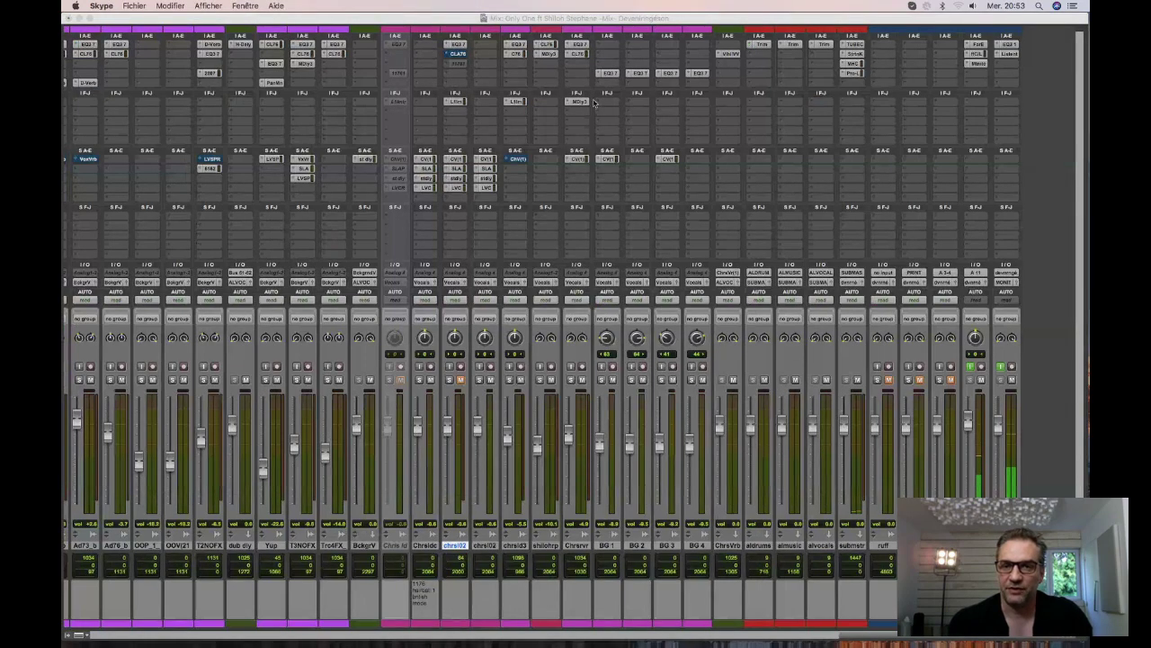
Examine the Trim inserts on the alldrums, allmusic and allvocals channels one after another and close the plug-in window.
left_click(760, 45)
left_click(787, 44)
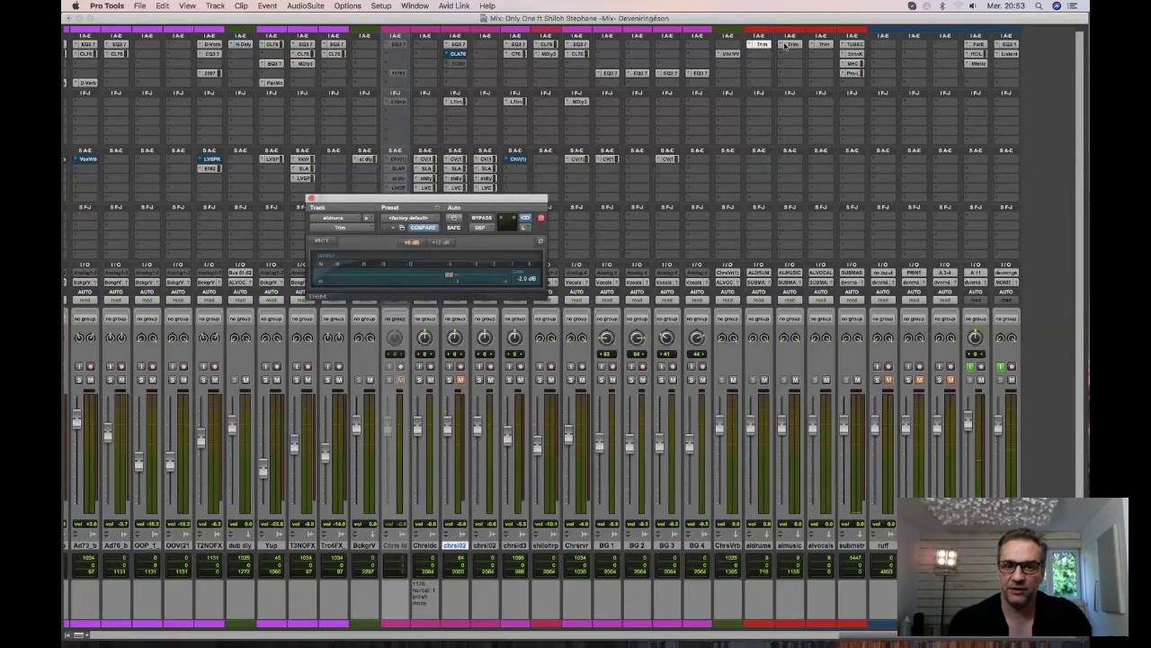
left_click(790, 45)
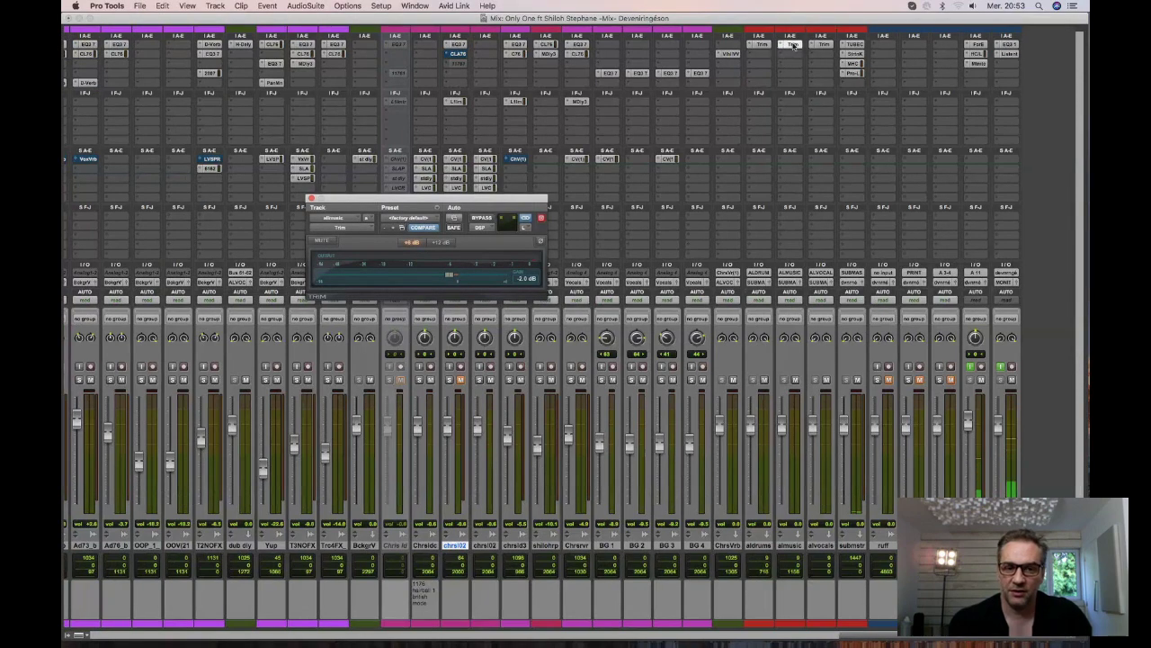
left_click(823, 45)
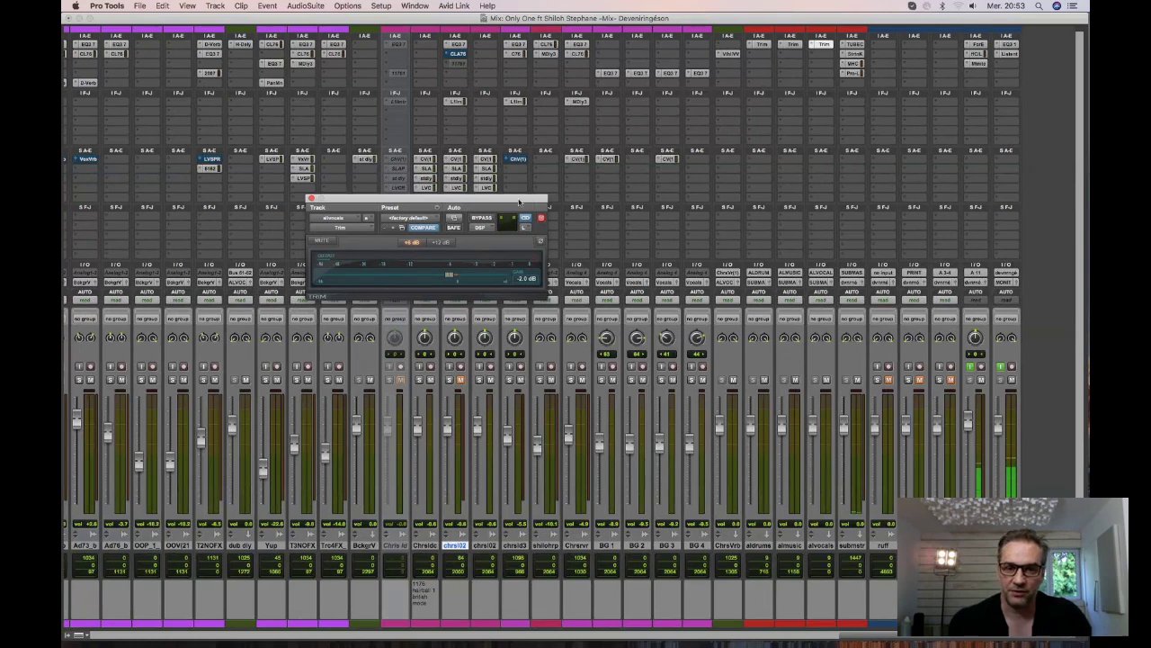
left_click_drag(519, 201, 477, 185)
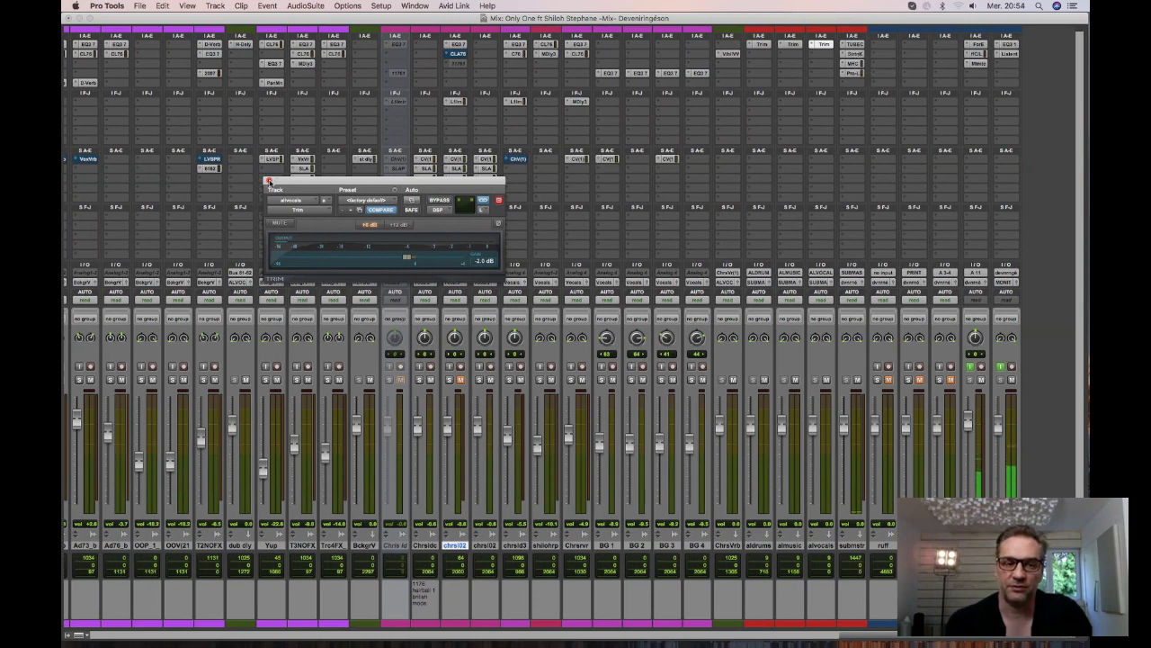
left_click(268, 181)
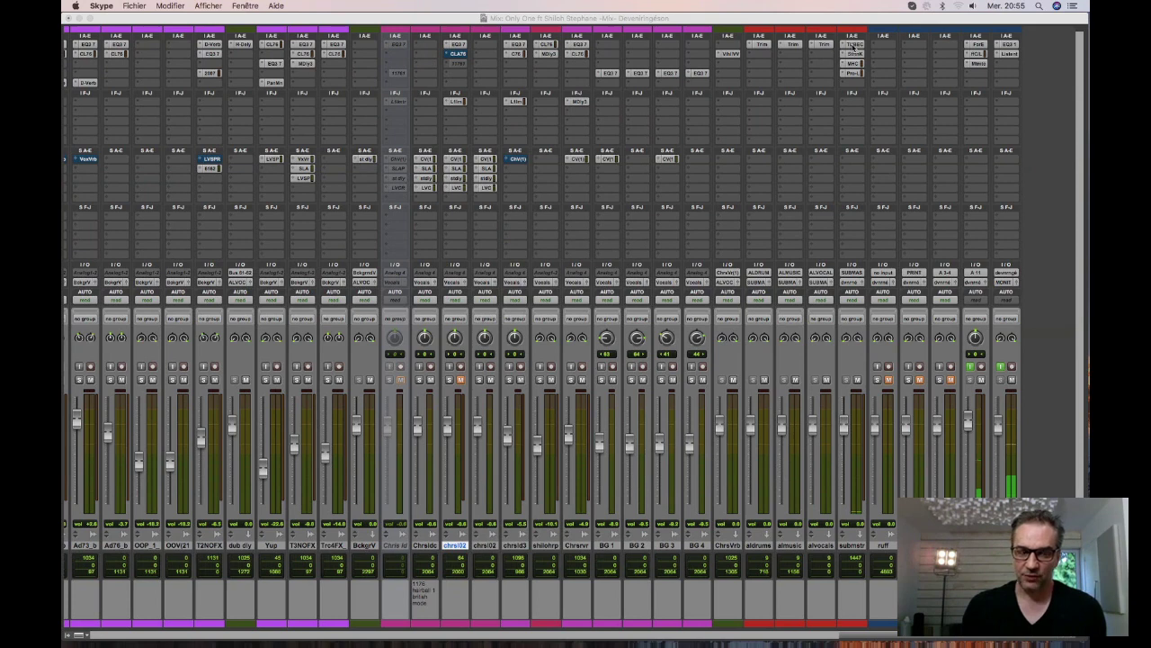
Open the TUBECORE insert on the submaster channel, examine it and close it.
left_click(852, 47)
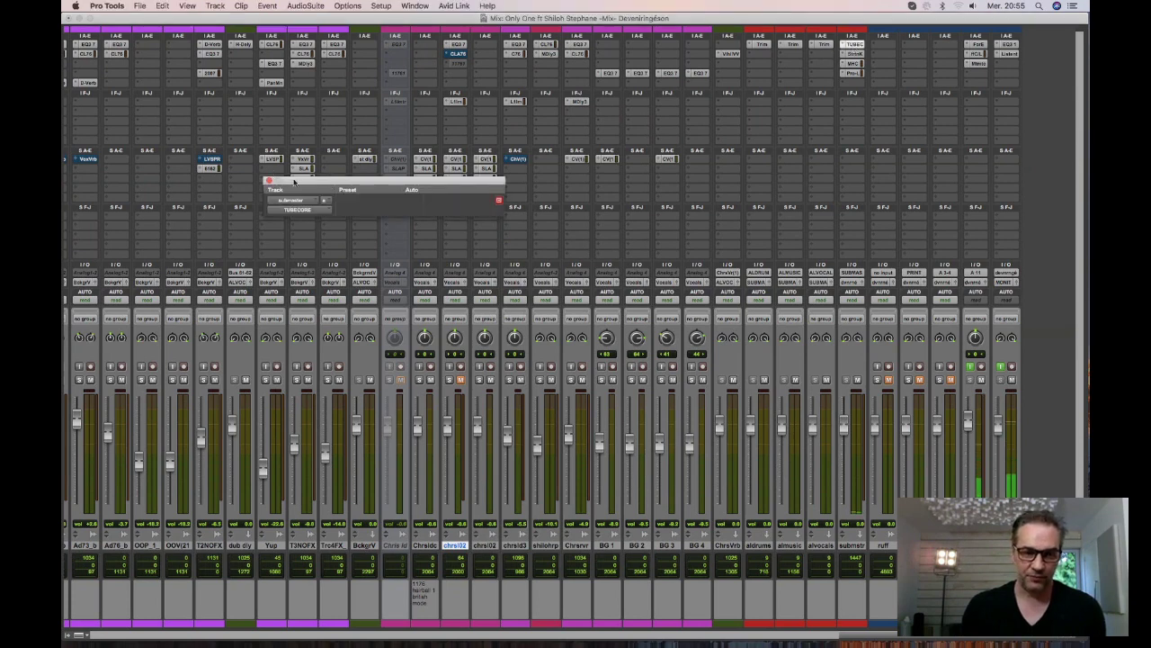
left_click_drag(329, 184, 310, 191)
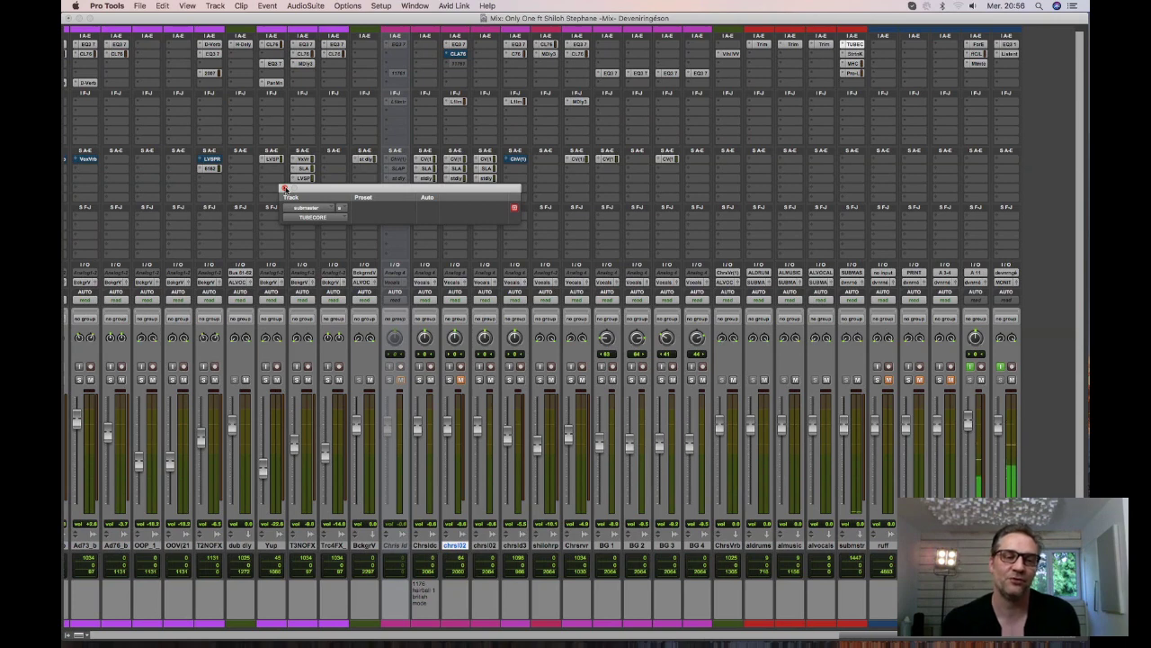
left_click(284, 189)
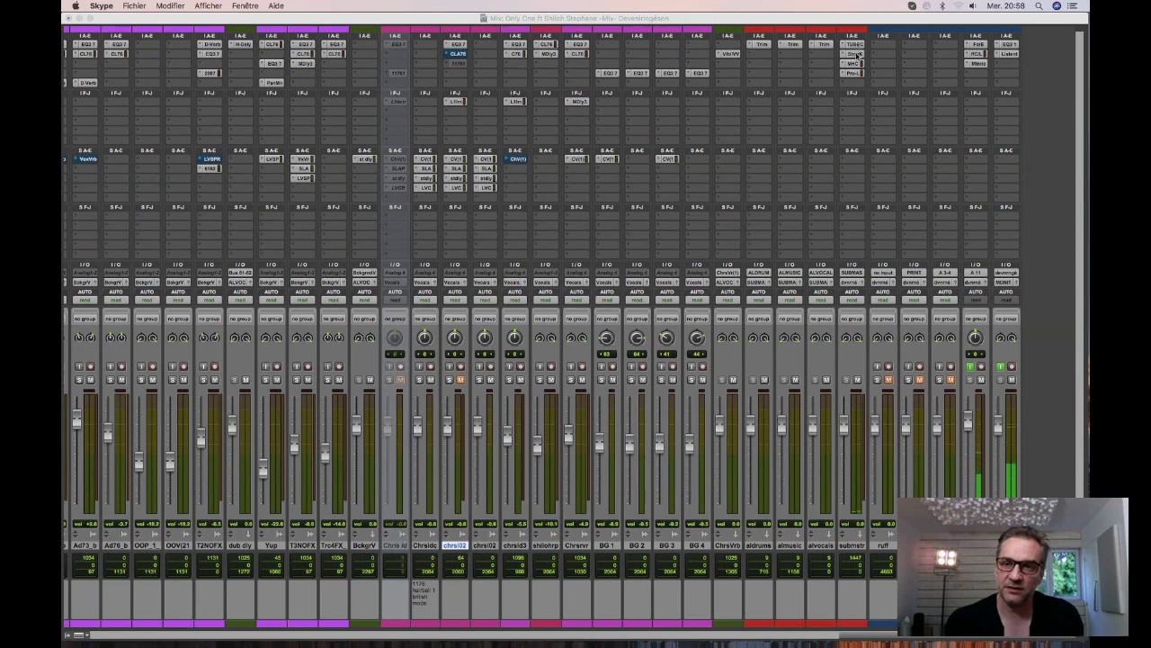
Bypass the Saturation Knob, MH ChannelStrip and Pro-L inserts on the submaster, then examine the ChannelStrip settings and close its window.
left_click(856, 56)
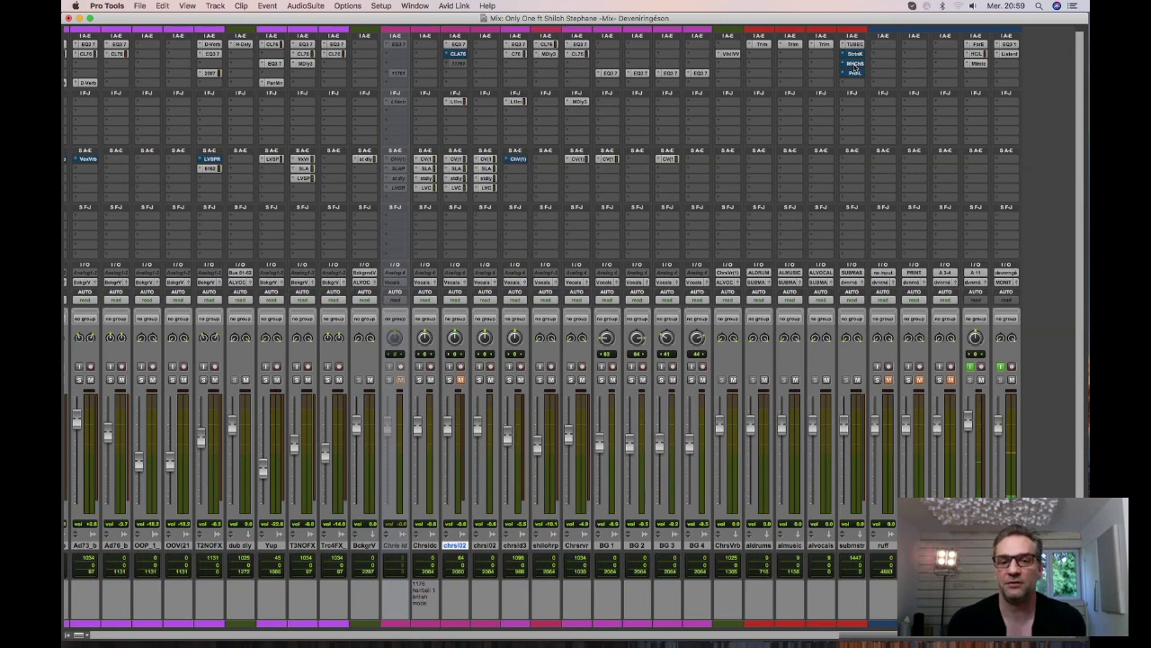
left_click(853, 64)
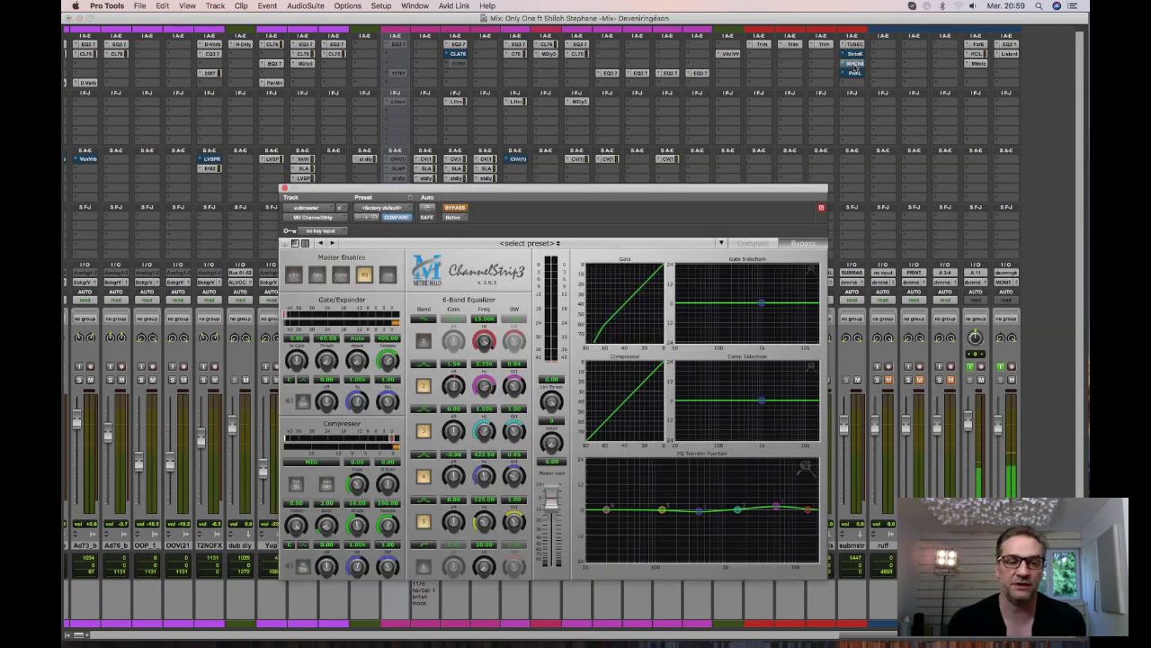
left_click_drag(590, 190, 433, 125)
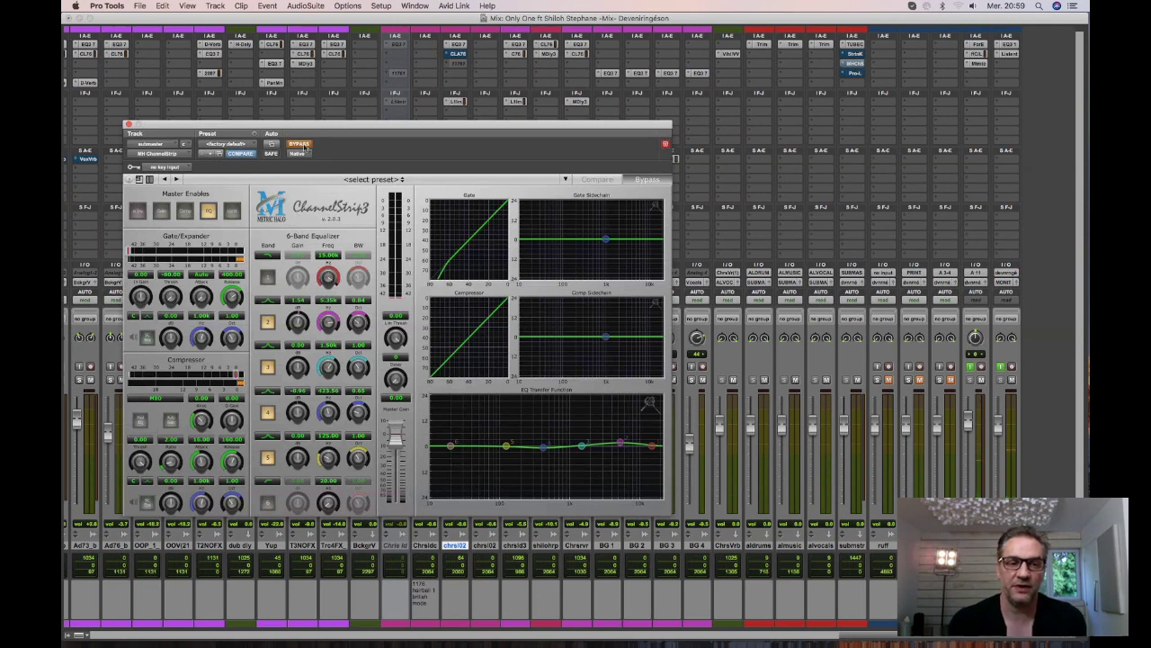
left_click_drag(306, 127, 289, 81)
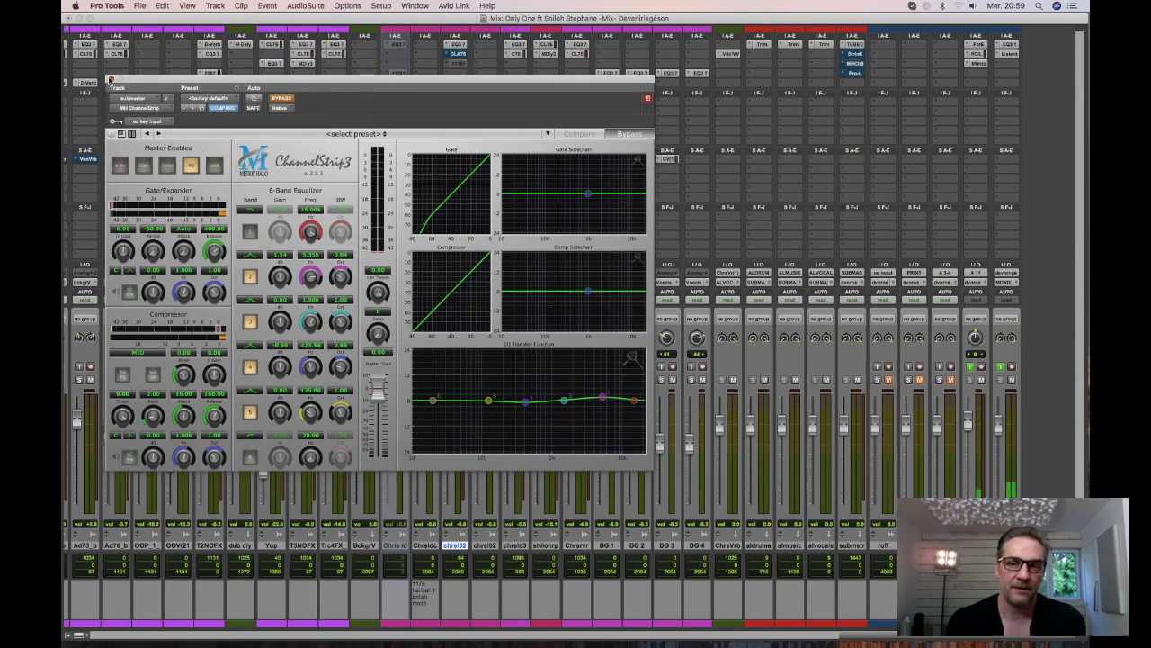
left_click(110, 80)
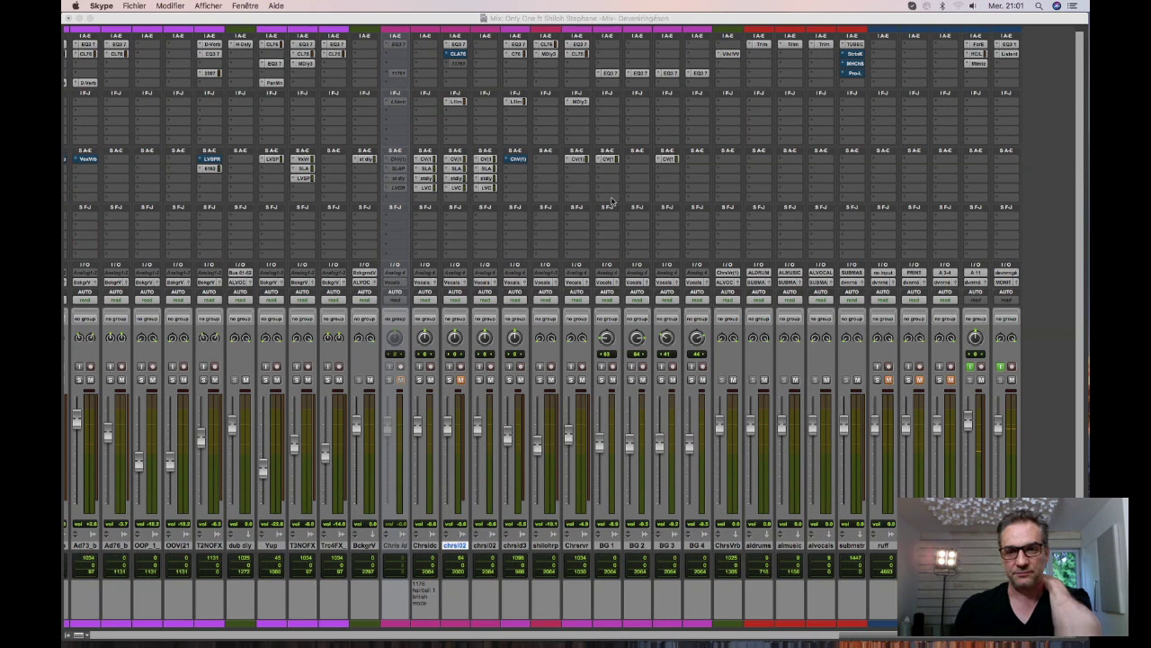
Set the editing mode to Grid, play the Chorus 1/2 section and audition the submaster's TUBECORE insert, leaving it active.
left_click(854, 45)
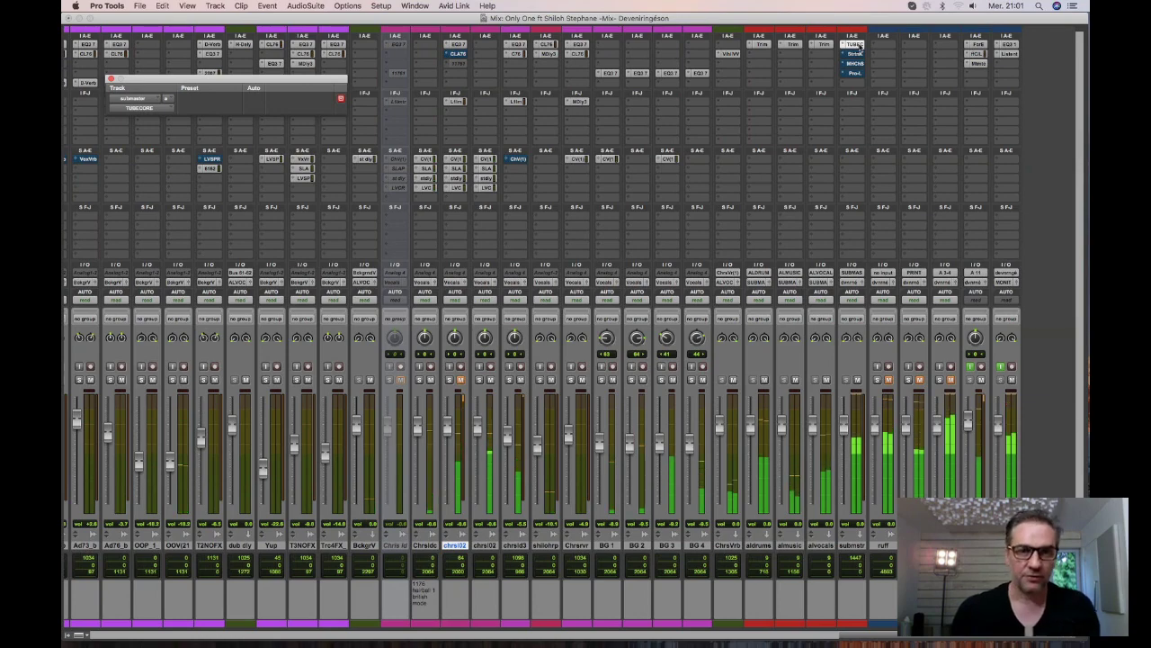
key("super+equal")
key("super+bracketleft")
key("super+bracketleft")
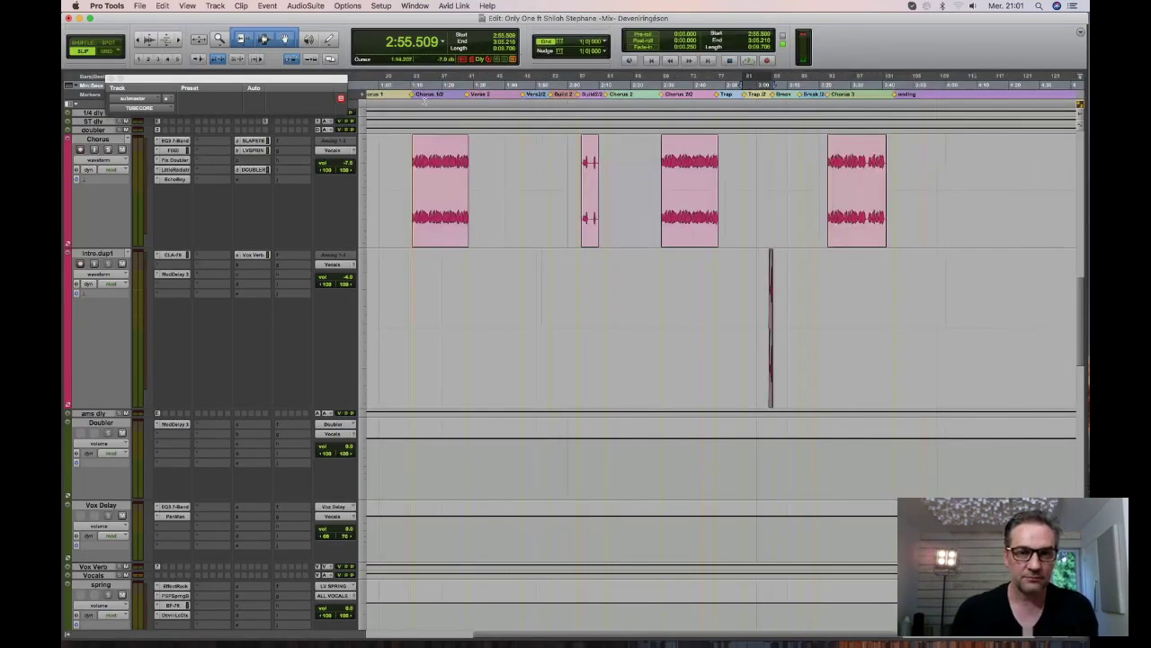
left_click(107, 51)
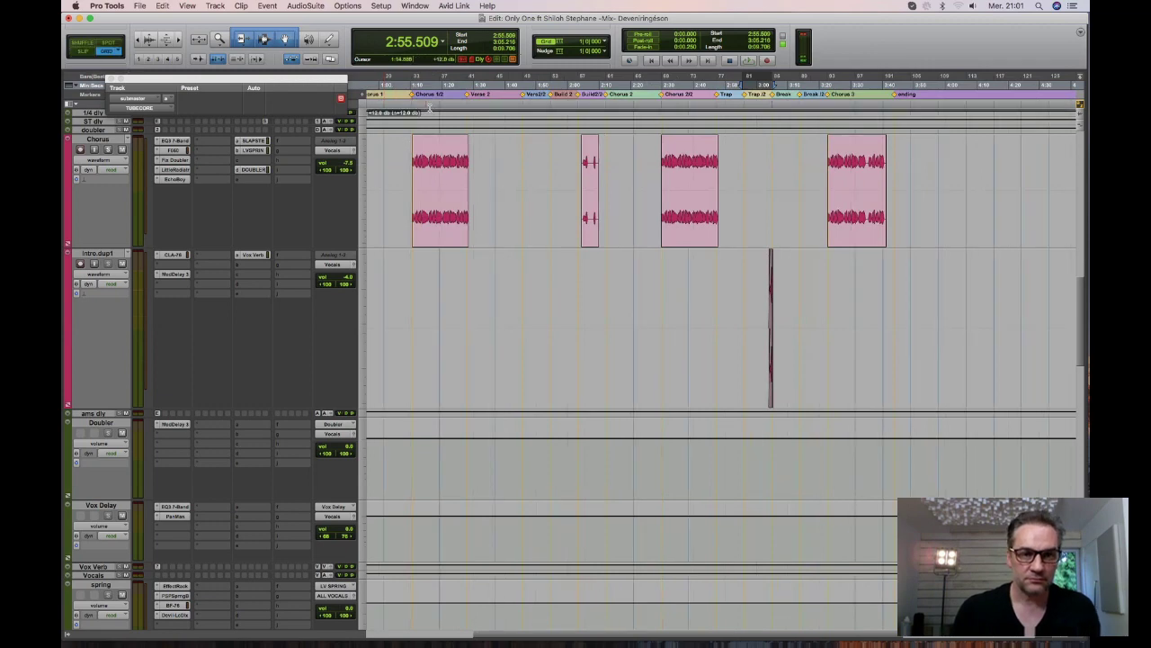
left_click_drag(467, 106, 407, 103)
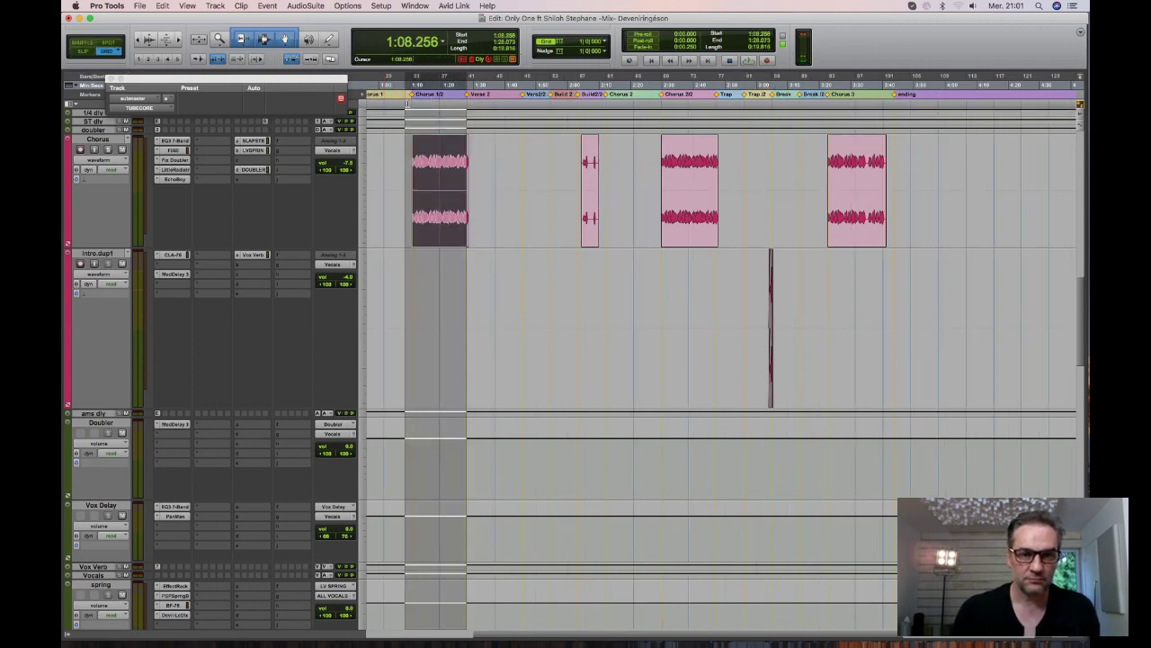
key("space")
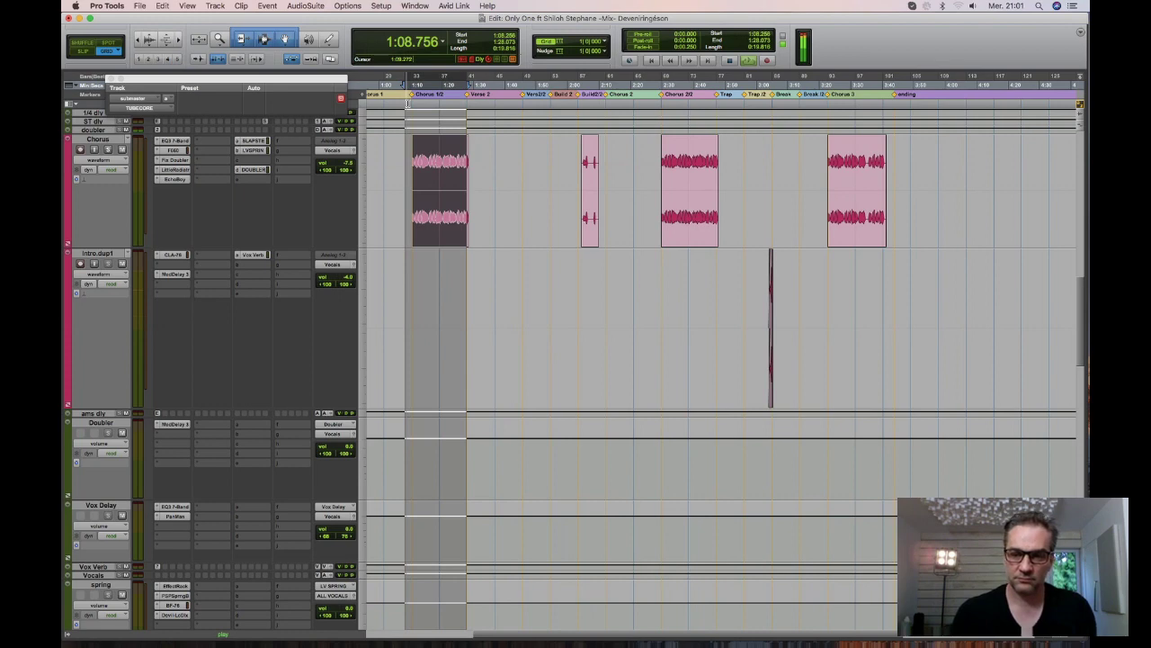
key("super+equal")
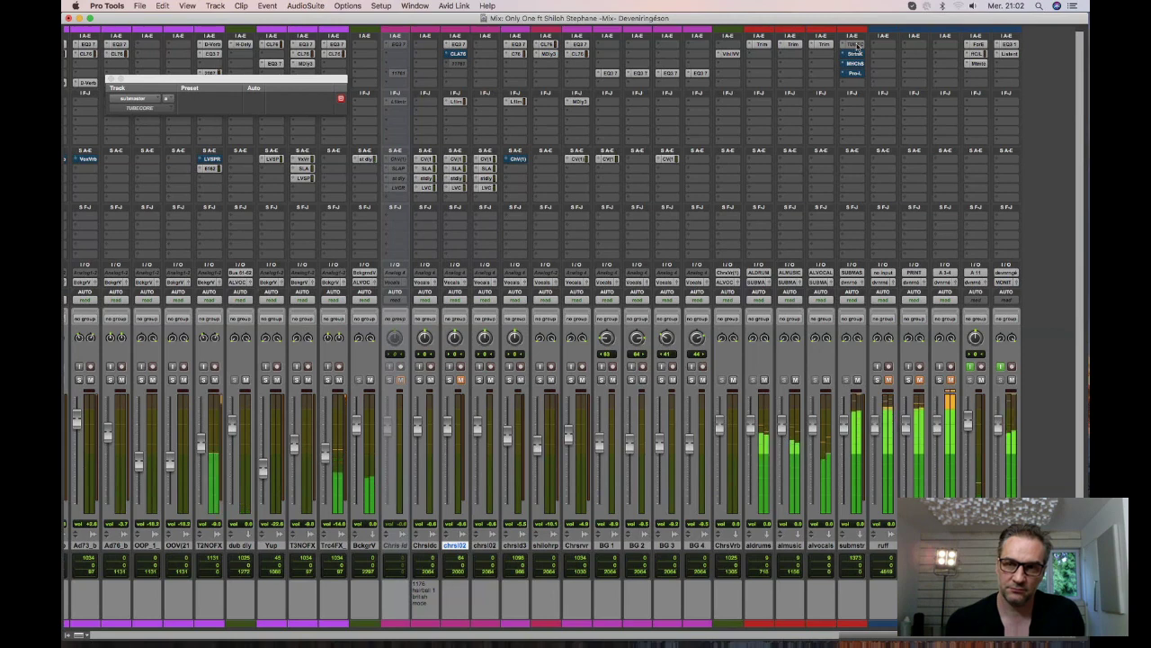
left_click(857, 45)
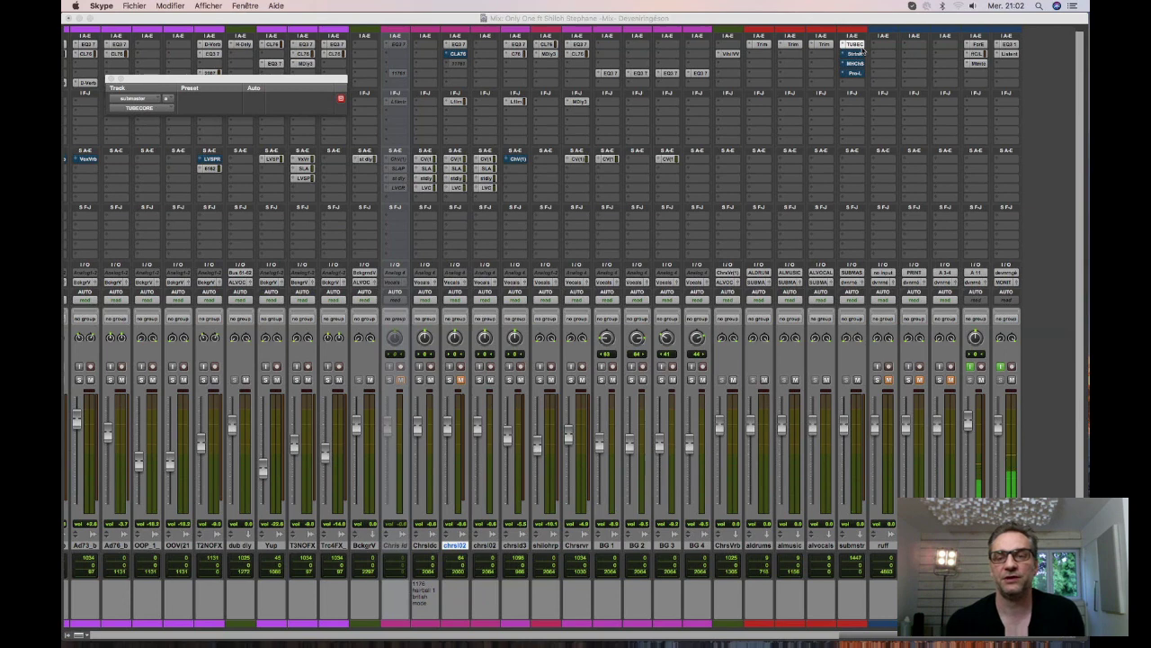
Open the submaster's Saturation Knob insert, compare its bypassed and active sound during playback, and leave it active.
left_click(853, 55)
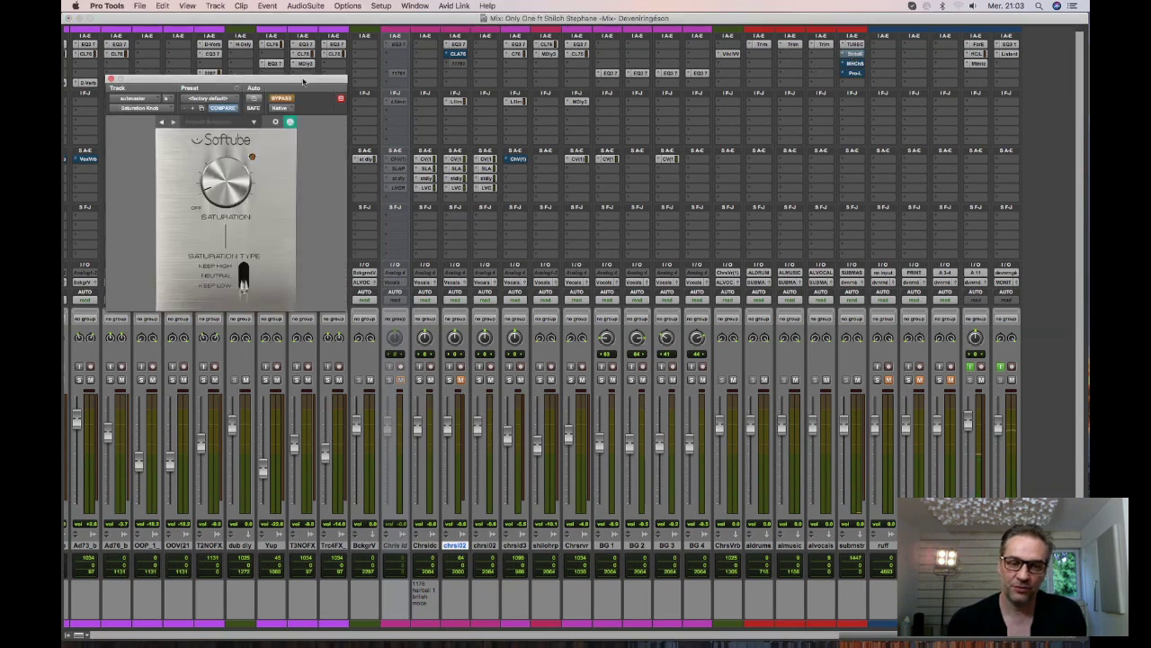
left_click_drag(304, 82, 476, 246)
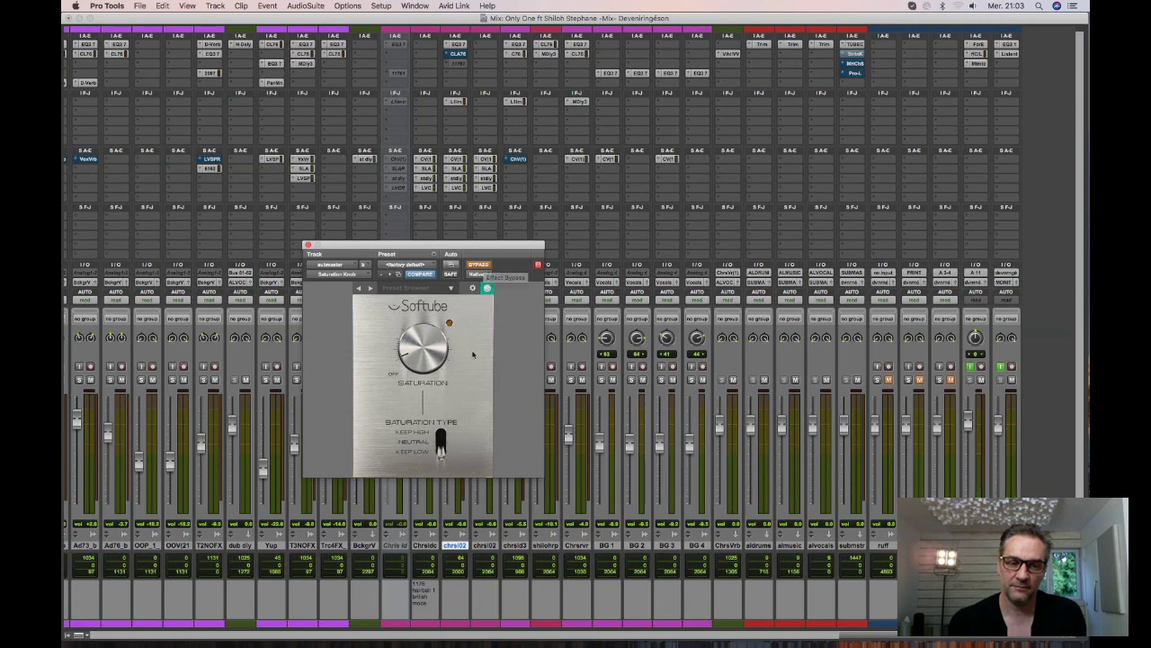
left_click(482, 265)
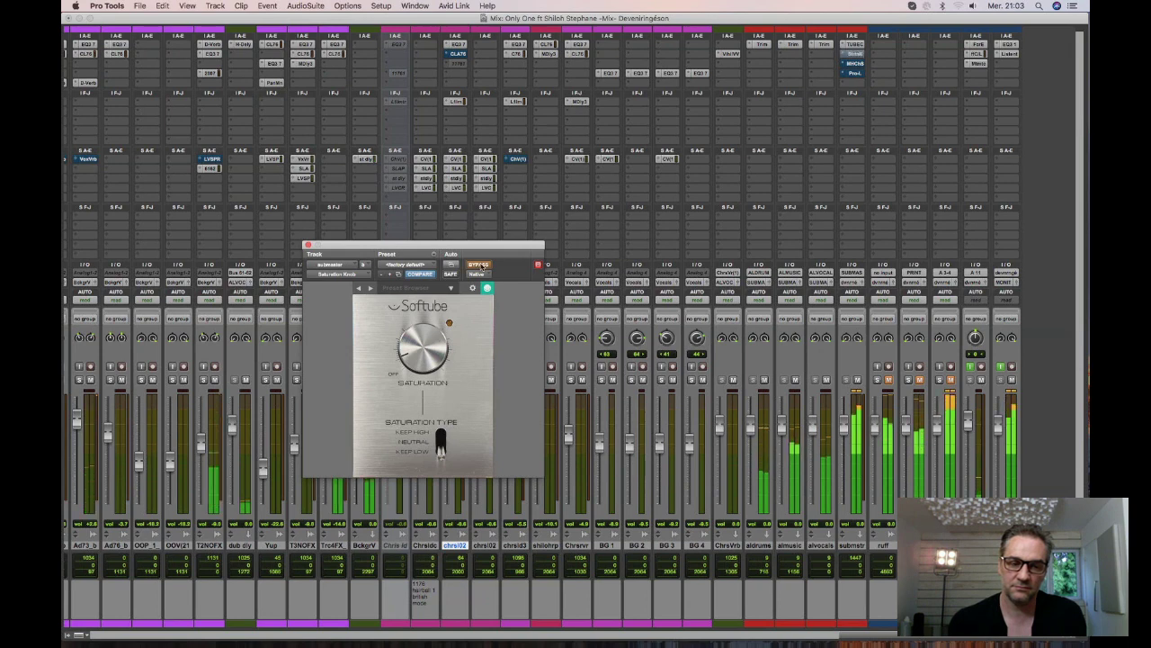
left_click(483, 266)
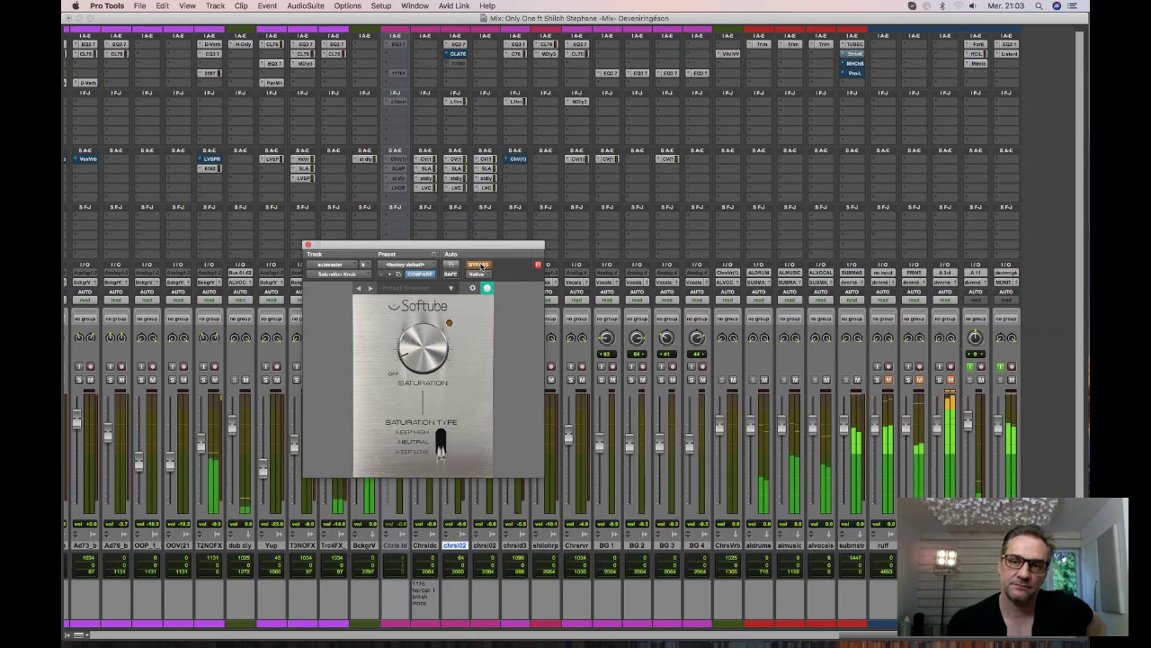
left_click(482, 265)
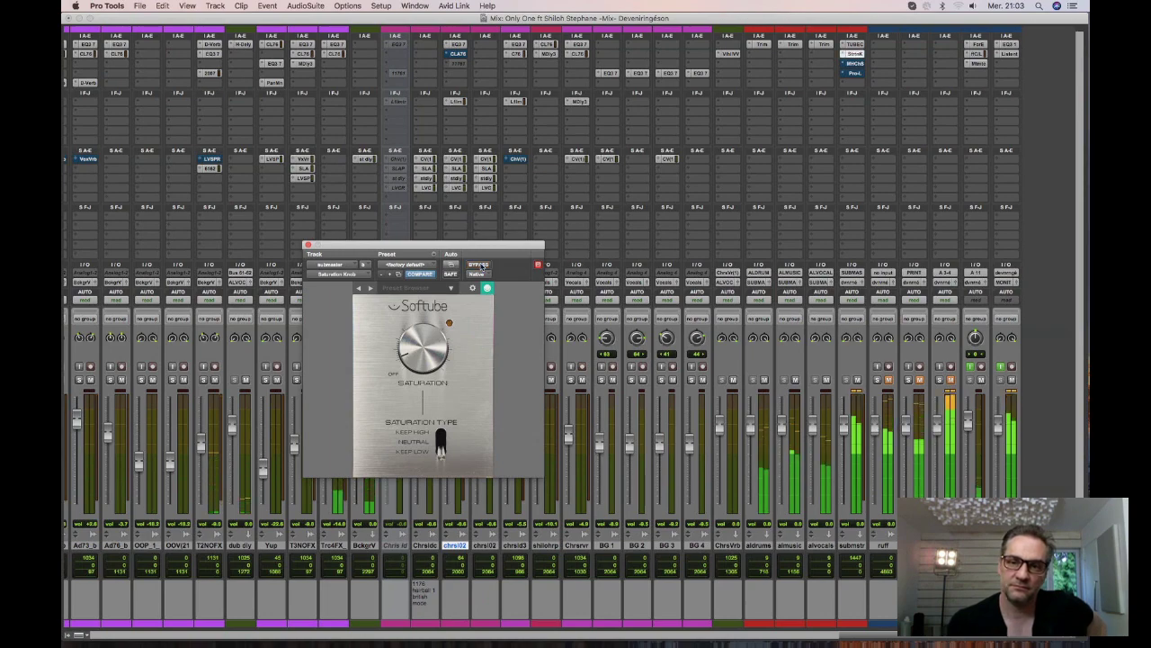
Take the submaster's MH ChannelStrip and FabFilter Pro-L inserts out of bypass one after the other during playback.
left_click(853, 64)
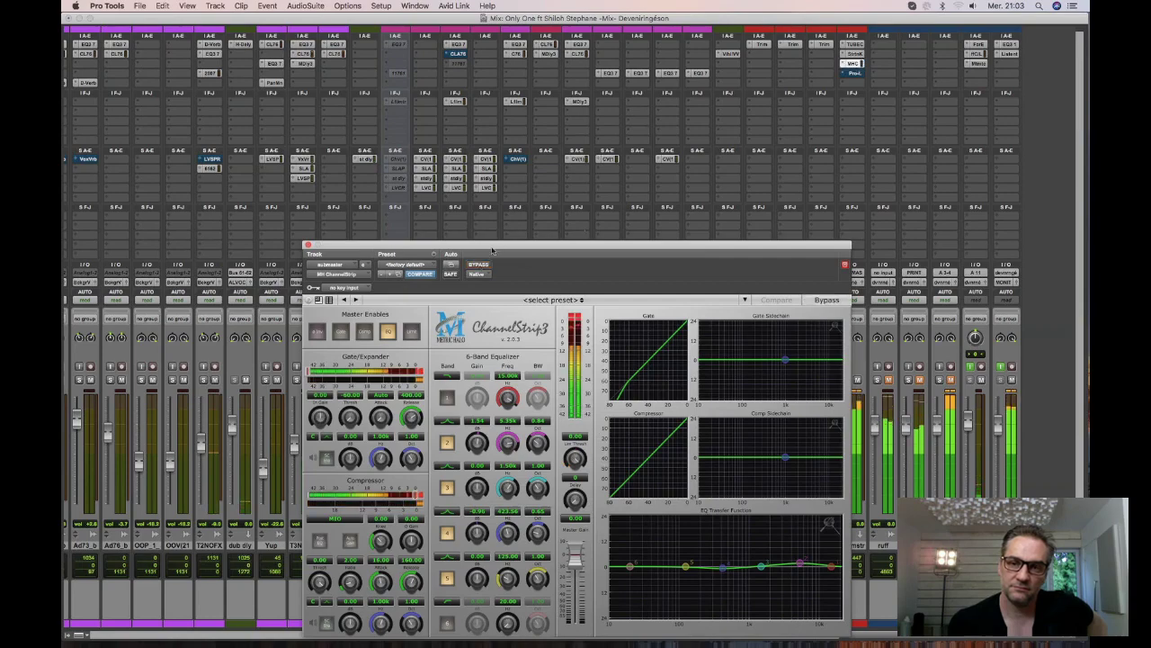
left_click_drag(492, 250, 361, 177)
left_click(851, 74)
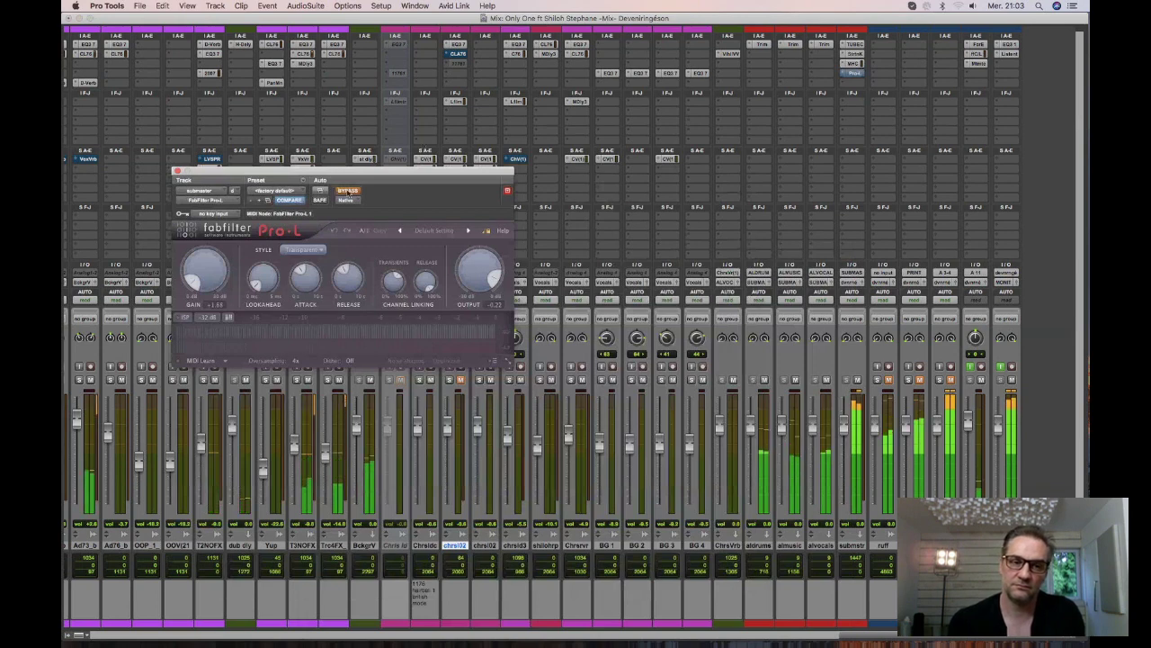
left_click(348, 192)
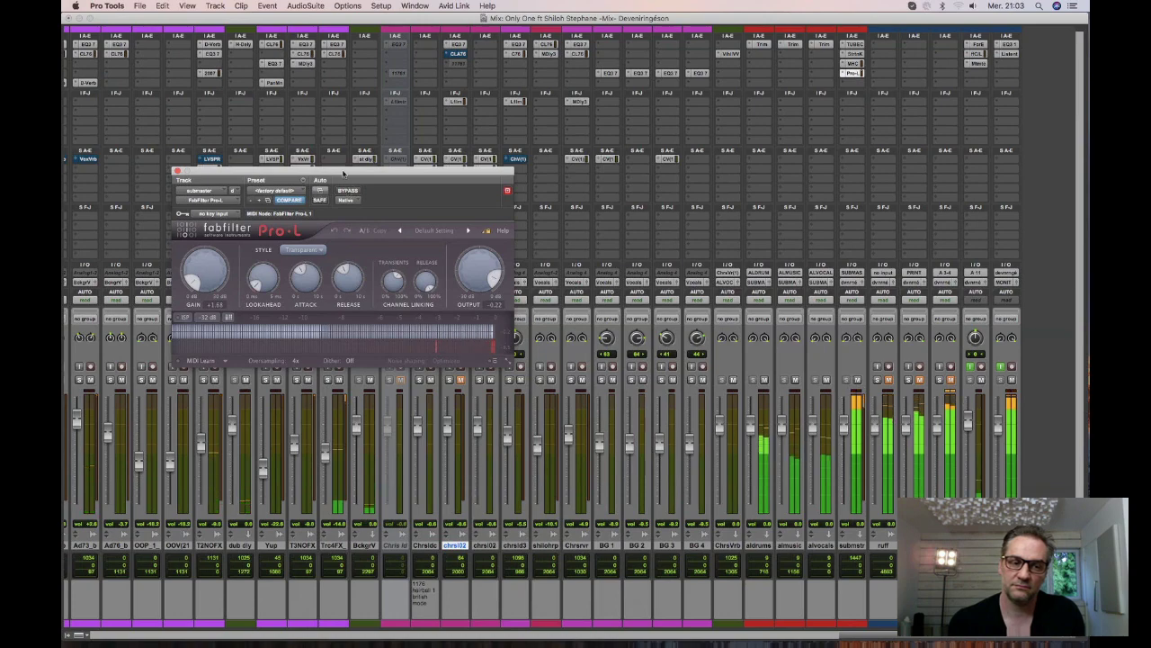
Compare the mix with the Pro-L limiter bypassed and active, examine its settings with the limiter active, and close its window.
left_click_drag(343, 173, 425, 276)
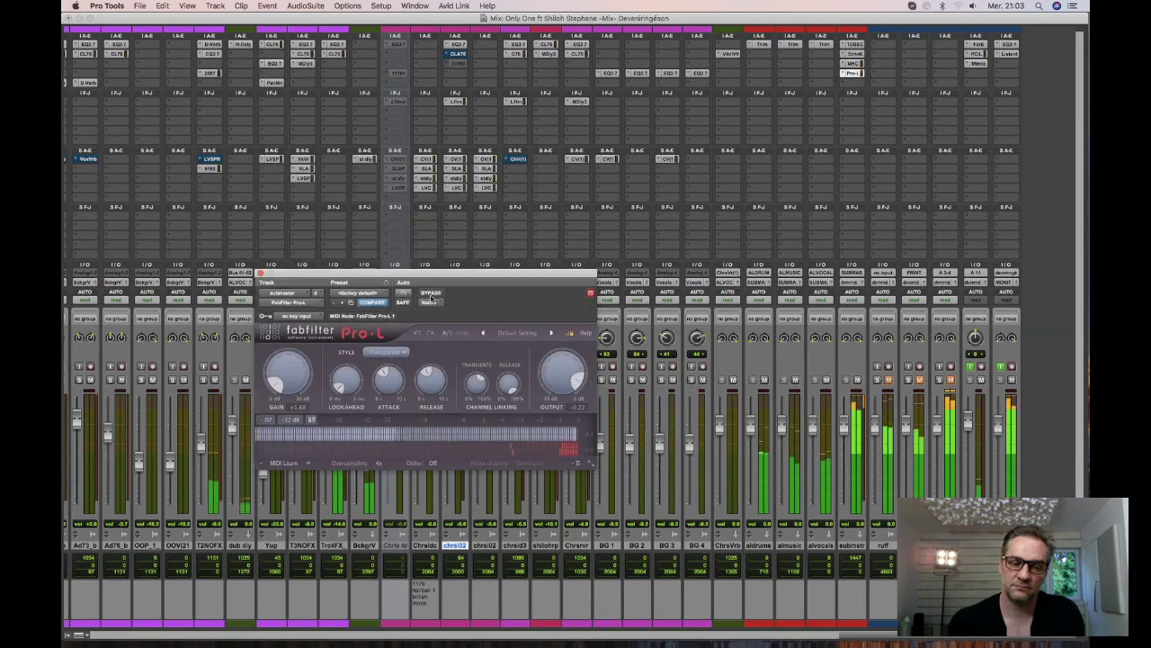
left_click(431, 294)
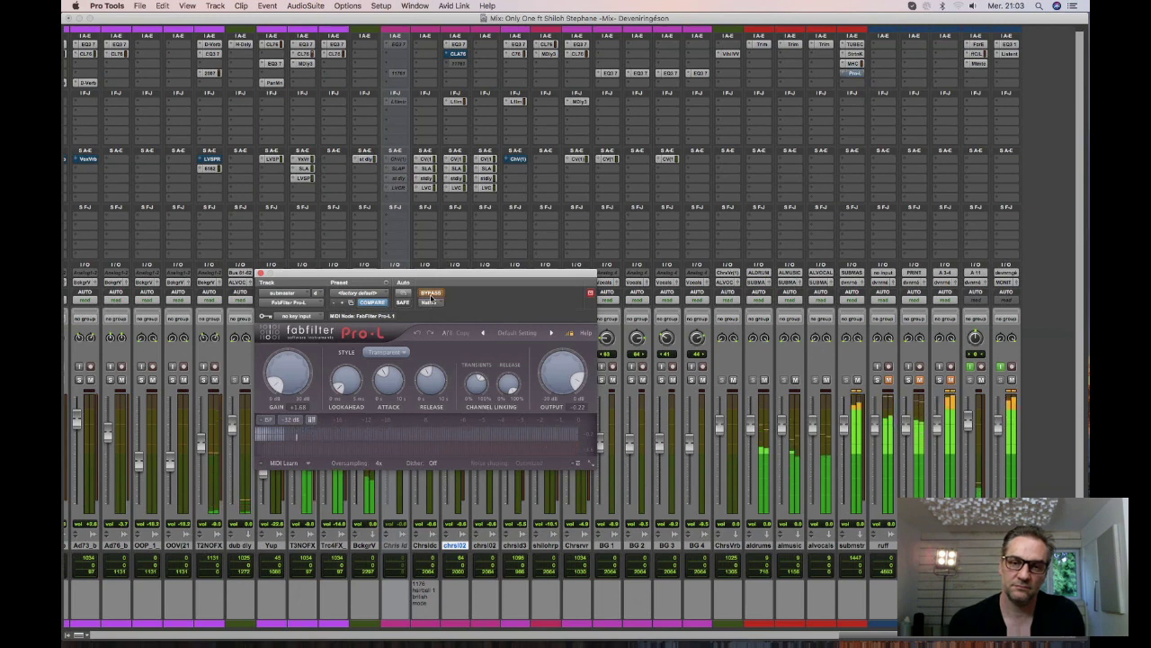
left_click(431, 297)
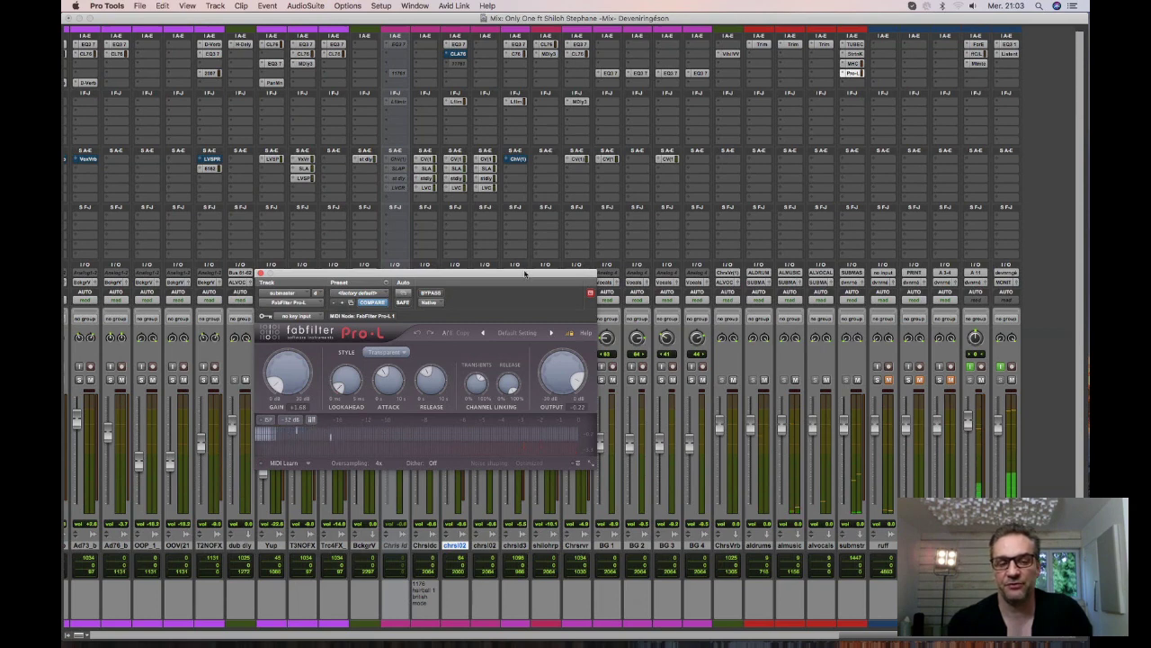
left_click_drag(526, 273, 579, 267)
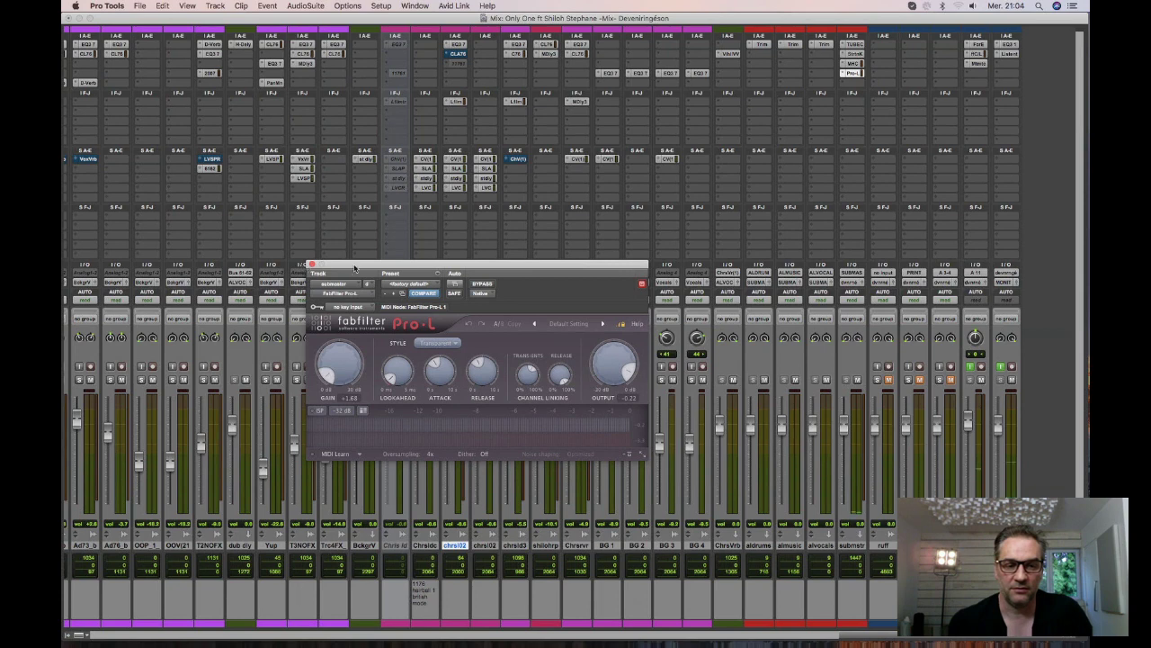
left_click_drag(355, 268, 325, 255)
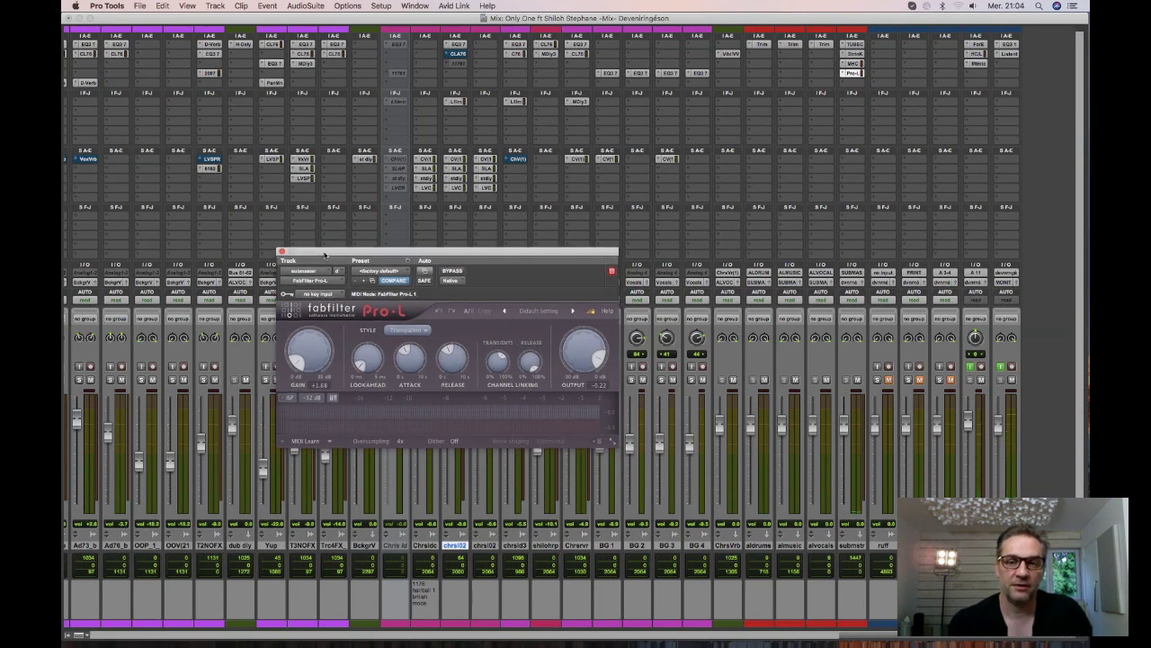
left_click_drag(325, 254, 324, 265)
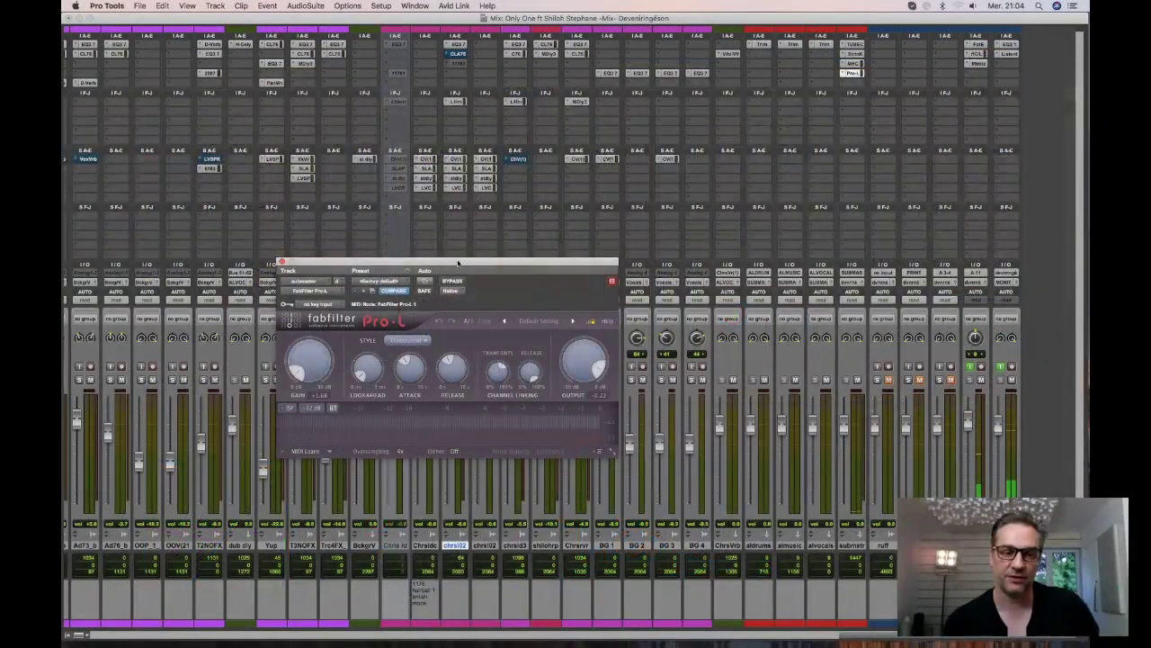
left_click_drag(448, 279, 434, 313)
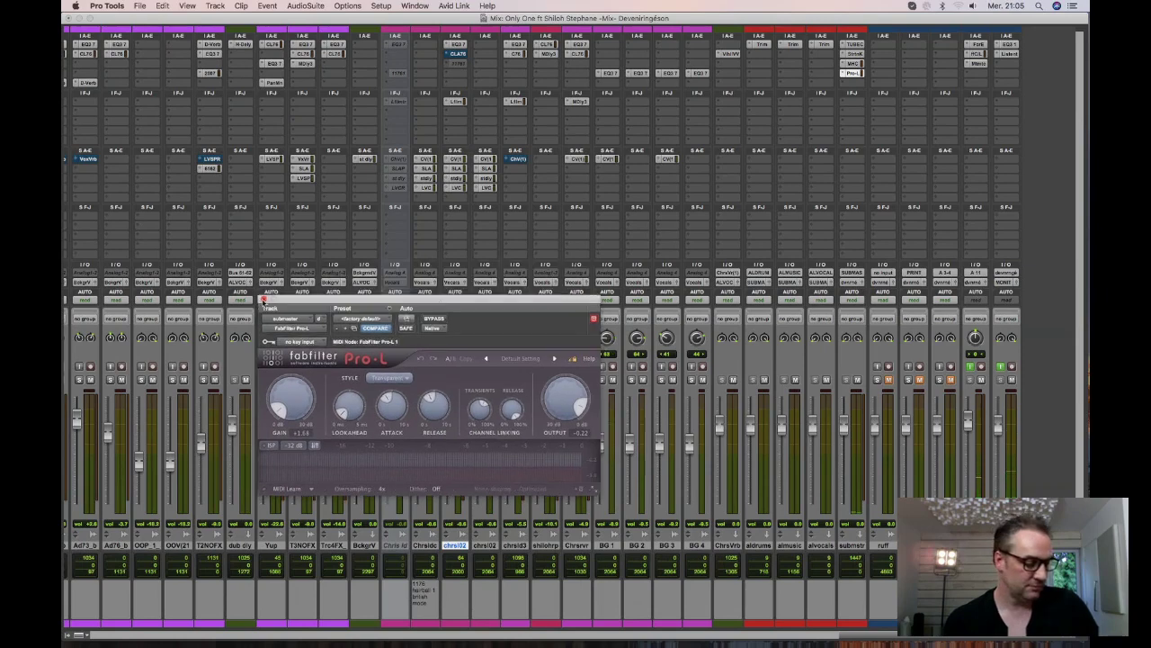
left_click(264, 300)
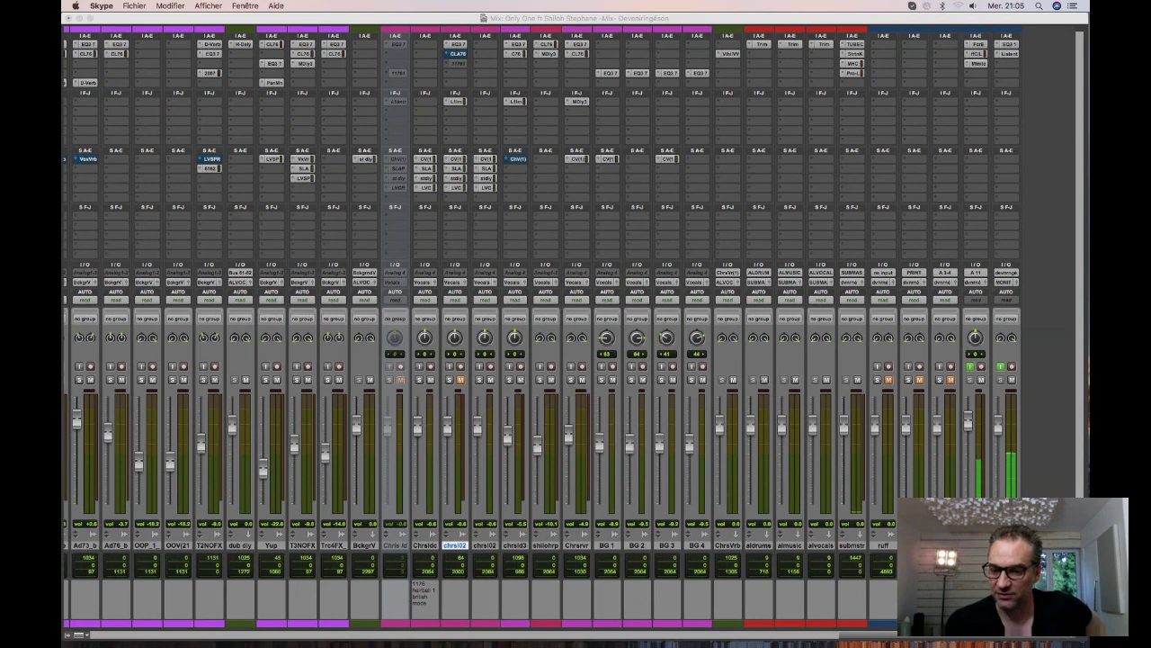
Solo the muted channel with A 3-4 input to audition it, and release its solo.
left_click(940, 379)
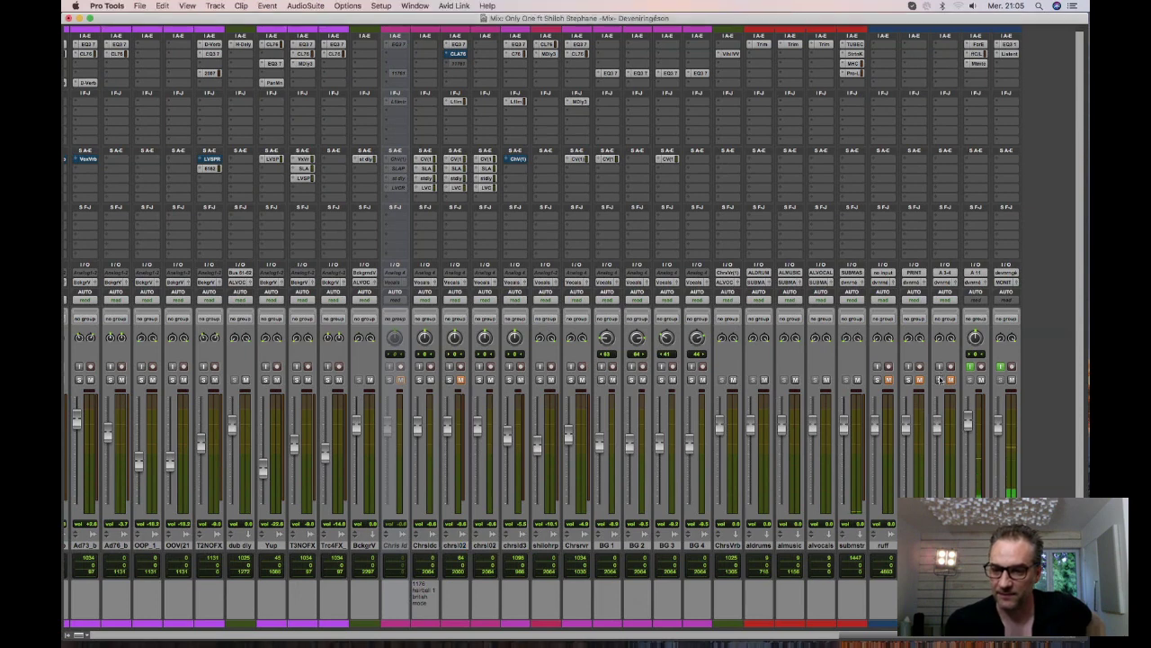
left_click(940, 378)
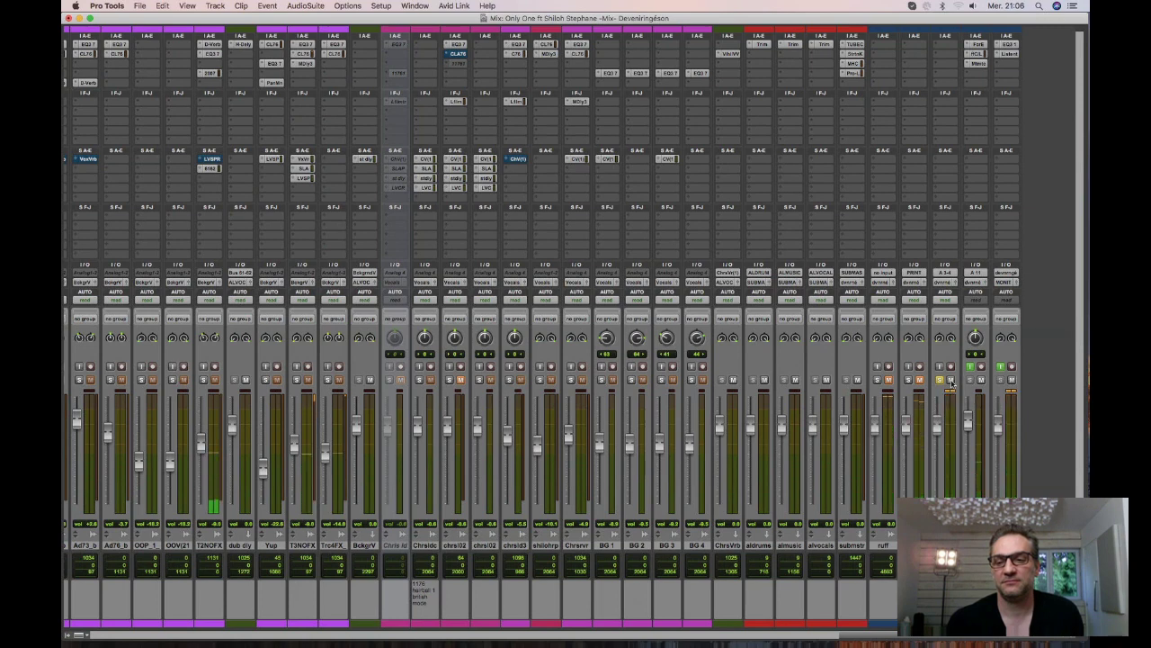
left_click(940, 378)
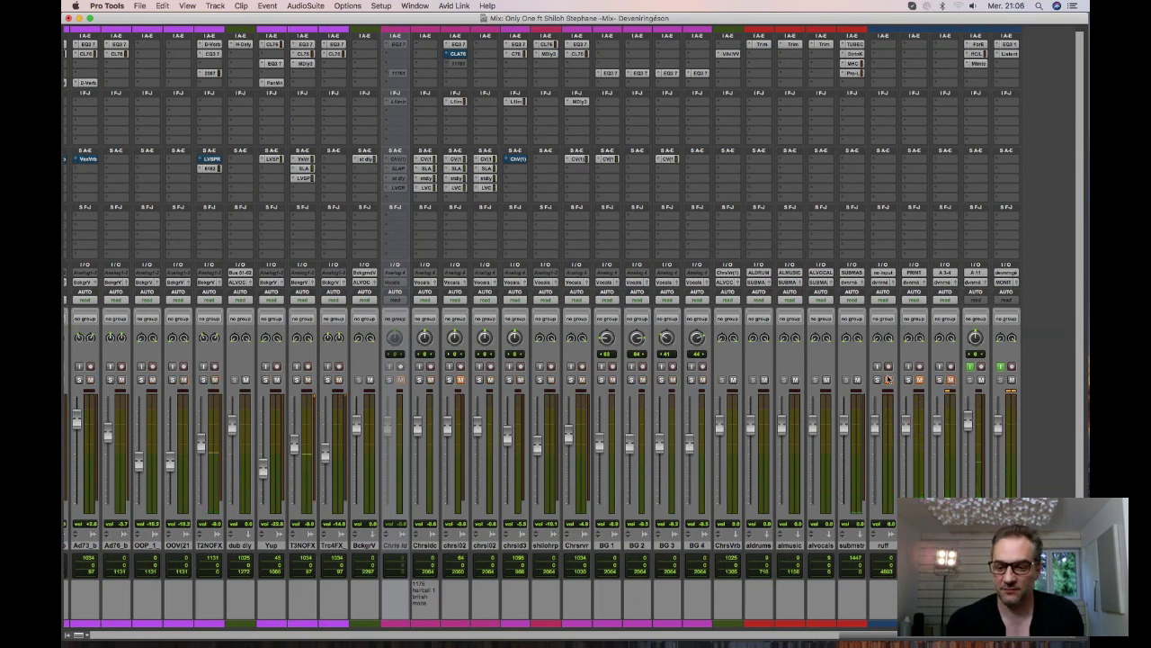
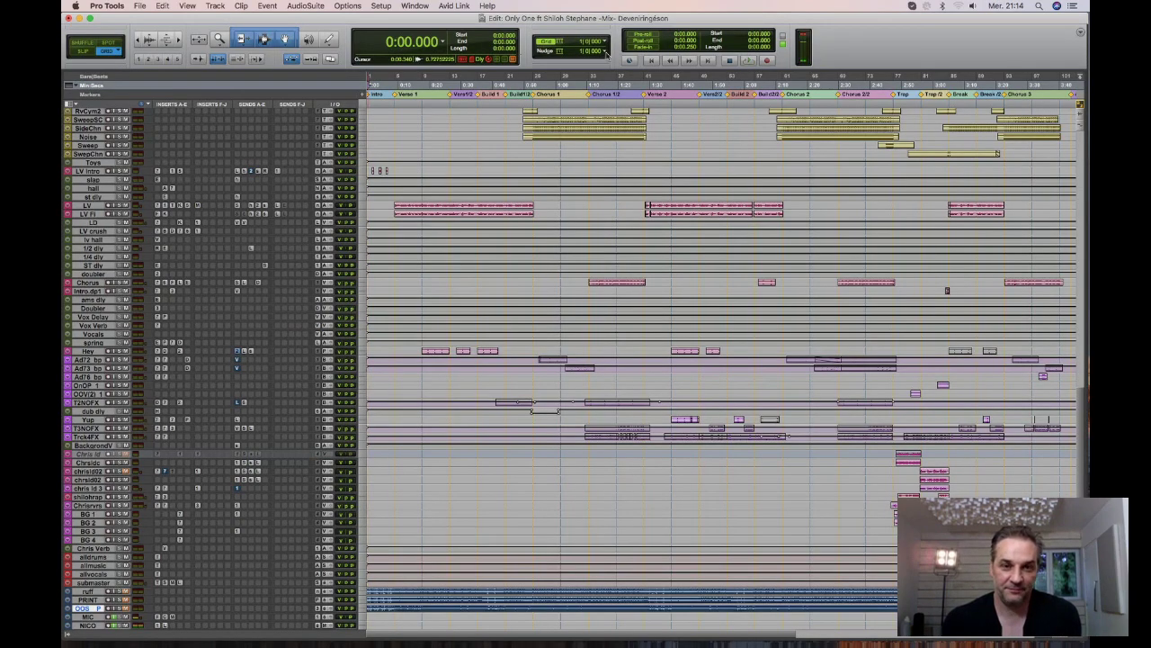
Show the full song length in the Edit window, enlarge the track below PRINT to view its waveform, and reduce its height again.
key("super+bracketleft")
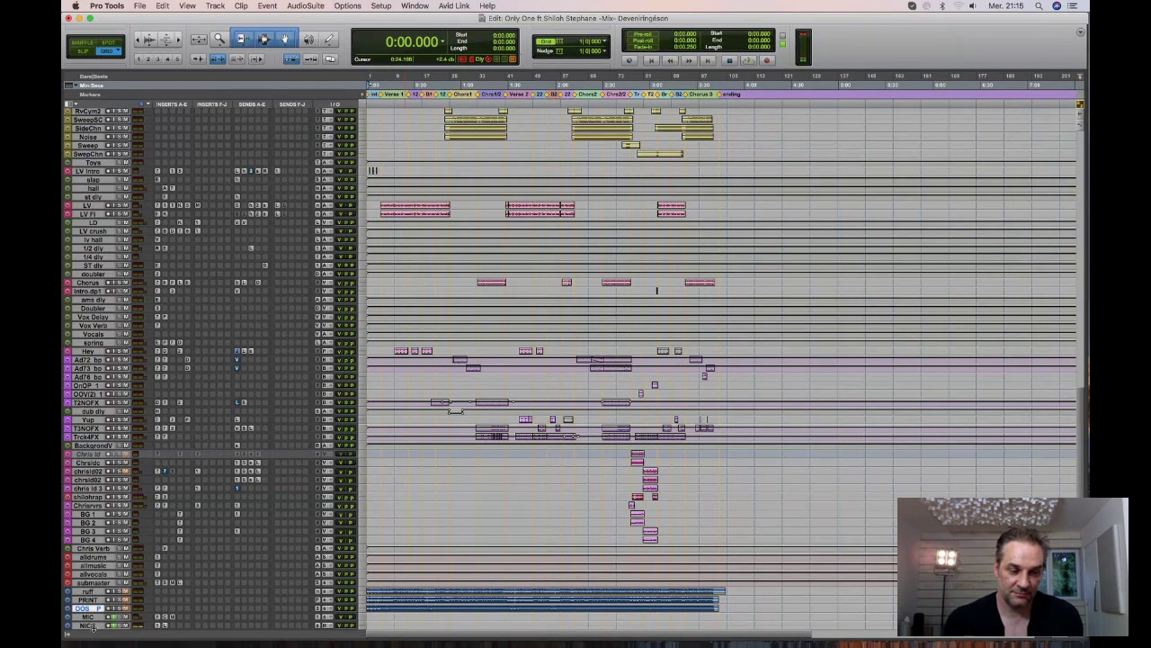
key("ctrl+Down")
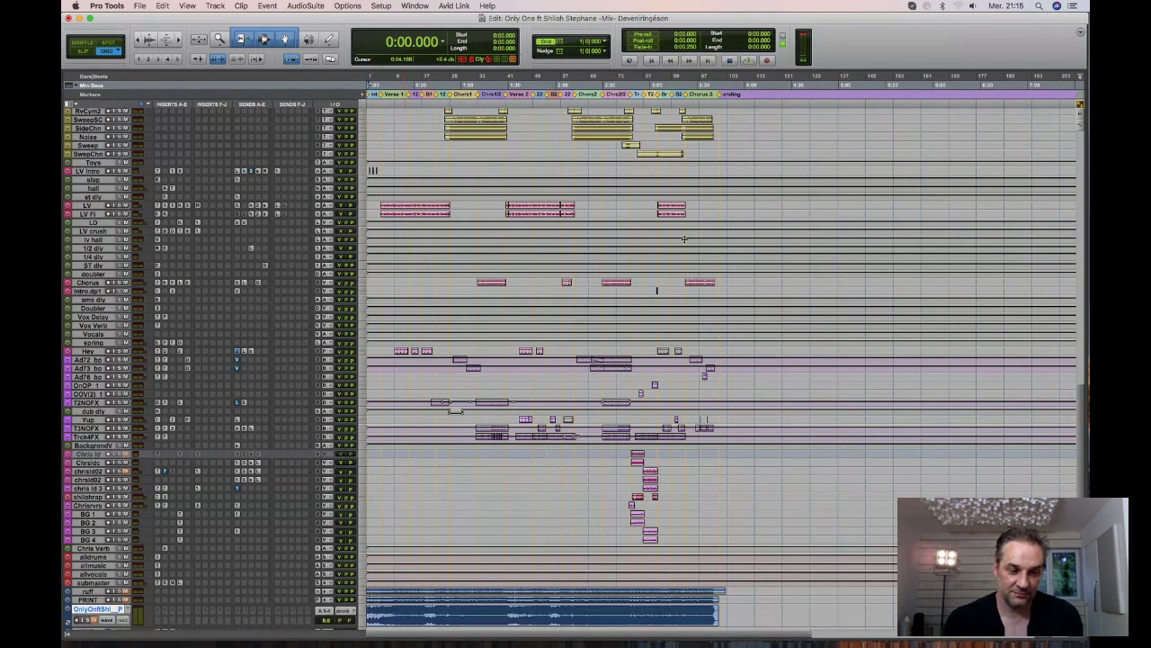
key("ctrl+Up")
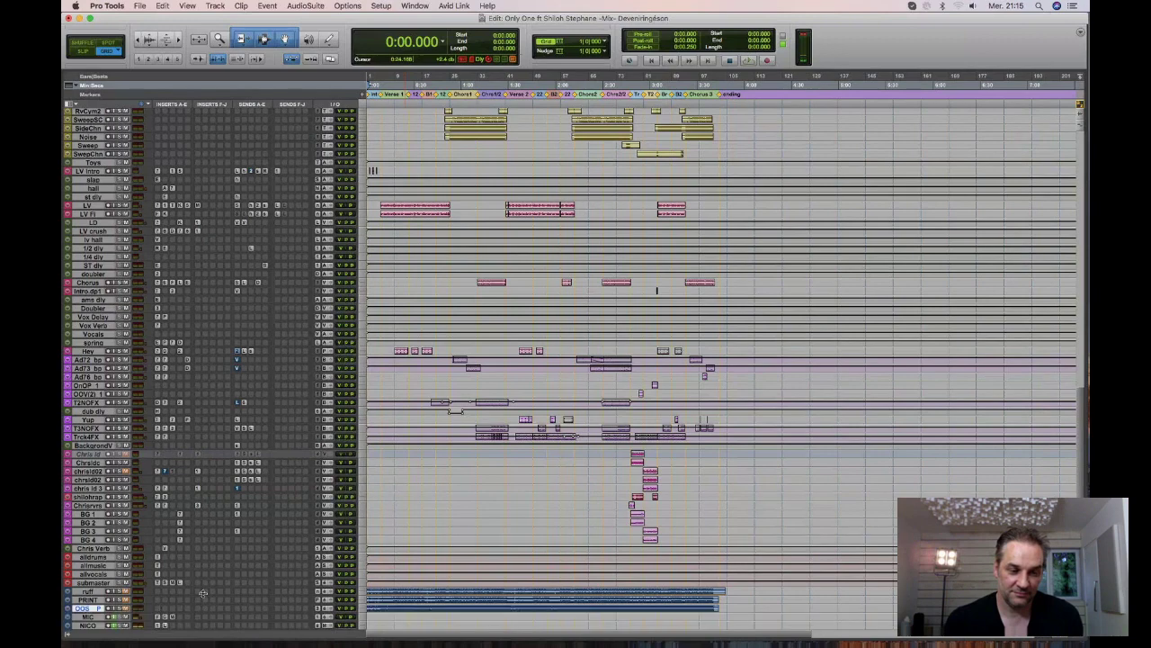
Enlarge the track below PRINT in the Edit window to display its full-song waveform.
scroll(202, 592, "down", 3)
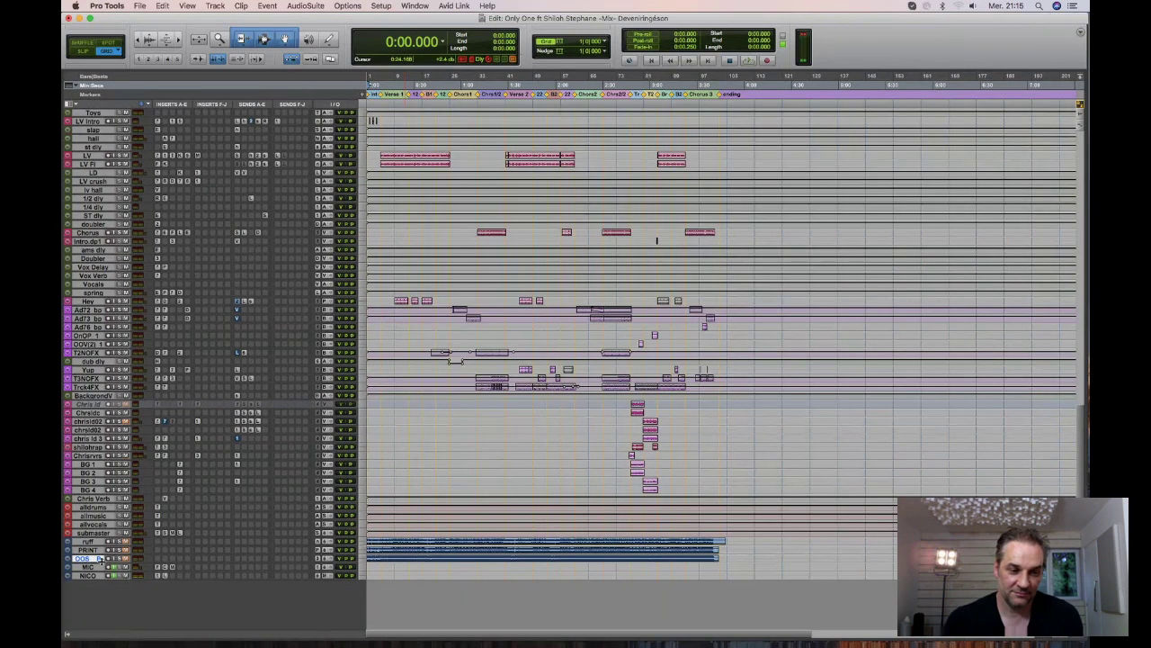
key("ctrl+Down")
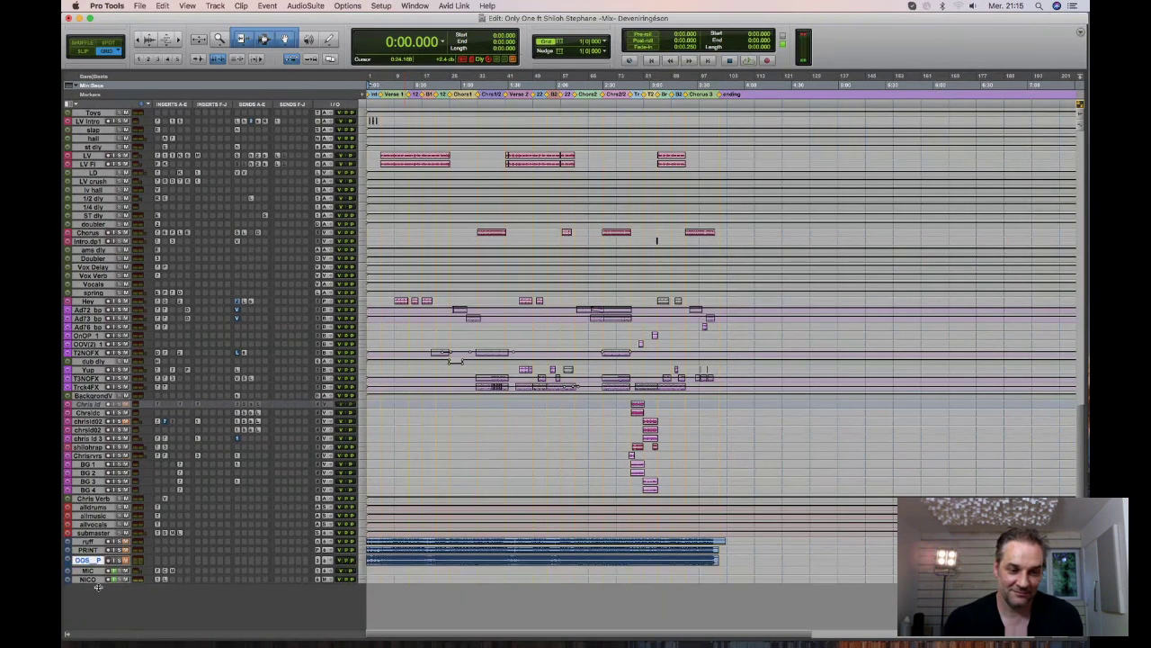
key("ctrl+Down")
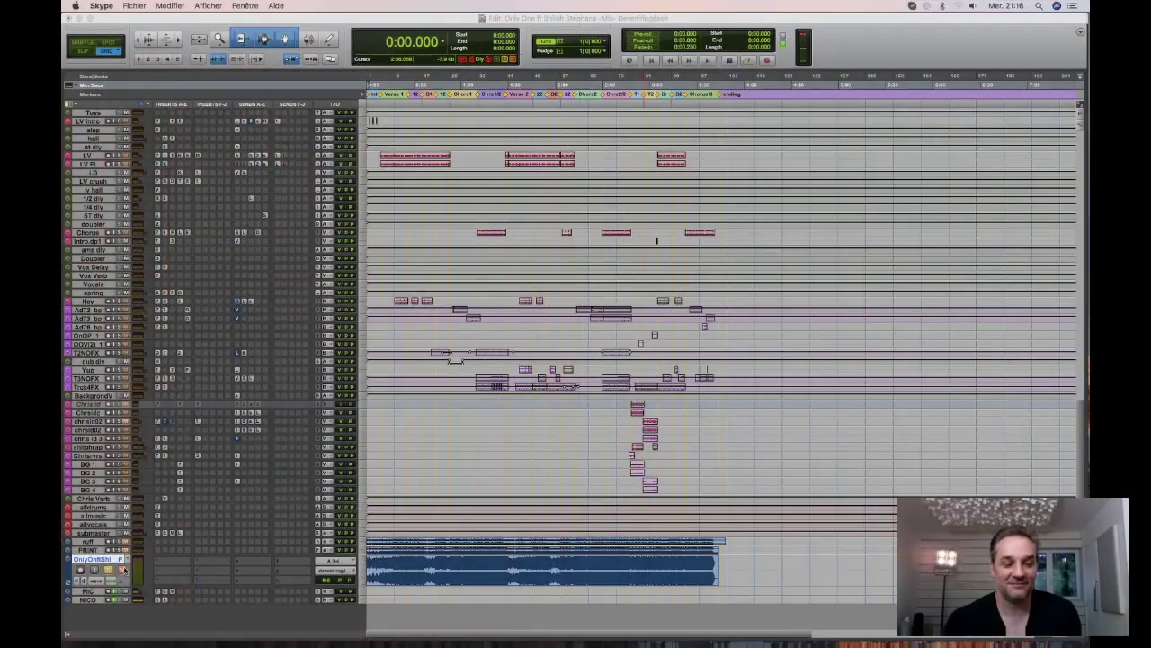
Play the soloed track below PRINT from the song's start, and pull the MIC channel's fader fully down in the Mix window.
left_click(232, 589)
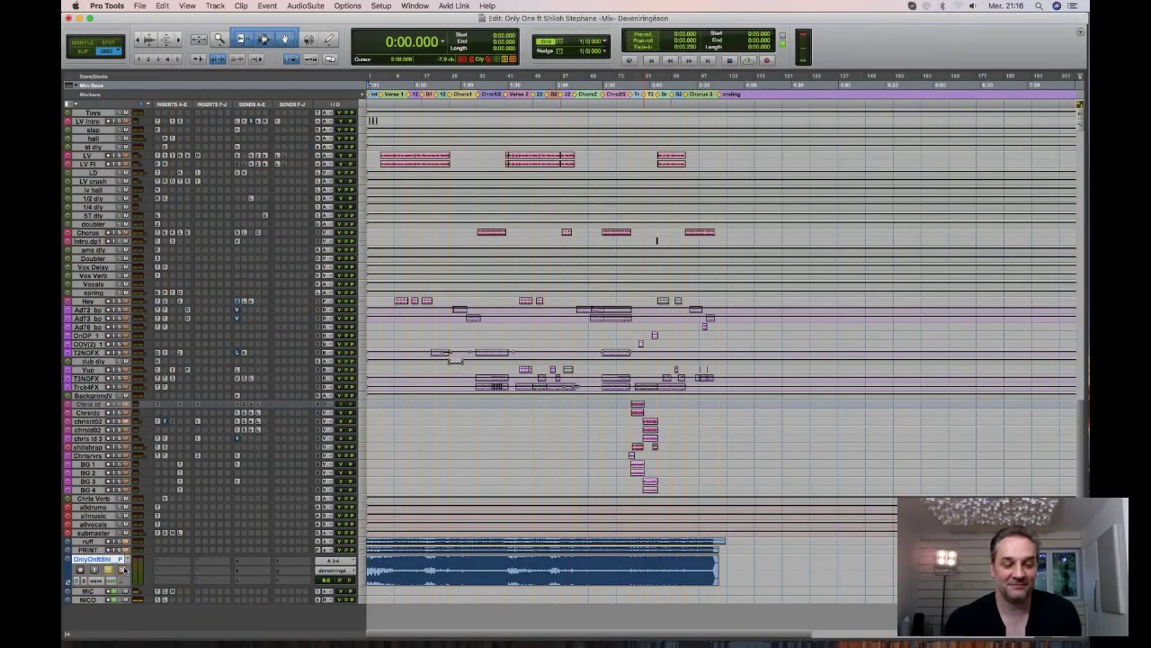
key("space")
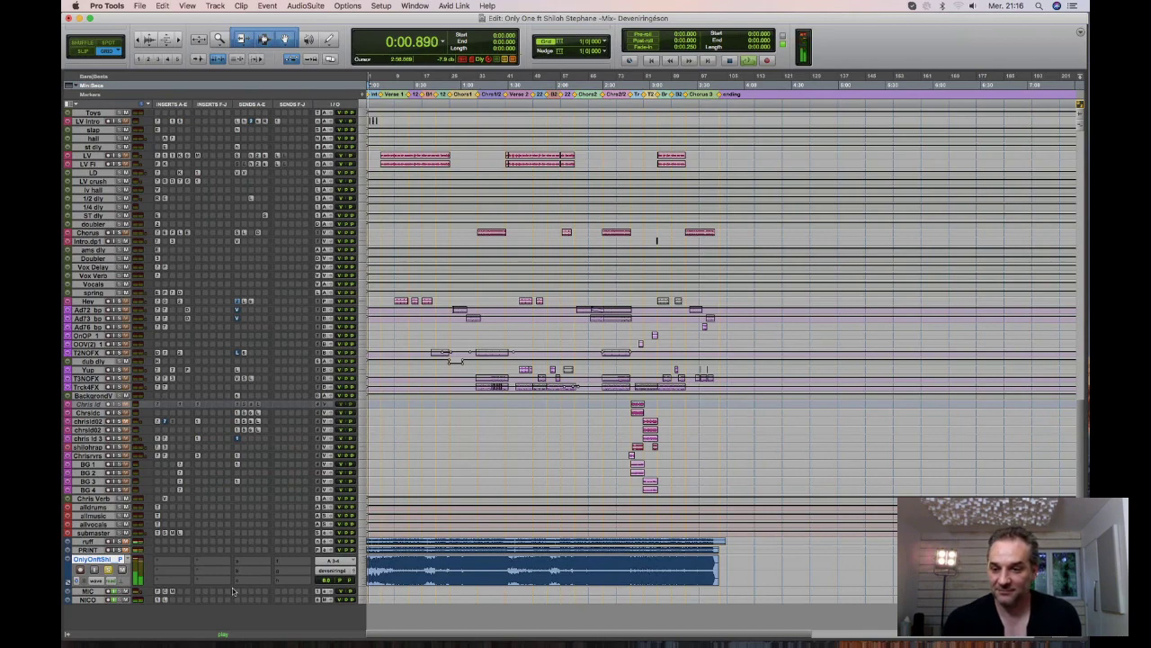
key("super+equal")
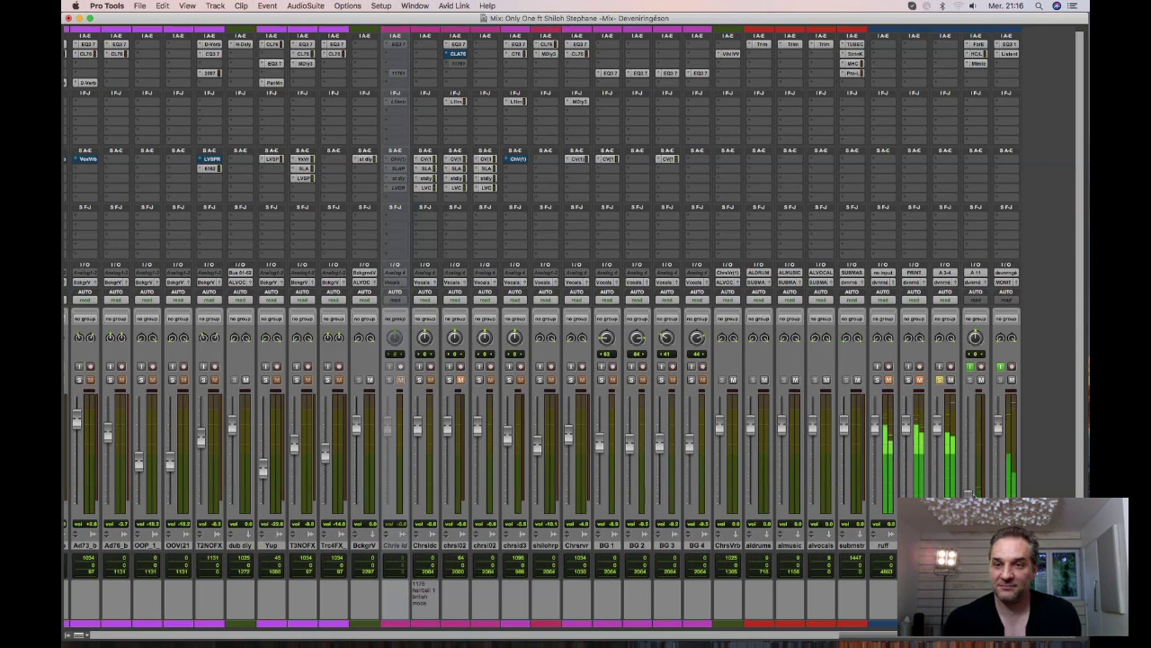
left_click(968, 500)
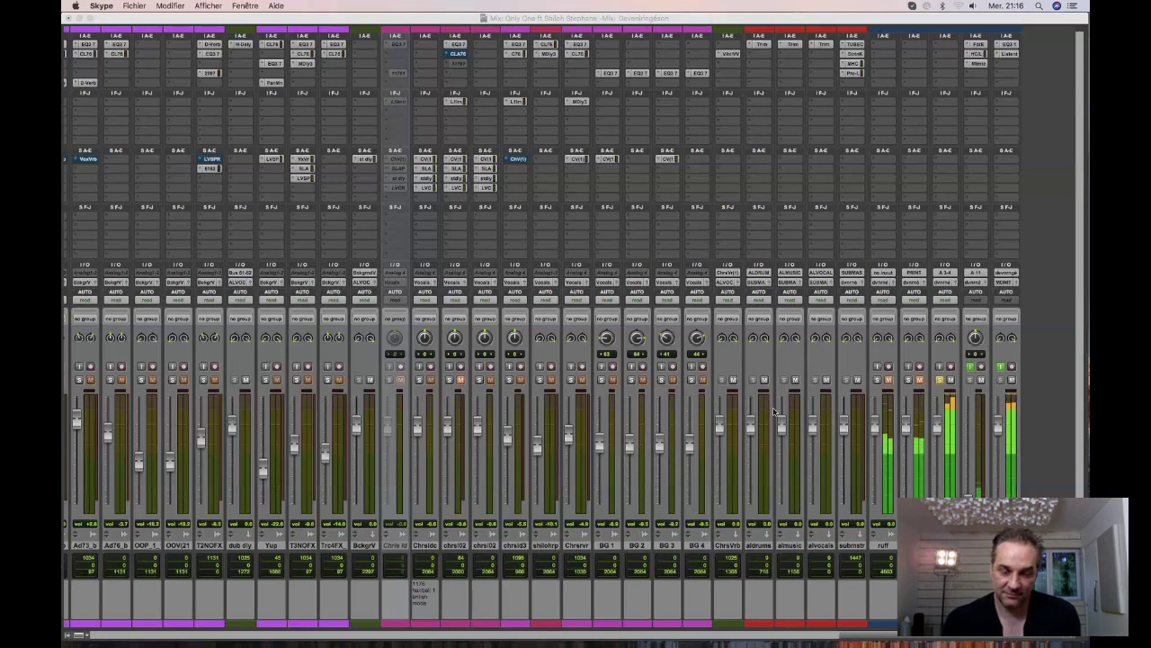
Follow the playback to the song's end in the Mix and Edit windows, and stop the transport.
left_click(584, 20)
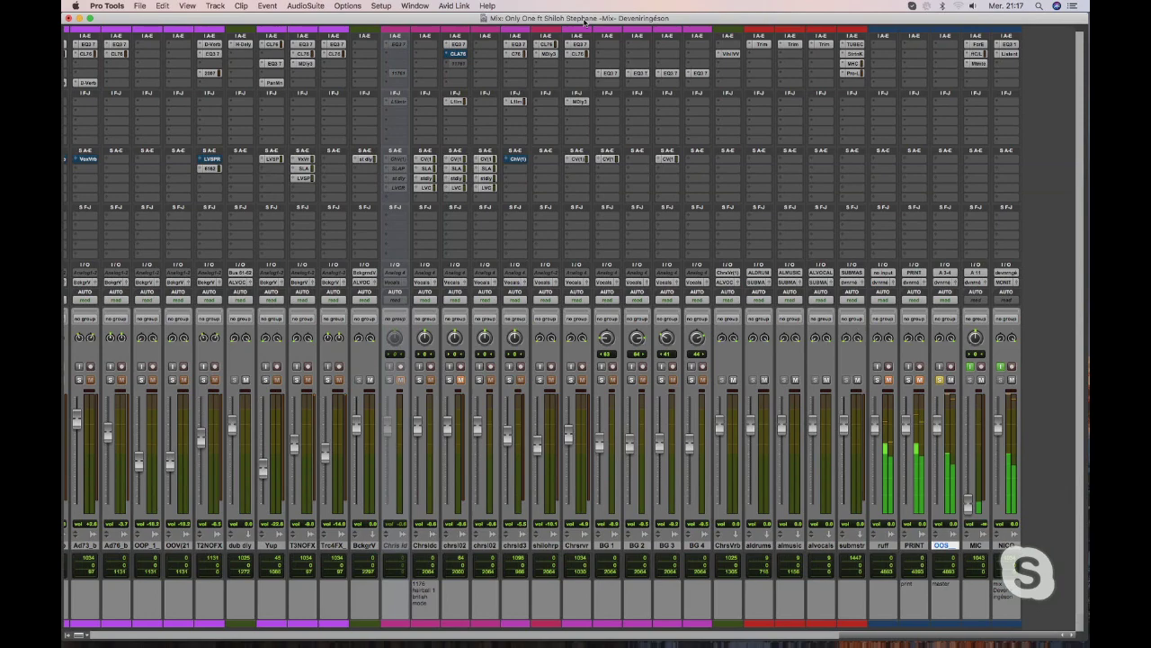
key("super+equal")
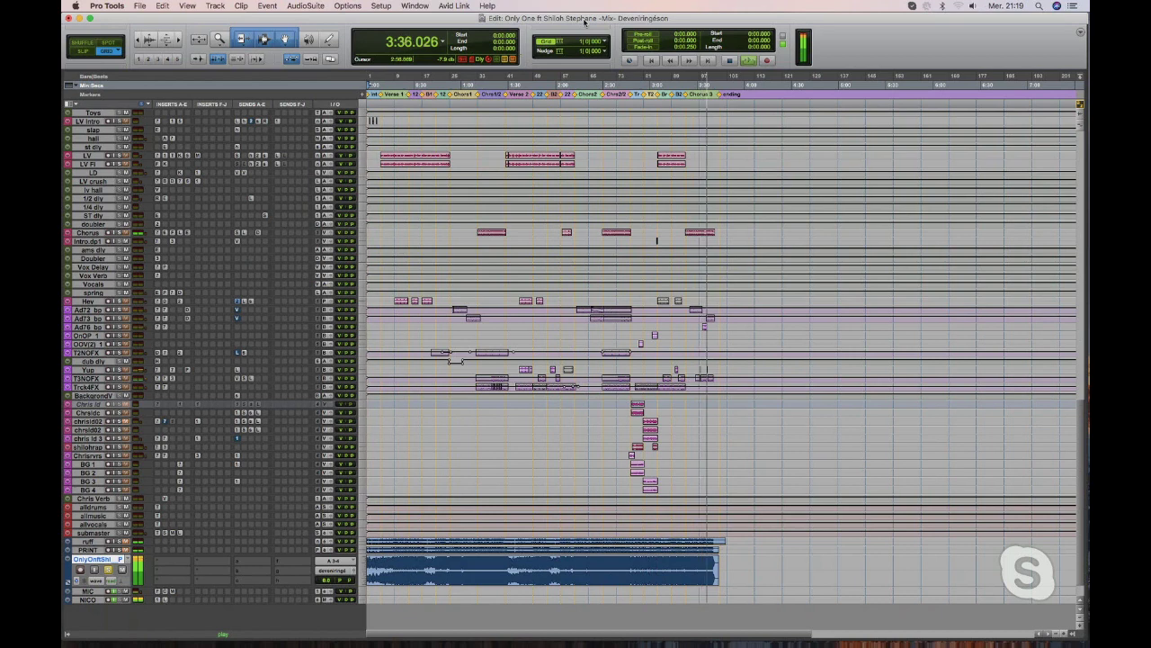
key("super+equal")
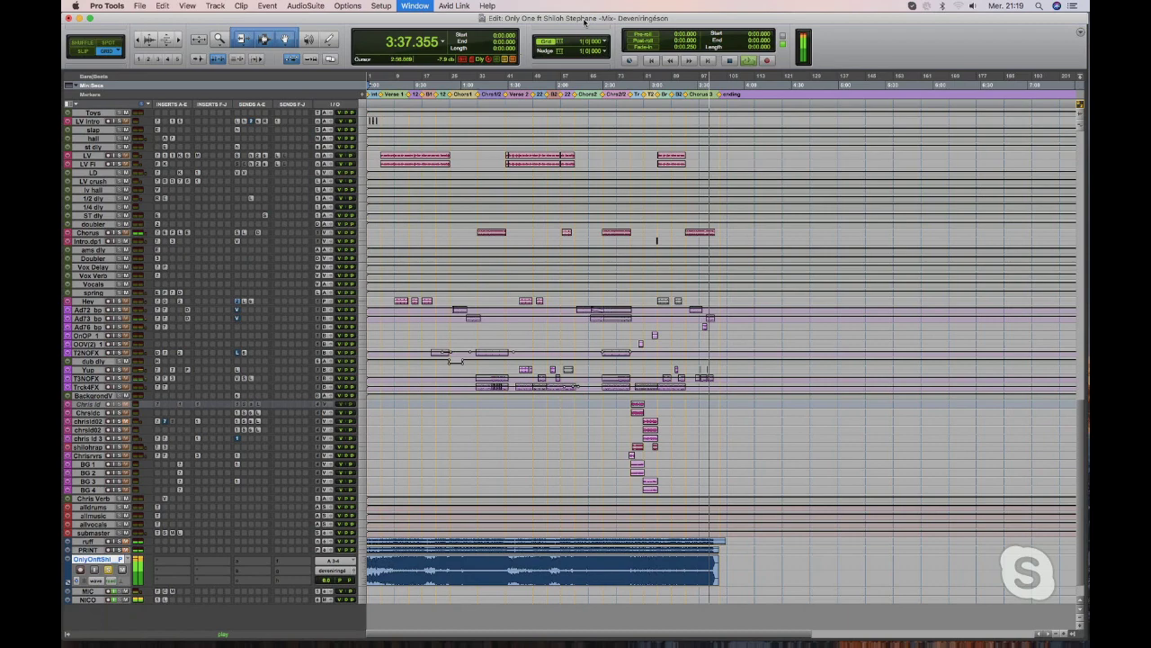
key("super+equal")
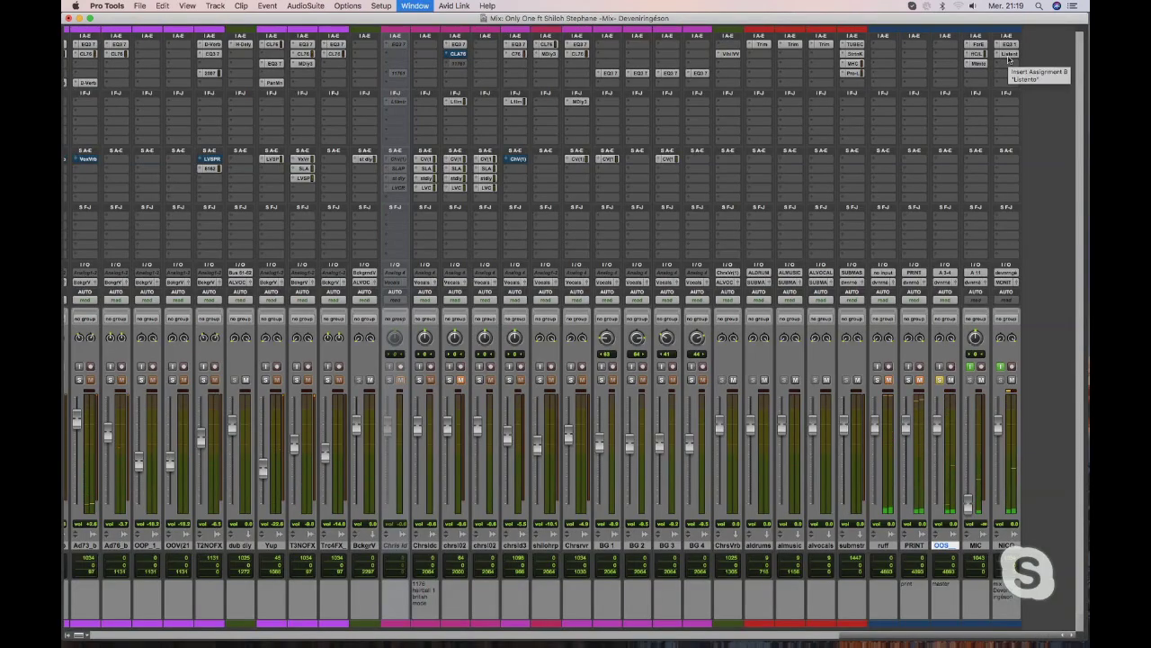
key("super+equal")
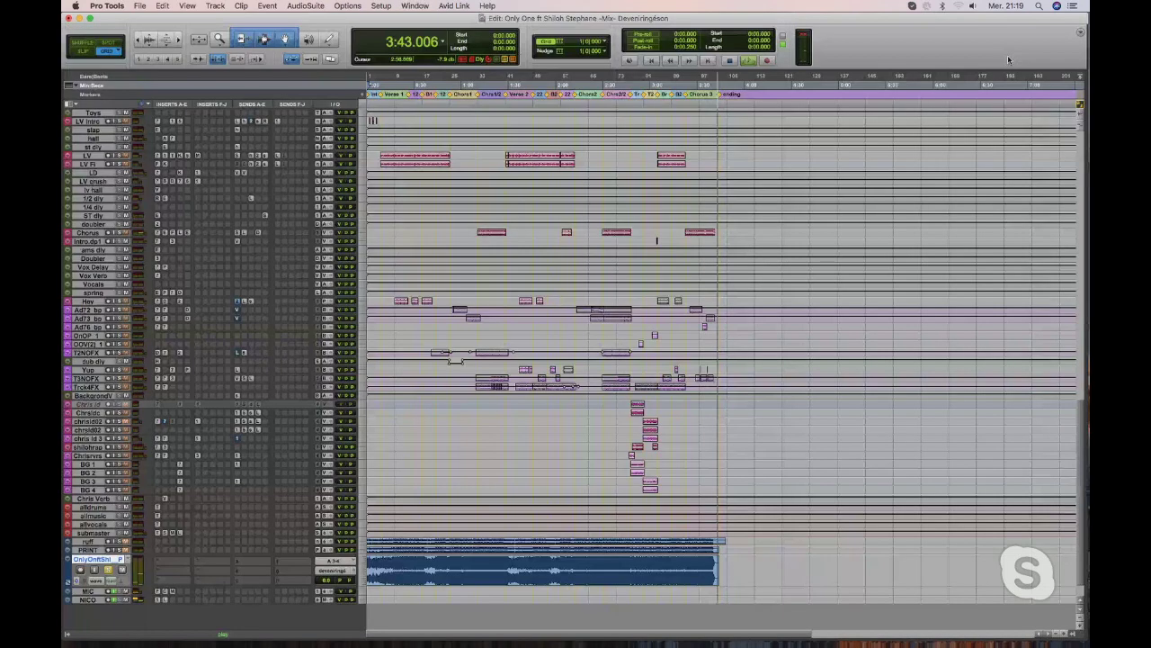
key("space")
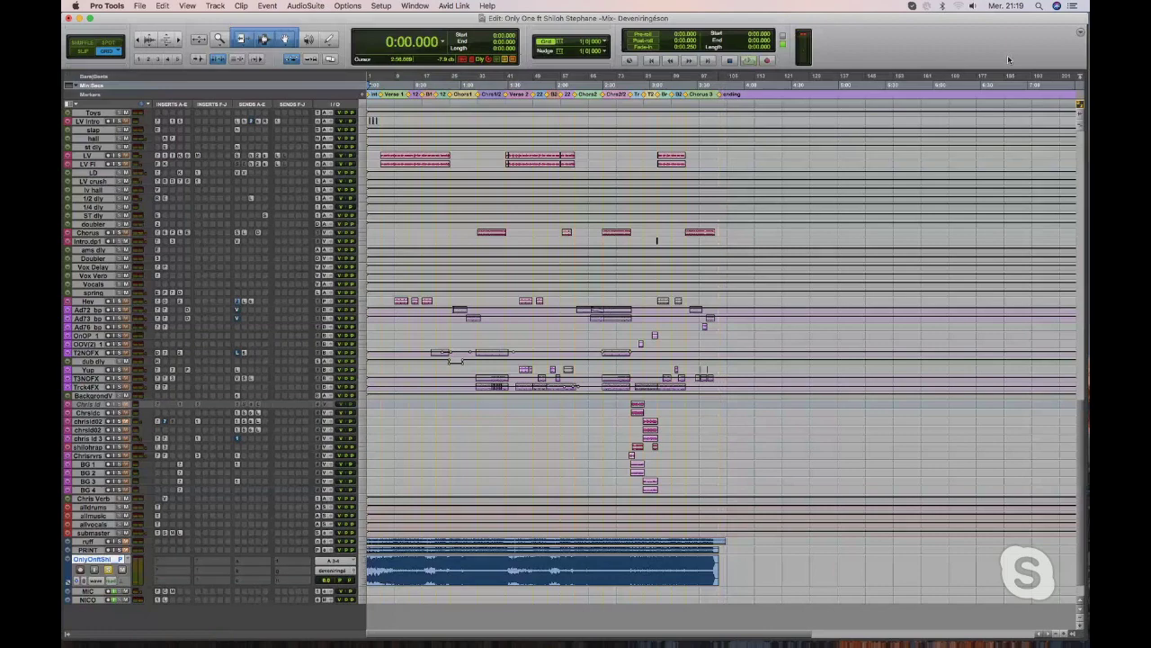